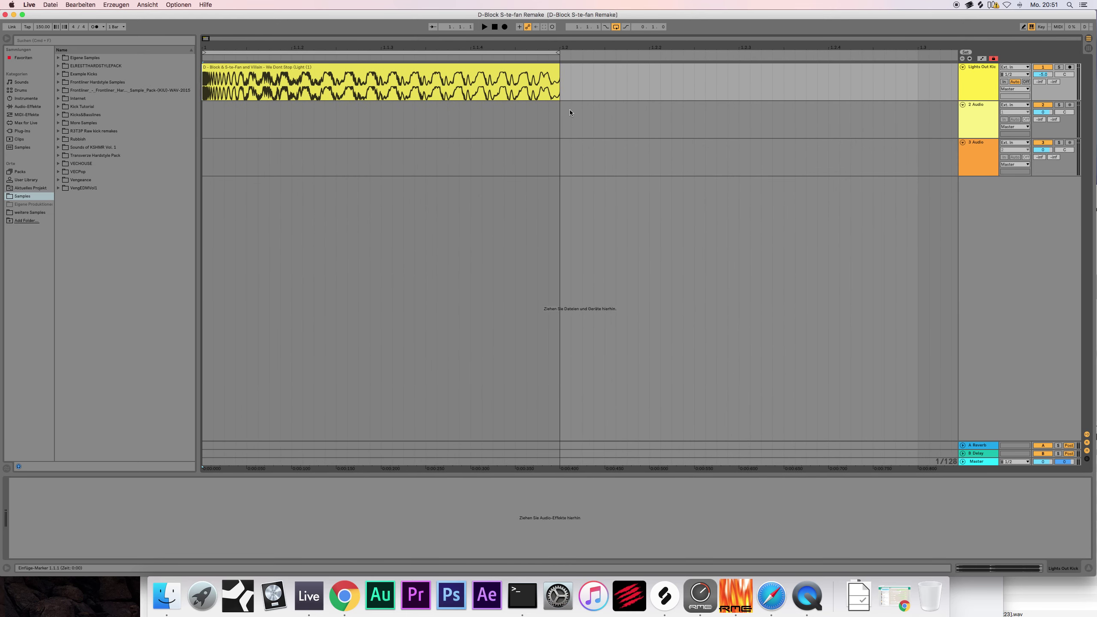
Step: Play the reference kick clip on the Lights Out Kick track and listen to it
left_click(520, 67)
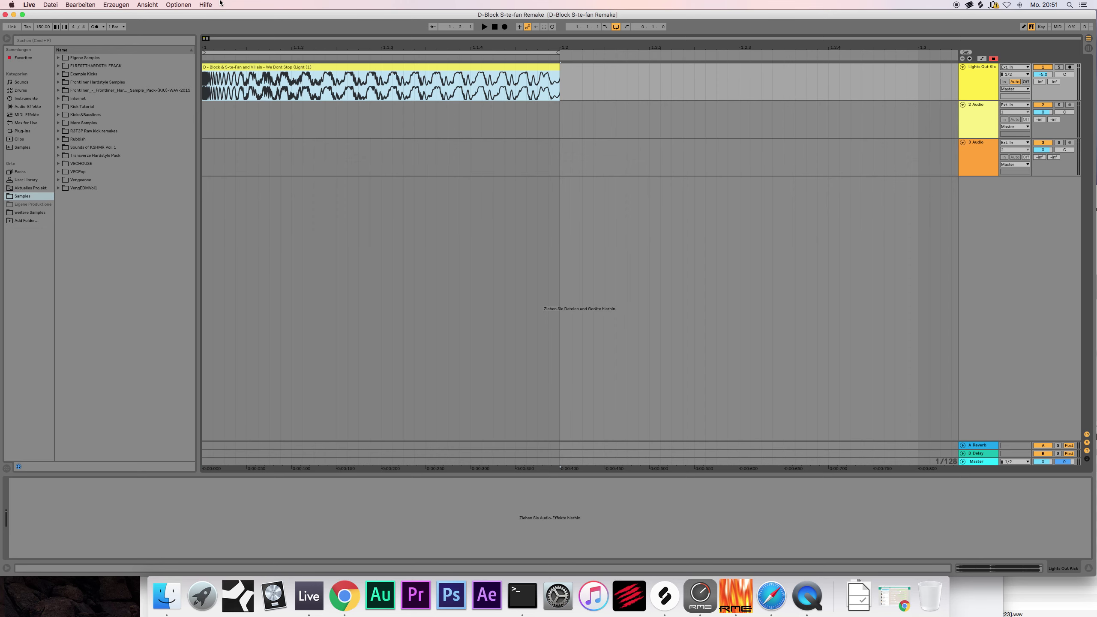
mouse_move(205, 40)
left_mouse_down()
mouse_move(205, 74)
mouse_move(204, 47)
left_mouse_up()
left_click(417, 94)
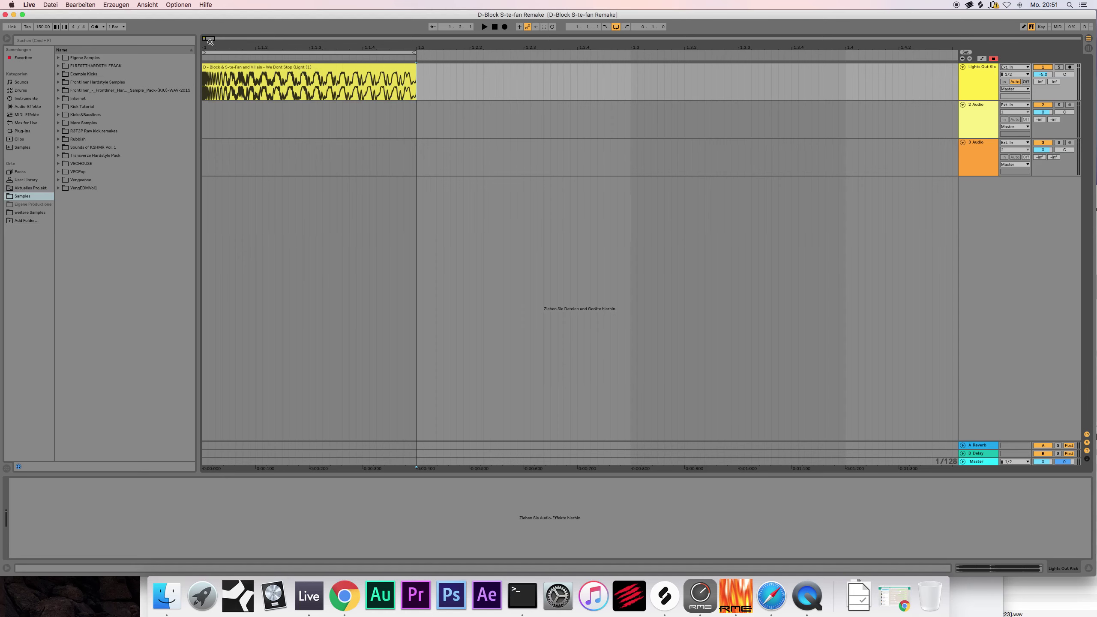
left_click_drag(209, 42, 217, 40)
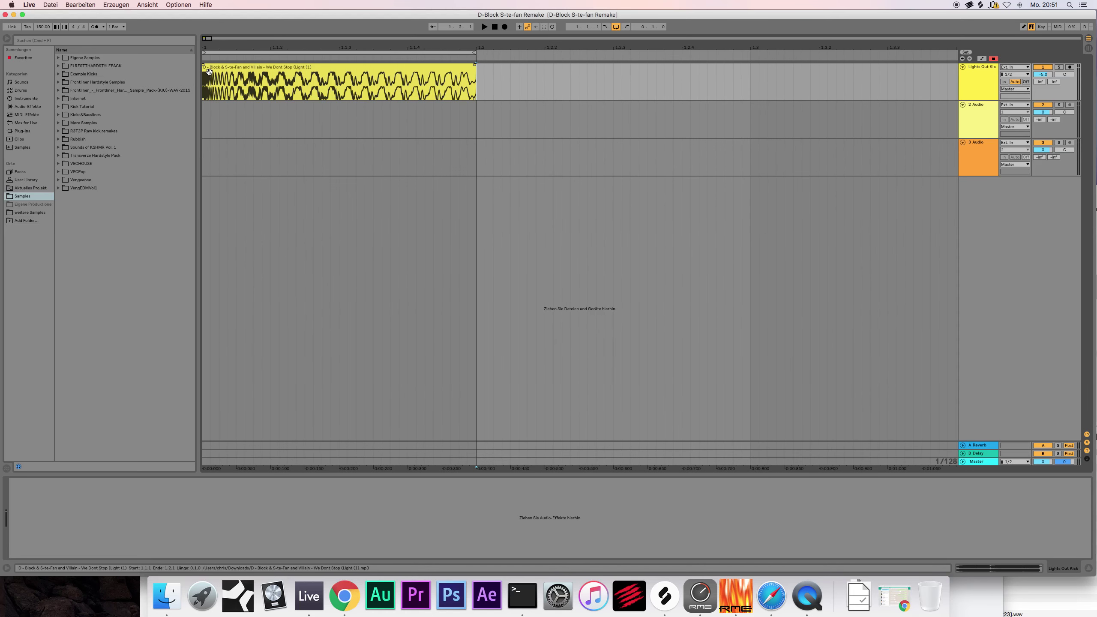
left_click(272, 69)
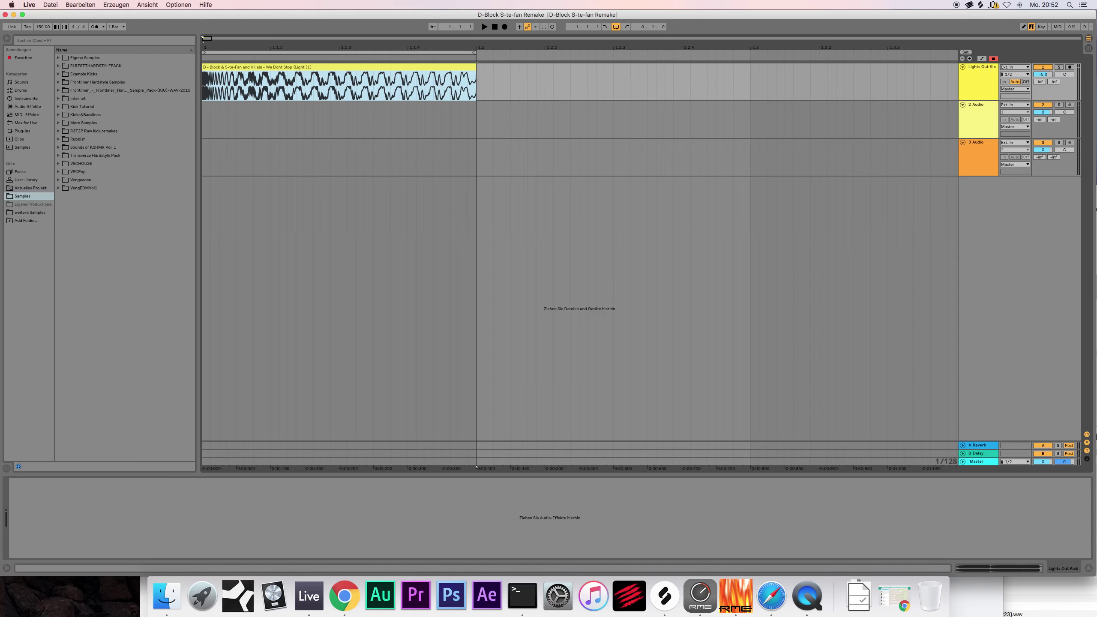
key("minus")
key("space")
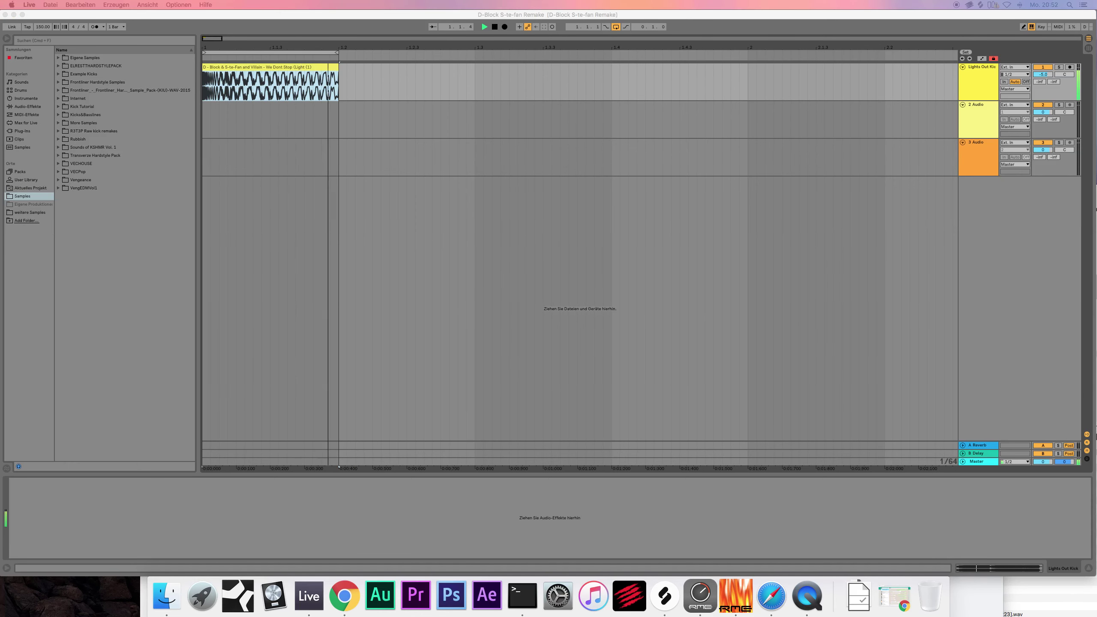
left_click(301, 203)
key("space")
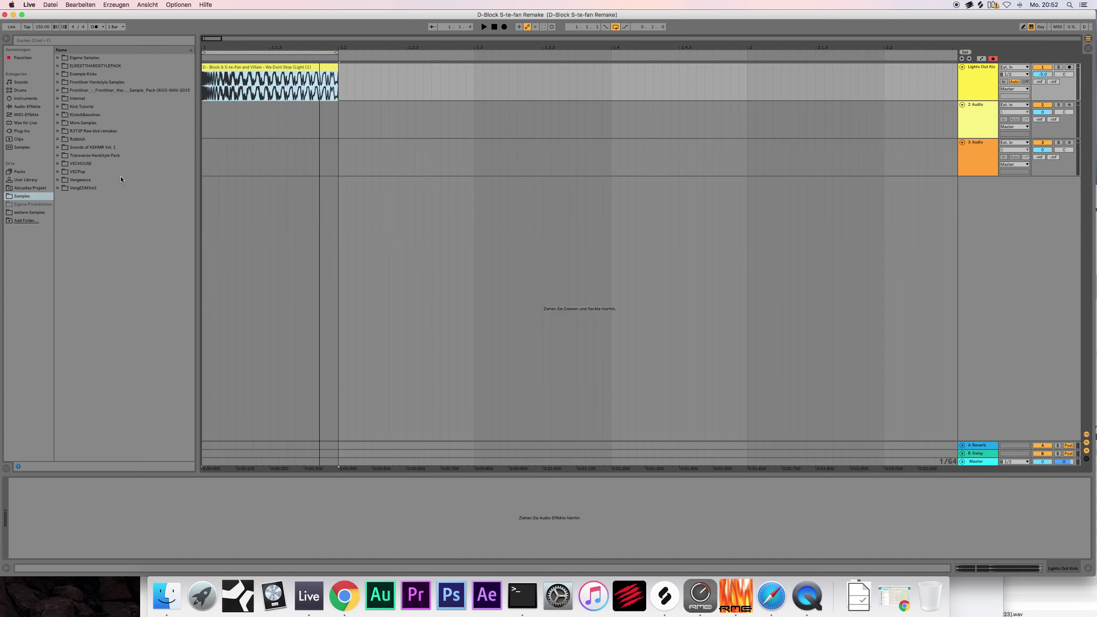
Step: Examine the reference kick's waveform up close, from the punch at its start into the tail
key("plus")
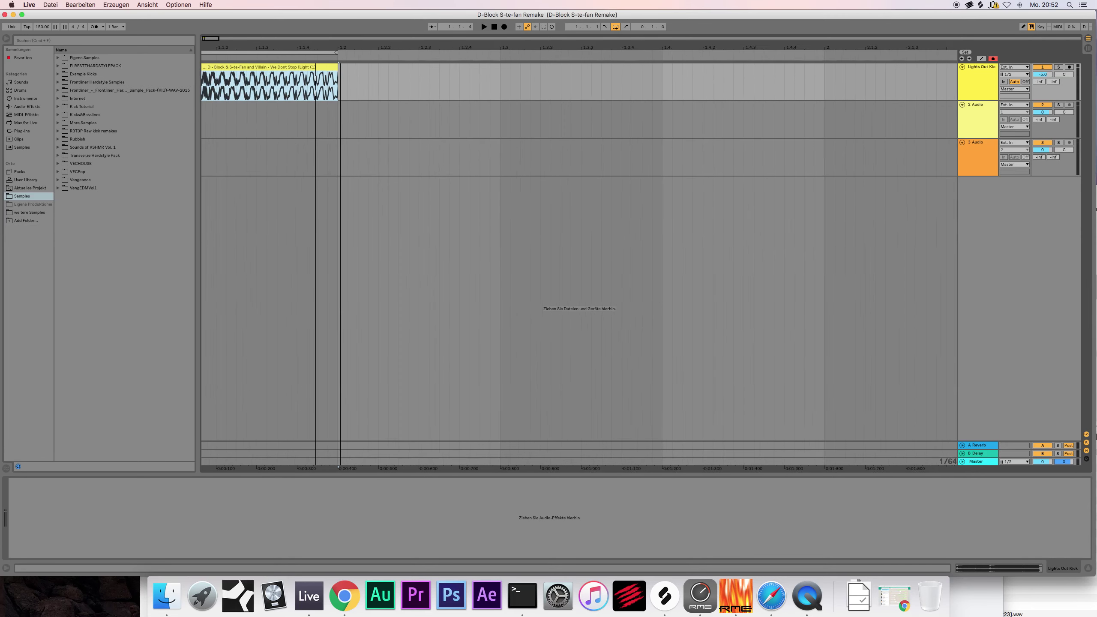
mouse_move(204, 39)
left_mouse_down()
mouse_move(204, 54)
mouse_move(204, 41)
left_mouse_up()
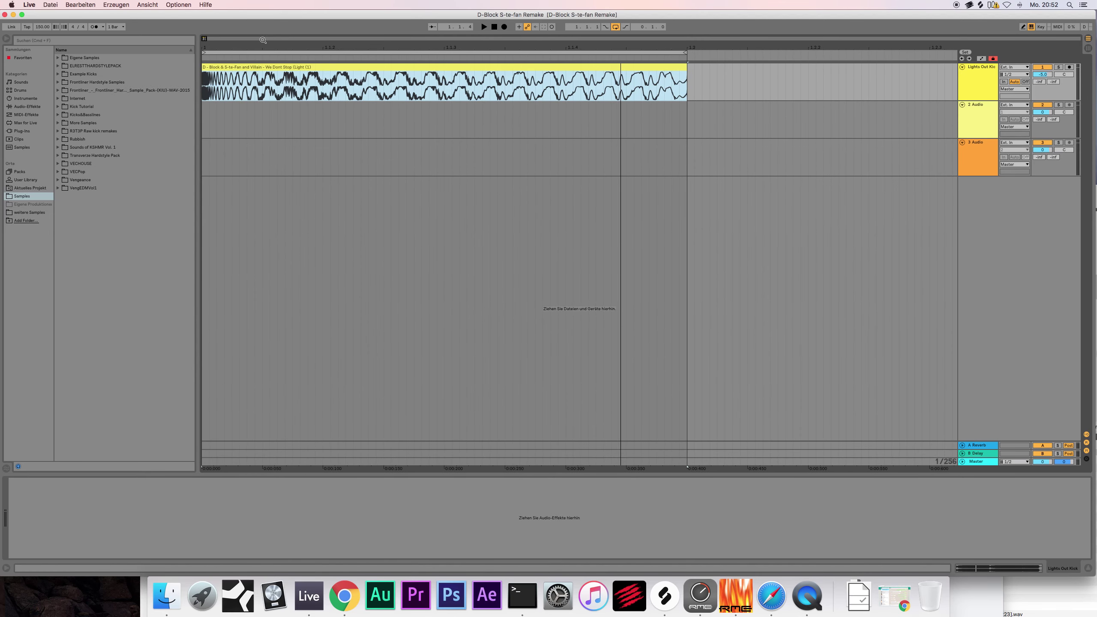
left_click_drag(204, 38, 204, 47)
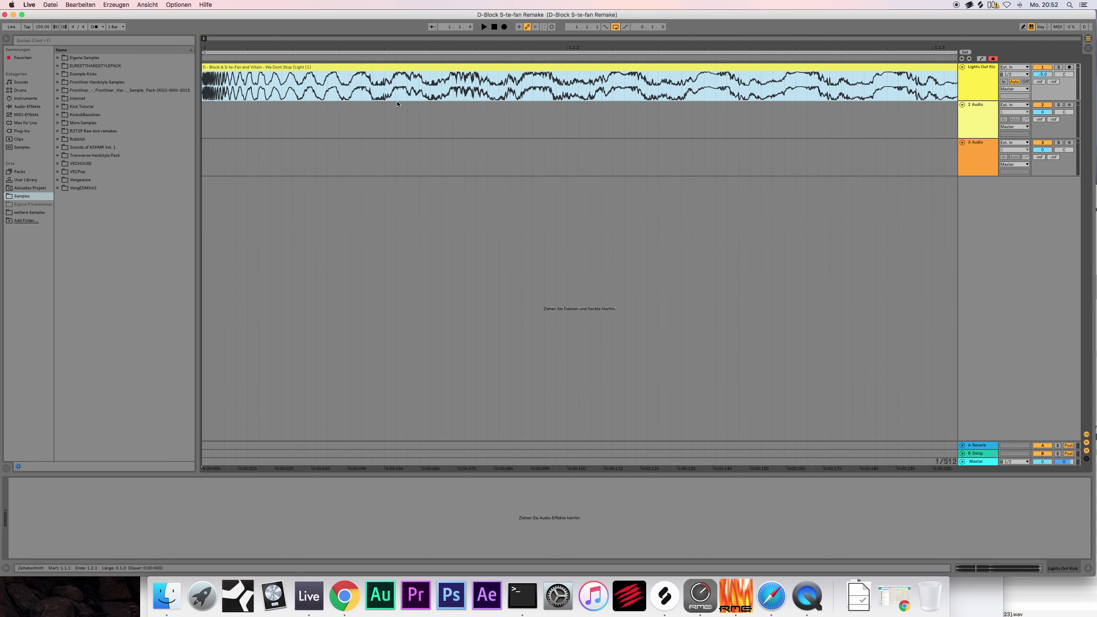
left_click(434, 96)
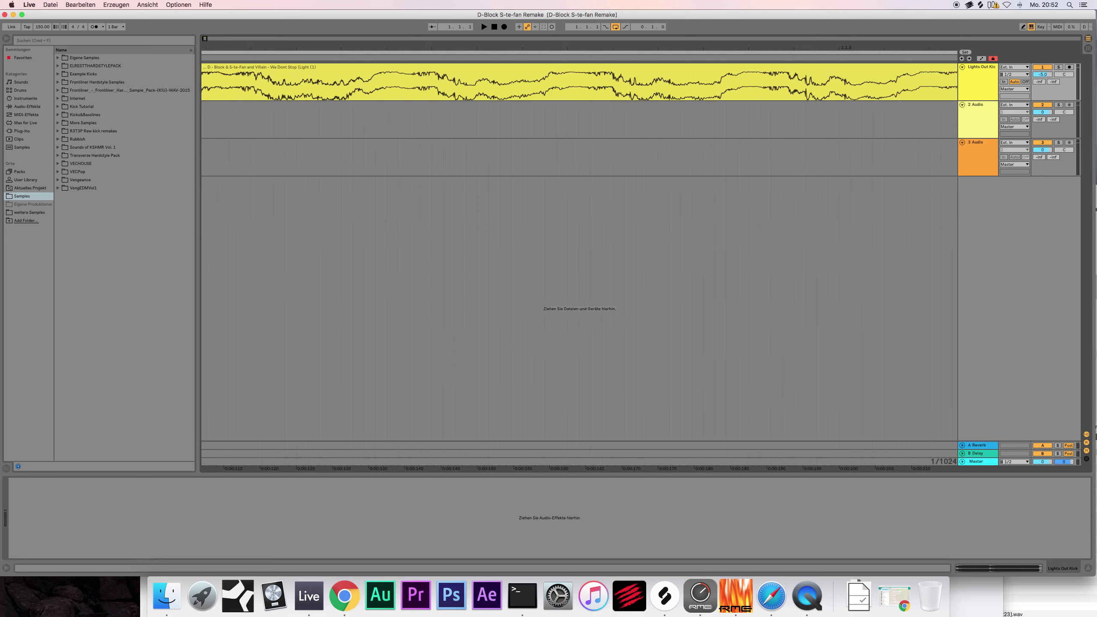
left_click_drag(204, 38, 203, 47)
left_click(204, 38)
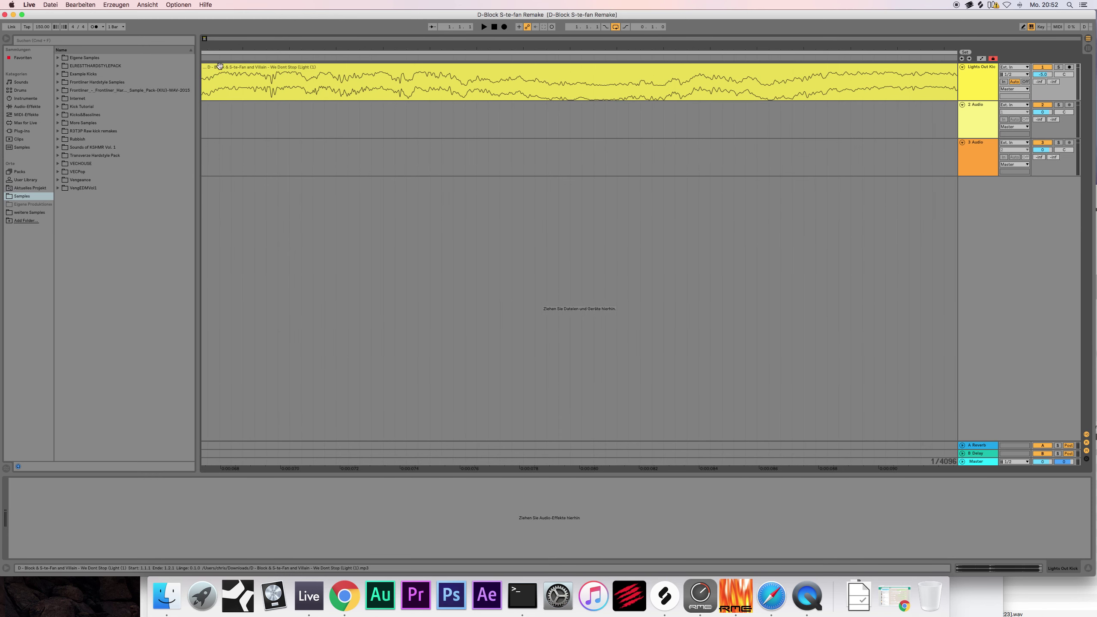
scroll(272, 76, "left", 10)
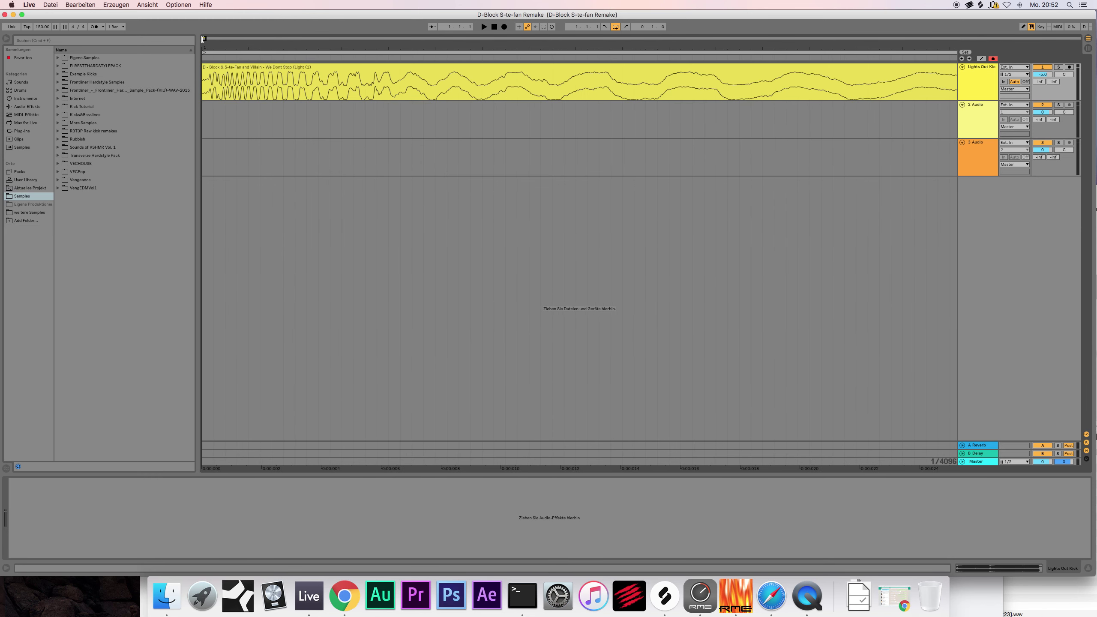
left_click_drag(204, 38, 204, 29)
Step: Rename the second audio track Punch and insert a MIDI track named Sine Punch below it
left_click(977, 109)
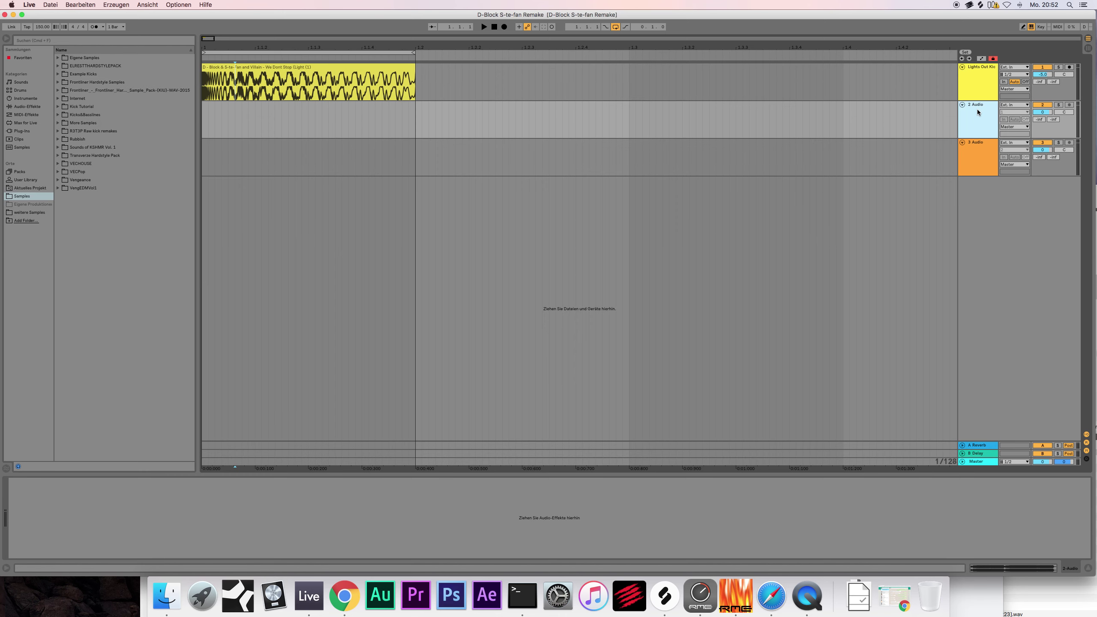
key("super+r")
type("Punch")
key("super+shift+t")
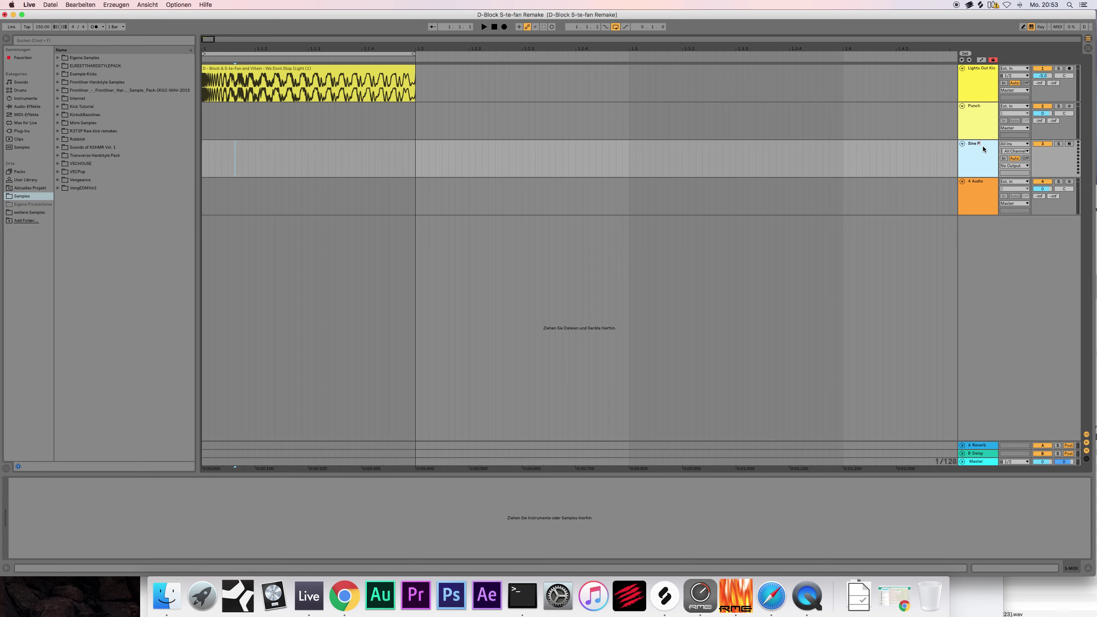
type("unch")
key("Return")
Step: Load the LennarDigital Sylenth1 Audio Unit onto the Sine Punch track and move its window clear of the reference clip
left_click(23, 131)
left_click(56, 67)
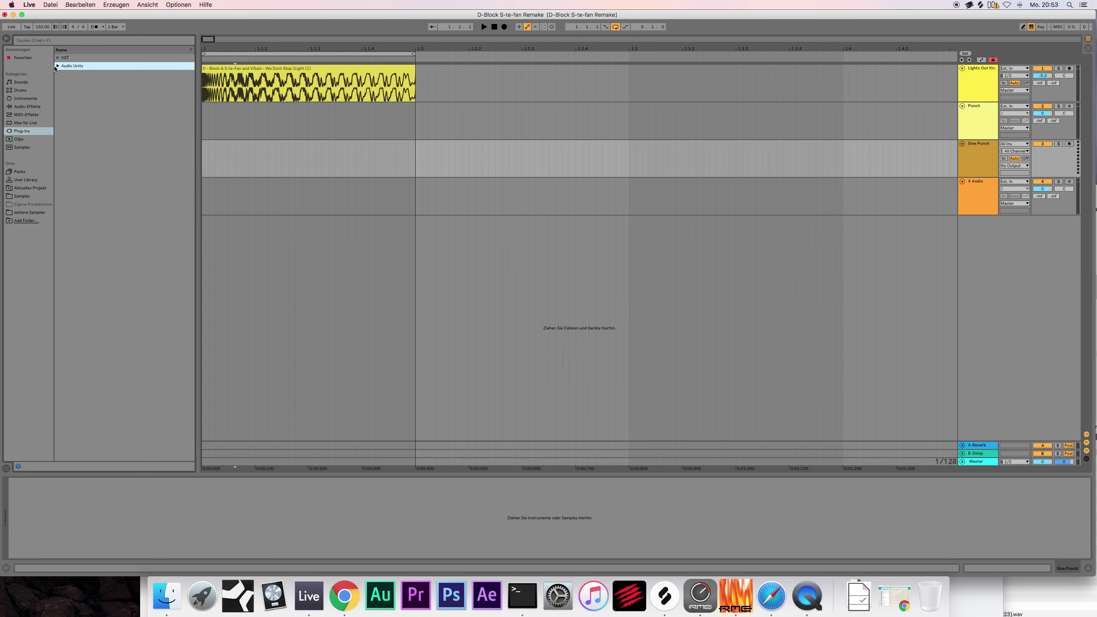
left_click(58, 66)
left_click(62, 245)
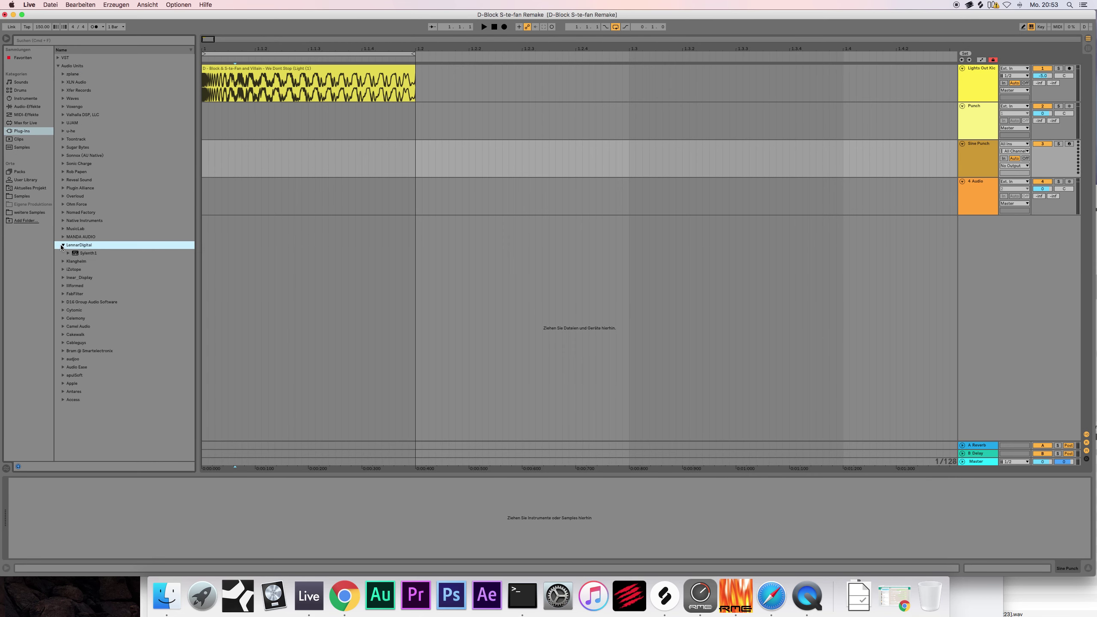
left_click_drag(80, 255, 234, 163)
left_click_drag(268, 38, 777, 92)
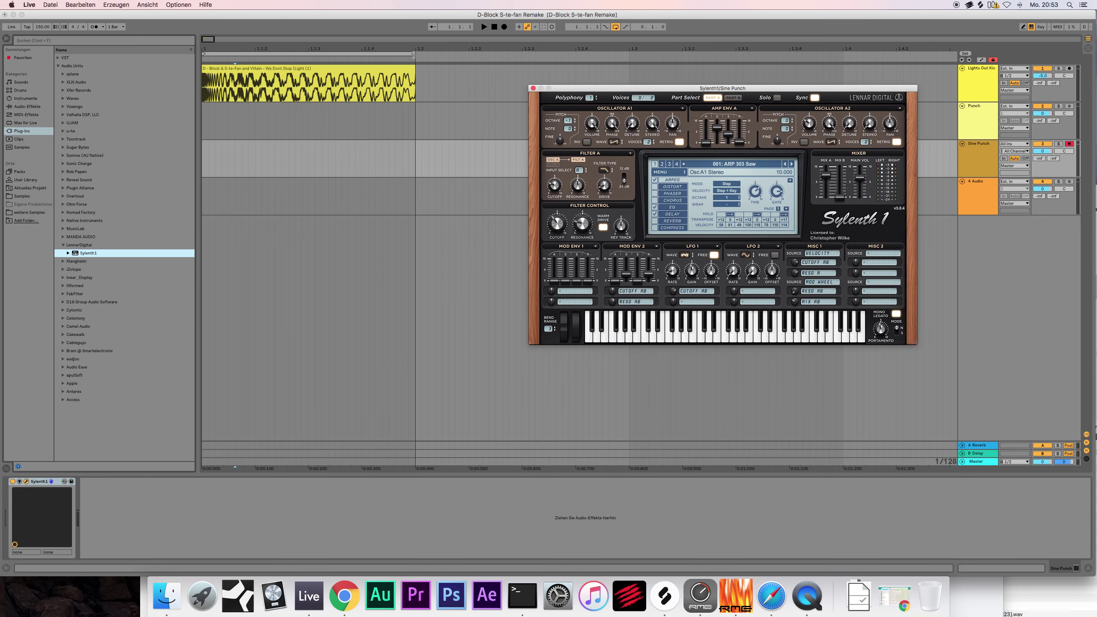
Step: Extend the arrangement loop to end at 1.3, moving the Sylenth1 window down out of the way
mouse_move(412, 54)
left_mouse_down()
mouse_move(588, 67)
mouse_move(530, 179)
left_mouse_up()
left_click(454, 180)
left_click_drag(585, 54, 622, 74)
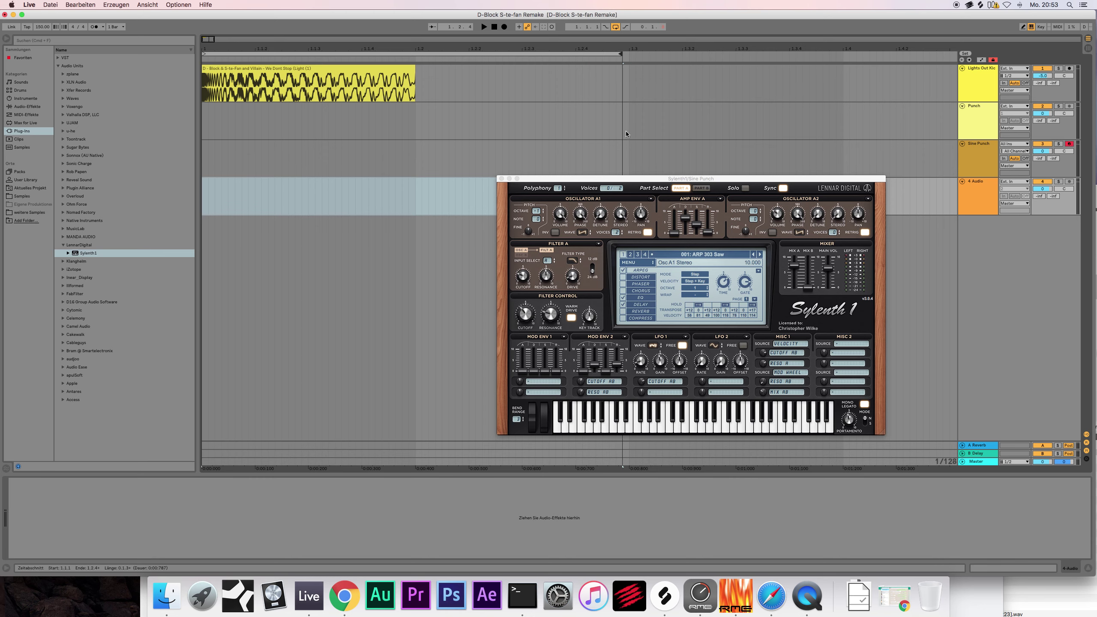
left_click_drag(626, 179, 612, 235)
left_click_drag(618, 52, 629, 54)
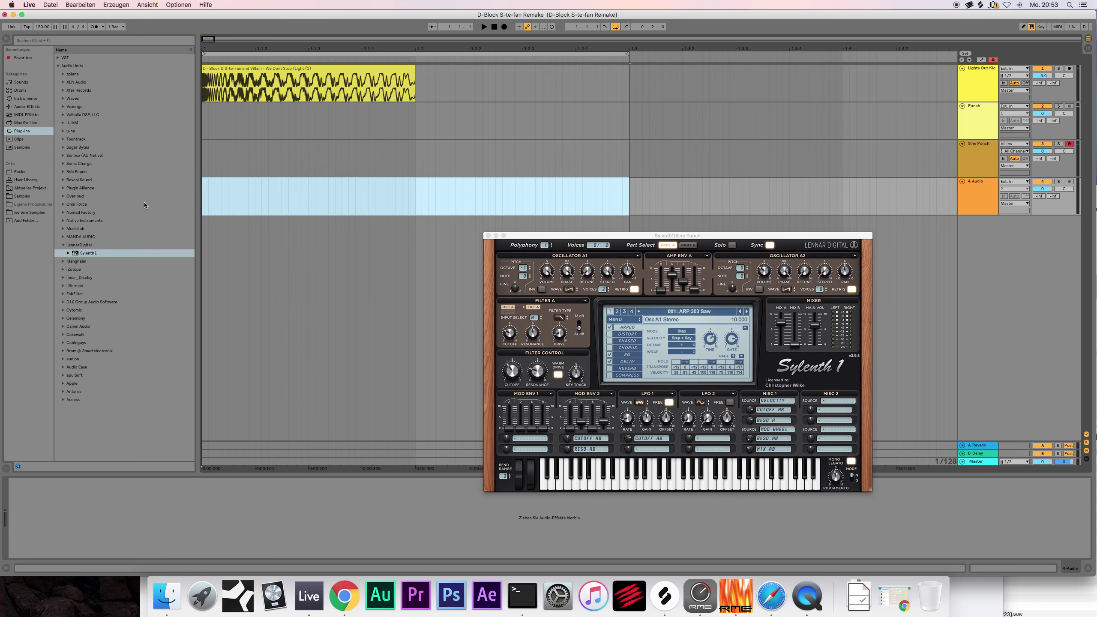
Step: Turn on automation mode for the arrangement
left_click(408, 184)
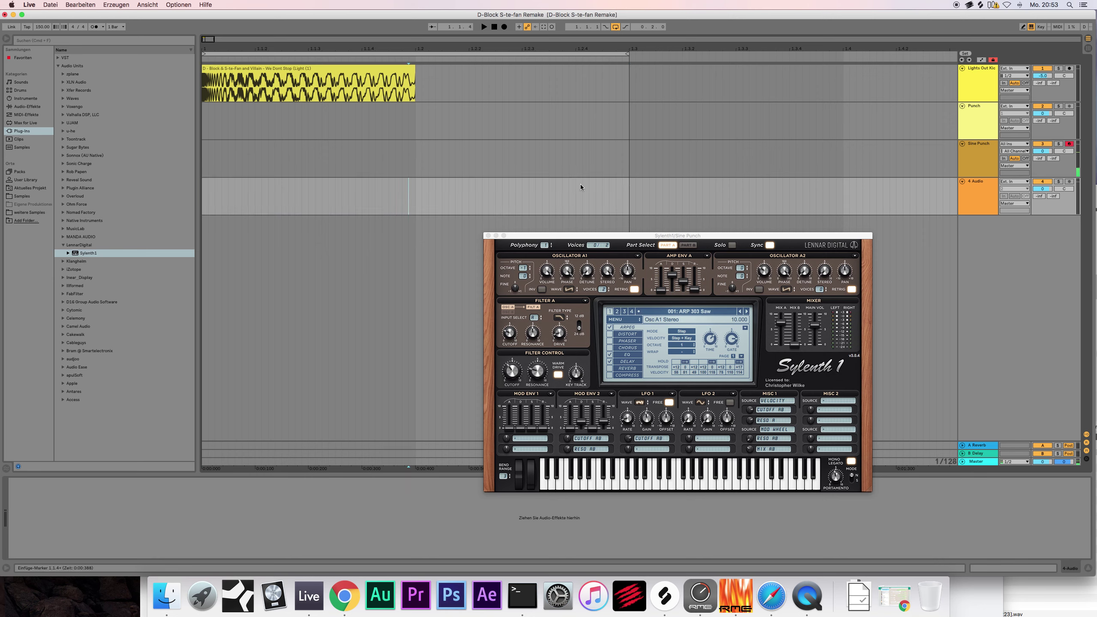
left_click(176, 5)
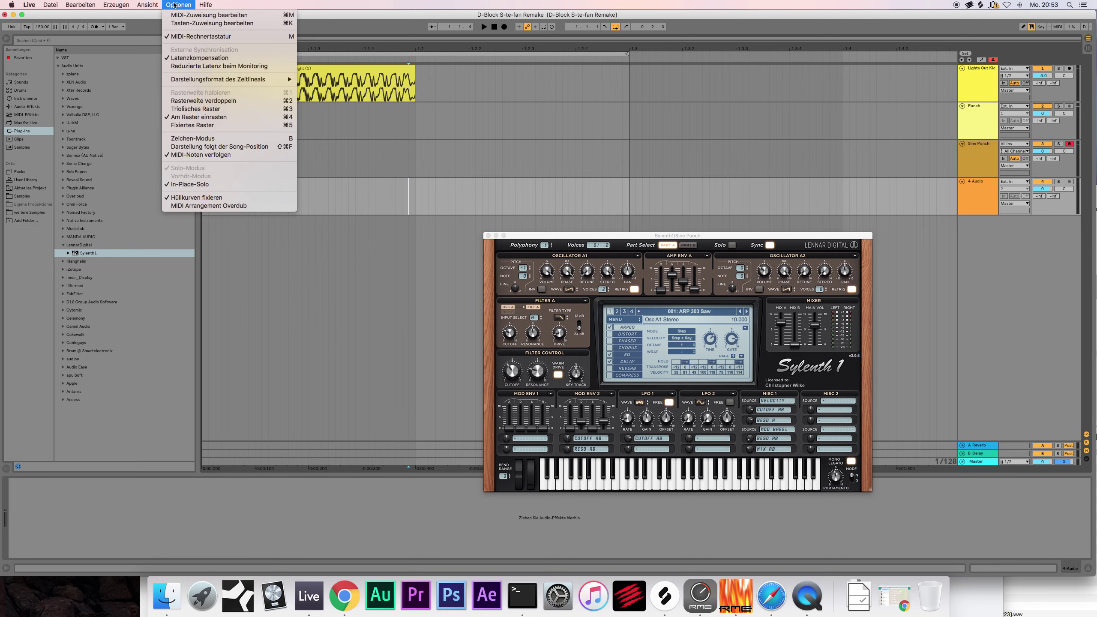
mouse_move(147, 5)
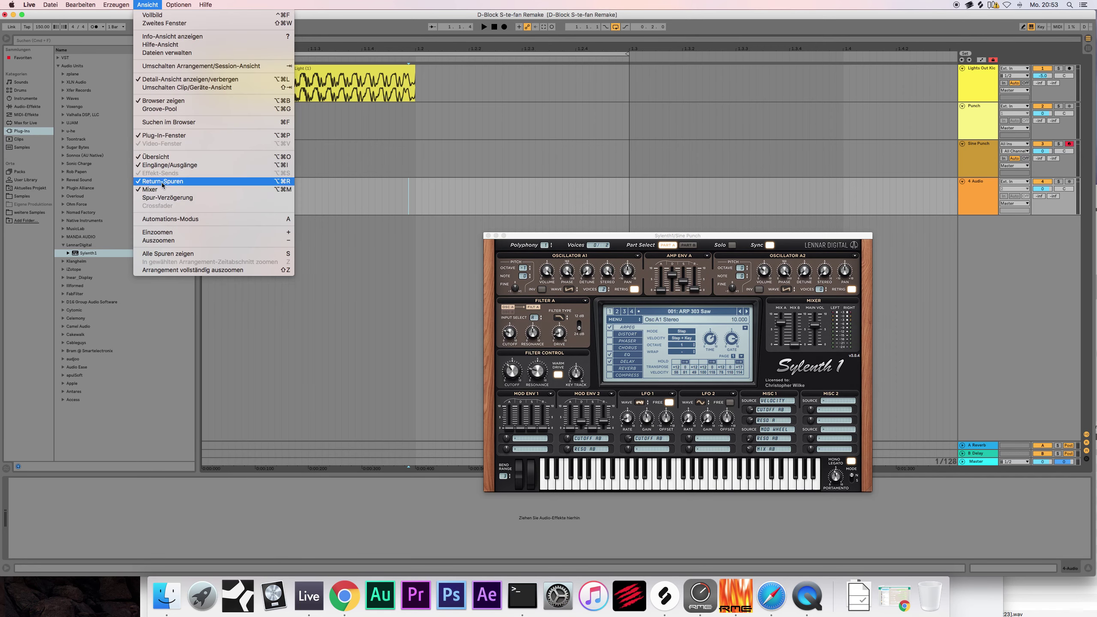
left_click(168, 219)
Step: Create a one-beat MIDI clip at the start of the Sine Punch track and fill its whole length with a G2 note
left_click_drag(395, 200, 62, 200)
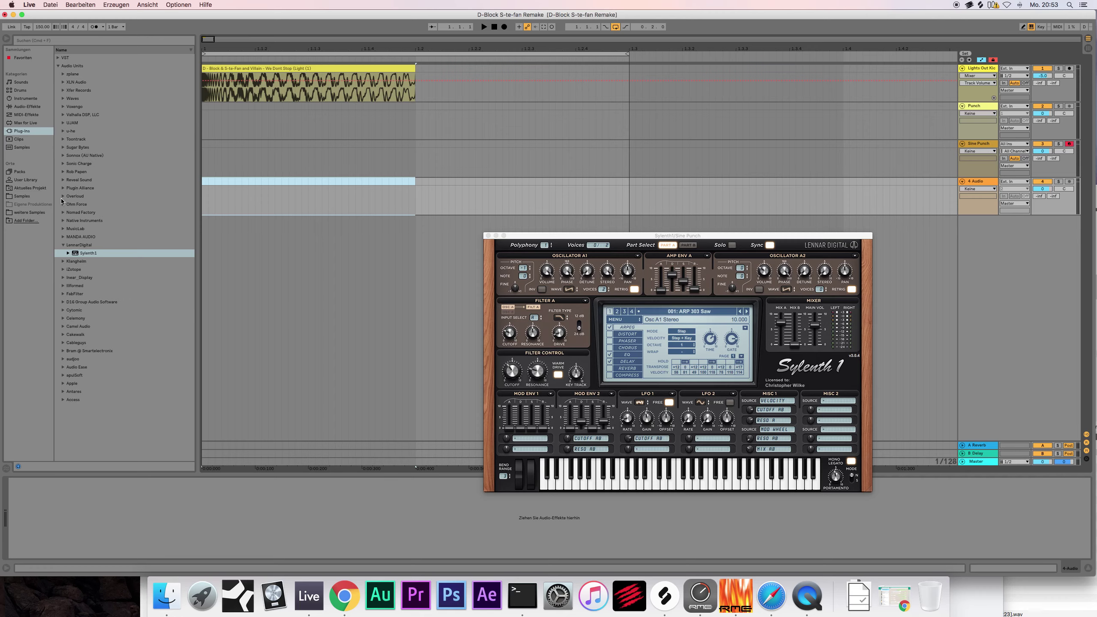
key("Up")
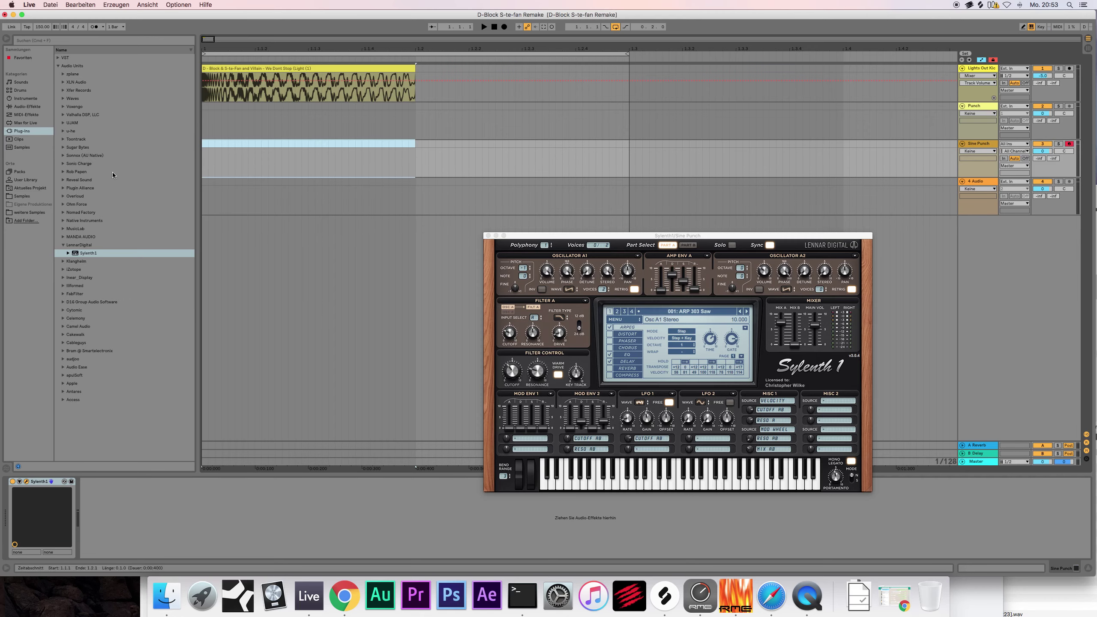
key("super+shift+m")
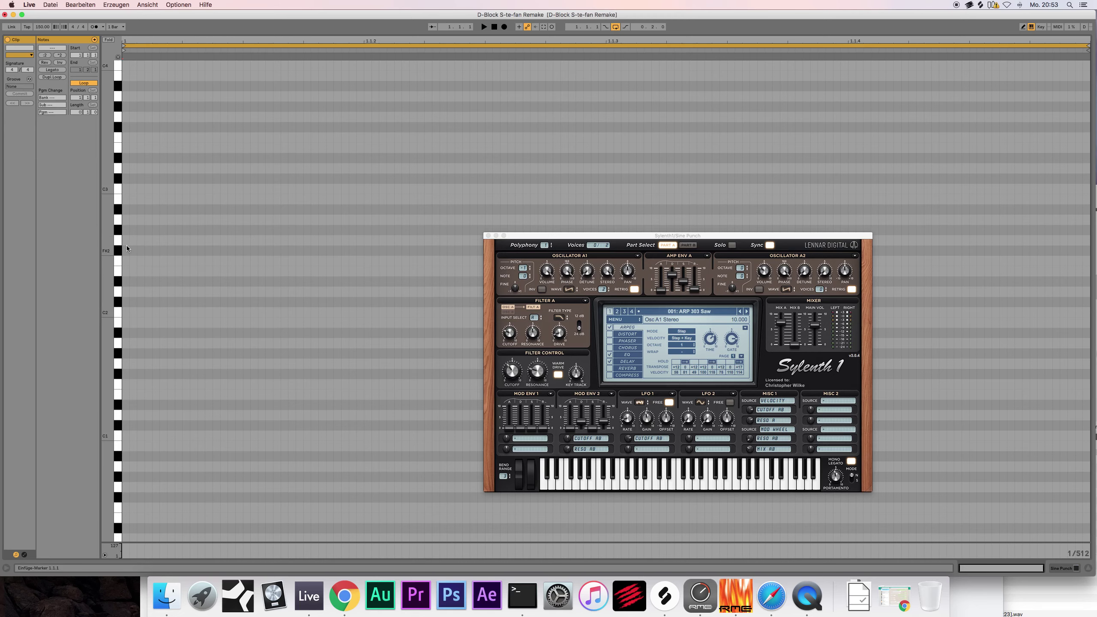
left_click_drag(128, 241, 1085, 237)
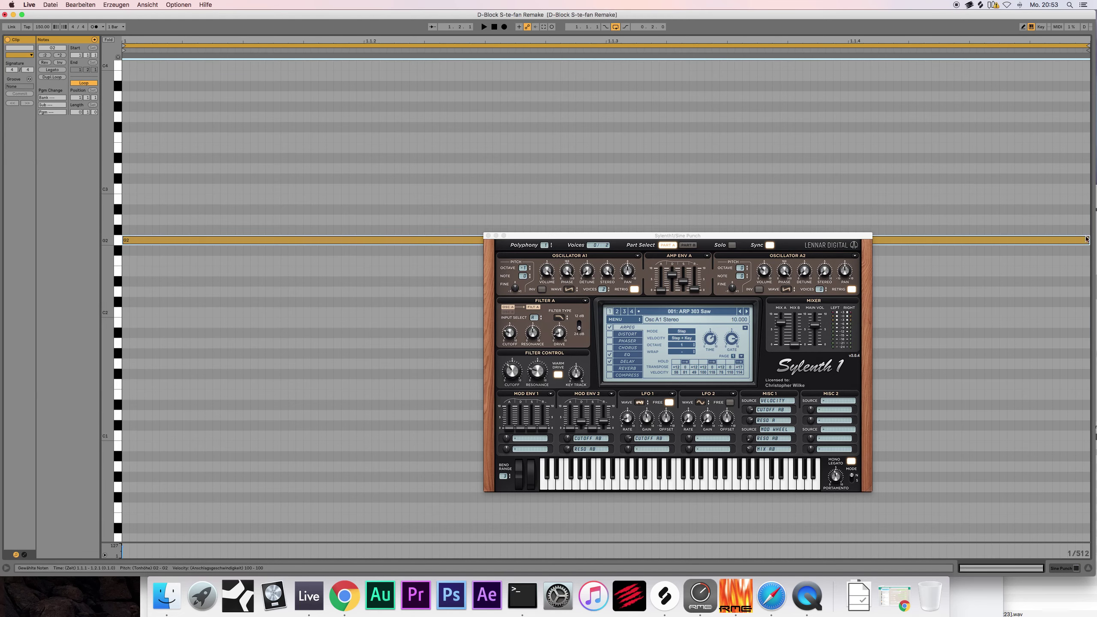
left_click(1088, 567)
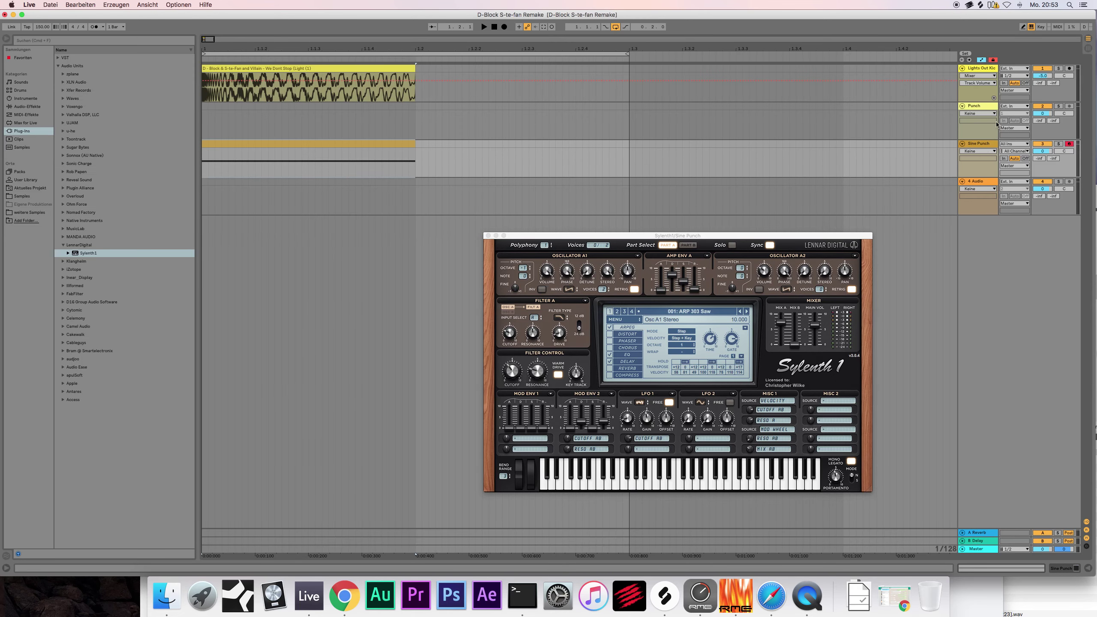
Step: Trim the start of the reference kick clip to 1.1.2 and close the Sylenth1 window
left_click(989, 71)
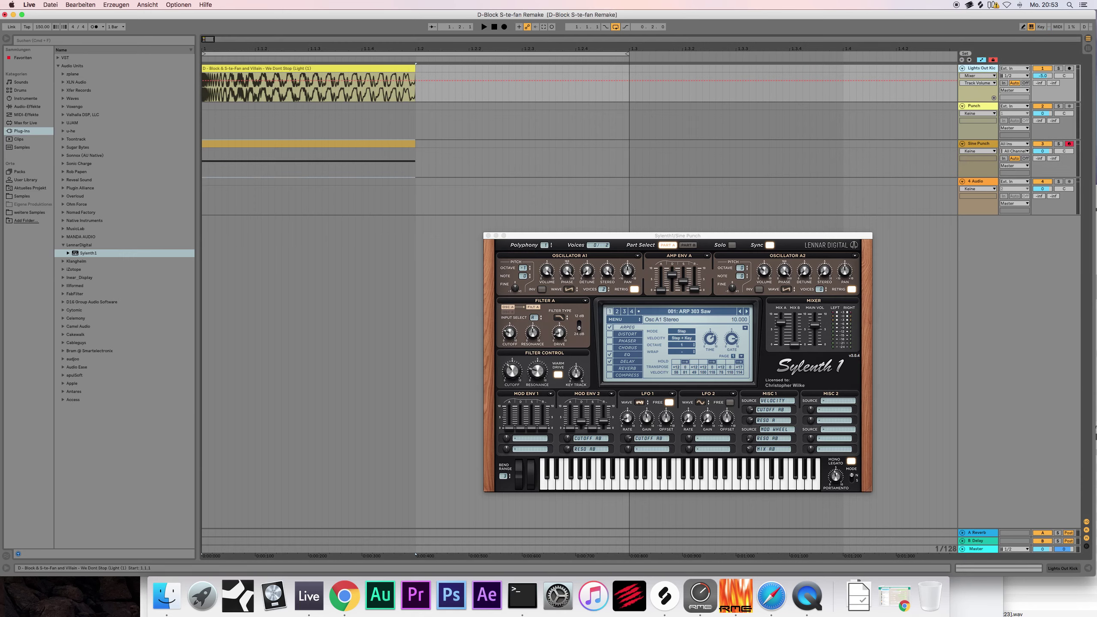
left_click_drag(203, 84, 255, 73)
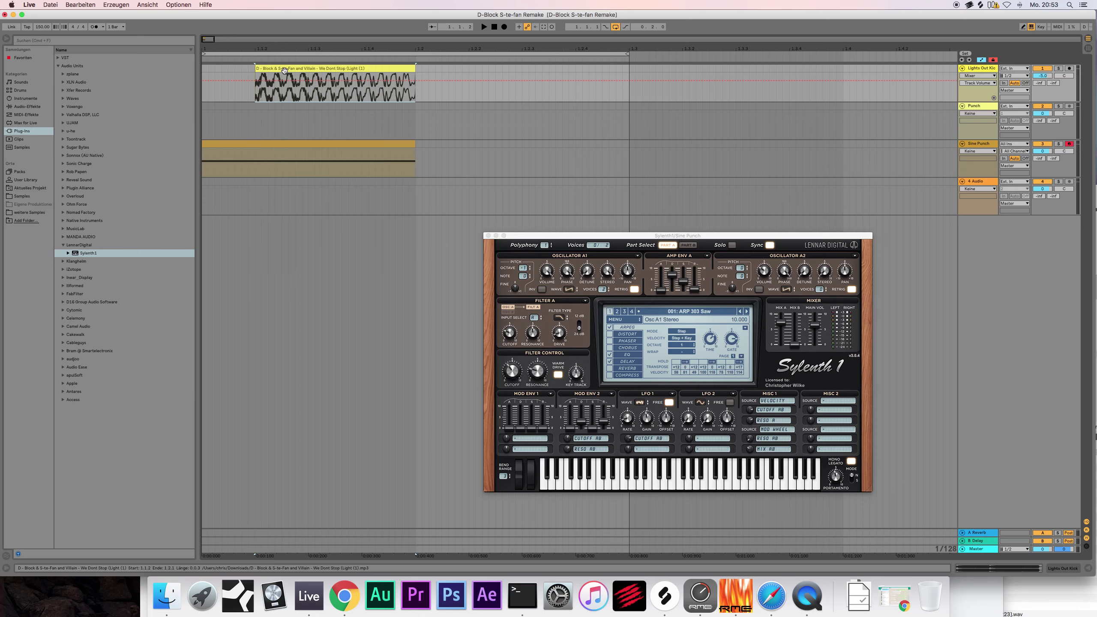
left_click(489, 236)
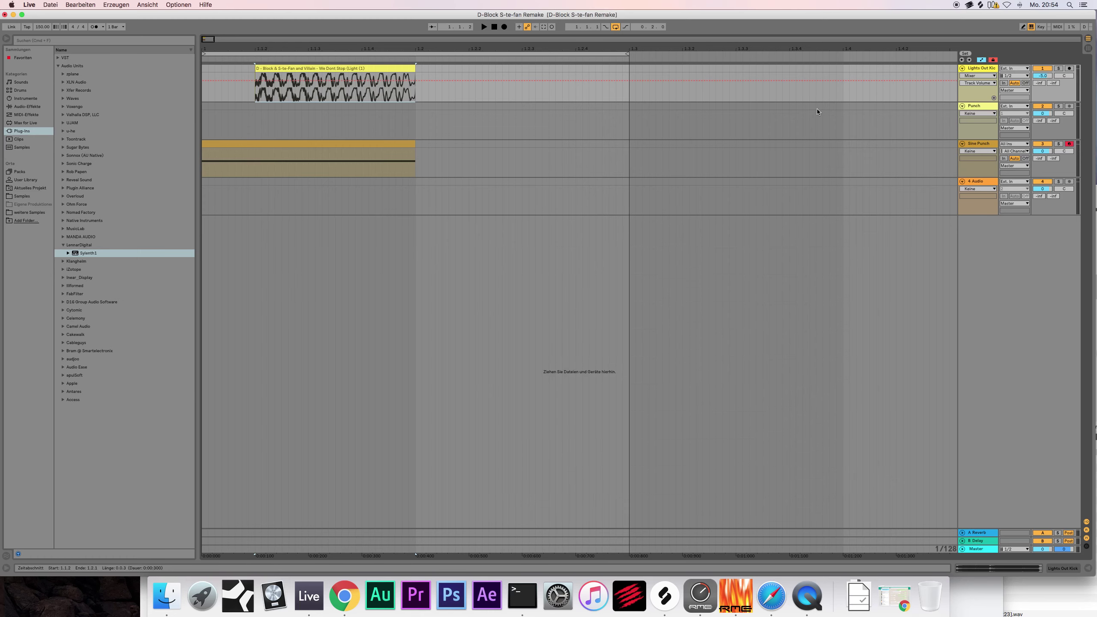
Step: Add the Tuner audio effect to the Lights Out Kick track
key("super+alt+l")
left_click(26, 107)
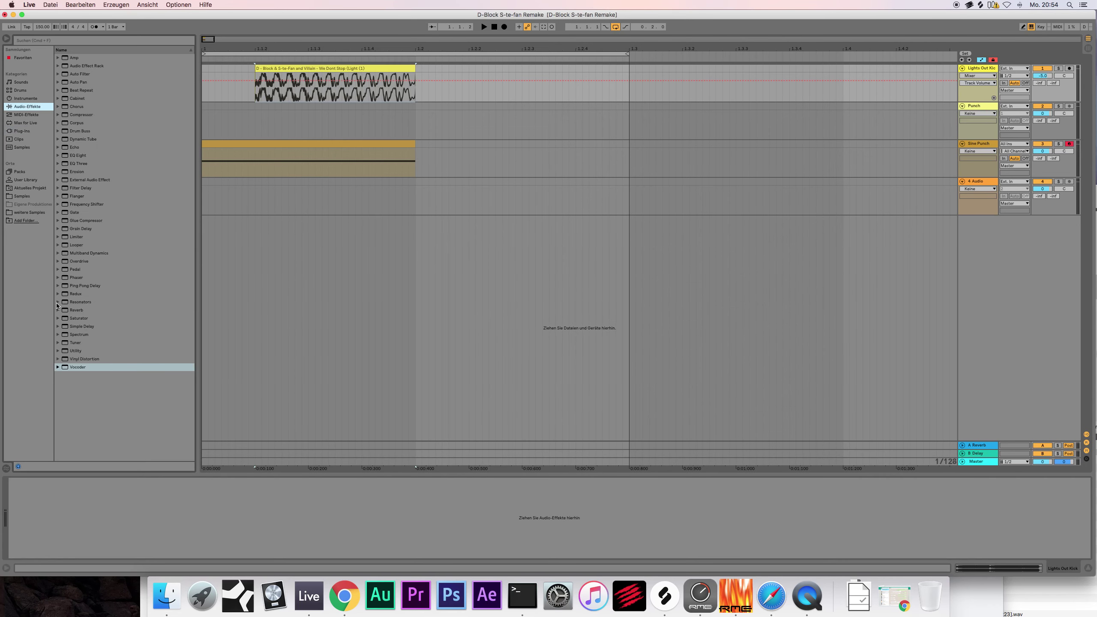
left_click_drag(74, 344, 297, 101)
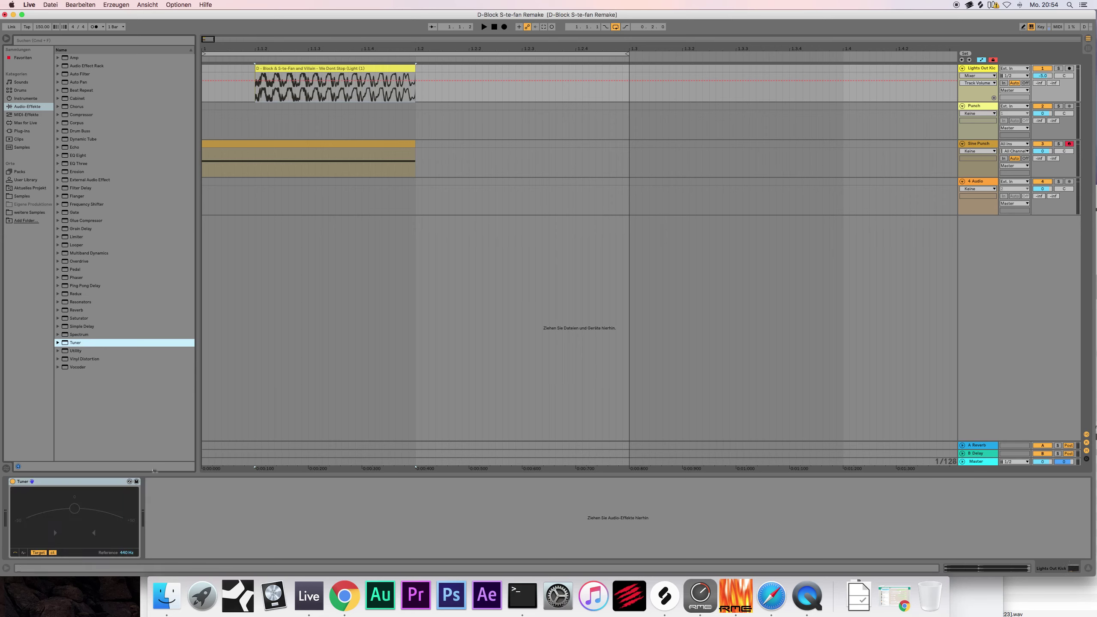
Step: Play the loop with the Sine Punch track temporarily muted to read the reference kick's pitch on the Tuner
key("space")
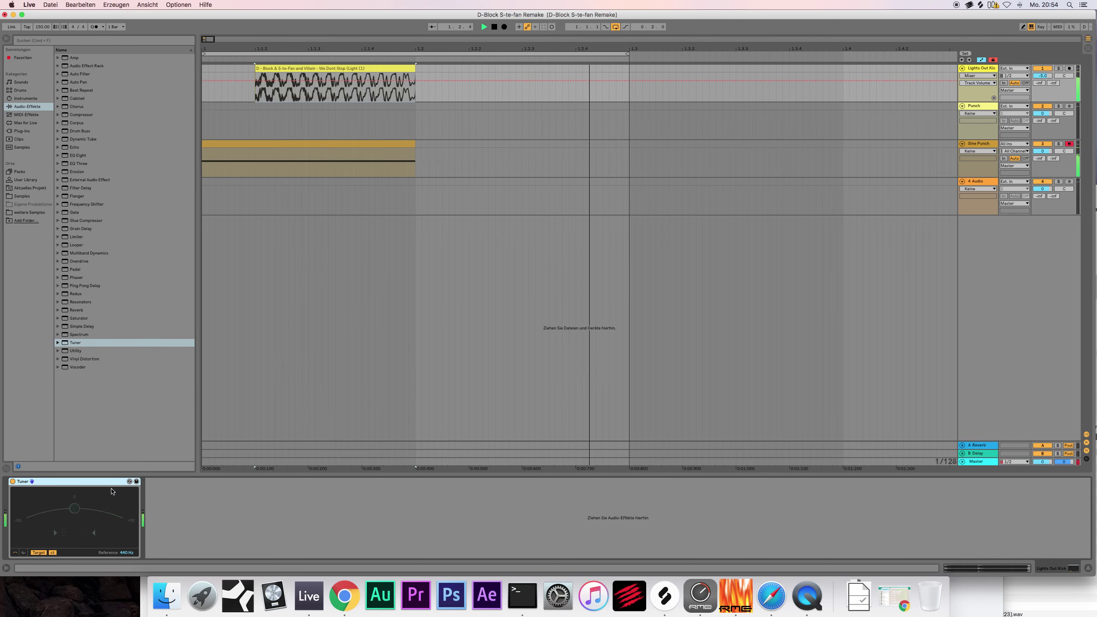
left_click(1043, 144)
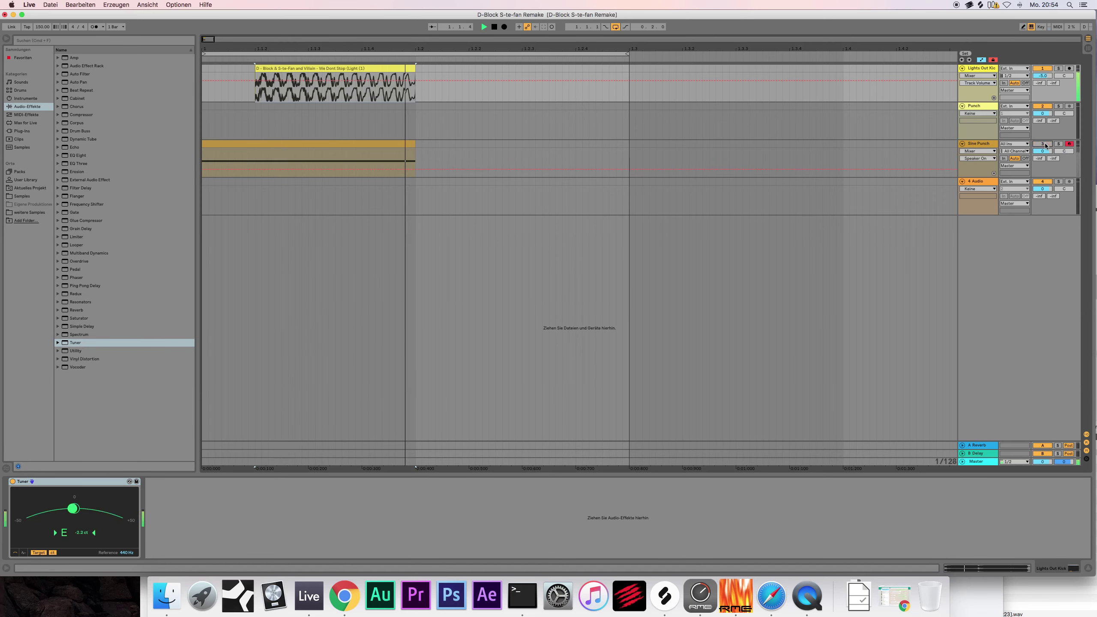
left_click(1043, 144)
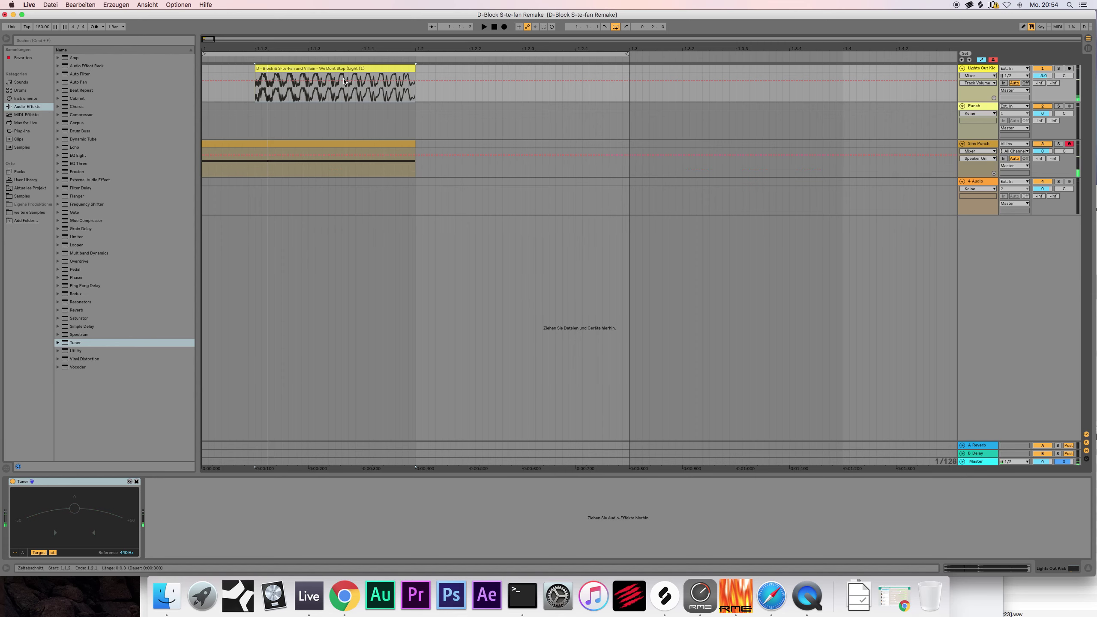
Step: Extend the reference kick clip's start back to 1.1.1 and load an Init preset in the Sine Punch track's Sylenth1
left_click_drag(255, 76, 203, 75)
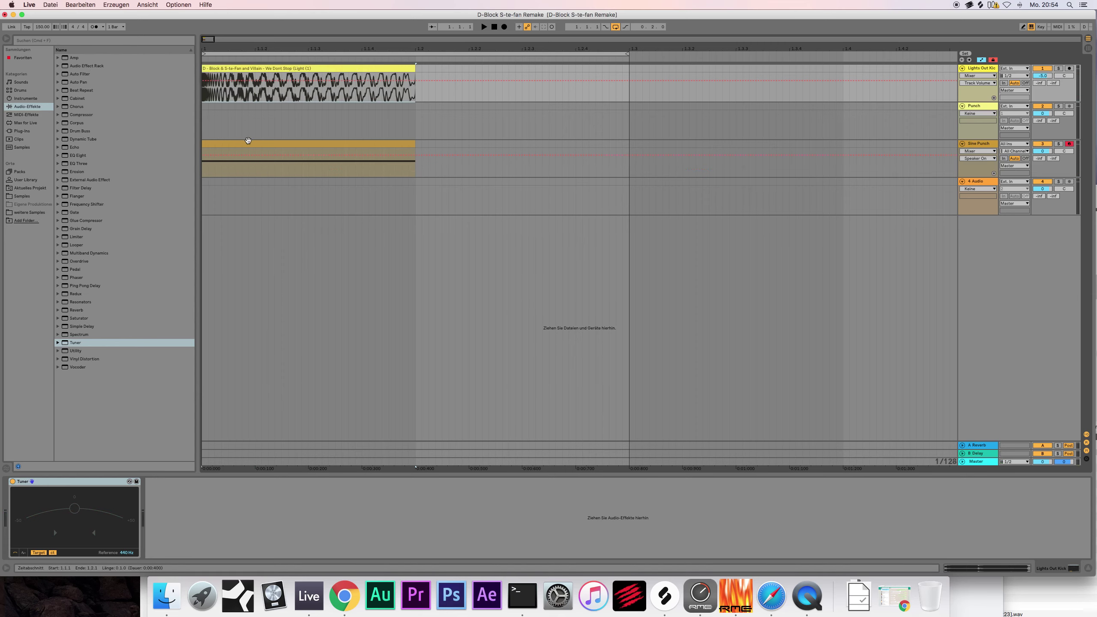
left_click(248, 141)
left_click(26, 489)
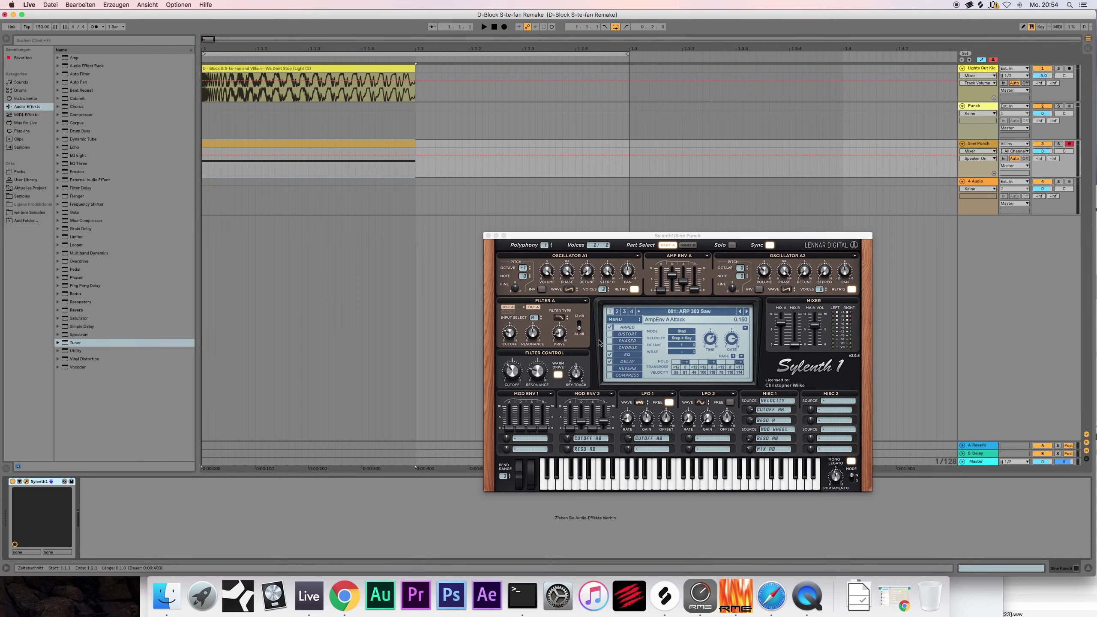
left_click(609, 322)
mouse_move(637, 329)
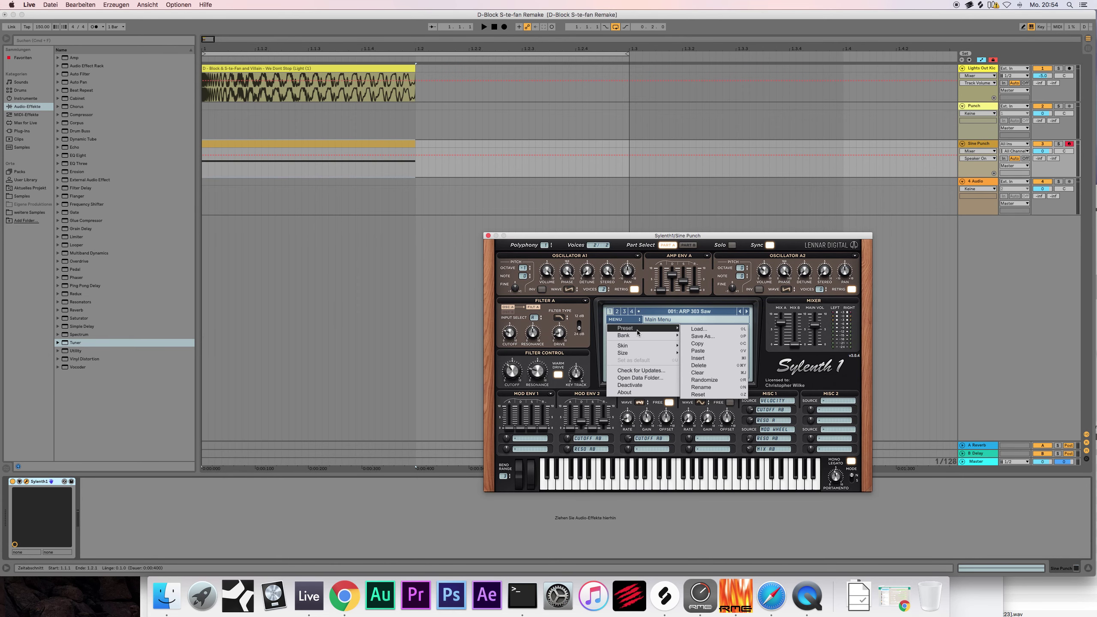
left_click(708, 358)
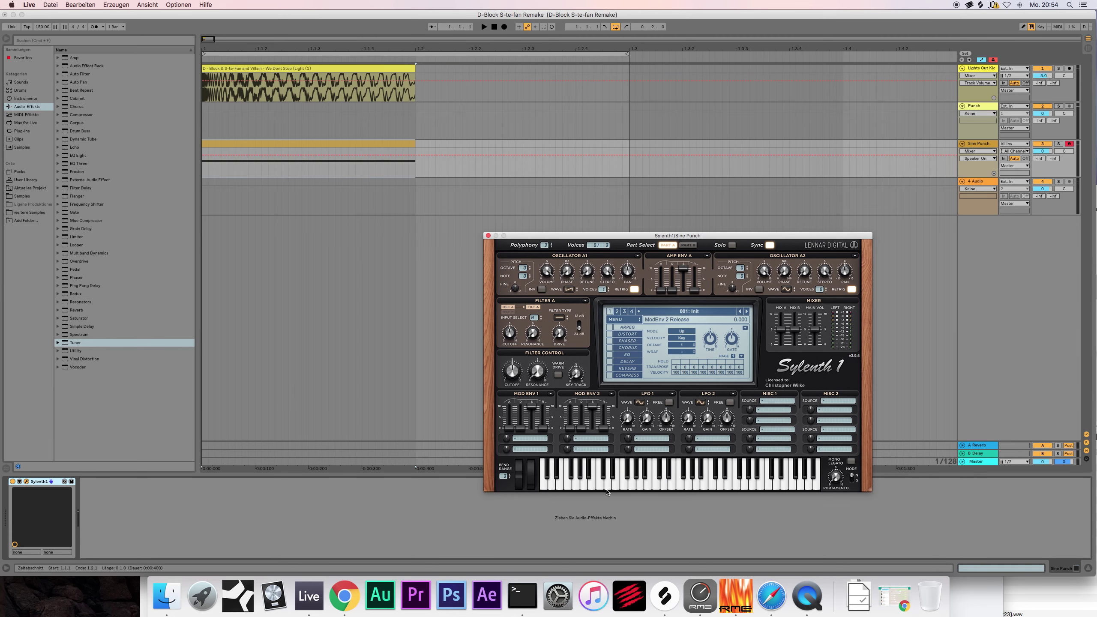
Step: Move the note in the Sine Punch MIDI clip to E2, play the result and close the Sylenth1 window
double_click(301, 157)
left_click_drag(241, 238, 242, 274)
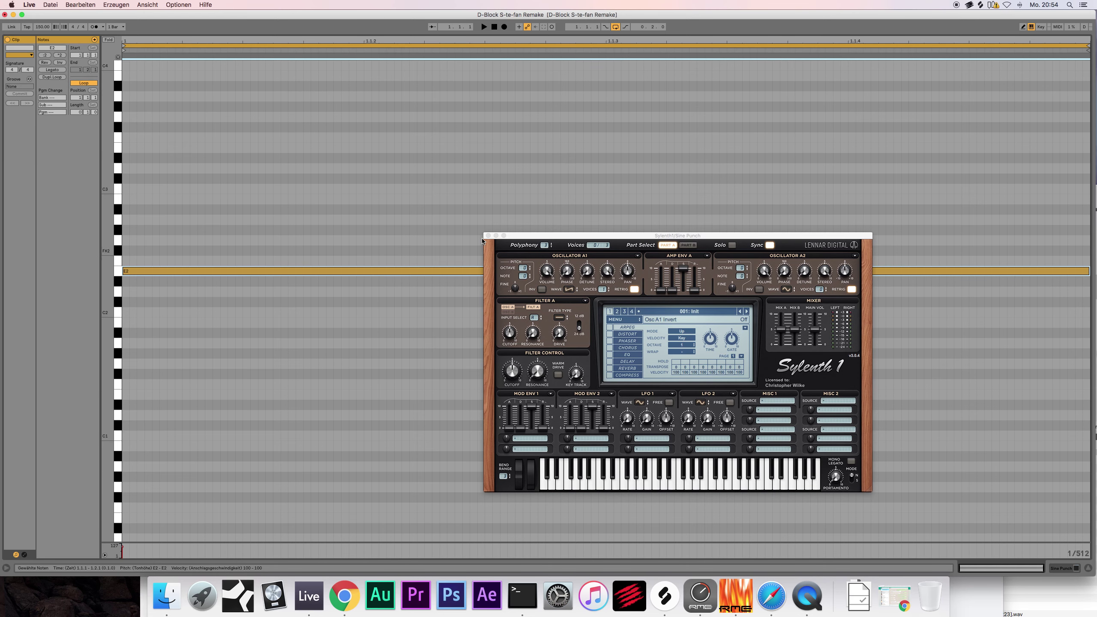
key("space")
left_click(488, 236)
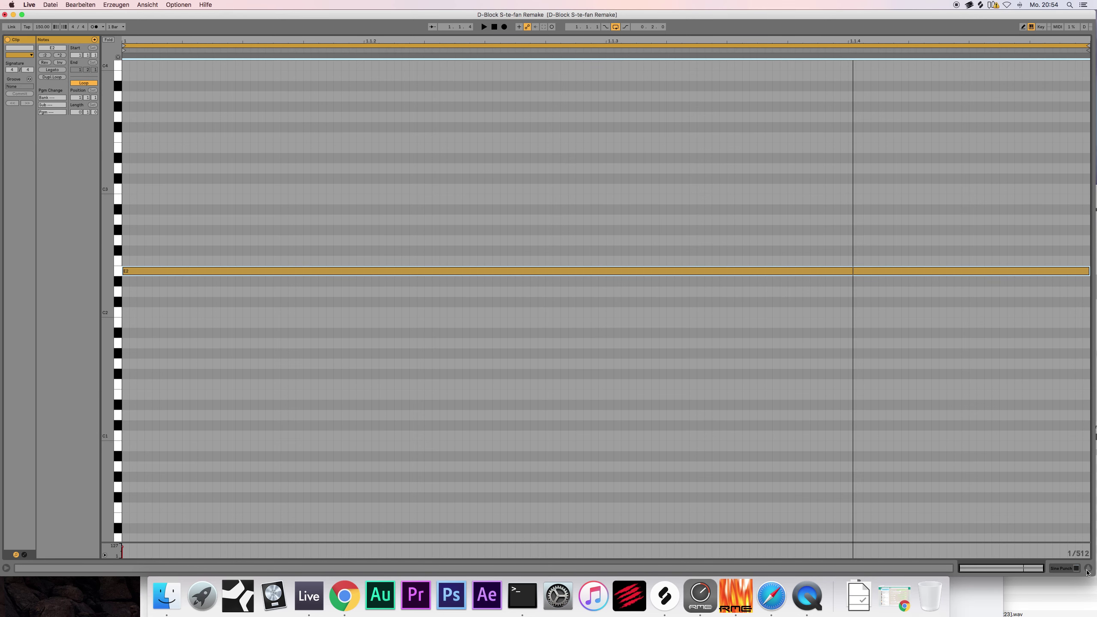
key("shift+Tab")
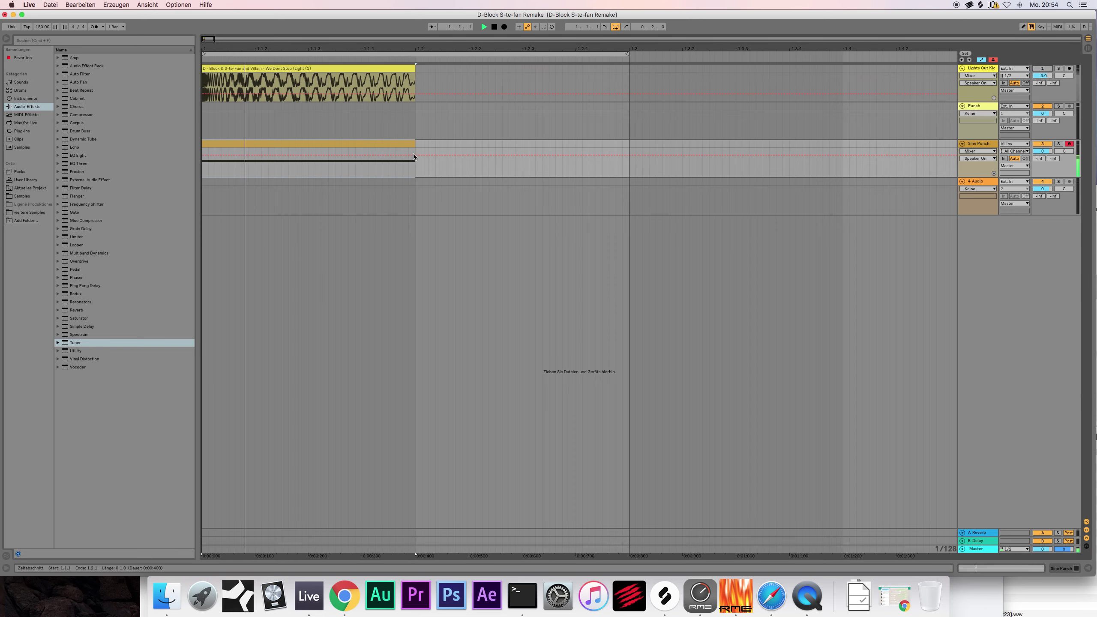
double_click(364, 144)
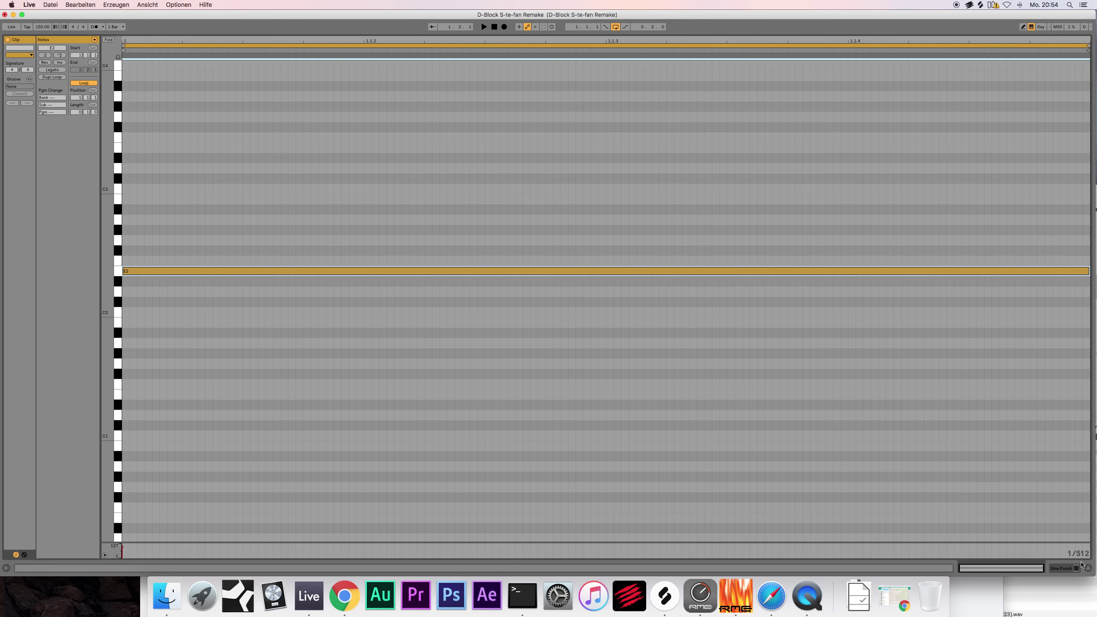
key("shift+Tab")
Step: Lengthen the Sine Punch clip to two beats, ending at 1.3, and consolidate it into one clip
left_click_drag(412, 144, 113, 164)
left_click(331, 147)
left_click(331, 143)
left_click_drag(630, 166, 189, 167)
left_click(190, 168)
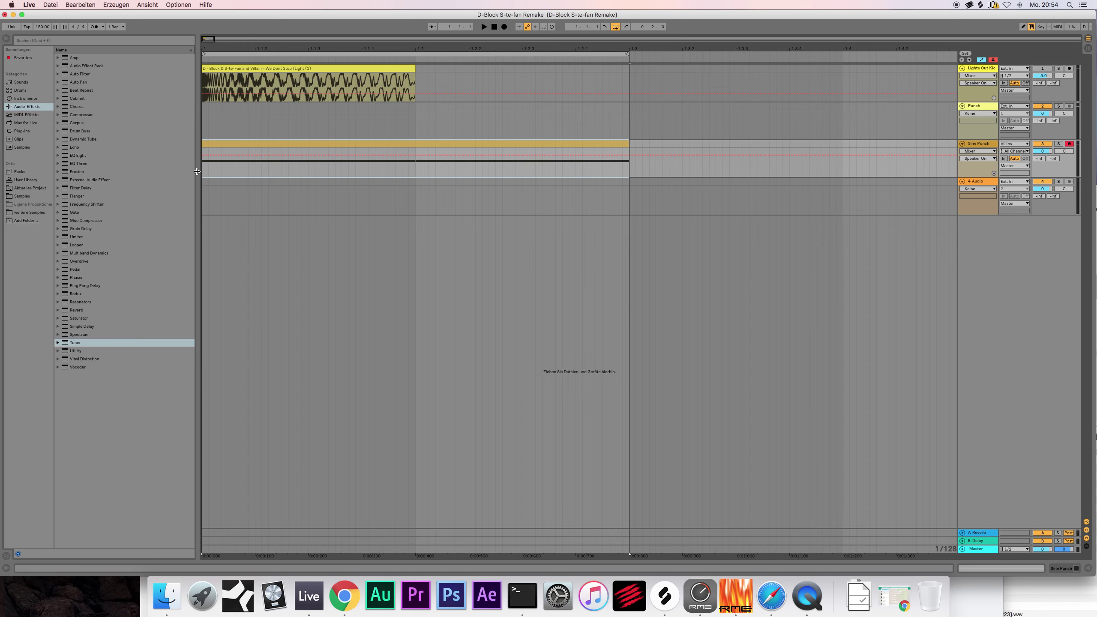
Step: Merge the two E2 notes into a single note filling the whole two-beat Sine Punch clip
double_click(234, 144)
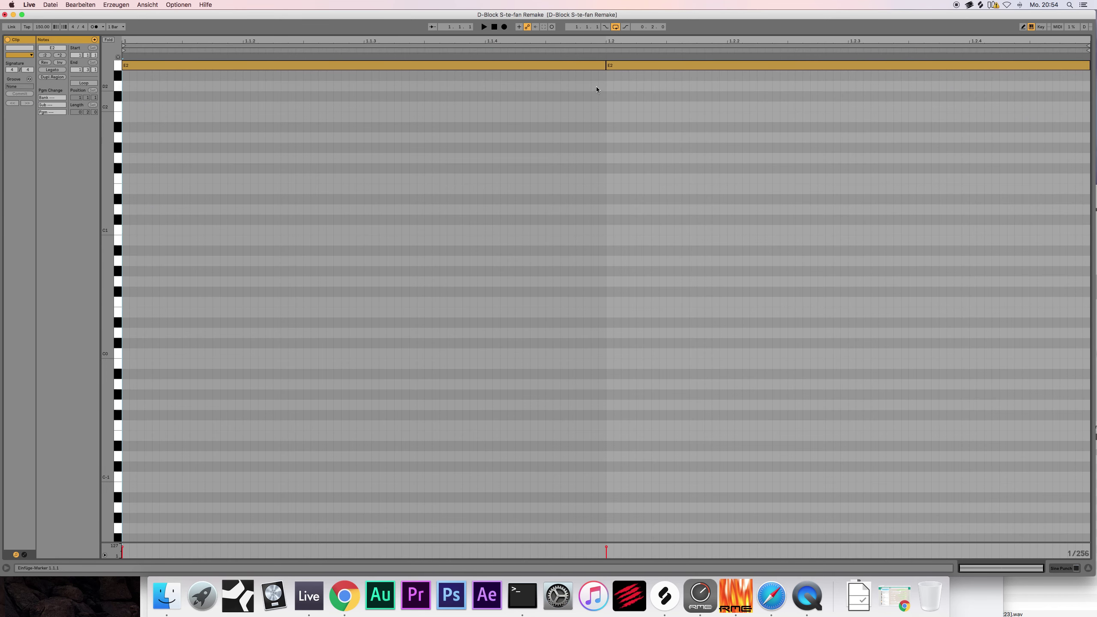
left_click_drag(606, 65, 1070, 72)
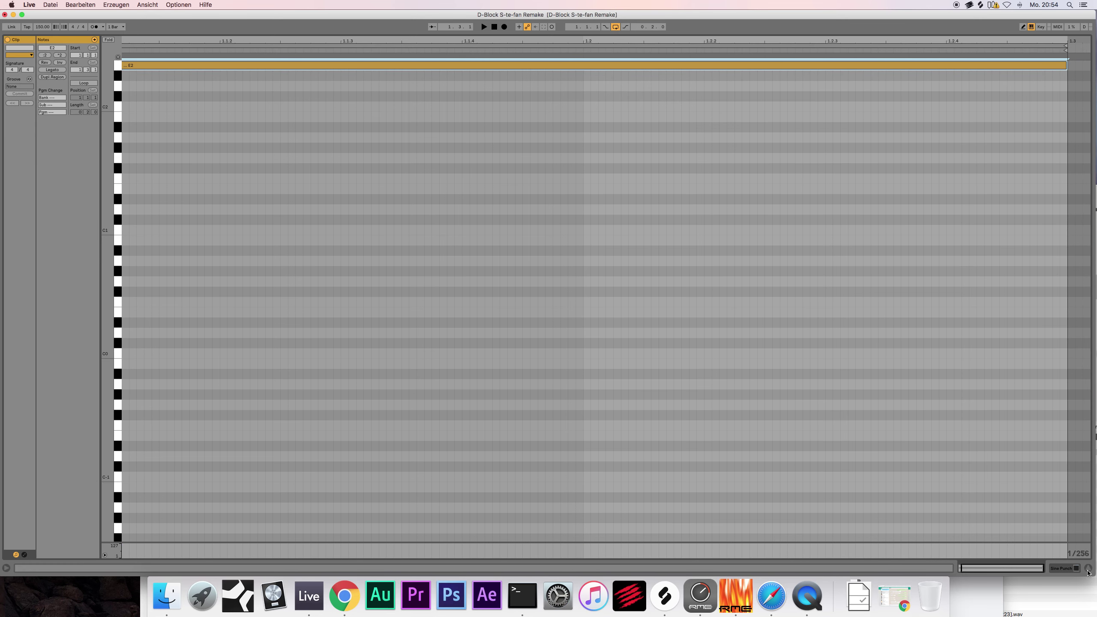
key("super+alt+l")
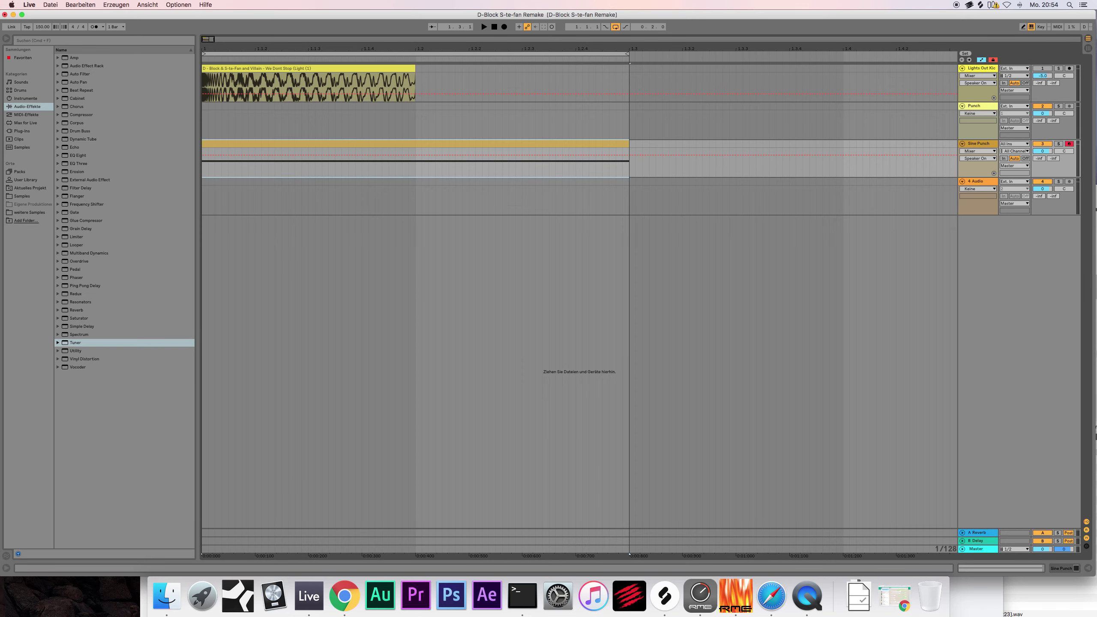
key("shift+Tab")
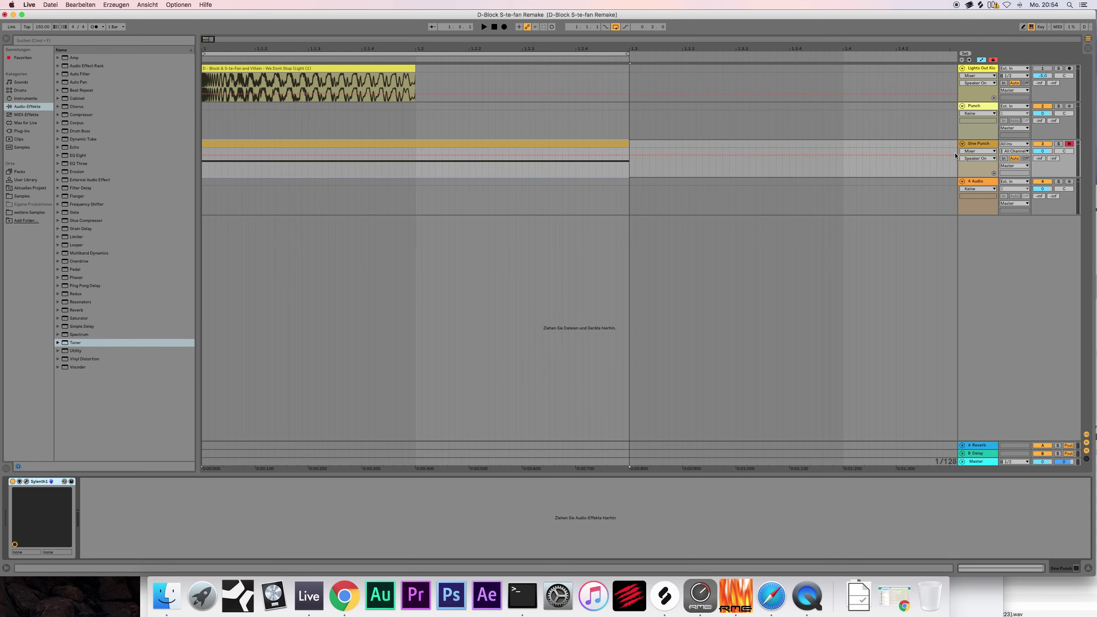
Step: Set Sylenth1's Oscillator A1 to a sine wave with octave -2 and play the loop to check it
left_click(25, 481)
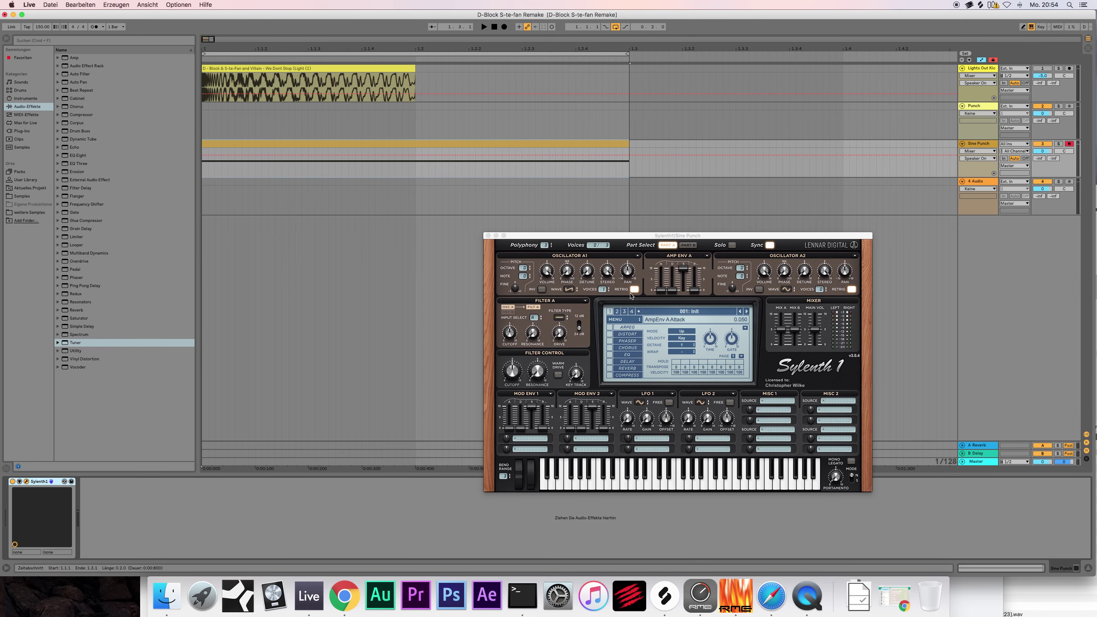
left_click(568, 290)
left_click(575, 296)
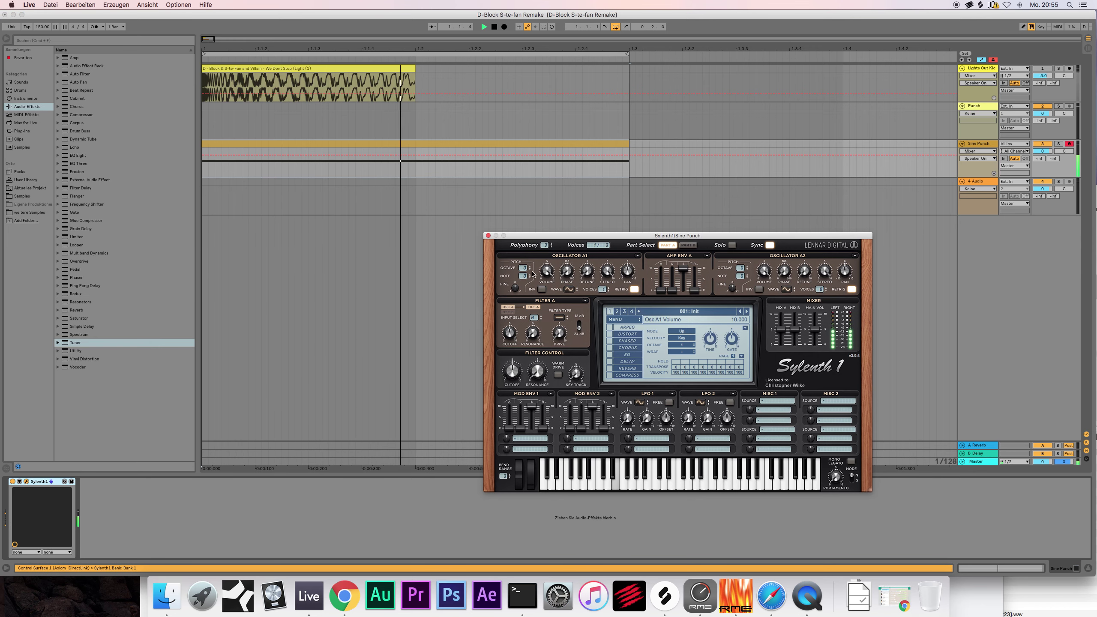
left_click_drag(524, 268, 525, 277)
key("space")
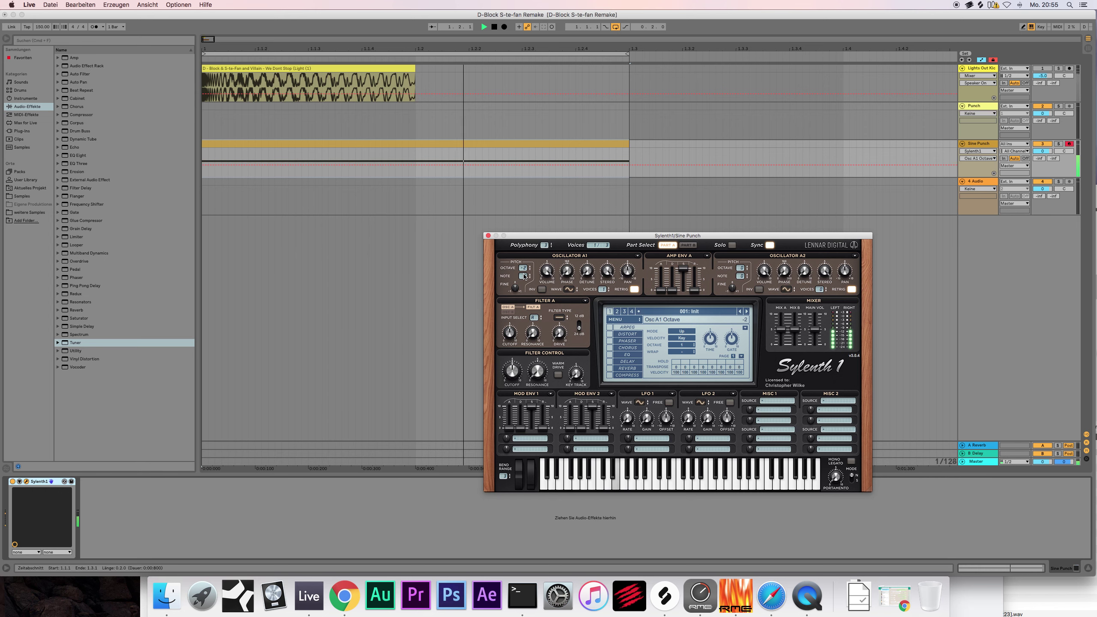
key("space")
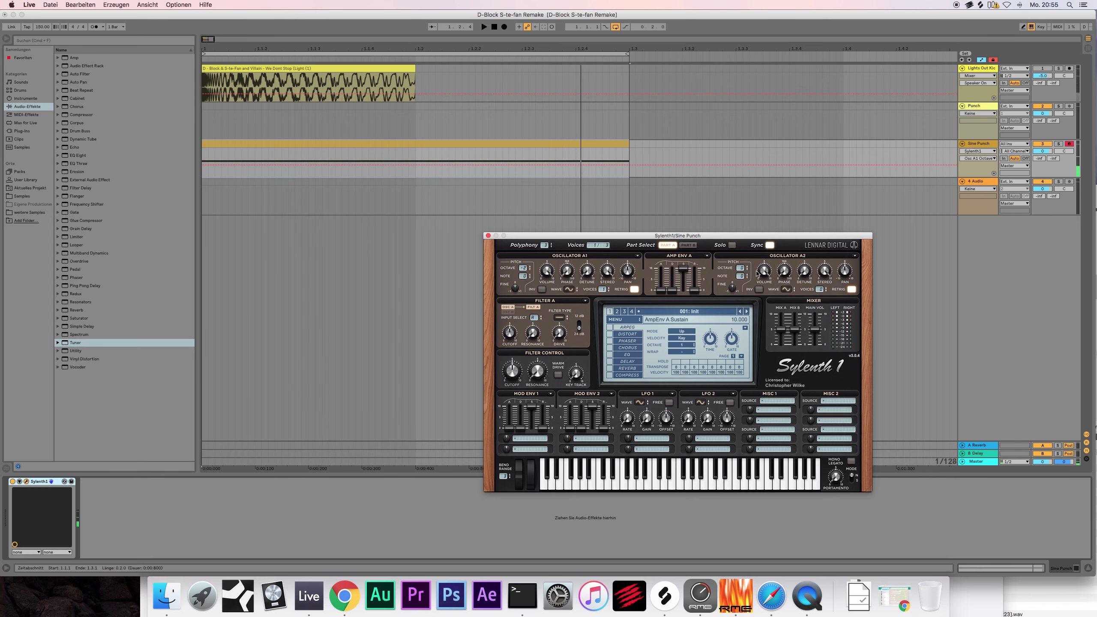
Step: Assign Pitch A as the first destination of Mod Env 1
left_click(580, 325)
left_click(579, 441)
left_click(509, 395)
left_click(533, 439)
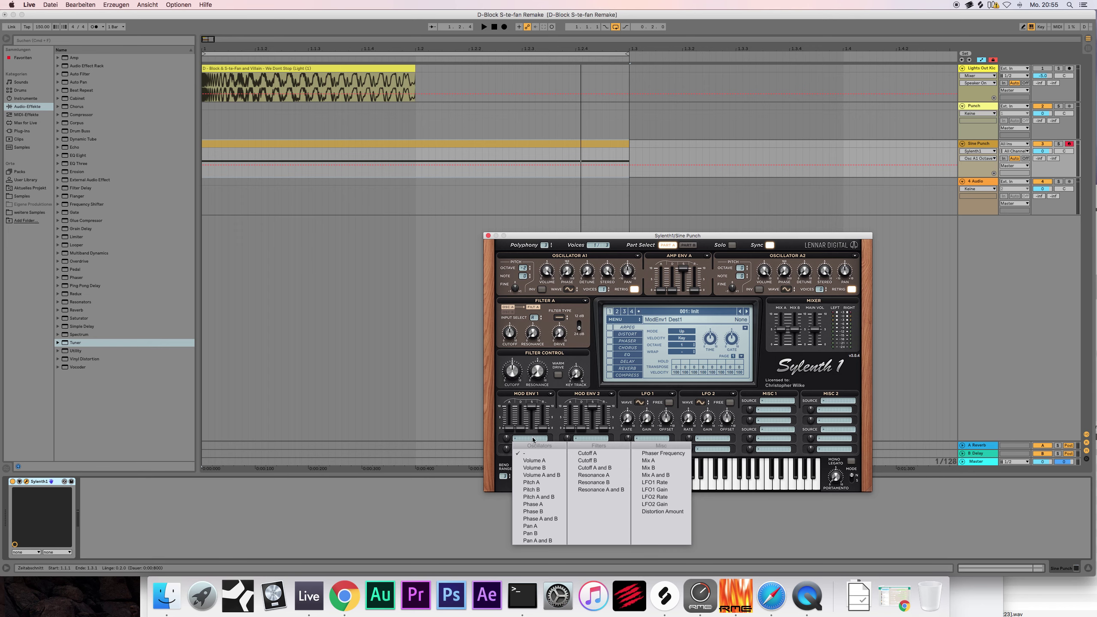
left_click(534, 483)
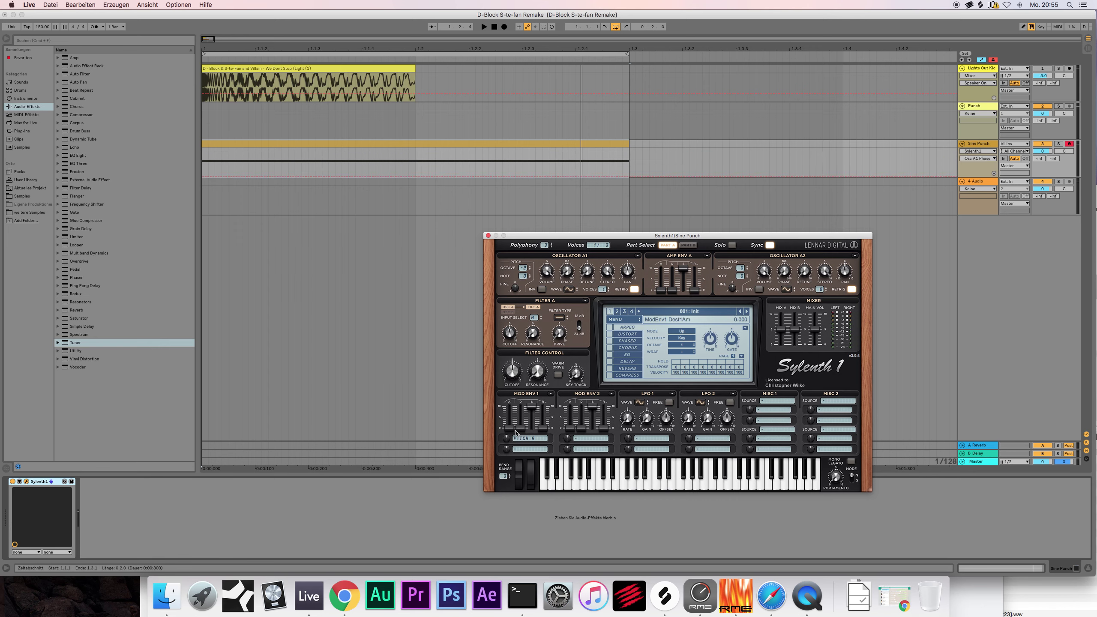
Step: Shape the punch's pitch drop by pulling Mod Env 1's sustain to minimum and adjusting its decay and Pitch A amount during playback
left_click_drag(533, 408, 533, 434)
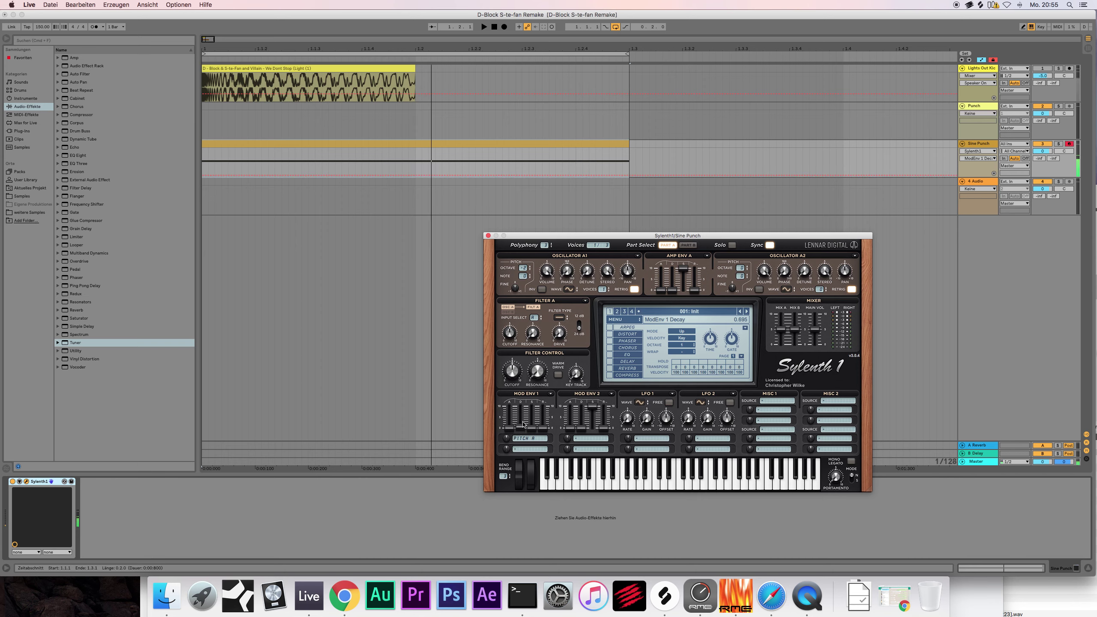
left_click_drag(520, 428, 507, 437)
key("space")
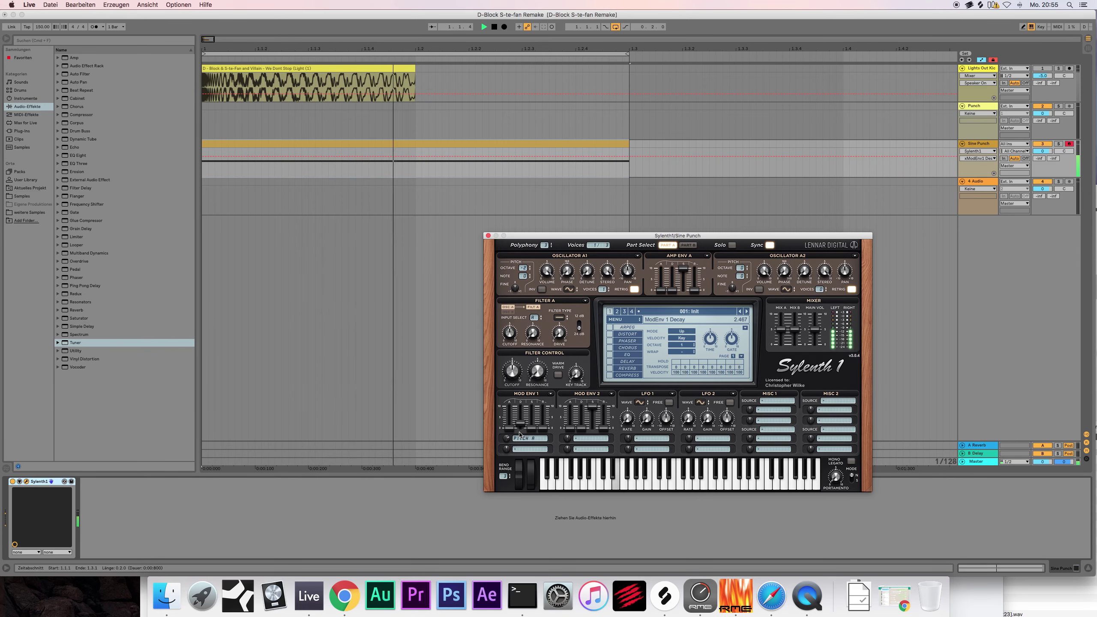
left_click_drag(525, 420, 523, 414)
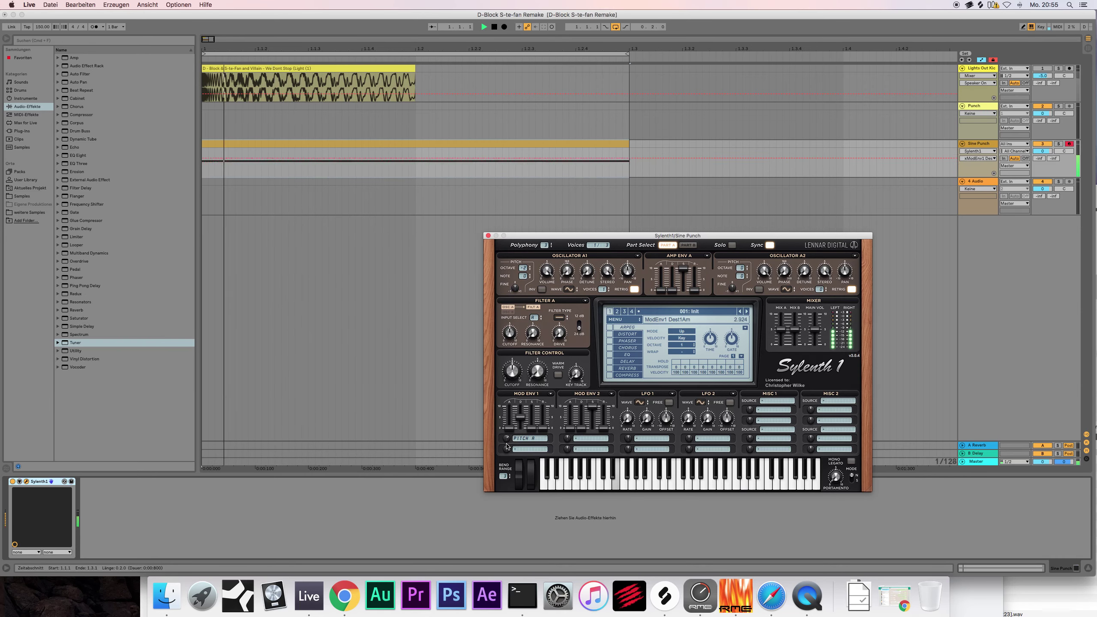
left_click_drag(520, 425, 518, 438)
key("space")
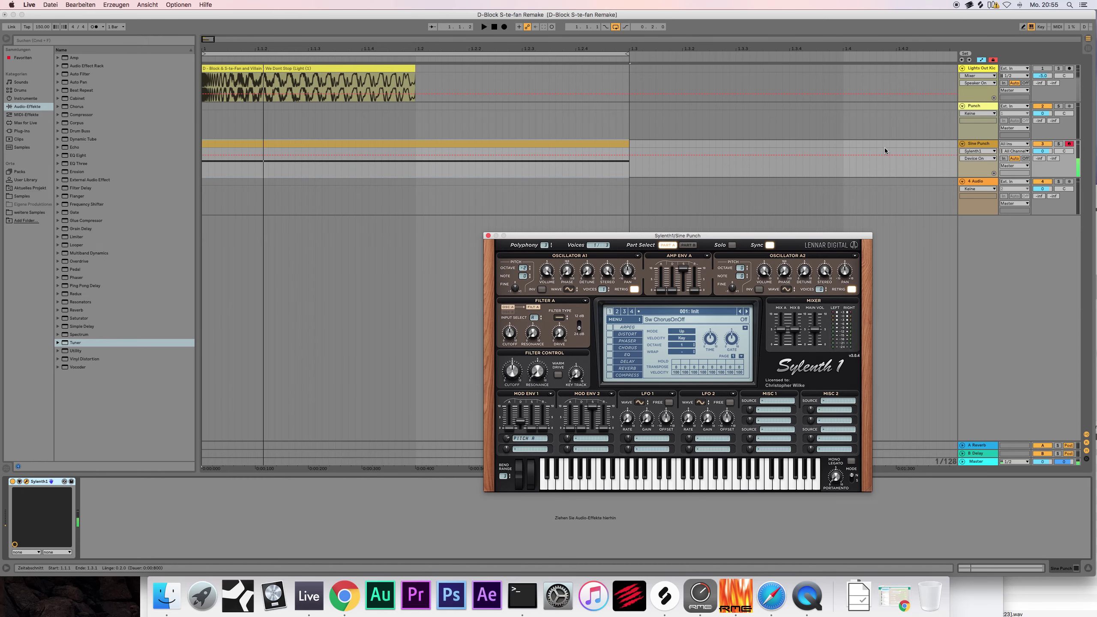
Step: Play the loop with the Lights Out Kick track briefly soloed to compare the reference kick with the Sine Punch
left_click(609, 148)
left_click(968, 69)
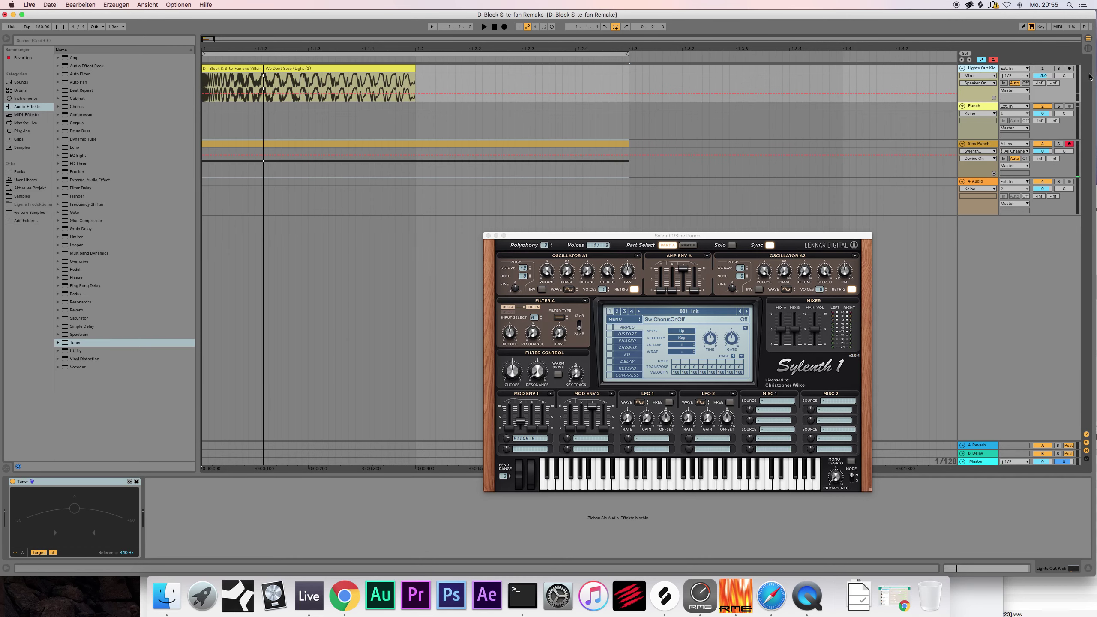
key("space")
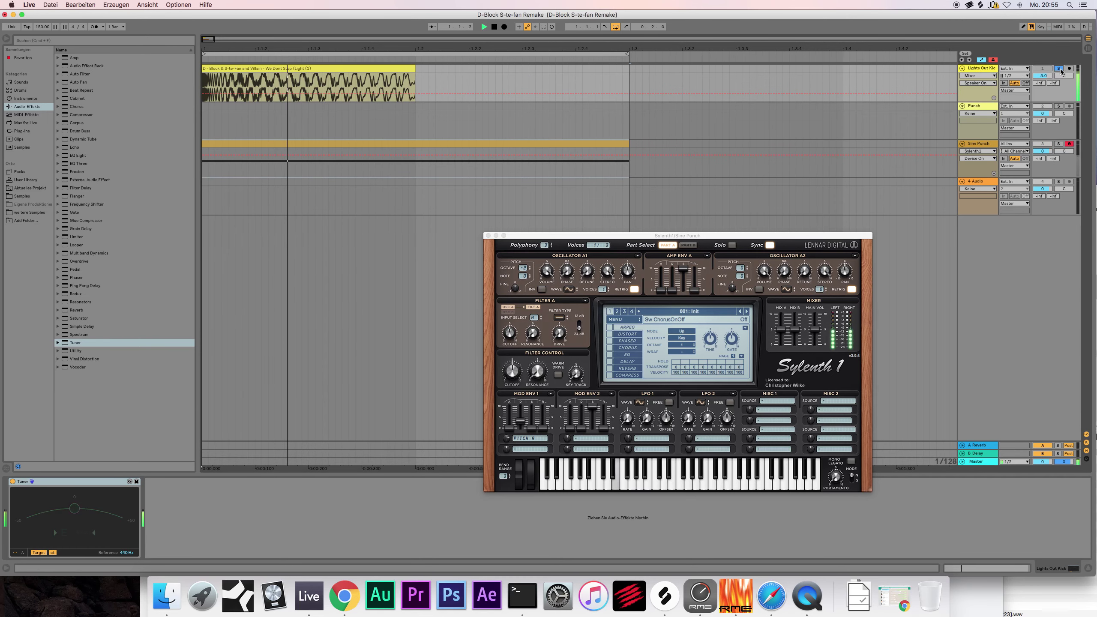
left_click(992, 145)
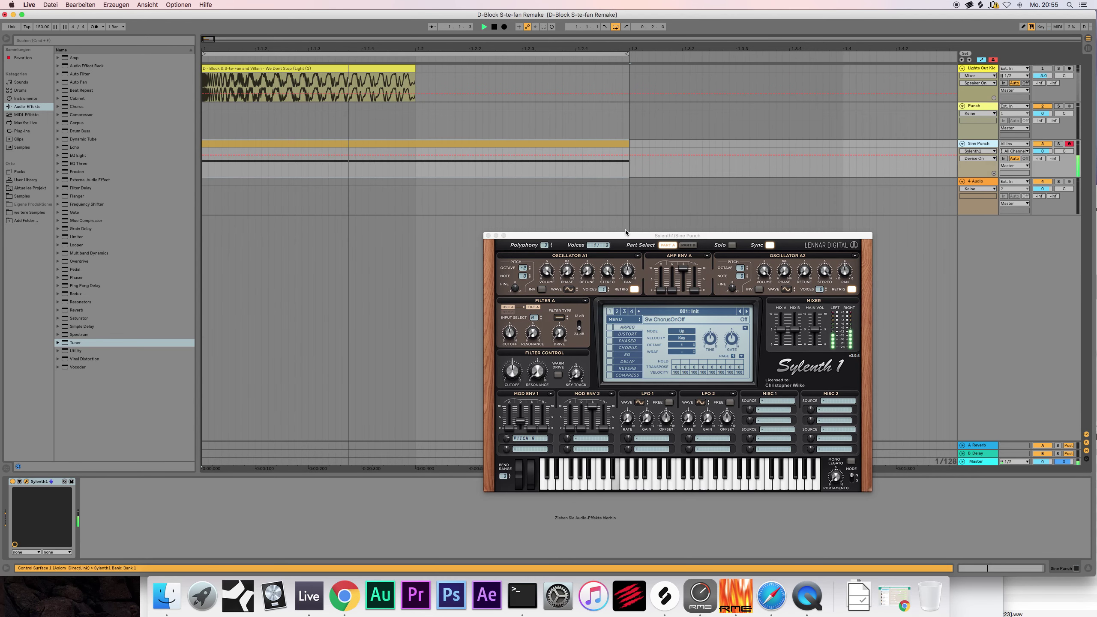
left_click(227, 159)
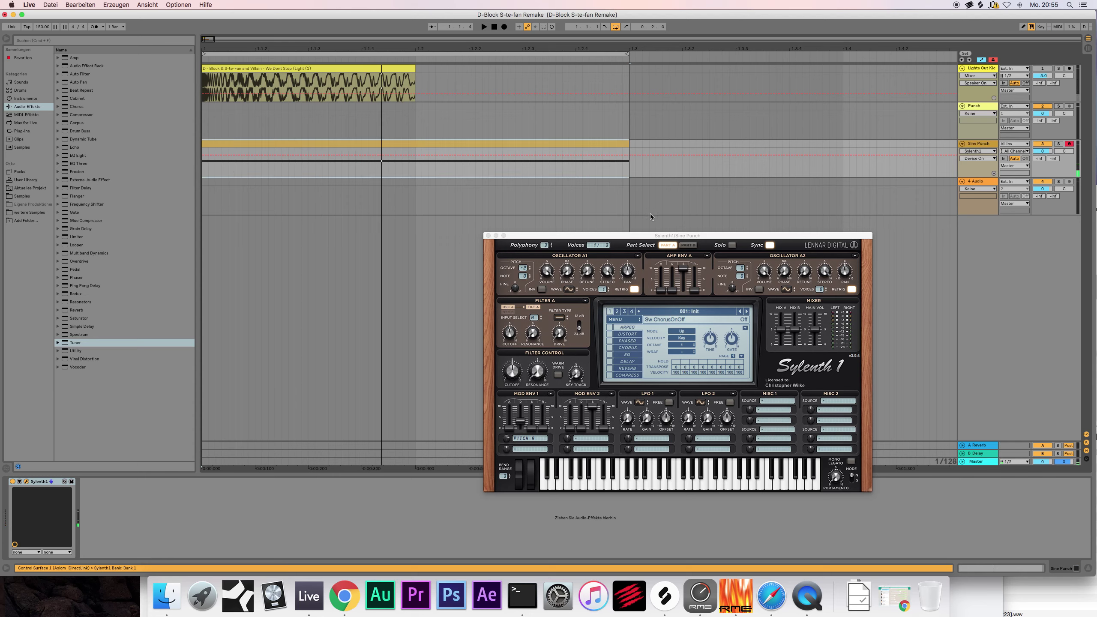
Step: Rename the empty fourth audio track to REC and colour it red
left_click(984, 188)
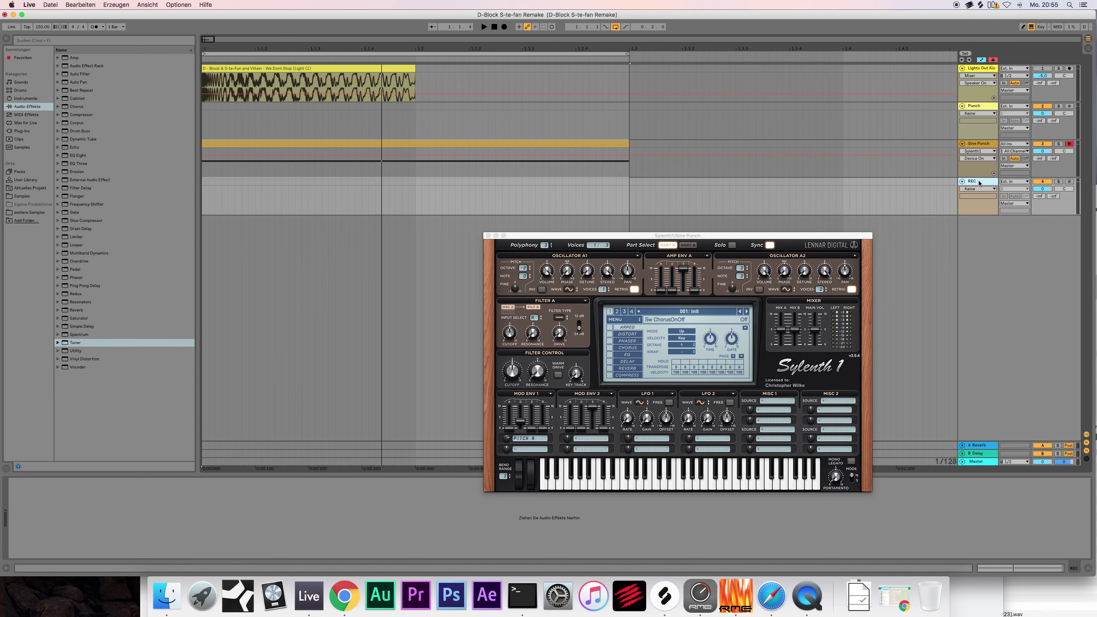
right_click(978, 183)
left_click(987, 282)
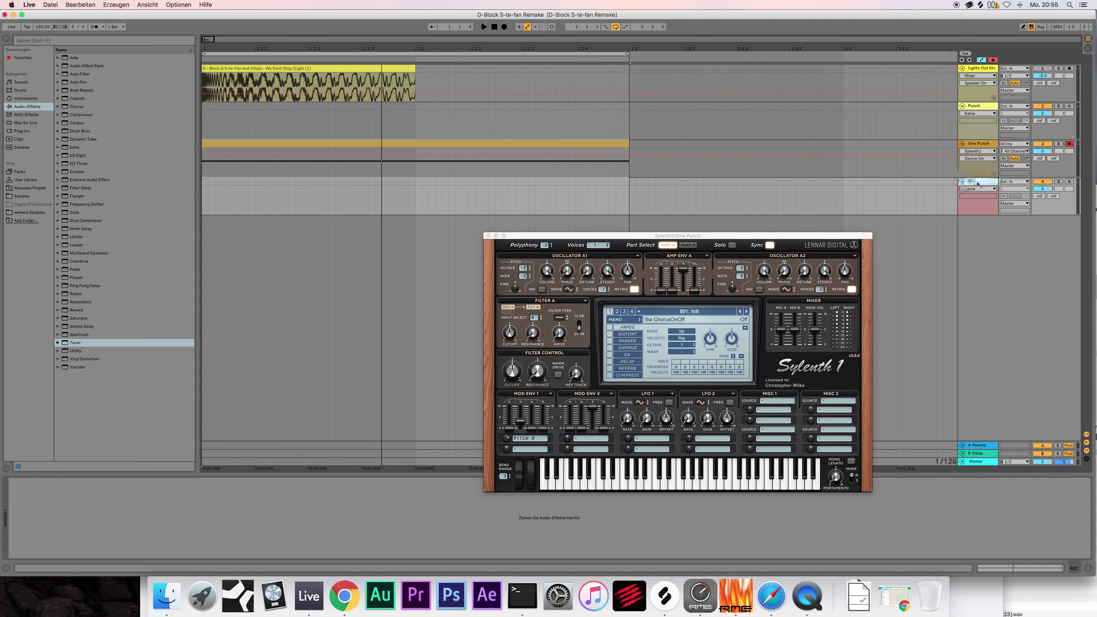
right_click(978, 184)
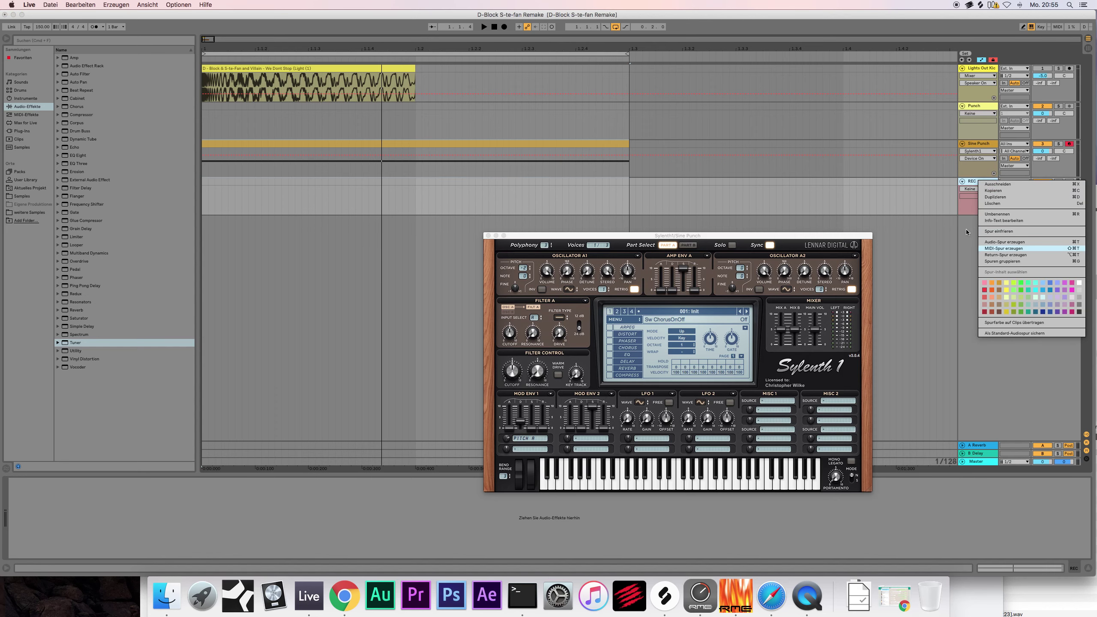
left_click(979, 182)
Step: Route the Sine Punch track's output to the REC track's Track In and set REC's monitoring to In
left_click(989, 145)
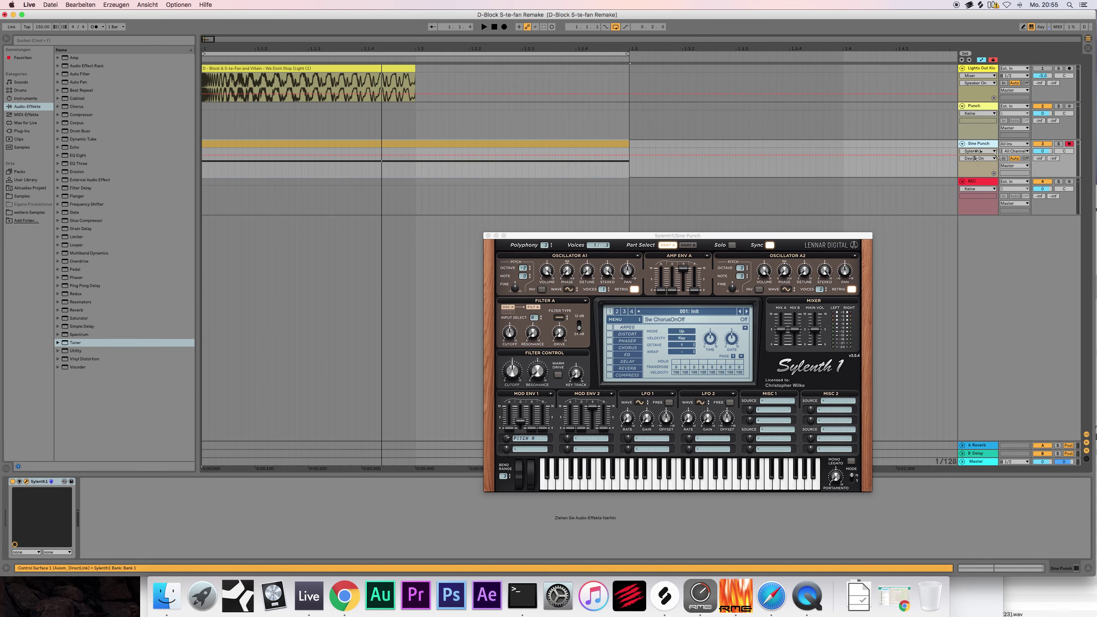
left_click(1020, 166)
left_click(1007, 198)
left_click(1006, 198)
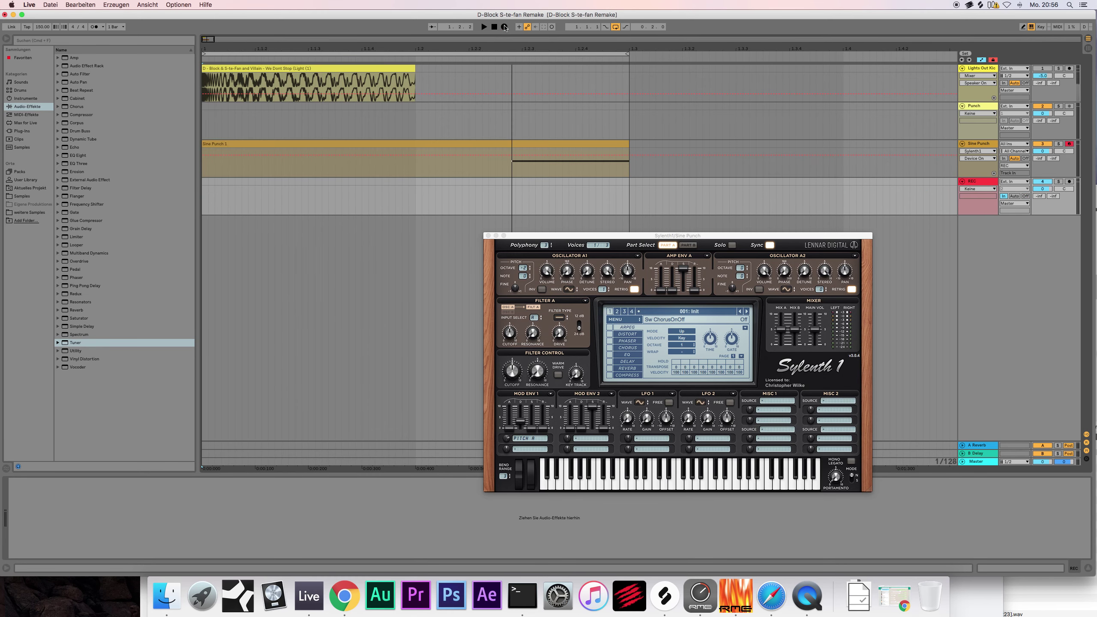
Step: Arm the REC track, record the two-beat Sine Punch loop onto it and select the recorded clip
left_click(1069, 182)
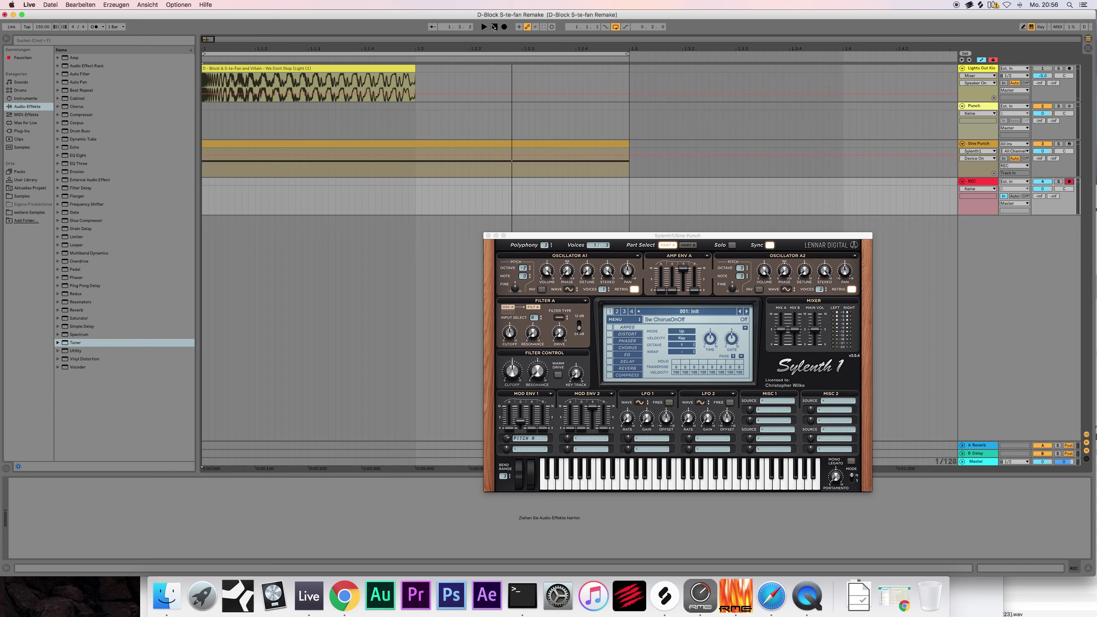
left_click(494, 27)
left_click(504, 27)
left_click(494, 27)
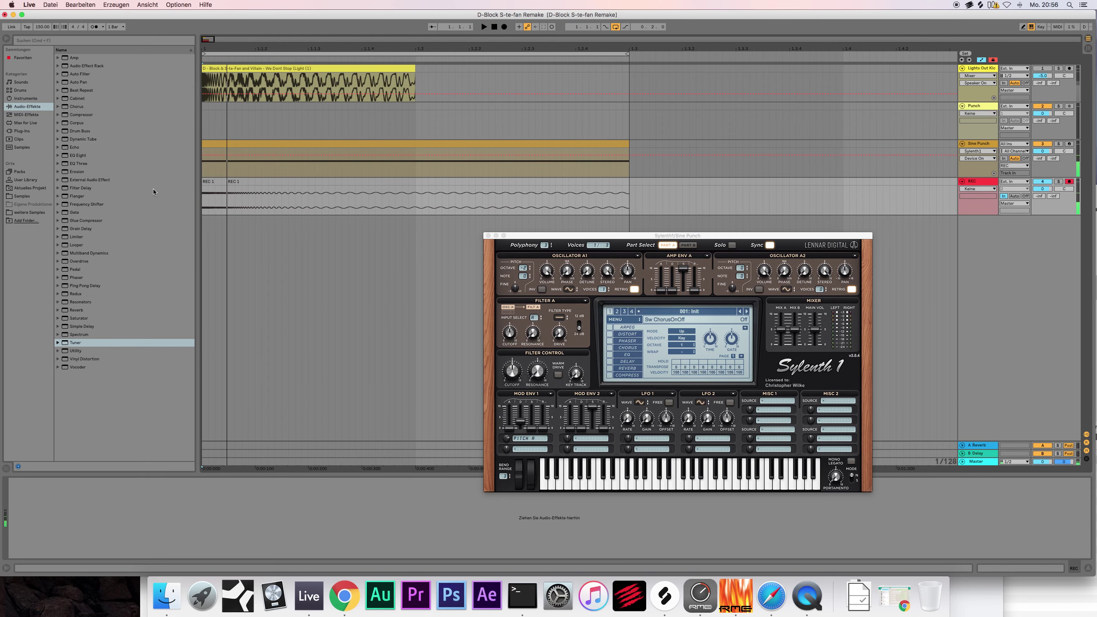
left_click(233, 184)
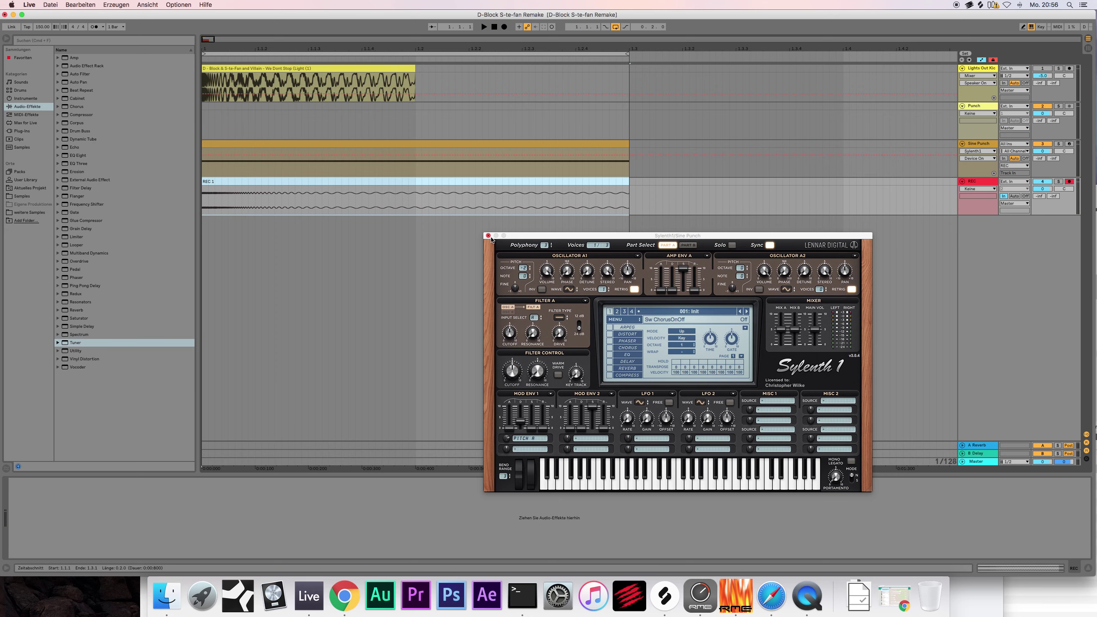
Step: Enlarge the REC track, compare its recorded waveform with the reference kick and delete the recorded clip
left_click(488, 236)
left_click_drag(395, 48, 952, 86)
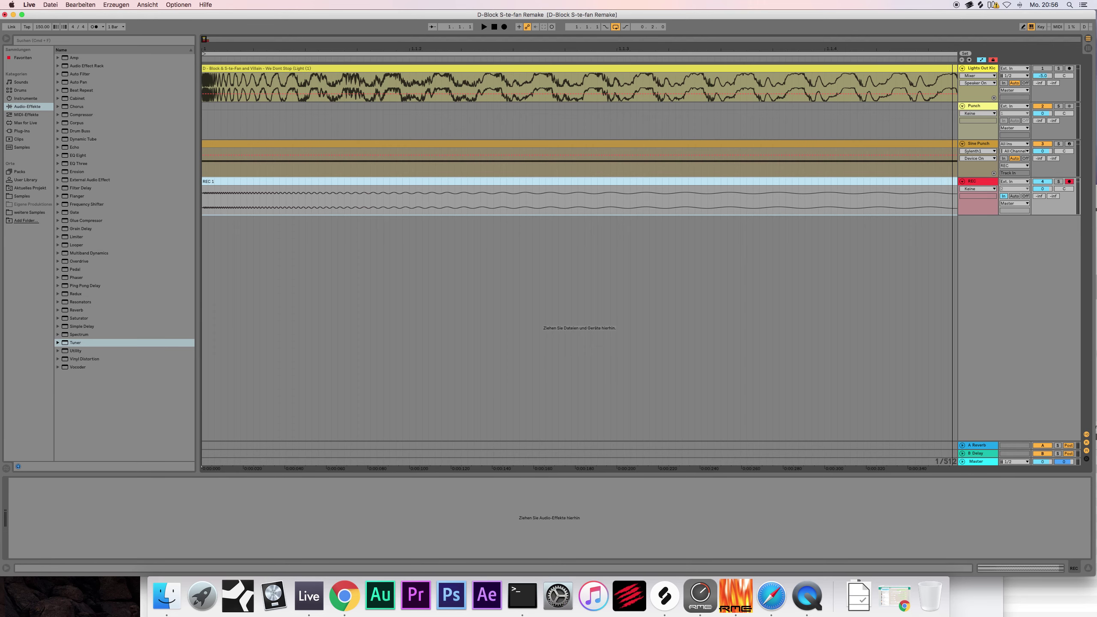
left_click_drag(952, 87, 684, 56)
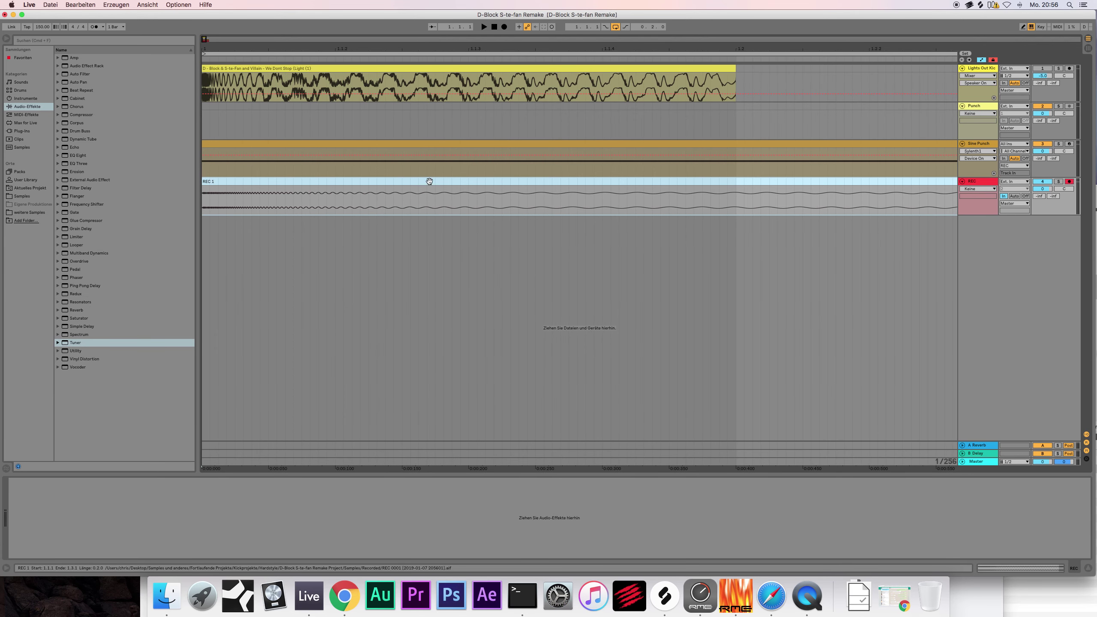
left_click_drag(985, 215, 985, 266)
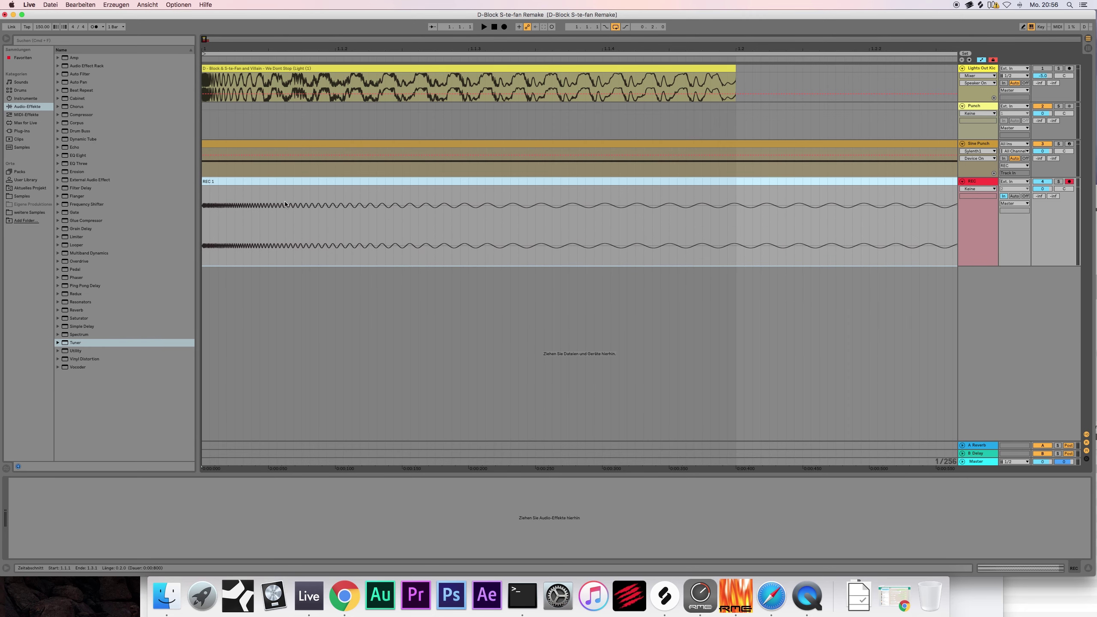
left_click(282, 219)
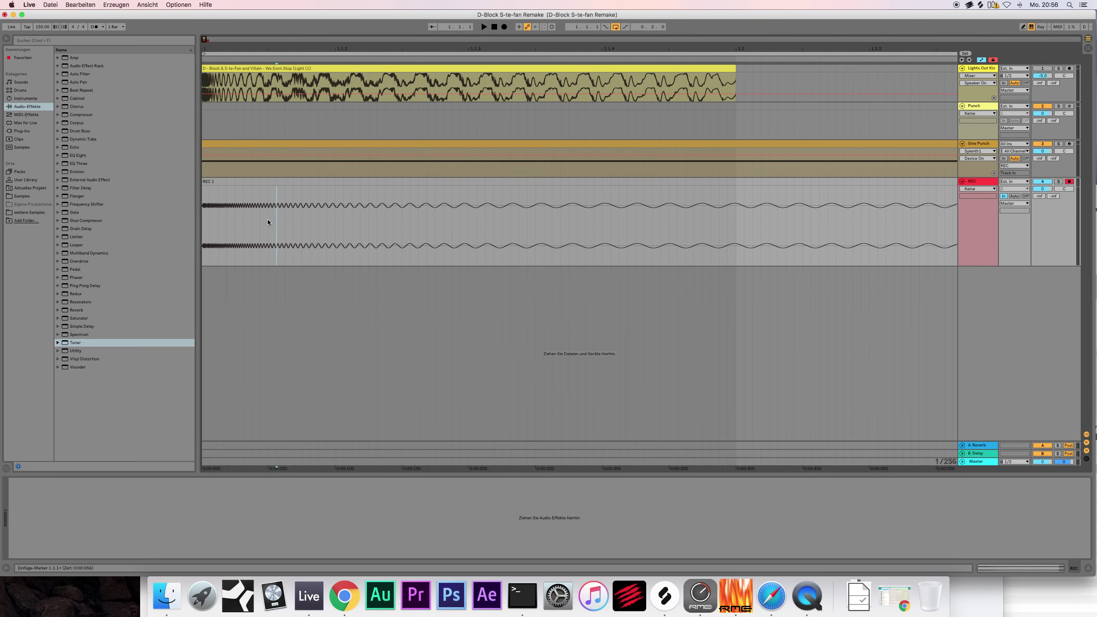
left_click(243, 187)
key("Delete")
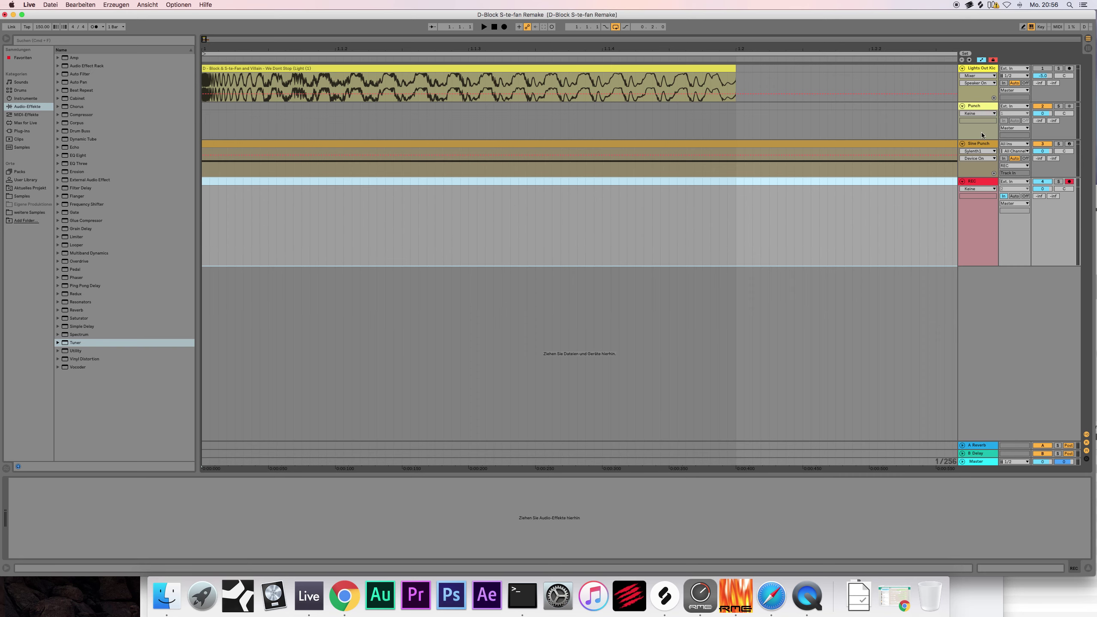
Step: Shorten Mod Env 1's decay to 2.506 in the Sine Punch track's Sylenth1 and record the loop onto REC again
left_click(979, 148)
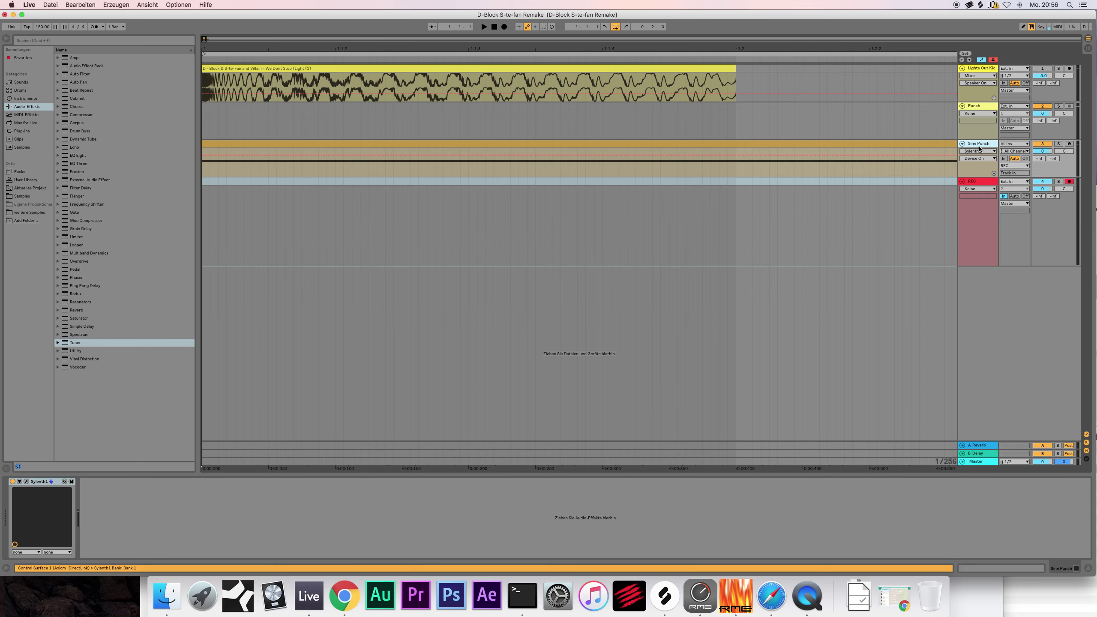
left_click(26, 482)
left_click(523, 420)
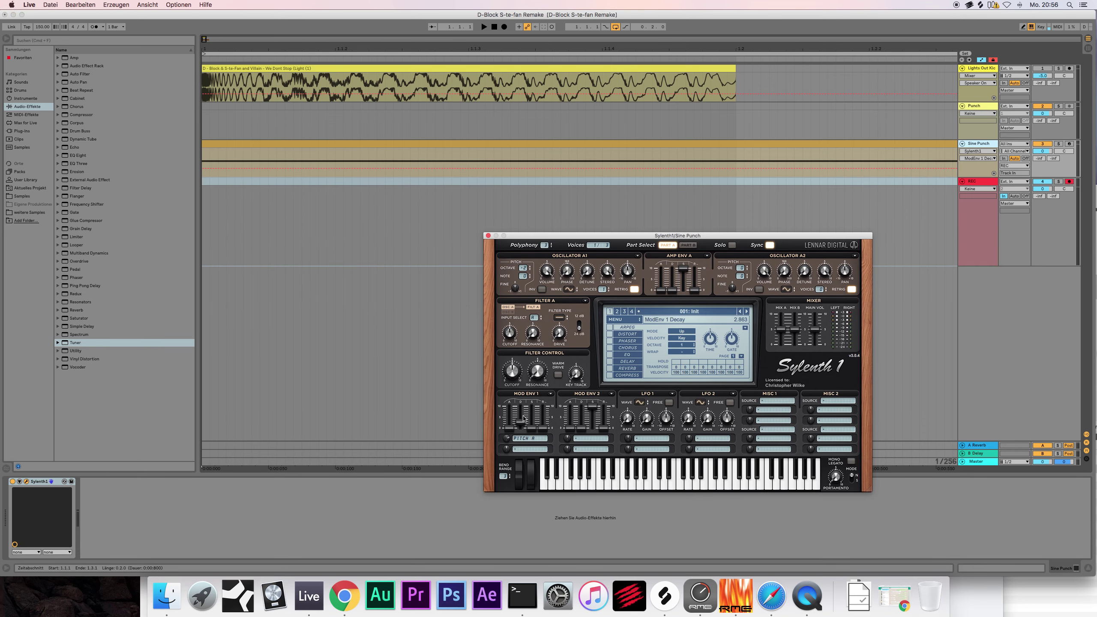
key("space")
left_click_drag(522, 424, 522, 427)
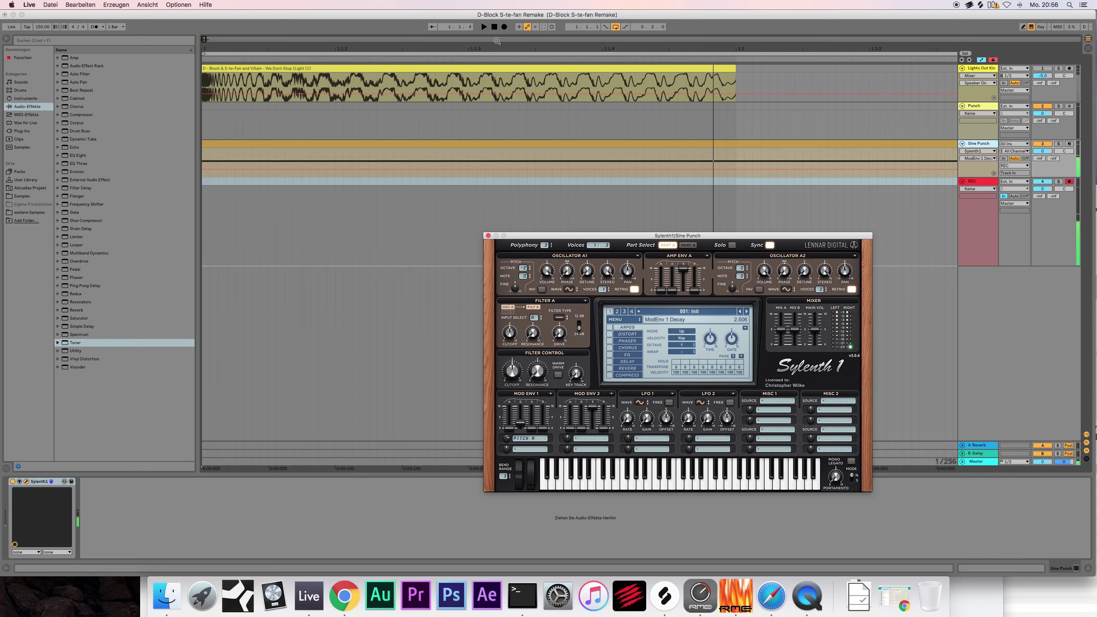
left_click(494, 28)
left_click(504, 27)
key("space")
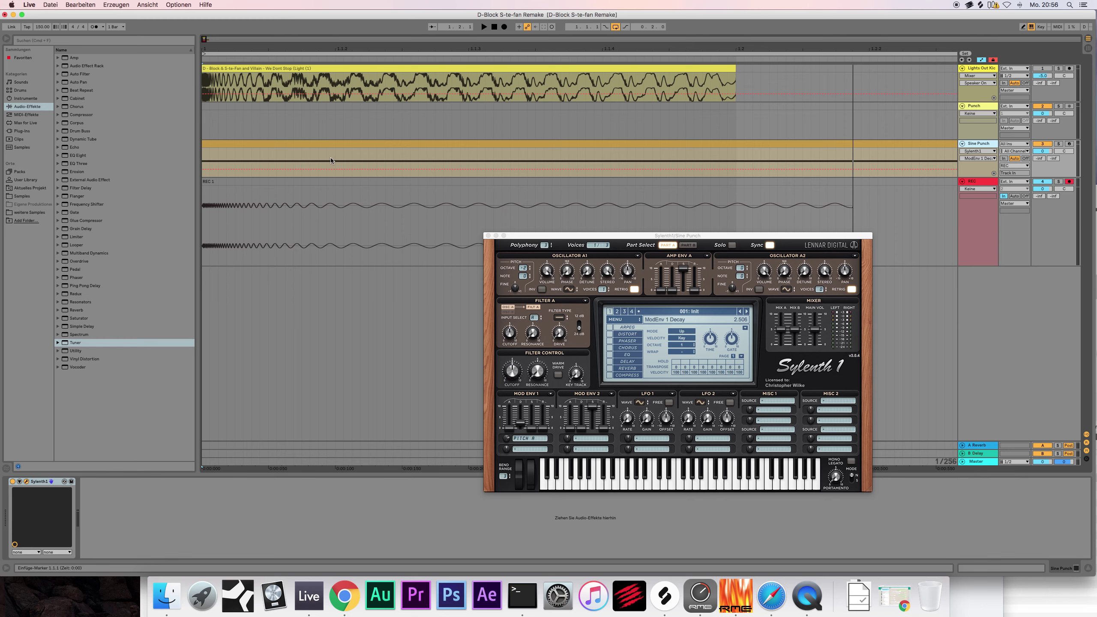
Step: Shorten Mod Env 1's decay to about 2, set its pitch amount to 8.372 and re-record the punch onto REC
left_click_drag(521, 426, 522, 428)
left_click(504, 27)
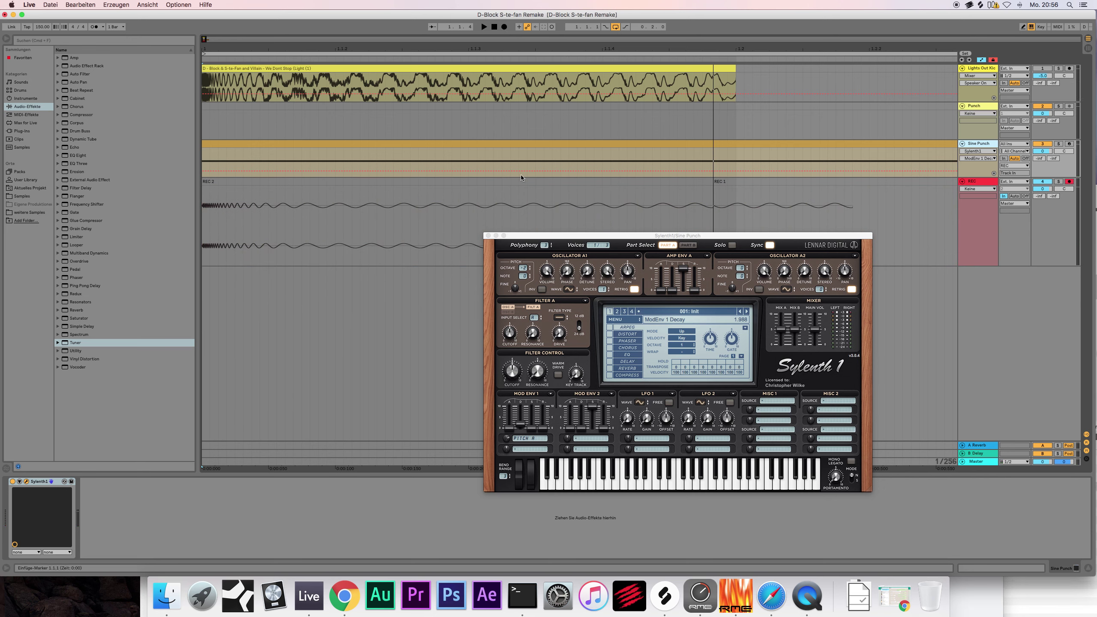
left_click(508, 440)
left_click_drag(508, 442, 507, 440)
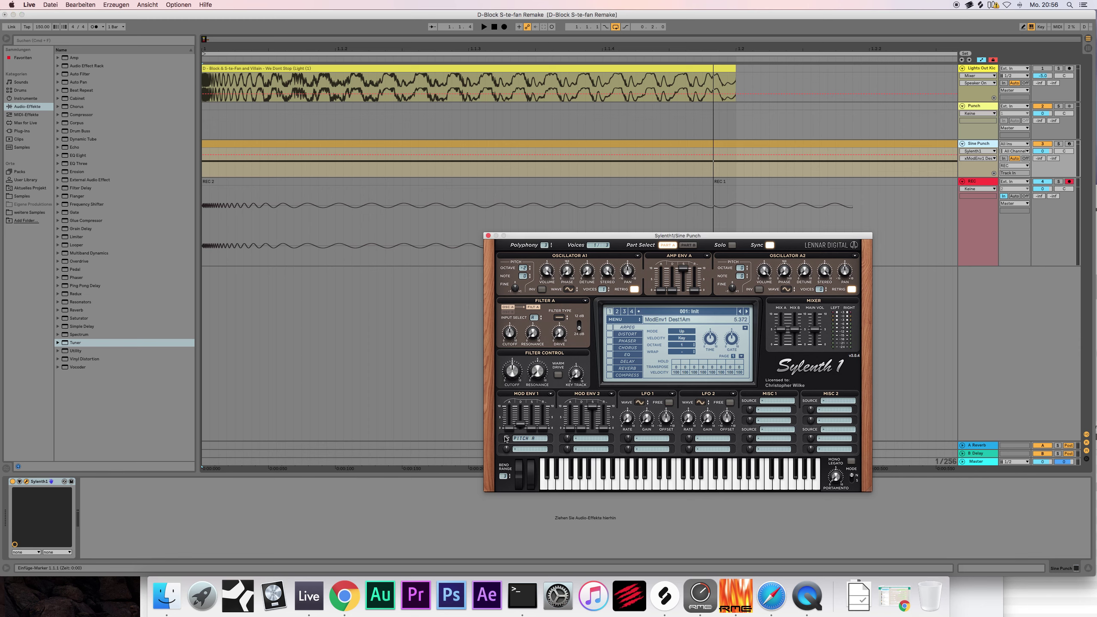
left_click(504, 27)
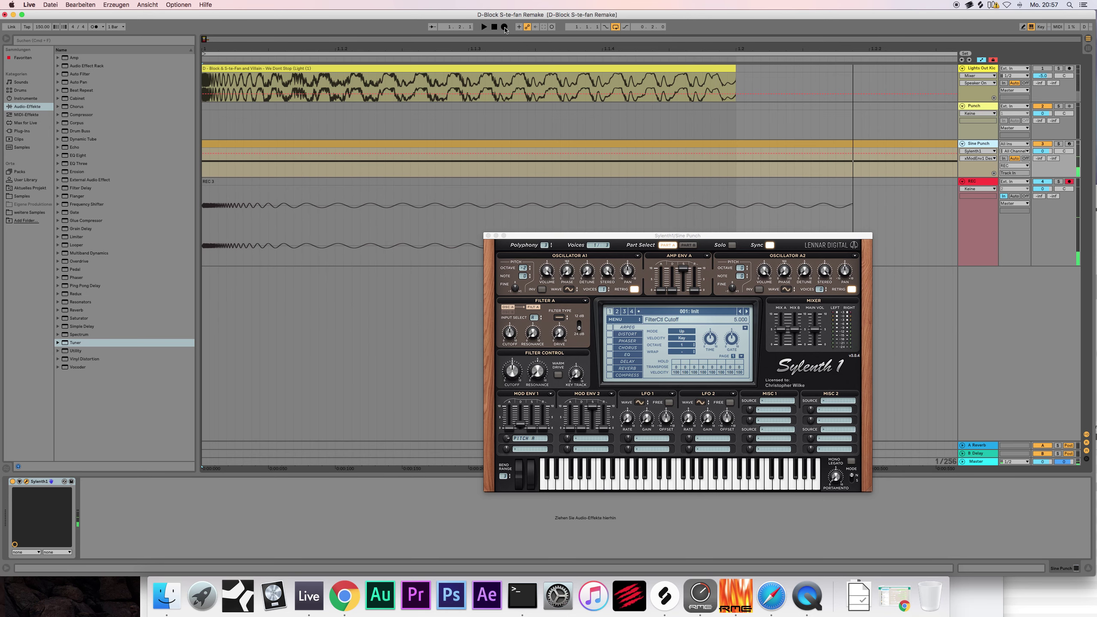
Step: Raise Mod Env 1's pitch amount slightly to suit the reference waveform, record another REC take and close Sylenth1
left_click_drag(204, 40, 204, 56)
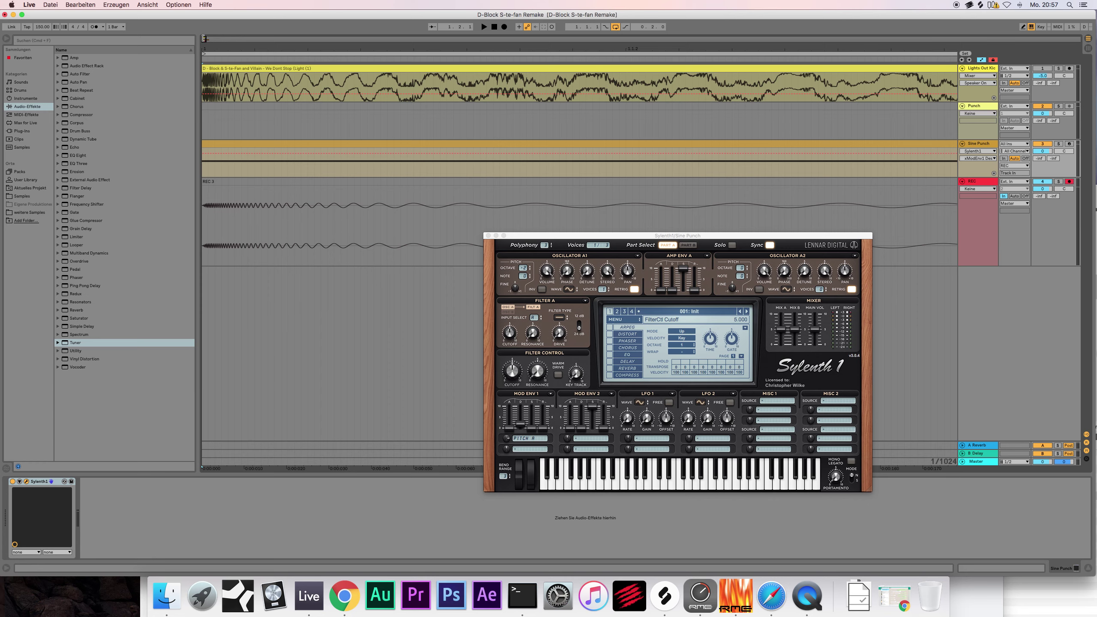
key("plus")
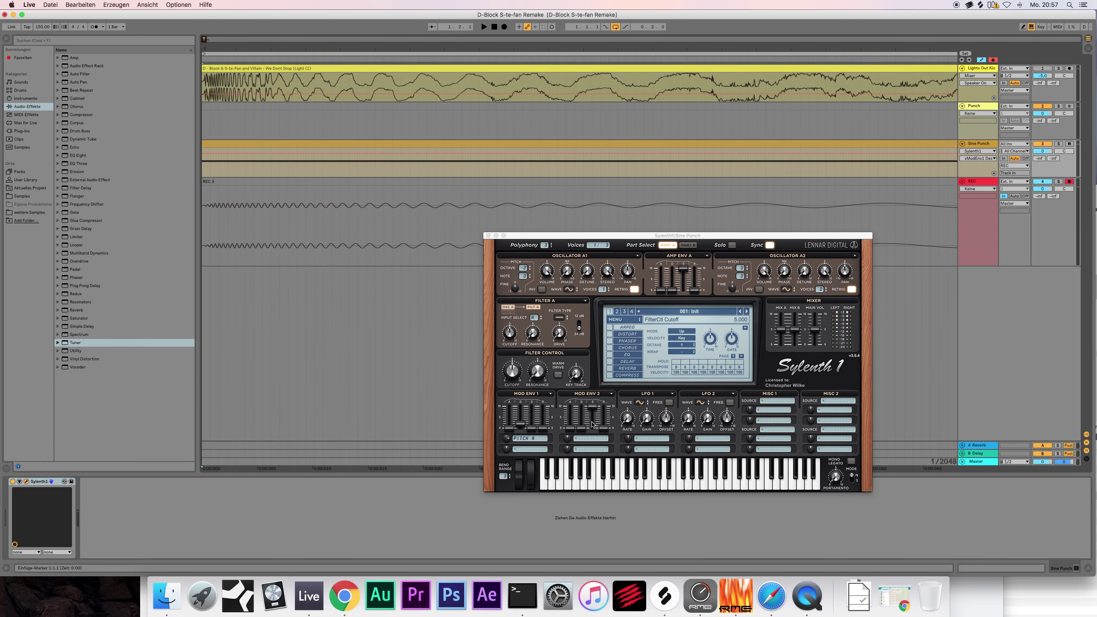
left_click(506, 441)
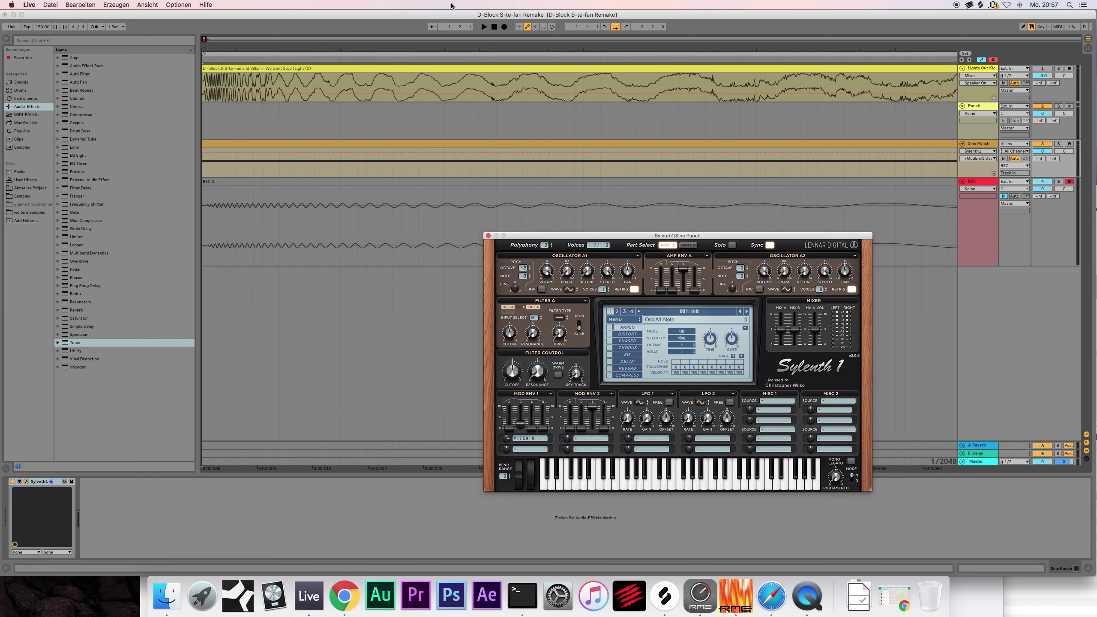
left_click(505, 28)
key("space")
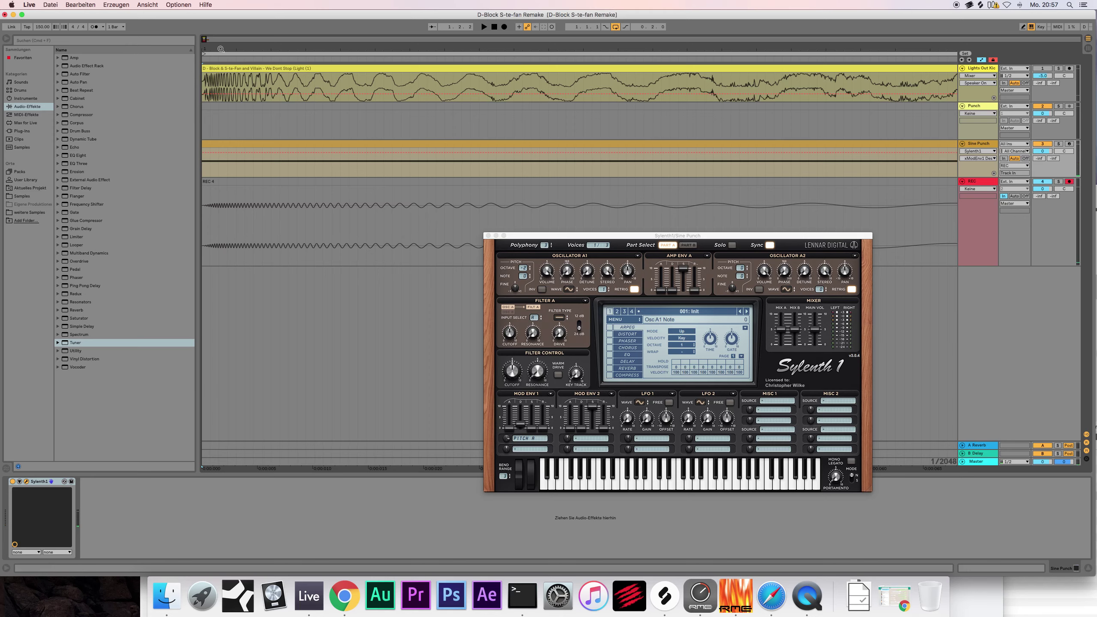
left_click_drag(205, 41, 388, 175)
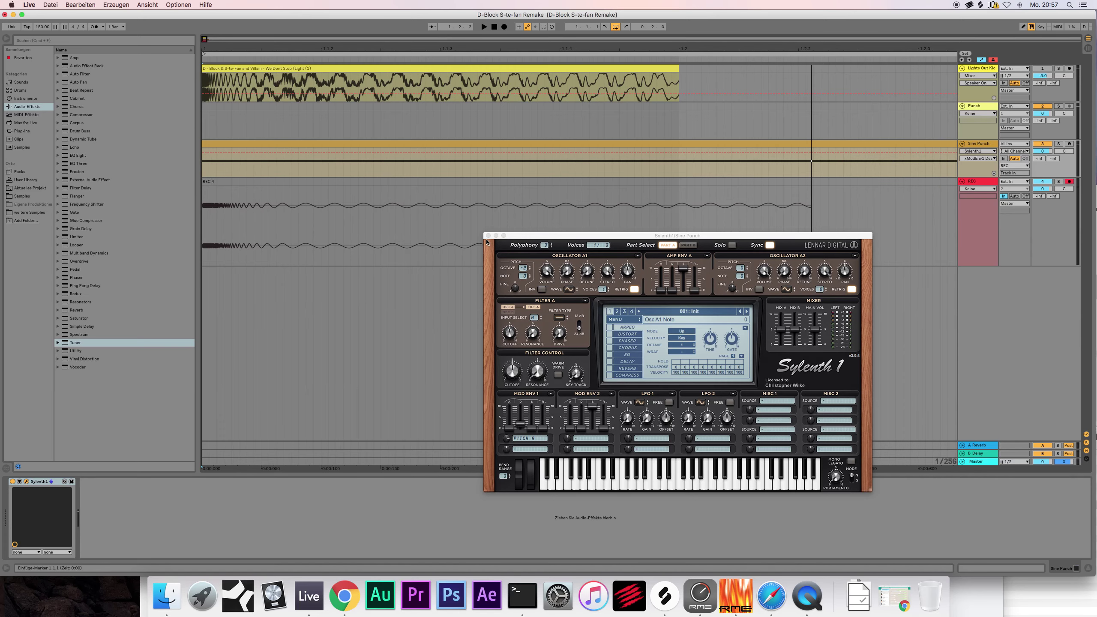
left_click(488, 235)
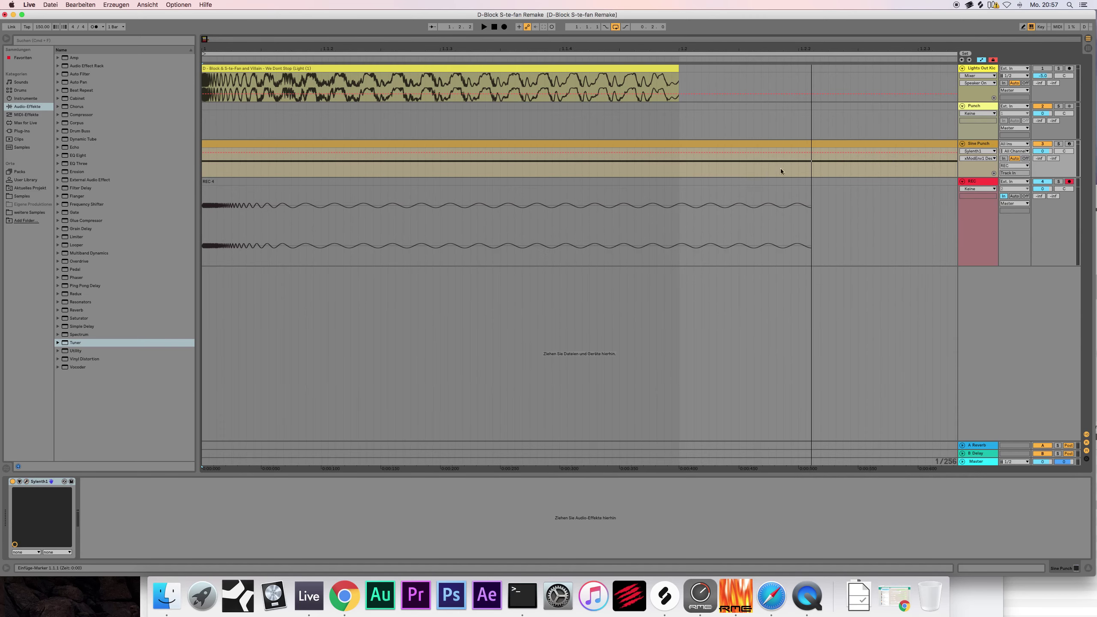
Step: Record a complete two-beat take of the Sine Punch onto REC and select the resulting clip
left_click(504, 27)
key("space")
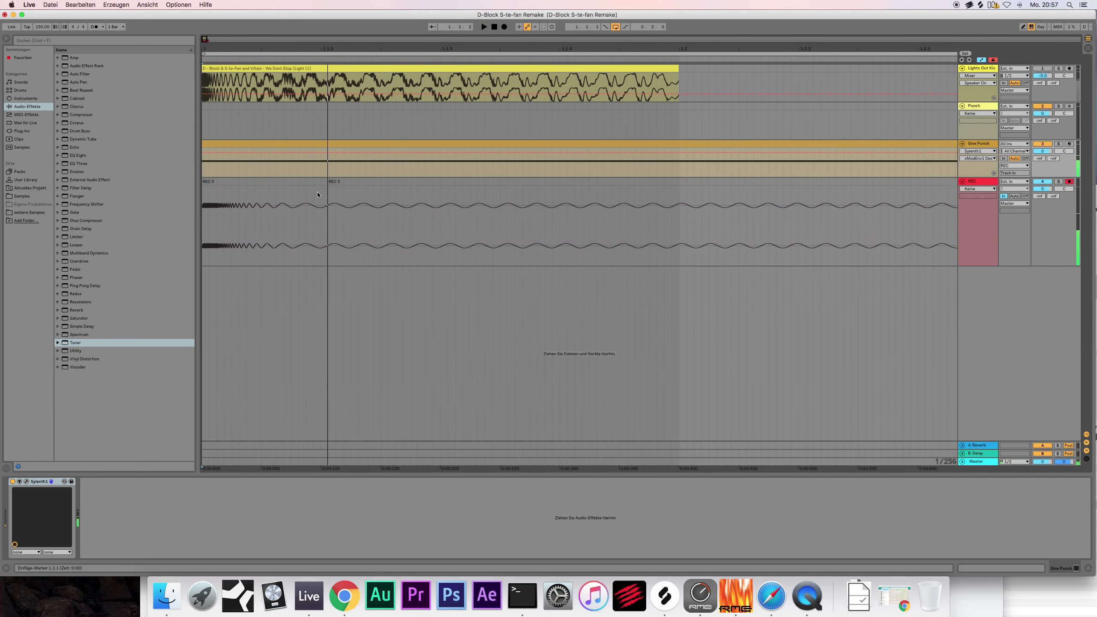
left_click(244, 184)
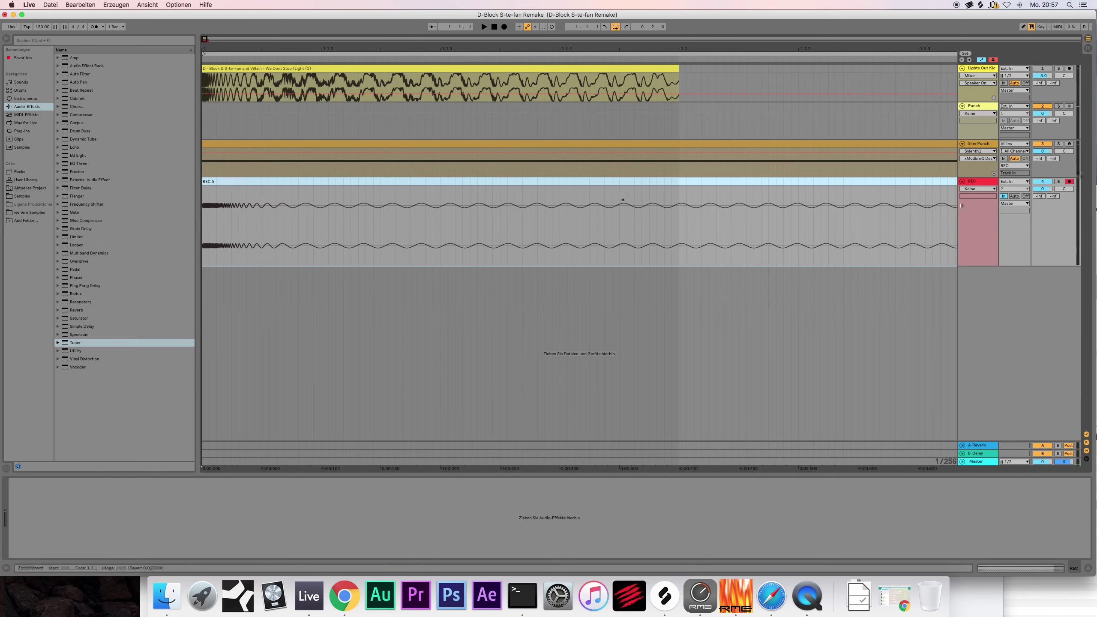
Step: Mute the Sine Punch track and insert a new audio track directly below it
left_click(1046, 139)
left_click(986, 144)
key("super+t")
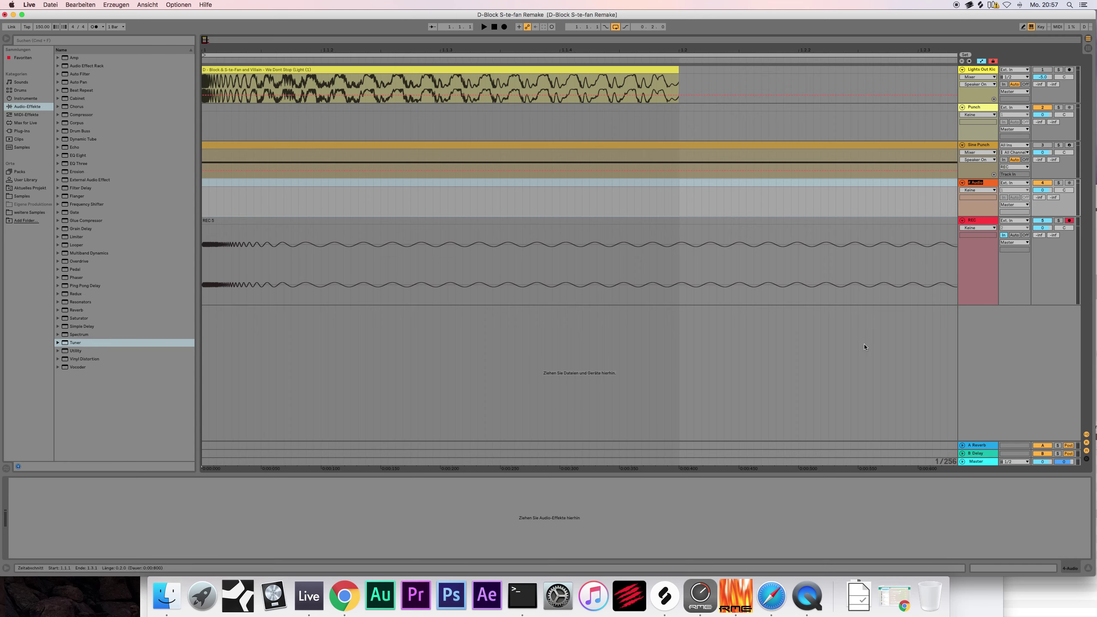
Step: Move the recorded clip from REC to the start of the Punch track and enlarge the Punch track
left_click(835, 301)
left_click_drag(338, 238, 338, 124)
left_click_drag(969, 139, 970, 192)
Step: Turn off Warp for the Punch clip, raise its gain to about 8 dB and play it in the arrangement
double_click(338, 107)
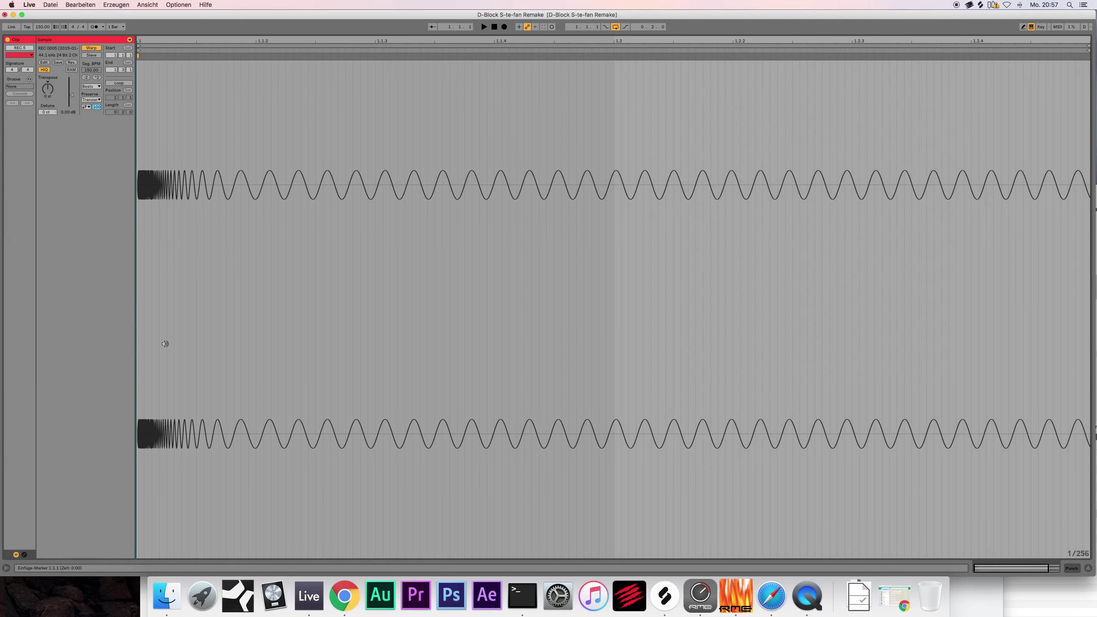
left_click_drag(71, 95, 72, 89)
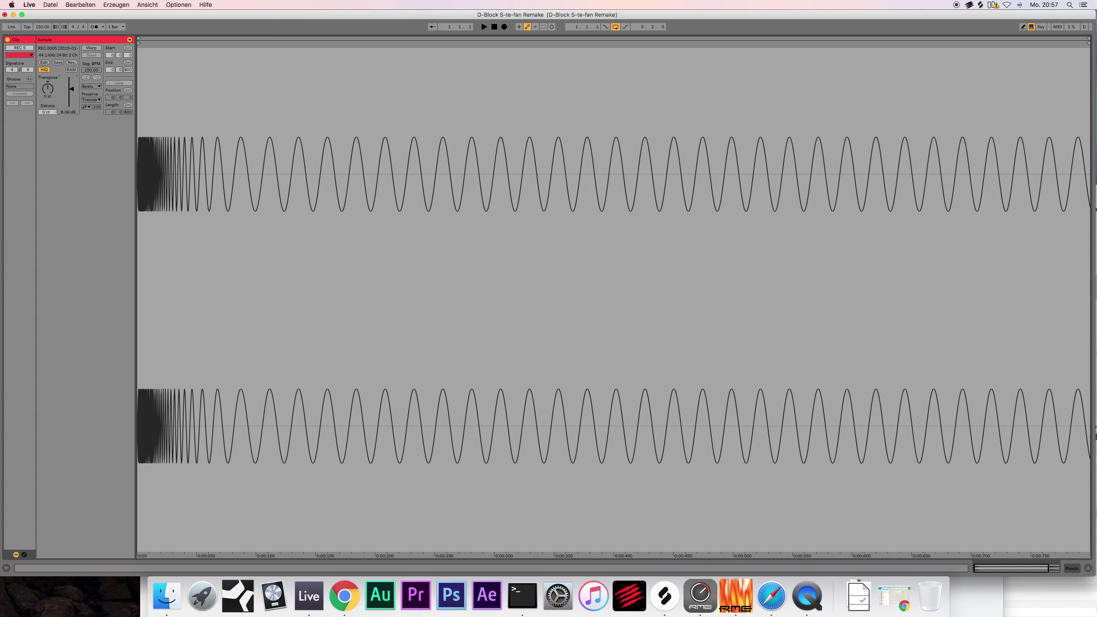
left_click(1089, 569)
key("space")
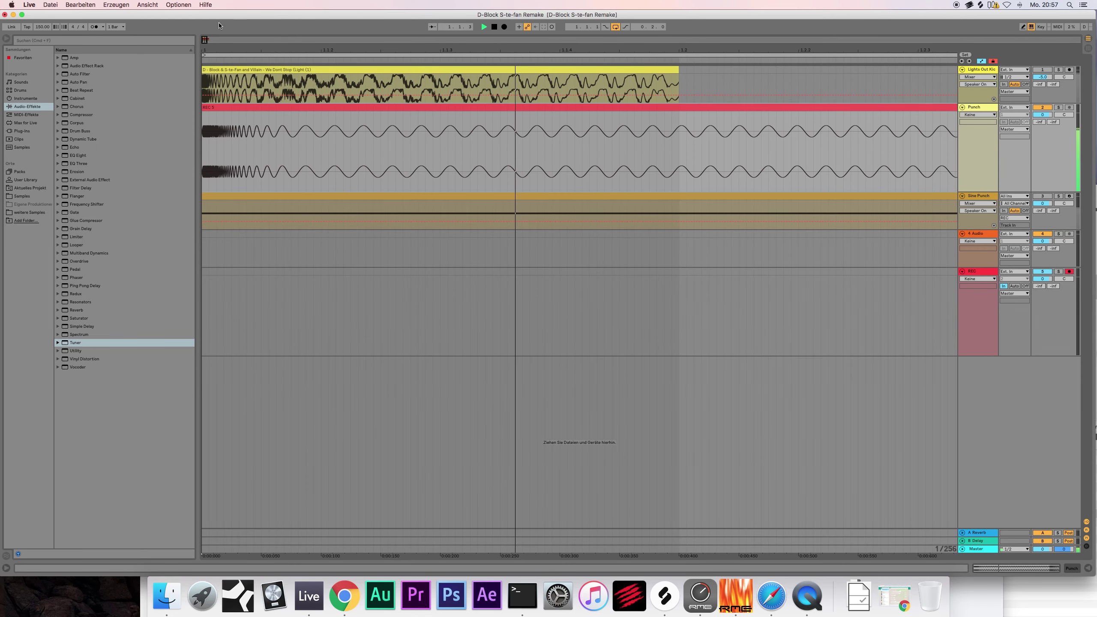
Step: Trim the soft onset from the beginning of the Punch clip and align the clip with the loop start
left_click_drag(203, 38, 204, 40)
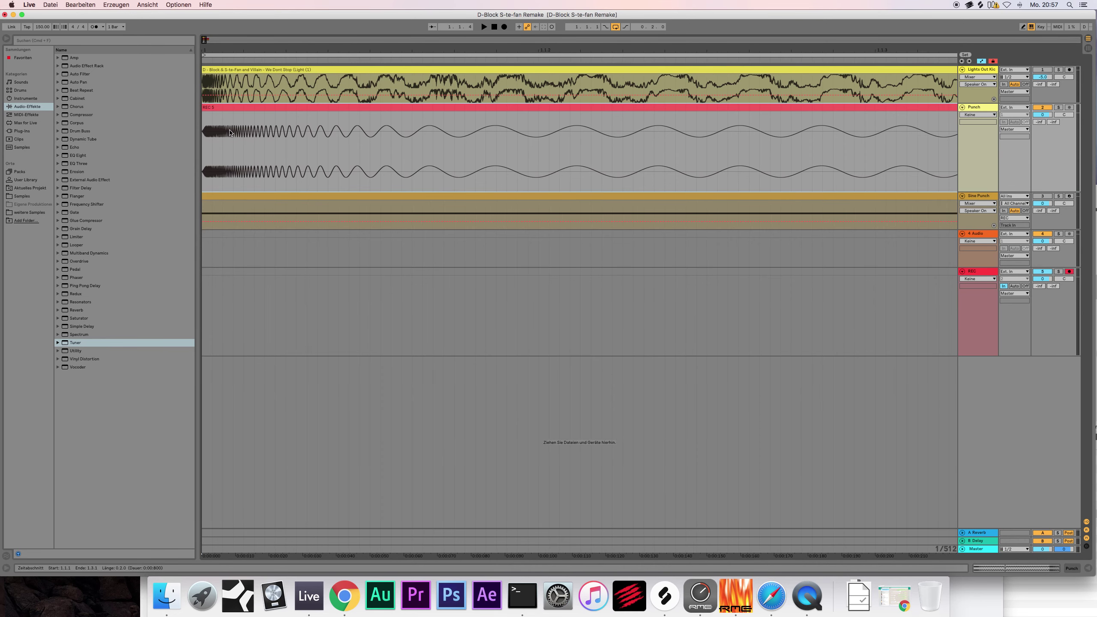
left_click_drag(204, 39, 203, 61)
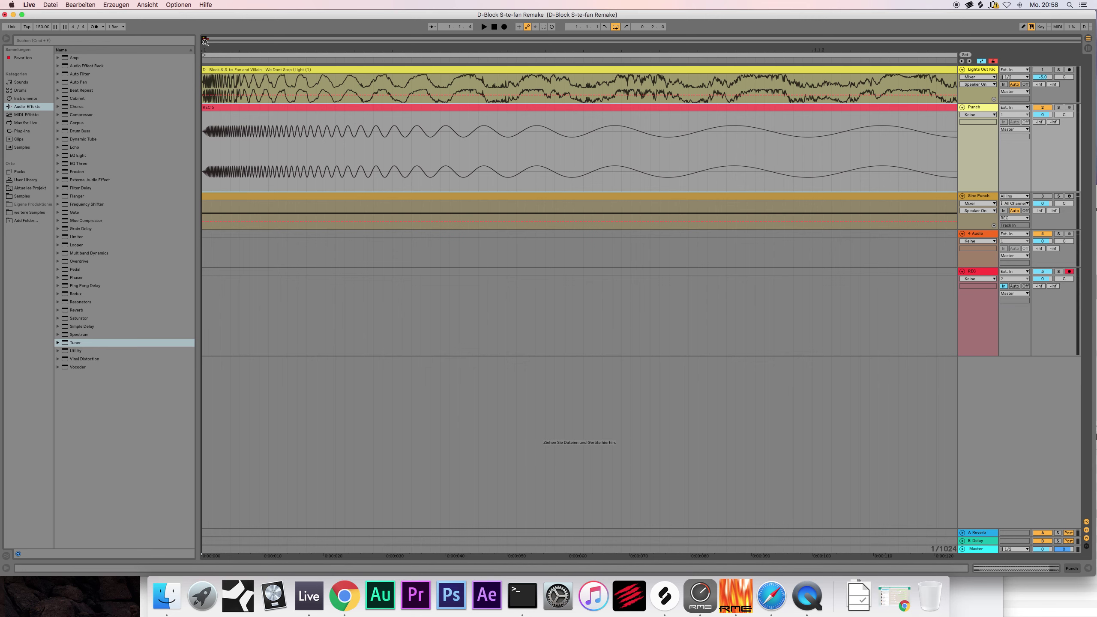
left_click_drag(204, 41, 199, 43)
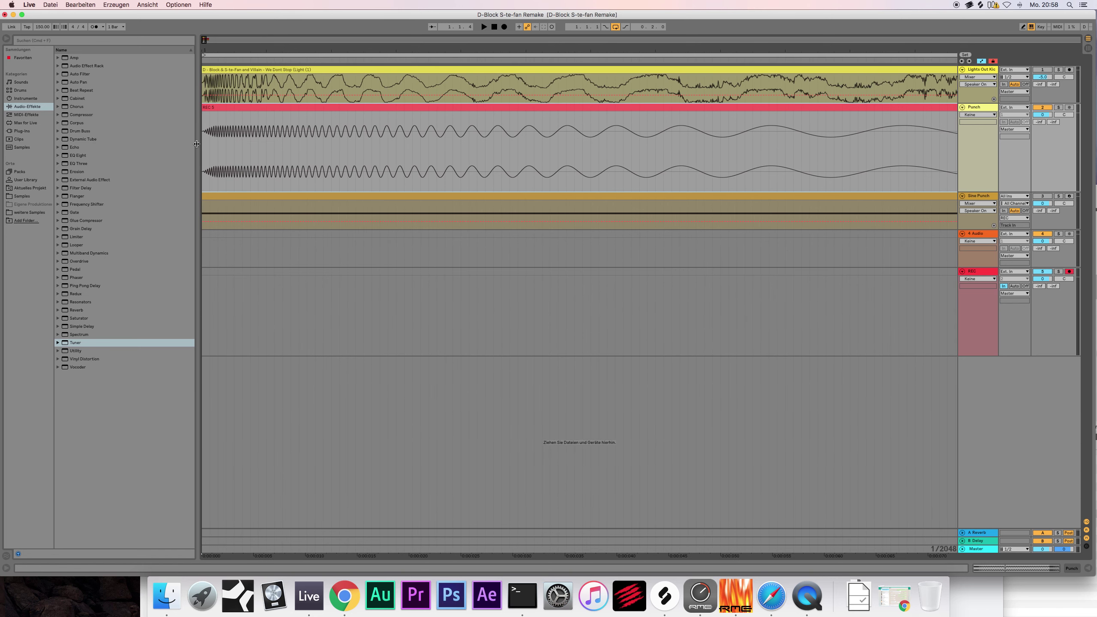
left_click_drag(202, 108, 217, 108)
left_click(213, 111)
key("super+z")
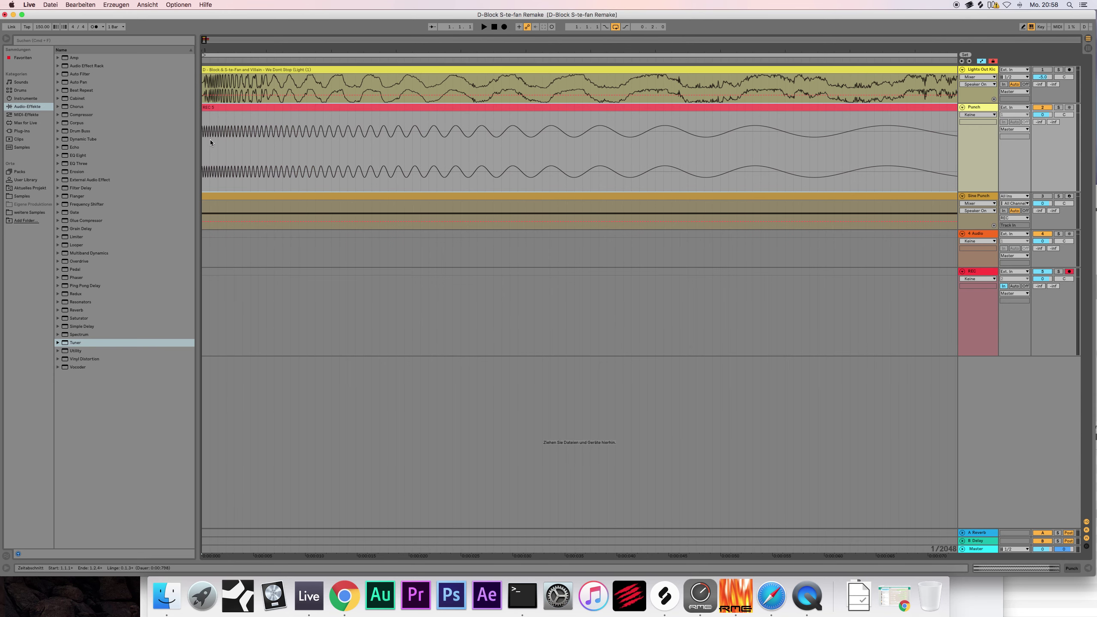
Step: Mark a short early section of the Punch clip and turn off Automation Mode for the arrangement
left_click(213, 142)
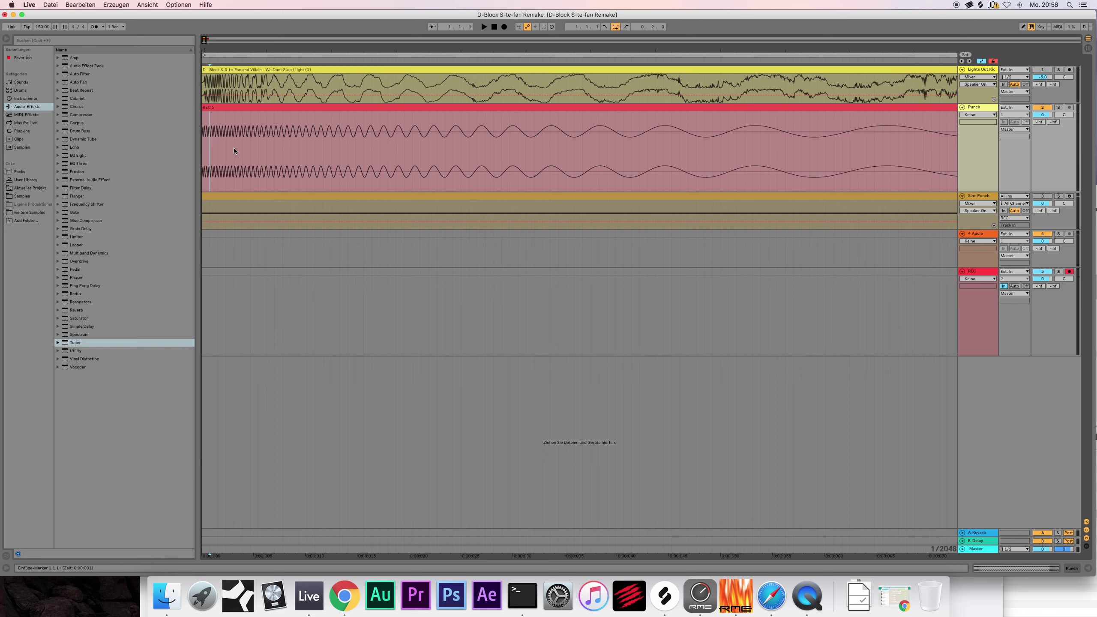
left_click_drag(234, 150, 303, 159)
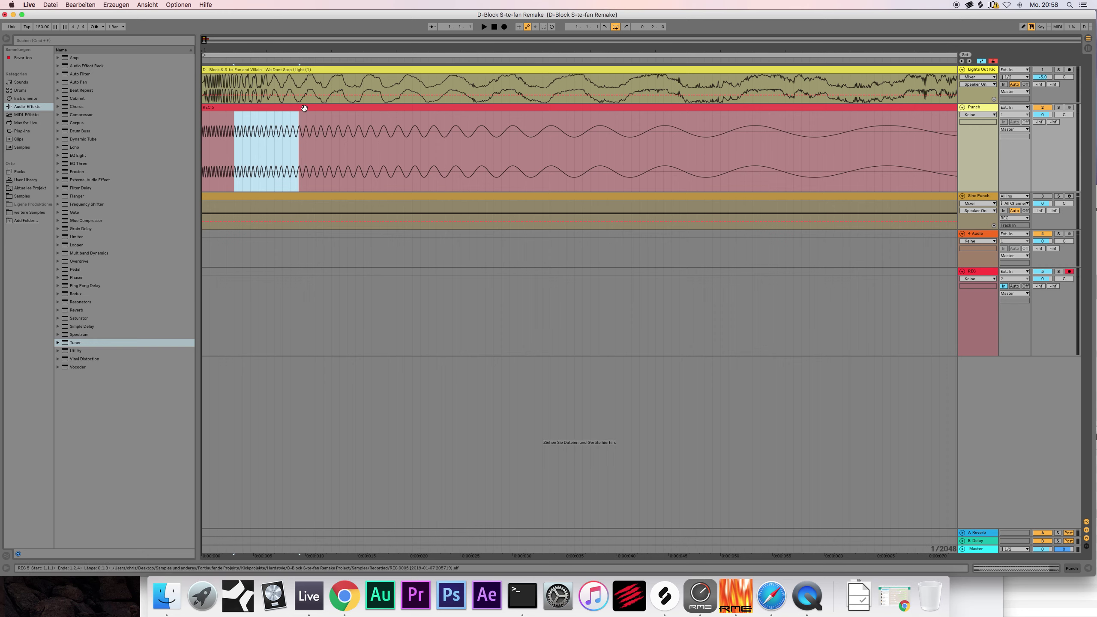
left_click(148, 4)
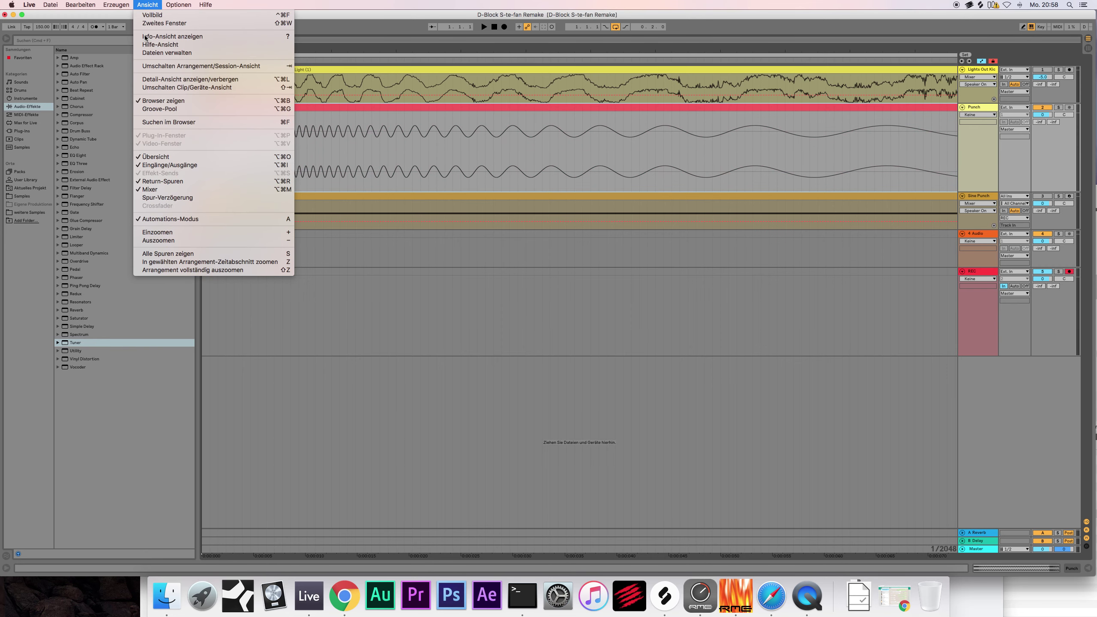
left_click(170, 219)
Step: Cut a short stretch of early cycles out of the Punch clip and shift the remainder left to close the gap
left_click_drag(240, 151, 322, 160)
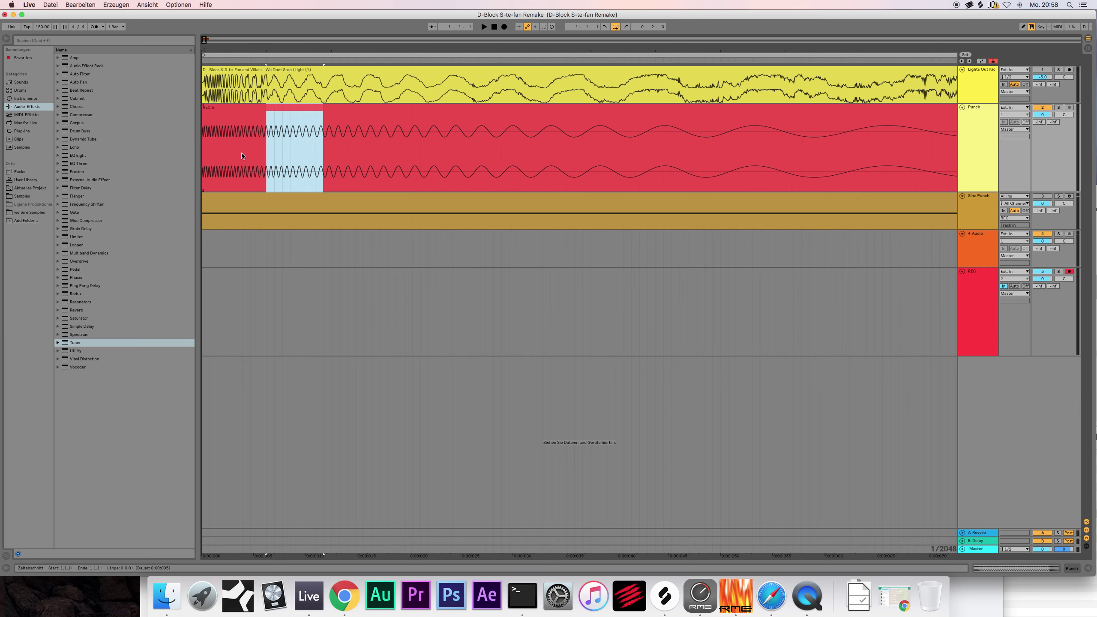
left_click_drag(242, 156, 267, 162)
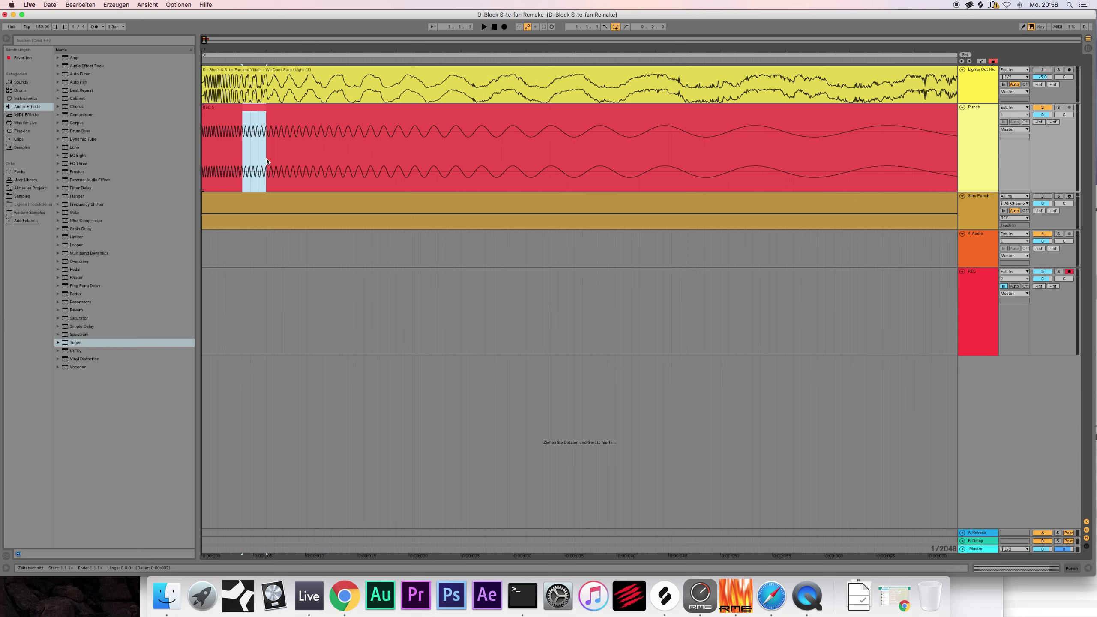
left_click_drag(282, 110, 269, 112)
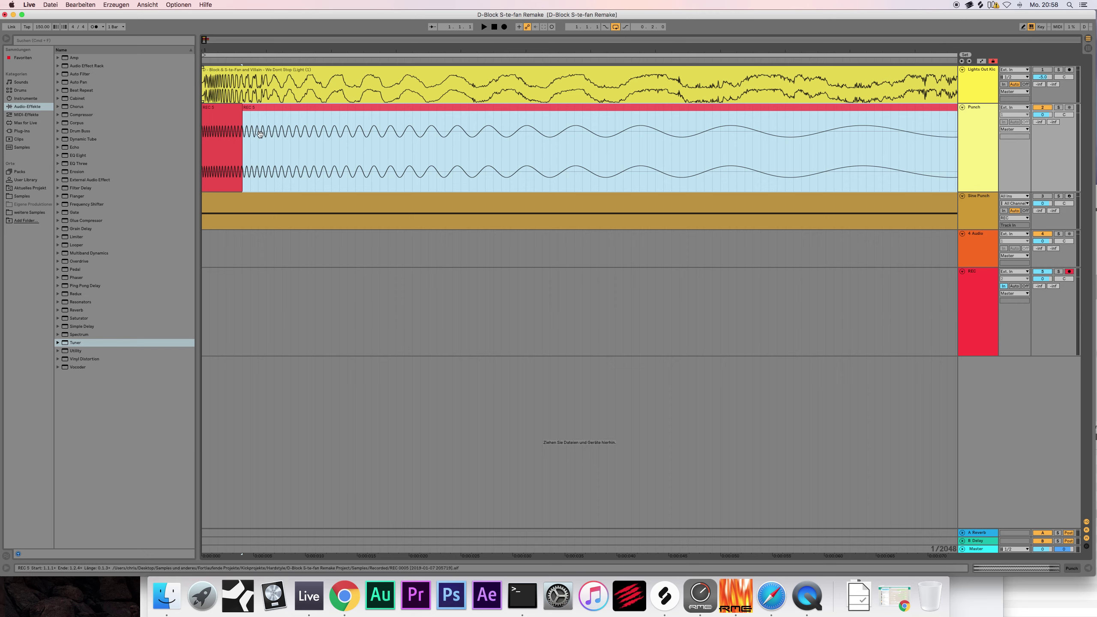
Step: Cut a second stretch of cycles out of the Punch audio just after the first join and close the gap with the remainder
left_click_drag(260, 145, 283, 122)
key("Delete")
left_click(345, 114)
key("cmd+z")
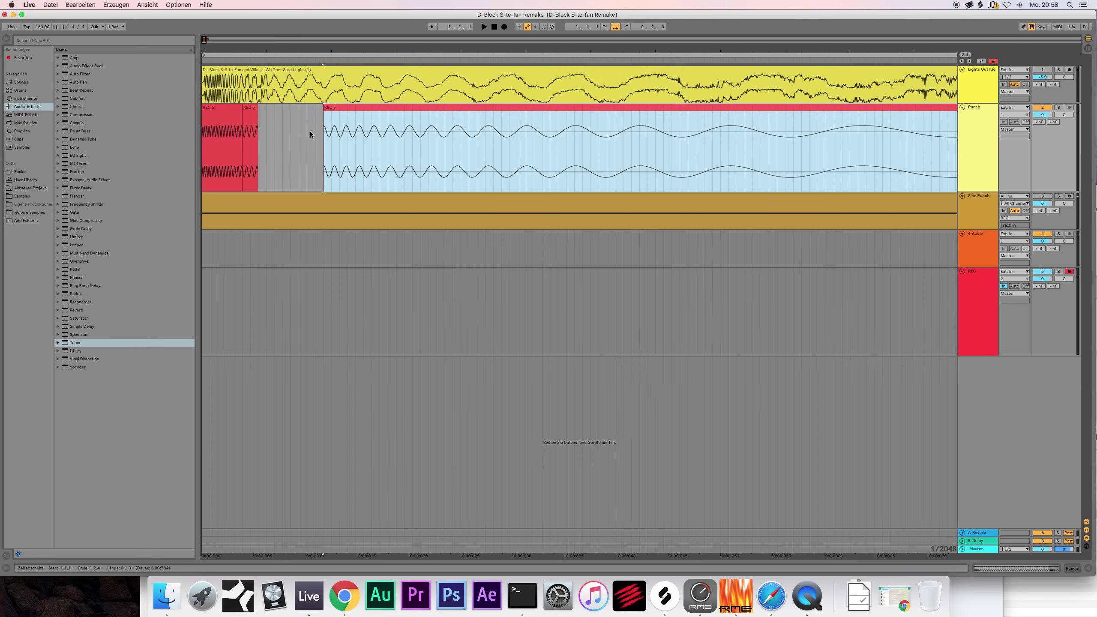
left_click(283, 116, "shift")
left_click_drag(282, 116, 280, 113)
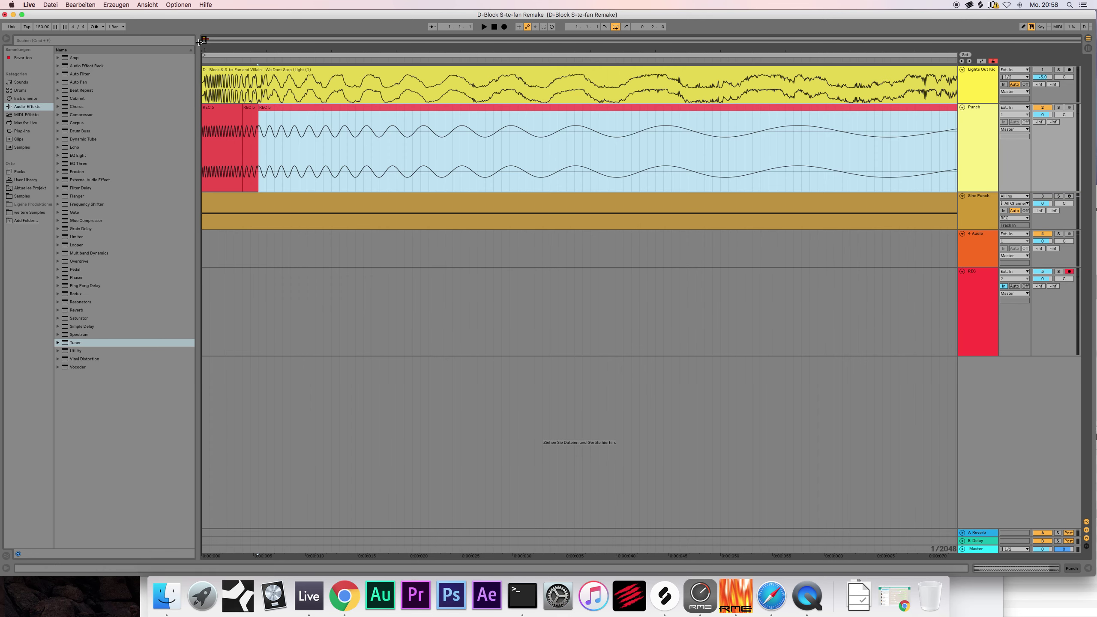
Step: Remove the two cycles following the second join in the Punch audio and move the remaining part back against the cut
left_click_drag(204, 40, 320, 147)
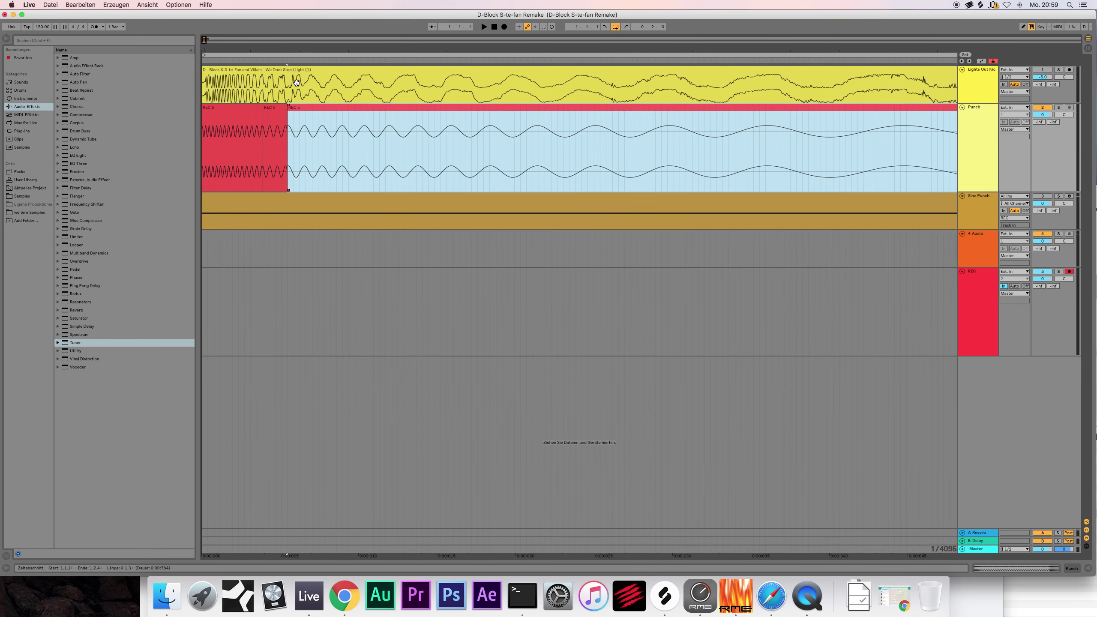
left_click(330, 156)
left_click_drag(344, 153, 287, 162)
left_click(300, 156)
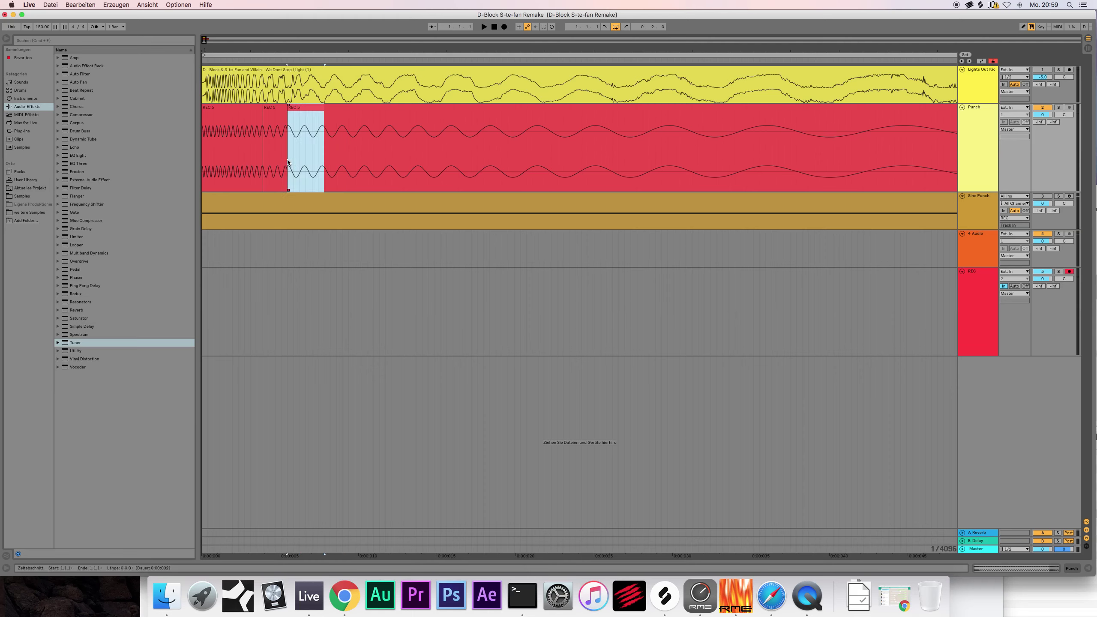
key("Delete")
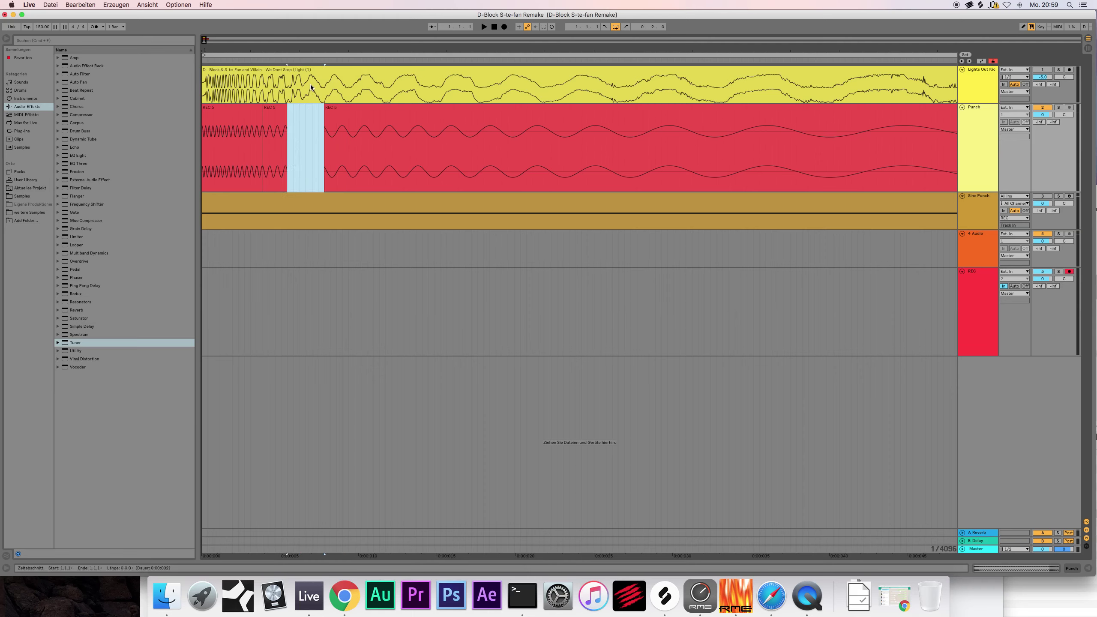
left_click_drag(333, 105, 296, 105)
key("plus")
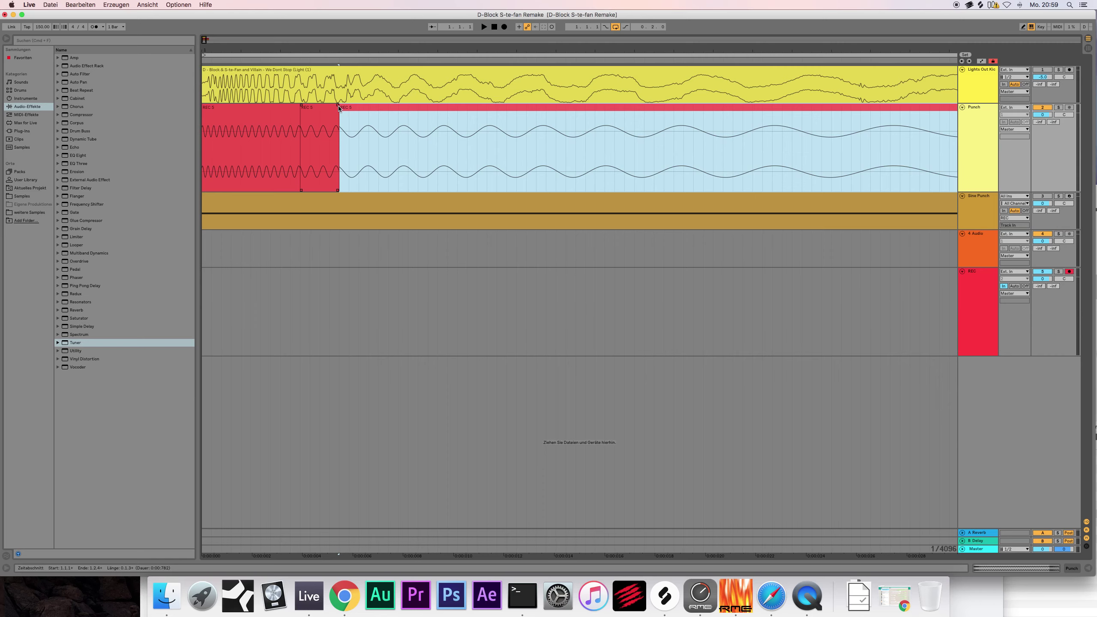
Step: Try a short fade-in on the last Punch piece to smooth its join with the preceding piece
left_click(338, 108)
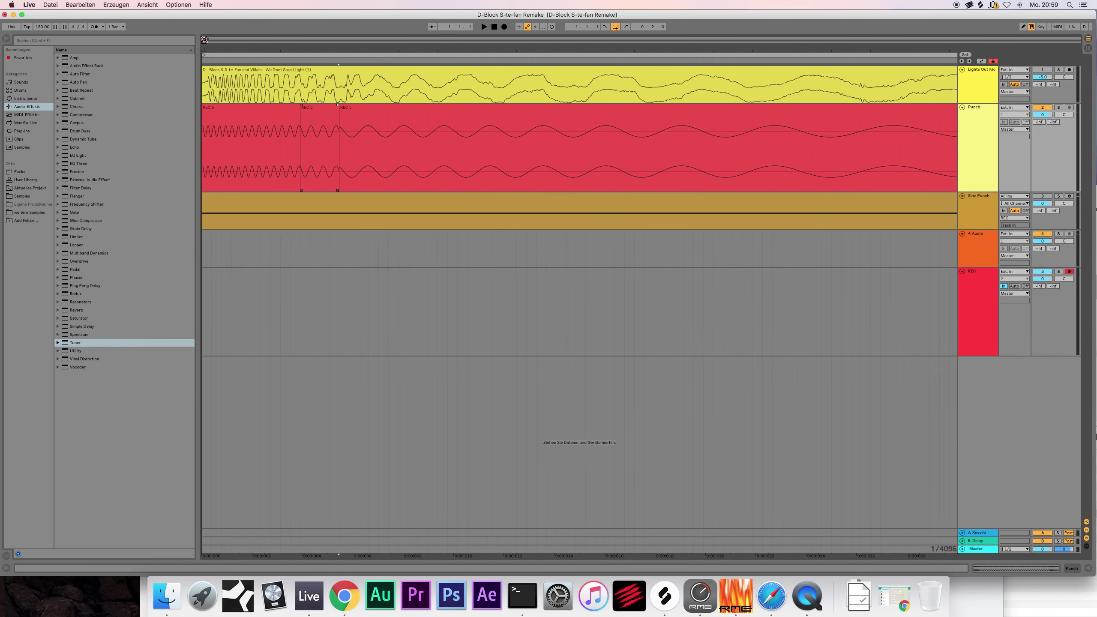
scroll(310, 80, "up", 3)
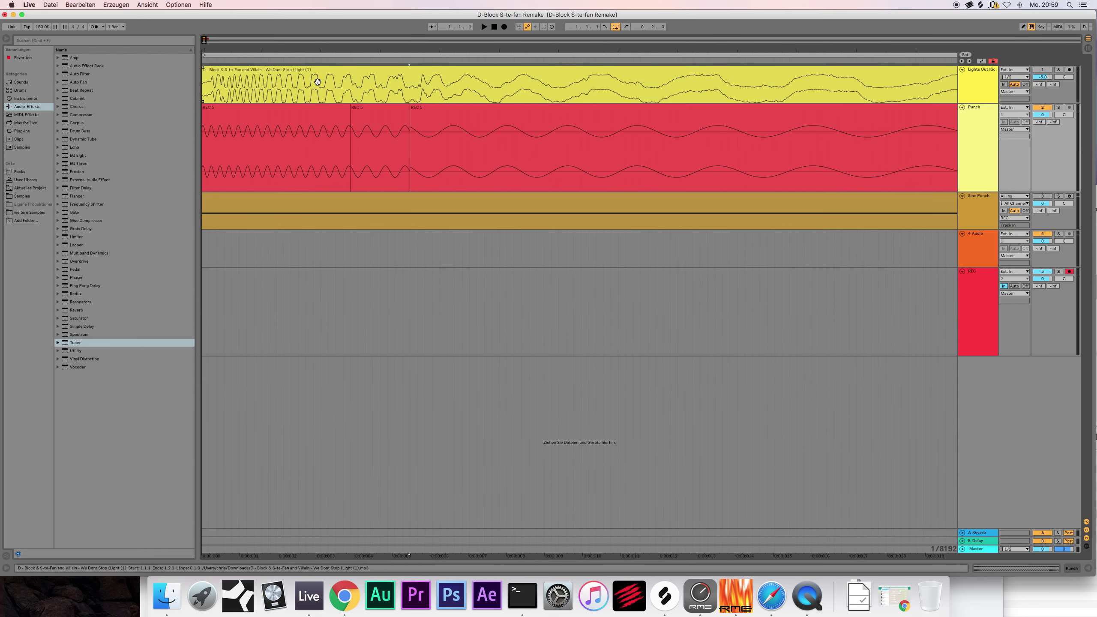
left_click_drag(205, 40, 270, 46)
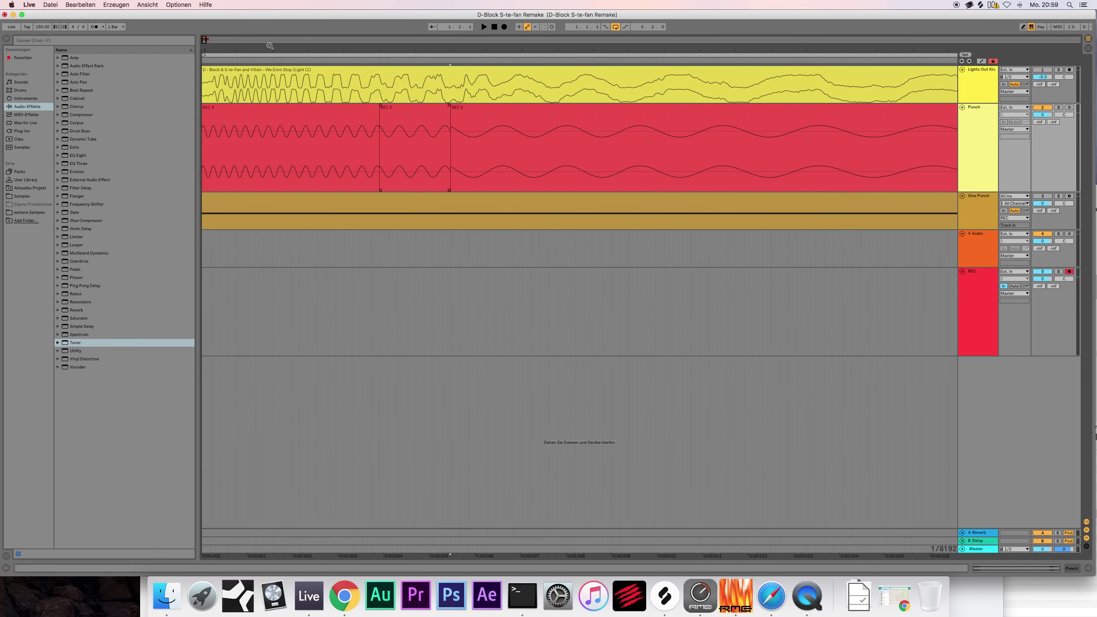
left_click(454, 108)
left_click_drag(452, 50, 476, 56)
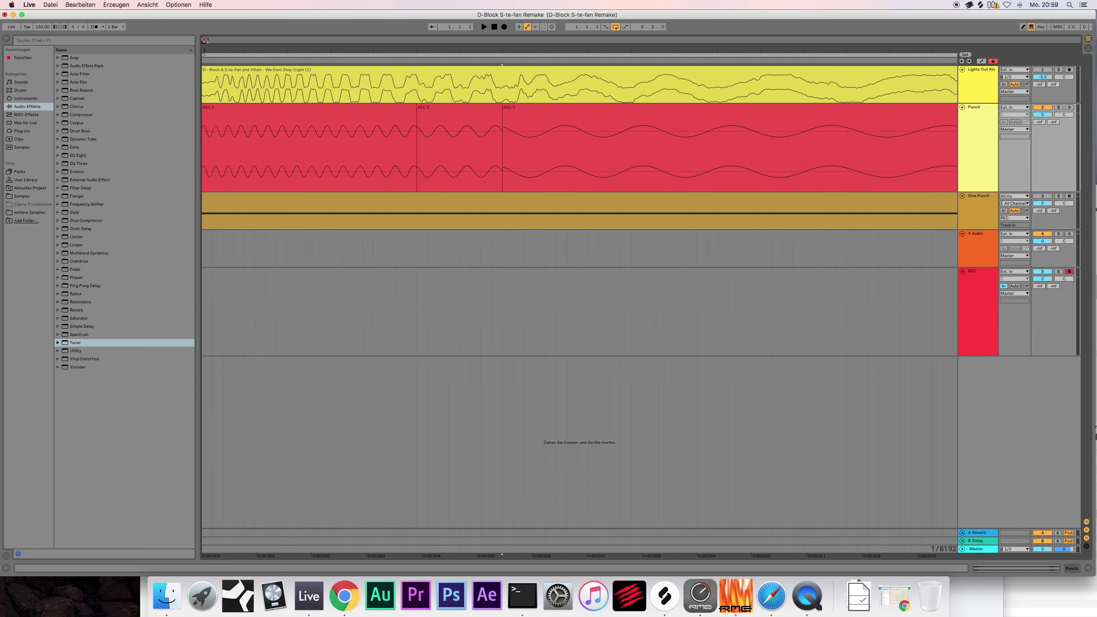
left_click_drag(346, 51, 345, 71)
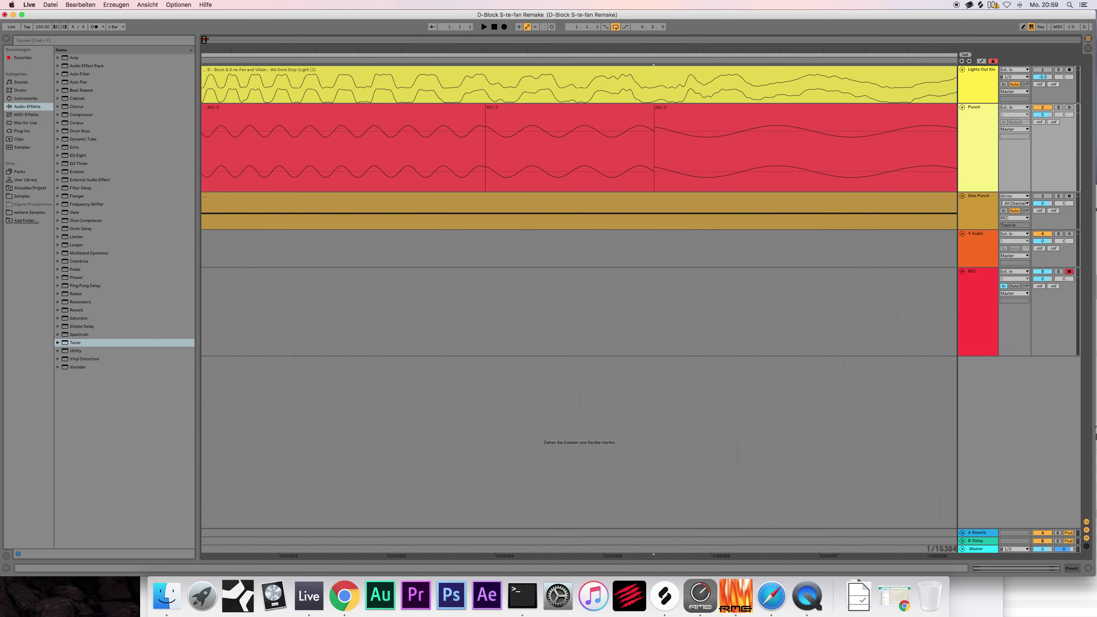
mouse_move(711, 51)
left_mouse_down()
mouse_move(698, 59)
mouse_move(715, 58)
left_mouse_up()
left_click_drag(643, 108, 656, 108)
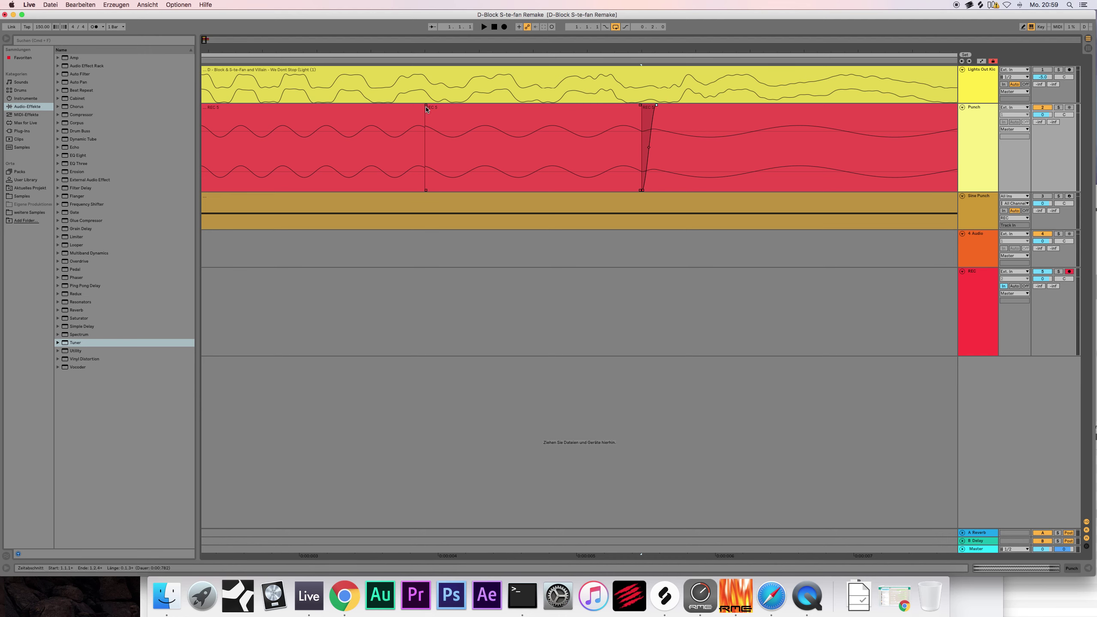
Step: Set the arrangement grid to Off and move the last two joins between Punch pieces slightly earlier, onto matching wave peaks
left_click_drag(426, 109, 427, 108)
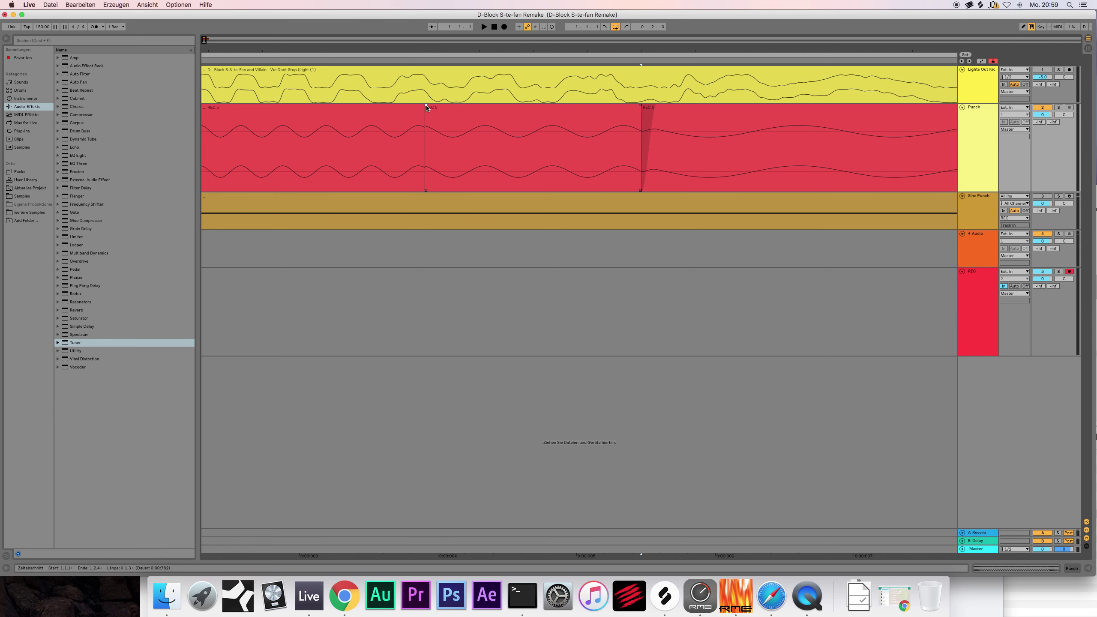
left_click(427, 108)
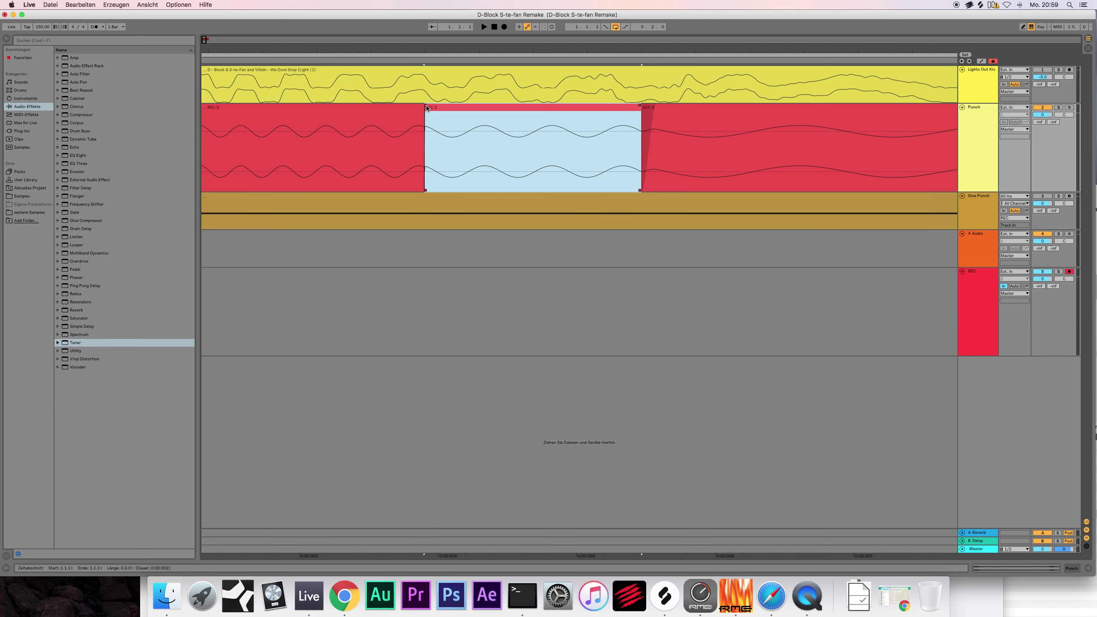
right_click(405, 248)
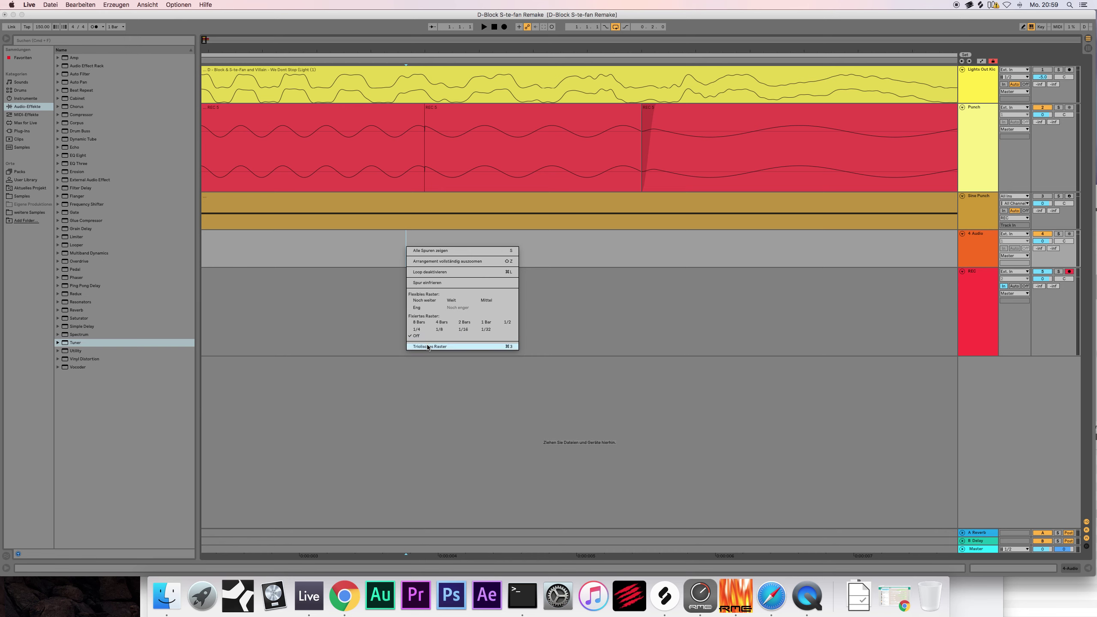
left_click(424, 336)
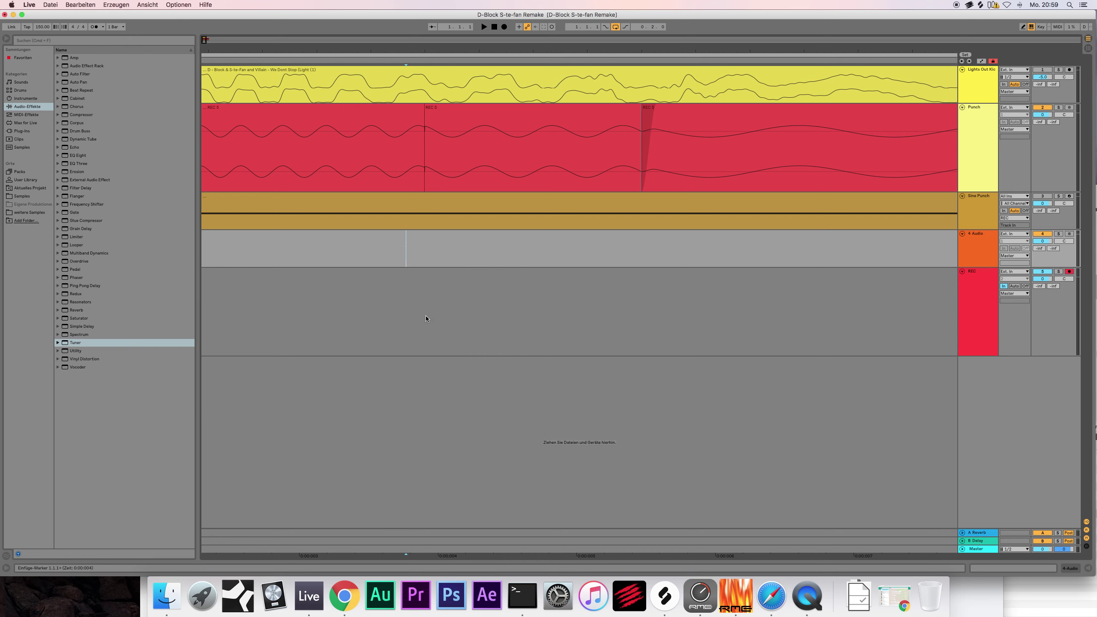
left_click_drag(426, 109, 419, 109)
left_click(419, 109)
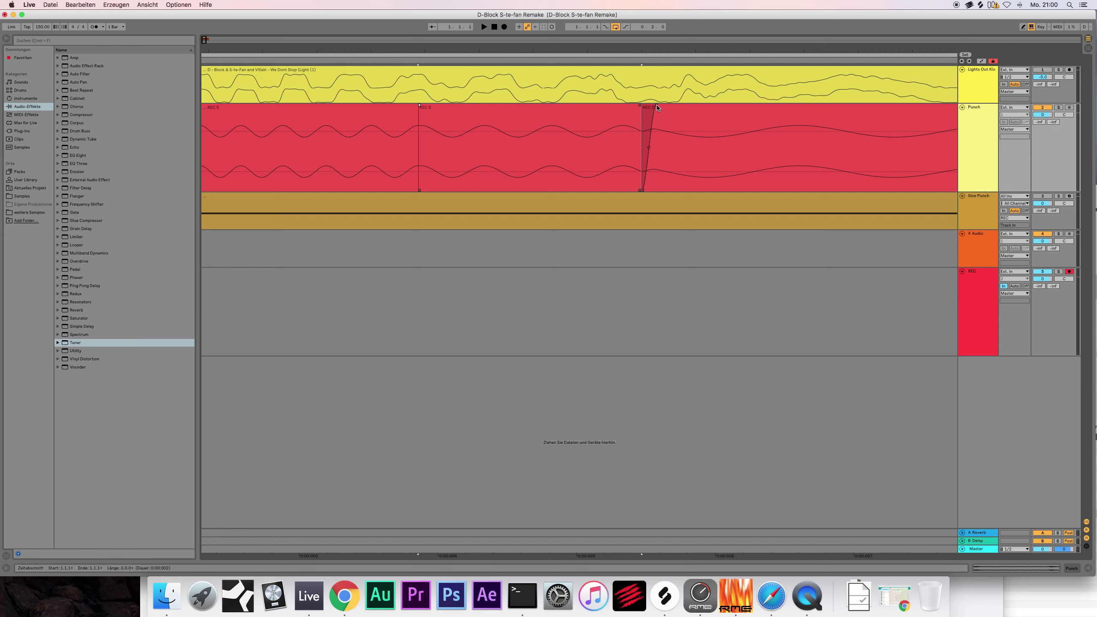
left_click_drag(639, 107, 623, 114)
left_click(639, 110)
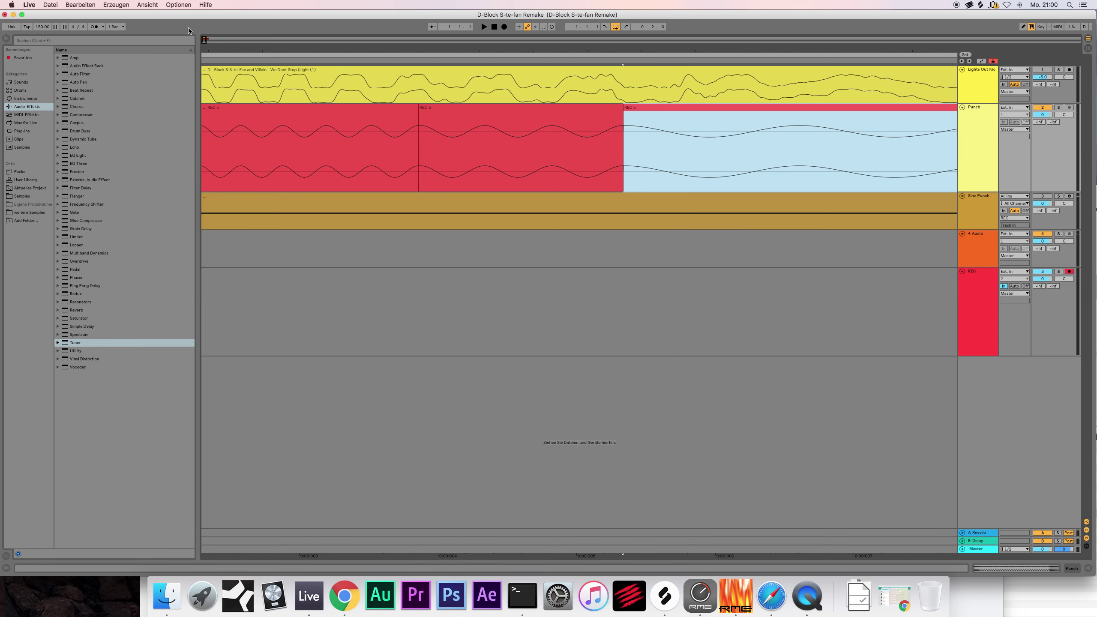
Step: Select all the Punch pieces and consolidate them into a single clip
key("z")
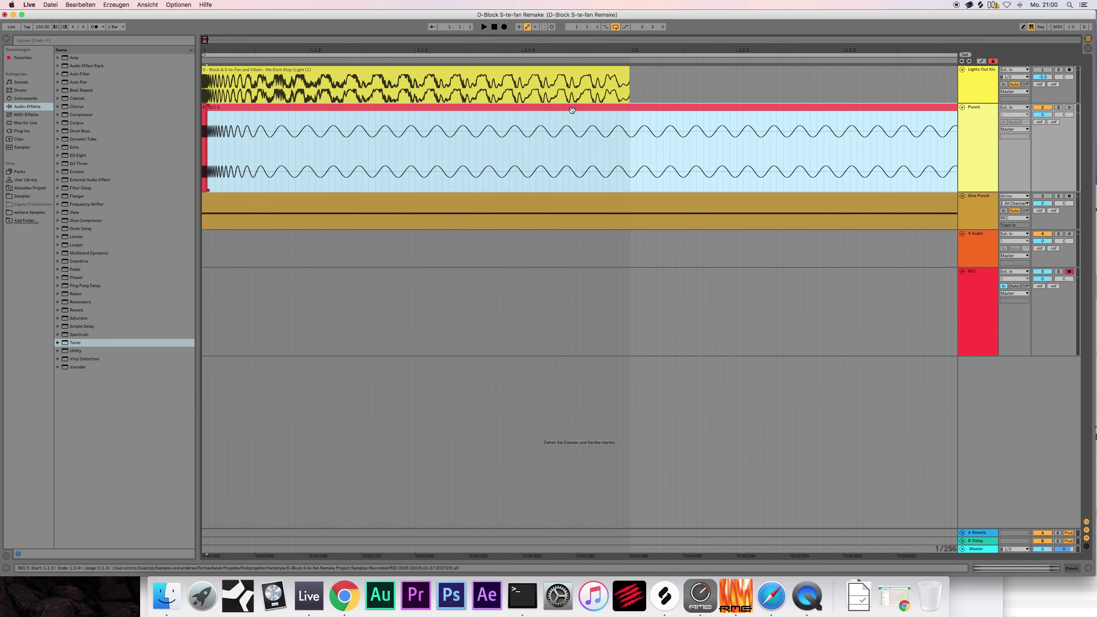
key("x")
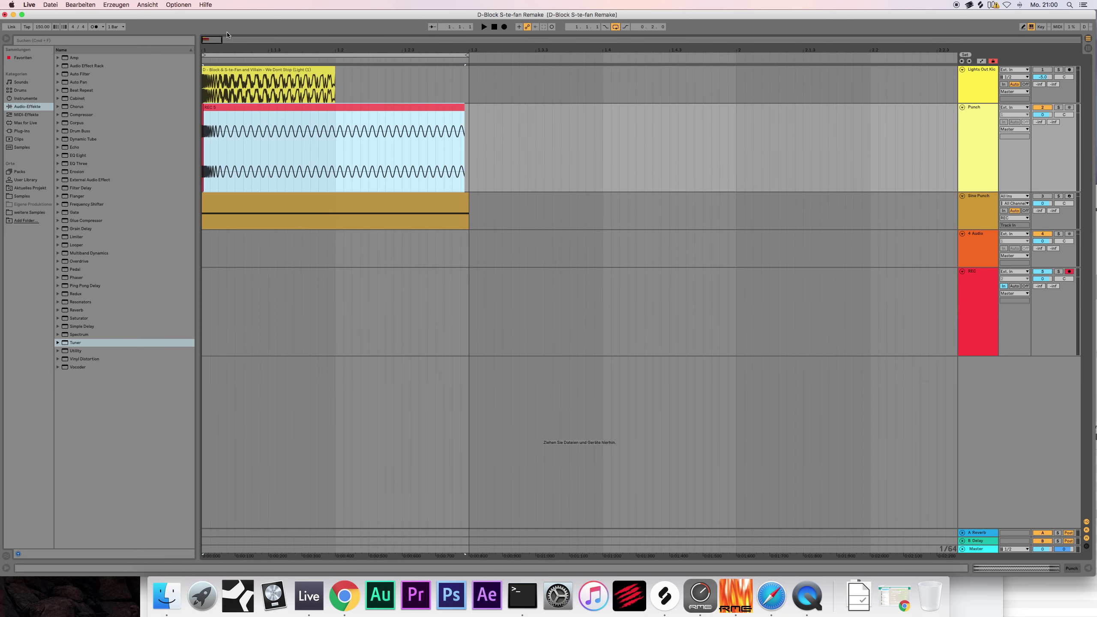
left_click_drag(467, 127, 178, 143)
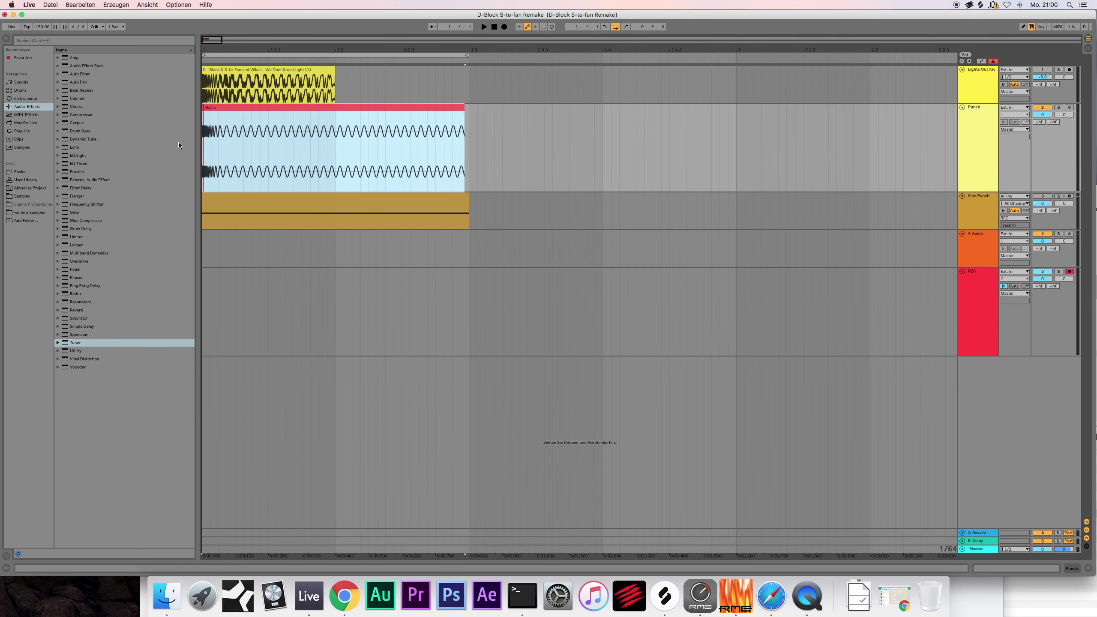
key("super+j")
key("z")
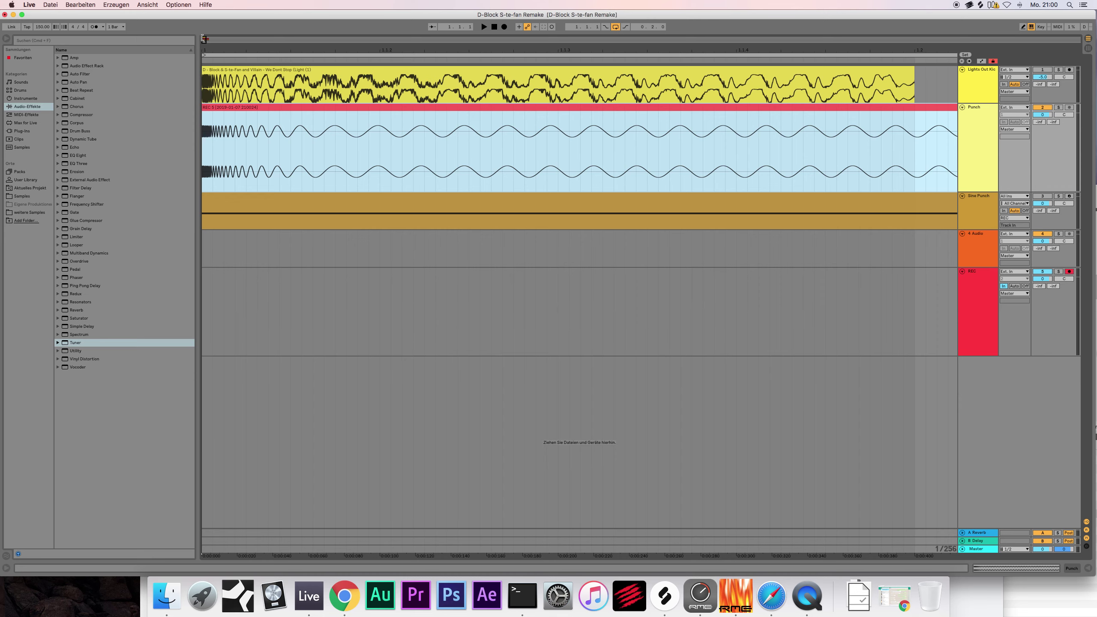
Step: Delete a short section of the consolidated Punch clip after its initial pitch drop and move the tail to the 4 Audio track
left_click_drag(205, 39, 205, 48)
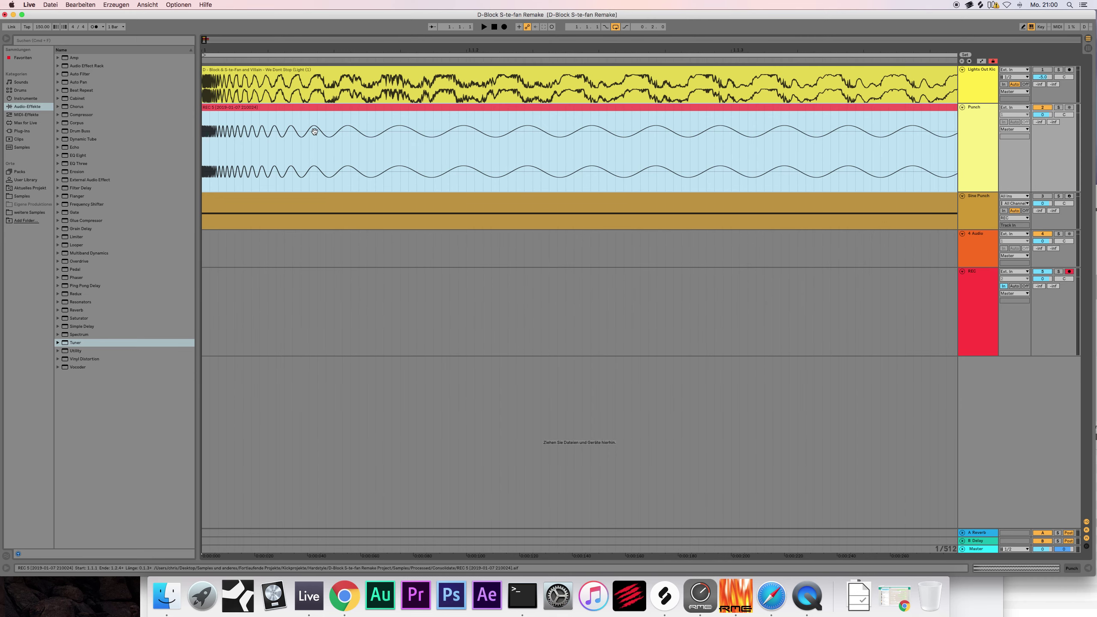
left_click(383, 163)
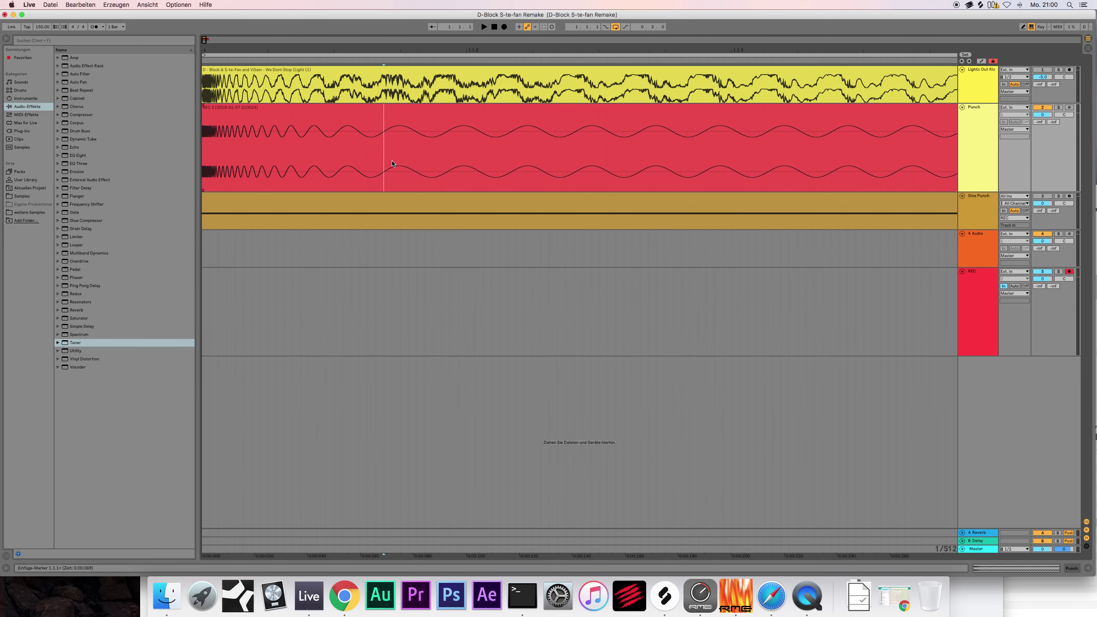
left_click_drag(382, 163, 399, 166)
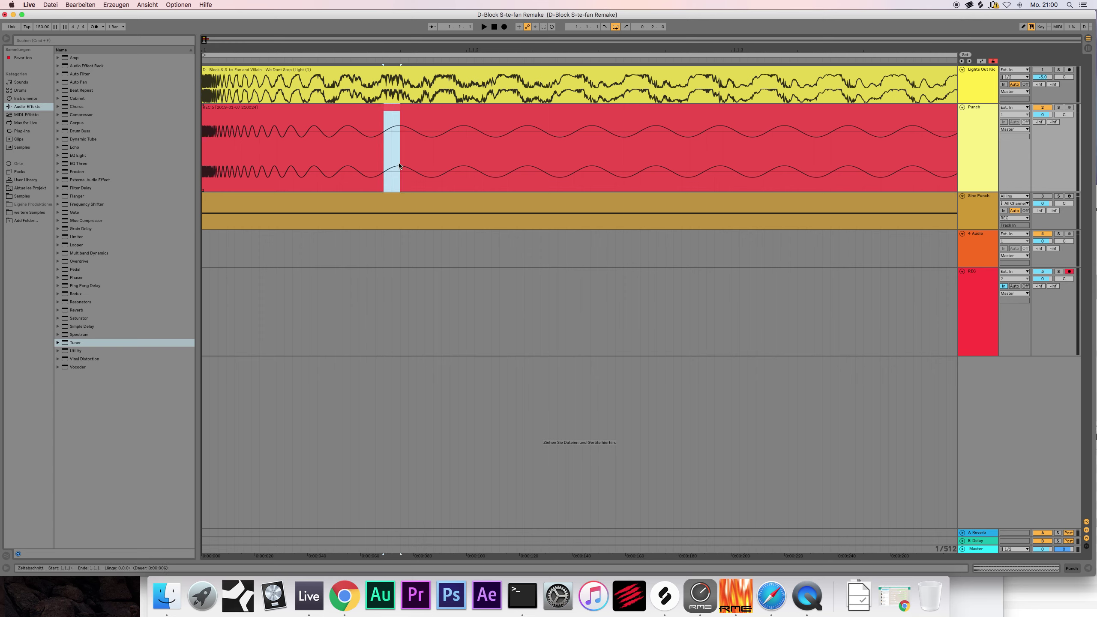
key("BackSpace")
left_click(415, 110)
left_click_drag(422, 108, 430, 247)
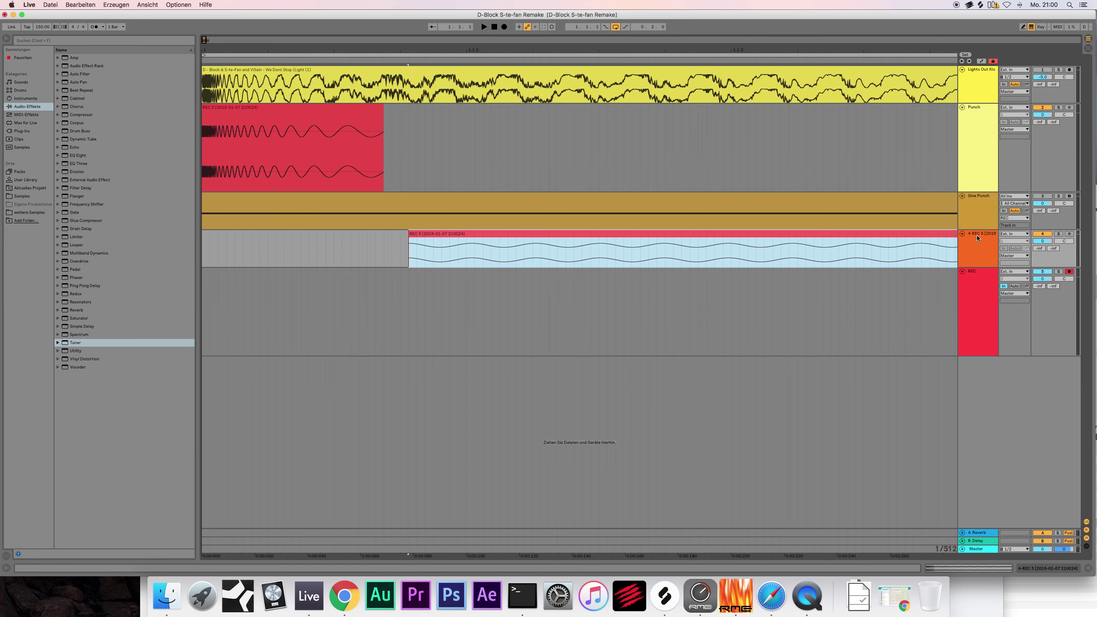
Step: Deactivate the track holding the separated tail and play the shortened punch on its own
left_click(543, 159)
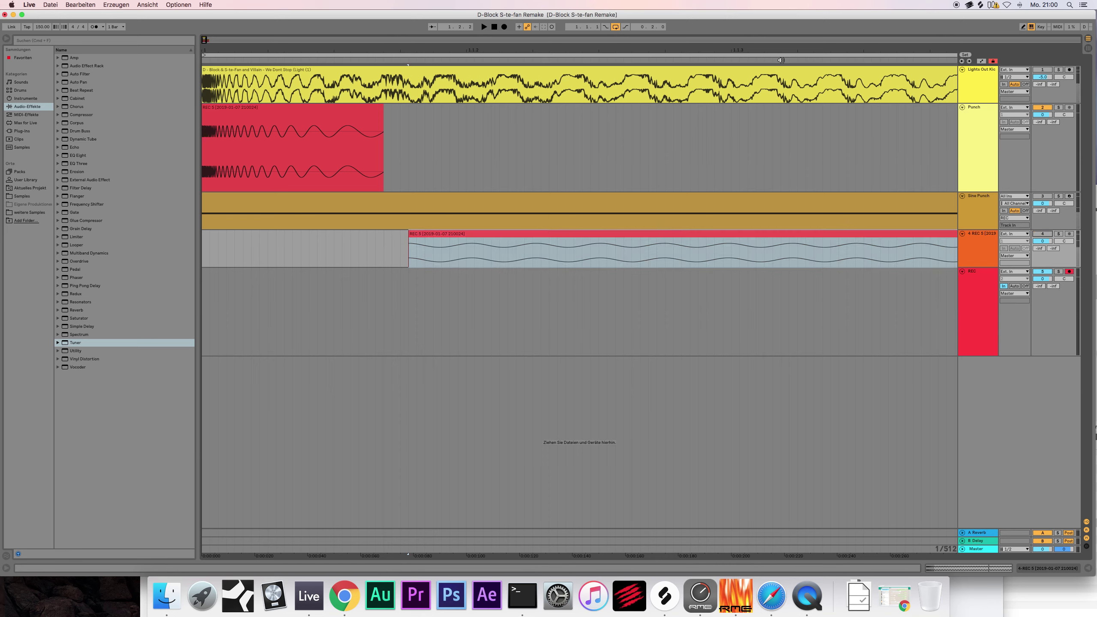
key("space")
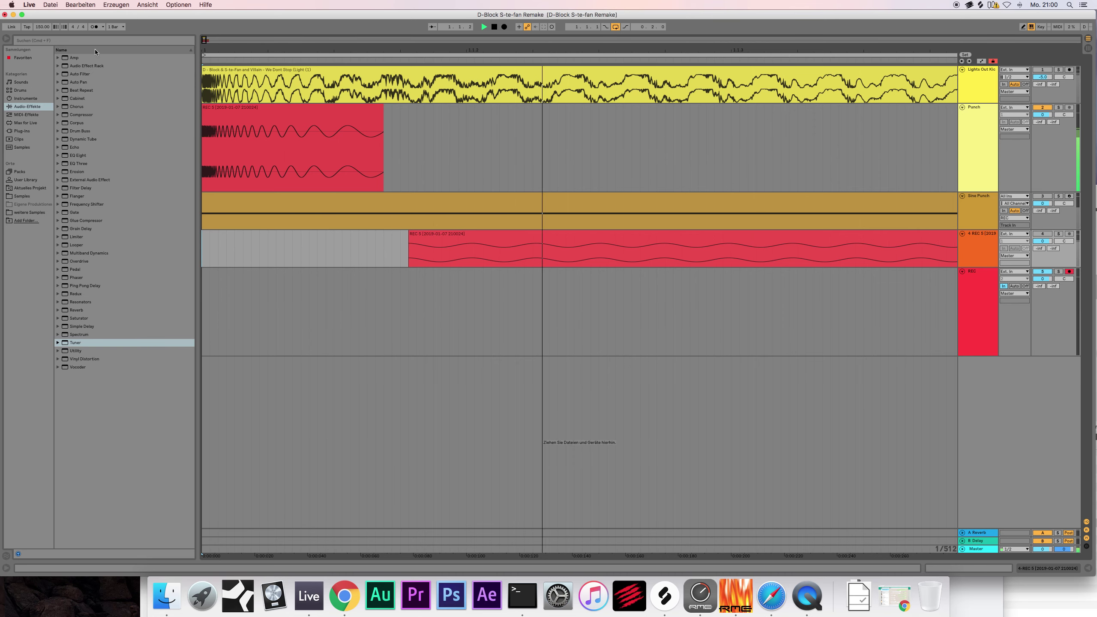
left_click_drag(198, 40, 183, 35)
key("space")
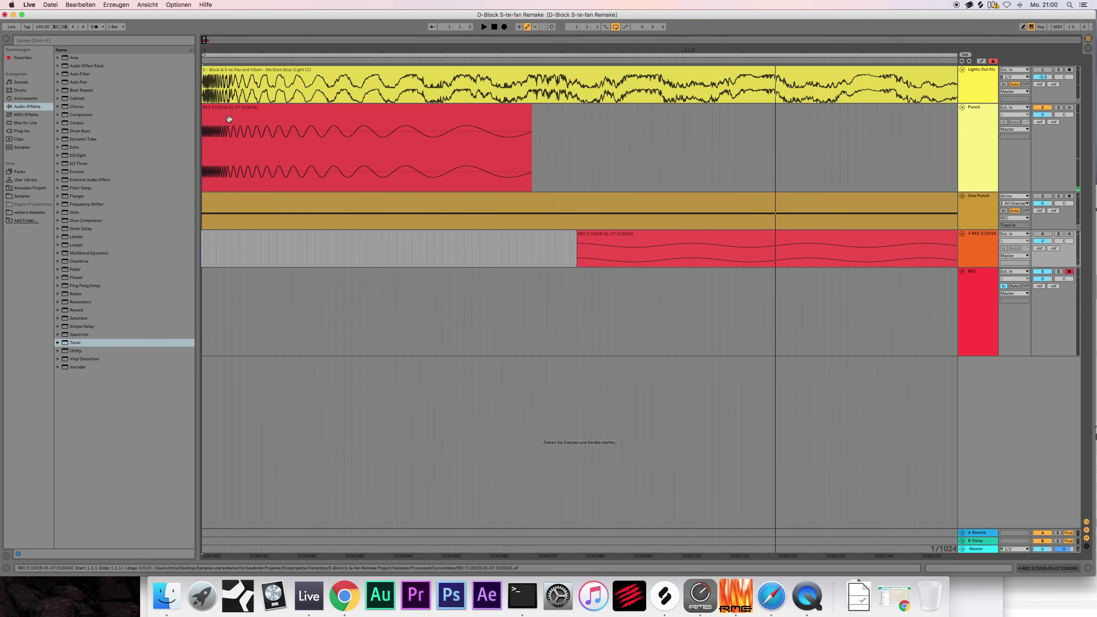
Step: Load the iZotope Trash 2 Audio Unit onto the Punch track and place its window clear of the Punch clip
double_click(986, 116)
left_click(28, 132)
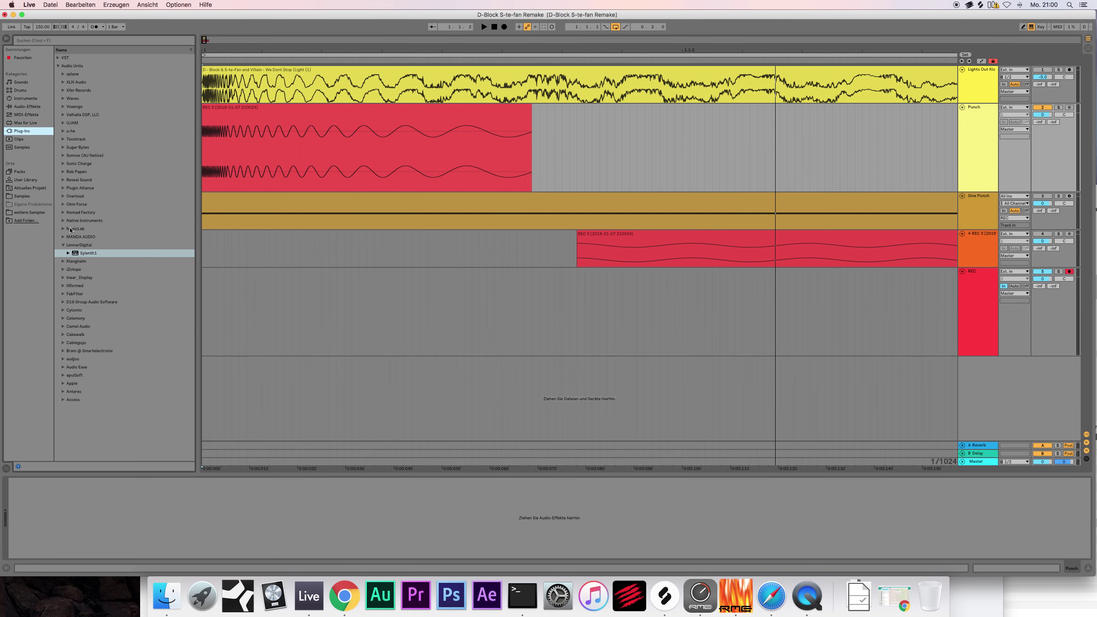
left_click(62, 269)
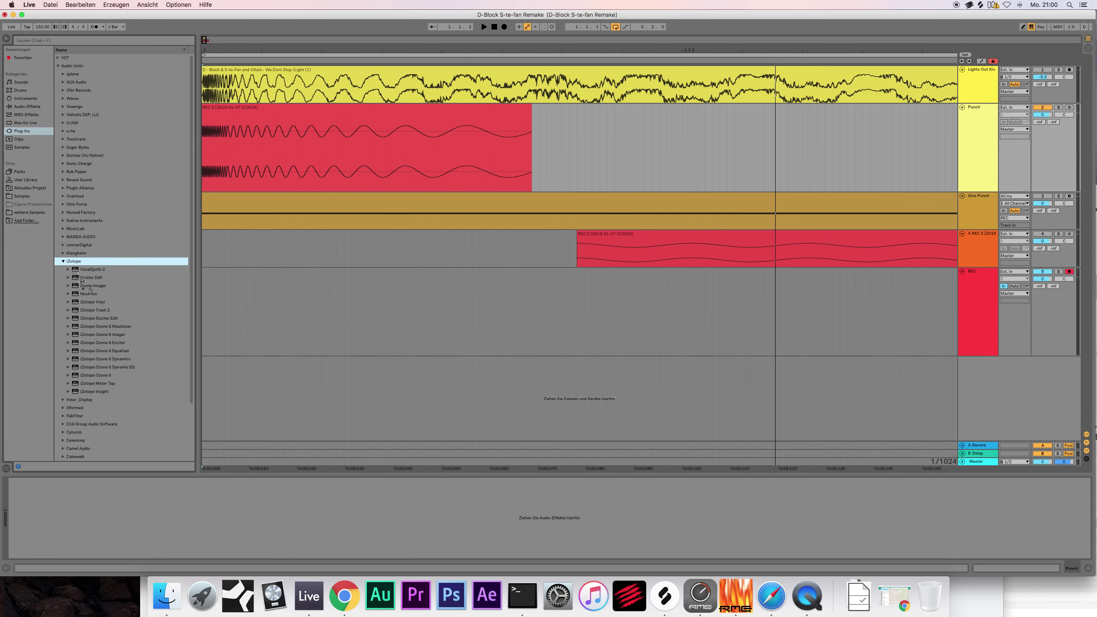
left_click(93, 310)
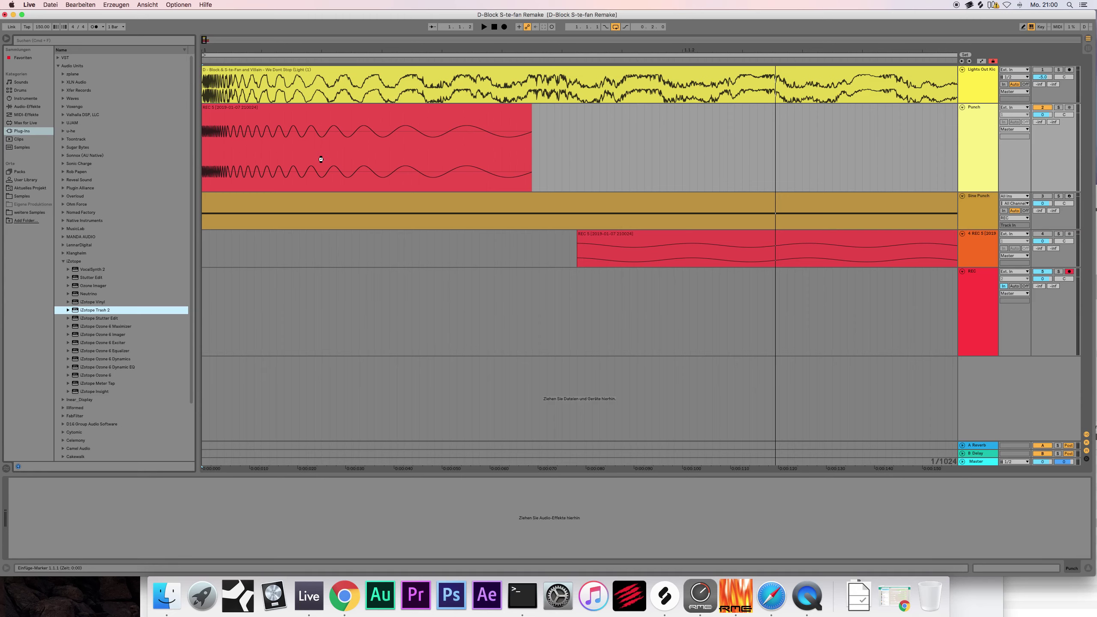
left_click_drag(321, 159, 321, 162)
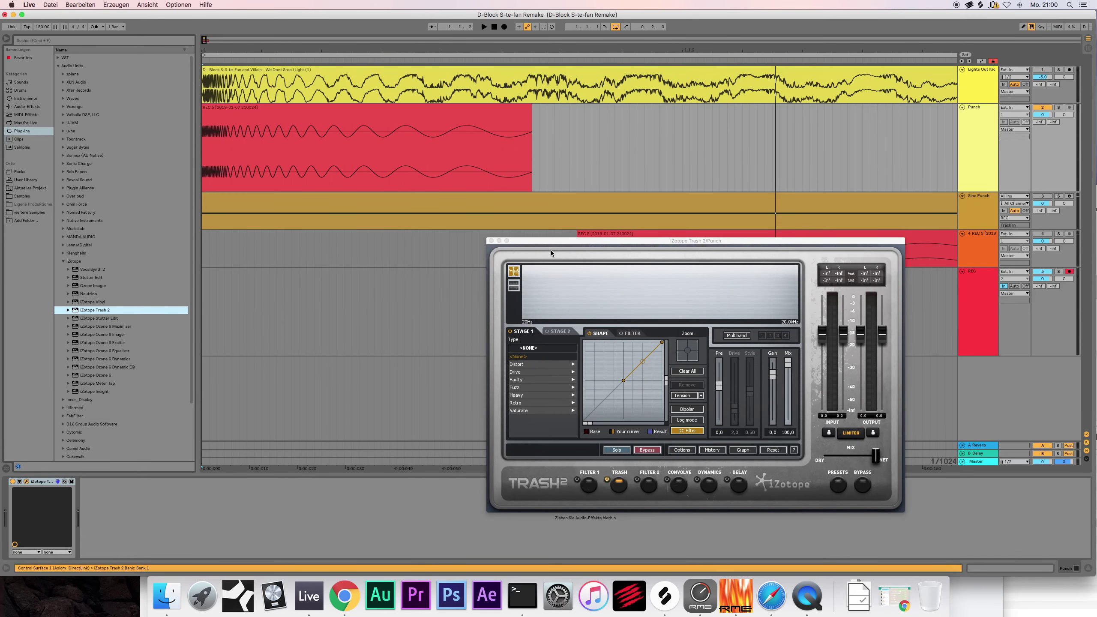
left_click_drag(556, 245, 534, 193)
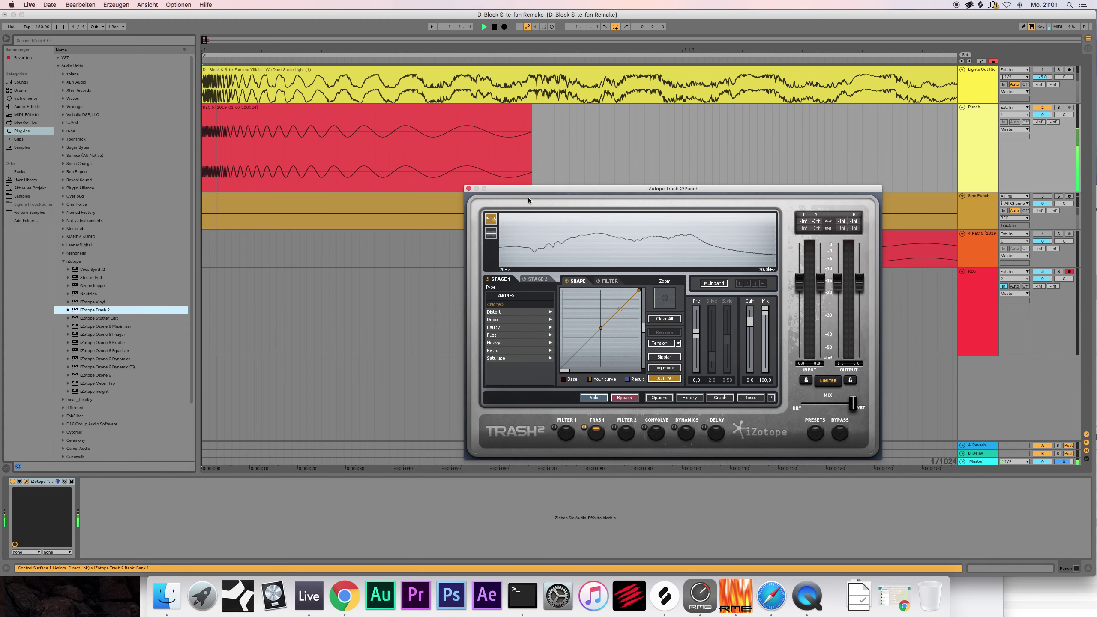
Step: During playback, bend Trash 2's waveshaper curve upward in its upper half, enable Bipolar and raise the lower half's point separately
key("space")
left_click_drag(620, 309, 622, 305)
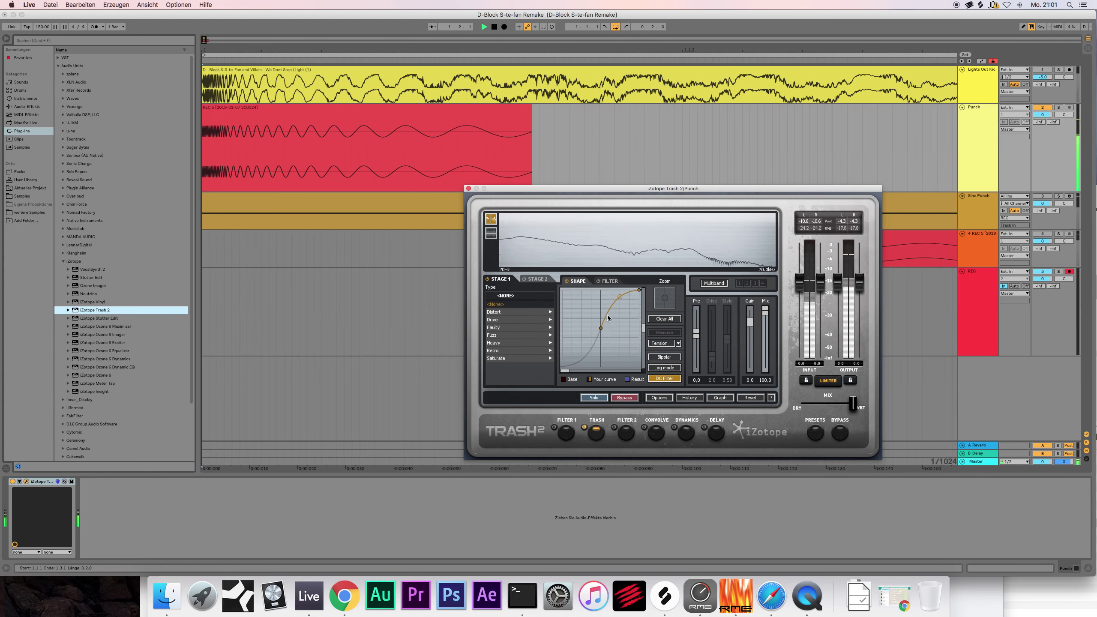
left_click(664, 357)
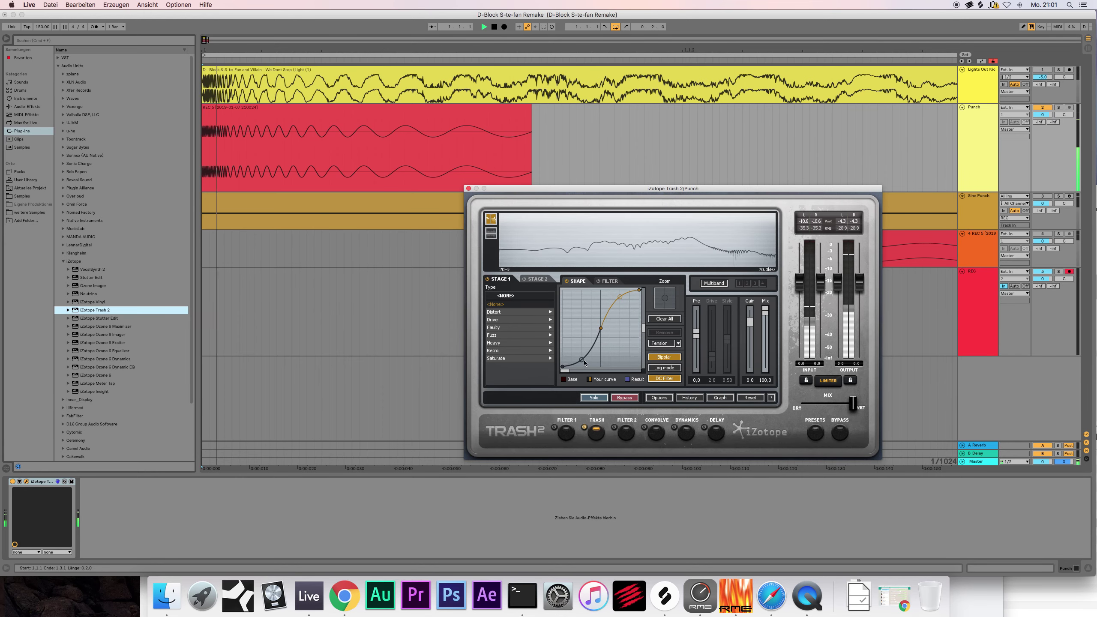
mouse_move(582, 360)
left_mouse_down()
mouse_move(582, 343)
mouse_move(581, 354)
left_mouse_up()
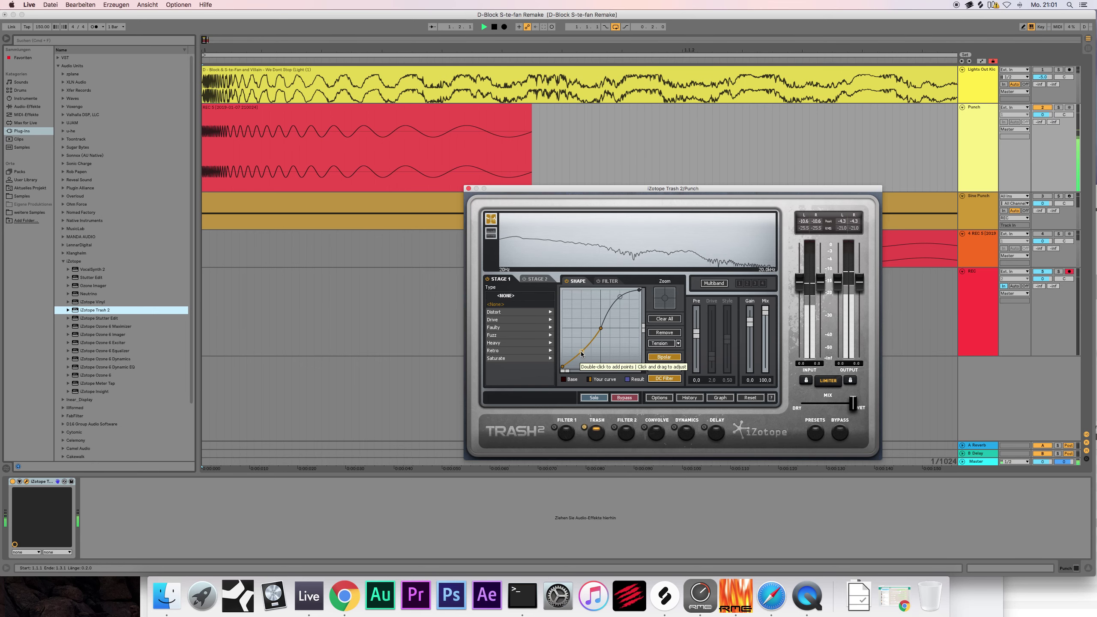
left_click(265, 54)
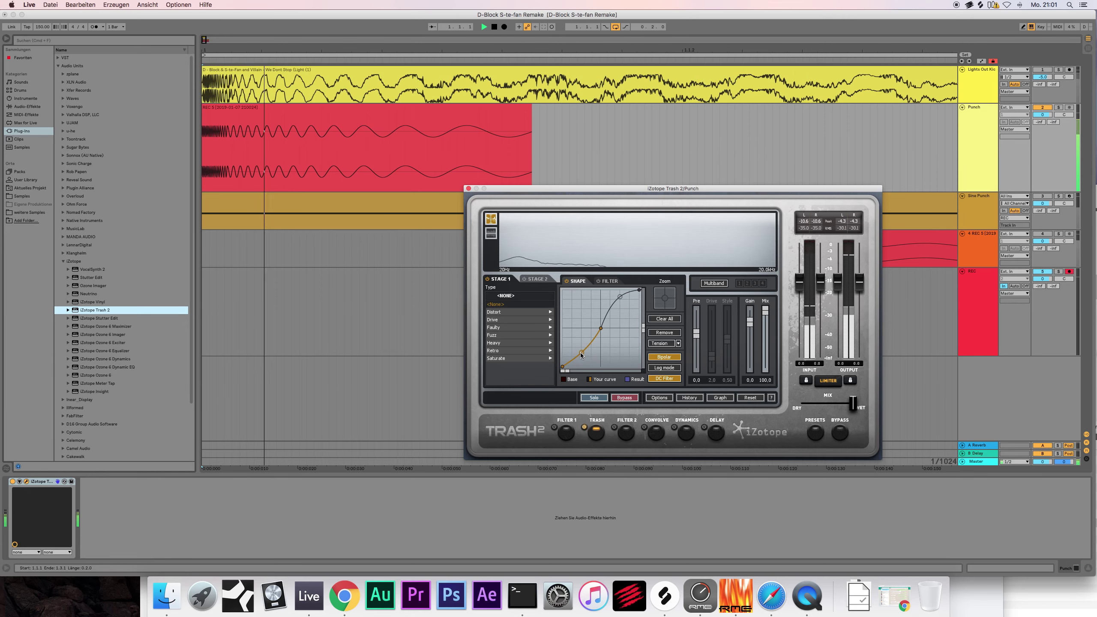
Step: Hide the plug-in window, route the Punch track's output to the REC track and record the distorted punch there
key("super+alt+p")
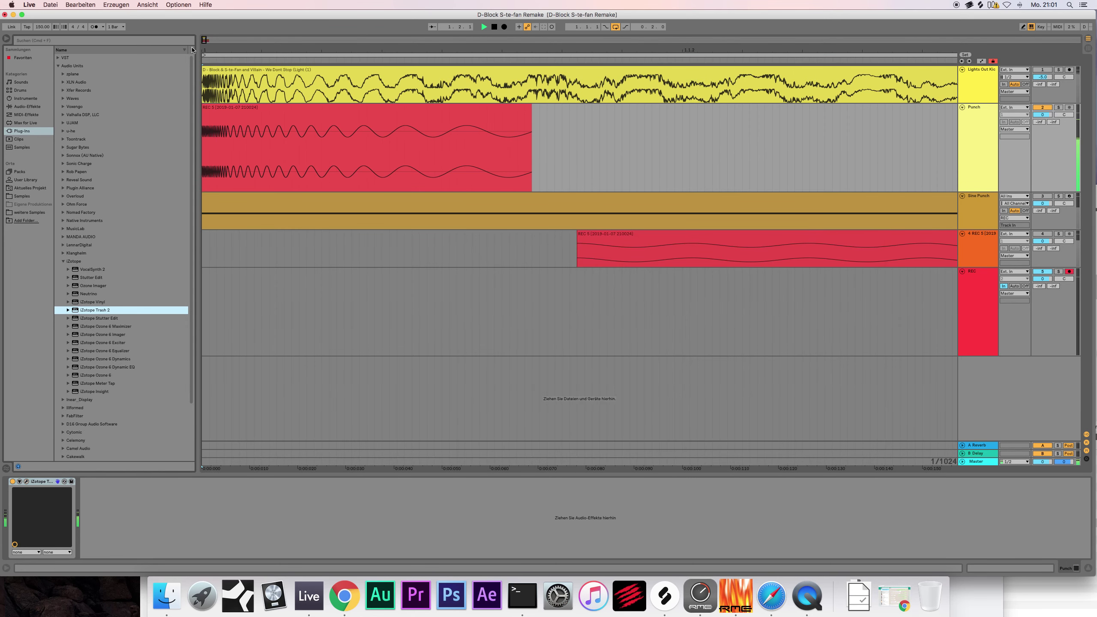
key("minus")
key("minus")
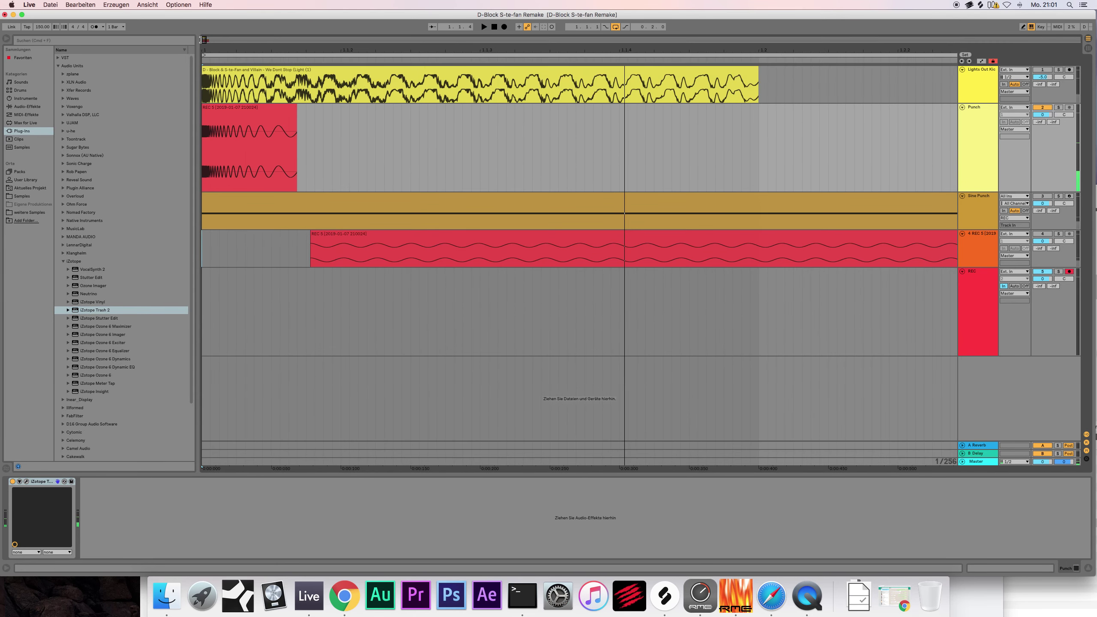
left_click(971, 106)
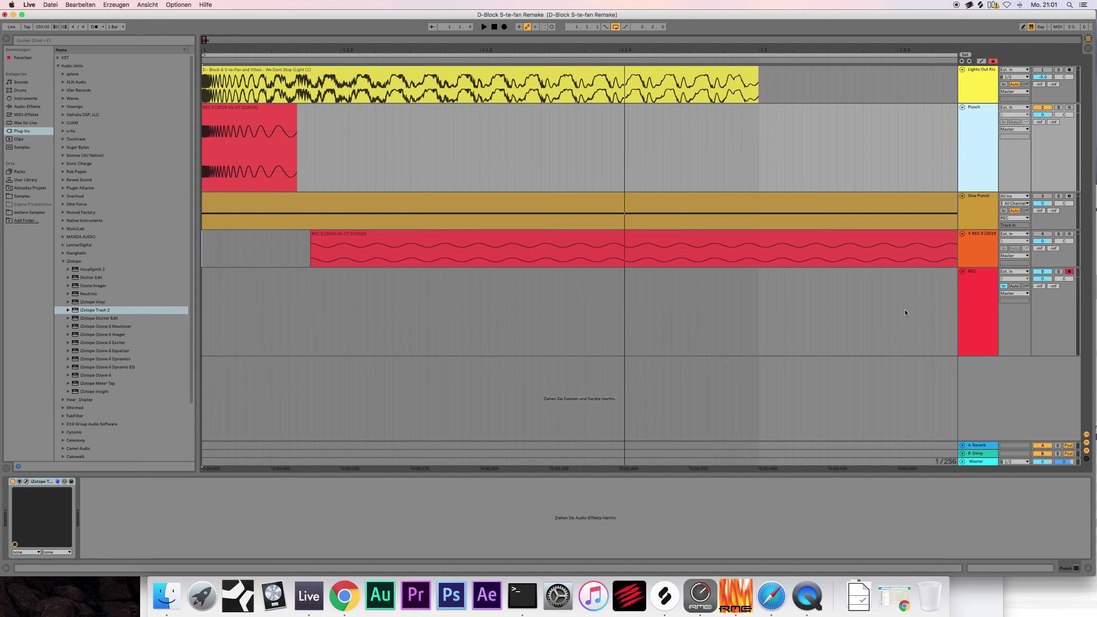
left_click(1007, 130)
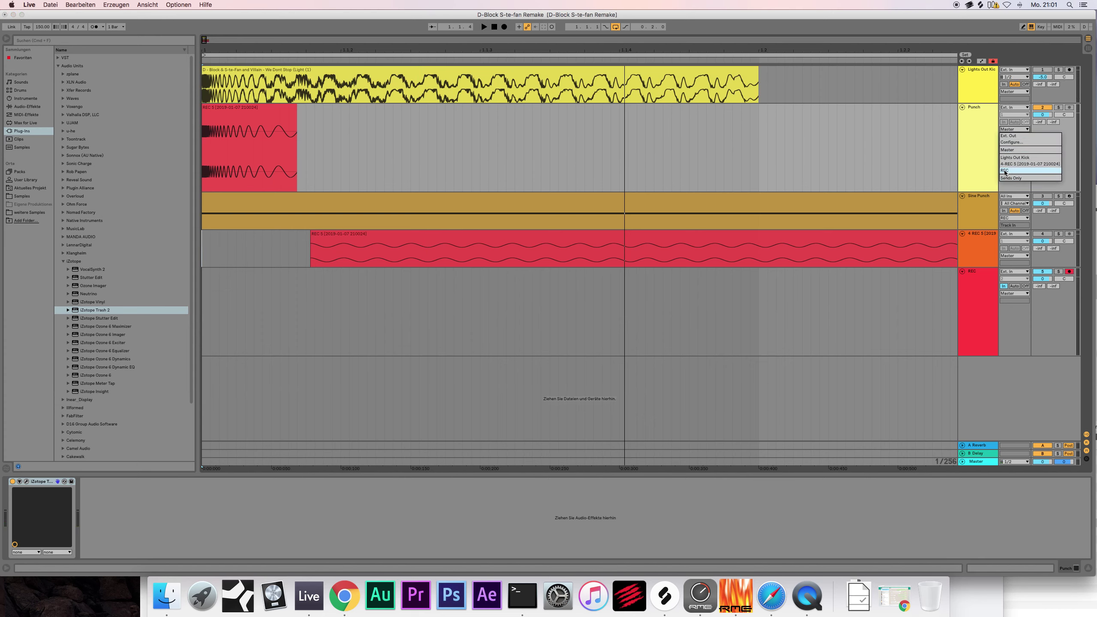
left_click(1015, 174)
left_click(494, 27)
left_click(504, 27)
left_click(494, 27)
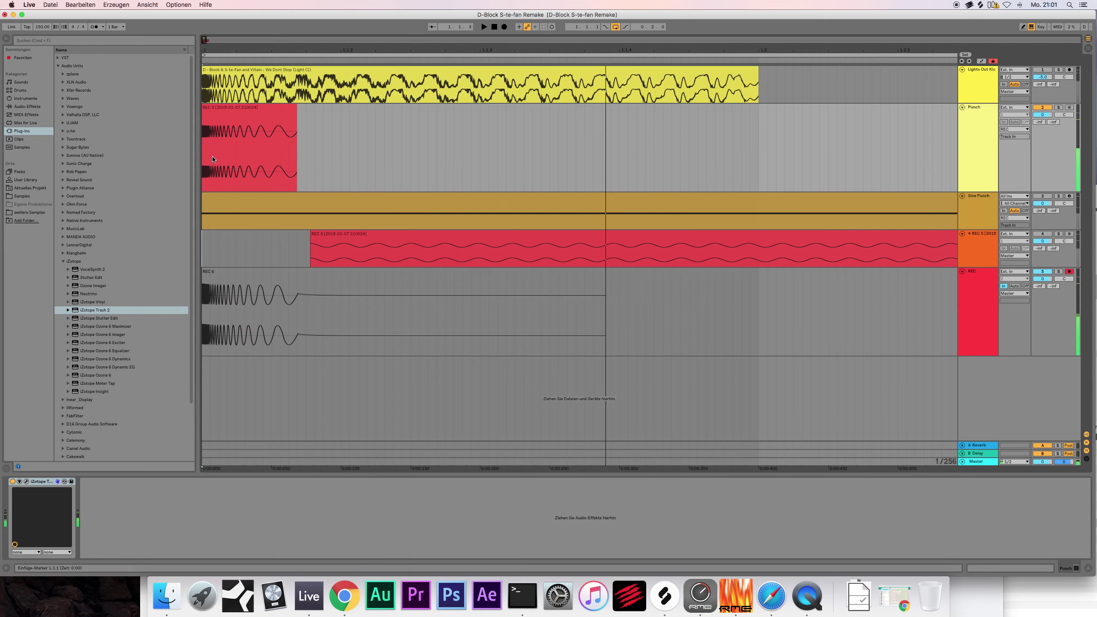
Step: Inspect the recorded punch waveform beside the reference kick, then delete the take from the REC track
left_click_drag(203, 39, 212, 42)
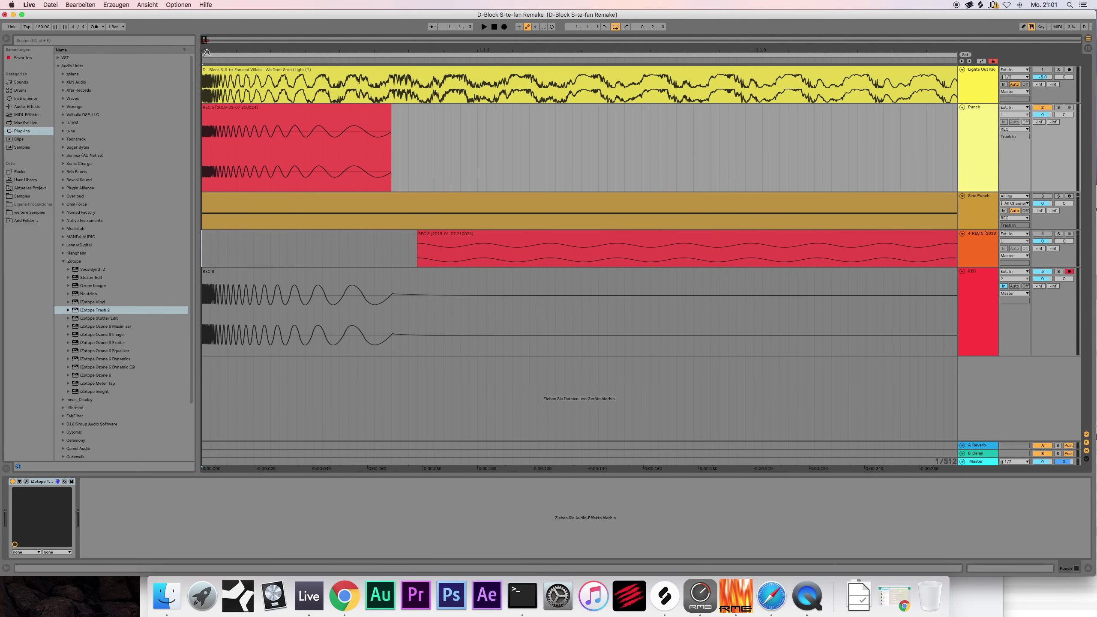
left_click_drag(205, 50, 205, 63)
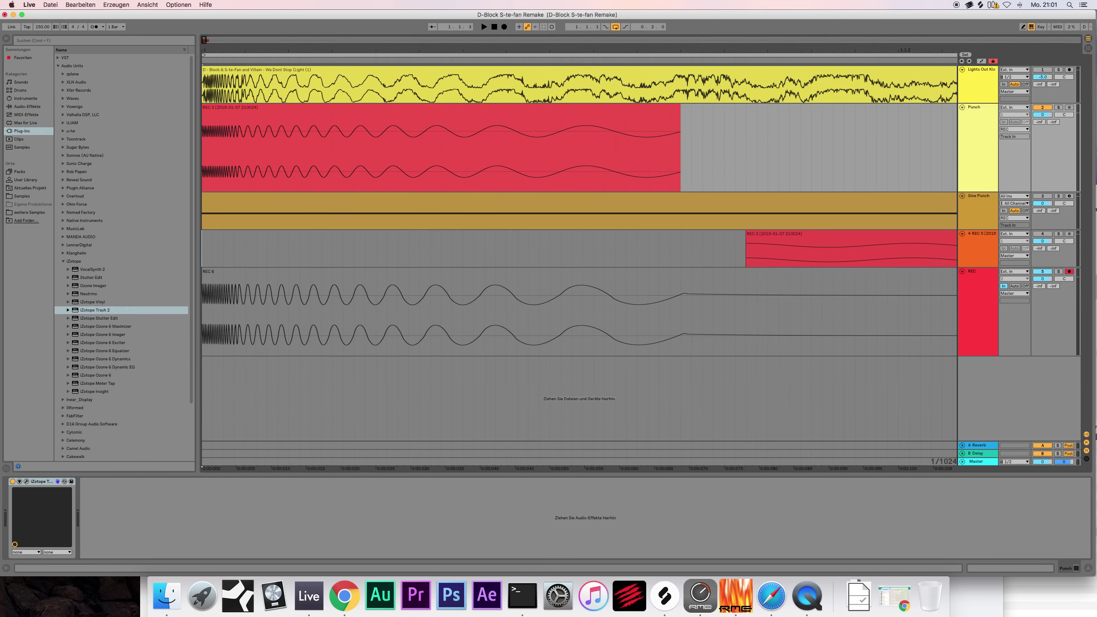
mouse_move(670, 49)
left_mouse_down()
mouse_move(667, 8)
mouse_move(664, 212)
left_mouse_up()
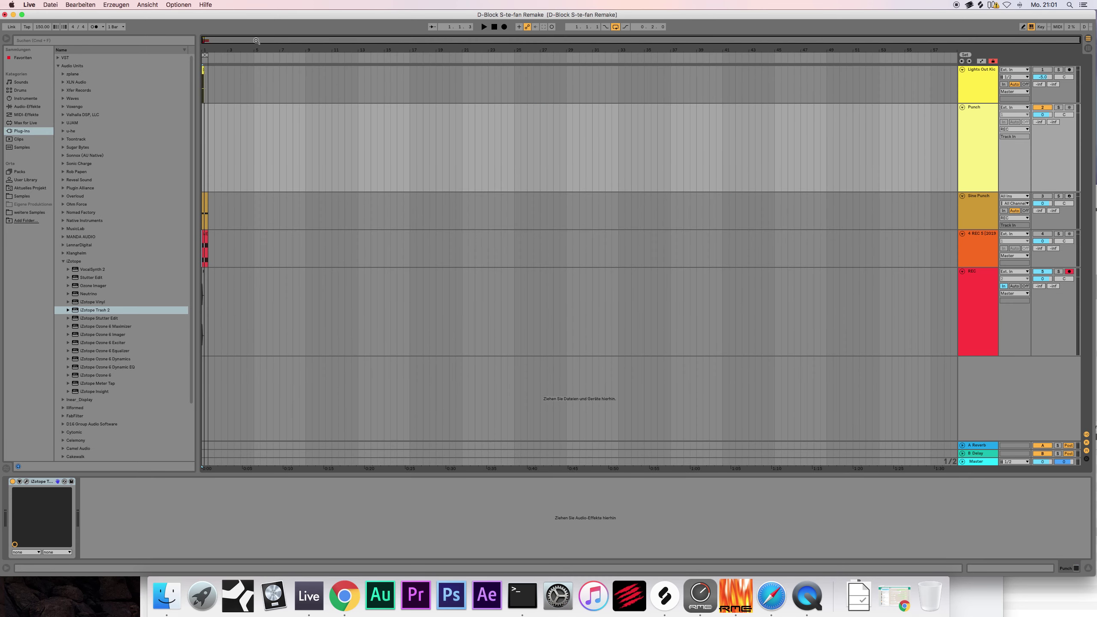
left_click_drag(201, 39, 203, 86)
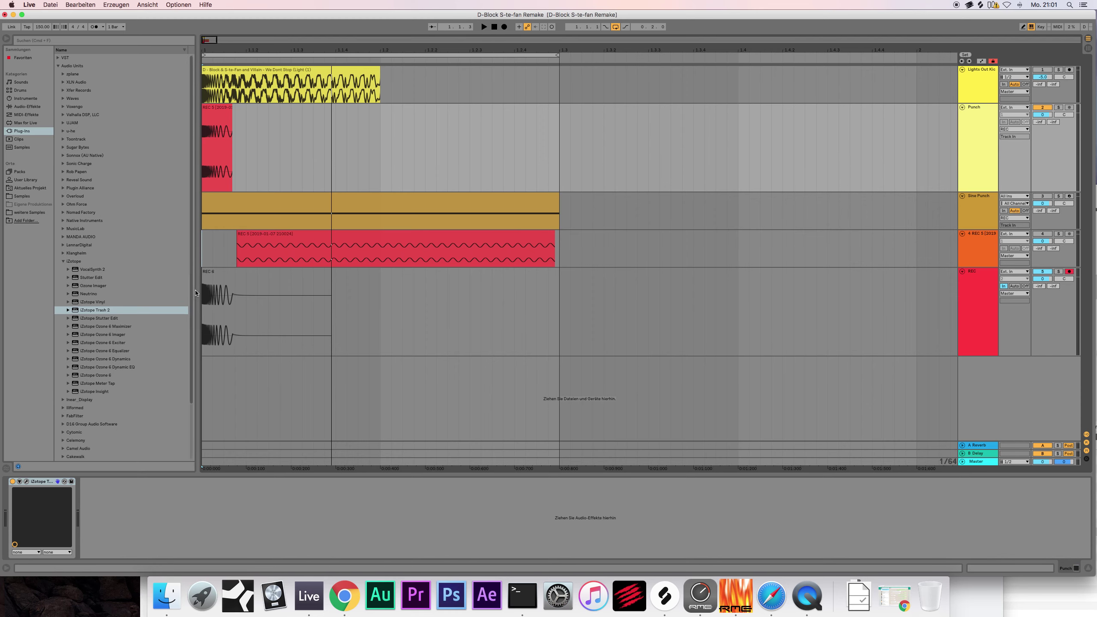
left_click(218, 273)
key("Delete")
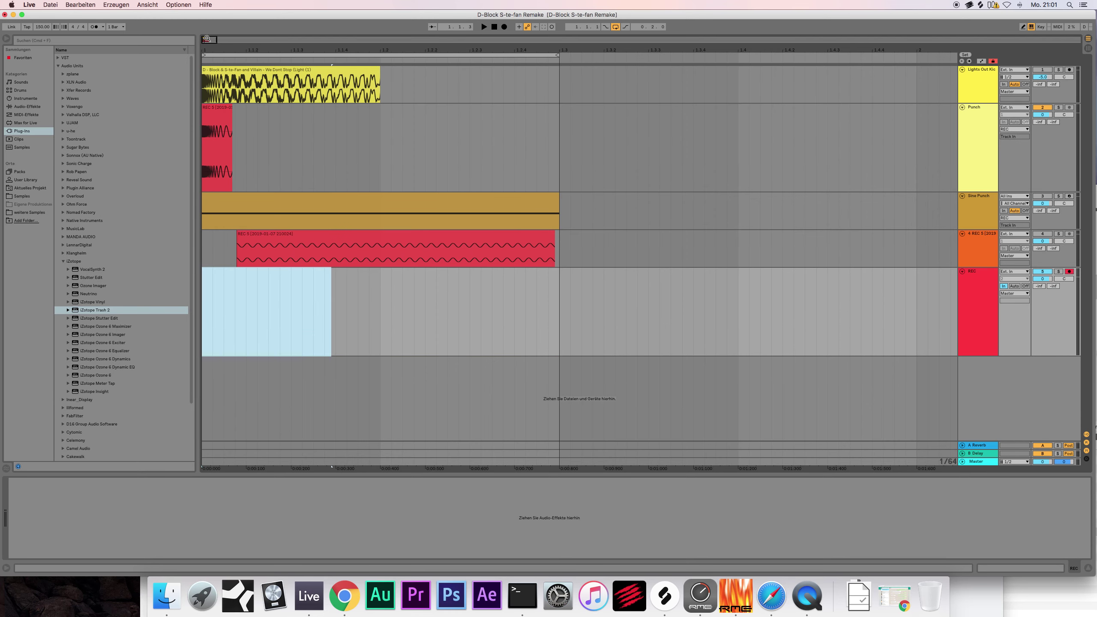
Step: Raise the upper point of the Punch track's Trash 2 waveshaper curve and record a new take on the REC track
scroll(218, 273, "up", 2)
left_click_drag(219, 40, 235, 40)
key("space")
left_click(977, 119)
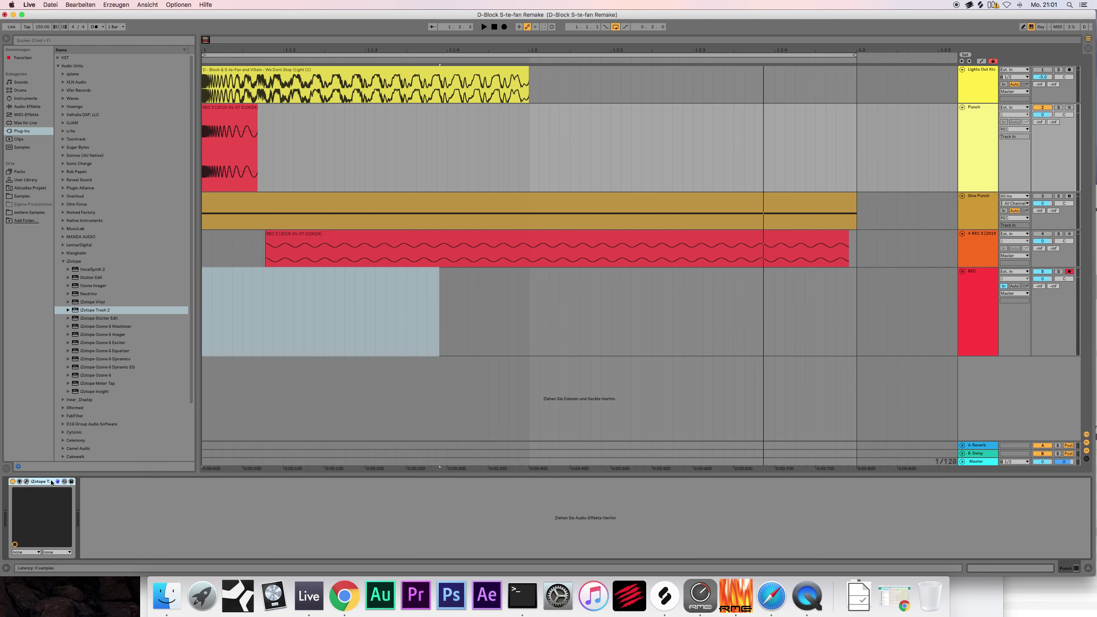
left_click(27, 481)
left_click(620, 297)
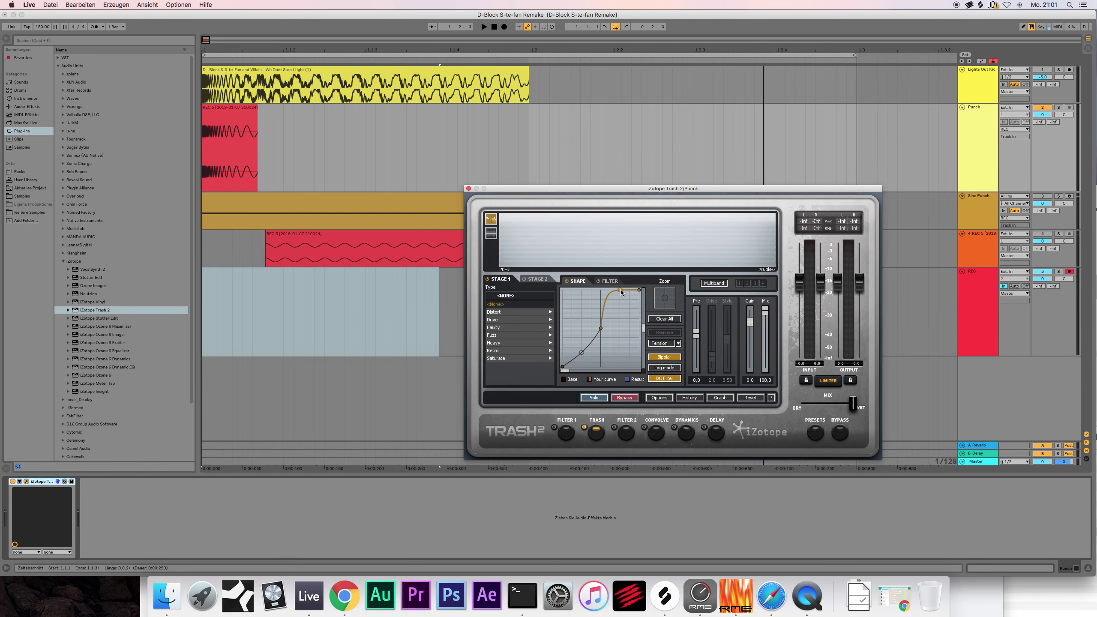
key("space")
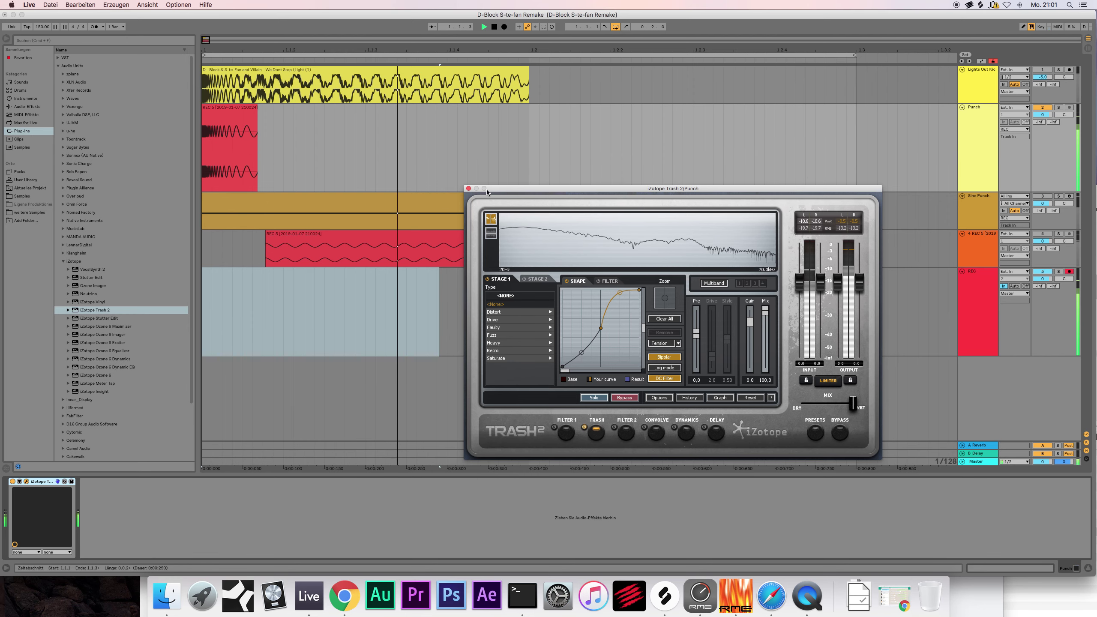
left_click(468, 188)
key("space")
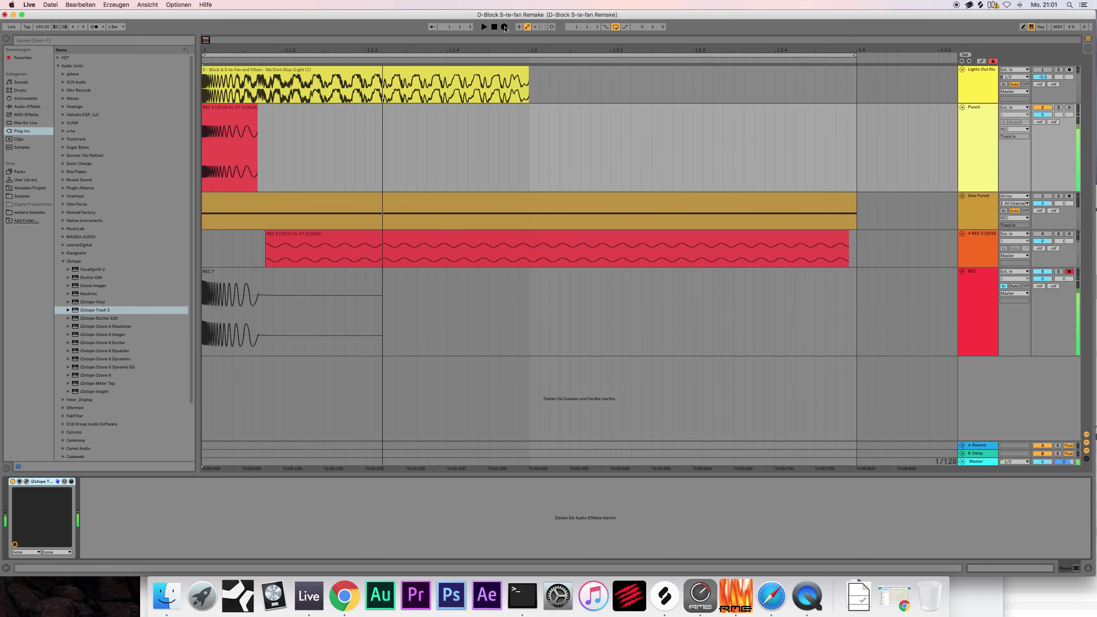
Step: Re-record the distorted punch over the existing take on the REC track, then delete the new recording
left_click(234, 268)
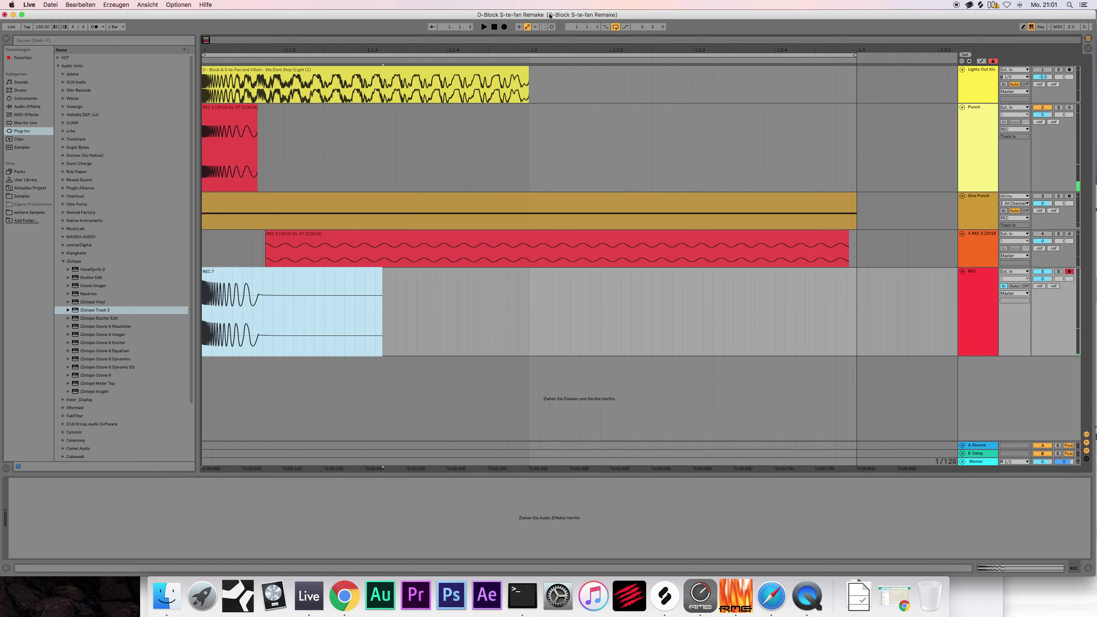
left_click(494, 28)
left_click(504, 27)
key("space")
left_click(242, 271)
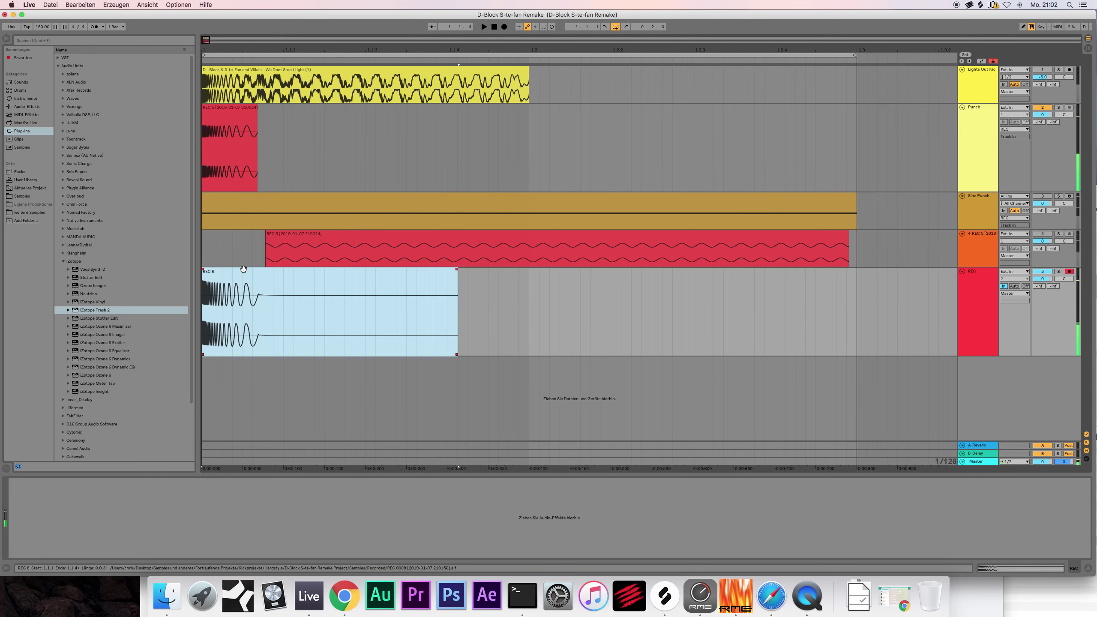
key("Delete")
Step: Turn off Bipolar in the Punch track's Trash 2 waveshaper and record the symmetrically distorted punch on the REC track
left_click(980, 108)
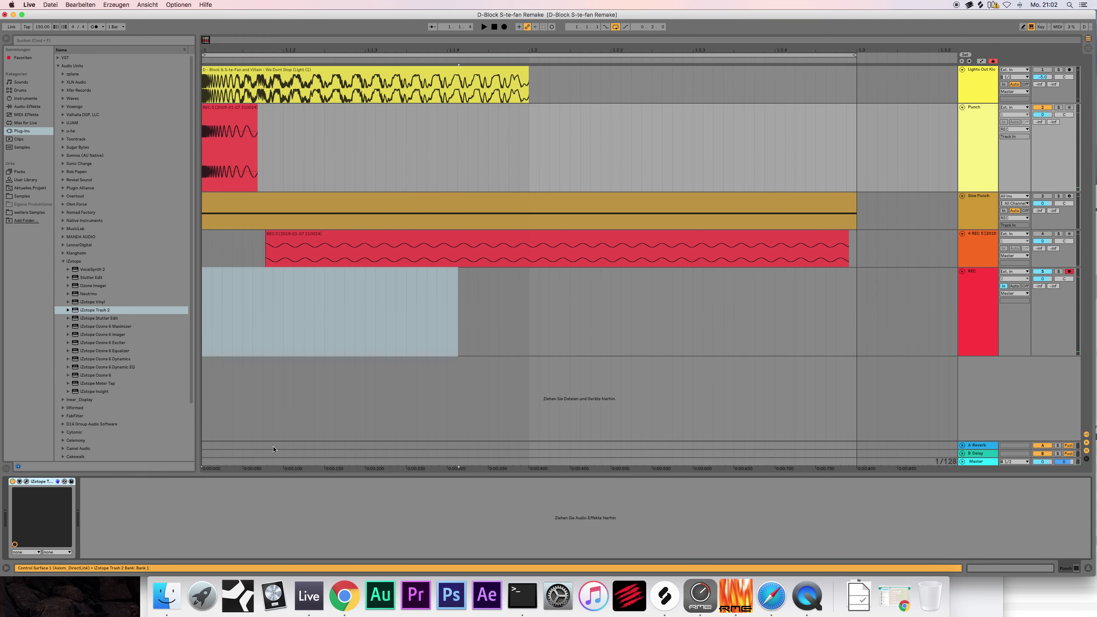
left_click(26, 481)
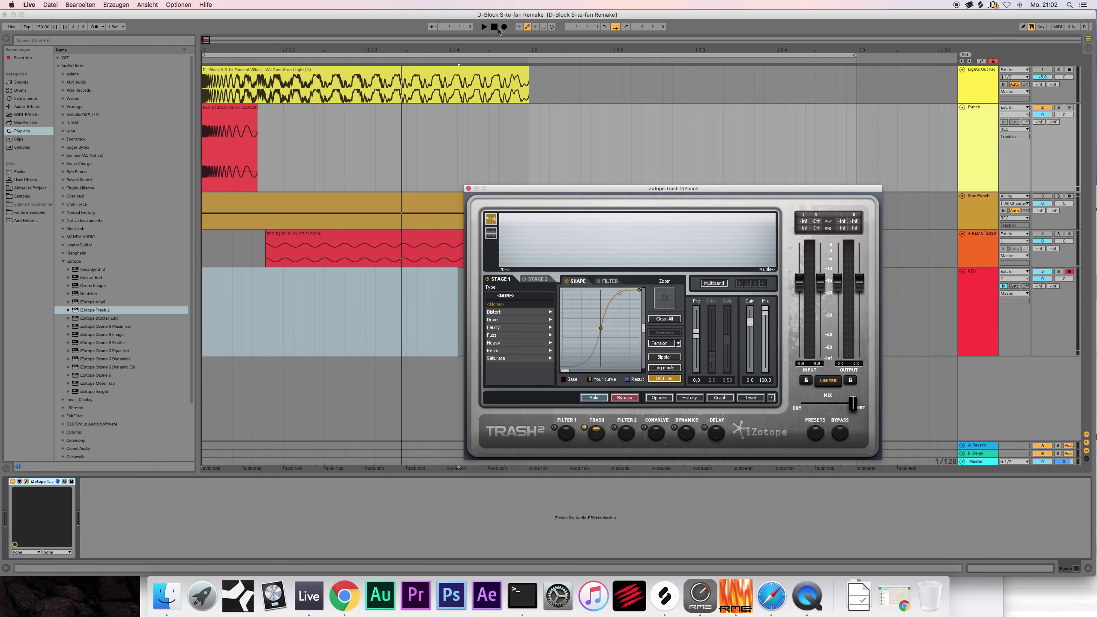
left_click(495, 28)
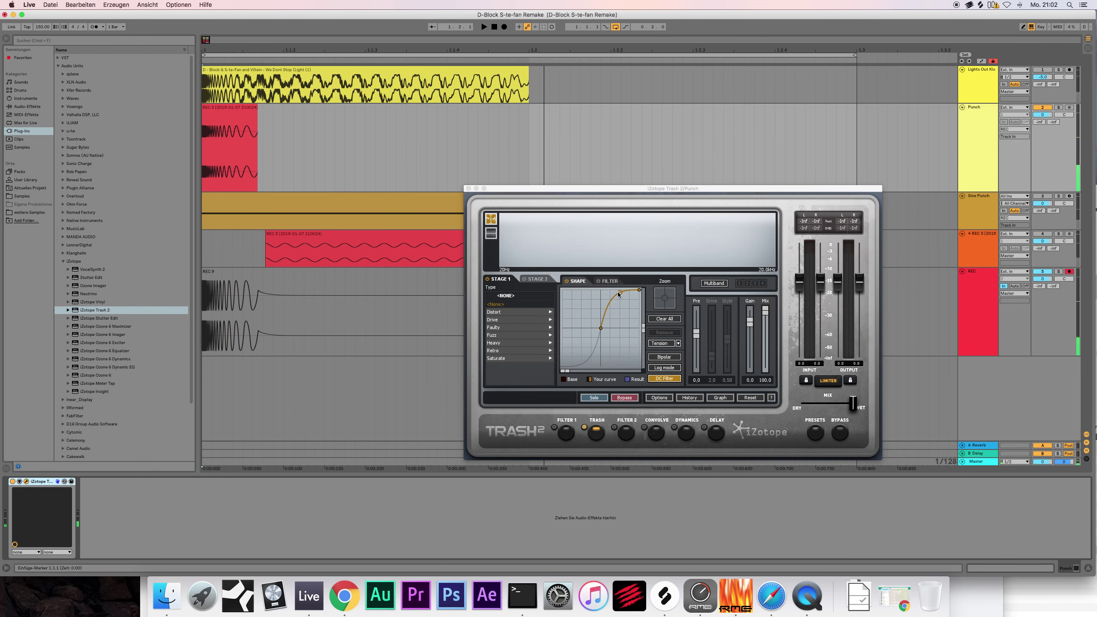
Step: Steepen the waveshaper curve by raising its upper point to the top edge, and record the punch over the previous take
key("space")
left_click(495, 28)
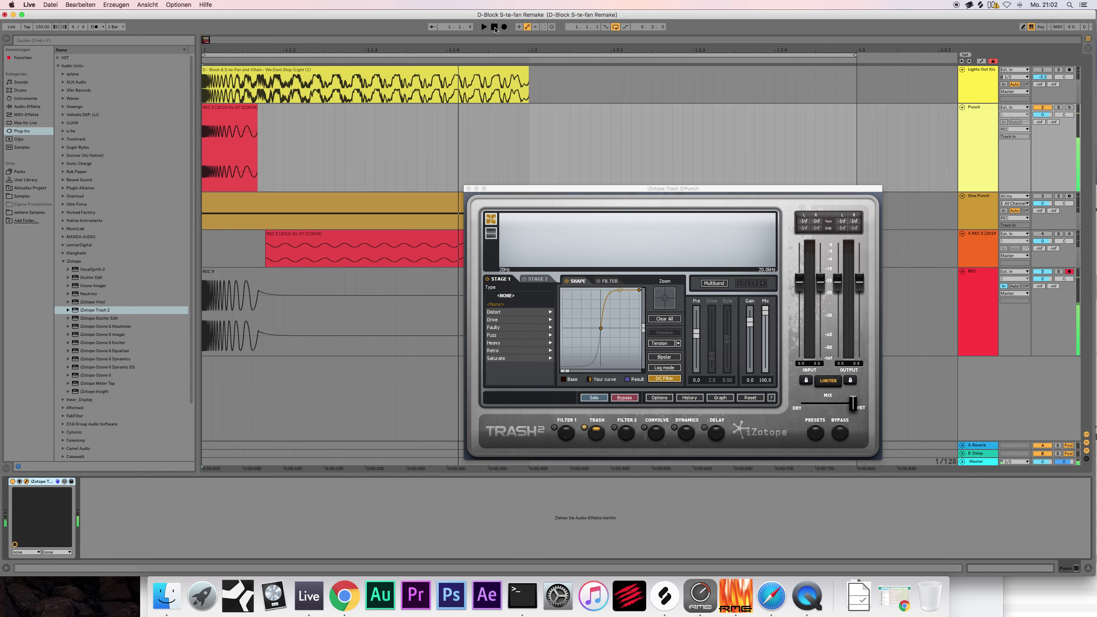
left_click(504, 27)
left_click(495, 27)
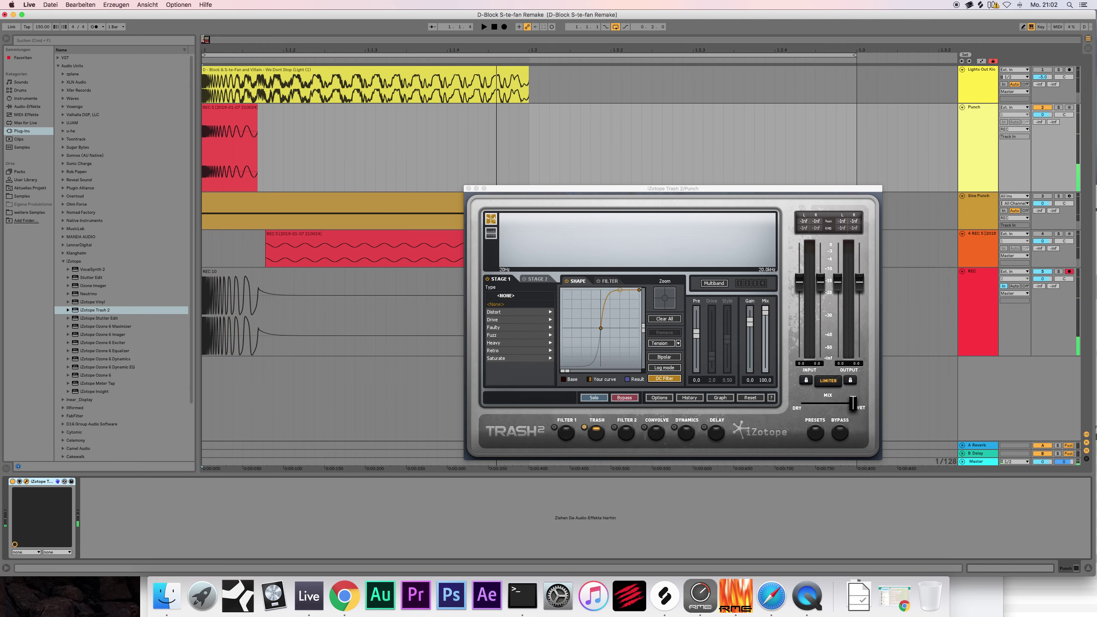
Step: Close the Trash 2 window, examine the spike where the recorded punch ends and delete this take
left_click_drag(206, 39, 463, 167)
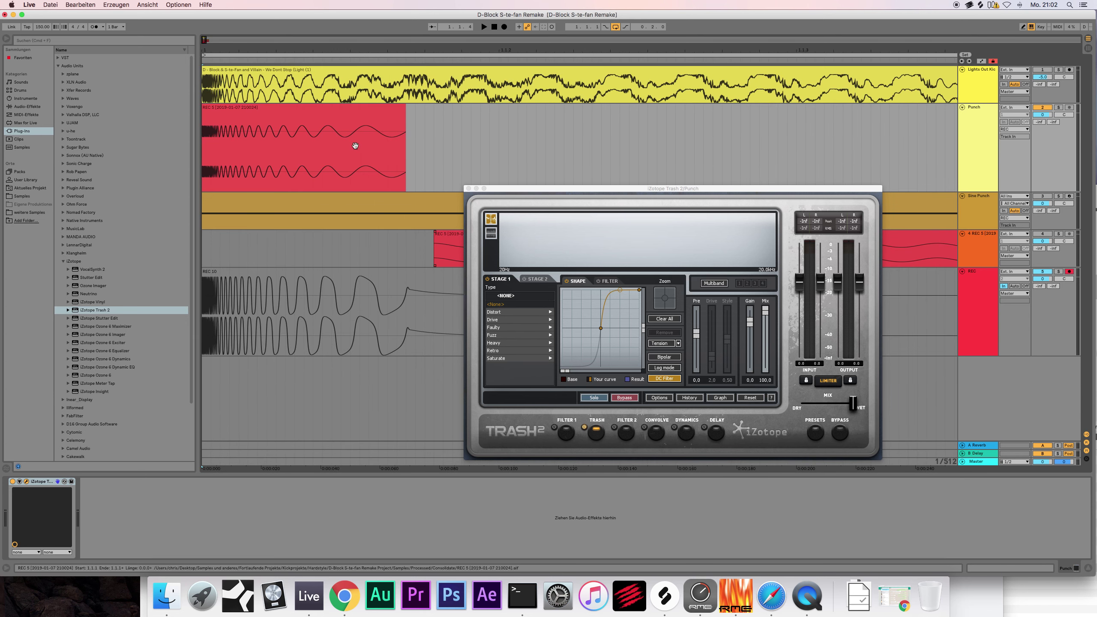
left_click(468, 189)
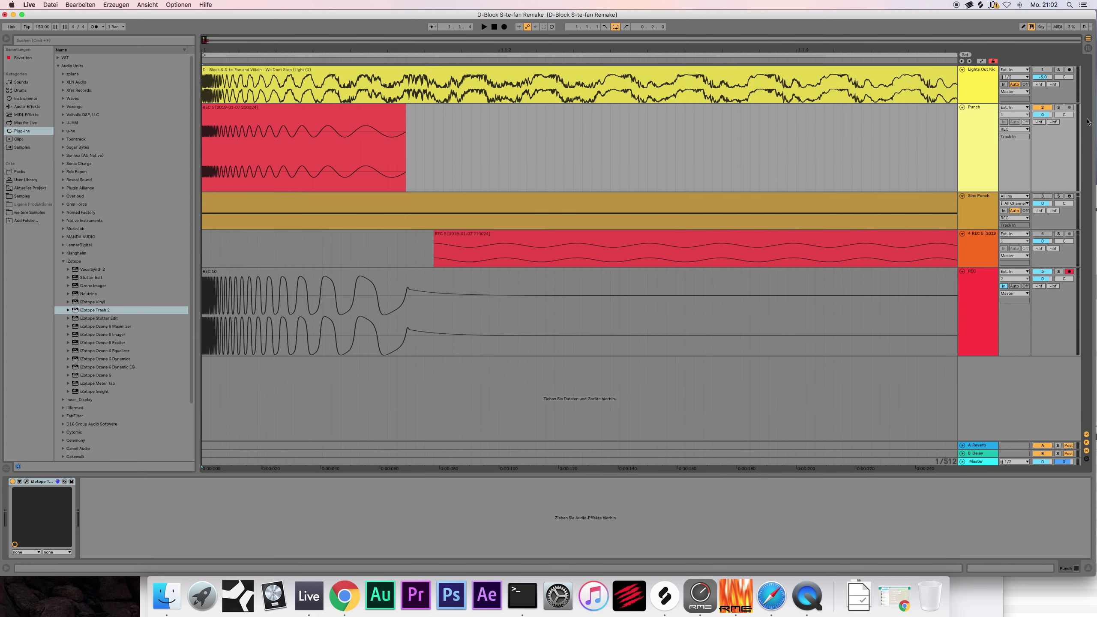
left_click(322, 275)
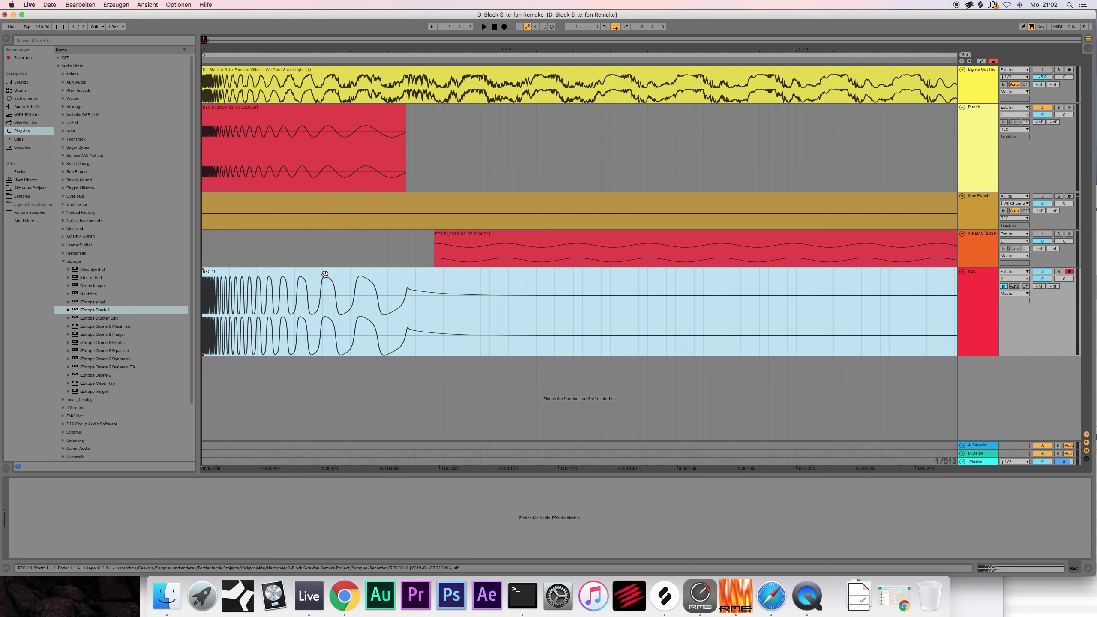
left_click(406, 313)
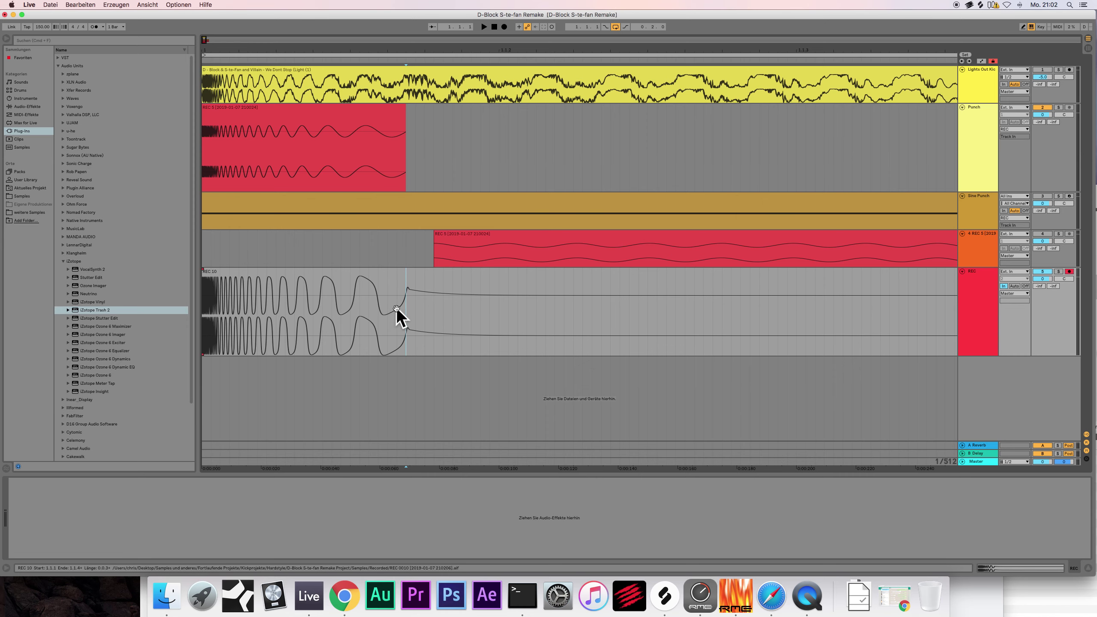
left_click(418, 286)
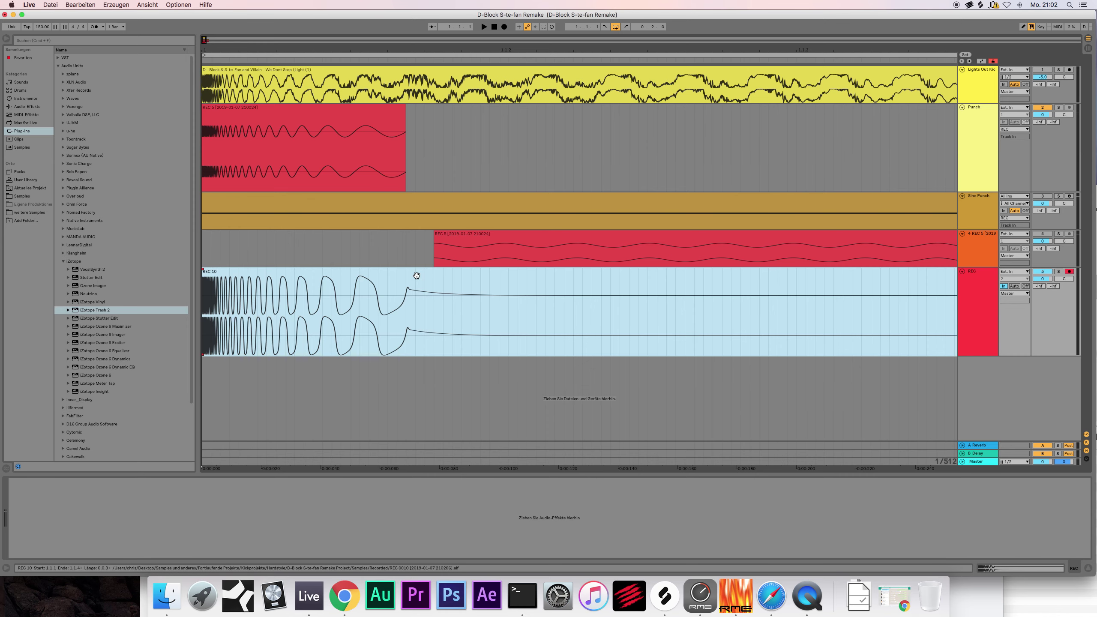
key("Delete")
Step: Add a very short fade-out at the end of the Punch clip and record the distorted result on the REC track
left_click(399, 140)
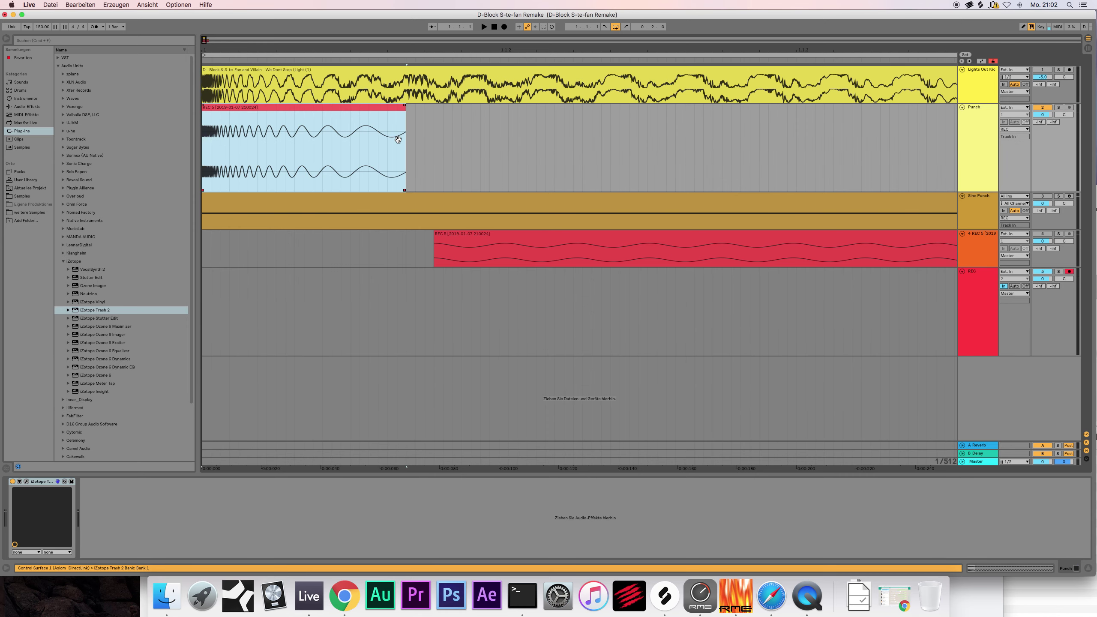
left_click(978, 108)
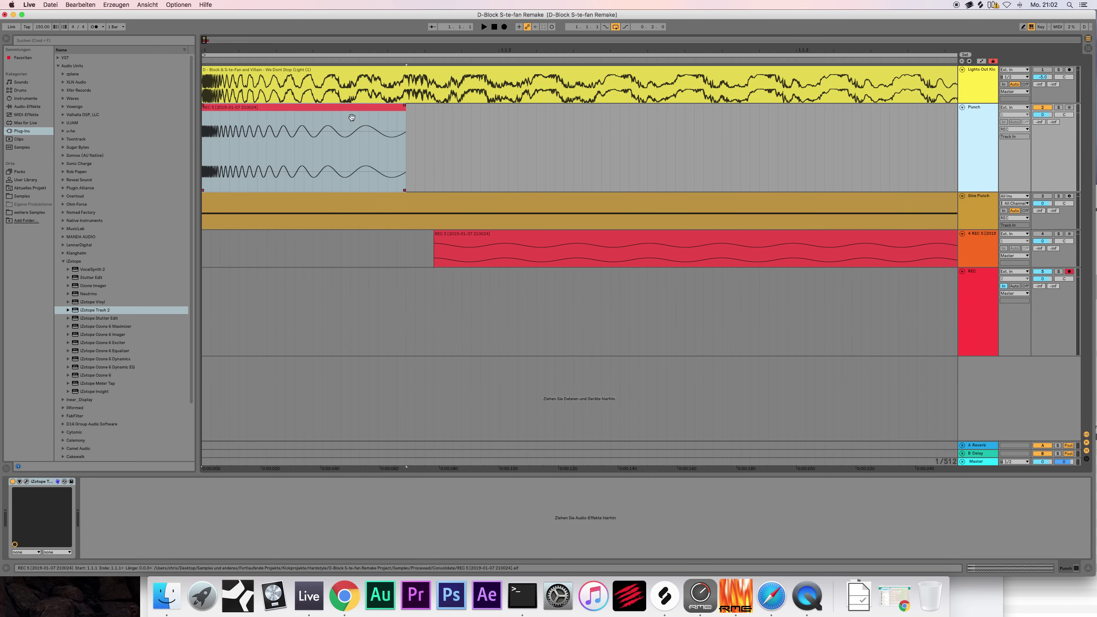
left_click(402, 108)
left_click(401, 108)
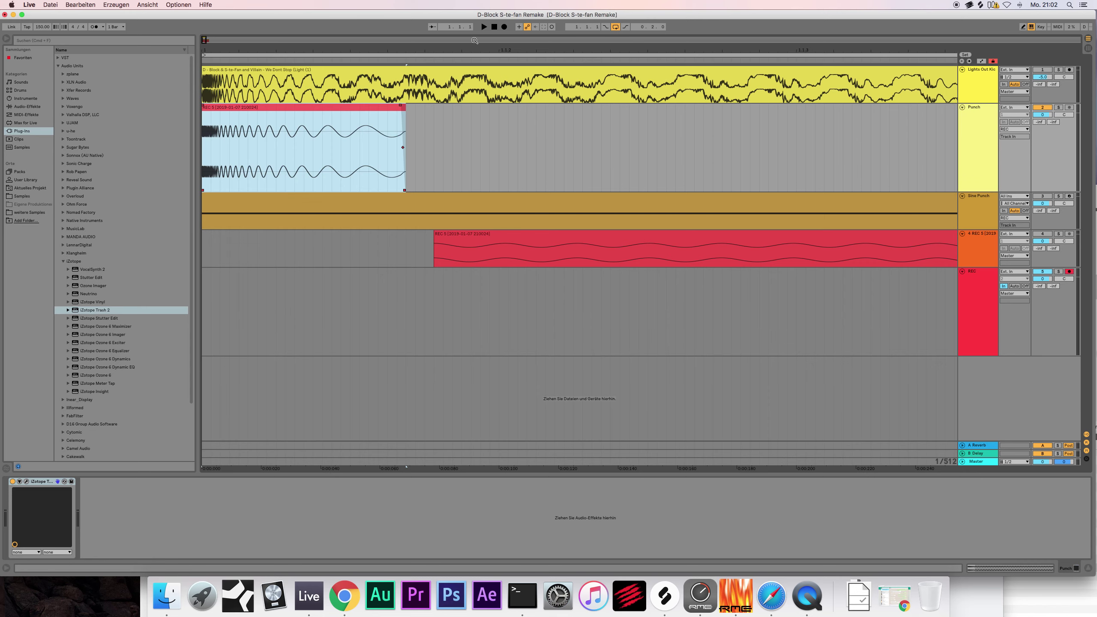
left_click(494, 28)
left_click(504, 27)
left_click(494, 27)
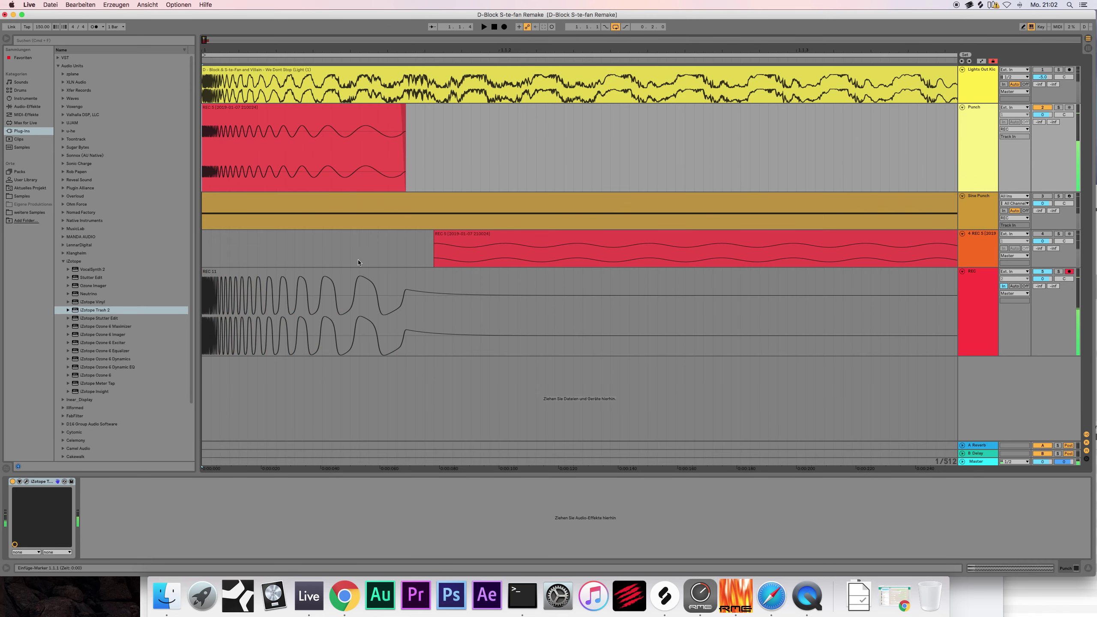
Step: Delete the latest take from the REC track and select the Punch track to show its devices
left_click(363, 270)
key("Delete")
left_click(992, 111)
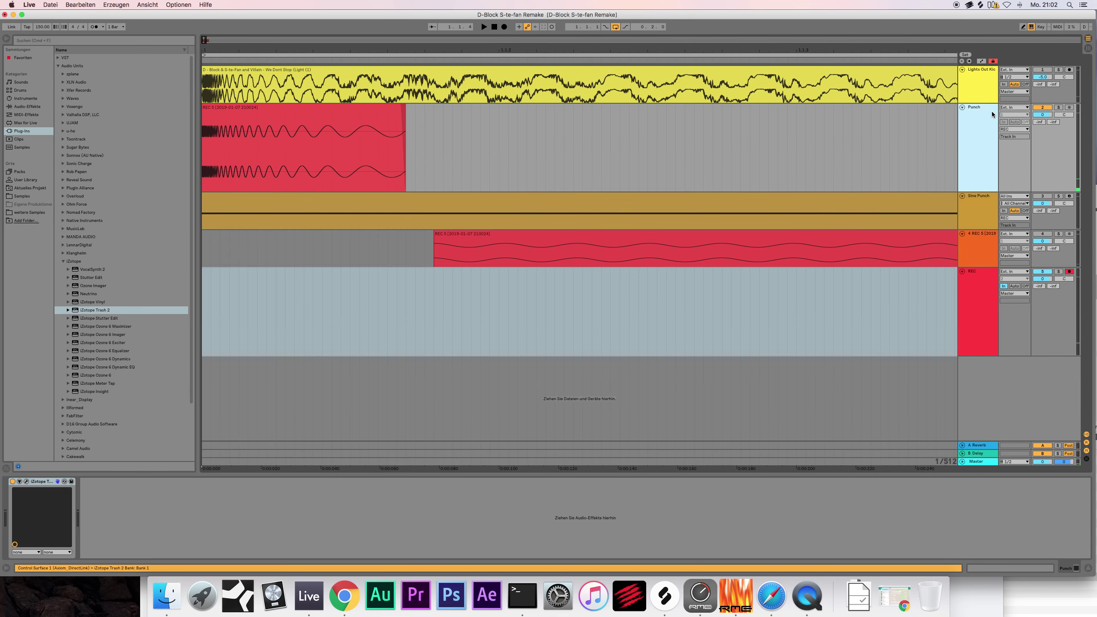
Step: Put the Punch track into a new track group named Attack
left_click(63, 261)
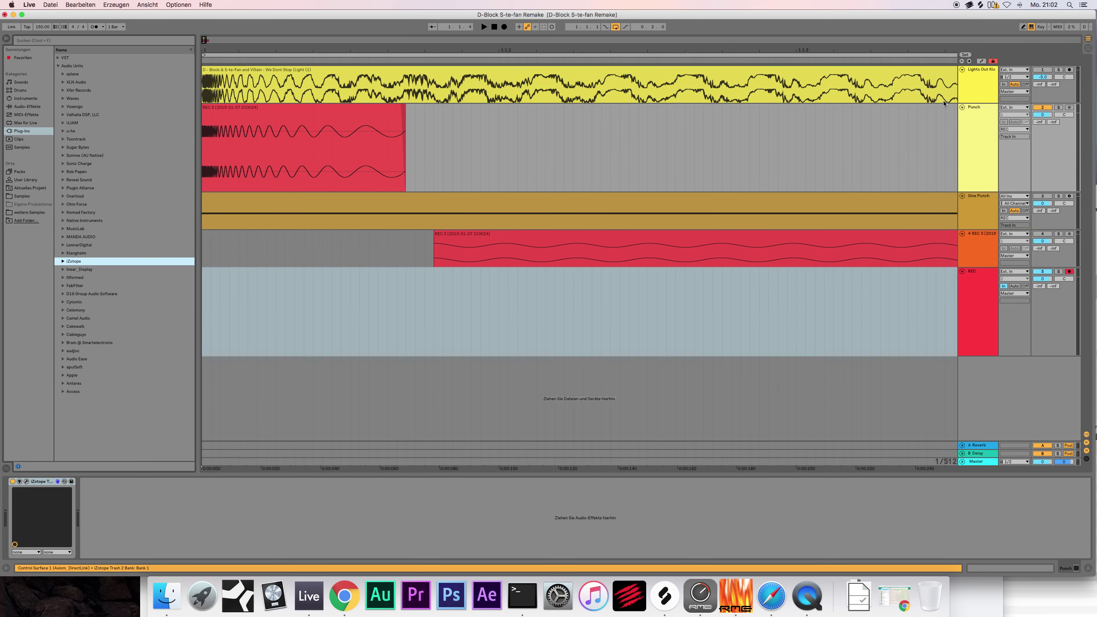
left_click(974, 107)
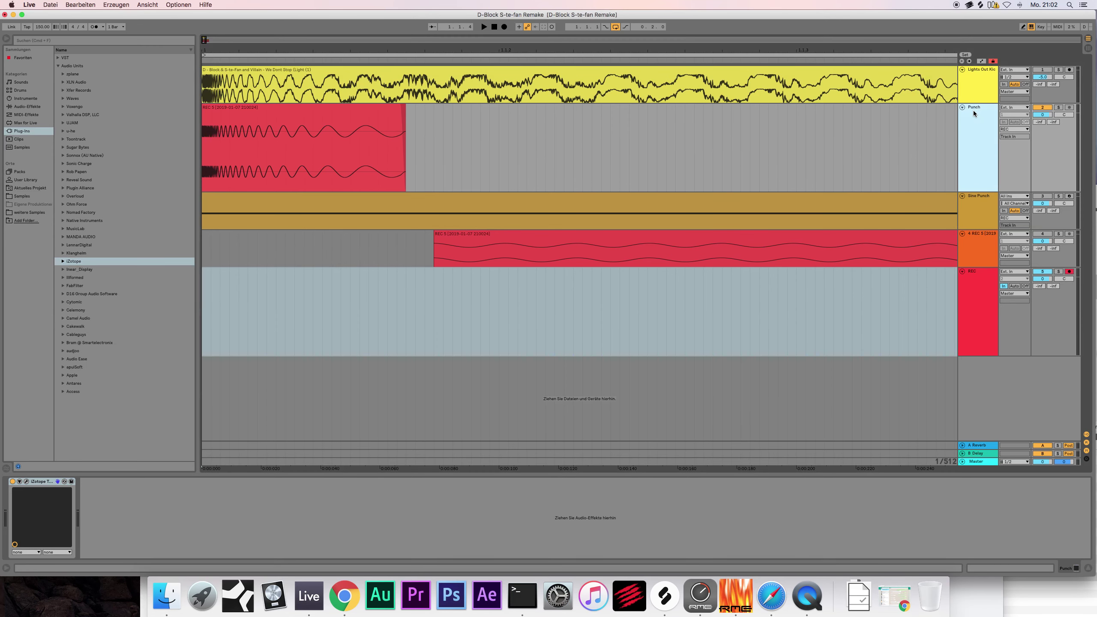
key("super+g")
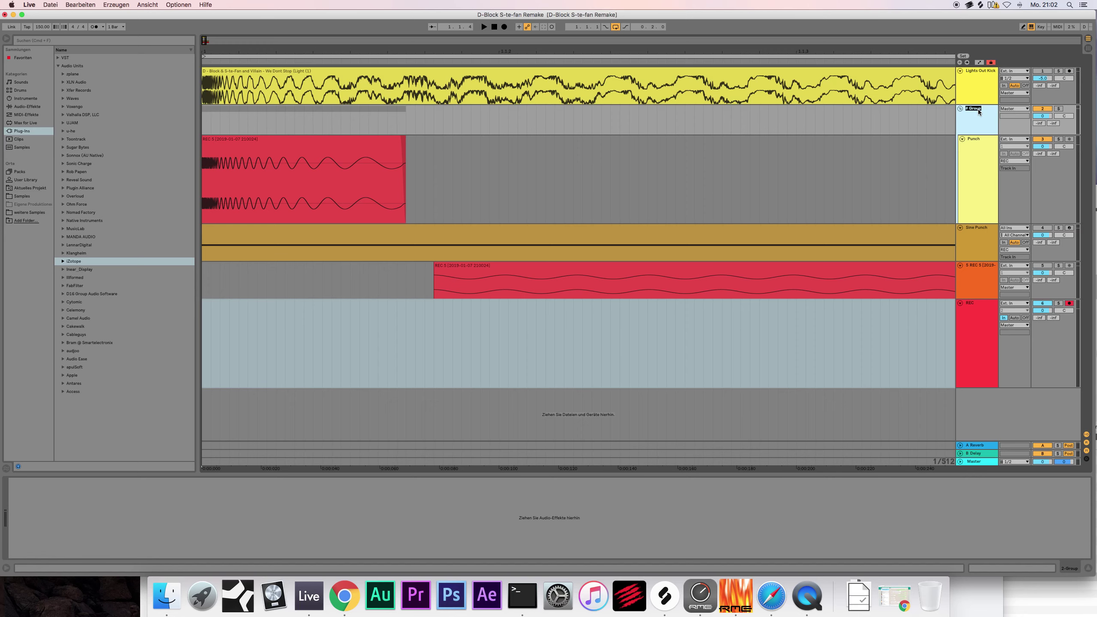
Step: Insert a new audio track below Punch inside the Attack group and name it Snare
left_click(985, 145)
key("super+t")
key("super+r")
type("Sna")
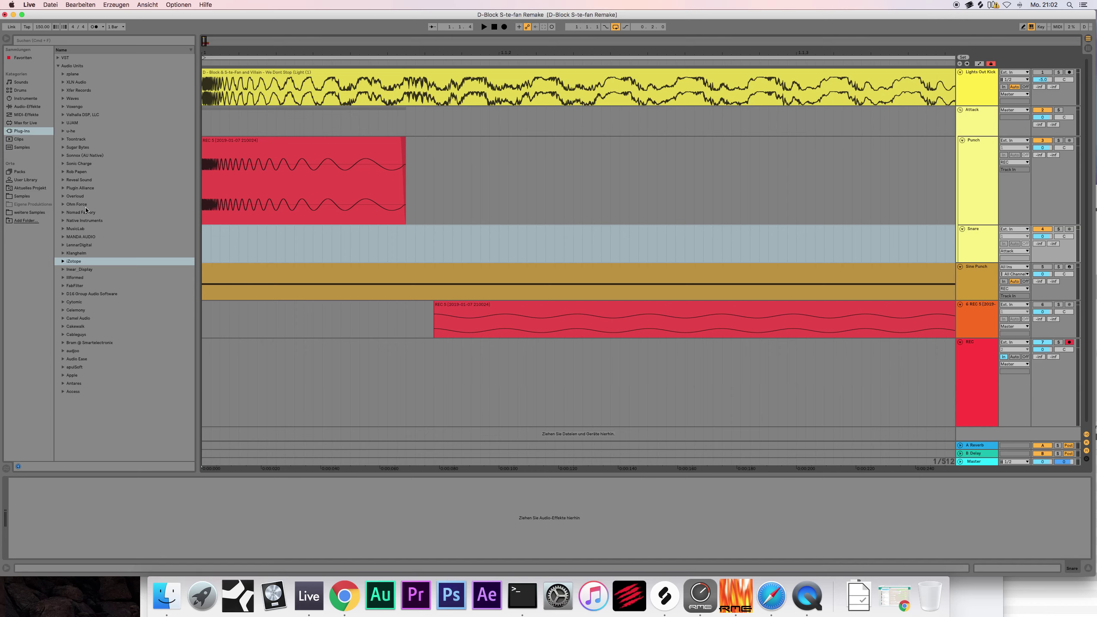
Step: Find Snare.aif in the Kick Essentials folder of the own kick samples and place it at the start of the Snare track
left_click(17, 197)
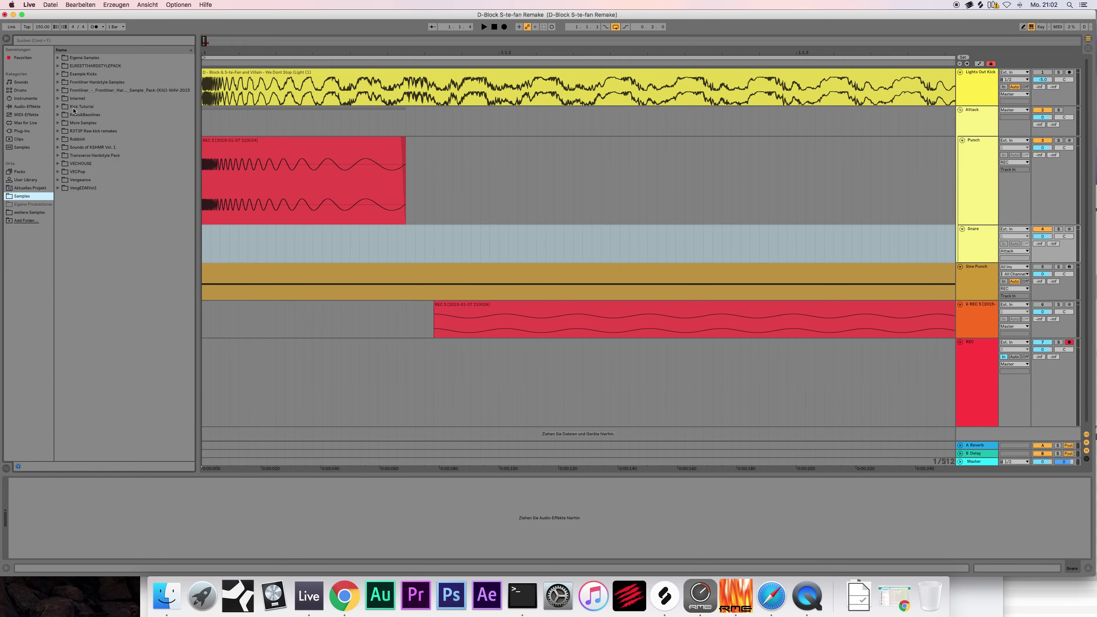
left_click(58, 74)
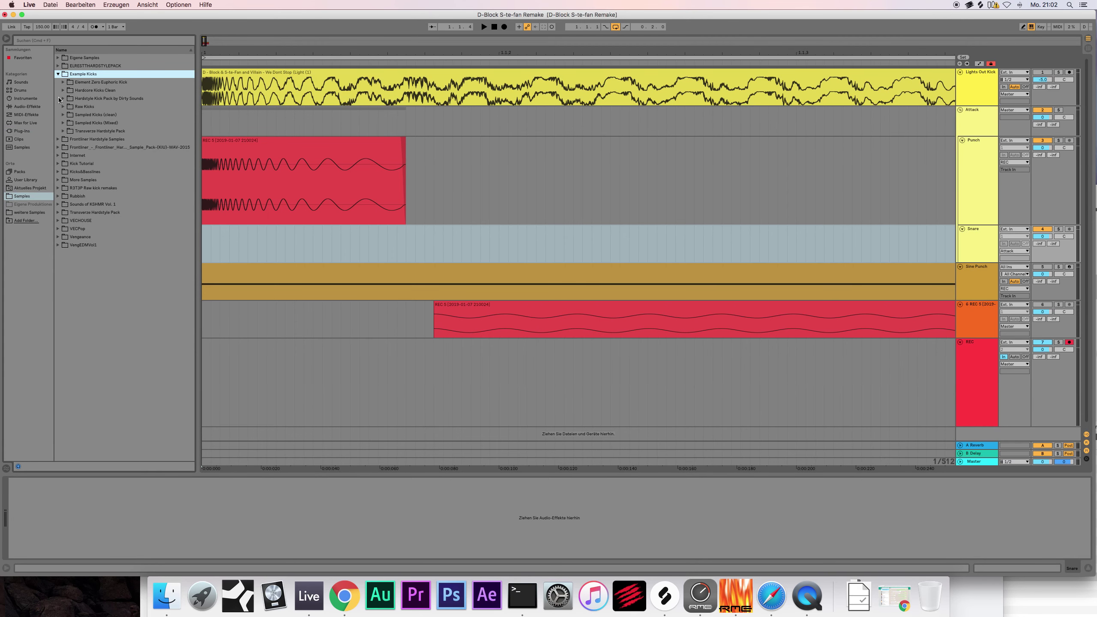
left_click(59, 58)
left_click(63, 91)
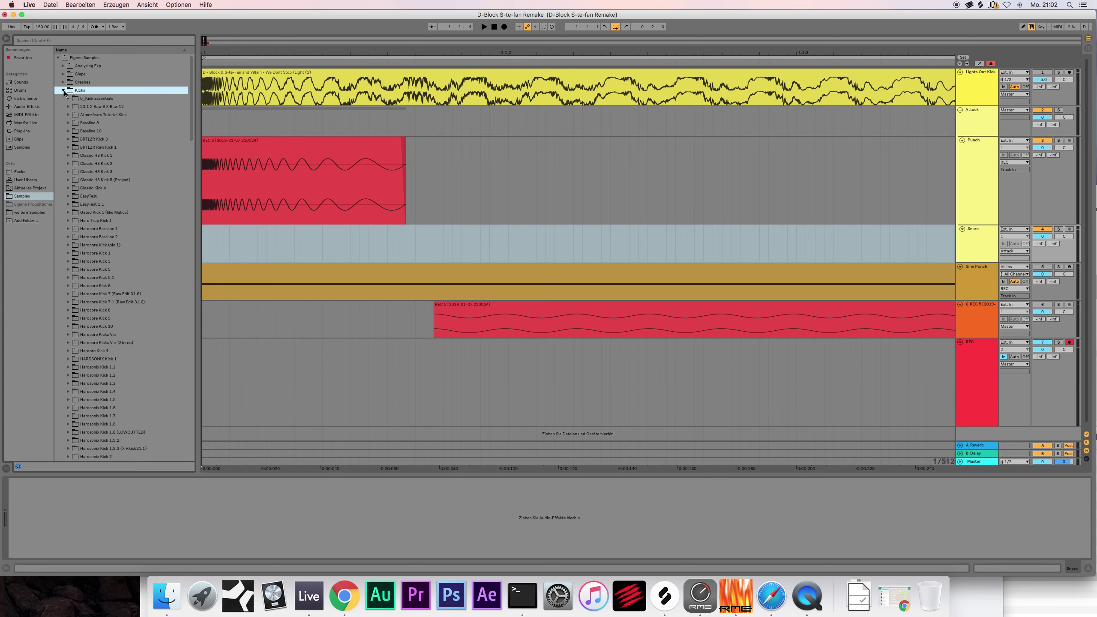
left_click(68, 99)
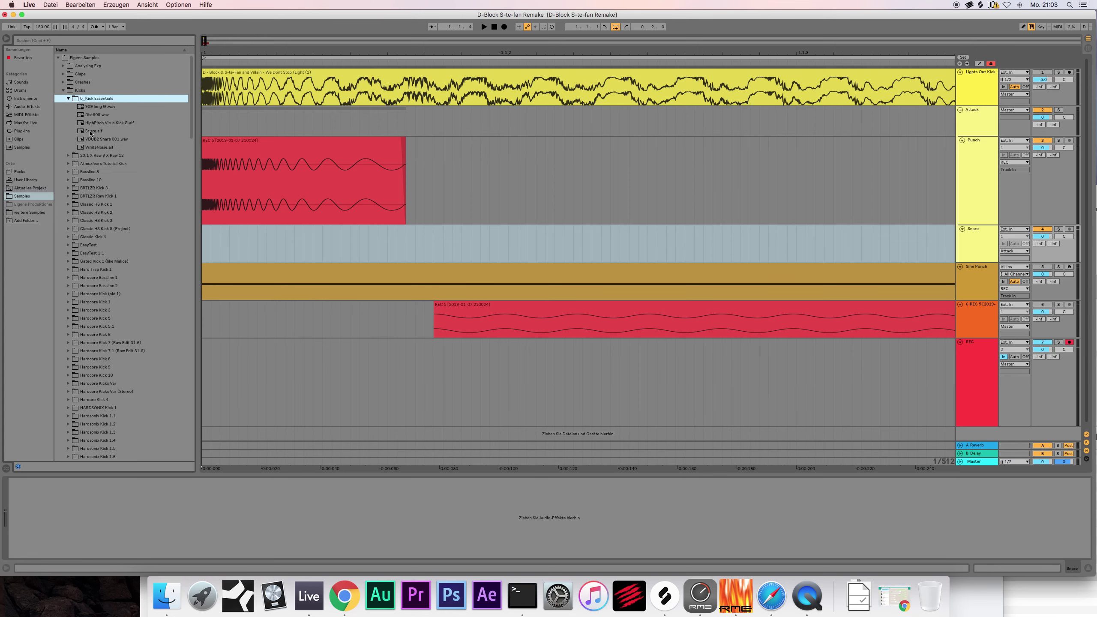
left_click_drag(95, 131, 206, 242)
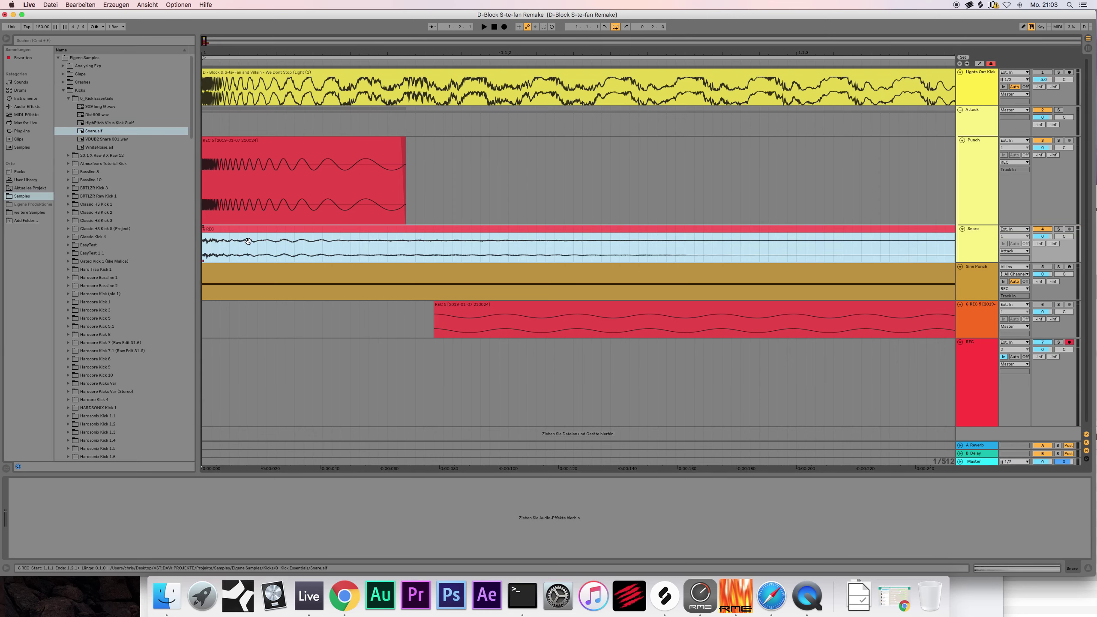
Step: Solo the Snare track to hear the sample and shorten its clip to the end of the punch
left_click_drag(204, 38, 204, 28)
left_click(1061, 230)
key("space")
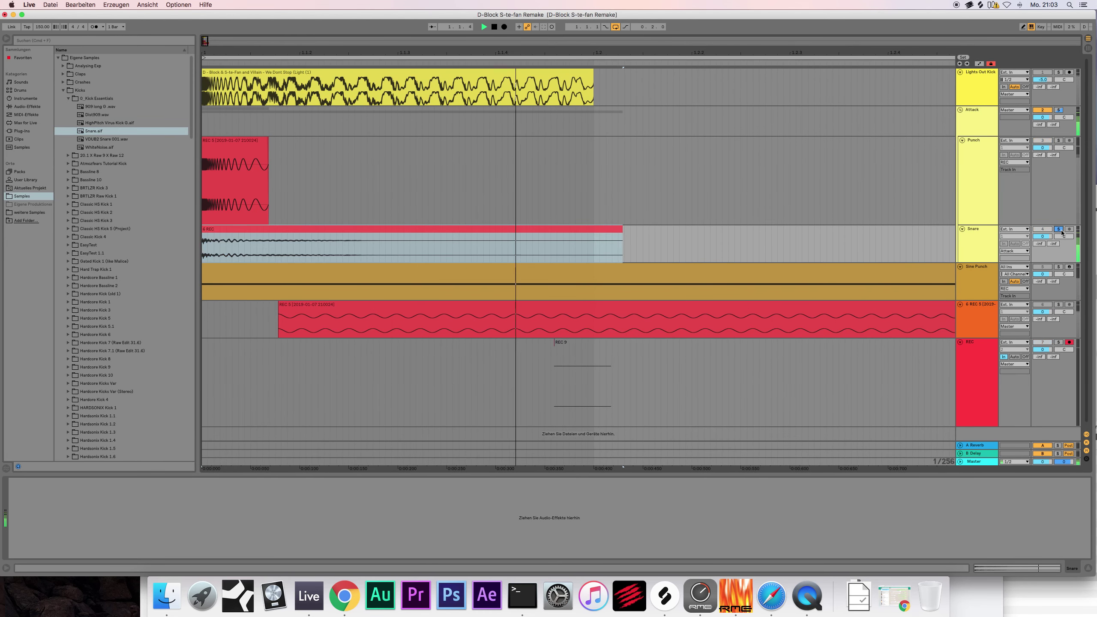
left_click_drag(622, 245, 268, 229)
left_click(324, 244)
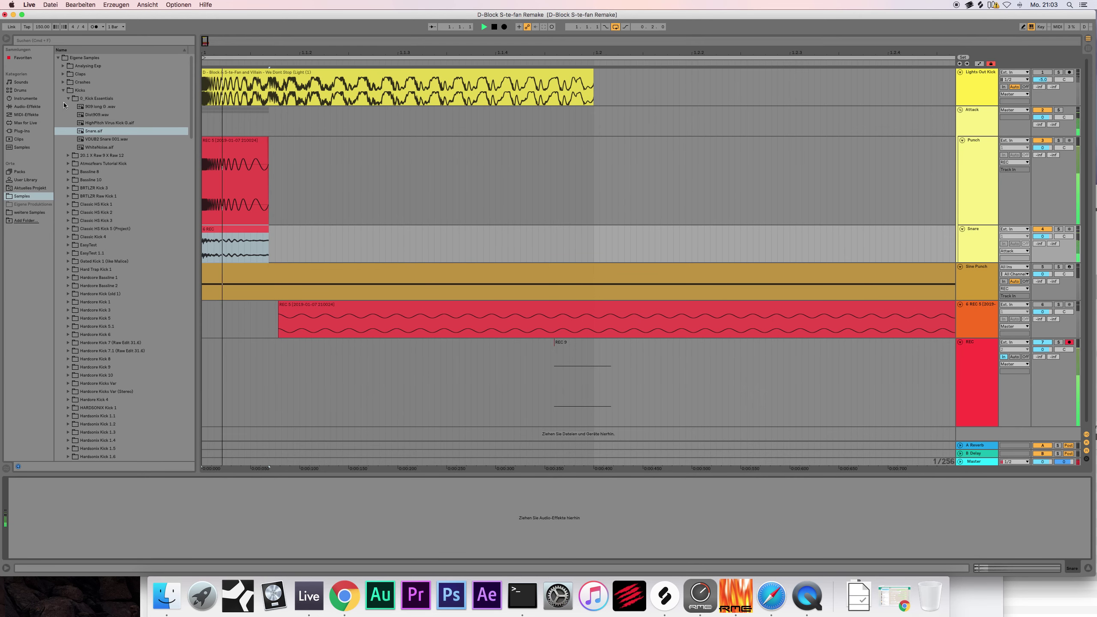
Step: Load the FabFilter Pro-Q 2 equalizer onto the Snare track
left_click(41, 99)
left_click(31, 114)
left_click(24, 106)
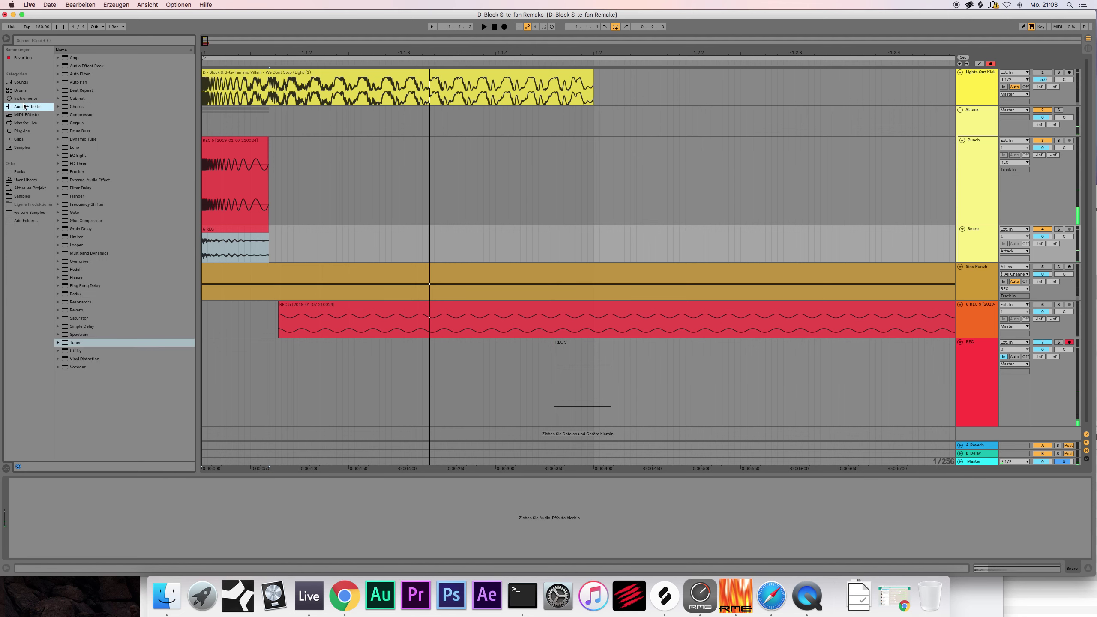
left_click(39, 131)
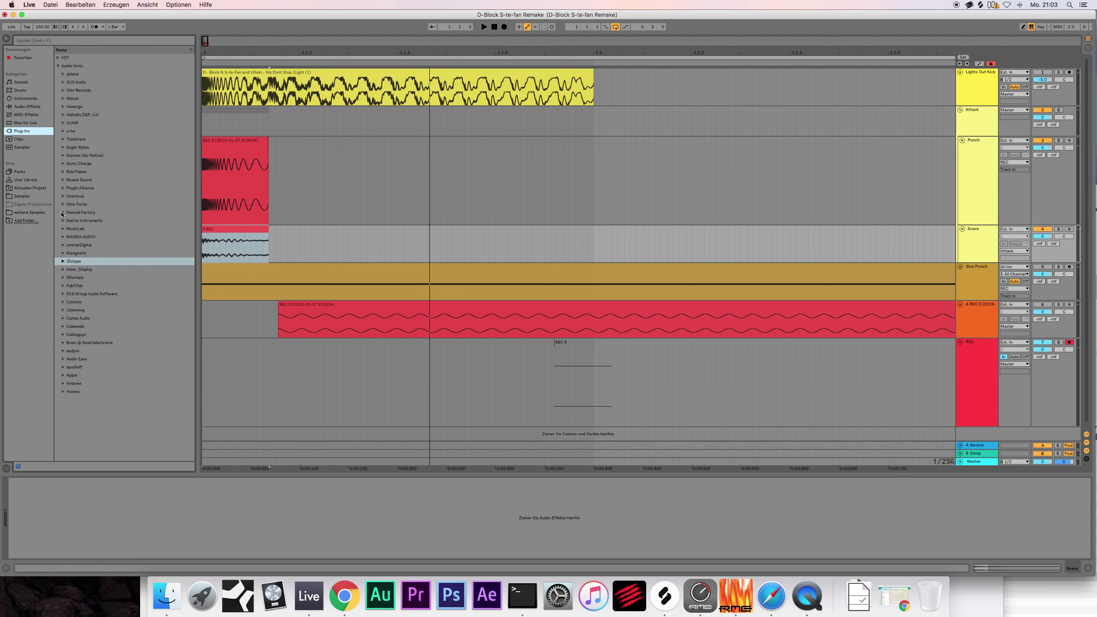
left_click(62, 286)
left_click_drag(96, 344, 246, 249)
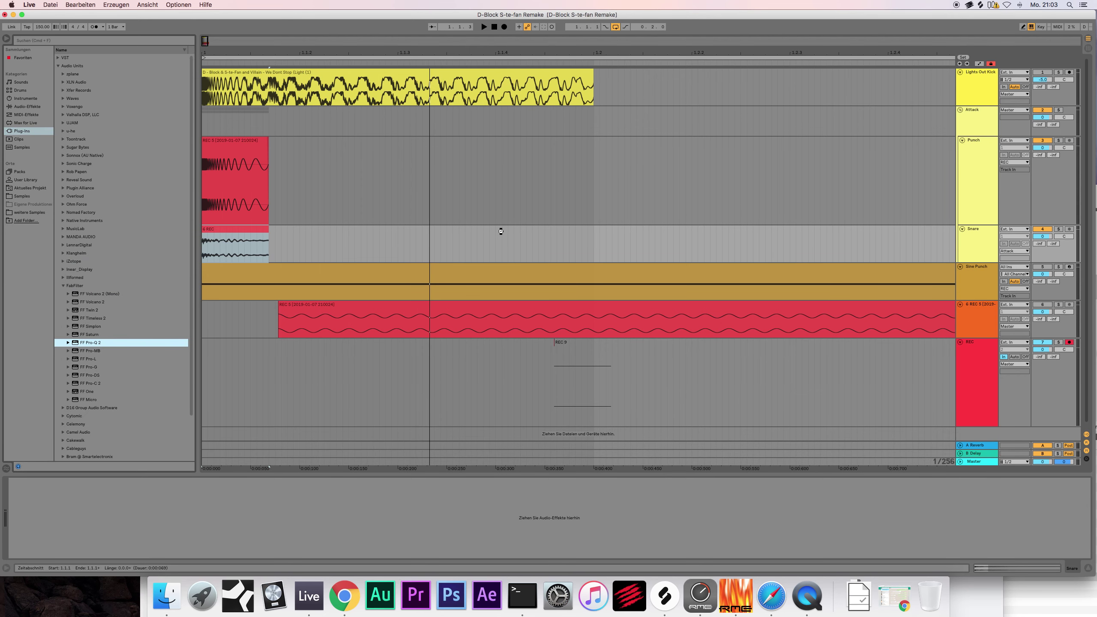
left_click_drag(643, 250, 643, 250)
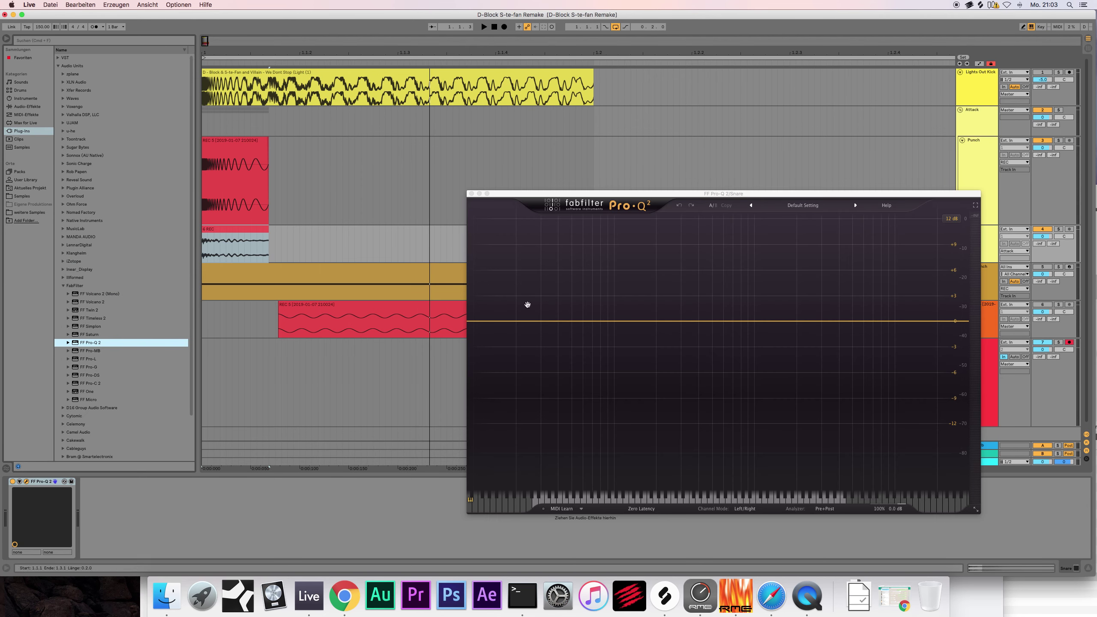
Step: Add a 96 dB/oct low-cut band to the snare equalizer, sweep it up to the high frequencies during playback and close the plug-in window
left_click(484, 323)
right_click(484, 323)
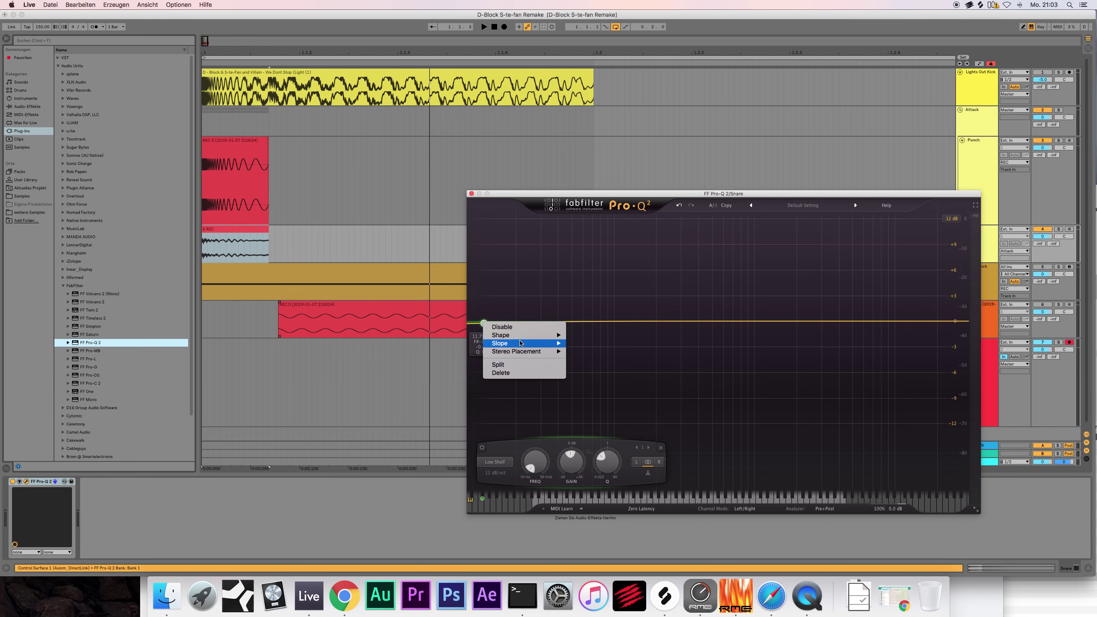
mouse_move(519, 343)
left_click(576, 407)
right_click(484, 323)
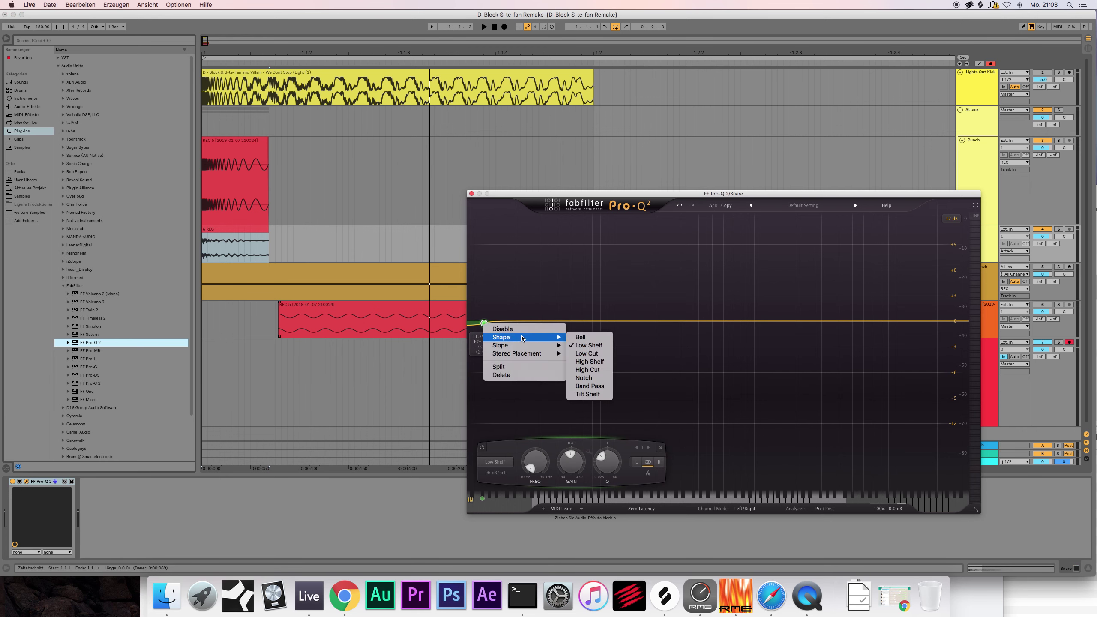
left_click(586, 353)
key("space")
left_click_drag(489, 394, 740, 336)
left_click(472, 194)
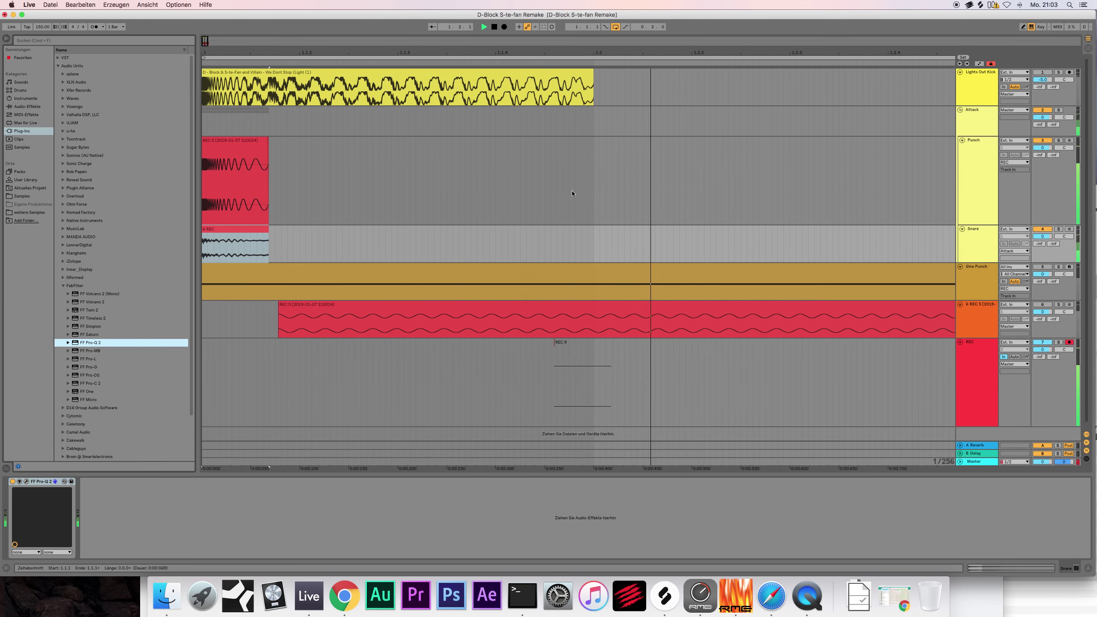
Step: Check the filtered snare in solo, lower the Punch track's volume and play both layers together
left_click(1058, 229)
left_click(1058, 229)
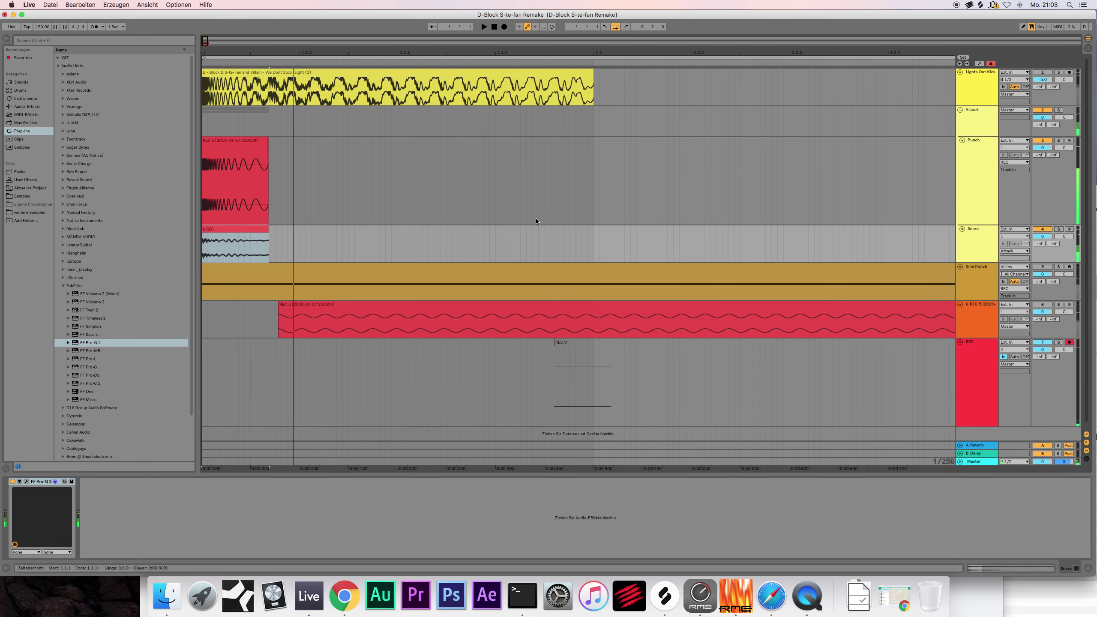
left_click(968, 149)
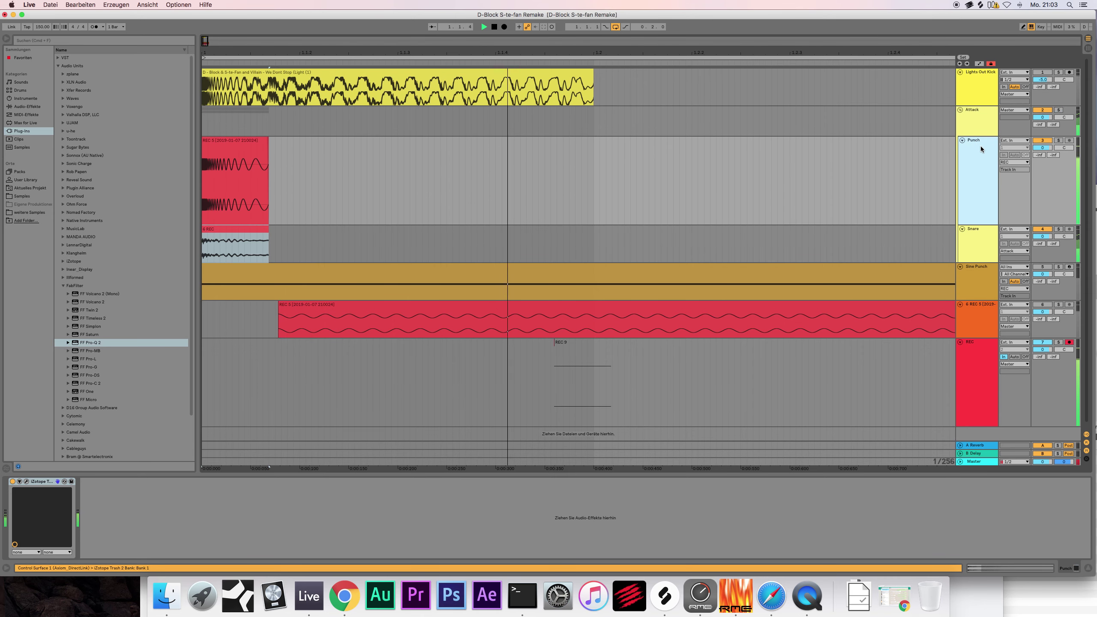
mouse_move(1042, 148)
left_mouse_down()
mouse_move(1042, 170)
mouse_move(1042, 145)
left_mouse_up()
mouse_move(205, 40)
left_mouse_down()
mouse_move(196, 28)
mouse_move(202, 53)
left_mouse_up()
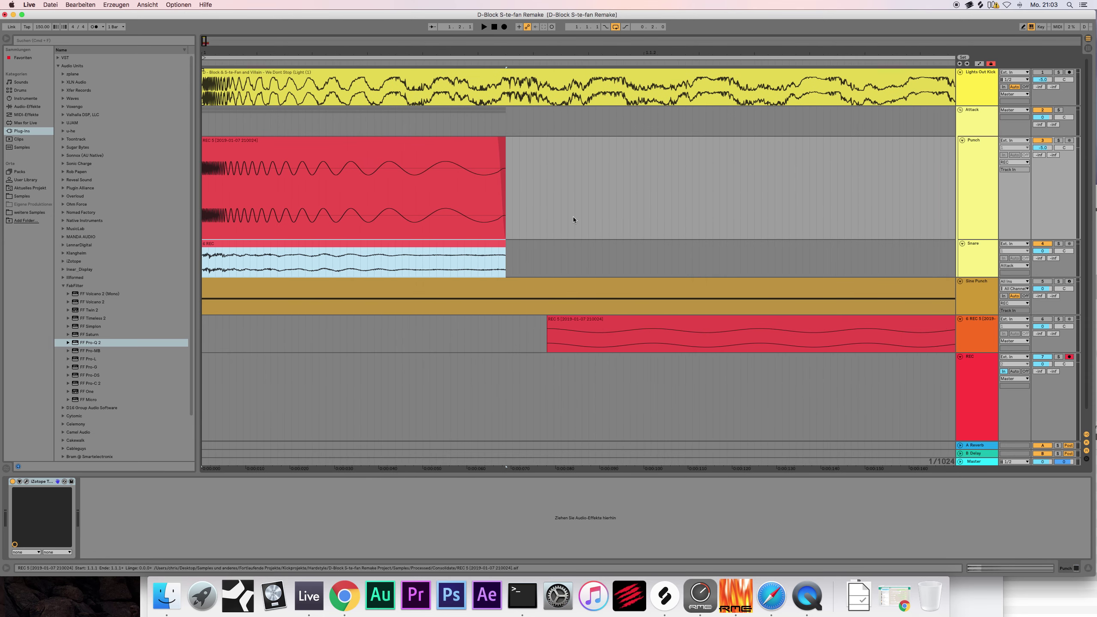
left_click(981, 244)
left_click(495, 28)
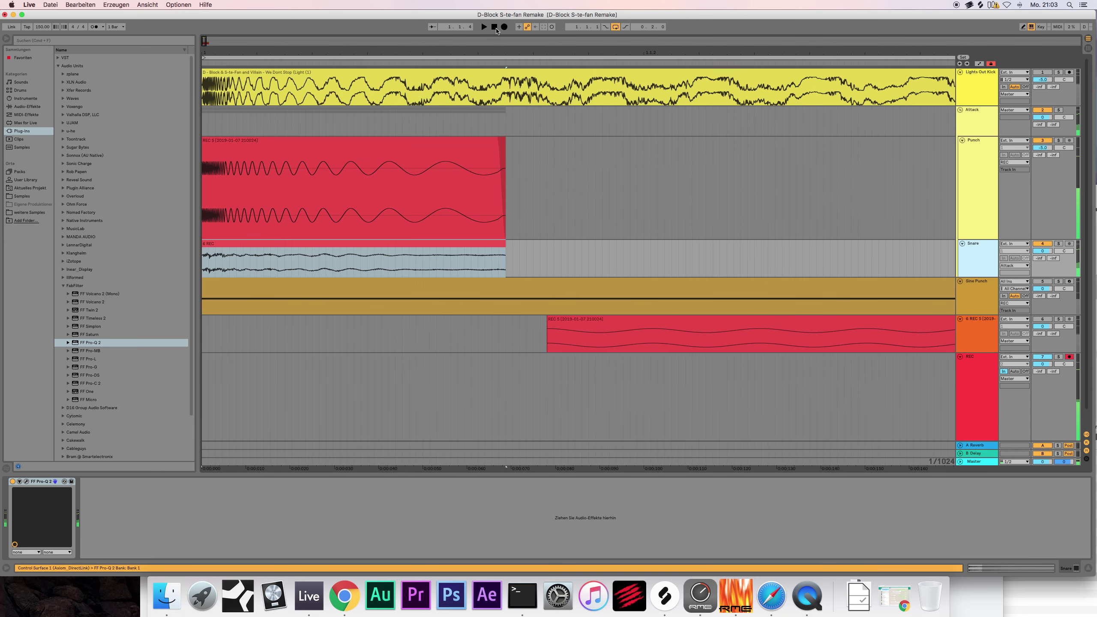
key("space")
key("space")
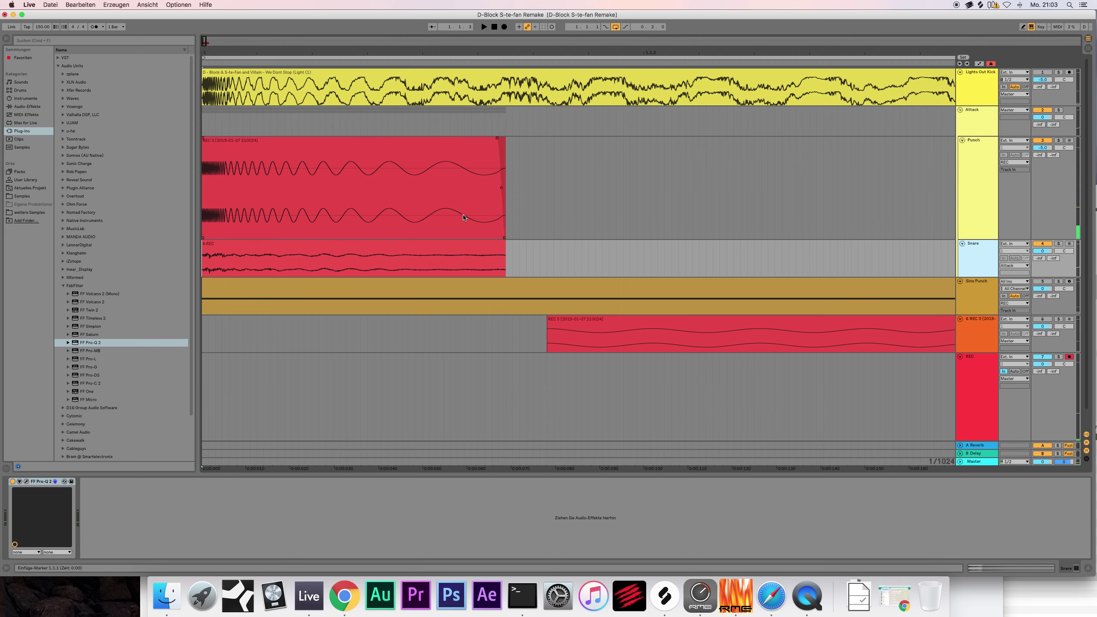
Step: Find Dist909.wav in the Kick Essentials sample folder and preview it
left_click(977, 146)
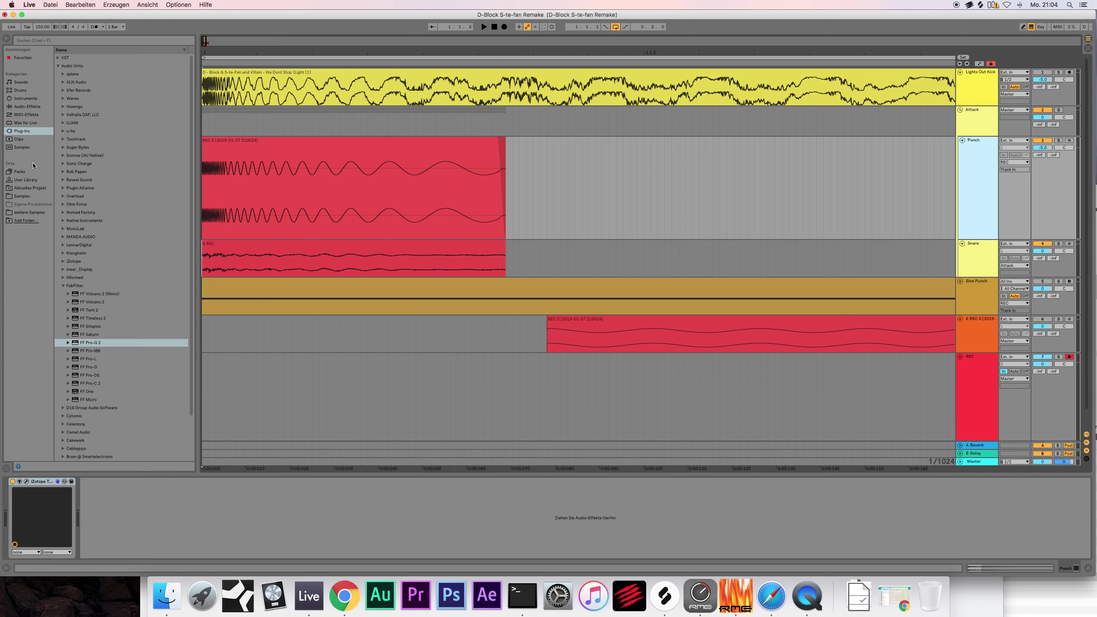
left_click(19, 196)
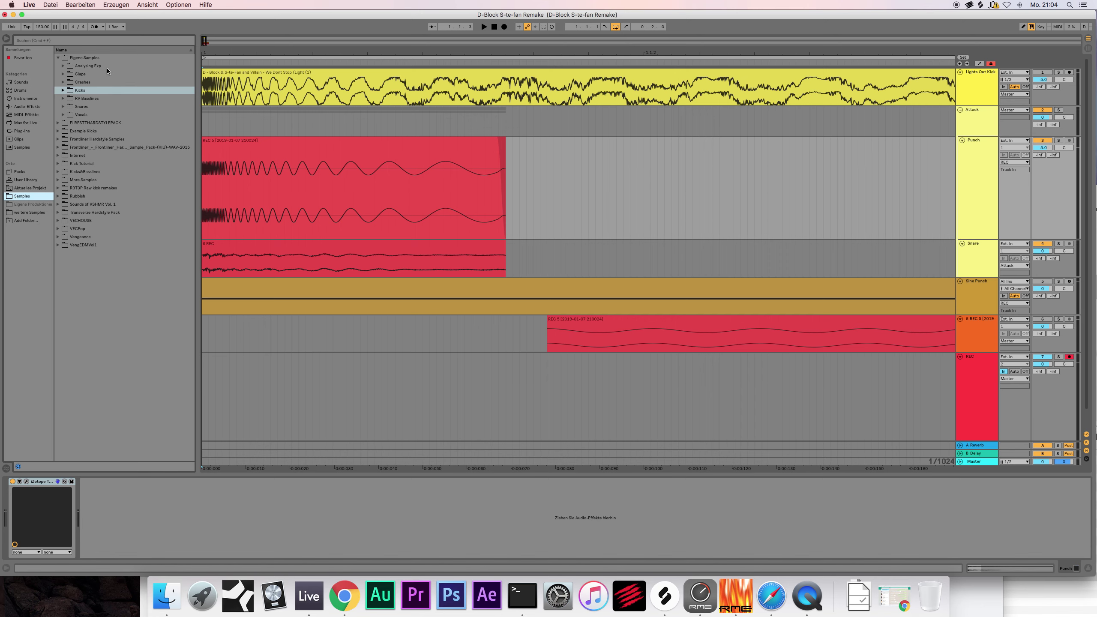
left_click(62, 91)
left_click(94, 115)
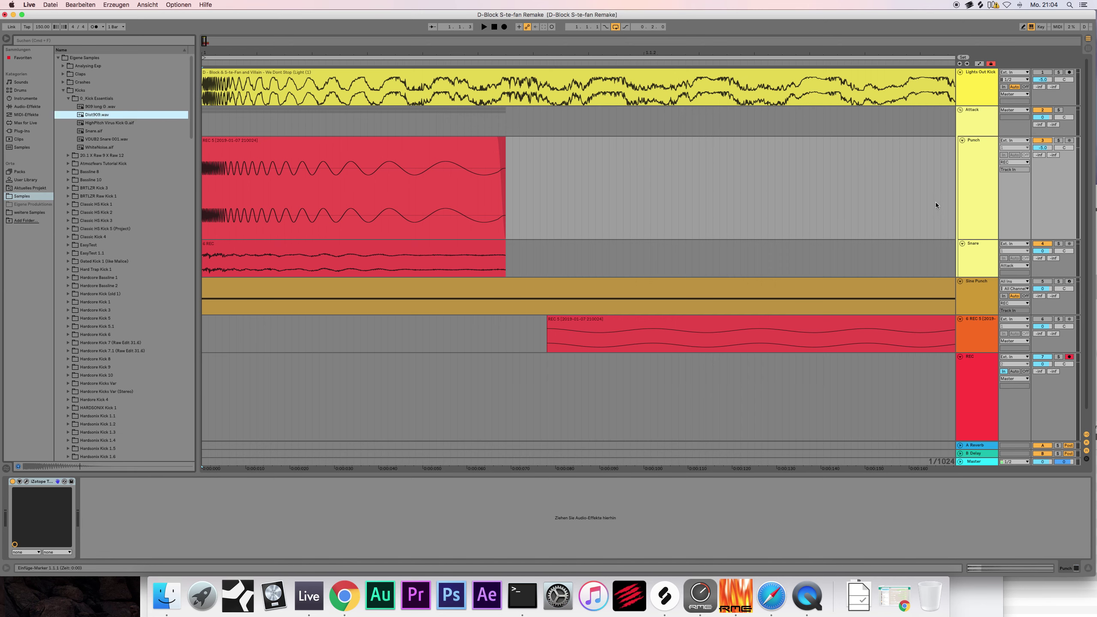
Step: Insert another audio track directly below Punch and name it dist909
left_click(985, 164)
key("cmd+t")
key("cmd+r")
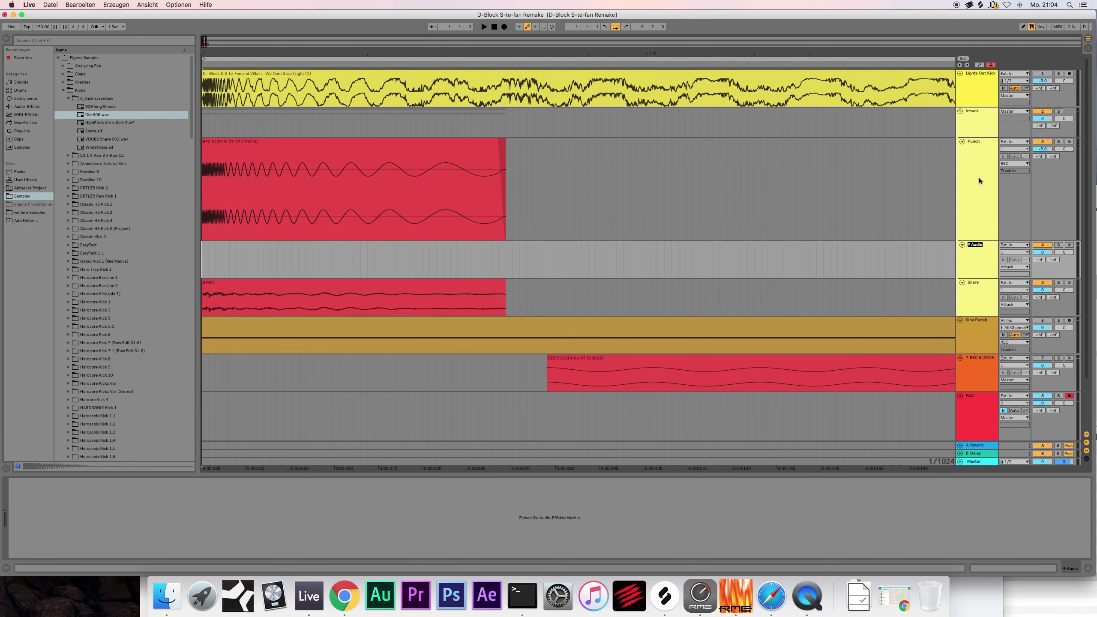
type("dist909")
Step: Place Dist909.wav at the start of the dist909 track and cut off everything beyond the end of the punch
left_click_drag(97, 114, 209, 282)
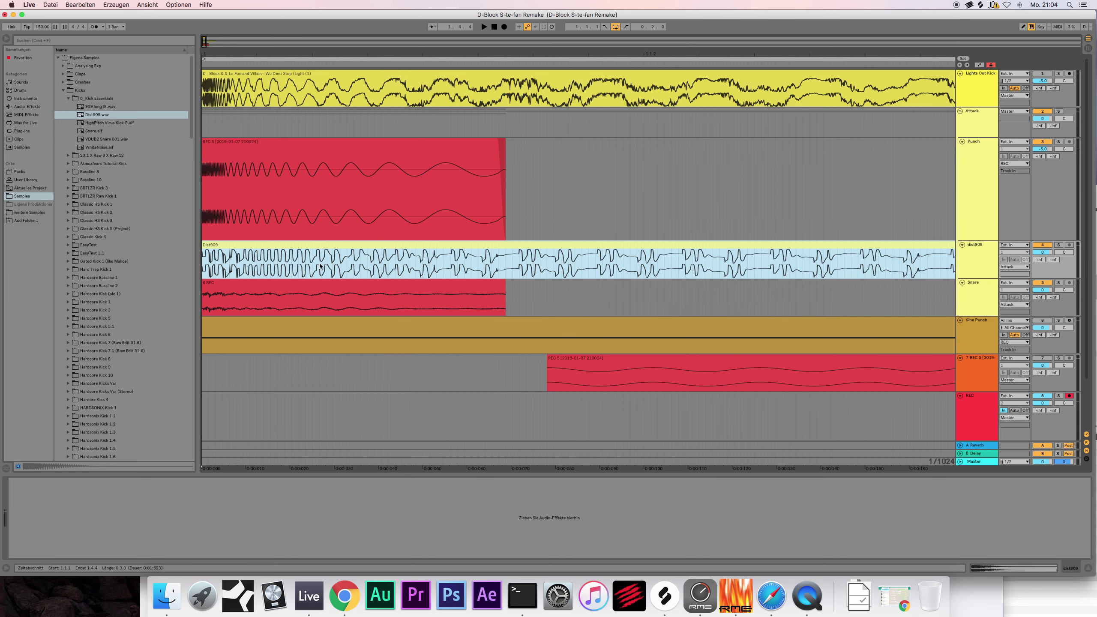
left_click(519, 250)
key("super+e")
key("BackSpace")
left_click(494, 250)
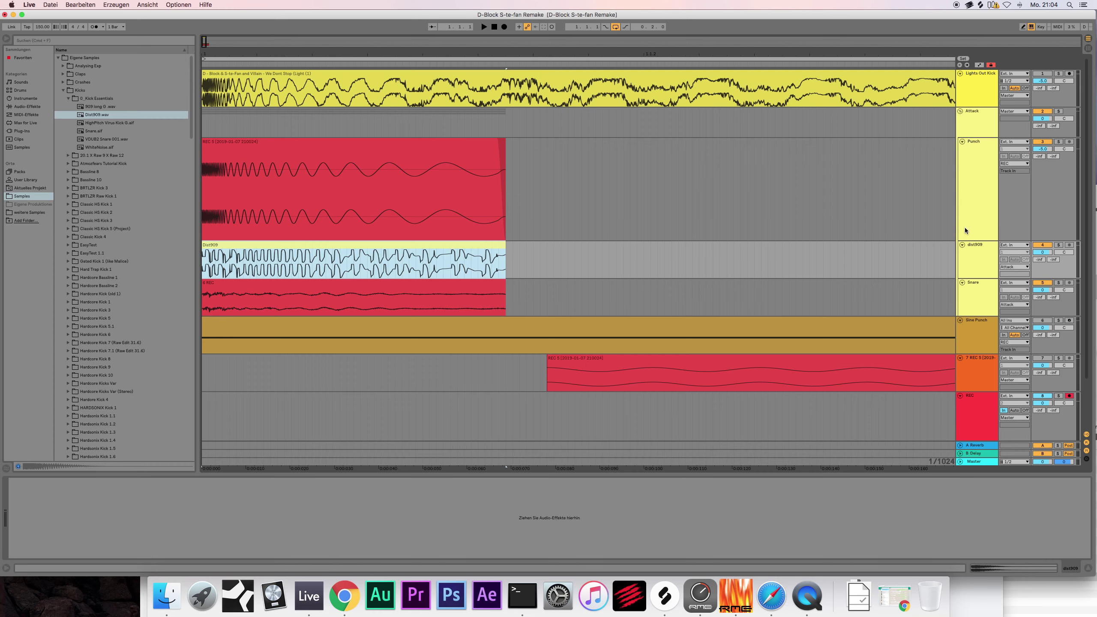
Step: Lower the dist909 track's volume and listen to the track in solo
left_click(982, 245)
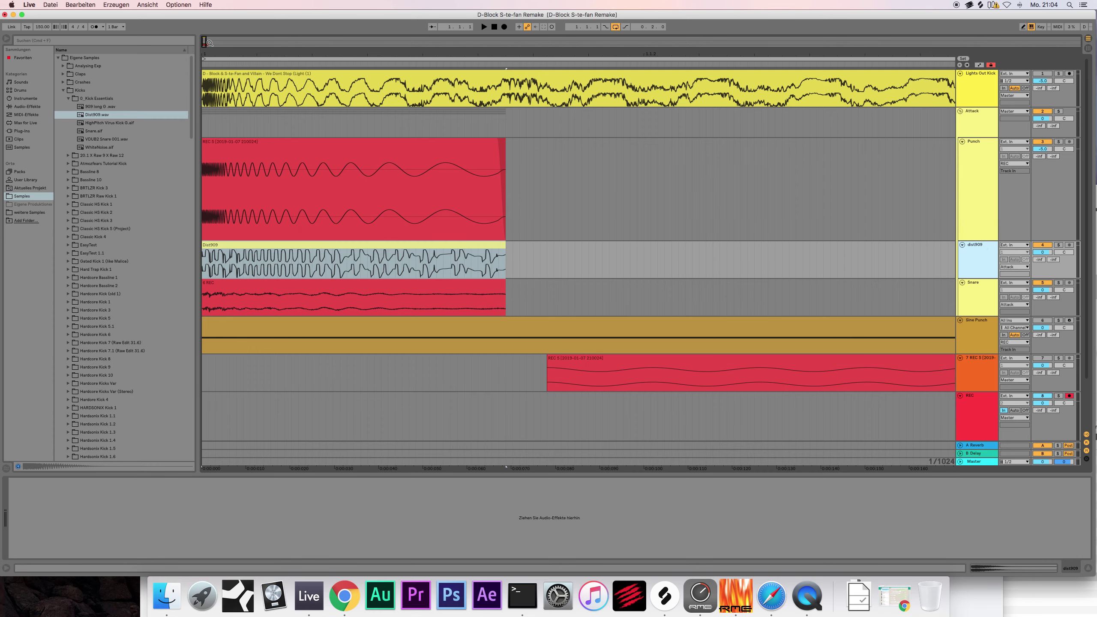
left_click_drag(204, 42, 205, 56)
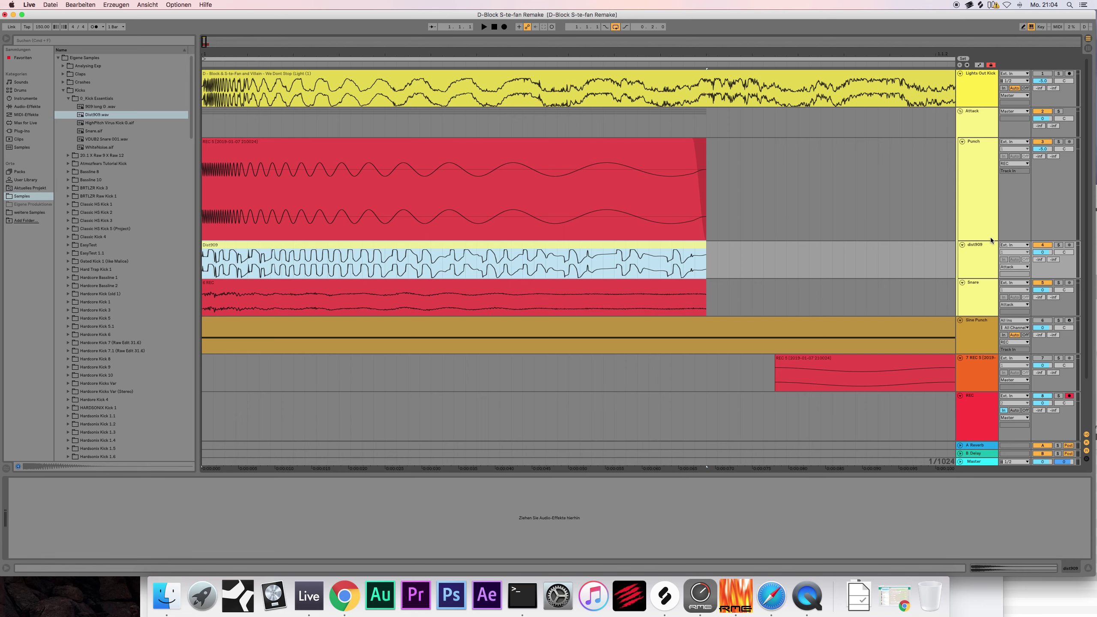
left_click(978, 249)
key("space")
left_click_drag(1032, 254, 1032, 281)
left_click(1058, 245)
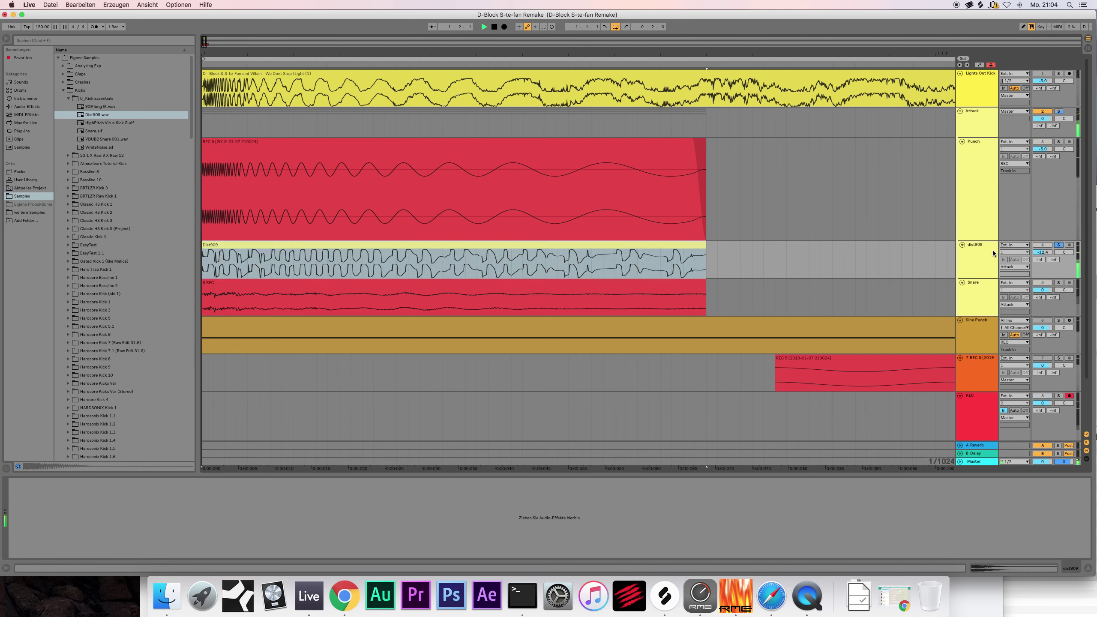
key("space")
Step: Browse the built-in audio effects and instruments, and select the Punch track to show its devices
left_click(29, 106)
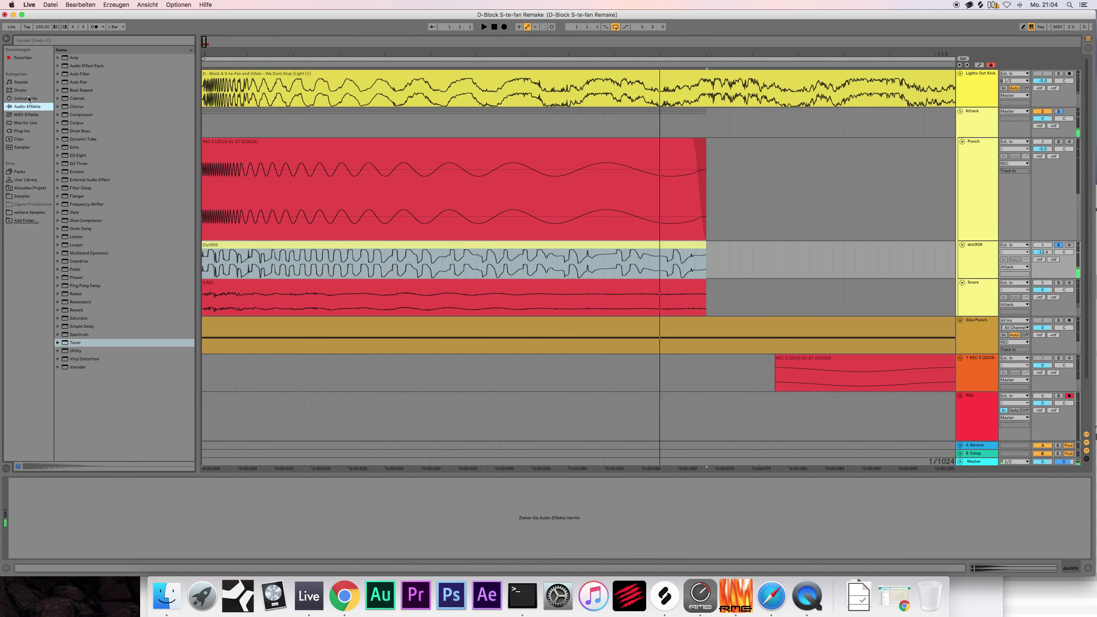
left_click(30, 99)
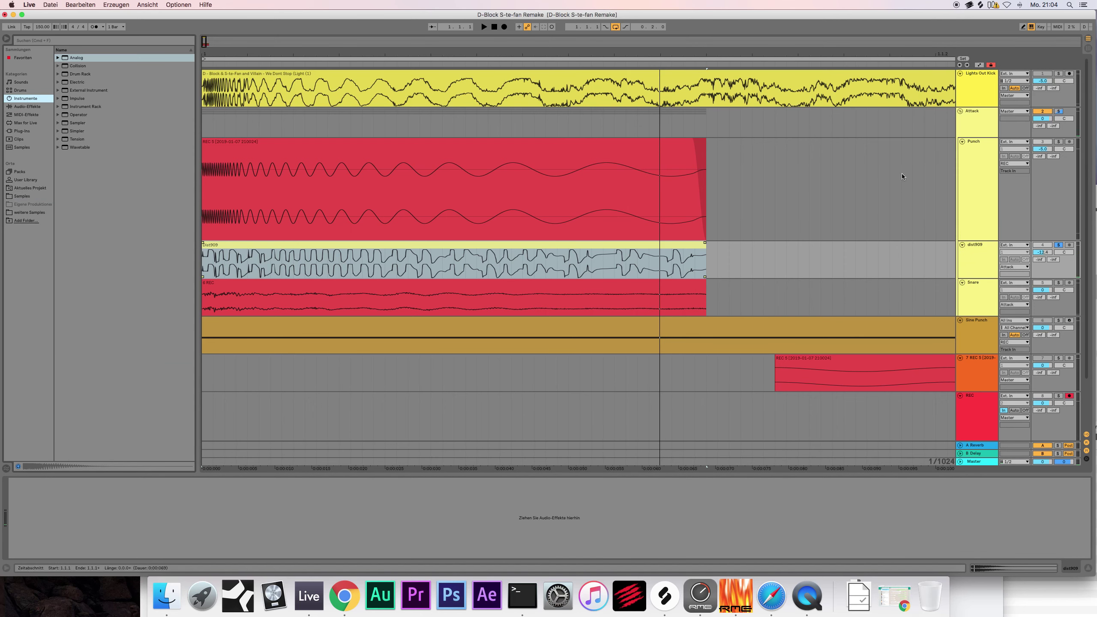
left_click(985, 151)
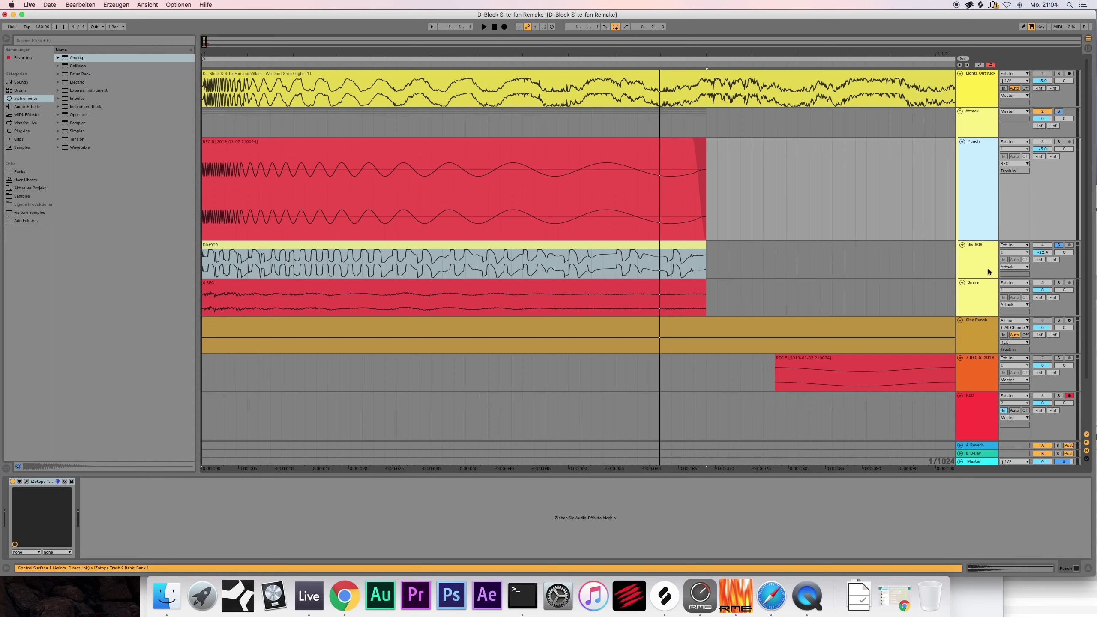
Step: Copy the FF Pro-Q 2 equalizer from the Snare track onto the dist909 track and start playback
left_click(979, 296)
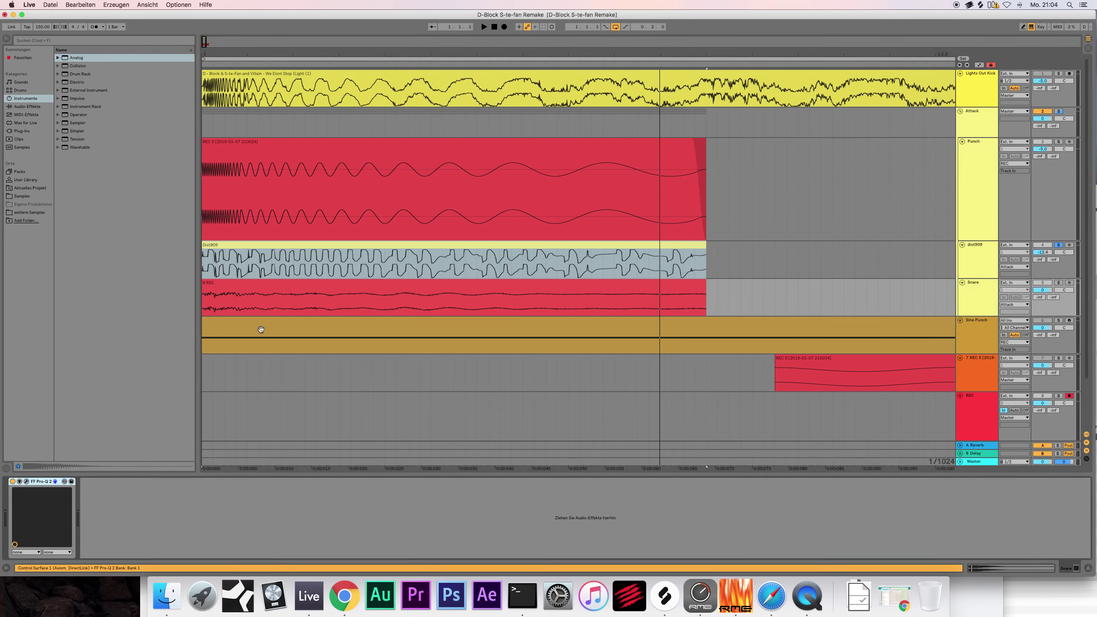
left_click(327, 245)
left_click(191, 503)
key("super+v")
key("space")
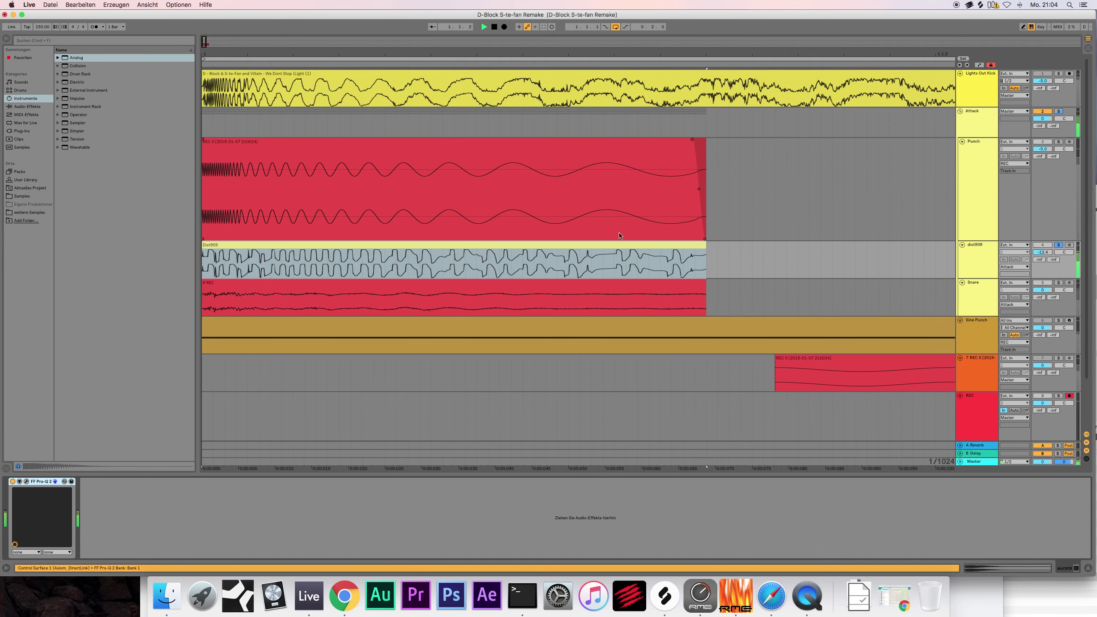
Step: Set the low cut in dist909's FF Pro-Q 2 to about 520 Hz and close the equalizer
left_click(26, 482)
left_click_drag(754, 319, 699, 318)
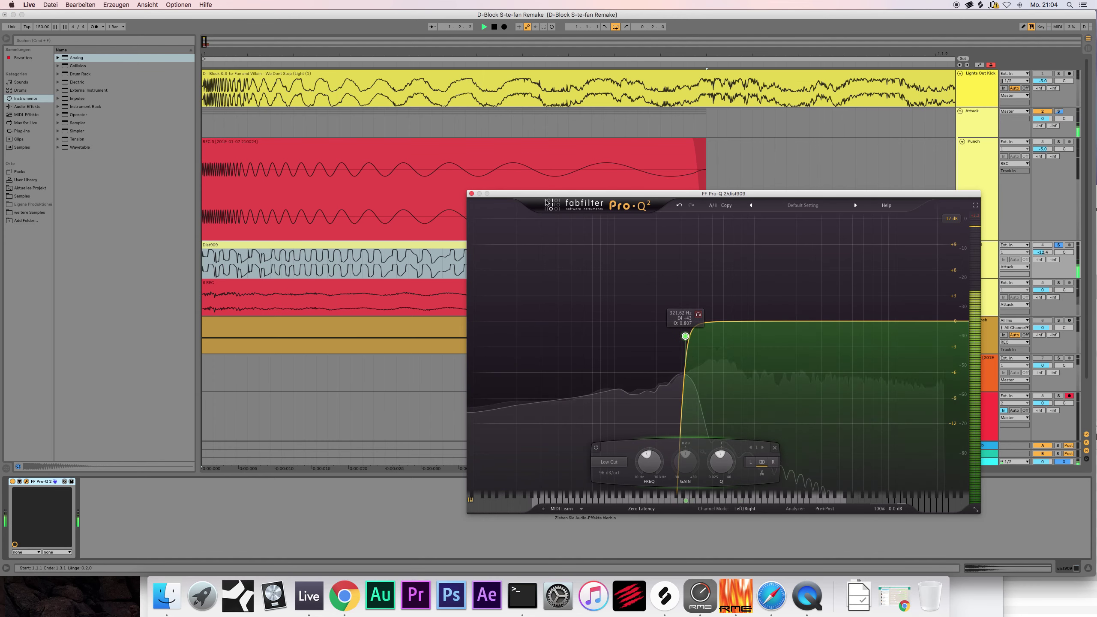
key("super+alt+p")
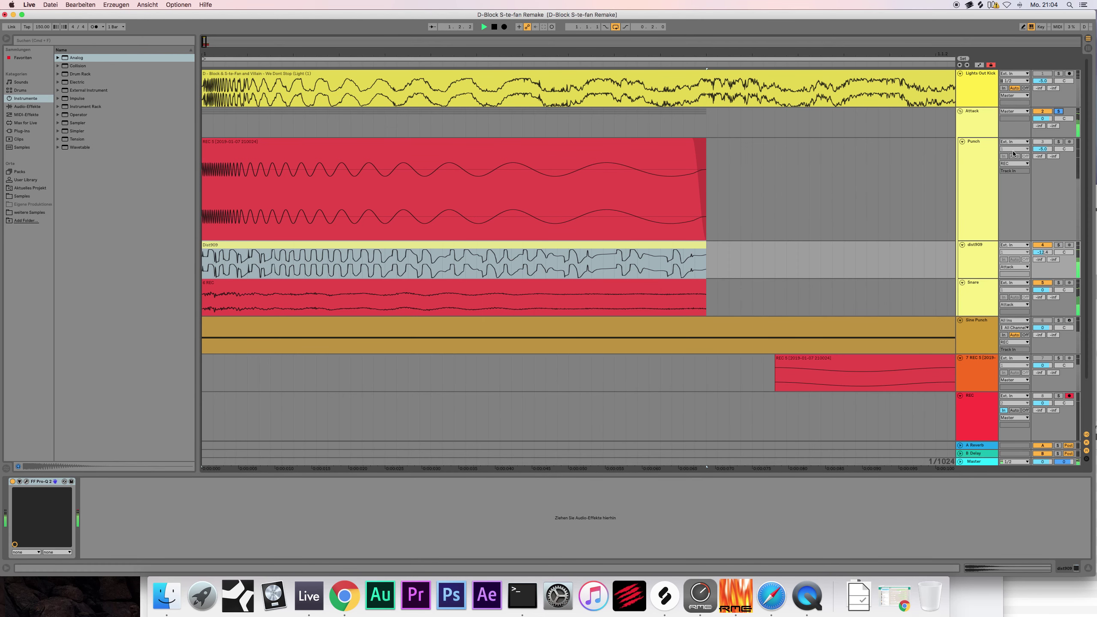
Step: Route the Punch track's audio output to the Attack group
left_click(1013, 164)
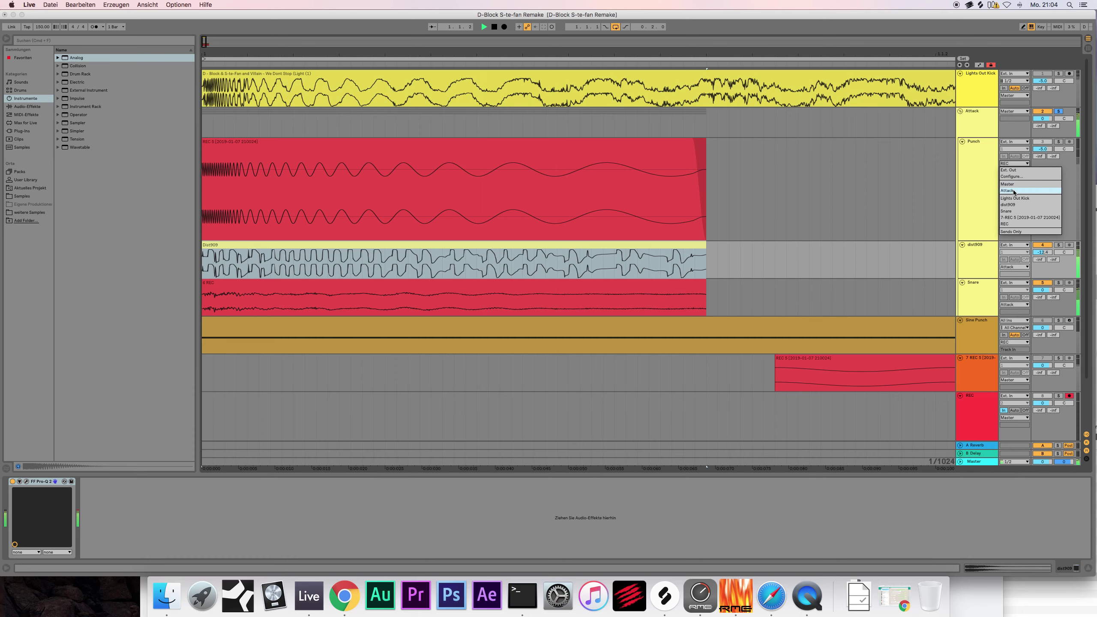
left_click(1013, 190)
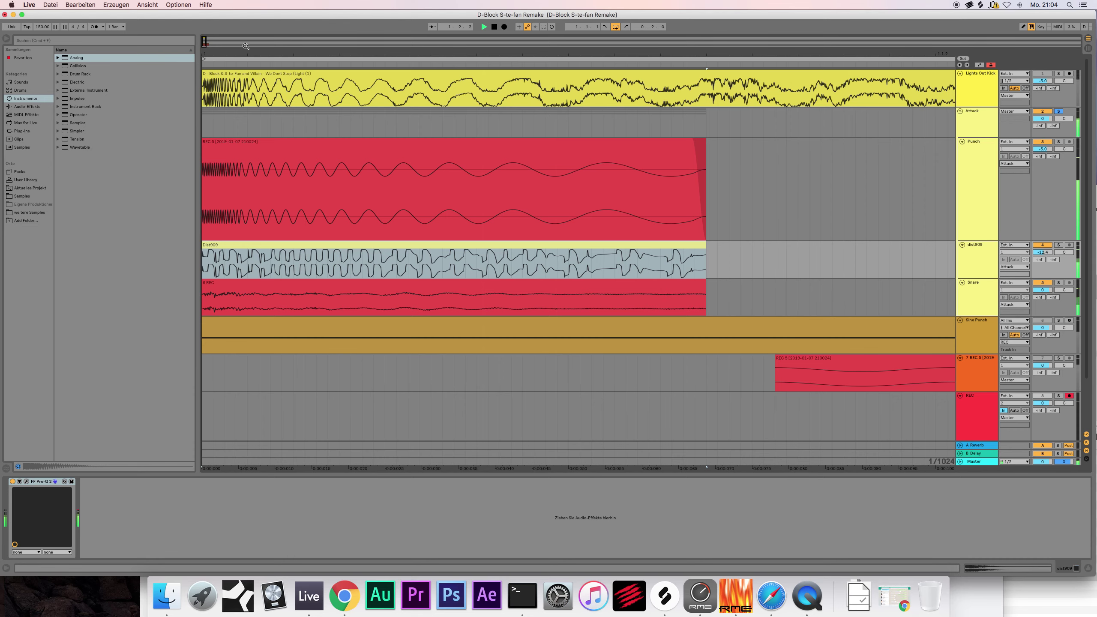
Step: Shift the Punch, dist909 and Snare clips together slightly later, leaving a short gap at the start of the timeline
left_click_drag(205, 41, 213, 172)
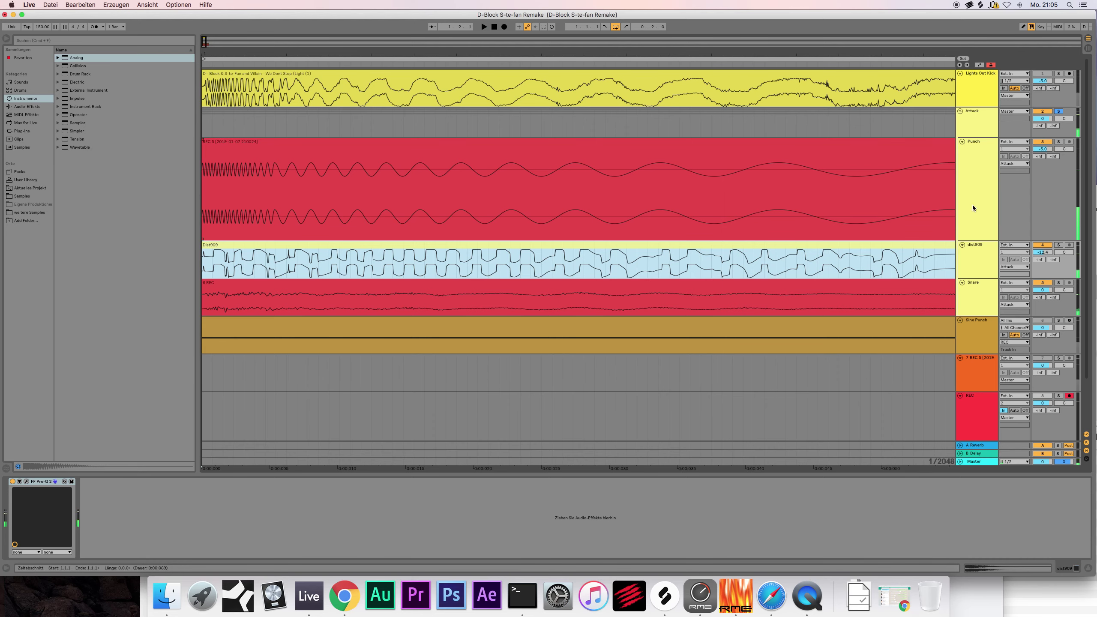
left_click(514, 195)
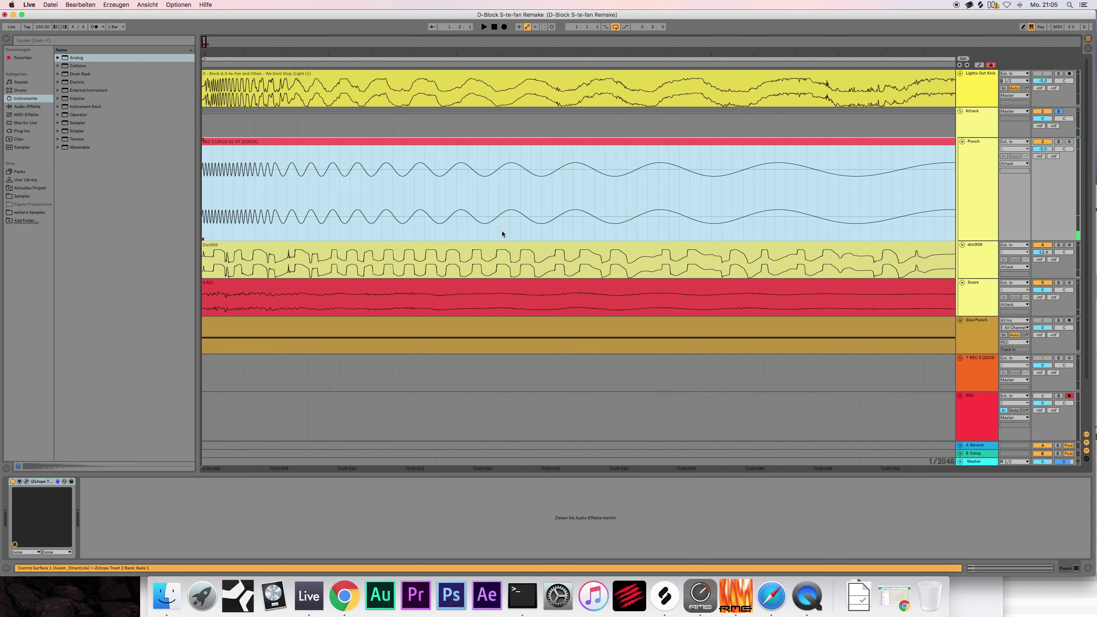
left_click(484, 287, "shift")
left_click_drag(445, 245, 456, 245)
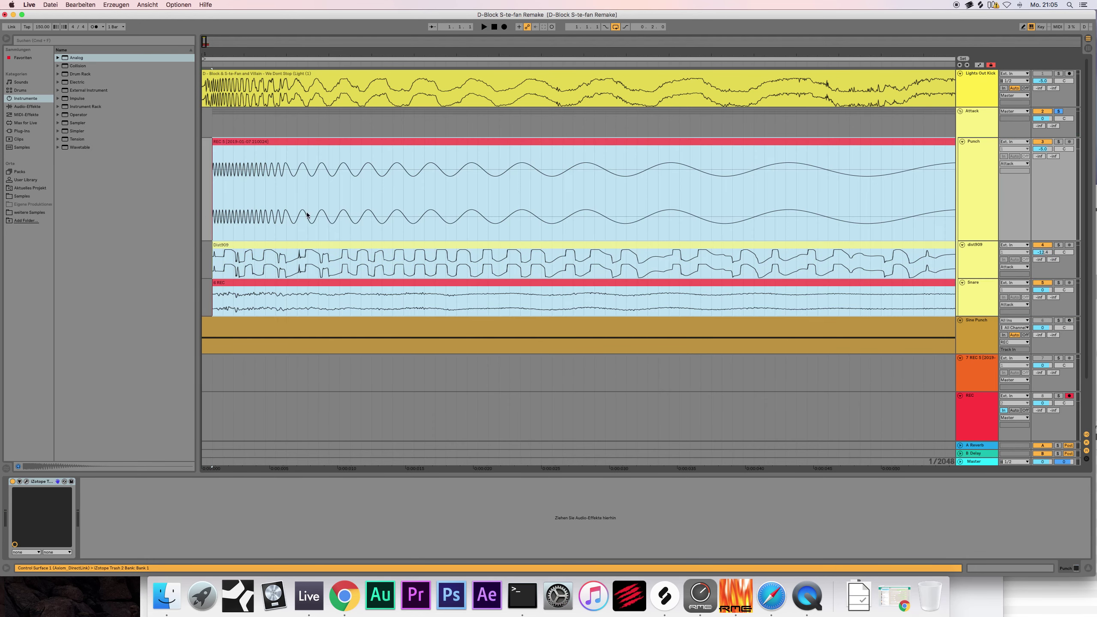
Step: Insert an audio track directly below dist909 and name it Tok
left_click(985, 254)
key("super+t")
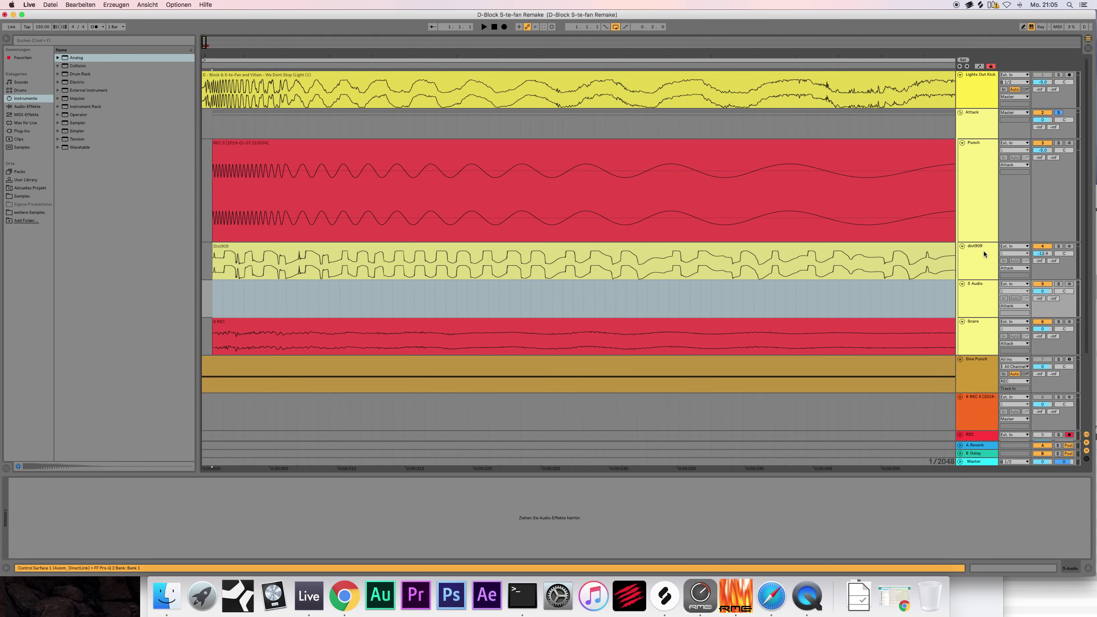
type("Tok")
key("Return")
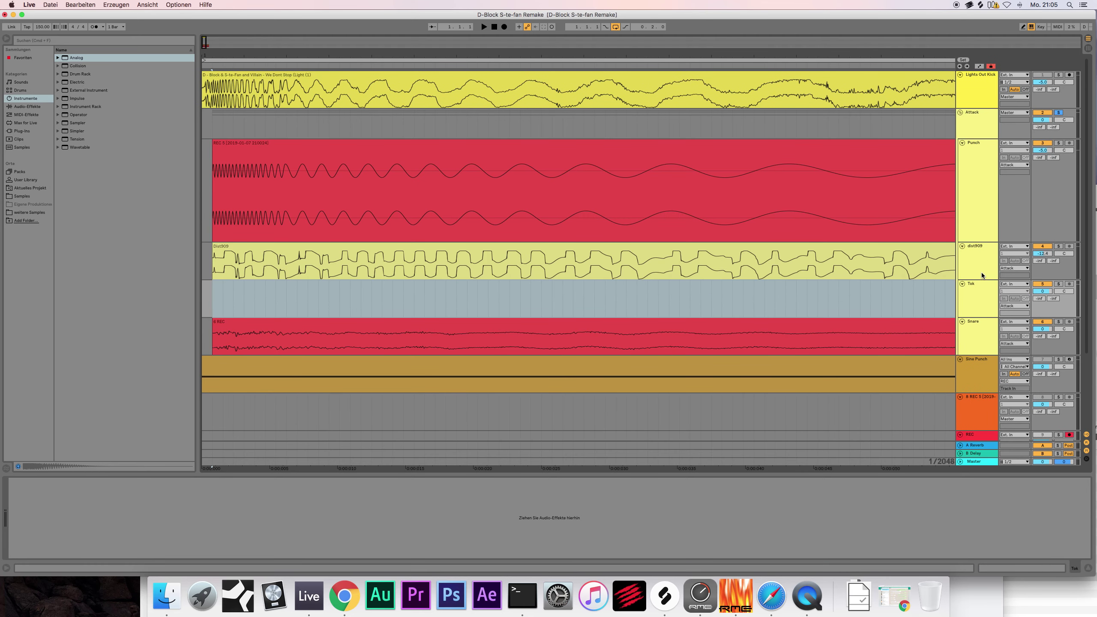
Step: Place VDUB2 Snare 001.wav from the kick essentials samples at the start of the Tok track and keep only its short beginning
left_click(24, 196)
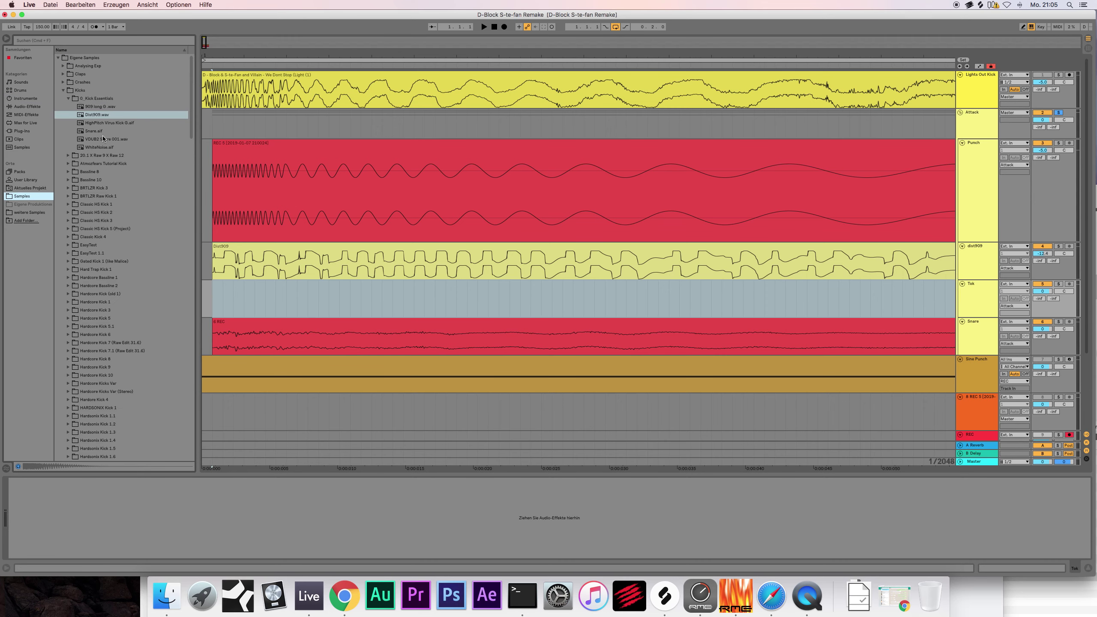
left_click_drag(103, 139, 223, 291)
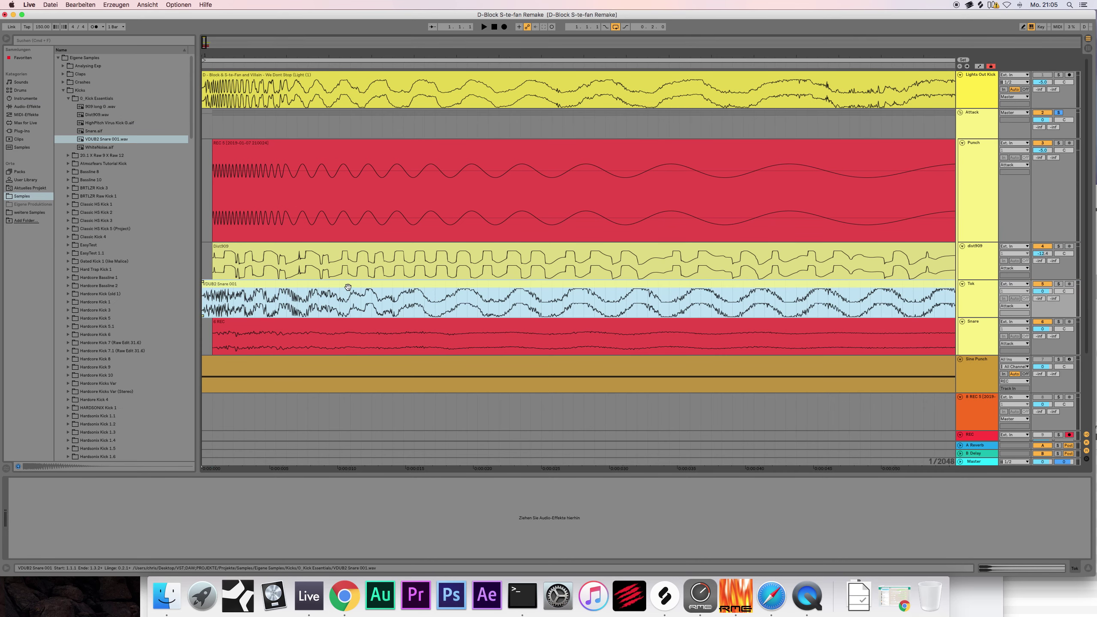
left_click_drag(373, 299, 414, 294)
left_click(472, 281)
key("Delete")
left_click(344, 283)
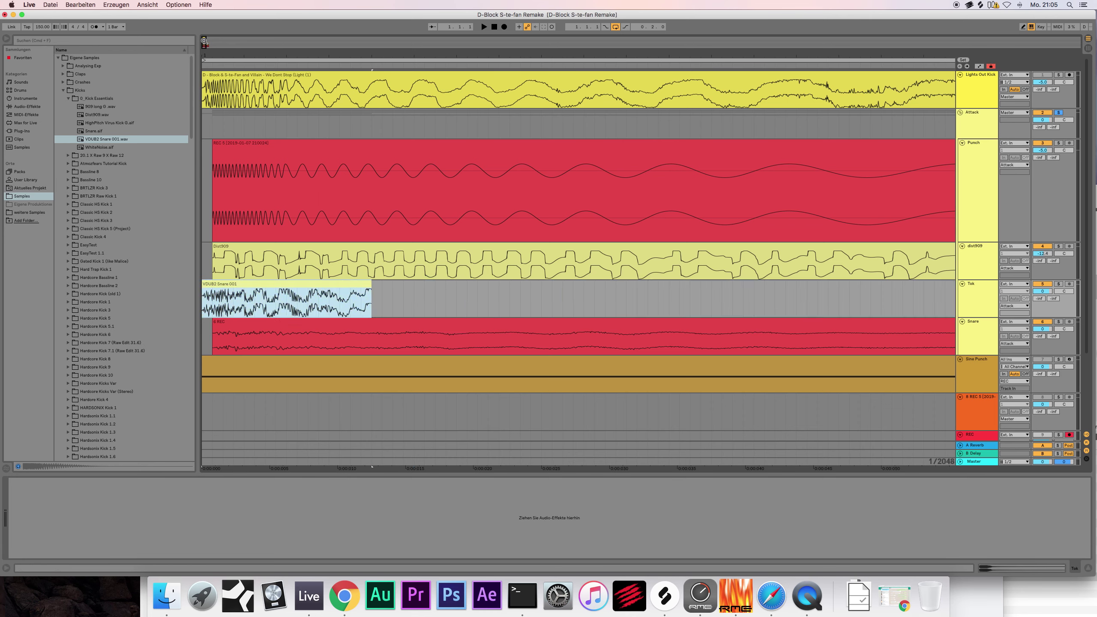
left_click_drag(205, 42, 187, 291)
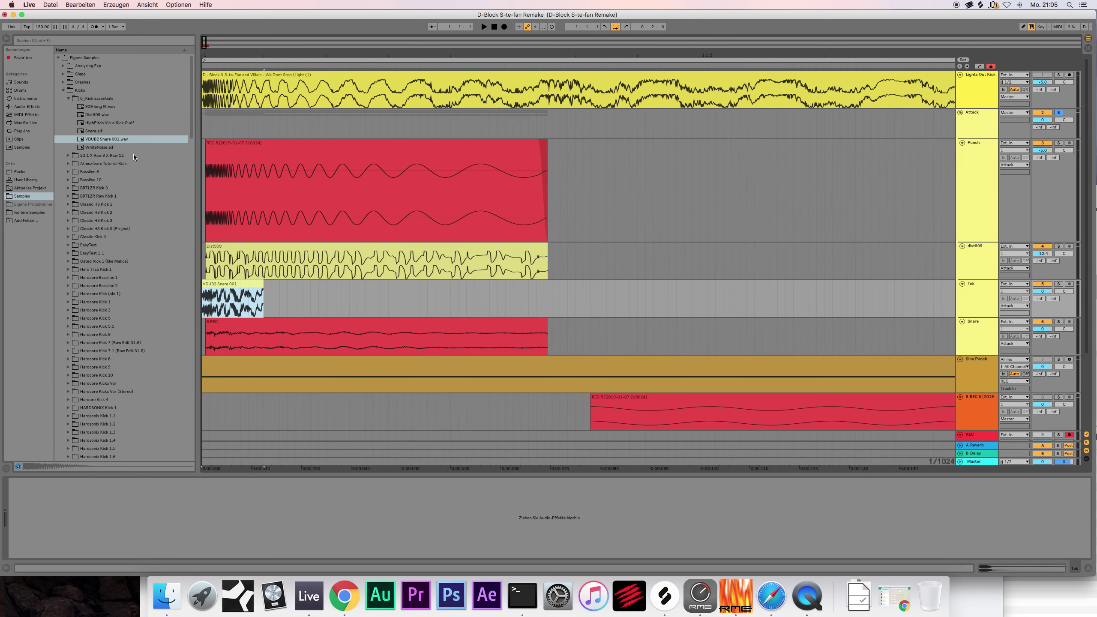
left_click_drag(134, 140, 283, 319)
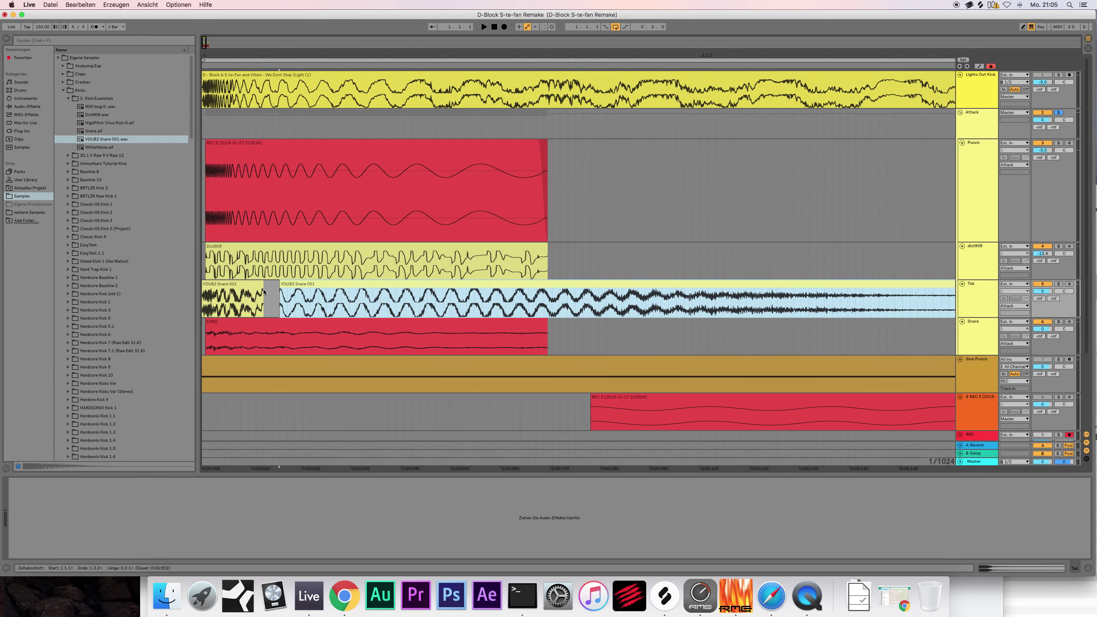
left_click_drag(312, 284, 585, 285)
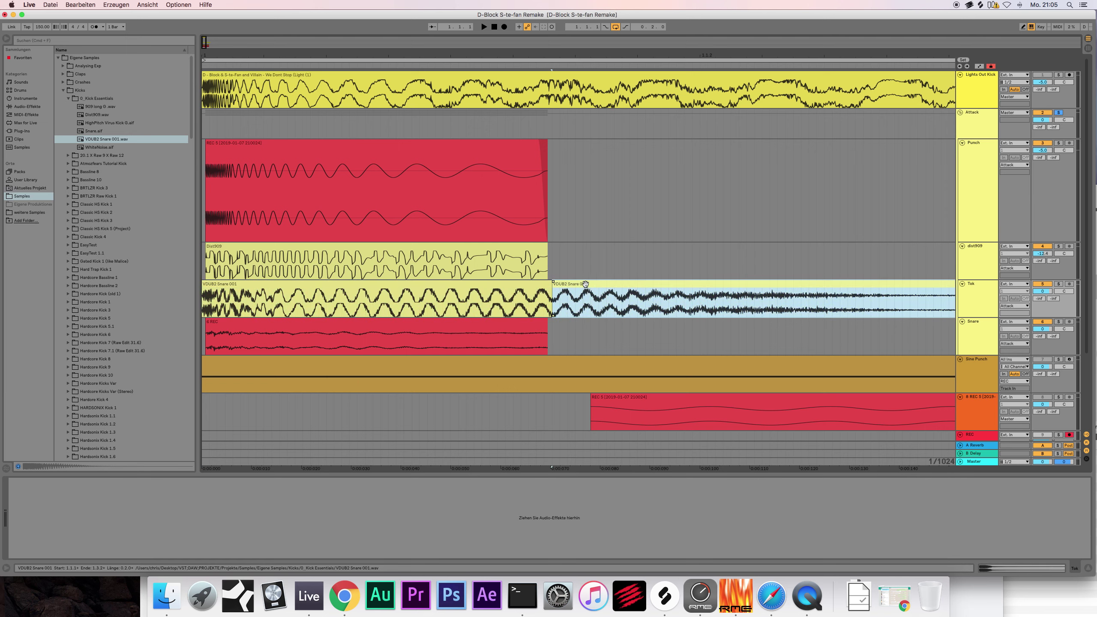
key("Delete")
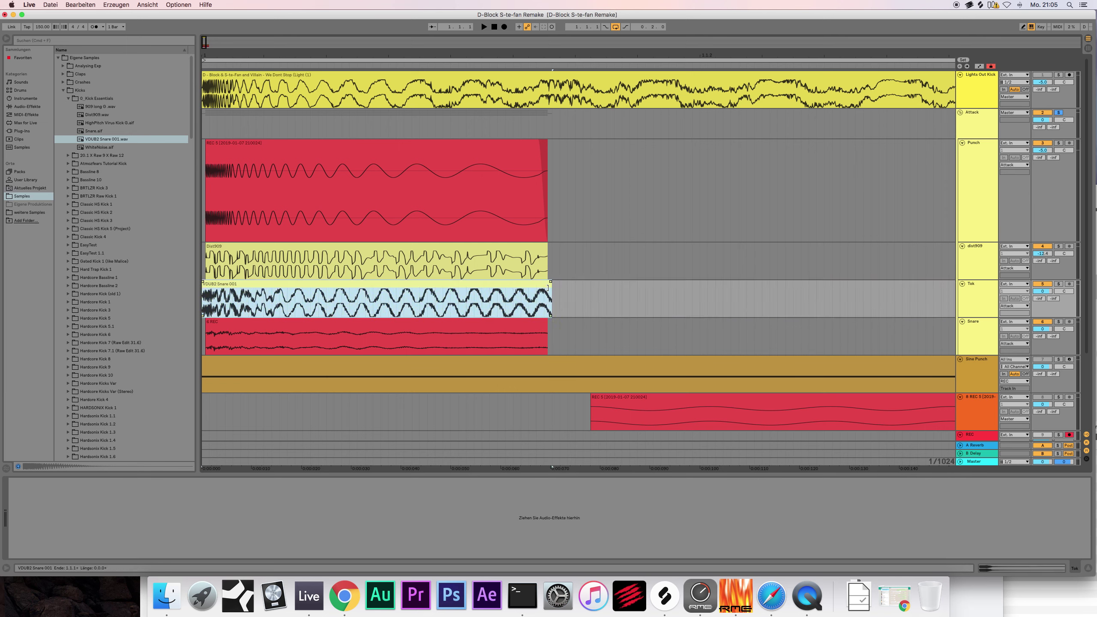
left_click_drag(547, 287, 263, 289)
Step: Transpose the Tok clip up 18 semitones and delete the part that overlaps the punch
double_click(218, 286)
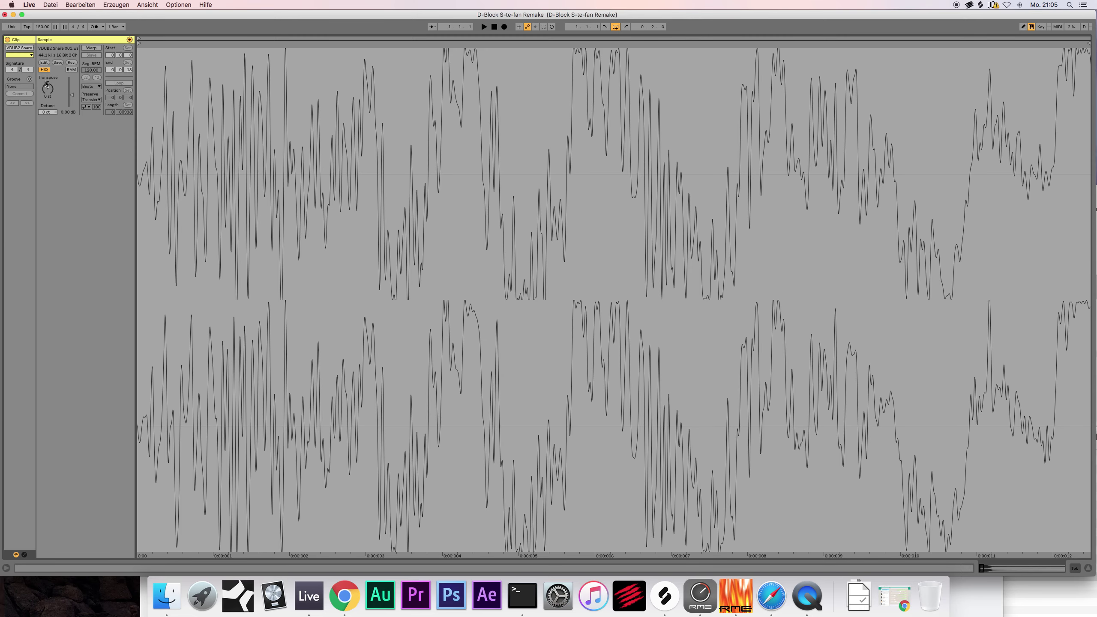
left_click(1088, 568)
mouse_move(204, 42)
left_mouse_down()
mouse_move(224, 52)
mouse_move(209, 38)
left_mouse_up()
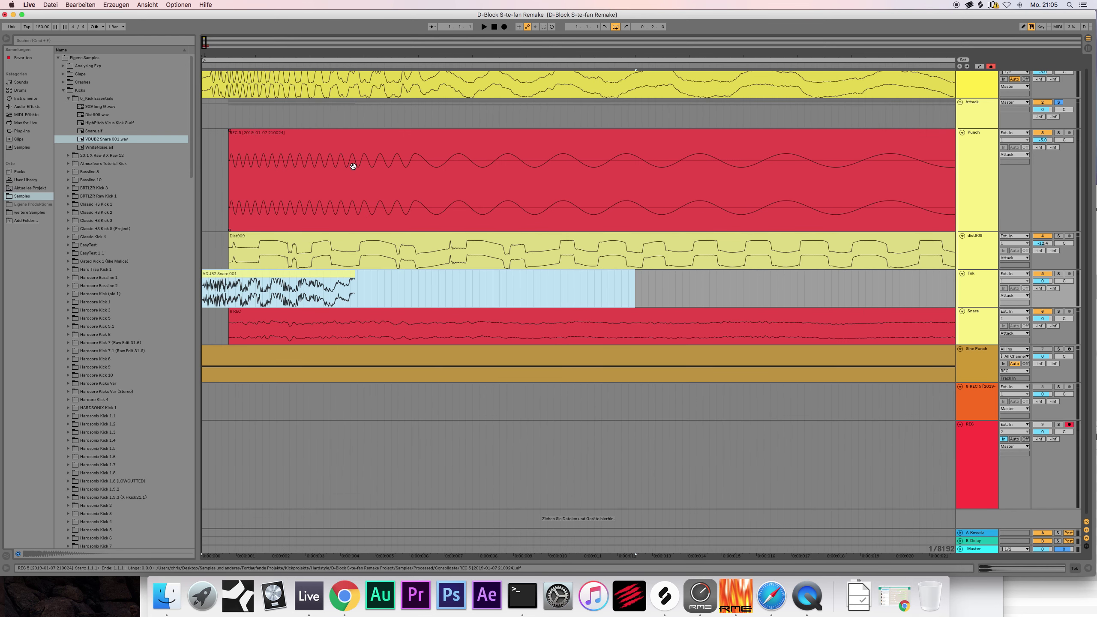
left_click_drag(359, 281, 220, 296)
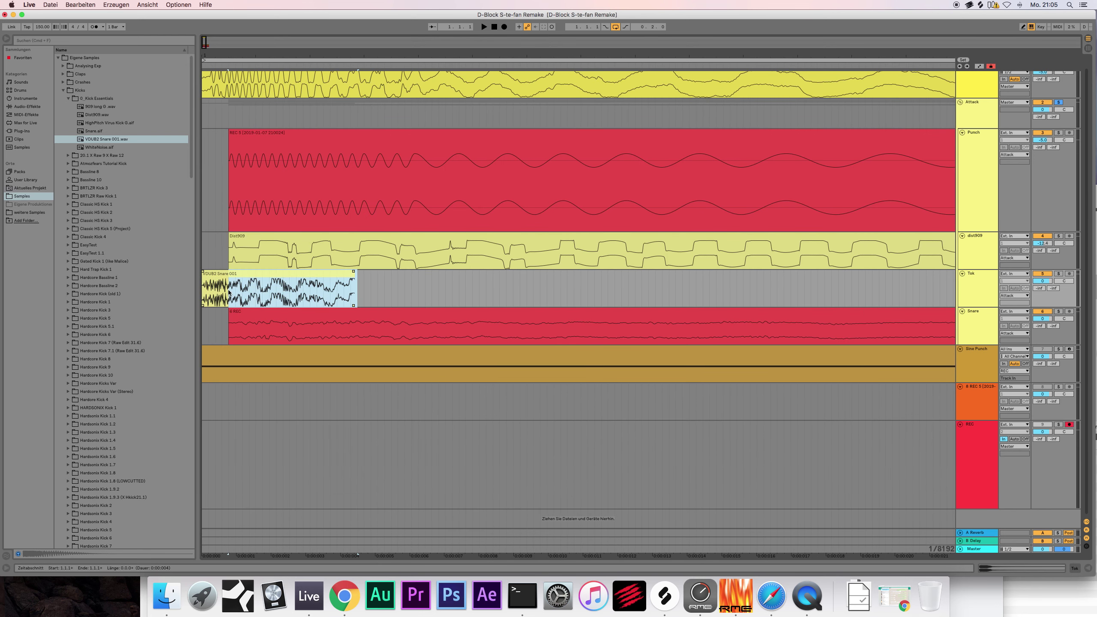
key("Delete")
Step: Play the attack layers and compare them with the Tok track in solo
left_click(981, 276)
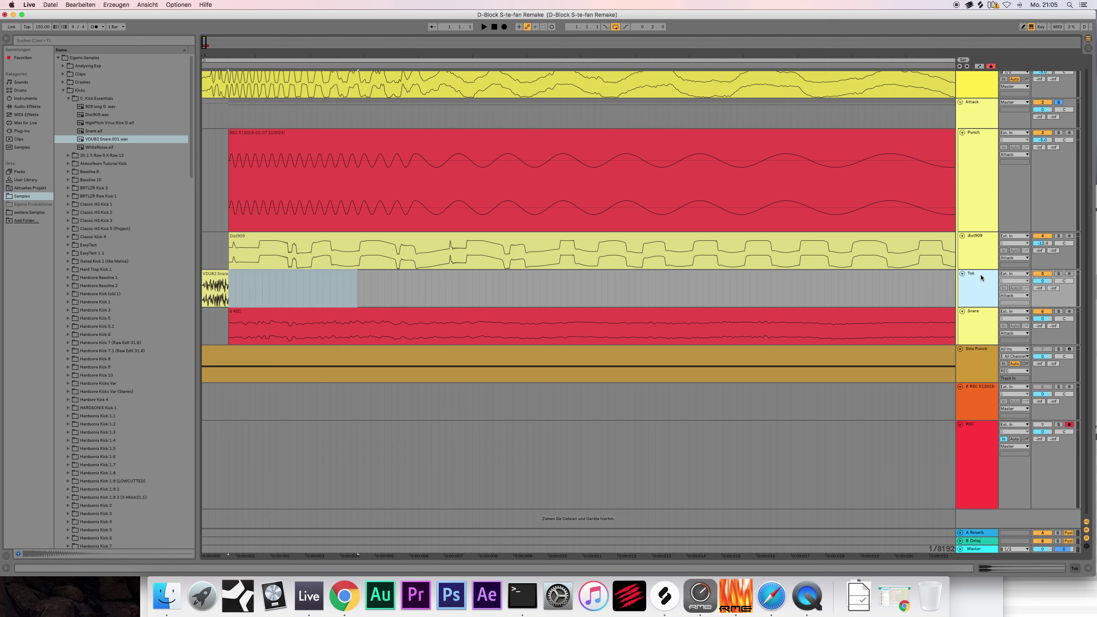
key("space")
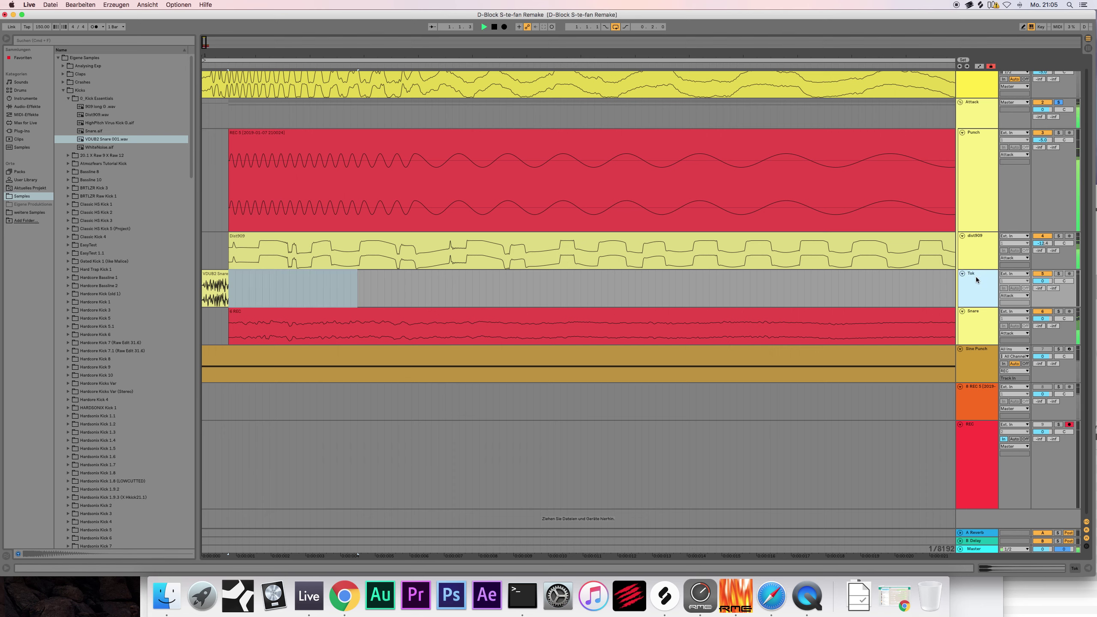
left_click(1058, 274)
left_click(1059, 274)
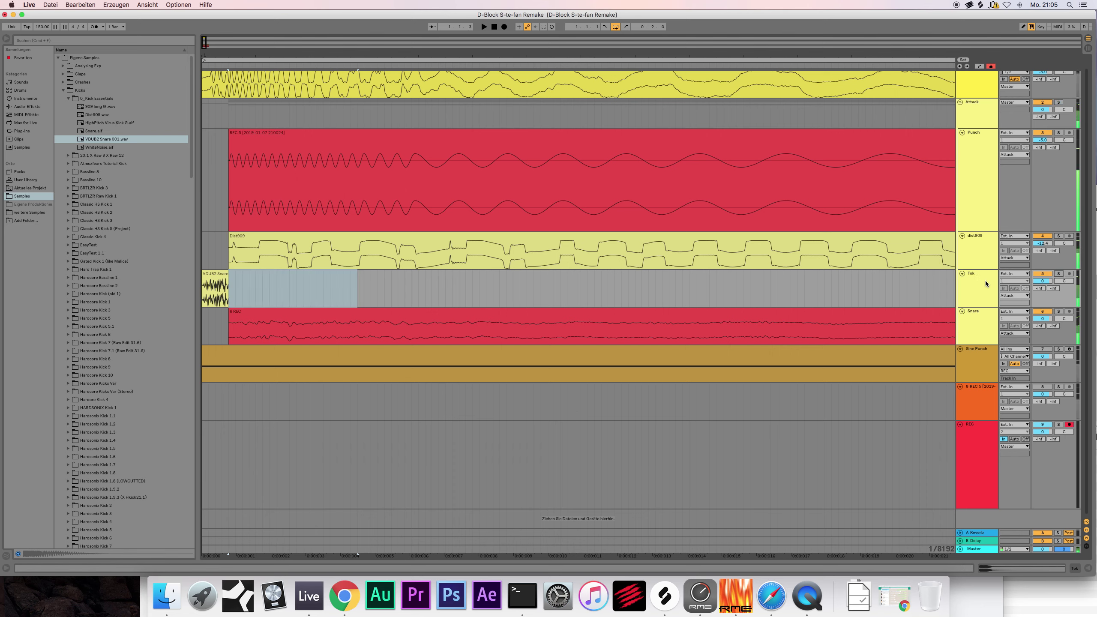
key("space")
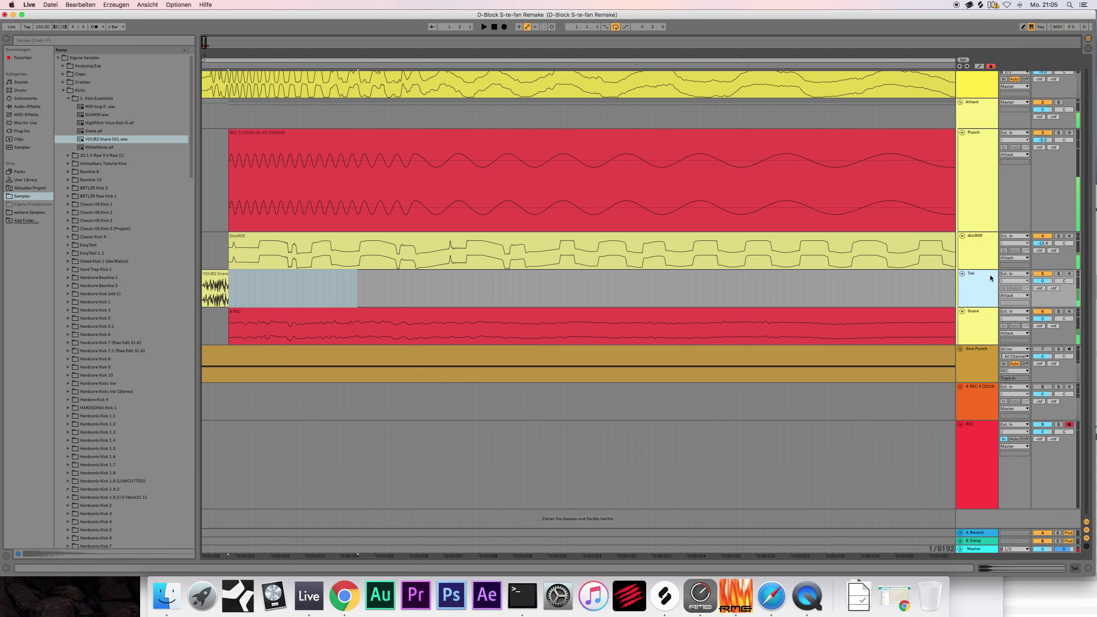
scroll(972, 280, "up", 1)
key("space")
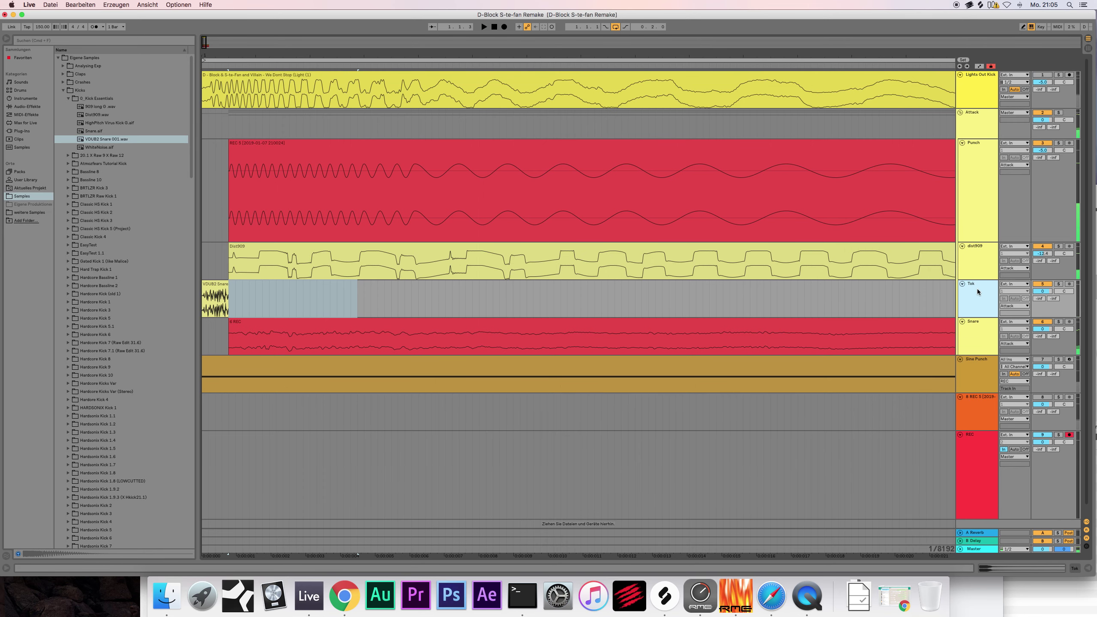
Step: Insert an audio track named Snare2 below Tok and copy the VDUB2 Snare 001 clip onto it, extended beyond the short Tok section
key("super+t")
key("super+r")
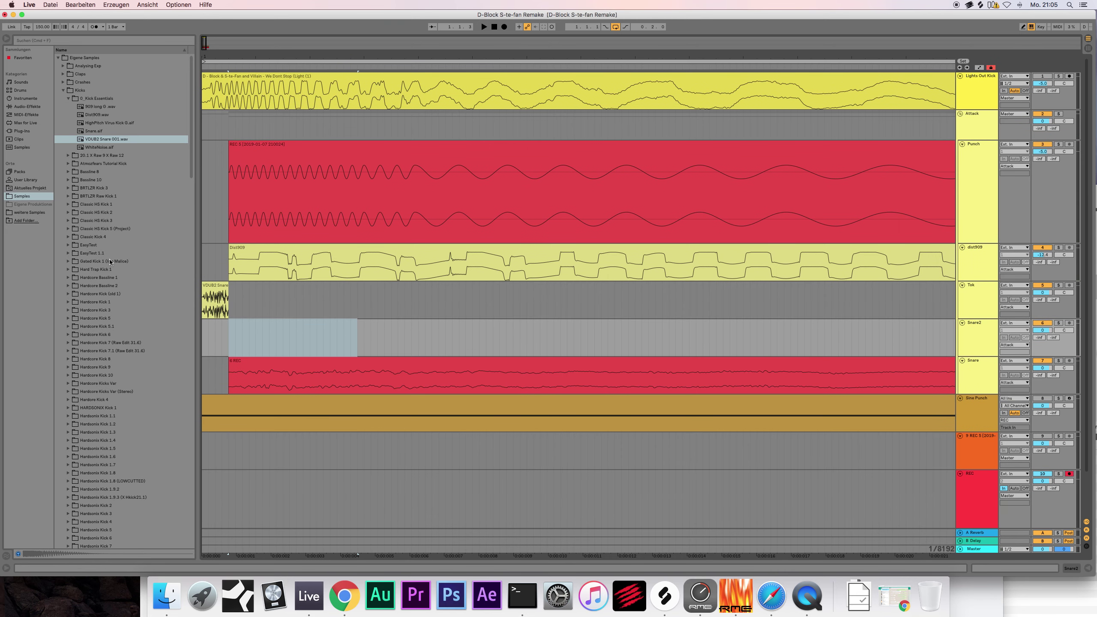
left_click_drag(218, 287, 226, 323)
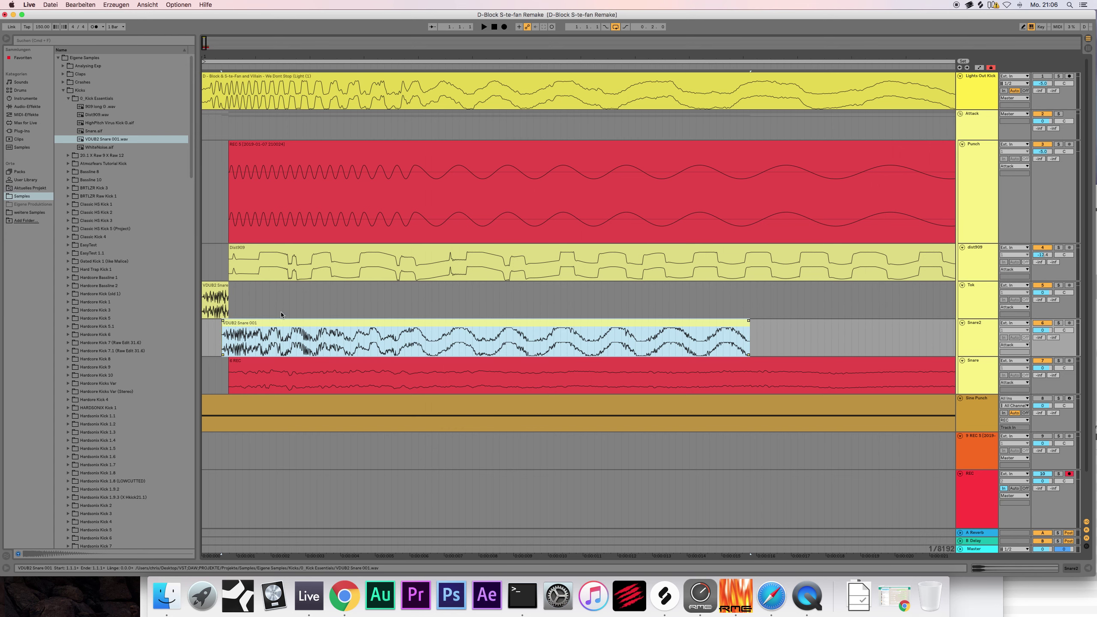
Step: Add a short fade-in at the start of the Snare2 clip and play the layers
left_click_drag(223, 321, 263, 329)
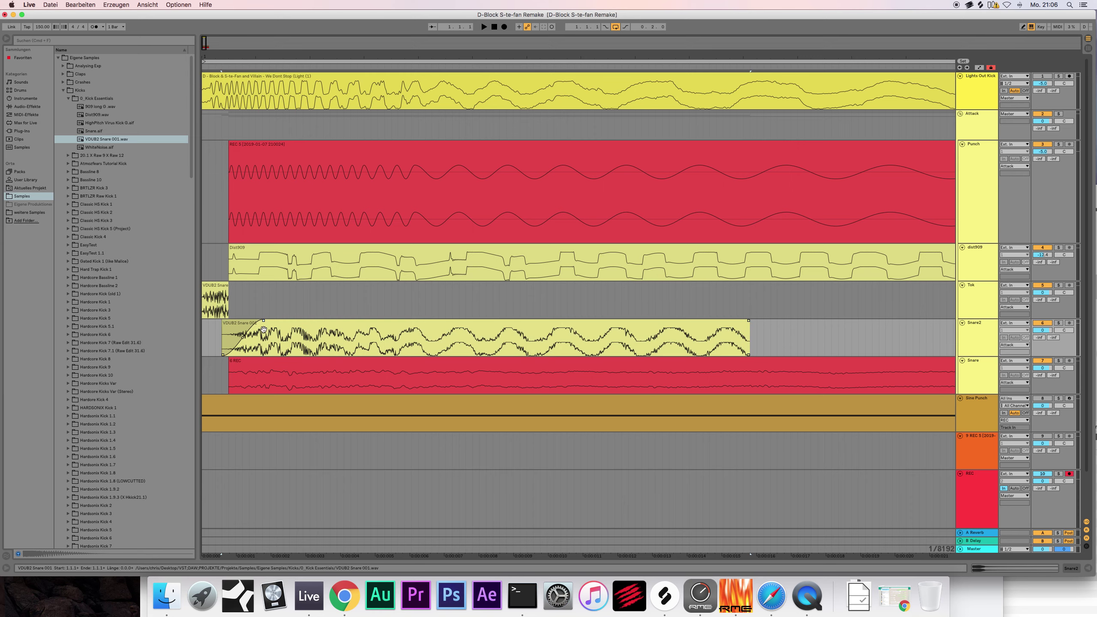
left_click(283, 322)
left_click_drag(204, 55, 189, 39)
key("space")
left_click_drag(223, 333, 289, 335)
Step: Reset the Snare2 clip's transposition to 0 st and shorten the clip to the end of the punch
double_click(272, 323)
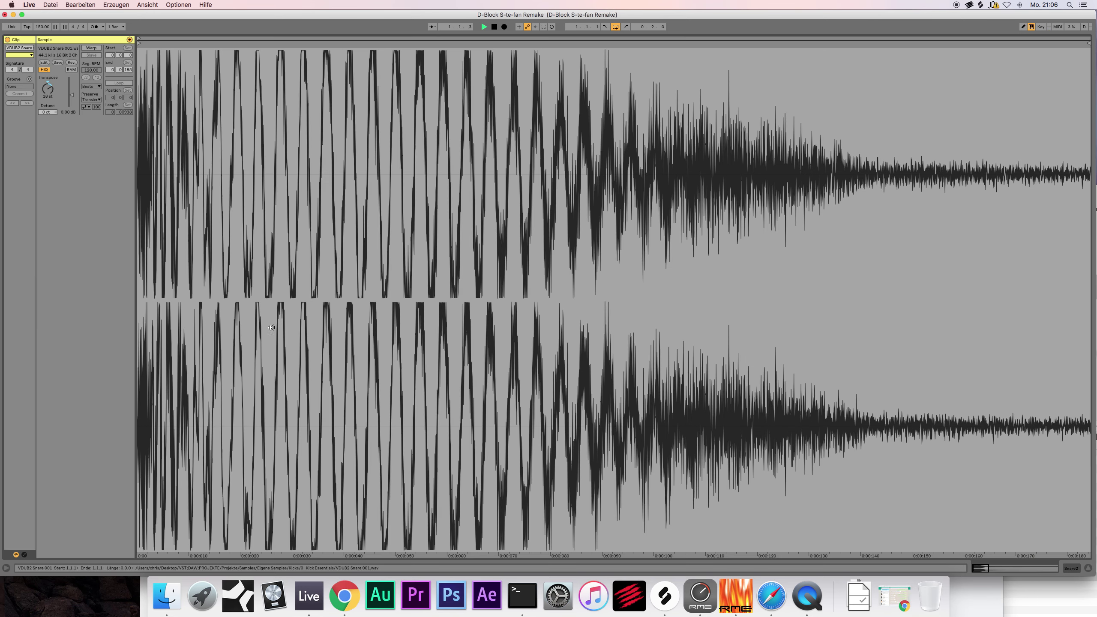
key("space")
key("Delete")
key("space")
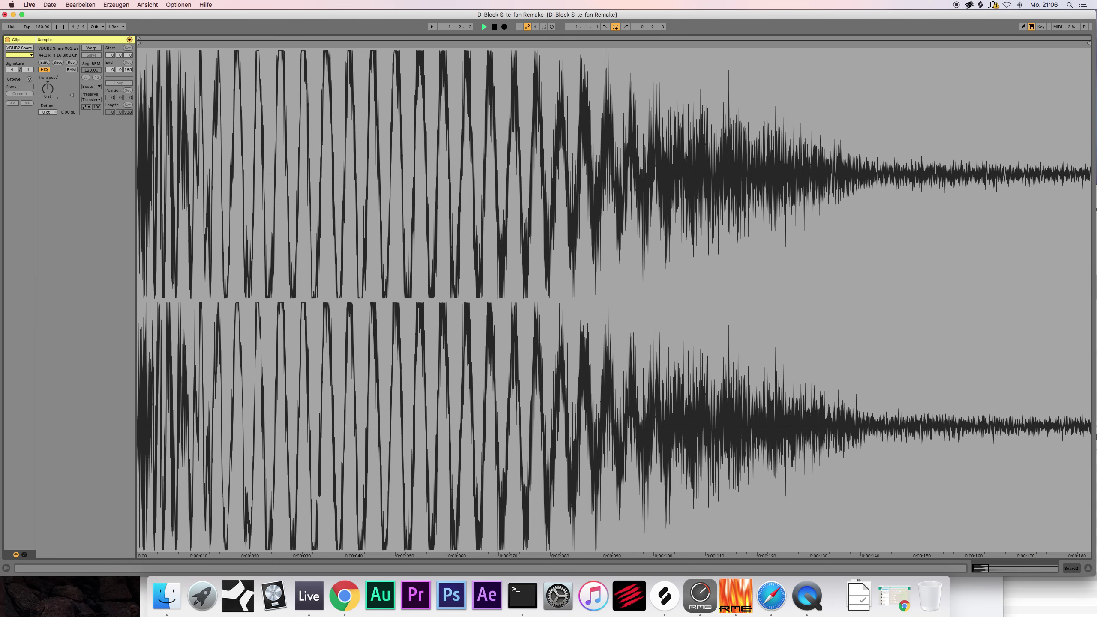
key("space")
left_click(1088, 569)
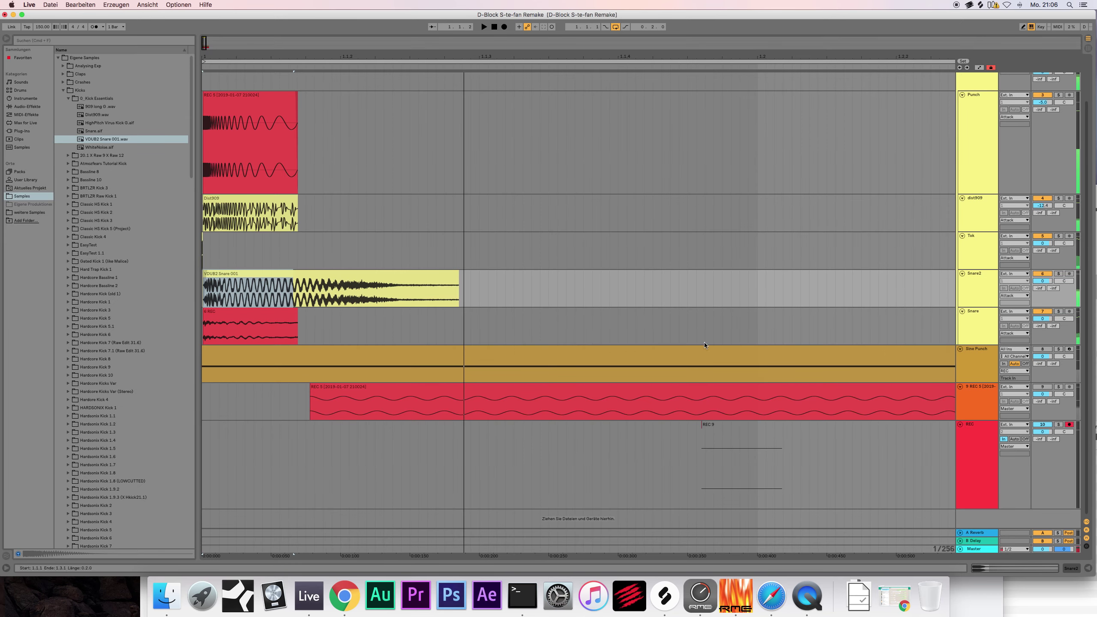
left_click_drag(454, 275, 297, 276)
Step: Load the FabFilter FF Pro-Q 2 Audio Unit onto the Snare2 track
double_click(984, 277)
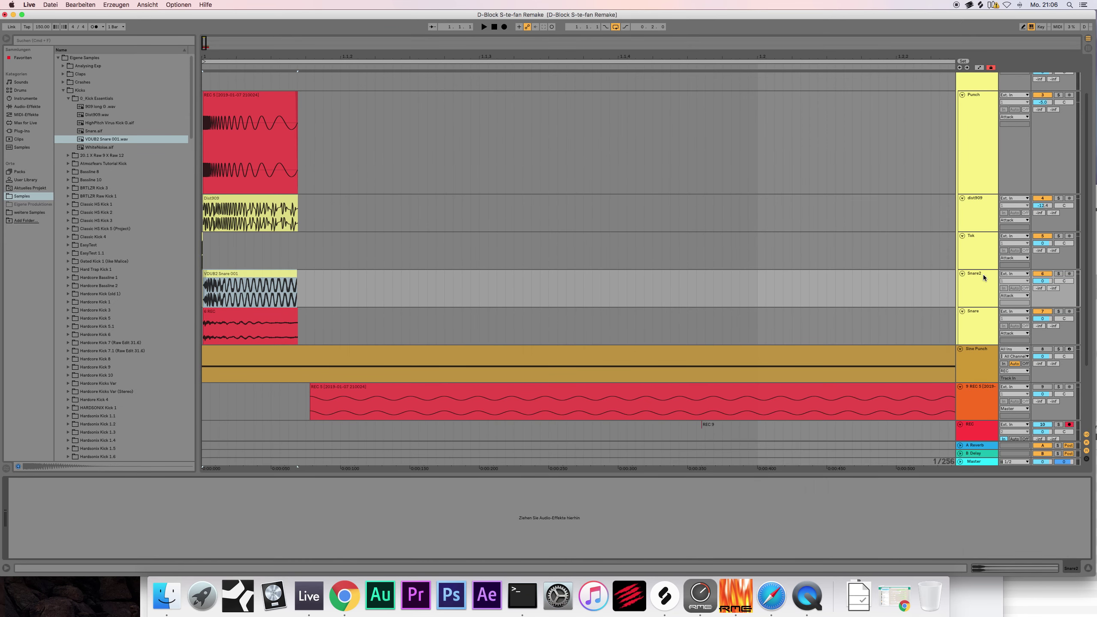
left_click(32, 131)
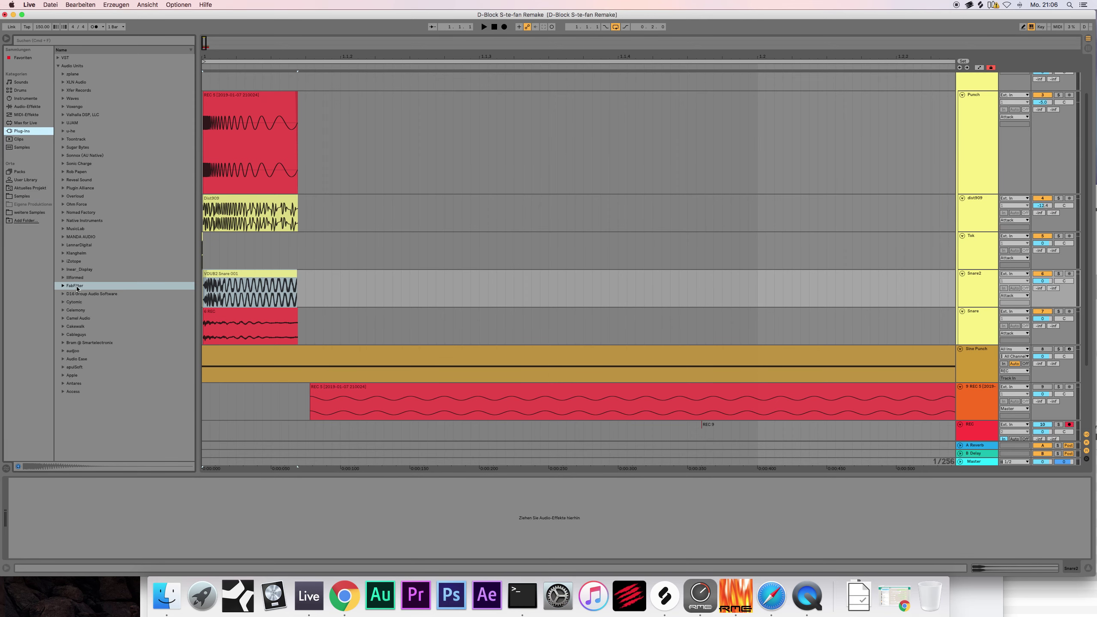
left_click(64, 288)
left_click_drag(90, 342, 276, 295)
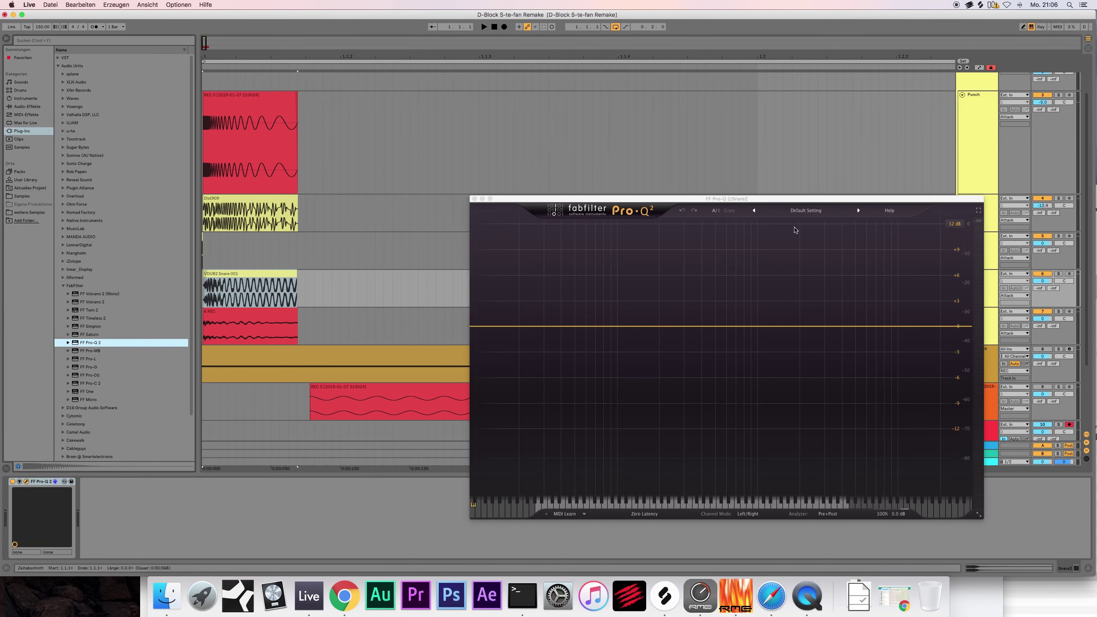
Step: Add a band at the low end of the Snare2 EQ and set it to a Low Cut shape with a 96 dB/oct slope
double_click(483, 330)
right_click(483, 330)
mouse_move(536, 355)
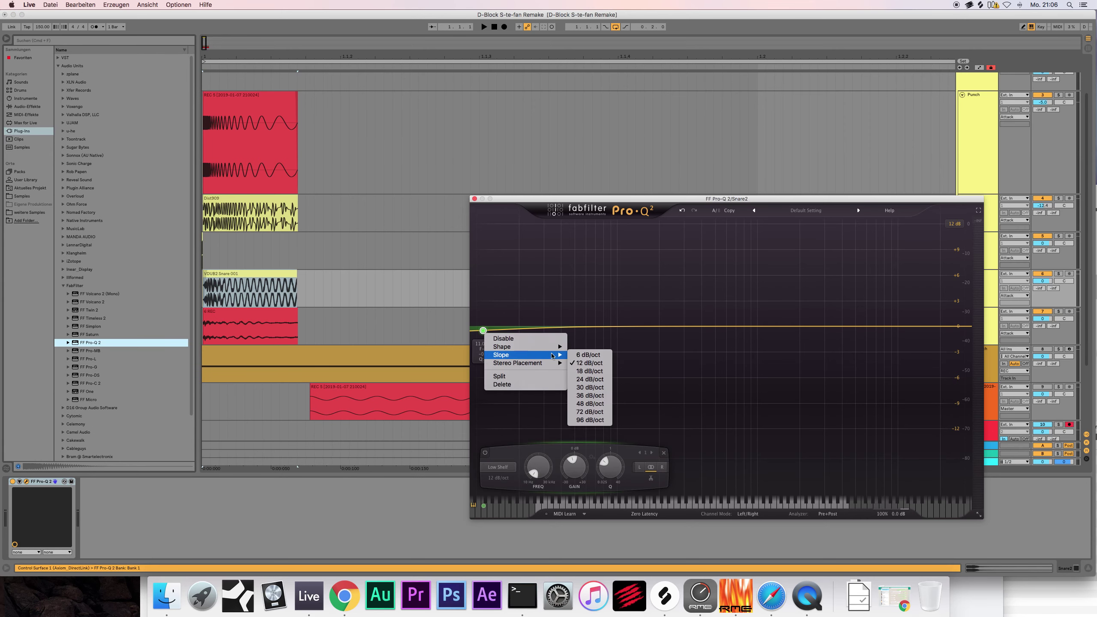
left_click(589, 420)
right_click(483, 330)
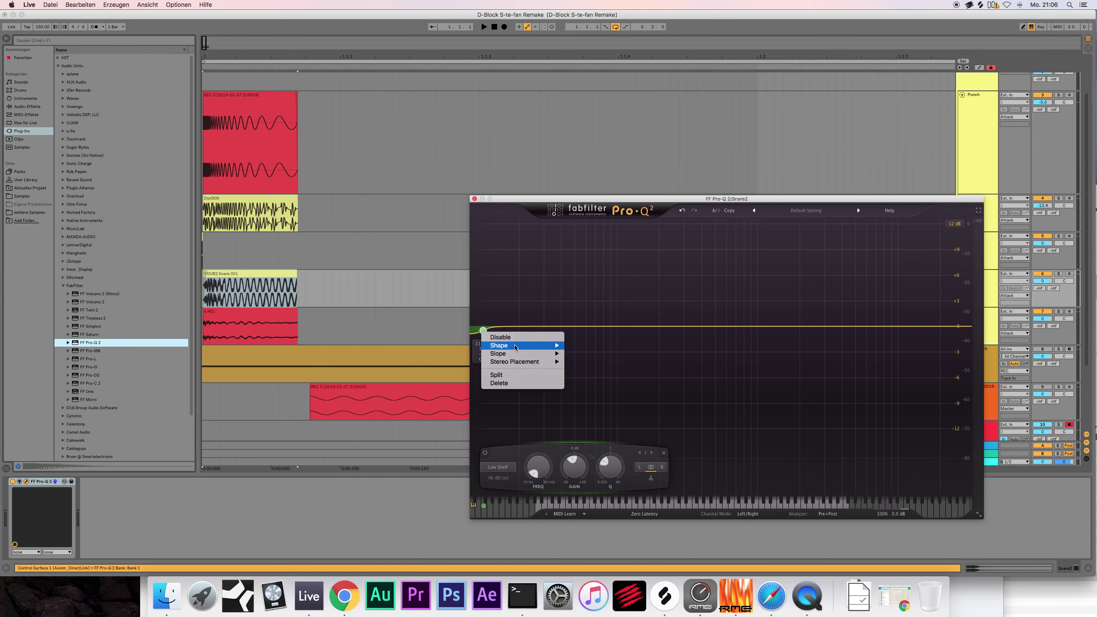
left_click(585, 362)
Step: During playback, raise the low cut to about 922 Hz, add a bell boost of about 5.4 dB near 1948 Hz, and close the EQ
key("space")
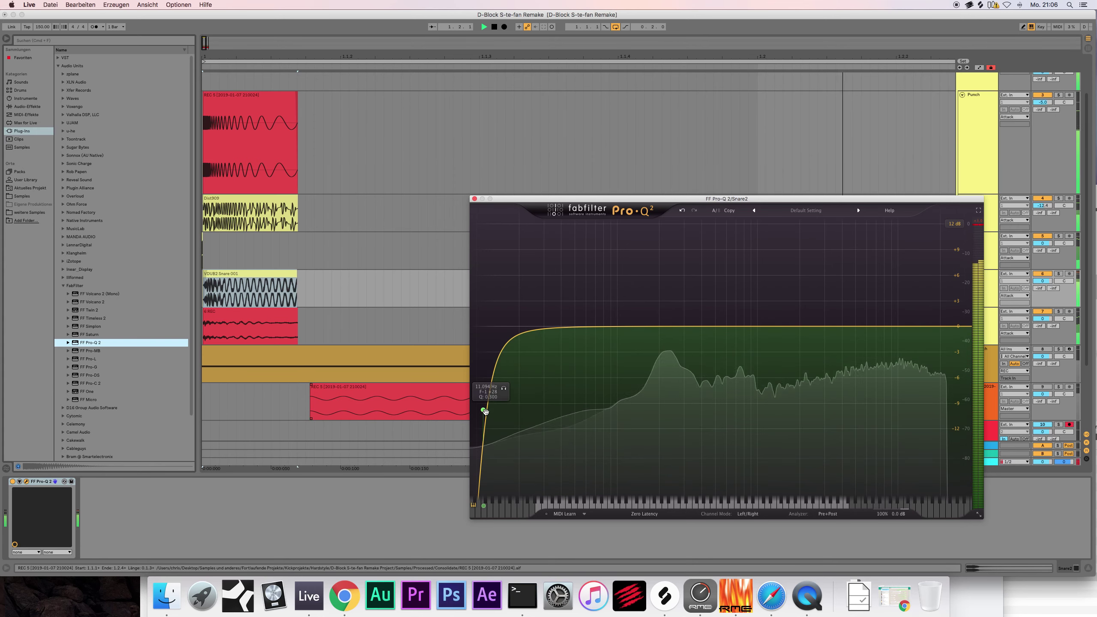
left_click_drag(483, 413, 763, 318)
left_click(798, 319)
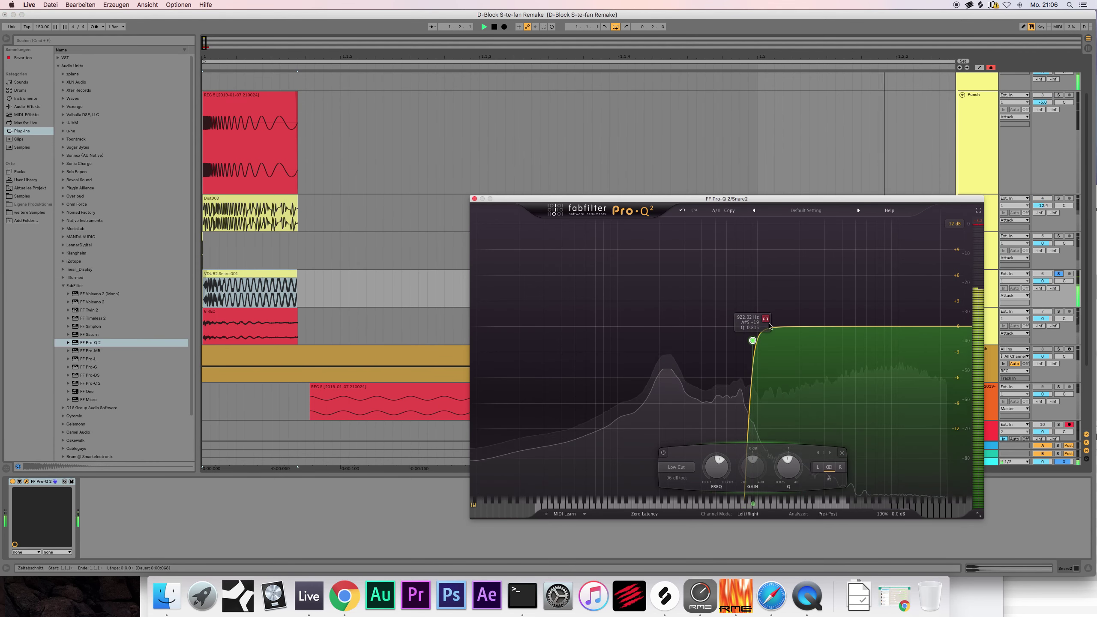
left_click(798, 280)
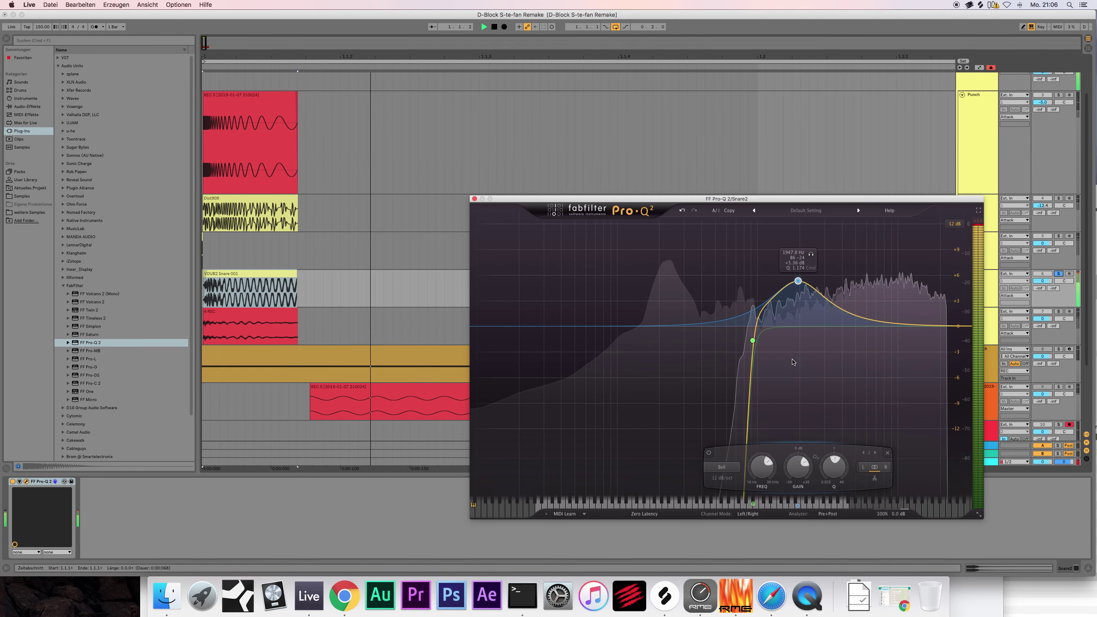
left_click(474, 198)
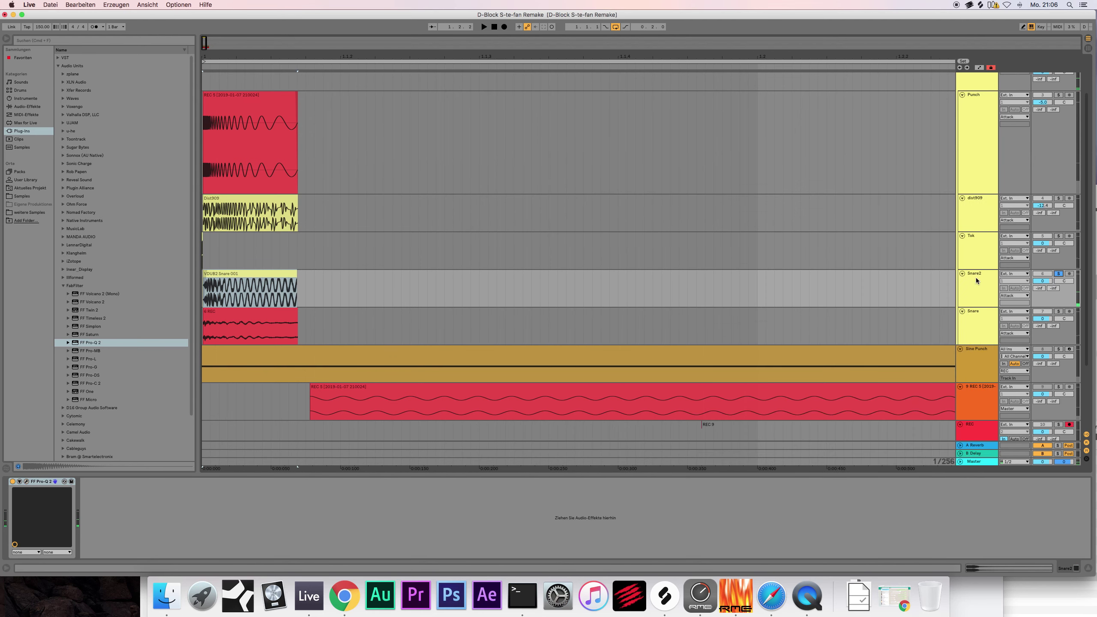
Step: Play all the layers together and lower the Snare2 track's volume
key("space")
left_click_drag(1054, 282, 1054, 299)
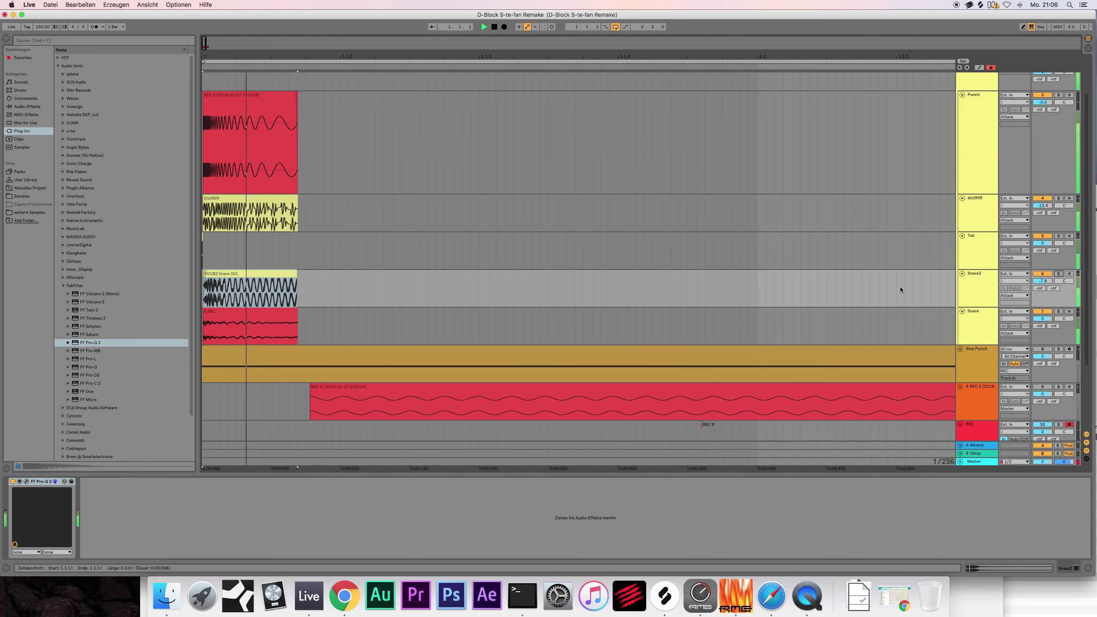
scroll(781, 265, "up", 3)
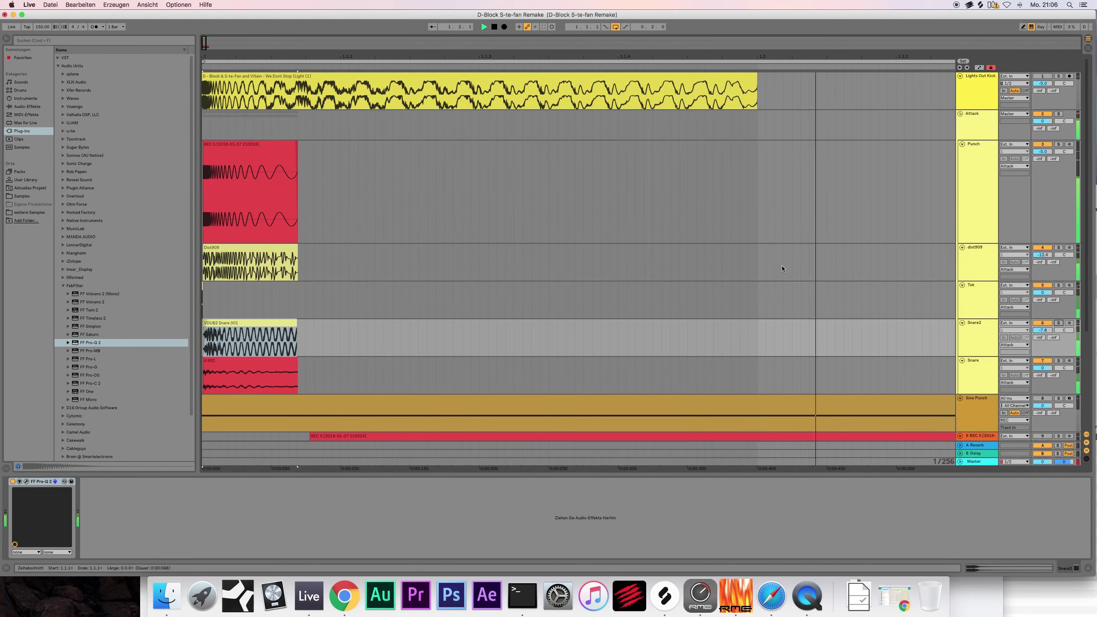
scroll(497, 95, "down", 3)
scroll(510, 100, "up", 3)
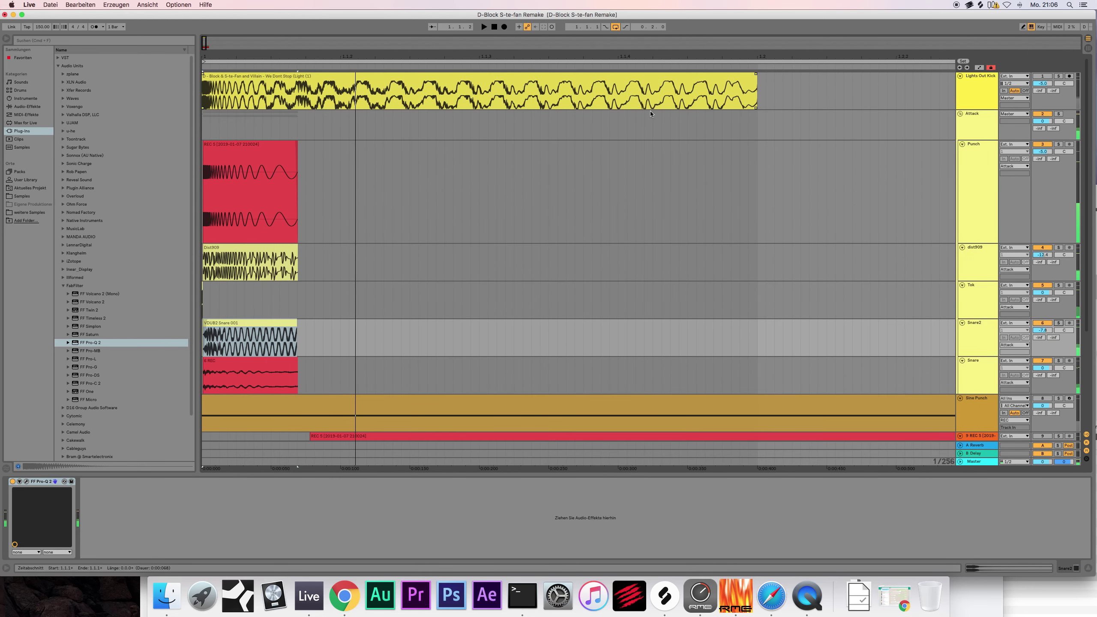
Step: Route the Attack group's output to the REC track and record the combined layers there
left_click(973, 115)
left_click(1014, 114)
left_click(1013, 185)
scroll(484, 130, "down", 4)
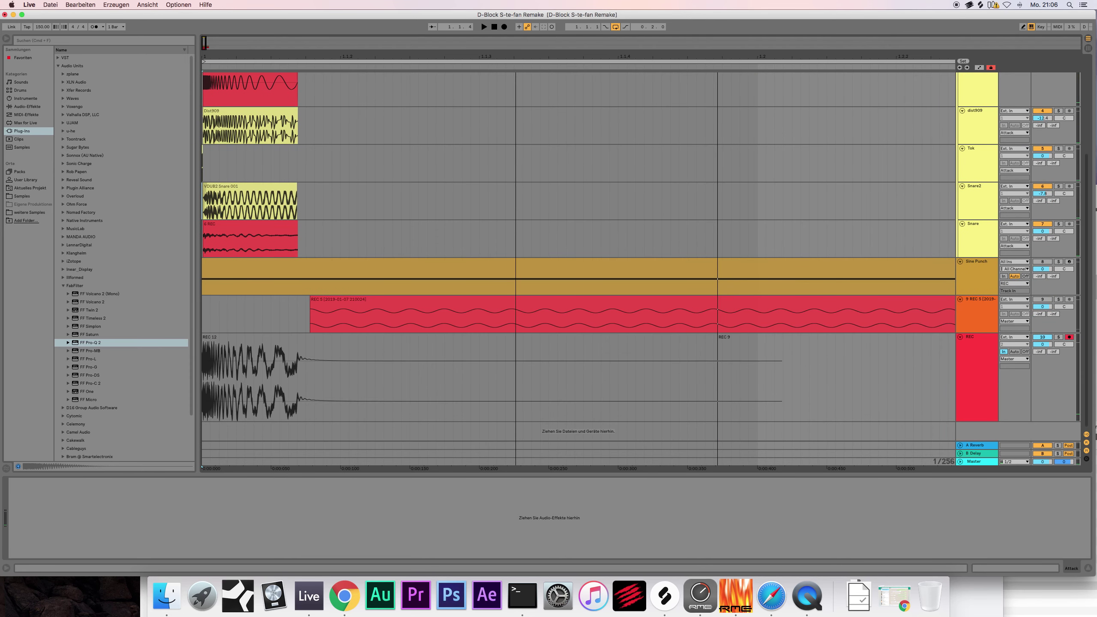
Step: Compare the recorded attack waveform on the REC track with the reference kick in close-up
key("plus")
key("plus")
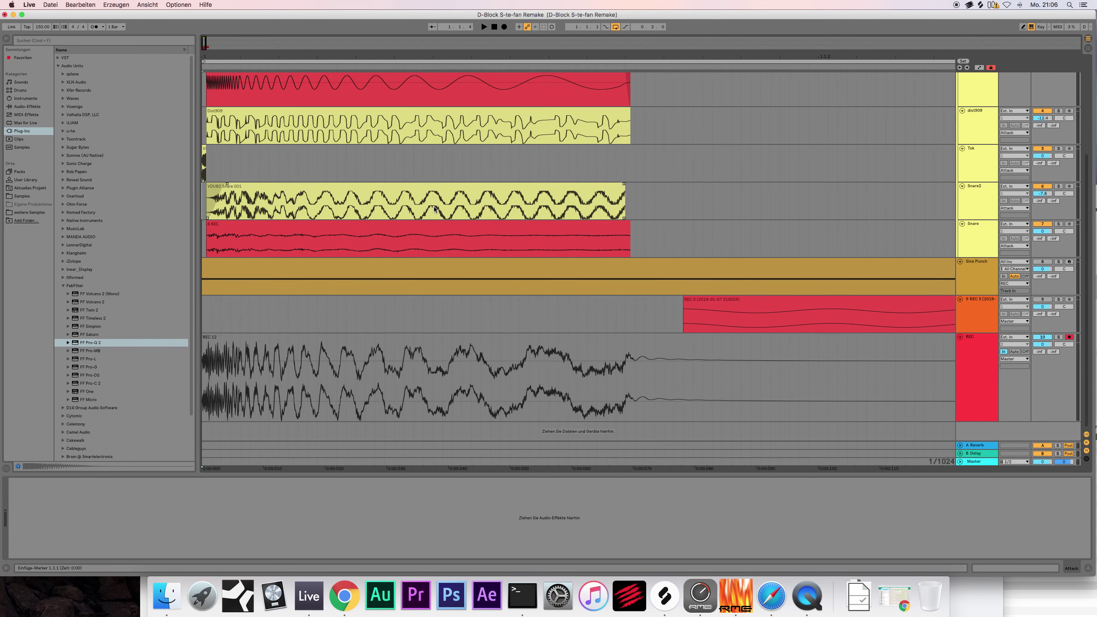
scroll(427, 265, "up", 3)
scroll(427, 266, "down", 3)
scroll(428, 268, "up", 3)
scroll(428, 267, "down", 3)
scroll(429, 267, "up", 5)
scroll(586, 239, "down", 5)
Step: Lower the volumes of the Snare2, dist909 and Snare tracks
left_click_drag(1043, 193, 1042, 200)
left_click(986, 122)
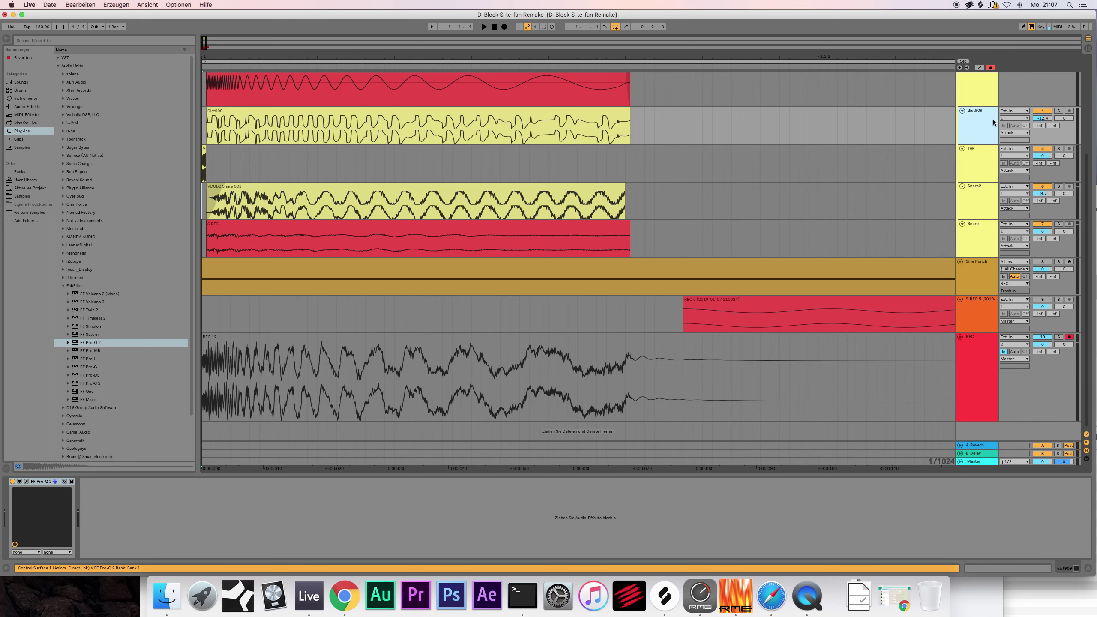
scroll(946, 153, "up", 5)
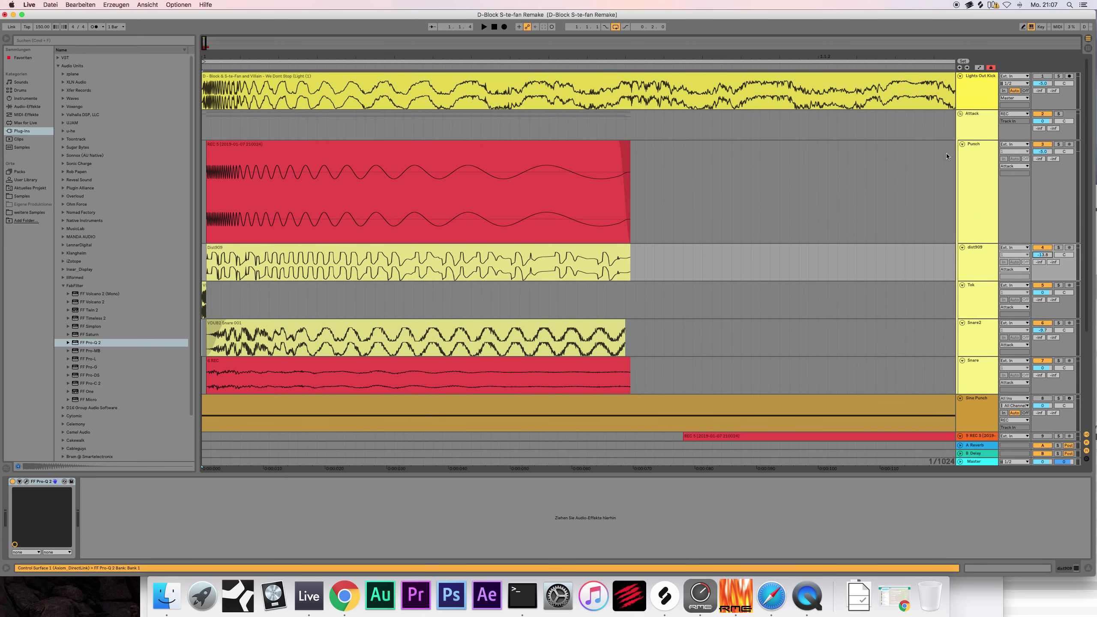
scroll(946, 153, "down", 2)
left_click(1030, 315)
left_click_drag(1030, 316, 1030, 320)
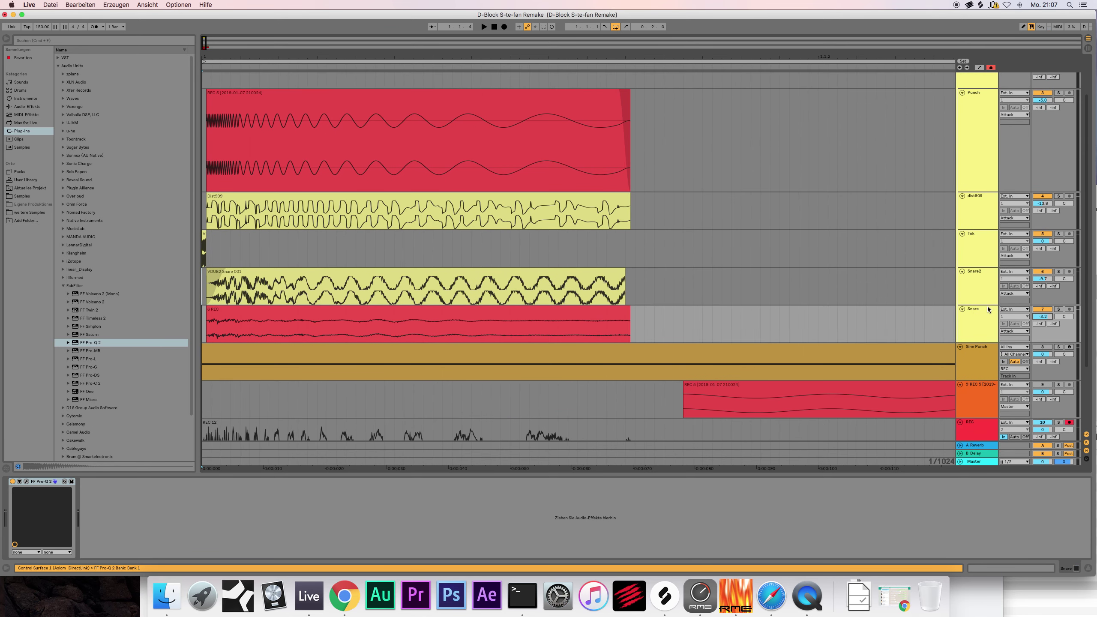
Step: Raise the Punch track's volume and record the Attack layers onto the REC track again
scroll(977, 234, "up", 1)
left_click(987, 154)
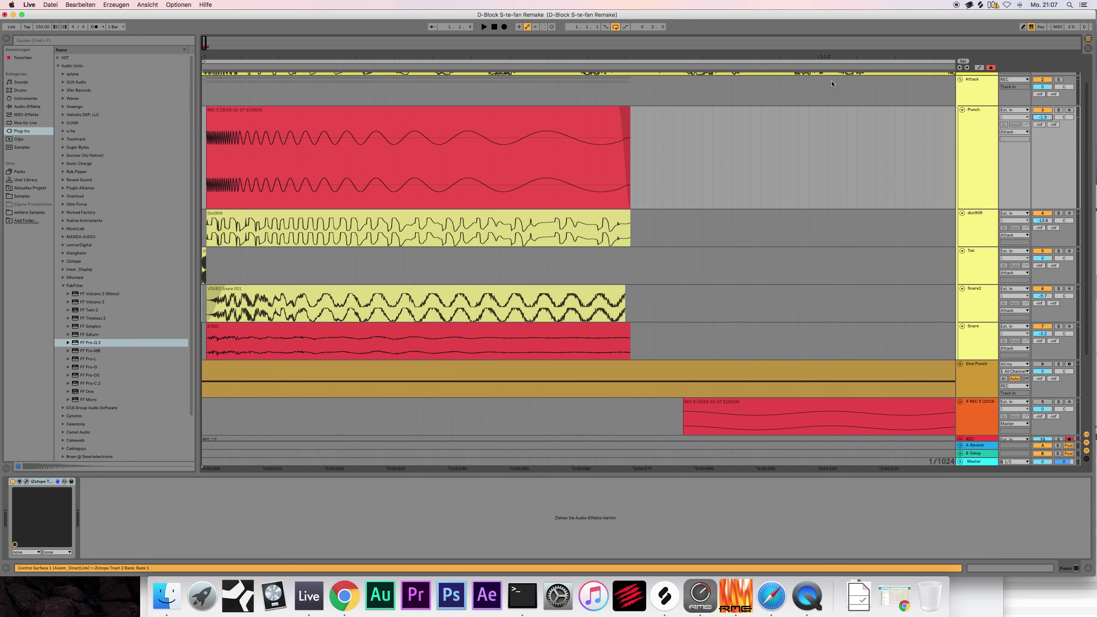
scroll(644, 312, "down", 3)
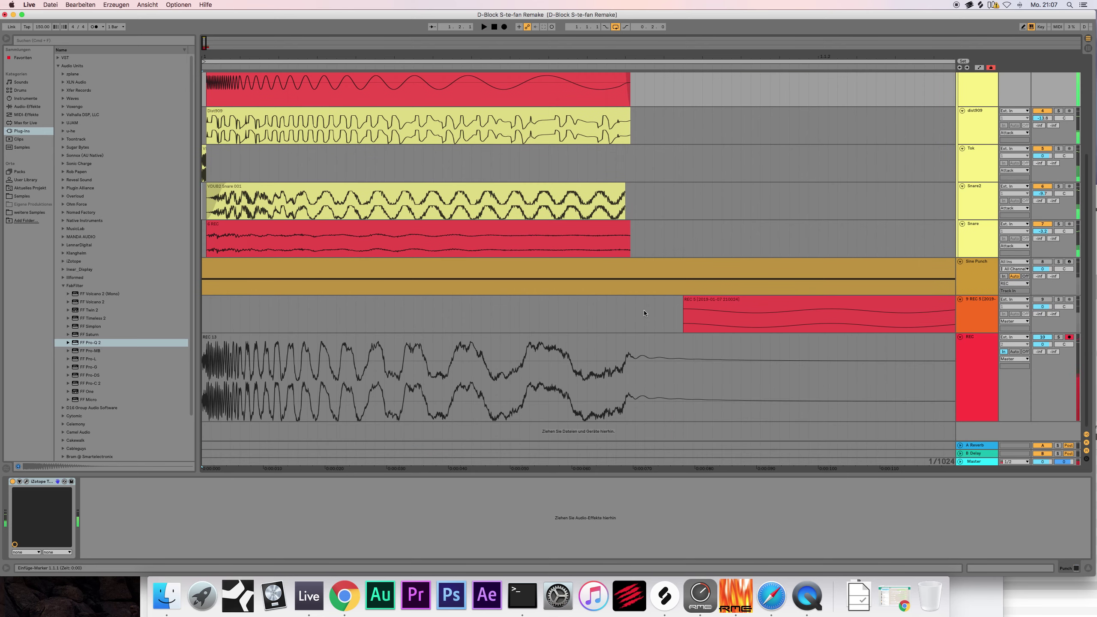
Step: Inspect the new REC recording up close and check its waveform against the reference kick
left_click(406, 339)
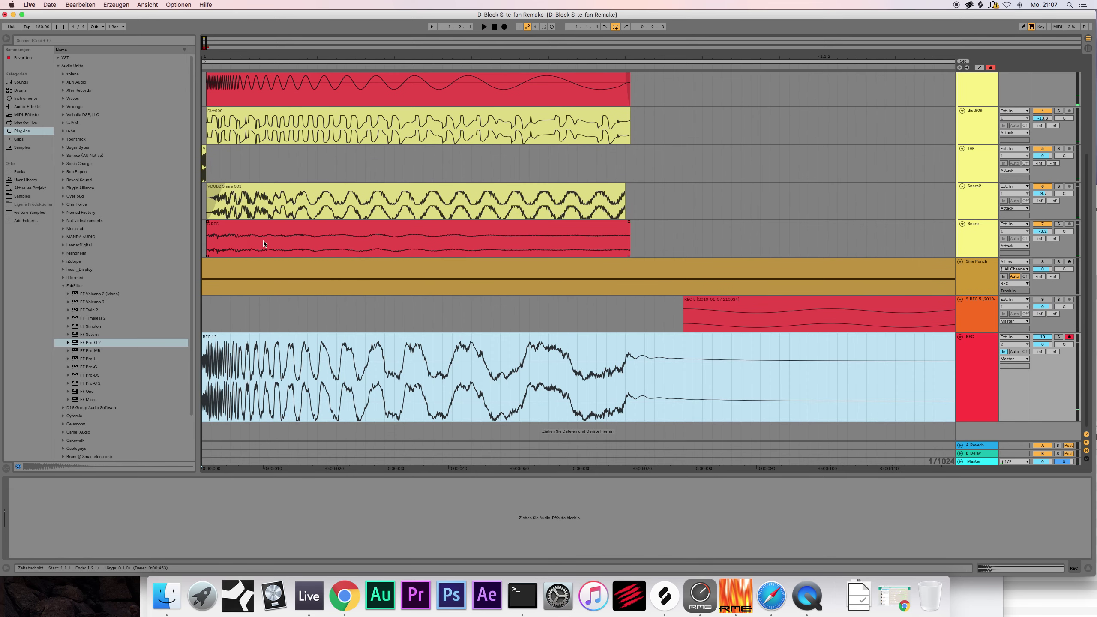
left_click_drag(204, 43, 440, 329)
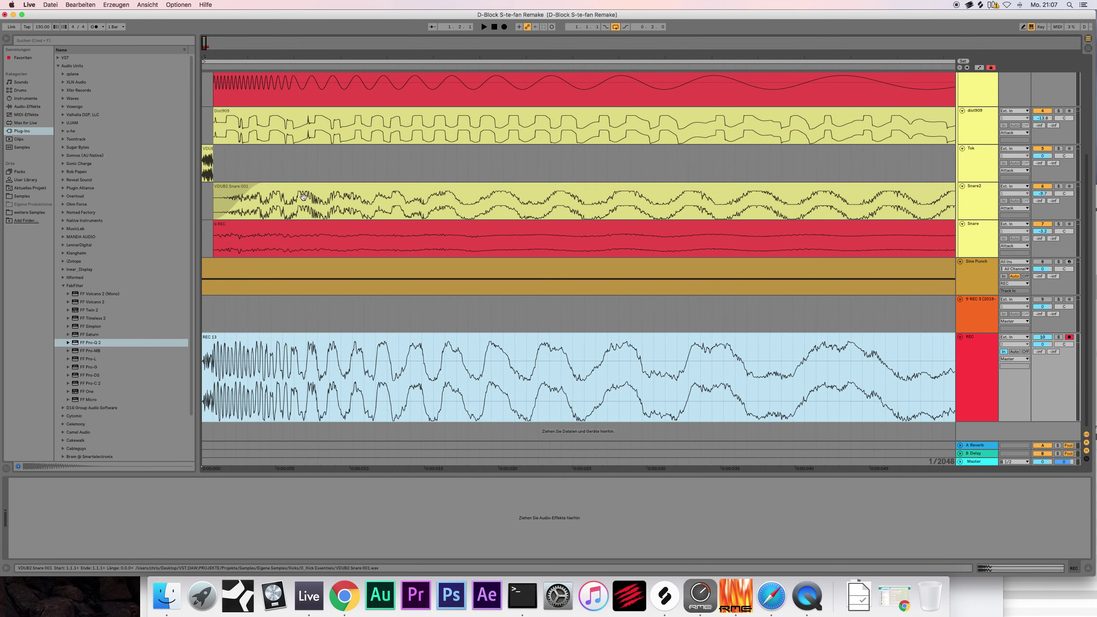
left_click_drag(205, 46, 206, 40)
scroll(289, 261, "up", 5)
scroll(288, 218, "down", 5)
scroll(293, 220, "up", 5)
scroll(294, 220, "down", 5)
Step: Delete the recorded test clip from the REC track
left_click(633, 370)
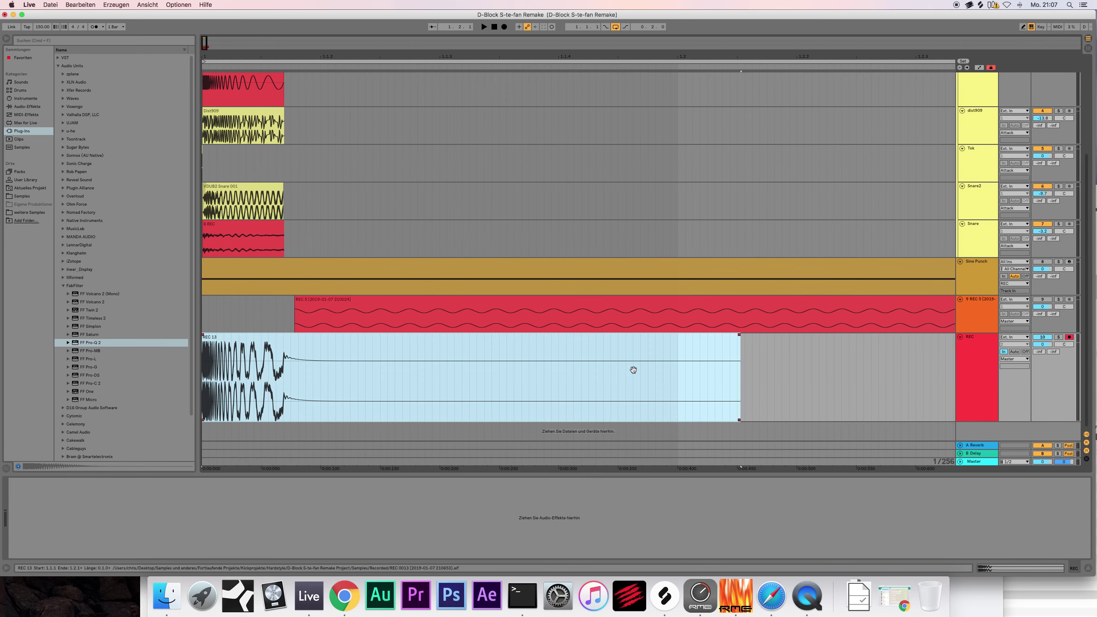
left_click(579, 339)
scroll(415, 268, "up", 5)
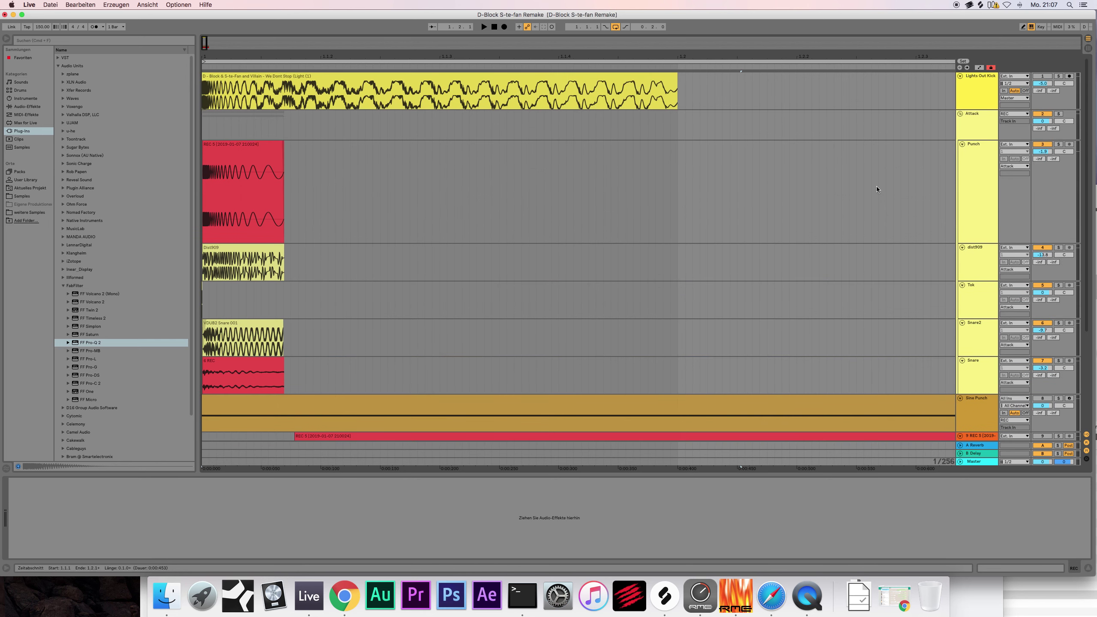
Step: Rename the track holding the long sine bass clip as BassTail
left_click(991, 120)
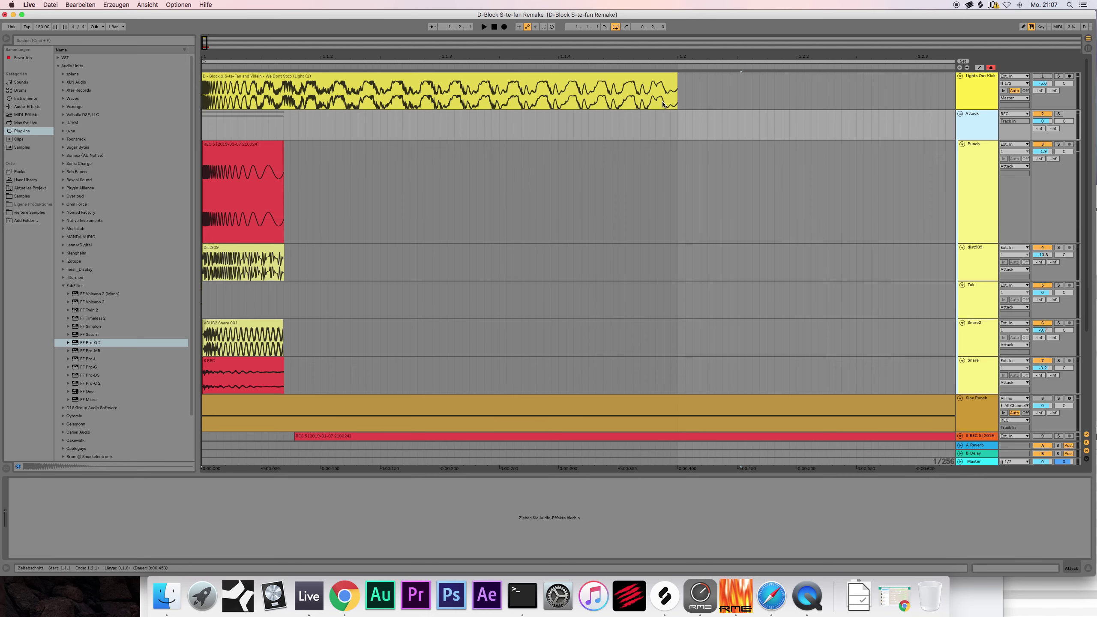
key("super+t")
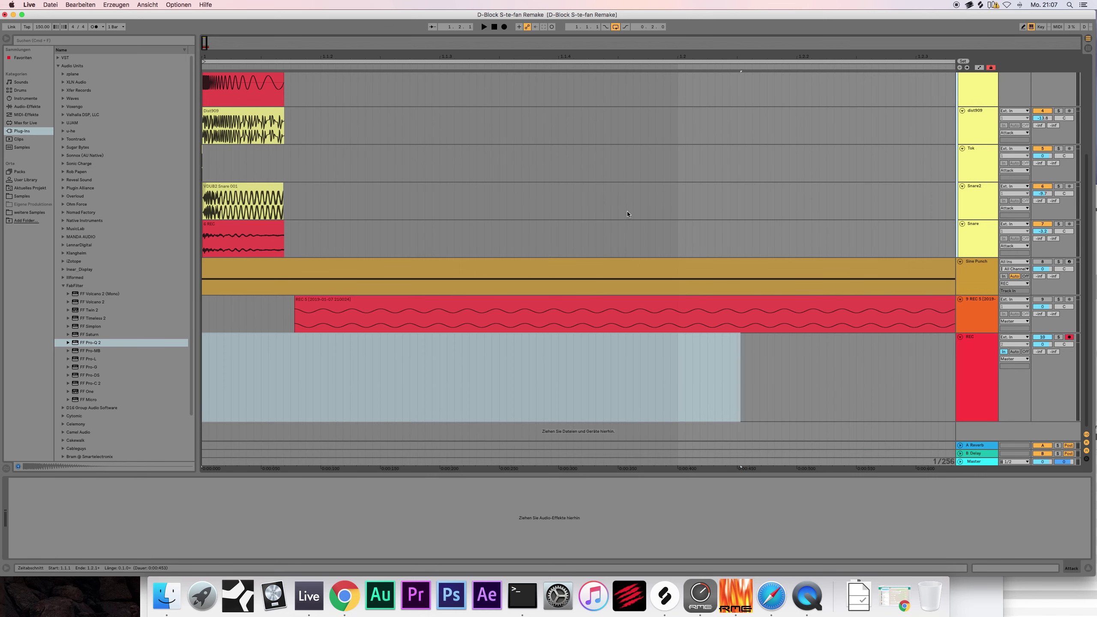
left_click(976, 304)
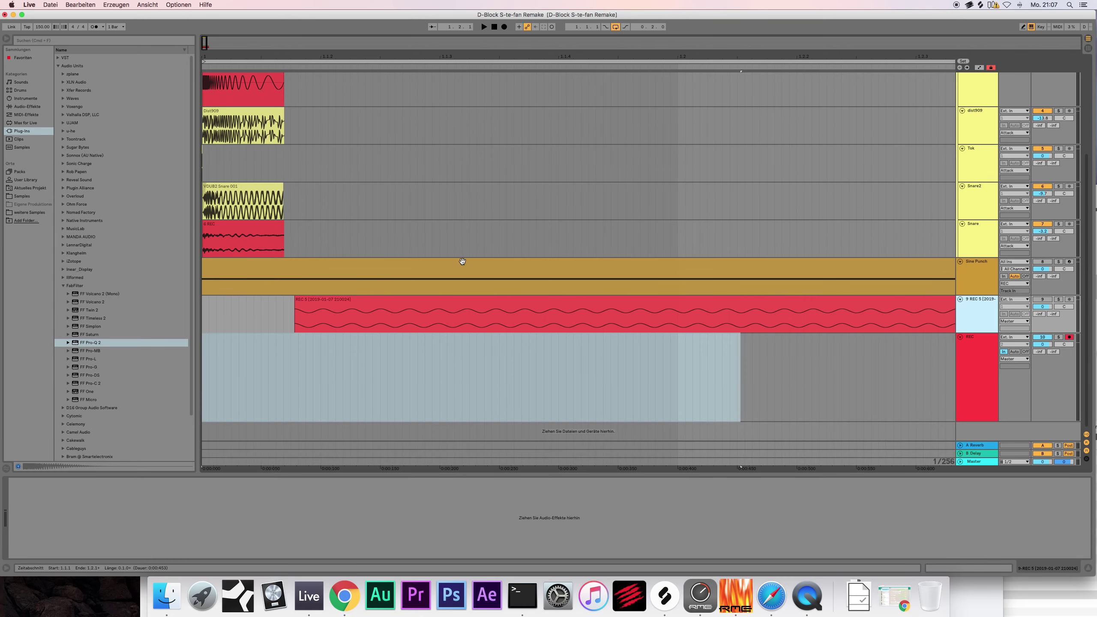
left_click(322, 300)
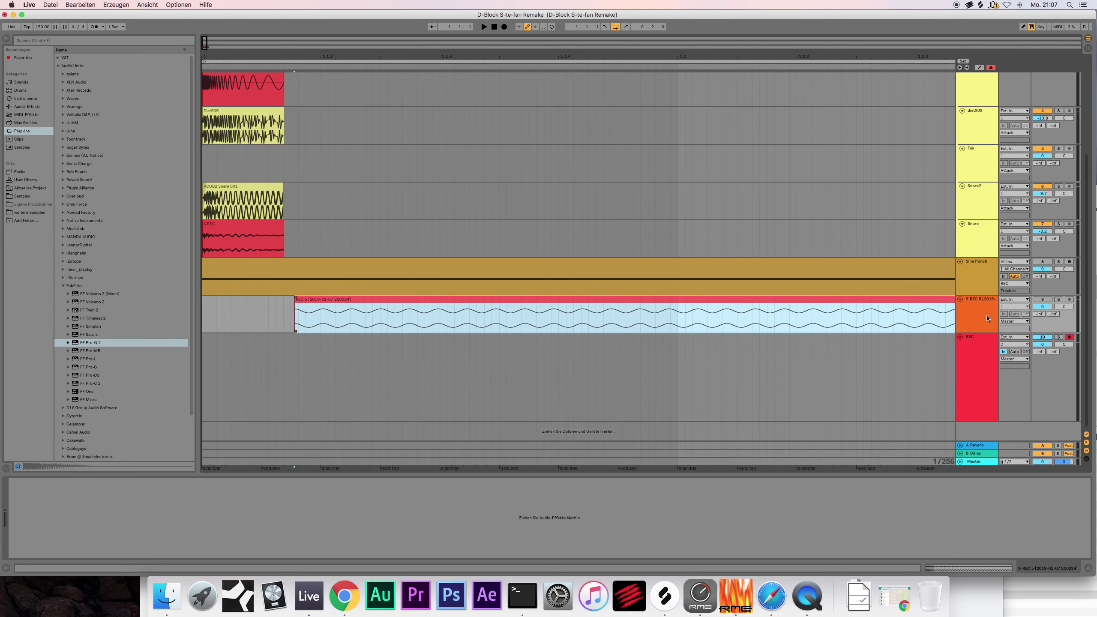
double_click(978, 301)
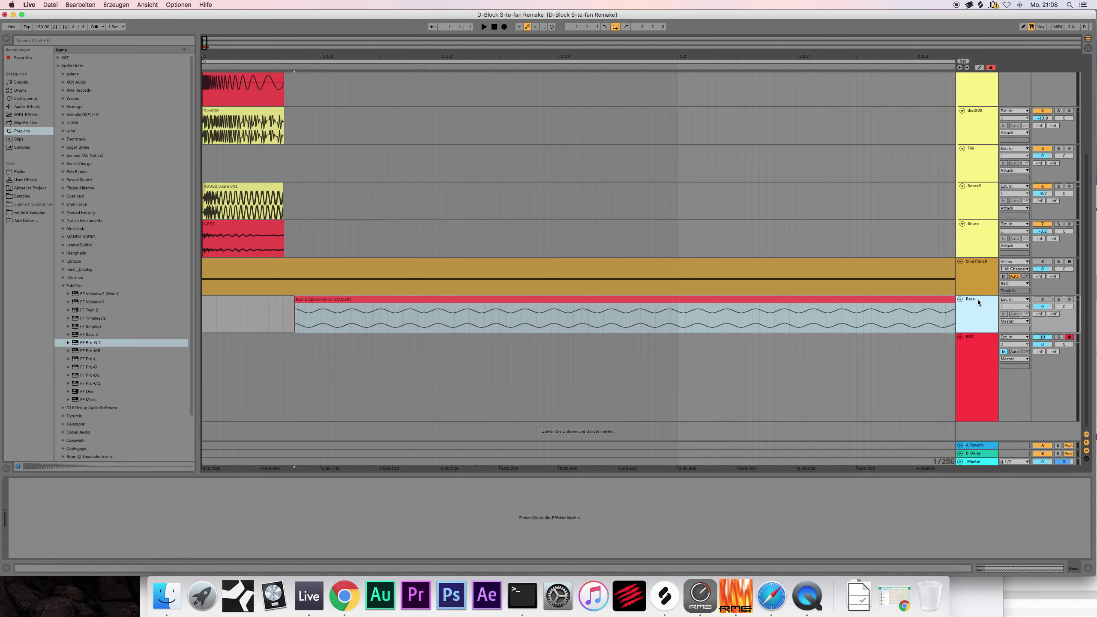
key("super+a")
type("Tail")
key("Return")
Step: Put the BassTail track into its own group
key("super+g")
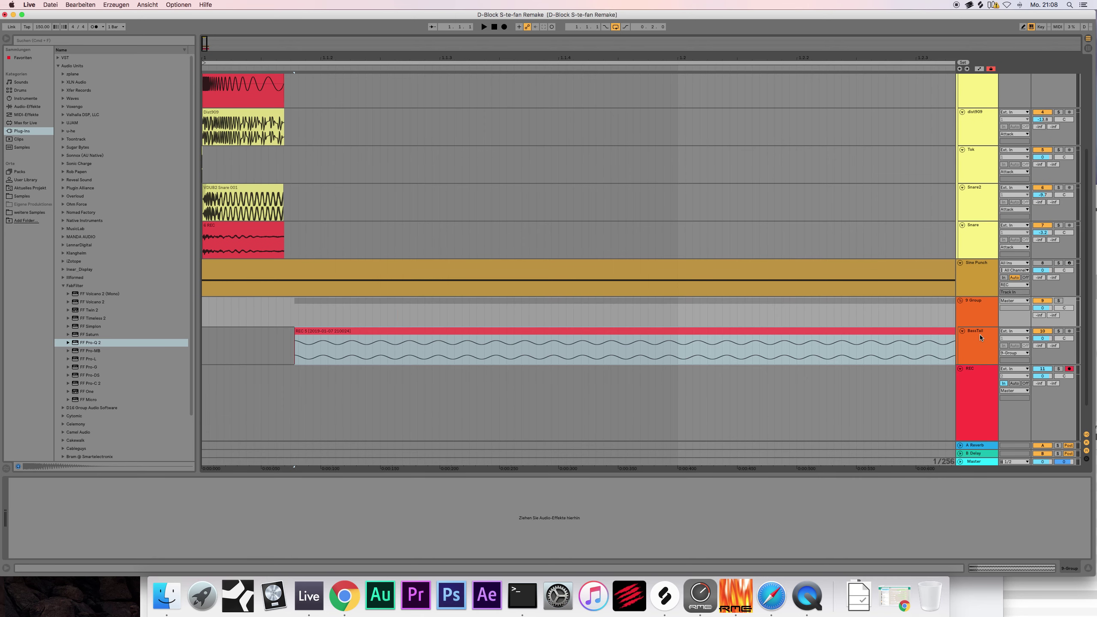
scroll(979, 335, "up", 1)
left_click_drag(972, 366, 968, 299)
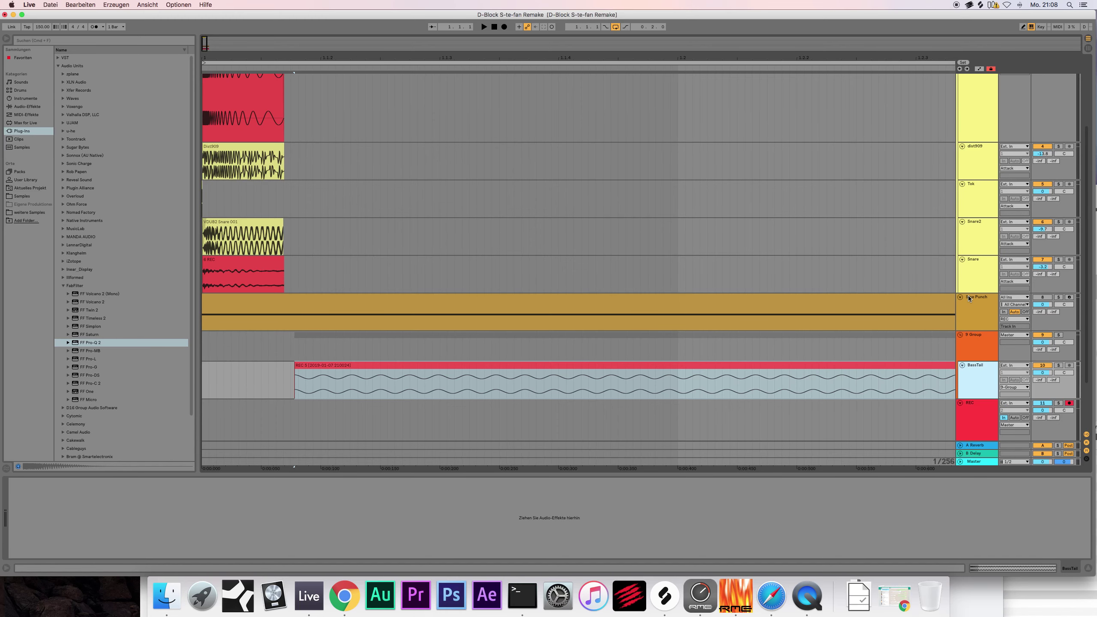
Step: Move the Sine Punch track to the top of the track list, above Lights Out Kick, and collapse it
scroll(973, 373, "up", 2)
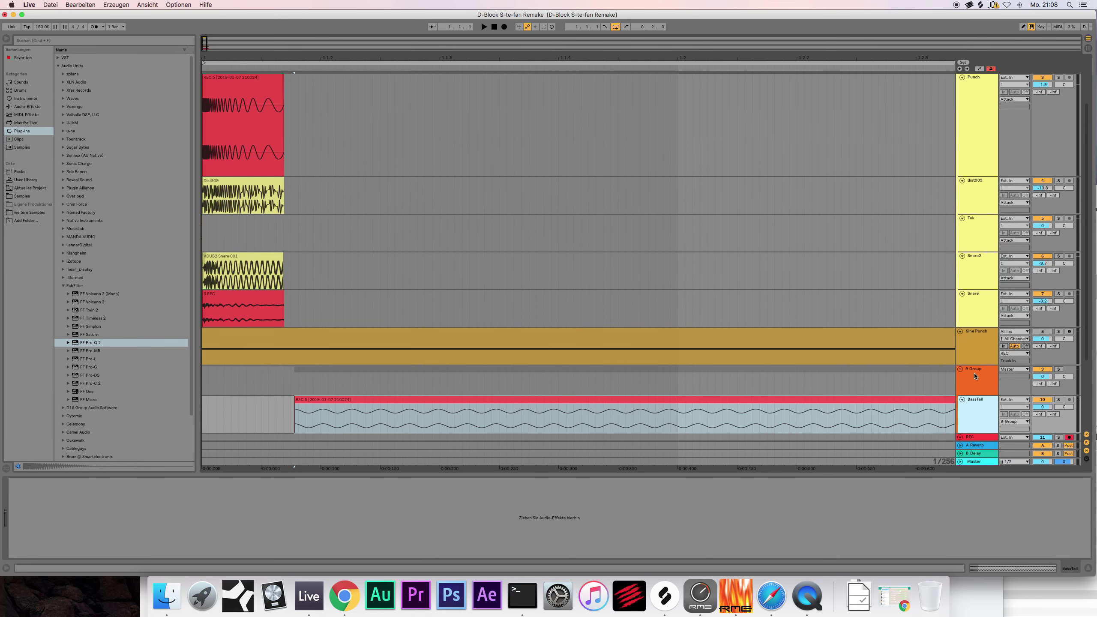
scroll(973, 372, "up", 5)
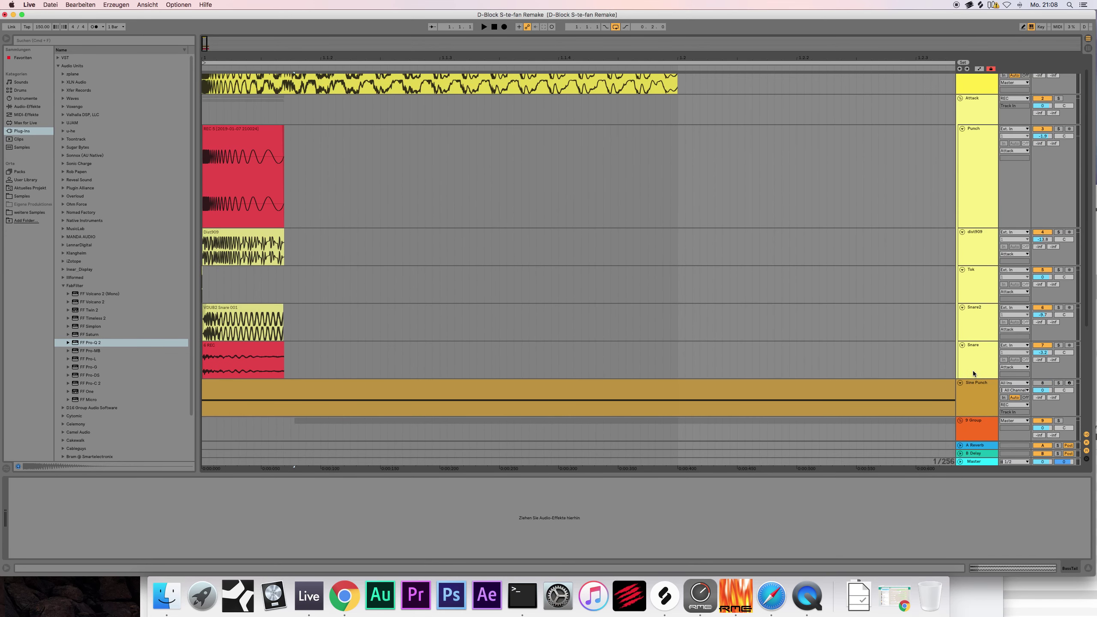
scroll(973, 370, "down", 5)
scroll(972, 286, "up", 5)
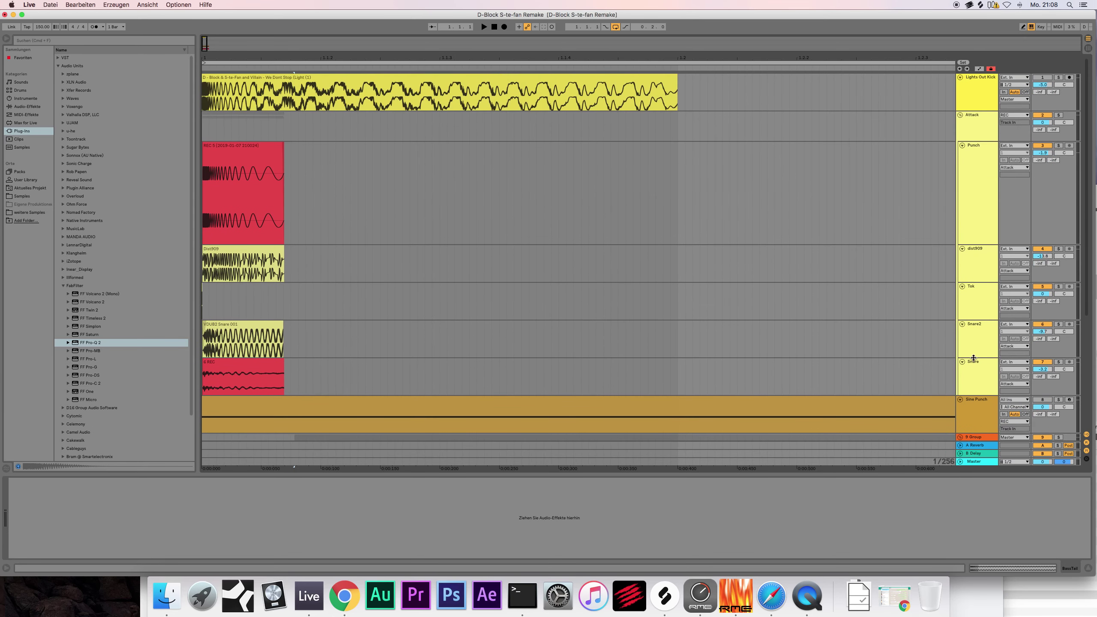
left_click_drag(977, 396, 970, 84)
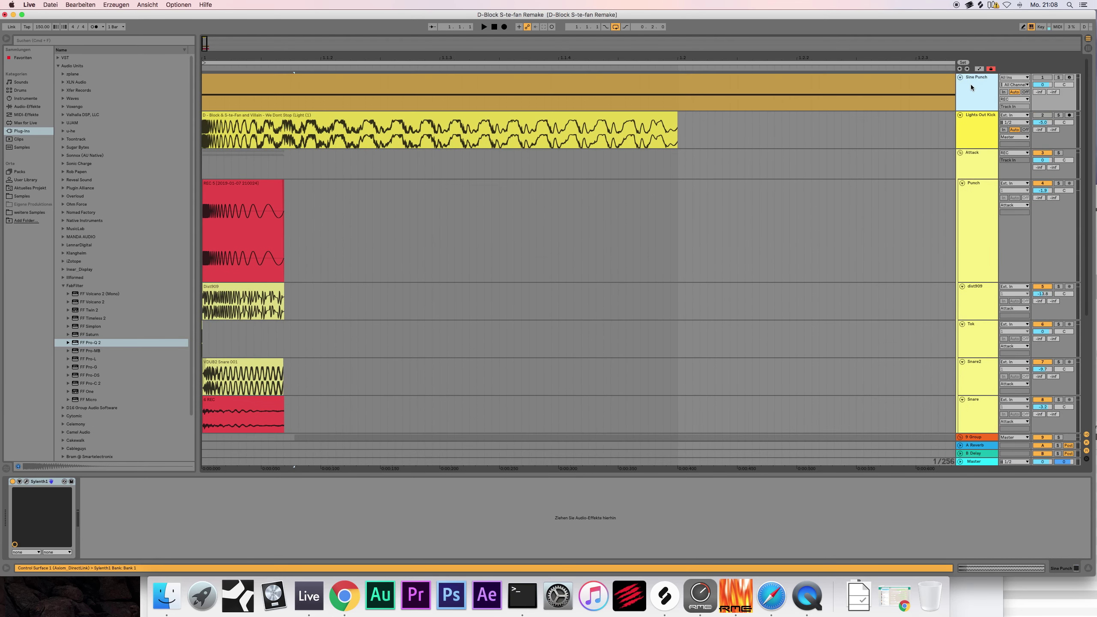
left_click(959, 78)
Step: Start the BassTail clip slightly before the punch's end with a short fade-in, and play the track soloed
scroll(315, 200, "down", 5)
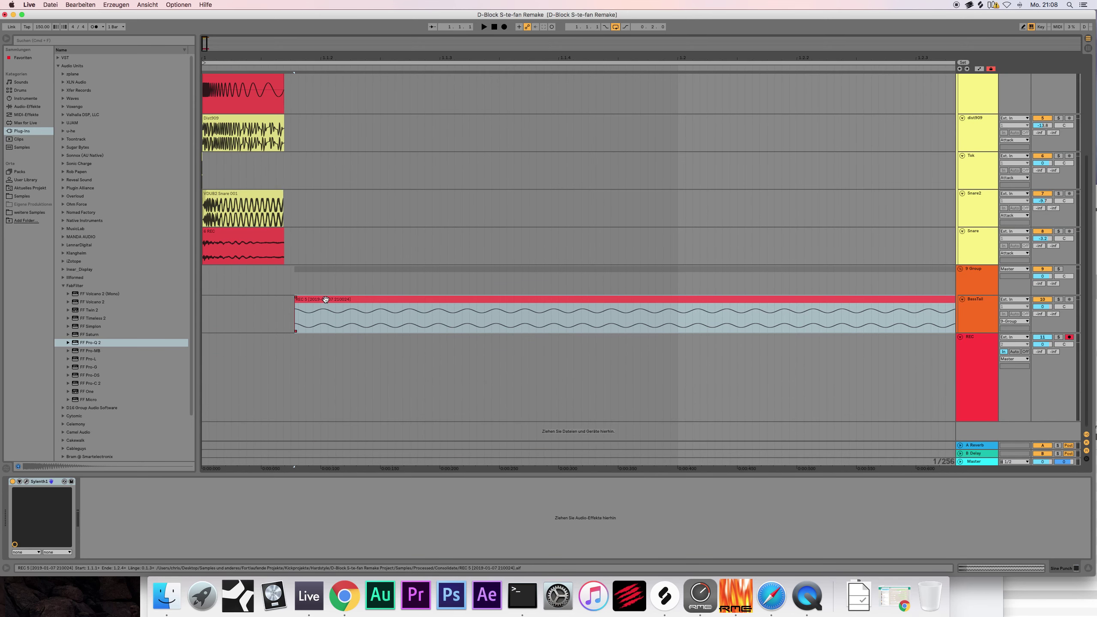
left_click_drag(325, 299, 283, 300)
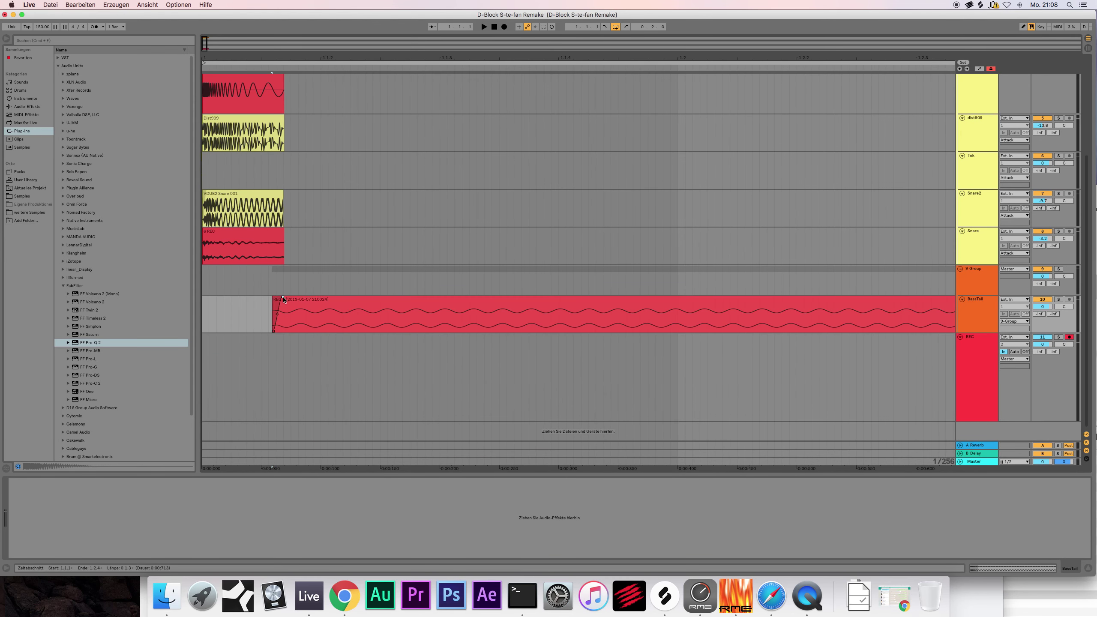
left_click(963, 303)
key("space")
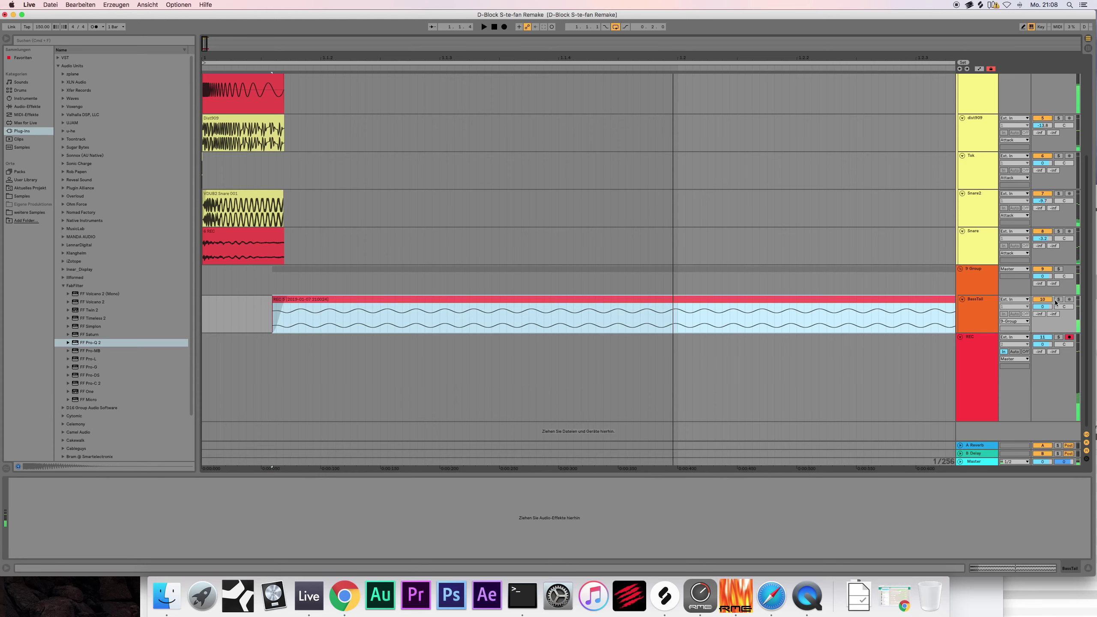
left_click(1058, 299)
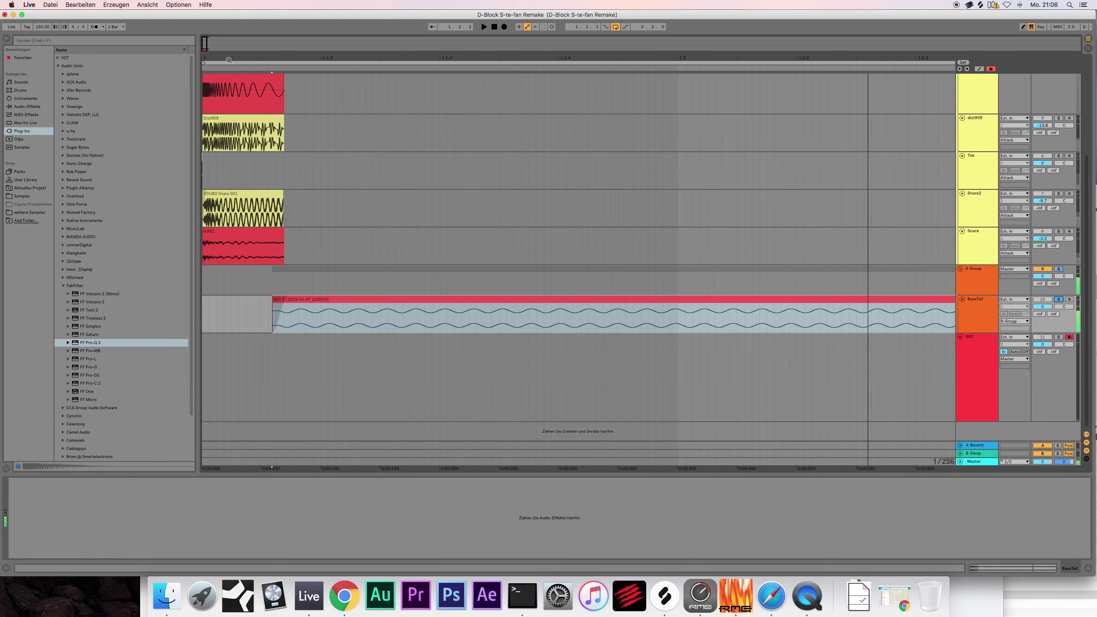
Step: Split the BassTail clip just past beat 1.2 and delete the remaining part so only the short tail is left
left_click_drag(207, 44, 207, 69)
left_click(413, 317)
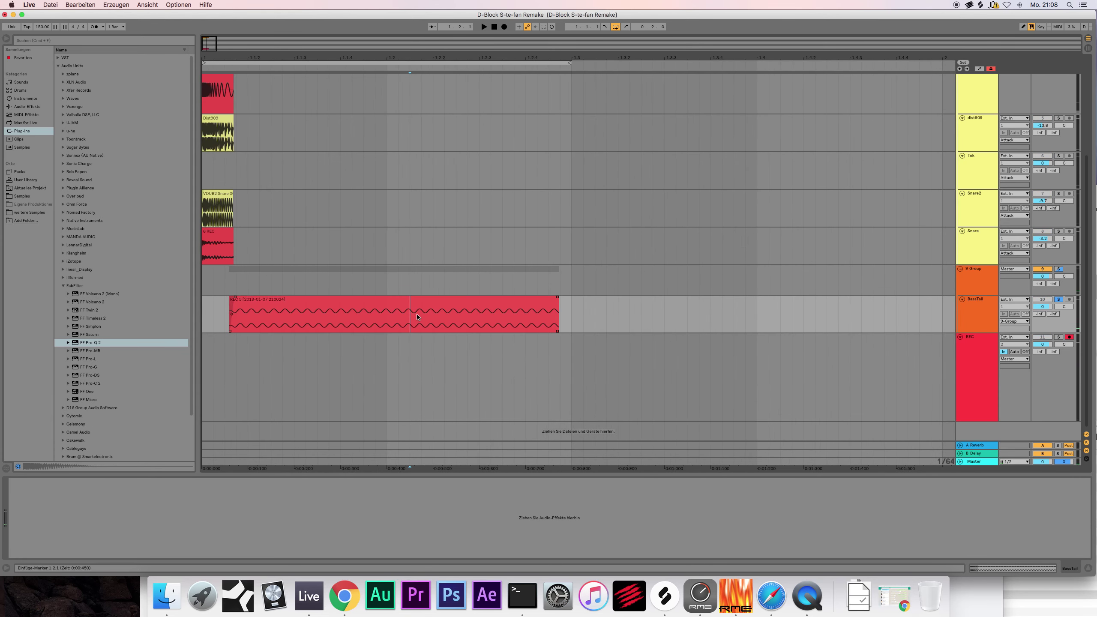
left_click_drag(410, 318, 398, 318)
key("super+e")
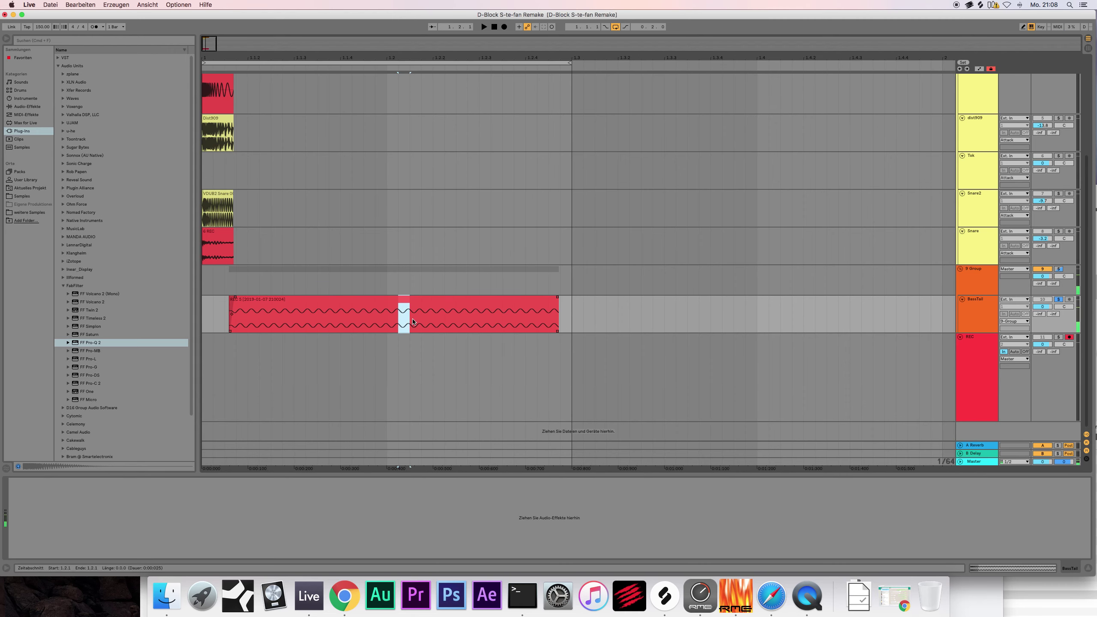
left_click(395, 299)
left_click(417, 299)
key("Delete")
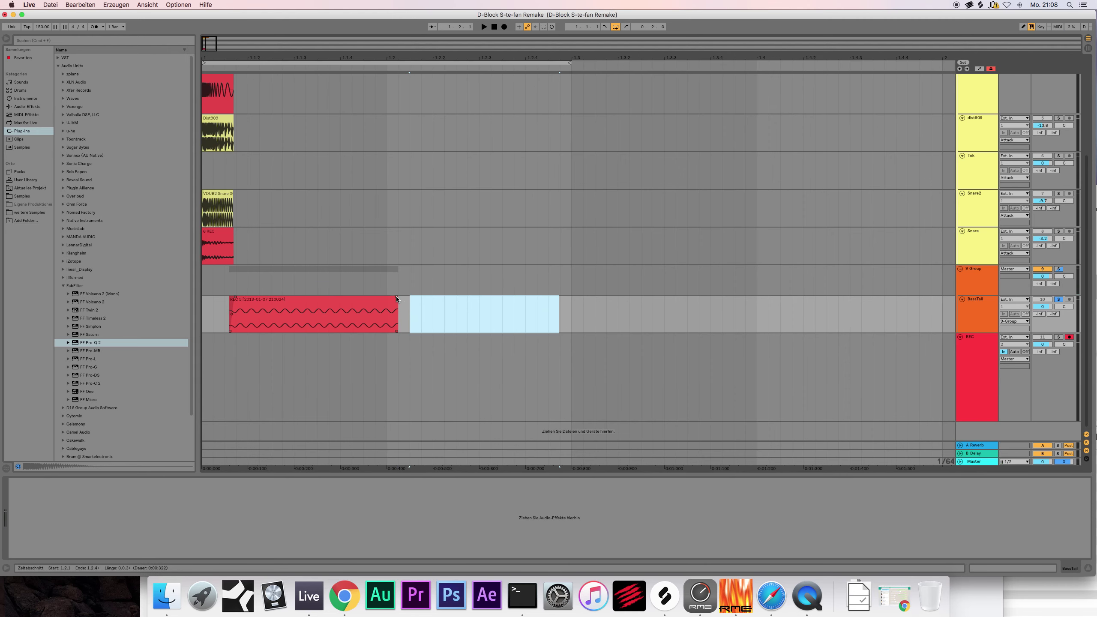
Step: Add a short fade-out to the end of the trimmed BassTail clip and play it
left_click(397, 298)
key("space")
left_click(213, 65)
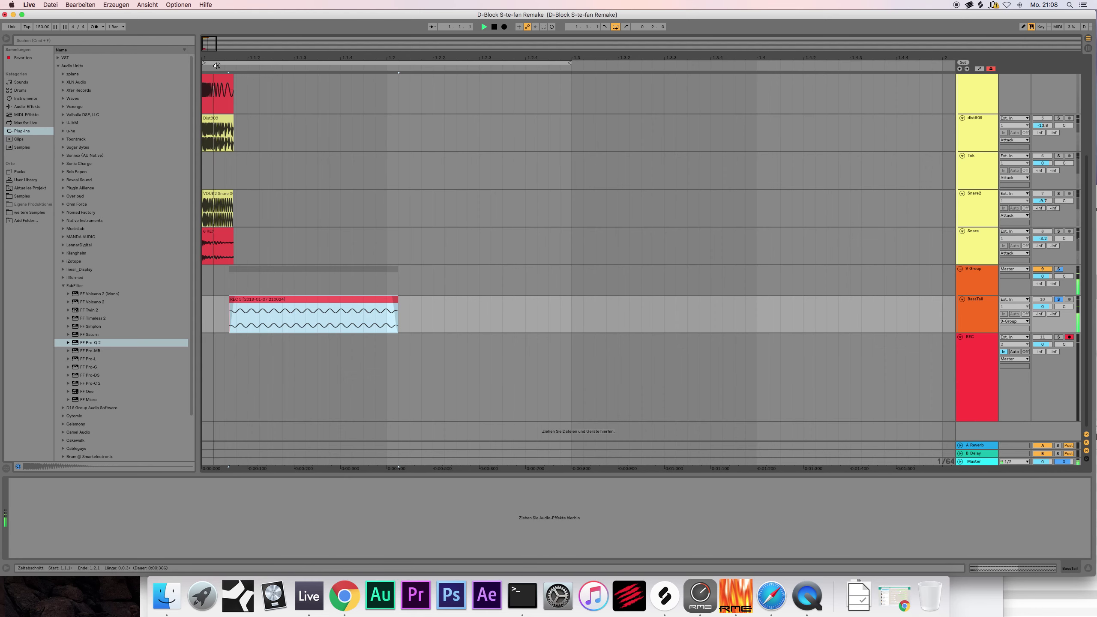
key("space")
left_click_drag(212, 44, 2, 89)
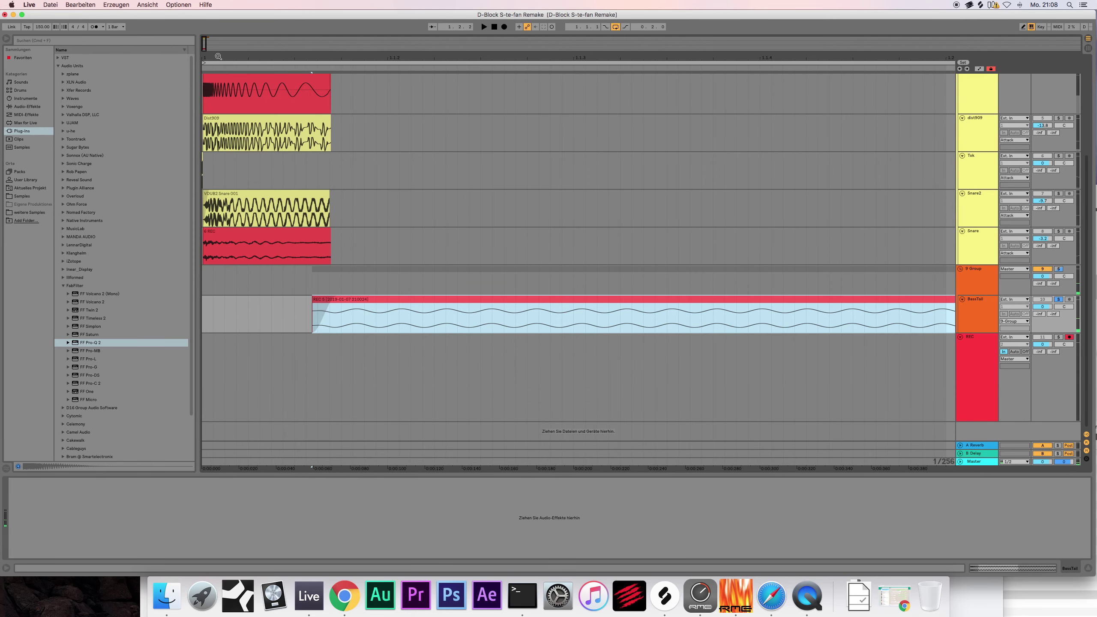
left_click_drag(204, 45, 205, 24)
scroll(333, 243, "up", 3)
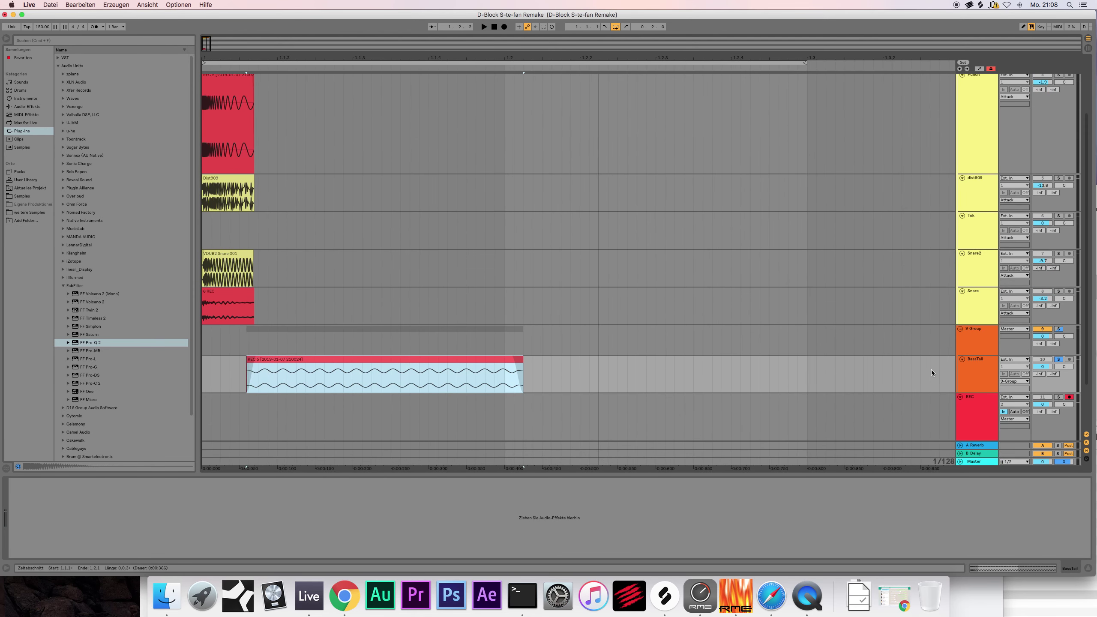
Step: Solo the bass tail's group instead of the BassTail track and play the tail on its own
left_click(987, 360)
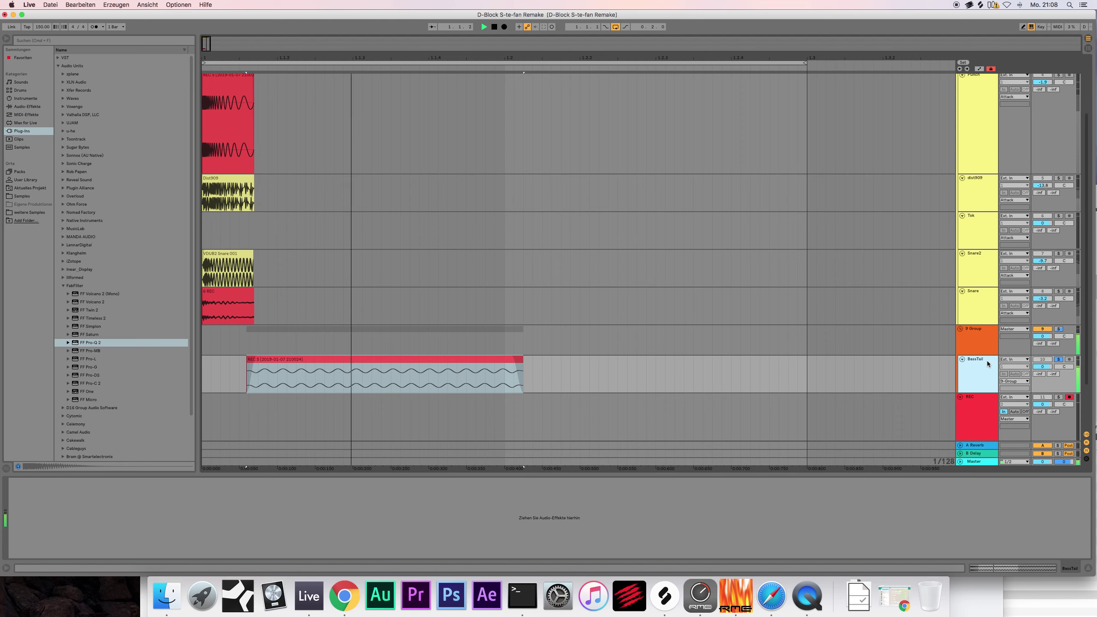
left_click(1058, 329)
key("space")
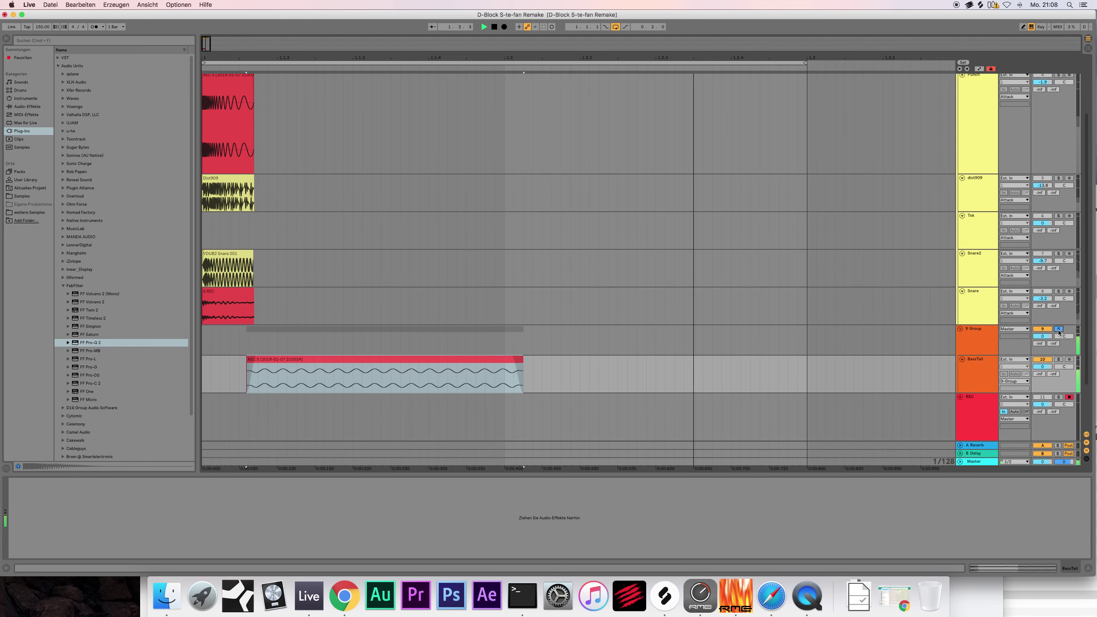
scroll(646, 239, "up", 4)
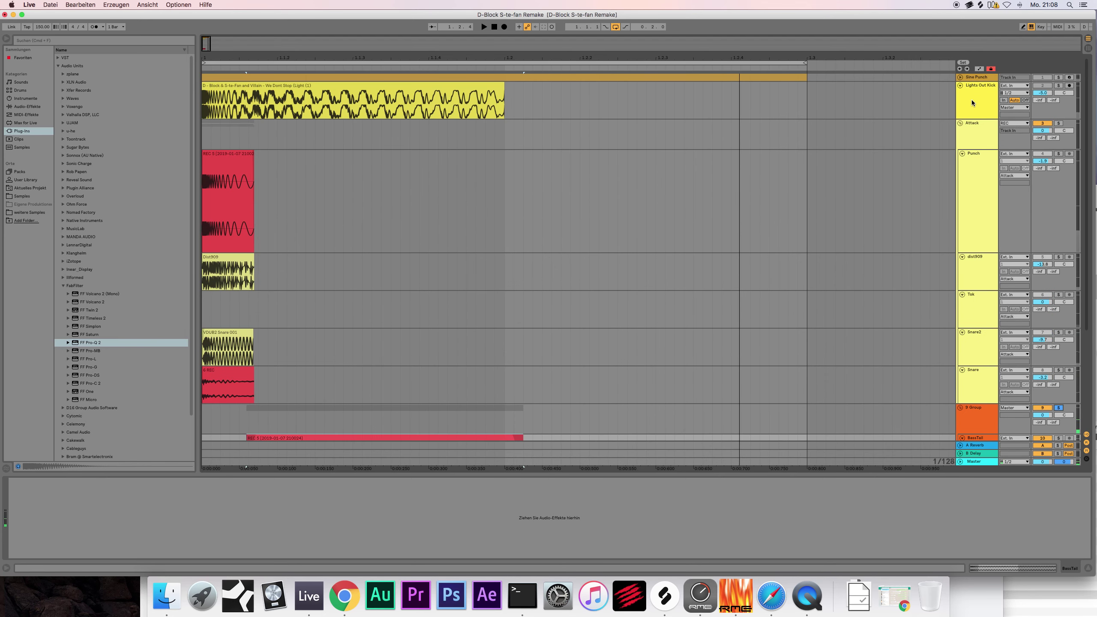
left_click(980, 124)
left_click(1014, 123)
left_click(1012, 142)
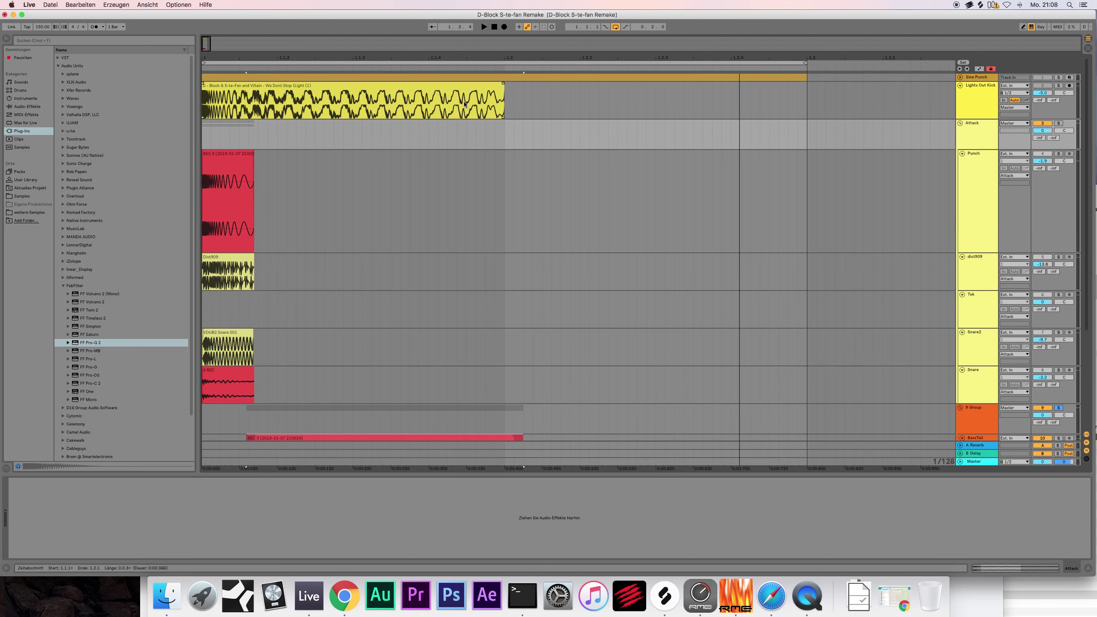
key("space")
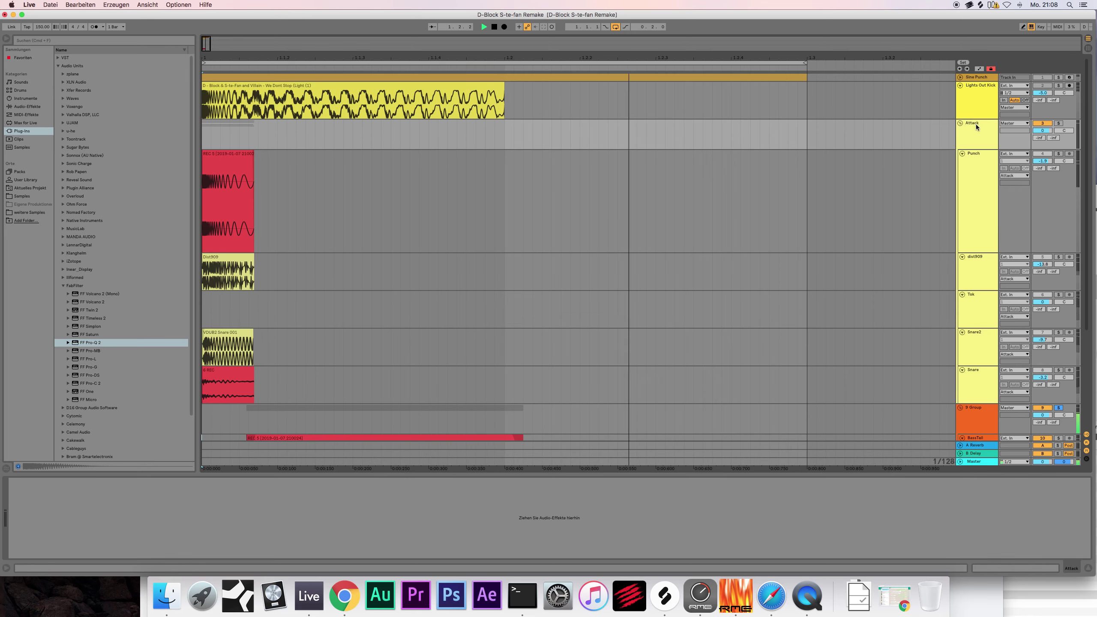
Step: Unsolo the bass tail's group and listen to the tail together with the Attack group's layers
left_click(959, 140)
scroll(938, 186, "down", 4)
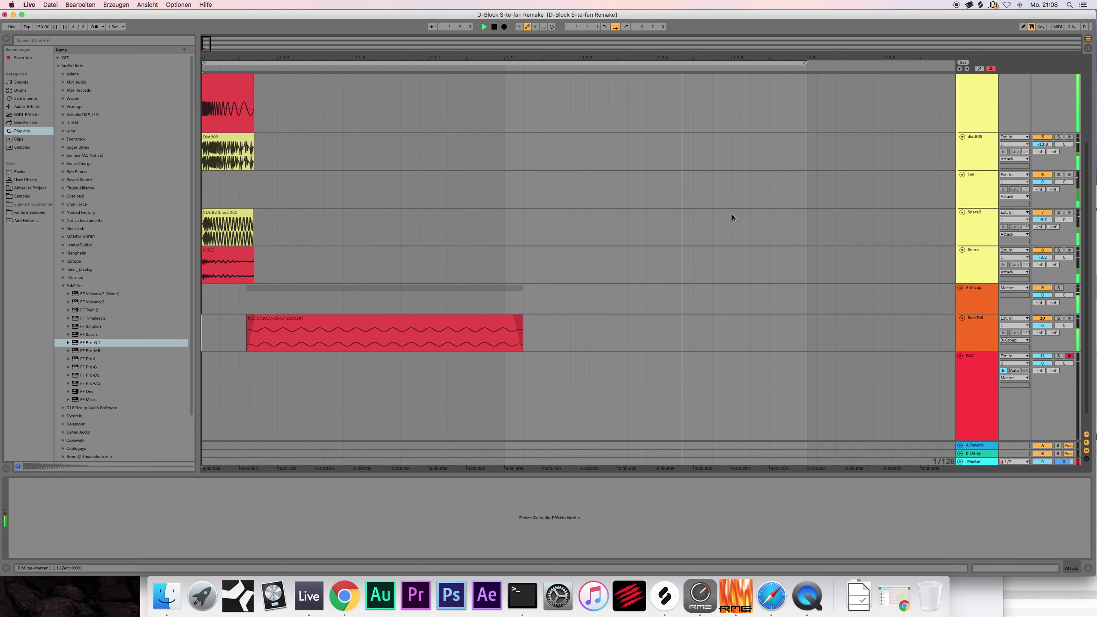
scroll(655, 212, "up", 3)
scroll(648, 206, "down", 4)
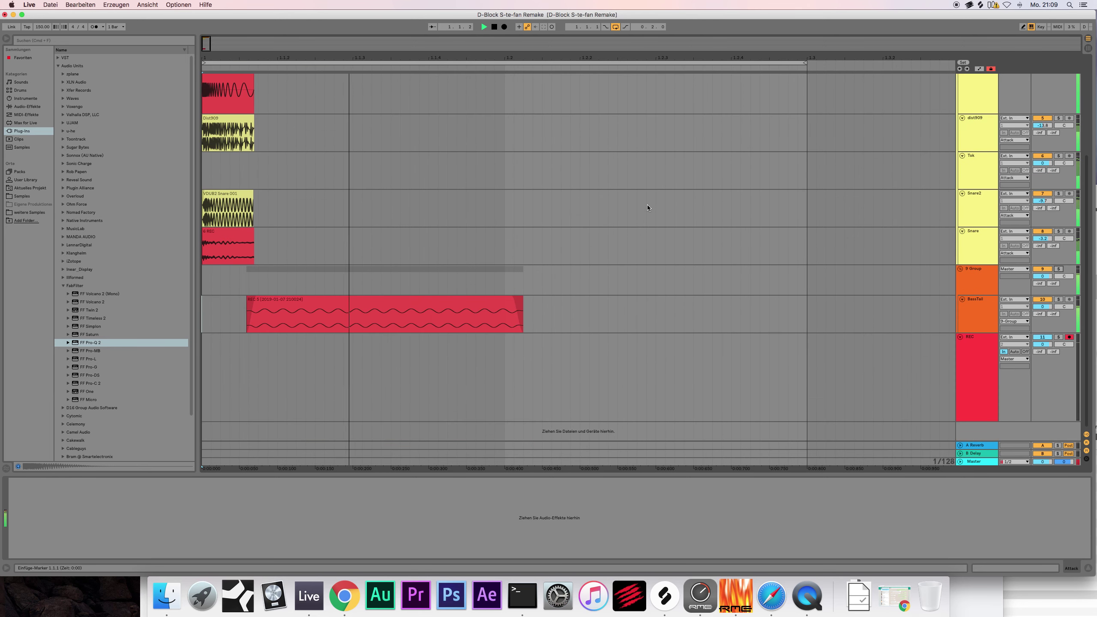
left_click(984, 302)
scroll(377, 211, "up", 3)
scroll(377, 211, "down", 3)
scroll(863, 300, "up", 3)
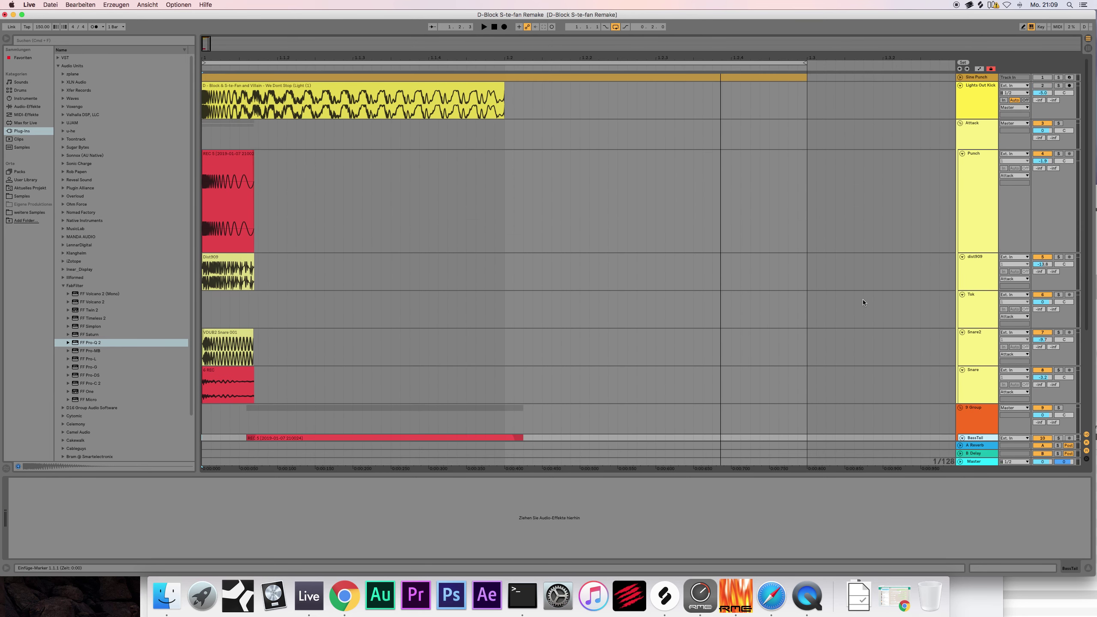
scroll(868, 302, "down", 3)
Step: Load the iZotope Trash 2 plug-in onto the BassTail track
left_click(408, 343)
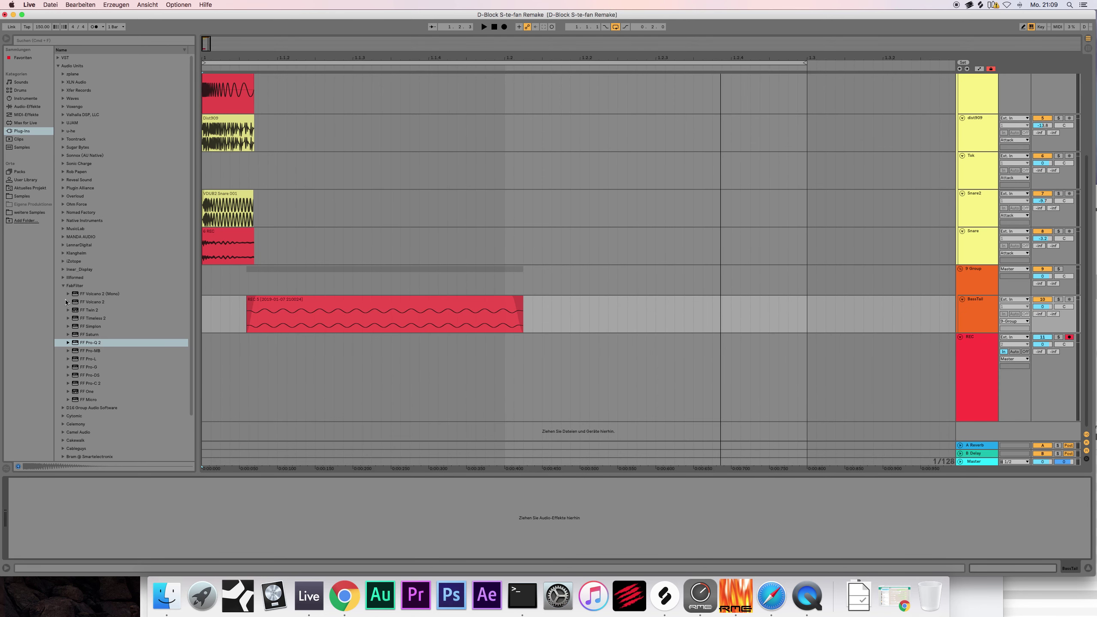
left_click(63, 286)
left_click(63, 262)
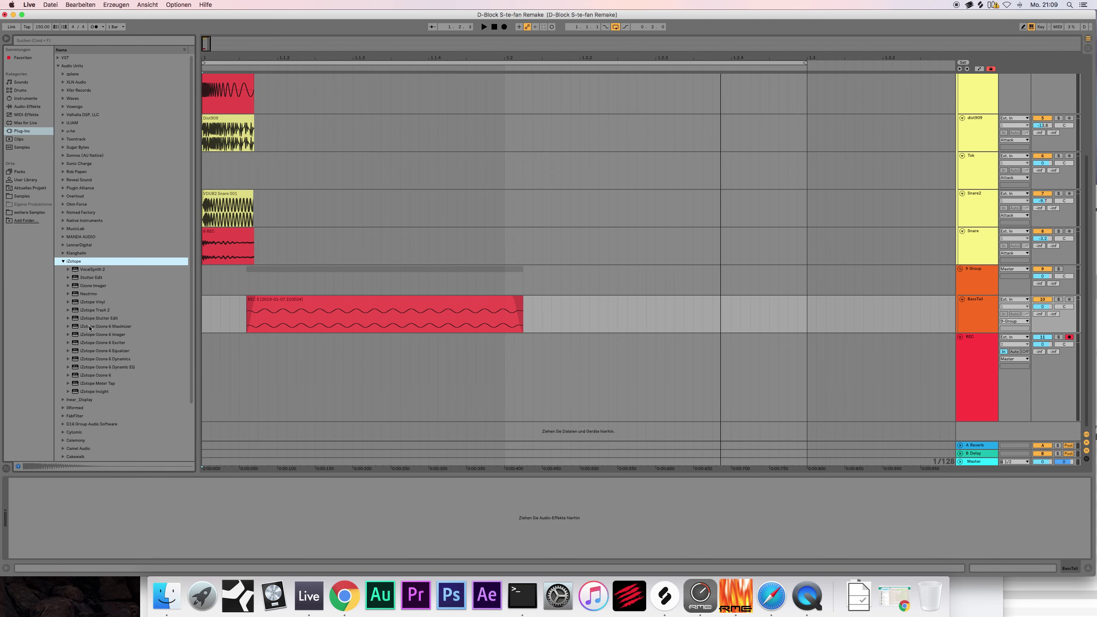
left_click_drag(95, 310, 117, 311)
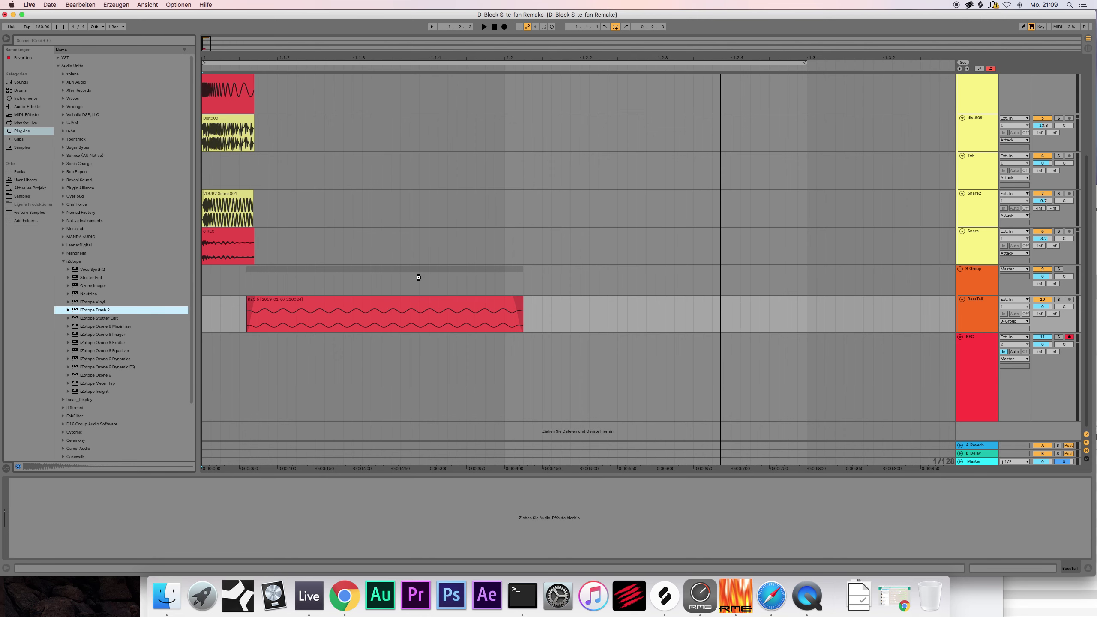
left_click_drag(483, 256, 503, 259)
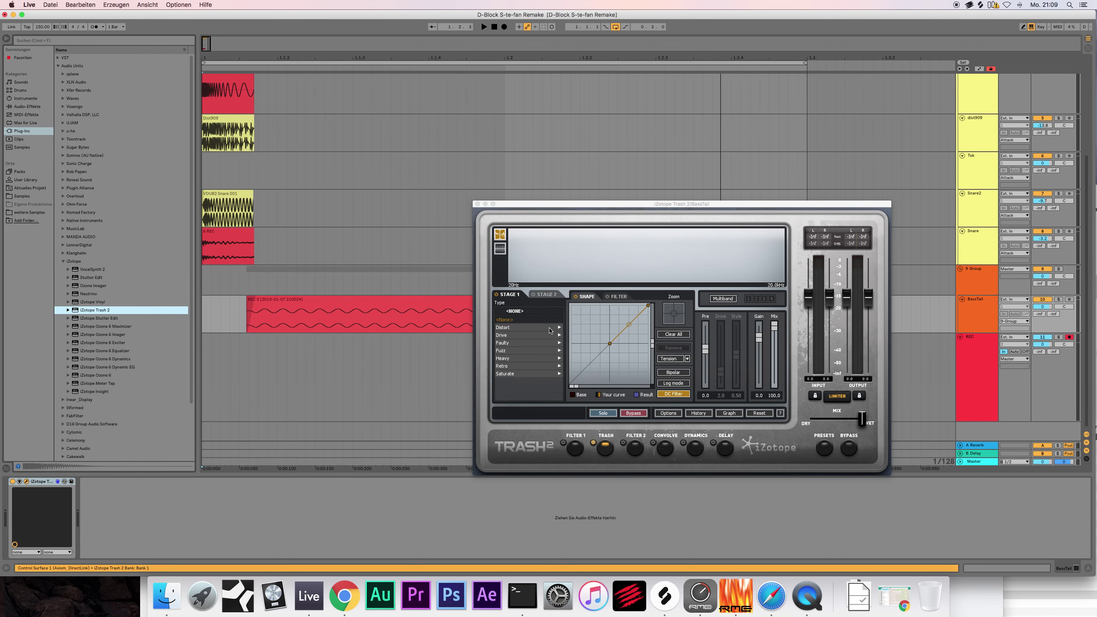
Step: Solo BassTail, bend Trash 2's Stage 1 shaping curve steeply upward, and enable Stage 2 with a similarly steep curve
key("space")
left_click_drag(629, 324, 957, 278)
left_click(957, 277)
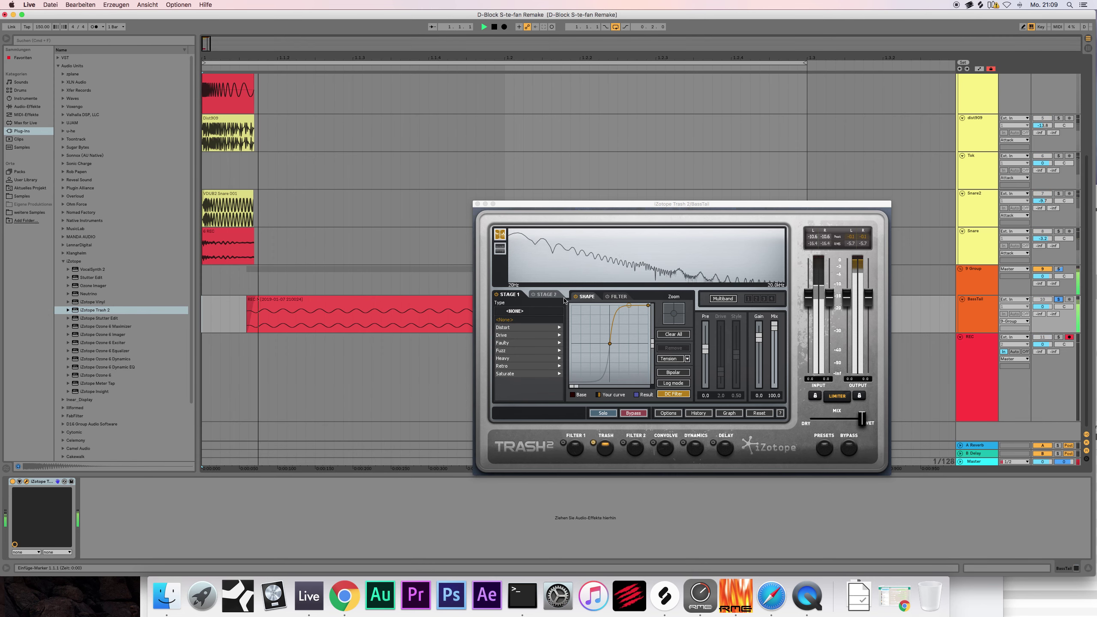
left_click(544, 295)
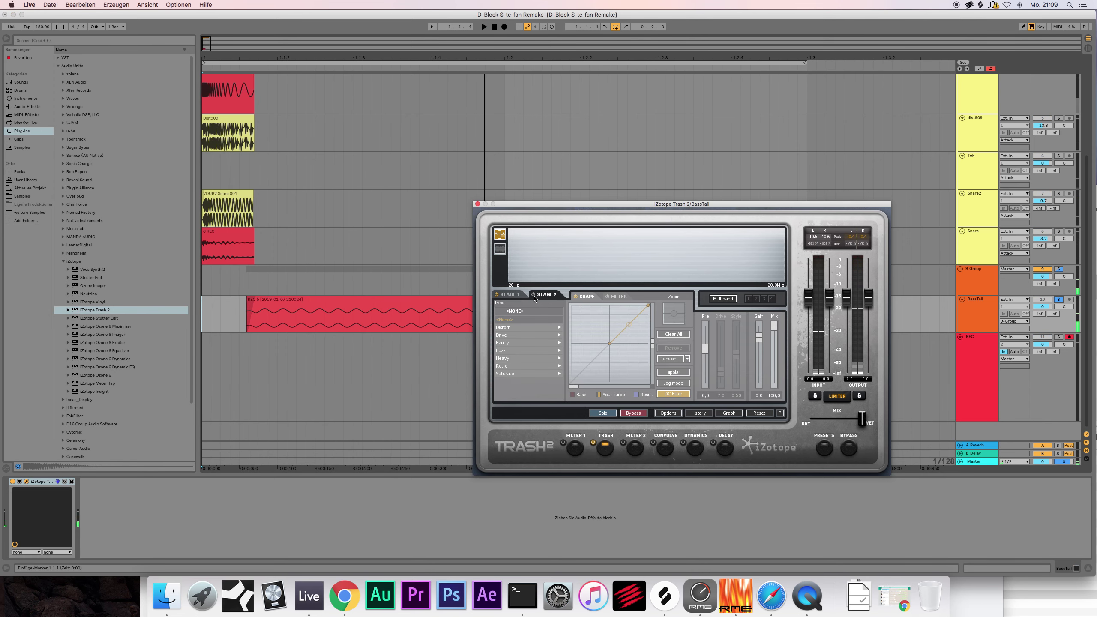
left_click(534, 295)
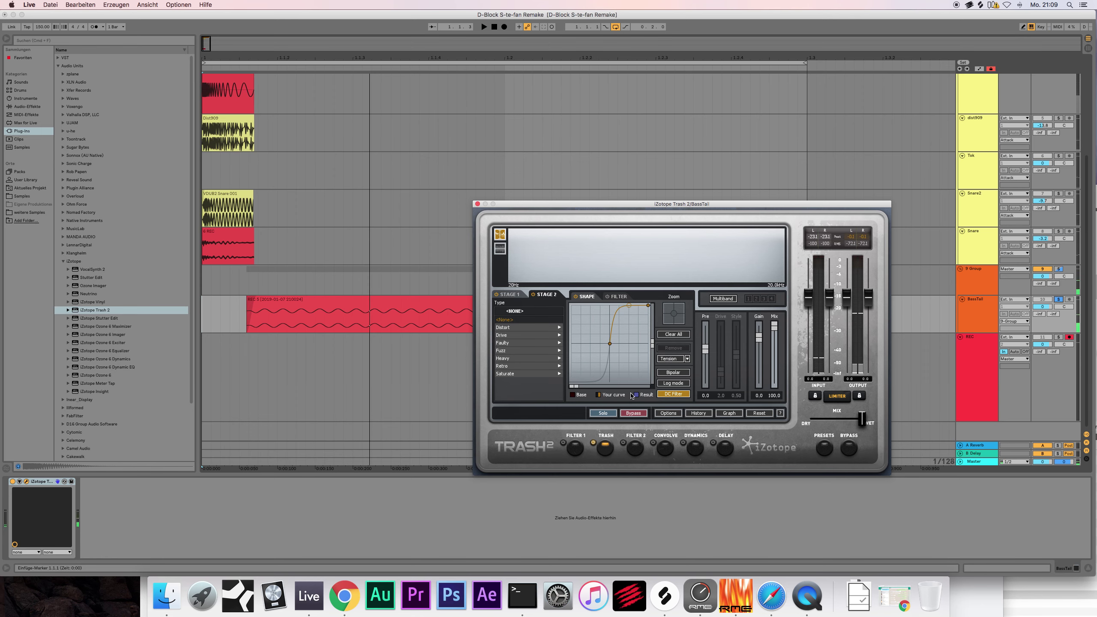
Step: Enable Trash 2's Filter 2 module and turn band 6 into a Clean LP filter at 467 Hz
left_click(635, 448)
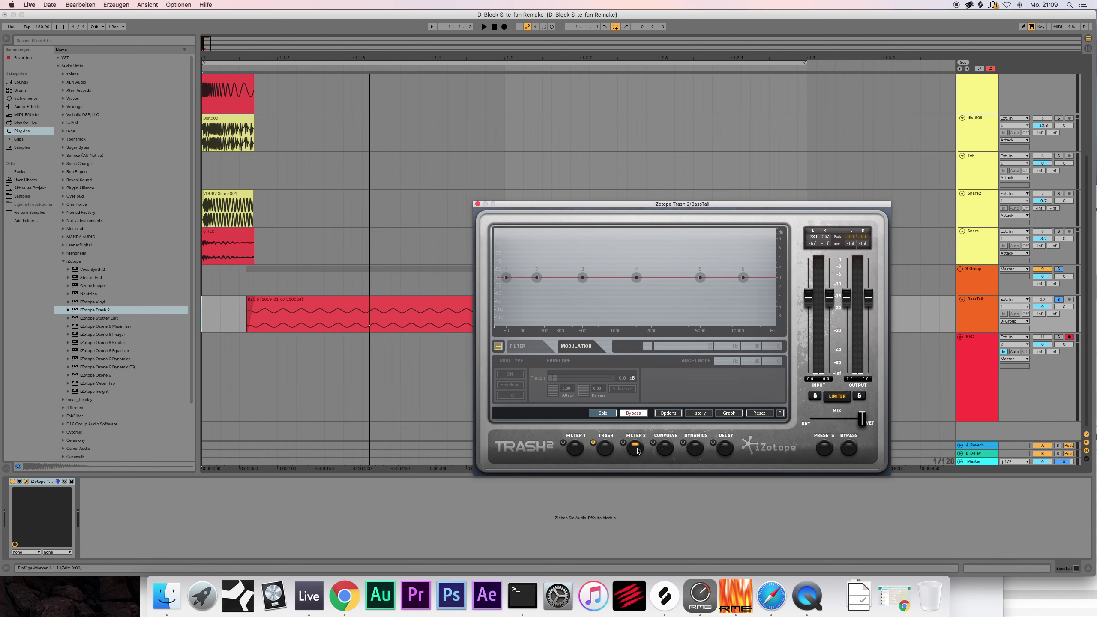
left_click(634, 414)
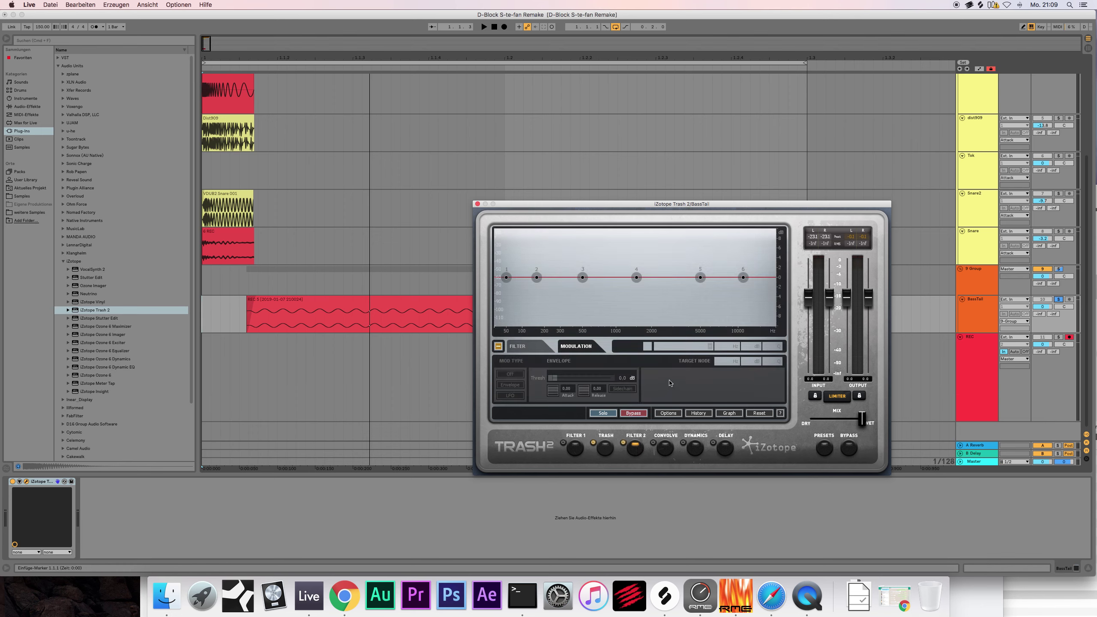
mouse_move(743, 278)
left_mouse_down()
mouse_move(733, 295)
mouse_move(748, 279)
left_mouse_up()
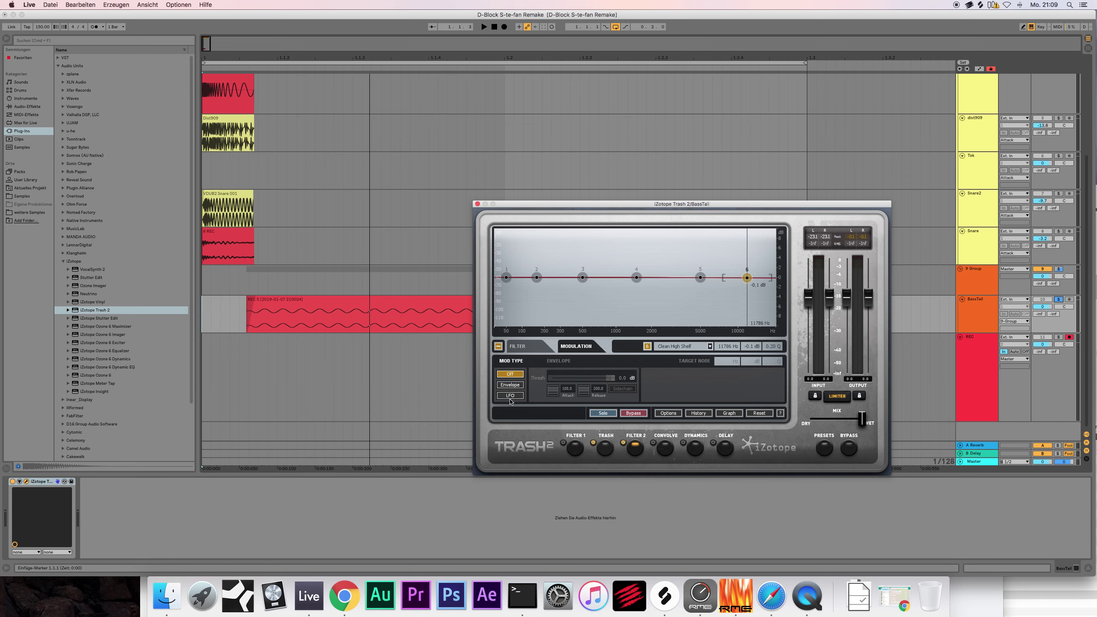
right_click(746, 278)
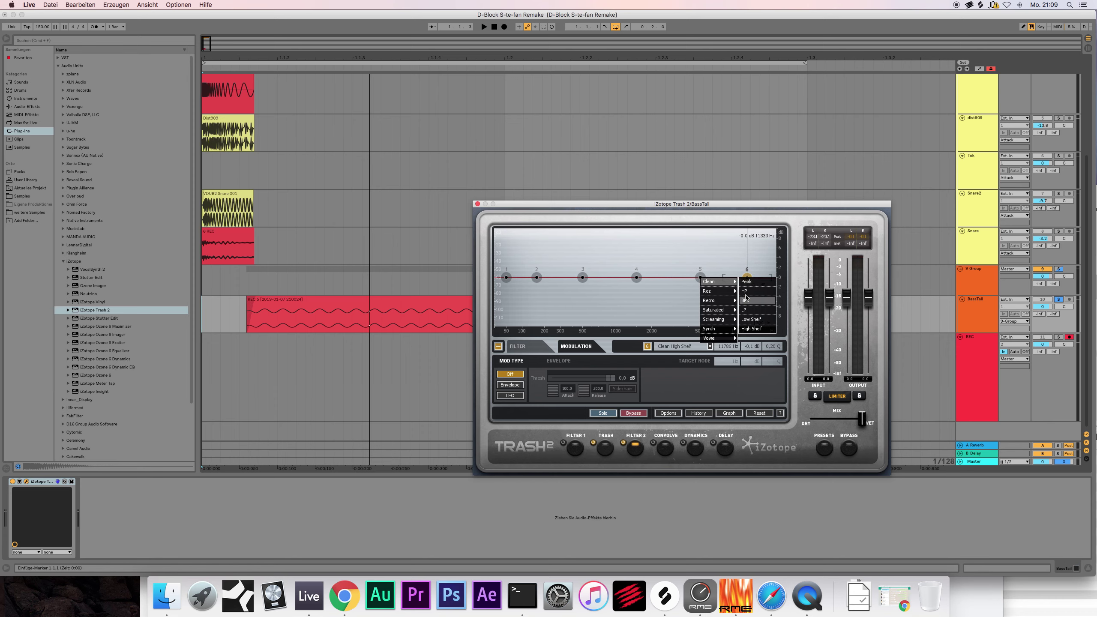
left_click(745, 291)
left_click_drag(750, 282, 613, 273)
right_click(613, 274)
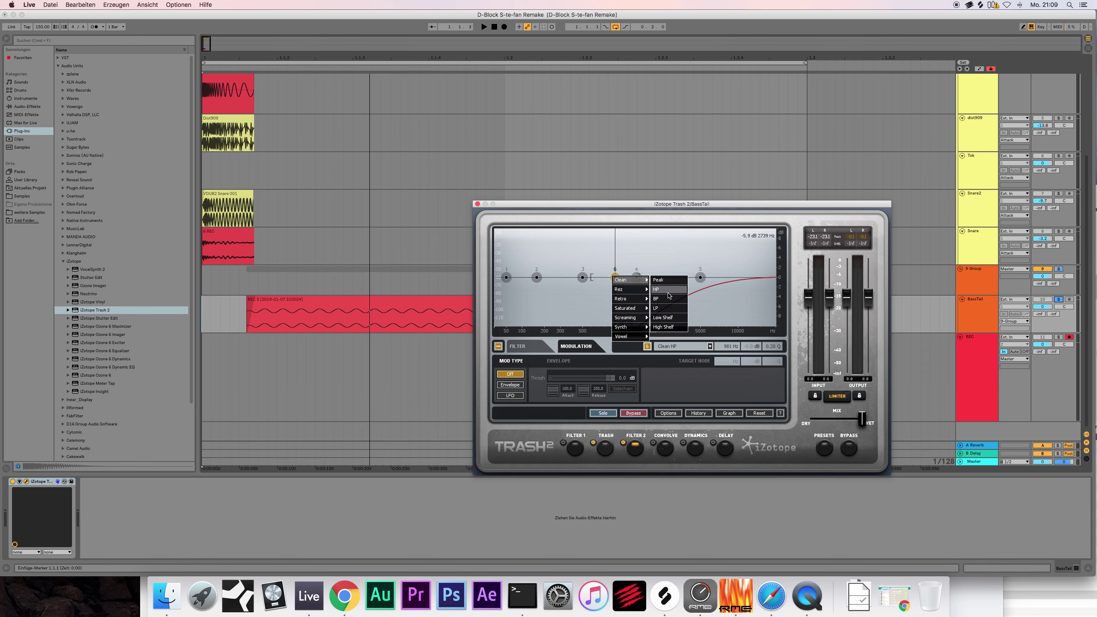
left_click(661, 308)
left_click_drag(613, 277, 582, 269)
key("space")
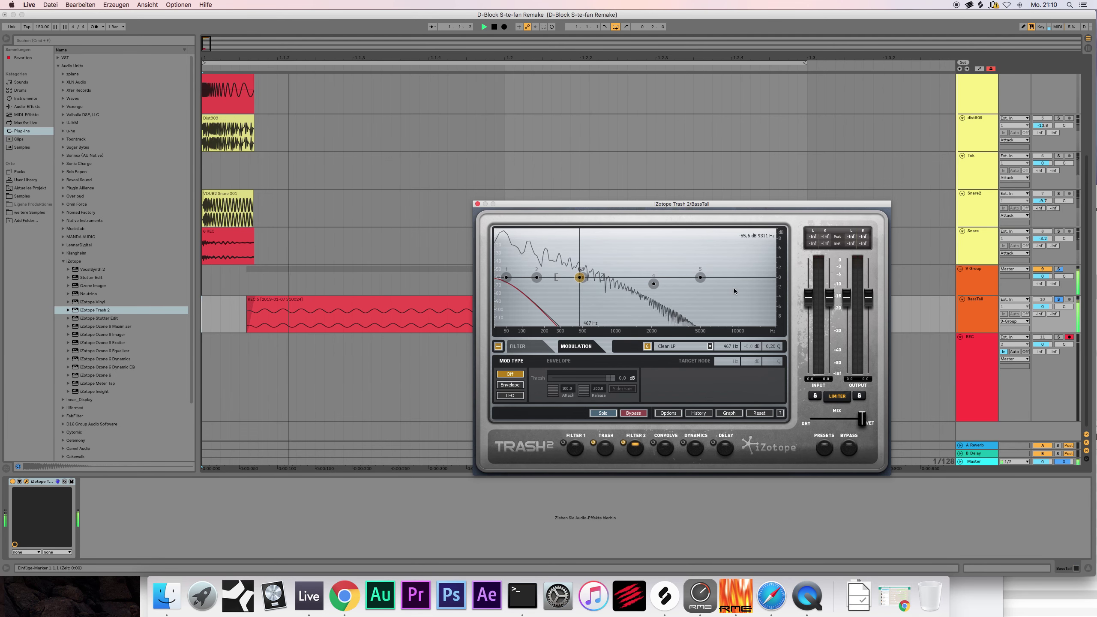
Step: Move Filter 2's Clean Peak band 3 away from the low-pass band, between bands 4 and 5
right_click(579, 278)
left_click(580, 278)
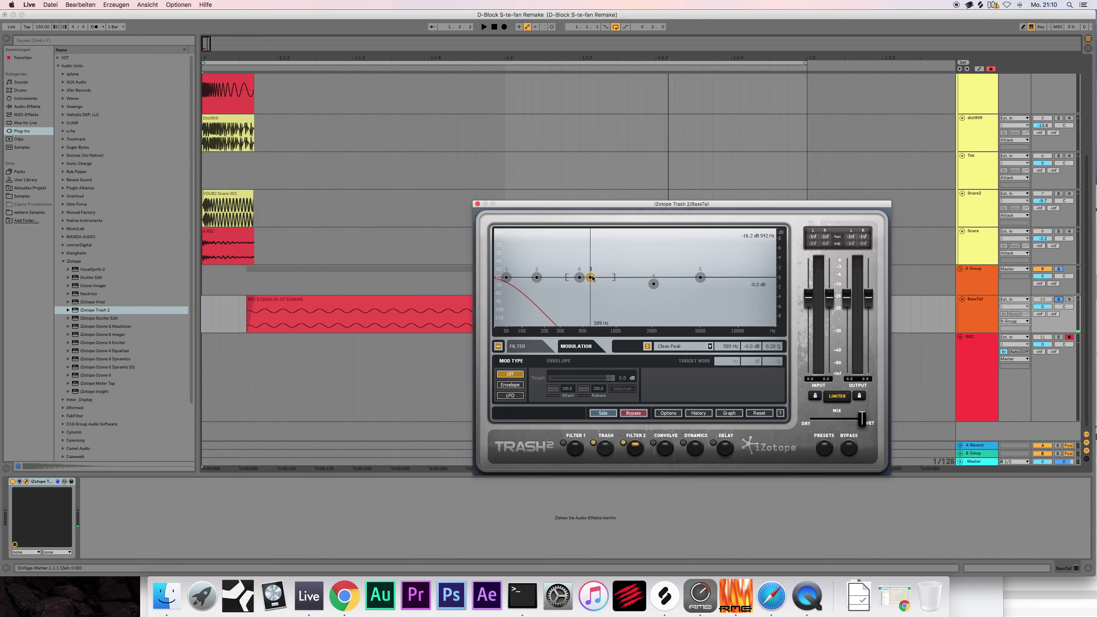
left_click_drag(587, 279, 585, 278)
scroll(585, 278, "up", 5)
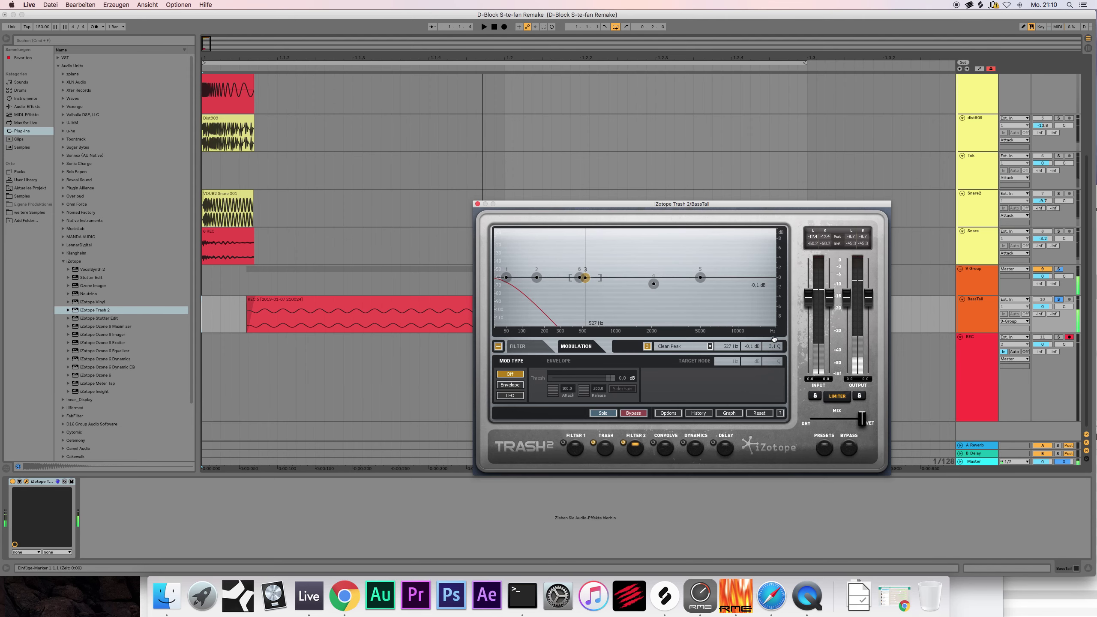
left_click_drag(586, 279, 644, 278)
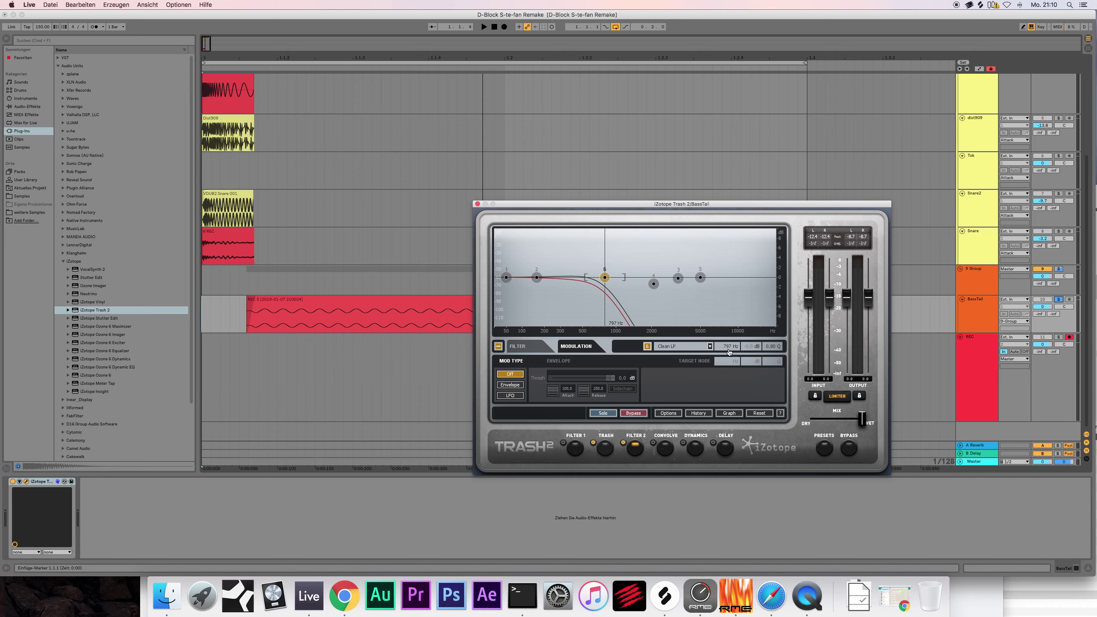
Step: Lower band 6's low-pass cutoff to 96.7 Hz with a Q of 0.94 during playback
key("space")
left_click_drag(604, 278, 521, 292)
key("space")
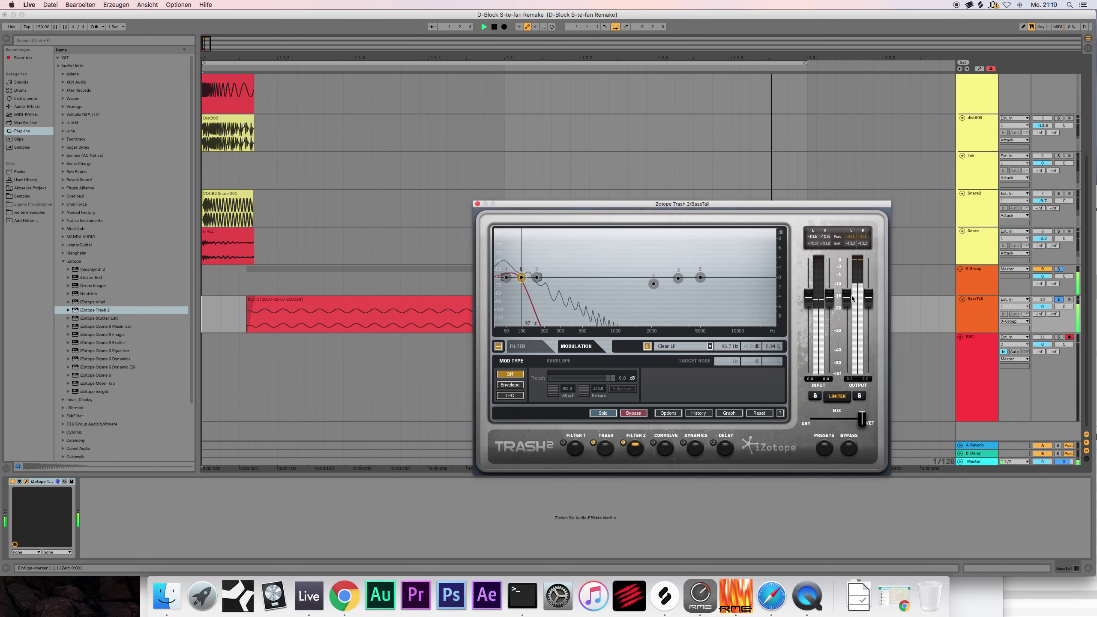
Step: Reduce Trash 2's input level to -1.8 and output level to -3.7, and hide the plug-in window
left_click_drag(847, 299, 847, 317)
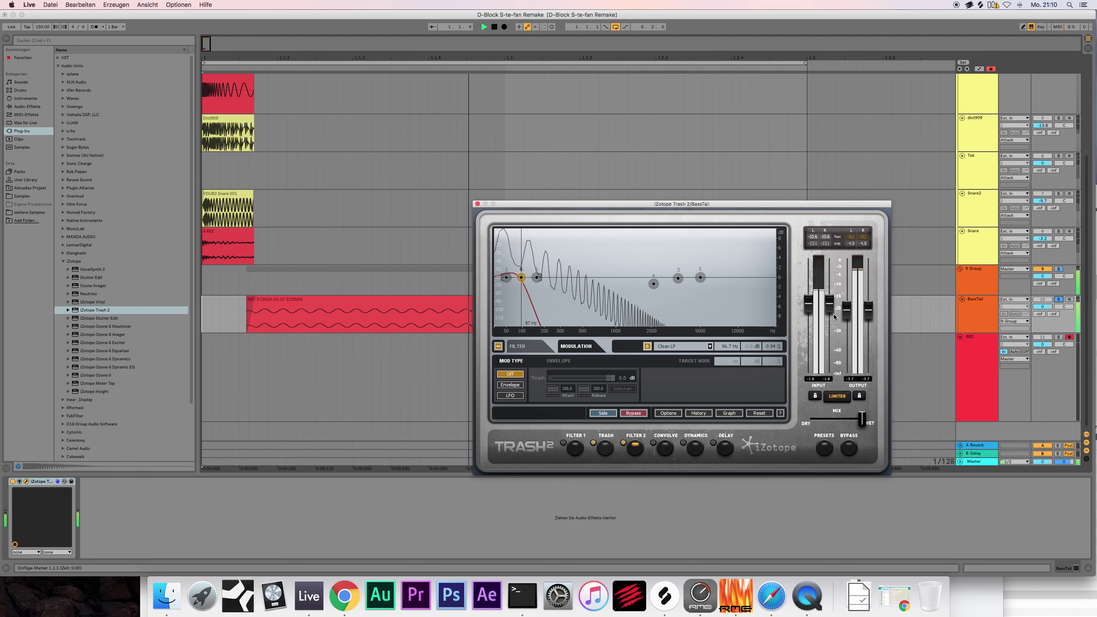
key("super+alt+p")
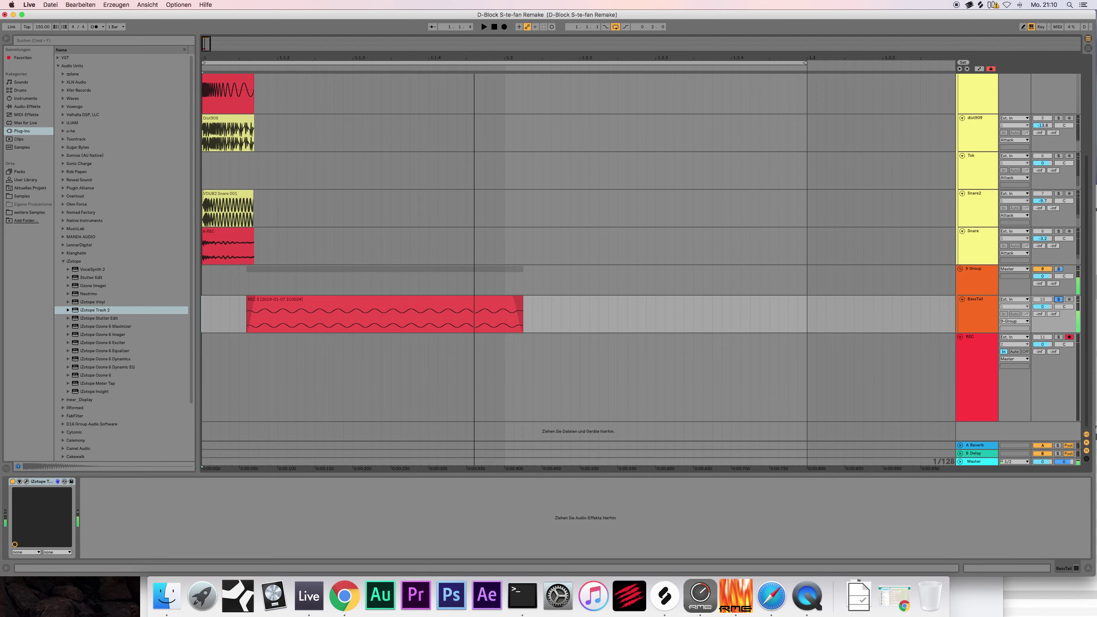
left_click(63, 262)
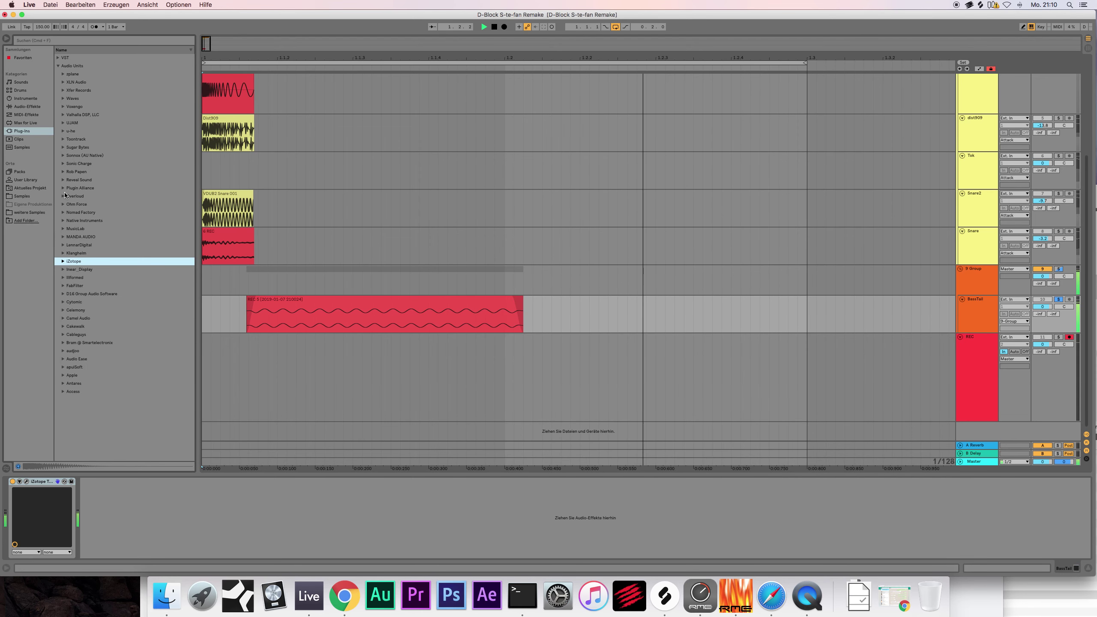
Step: Unsolo the bass tail's group and play the distorted tail together with the attack layers
left_click(1057, 270)
key("space")
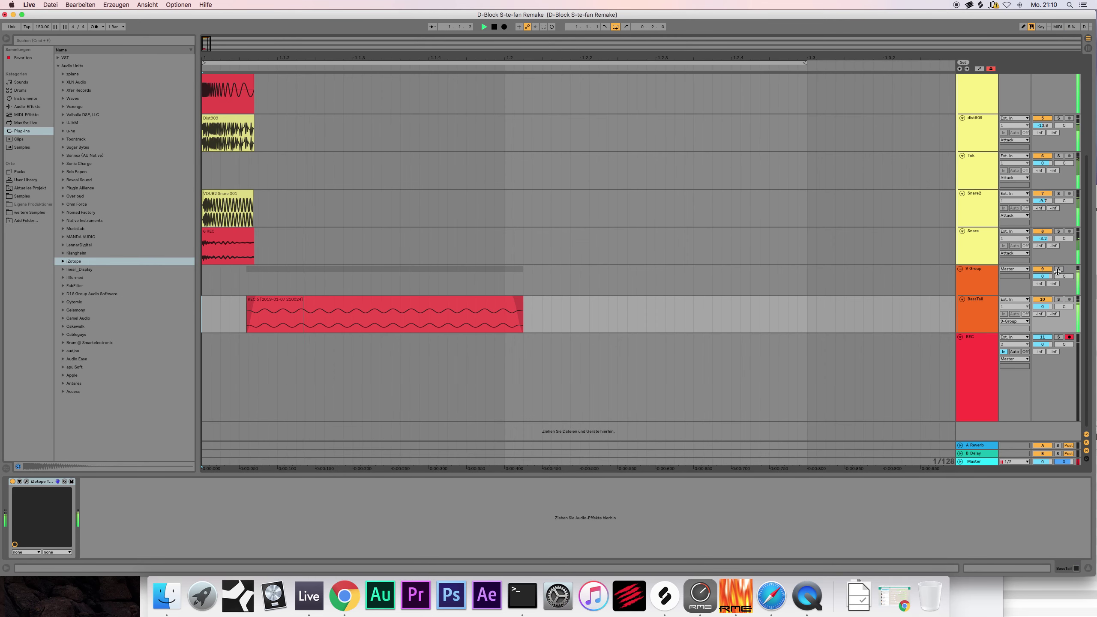
Step: Add a new audio track below BassTail inside the tail's group and name it Character
left_click(983, 303)
scroll(984, 312, "up", 1)
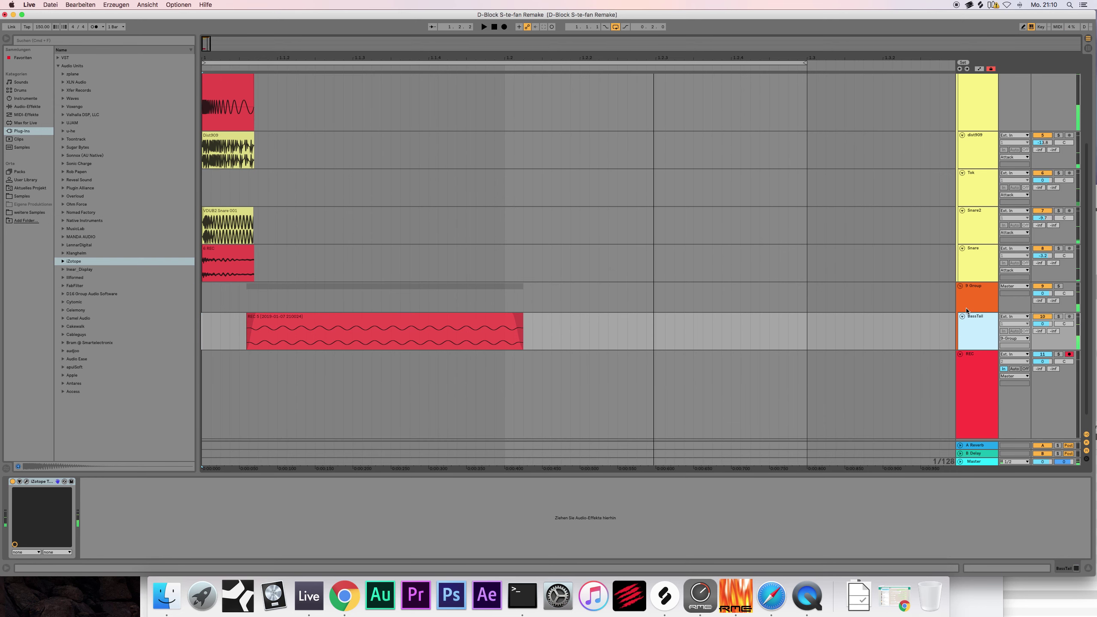
key("super+t")
key("super+r")
type("Cha")
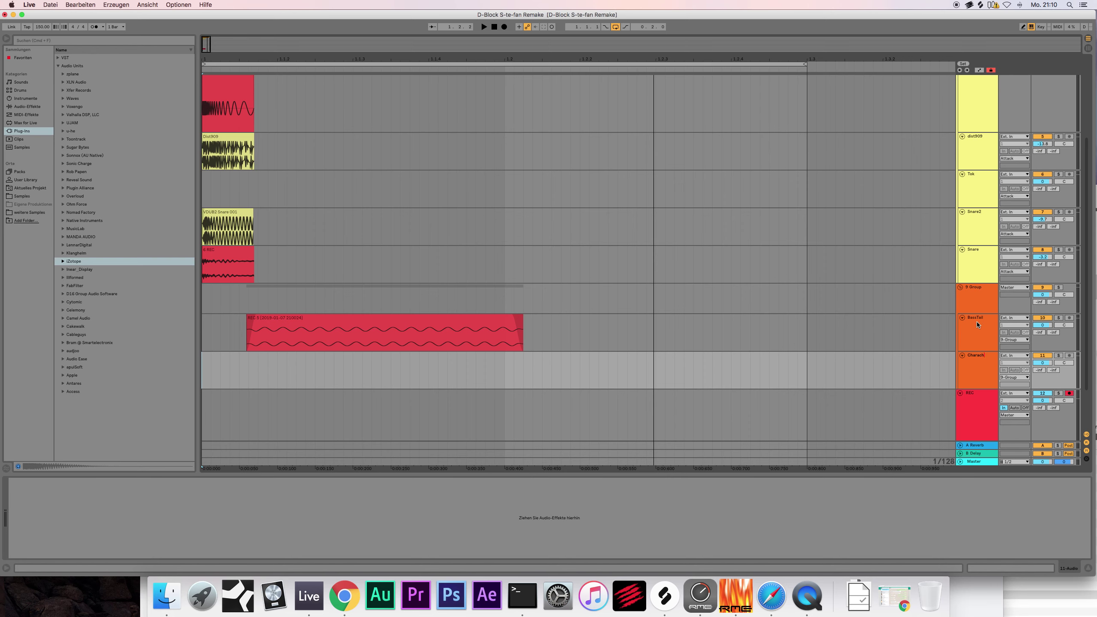
Step: Copy the Dist909 clip onto the Character track and extend it across the length of the bass tail
left_click(245, 142)
left_click(230, 360)
key("super+v")
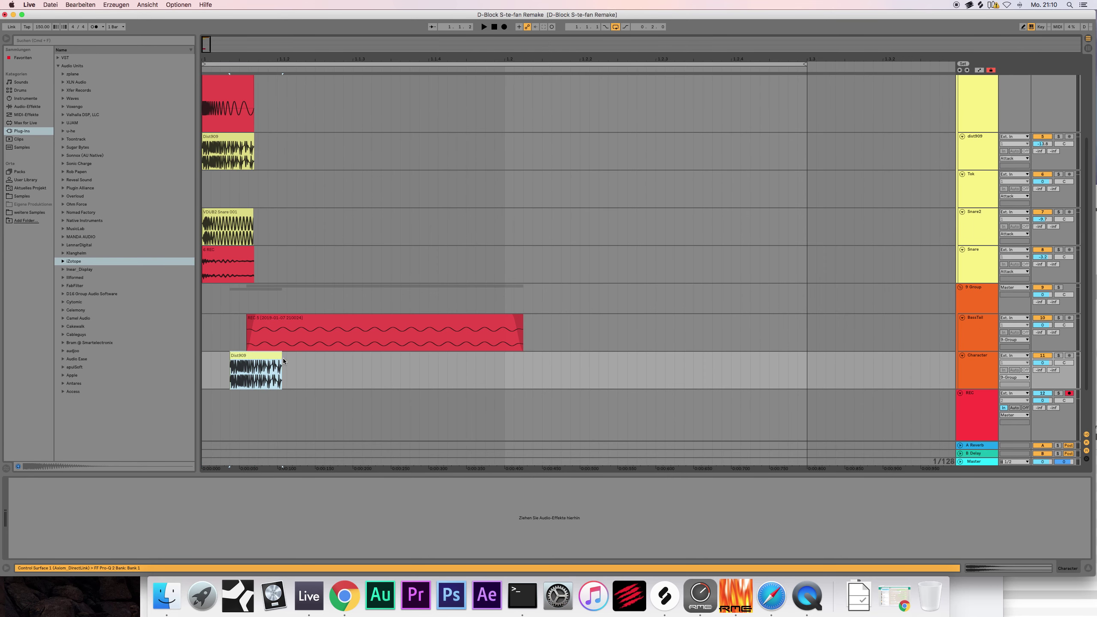
left_click_drag(282, 358, 580, 361)
left_click_drag(229, 365, 260, 365)
left_click_drag(580, 365, 608, 362)
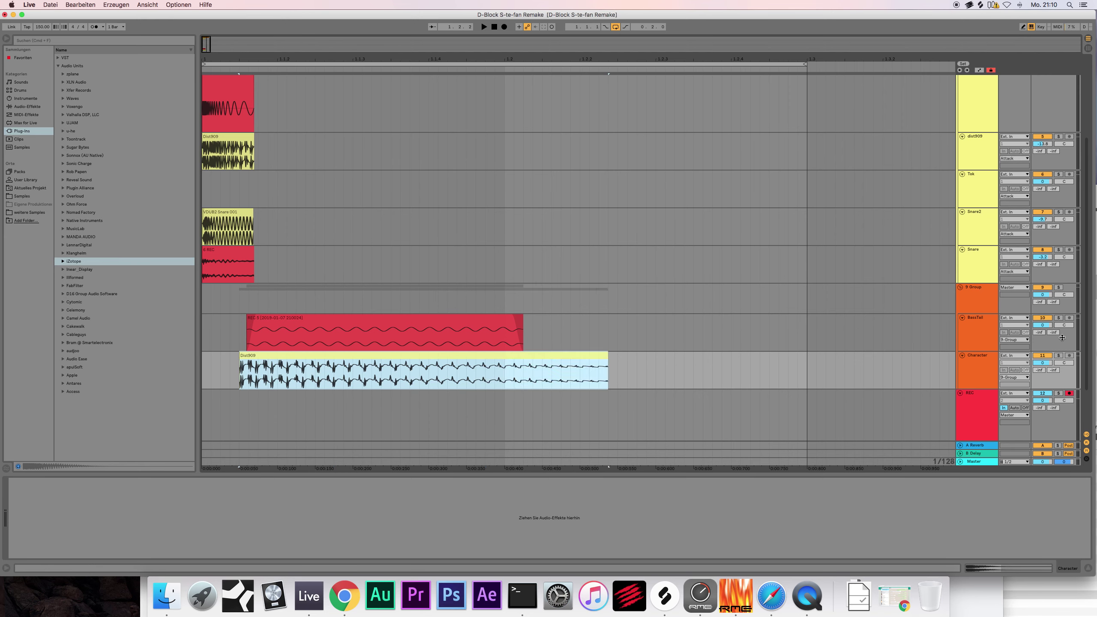
Step: Inspect the Character clip's waveform, and trim its start and end to roughly match the bass tail clip
left_click(977, 360)
double_click(321, 357)
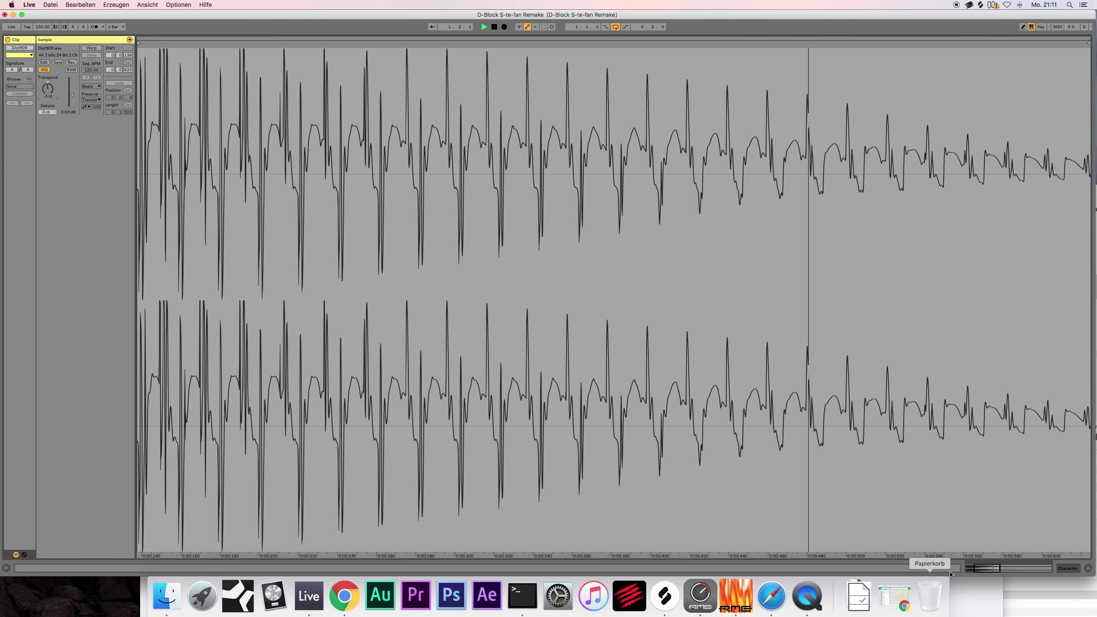
key("super+alt+l")
left_click_drag(388, 385, 398, 385)
left_click_drag(685, 405, 513, 405)
key("super+alt+l")
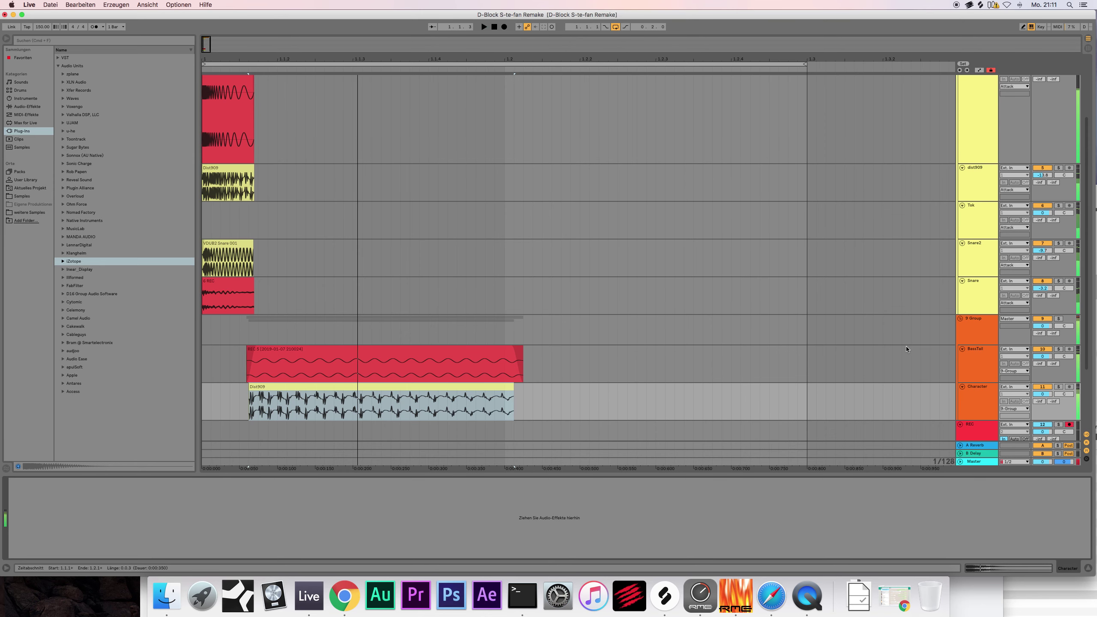
Step: Insert FabFilter's FF Pro-Q 2 on the Character track and move its window clear of the track controls
scroll(684, 322, "down", 2)
left_click(963, 365)
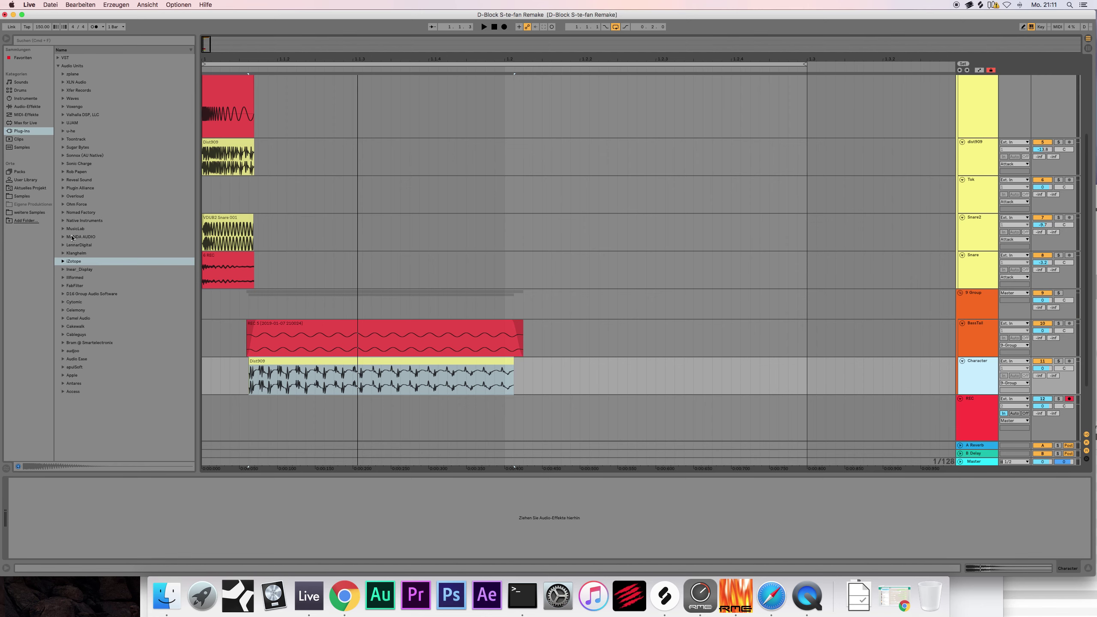
left_click(64, 287)
left_click_drag(102, 343, 102, 344)
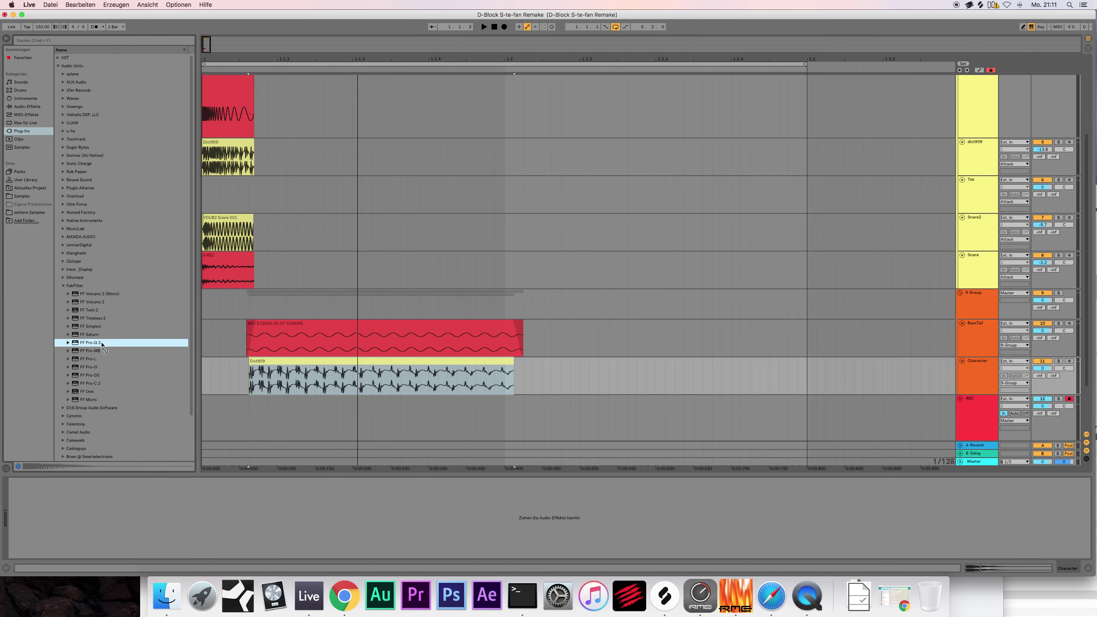
left_click_drag(307, 381, 308, 382)
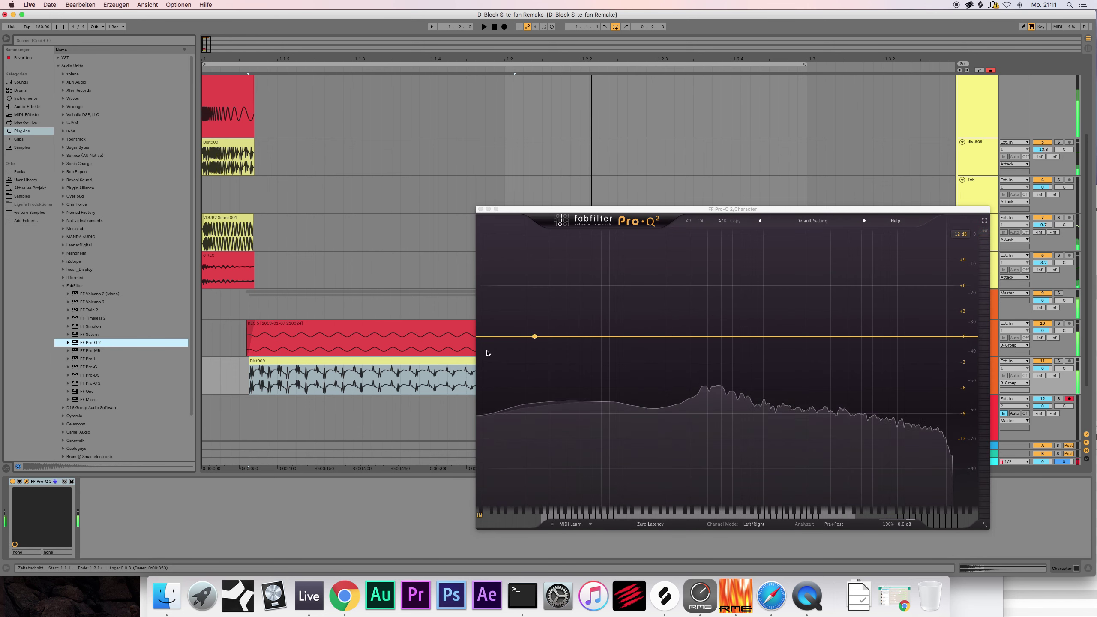
left_click_drag(821, 210, 653, 72)
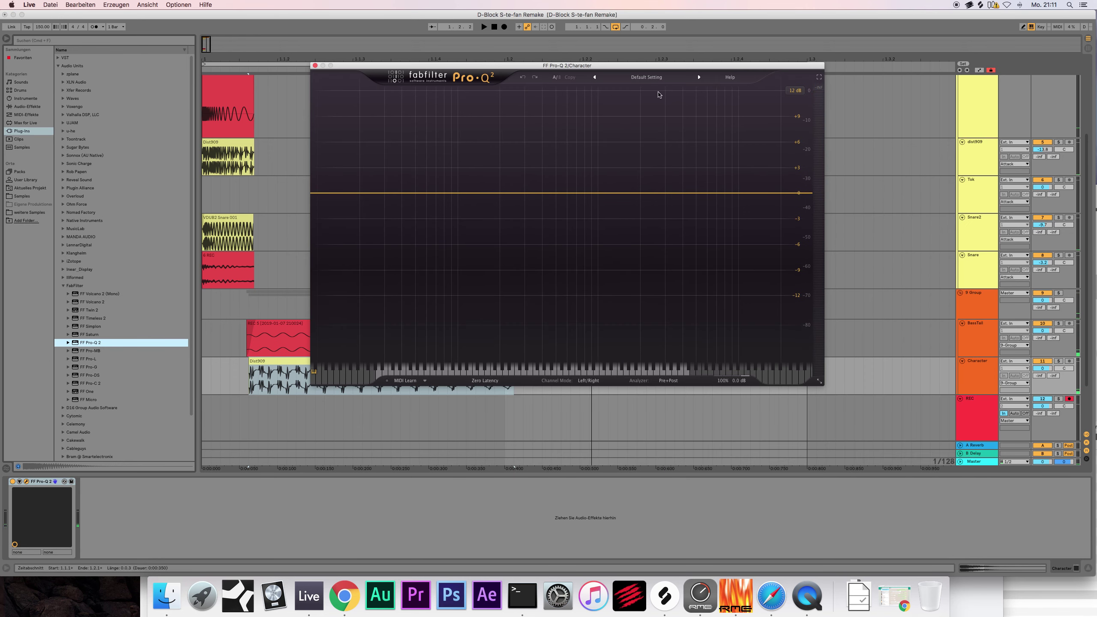
Step: Solo the Character track and set up a Low Cut band with a 96 dB/oct slope in Pro-Q 2
left_click(1058, 361)
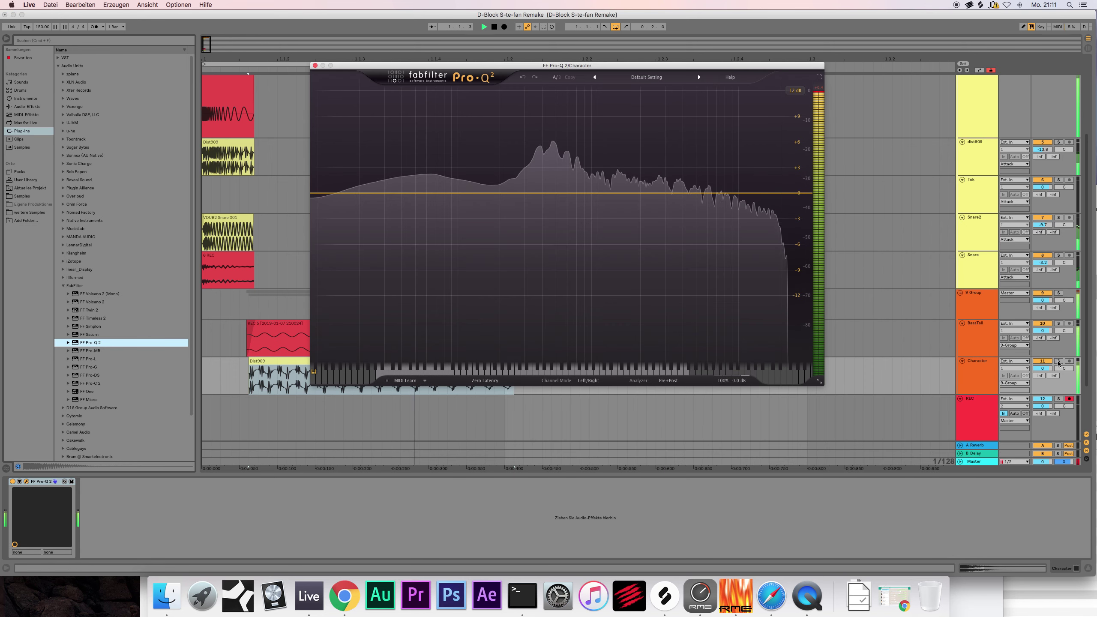
right_click(318, 195)
mouse_move(359, 218)
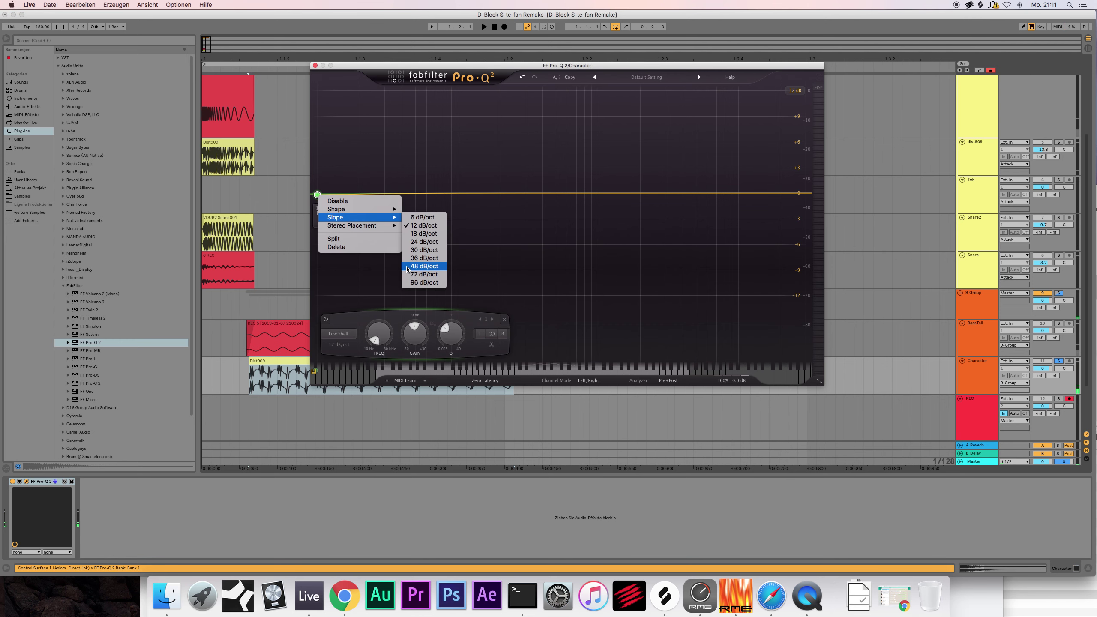
left_click(421, 283)
right_click(318, 196)
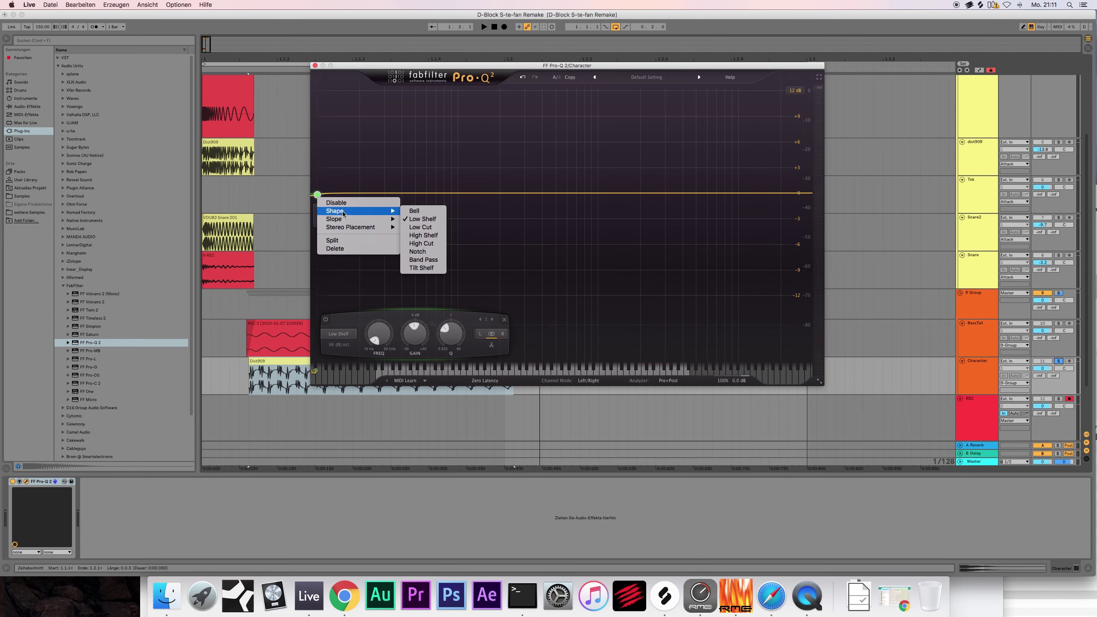
left_click(434, 233)
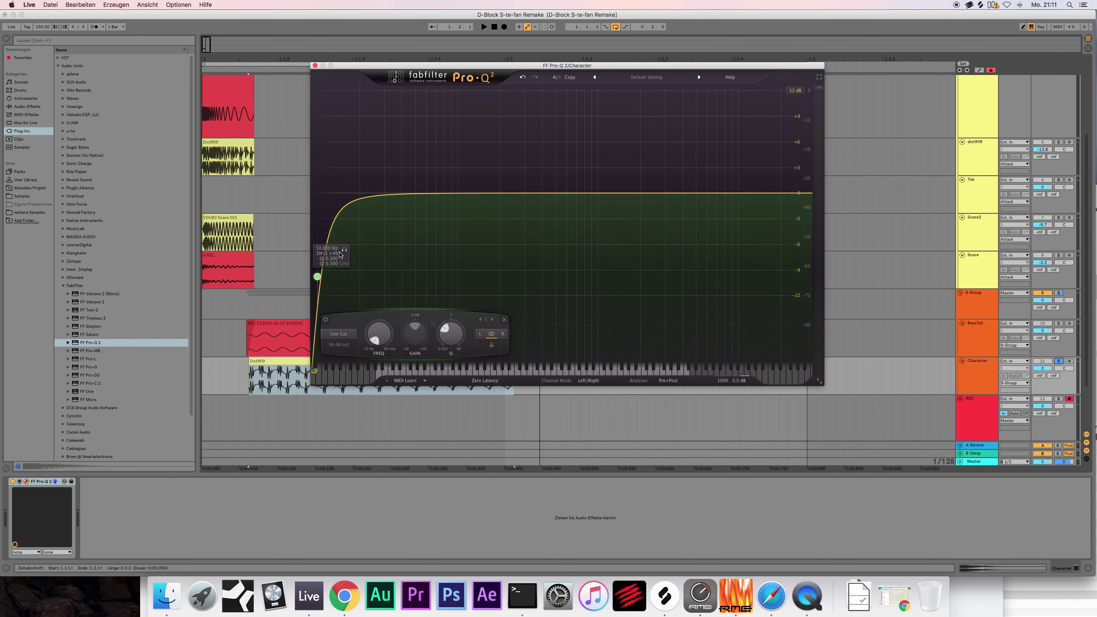
Step: Raise the Low Cut frequency to about 238 Hz, play the full kick unsoloed, and hide the plug-in window
left_click_drag(317, 194, 519, 197)
key("space")
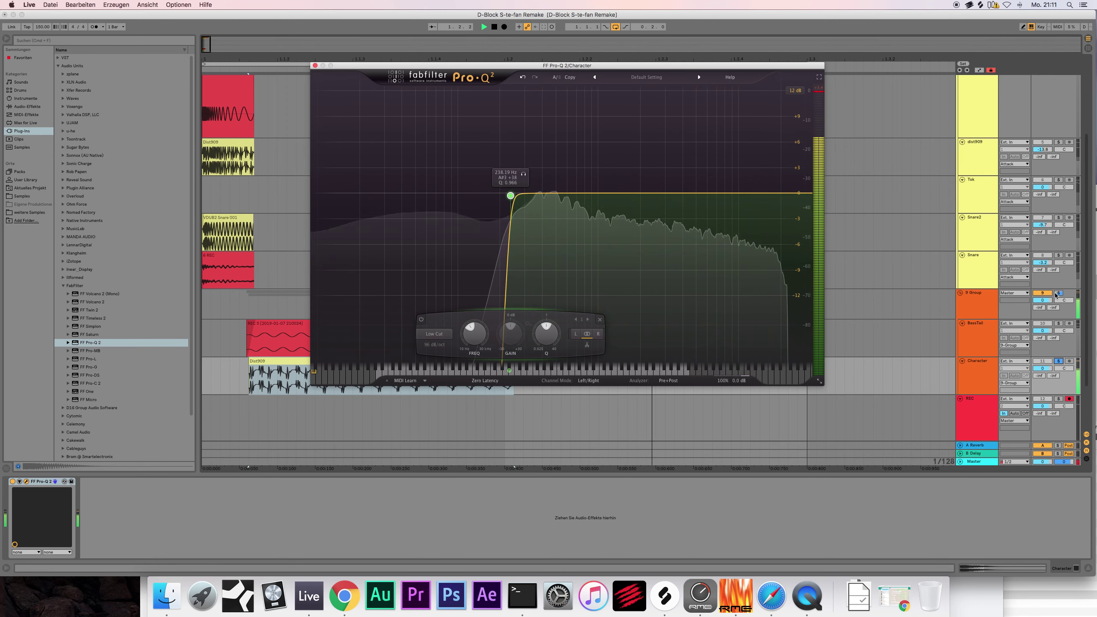
left_click(847, 268)
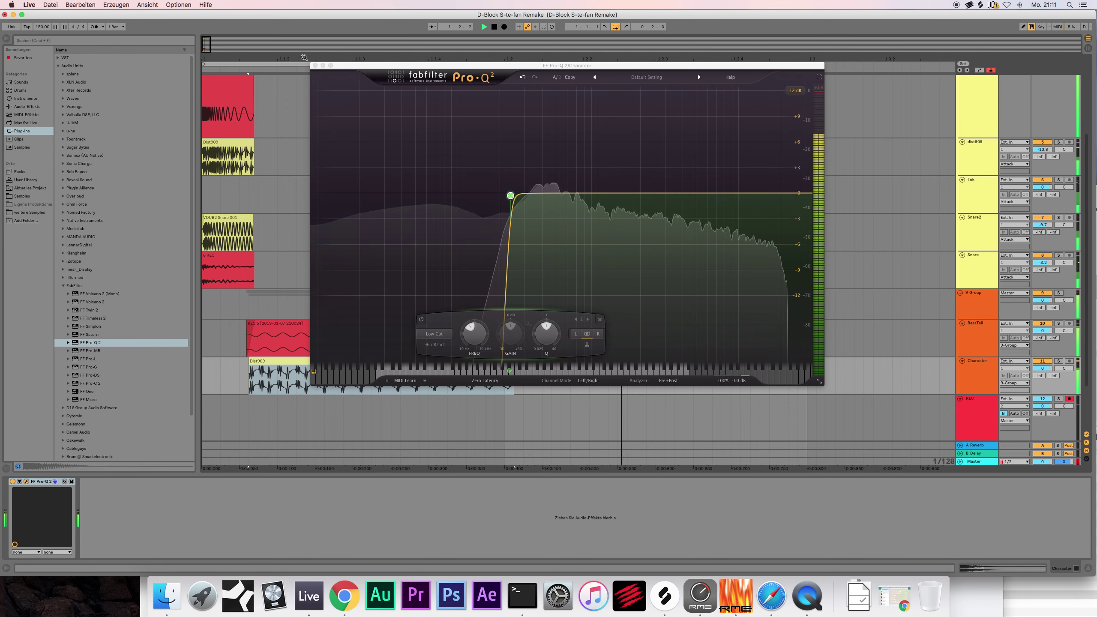
key("alt+super+p")
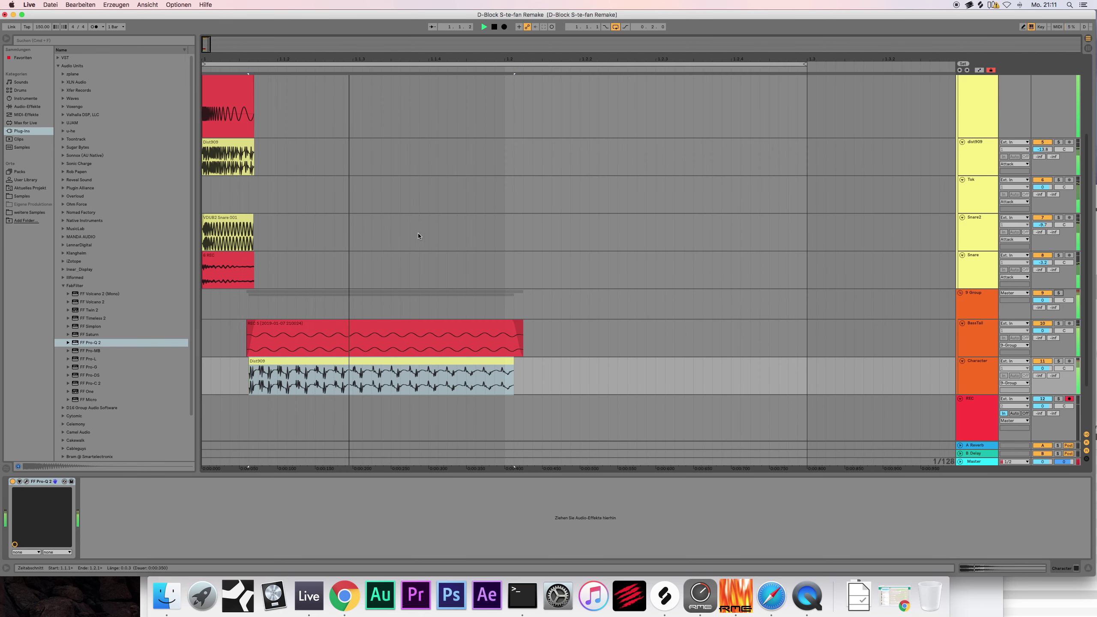
Step: Add an audio track below REC, name it MainKick, and route its output to REC
left_click(976, 298)
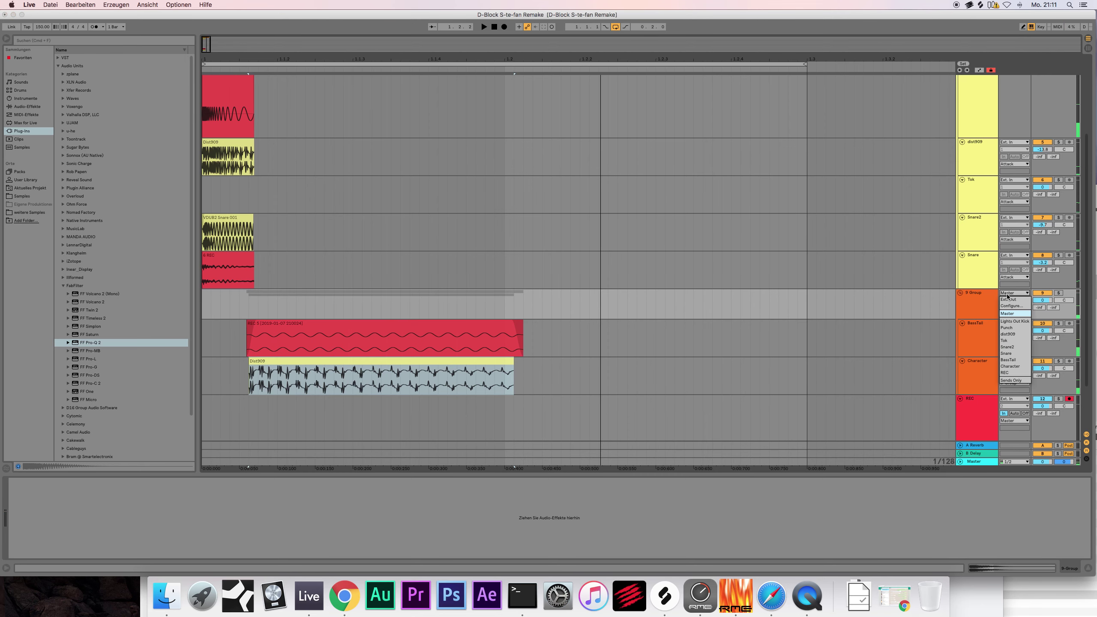
scroll(963, 242, "down", 2)
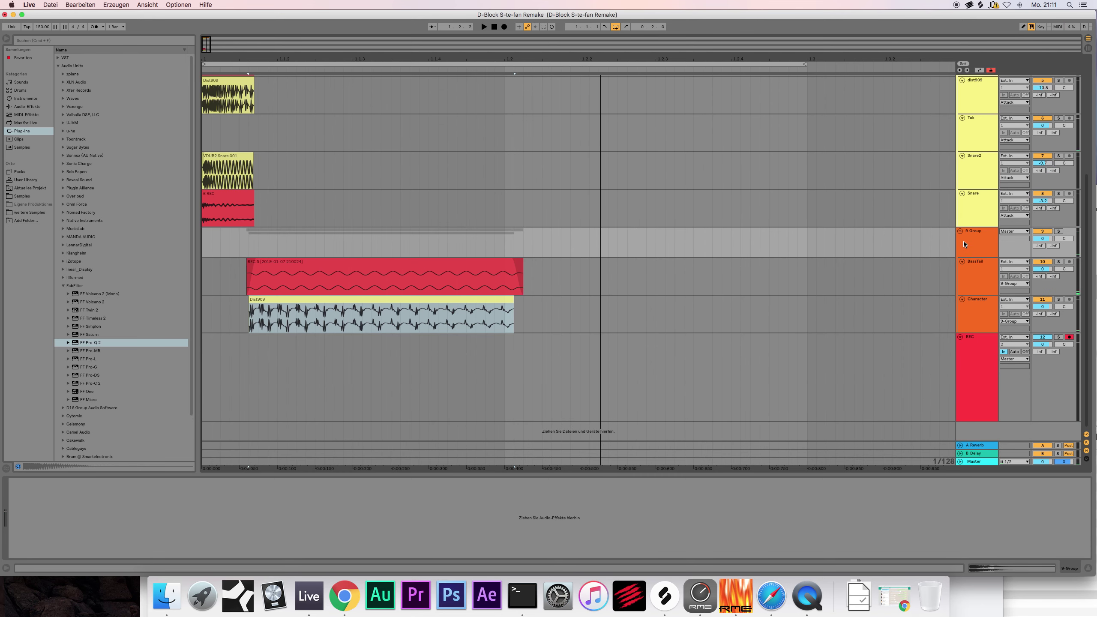
left_click(974, 344)
key("super+t")
key("super+r")
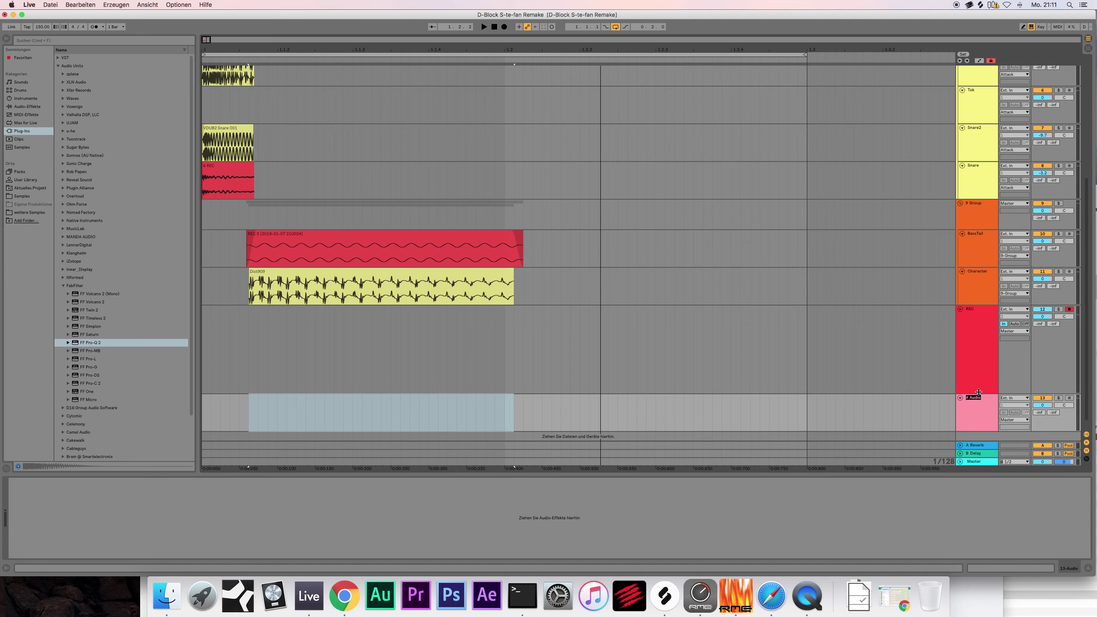
left_click(1019, 420)
key("Return")
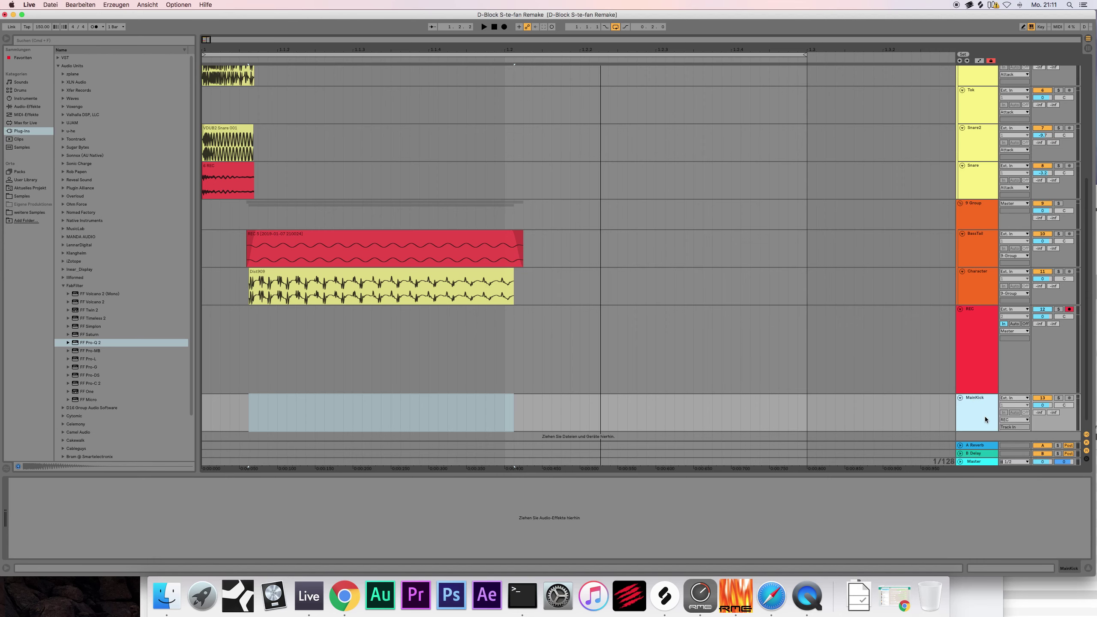
scroll(1000, 407, "down", 1)
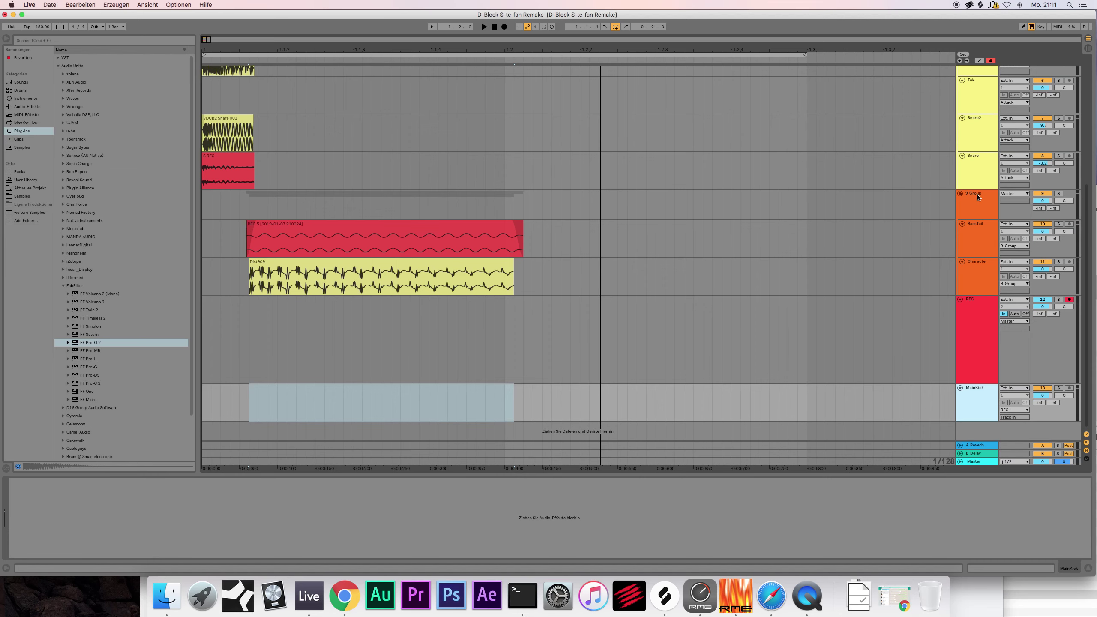
Step: Rename the bass tail's group to Tail and route its output to MainKick
left_click(993, 197)
type("Tail")
key("Return")
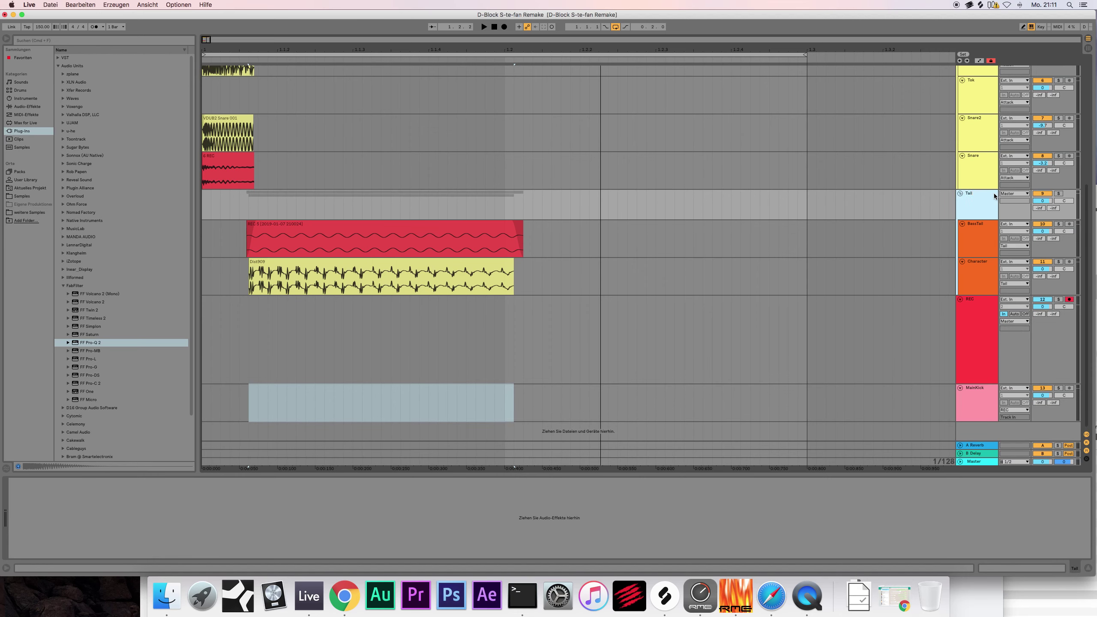
left_click(1007, 197)
left_click(1008, 283)
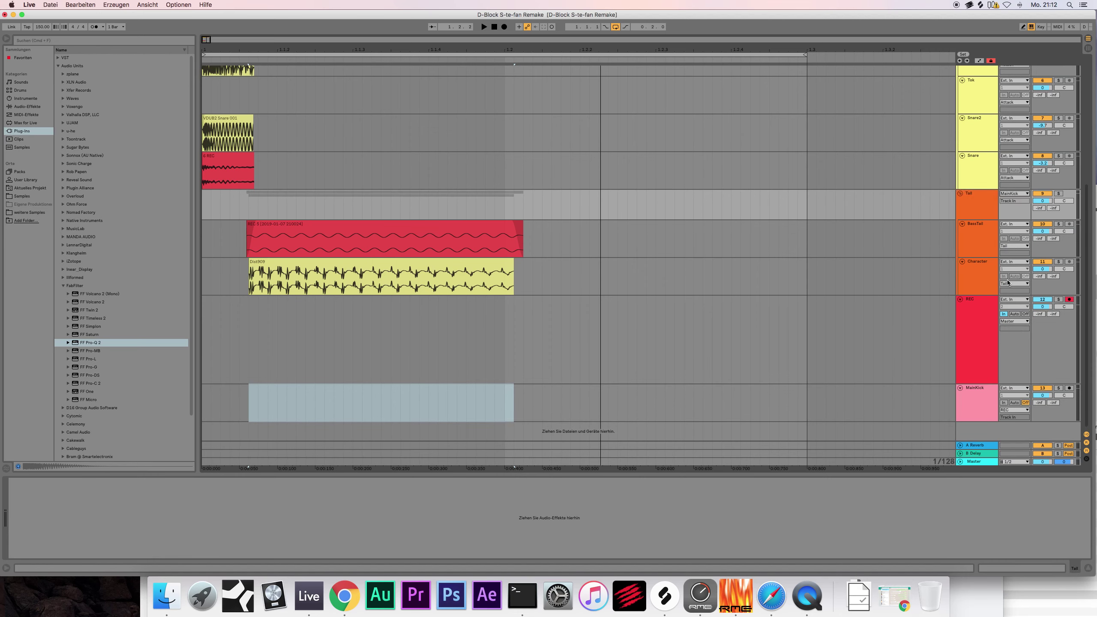
Step: Route the Attack group's output to MainKick and set MainKick's monitoring to In
left_click(978, 384)
scroll(992, 339, "up", 5)
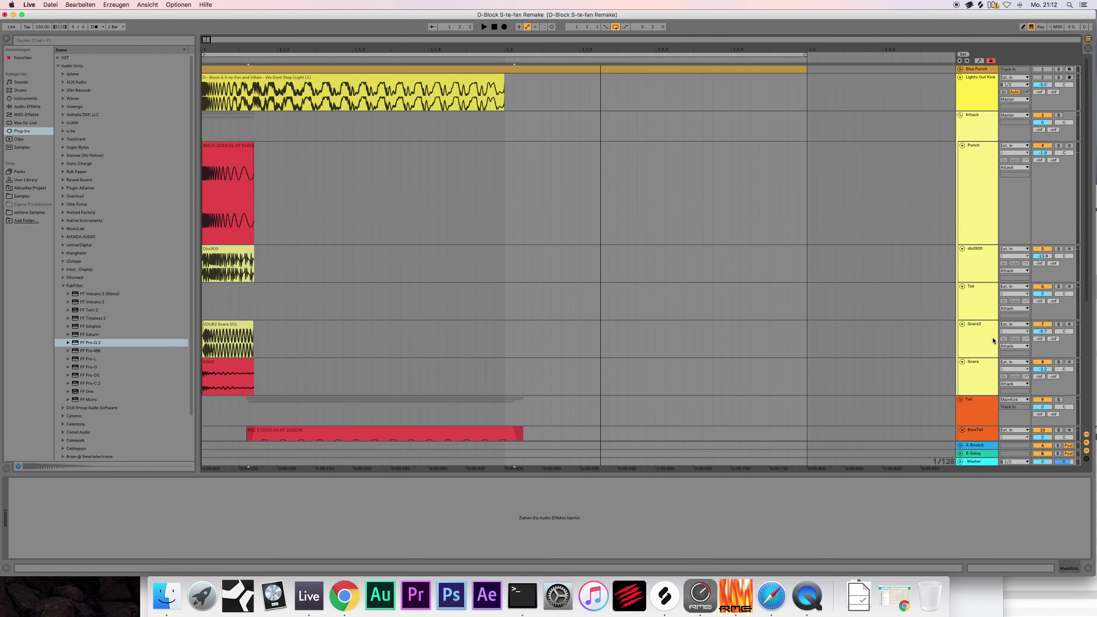
left_click(981, 118)
left_click(1013, 115)
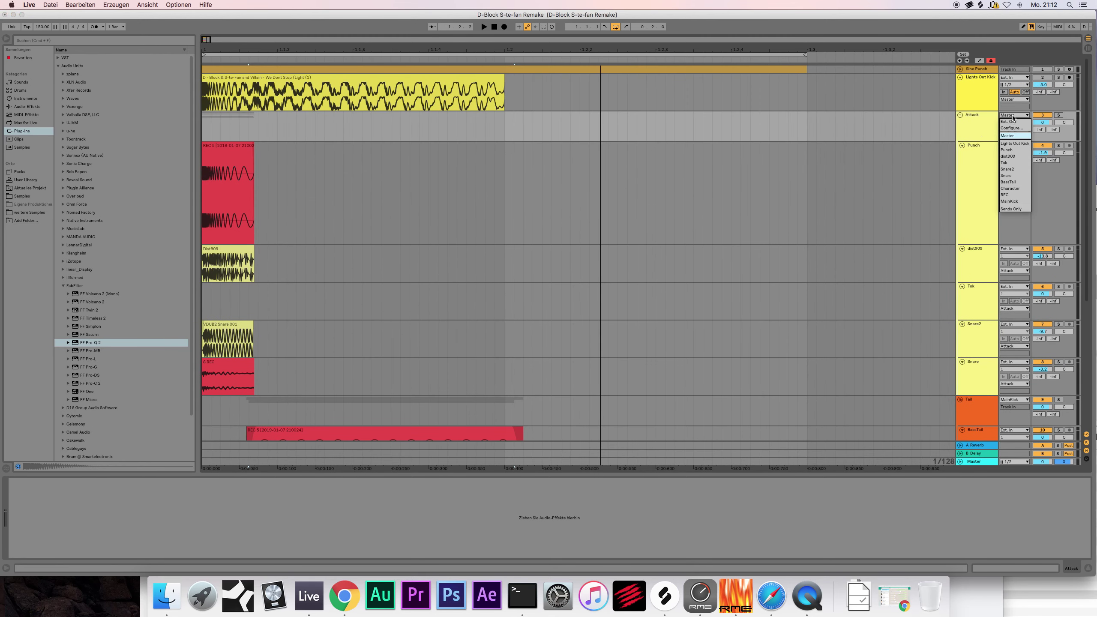
left_click(1012, 208)
scroll(969, 188, "down", 5)
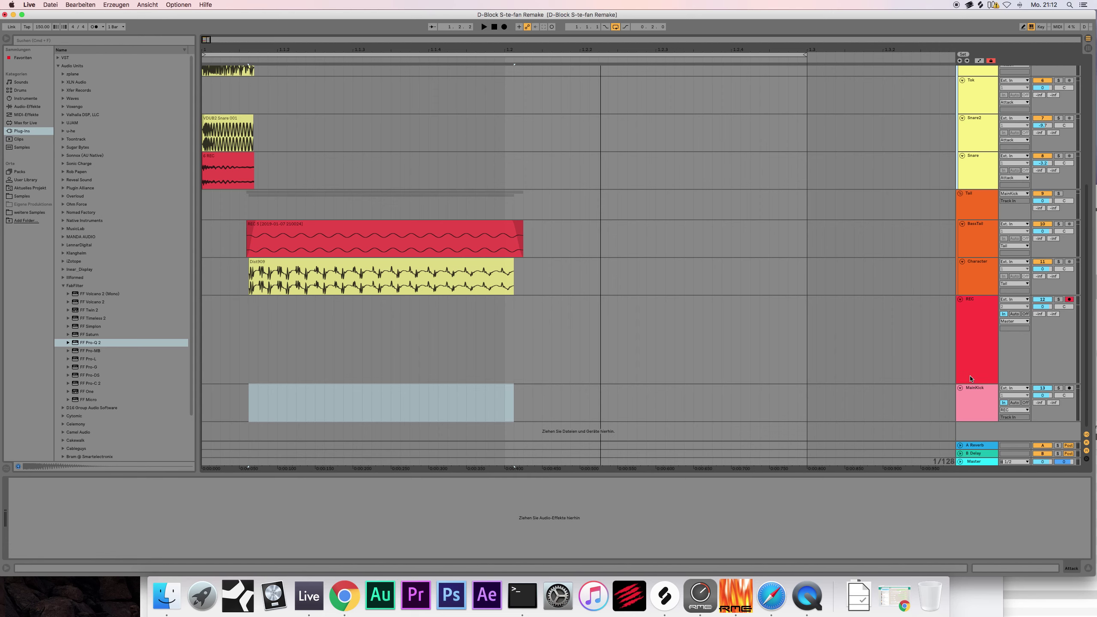
Step: Reduce the REC track's height to match its neighbouring tracks
left_click_drag(972, 384, 972, 325)
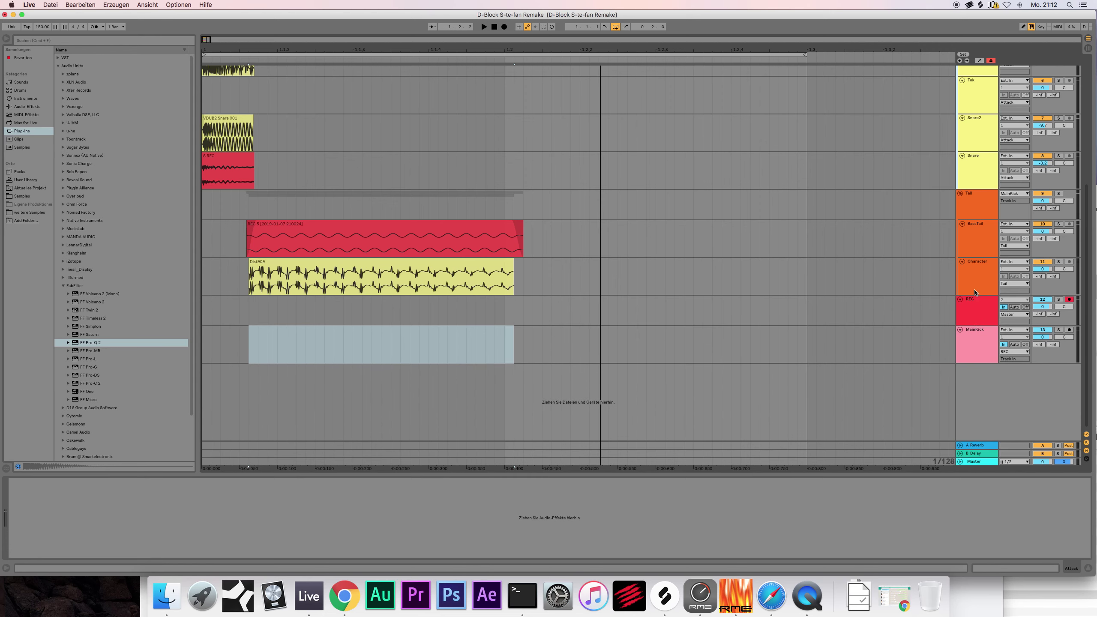
left_click(975, 304)
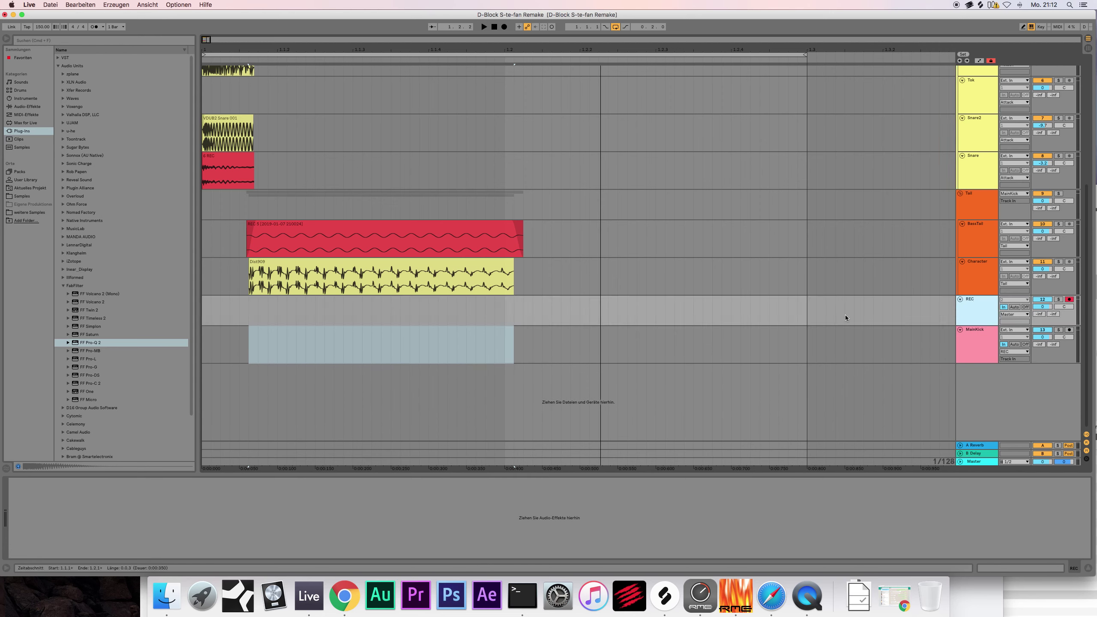
left_click(391, 308)
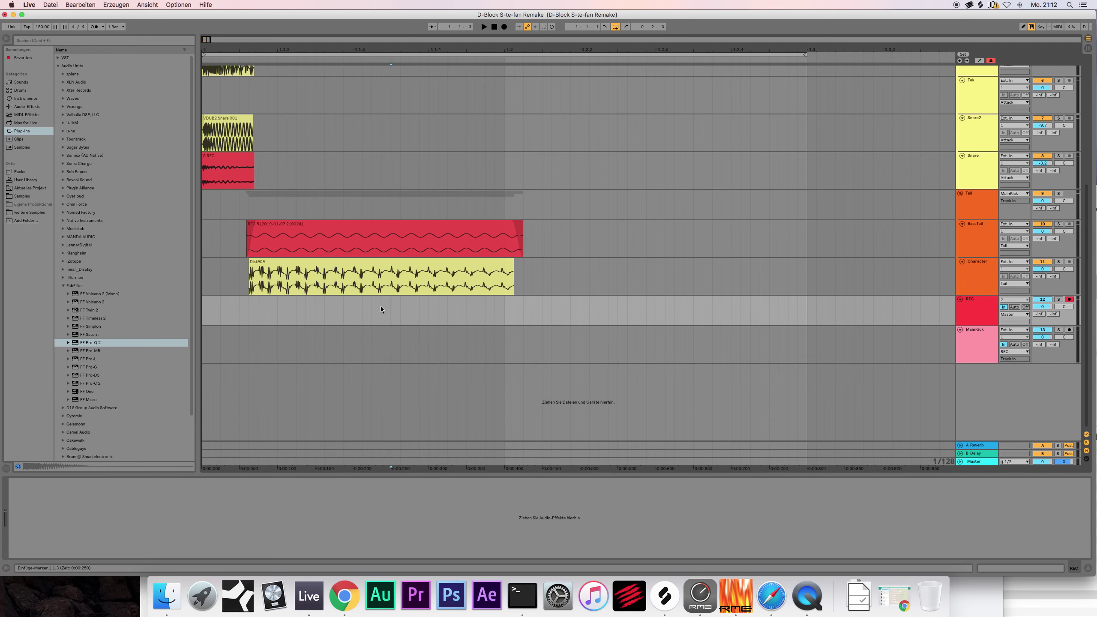
left_click(981, 311)
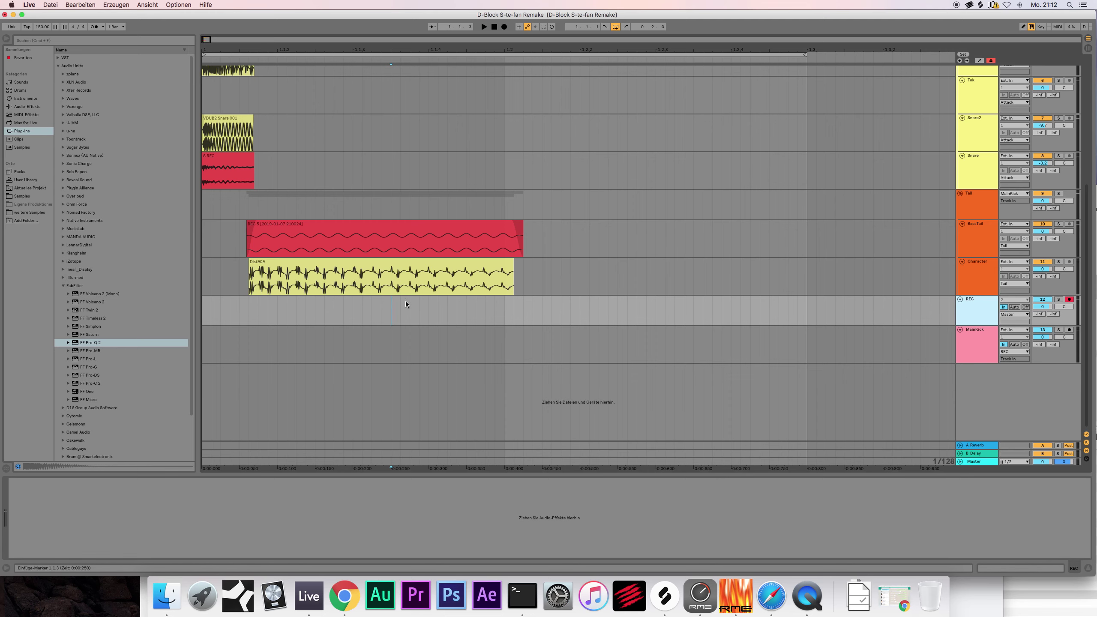
left_click_drag(971, 325, 972, 332)
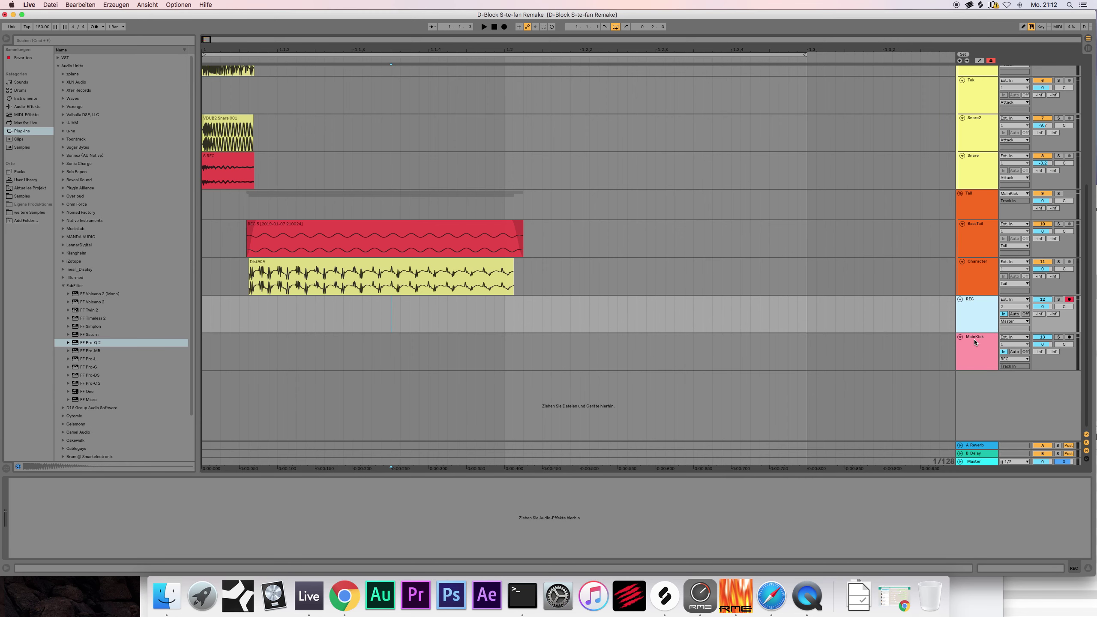
mouse_move(974, 302)
left_mouse_down()
mouse_move(977, 352)
mouse_move(983, 304)
left_mouse_up()
left_click(976, 342)
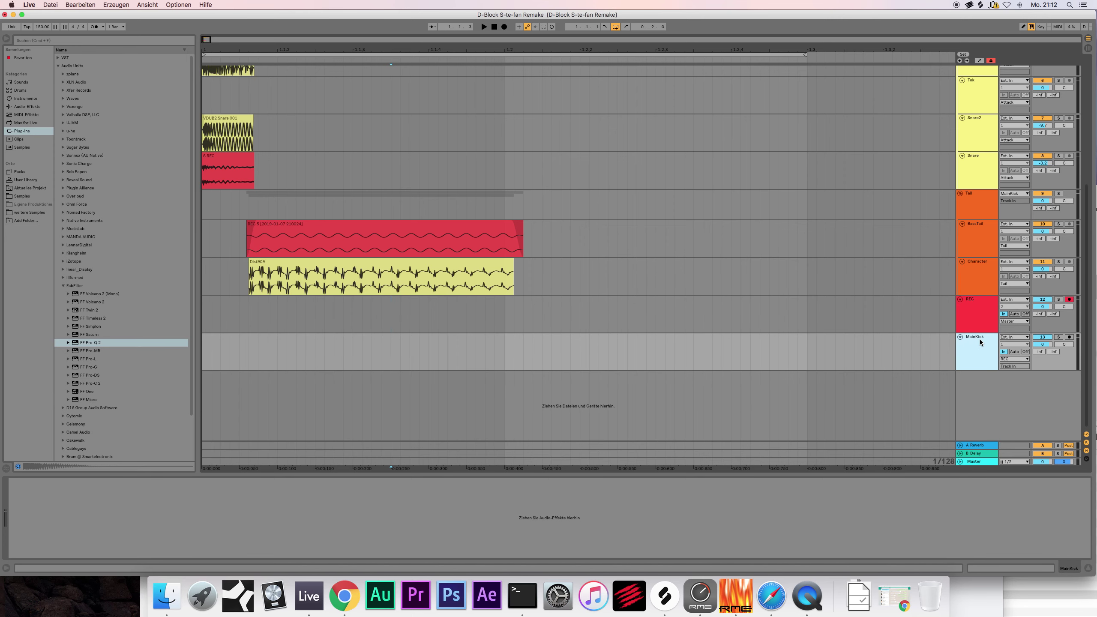
left_click(970, 304)
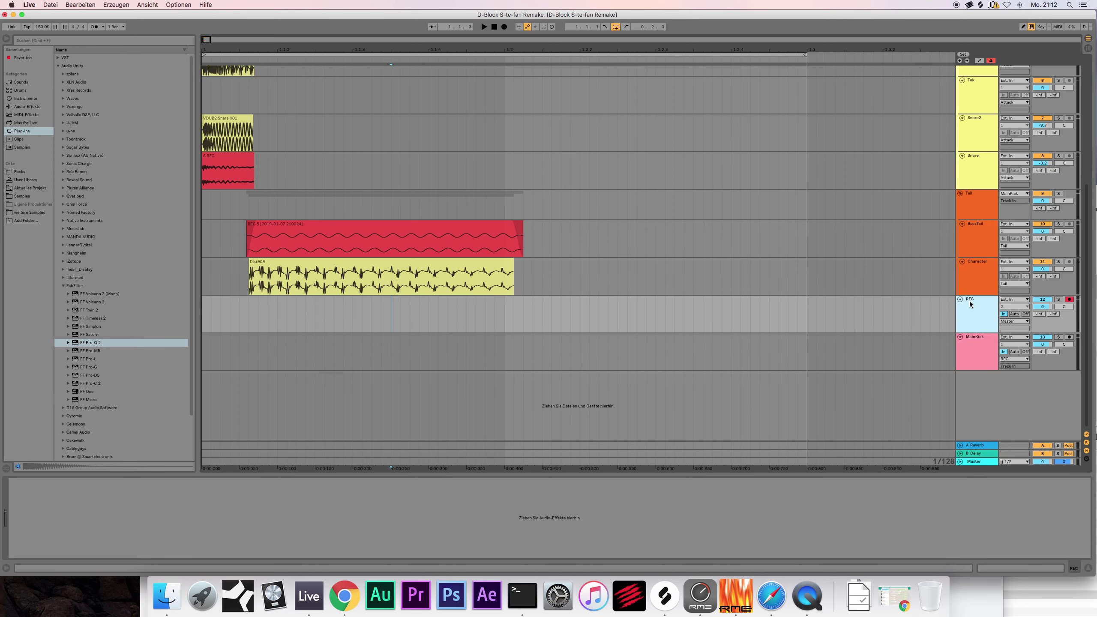
left_click_drag(978, 387, 967, 307)
left_click(972, 341)
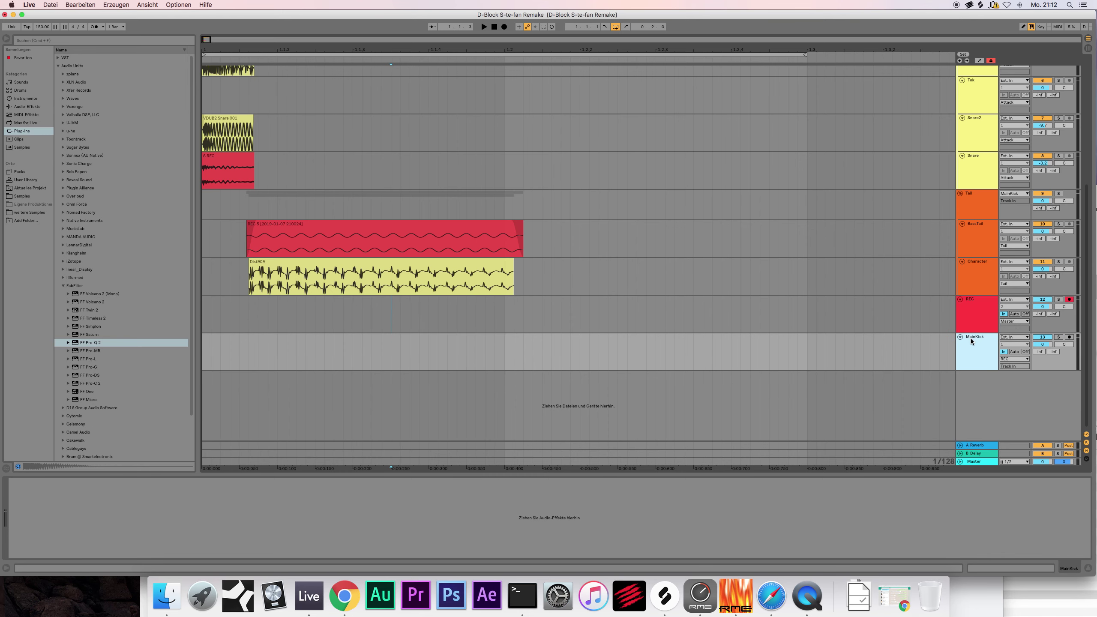
Step: Play the full kick and solo the MainKick track, followed by the Tail group, to hear the tail alone
key("space")
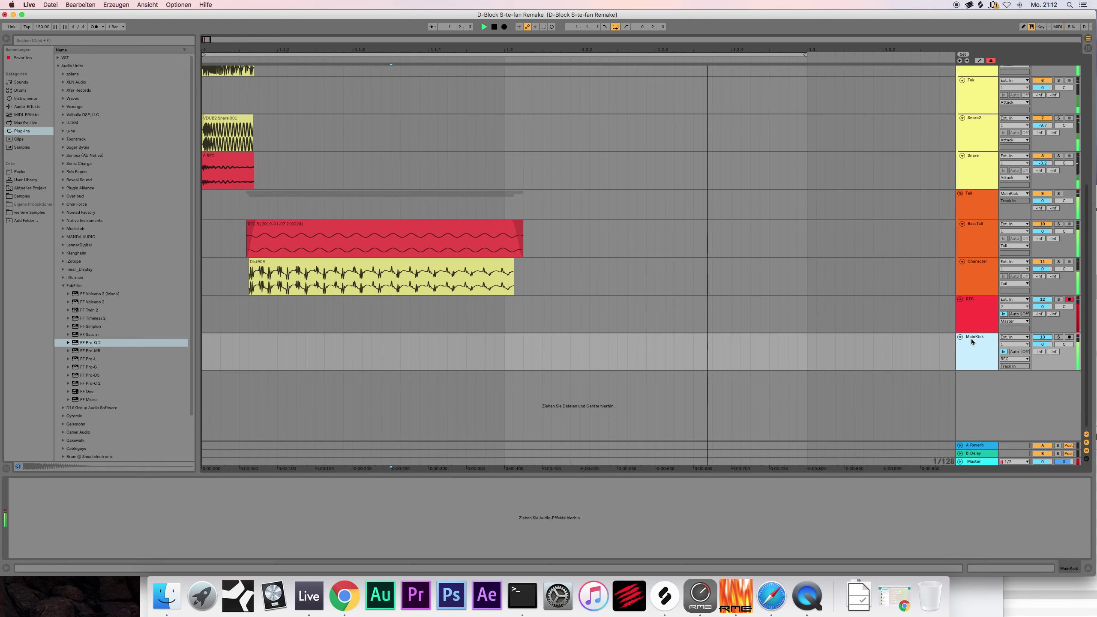
left_click(1059, 338)
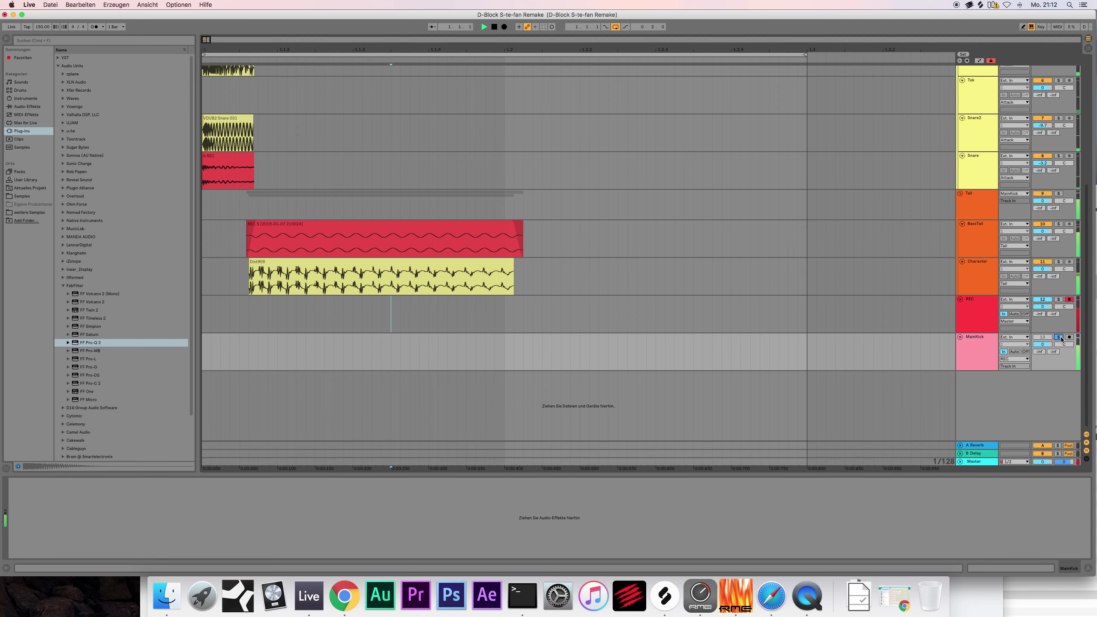
left_click(975, 198)
left_click(1059, 193)
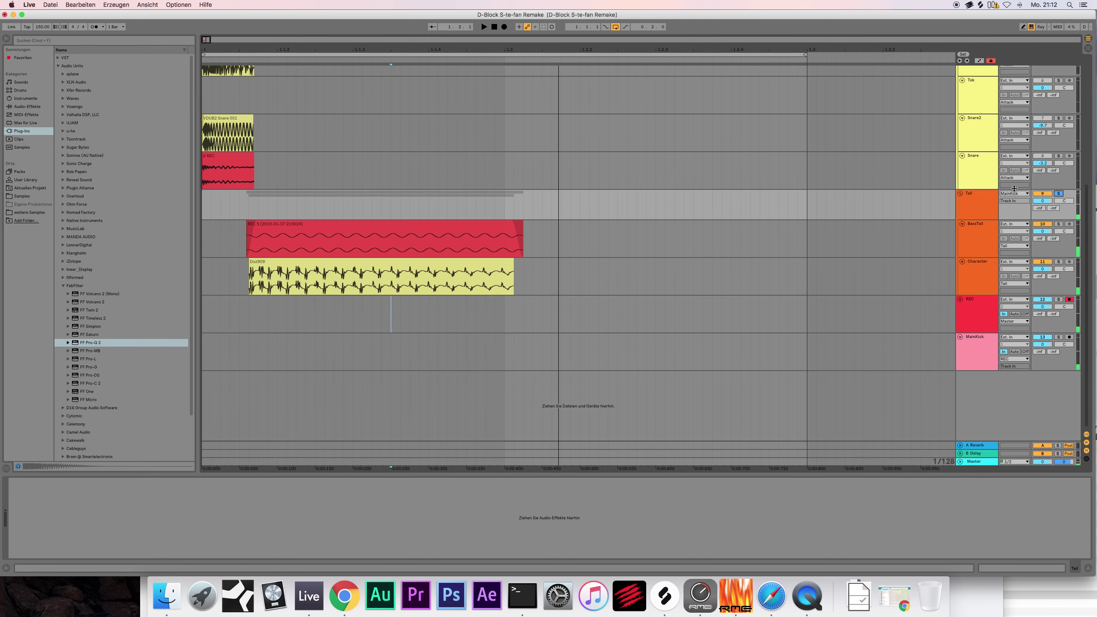
left_click(63, 286)
Step: Trim the start of the reference clip on the Lights Out Kick track to its tail section and compare it with the remake during playback
scroll(304, 168, "up", 5)
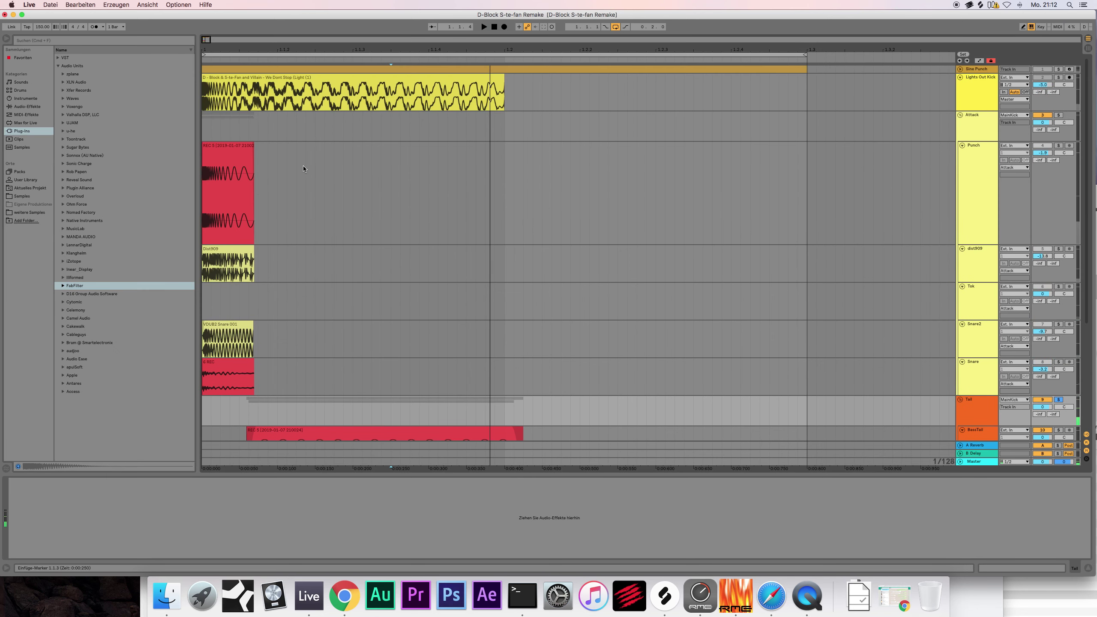
left_click_drag(203, 85, 249, 86)
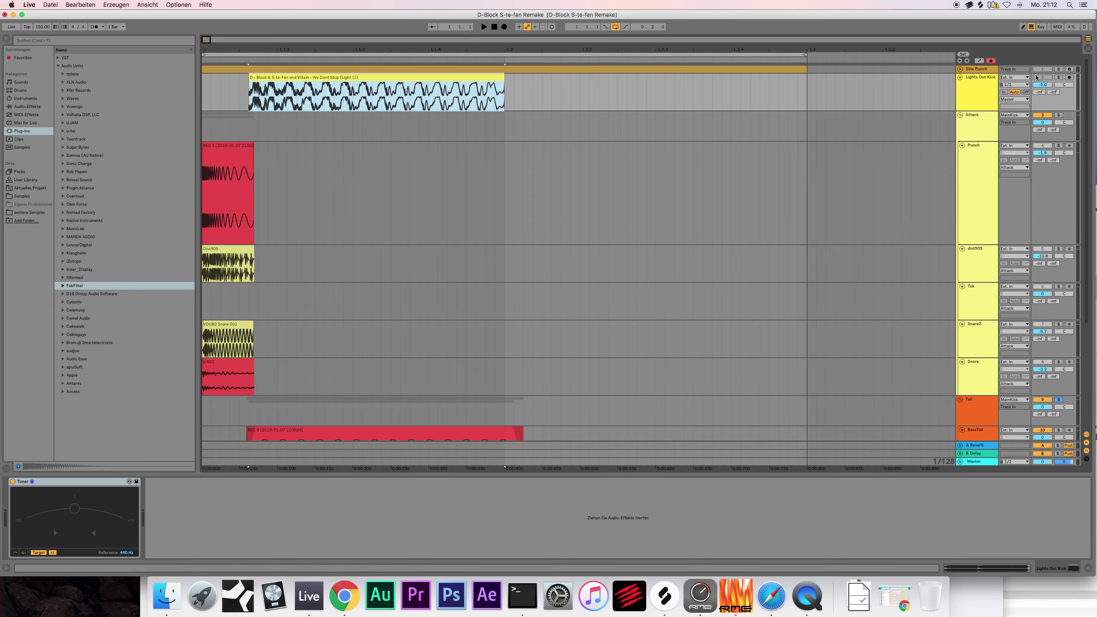
left_click(1058, 77)
key("space")
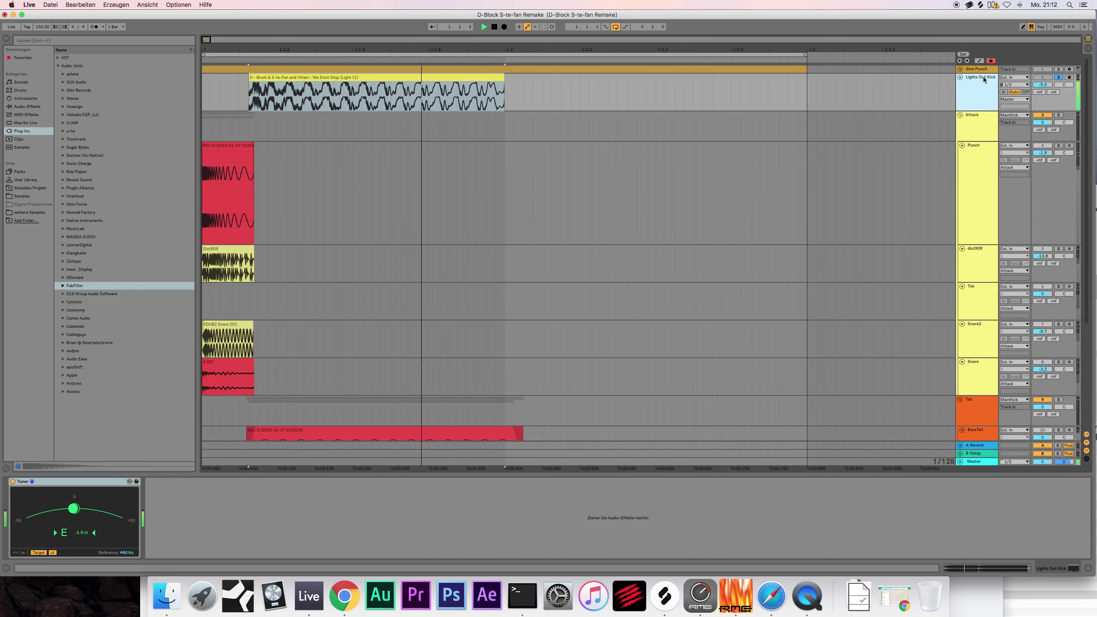
left_click(1059, 77)
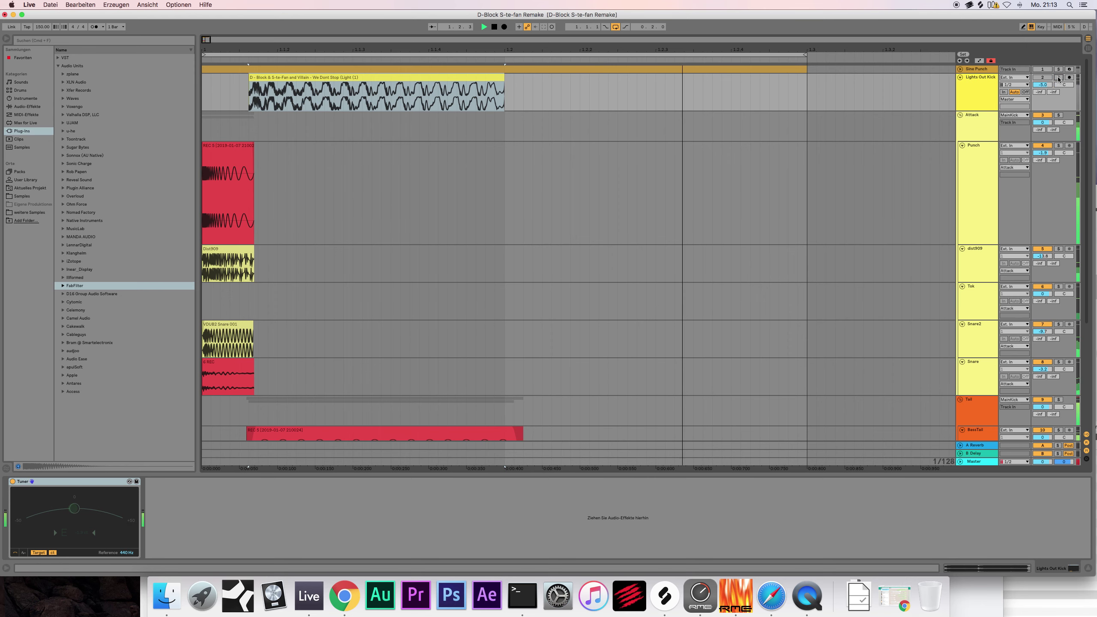
left_click(1058, 77)
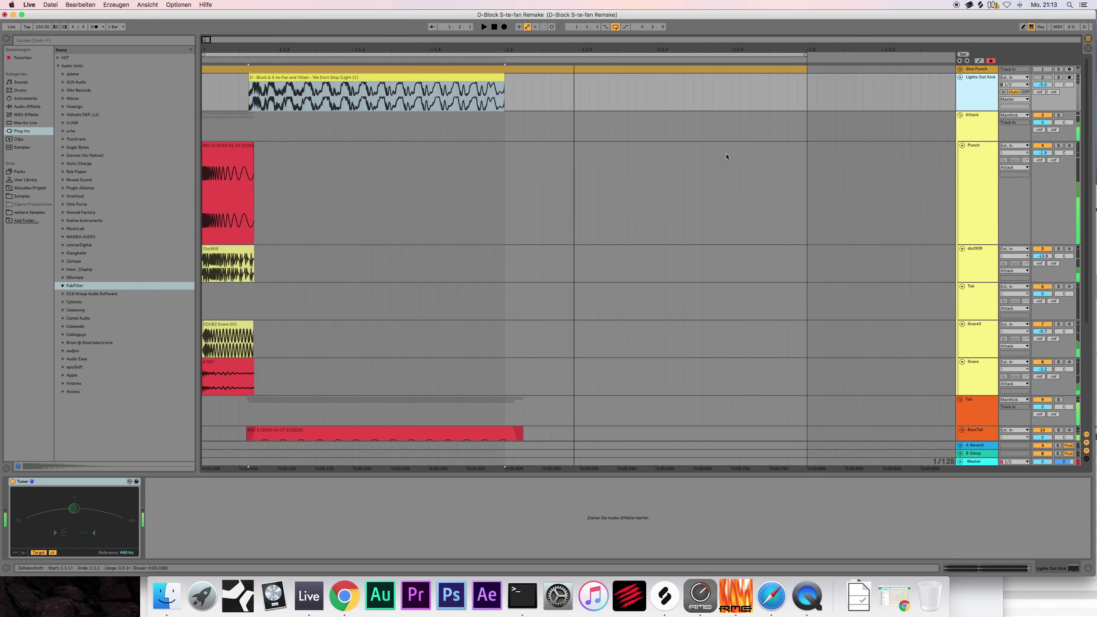
Step: Record the complete kick mix onto the REC track with the Tail group unsoloed
scroll(728, 157, "down", 5)
left_click(974, 260)
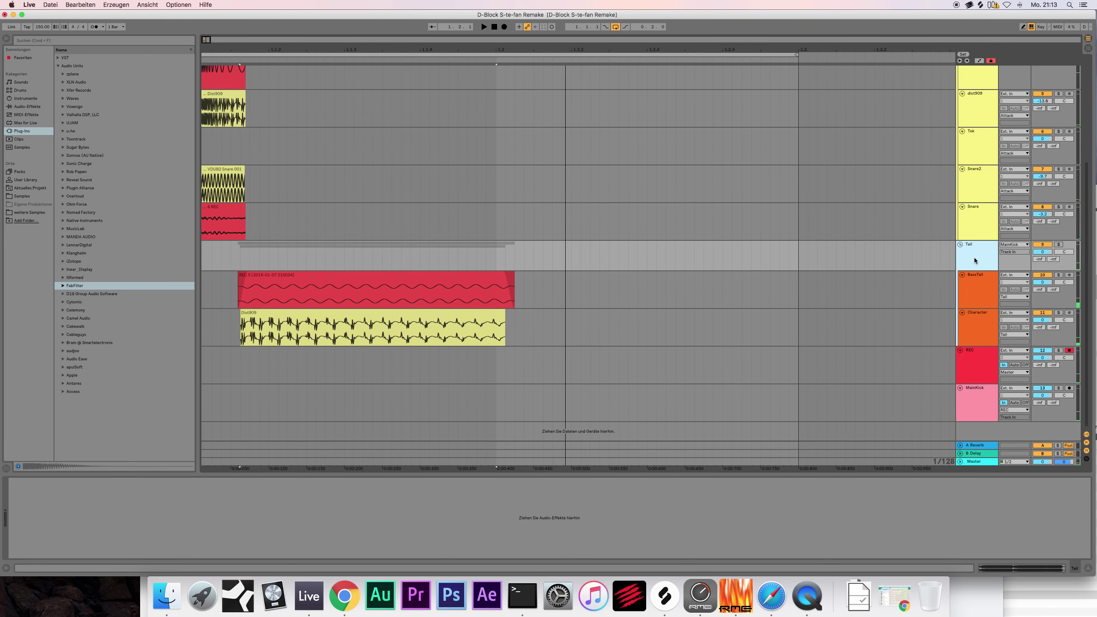
left_click(504, 27)
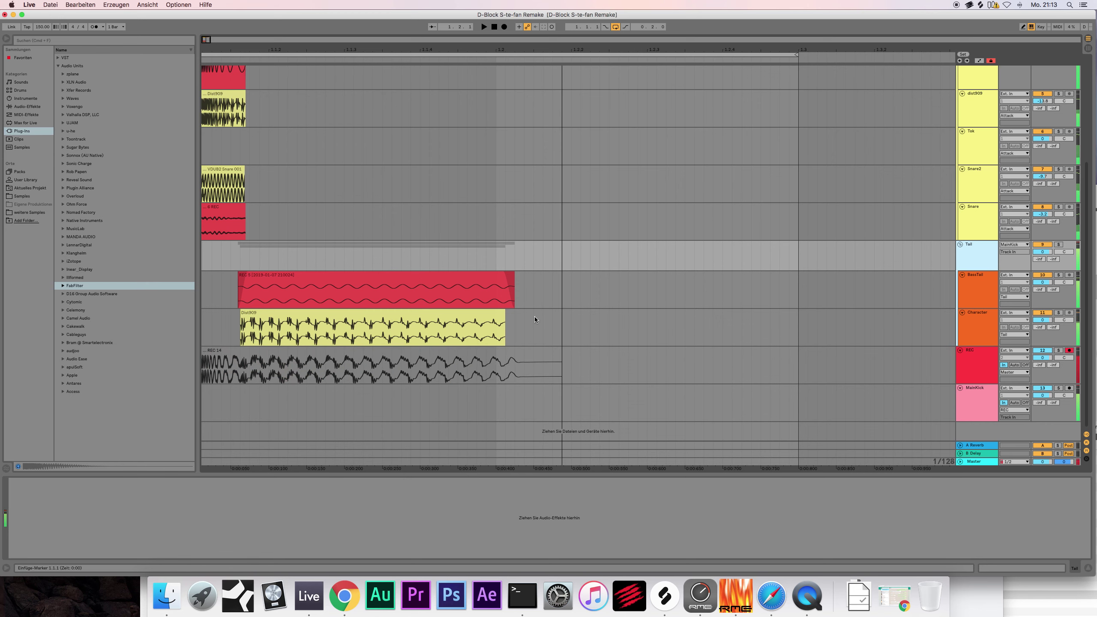
left_click(203, 363)
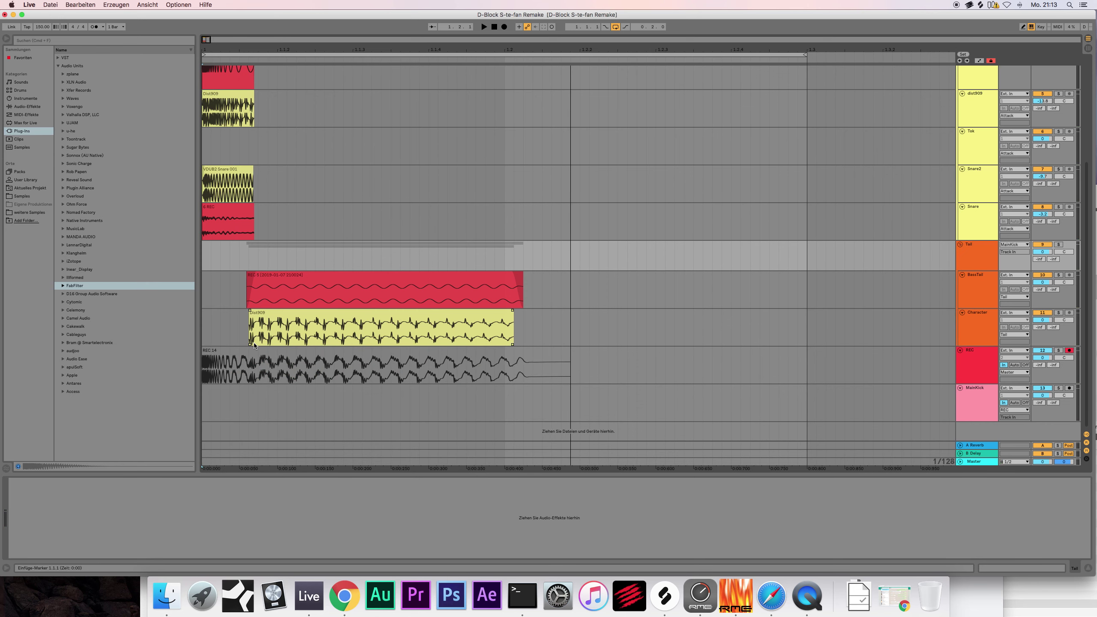
Step: Compare the recorded kick waveform with the reference clip and delete the recording from the REC track
scroll(281, 319, "up", 8)
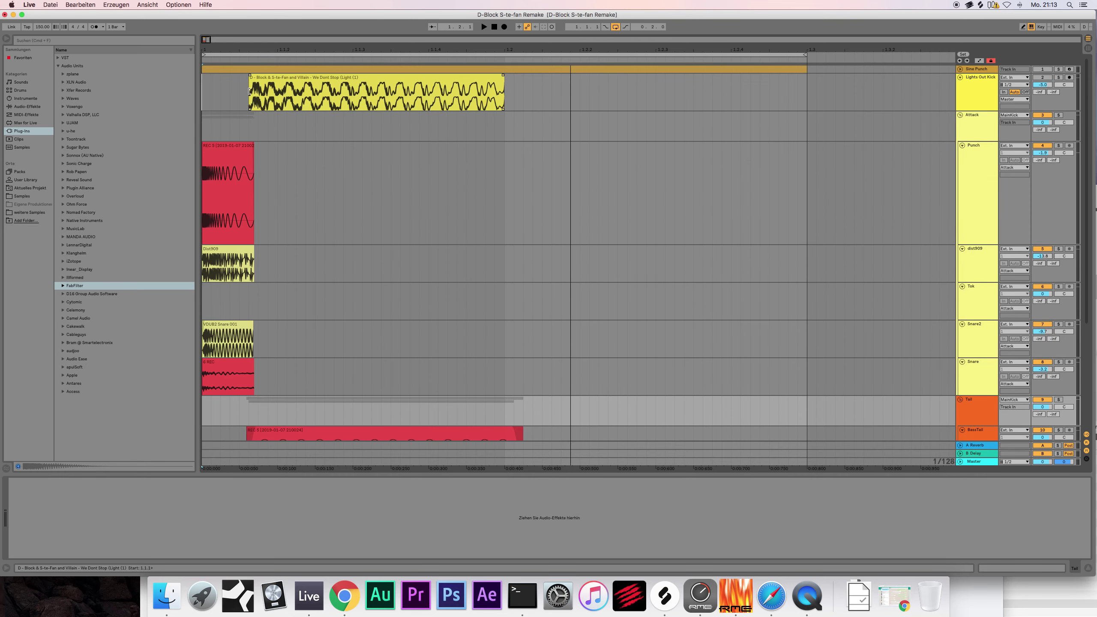
left_click(242, 93)
scroll(313, 191, "down", 8)
scroll(313, 190, "up", 8)
scroll(318, 214, "down", 8)
left_click(432, 352)
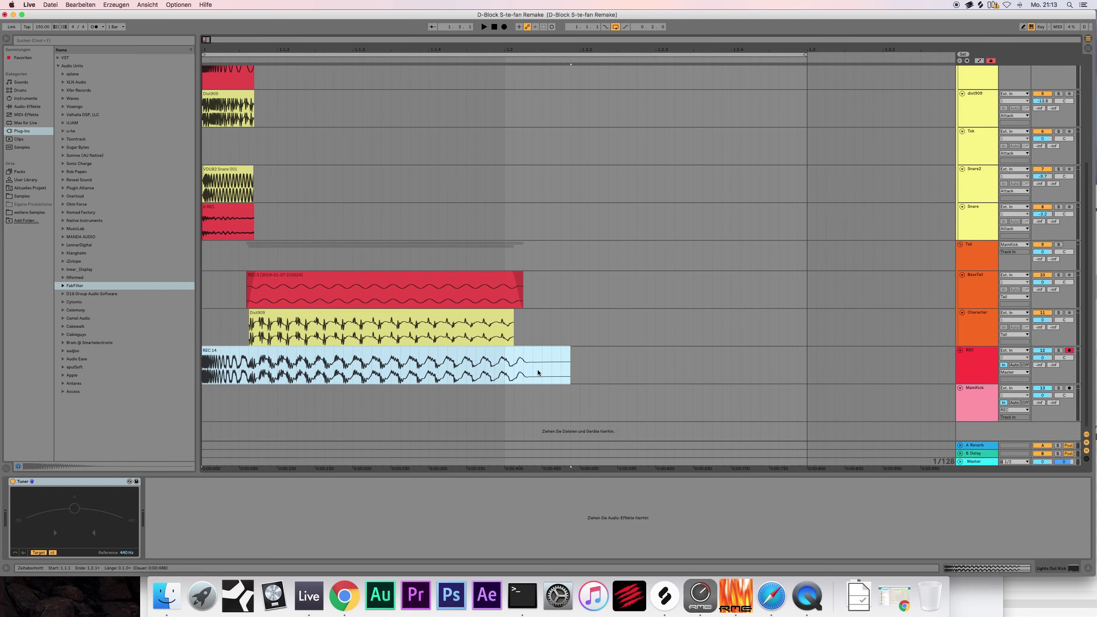
key("Delete")
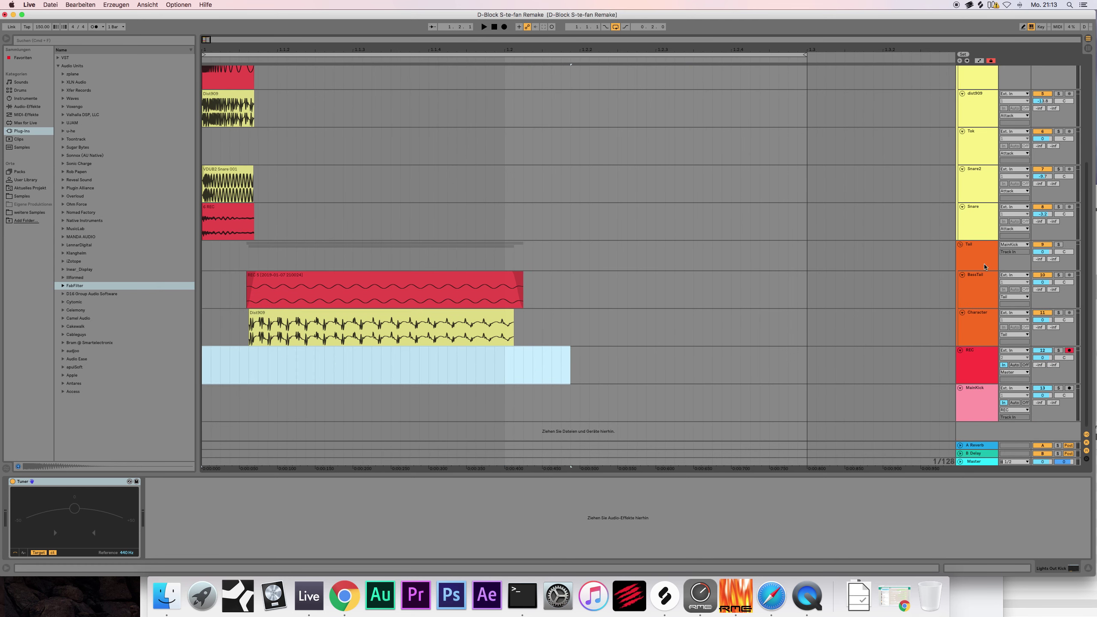
Step: Insert FabFilter Saturn as an audio effect on the Tail group
left_click(980, 279)
left_click(977, 254)
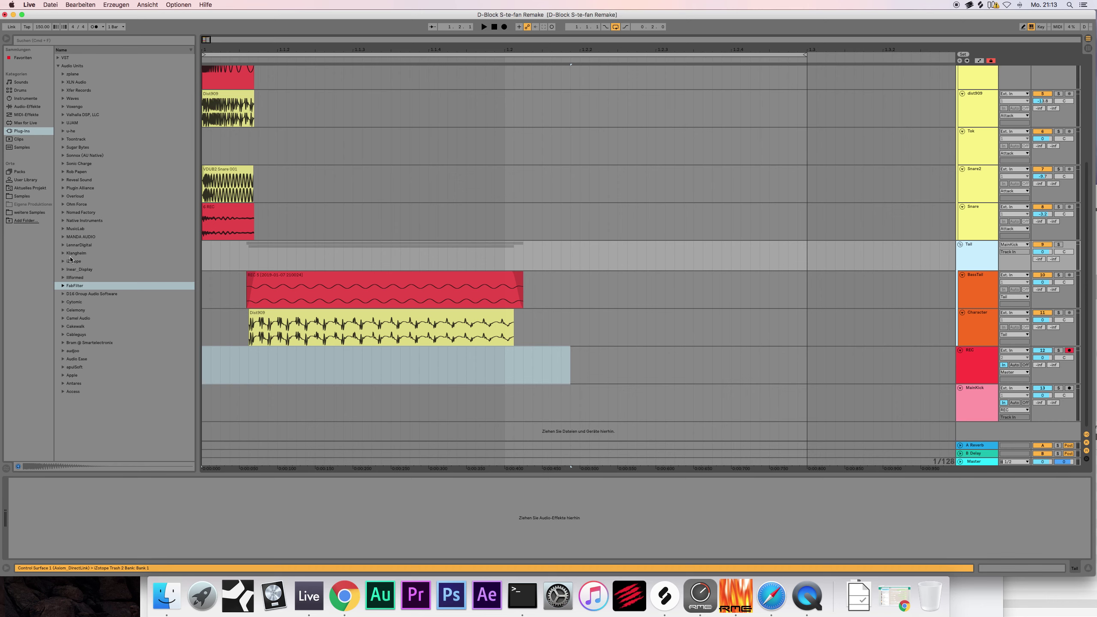
left_click(63, 286)
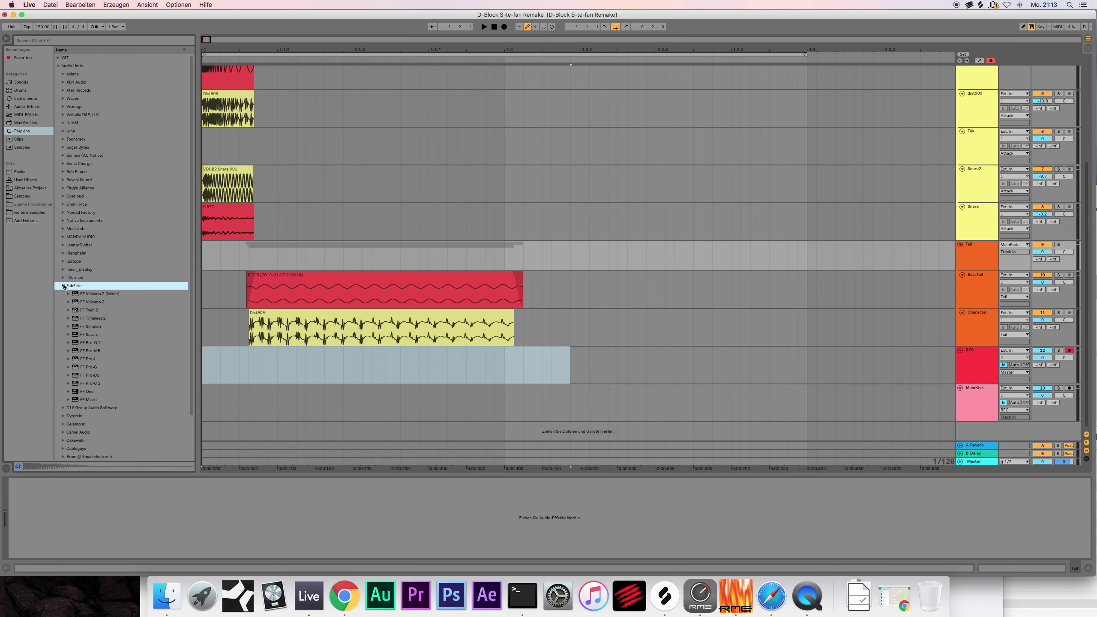
left_click_drag(90, 335, 188, 301)
left_click_drag(256, 267, 256, 264)
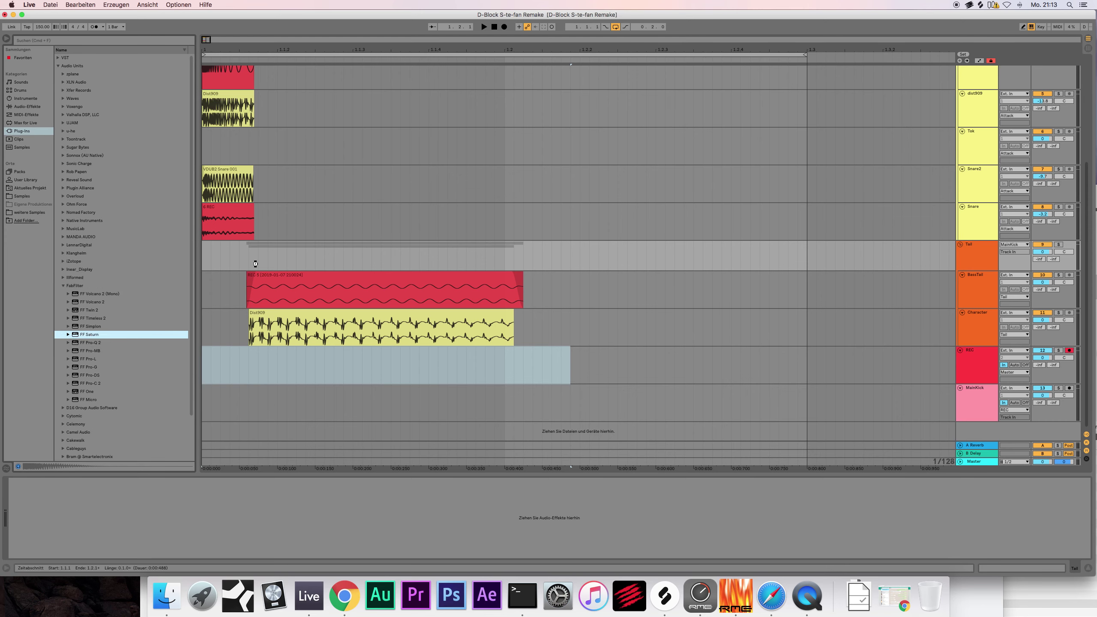
left_click_drag(977, 245, 977, 245)
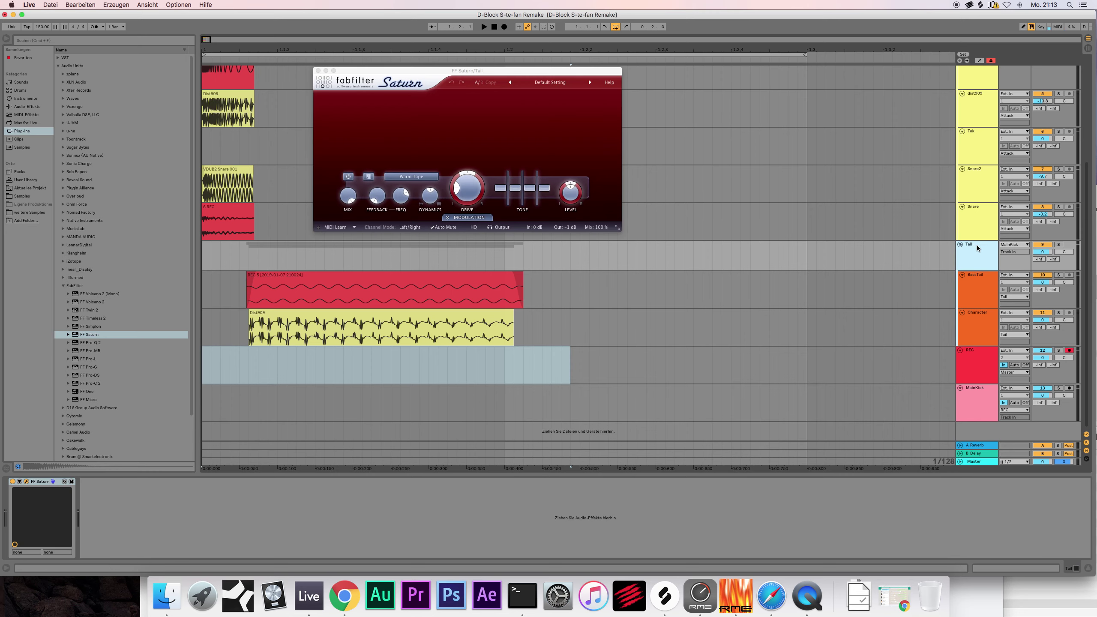
Step: Solo the Tail group, play it, and load Saturn's Mastering preset Hip Hop Puncher O
left_click(1058, 244)
key("space")
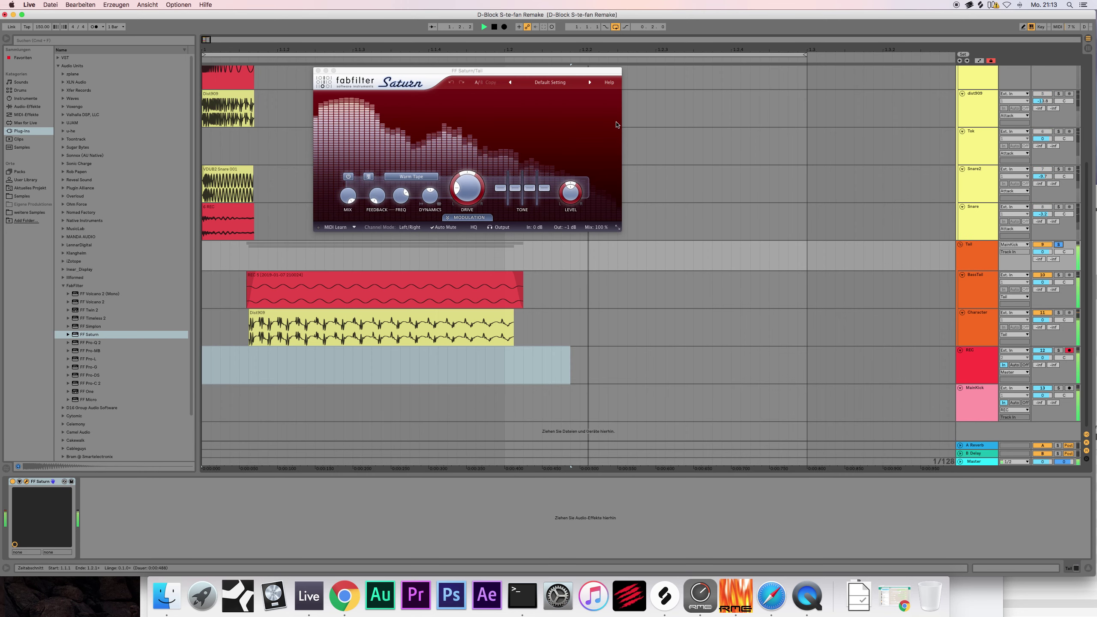
left_click(550, 82)
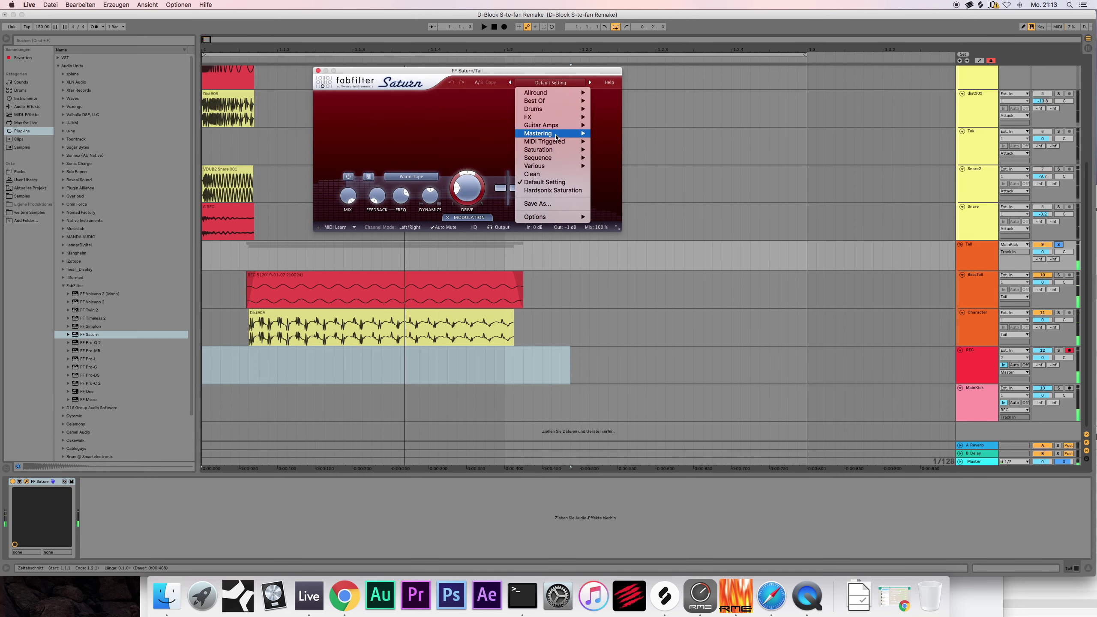
mouse_move(557, 137)
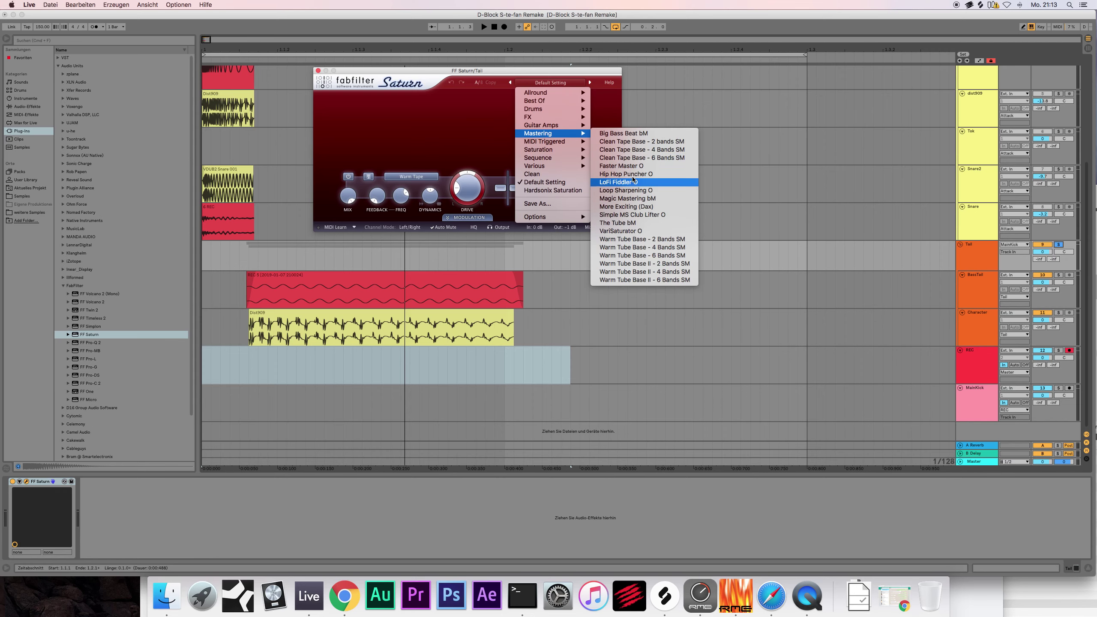
left_click(618, 173)
left_click_drag(475, 71, 559, 79)
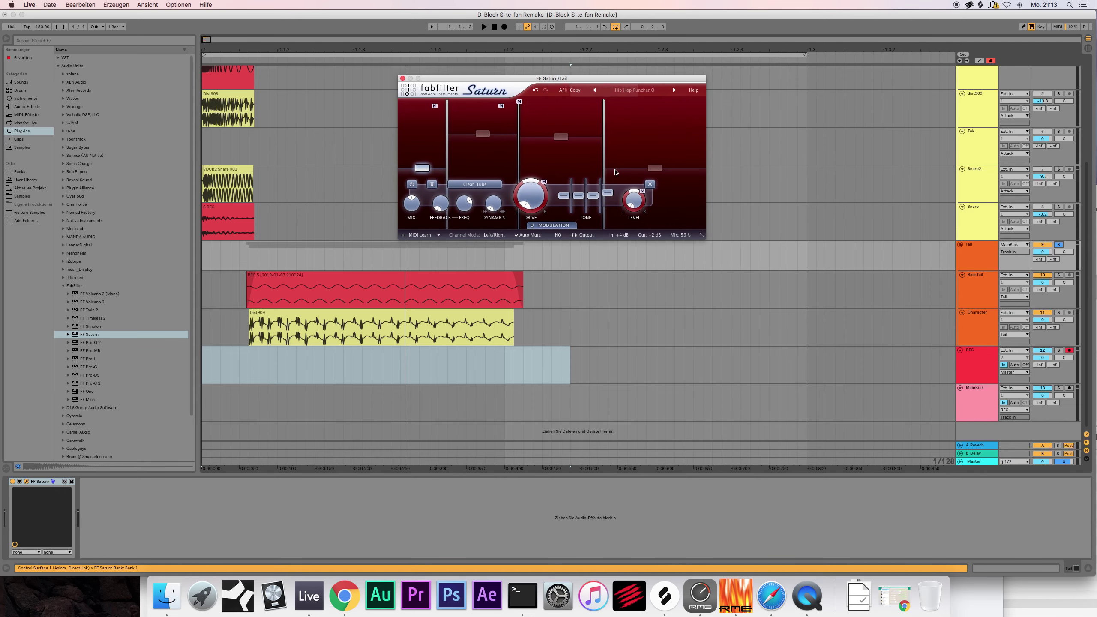
Step: Raise the levels of bands 1, 3 and 4 in Saturn during playback and set the overall mix to 100 %
left_click_drag(654, 167, 660, 126)
key("space")
left_click_drag(422, 168, 422, 140)
left_click_drag(560, 137, 561, 132)
left_click(654, 125)
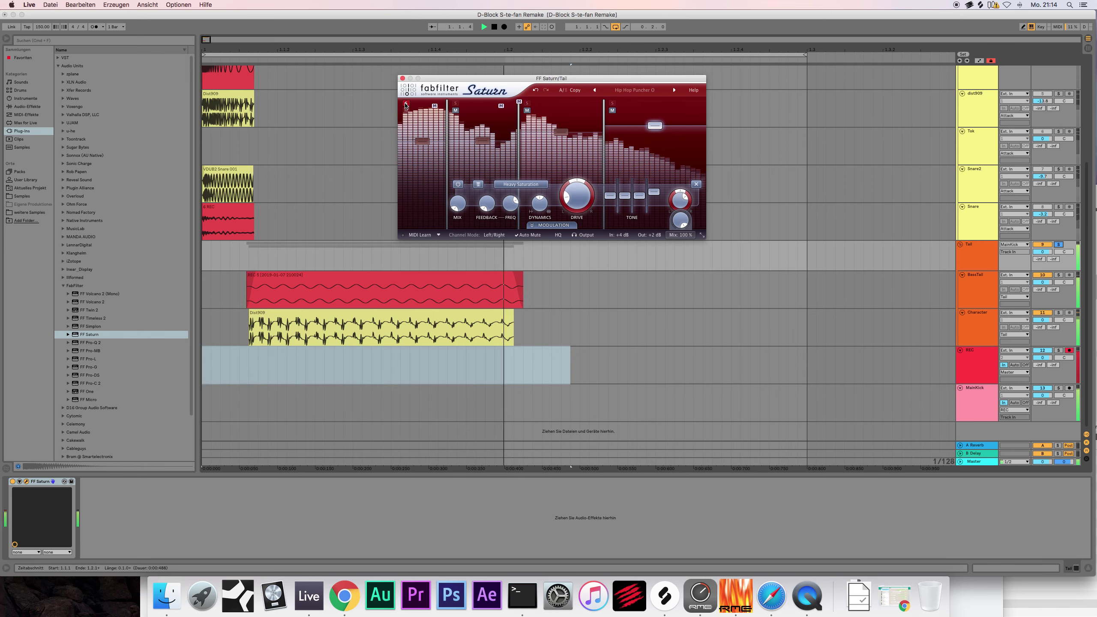
Step: Solo Saturn's lowest band, set its level to about +2.65 dB, and audition band 2
left_click(406, 103)
left_click(421, 137)
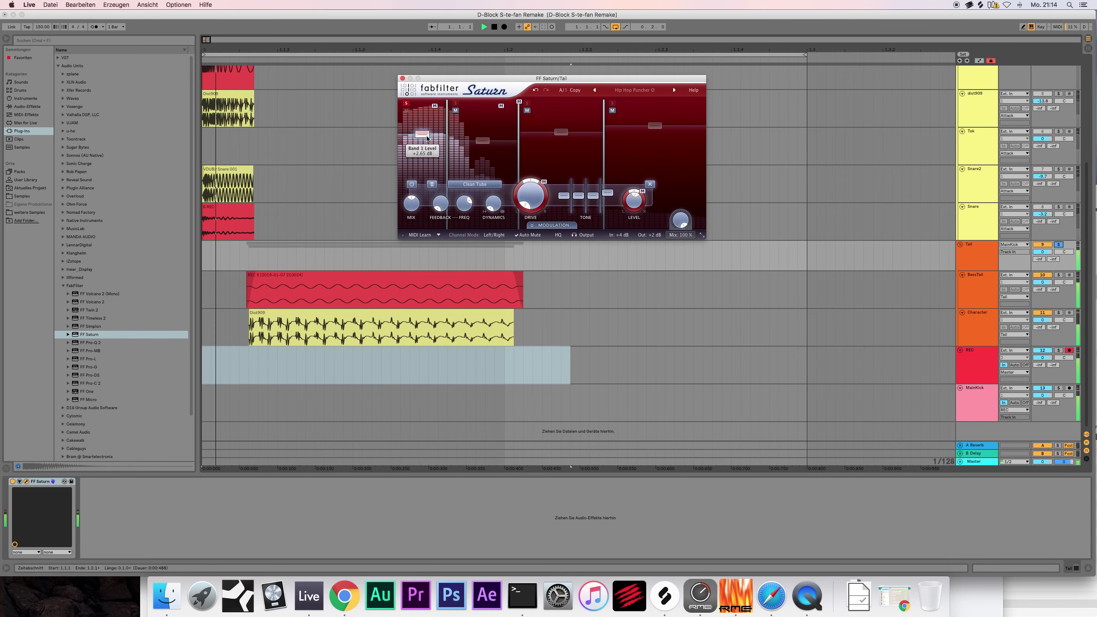
left_click(561, 132)
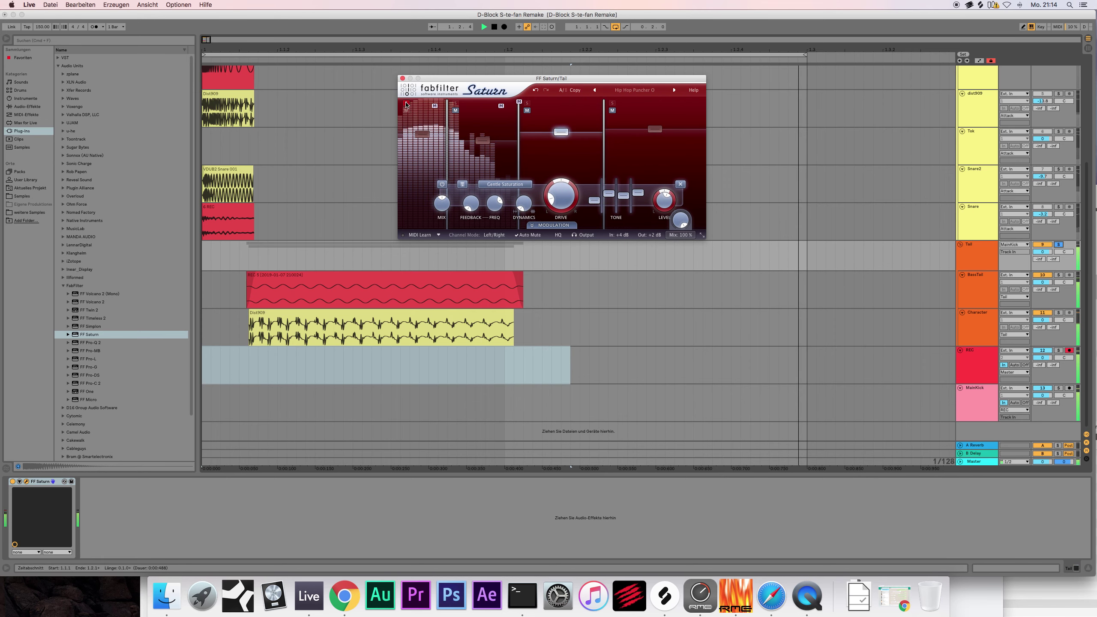
left_click(456, 104)
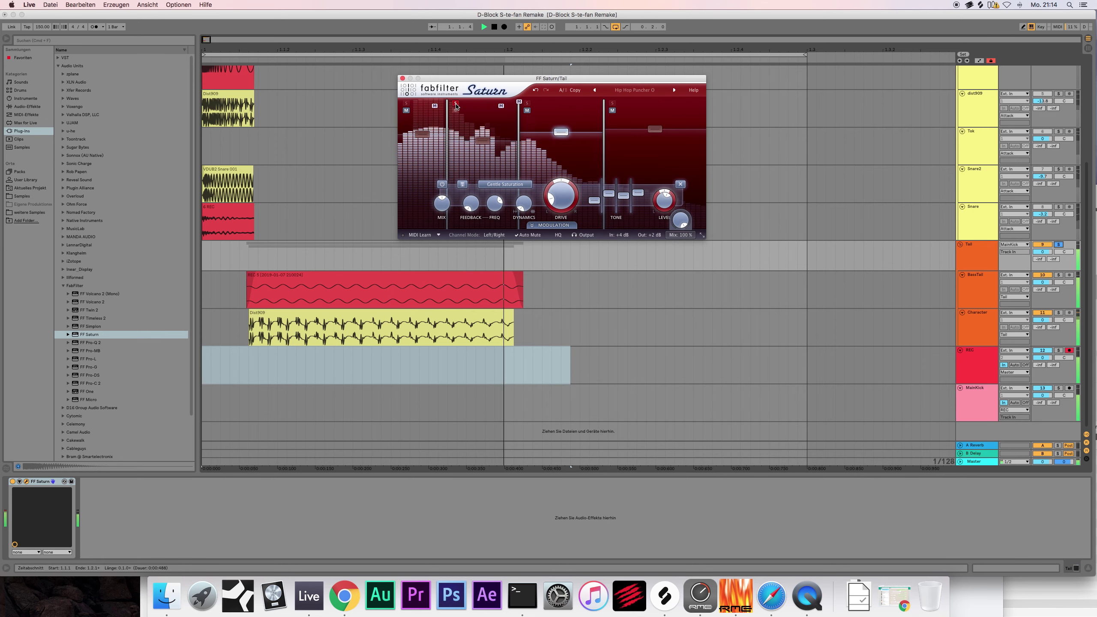
Step: Solo Saturn's band 3, raise its Treble to about +6.3 dB and Mid to about +5.6 dB, and audition band 4
left_click(527, 103)
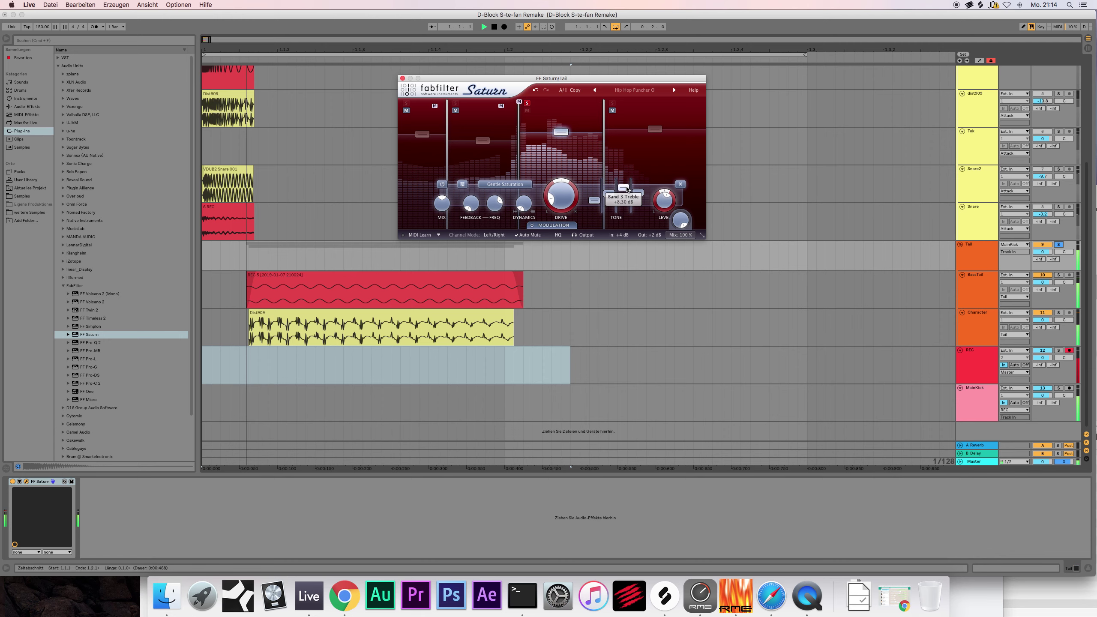
left_click_drag(609, 194, 612, 188)
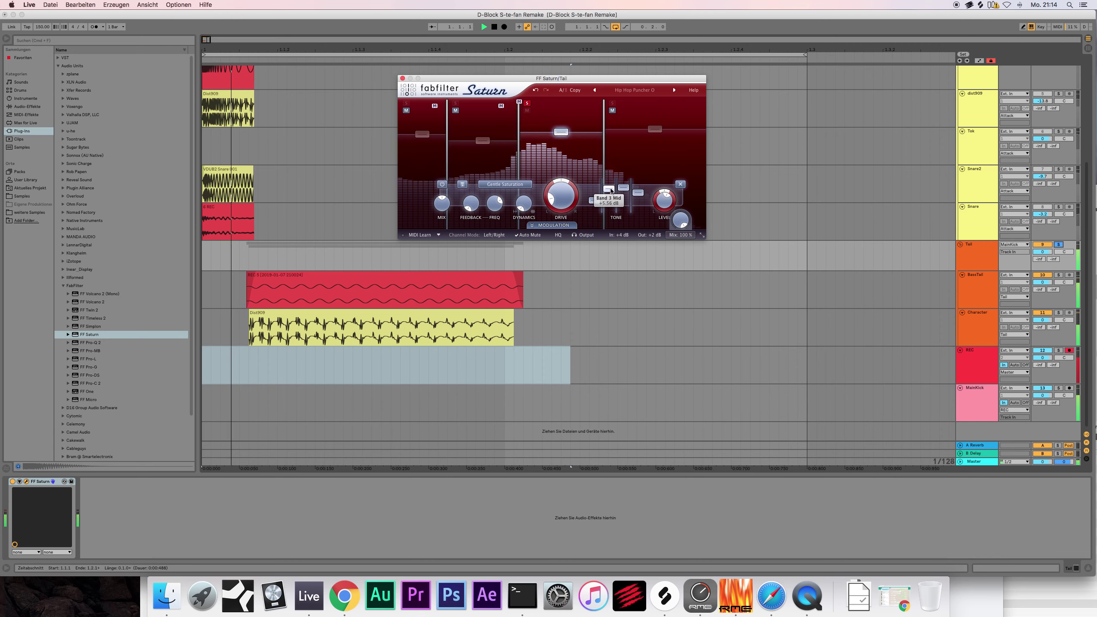
left_click(612, 103)
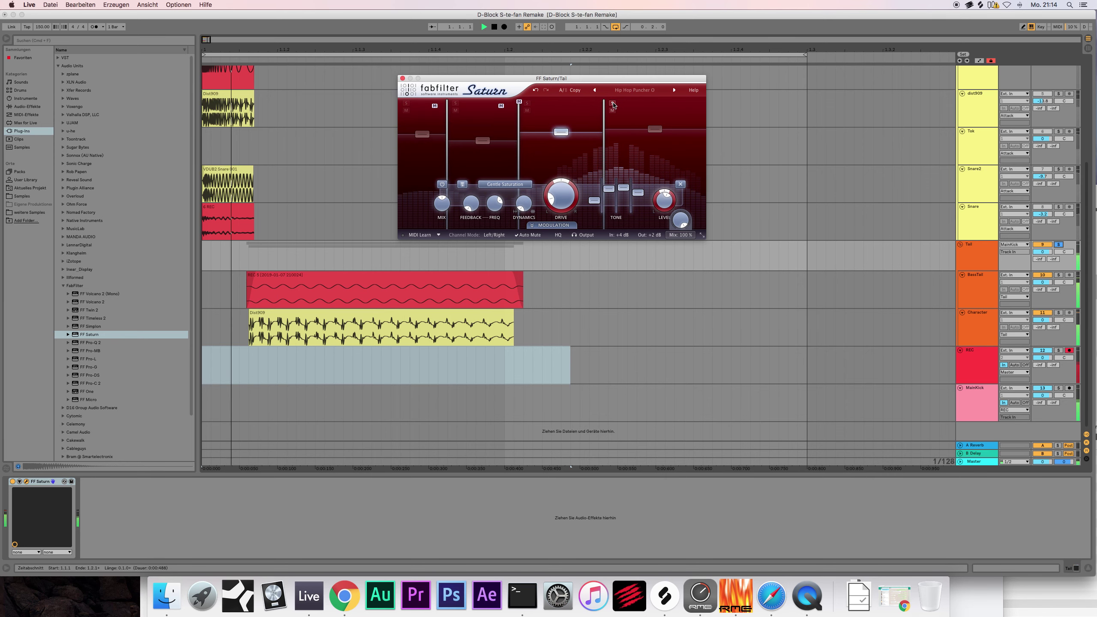
left_click(612, 102)
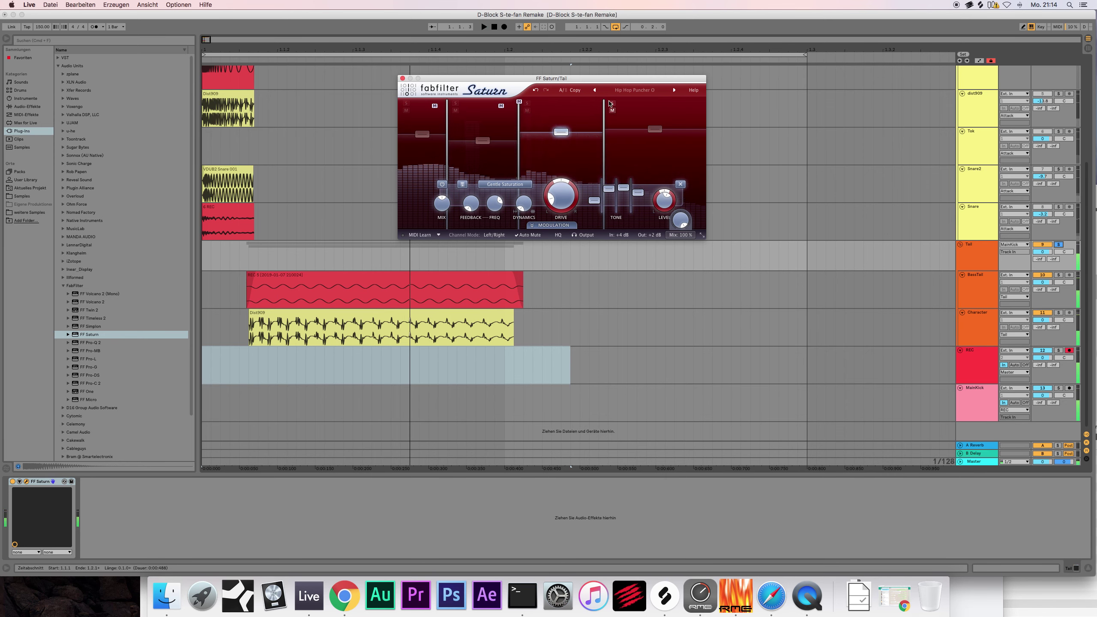
key("space")
Step: Play back the soloed tail with all Saturn bands active to check the overall sound
left_click_drag(596, 84, 633, 93)
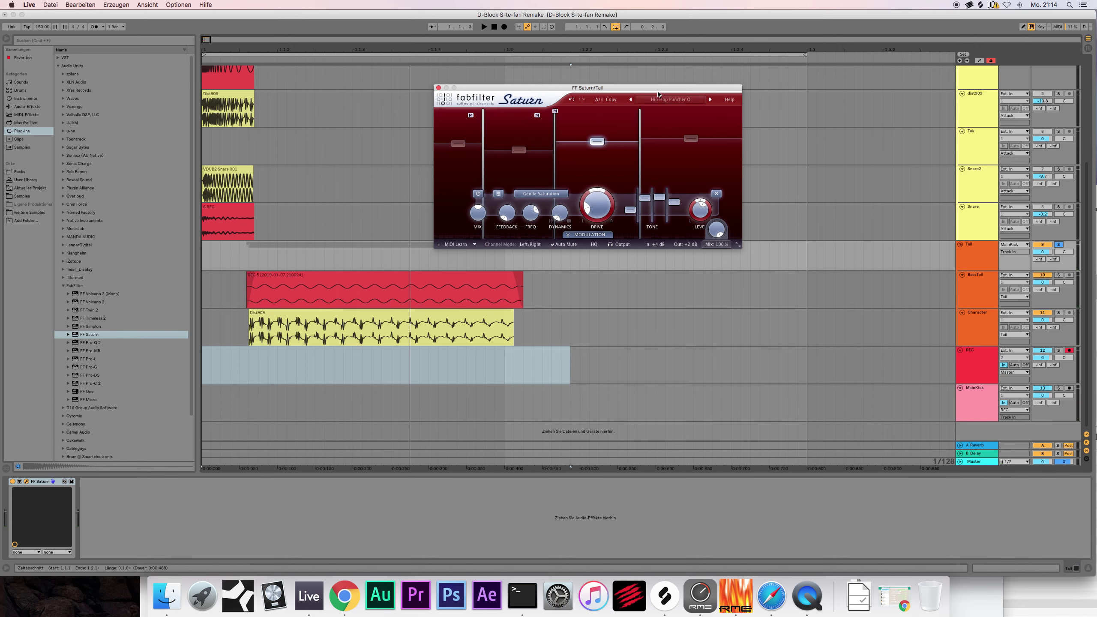
key("space")
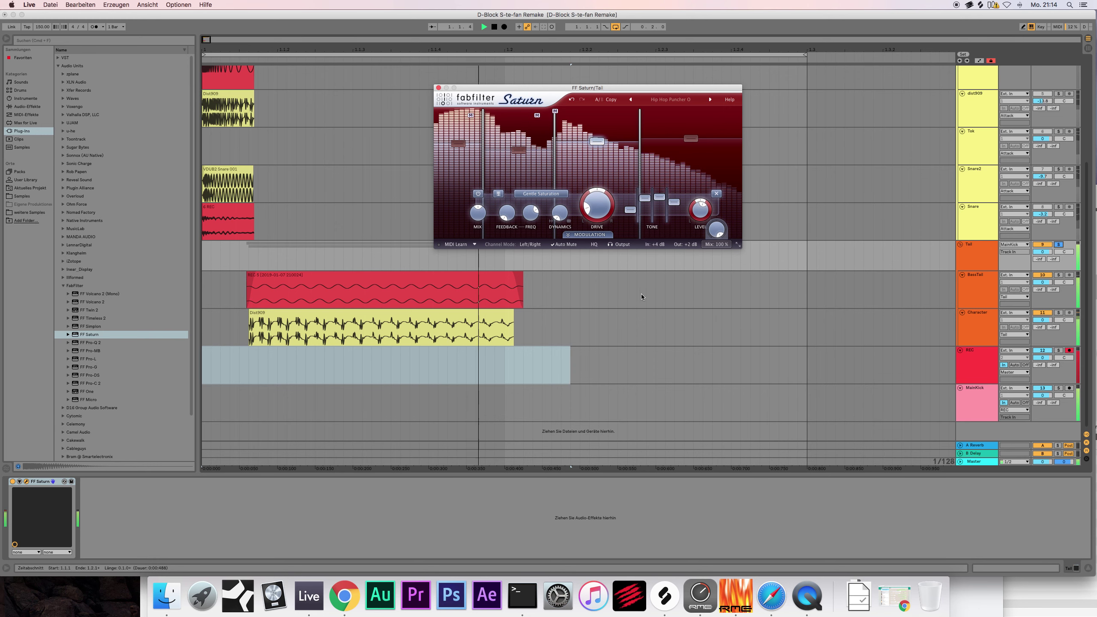
key("space")
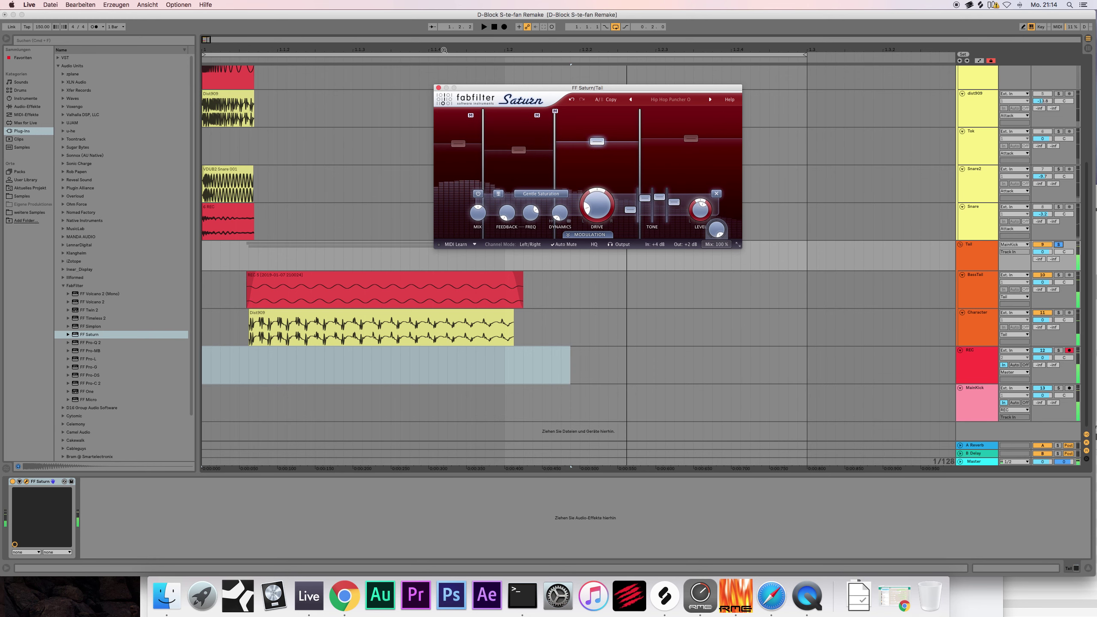
Step: Close the Saturn window and record the processed tail onto the REC track
left_click(438, 108)
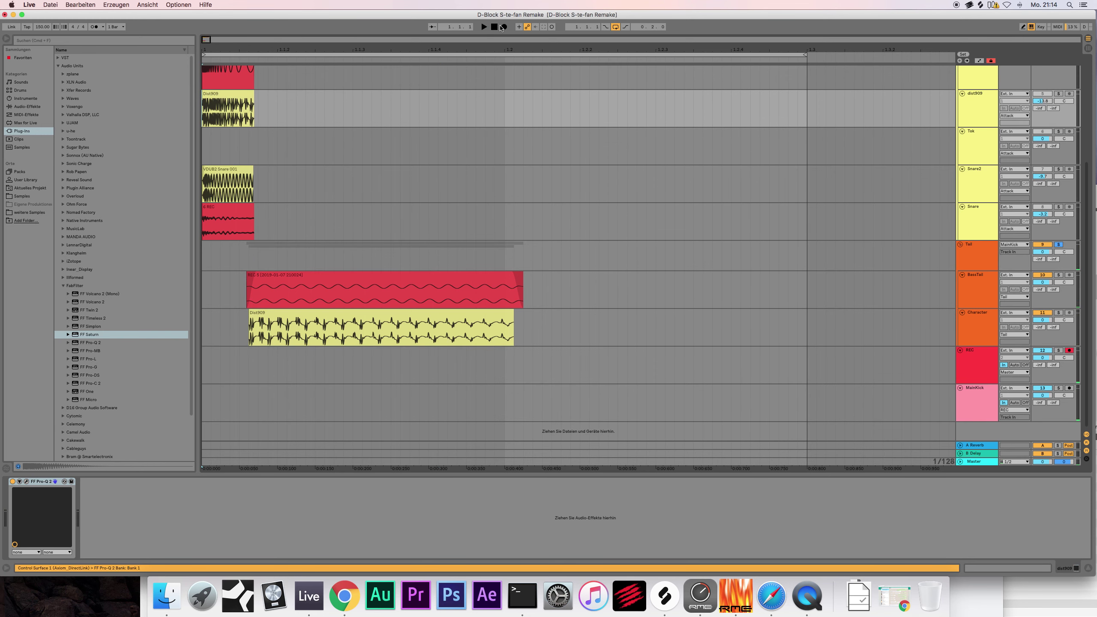
left_click(504, 27)
key("space")
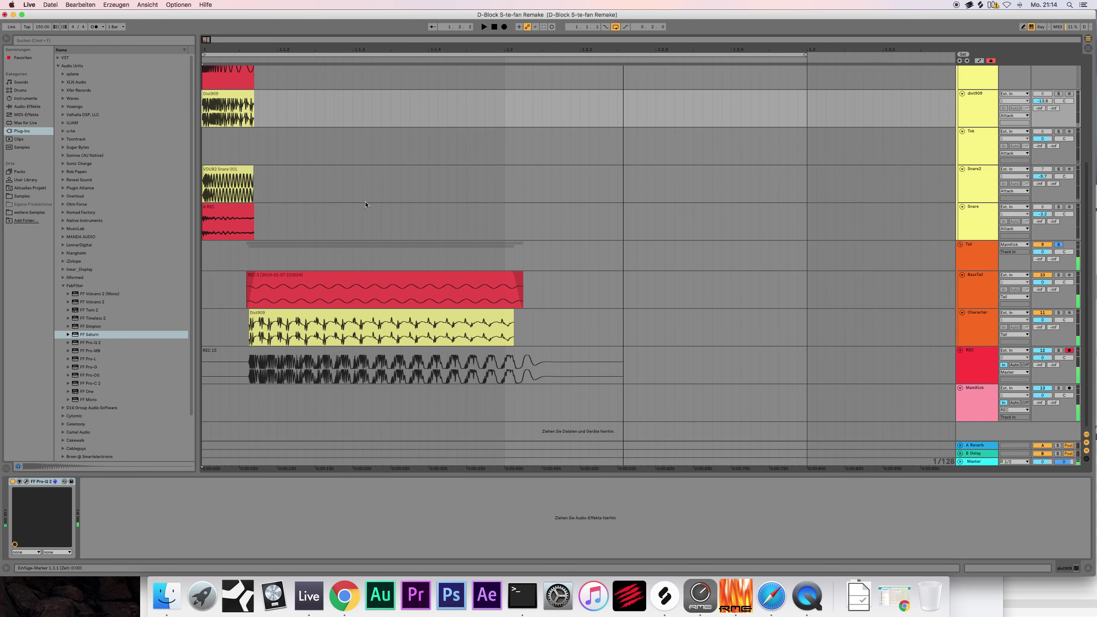
Step: Delete the recorded clip from the REC track and collapse the FabFilter plug-in folder
left_click(979, 326)
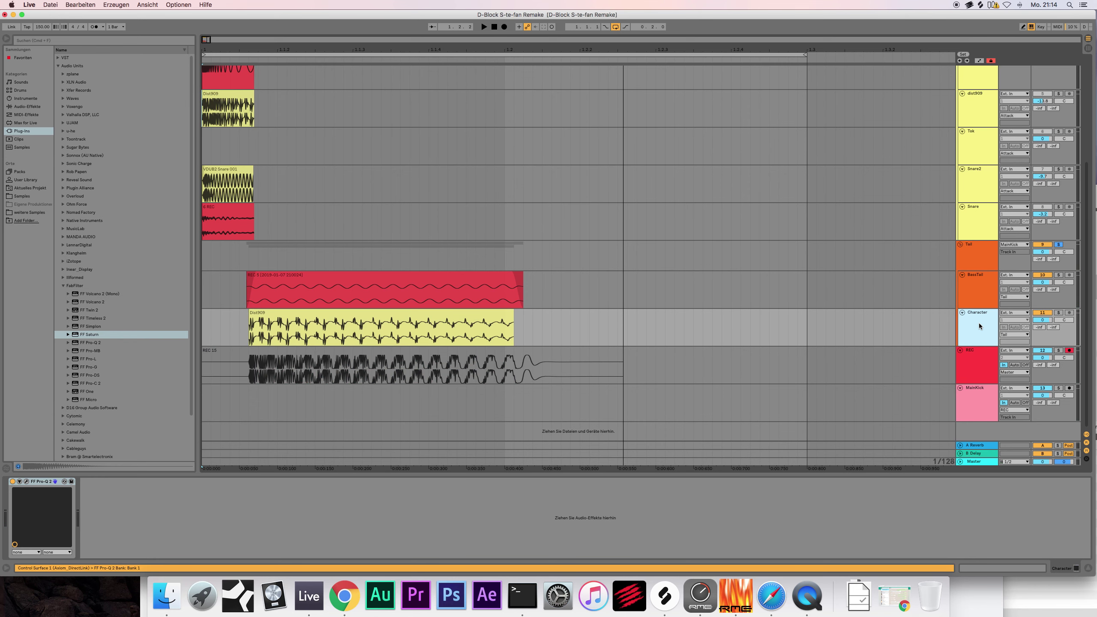
left_click(466, 354)
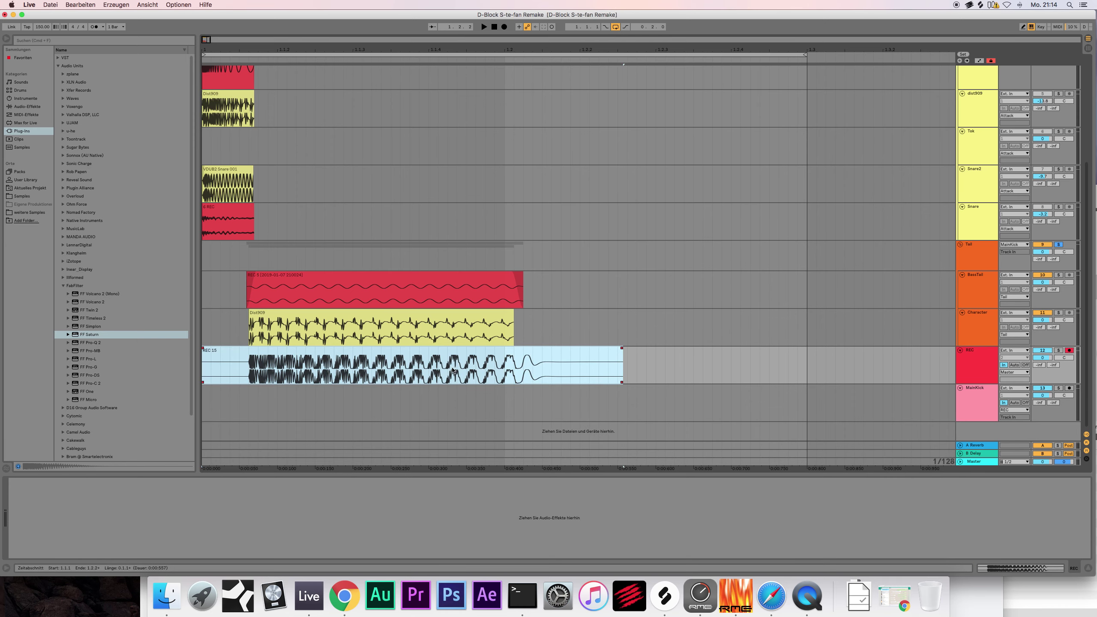
key("Delete")
left_click(984, 255)
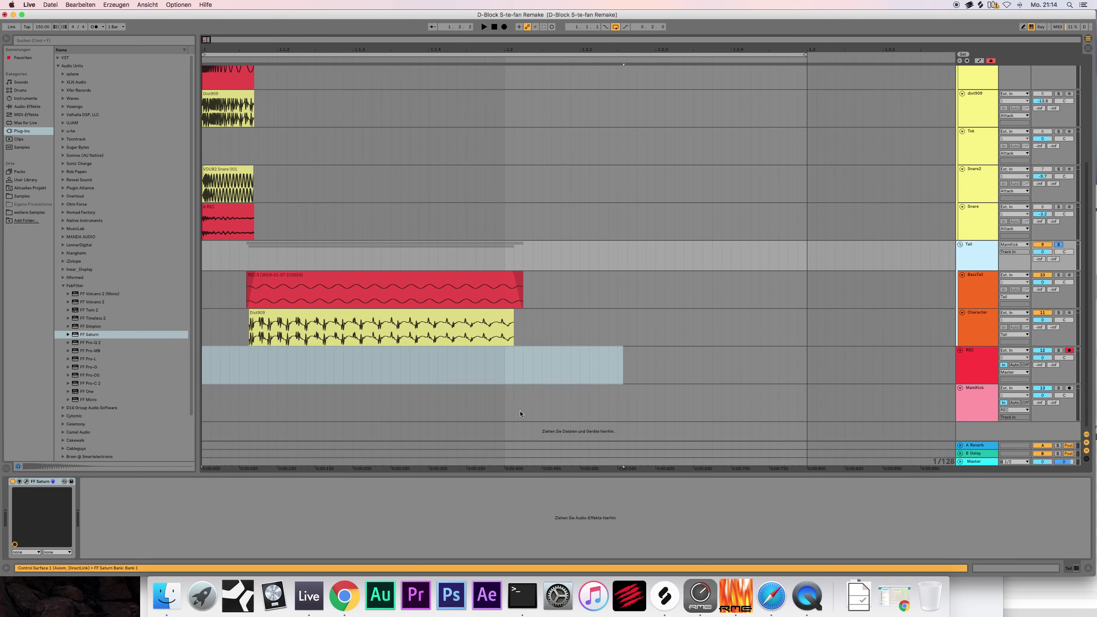
left_click(62, 286)
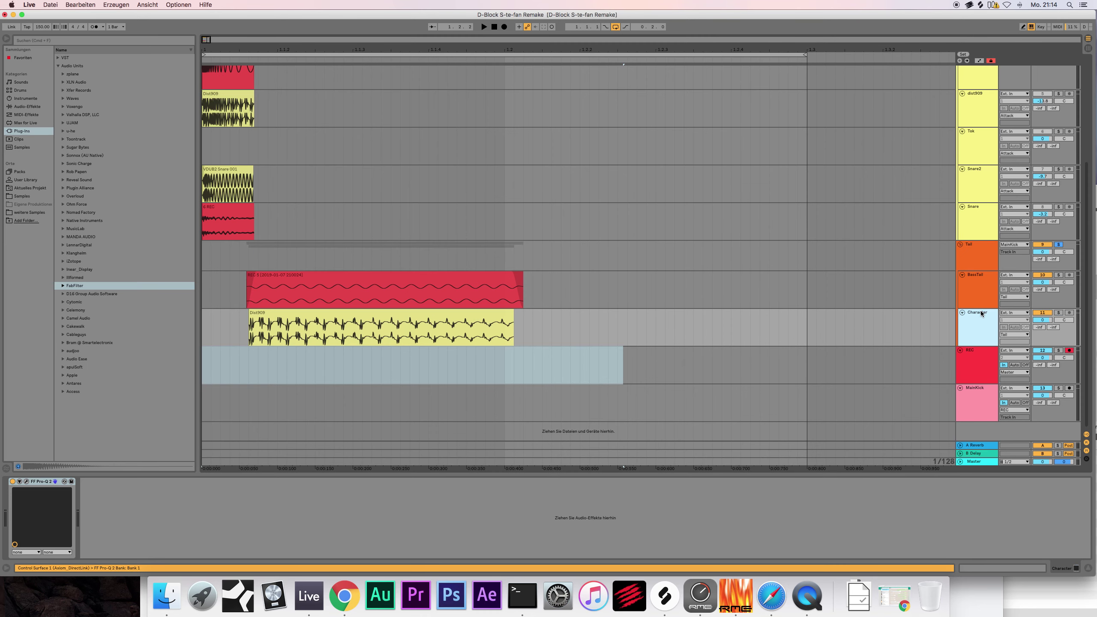
Step: Lower the Character track's volume to about -11 dB, re-recording the tail onto the REC track after each level change
left_click_drag(1042, 320, 1042, 337)
key("space")
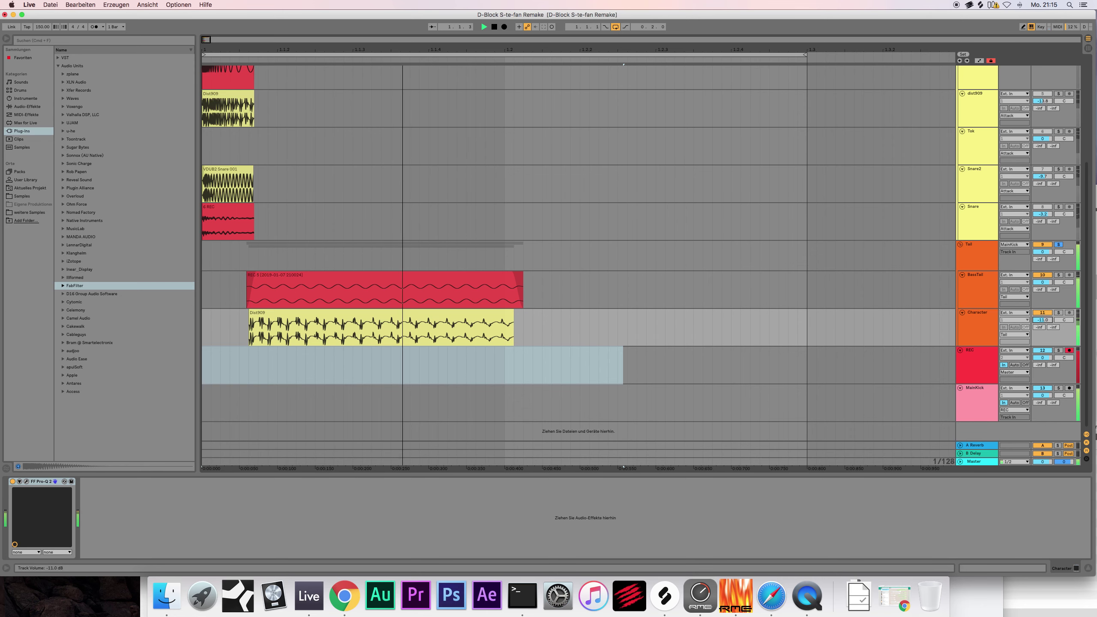
key("space")
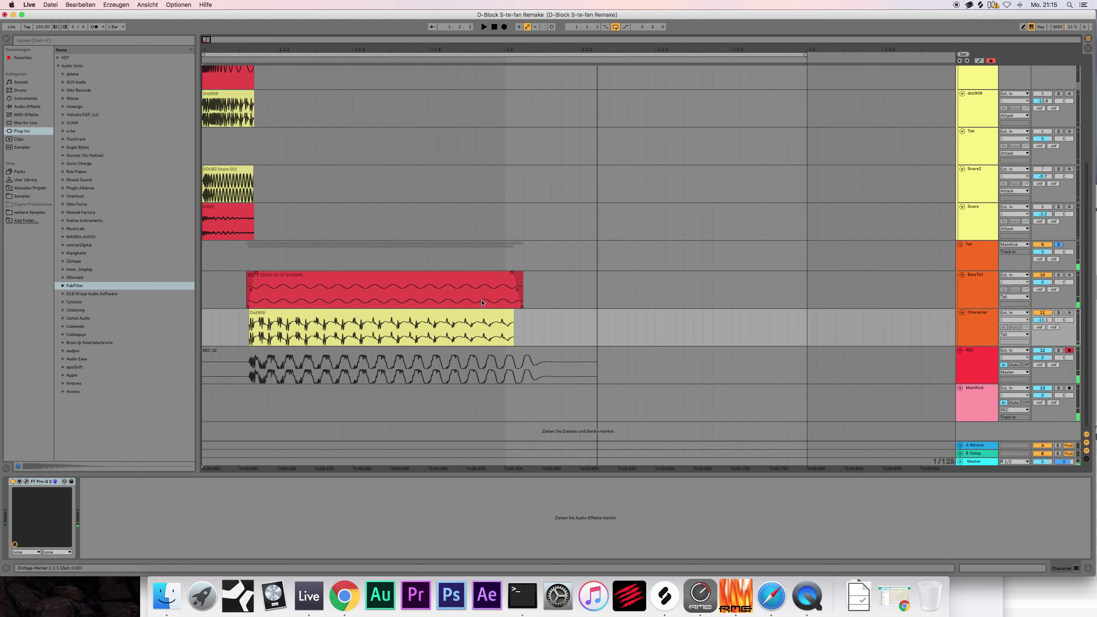
left_click(581, 327)
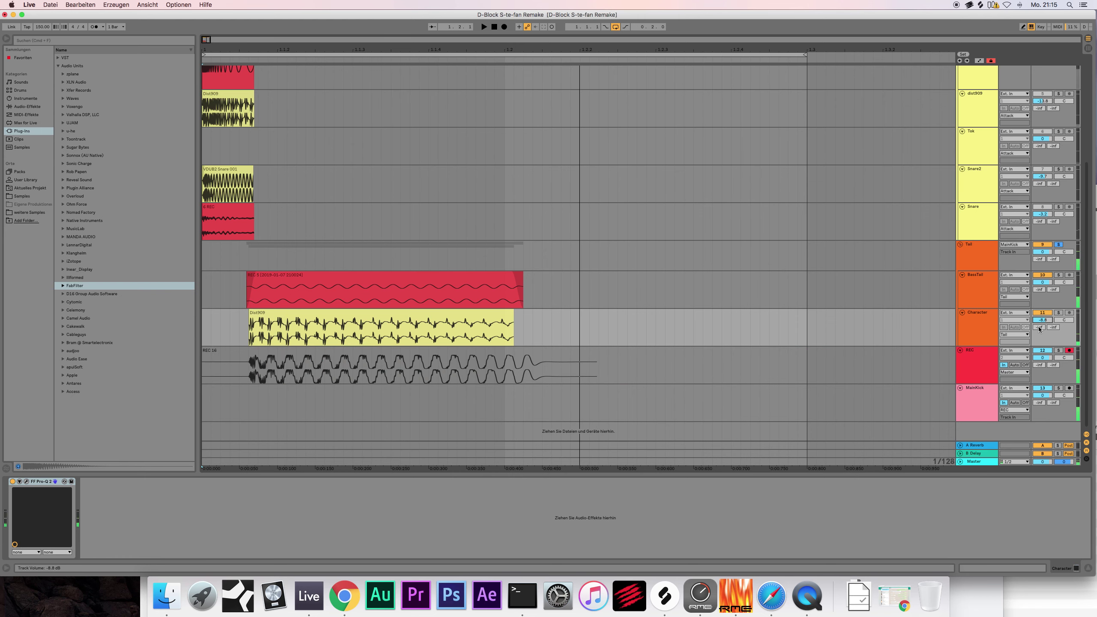
left_click(503, 27)
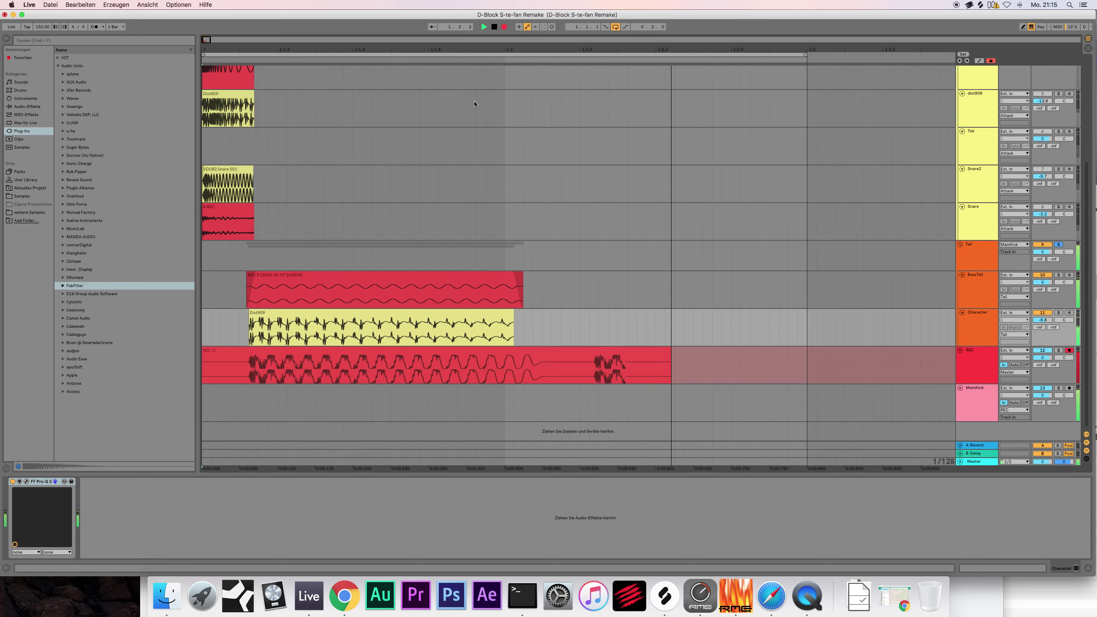
left_click(495, 27)
left_click_drag(1042, 319, 1043, 326)
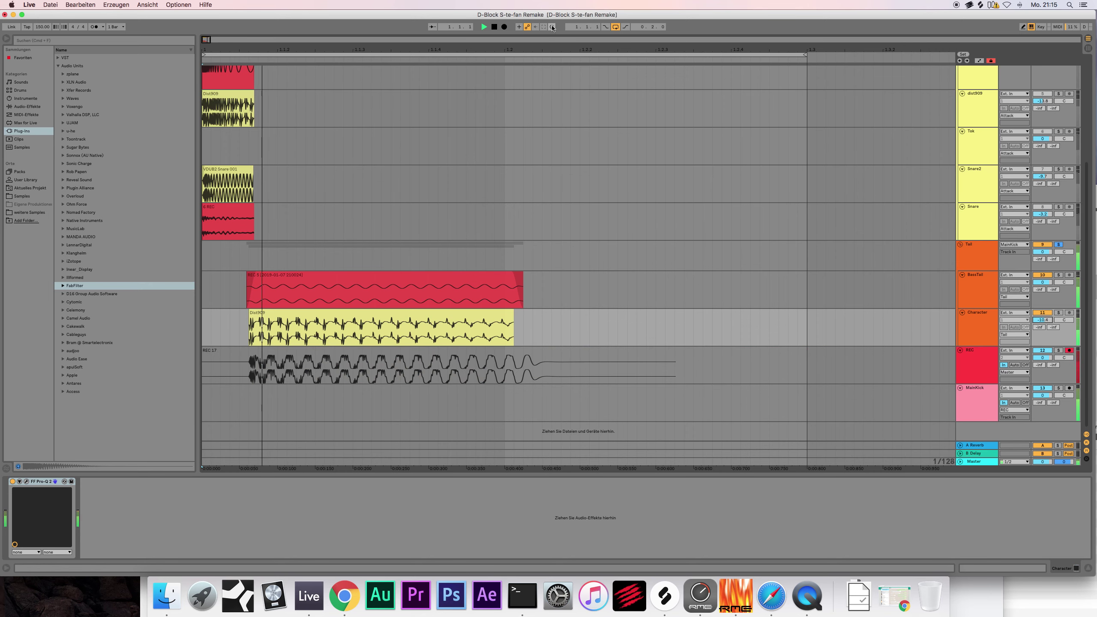
left_click(504, 27)
key("space")
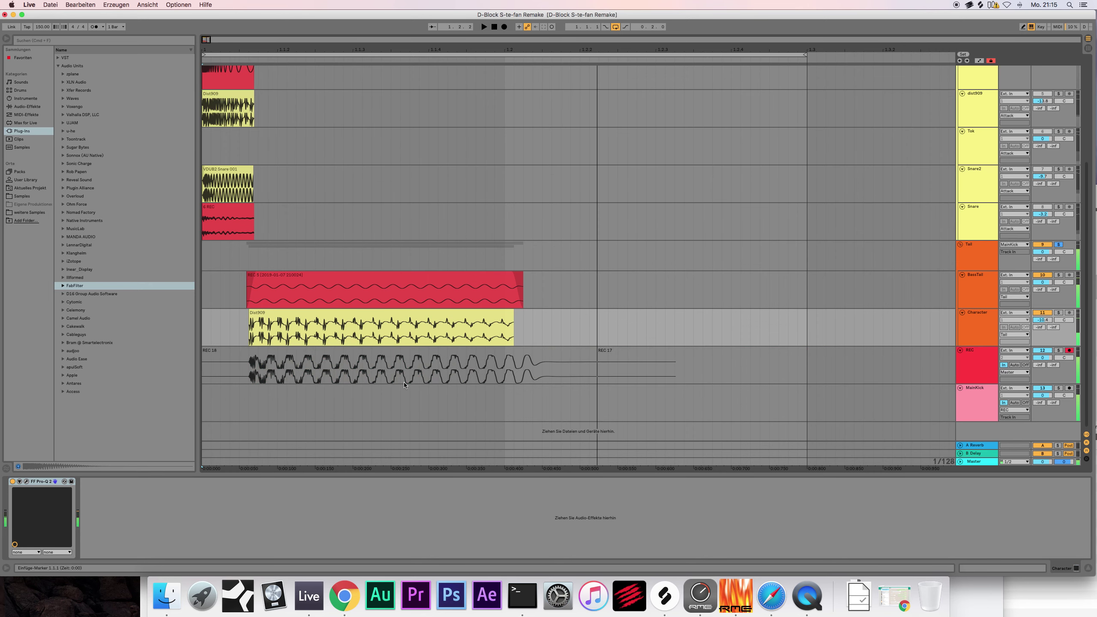
Step: Lower the BassTail track's volume to between -4 and -5 dB, re-recording the tail onto the REC track after each change
left_click(404, 380)
left_click(1022, 285)
left_click_drag(1043, 281, 1042, 285)
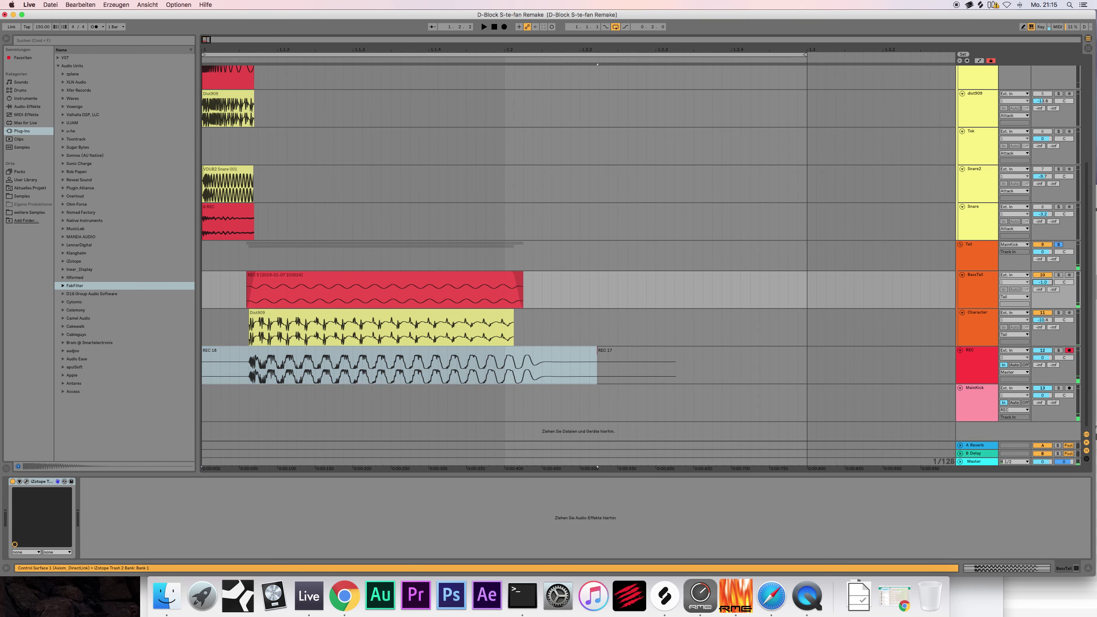
left_click(503, 27)
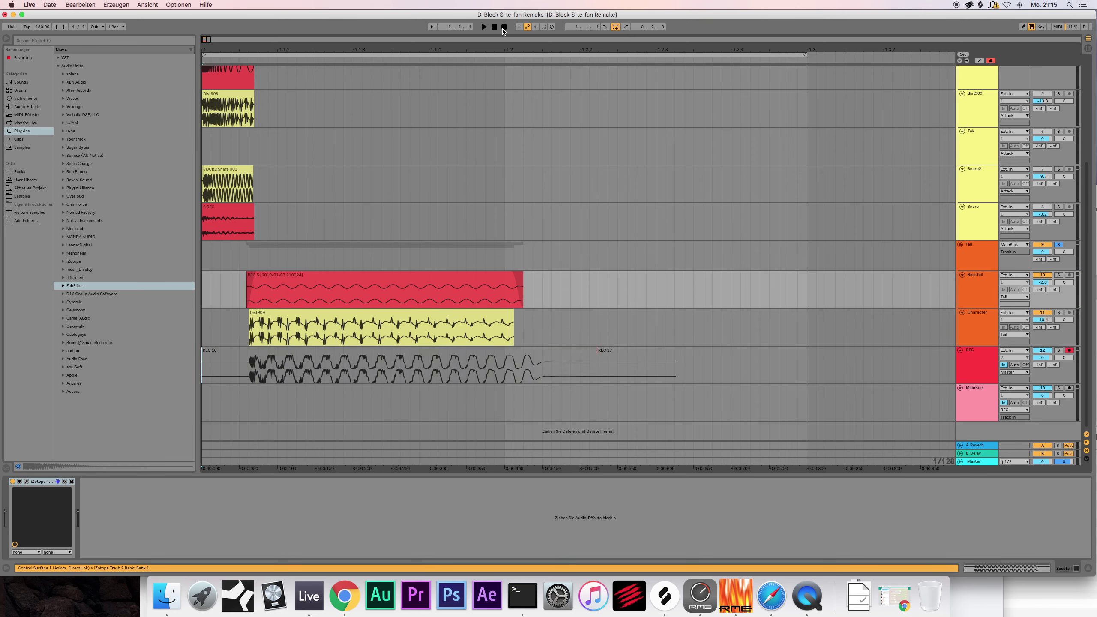
key("space")
key("space")
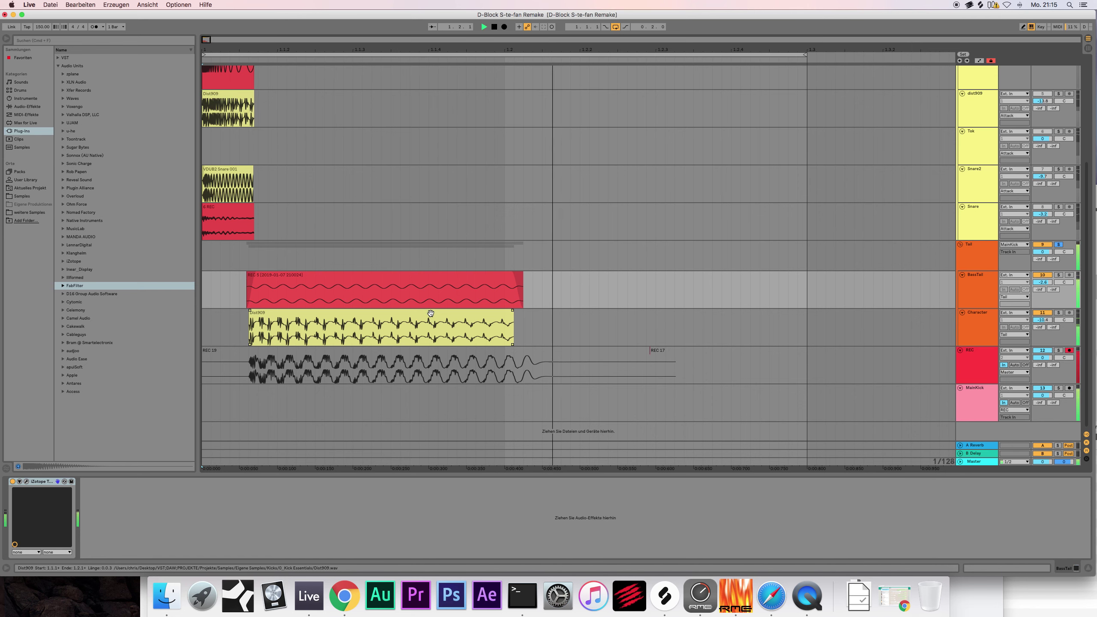
key("space")
left_click_drag(1040, 286, 1040, 289)
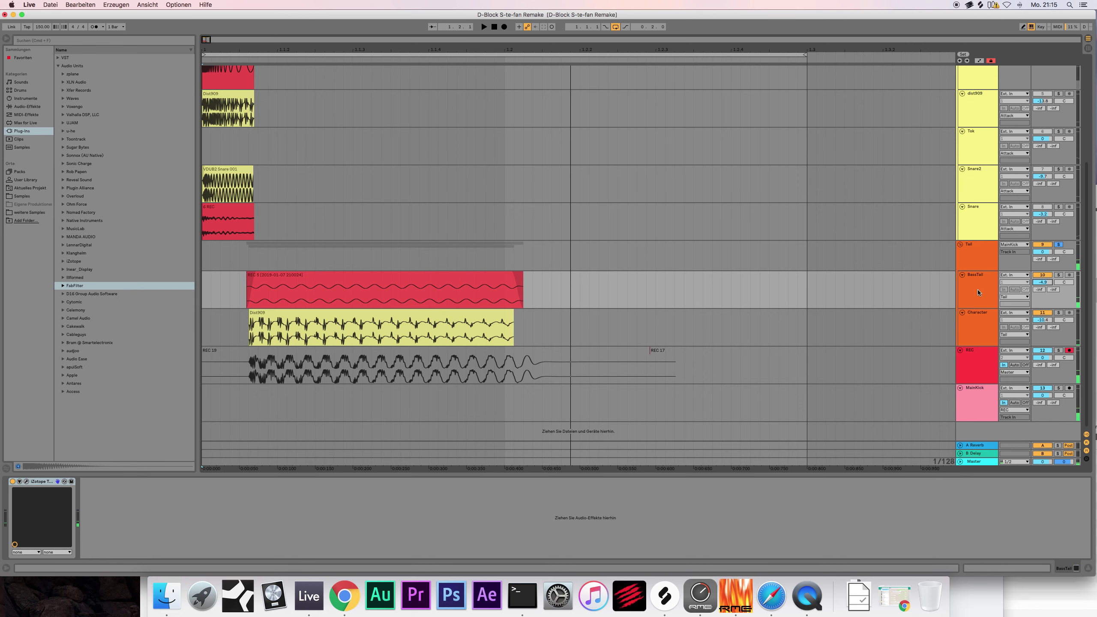
left_click(977, 290)
left_click(494, 27)
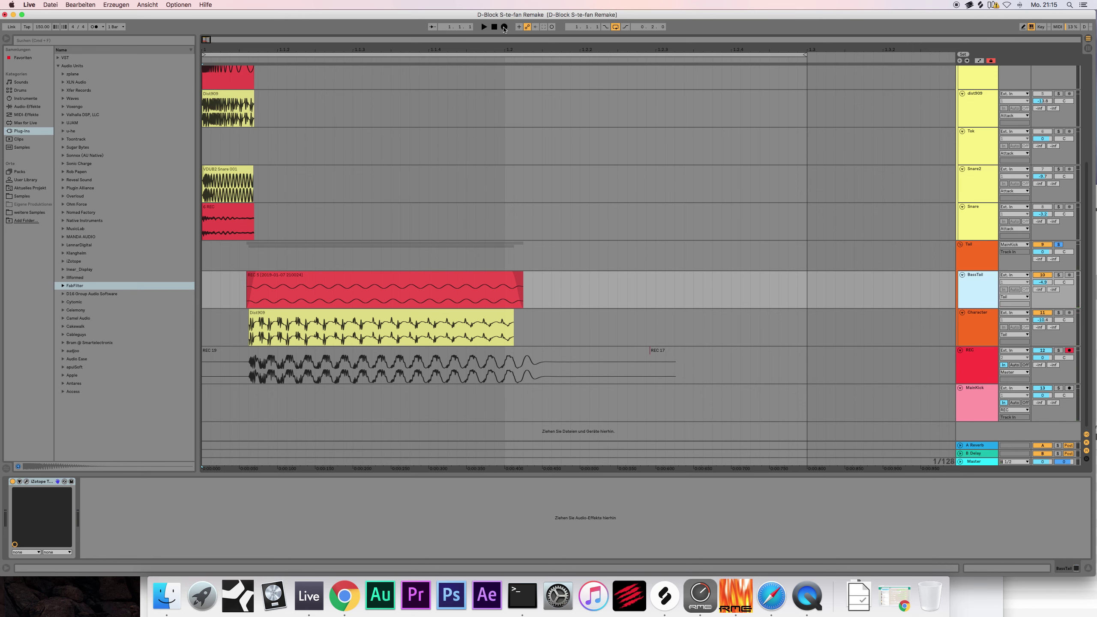
key("space")
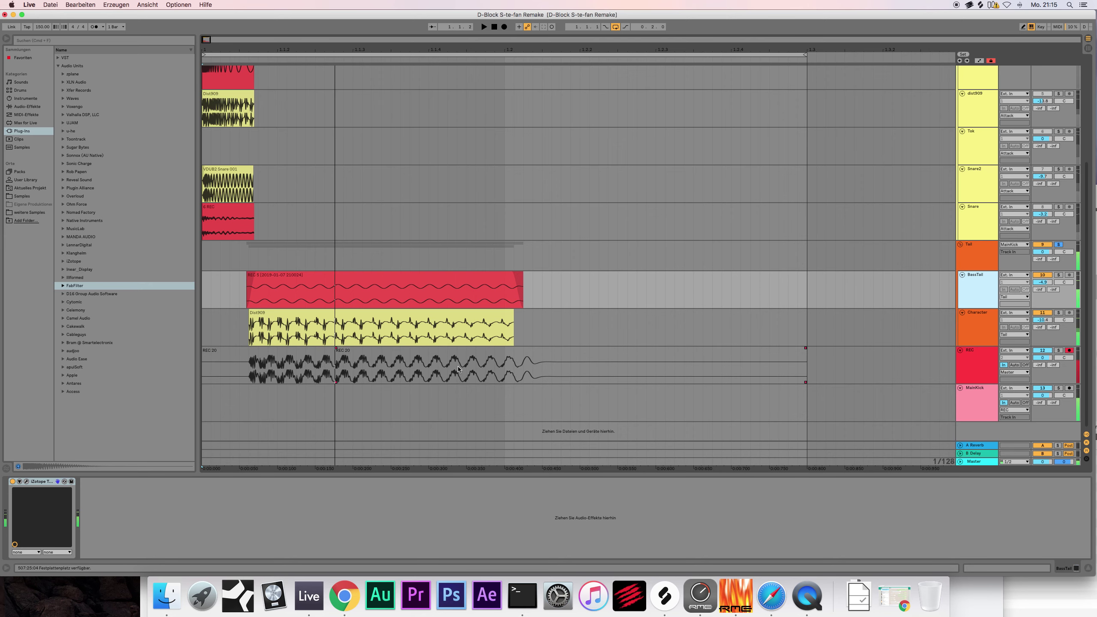
left_click(335, 354)
left_click_drag(335, 354, 203, 360)
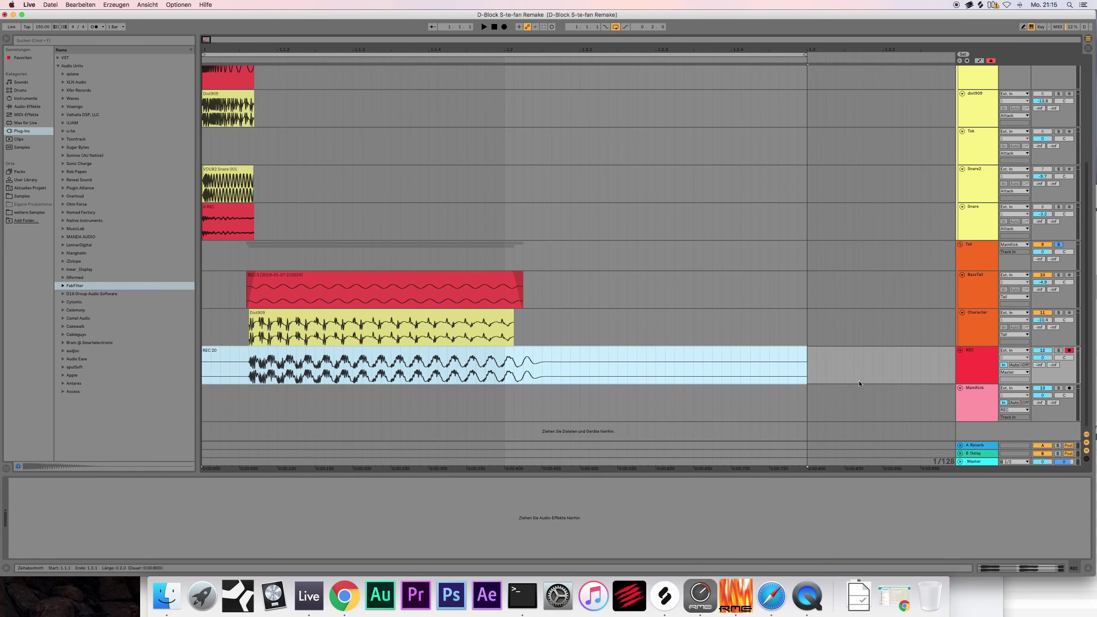
Step: Play back the tail and turn off the Tail group's solo to hear it together with the attack layers
key("space")
left_click(965, 246)
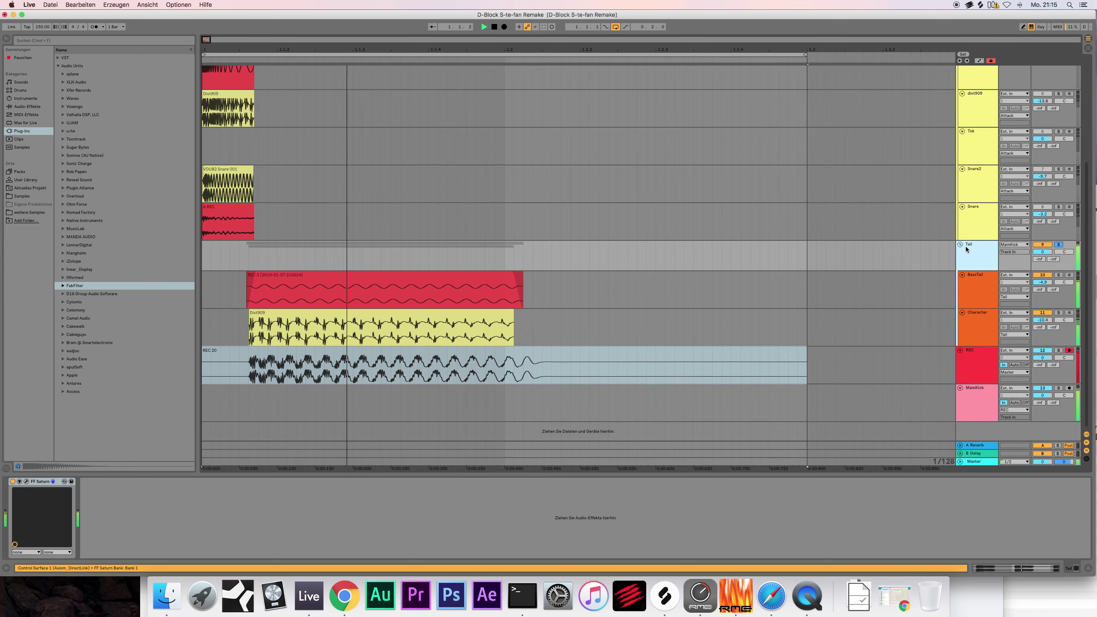
scroll(951, 251, "up", 5)
scroll(993, 303, "down", 1)
left_click(1059, 357)
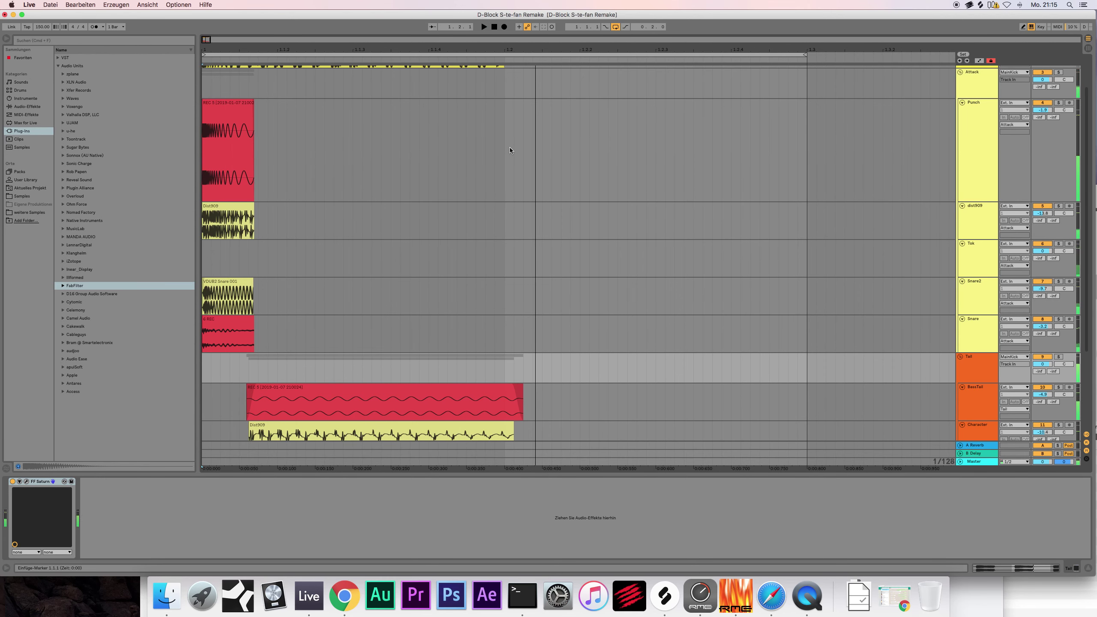
scroll(1092, 252, "down", 5)
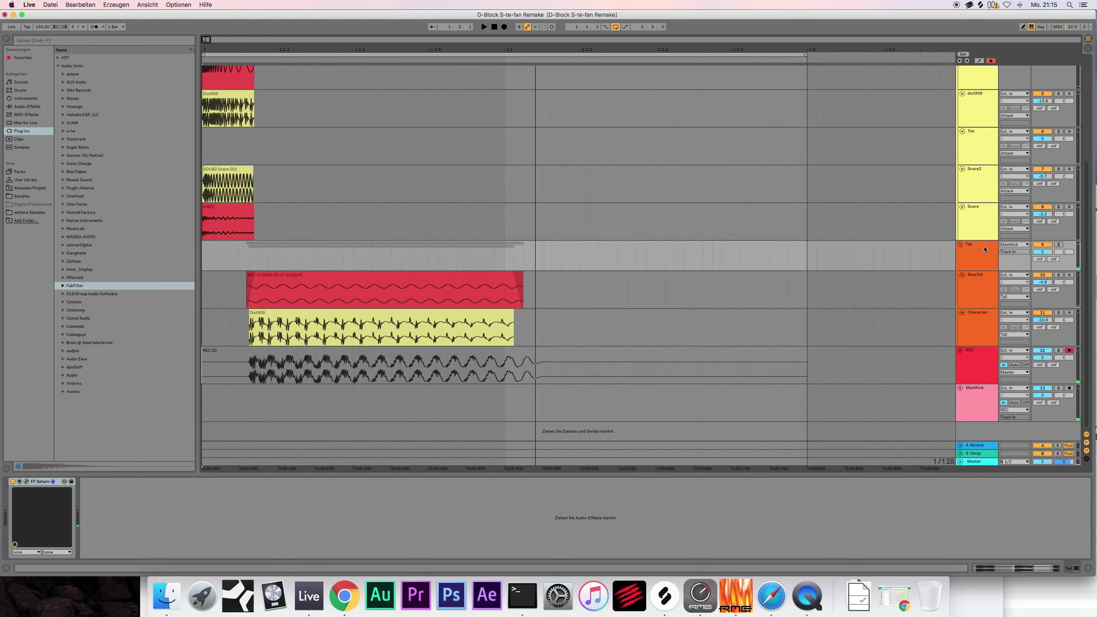
scroll(616, 248, "up", 7)
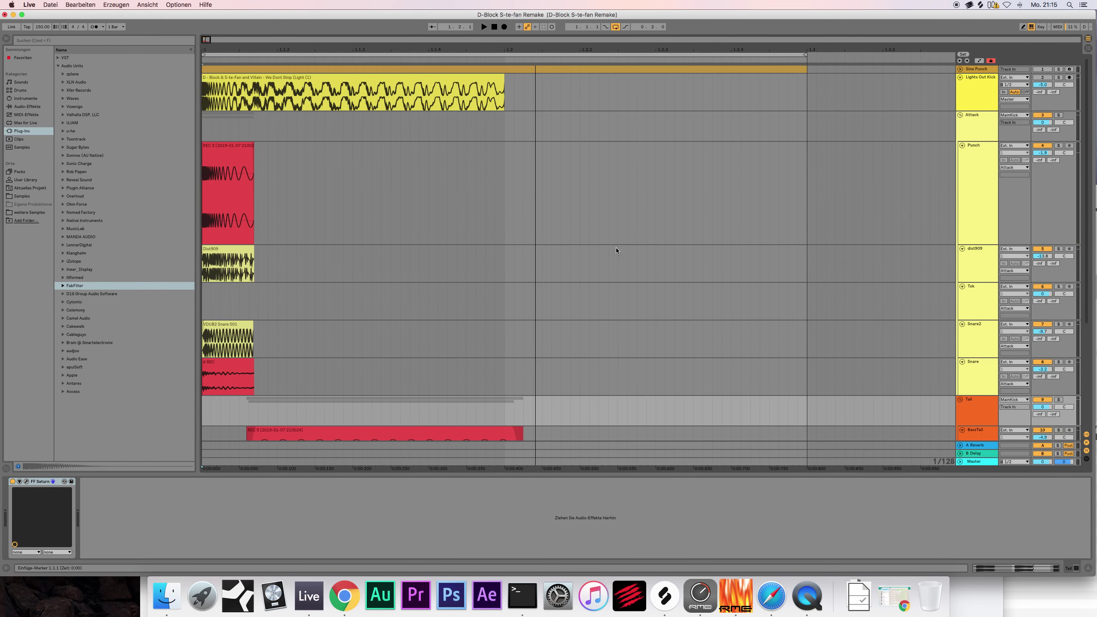
scroll(671, 290, "down", 7)
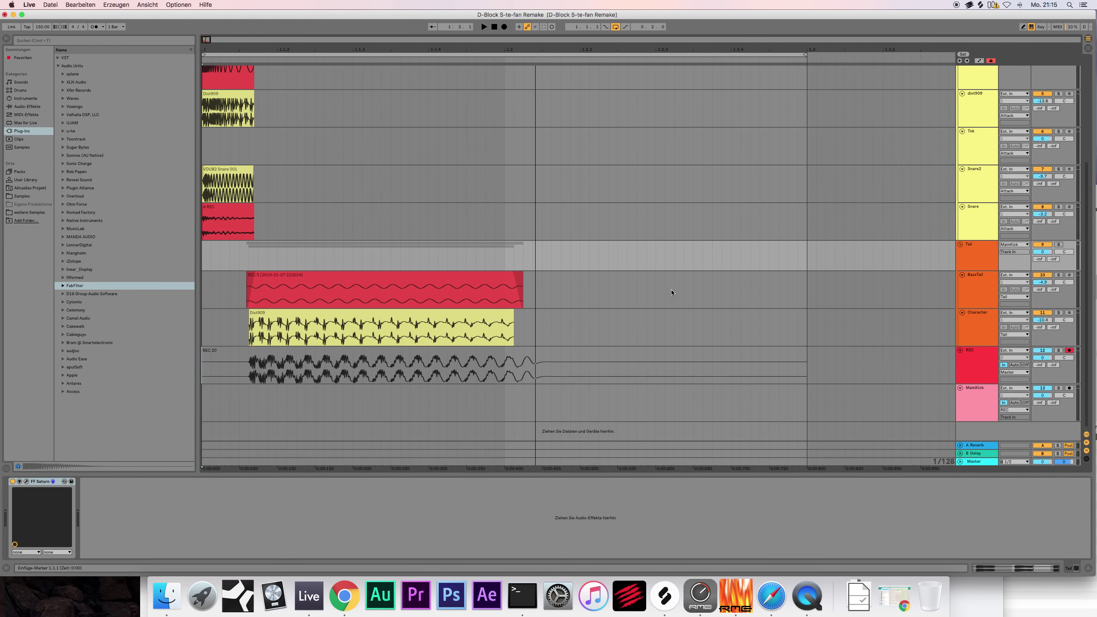
Step: Put the Tail group inside a new parent group and name it MainTail
left_click(977, 247)
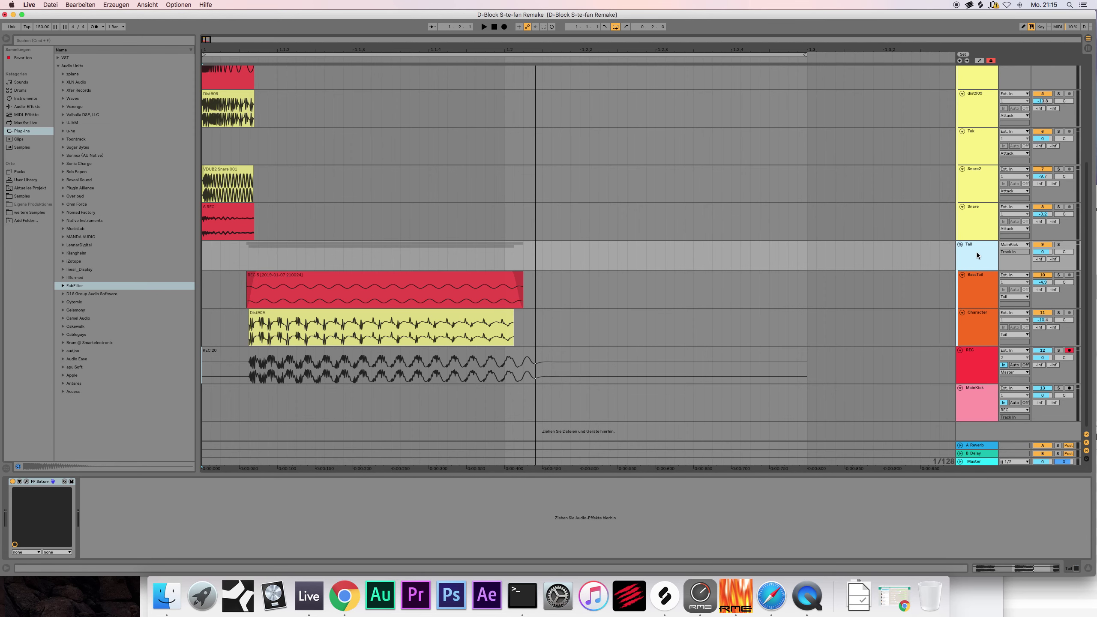
key("super+g")
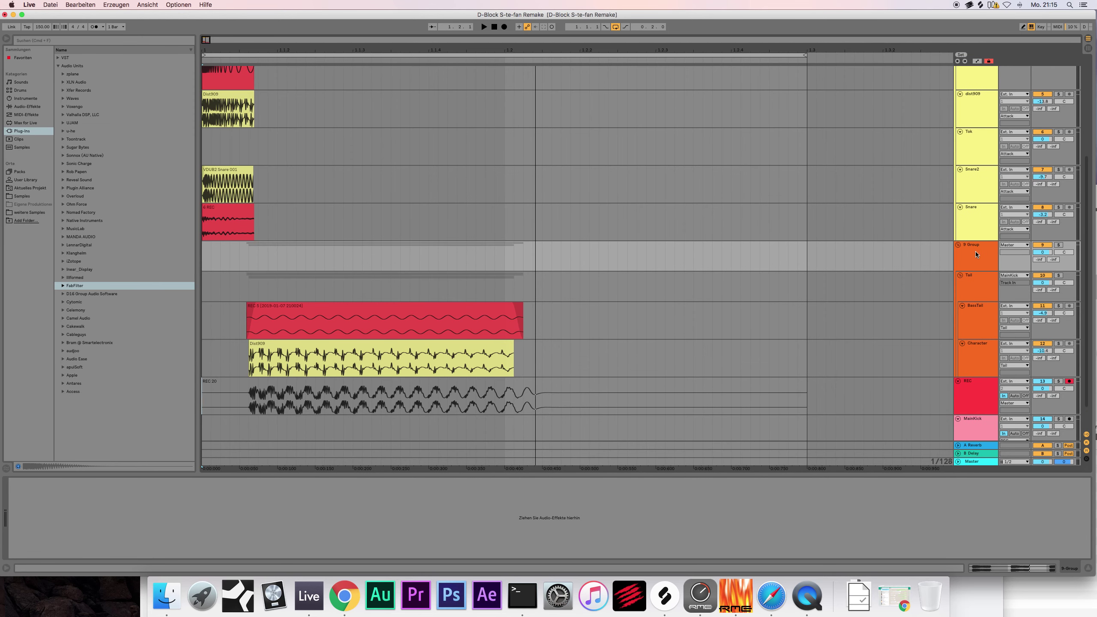
key("super+r")
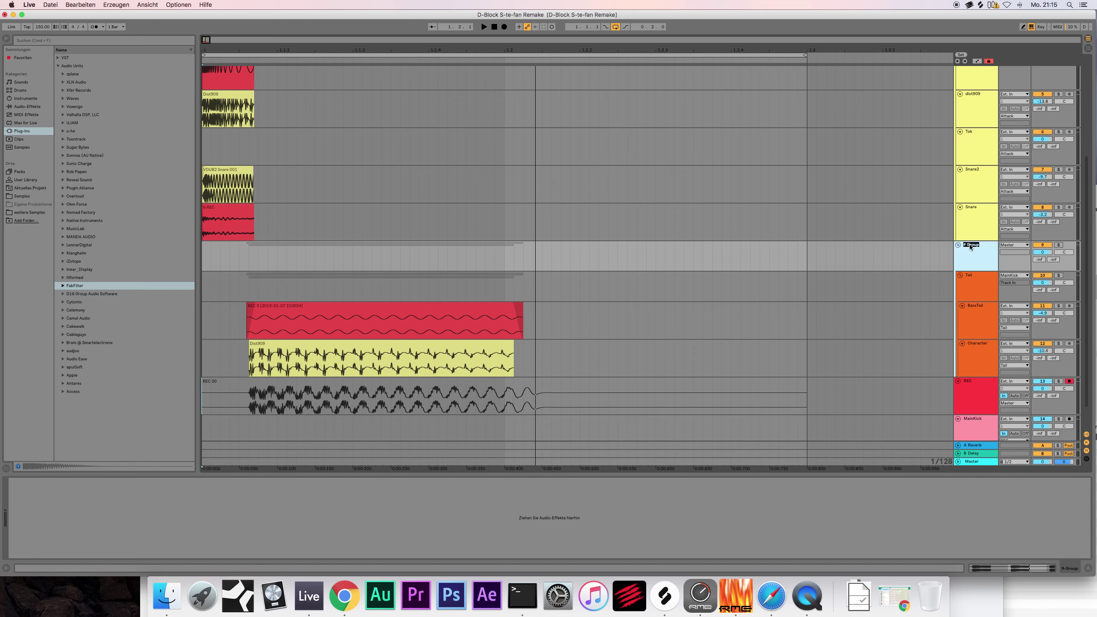
type("MasTail")
key("super+r")
scroll(970, 245, "down", 1)
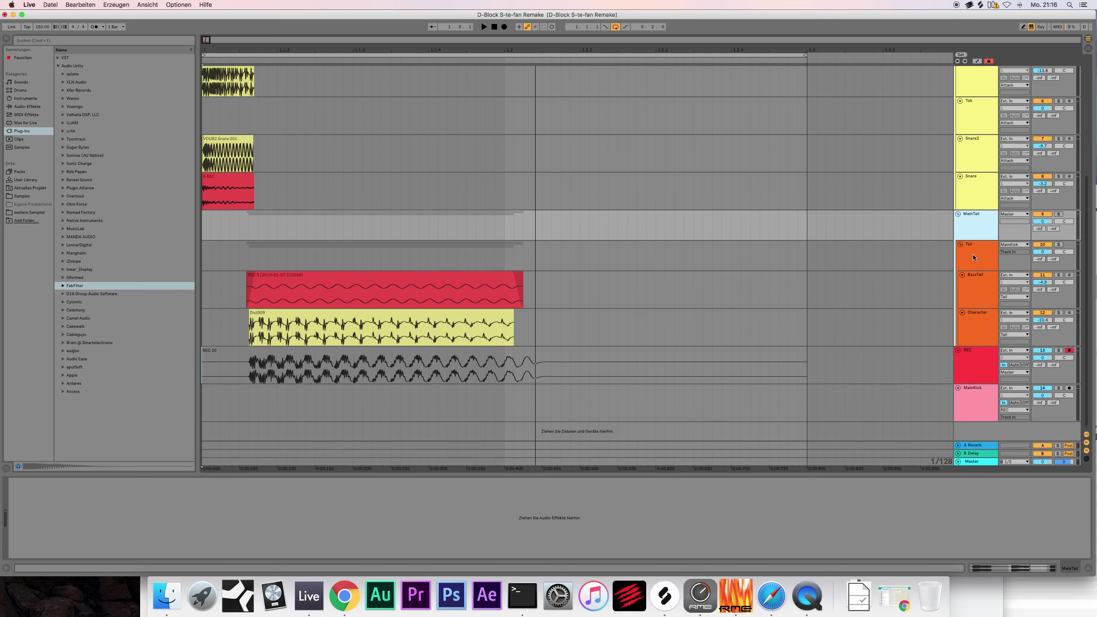
left_click(973, 253)
left_click(970, 201)
left_click(979, 214)
left_click(979, 255)
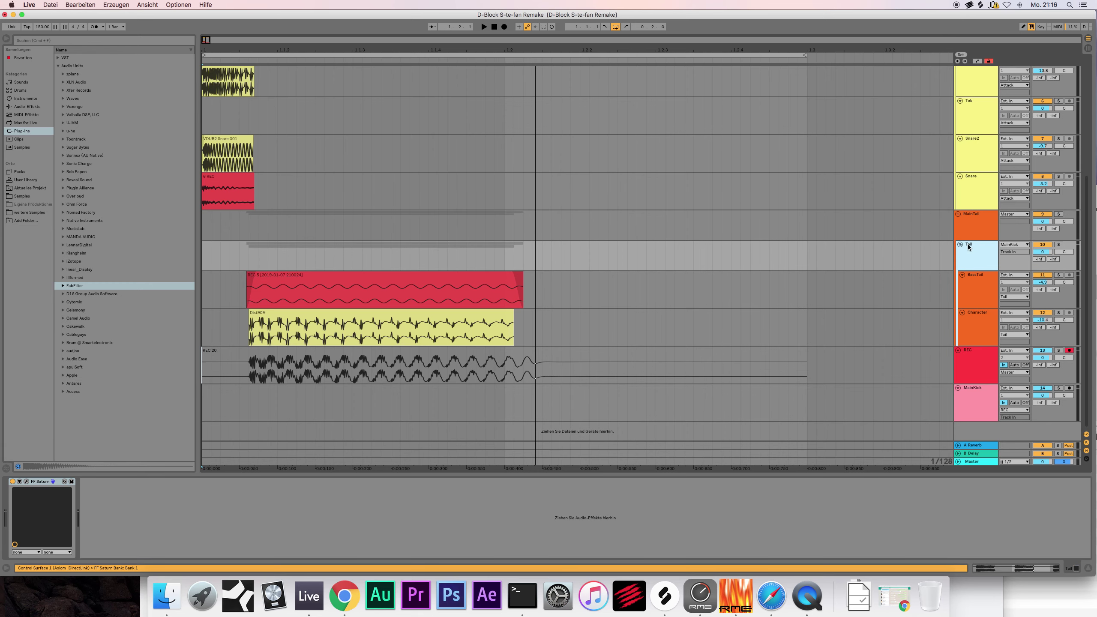
left_click(983, 214)
left_click(978, 250)
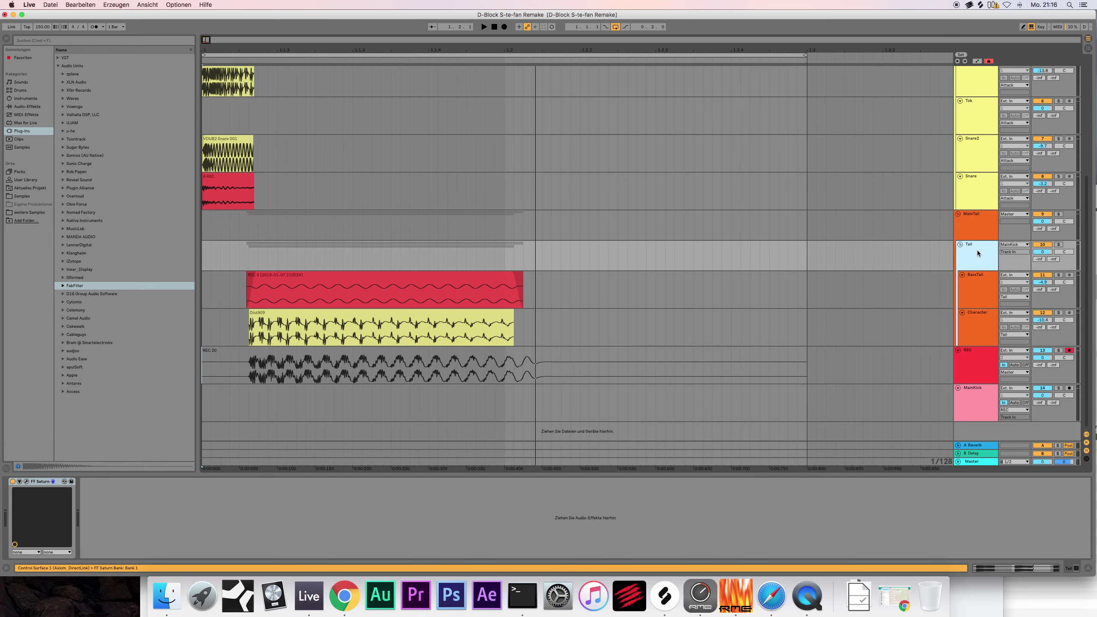
Step: Add an audio track named Snare and move it into the MainTail group above the Tail group
left_click(978, 220)
key("super+t")
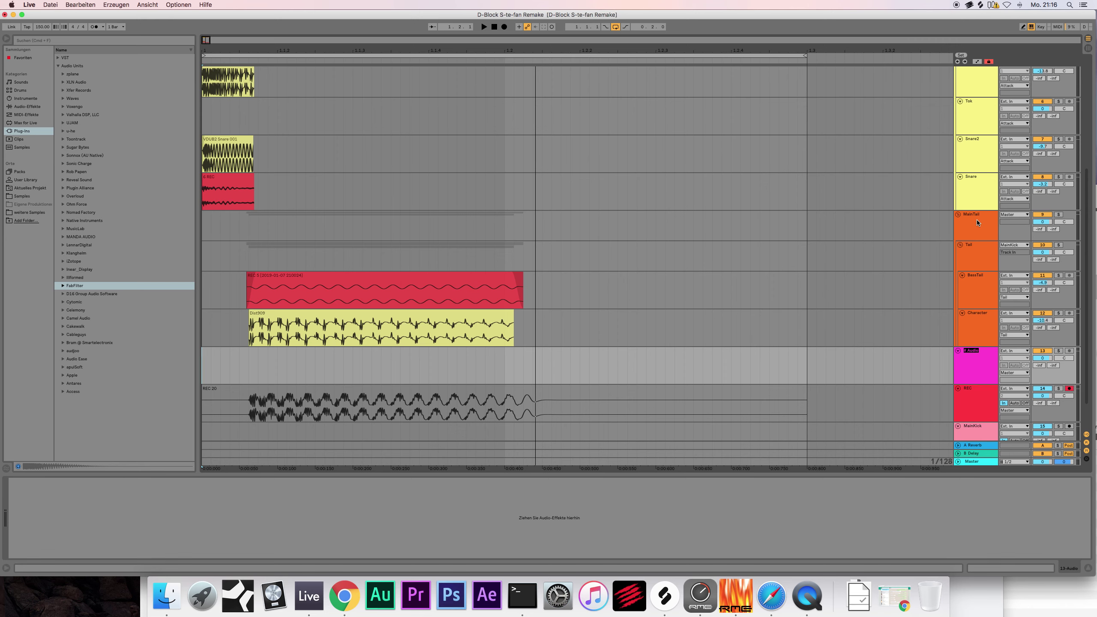
type("Snare")
key("Return")
left_click_drag(980, 350, 972, 236)
Step: Colour the new Snare track orange to match the tail tracks
right_click(975, 249)
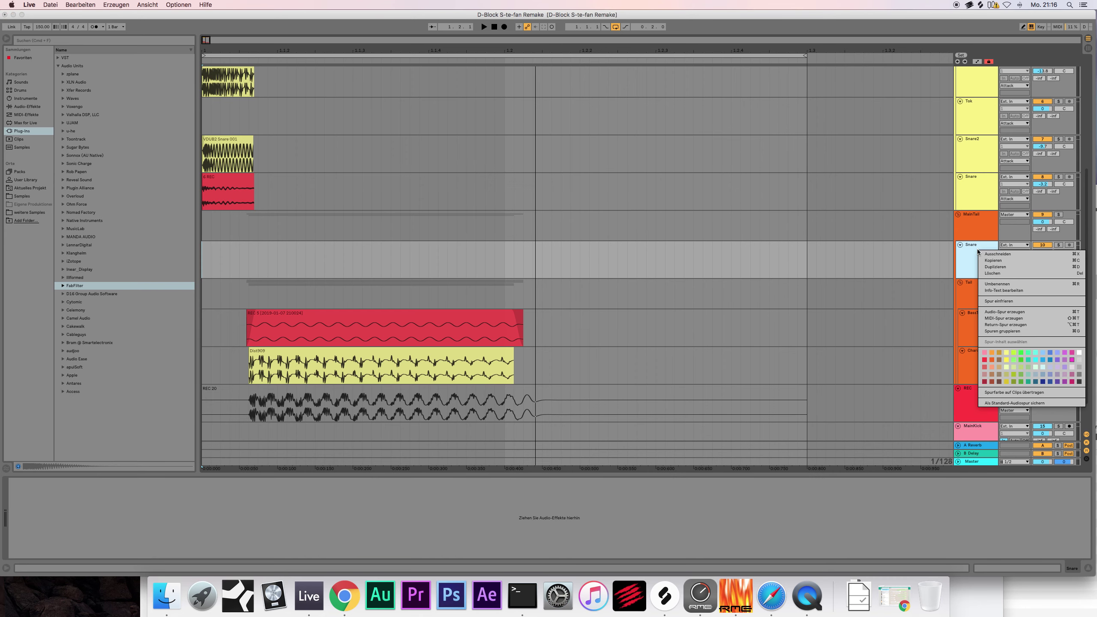
left_click(992, 368)
right_click(978, 249)
left_click(975, 250)
right_click(975, 250)
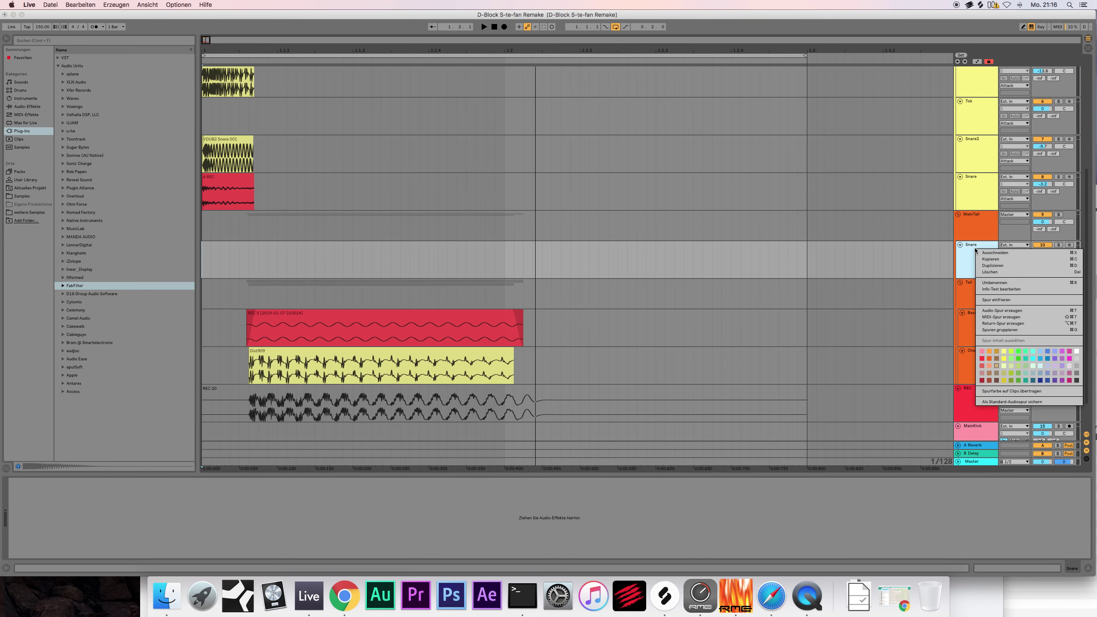
left_click(991, 359)
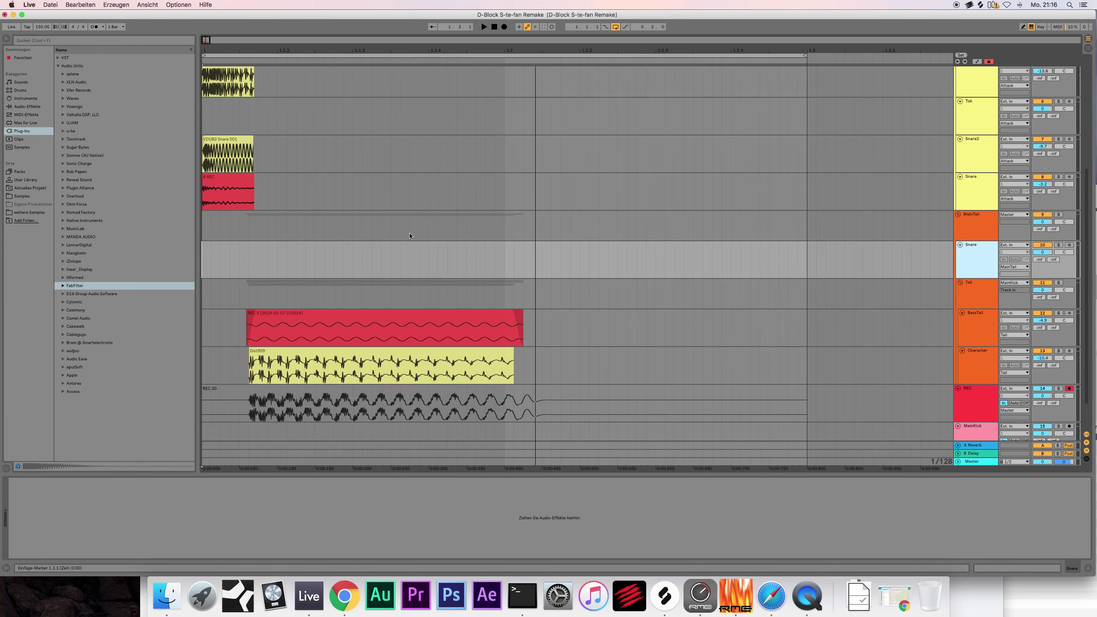
Step: Place the WhiteNoise.aif sample from the kick essentials folder onto the Snare track in the MainTail group
left_click(39, 197)
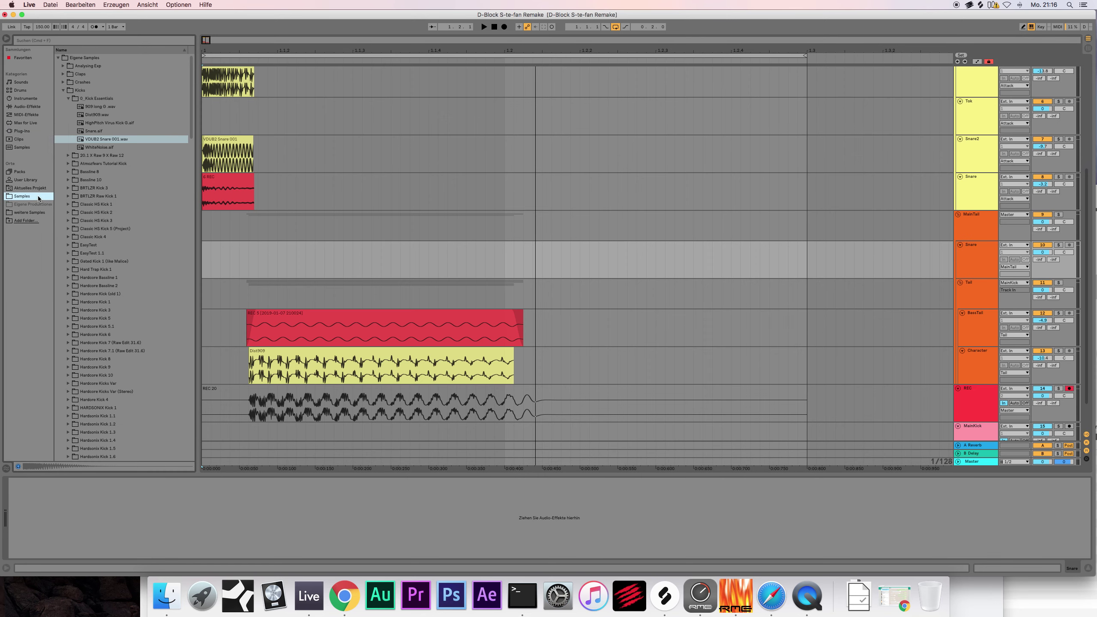
left_click(105, 147)
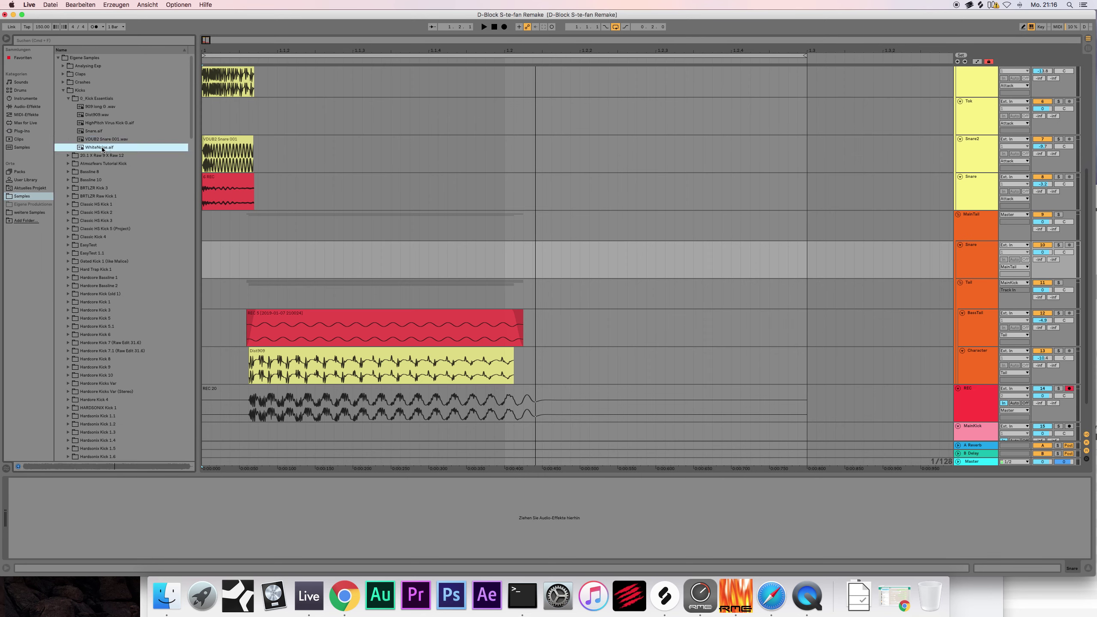
left_click_drag(103, 149, 325, 248)
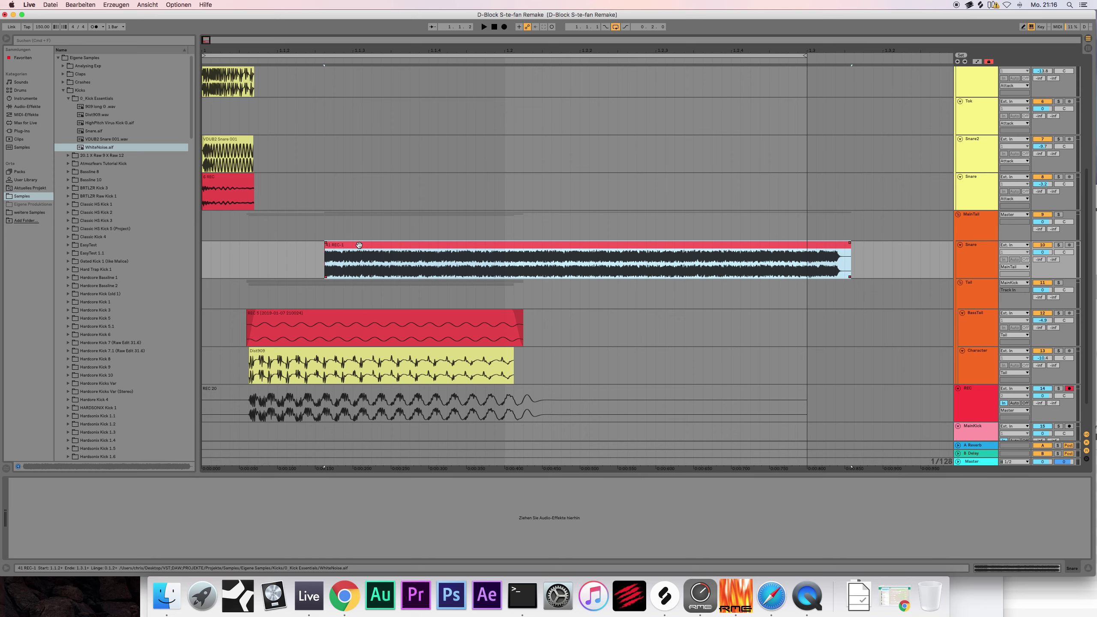
Step: Replace the WhiteNoise clip on the MainTail group's Snare track with the VDUB2 Snare 001.wav sample, aligned to the start of the tail clips
key("Delete")
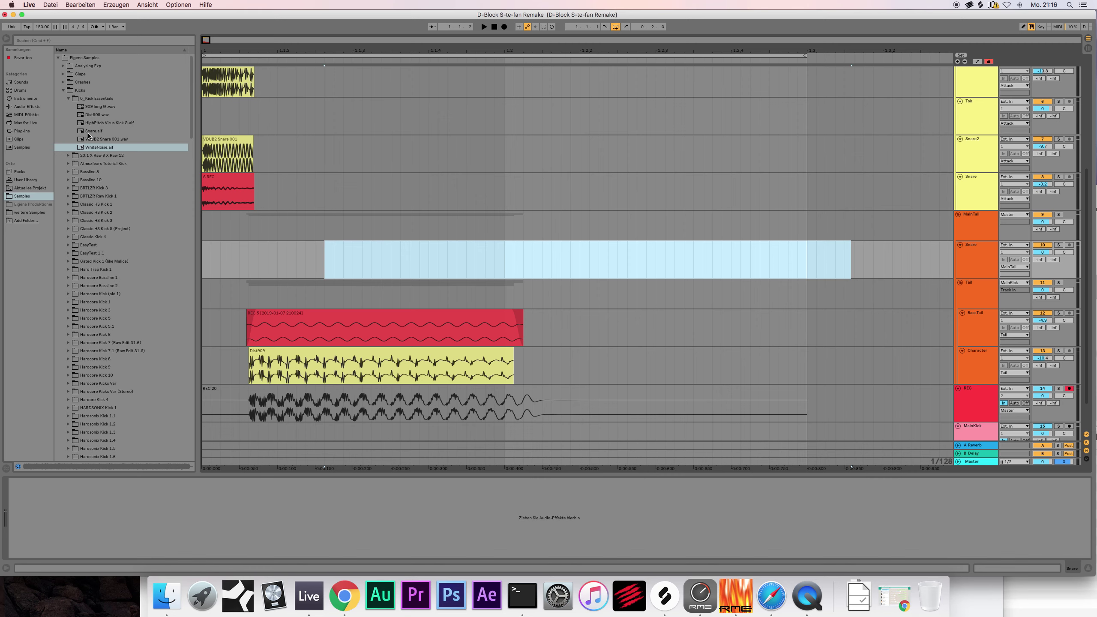
left_click_drag(93, 139, 347, 250)
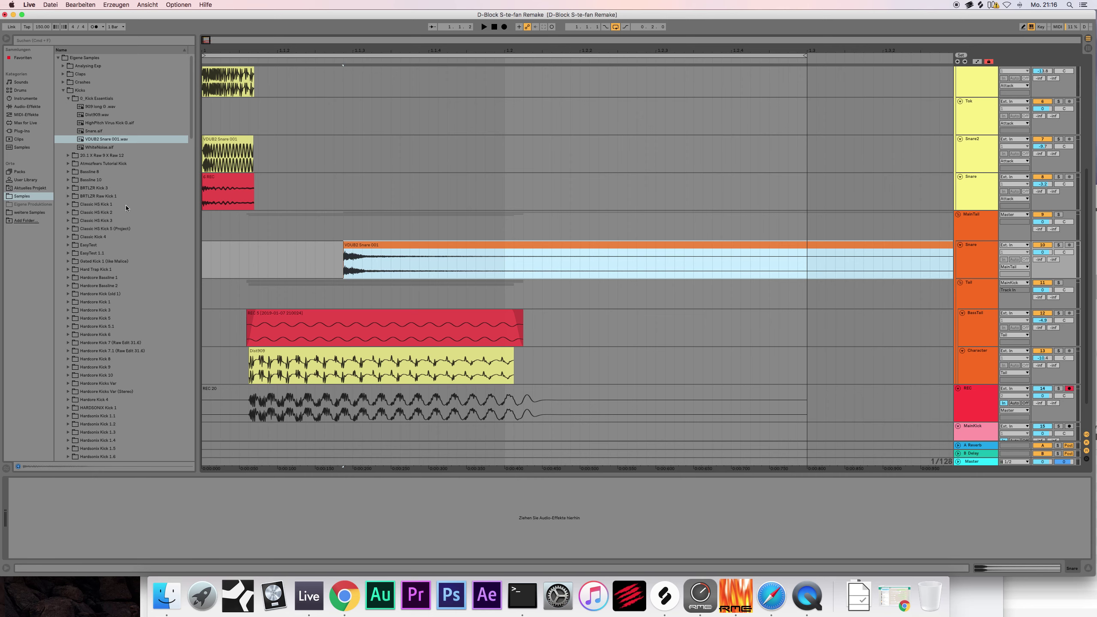
scroll(130, 213, "down", 10)
scroll(84, 243, "up", 10)
scroll(444, 275, "up", 8)
scroll(428, 271, "down", 8)
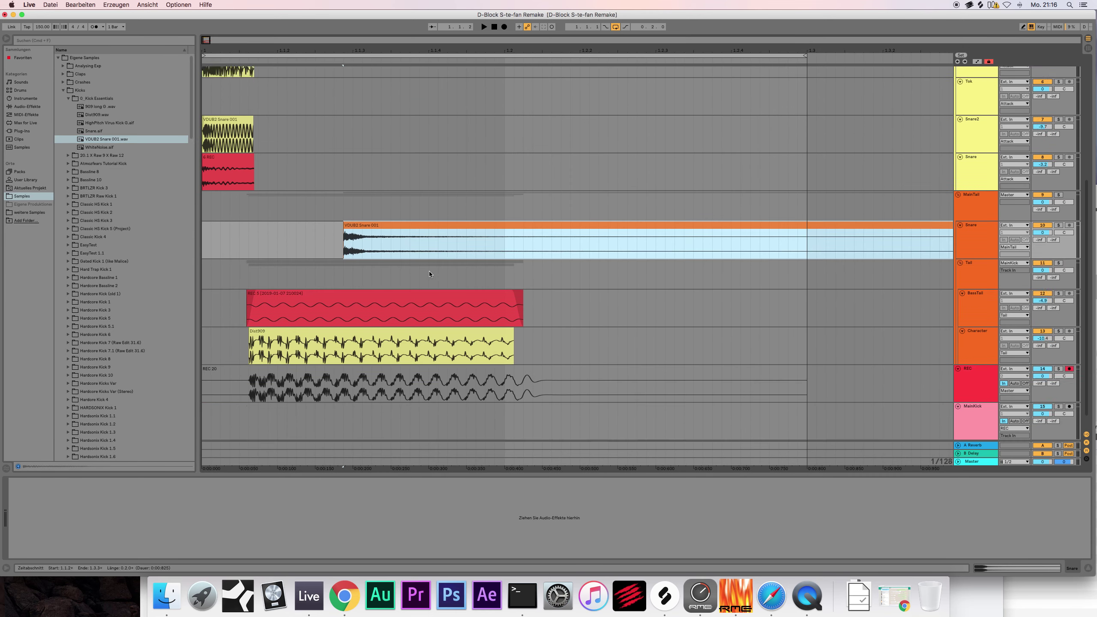
left_click_drag(372, 206, 285, 215)
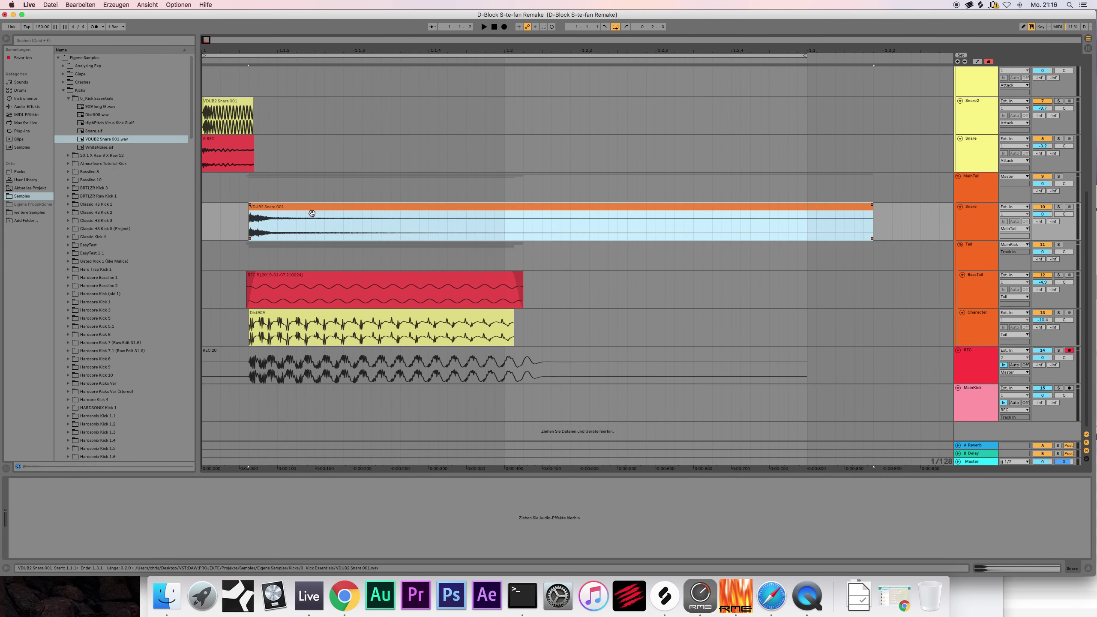
Step: Solo the snare, trim its clip to the sustained part ending just past the tail clips, and give it a short fade-in
left_click_drag(871, 211, 505, 212)
left_click(1059, 207)
key("space")
key("space")
mouse_move(249, 207)
left_mouse_down()
mouse_move(269, 208)
mouse_move(256, 209)
left_mouse_up()
key("space")
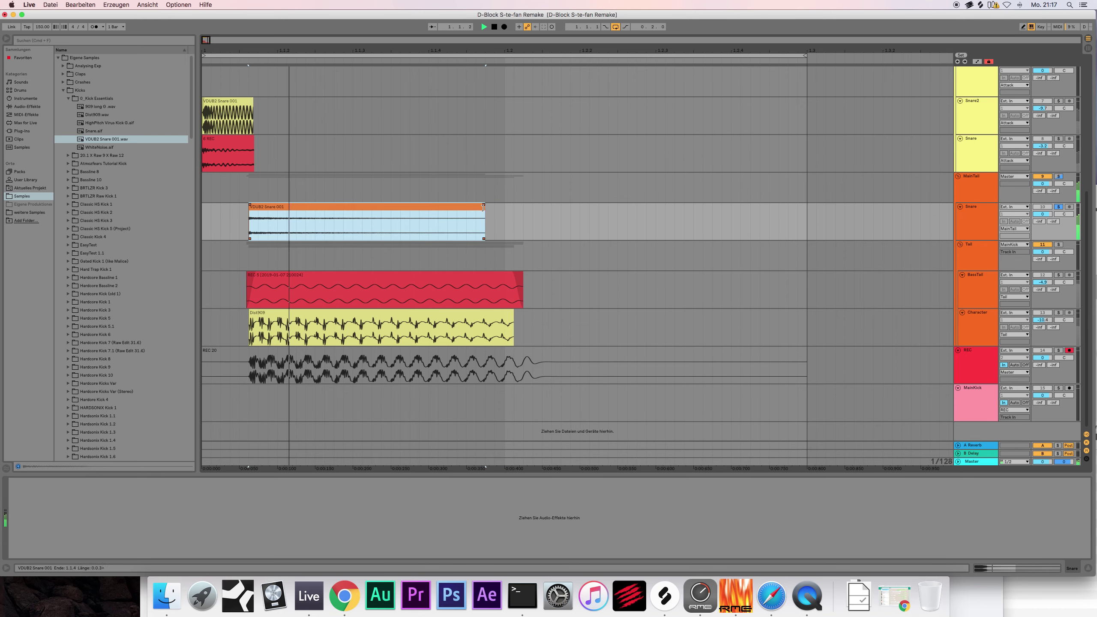
left_click_drag(480, 208, 527, 212)
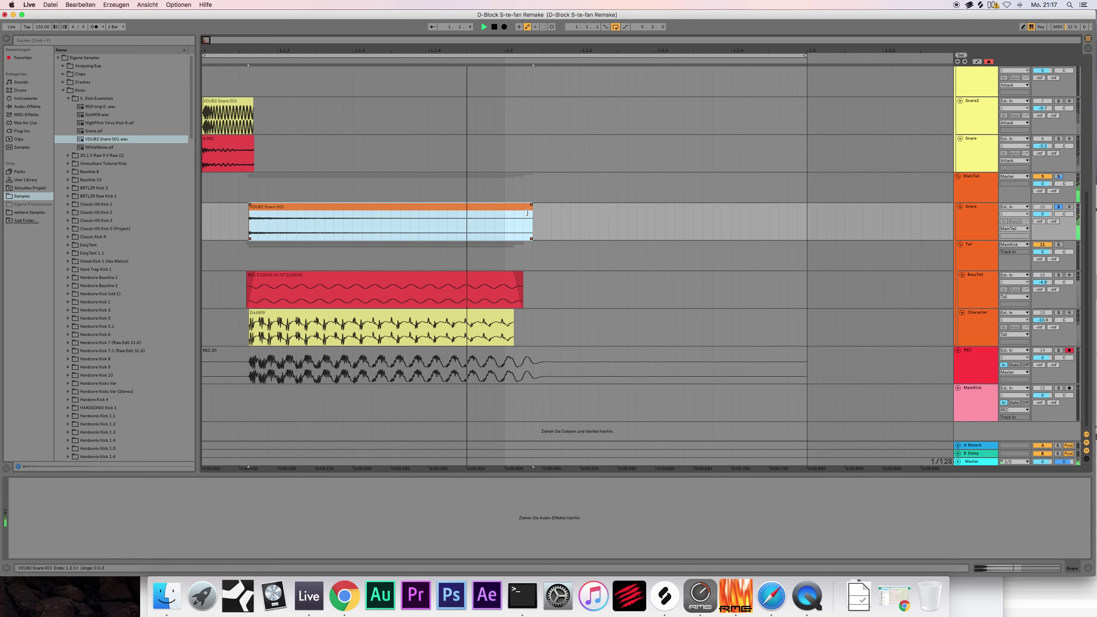
left_click(266, 208)
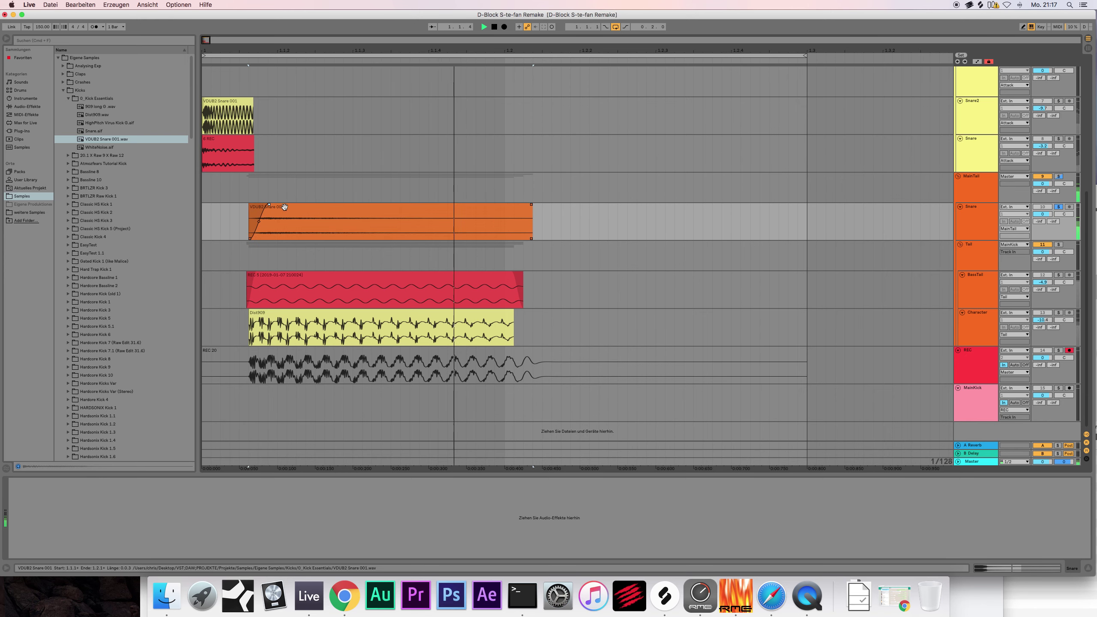
Step: Solo the whole MainTail group and check the Snare and Tail tracks inside it during playback
left_click(1058, 176)
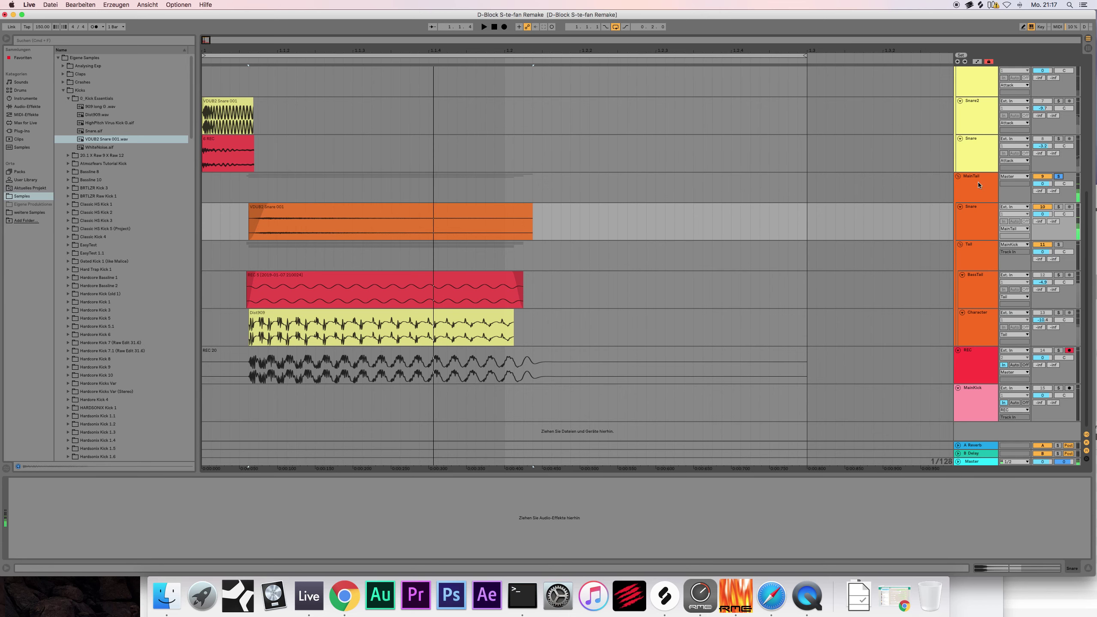
left_click(1059, 187)
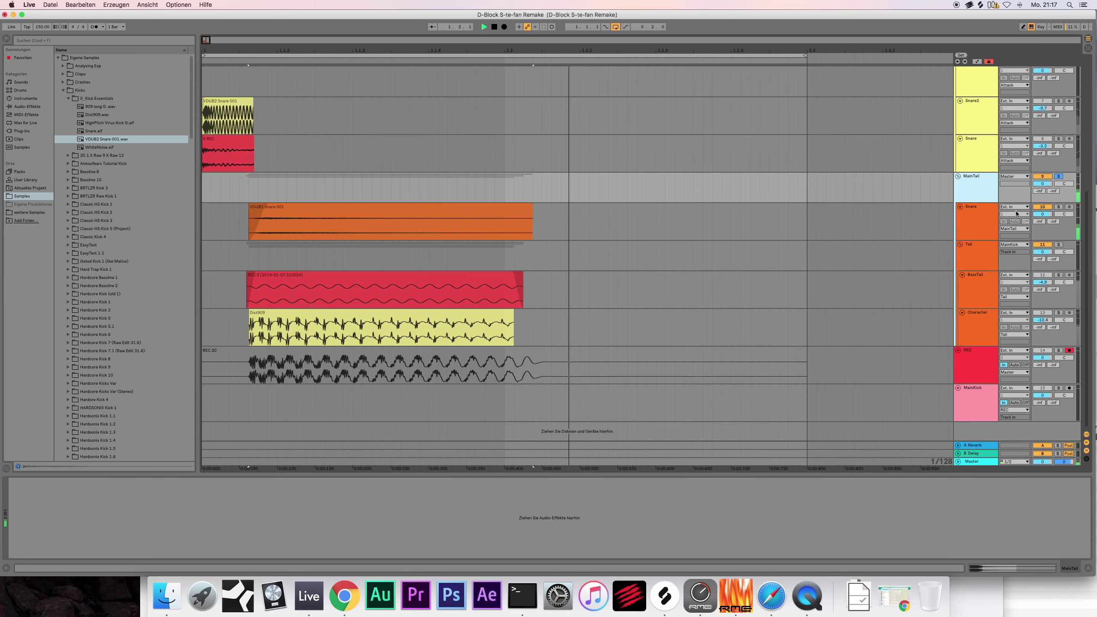
left_click(1001, 221)
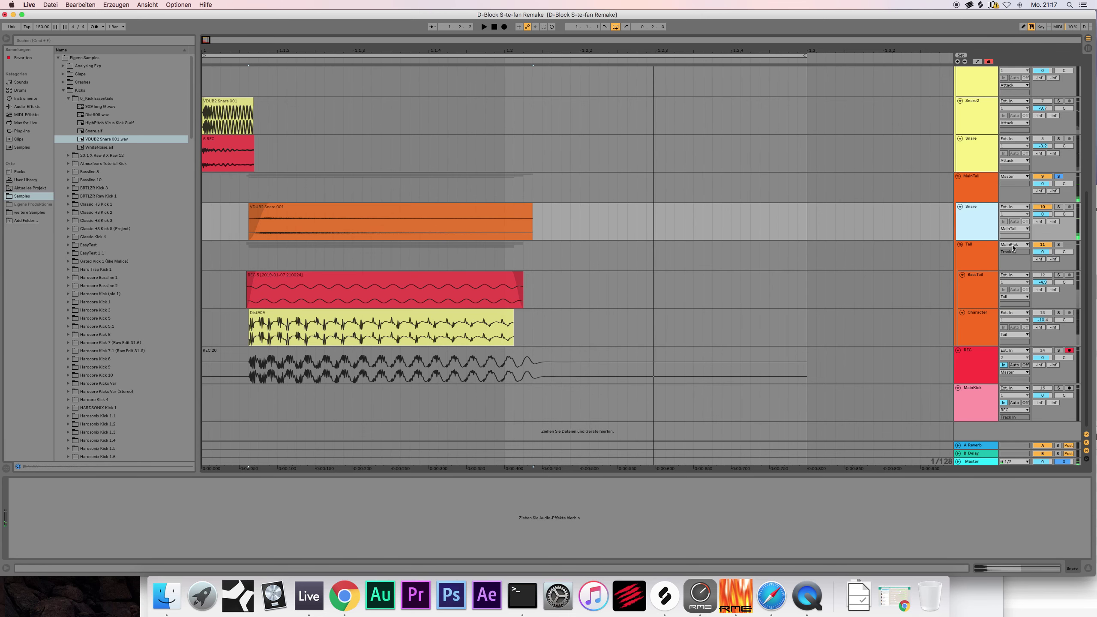
left_click(987, 247)
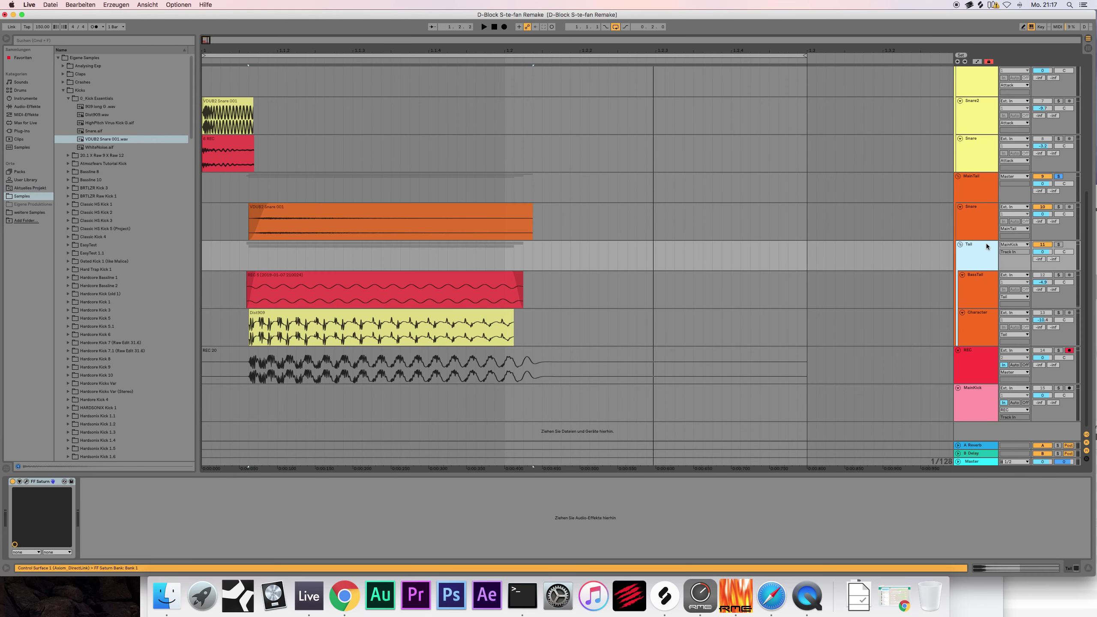
left_click(983, 213)
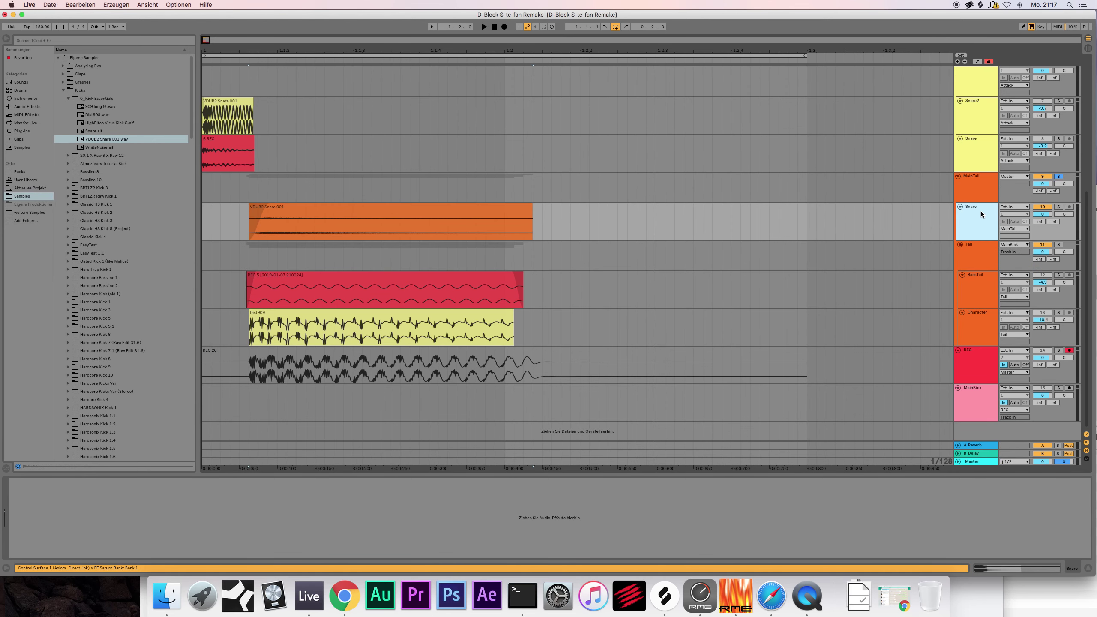
left_click(980, 246)
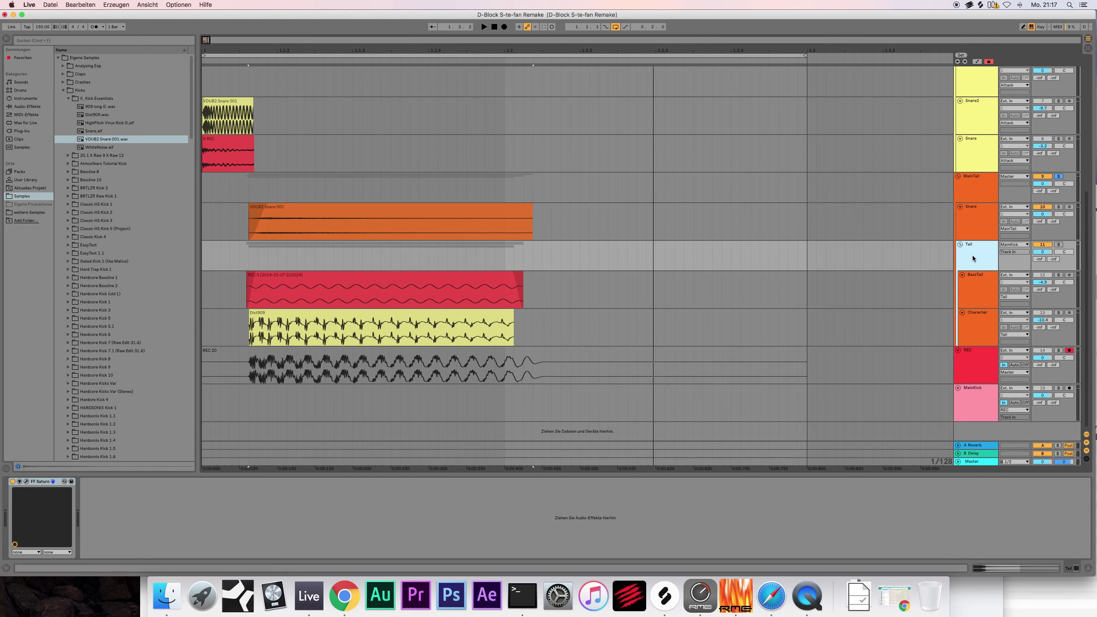
left_click(973, 223)
left_click(974, 252)
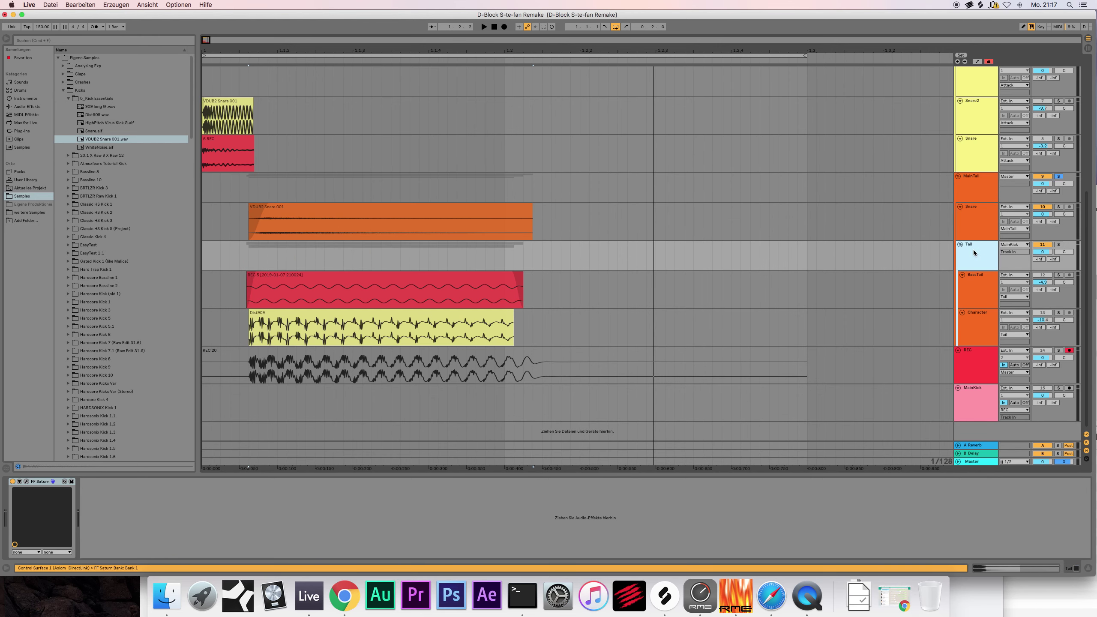
Step: Route the Tail group's output to MainTail and play the combined tail
left_click(1019, 245)
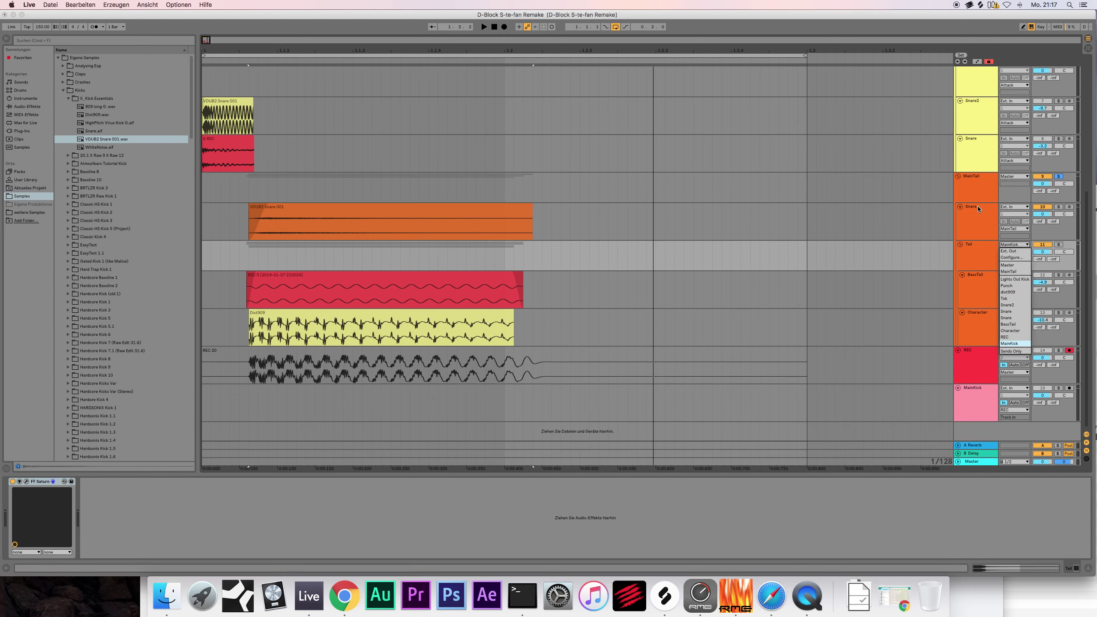
key("Up")
key("Up")
key("Up")
key("Up")
key("Up")
key("Up")
key("Up")
key("Up")
key("Up")
key("Up")
key("Up")
key("Up")
left_click(1007, 271)
left_click(972, 247)
key("space")
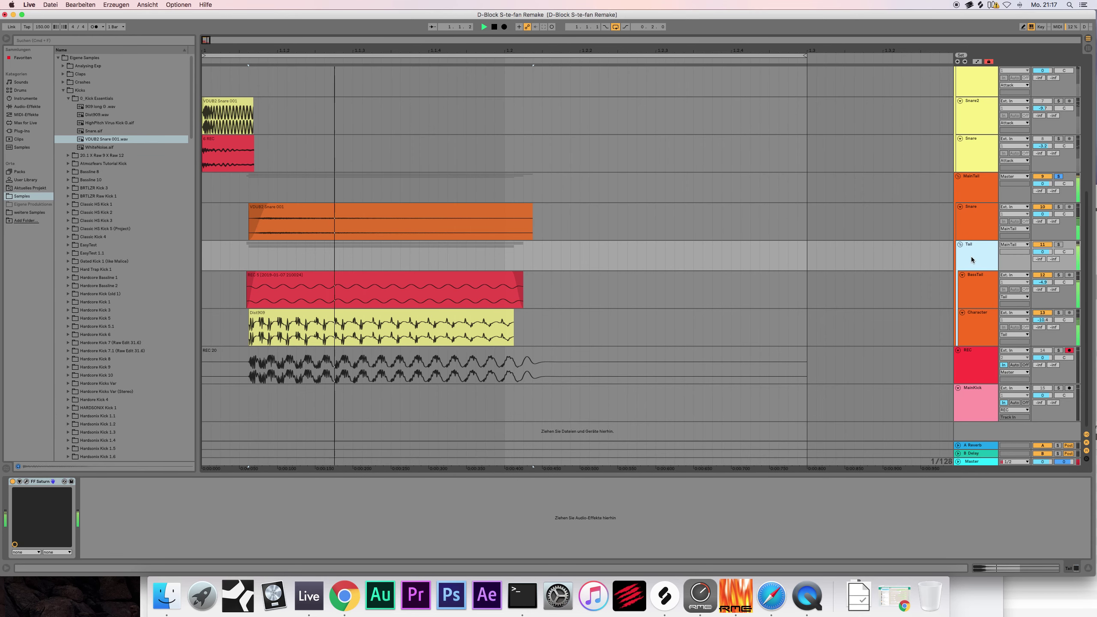
Step: Solo the Character track and listen to it on its own
left_click(973, 314)
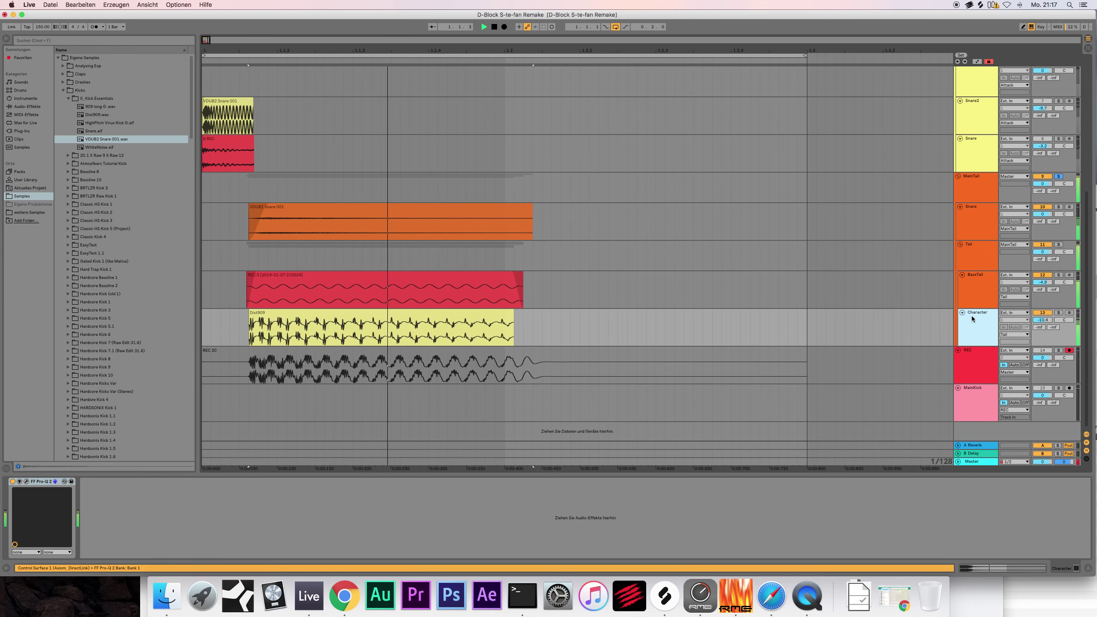
left_click(1058, 314)
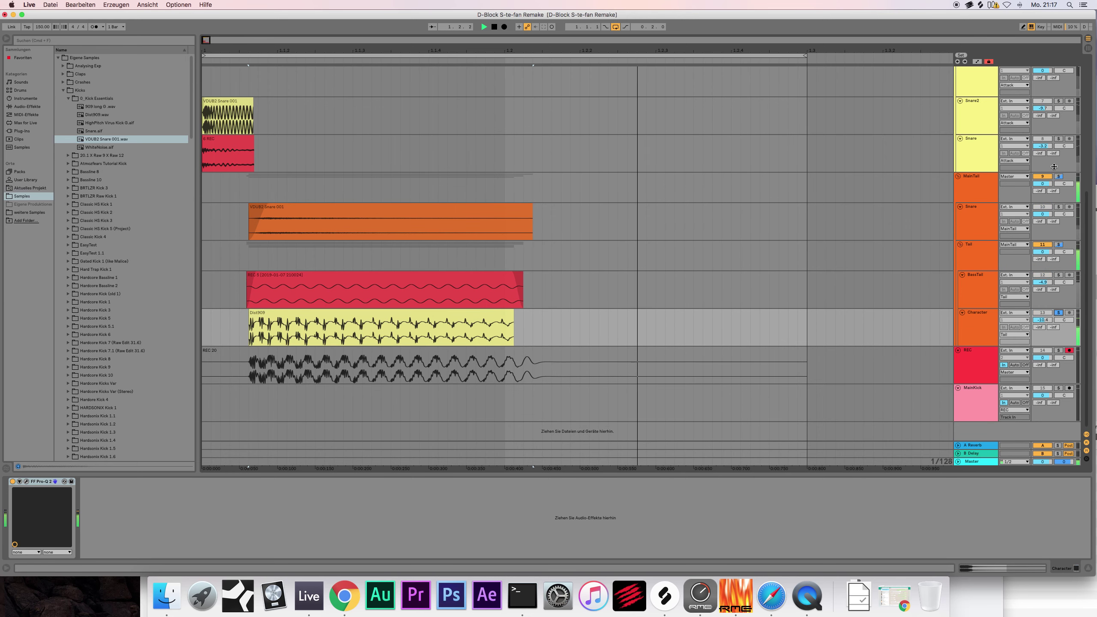
left_click(976, 324)
left_click(1058, 313)
left_click(1059, 313)
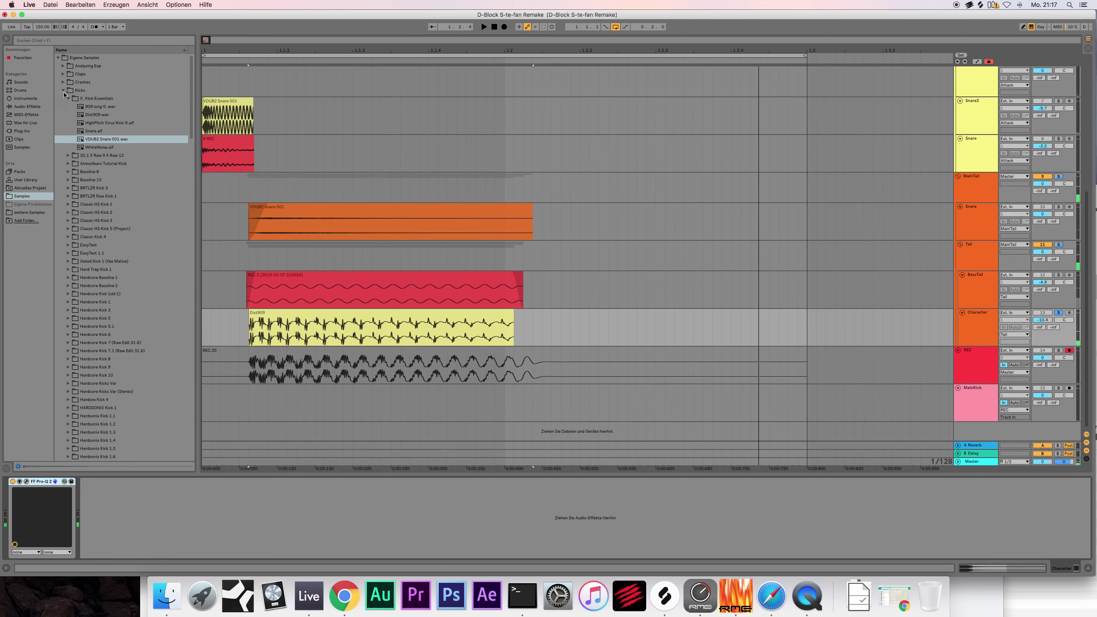
Step: Add the ValhallaRoom reverb from the Valhalla DSP Audio Units to the Character track
left_click(63, 90)
left_click(980, 320)
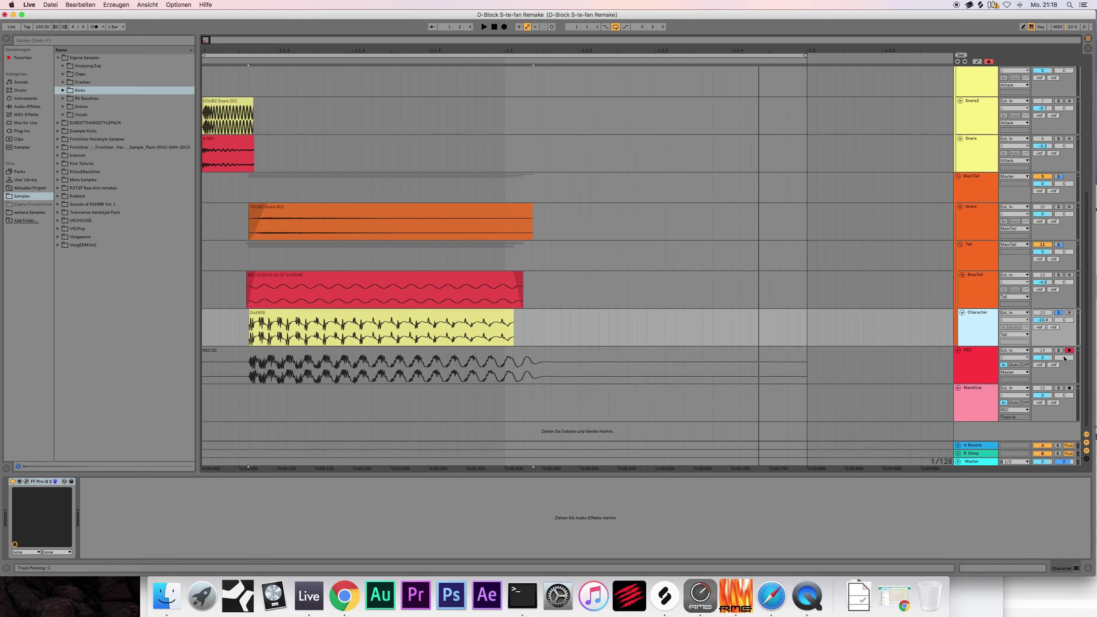
left_click(19, 138)
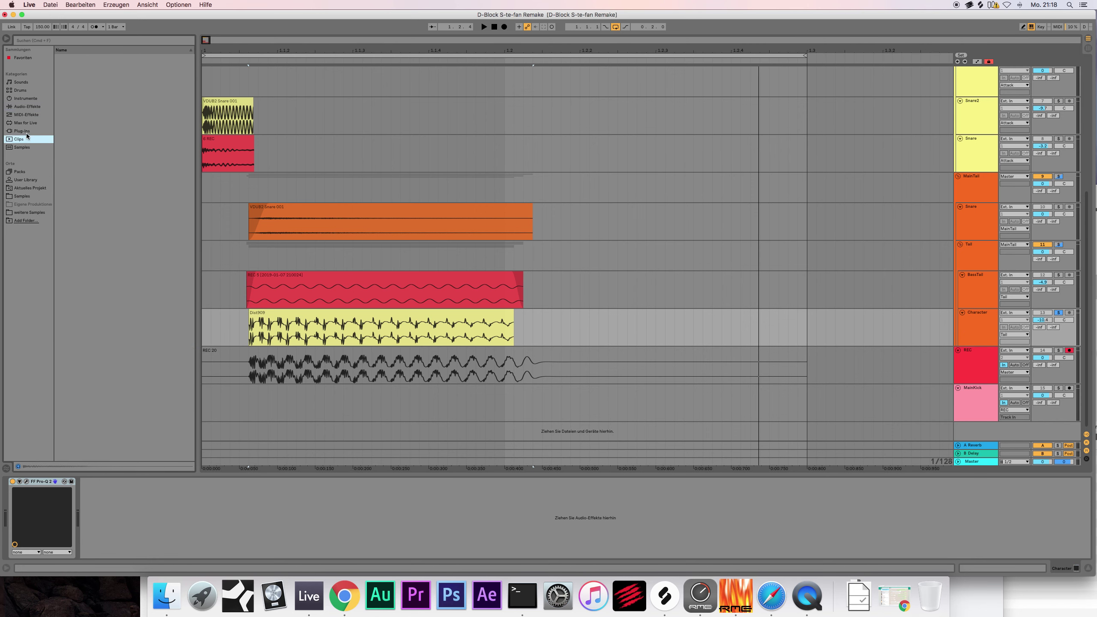
left_click(34, 131)
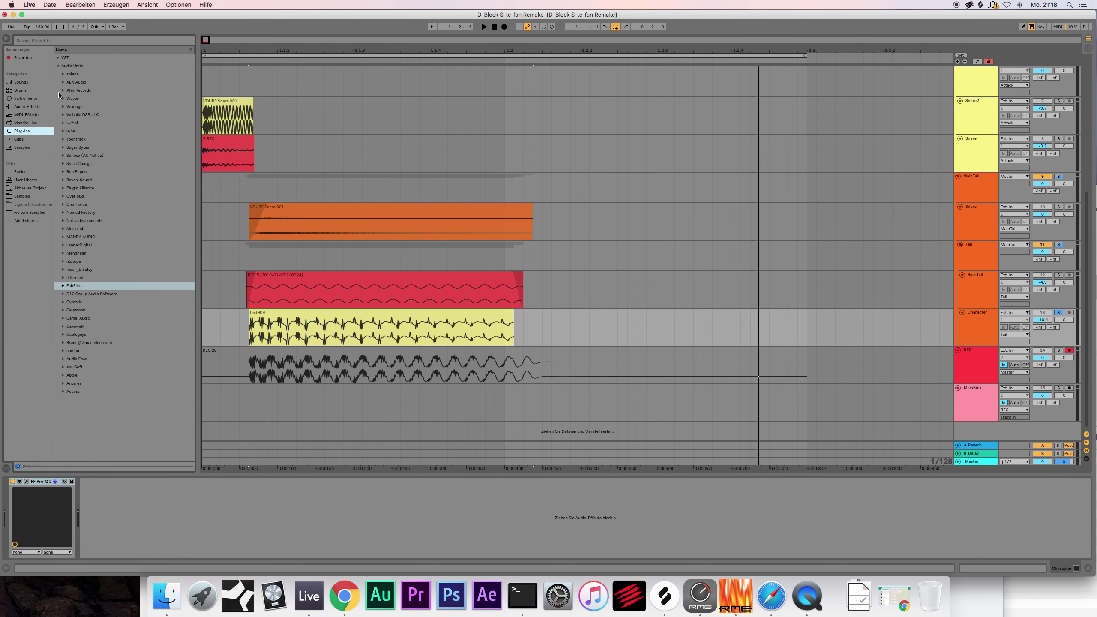
left_click(64, 114)
left_click(95, 122)
left_click_drag(354, 322, 354, 322)
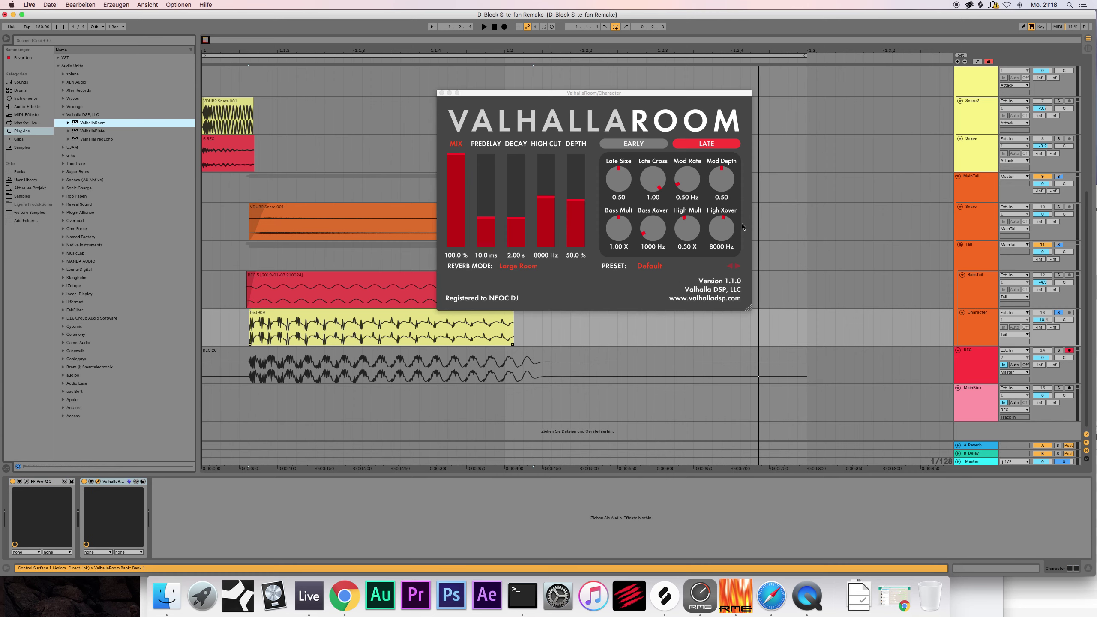
Step: Load ValhallaRoom's JangleChamber preset from the Dark category and play the Character track with it
left_click(655, 267)
mouse_move(685, 403)
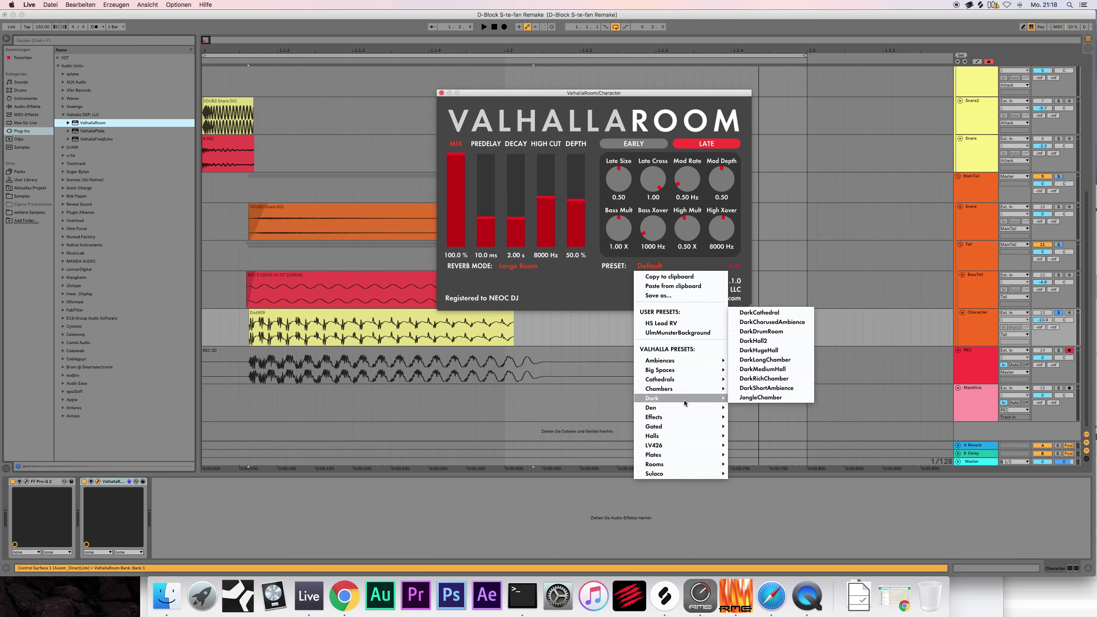
left_click(760, 402)
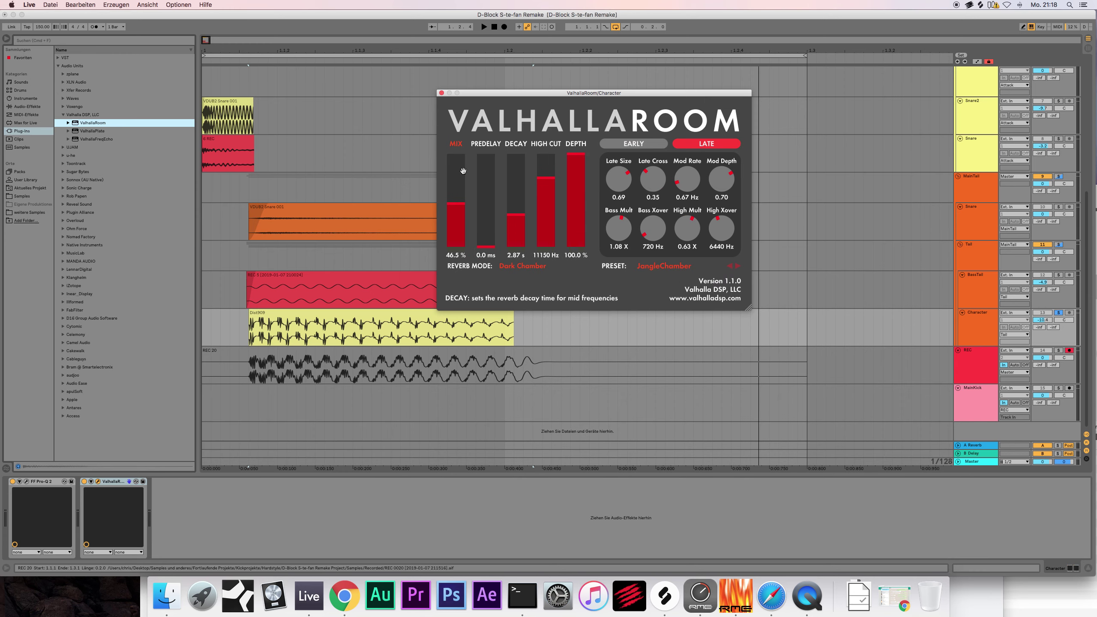
key("space")
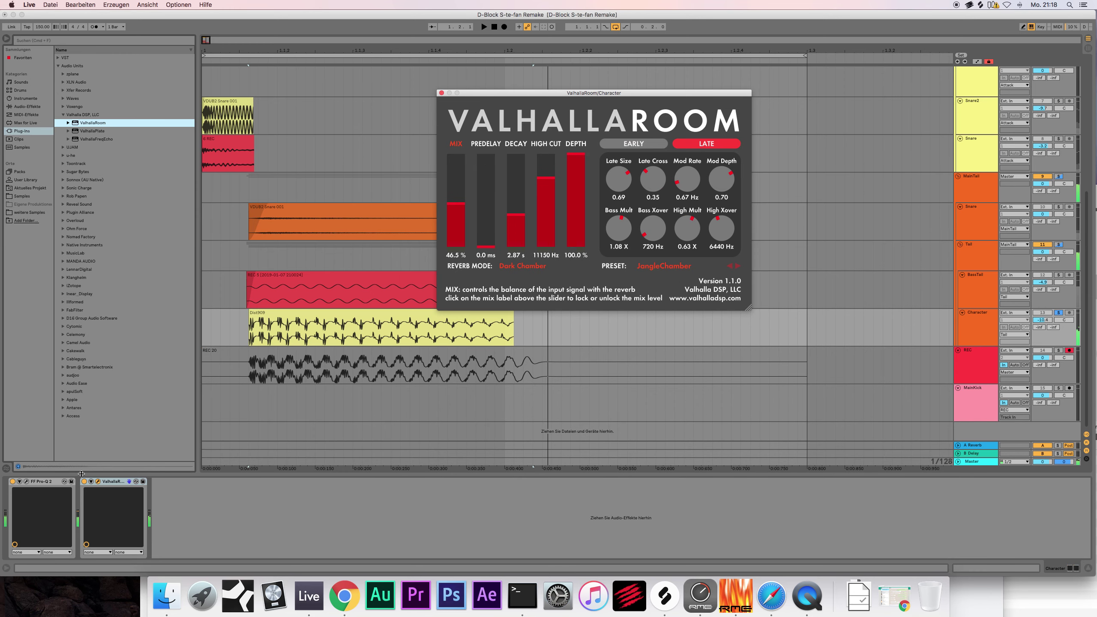
Step: Automate ValhallaRoom's mix on the Character track to about 9% during the clip and 0% outside it
left_click(91, 481)
left_click(182, 498)
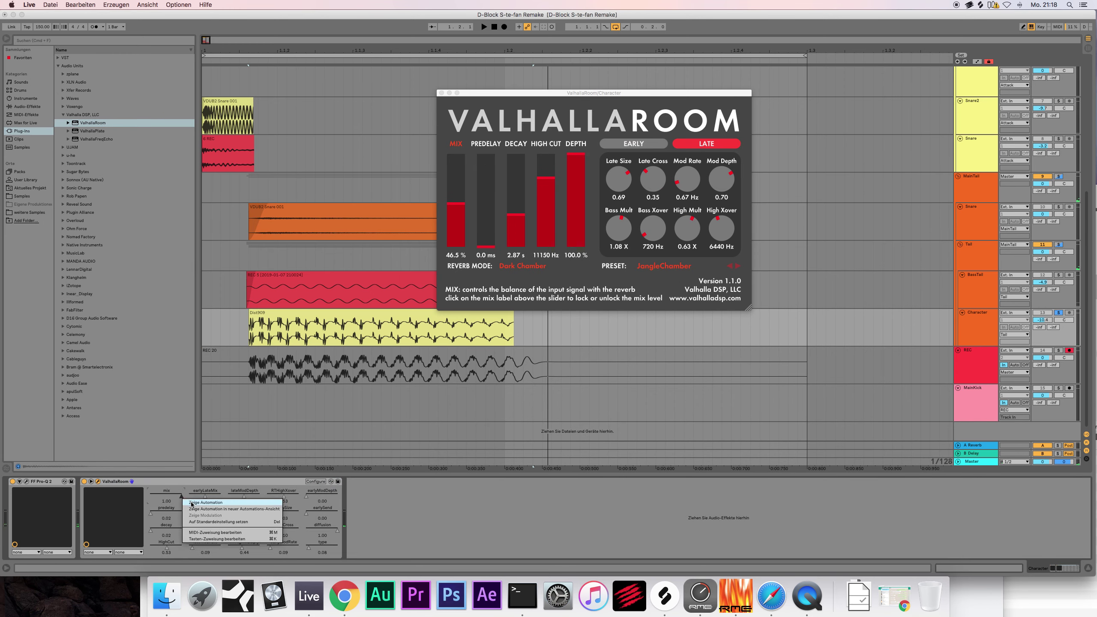
key("a")
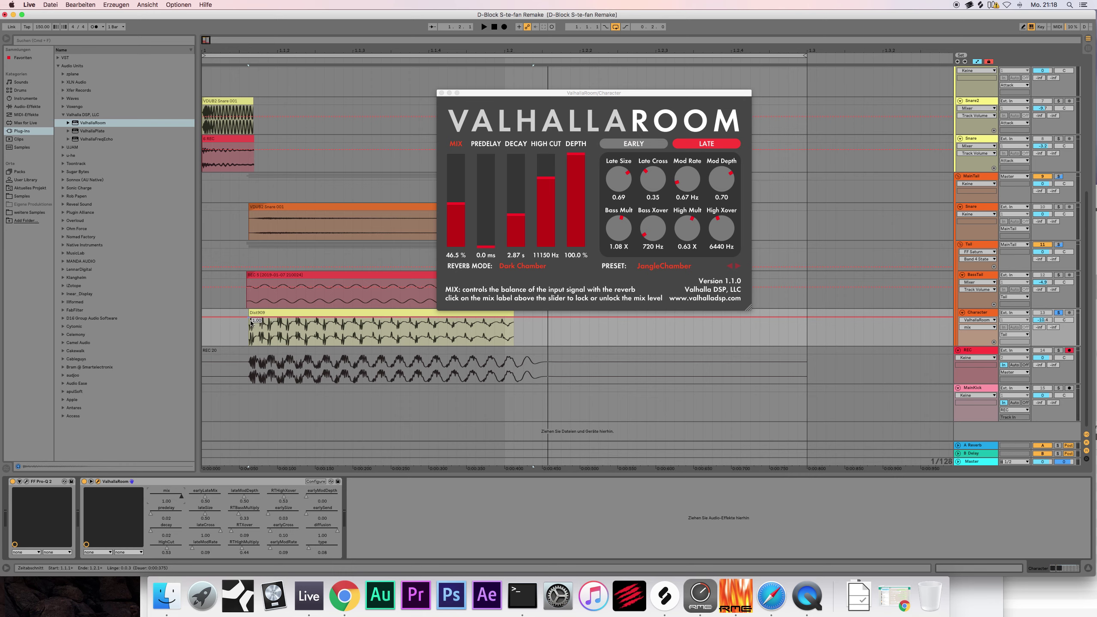
left_click_drag(248, 320, 259, 344)
key("space")
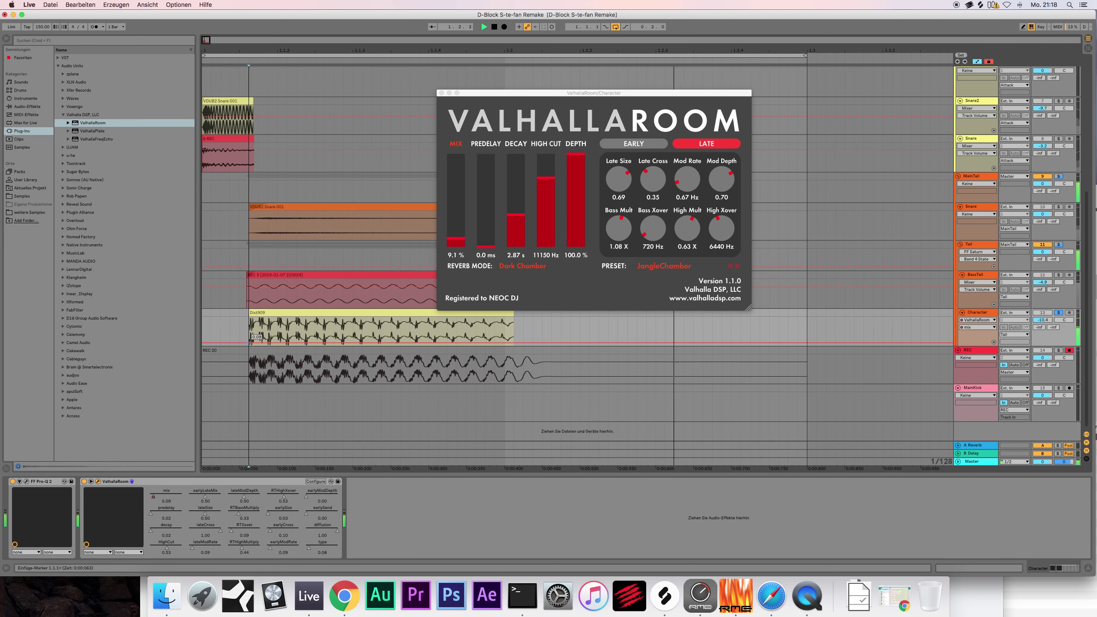
left_click(514, 344)
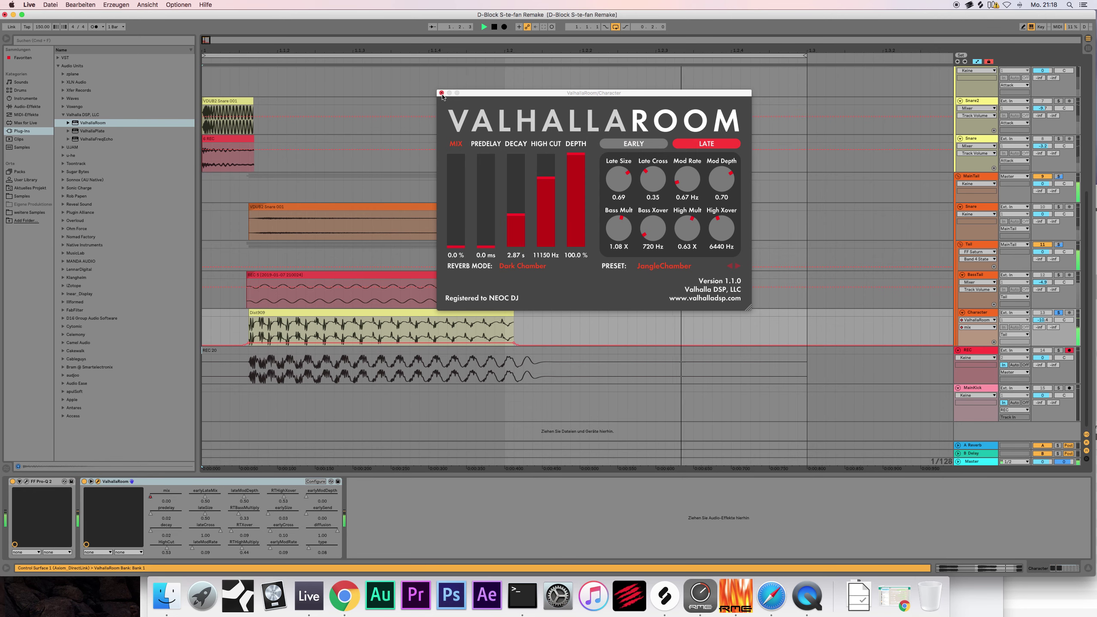
key("super+alt+p")
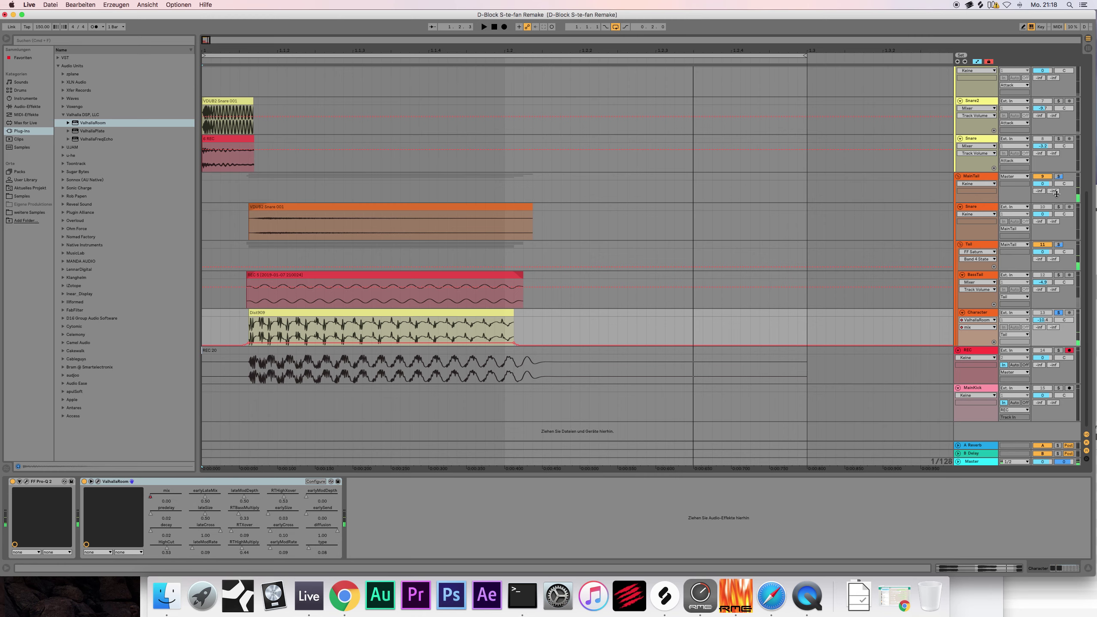
Step: Solo the MainTail group and listen to the snare, bass and reverbed character layers together
left_click(1058, 176)
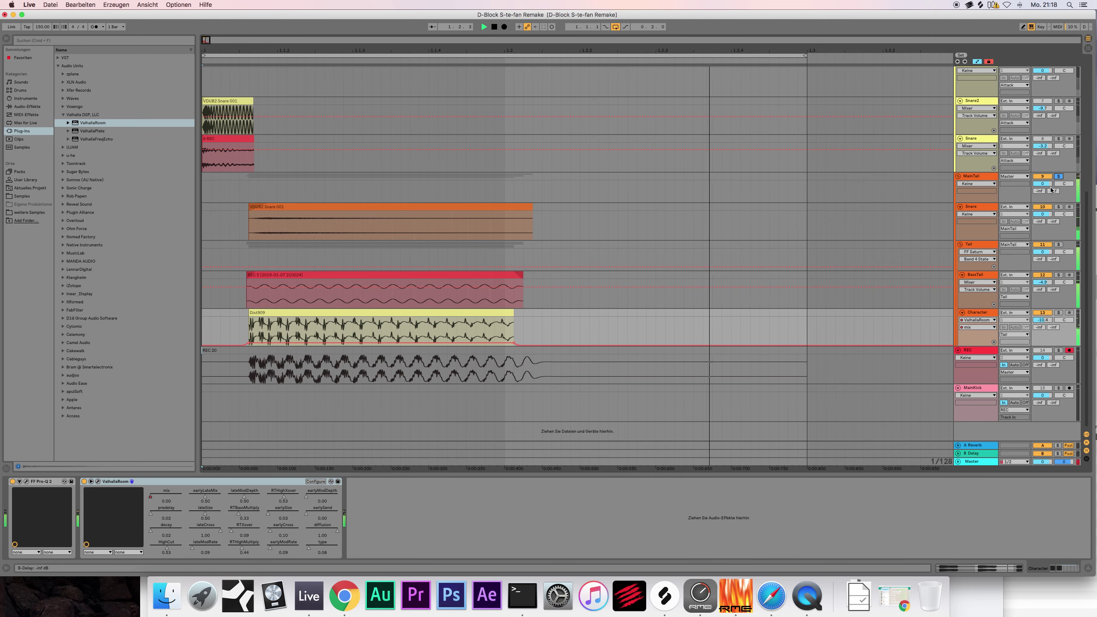
left_click(984, 176)
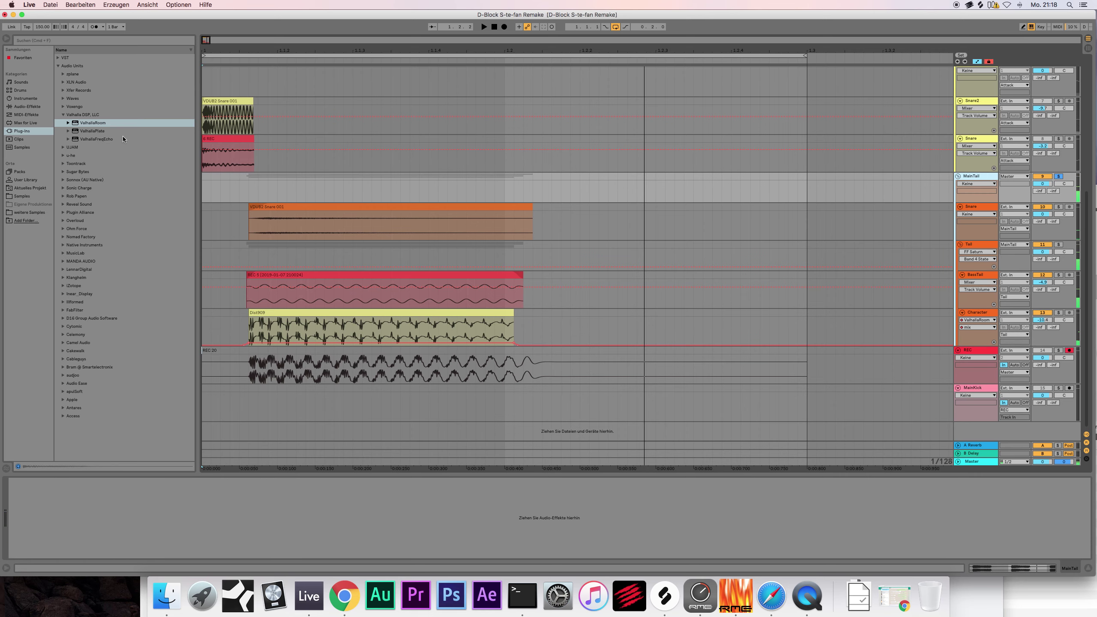
left_click(64, 115)
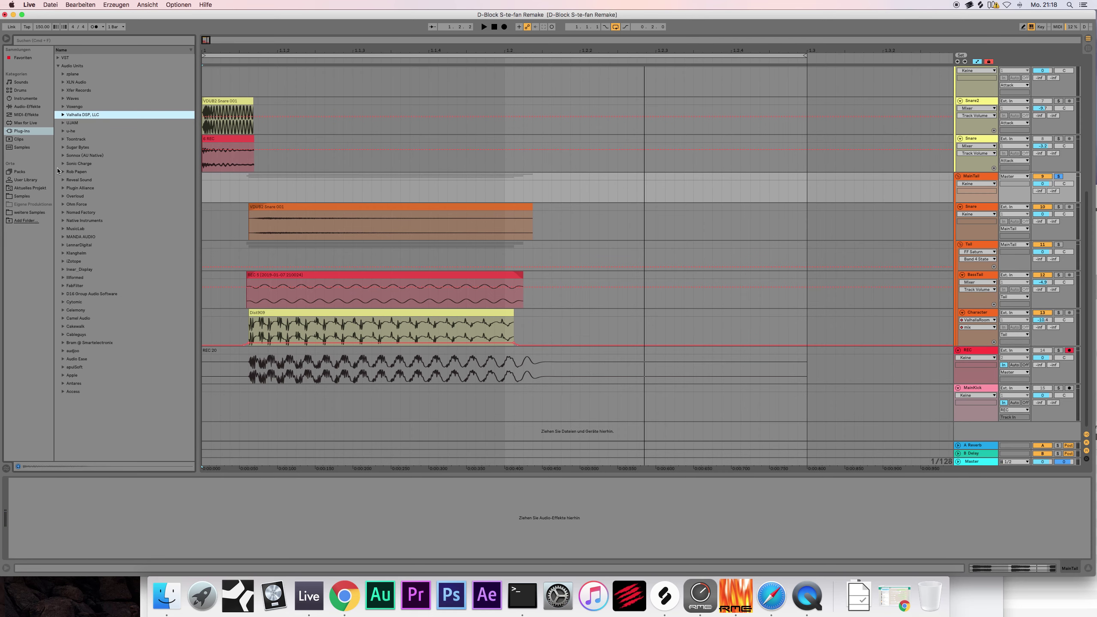
key("space")
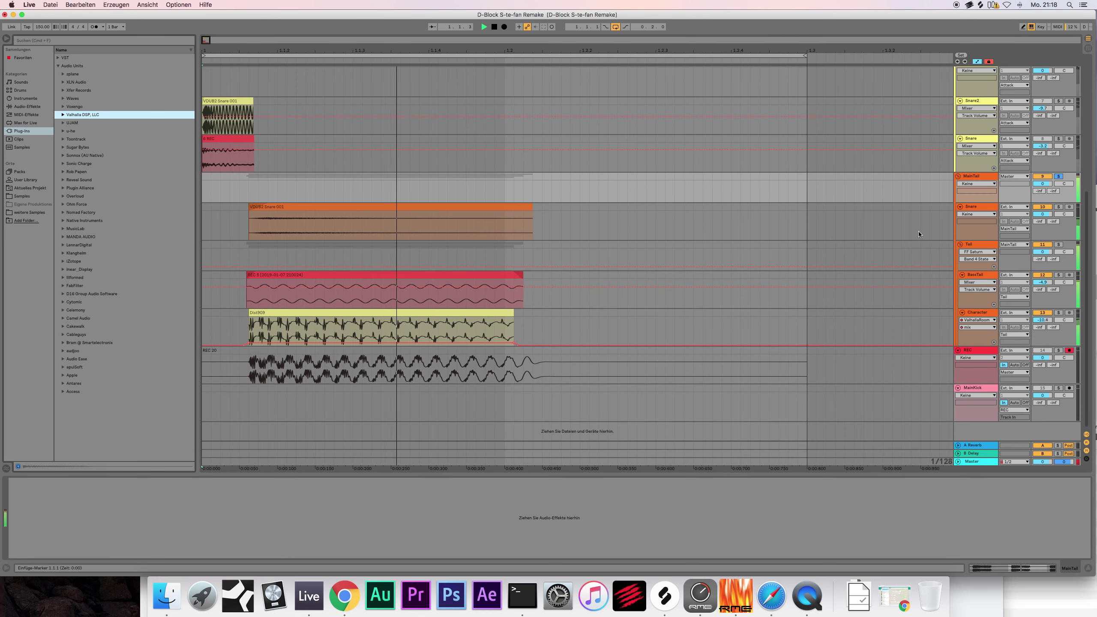
Step: Unsolo the MainTail group, play the full remade kick, and compare it with the soloed Lights Out Kick reference track
left_click(1059, 176)
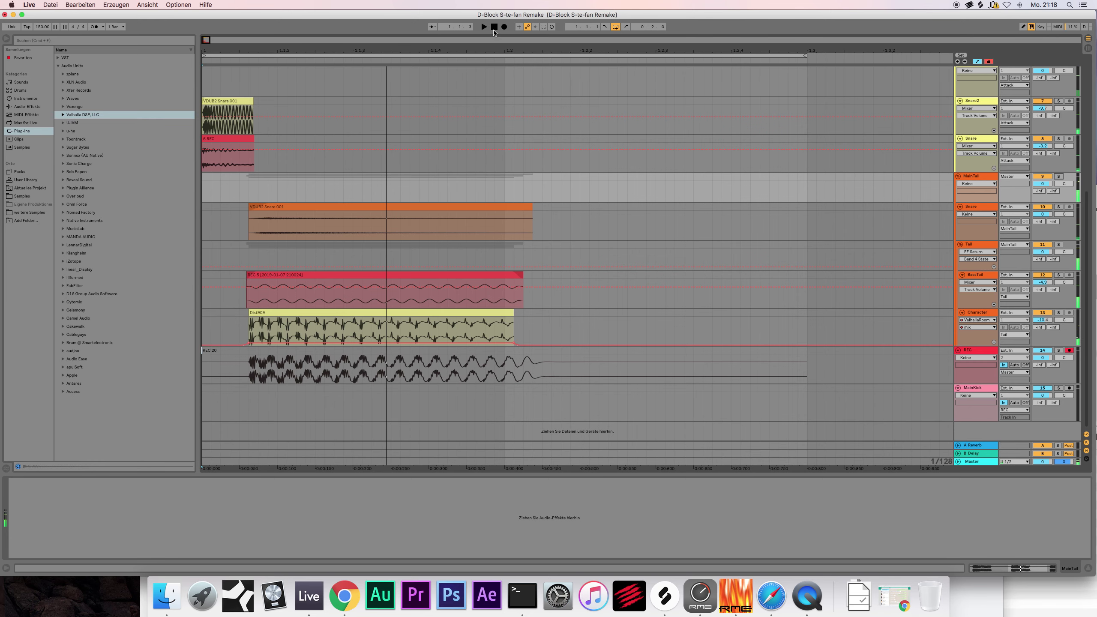
left_click(494, 28)
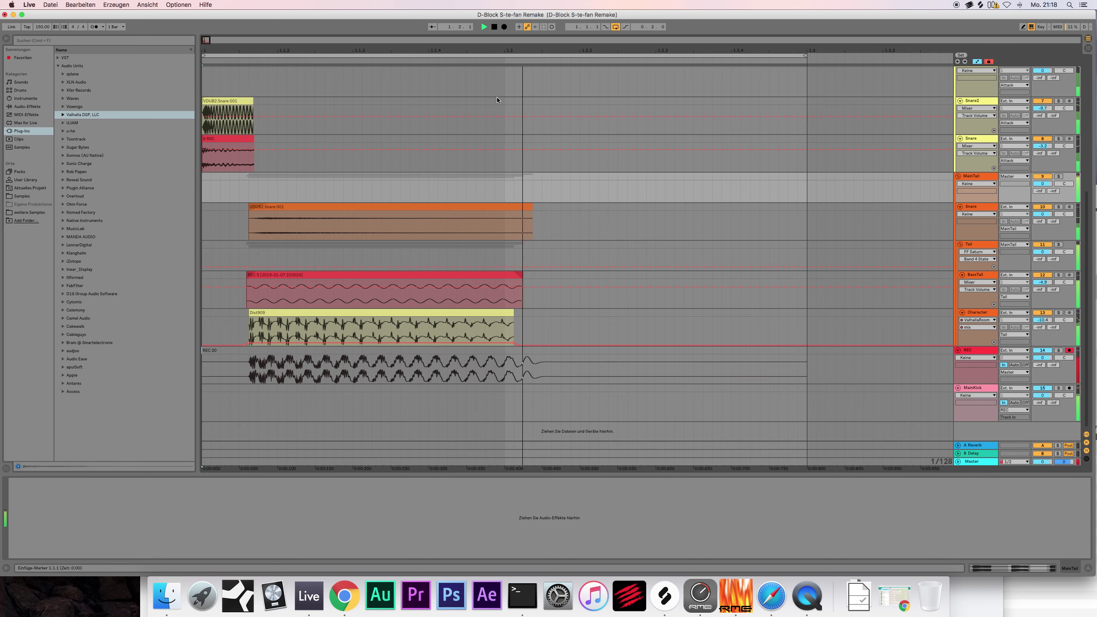
scroll(501, 97, "up", 5)
left_click(978, 80)
left_click(1058, 78)
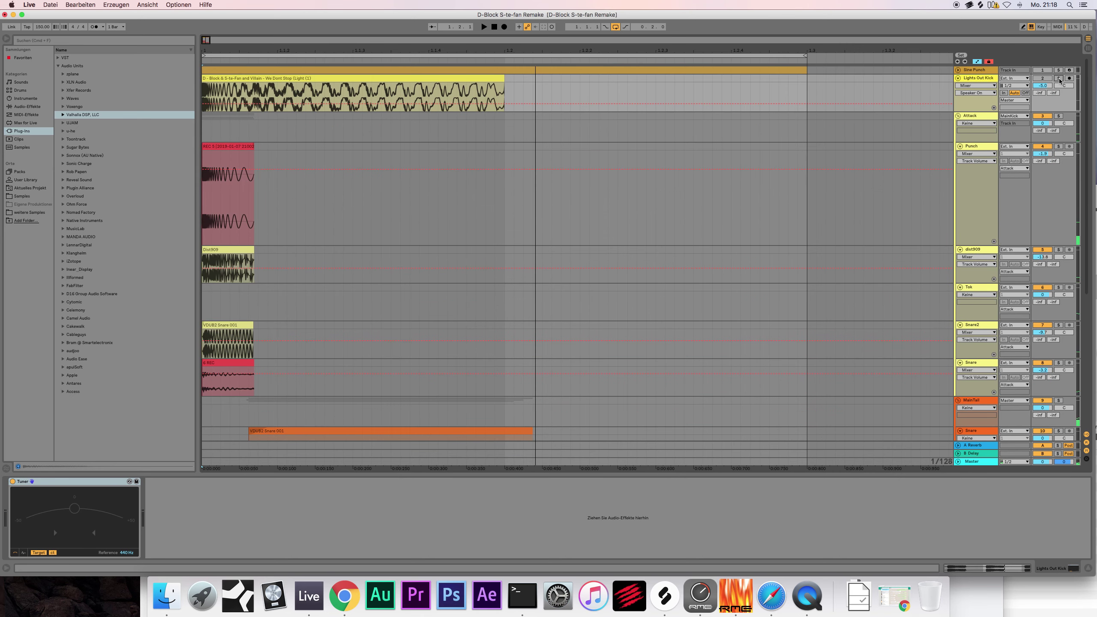
key("space")
left_click(1059, 79)
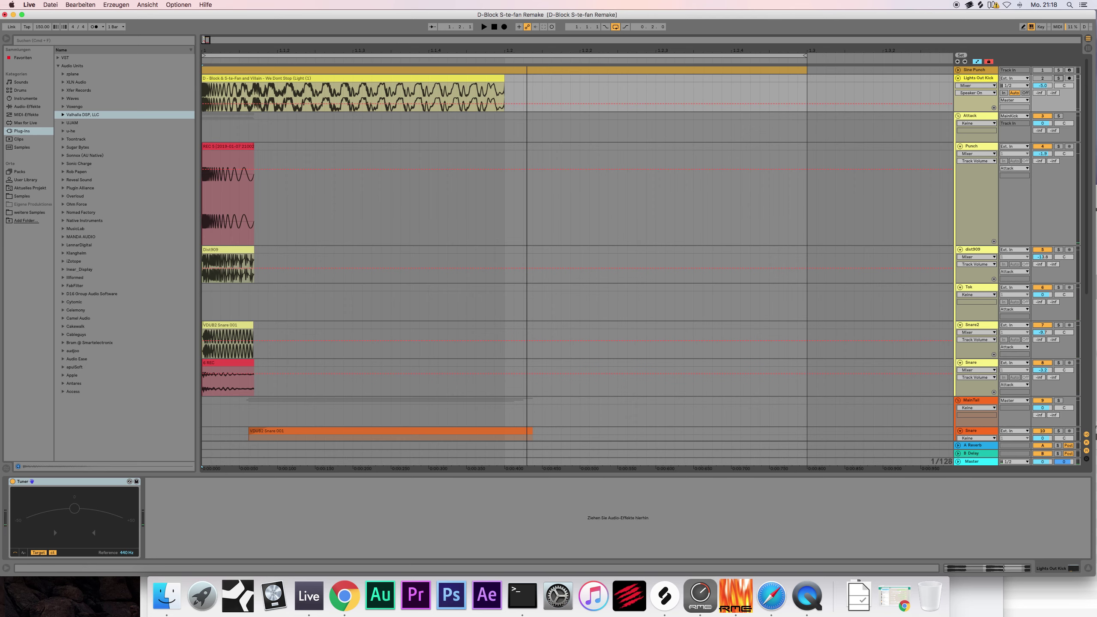
Step: Add the FF Saturn plug-in from the FabFilter Audio Units to the MainTail group
key("plus")
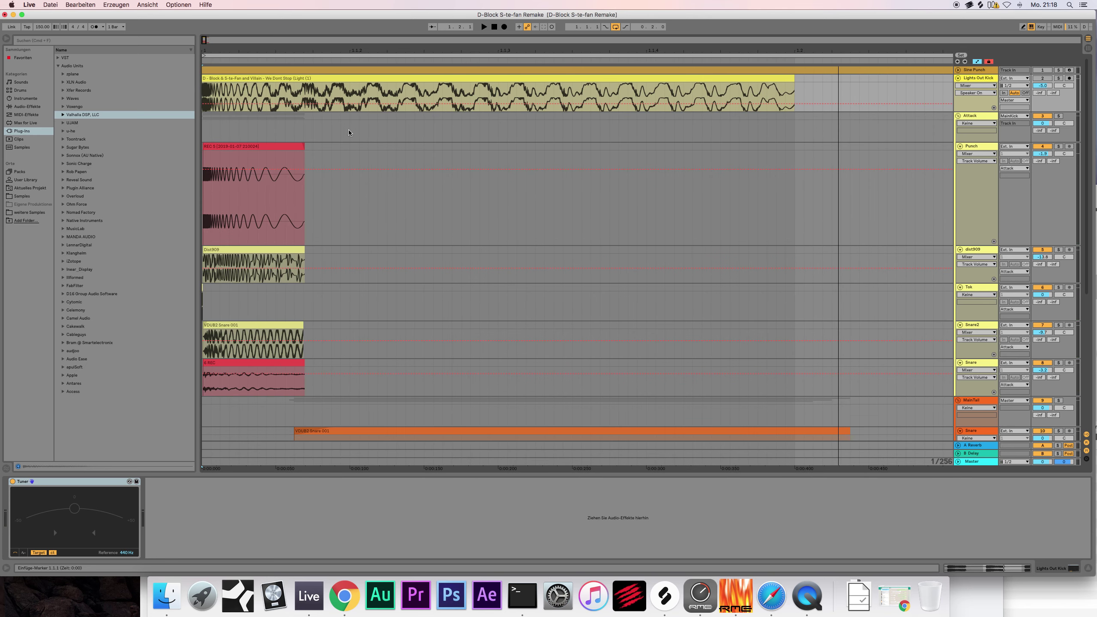
scroll(471, 116, "down", 5)
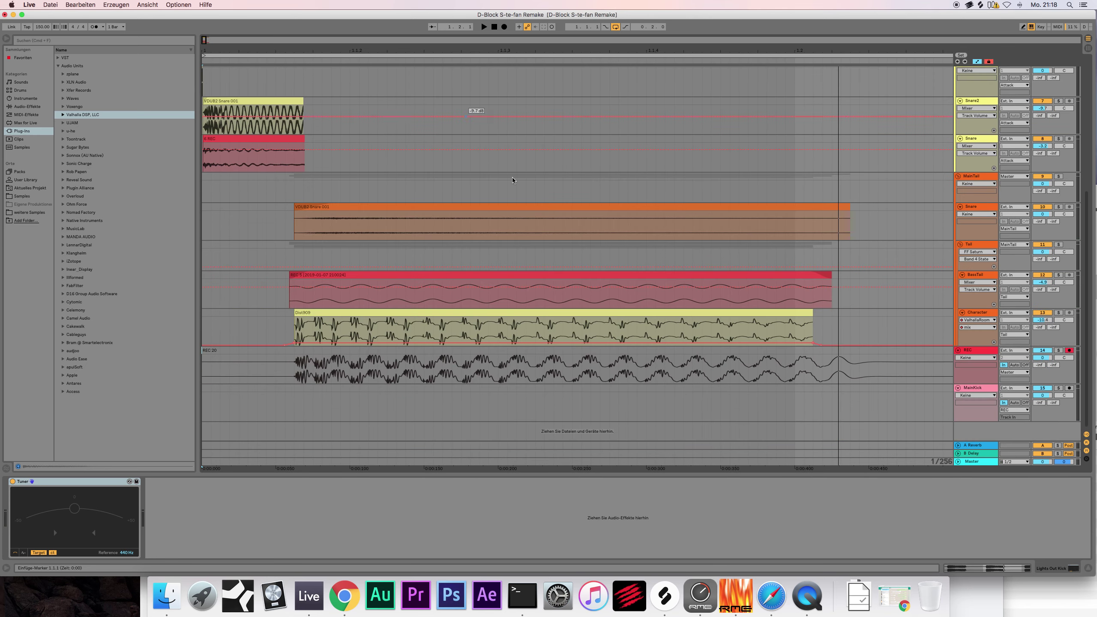
left_click(980, 176)
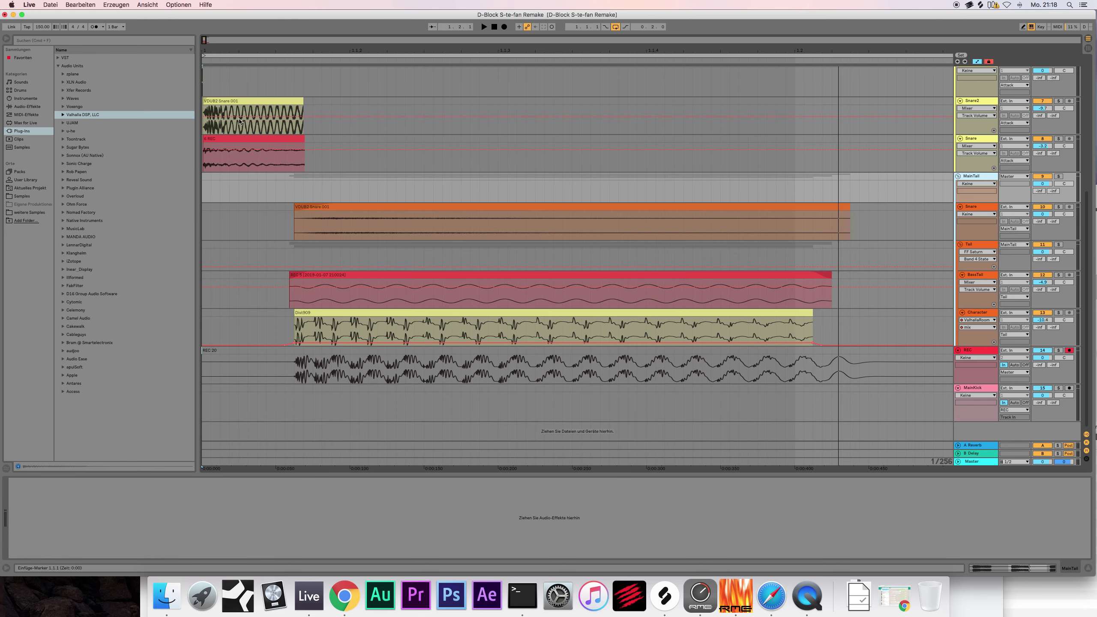
left_click(63, 286)
left_click_drag(92, 335, 291, 195)
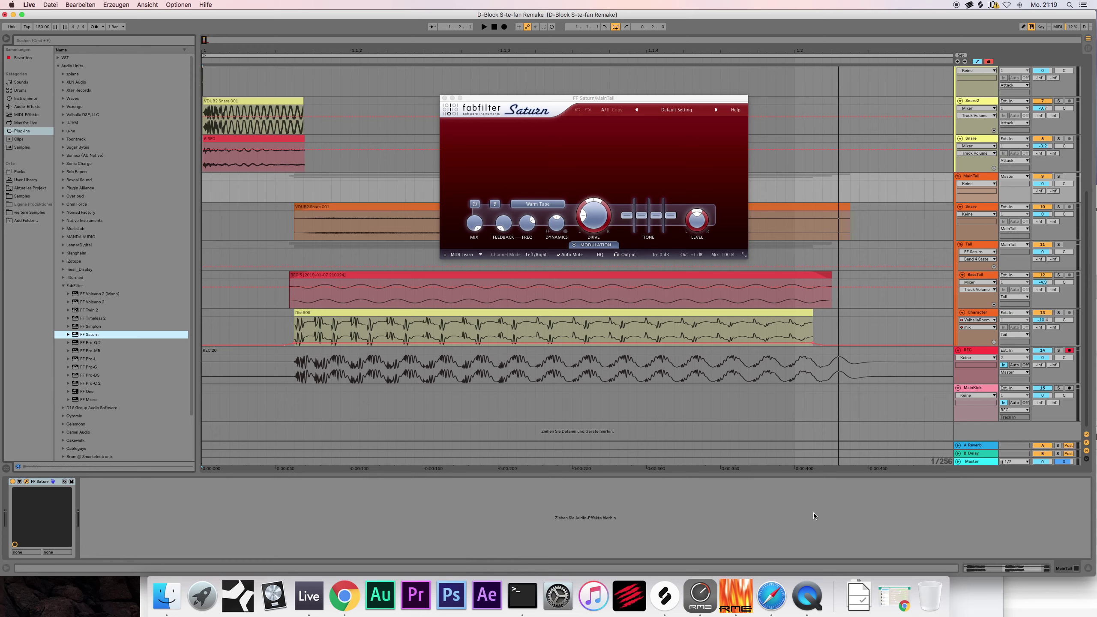
Step: Load Saturn's Hardsonix Saturation preset on the MainTail group, playing the group soloed
key("space")
left_click(1058, 176)
key("space")
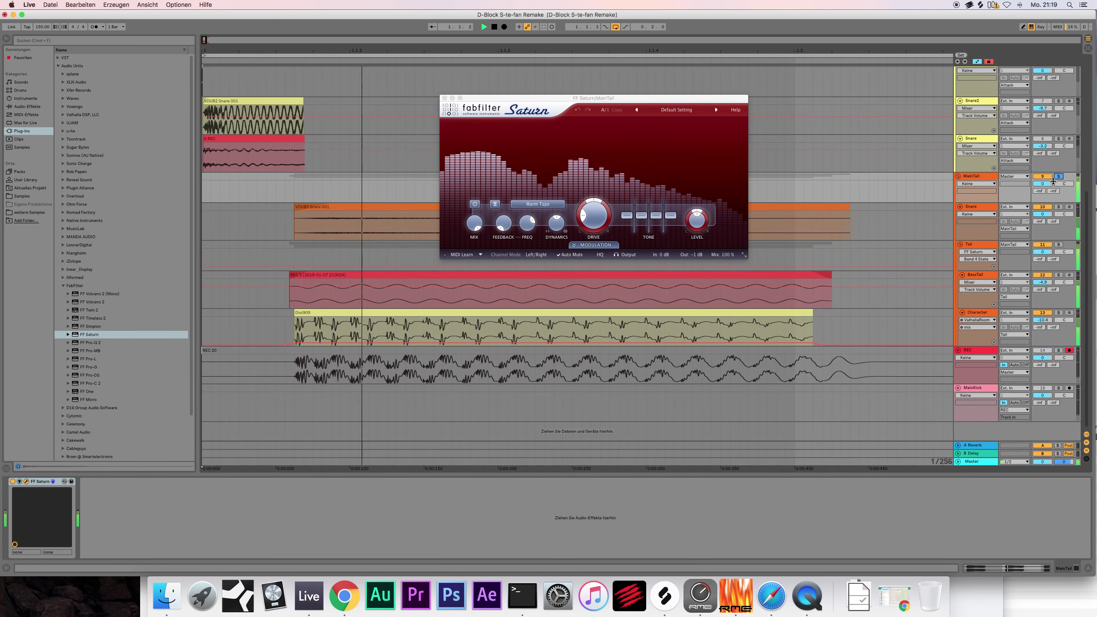
left_click(669, 111)
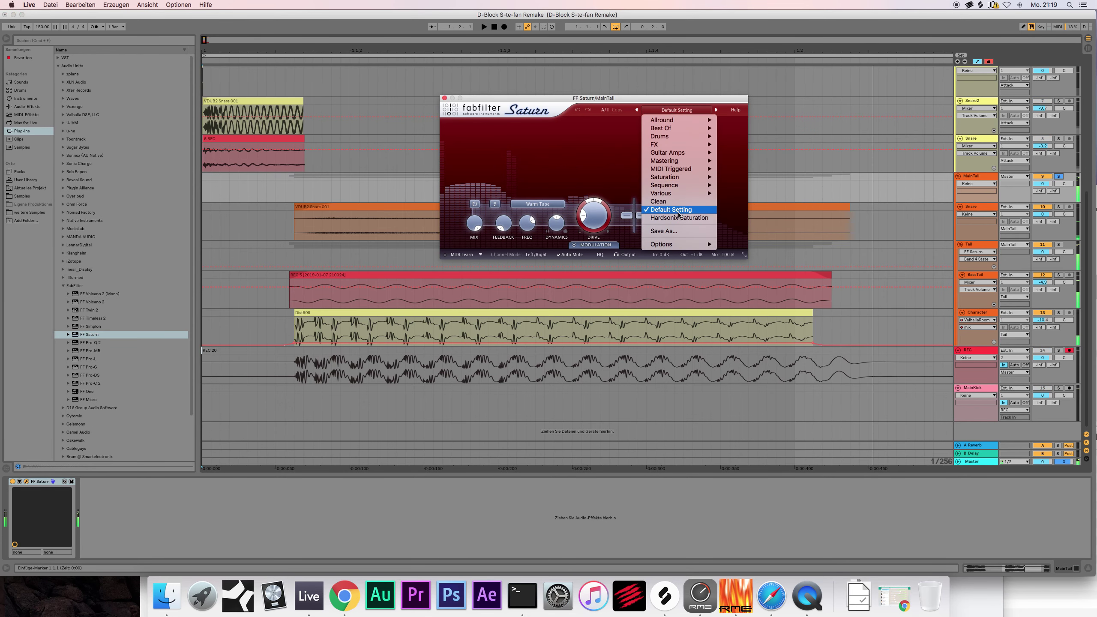
left_click(677, 216)
left_click(687, 110)
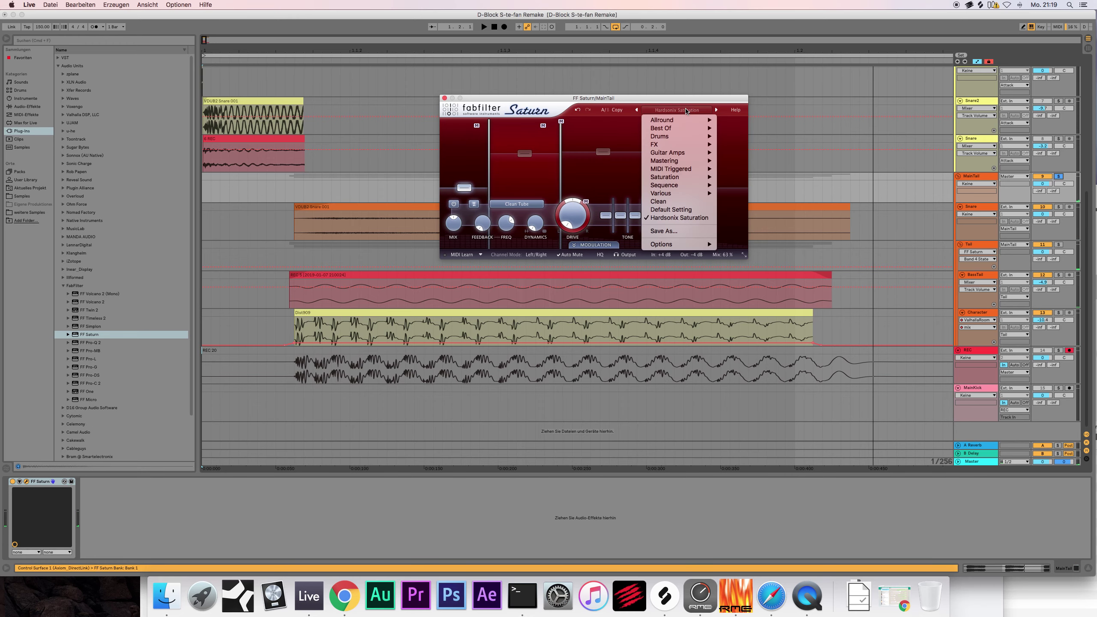
left_click(628, 105)
Step: Raise Saturn's Band 1 level, fine-tune Band 3, and set Band 4's level to about +9 dB while MainTail plays
left_click_drag(694, 186, 699, 150)
key("space")
key("space")
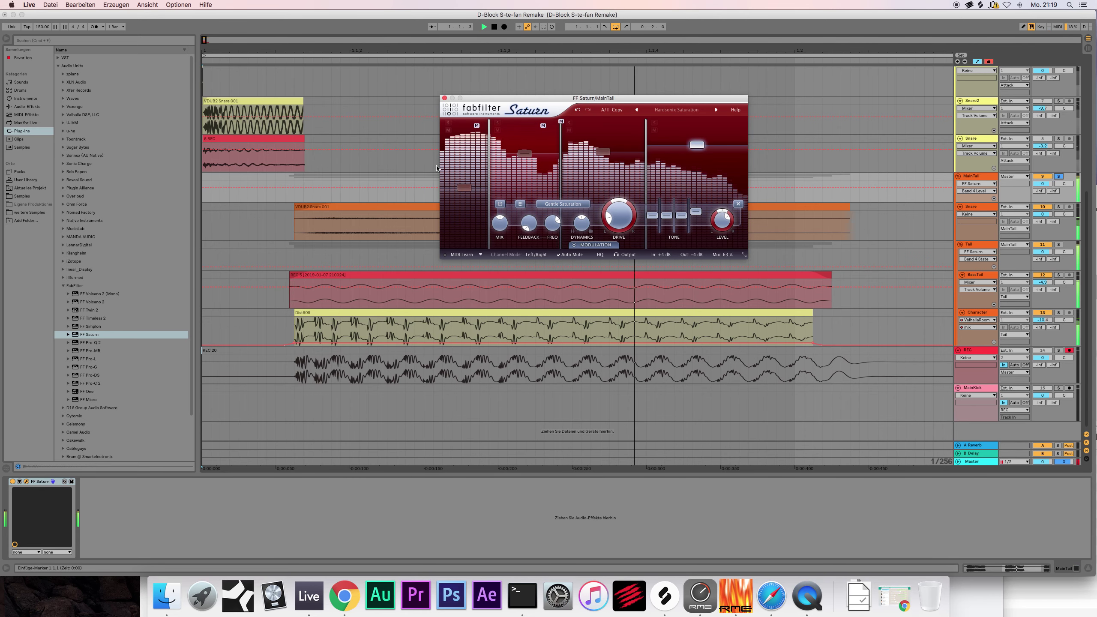
left_click_drag(465, 189, 470, 158)
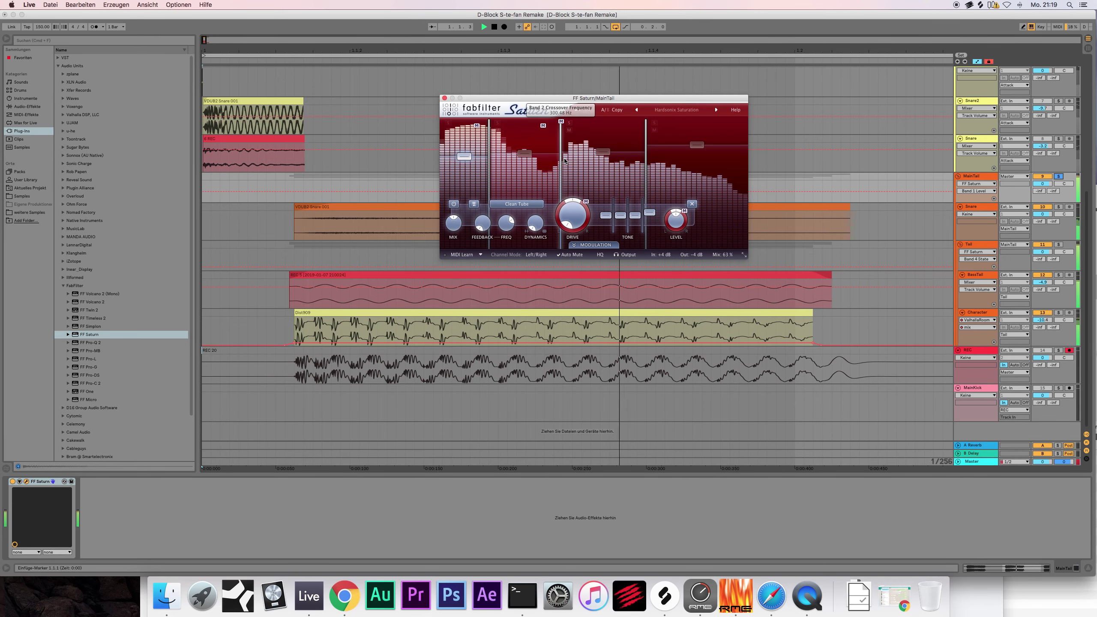
mouse_move(603, 152)
left_mouse_down()
mouse_move(607, 139)
mouse_move(604, 170)
mouse_move(604, 155)
left_mouse_up()
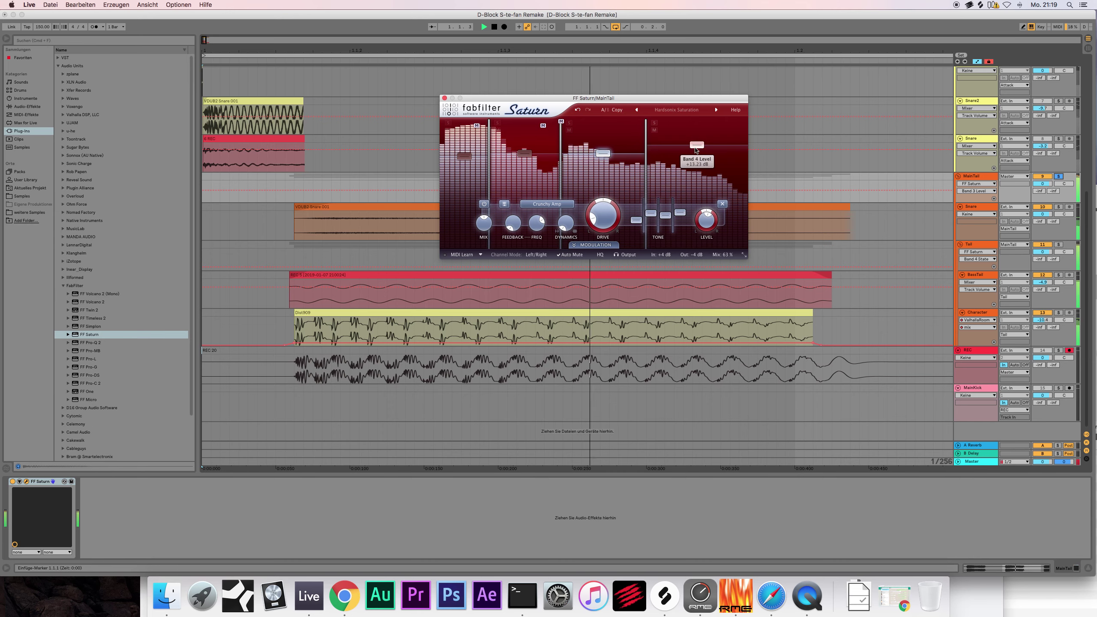
left_click_drag(697, 145, 696, 151)
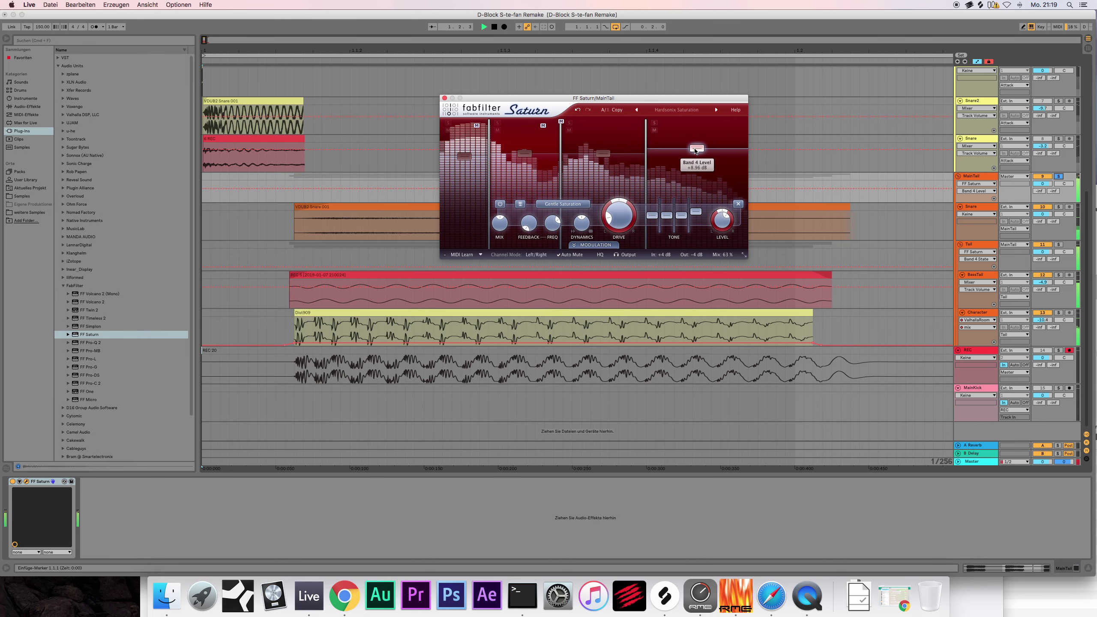
key("super+alt+p")
Step: Insert FF Pro-Q 2 before Saturn on MainTail and add a bell boost of about 6.5 dB at about 742 Hz
left_click(62, 286)
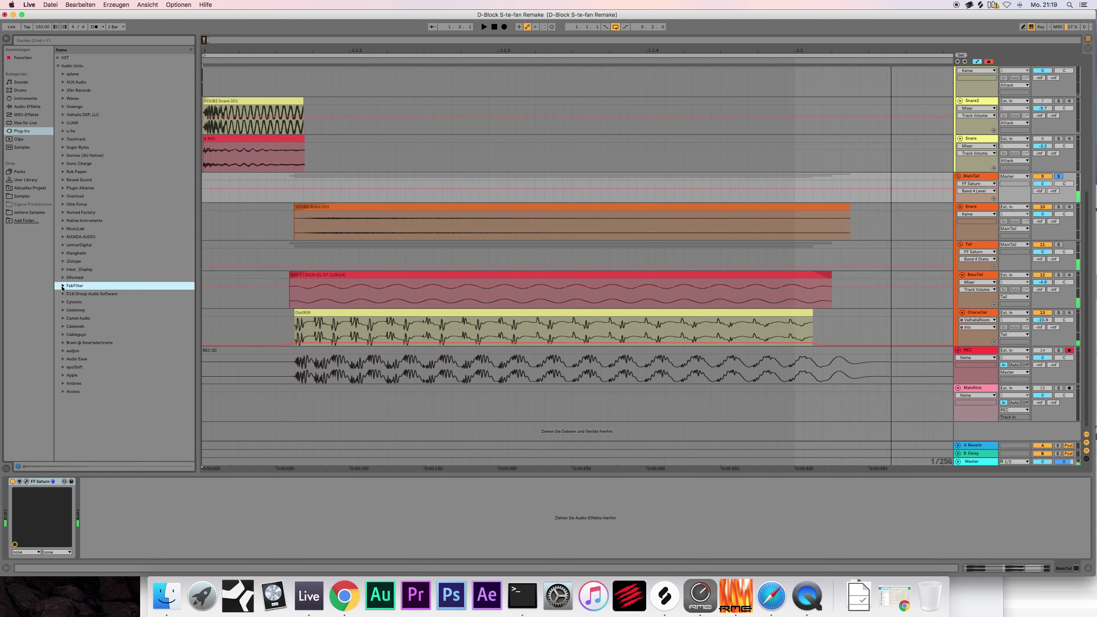
left_click(63, 286)
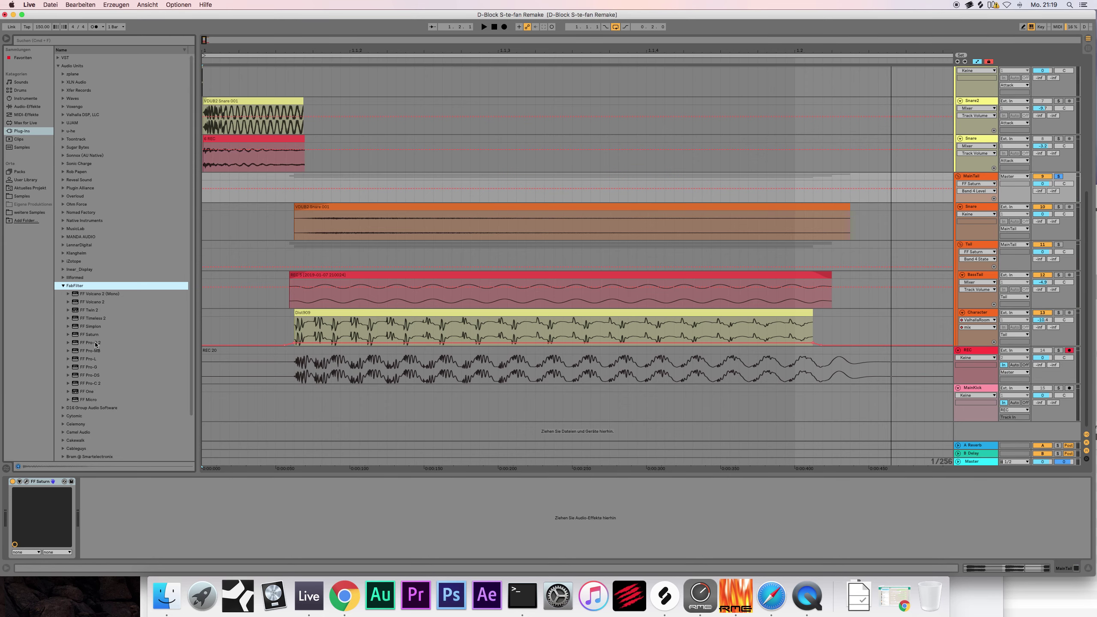
left_click(95, 343)
left_click_drag(49, 497, 17, 495)
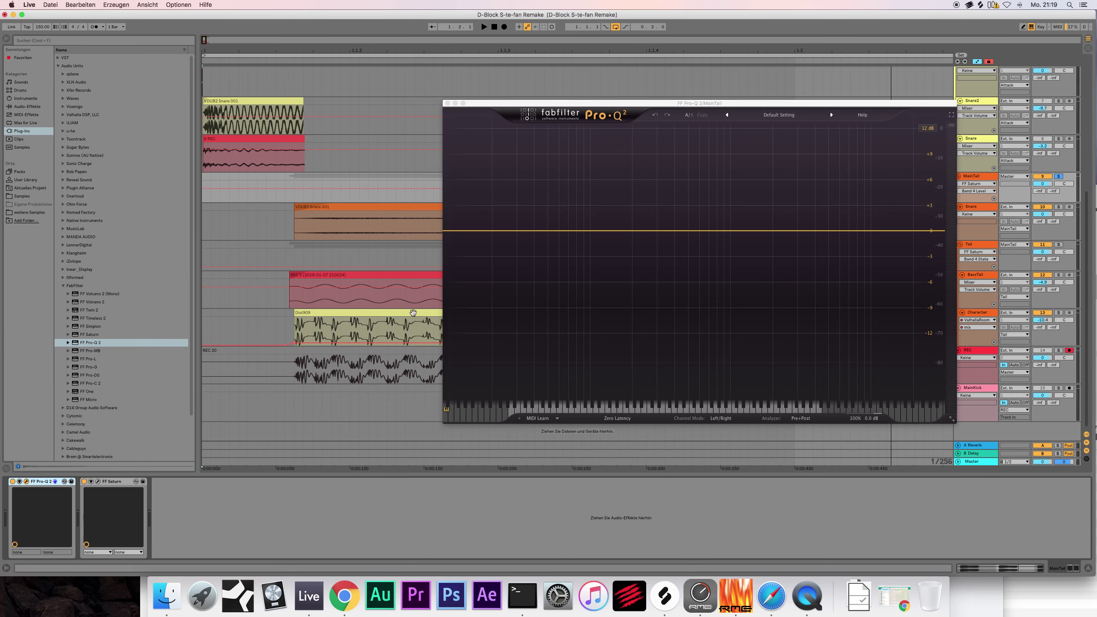
left_click_drag(757, 232, 712, 175)
key("space")
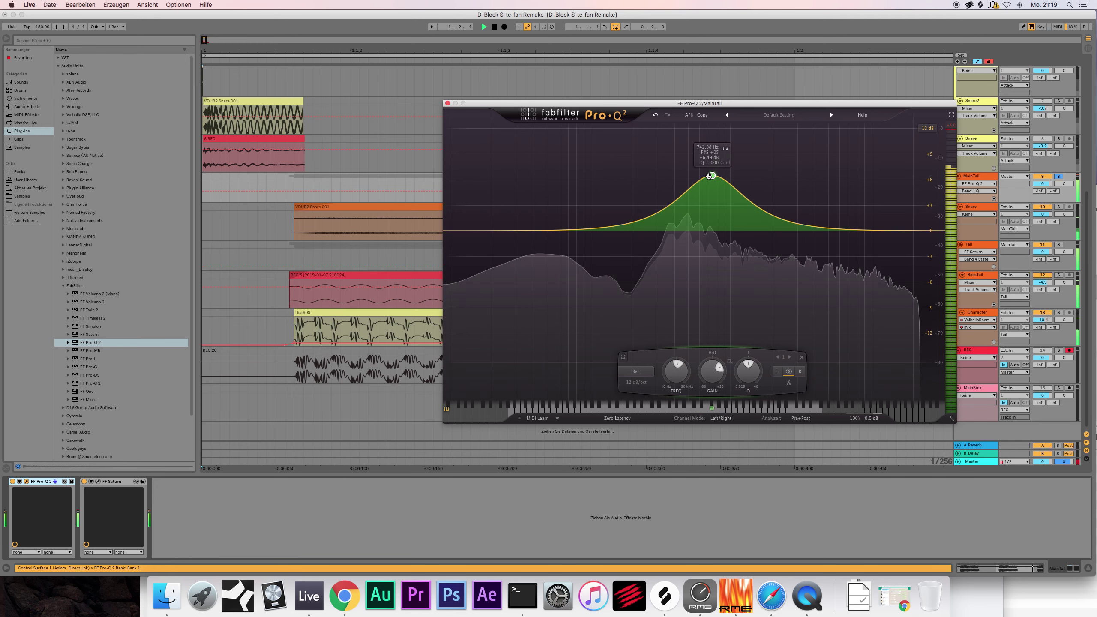
key("space")
Step: Expose Pro-Q 2's Band 1 Frequency parameter on the MainTail group for automation
key("super+alt+p")
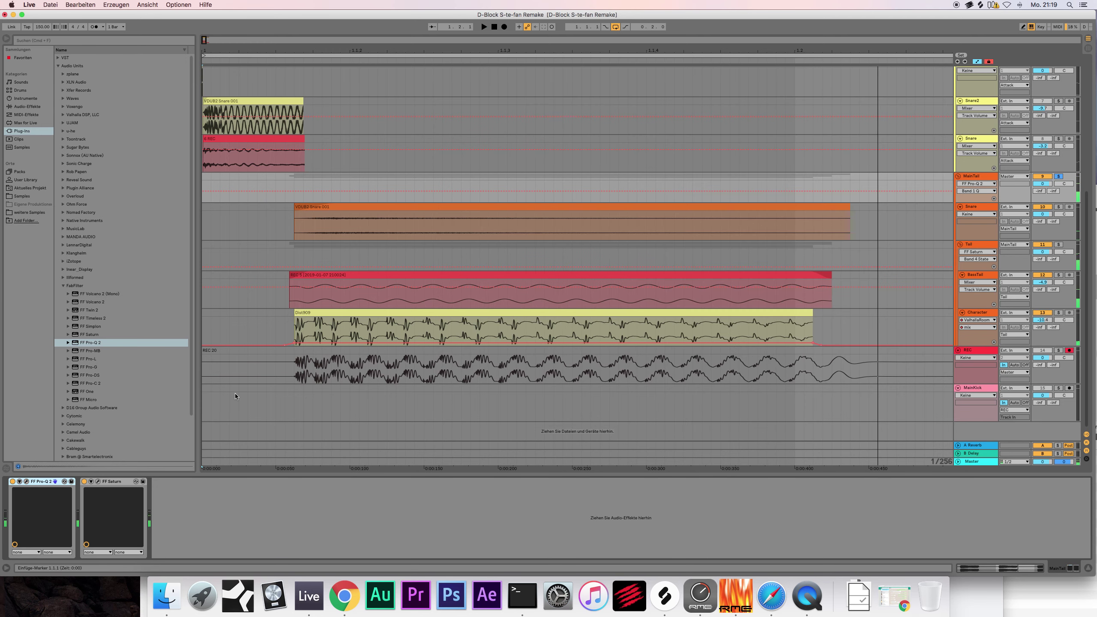
left_click(19, 482)
left_click(88, 481)
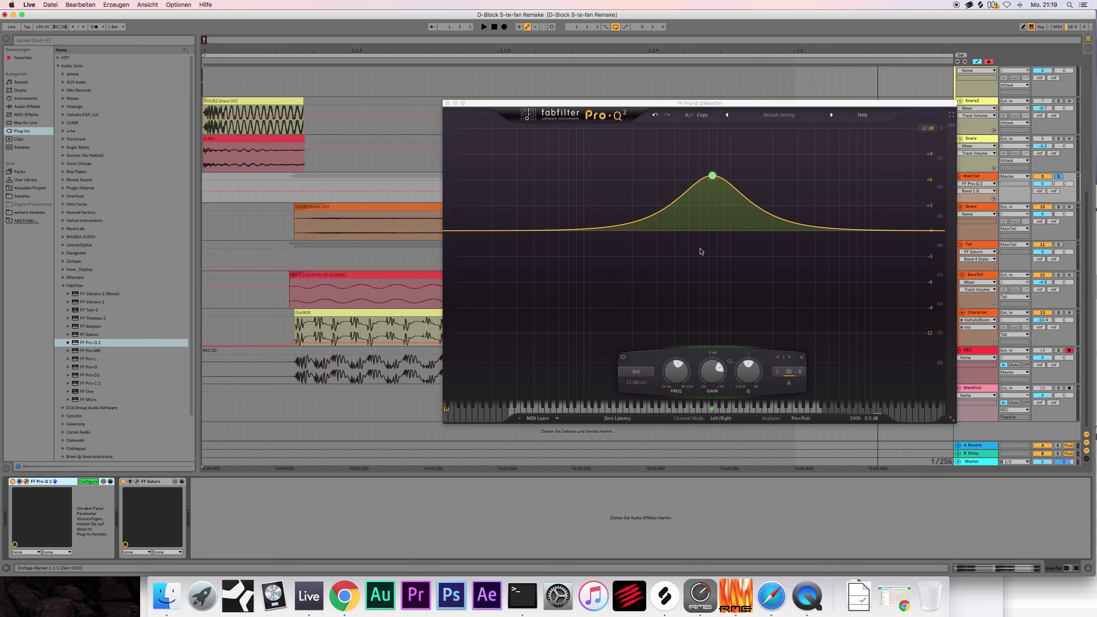
left_click(89, 481)
right_click(94, 496)
left_click(105, 504)
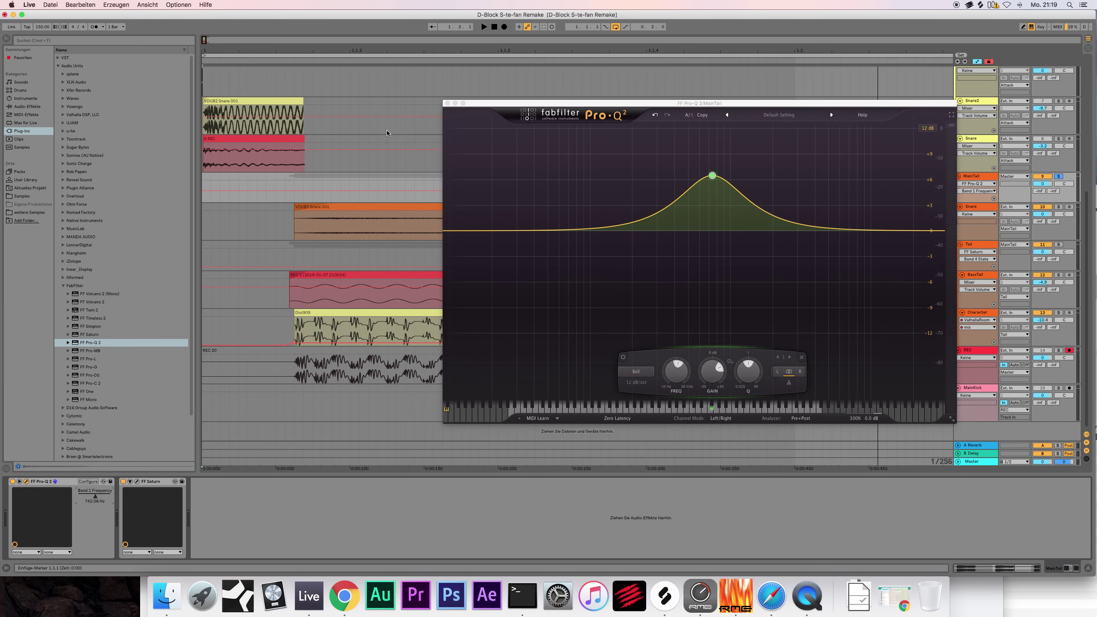
left_click(446, 103)
Step: Automate Pro-Q 2's Band 1 Frequency to fall gradually from about 742 Hz along the MainTail and play the full kick
left_click(293, 191)
left_click(794, 191)
key("space")
left_click_drag(795, 192, 792, 195)
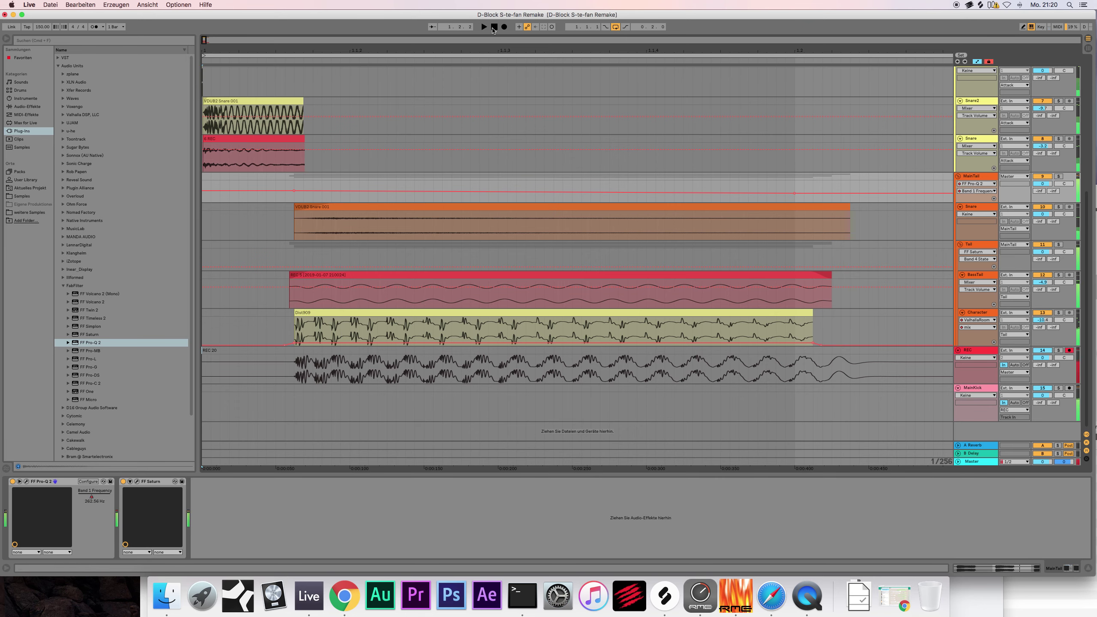
Step: Solo the Lights Out Kick reference track and listen to it against the remade kick
scroll(528, 120, "up", 5)
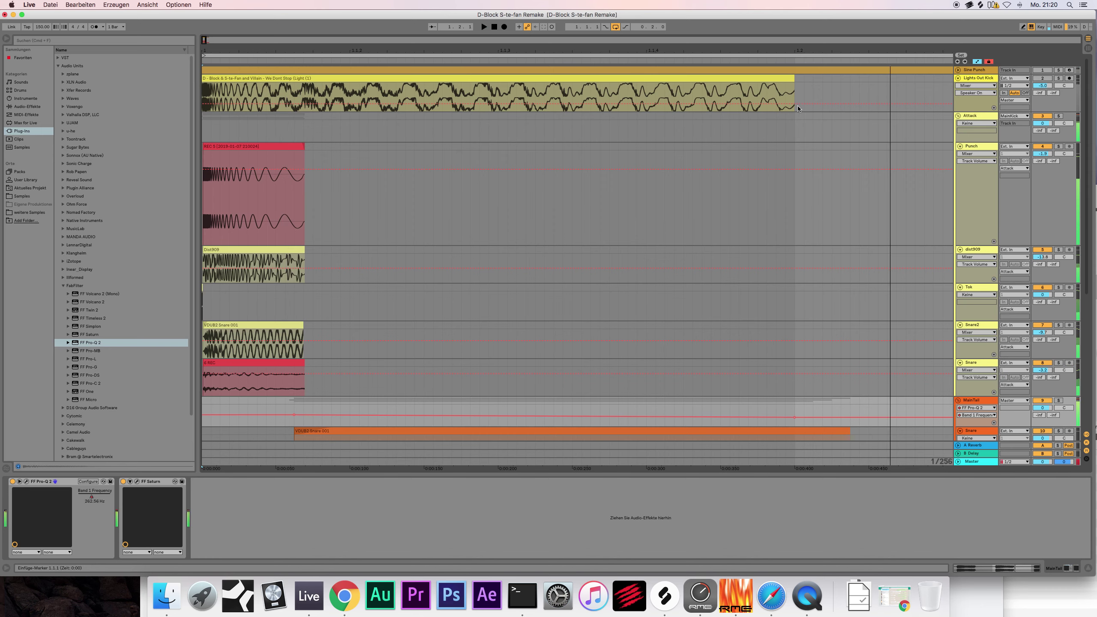
left_click(1048, 82)
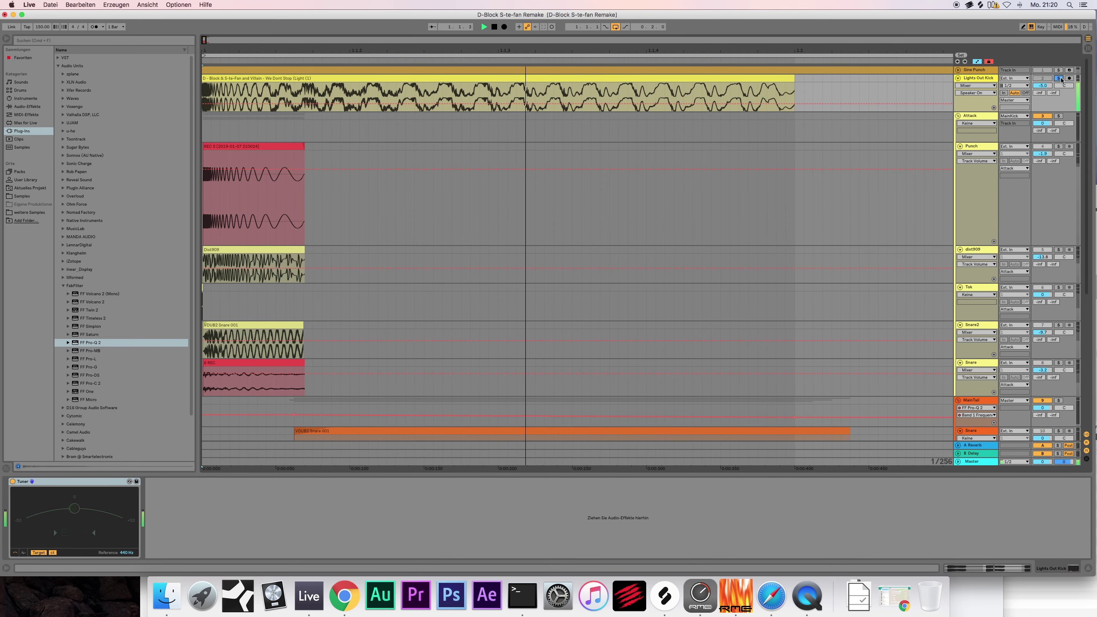
scroll(636, 127, "down", 2)
left_click(493, 27)
Step: Record the full kick onto the REC track and play the project back
scroll(575, 259, "down", 2)
left_click(503, 27)
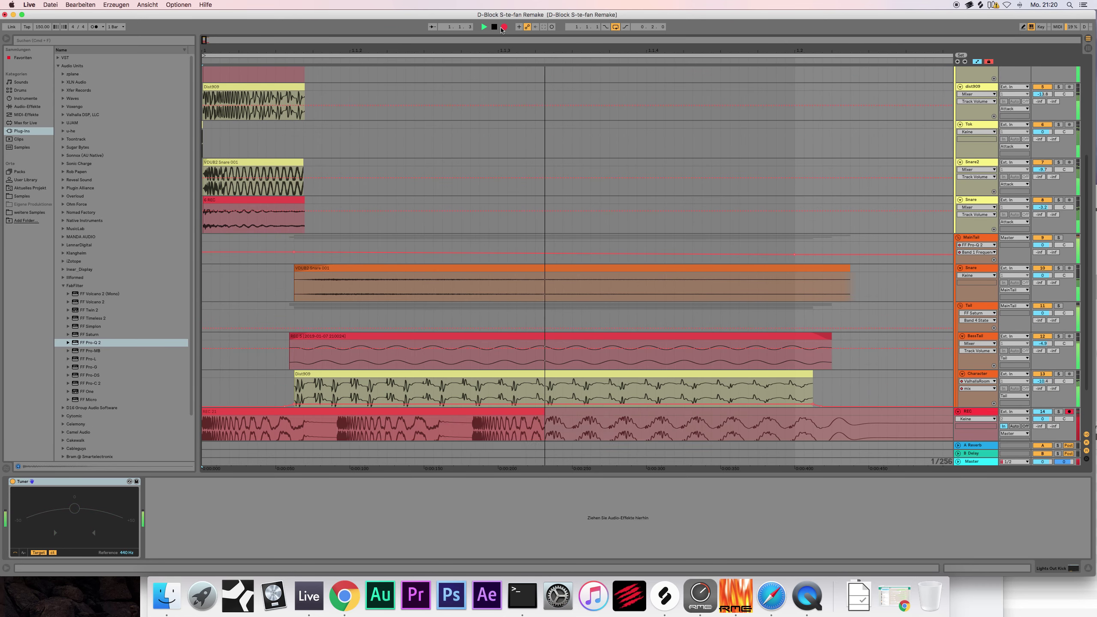
key("space")
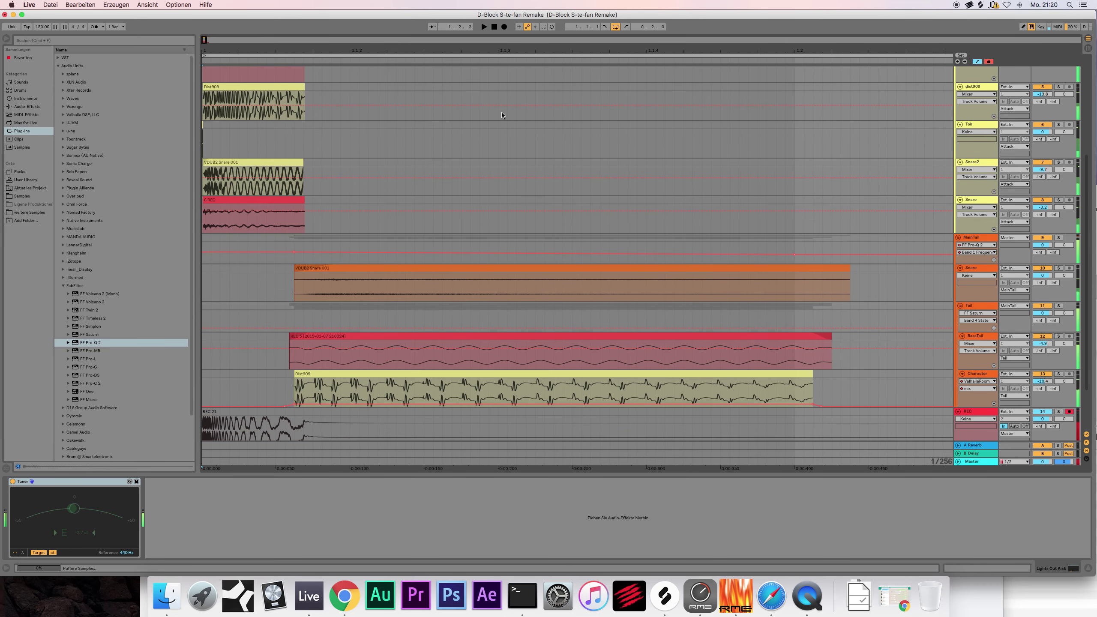
scroll(978, 241, "down", 1)
left_click(985, 237)
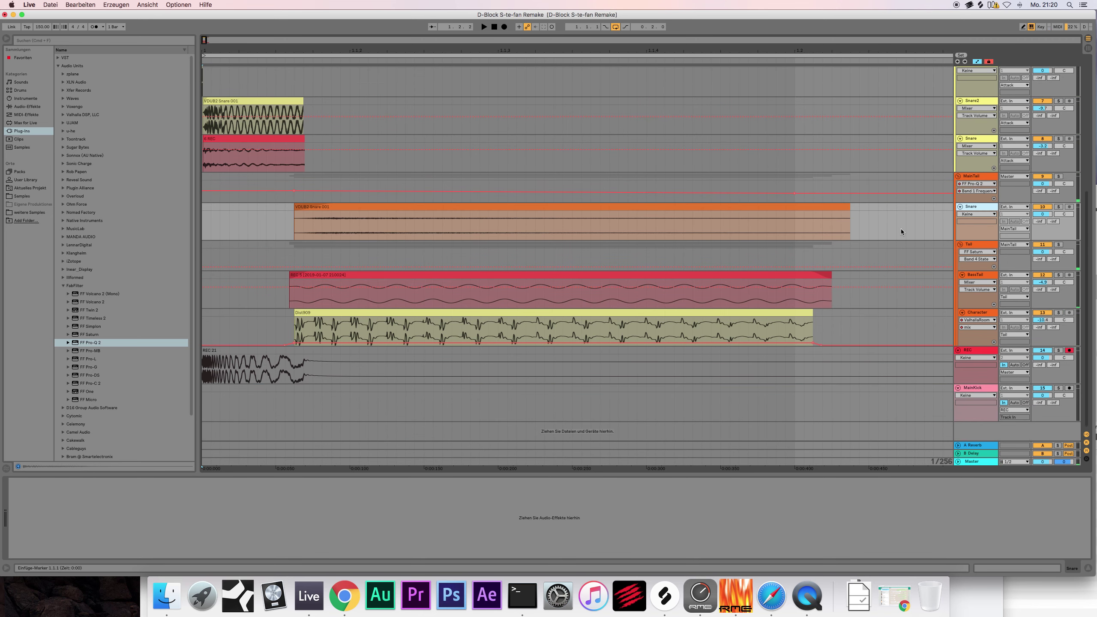
key("space")
Step: Route the MainTail group's output to MainKick and record the kick onto the REC track again
left_click(978, 184)
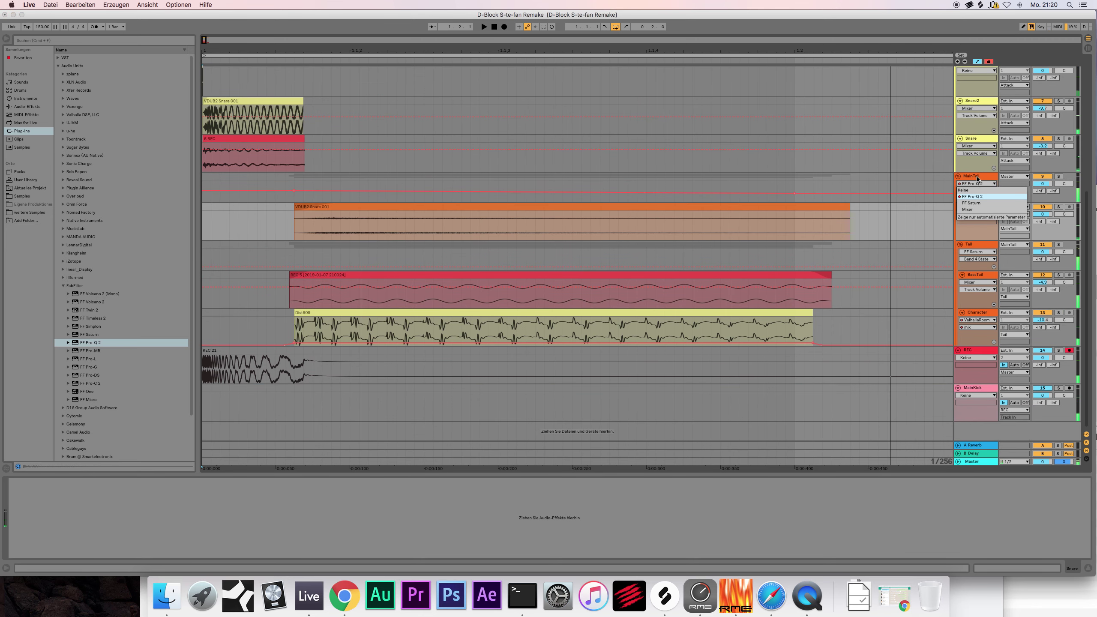
left_click(978, 178)
left_click(1006, 177)
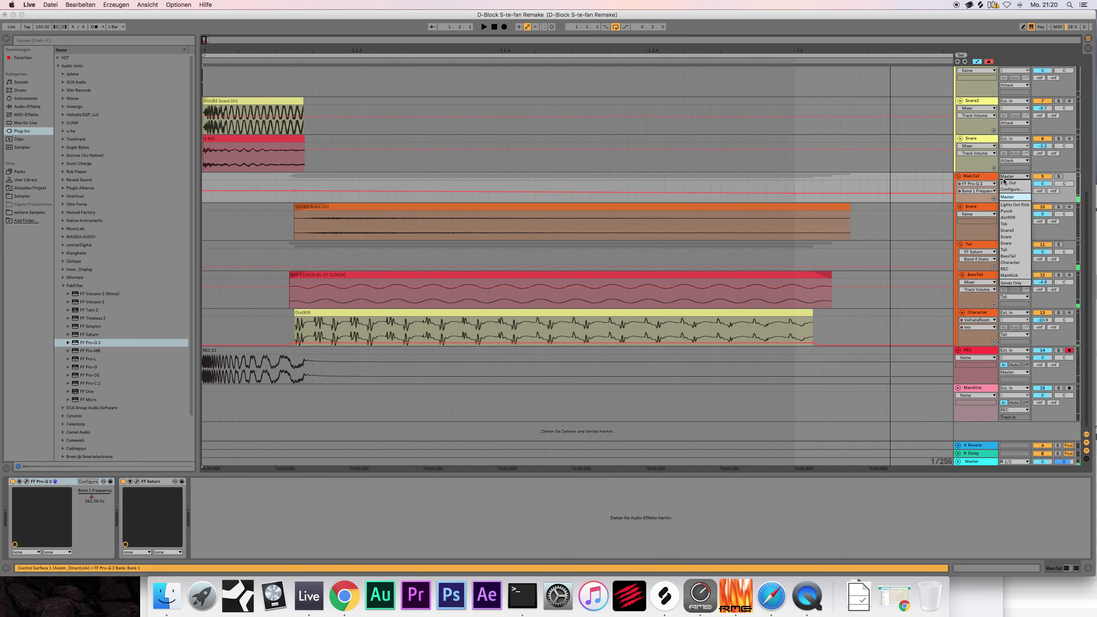
left_click(1009, 275)
left_click(503, 27)
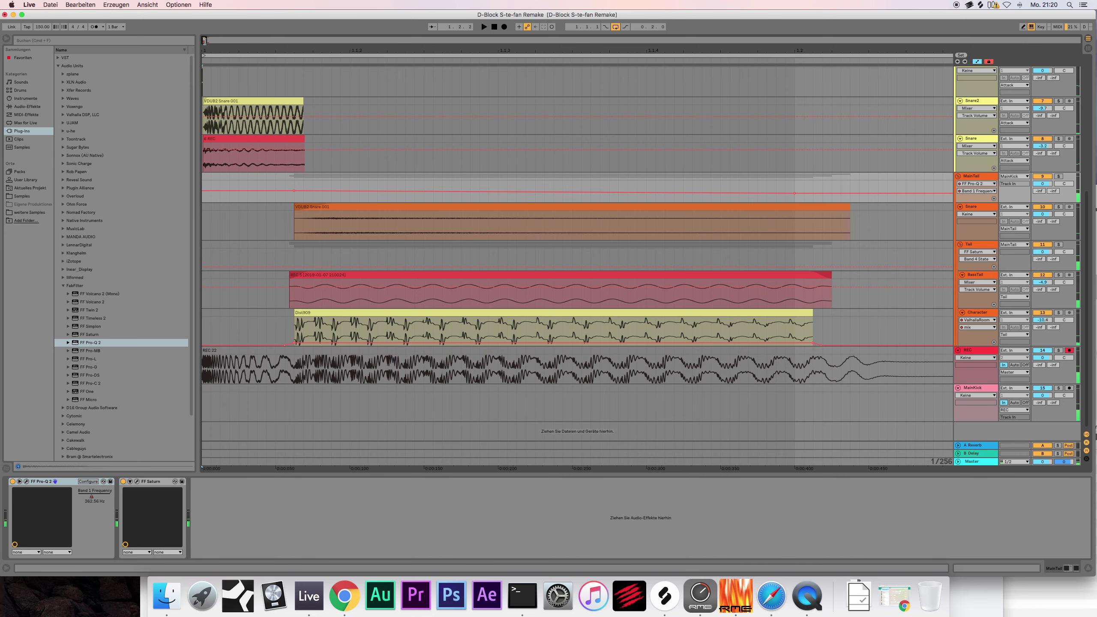
Step: Delete the REC 22 recording from the REC track and select the MainTail group
left_click_drag(205, 40, 249, 124)
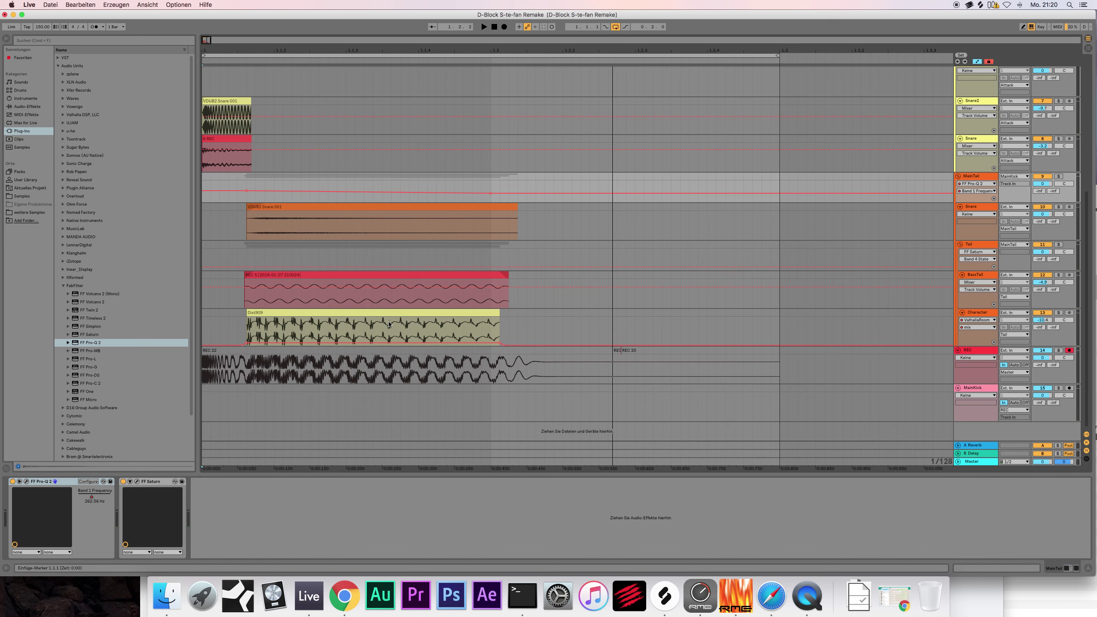
left_click(429, 359)
scroll(385, 299, "up", 6)
scroll(385, 299, "down", 6)
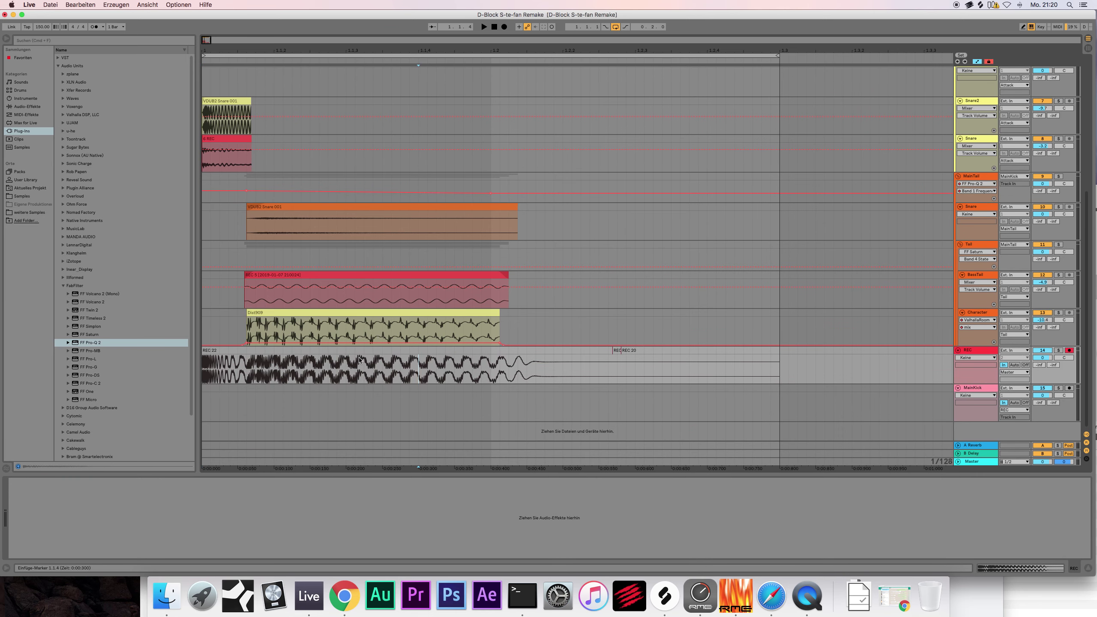
left_click(369, 350)
key("Delete")
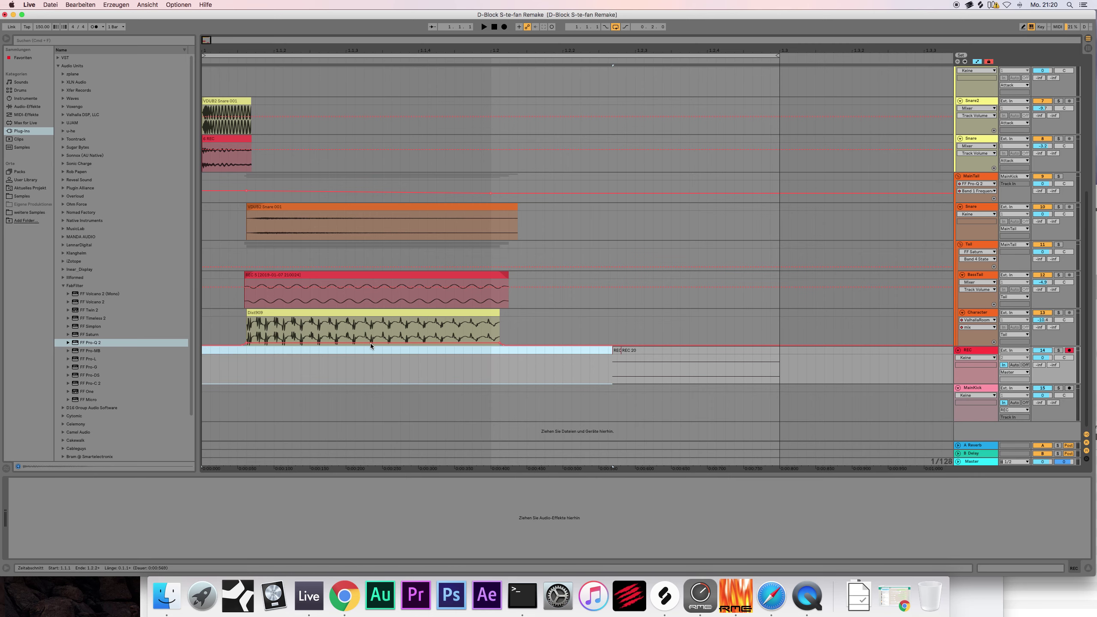
left_click(983, 177)
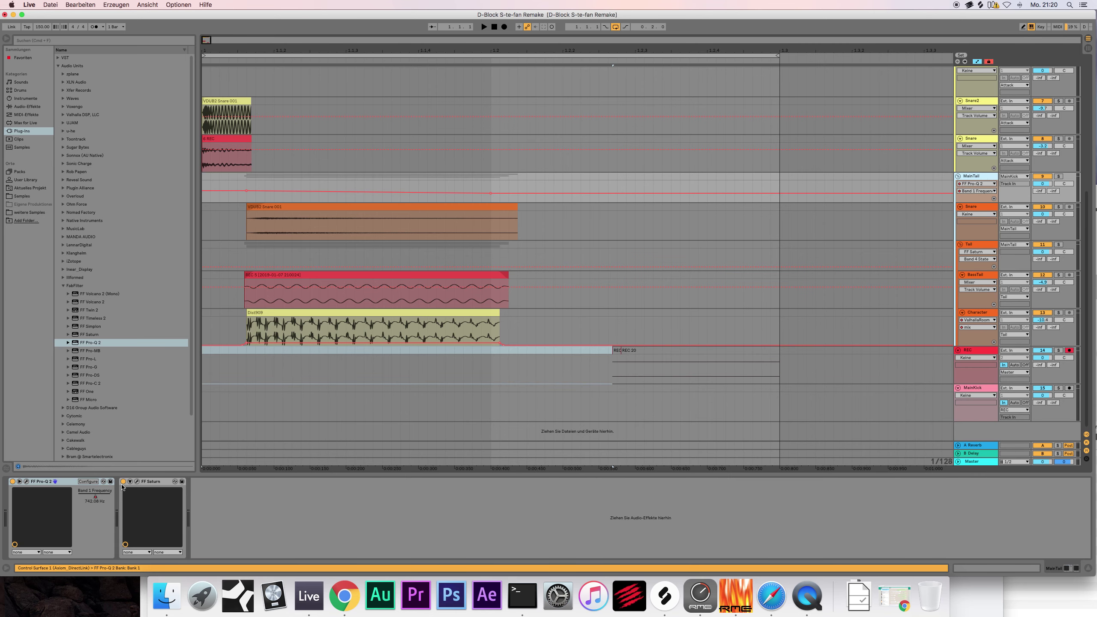
Step: Add a second Pro-Q 2 after Saturn on MainTail with a high-shelf cut of about 6.5 dB near 780 Hz, and record the kick
double_click(78, 343)
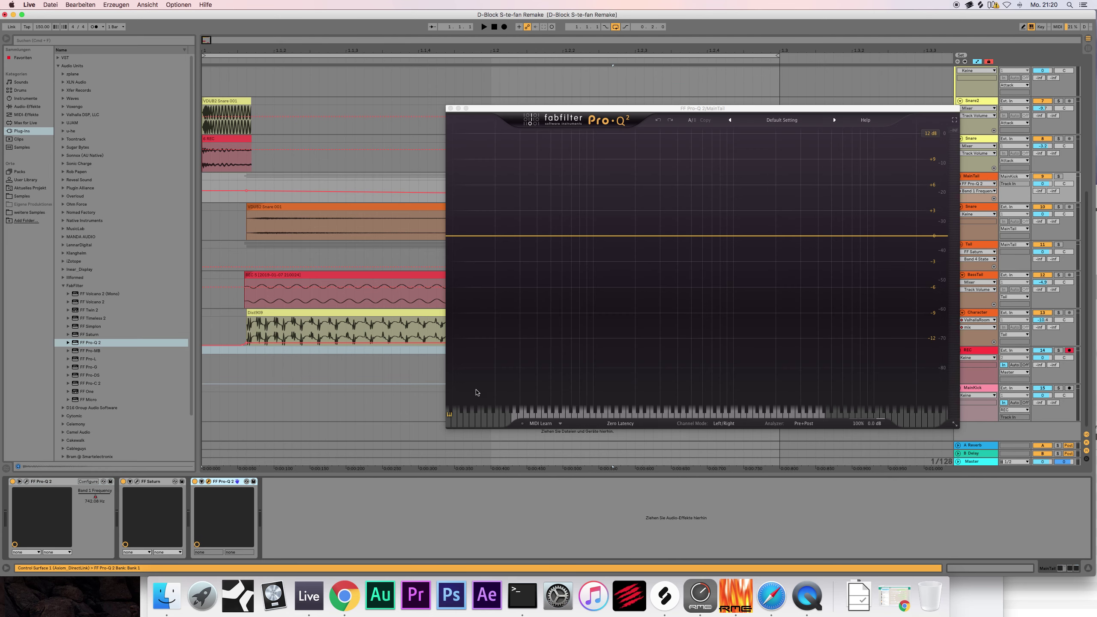
left_click_drag(902, 239, 718, 264)
scroll(783, 375, "down", 3)
key("space")
left_click(450, 108)
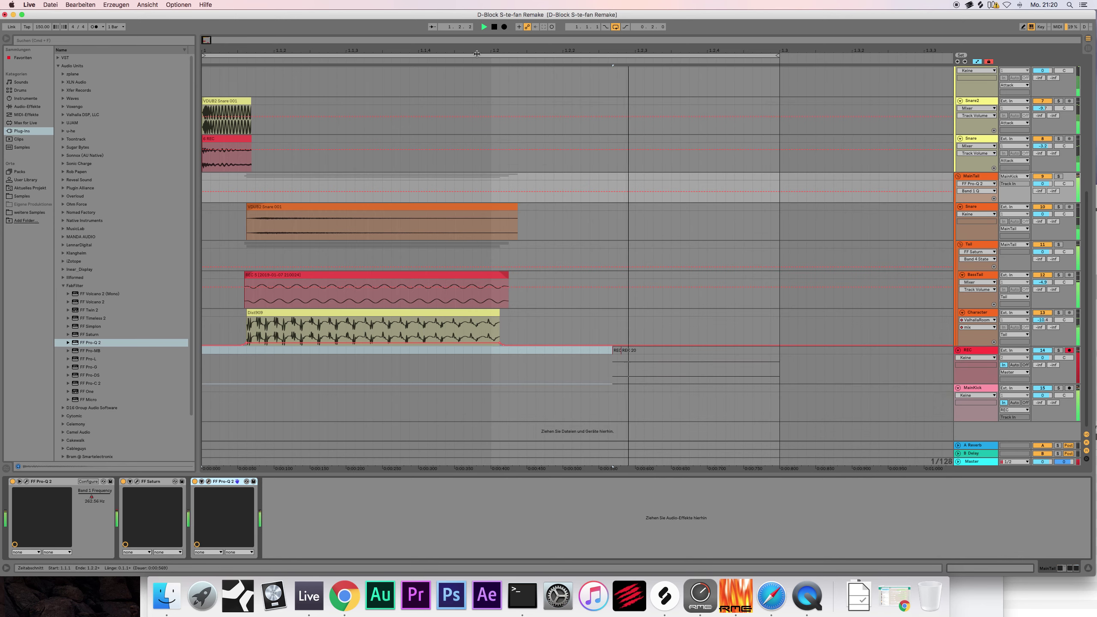
left_click(505, 27)
key("space")
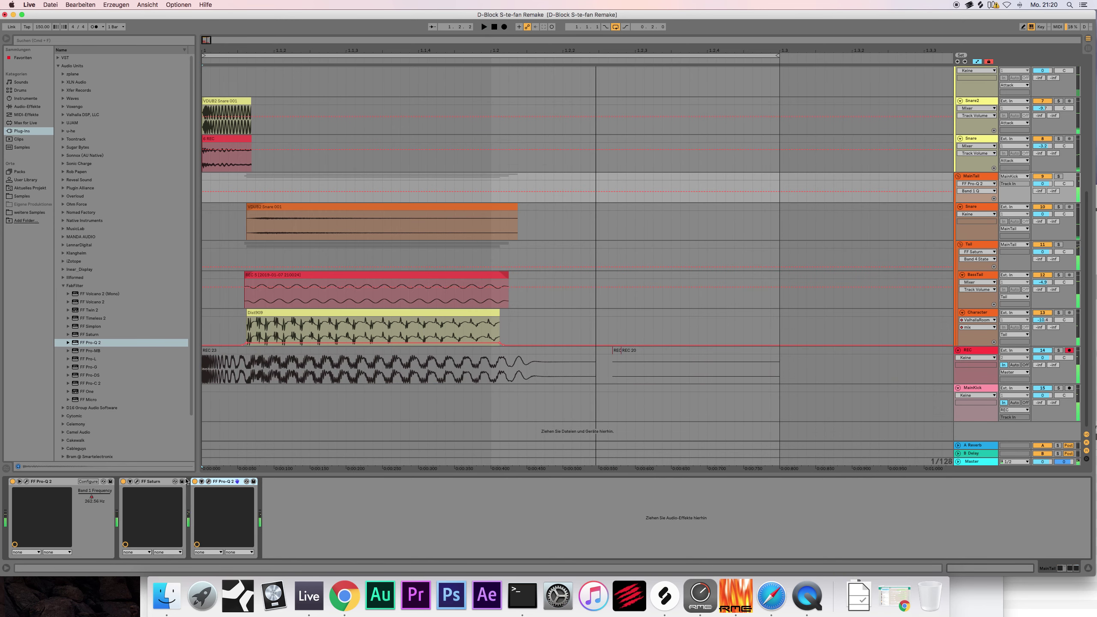
Step: In MainTail's second Pro-Q 2, adjust the high shelf to about 820 Hz and -5.9 dB and add a bell cut of about 4 dB below it
left_click(208, 481)
key("space")
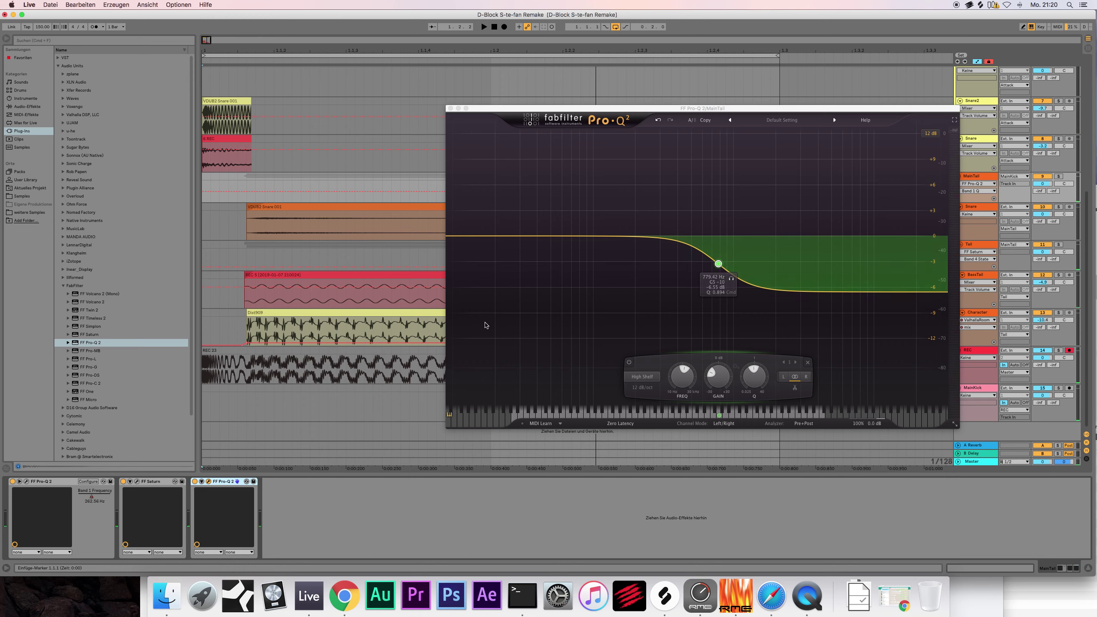
key("space")
double_click(688, 241)
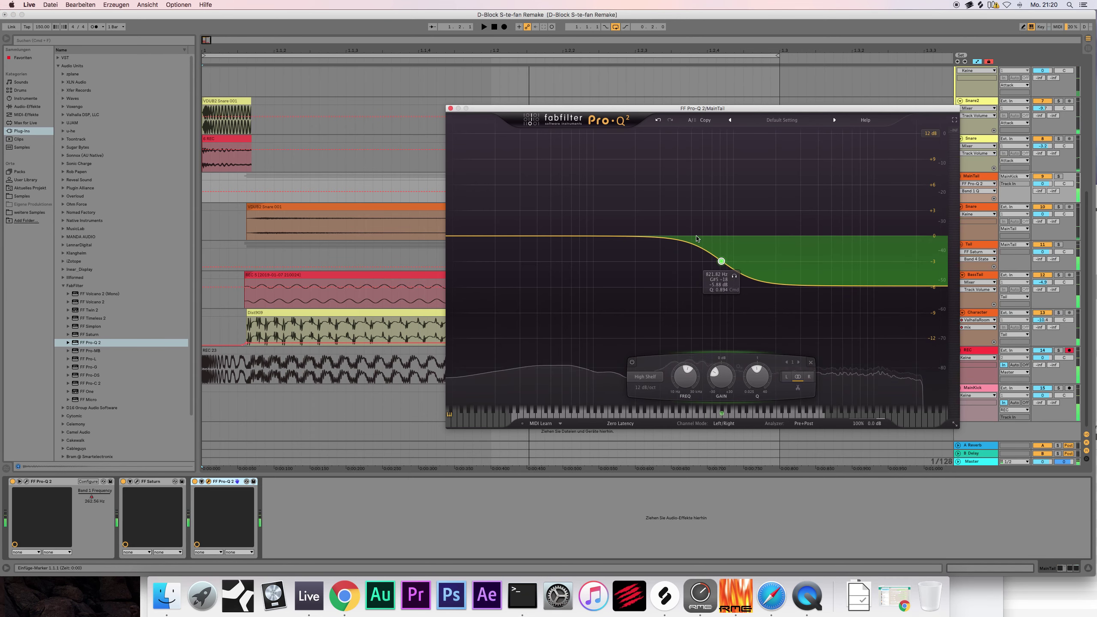
left_click_drag(689, 241, 681, 270)
scroll(688, 251, "down", 5)
Step: Record the kick with the new EQ onto the REC track and play it back with the Pro-Q 2 window closed
key("space")
left_click(496, 29)
left_click(496, 28)
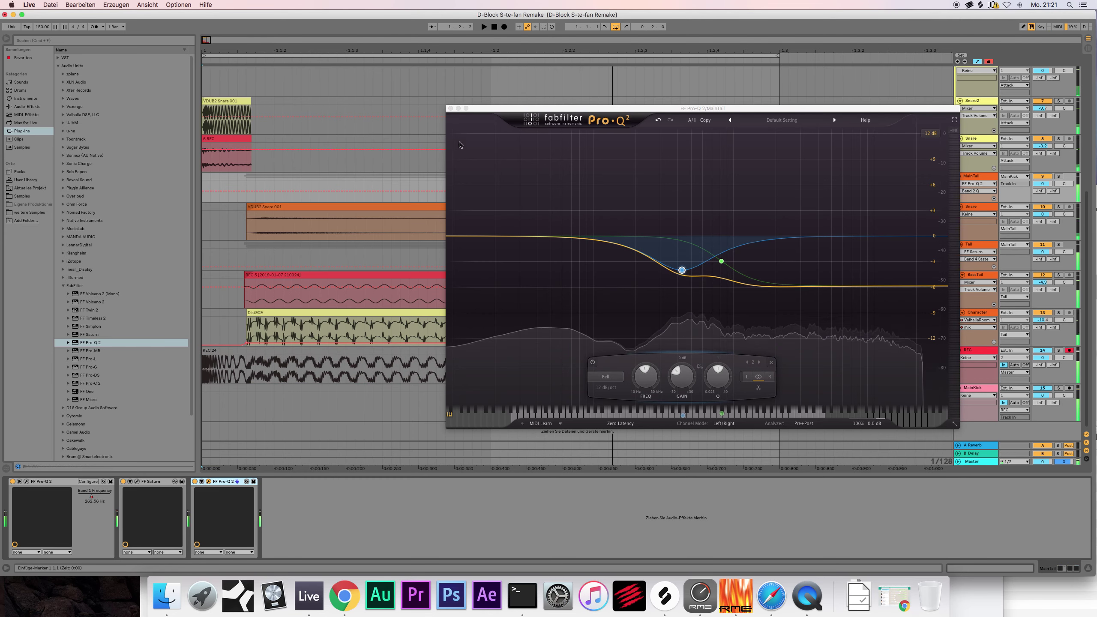
left_click(450, 109)
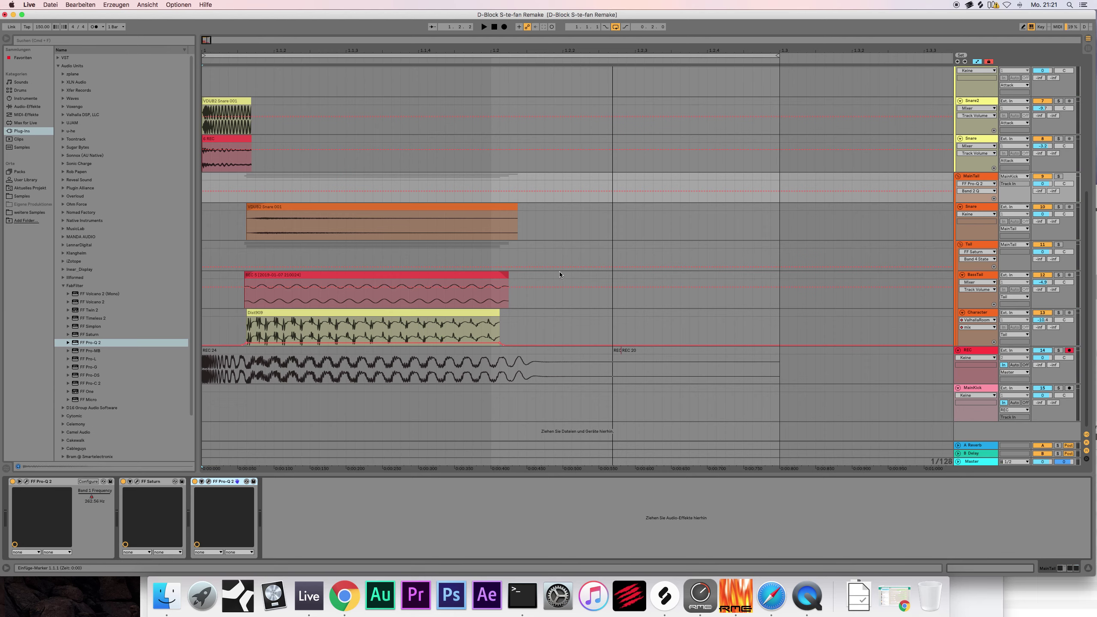
key("space")
left_click(494, 28)
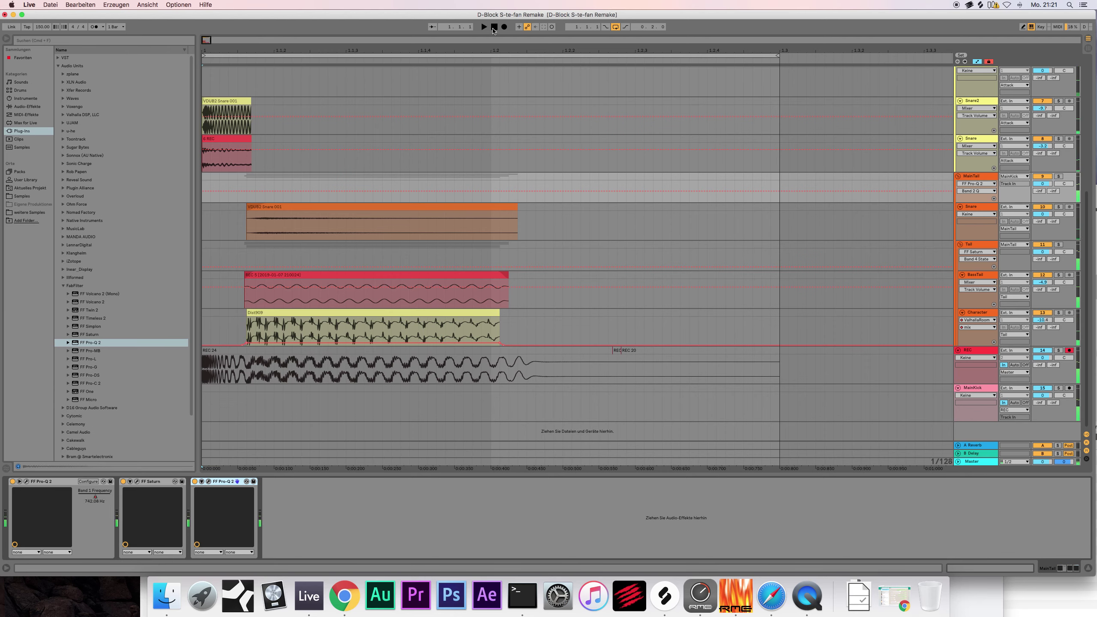
key("space")
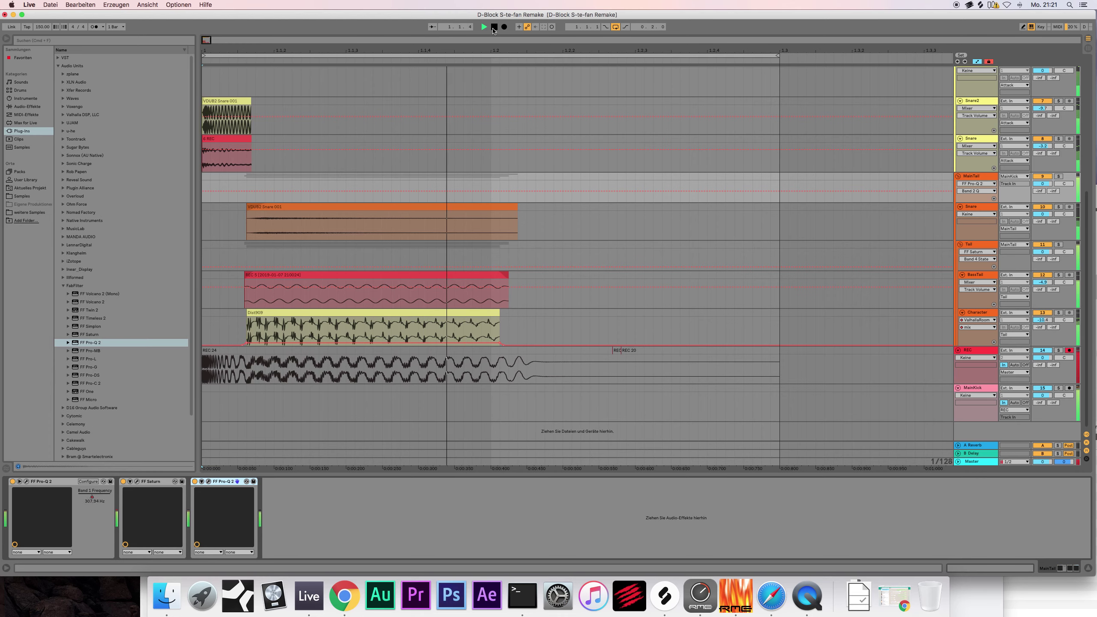
key("space")
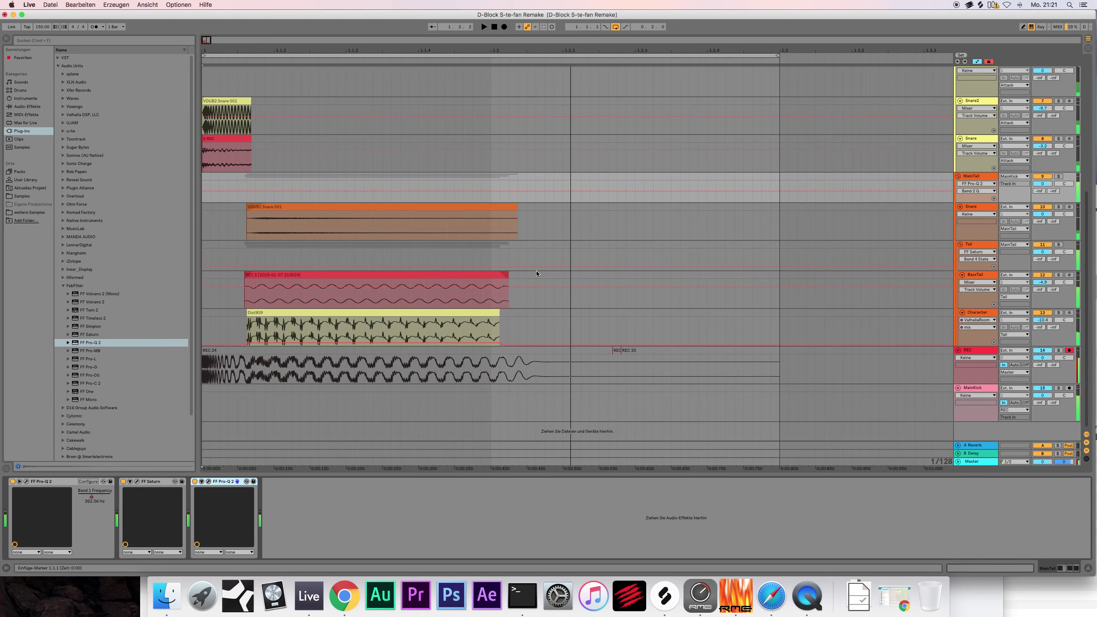
scroll(536, 271, "up", 5)
scroll(536, 271, "down", 5)
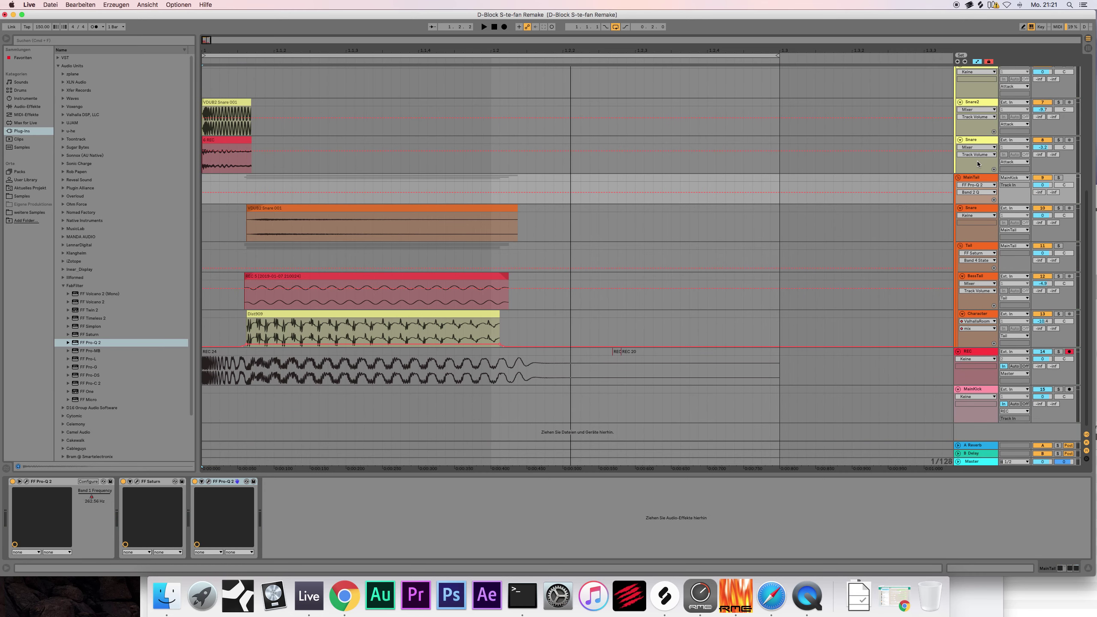
Step: Solo the MainTail group and add iZotope Trash 2 at the end of its effect chain
left_click(979, 178)
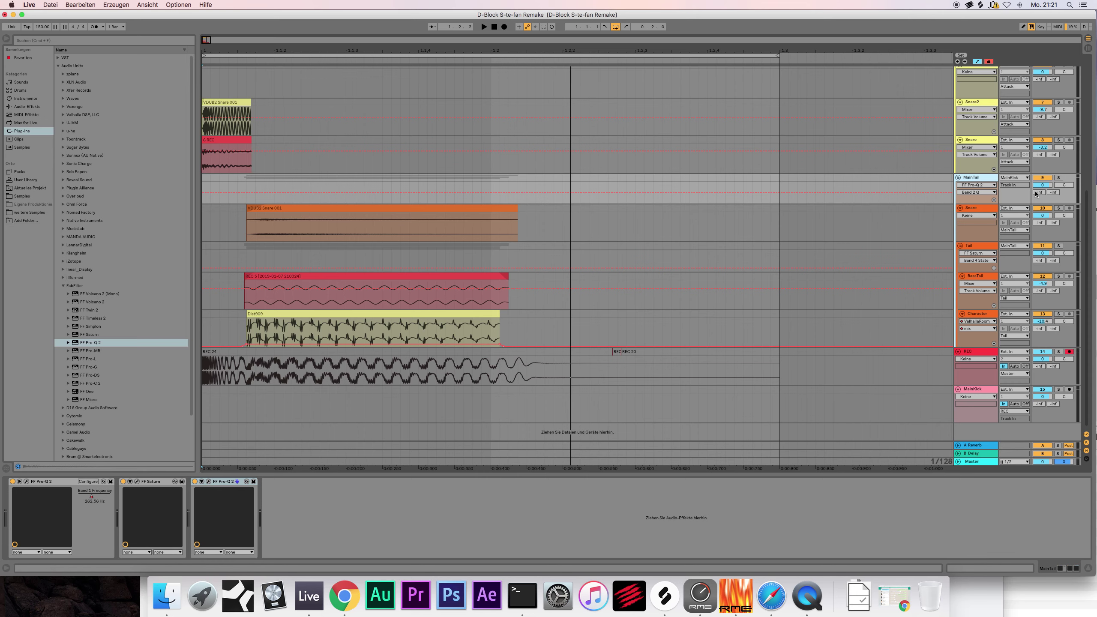
left_click(1059, 177)
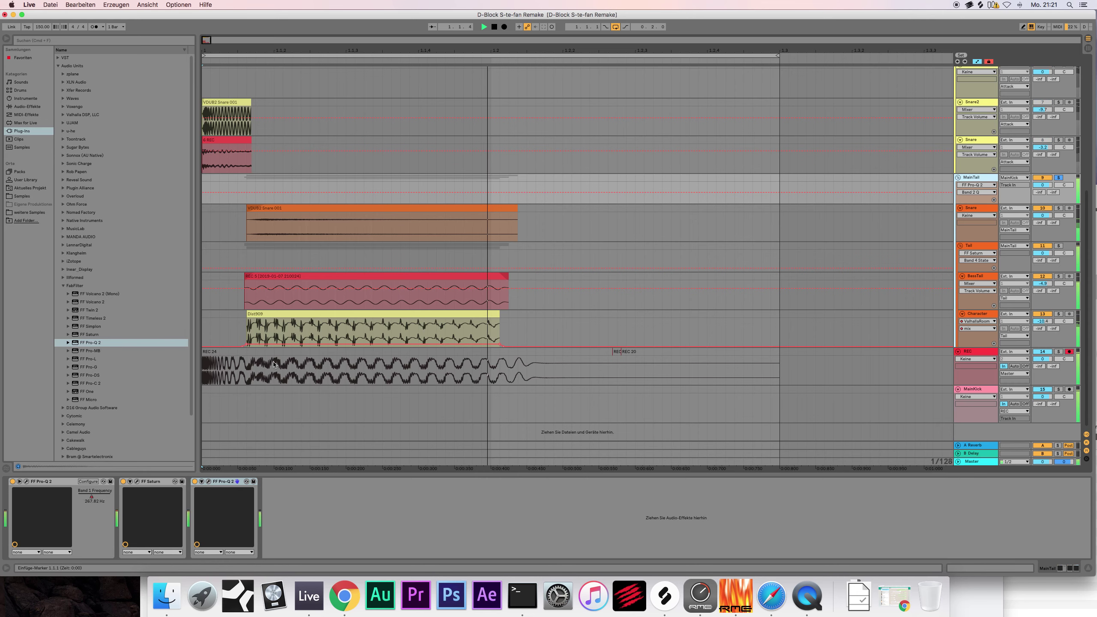
left_click(63, 286)
left_click(63, 262)
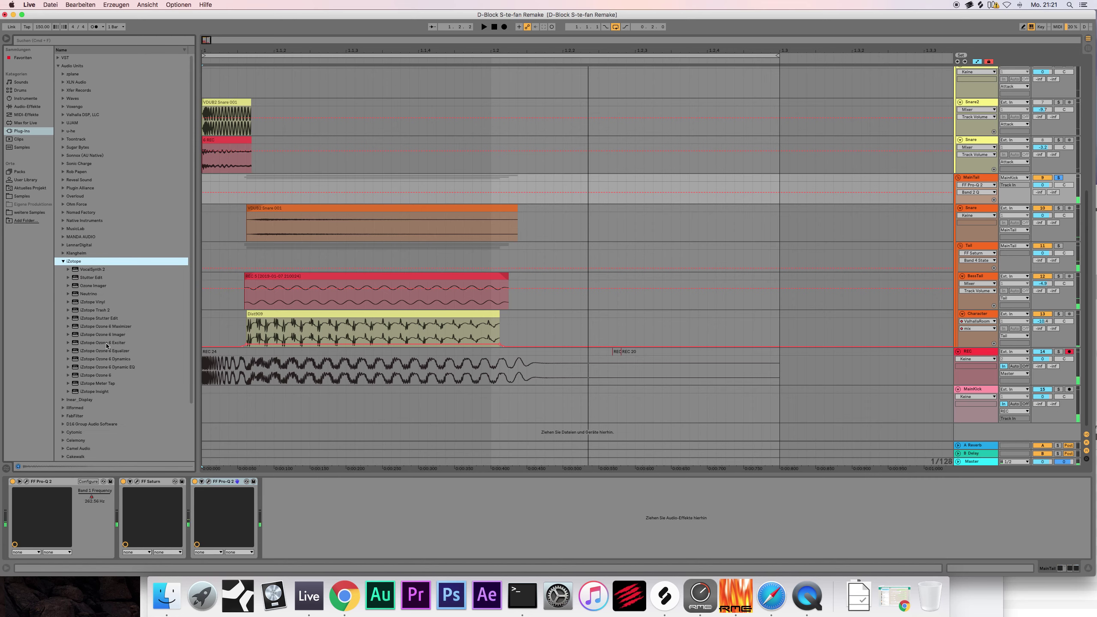
left_click_drag(102, 310, 105, 317)
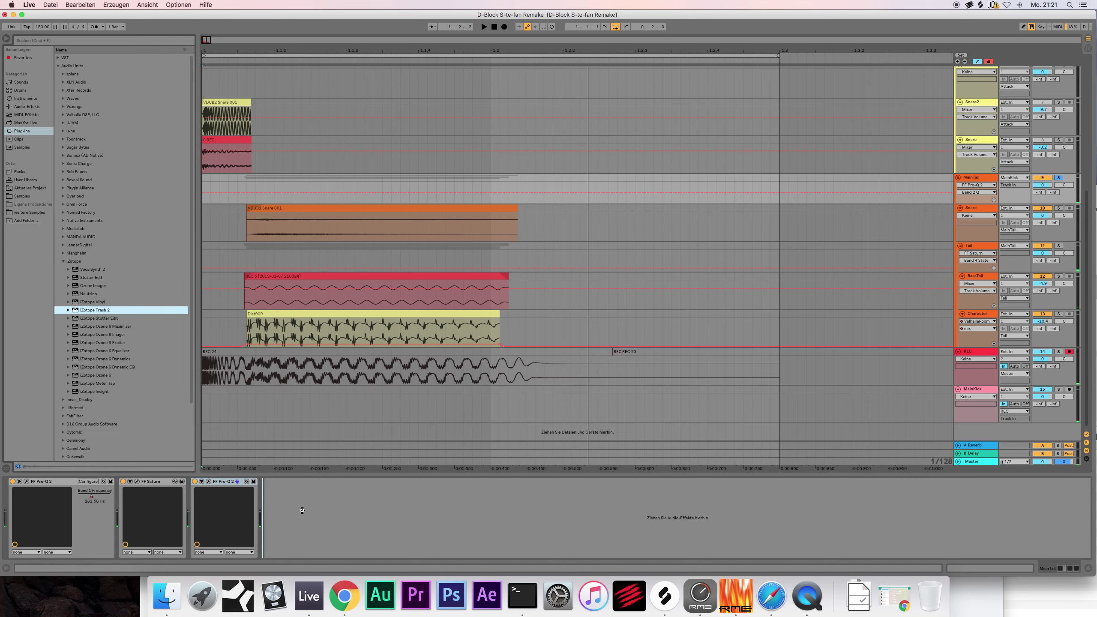
left_click_drag(302, 510, 302, 510)
Step: Play the soloed MainTail and record it onto the REC track with no Trash 2 distortion type selected
key("space")
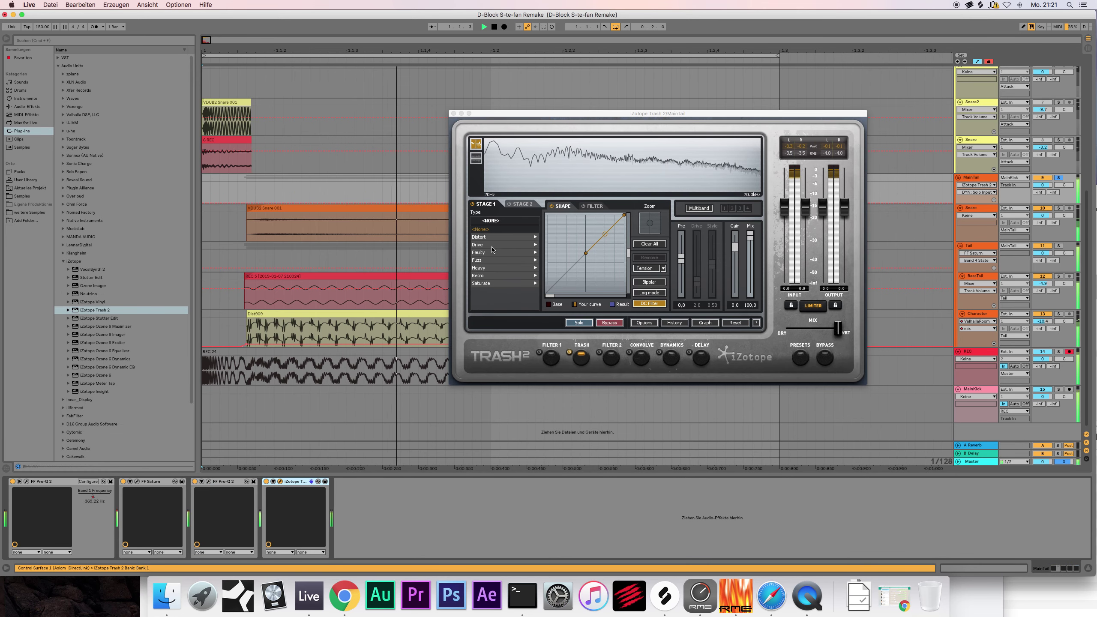
key("space")
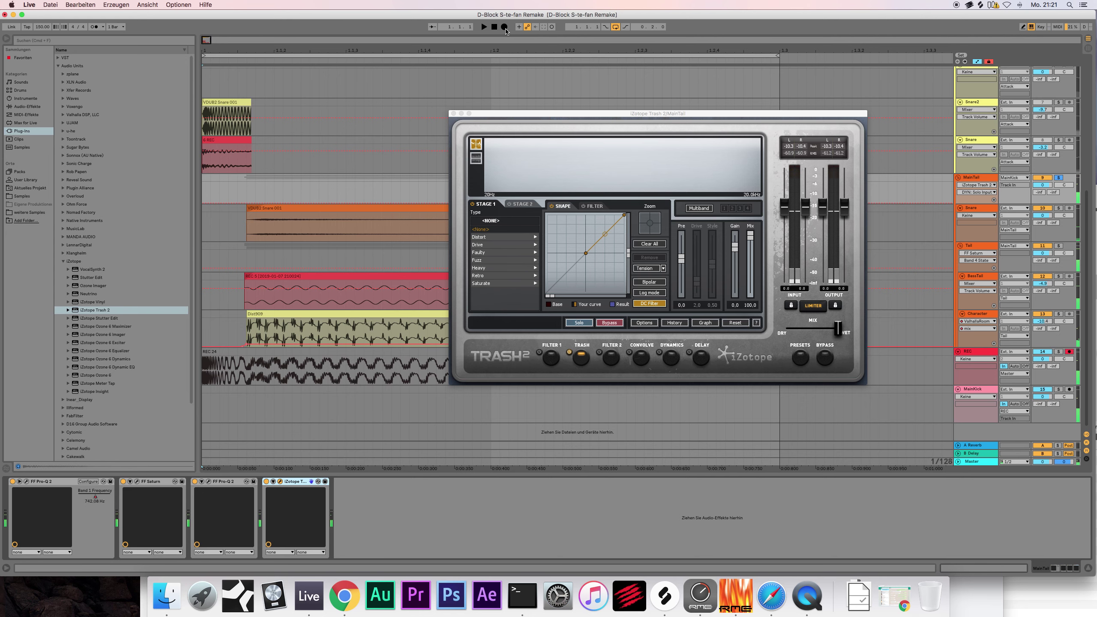
left_click(504, 28)
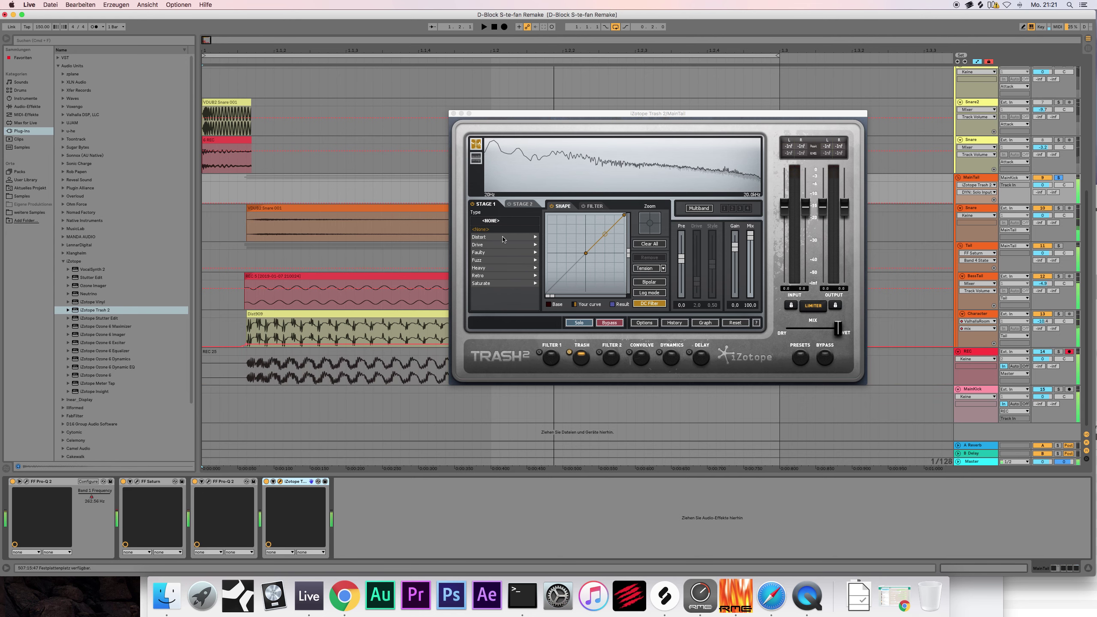
key("space")
Step: Try the Saturate types Blitz and Delicate Harmonics in Trash 2's Stage 1, recording the tail with each
left_click(499, 283)
left_click(477, 229)
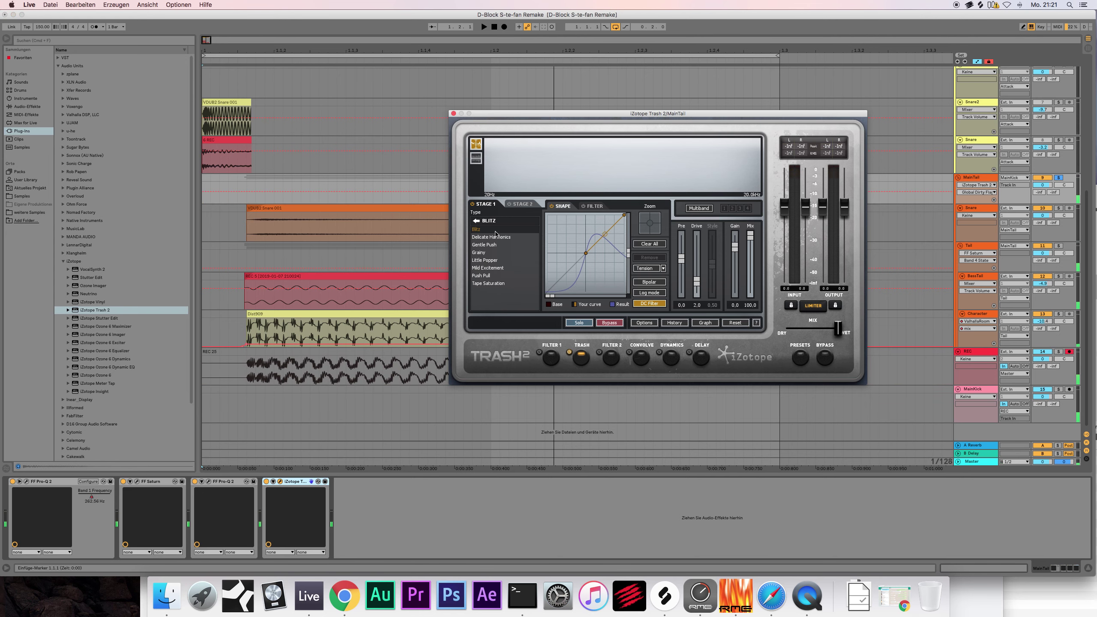
left_click(495, 71)
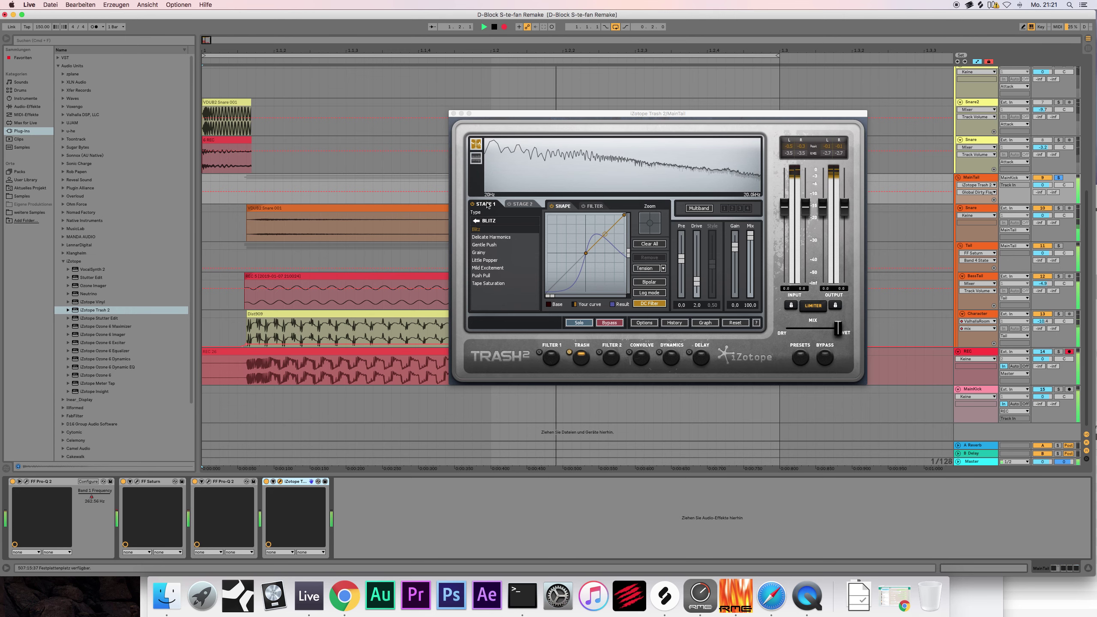
key("space")
left_click(510, 237)
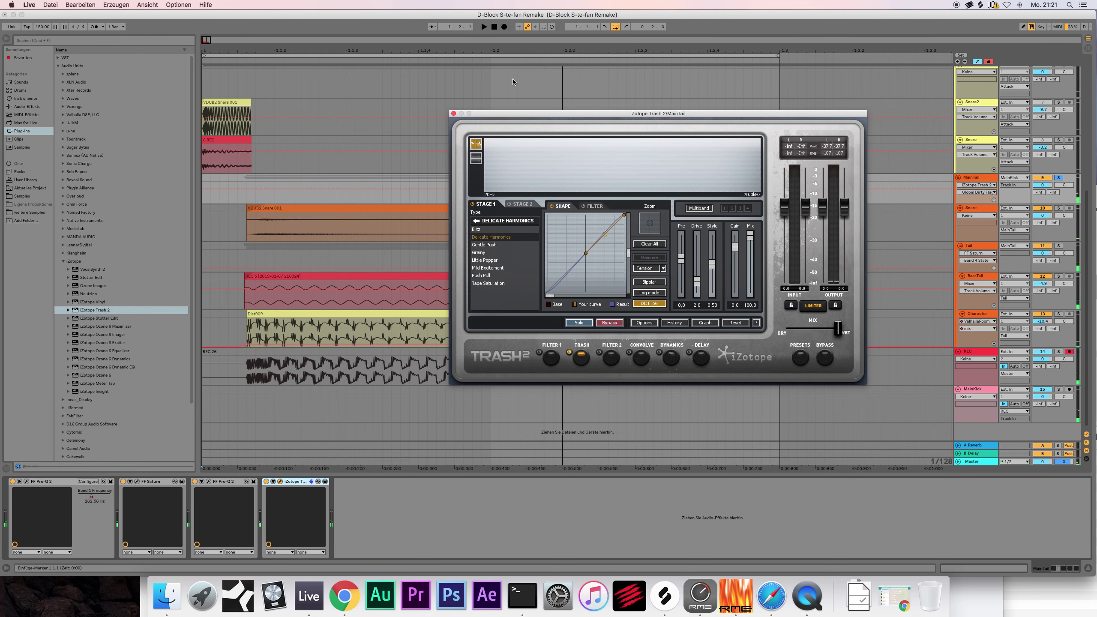
left_click(492, 24)
key("space")
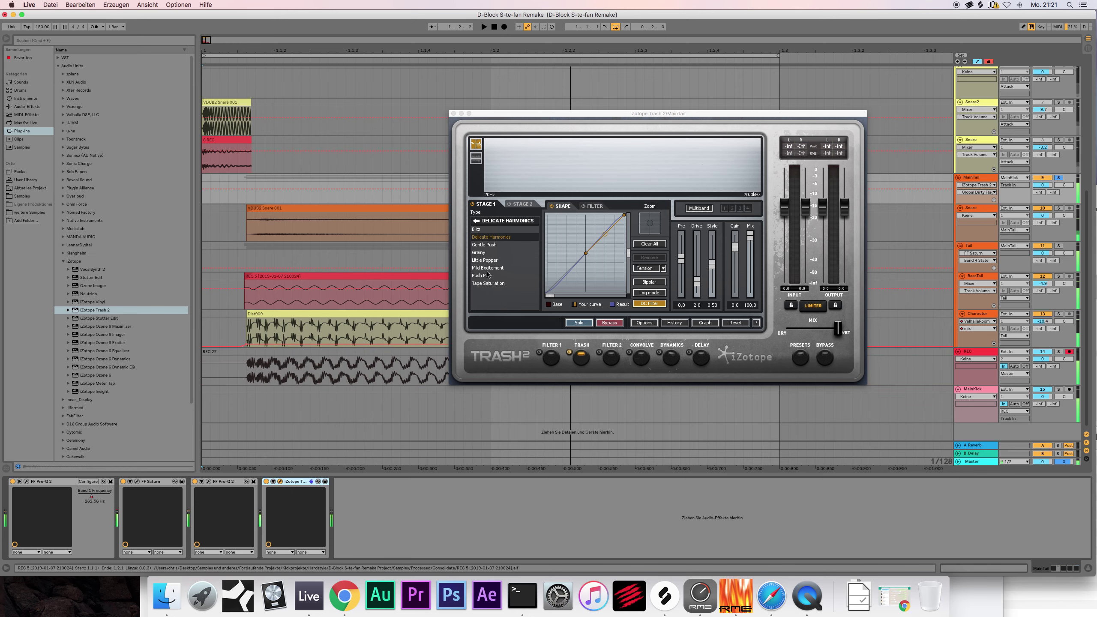
Step: Try the Gentle Push and Grainy types in Trash 2's Stage 1, recording the tail with each
left_click(490, 244)
left_click_drag(529, 122, 613, 88)
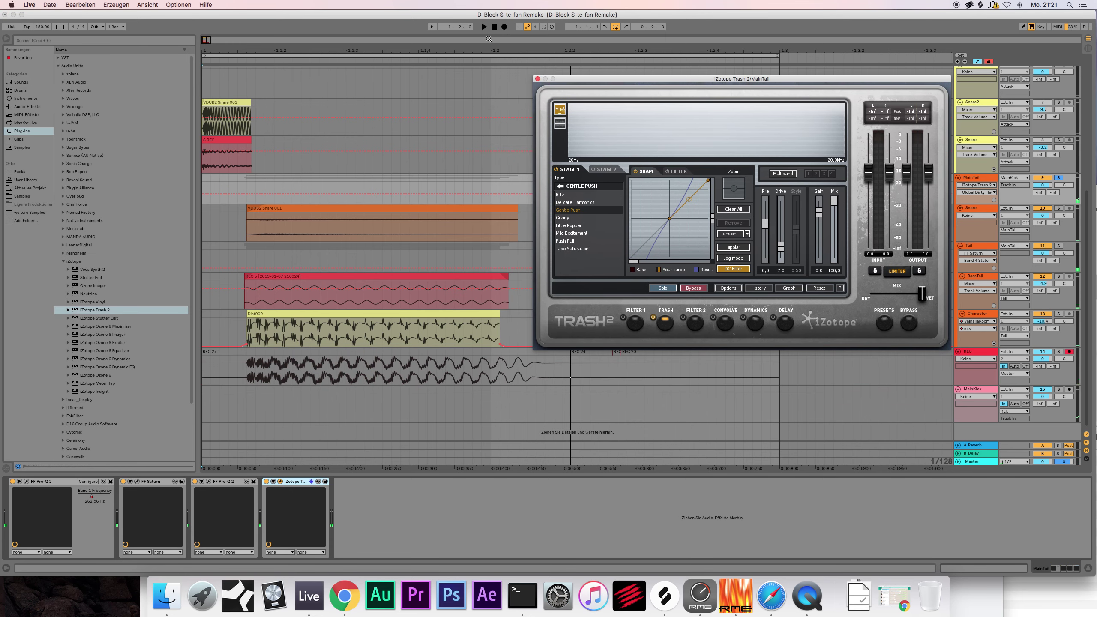
left_click(500, 31)
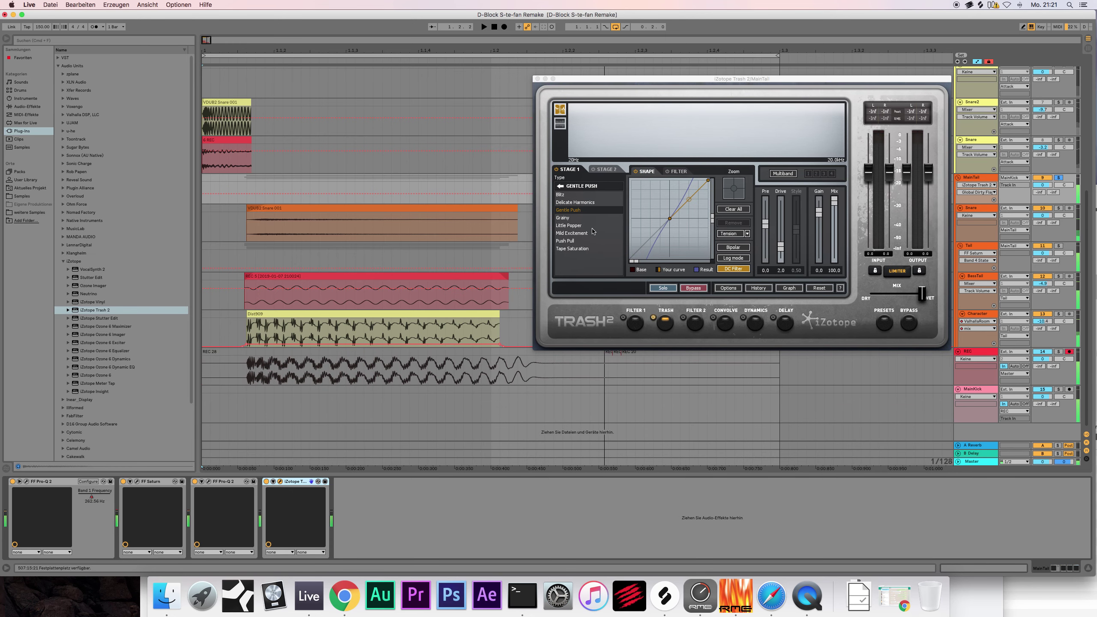
left_click(589, 219)
left_click(499, 30)
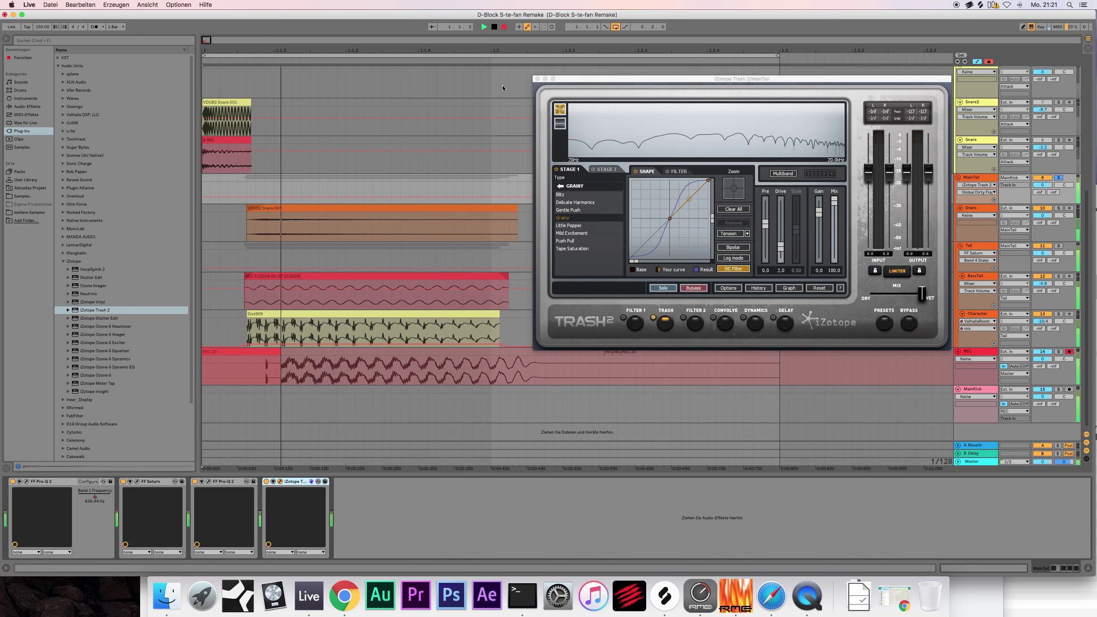
Step: Try the Little Popper and Mild Excitement types in Trash 2's Stage 1, recording the tail with each
left_click(579, 225)
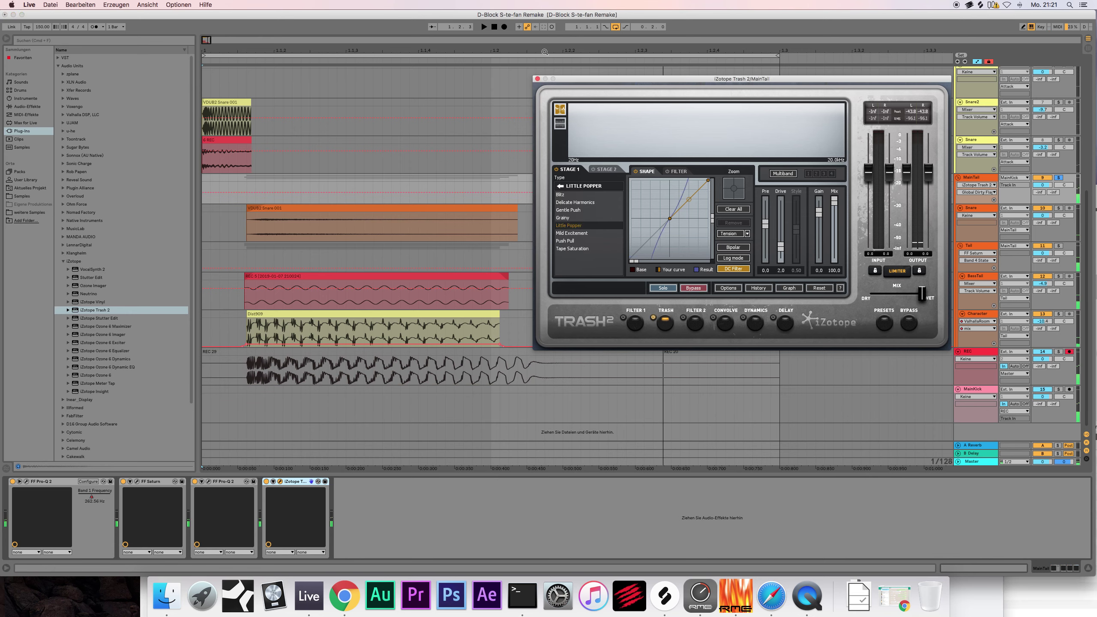
left_click(504, 28)
key("space")
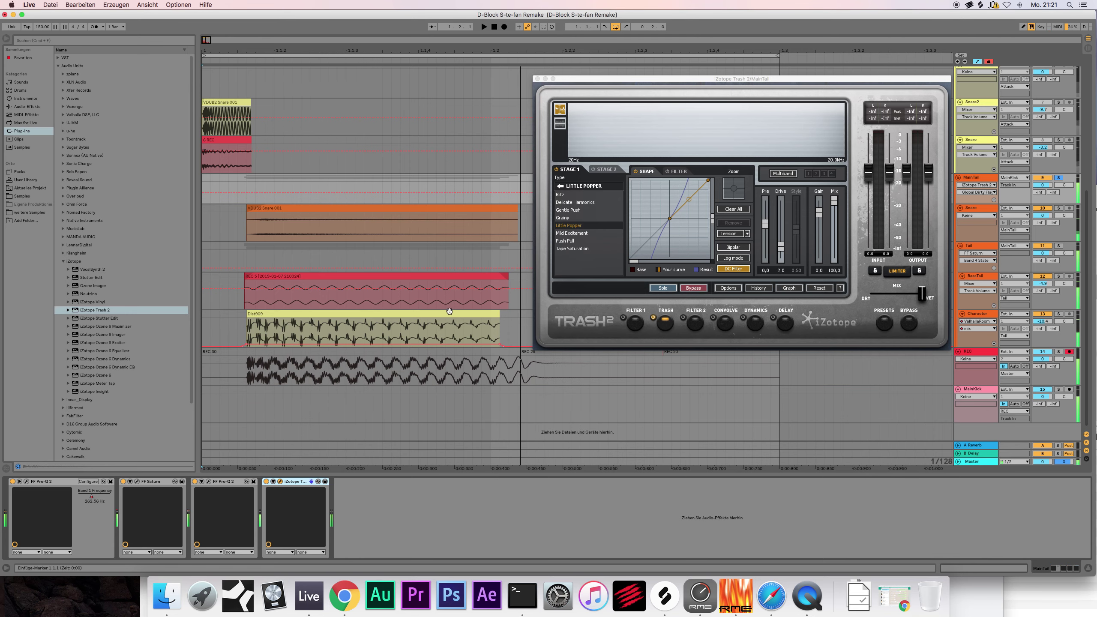
left_click(585, 234)
left_click(504, 27)
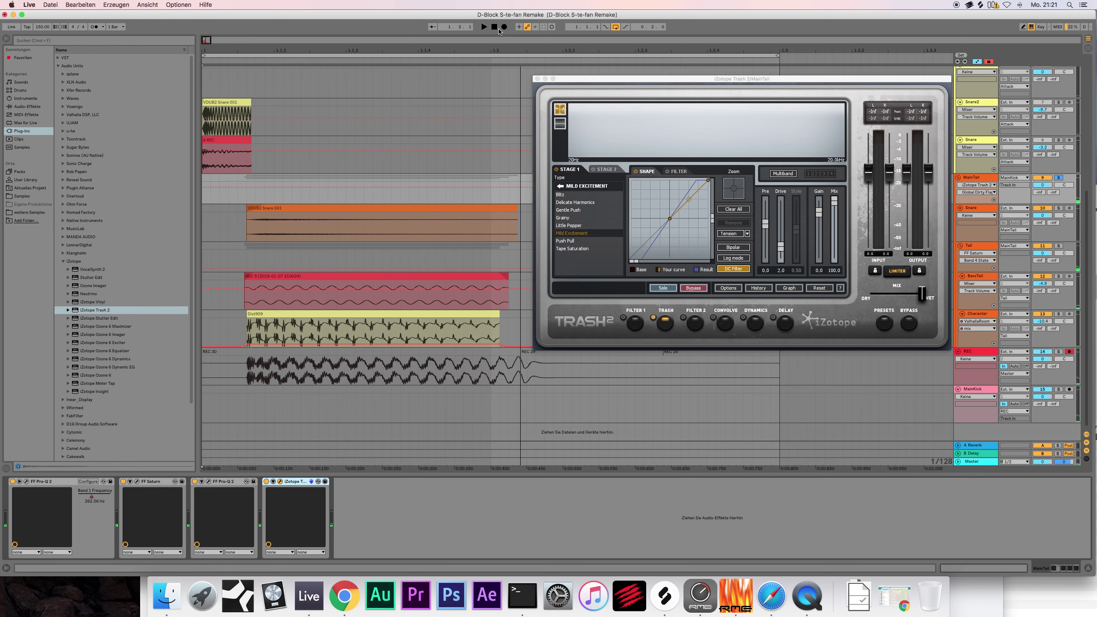
key("space")
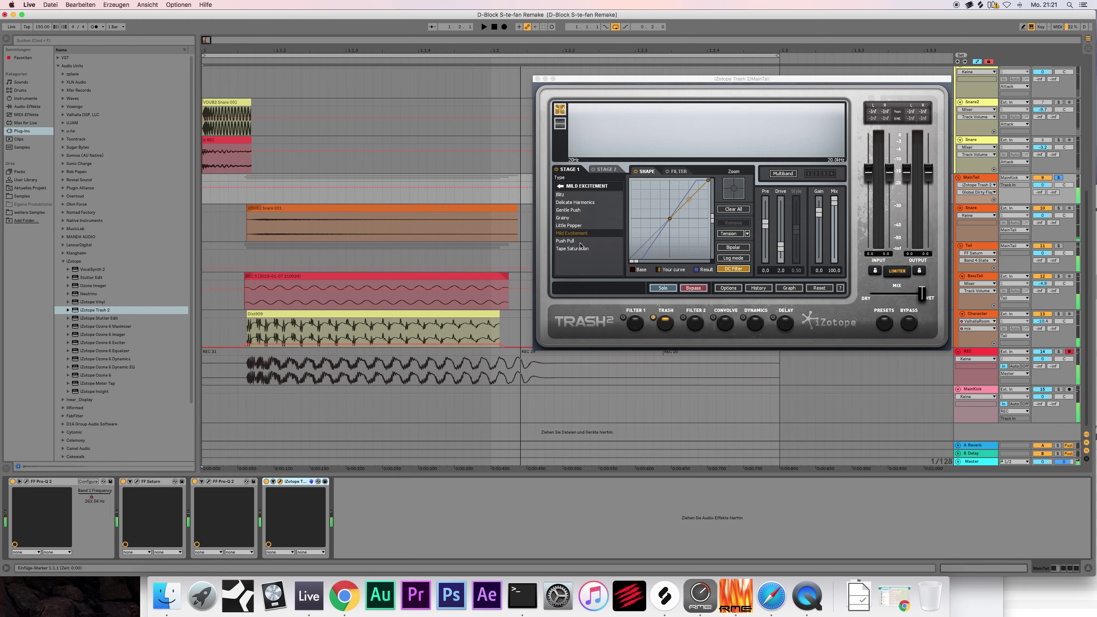
Step: Try the Push Pull and Tape Saturation types in Trash 2's Stage 1, recording the tail with each
left_click(565, 241)
left_click(505, 27)
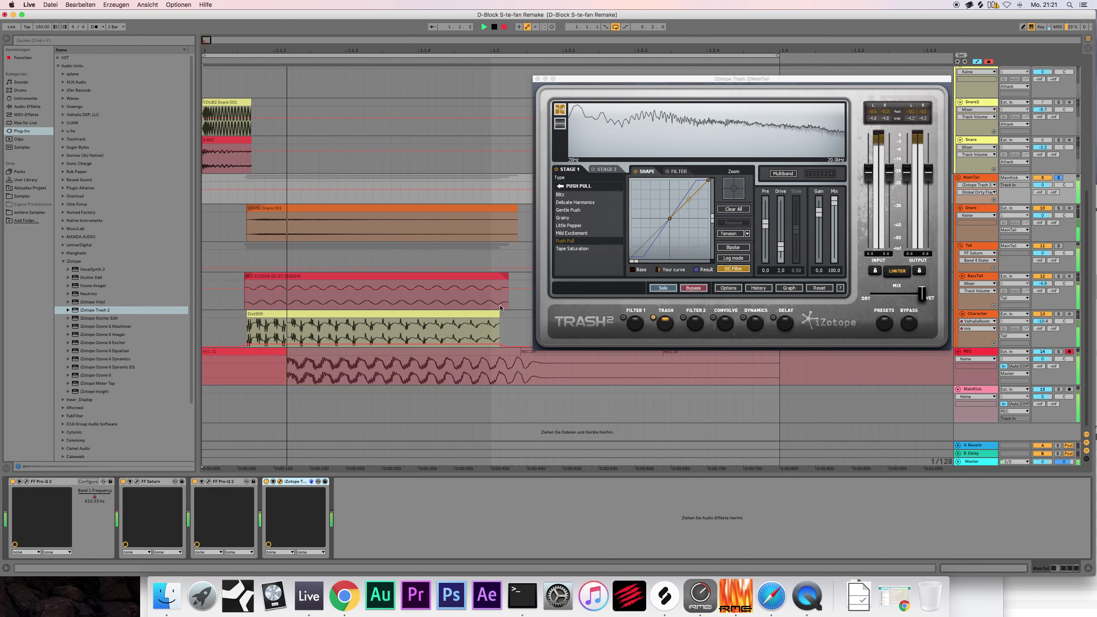
key("space")
left_click(574, 248)
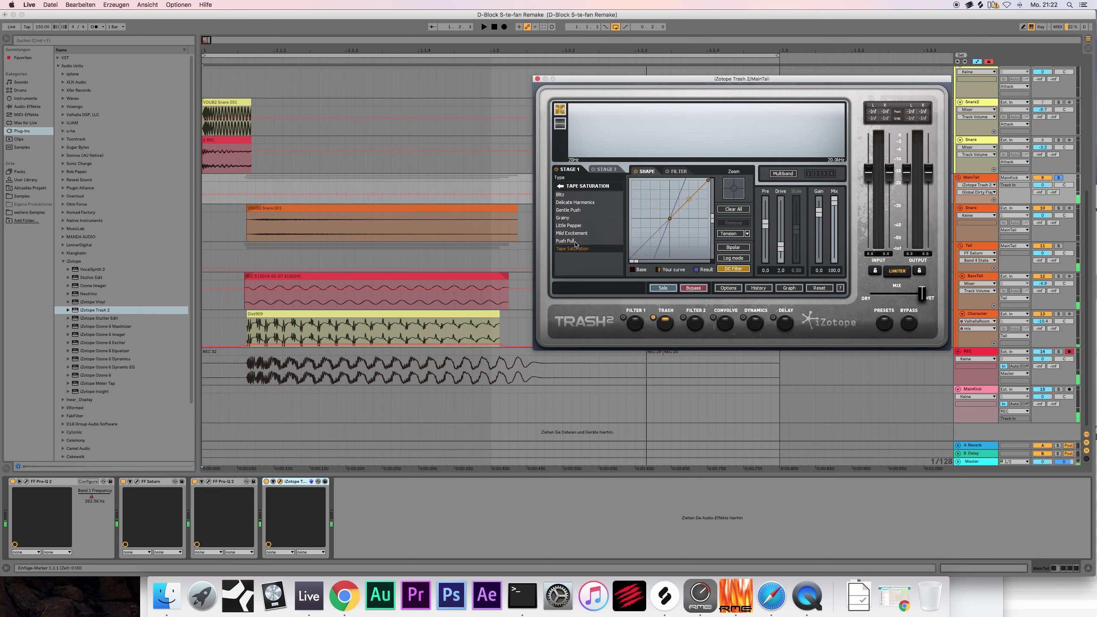
left_click(504, 27)
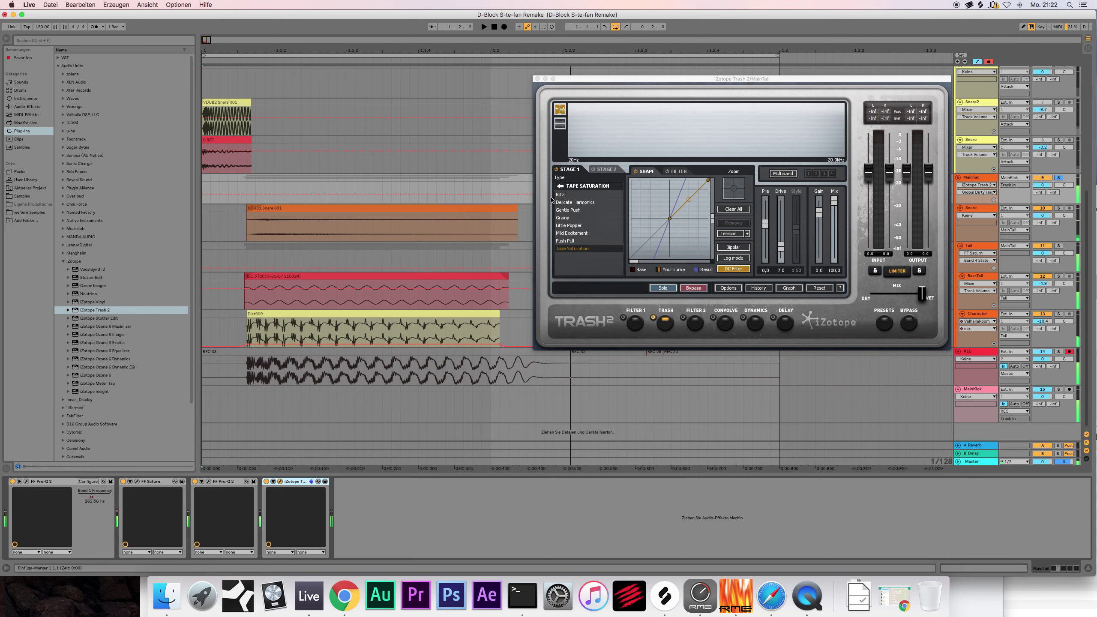
Step: Switch Trash 2's Stage 1 to the category containing Amperical, choose that type and record the tail with it
left_click(560, 186)
left_click(571, 203)
left_click(573, 195)
left_click(494, 27)
left_click(504, 27)
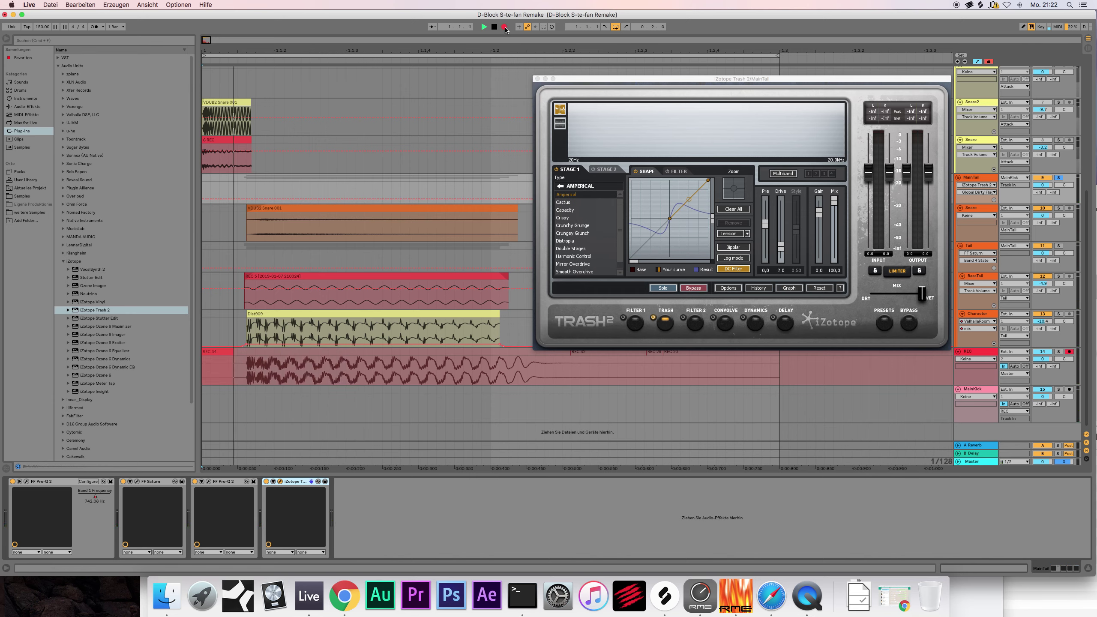
Step: Set Trash 2's Stage 1 distortion type to Cactus and record the tail onto the REC track
left_click(563, 203)
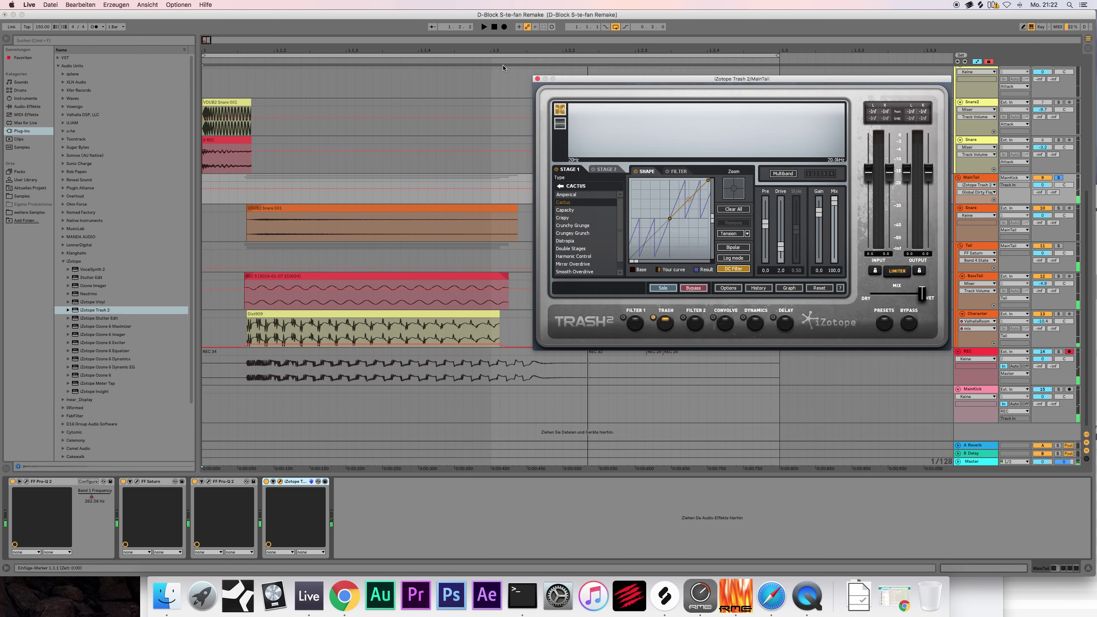
left_click(494, 27)
left_click(504, 27)
key("space")
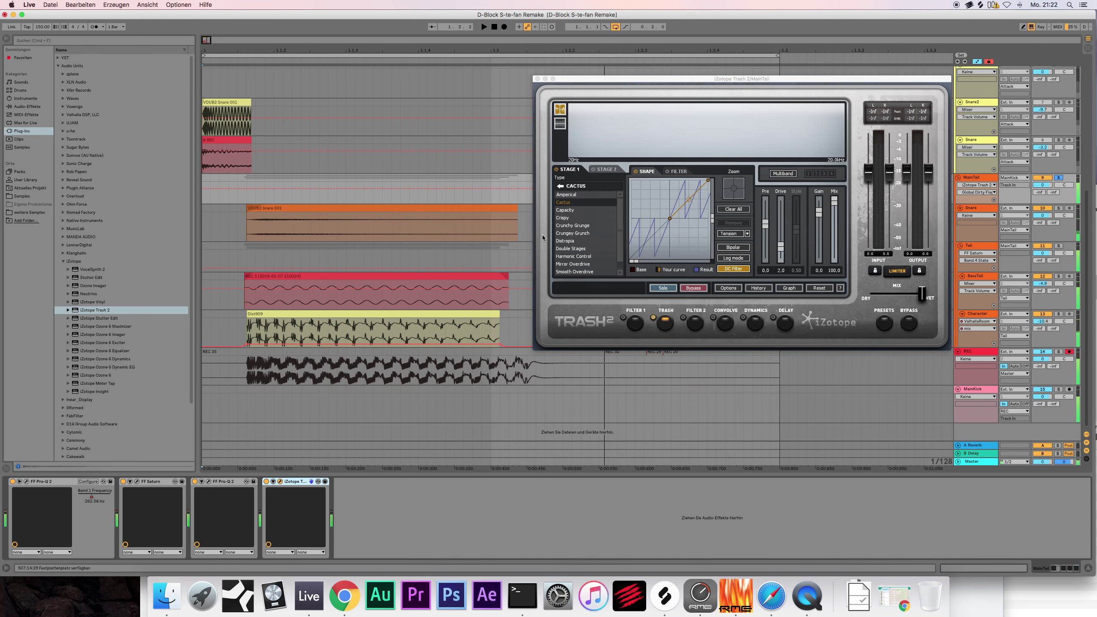
Step: Set Trash 2's Stage 1 distortion type to Capacity and record the tail onto the REC track
left_click(569, 211)
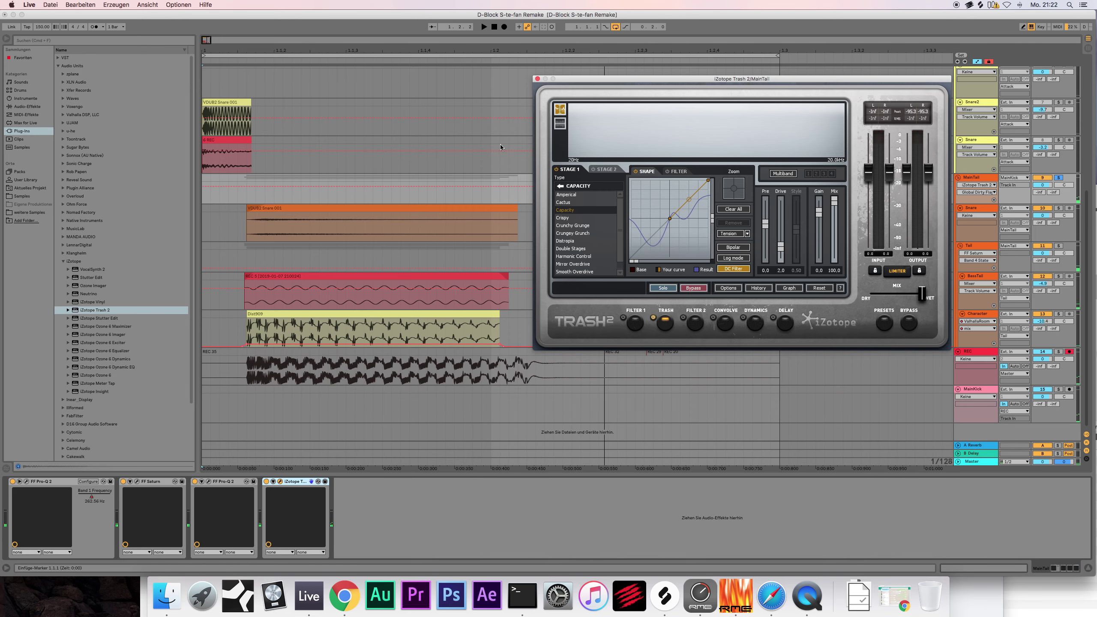
left_click(494, 27)
left_click(504, 27)
key("space")
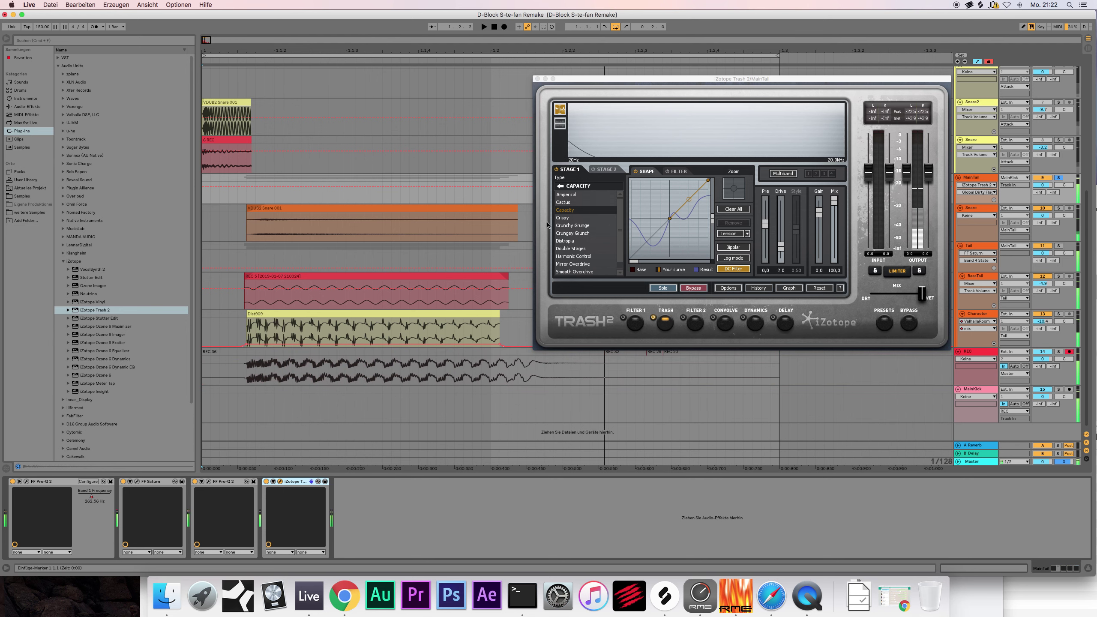
Step: Switch Trash 2's Stage 1 to the Heavy category, choose the Buzzsaw type and record the tail with it
left_click(580, 216)
left_click(561, 186)
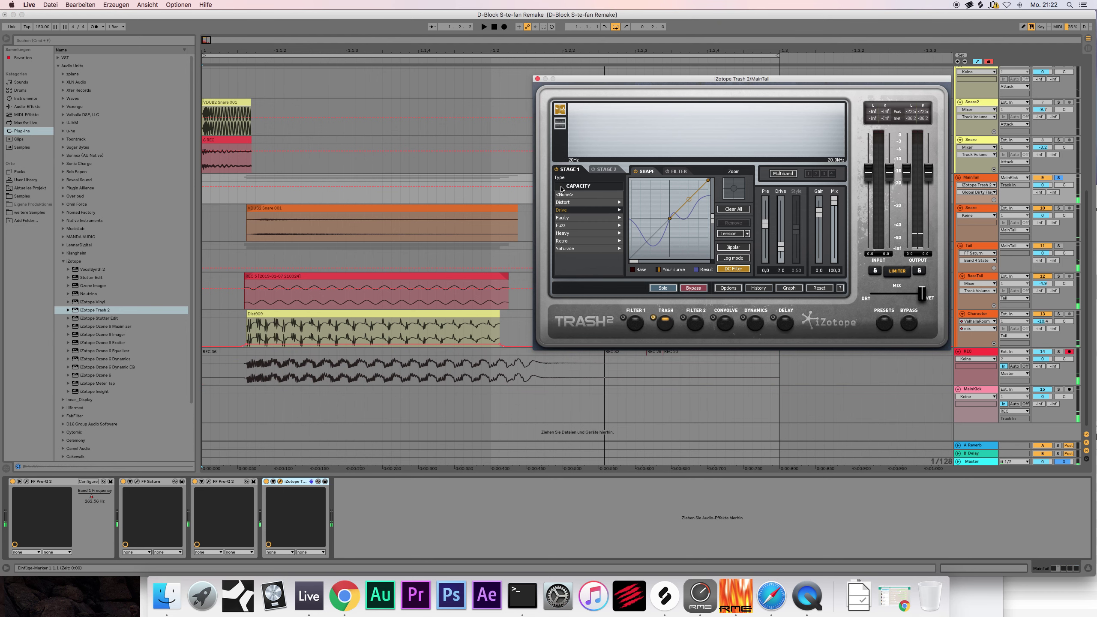
left_click(570, 234)
left_click(573, 196)
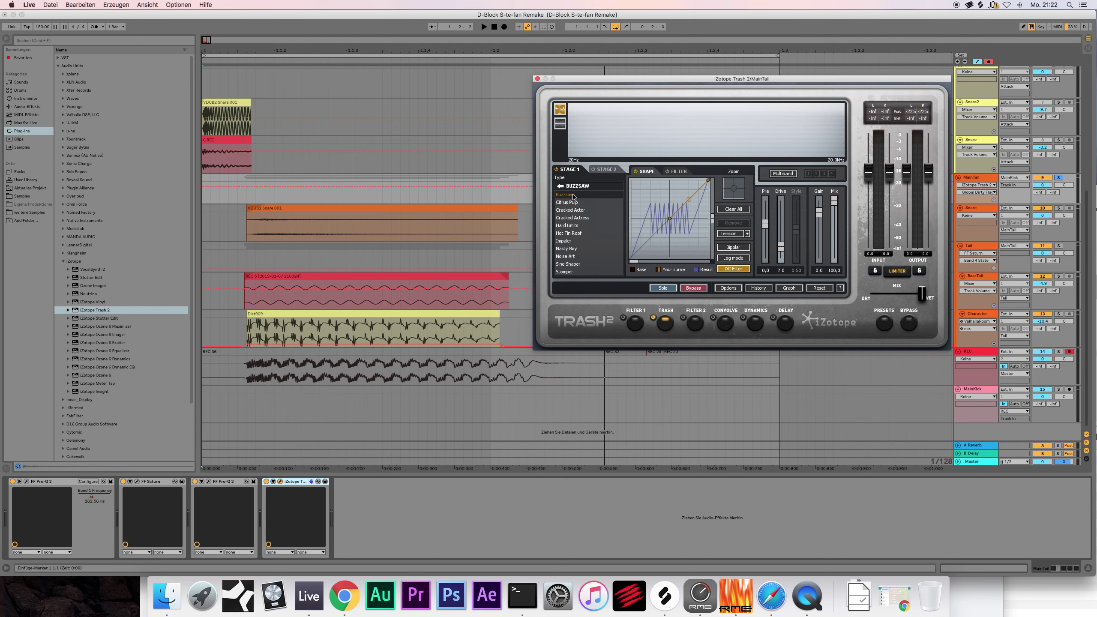
left_click(504, 27)
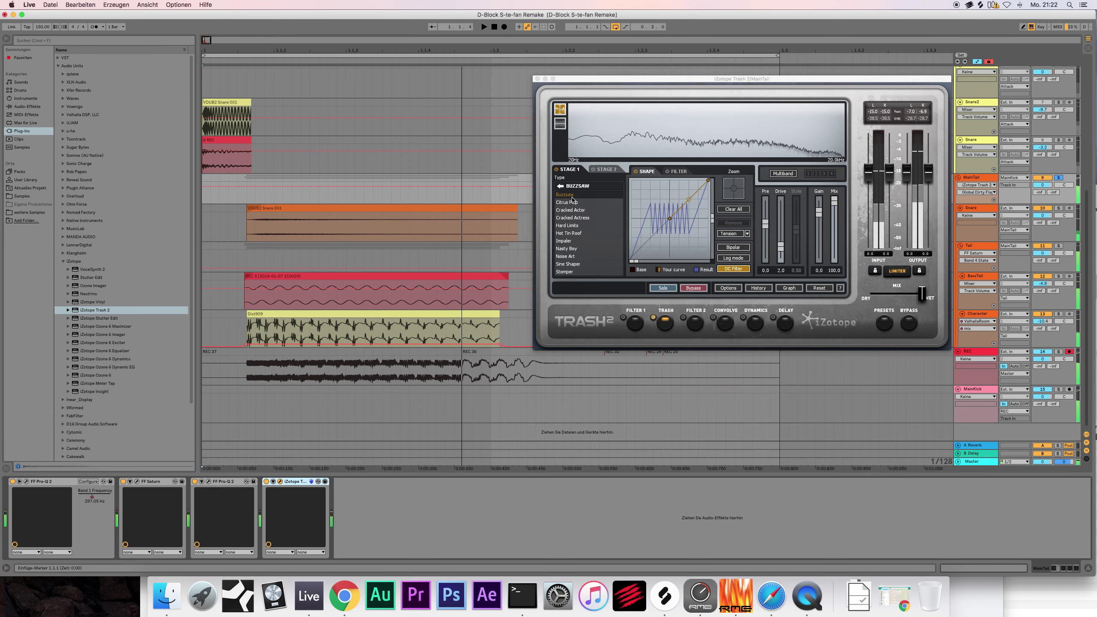
Step: Switch Trash 2's Stage 1 to the Distort category, choose Amp Drainer and record the tail with it
left_click(560, 187)
left_click(560, 187)
left_click(565, 202)
left_click(569, 195)
left_click(503, 27)
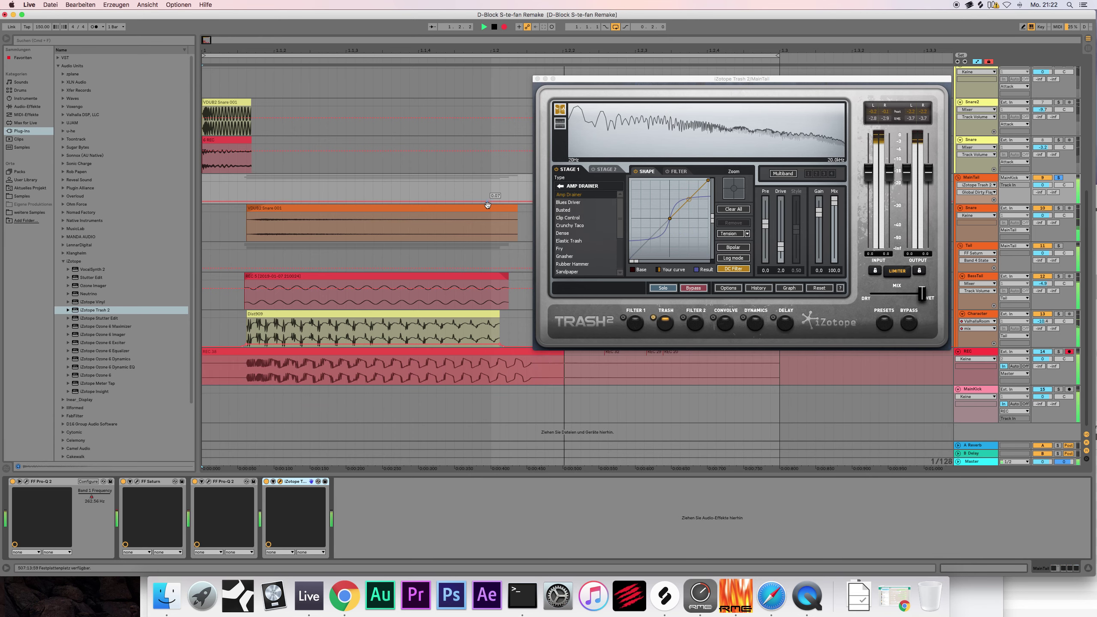
Step: Set Trash 2's Stage 1 distortion type to Clip Control and record the tail again
left_click(567, 202)
left_click(569, 218)
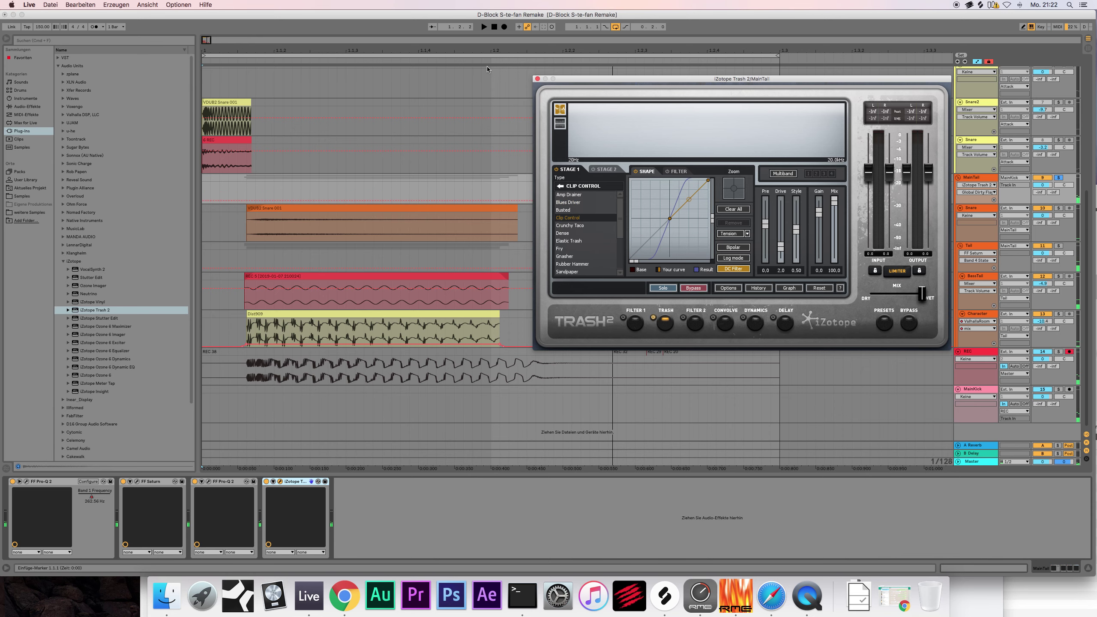
left_click(501, 28)
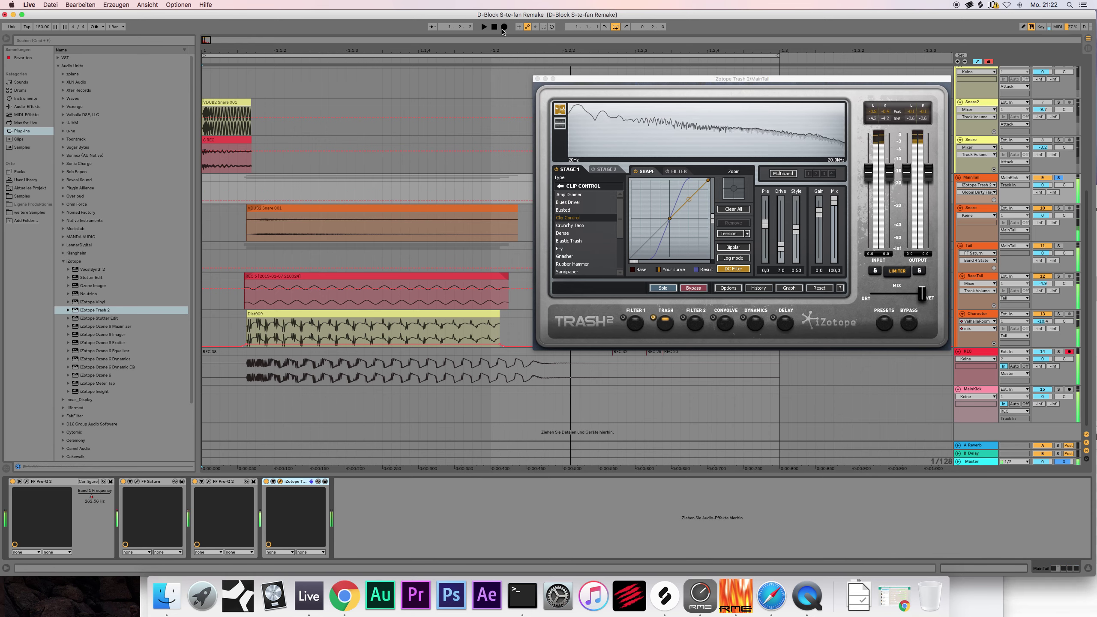
left_click(495, 27)
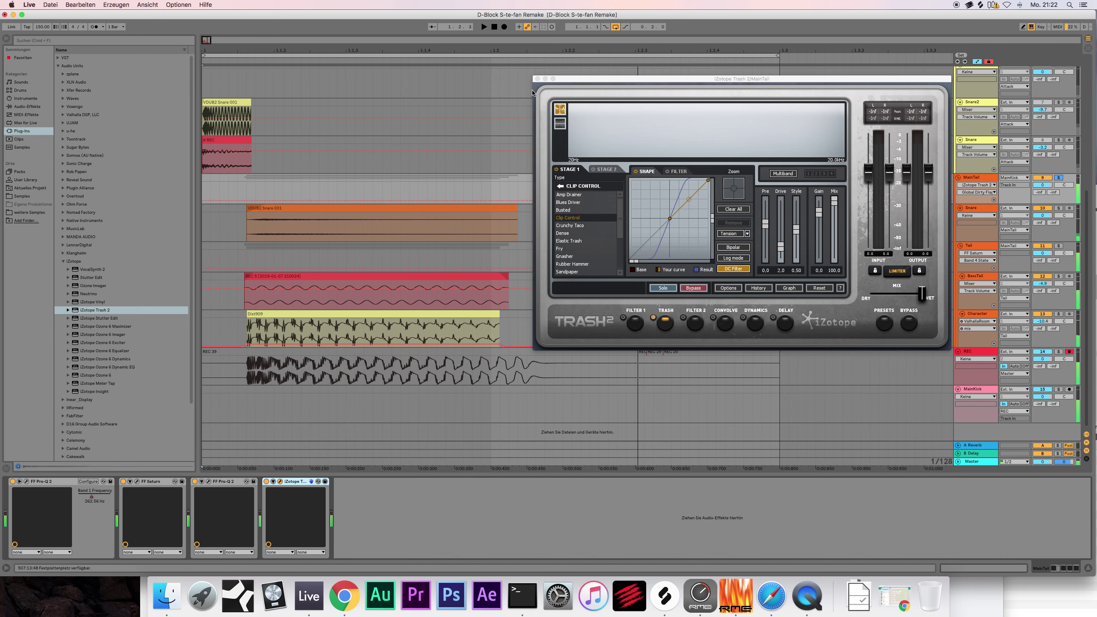
Step: Try the Dense and Gnasher distortion types in Trash 2's Stage 1 while playing back the tail
left_click(591, 226)
left_click(585, 235)
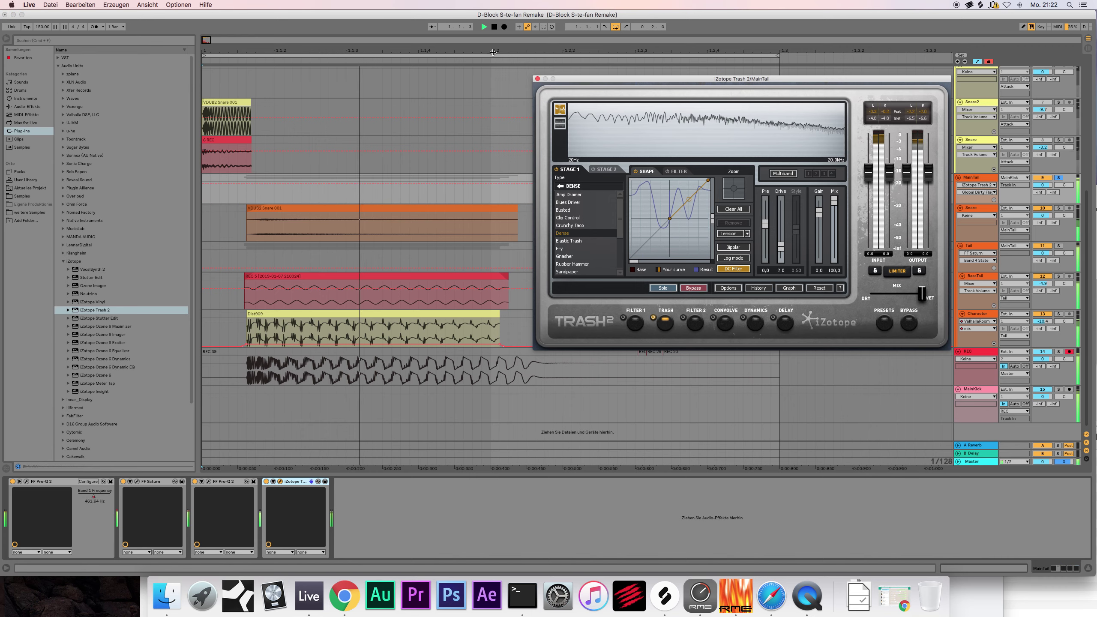
left_click(576, 256)
key("space")
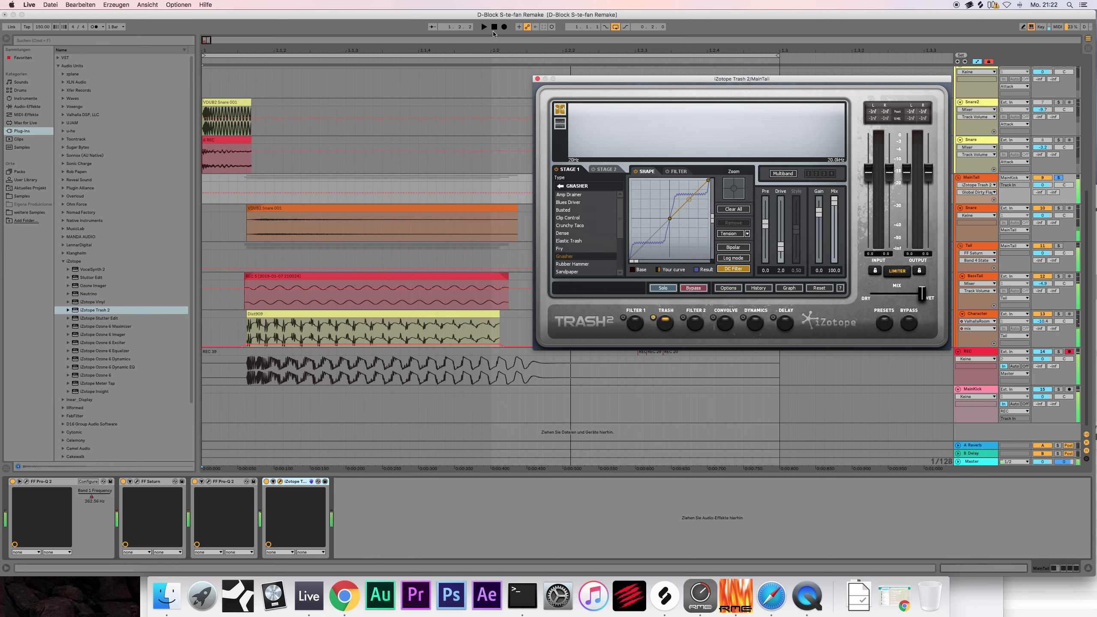
key("space")
Step: Try the Ten Inch Spike distortion type in Trash 2's Stage 1 and capture the tail with it
scroll(577, 243, "down", 4)
left_click(575, 259)
left_click(484, 27)
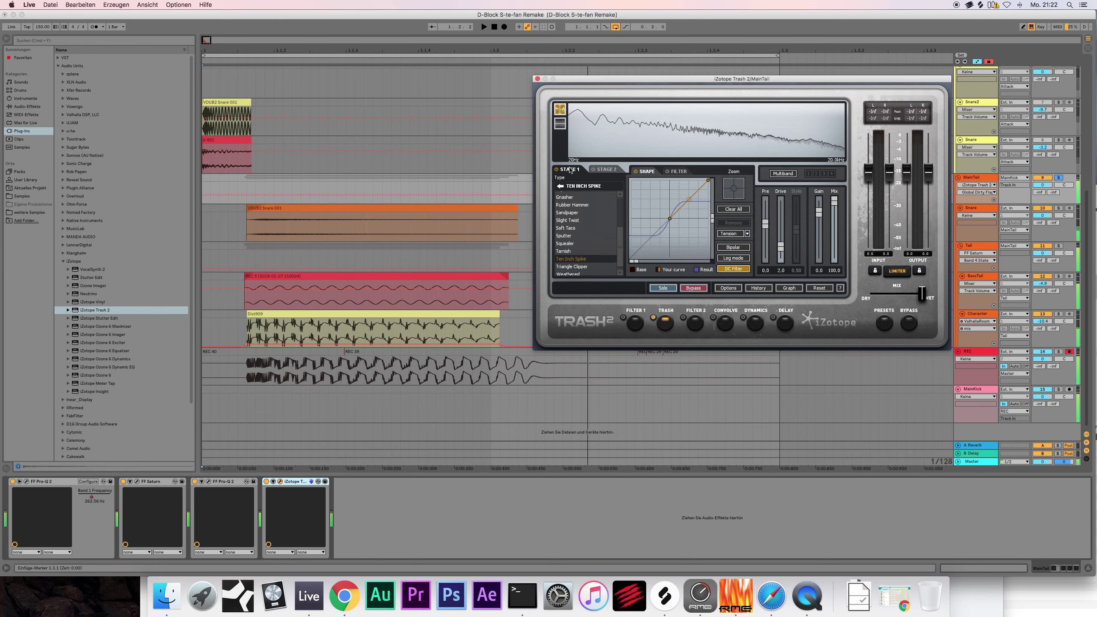
key("space")
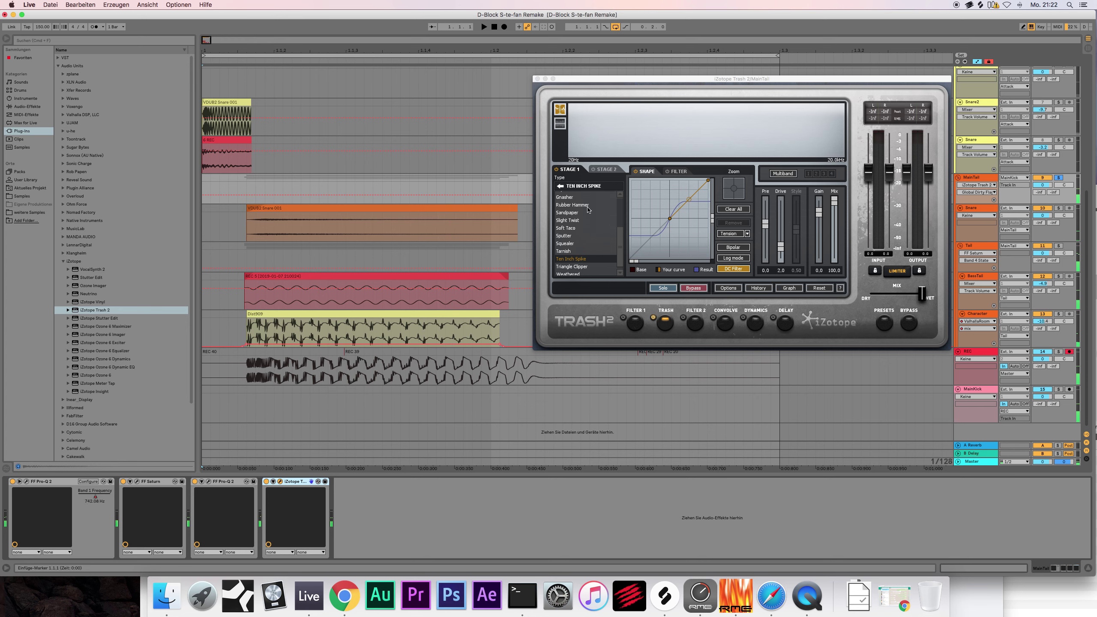
Step: Set Trash 2's Stage 1 distortion type to none and play back the tail with only the drawn curve
scroll(576, 216, "up", 3)
left_click(574, 195)
left_click(560, 186)
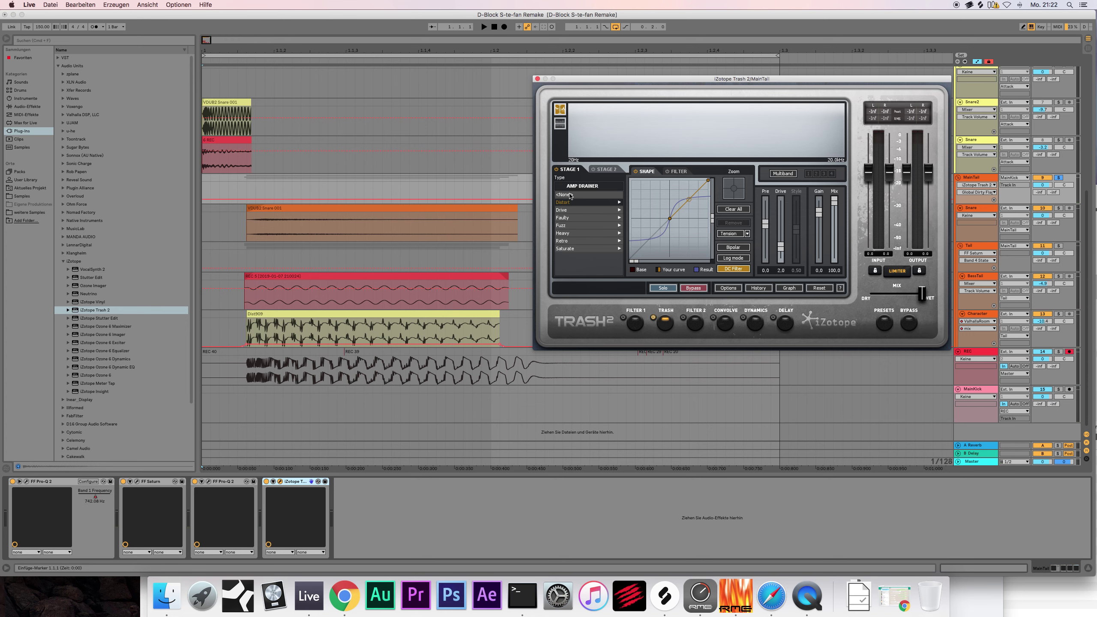
left_click(564, 195)
key("space")
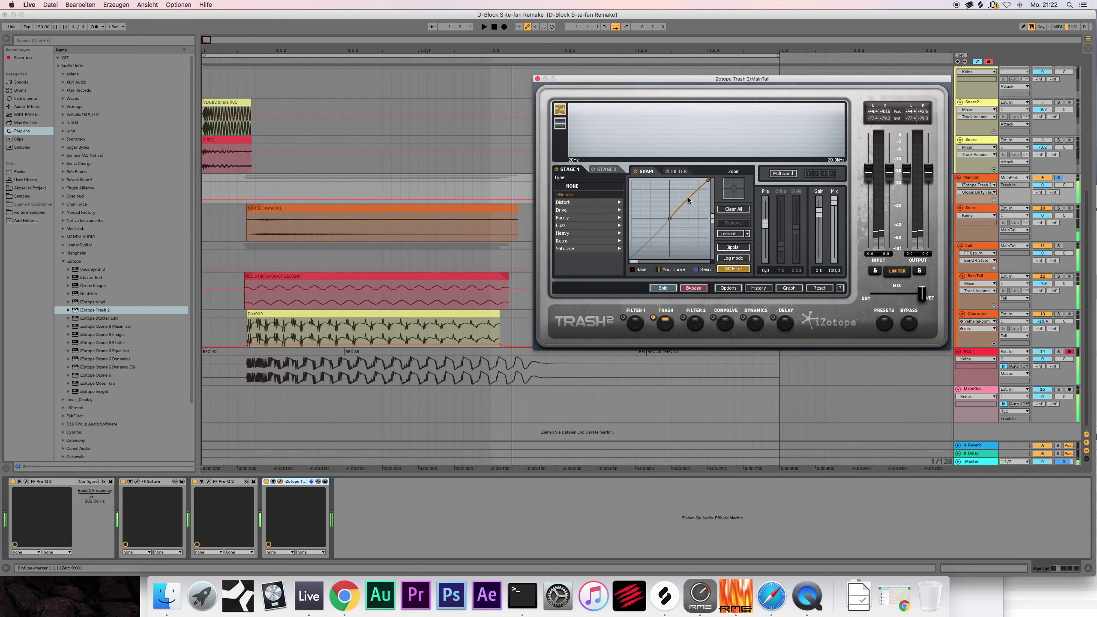
Step: Bend the upper half of Trash 2's Stage 1 shaping curve upward in small amounts, recording the tail after each adjustment
left_click_drag(680, 204, 682, 200)
left_click(494, 27)
left_click(504, 27)
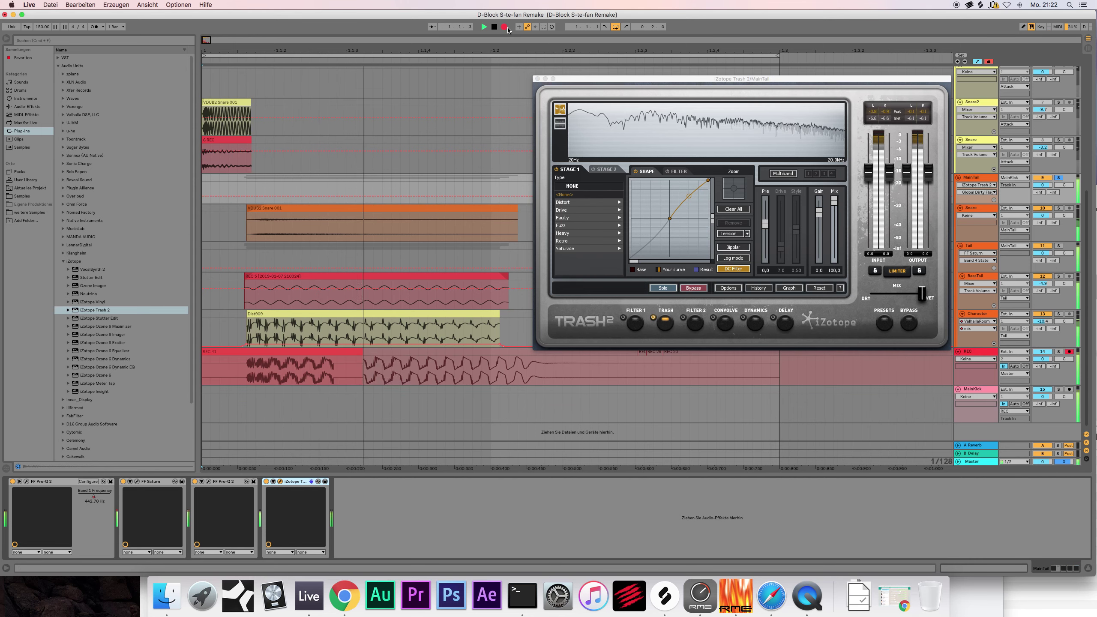
left_click_drag(691, 196, 691, 194)
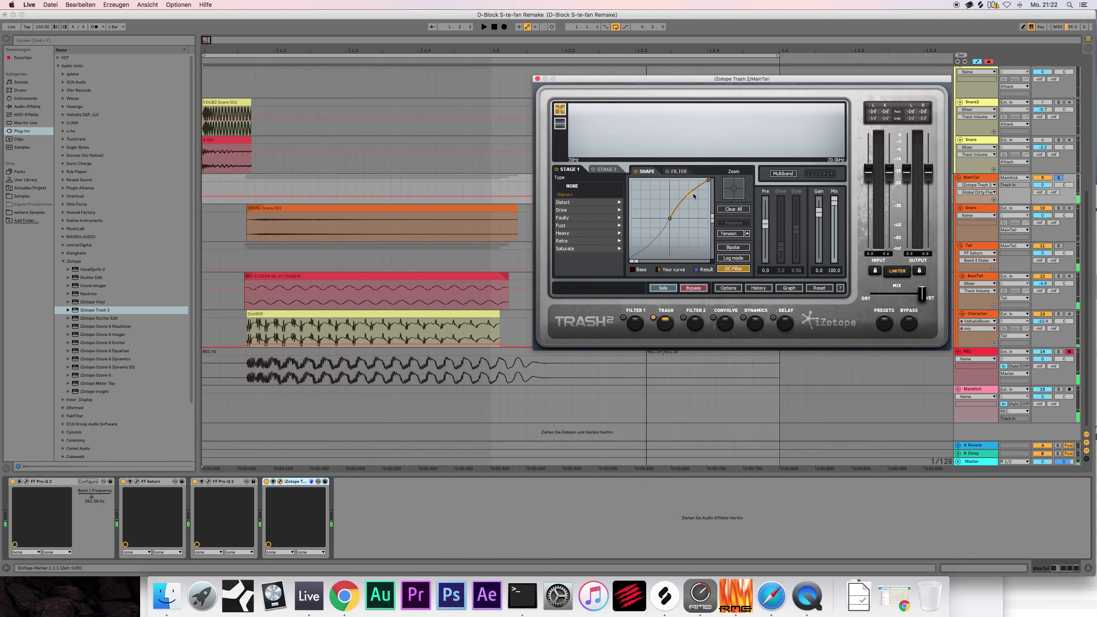
key("space")
double_click(495, 27)
left_click(504, 27)
key("space")
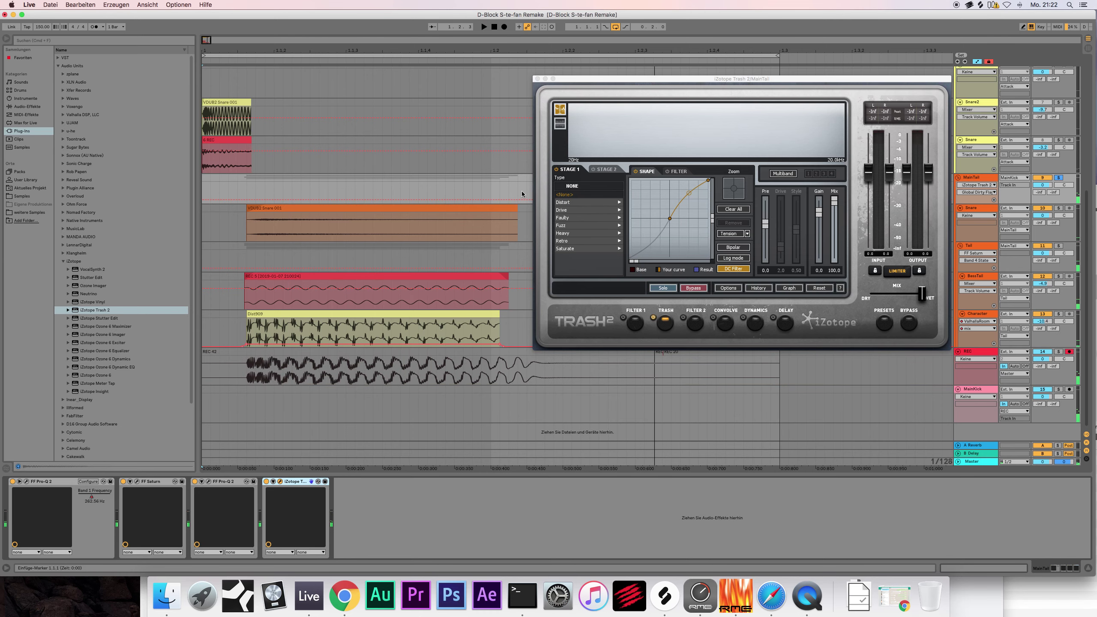
Step: Close Trash 2, compare the reference kick's waveform with the latest REC recording and play back the tail
left_click(538, 79)
scroll(470, 203, "up", 10)
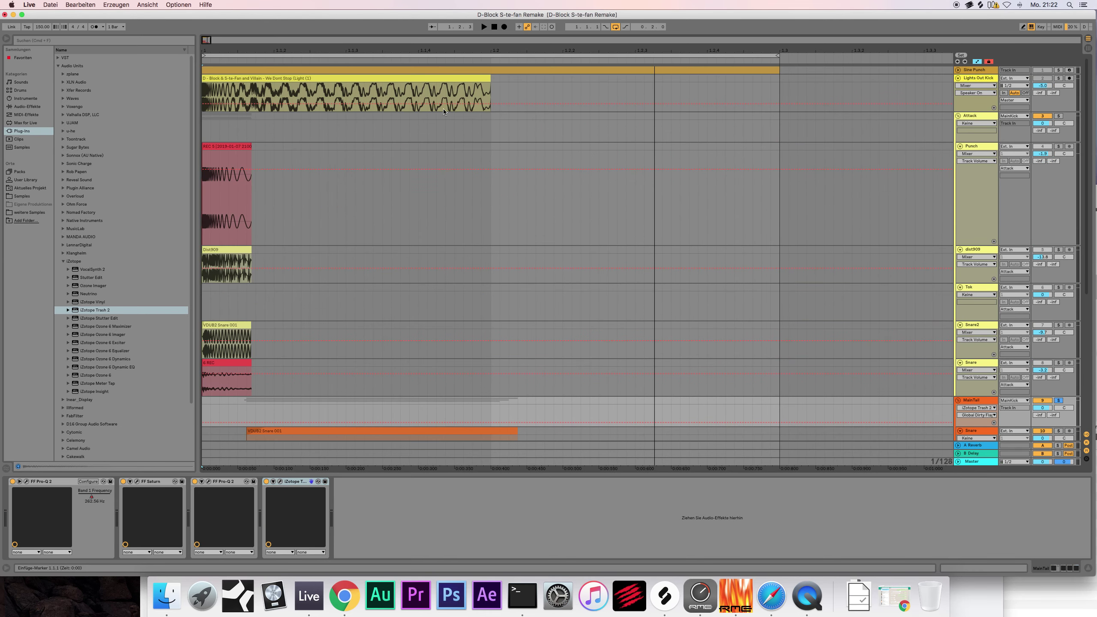
scroll(411, 218, "down", 10)
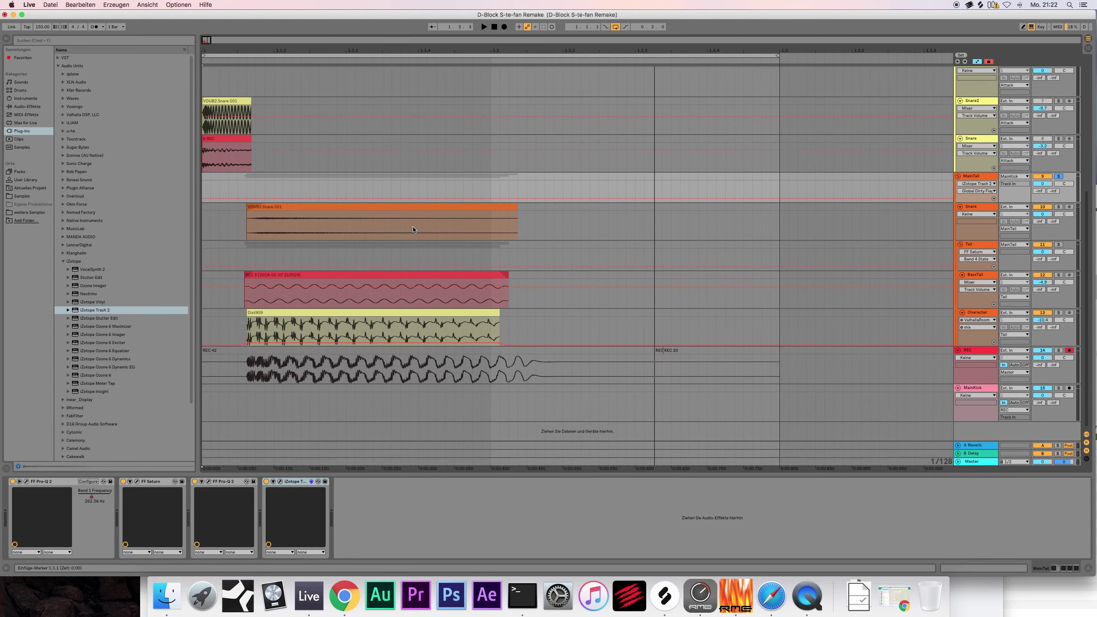
key("space")
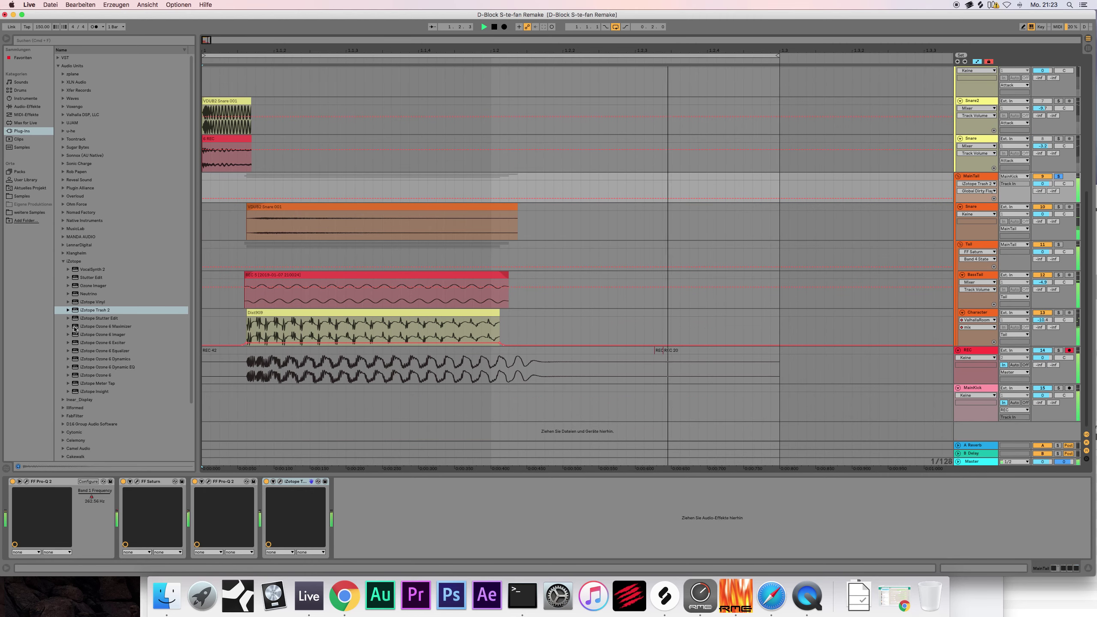
Step: Add a second FabFilter Saturn after Trash 2 in the MainTail device chain
left_click(62, 261)
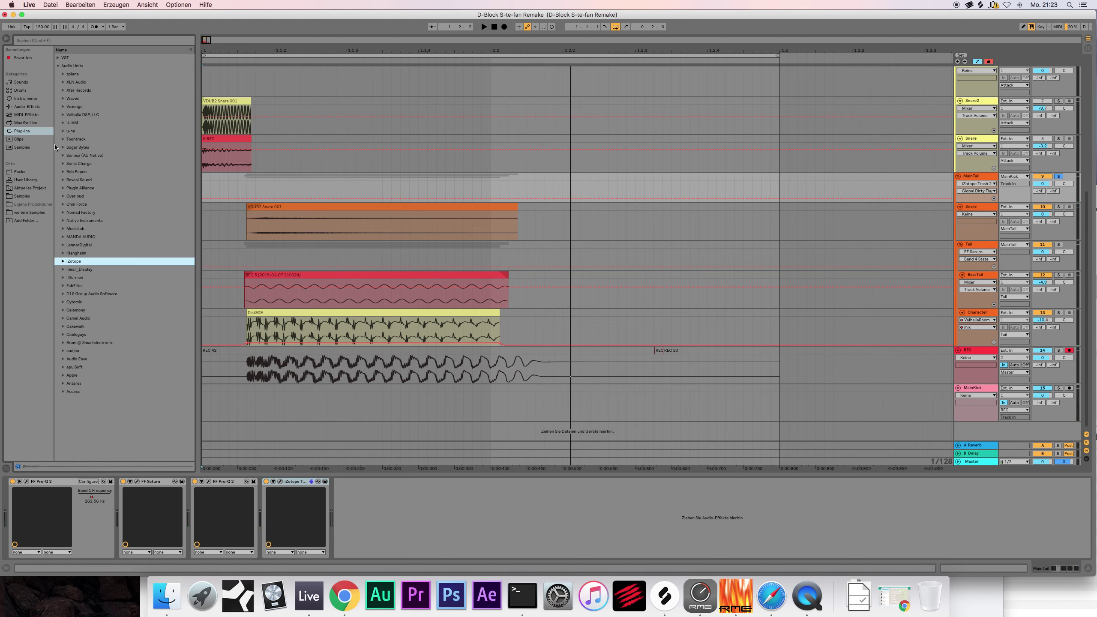
left_click(63, 286)
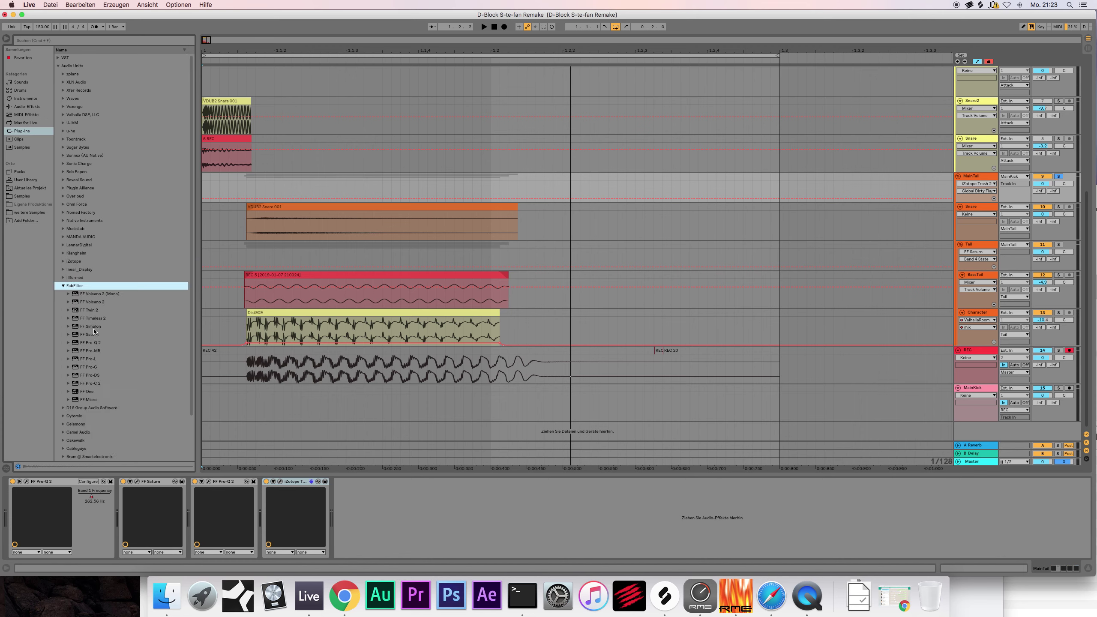
mouse_move(95, 333)
left_mouse_down()
mouse_move(223, 380)
mouse_move(433, 512)
left_mouse_up()
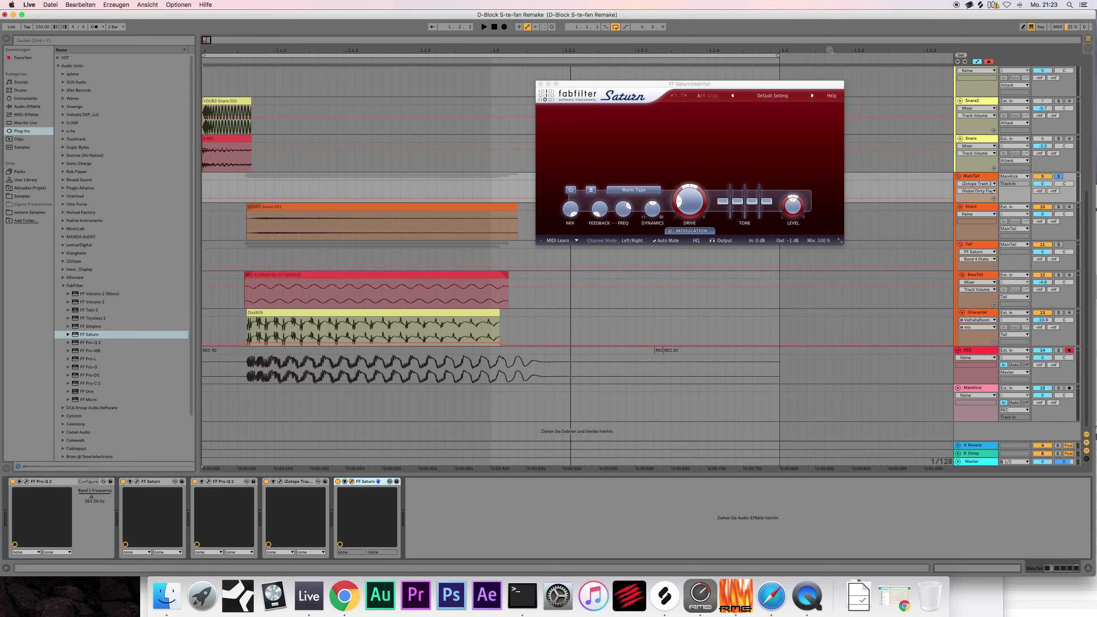
Step: Load the 8Bit Kit bM drum preset in the new Saturn and audition the tail with it
left_click(776, 97)
mouse_move(778, 144)
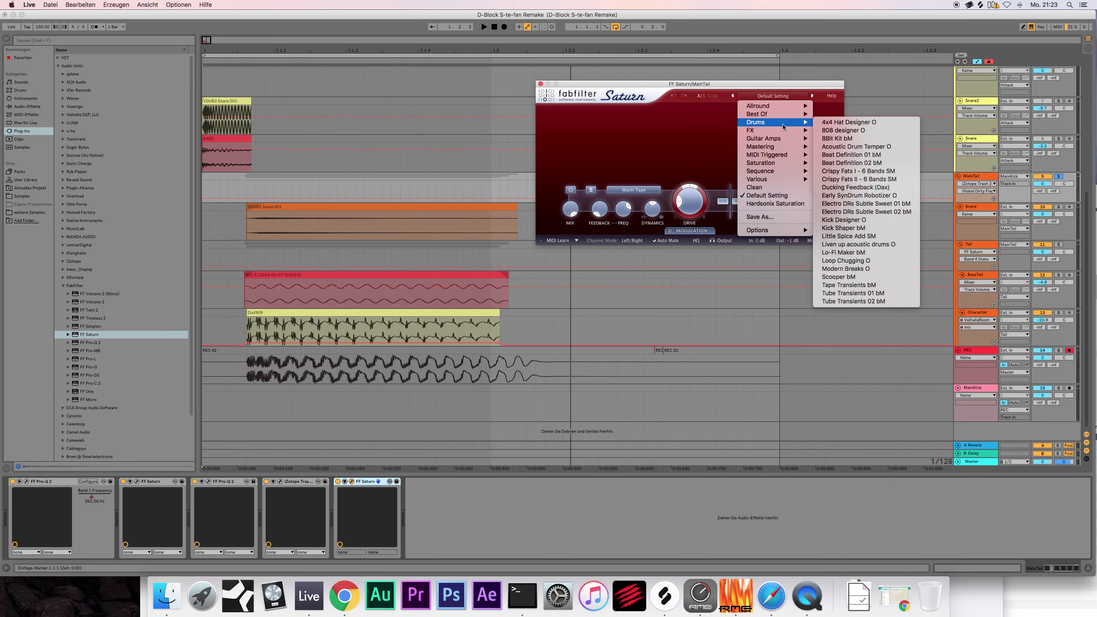
left_click(837, 138)
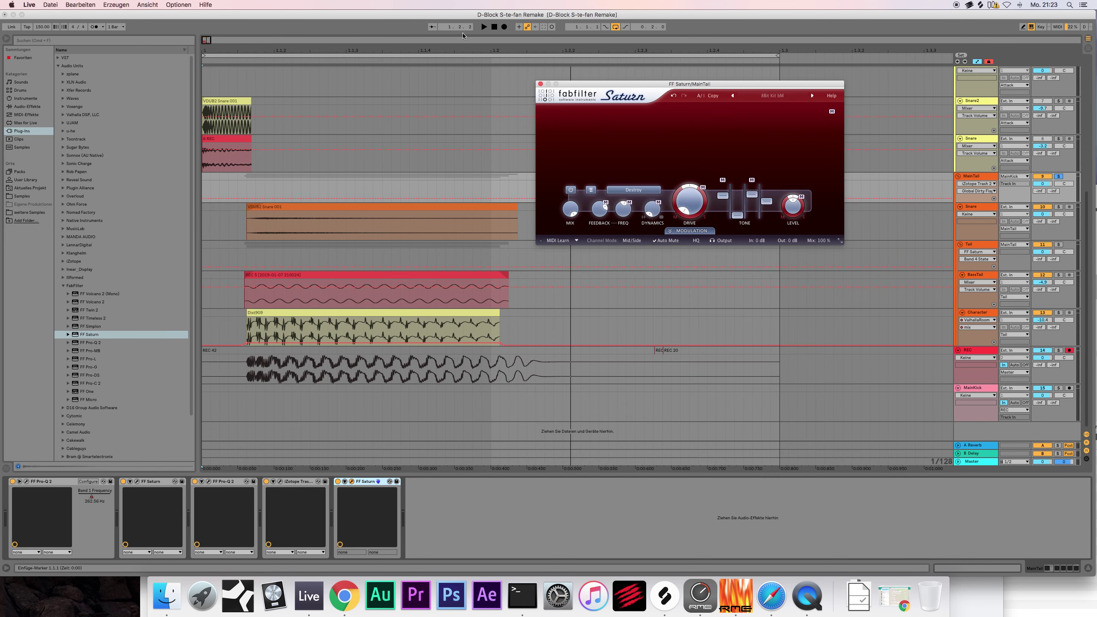
left_click(508, 28)
key("space")
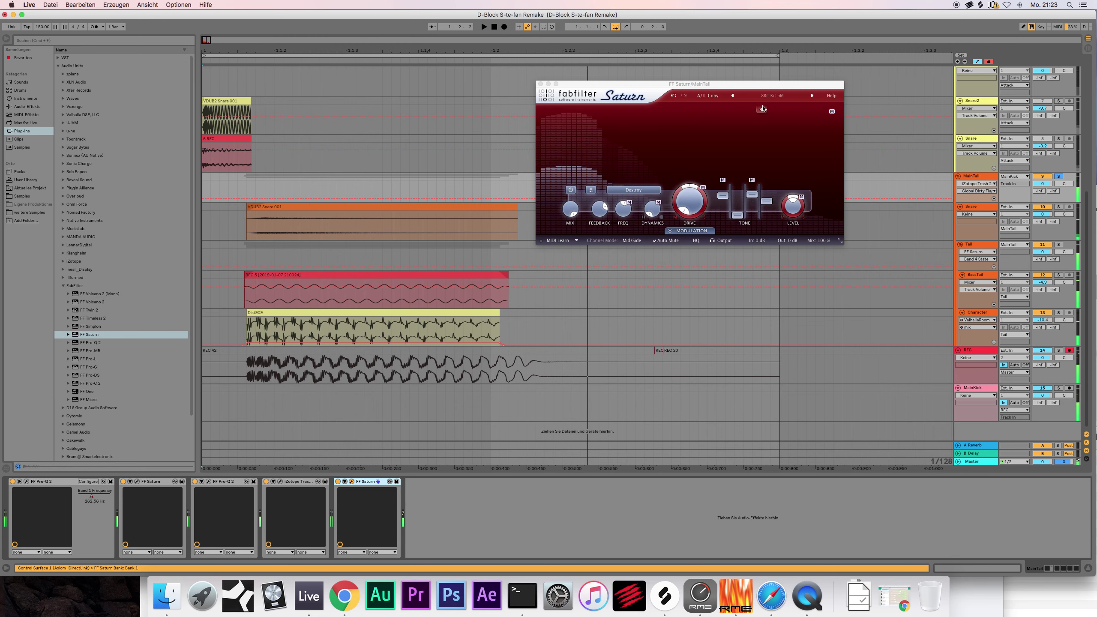
Step: Load Saturn's Big Bass Beat bM mastering preset and record the tail with it onto the REC track
left_click(762, 96)
mouse_move(770, 129)
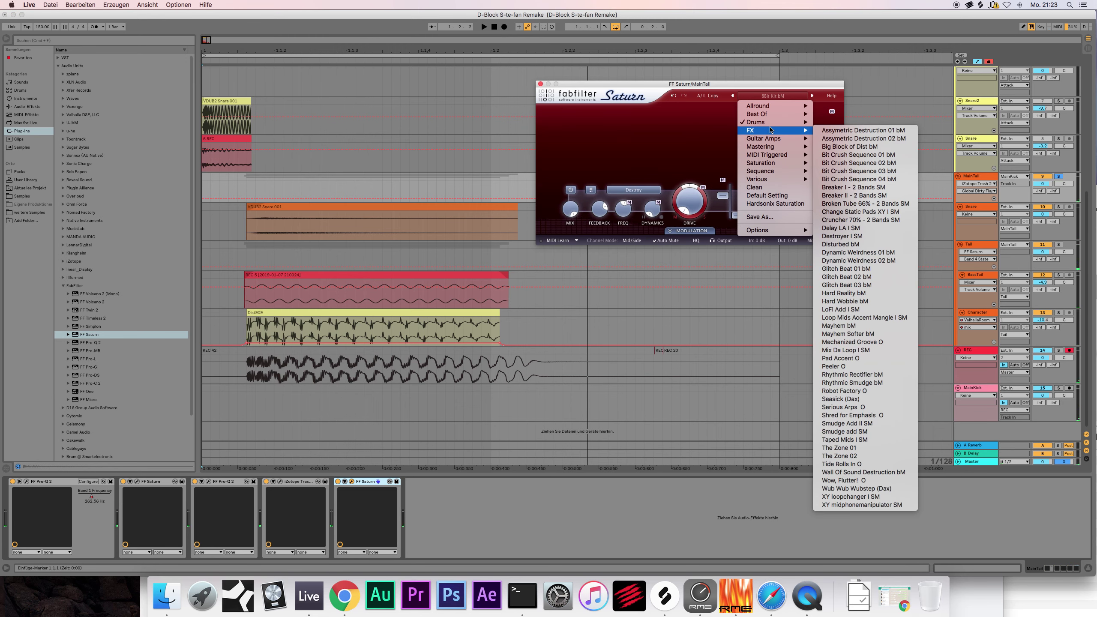
mouse_move(775, 166)
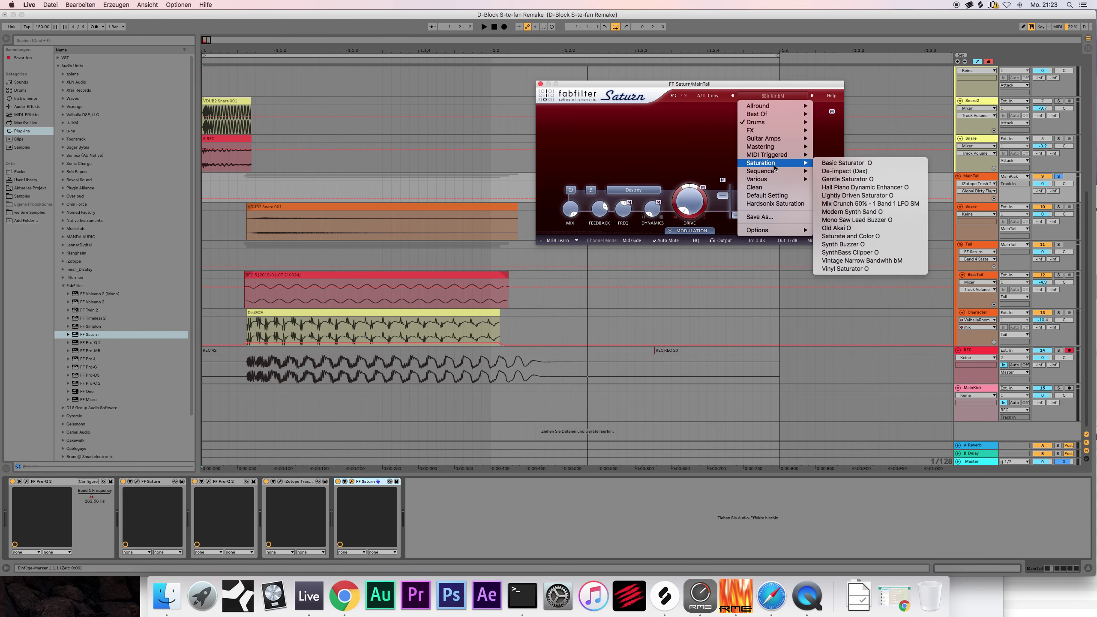
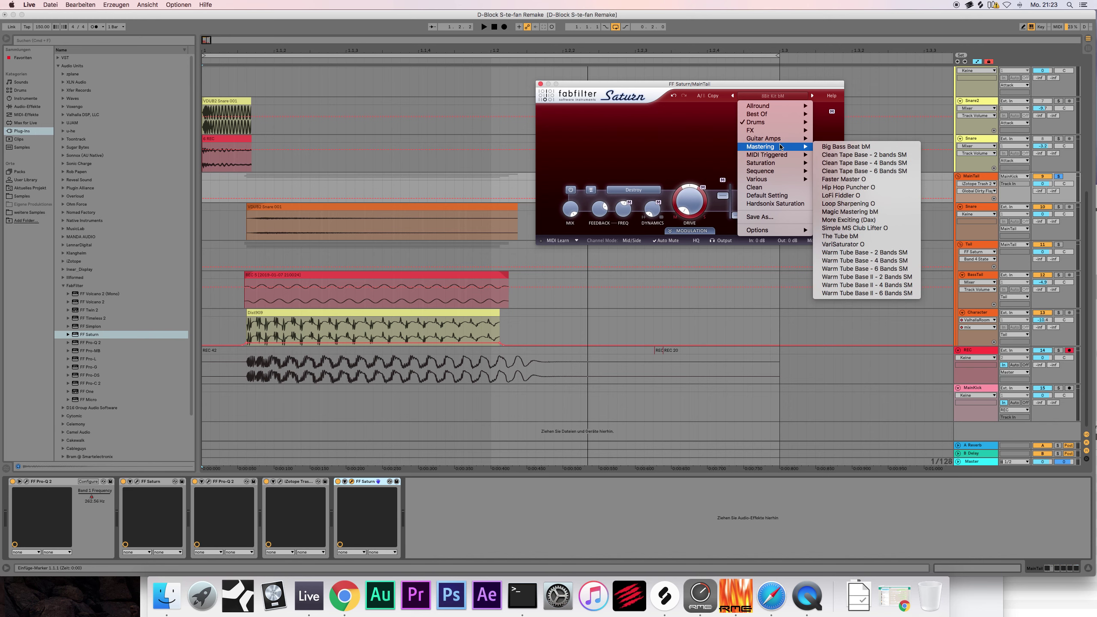
left_click(847, 147)
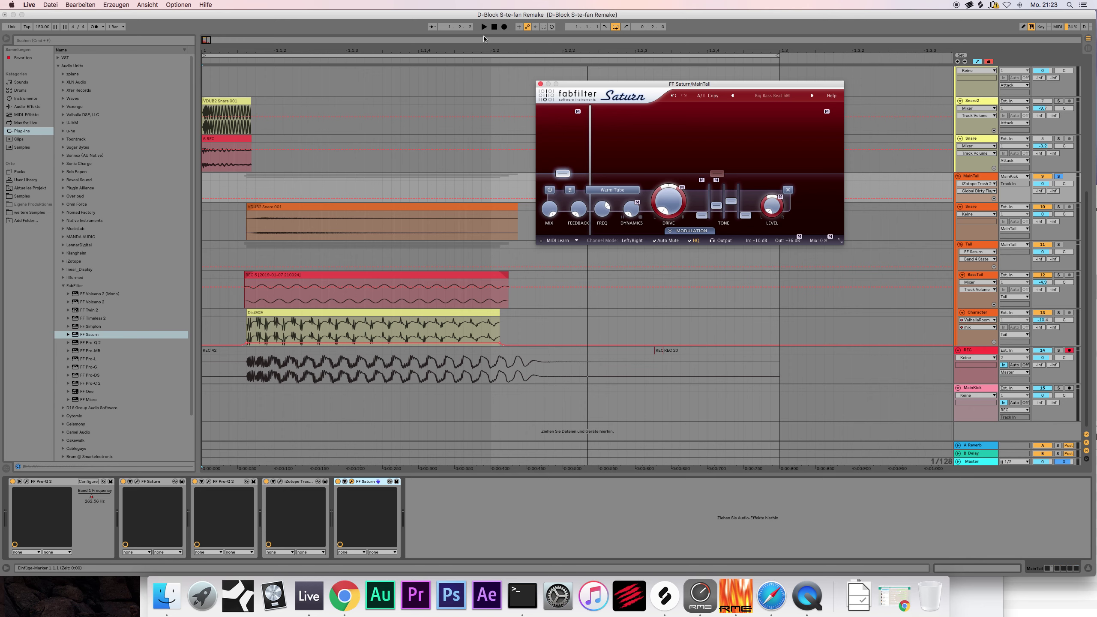
left_click(468, 78)
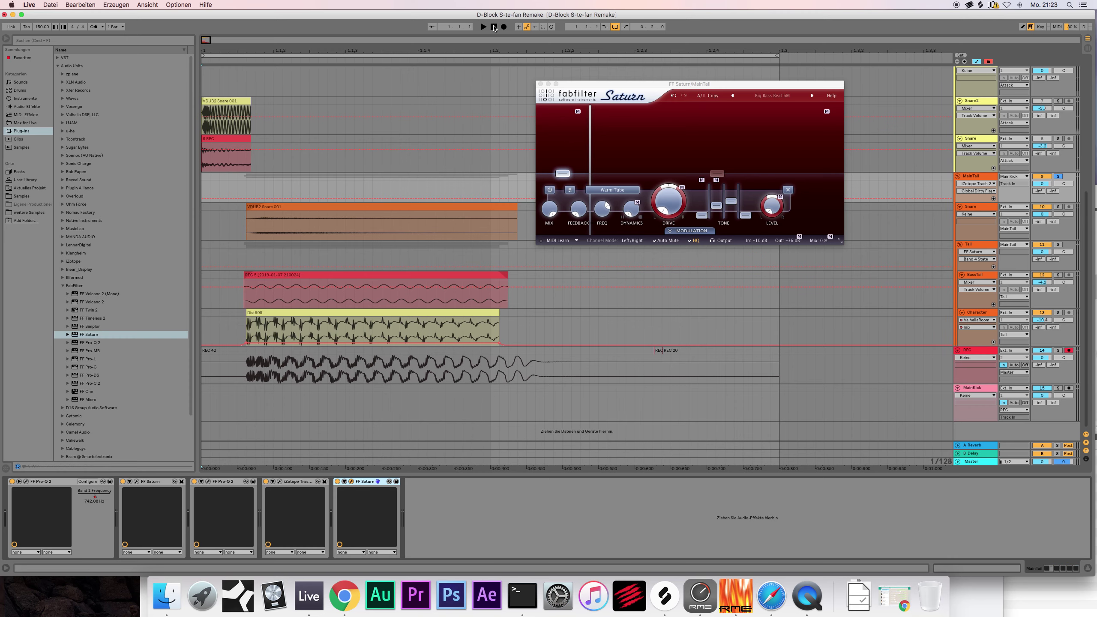
key("space")
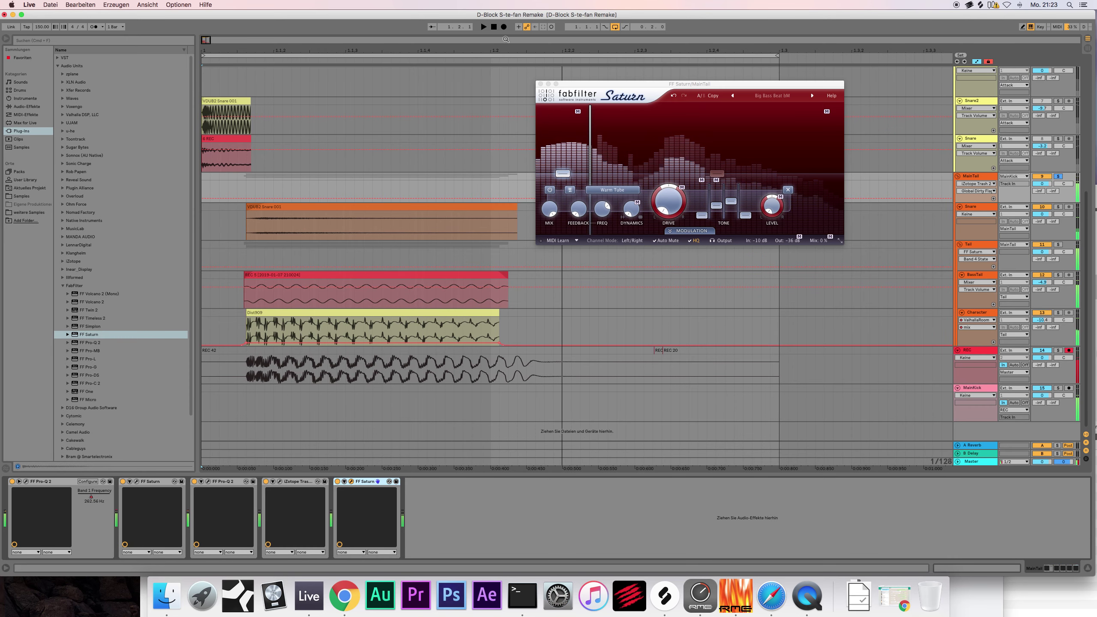
left_click(503, 27)
key("space")
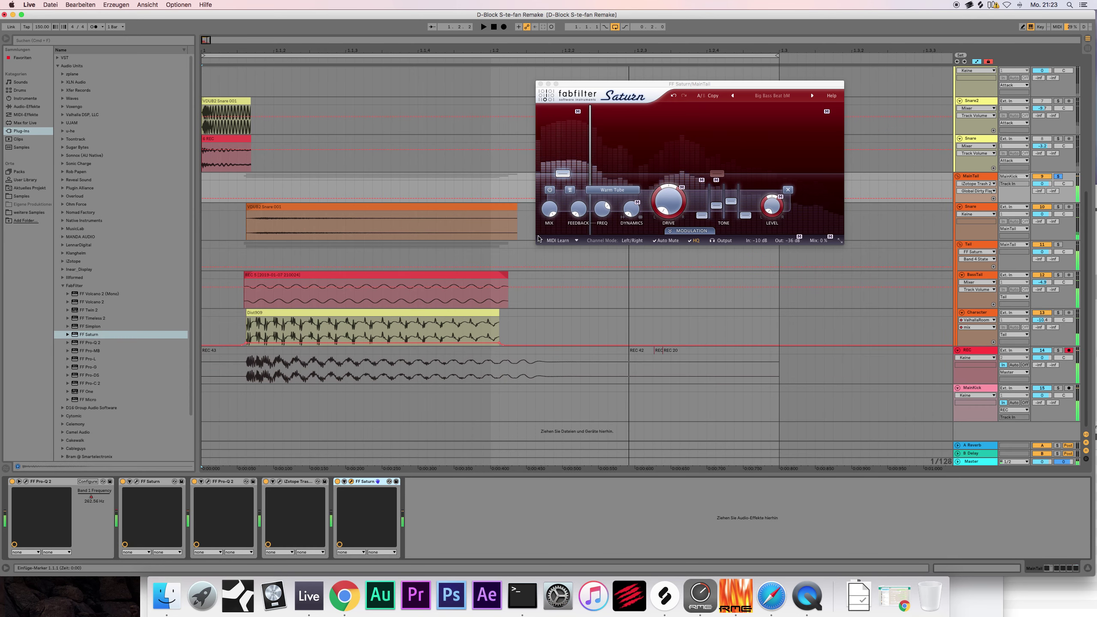
Step: Load Saturn's Clean Tape Base - 2 bands SM mastering preset and record the tail with it onto the REC track
left_click(761, 97)
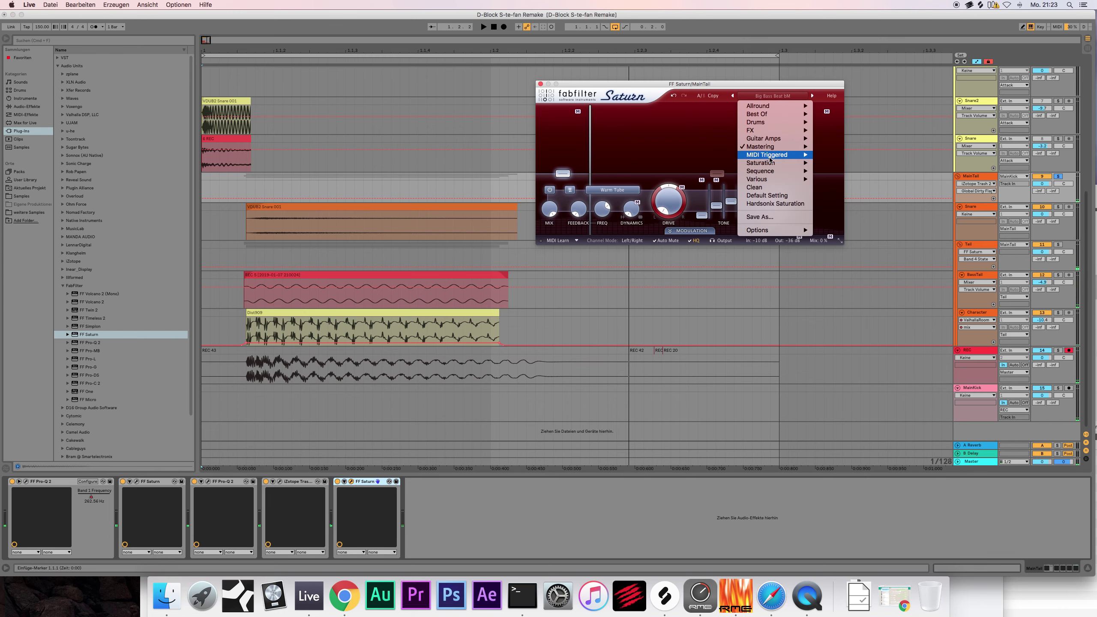
mouse_move(770, 148)
left_click(840, 159)
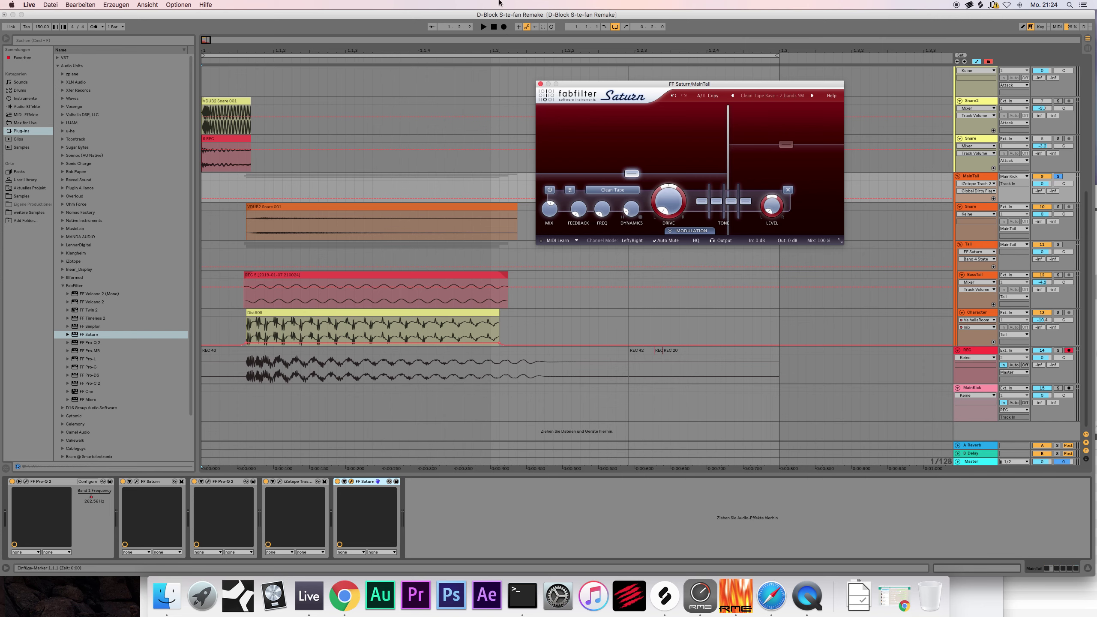
left_click(493, 27)
left_click(503, 28)
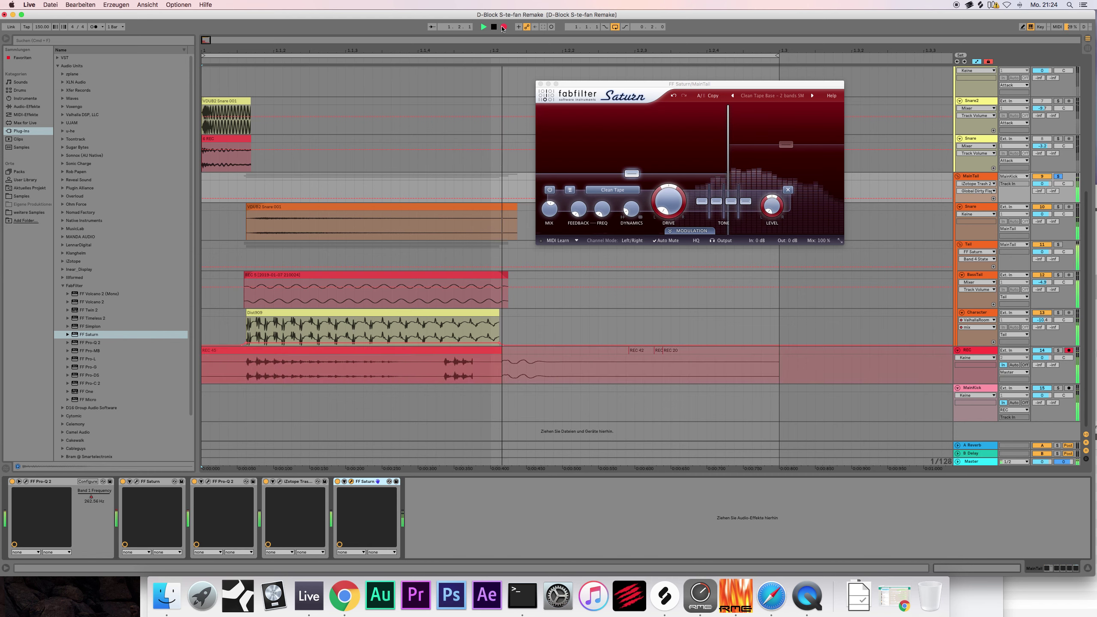
Step: Load the Hip Hop Puncher O mastering preset in the Saturn at the end of the MainTail chain
left_click(763, 96)
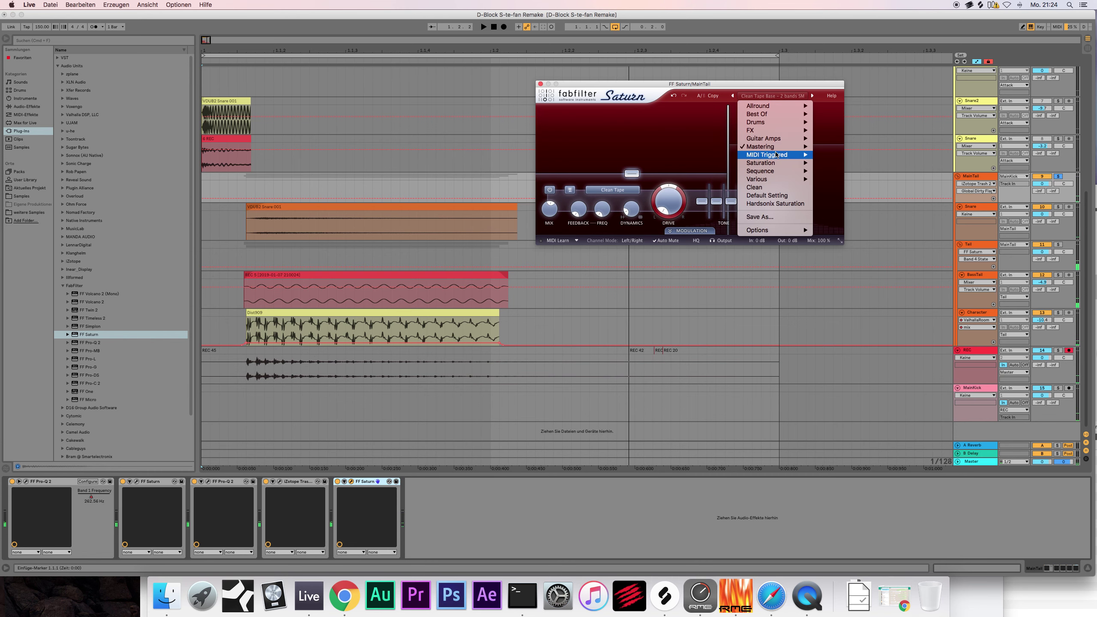
mouse_move(779, 150)
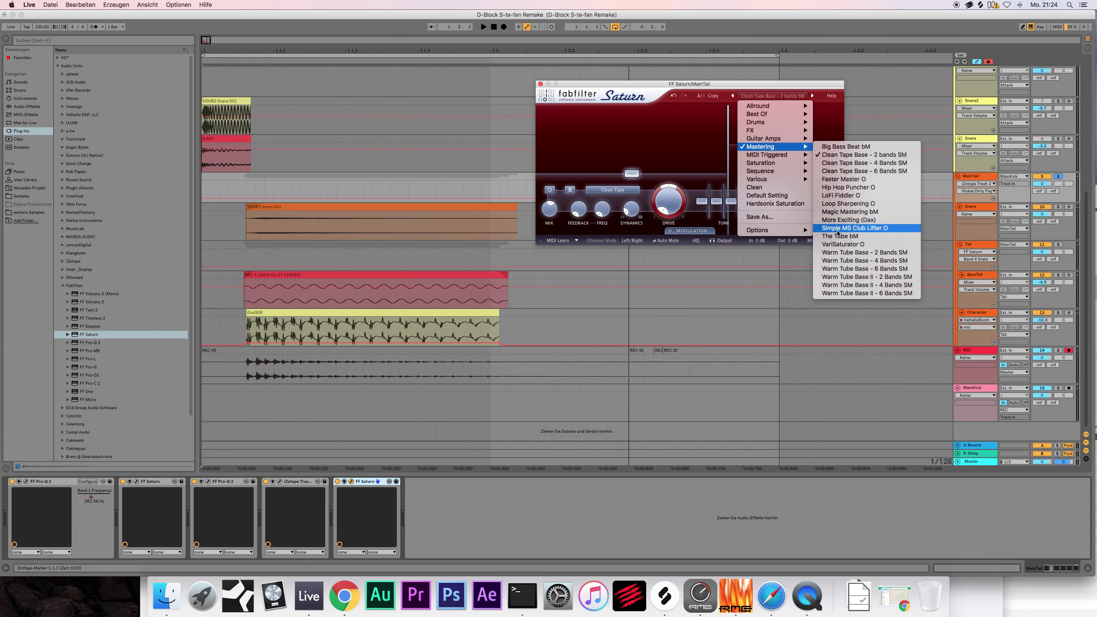
left_click(840, 188)
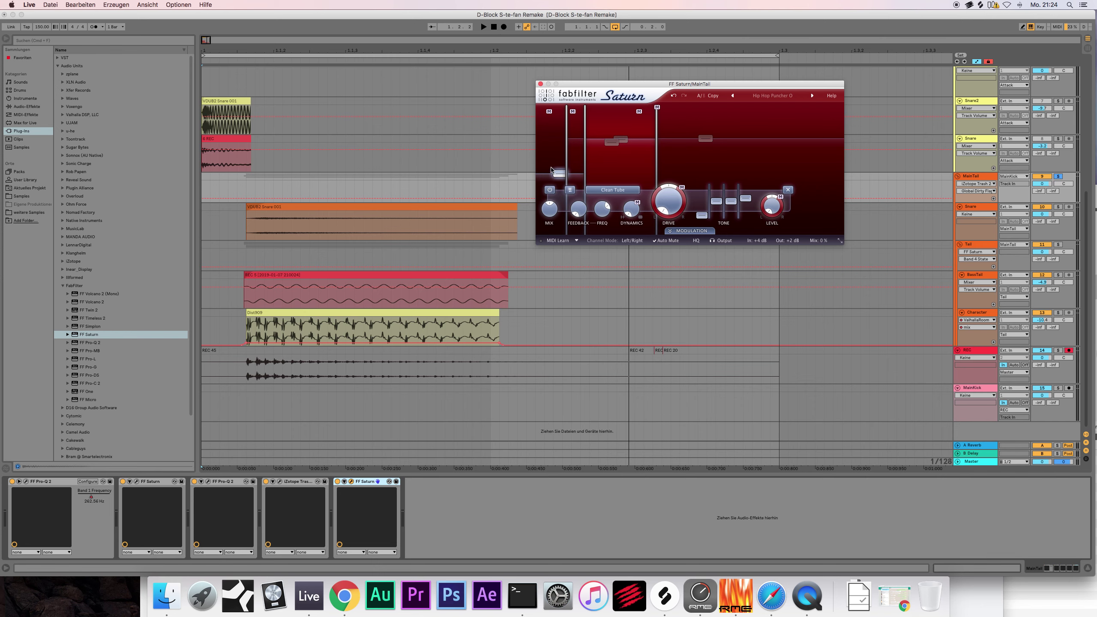
key("Home")
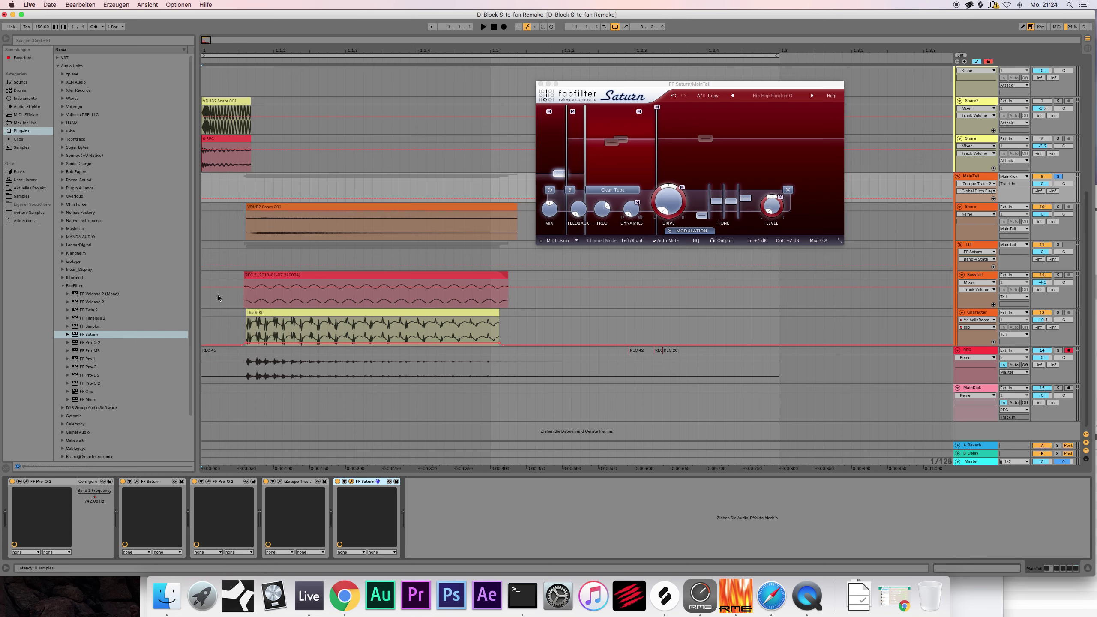
Step: Replace the last Saturn in the MainTail chain with a fresh instance set to Hip Hop Puncher O and record the tail
key("Delete")
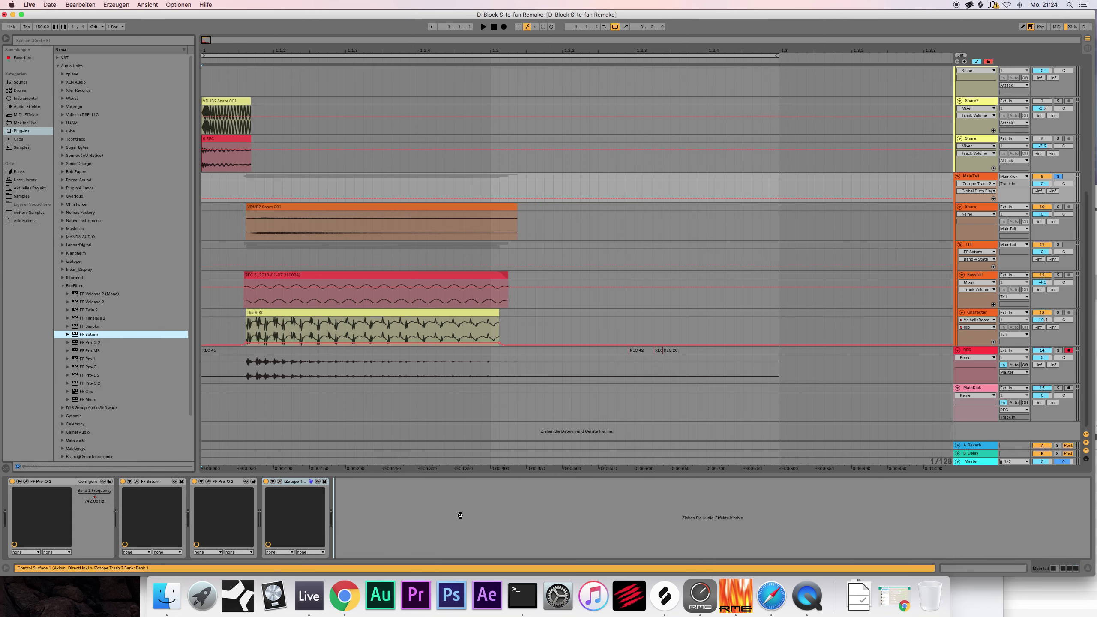
key("super+z")
left_click(776, 101)
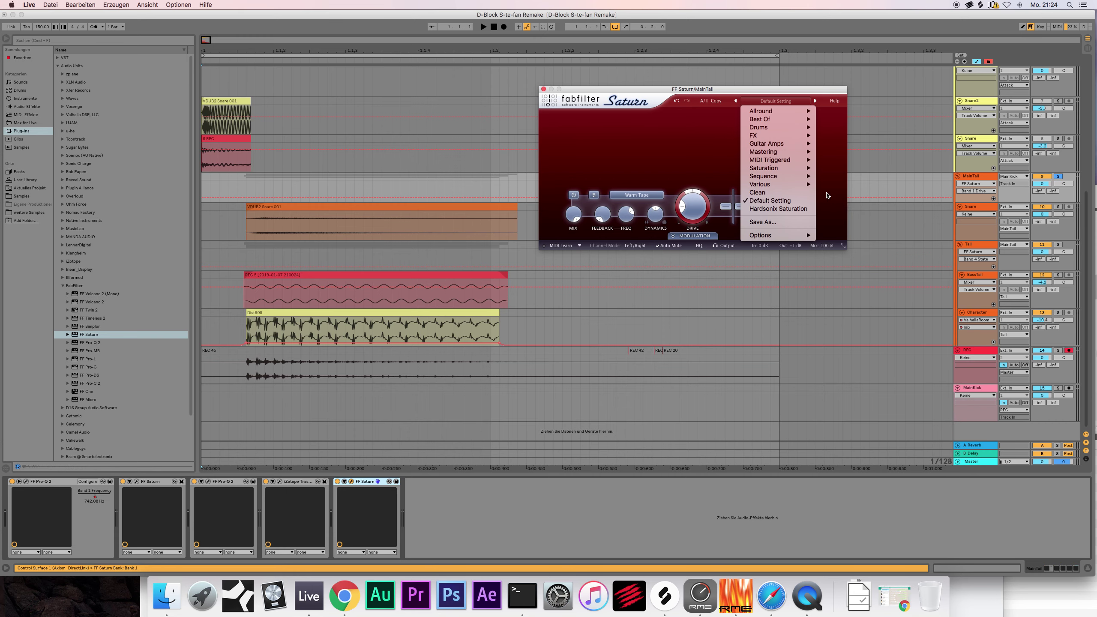
left_click(852, 193)
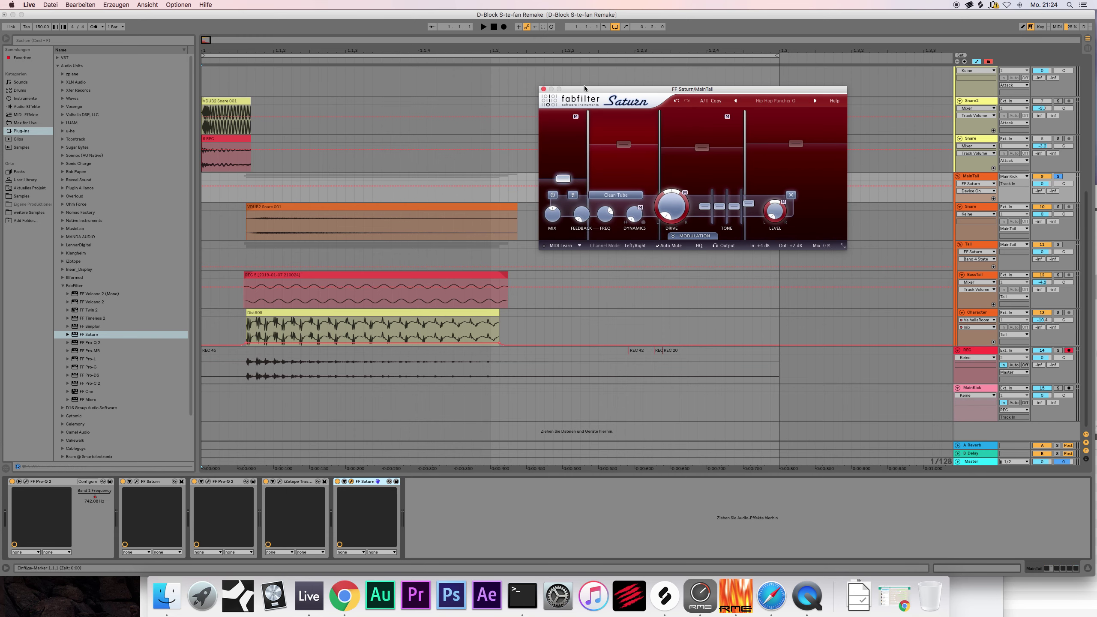
left_click(493, 28)
left_click(504, 27)
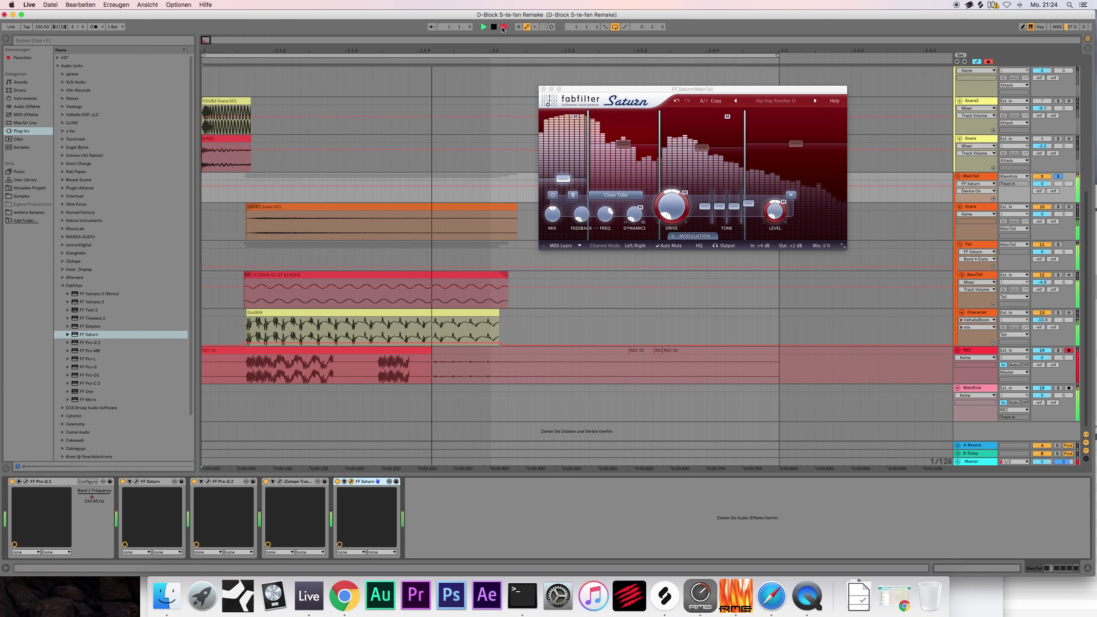
left_click(493, 28)
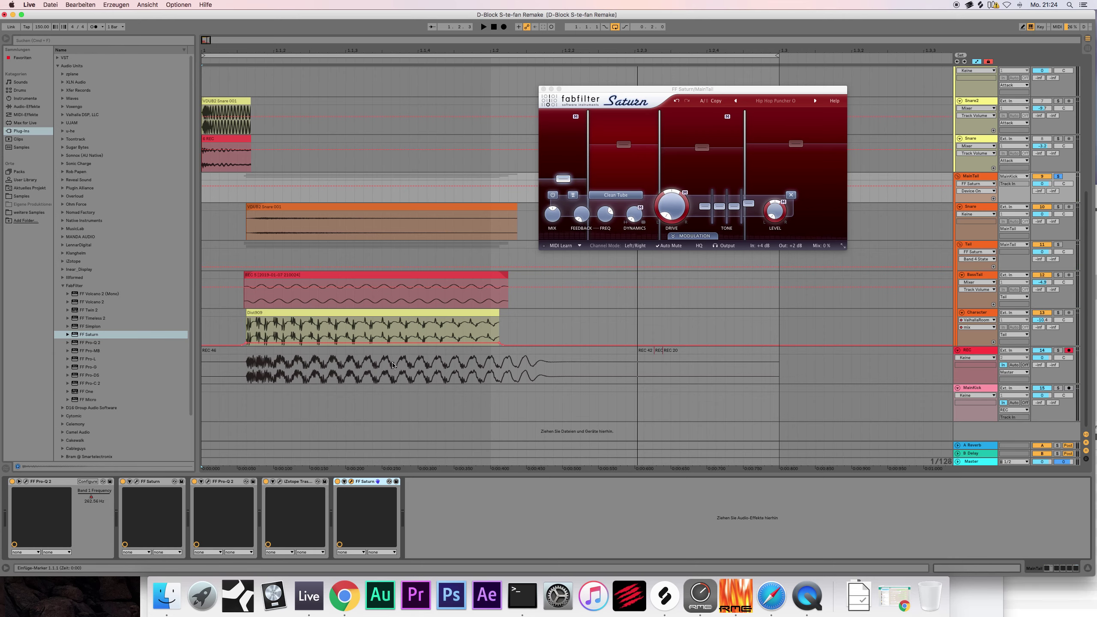
Step: Raise the level of Saturn's band 3 and record the tail again onto the REC track
left_click(702, 147)
left_click_drag(702, 148, 702, 137)
left_click(504, 27)
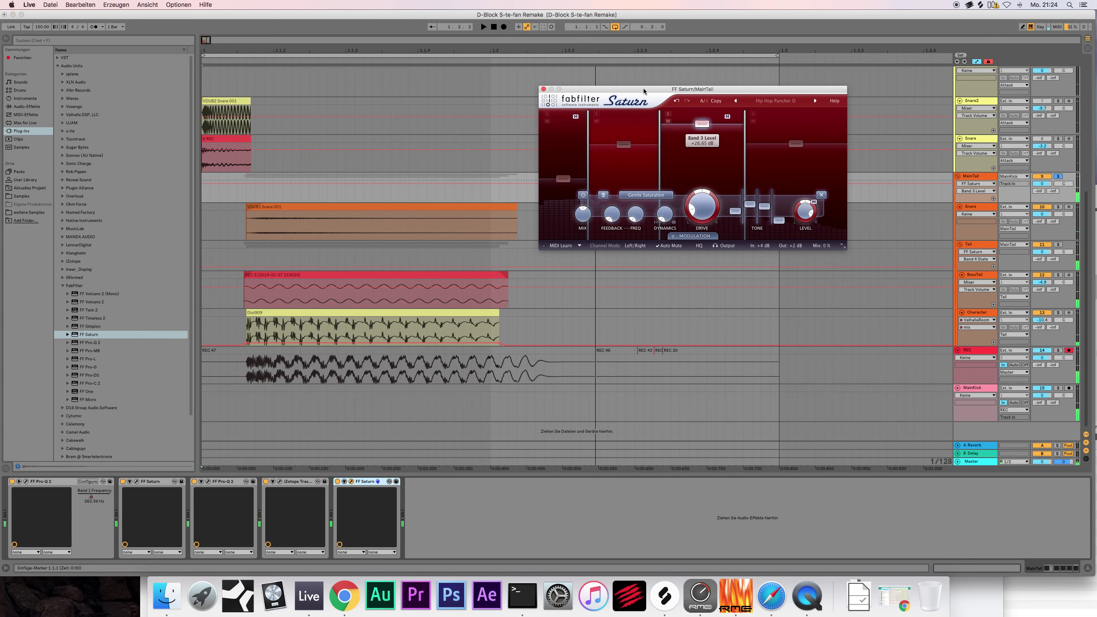
left_click(504, 28)
key("space")
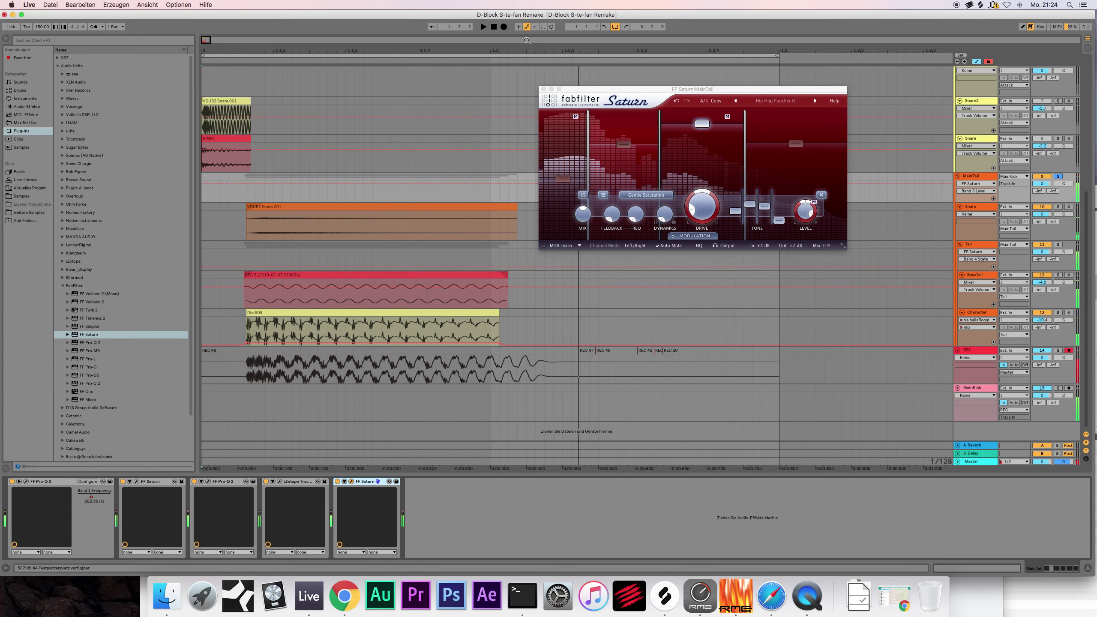
Step: Raise the level of Saturn's band 2 to about +17.3 dB and record another take of the tail
left_click(622, 149)
left_click_drag(622, 149, 622, 137)
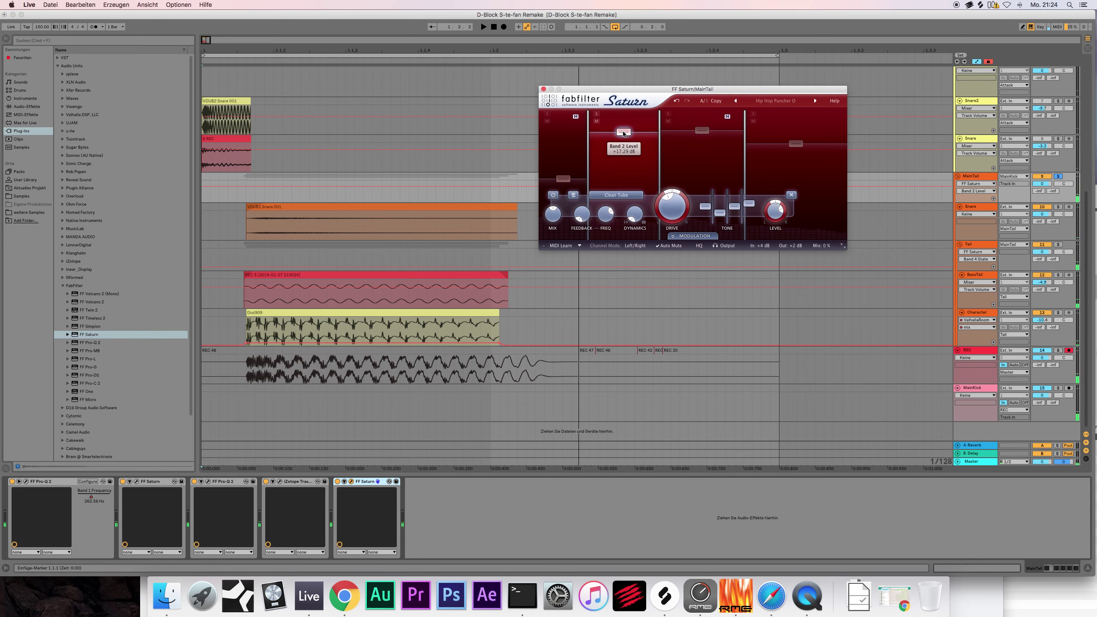
left_click(503, 27)
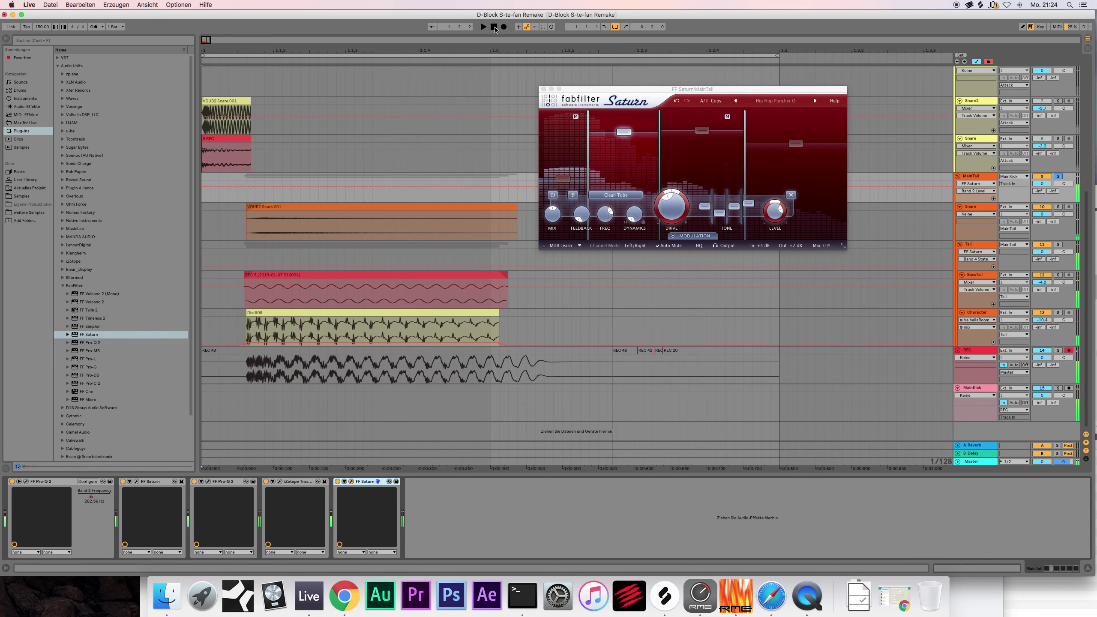
key("space")
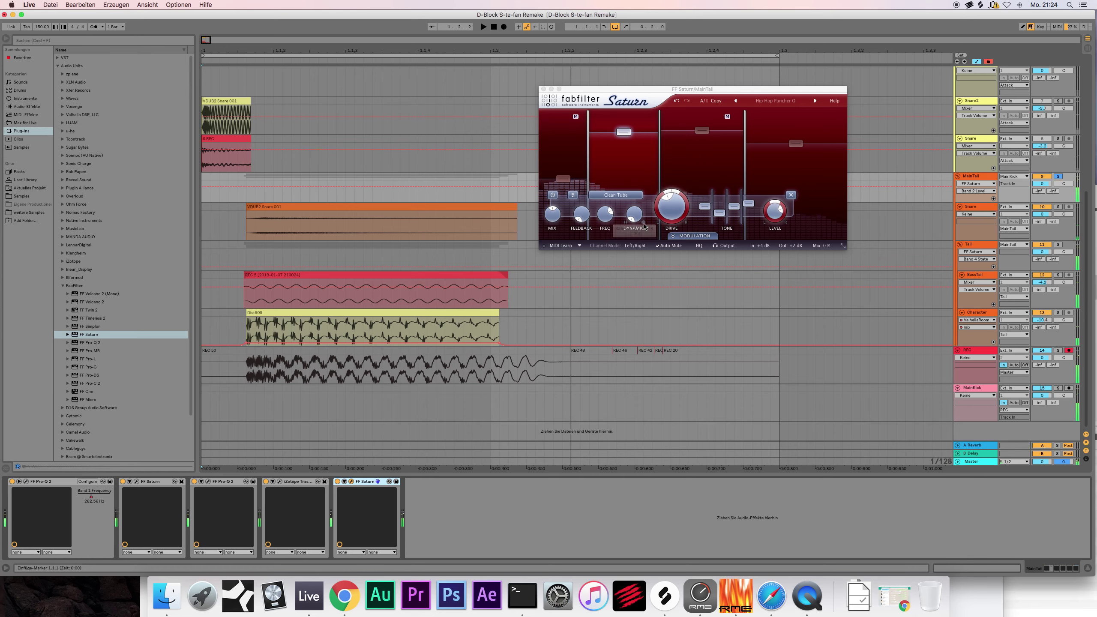
Step: Solo Saturn's band 2 and play back the tail to hear that band alone
left_click(615, 121)
key("space")
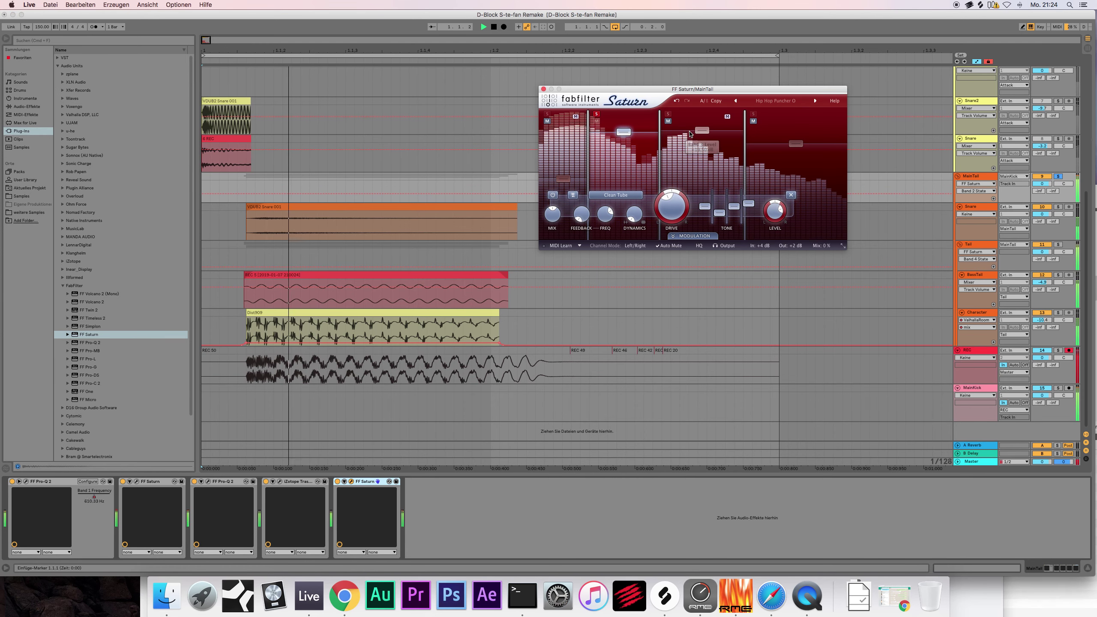
left_click(596, 114)
left_click(597, 114)
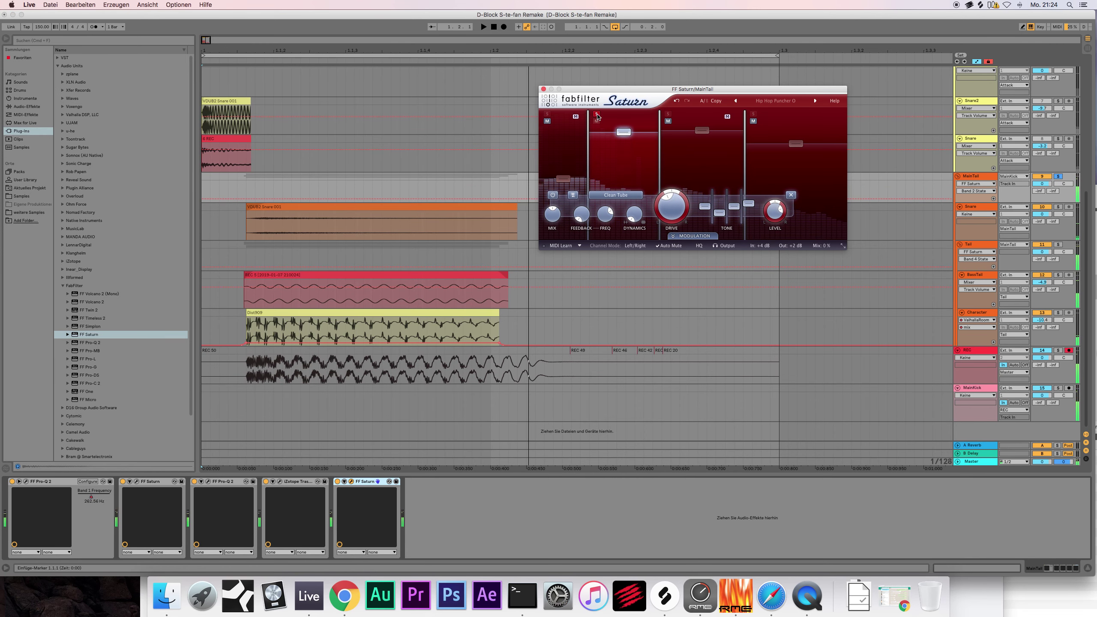
Step: Set Saturn's overall mix to 100%, end band 2's solo and re-record the tail
left_click_drag(820, 237, 821, 218)
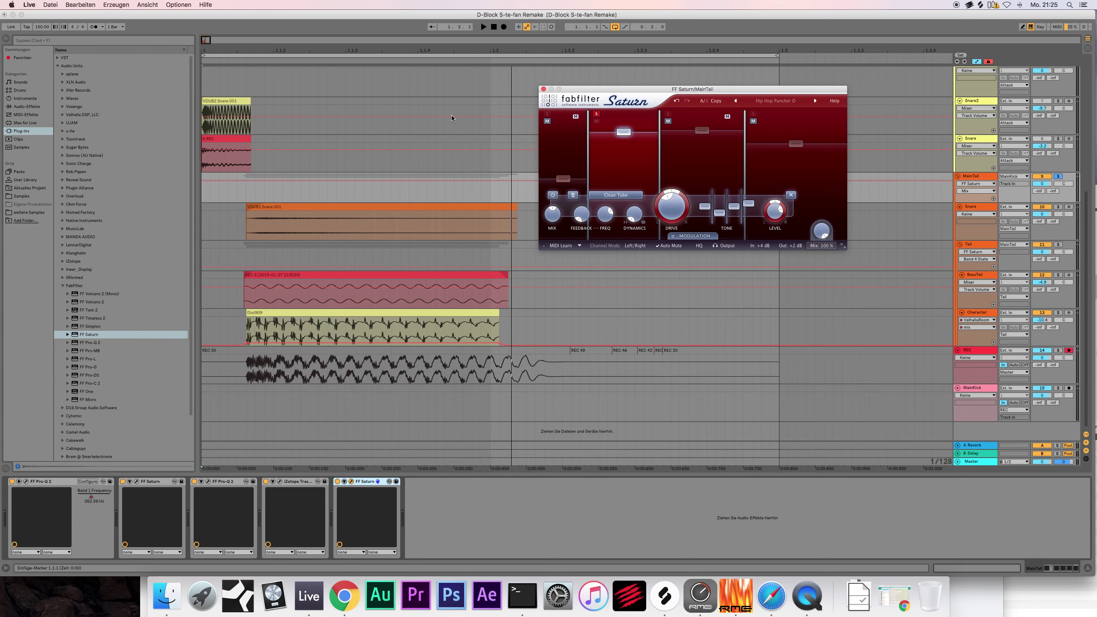
left_click(495, 27)
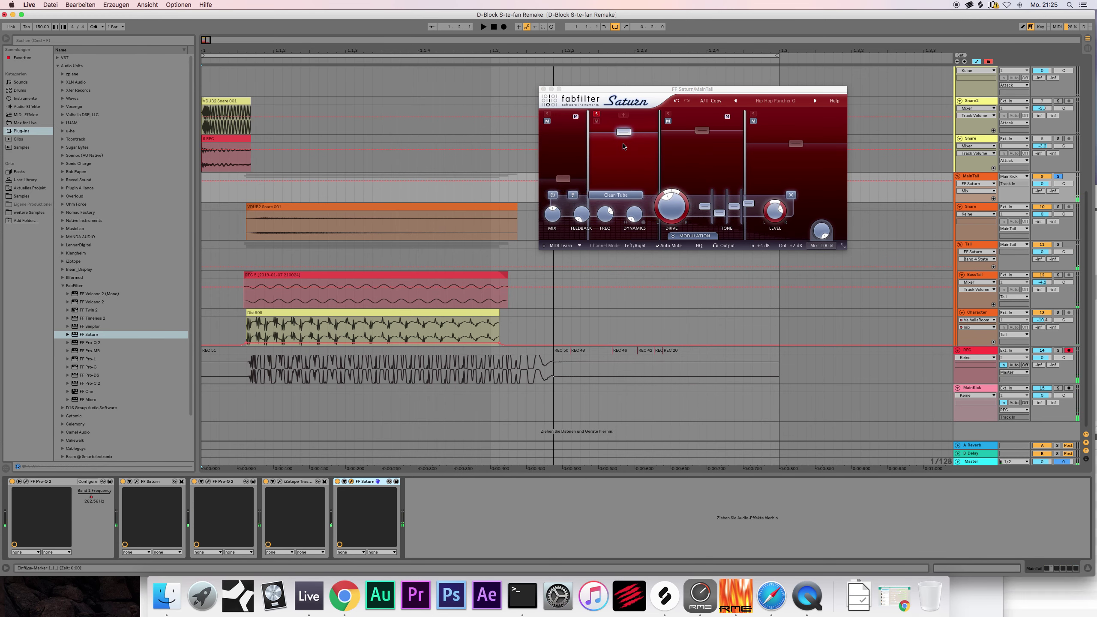
left_click(597, 114)
left_click(493, 28)
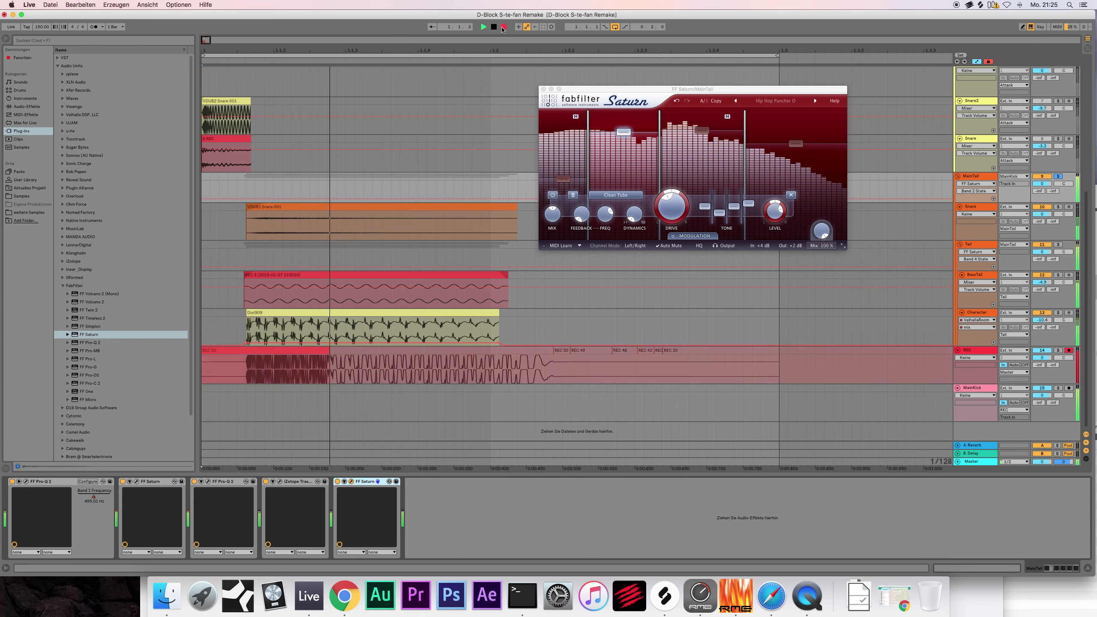
Step: Lower the levels of Saturn's bands 2 and 3 and record the tail with the reduced bands
left_click_drag(623, 132, 623, 142)
left_click_drag(702, 131, 701, 142)
left_click(503, 27)
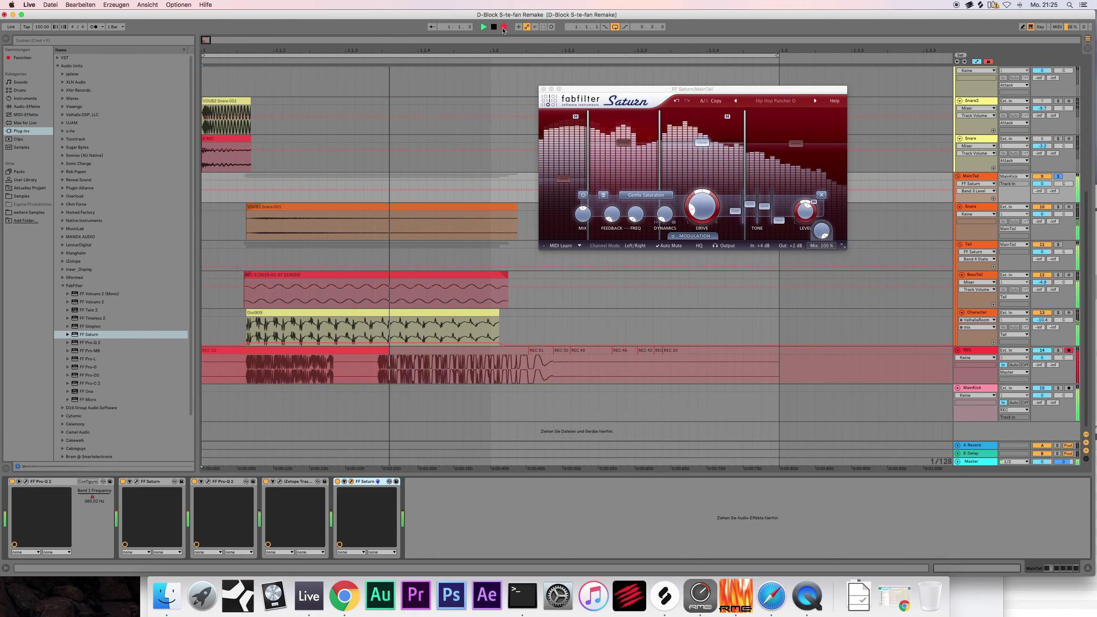
key("space")
Step: Set Saturn's band 3 level to about -2.8 dB and band 2 to about +0.2 dB, lower band 4, raise band 1 and record the tail
left_click_drag(702, 143, 676, 153)
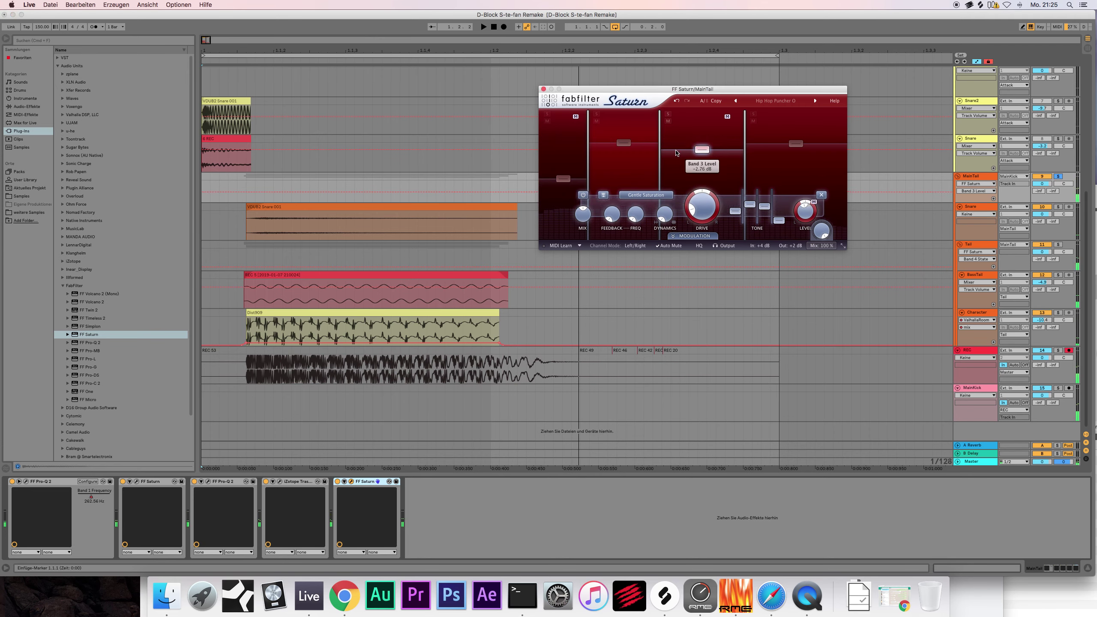
left_click_drag(796, 143, 797, 151)
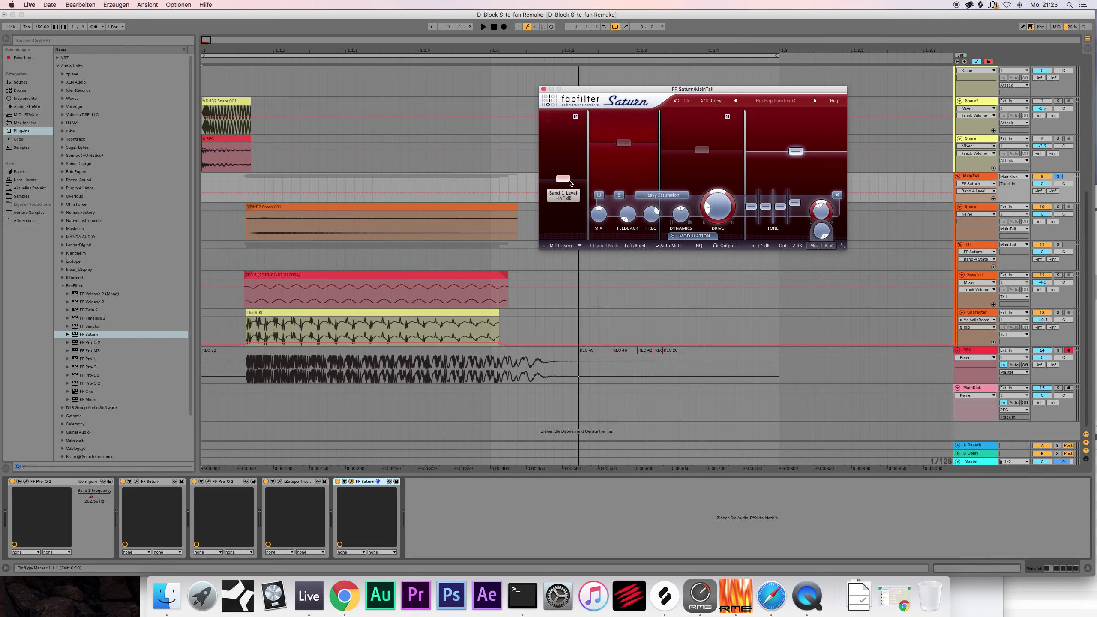
left_click_drag(570, 183, 569, 168)
left_click_drag(624, 143, 623, 147)
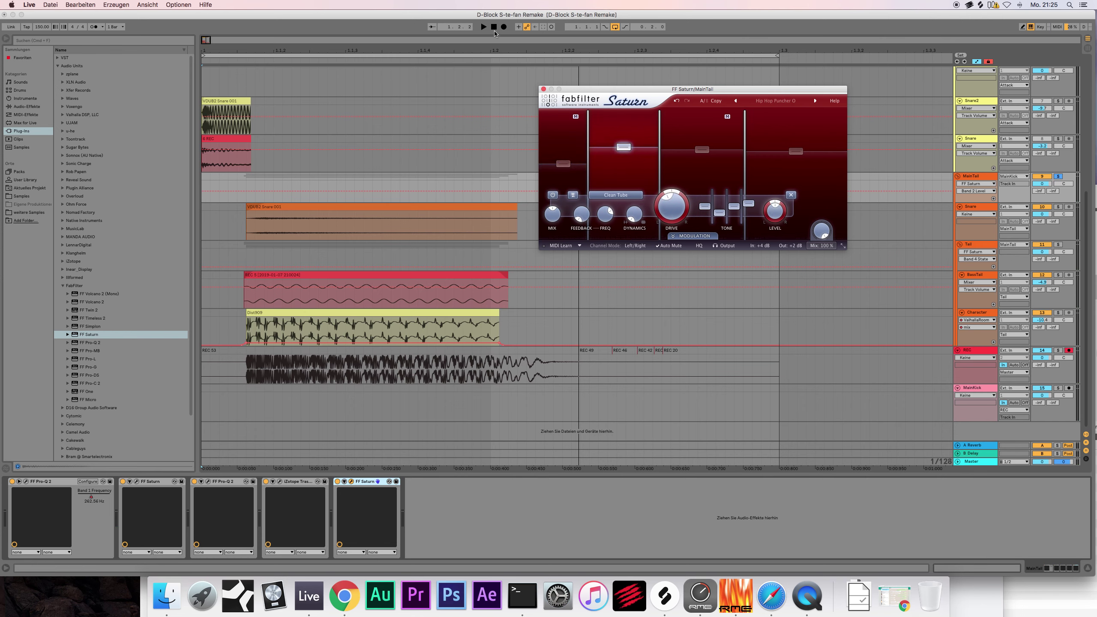
left_click(483, 26)
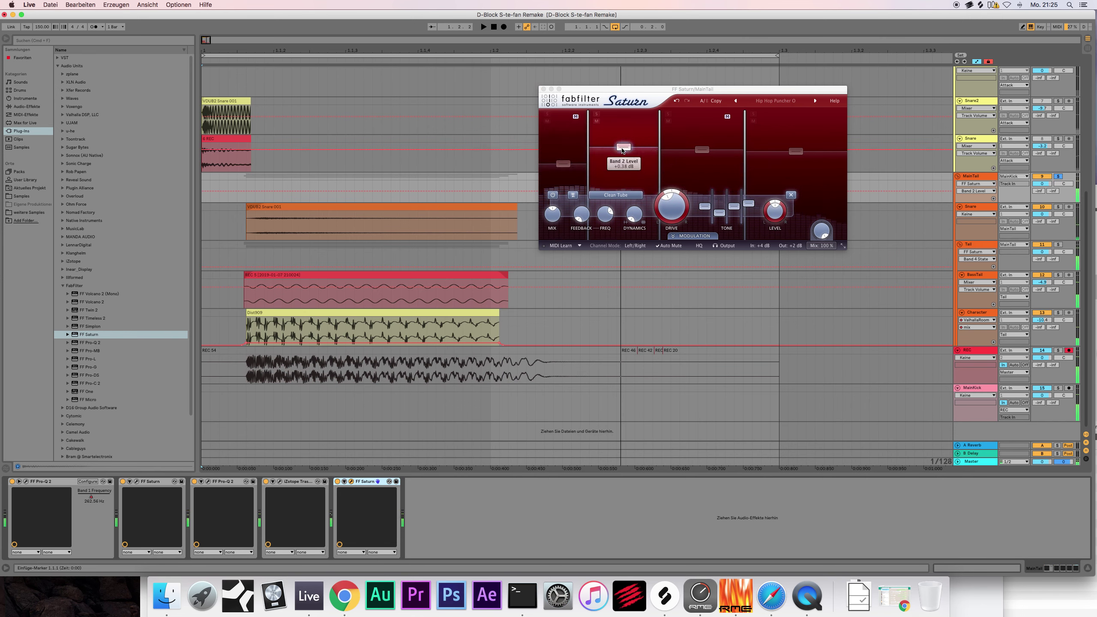
Step: Raise the level of Saturn's band 1 to slightly below band 3's, fine-tuning it between fresh recordings of the tail
left_click_drag(563, 163, 560, 149)
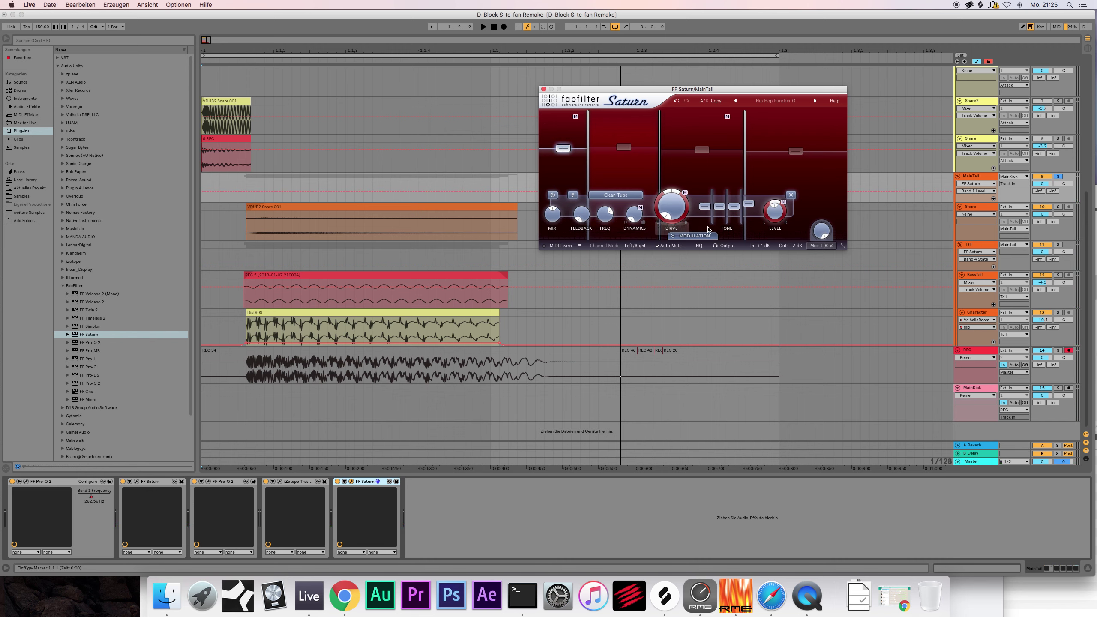
left_click(483, 27)
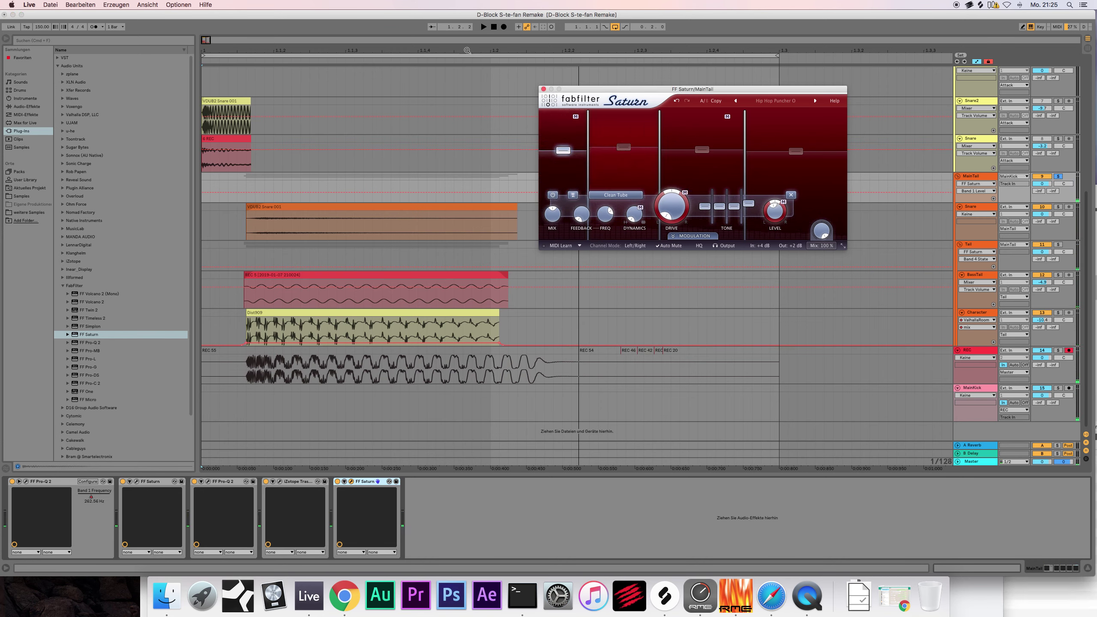
left_click(495, 27)
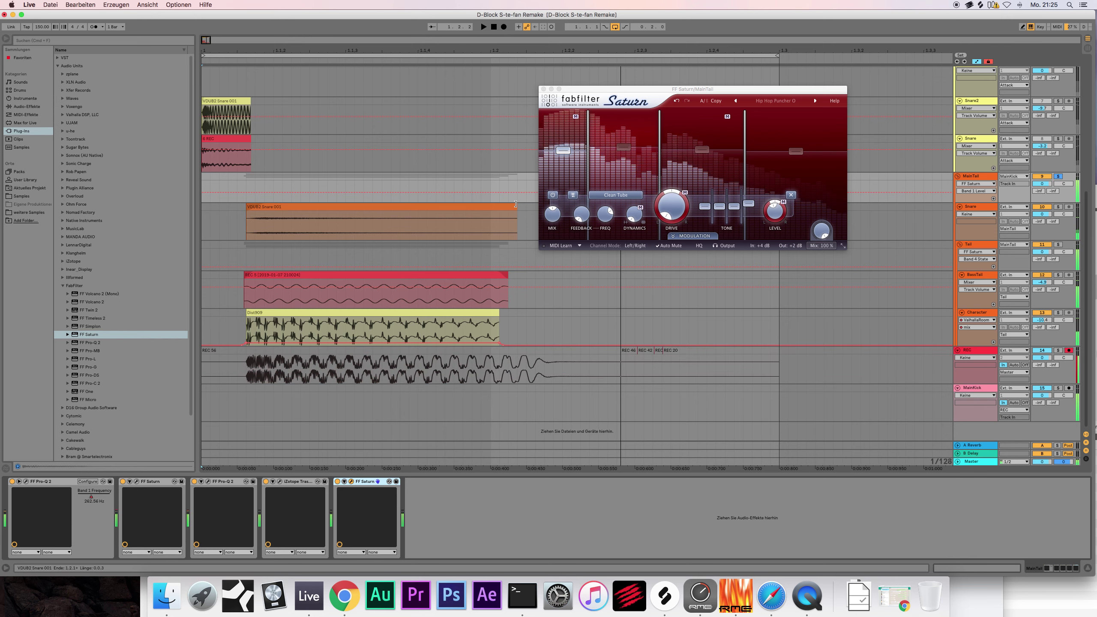
left_click_drag(563, 151, 566, 154)
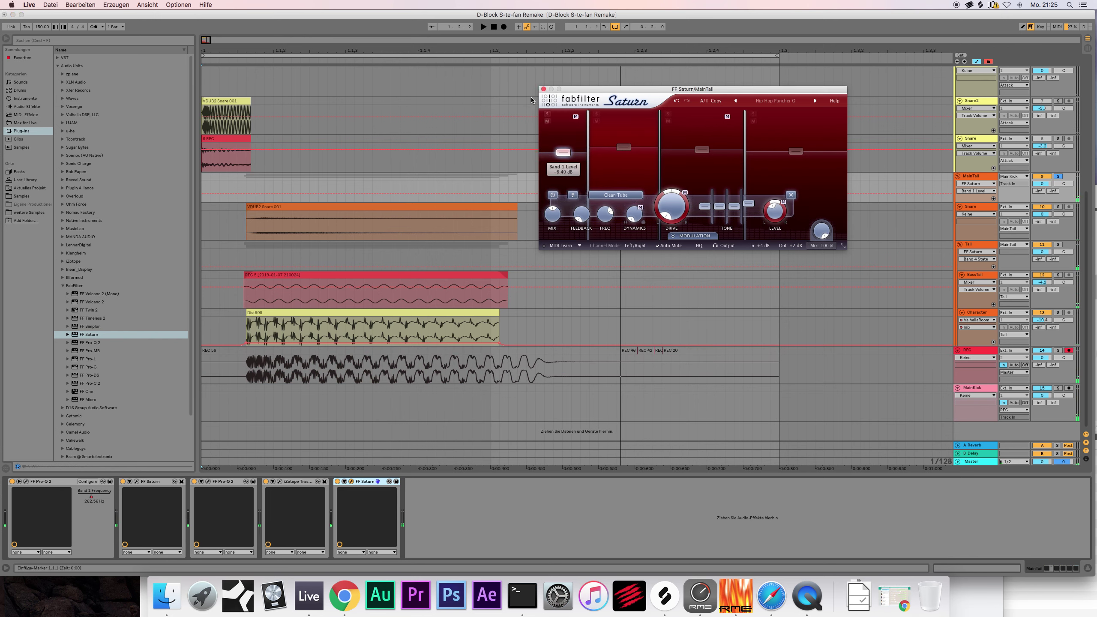
left_click(496, 29)
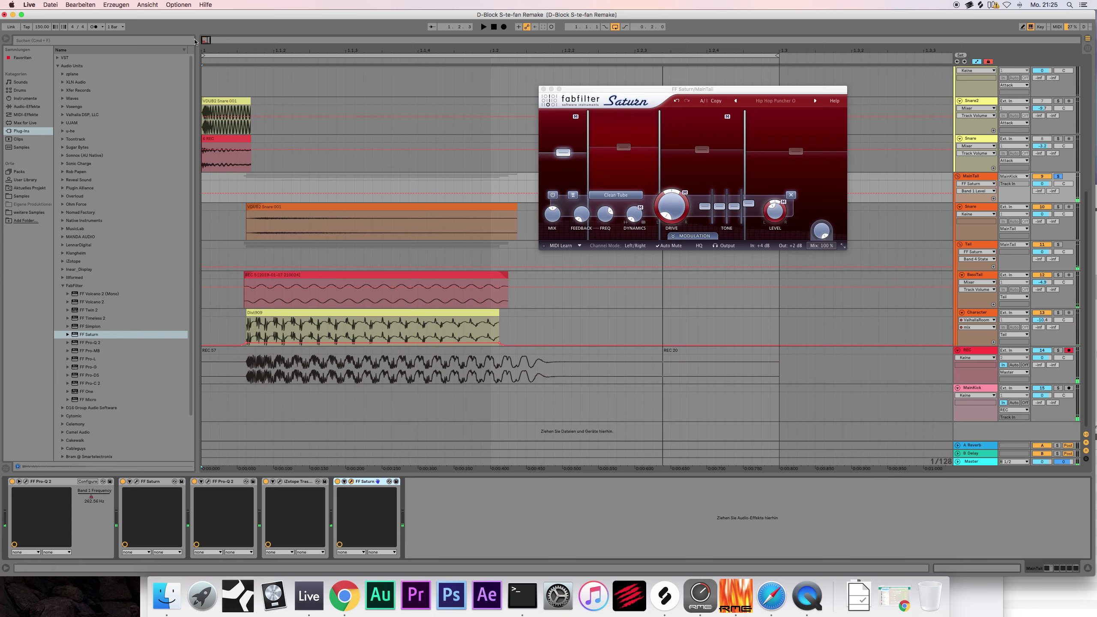
Step: Shift the audio clip on the Character track slightly later and record the tail again
key("plus")
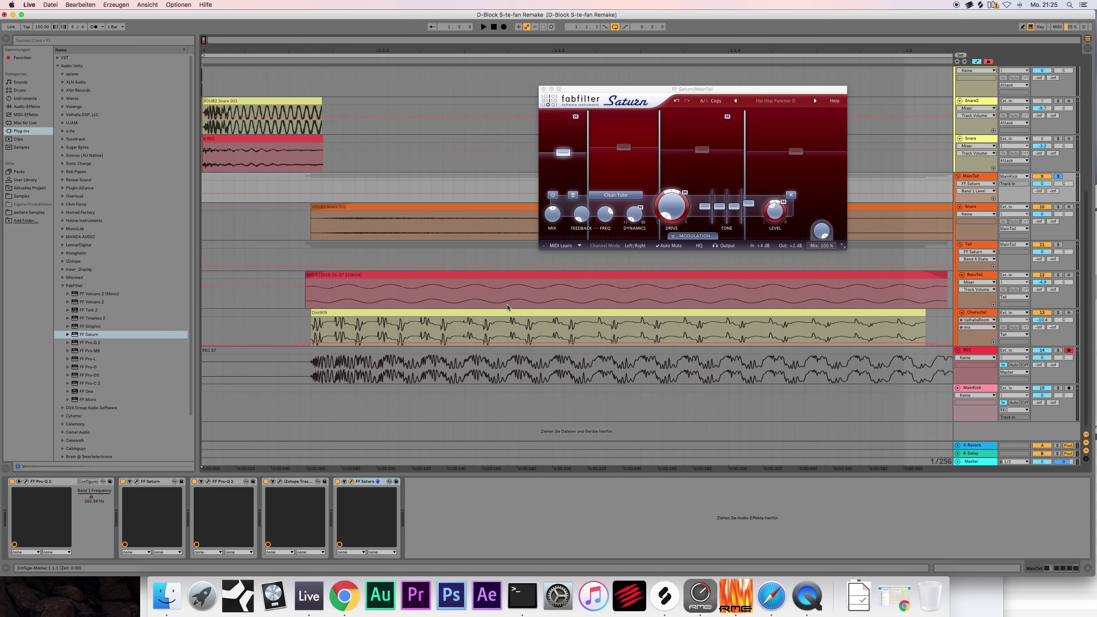
left_click_drag(506, 312, 514, 313)
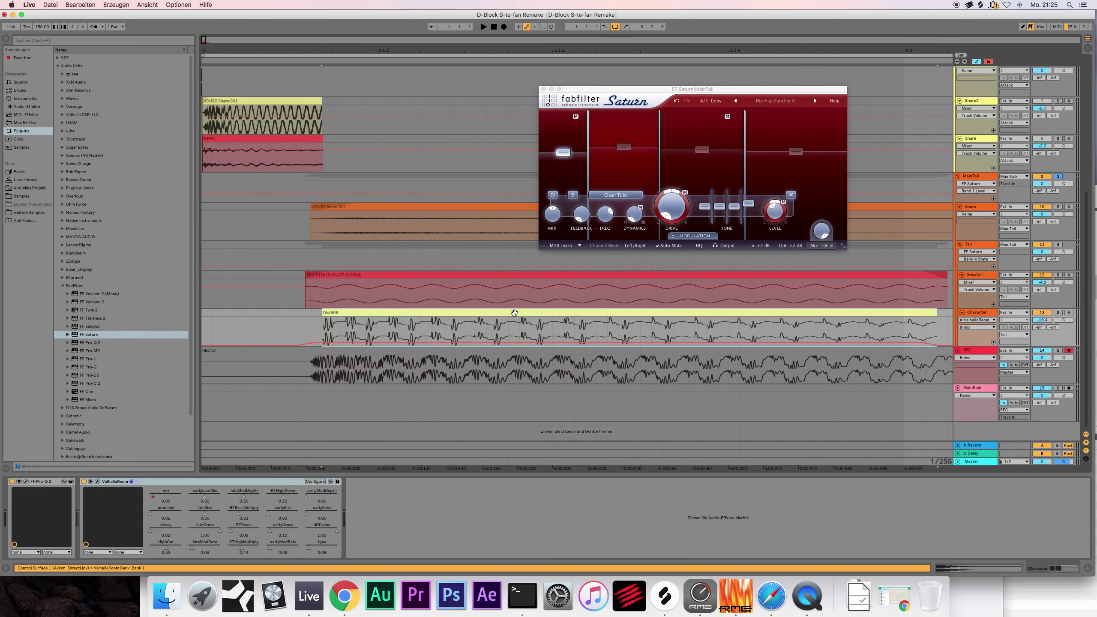
key("space")
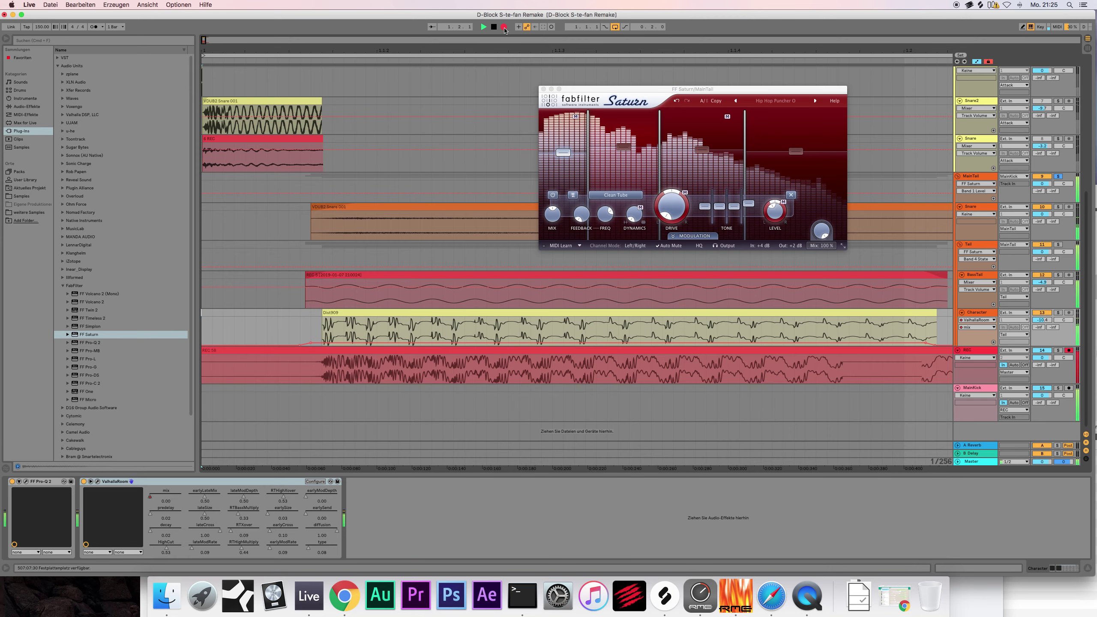
Step: Try the Character clip slightly earlier, ahead of the tail clips, and record the tail
key("minus")
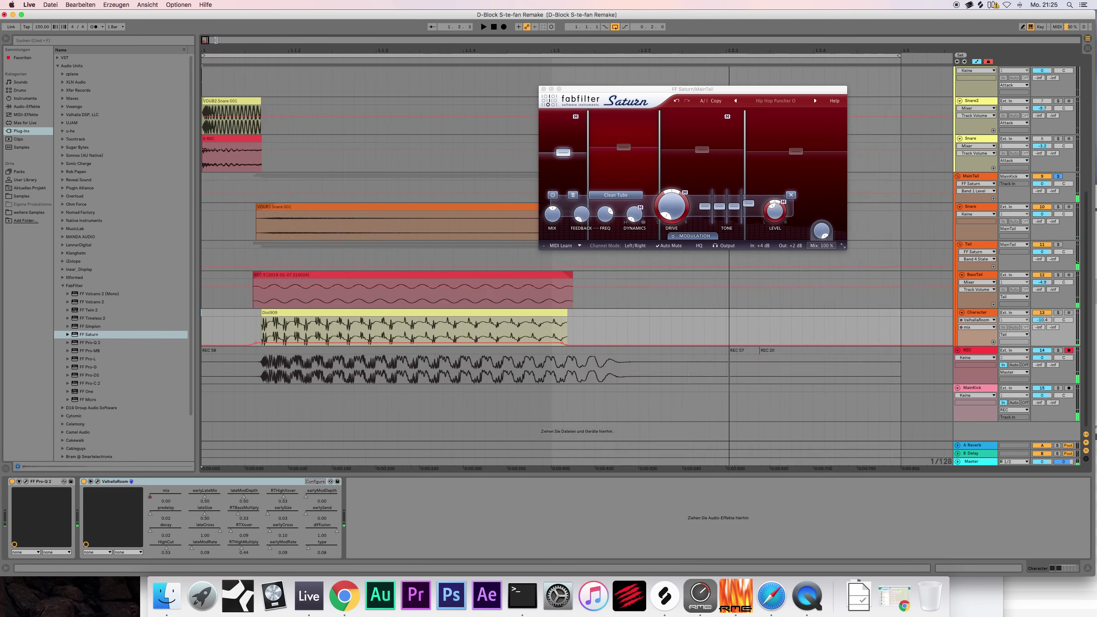
key("minus")
left_click(256, 312)
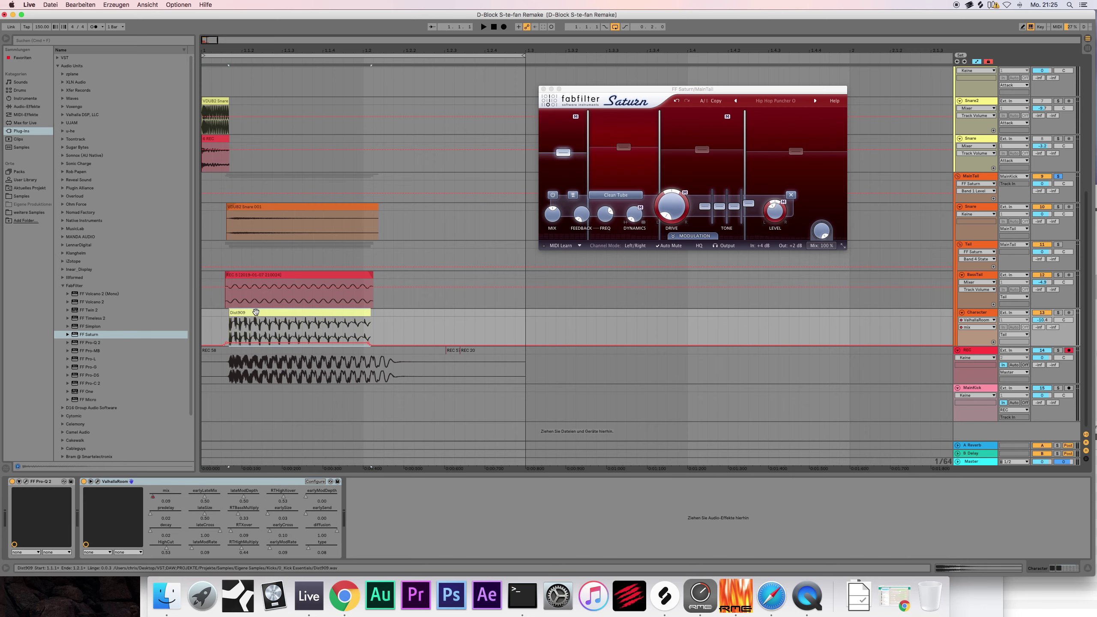
left_click_drag(283, 315, 273, 316)
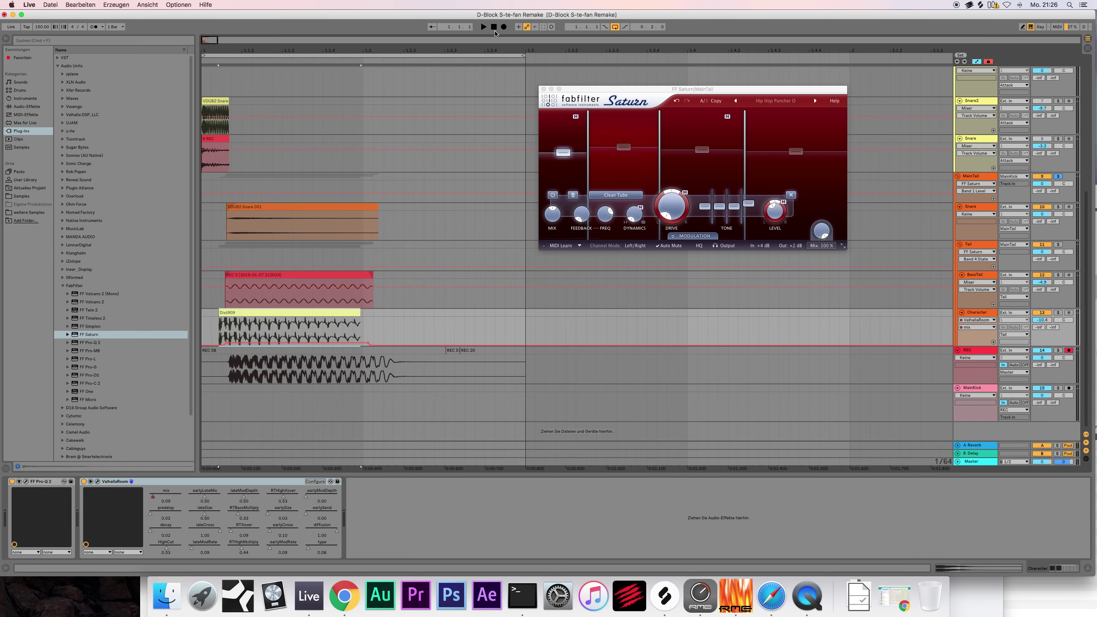
key("space")
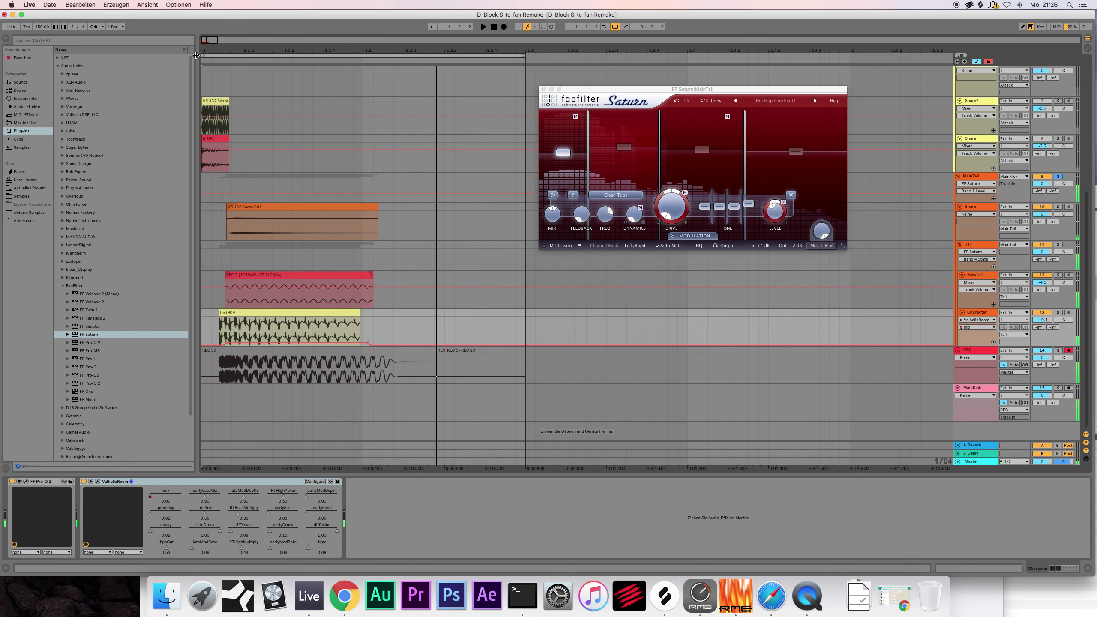
Step: Move the Character clip later until it begins just after the orange Snare clip's start, recording the tail after each shift
left_click_drag(209, 40, 203, 41)
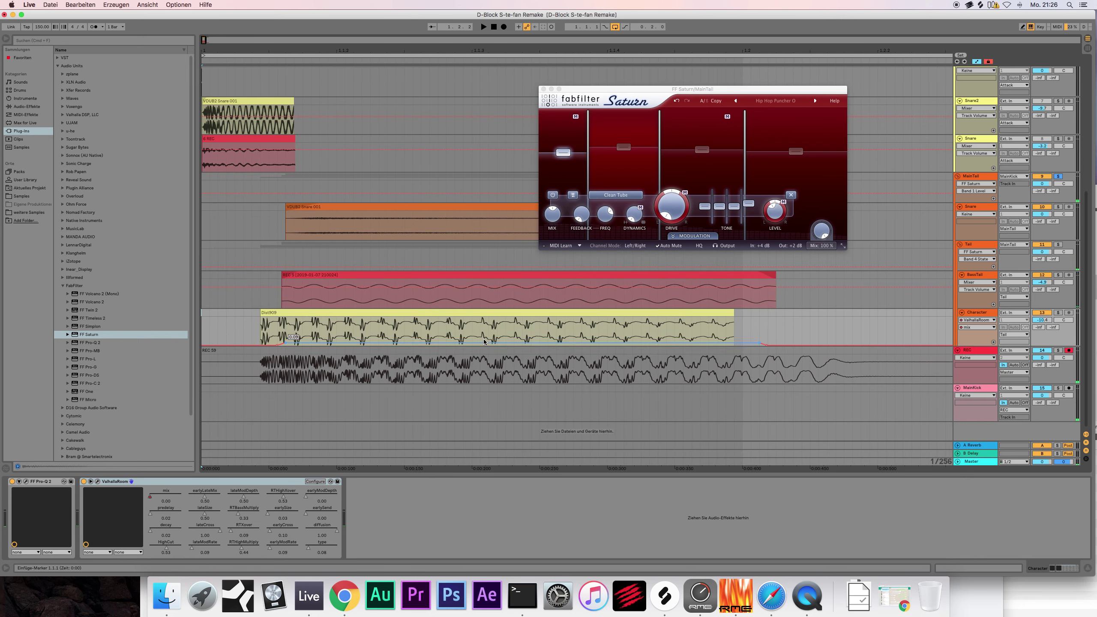
left_click_drag(463, 327, 489, 327)
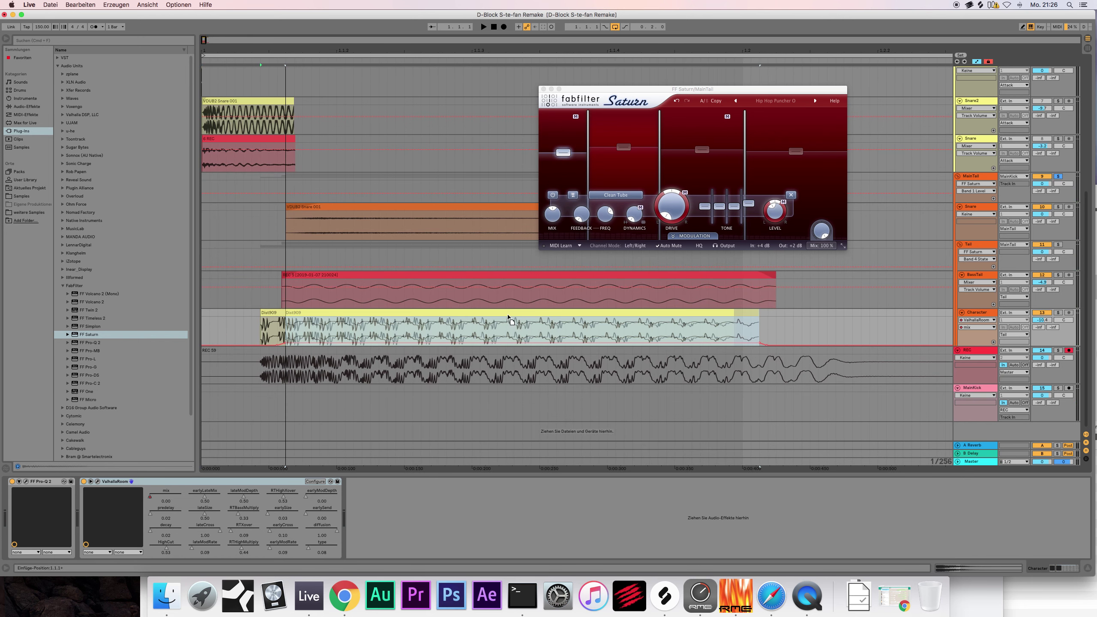
left_click(502, 28)
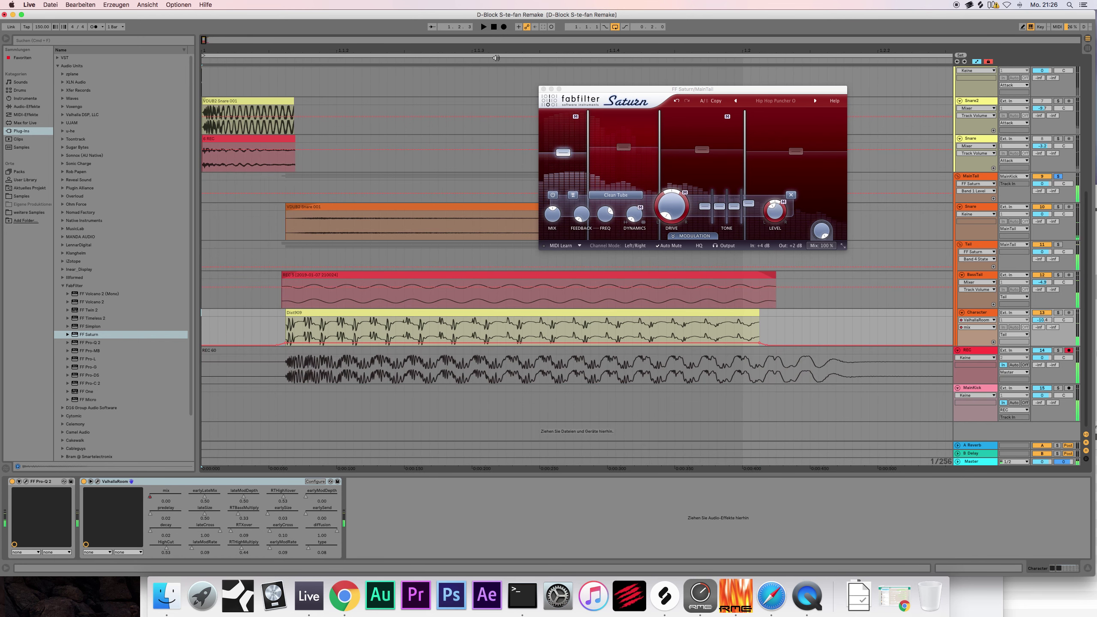
left_click_drag(407, 312, 422, 311)
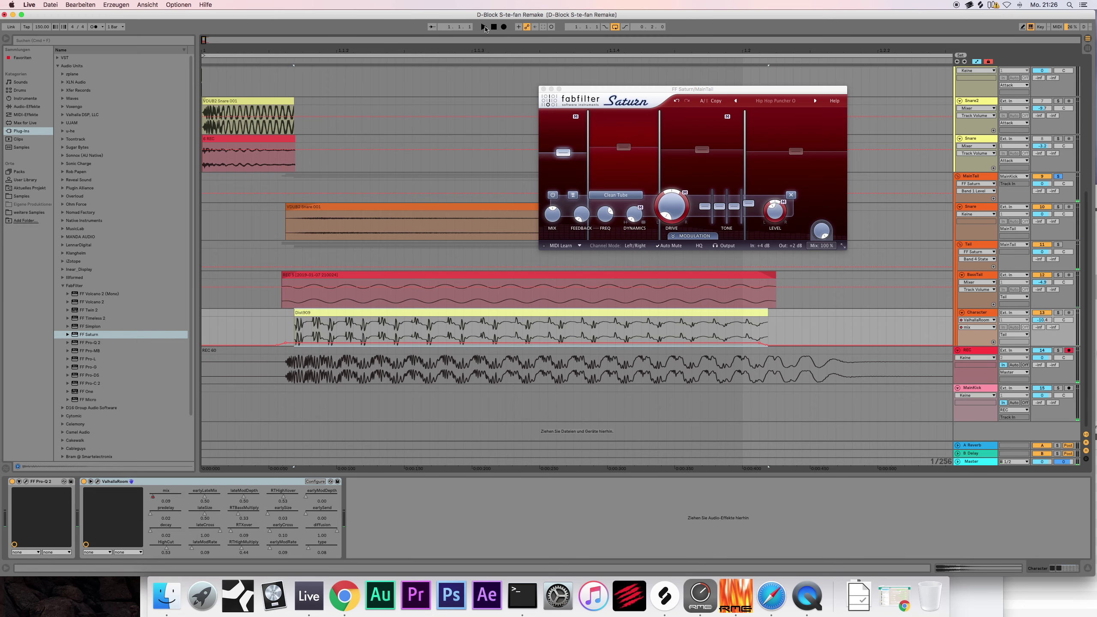
left_click(503, 27)
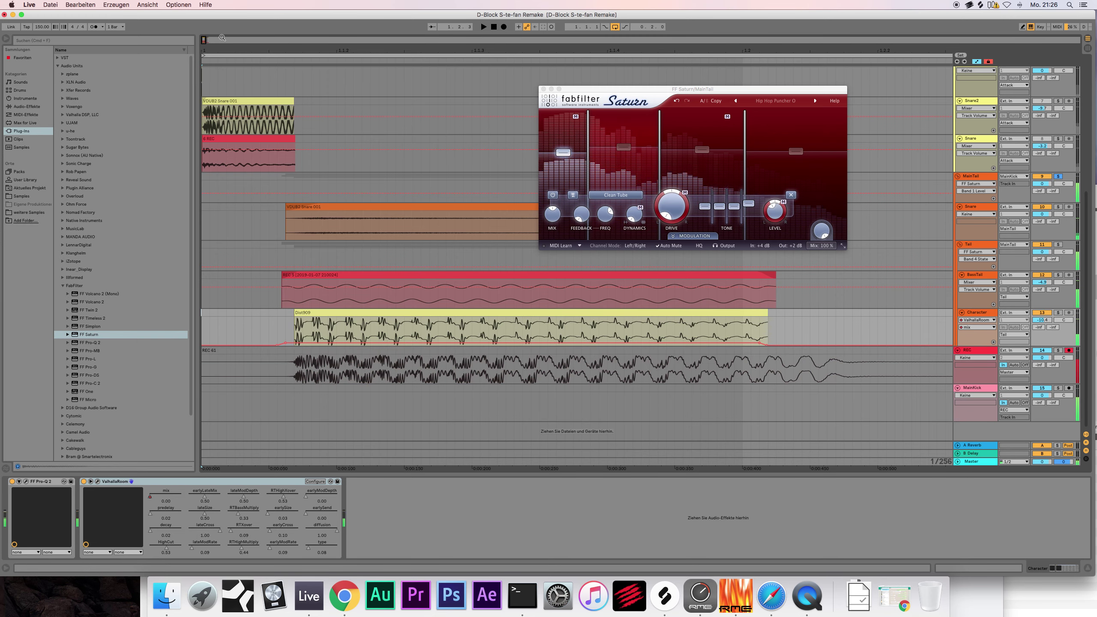
key("minus")
key("minus")
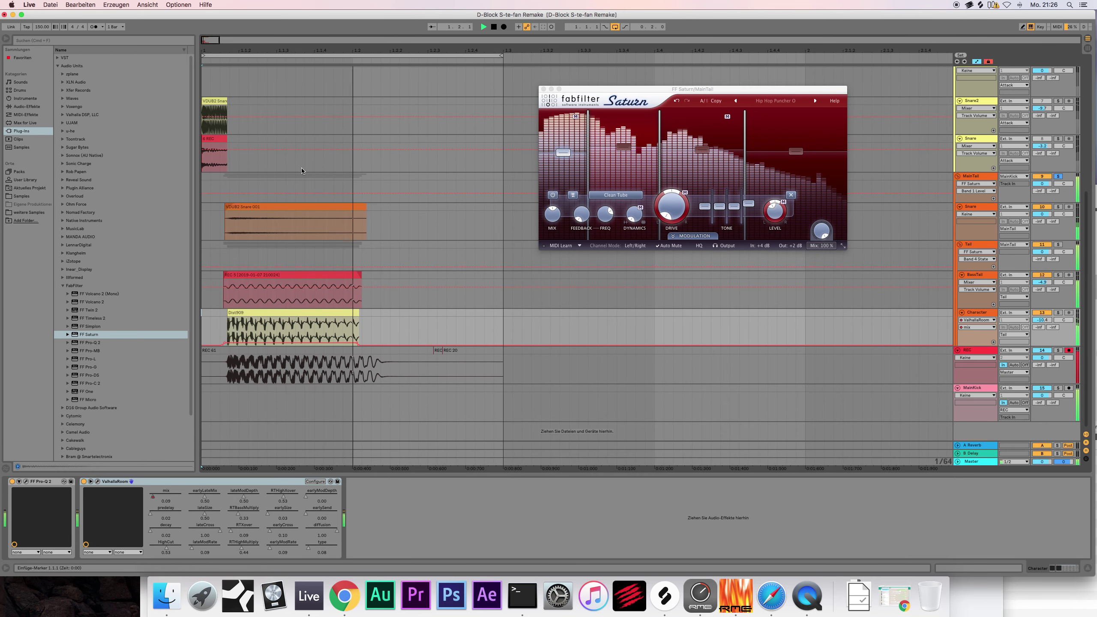
mouse_move(564, 159)
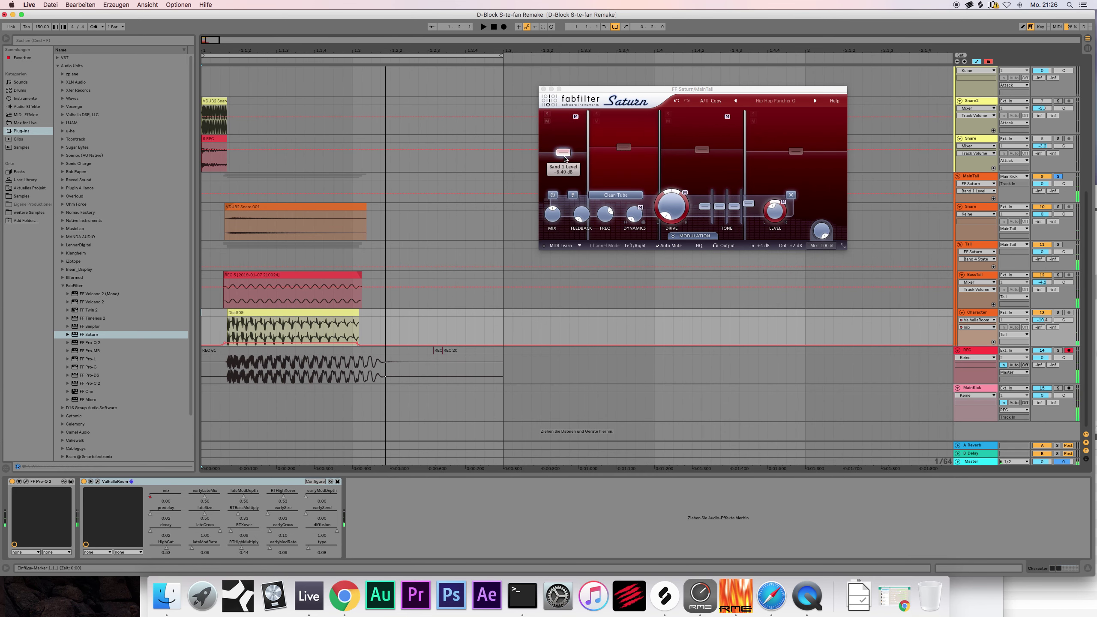
left_click(543, 89)
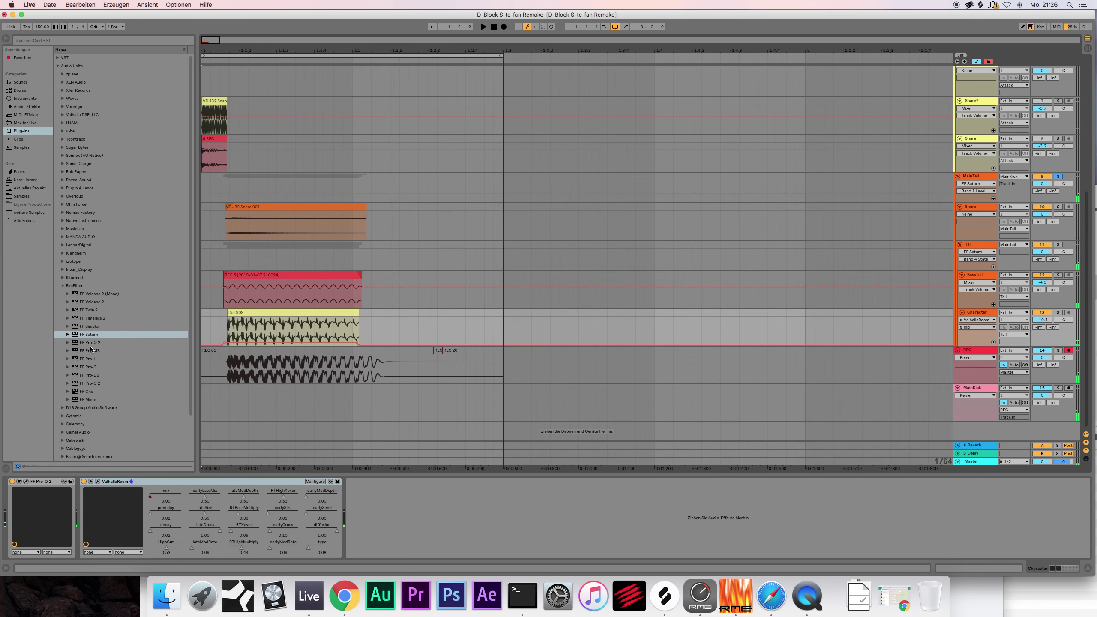
left_click_drag(90, 343, 242, 417)
left_click_drag(394, 520, 394, 522)
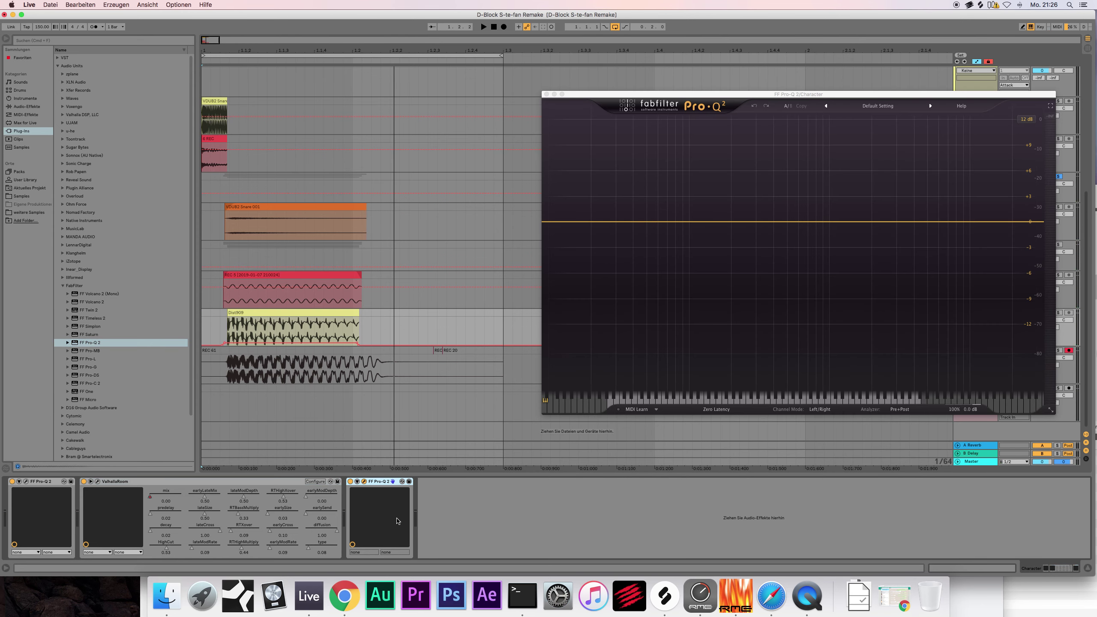
key("Delete")
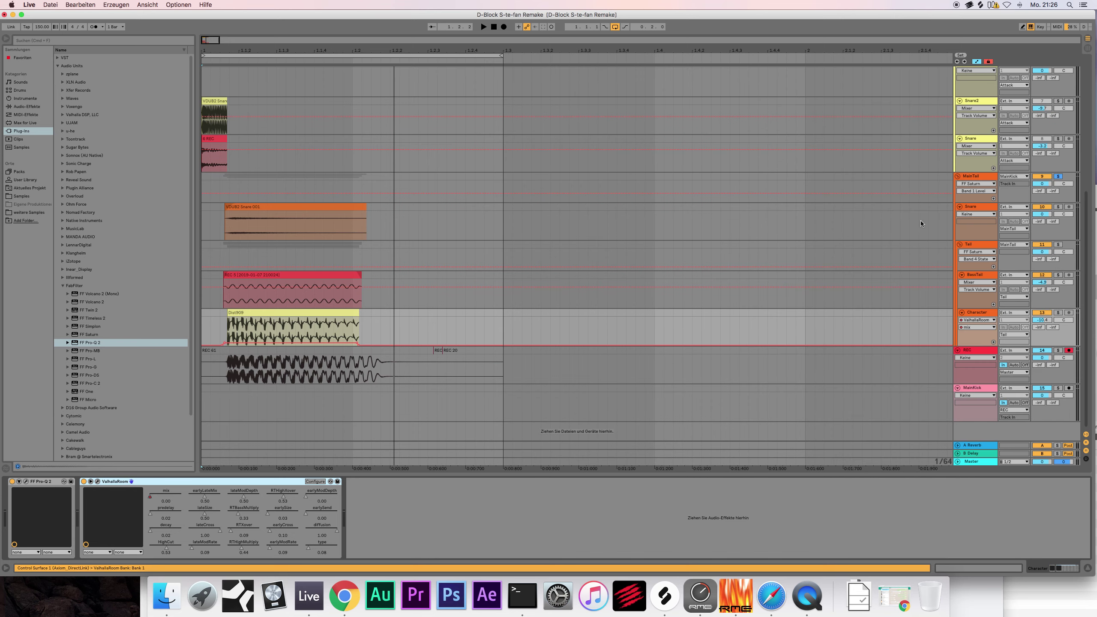
Step: Add FF Pro-Q 2 at the end of the MainTail device chain and play the kick through it
left_click(971, 177)
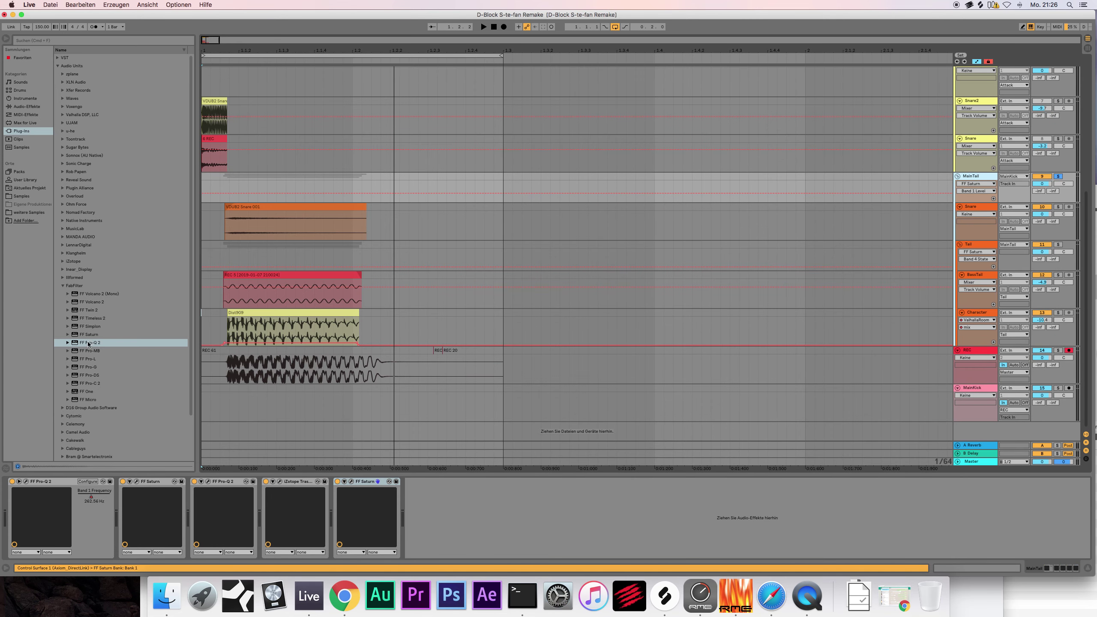
left_click_drag(88, 344, 451, 504)
key("space")
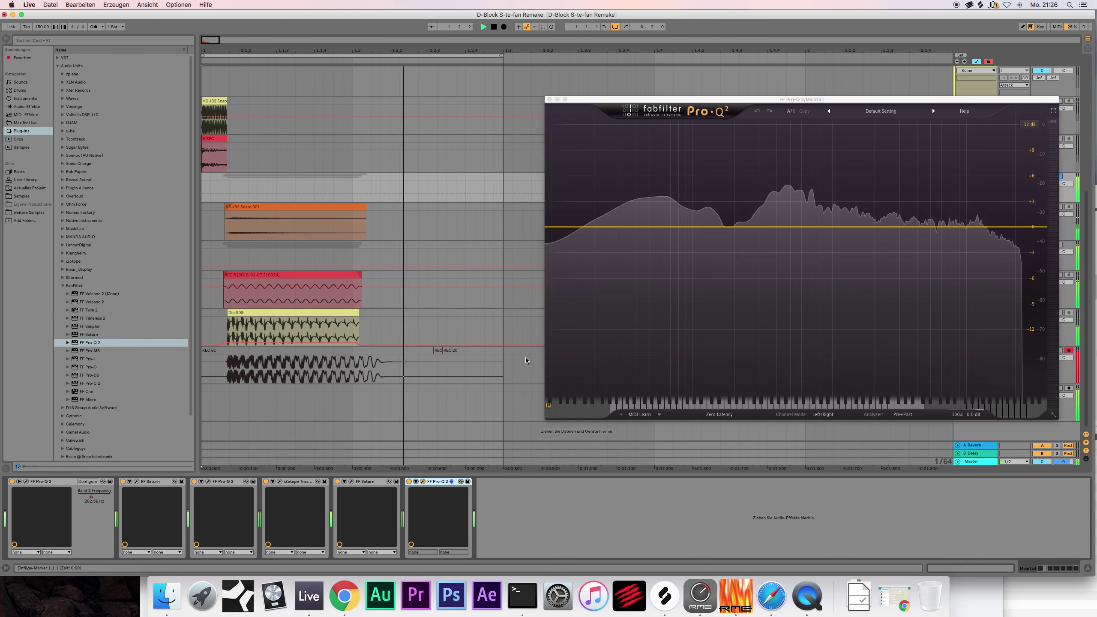
key("space")
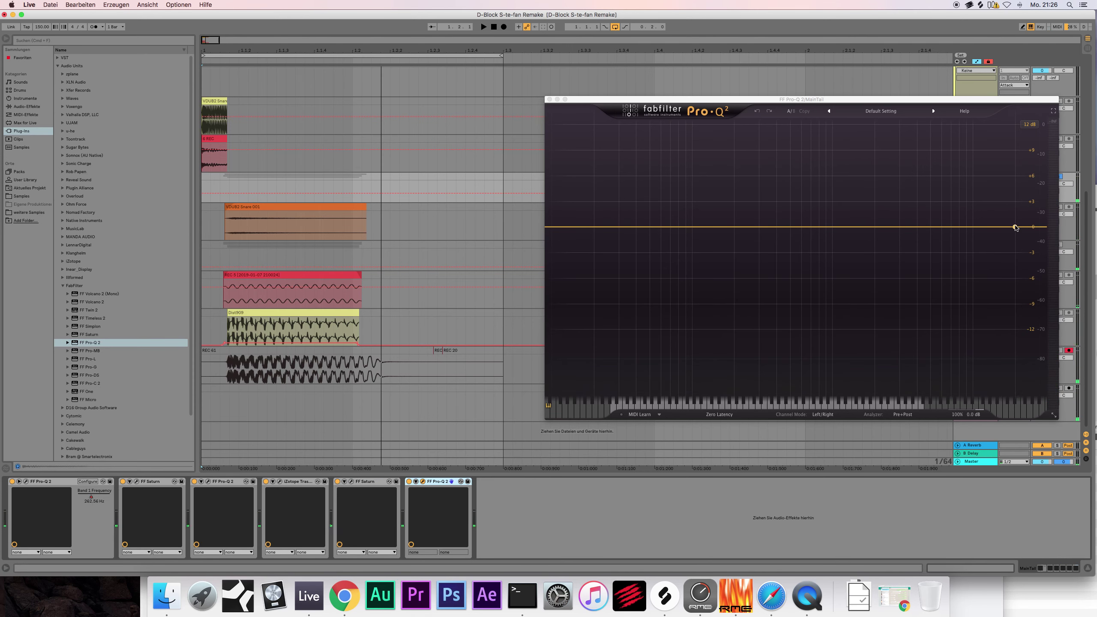
Step: Create a high shelf in the new Pro-Q 2 at about 794 Hz with a 30 dB/oct slope and about 0 dB gain
left_click_drag(1015, 227, 821, 253)
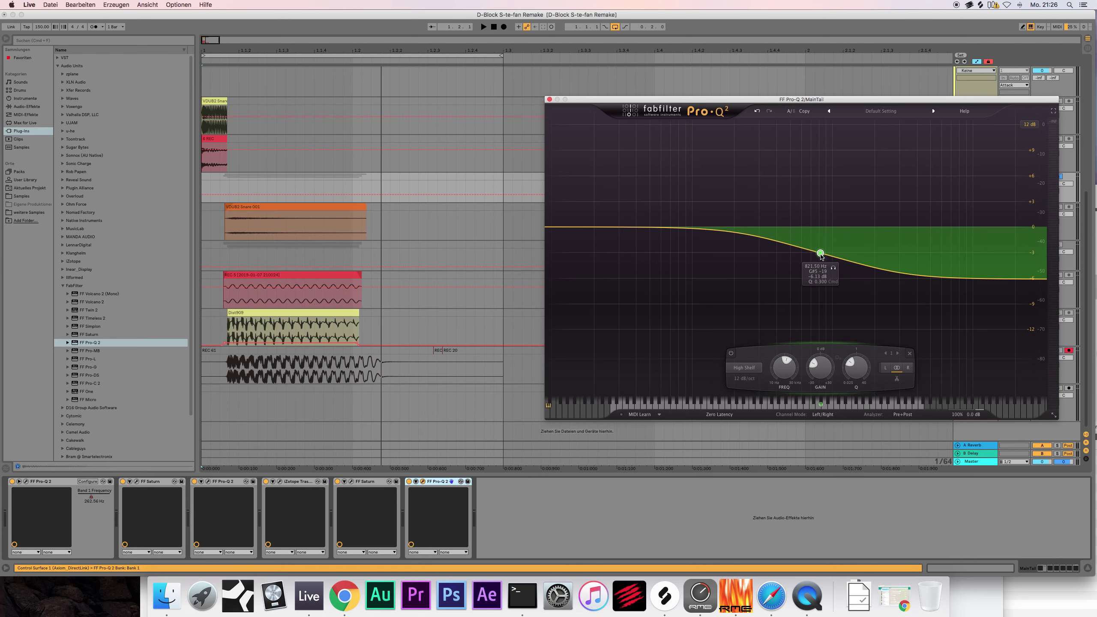
right_click(820, 254)
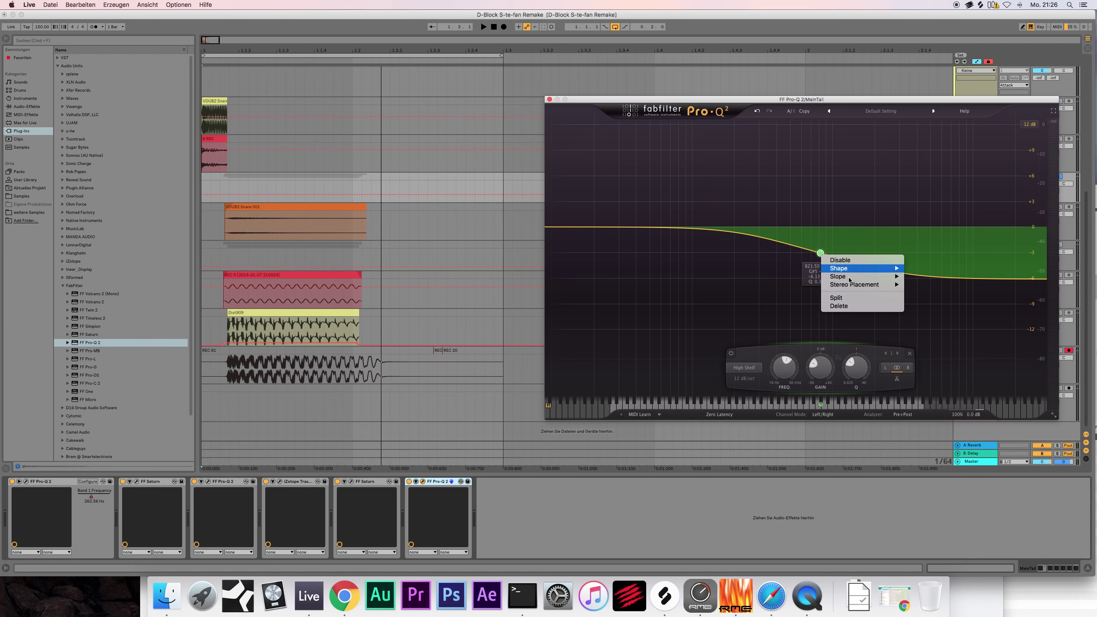
mouse_move(881, 276)
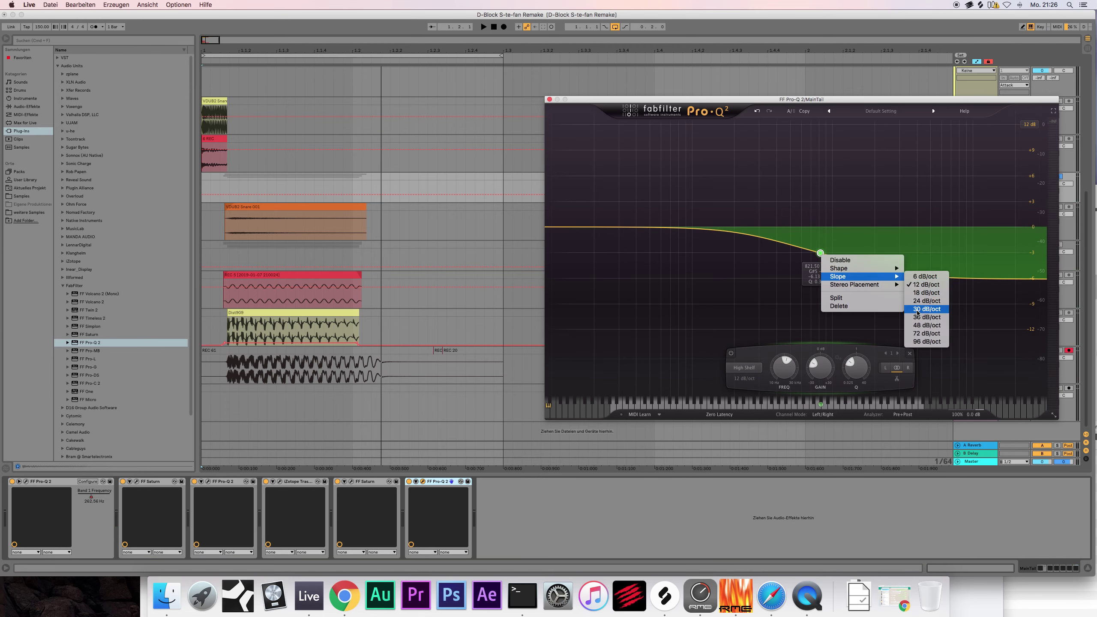
left_click(926, 309)
mouse_move(820, 253)
left_mouse_down()
mouse_move(806, 259)
mouse_move(804, 249)
left_mouse_up()
left_click_drag(847, 372, 846, 363)
key("space")
mouse_move(812, 245)
left_mouse_down()
mouse_move(814, 257)
mouse_move(819, 228)
left_mouse_up()
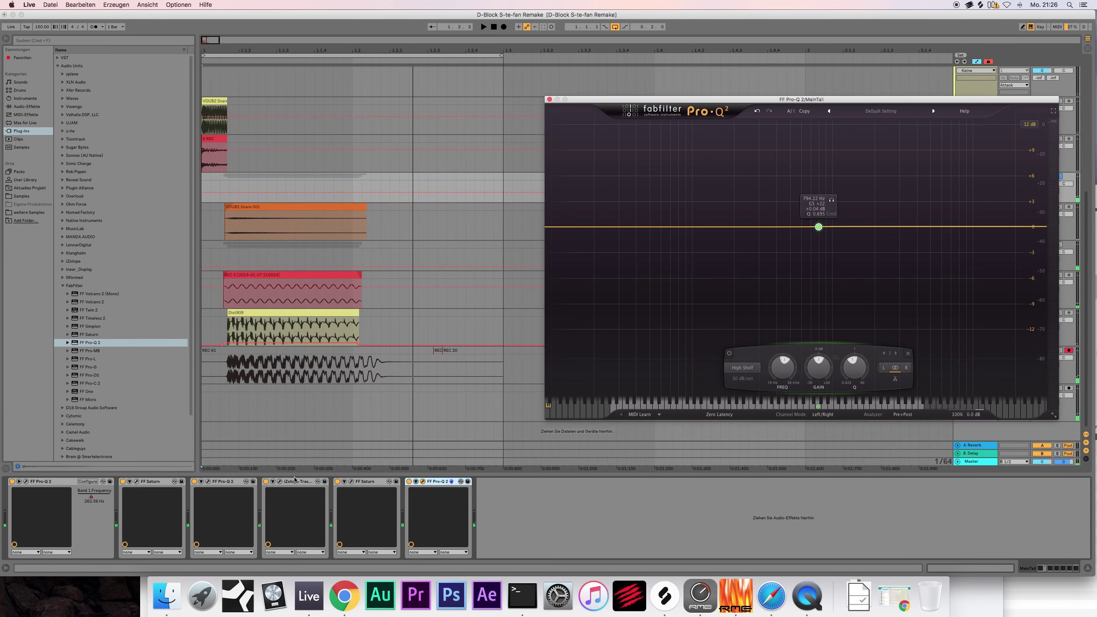
Step: Expose the high shelf's Band 1 Gain as a device parameter, set it to about -0.41 dB and play the kick
left_click(422, 481)
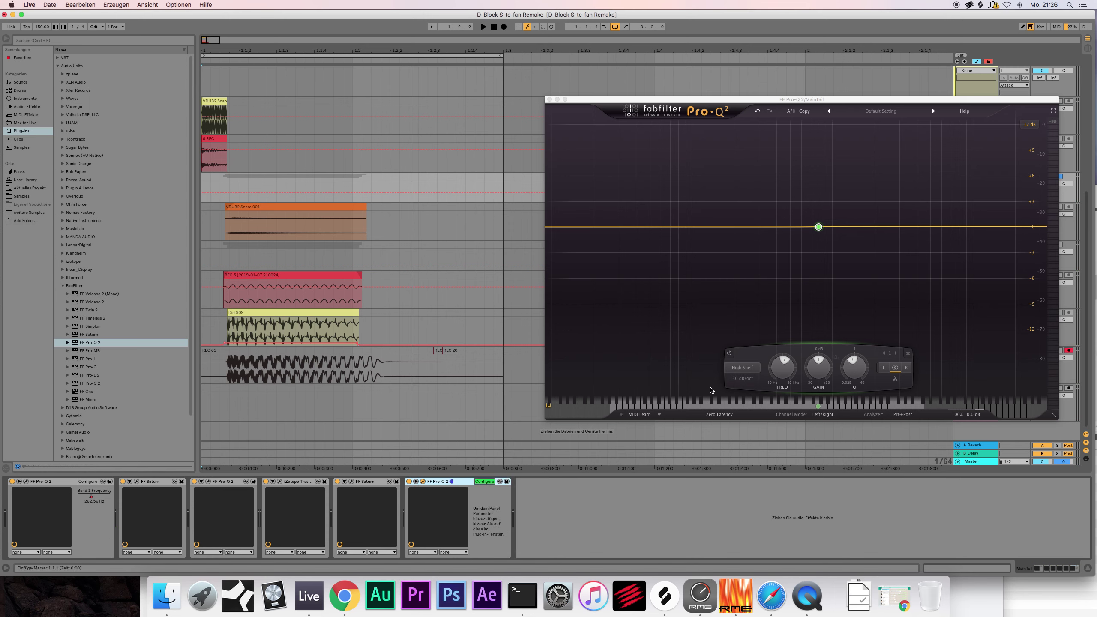
left_click(828, 363)
left_click(484, 482)
mouse_move(491, 499)
left_mouse_down()
mouse_move(492, 540)
mouse_move(491, 504)
left_mouse_up()
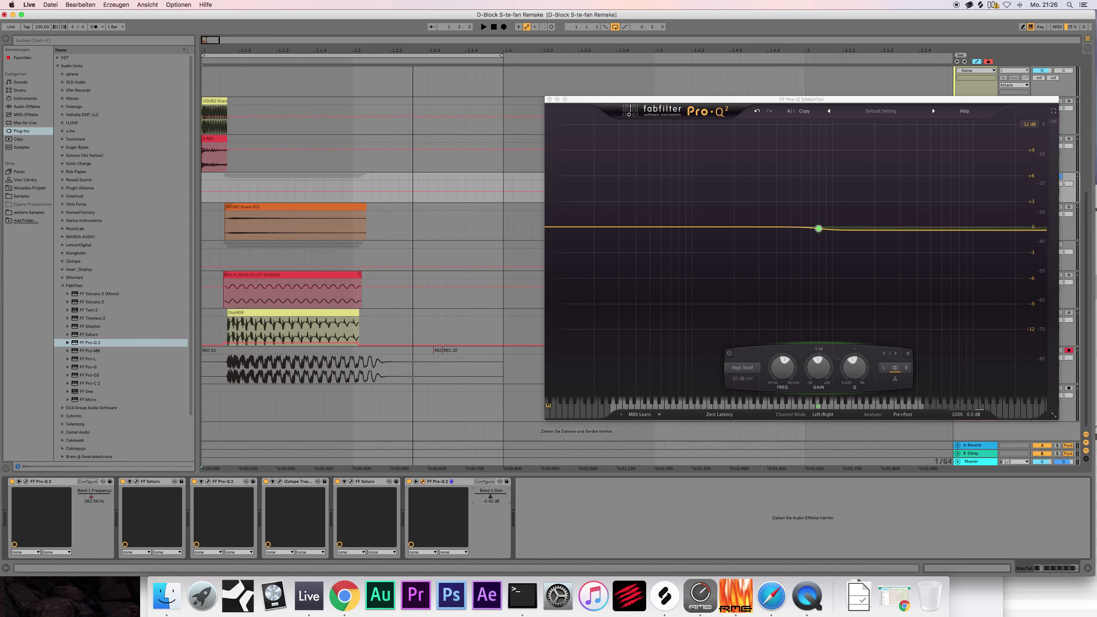
key("space")
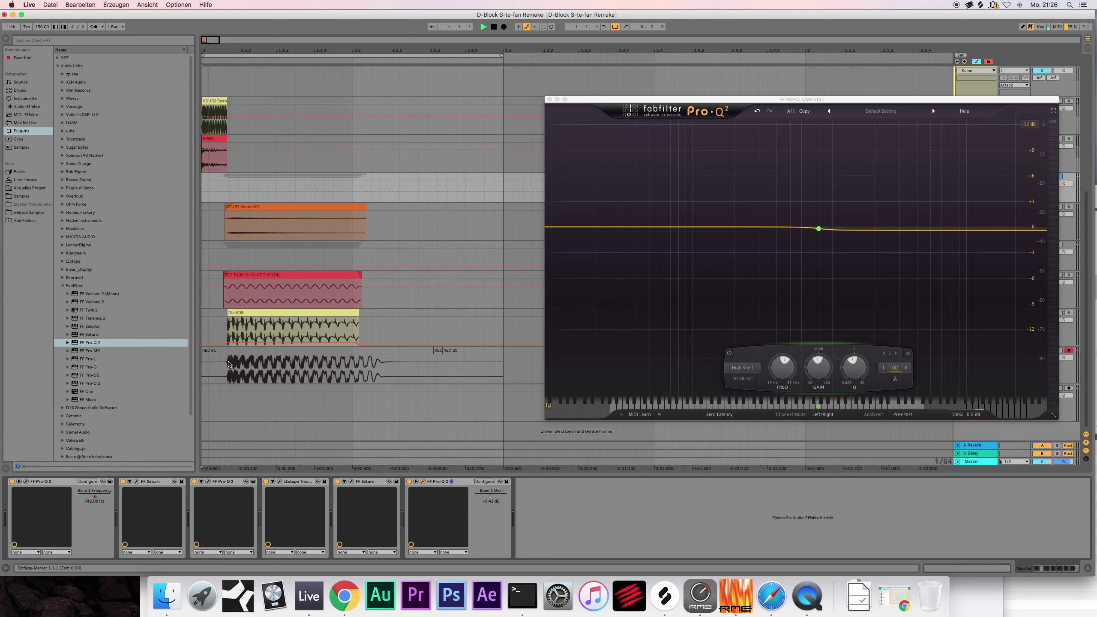
key("space")
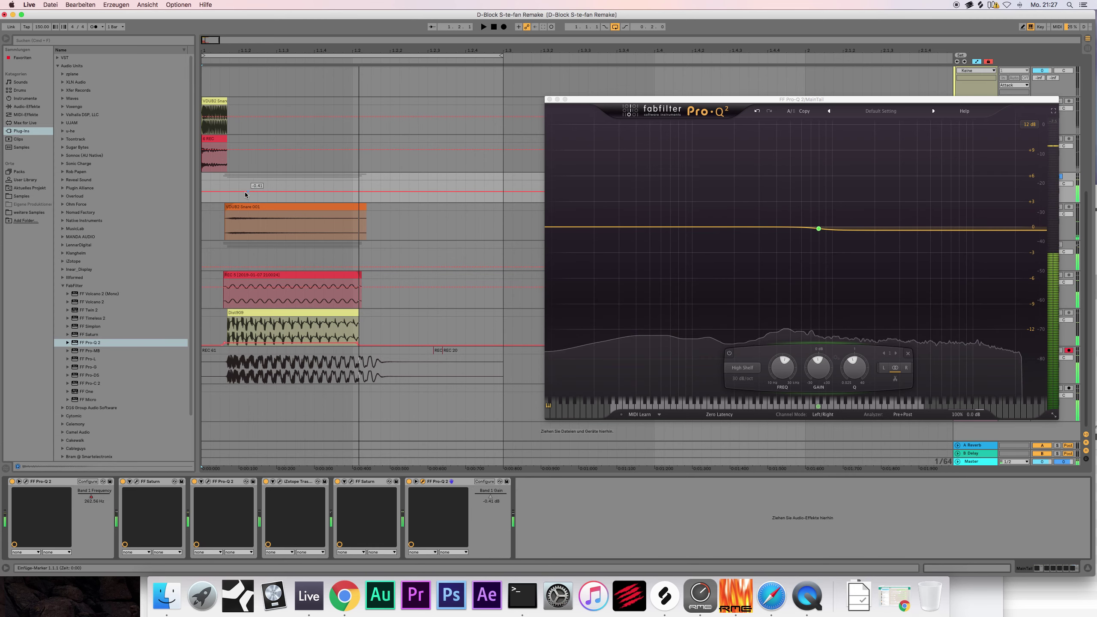
Step: Automate MainTail's Band 1 Gain to fall to about -7.96 dB from the tail's start and record the result
mouse_move(225, 194)
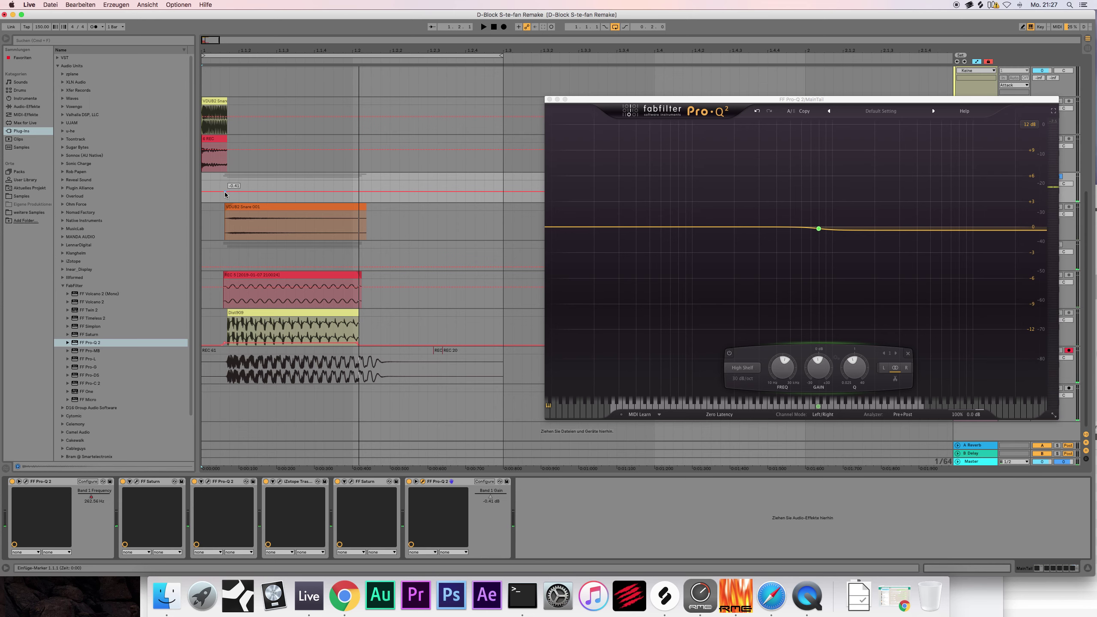
left_click_drag(225, 195, 259, 195)
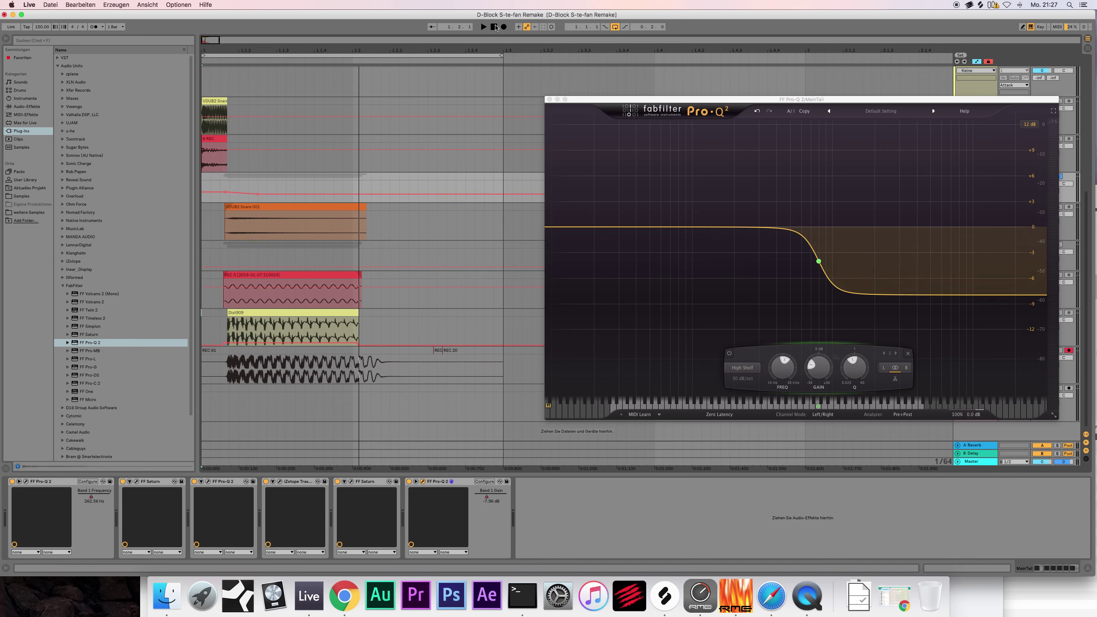
left_click(495, 27)
key("space")
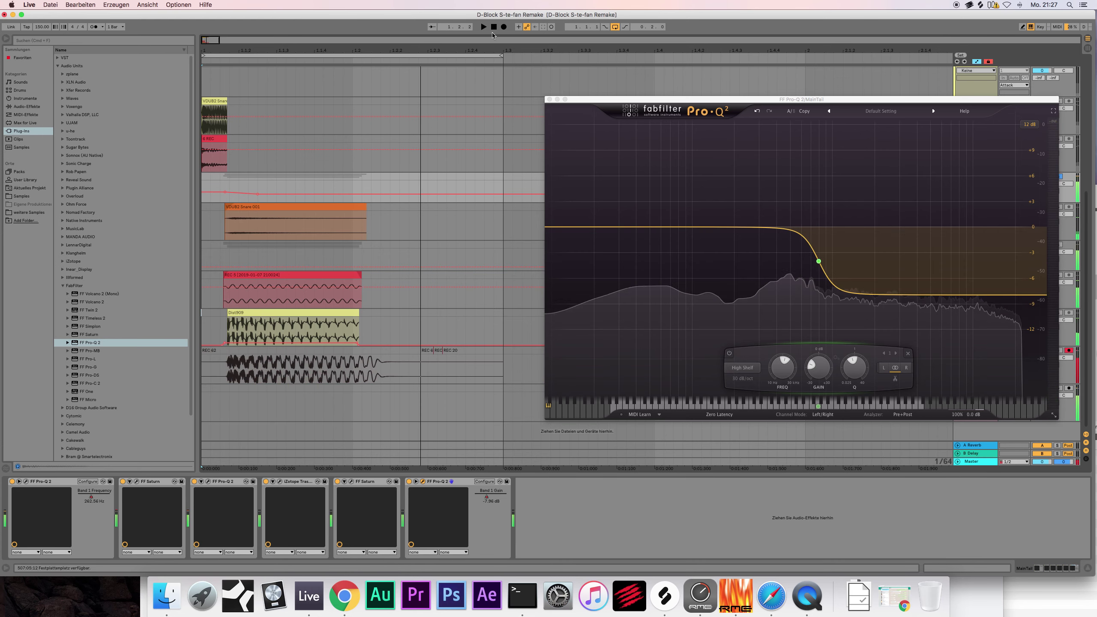
left_click(550, 101)
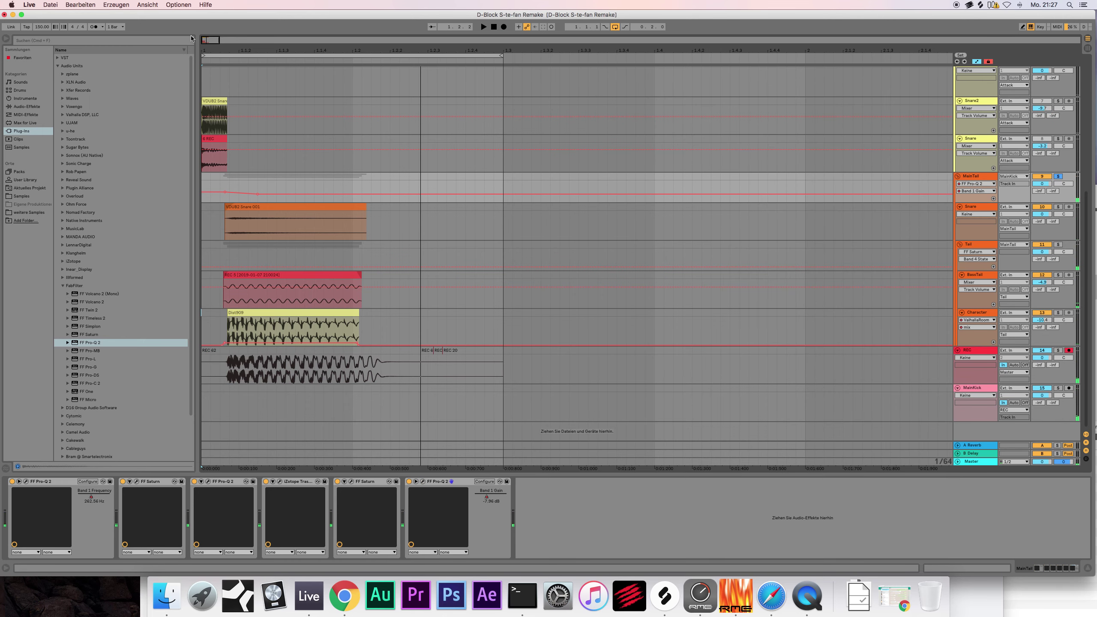
Step: Unsolo MainTail and record the full kick with attack and tail together on the REC track
left_click_drag(233, 50, 233, 113)
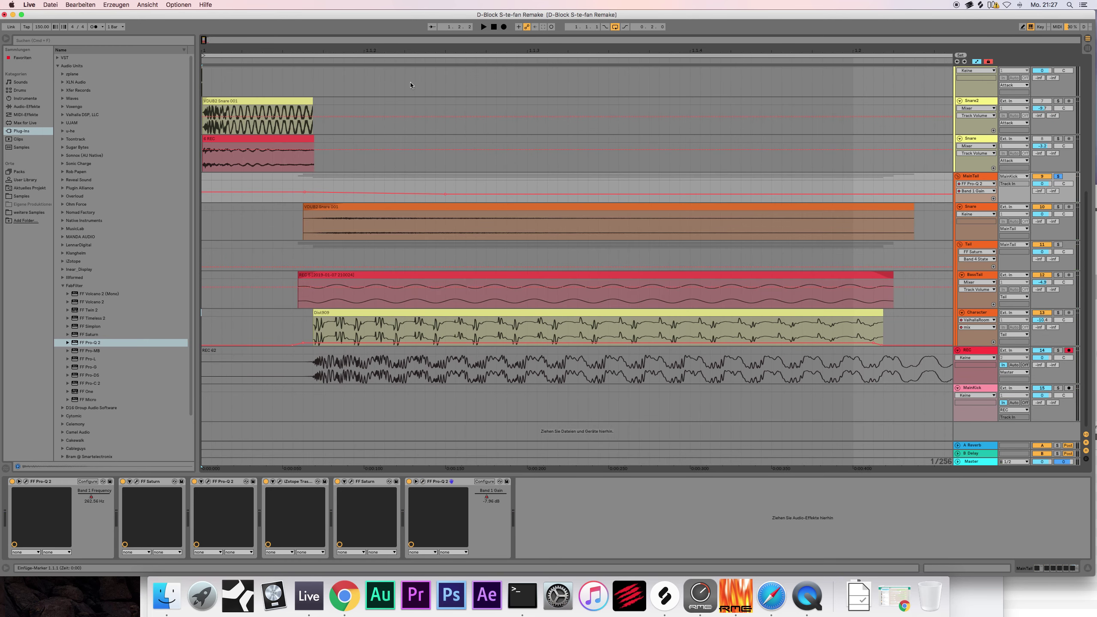
key("space")
left_click_drag(203, 40, 218, 42)
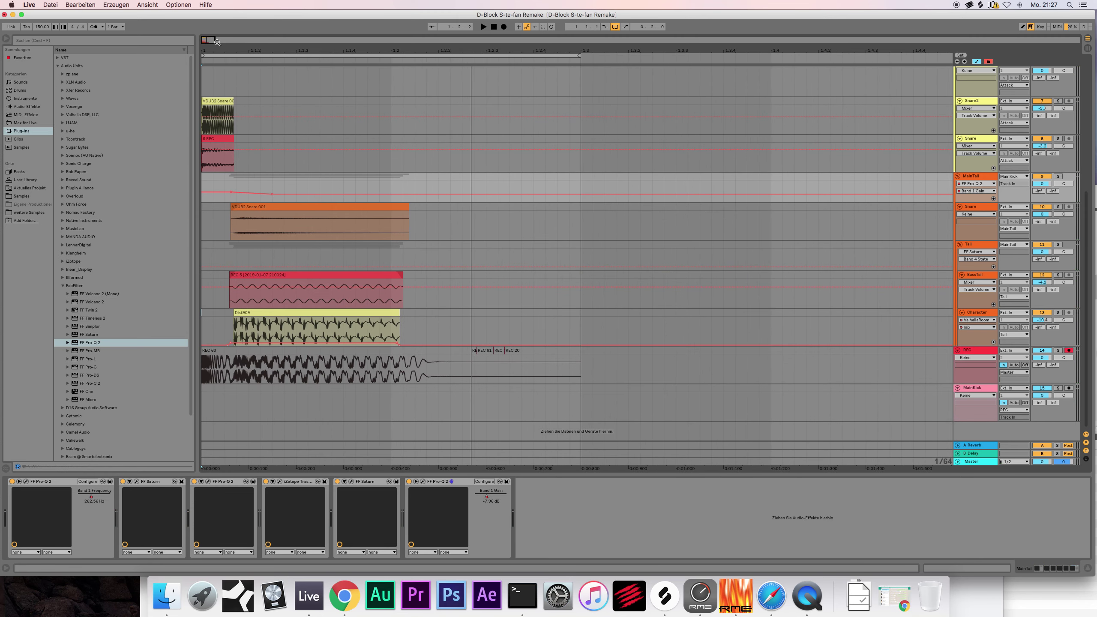
Step: Compare the waveform of the full-kick recording with the reference clip on the Lights Out Kick track
scroll(281, 238, "up", 5)
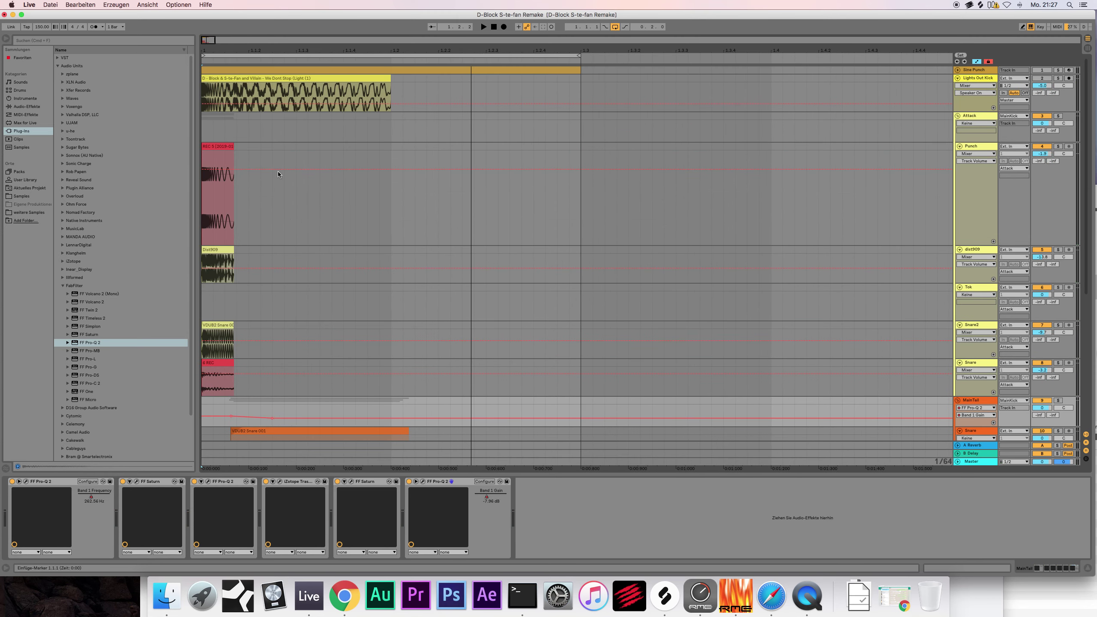
left_click_drag(213, 49, 214, 57)
key("Home")
scroll(500, 184, "down", 5)
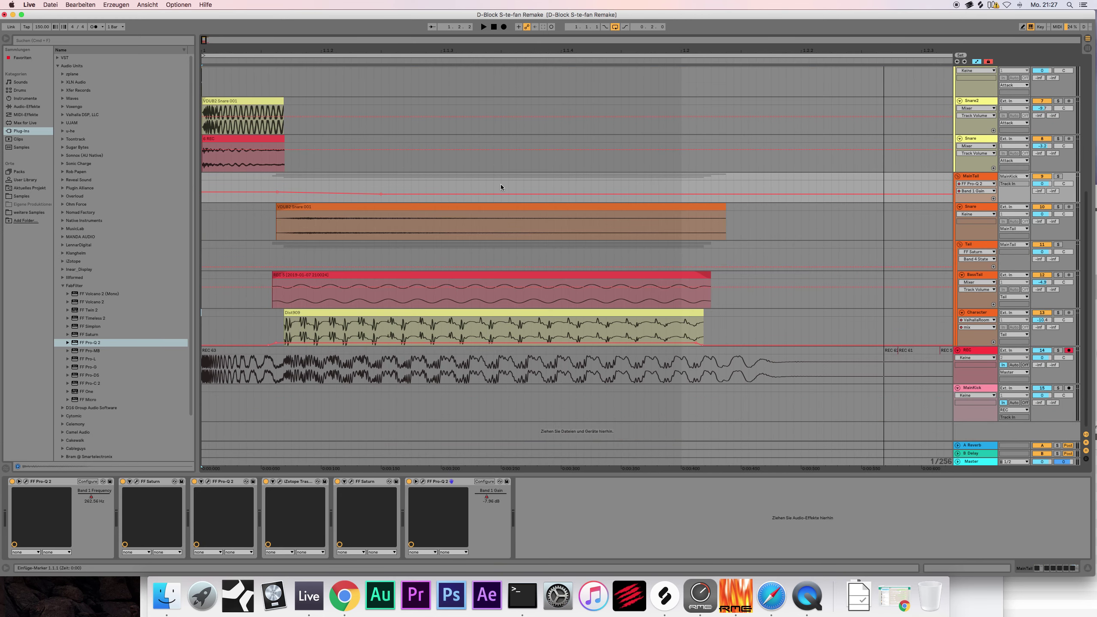
scroll(500, 187, "up", 5)
key("minus")
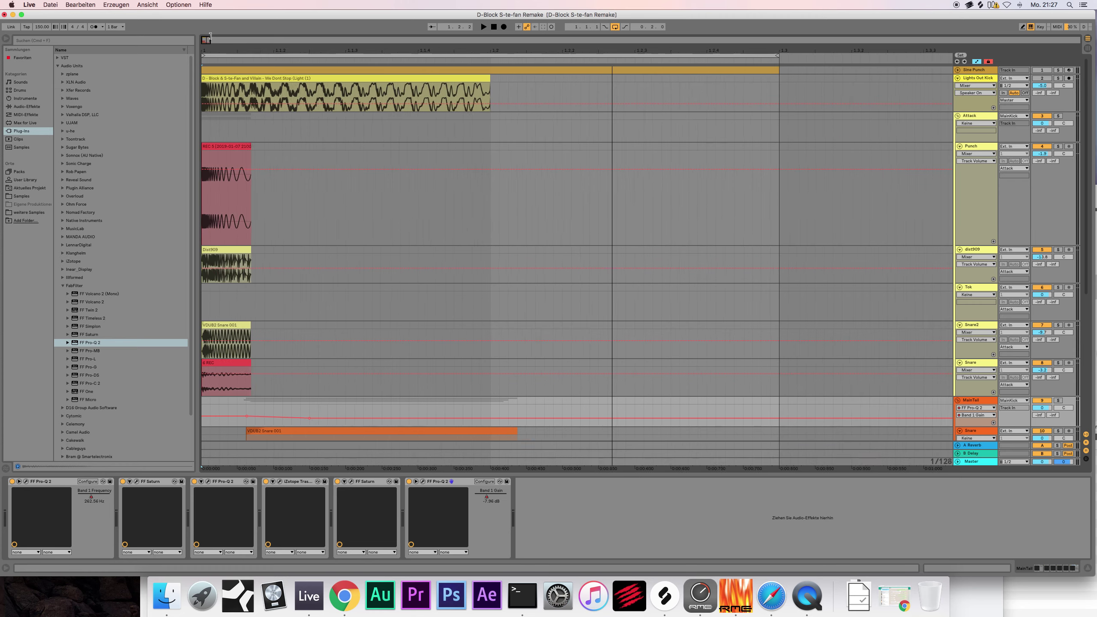
Step: Append another FF Pro-Q 2 to MainTail's device chain and lower the output level of the existing high-shelf EQ
left_click_drag(435, 482, 172, 354)
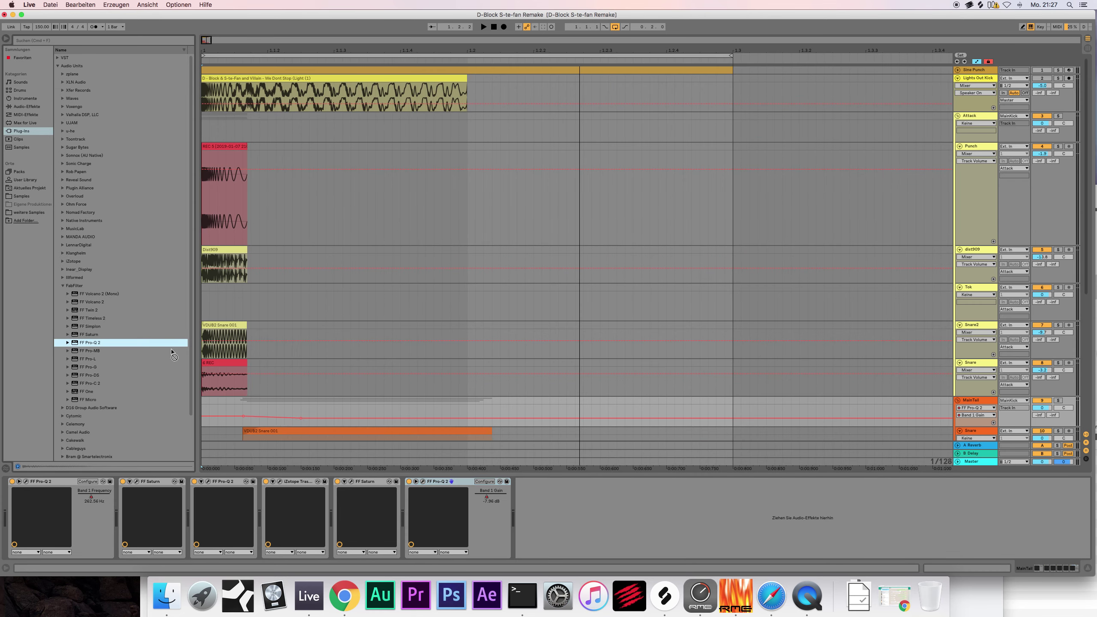
key("Return")
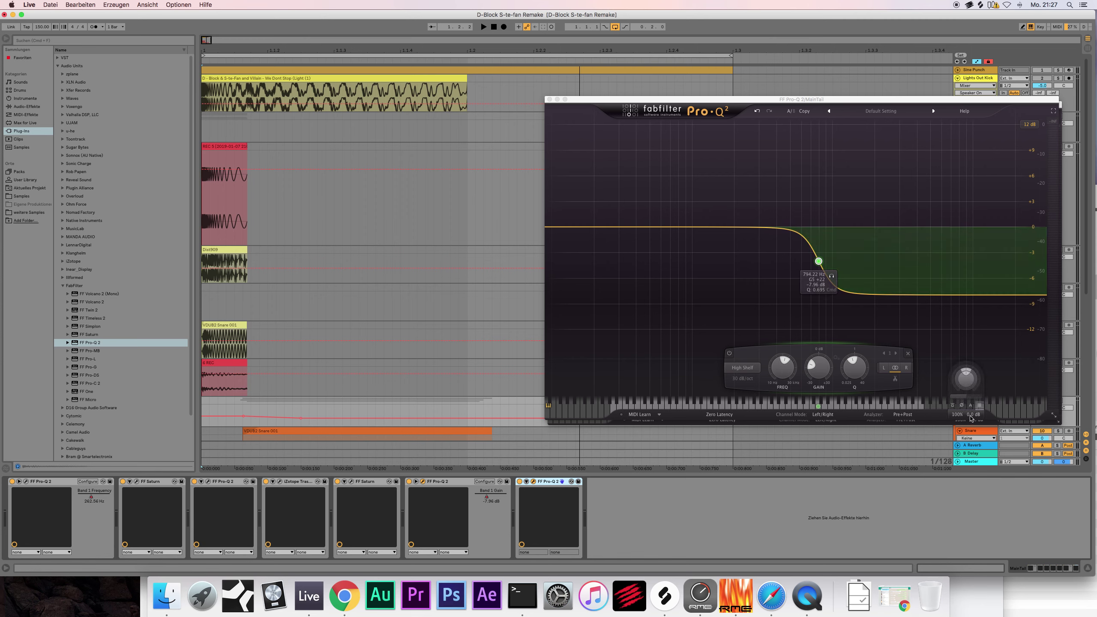
left_click_drag(966, 388, 966, 391)
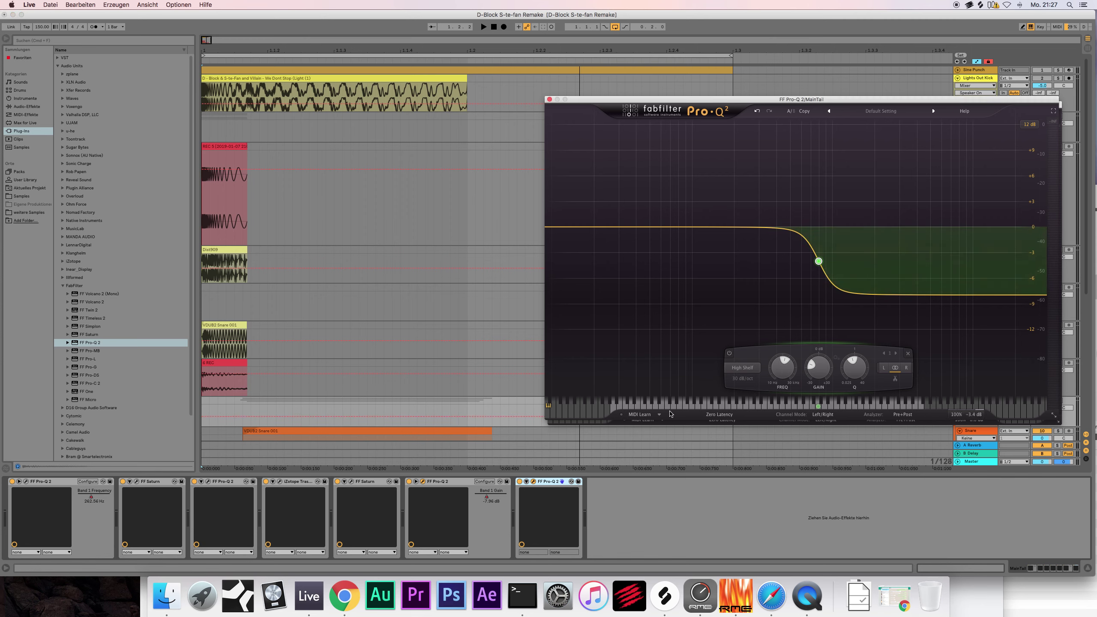
left_click(539, 483)
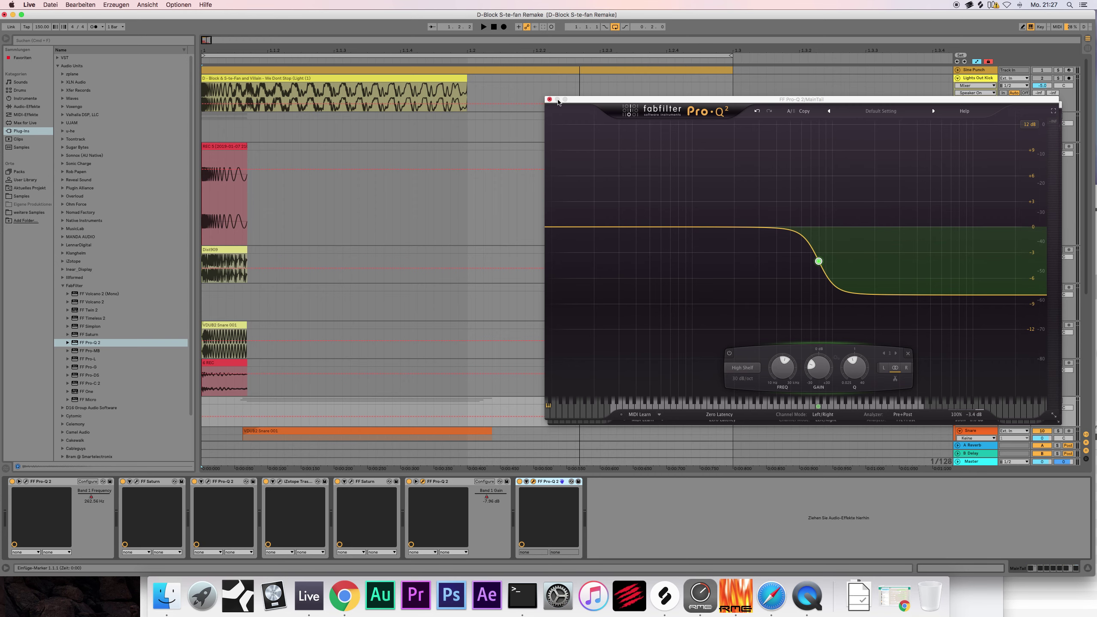
left_click(550, 99)
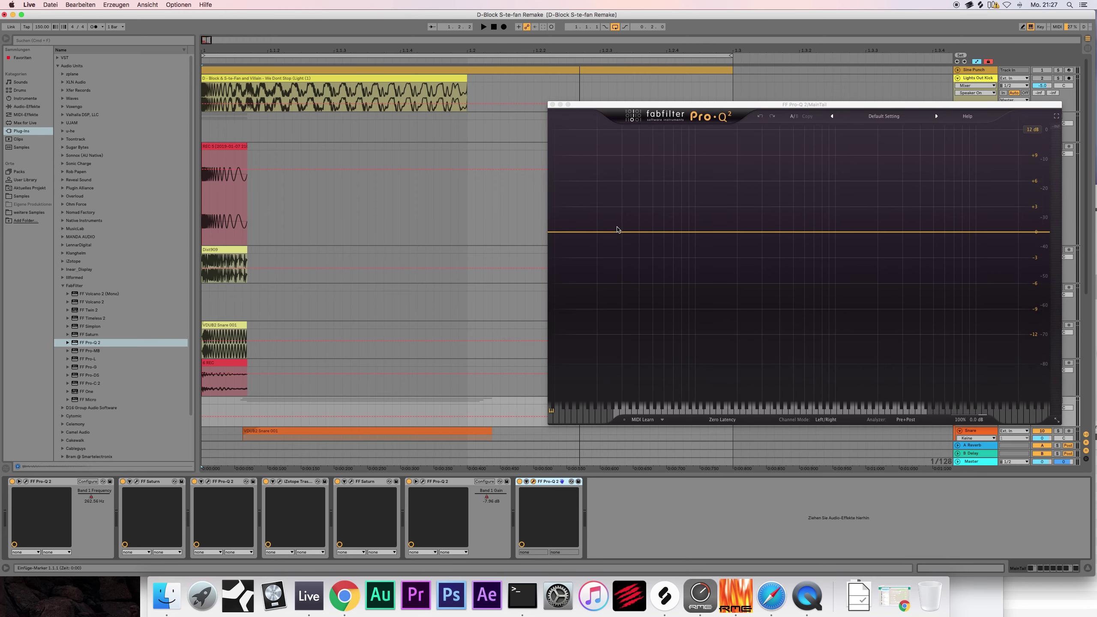
Step: Switch the new, still flat Pro-Q 2 from Zero Latency to Linear Phase processing with Low resolution
left_click(714, 419)
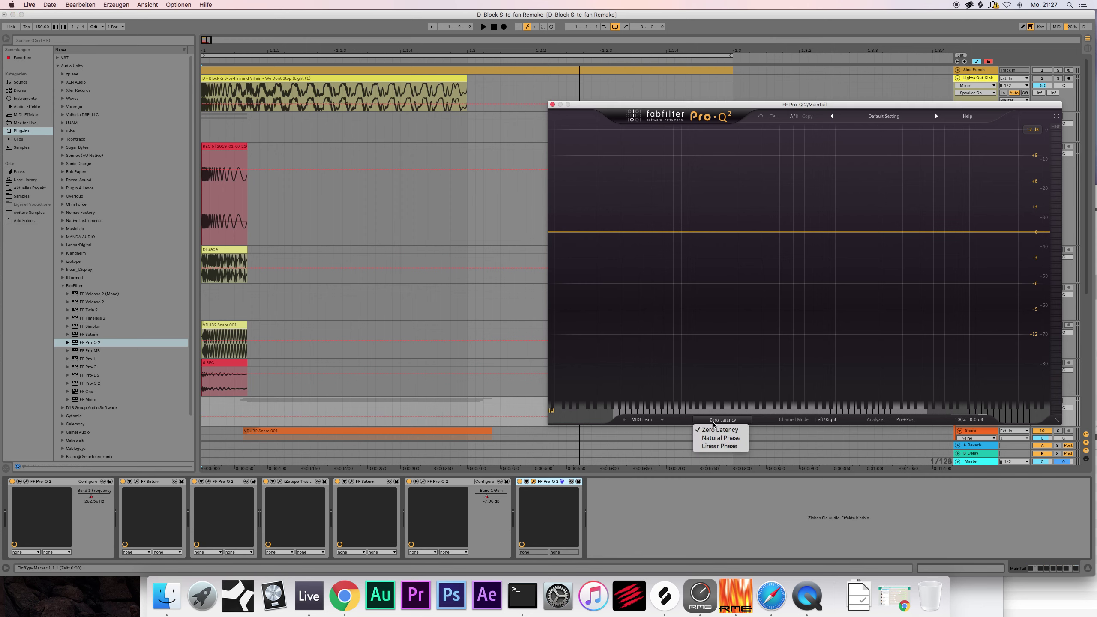
left_click(717, 446)
left_click(744, 419)
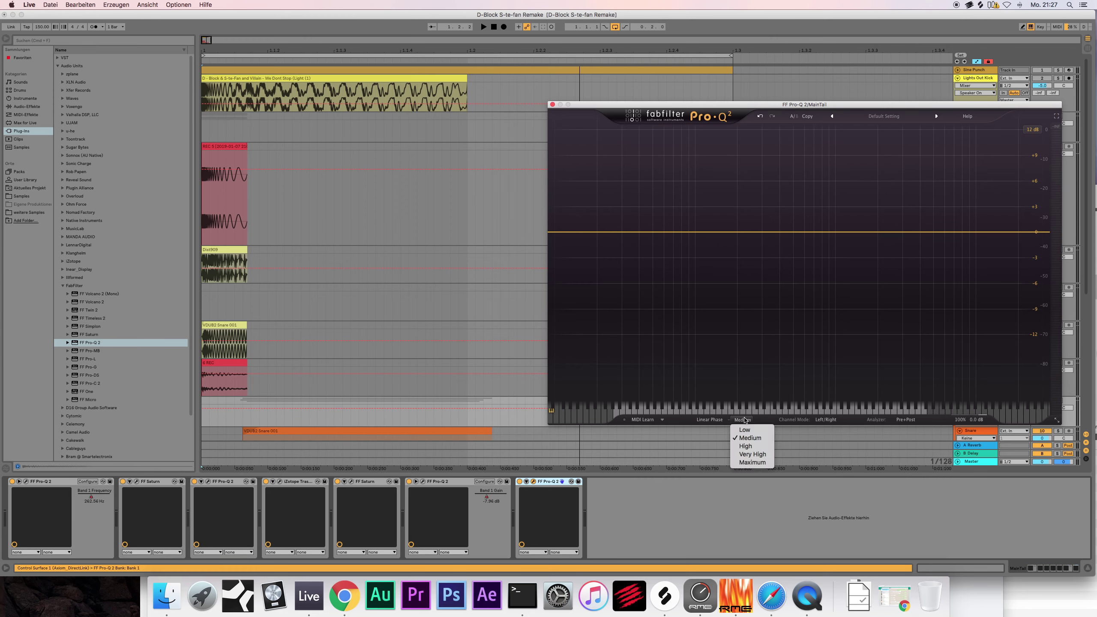
left_click(745, 446)
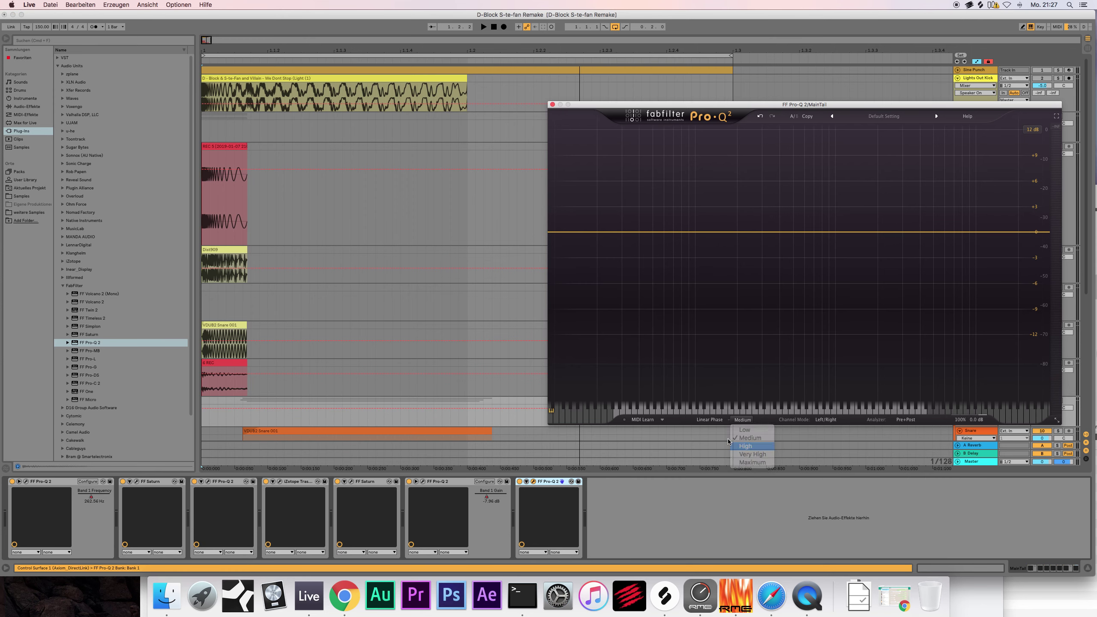
Step: Add a low-cut band with the steepest slope to the new Pro-Q 2 and move it to about 19 Hz
left_click(556, 234)
right_click(555, 236)
mouse_move(582, 253)
left_click(669, 268)
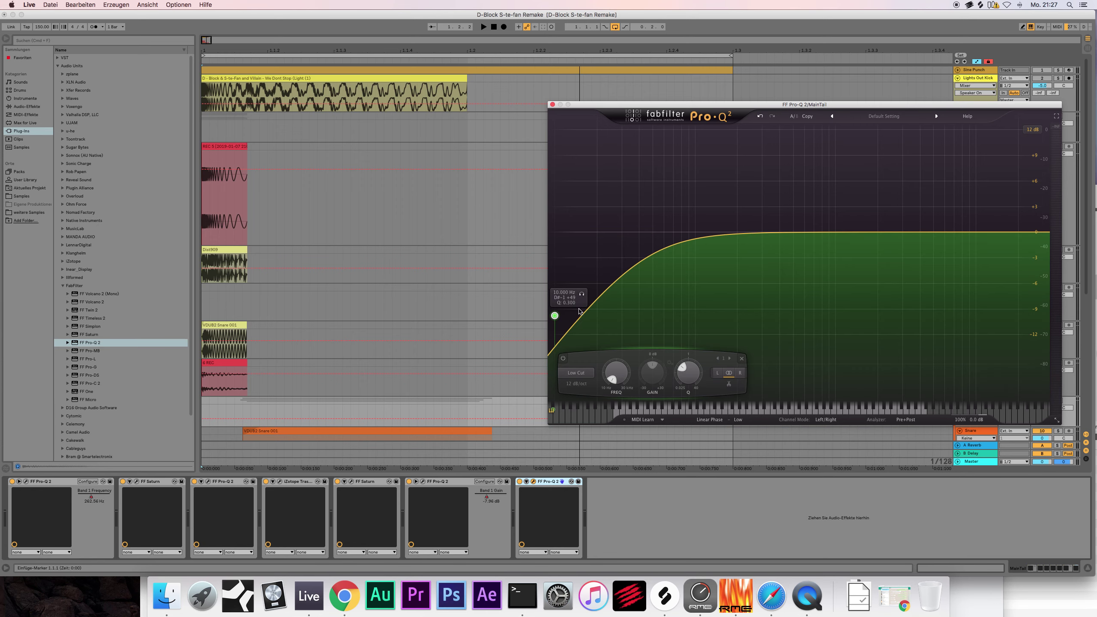
right_click(555, 316)
mouse_move(600, 340)
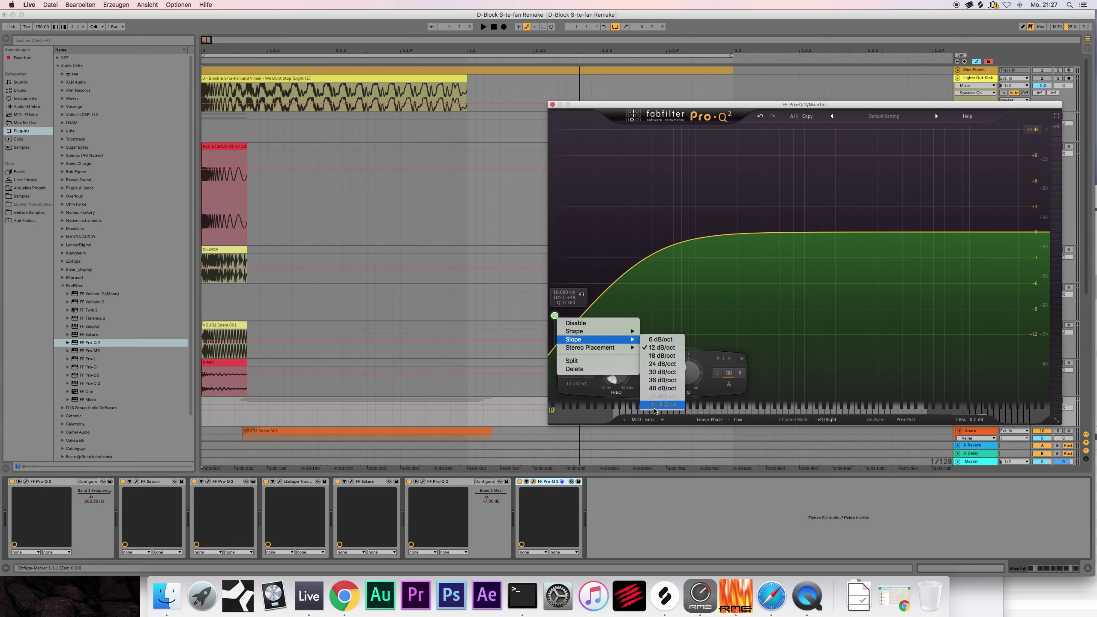
left_click(657, 405)
left_click_drag(556, 317, 594, 233)
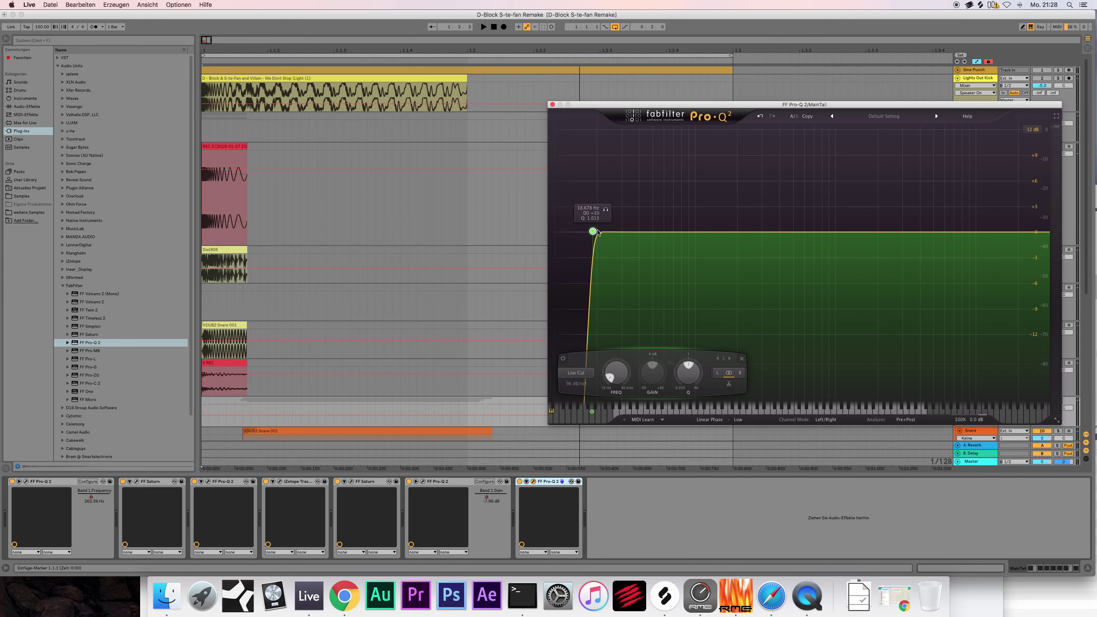
Step: Add a bell band beside the low cut, narrow its Q to about 2.34 and move it to about 33 Hz with almost flat gain
left_click(635, 231)
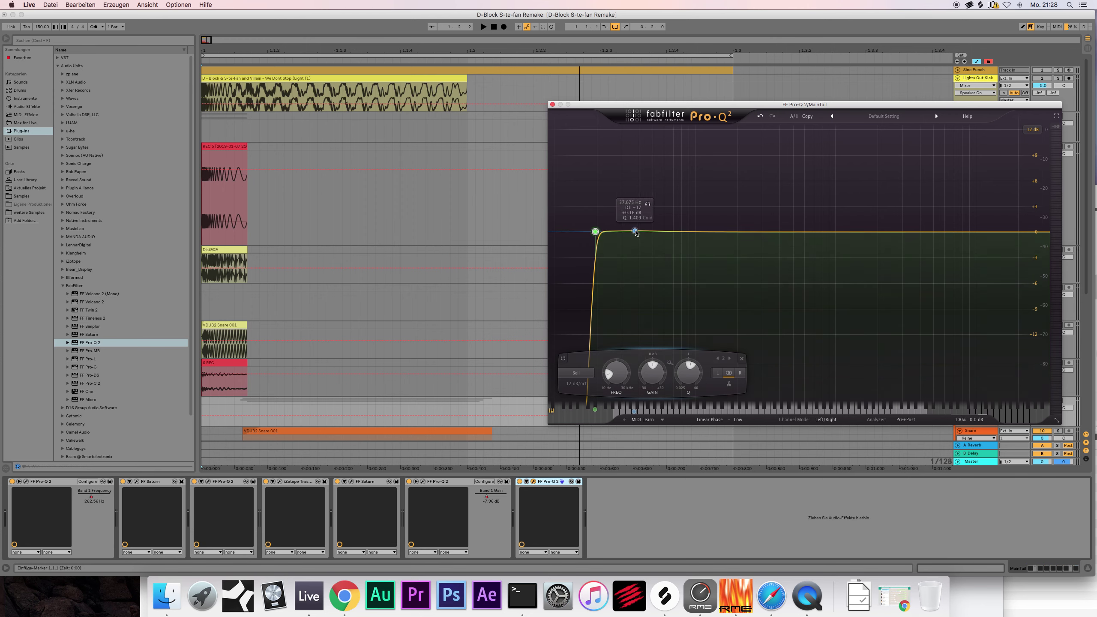
mouse_move(636, 233)
left_mouse_down()
mouse_move(635, 218)
mouse_move(607, 211)
mouse_move(638, 219)
left_mouse_up()
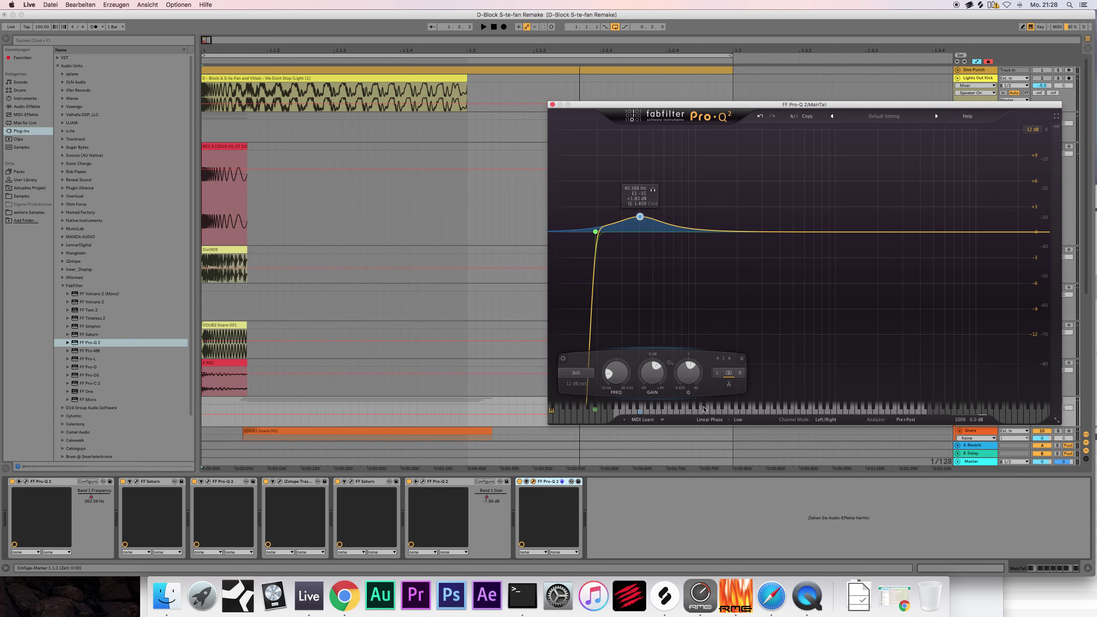
left_click_drag(689, 378, 688, 368)
left_click_drag(640, 217, 623, 217)
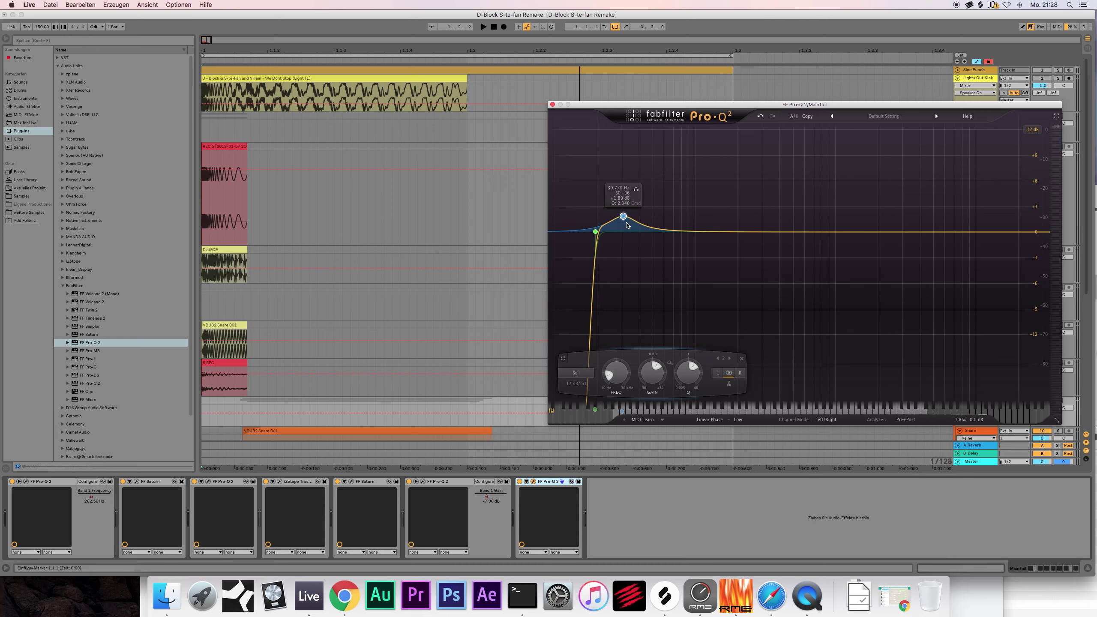
left_click_drag(625, 215, 622, 235)
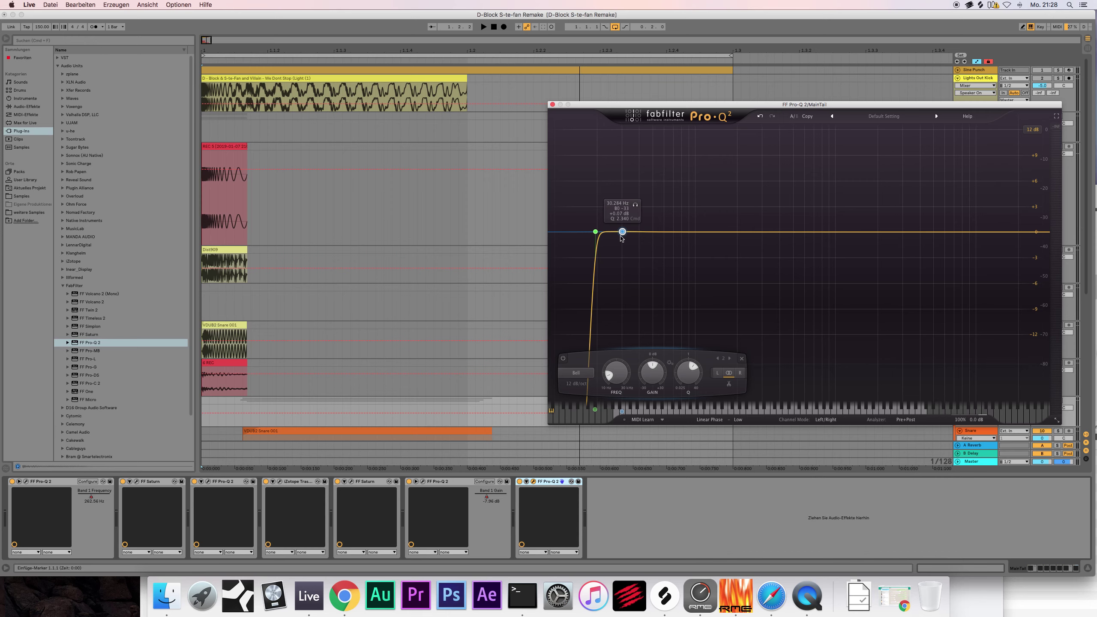
mouse_move(621, 237)
left_mouse_down()
mouse_move(620, 212)
mouse_move(627, 230)
left_mouse_up()
Step: While auditioning the kick, boost the bell band to about +4.18 dB at about 46.5 Hz and widen its Q to about 0.53
key("space")
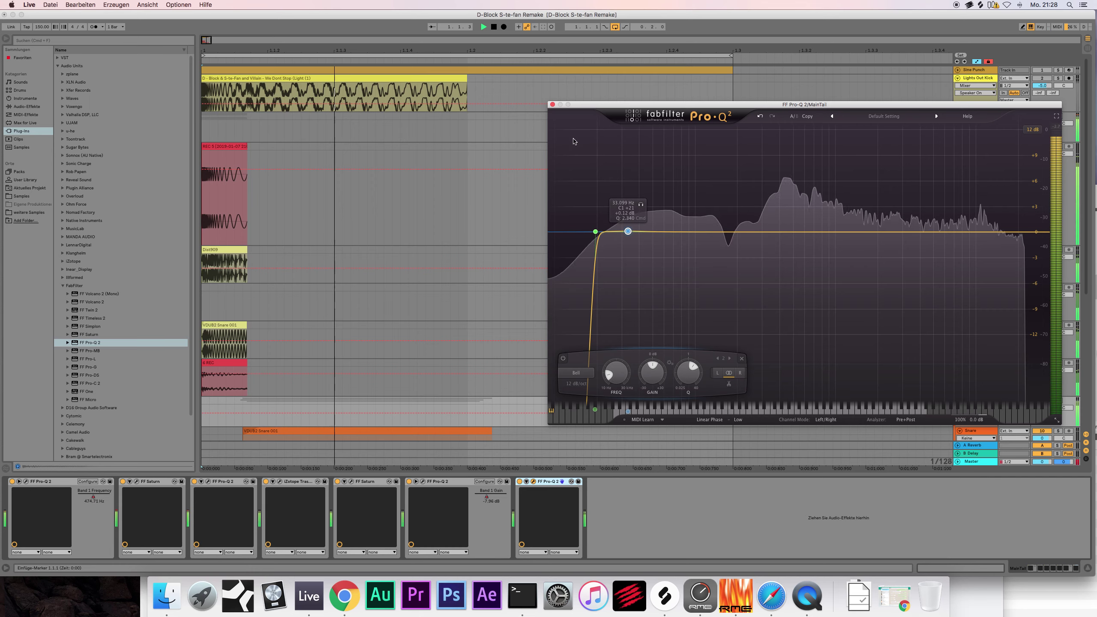
left_click_drag(627, 231, 652, 217)
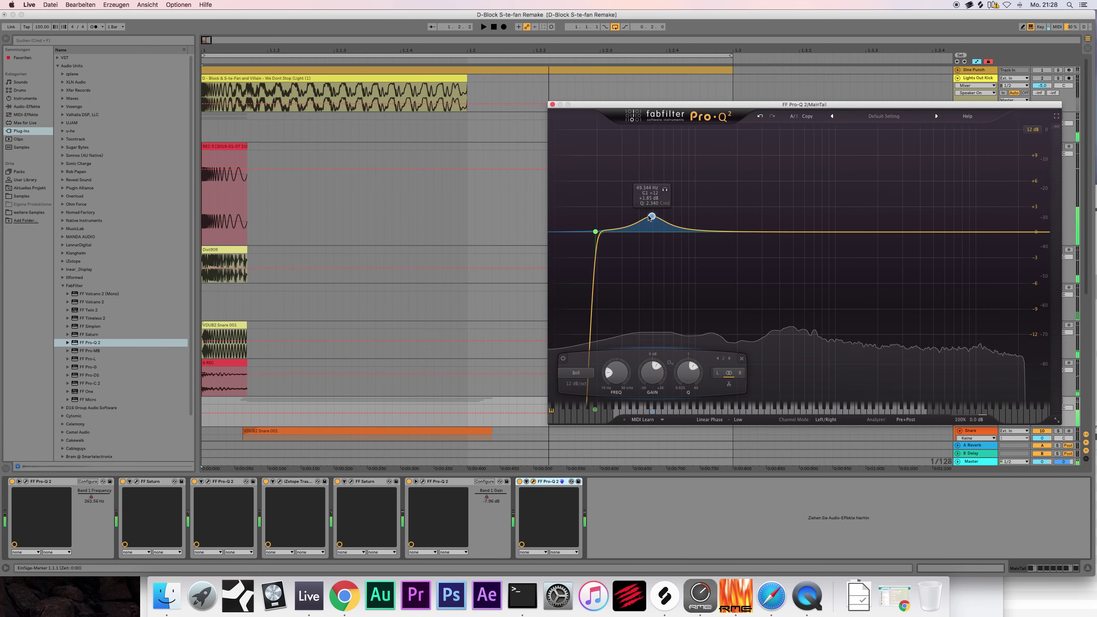
scroll(689, 372, "down", 5)
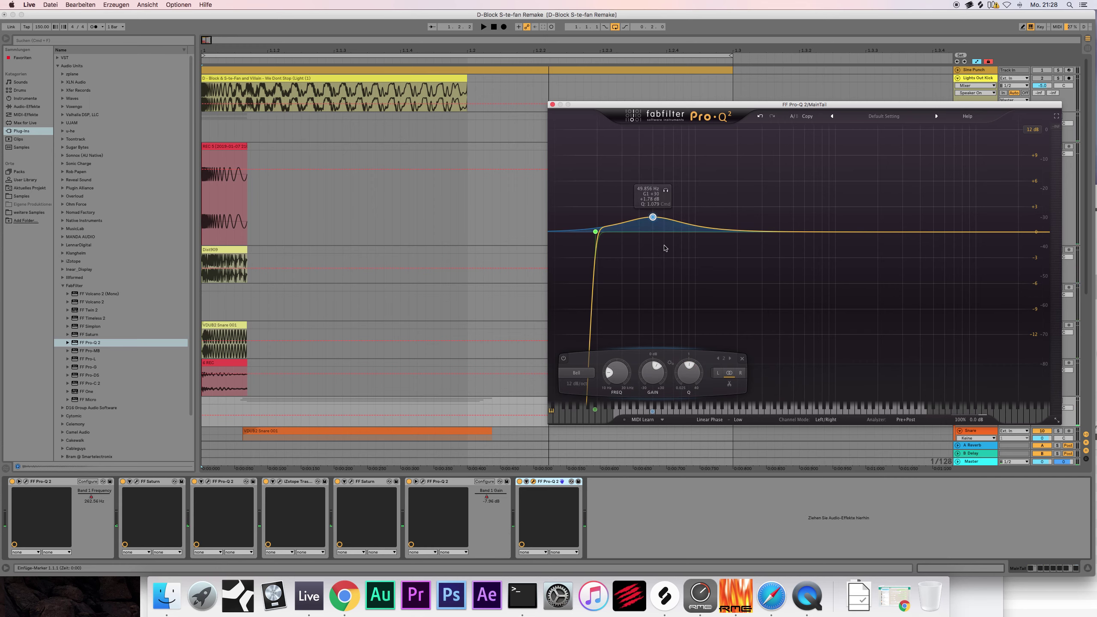
key("space")
mouse_move(653, 217)
left_mouse_down()
mouse_move(670, 212)
mouse_move(650, 198)
left_mouse_up()
scroll(716, 379, "down", 5)
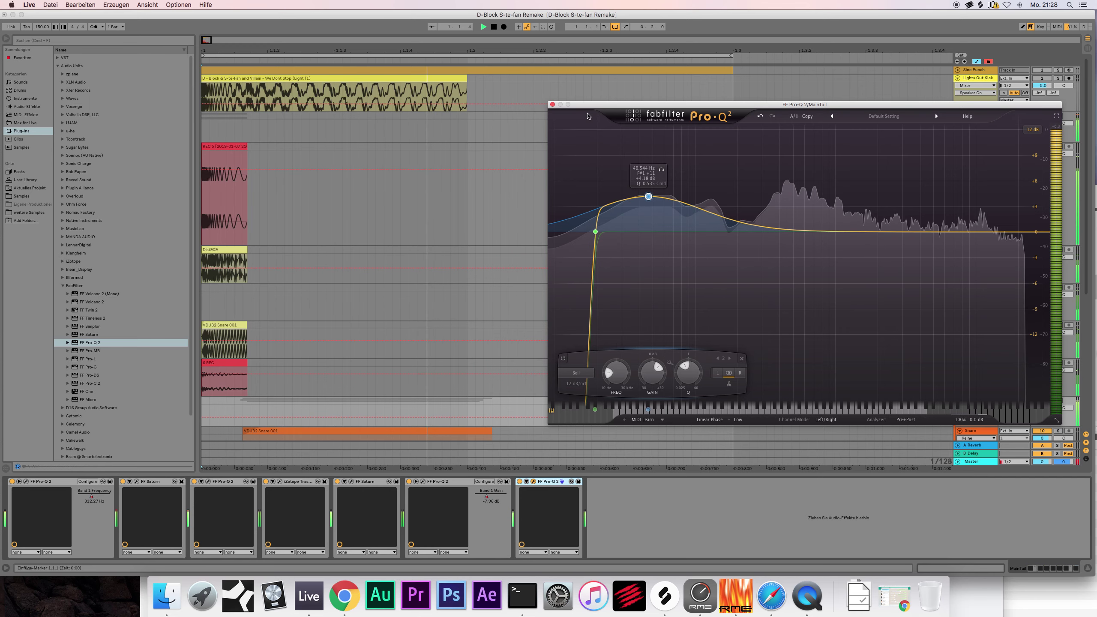
Step: Hide the plug-in window and record the full kick with the low-end boost on the REC track
key("super+alt+p")
left_click(560, 226)
scroll(560, 227, "down", 3)
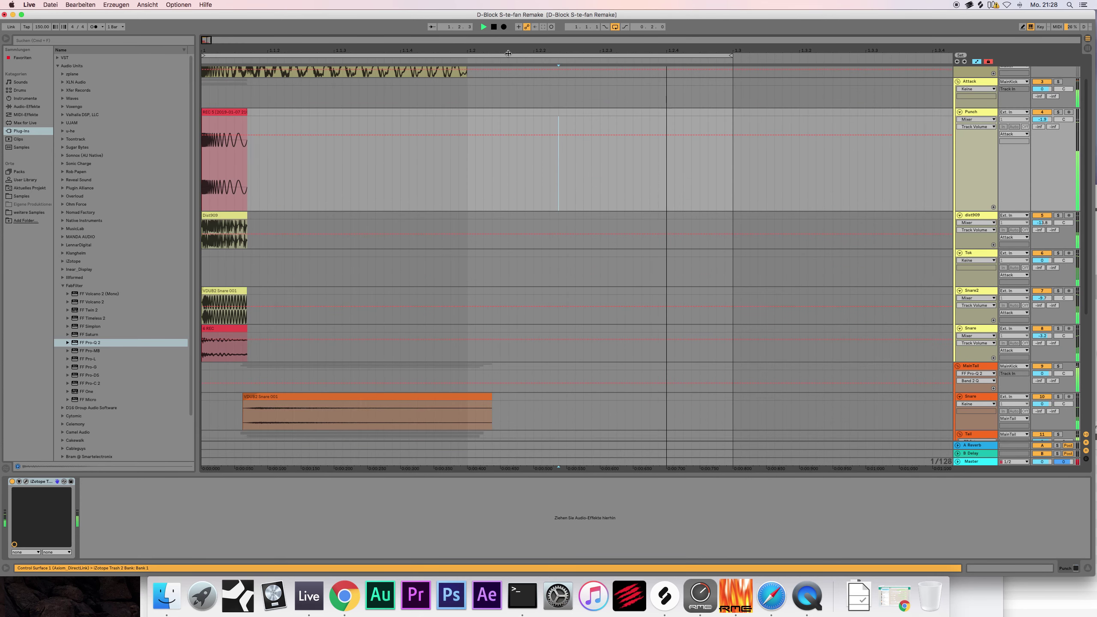
scroll(560, 229, "down", 15)
left_click(504, 27)
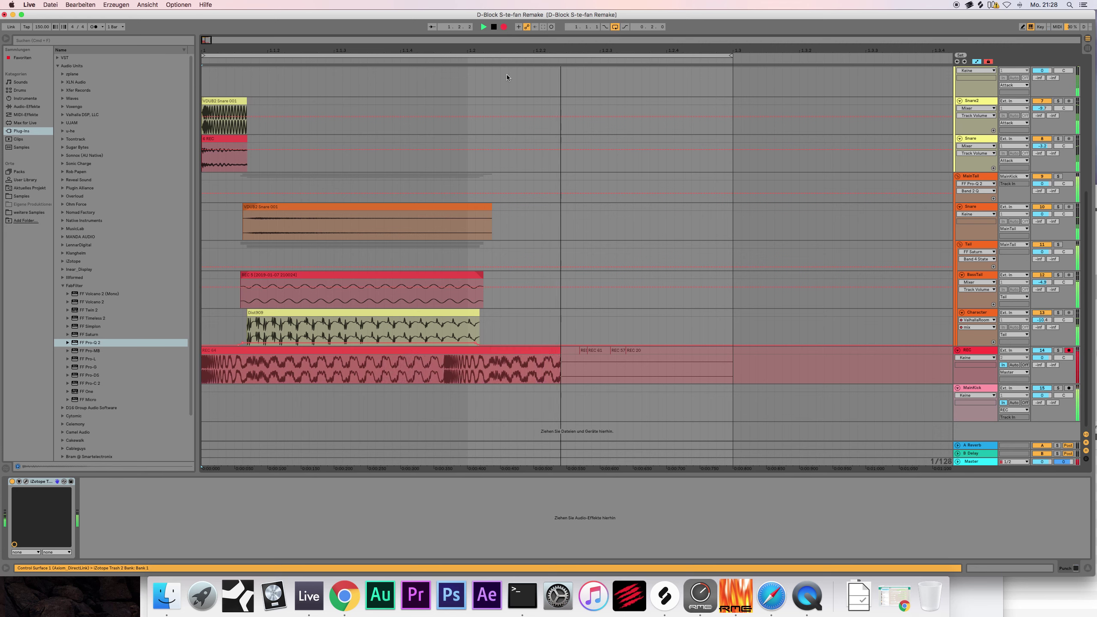
key("space")
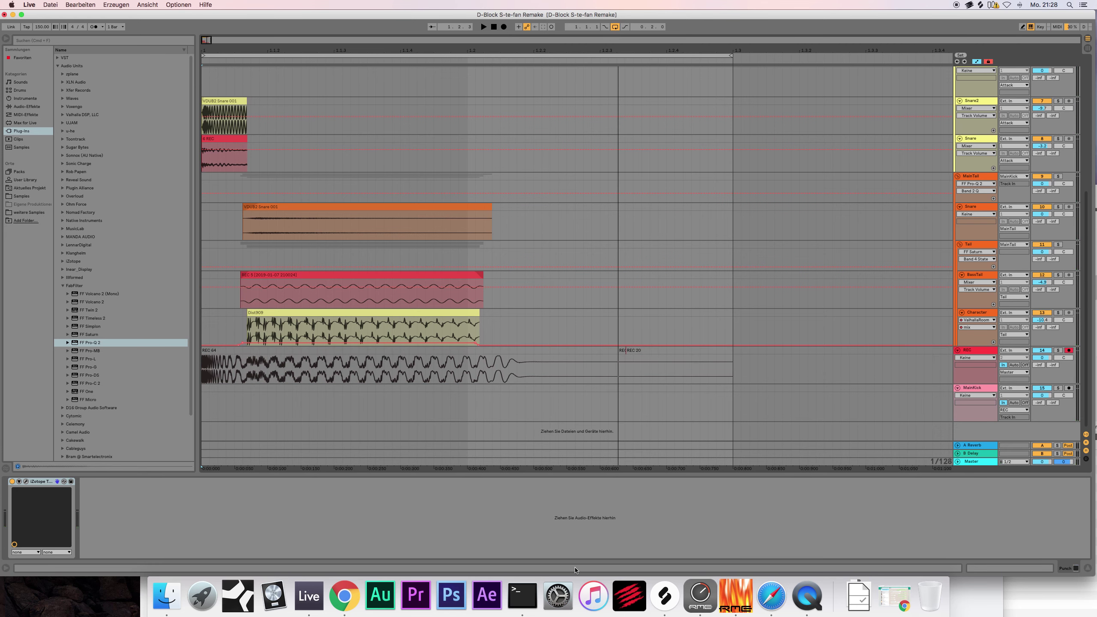
left_click(206, 430)
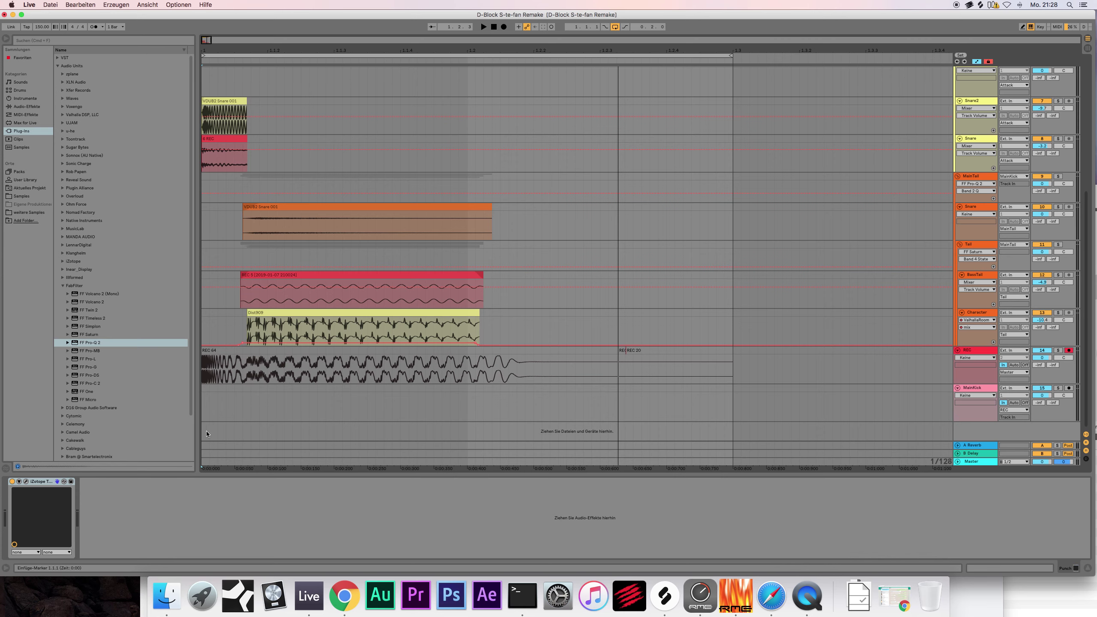
Step: Lower the output level of MainTail's high-shelf Pro-Q 2 to about -6.7 dB and record the kick again
left_click(975, 177)
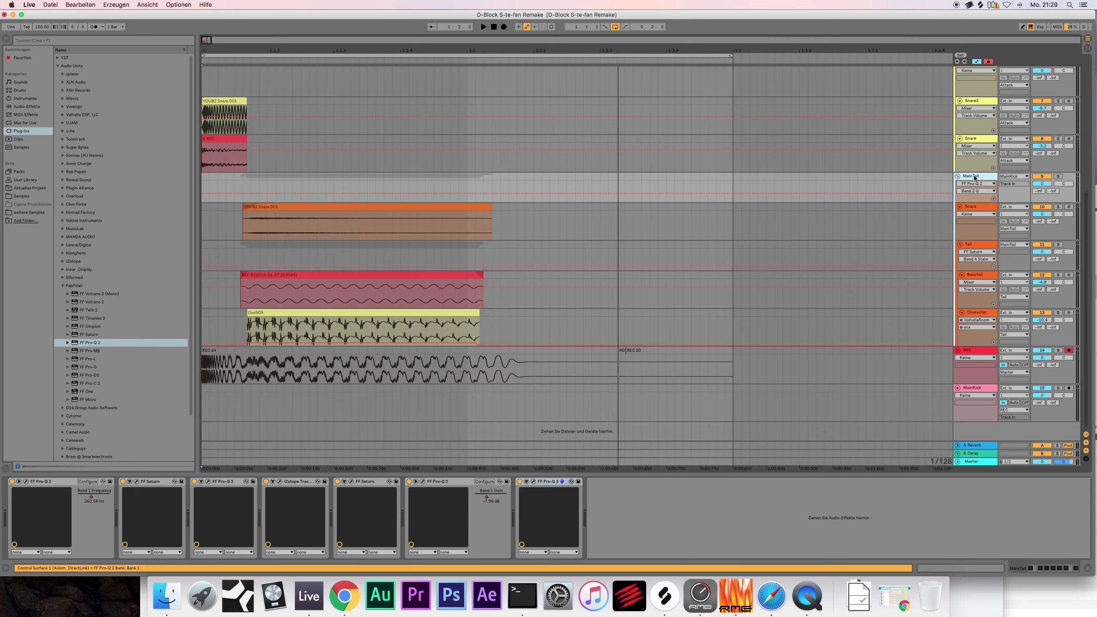
left_click(533, 481)
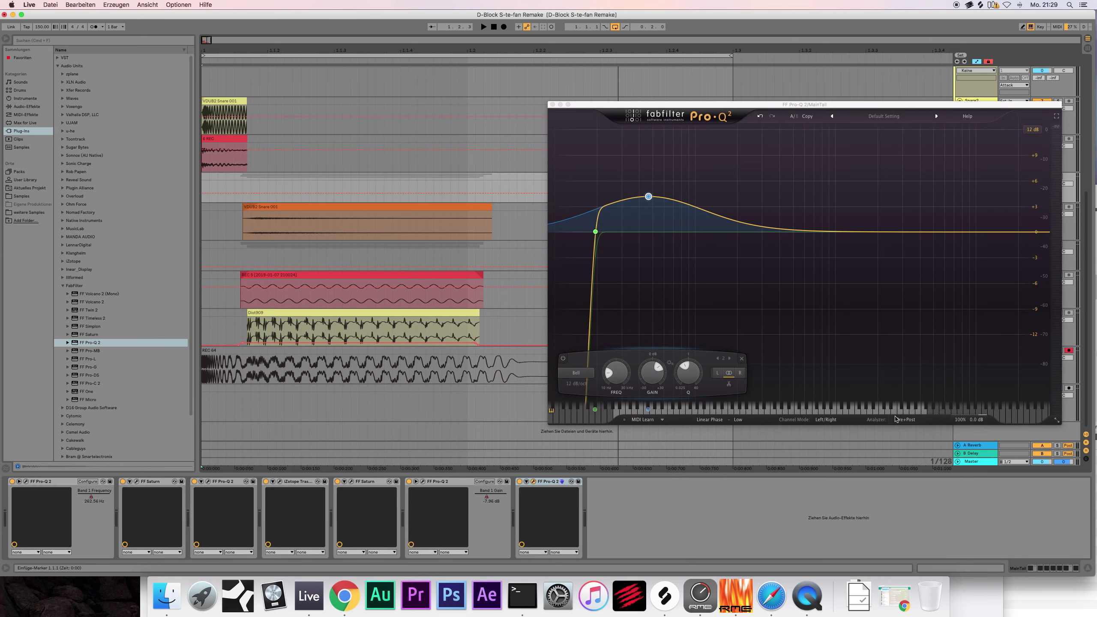
left_click(423, 481)
mouse_move(970, 390)
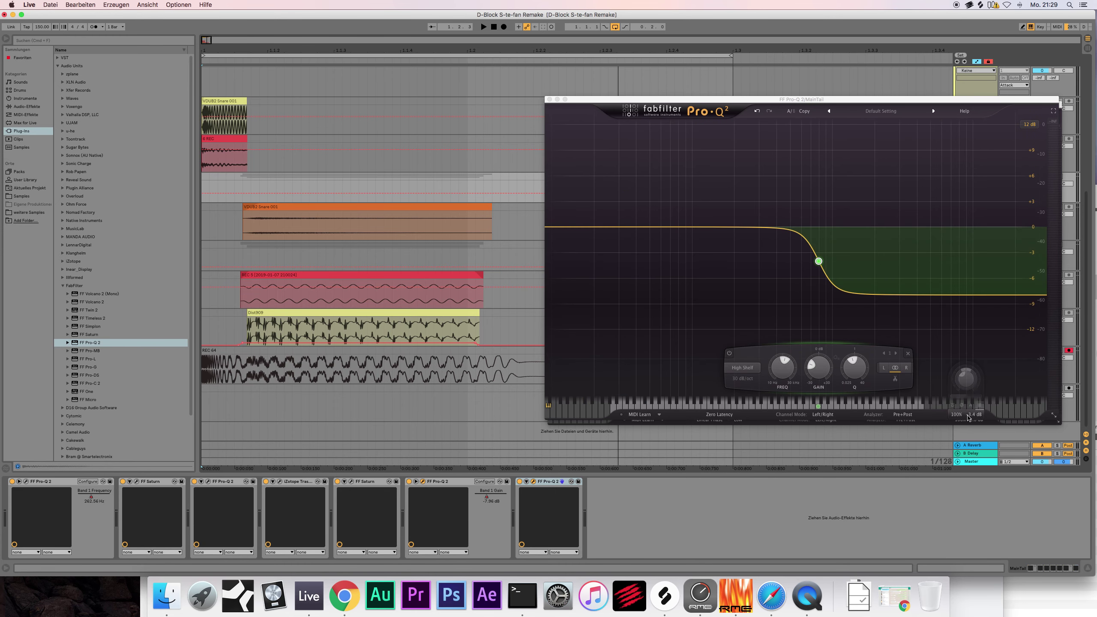
left_click_drag(970, 390, 970, 400)
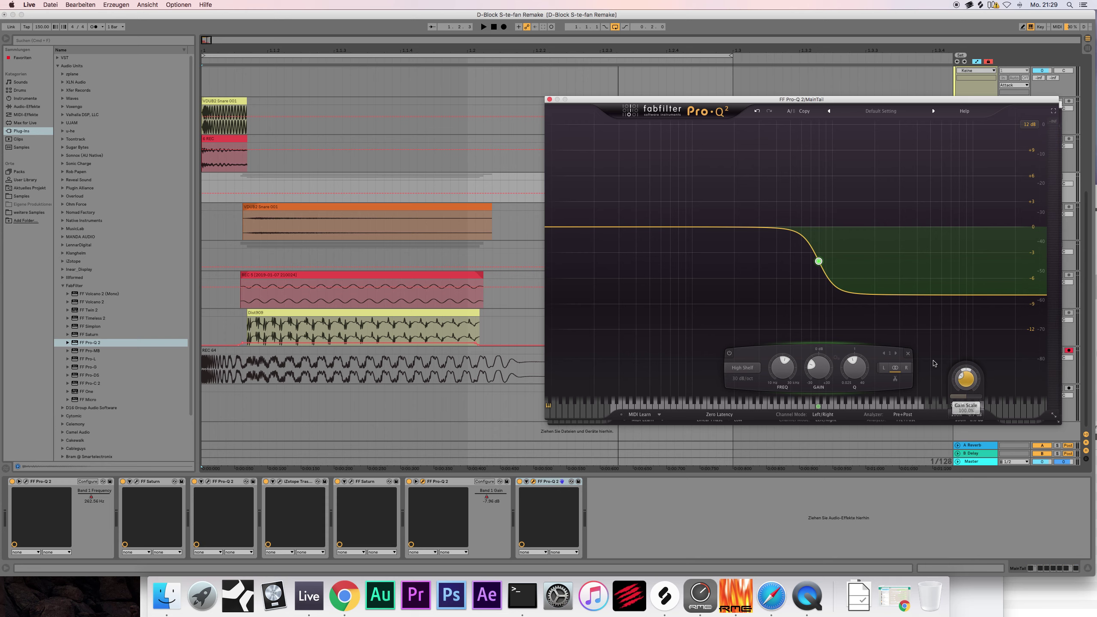
left_click(549, 100)
key("space")
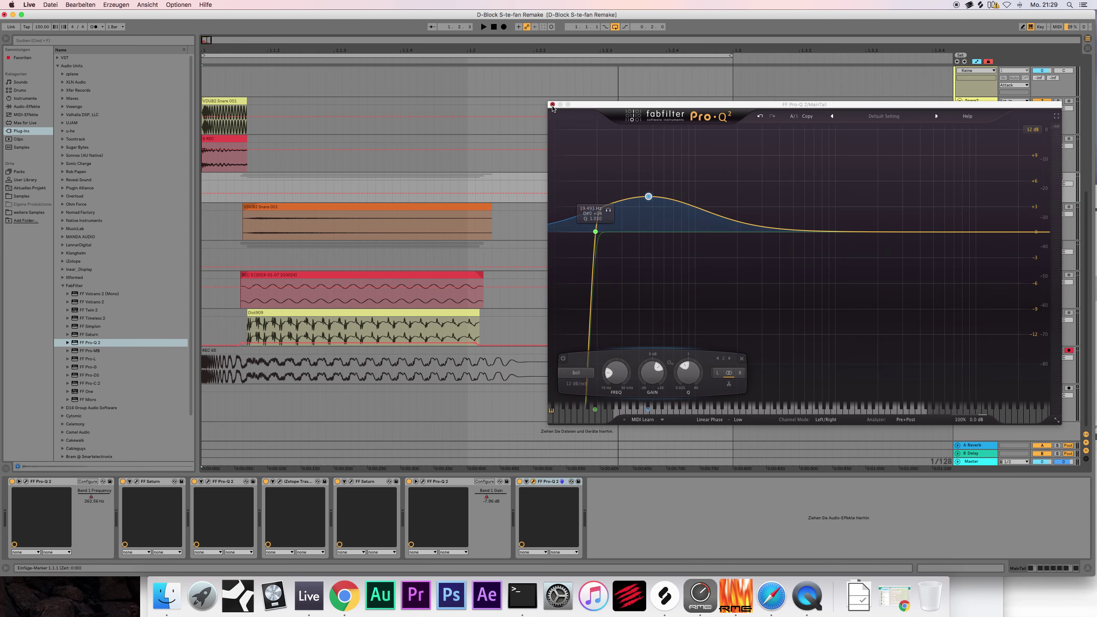
Step: Raise the high-shelf Pro-Q 2's output level to about -4.5 dB and record another take of the kick
left_click(552, 104)
left_click(424, 482)
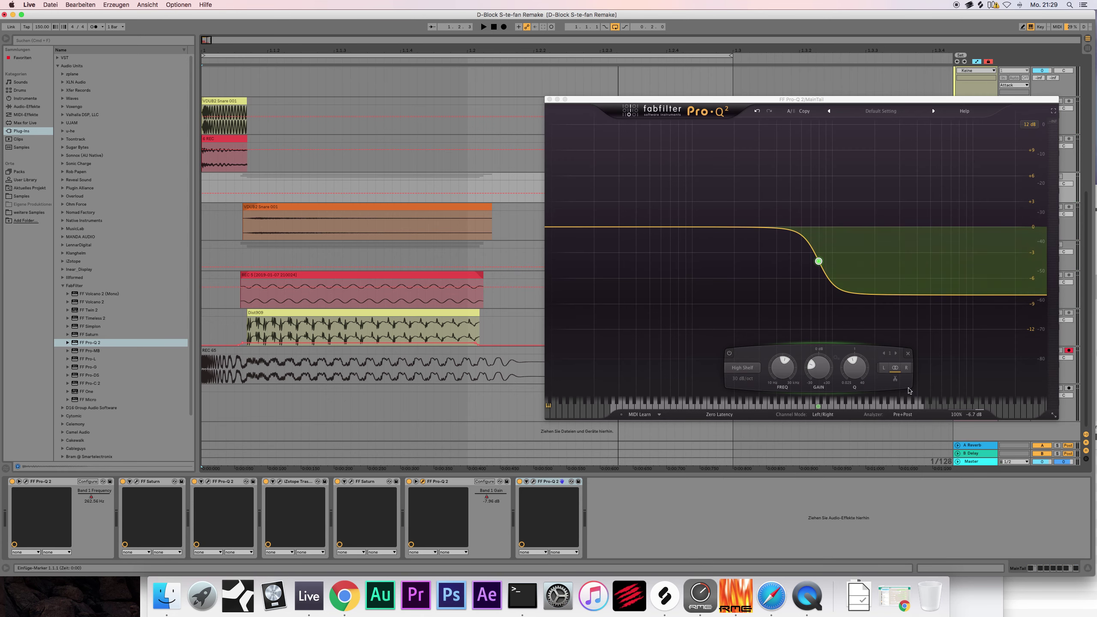
left_click(969, 381)
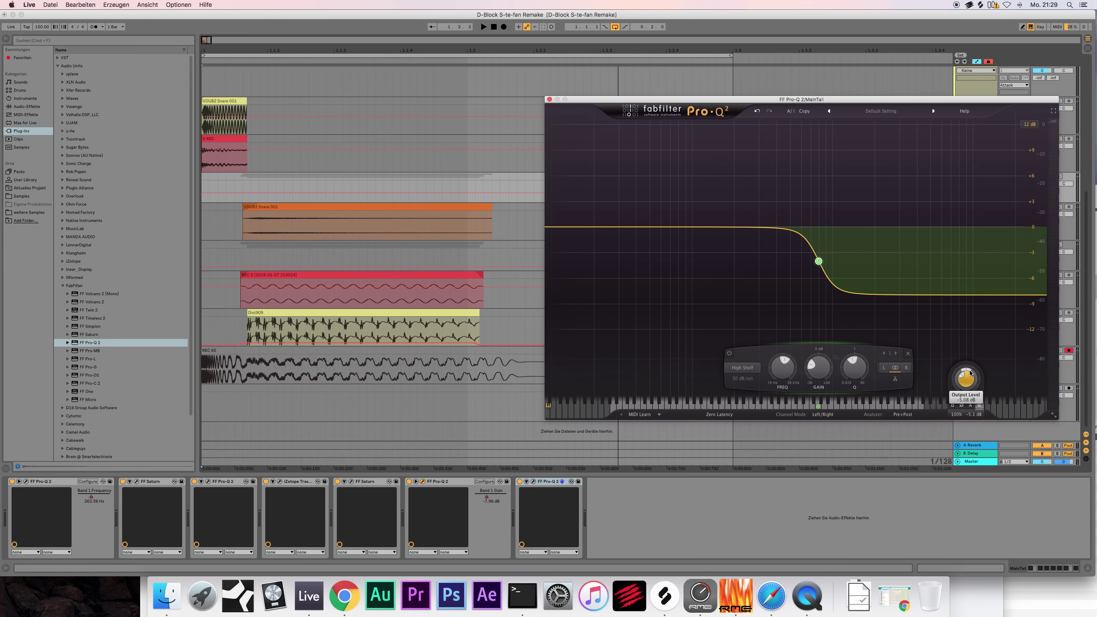
left_click_drag(969, 371, 970, 368)
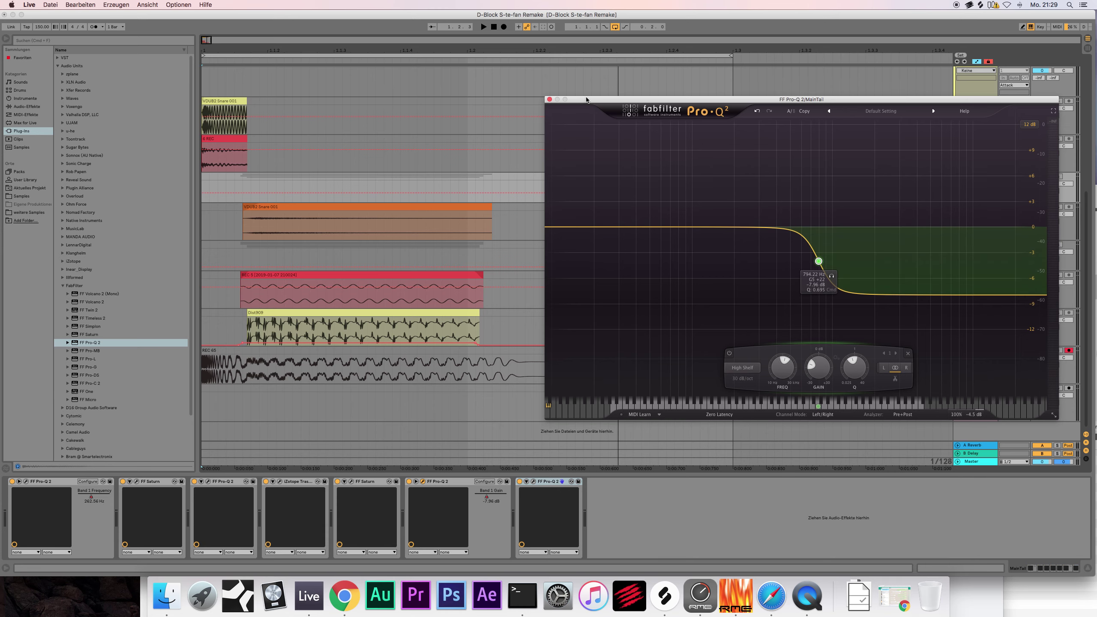
left_click(549, 100)
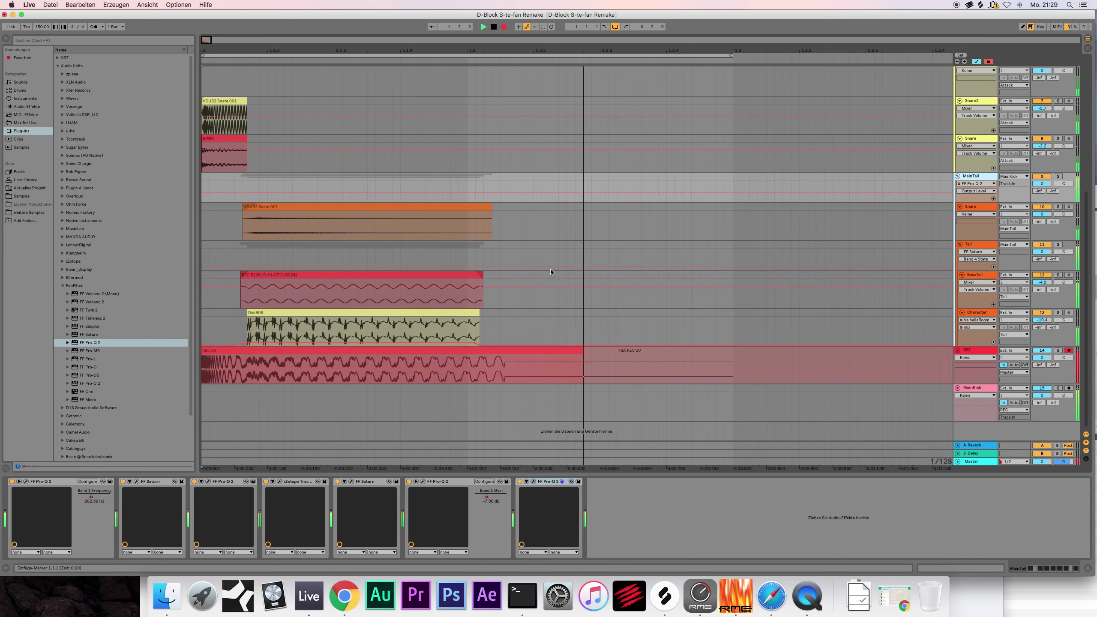
Step: Reopen the last Pro-Q 2 on MainTail and raise its low bell boost to about +4.9 dB
left_click(539, 485)
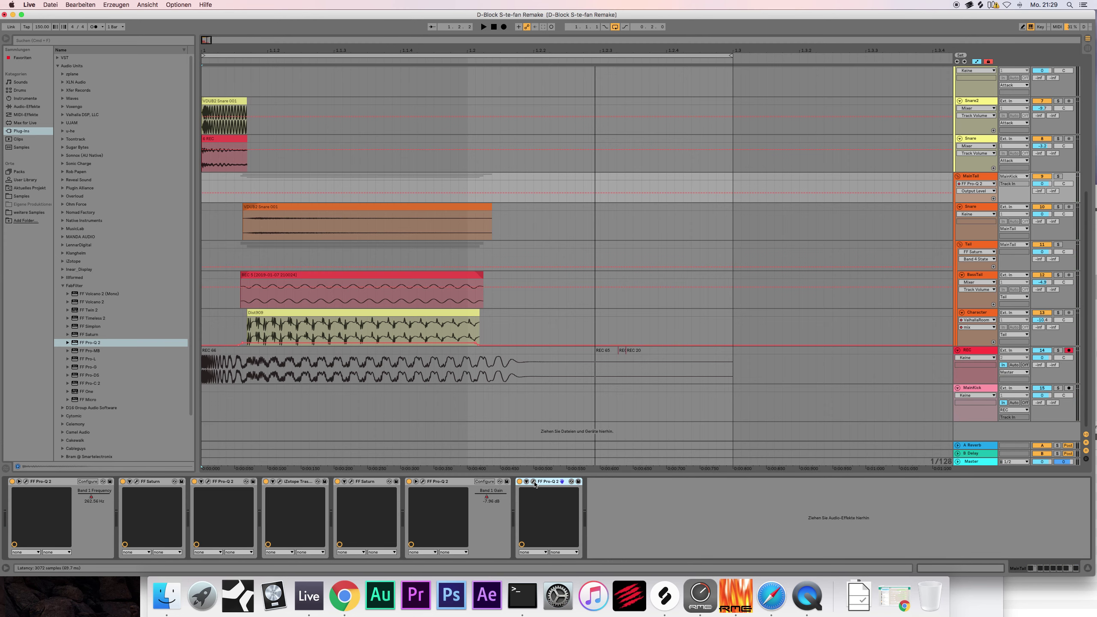
key("super+alt+p")
left_click_drag(649, 196, 649, 191)
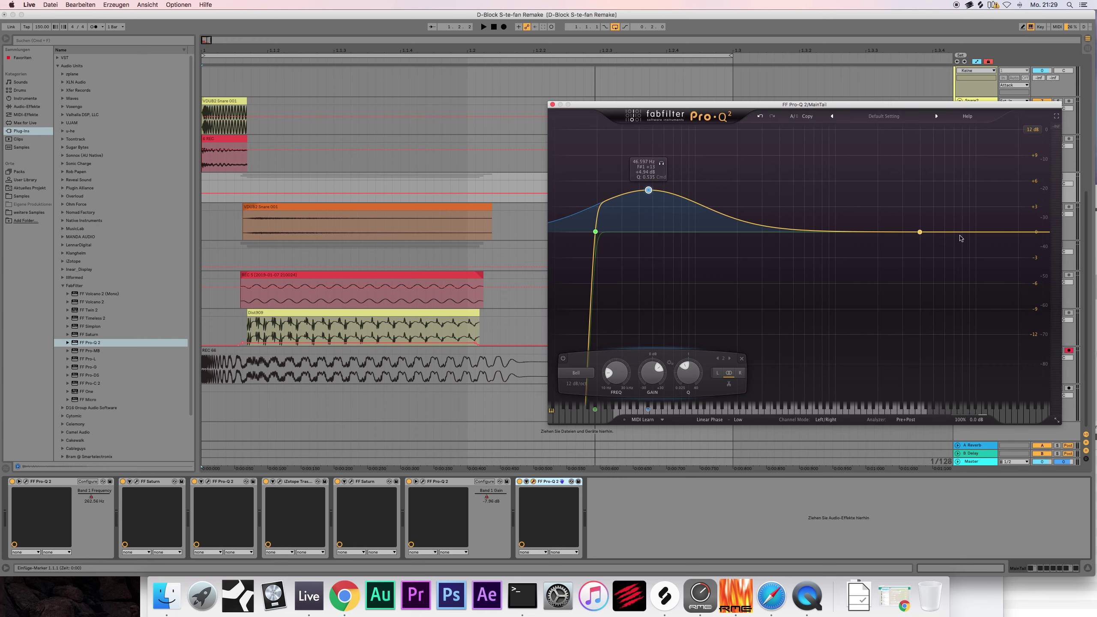
Step: Add a high-shelf boost of about +8.6 dB at about 2.1 kHz to the last Pro-Q 2, adjusting it during playback
left_click_drag(1022, 234, 938, 213)
left_click_drag(973, 368, 974, 358)
key("space")
left_click_drag(937, 213, 882, 196)
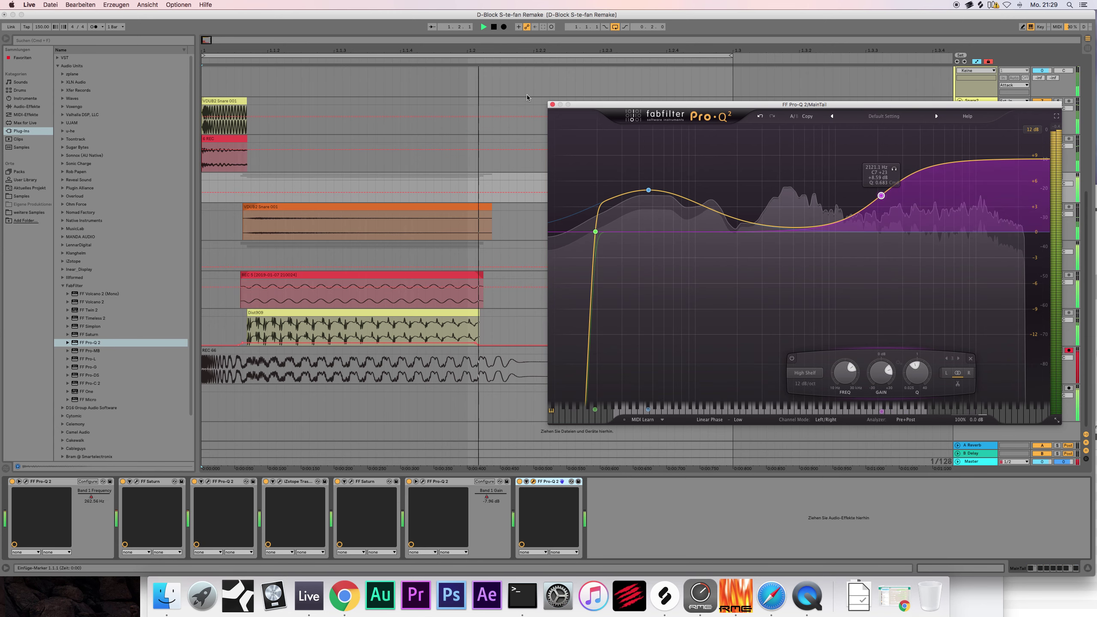
Step: Close the Pro-Q 2 window, record another take of the kick and compare its waveform with the layers above
left_click(553, 104)
left_click(494, 28)
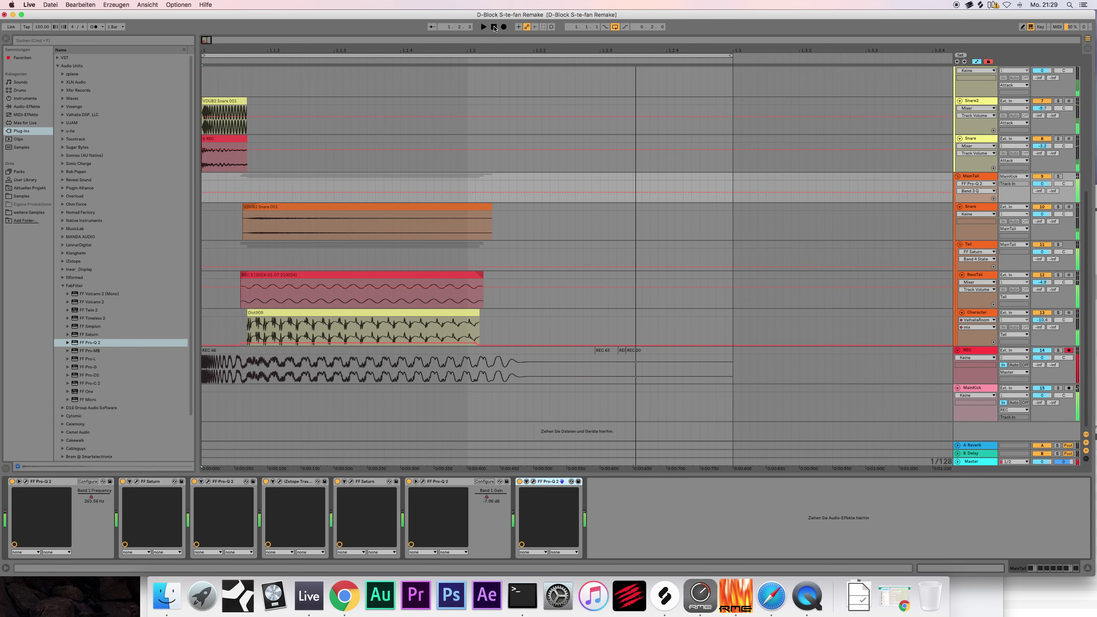
left_click(503, 27)
key("space")
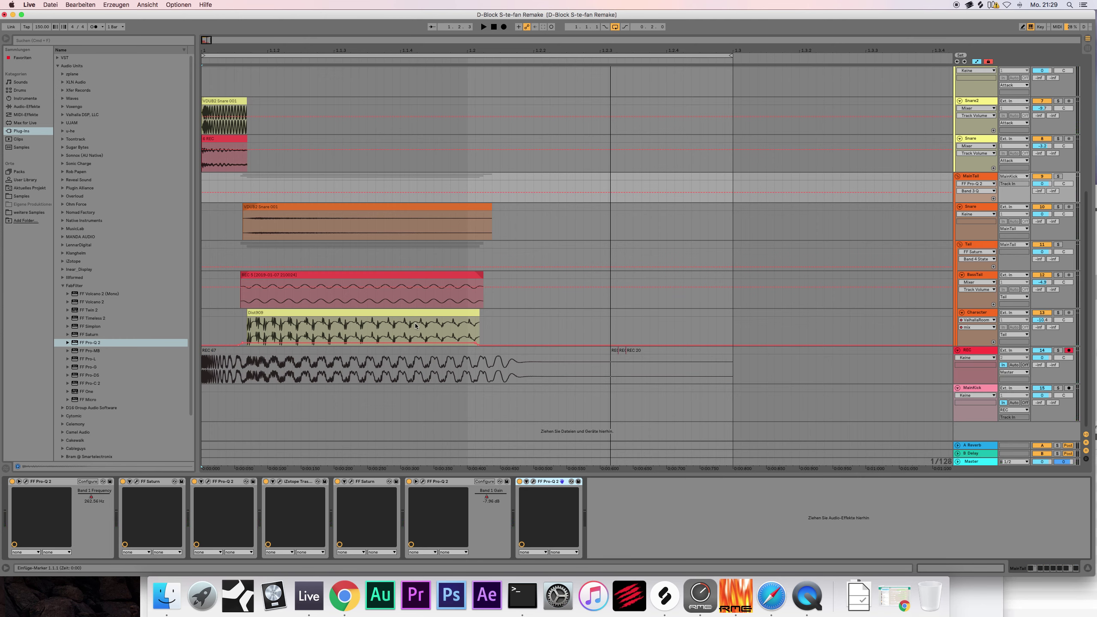
scroll(260, 312, "up", 5)
scroll(262, 281, "down", 5)
scroll(270, 248, "up", 4)
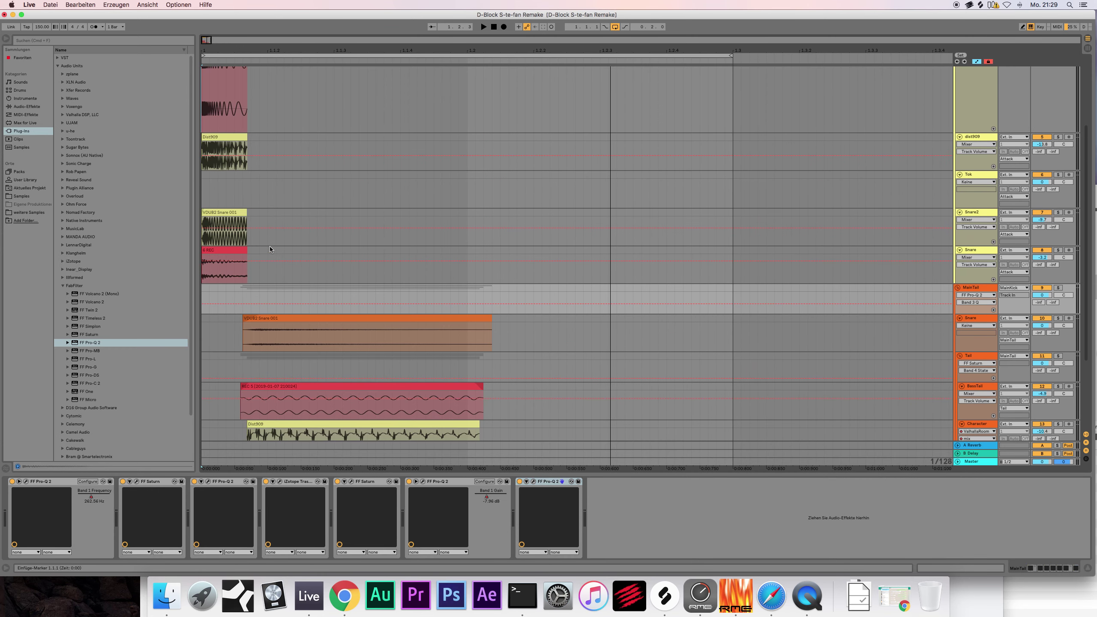
scroll(270, 248, "down", 4)
Step: Append a Utility to MainTail's device chain and automate its Gain to ramp from -inf to 0 dB over the tail's start
left_click_drag(207, 42, 352, 429)
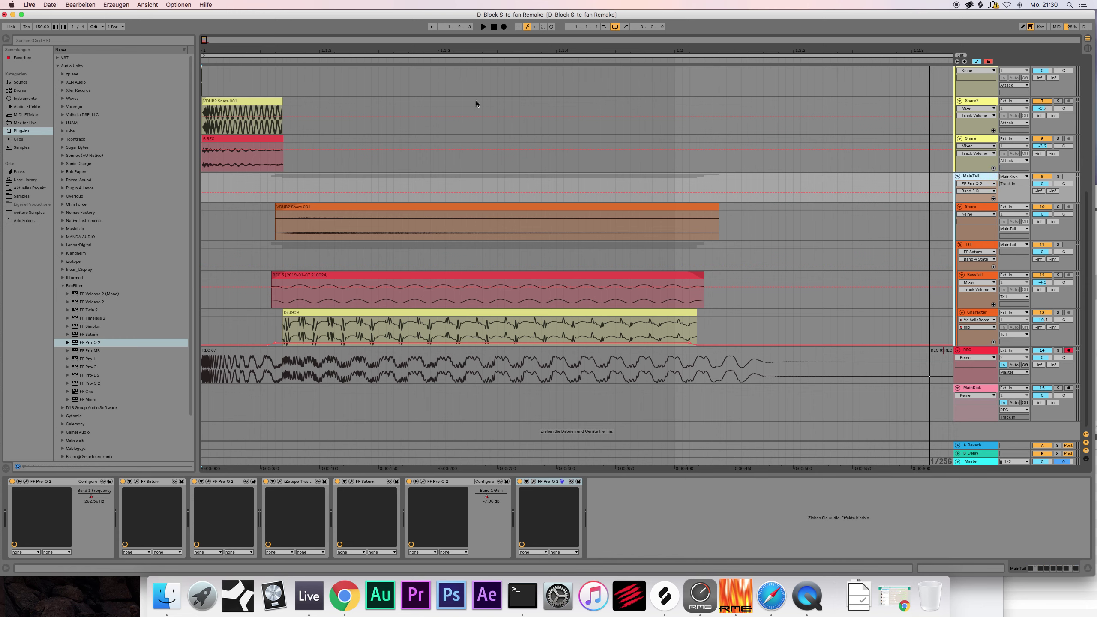
left_click(21, 108)
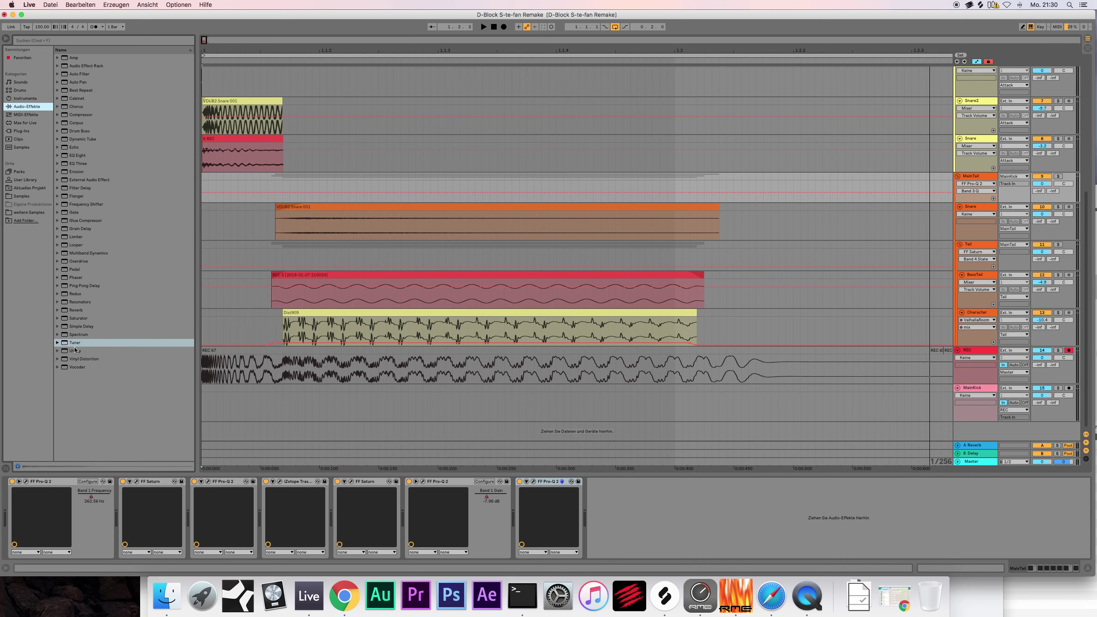
left_click_drag(74, 350, 320, 196)
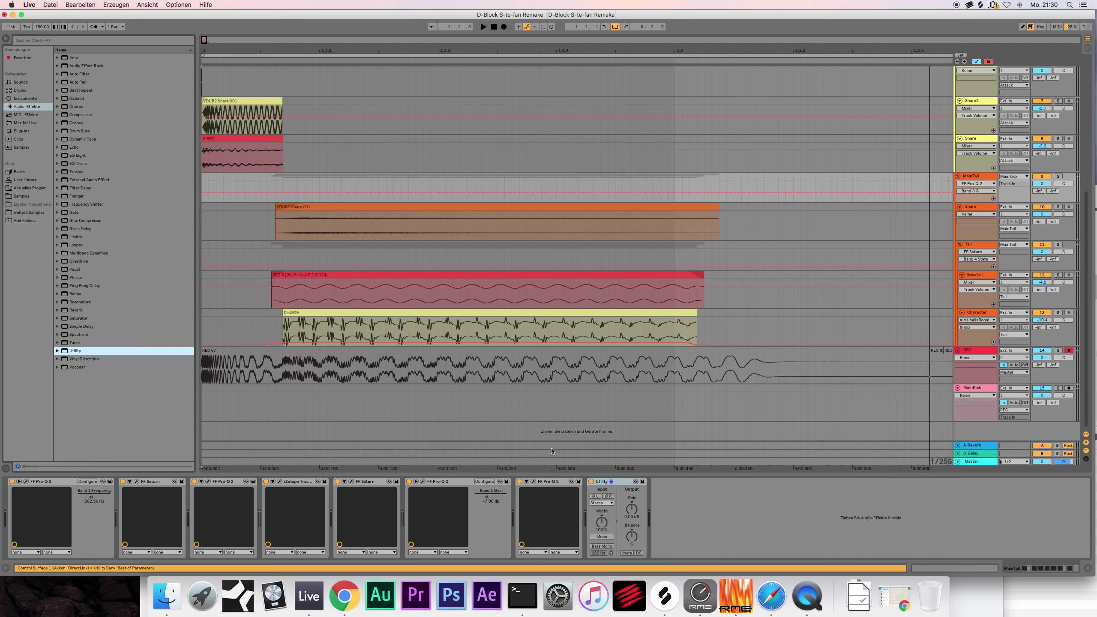
left_click(632, 515)
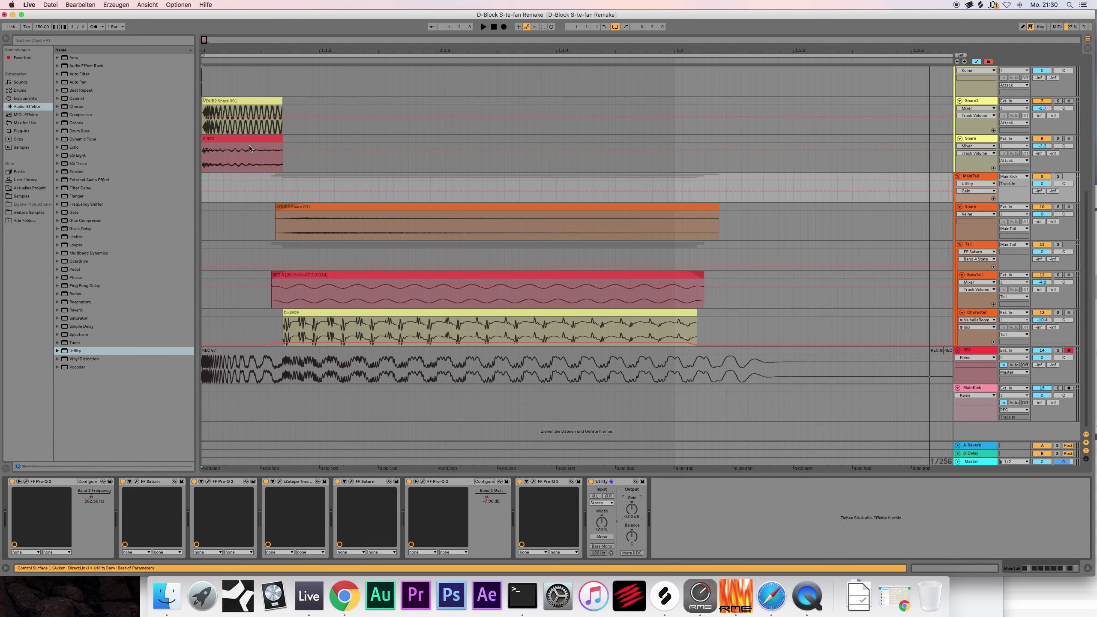
mouse_move(299, 192)
left_mouse_down()
mouse_move(299, 202)
mouse_move(290, 190)
mouse_move(275, 202)
mouse_move(297, 191)
left_mouse_up()
left_click(290, 191)
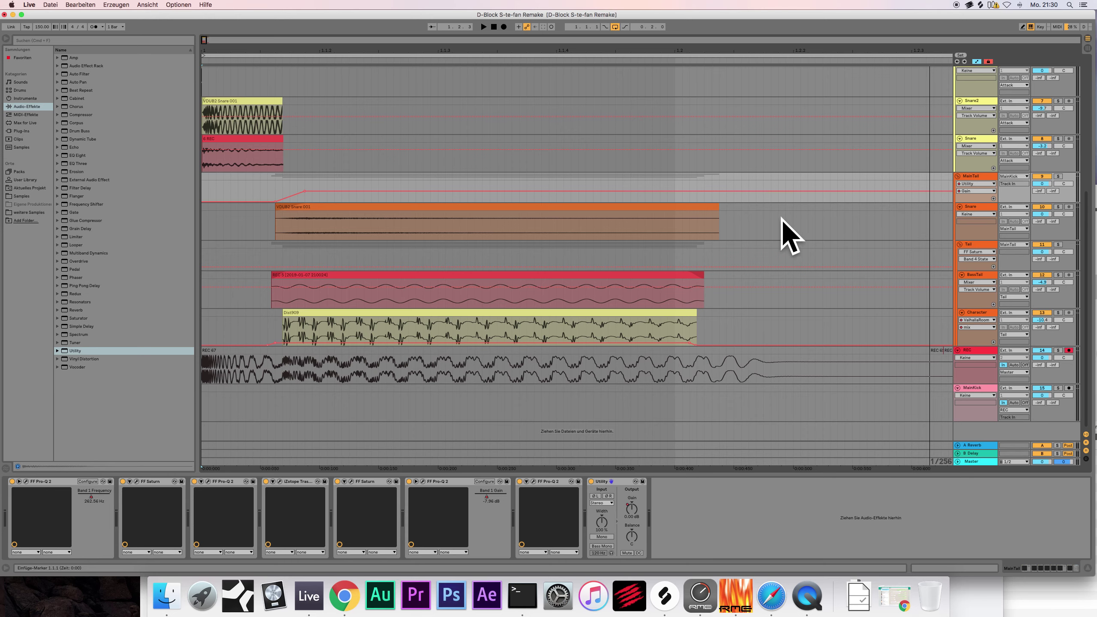
Step: Turn off automation mode and move the tail's Snare, BassTail and Character clips together slightly earlier, overlapping the attack more
left_click(339, 216)
left_click(331, 274)
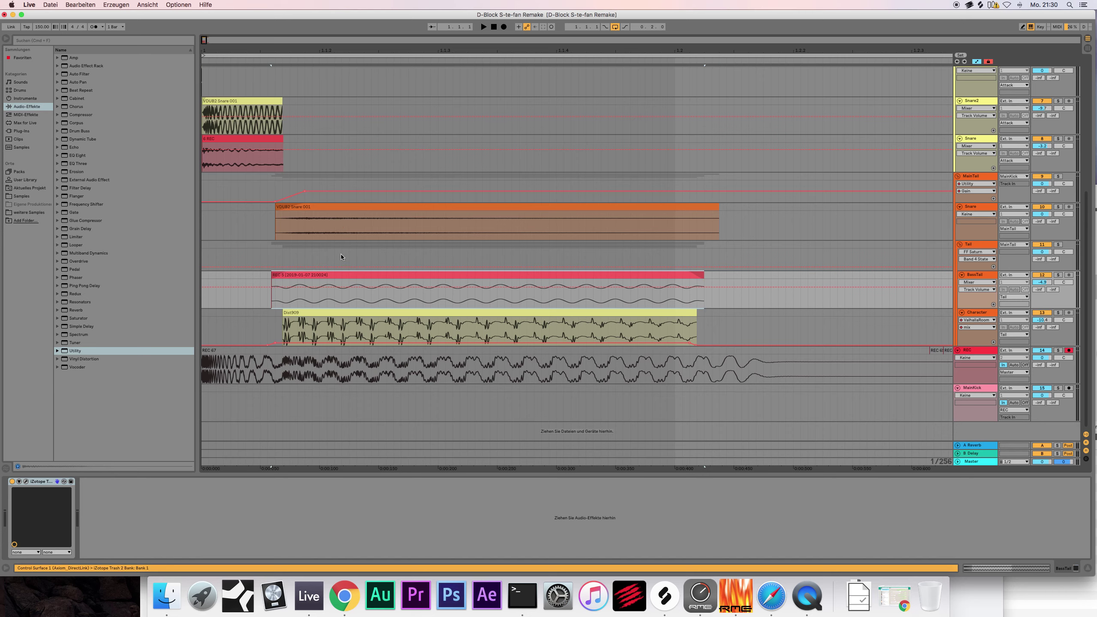
left_click(148, 4)
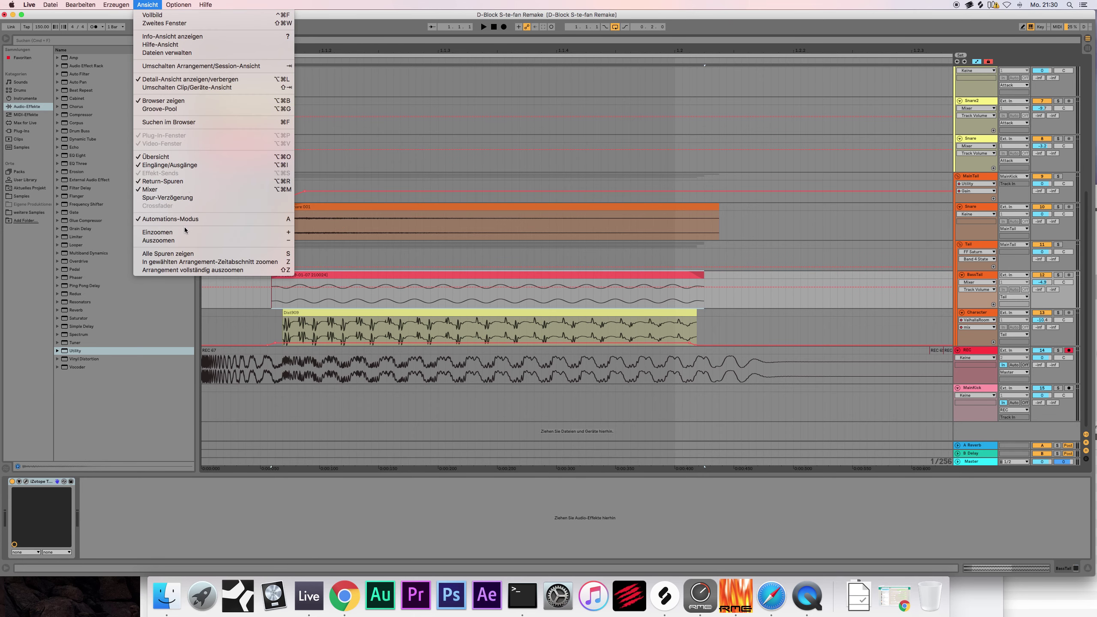
left_click(170, 219)
left_click(336, 216)
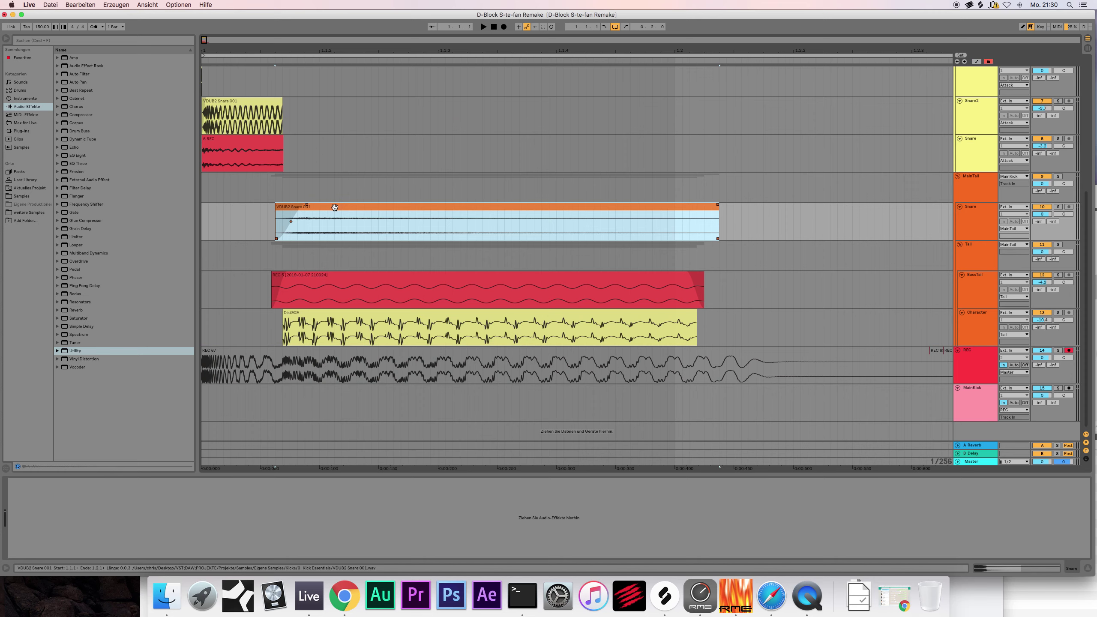
left_click(341, 277, "shift")
left_click(341, 319, "shift")
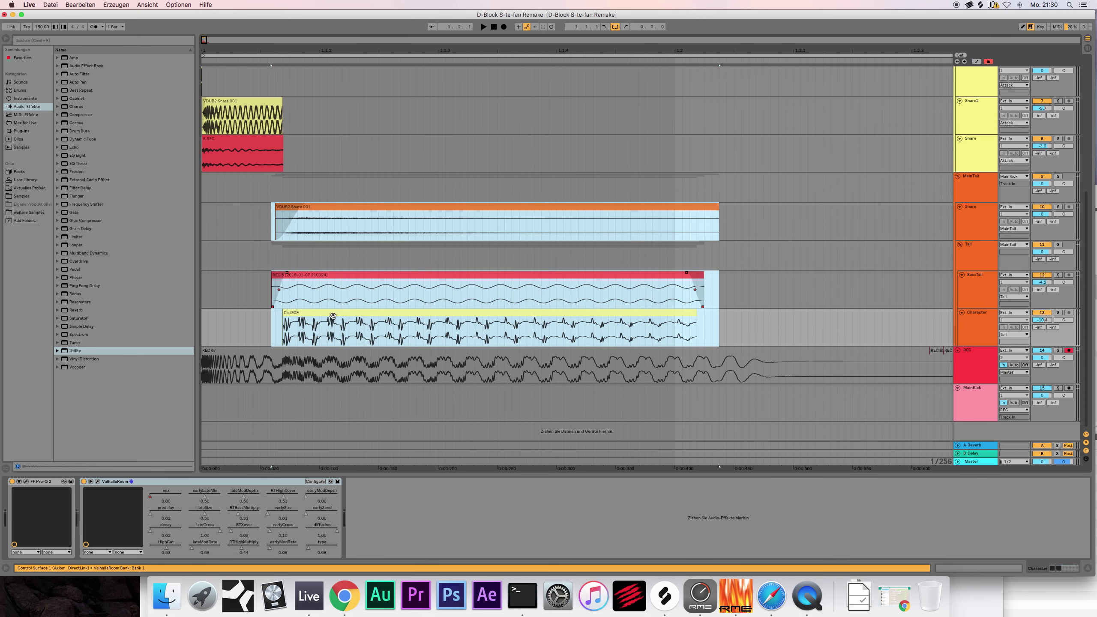
left_click_drag(343, 275, 313, 277)
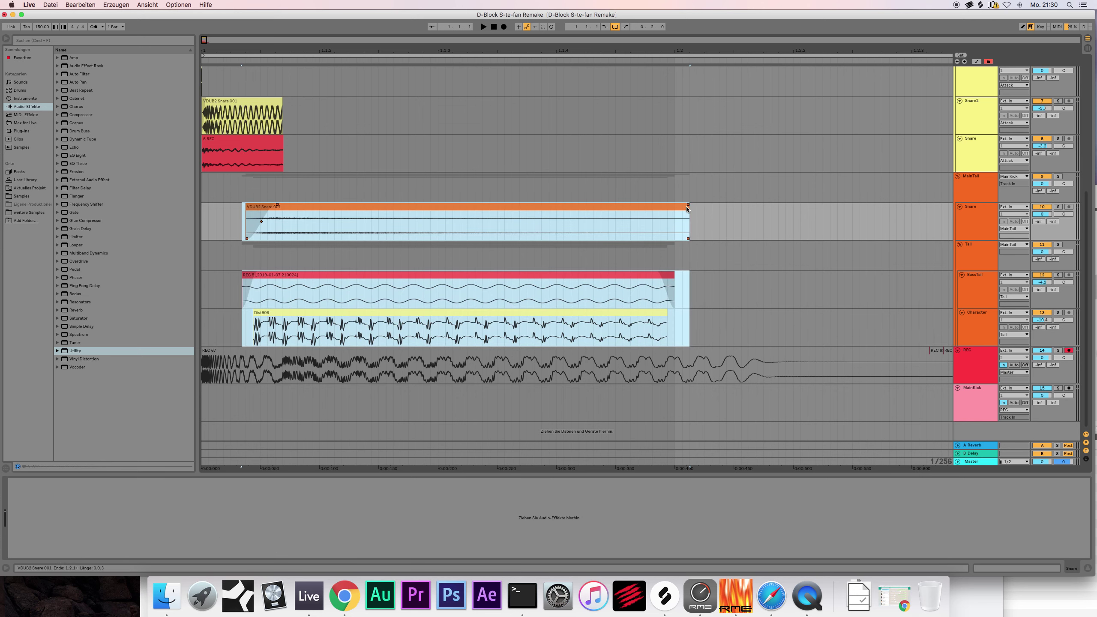
Step: Extend the ends of the tail's Snare, BassTail and Character clips, making BassTail the longest
left_click_drag(686, 208, 719, 209)
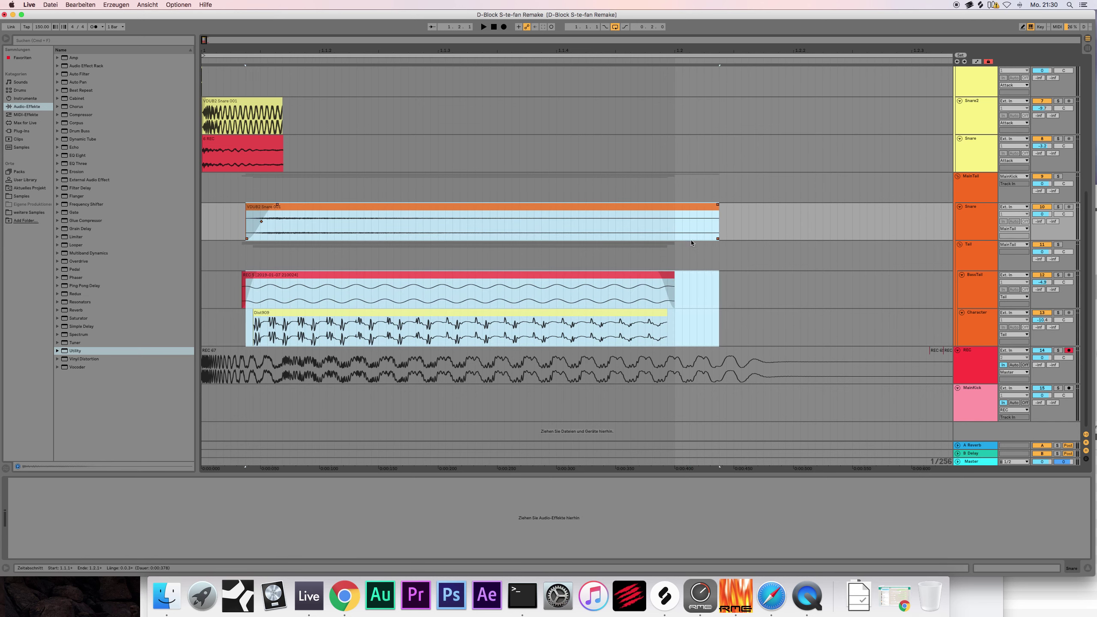
left_click_drag(670, 275, 777, 276)
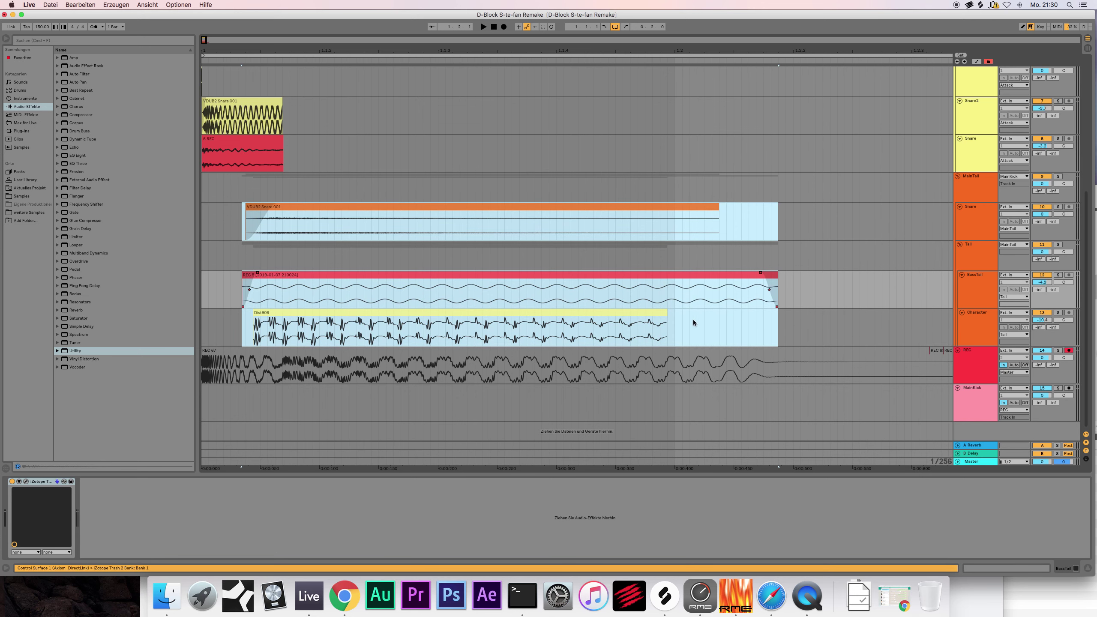
left_click_drag(664, 315, 742, 314)
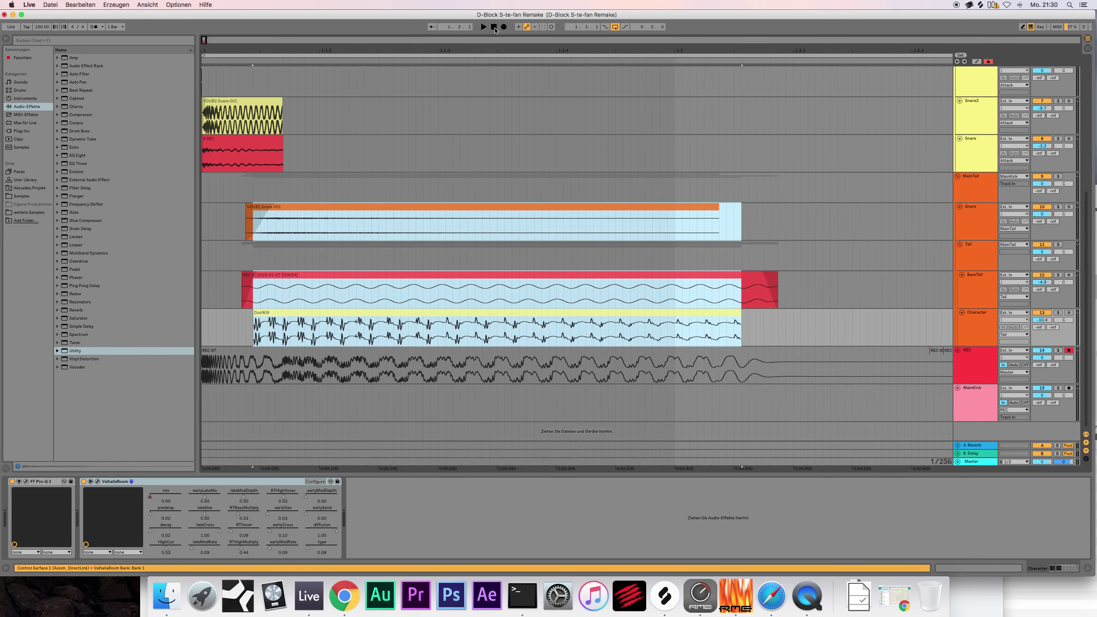
Step: Record another take of the kick with the moved and lengthened tail clips and check its waveform
left_click(494, 27)
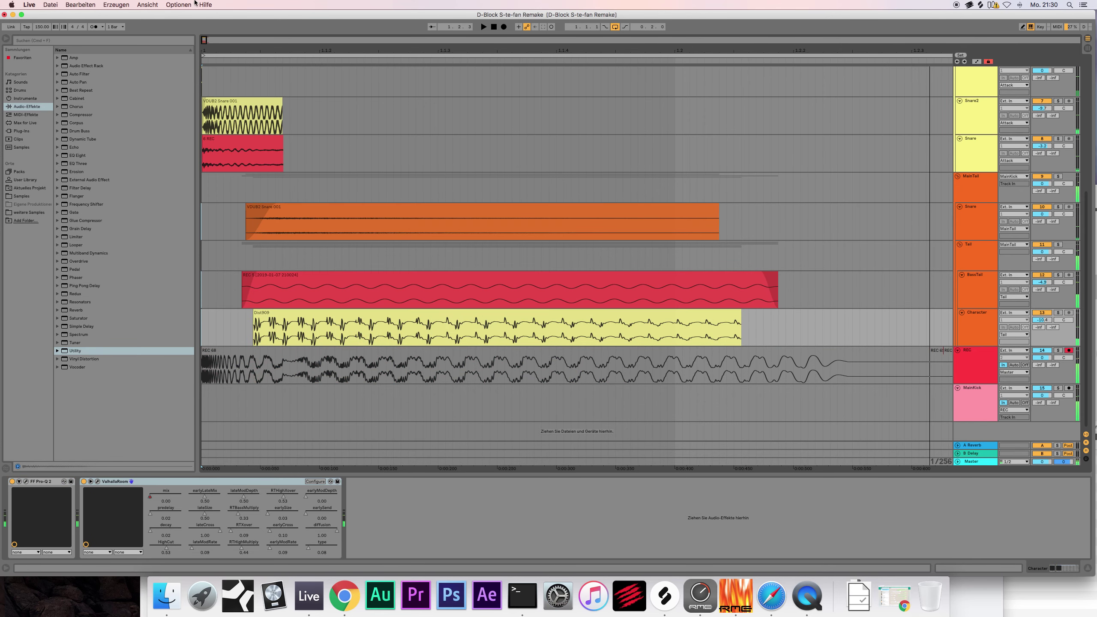
left_click_drag(205, 43, 269, 218)
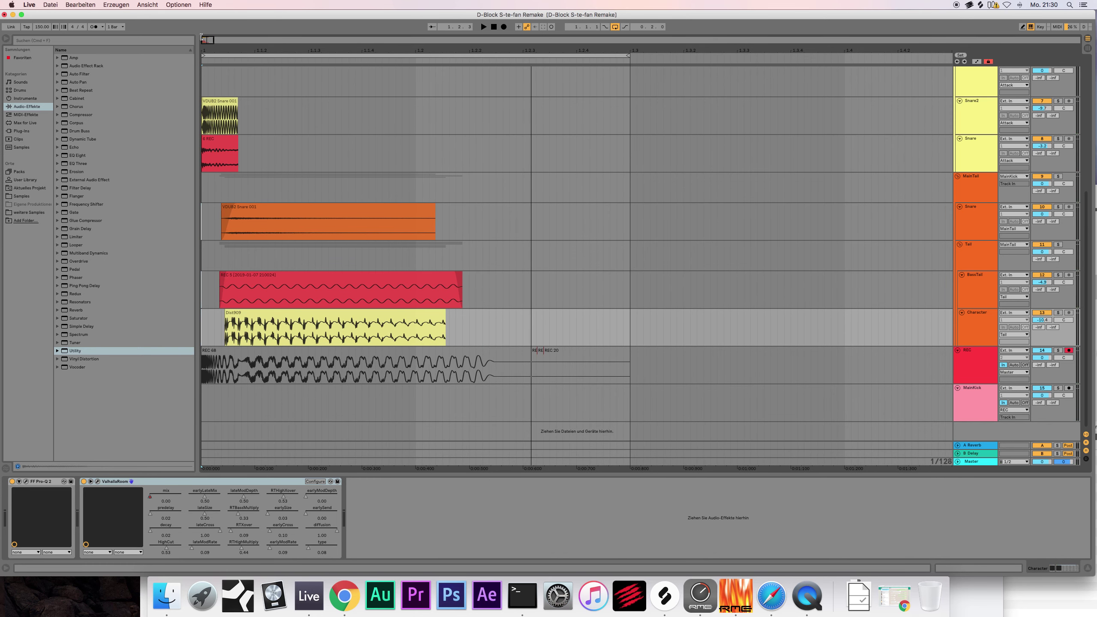
left_click_drag(225, 55, 227, 87)
key("minus")
scroll(372, 126, "up", 5)
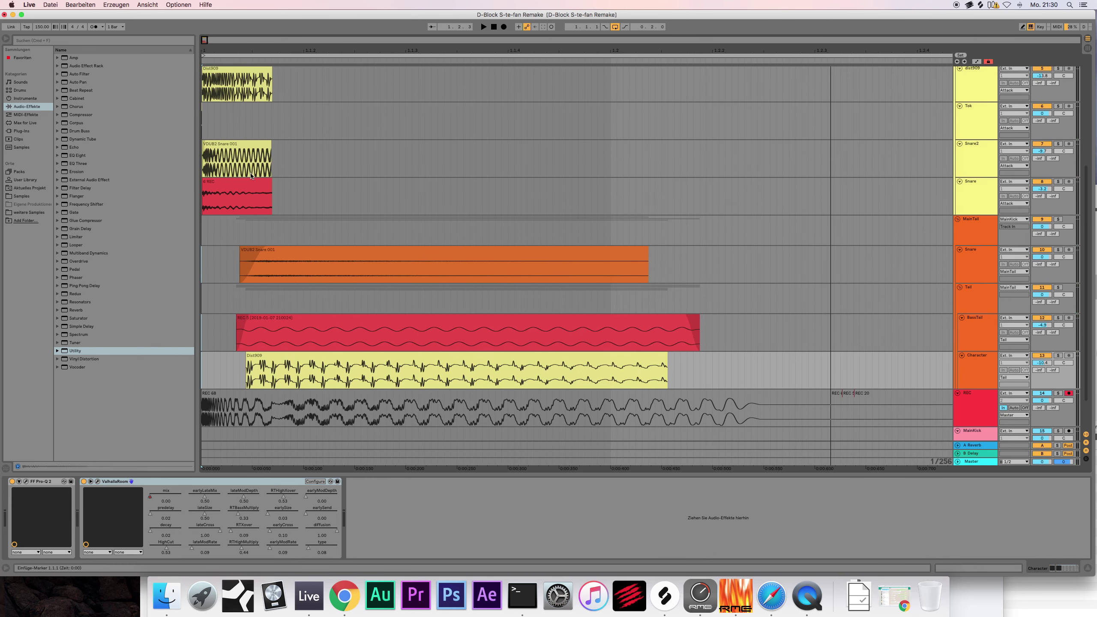
Step: Show the Gain automation of MainTail's Utility and shift both points of its fade-in ramp earlier, keeping the end at 0 dB
left_click(980, 224)
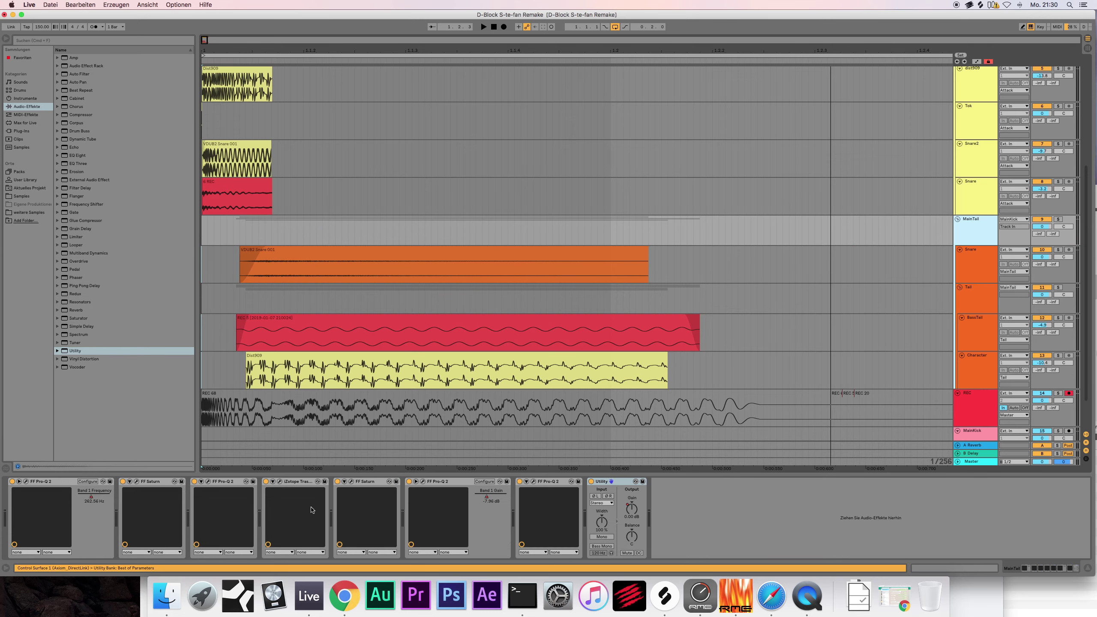
left_click(648, 515)
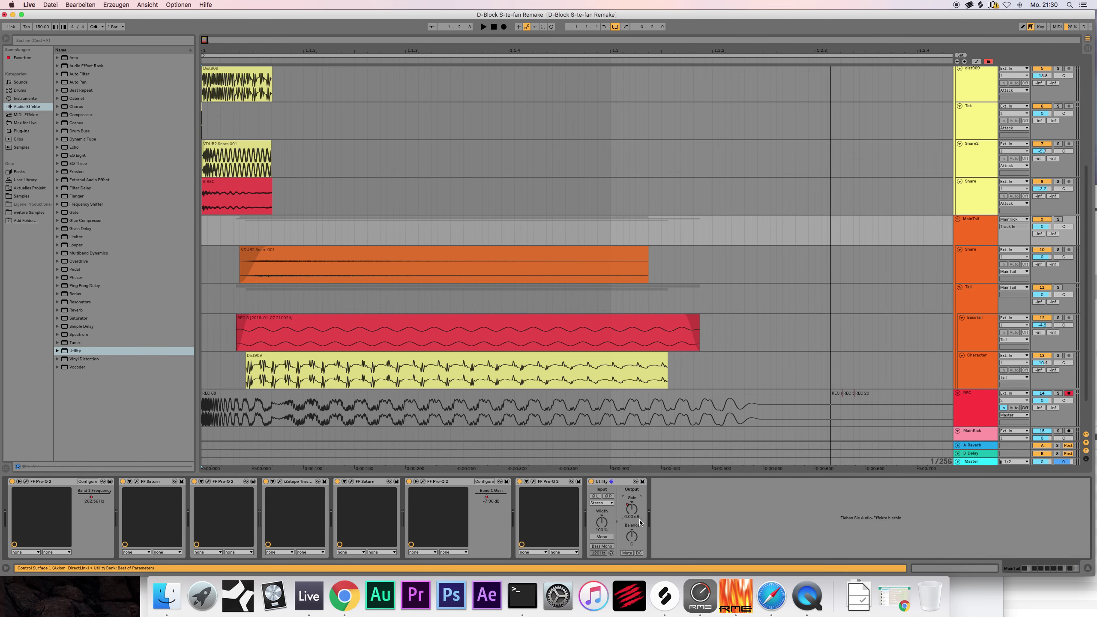
right_click(632, 515)
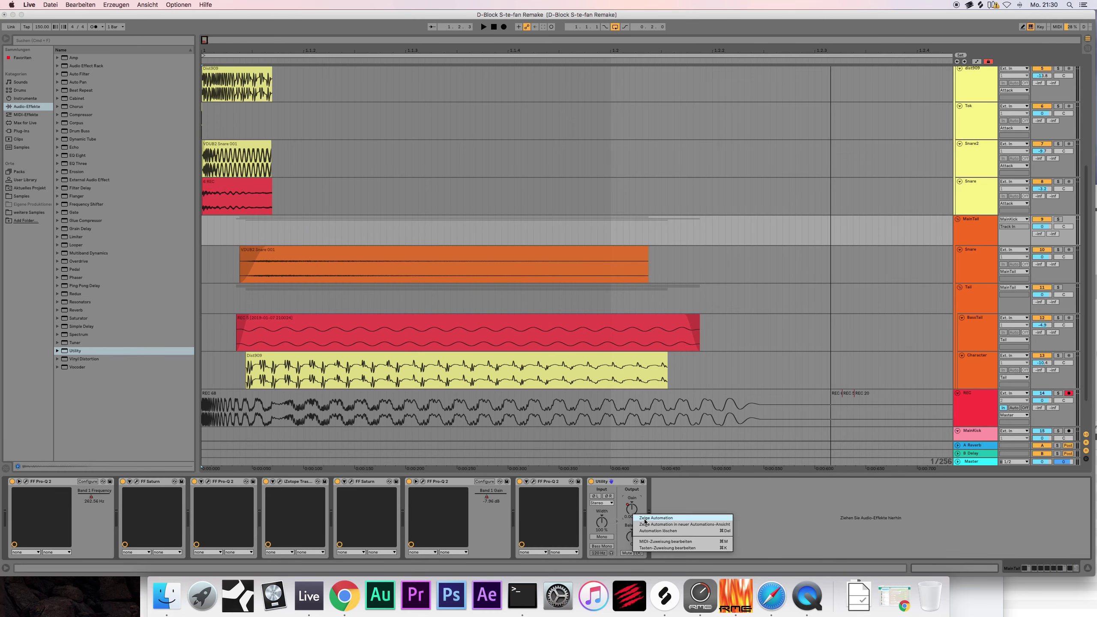
left_click(645, 521)
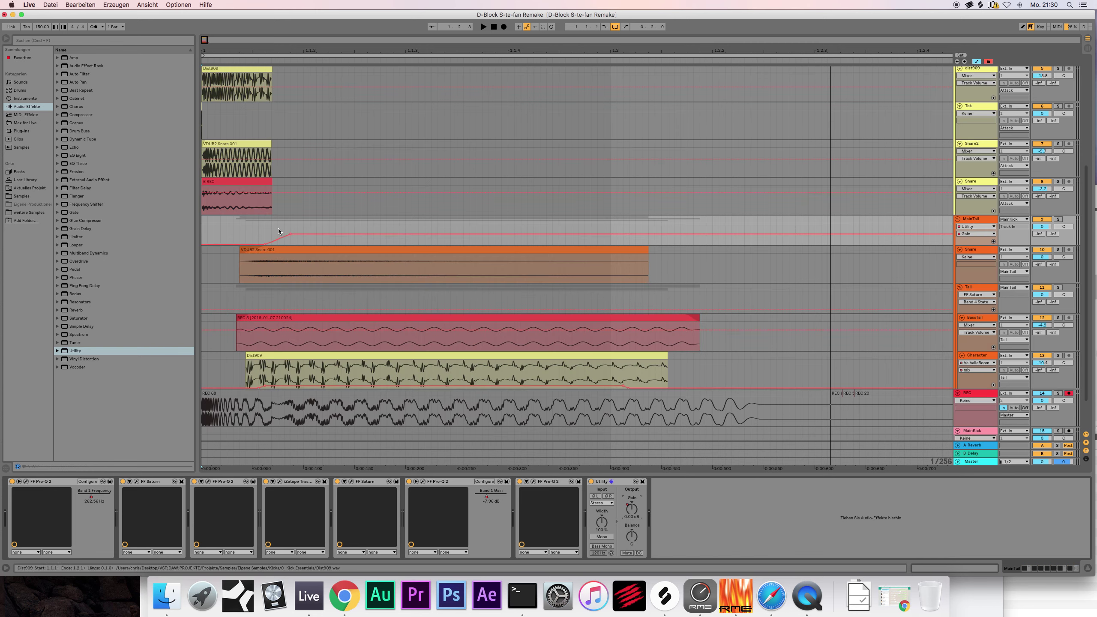
left_click(258, 245)
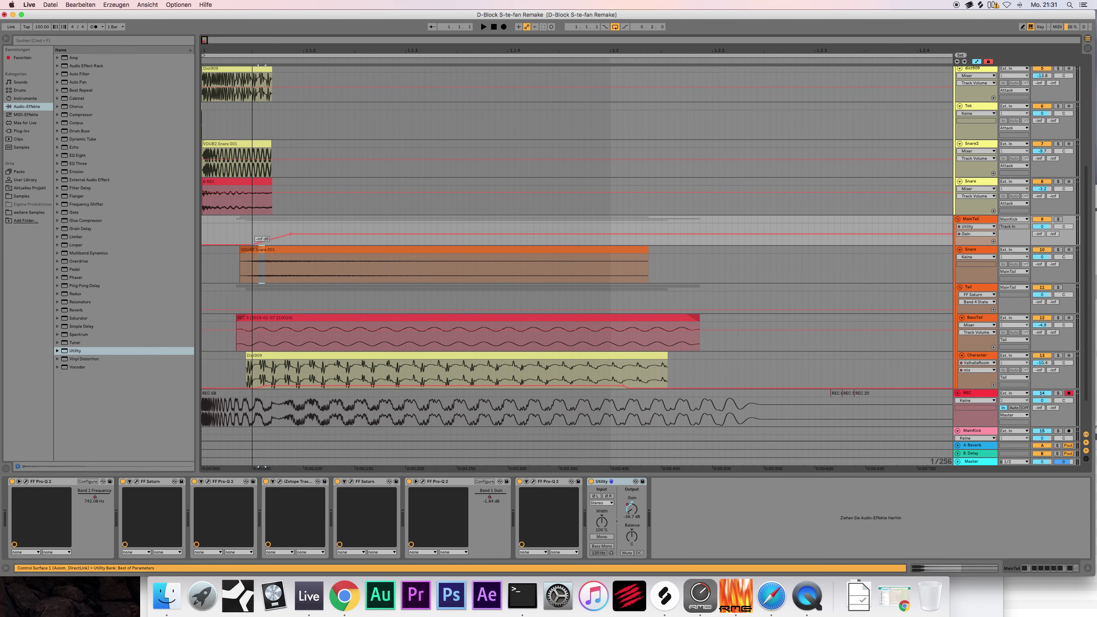
left_click_drag(291, 234, 278, 234)
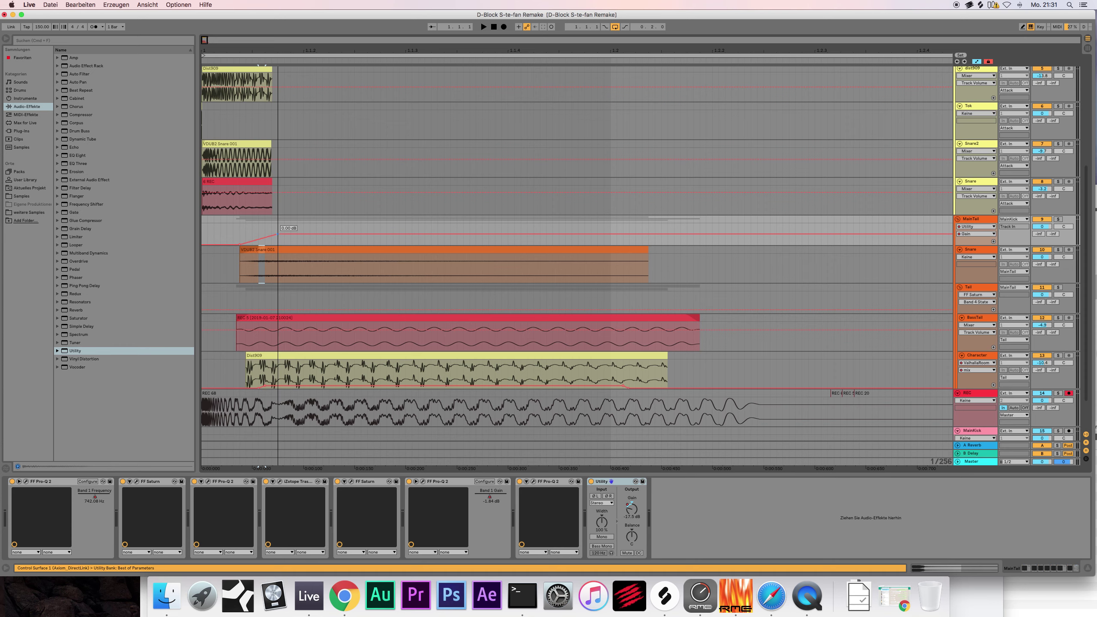
Step: Record a new take of the kick with the earlier Gain ramp
left_click(503, 27)
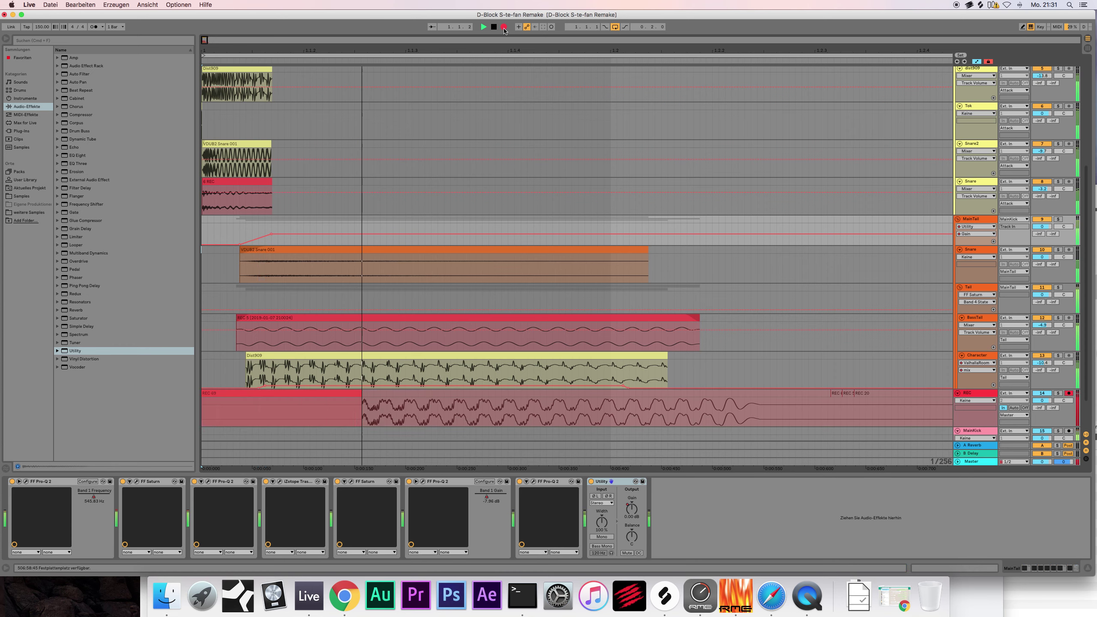
key("space")
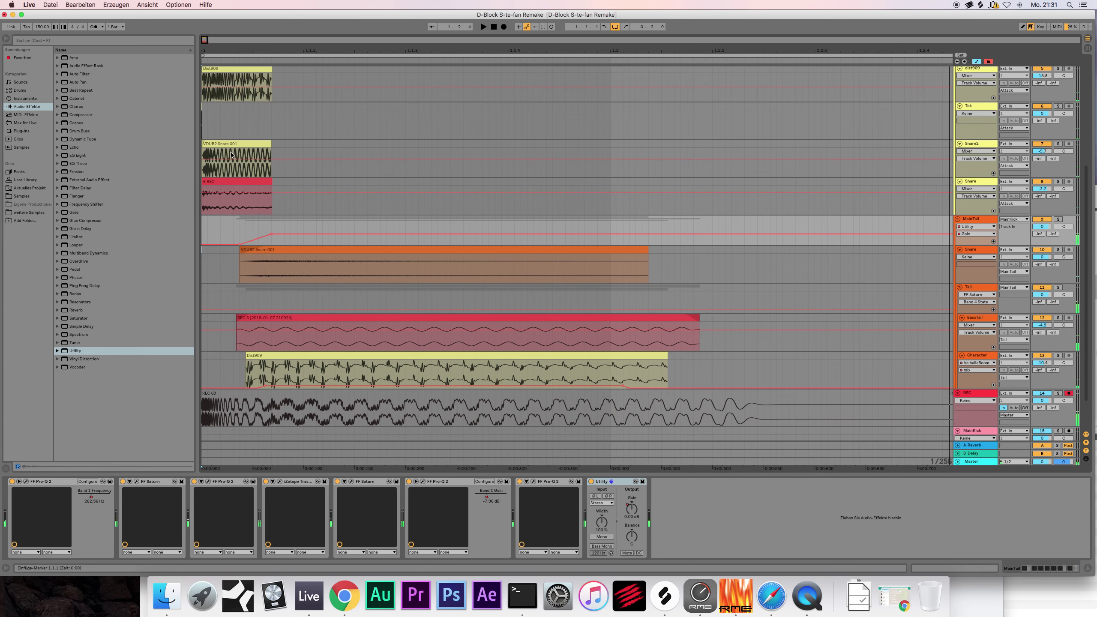
scroll(255, 177, "down", 3)
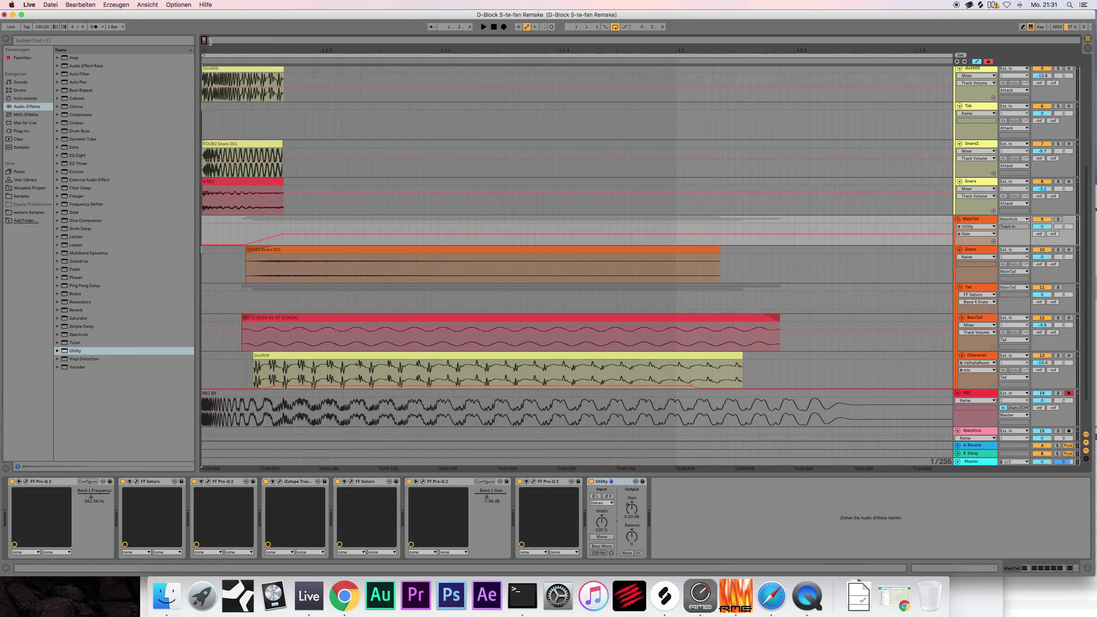
Step: Play the kick and solo the Lights Out Kick reference track during playback to compare the two sounds
key("space")
scroll(277, 189, "up", 5)
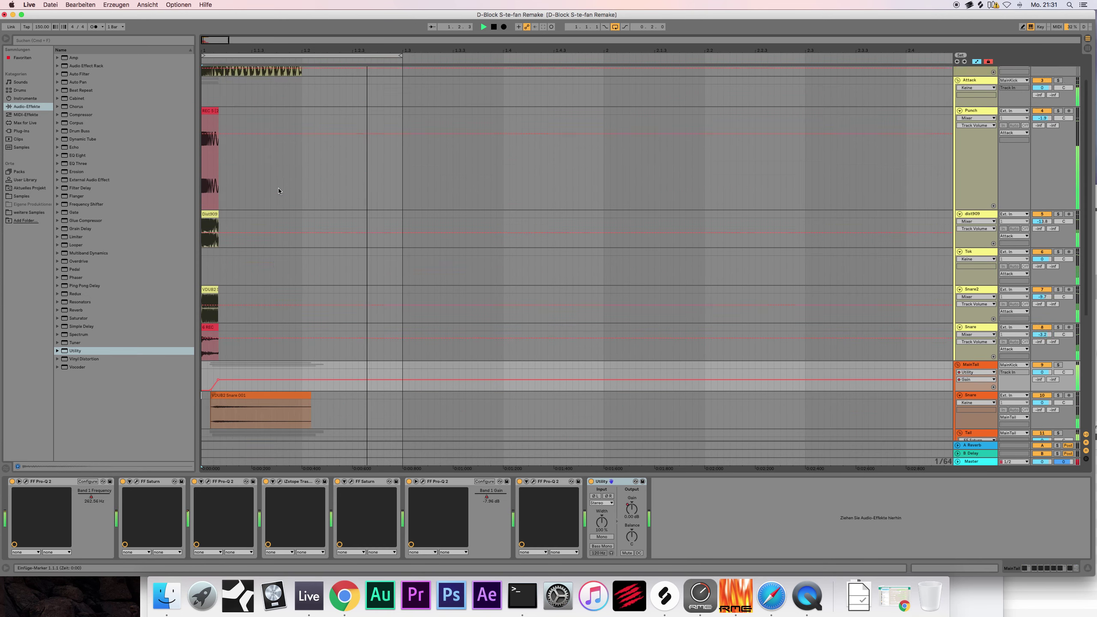
left_click(985, 82)
left_click(1058, 79)
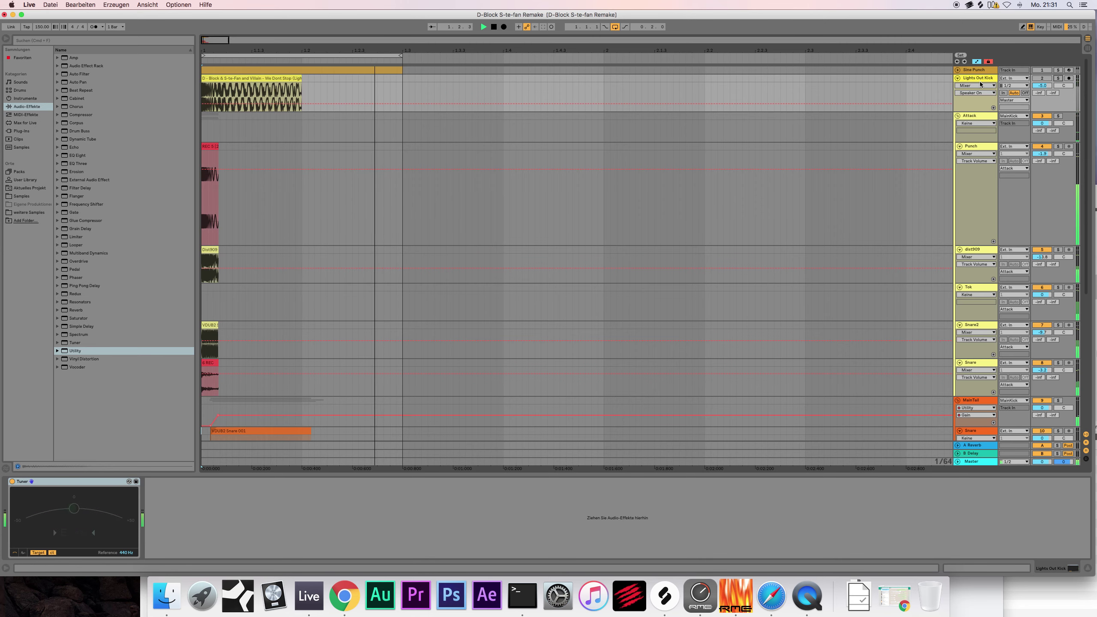
scroll(526, 161, "down", 5)
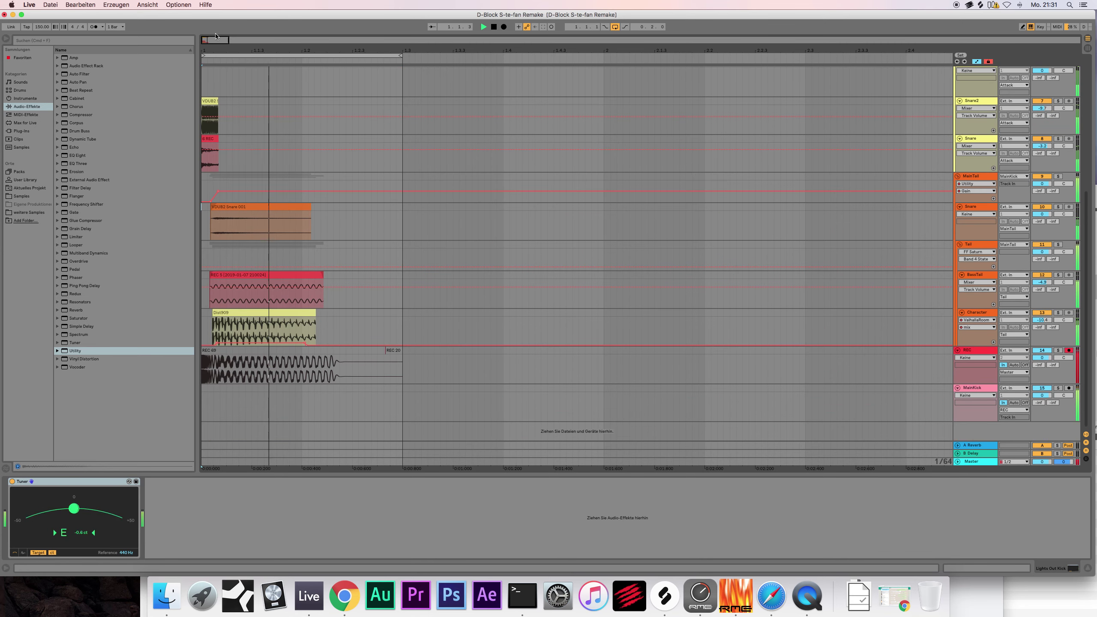
key("space")
Step: Compare the newest take's waveform on REC with the reference clip on Lights Out Kick
key("plus")
key("plus")
key("plus")
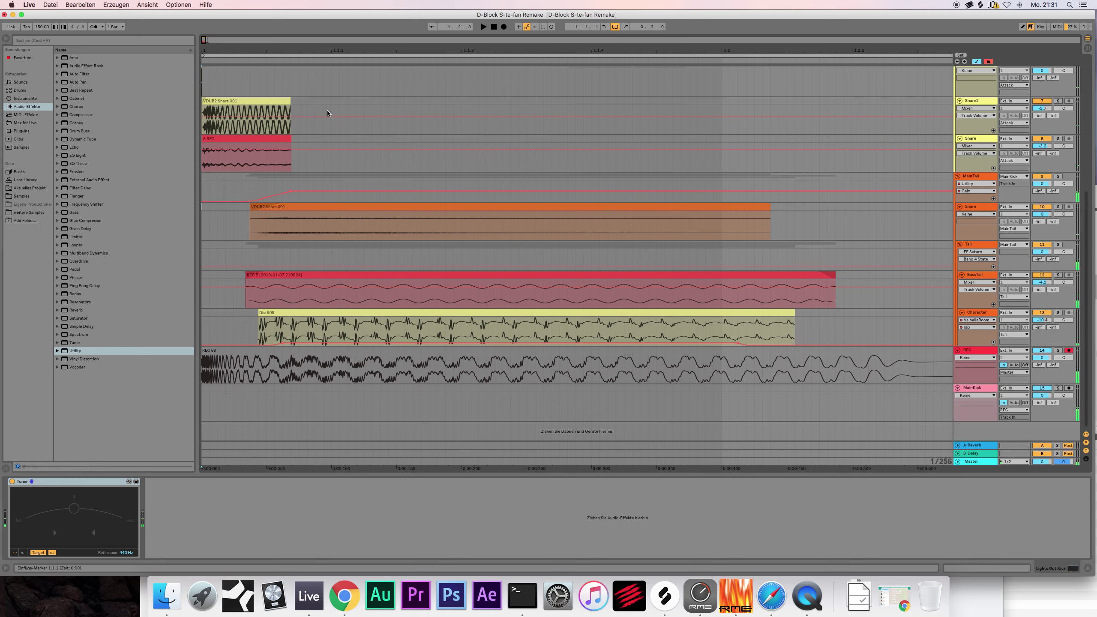
scroll(330, 130, "up", 5)
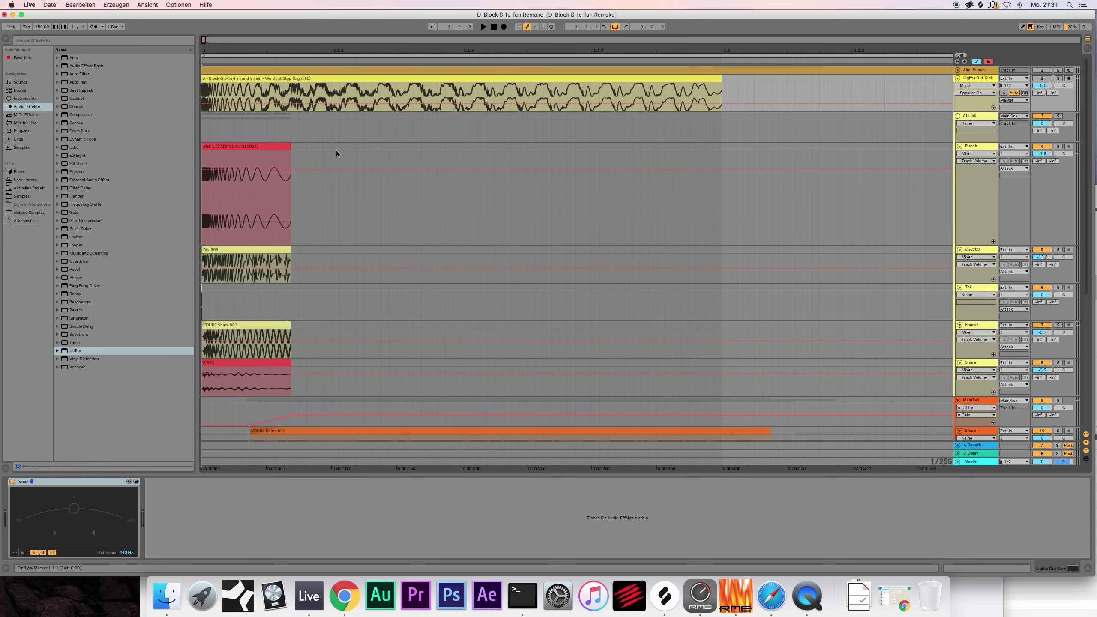
scroll(336, 151, "down", 5)
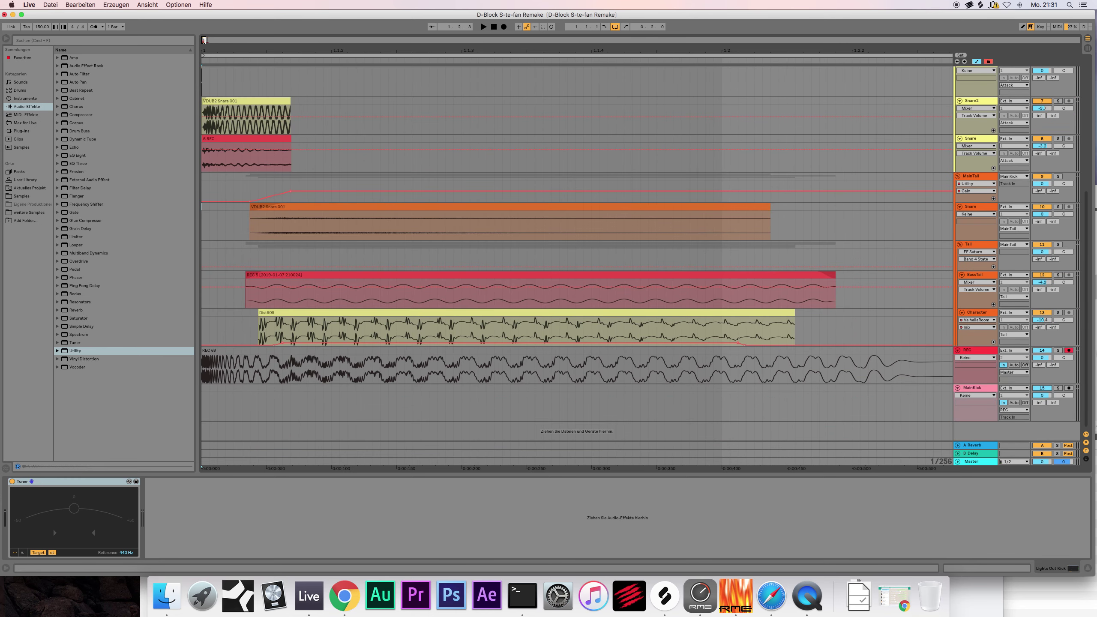
key("minus")
key("minus")
key("minus")
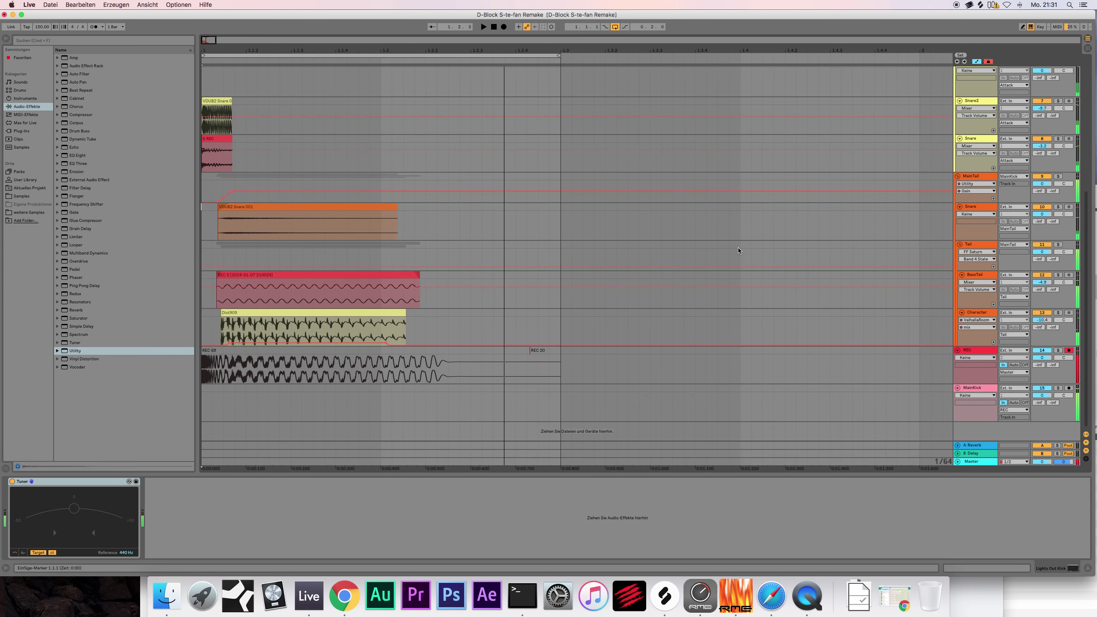
Step: Duplicate the Character track and move the copy out of the Tail group to sit directly above the Snare track in MainTail
left_click(978, 312)
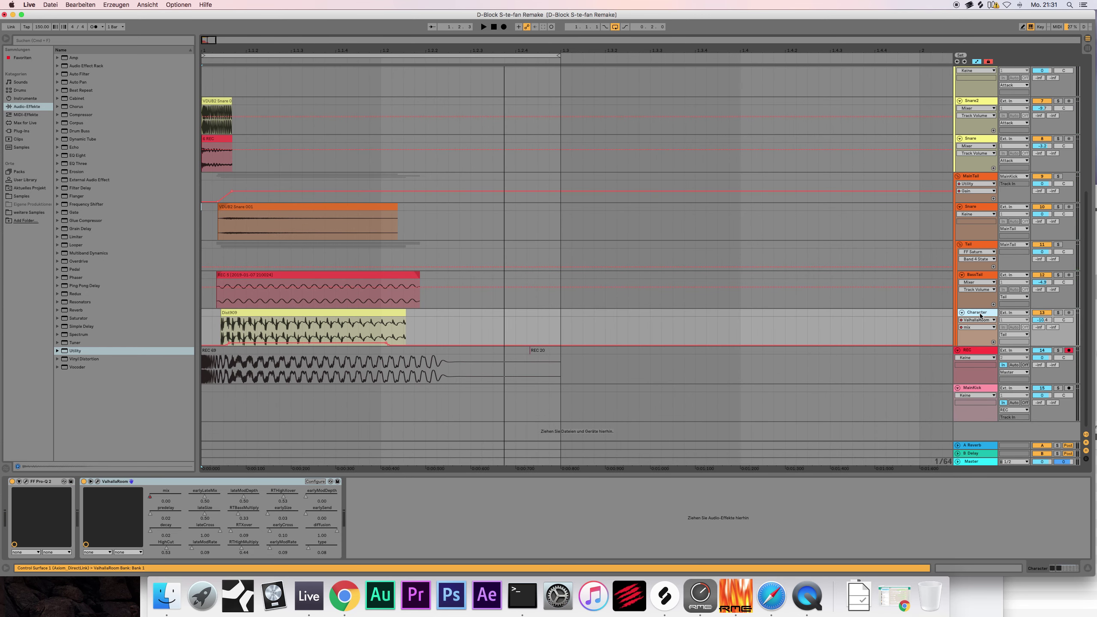
key("super+d")
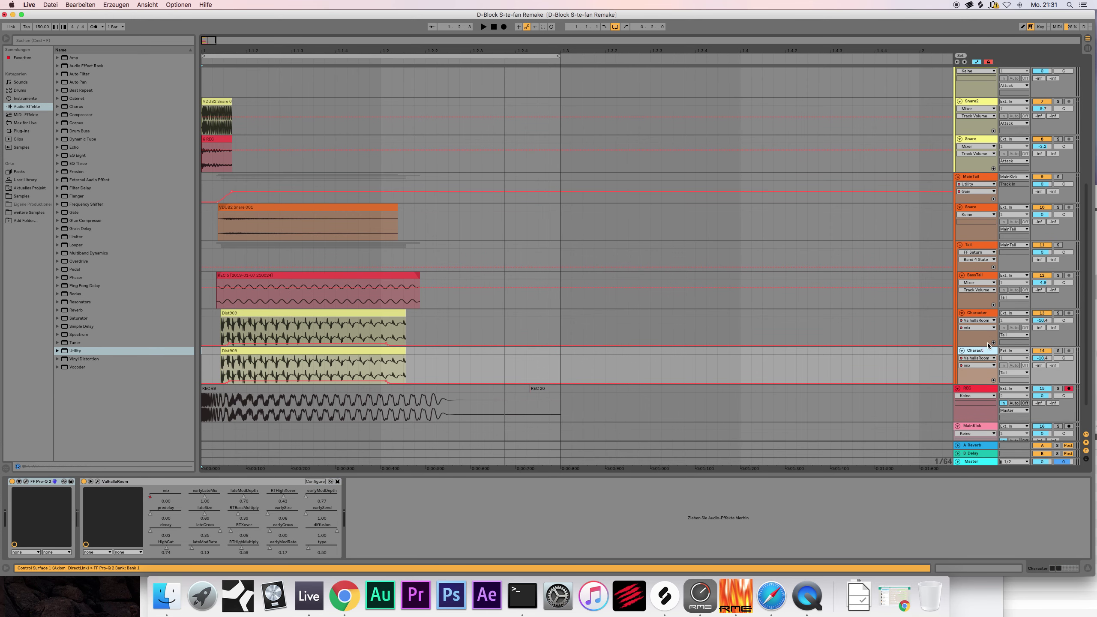
left_click_drag(983, 354, 975, 218)
left_click_drag(965, 177, 967, 184)
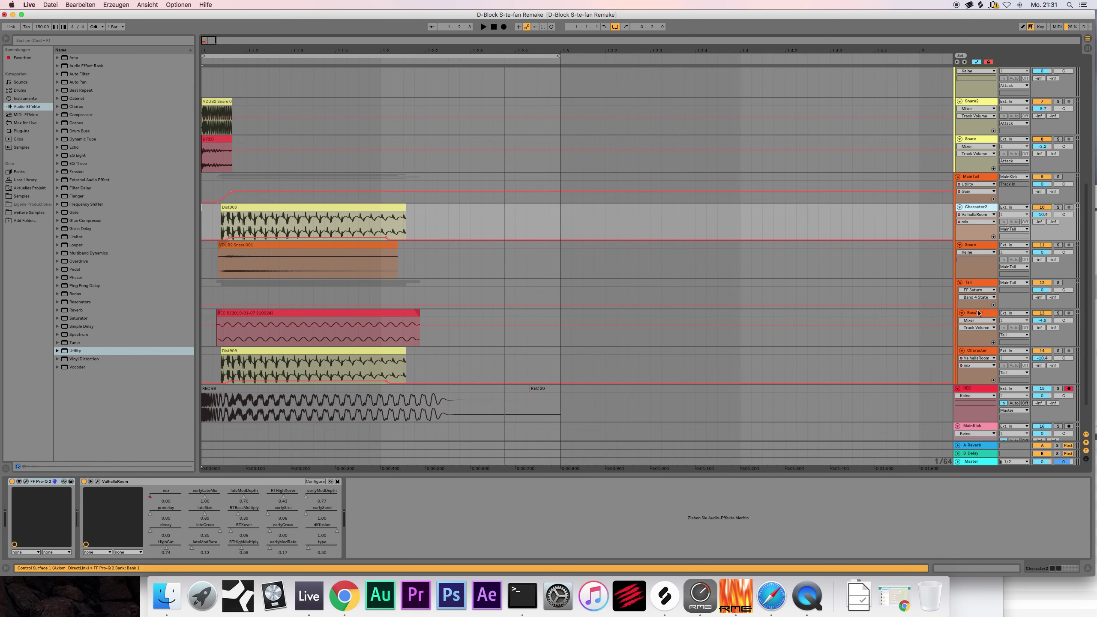
Step: Recolor the Tail group and its BassTail track light blue
left_click(974, 284)
right_click(972, 285)
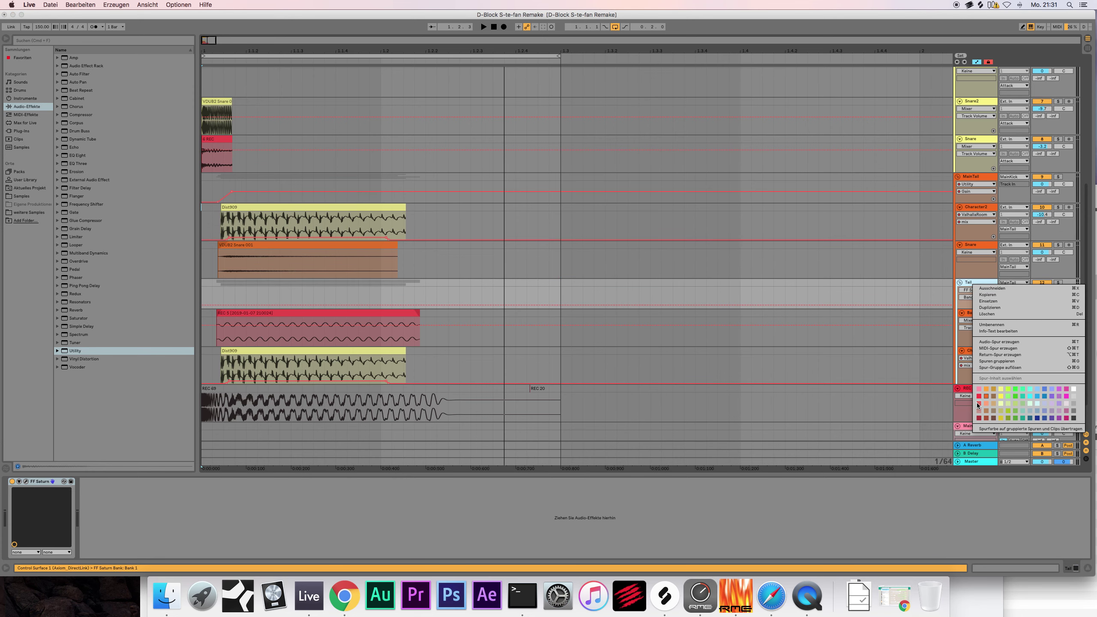
left_click(978, 404)
right_click(972, 285)
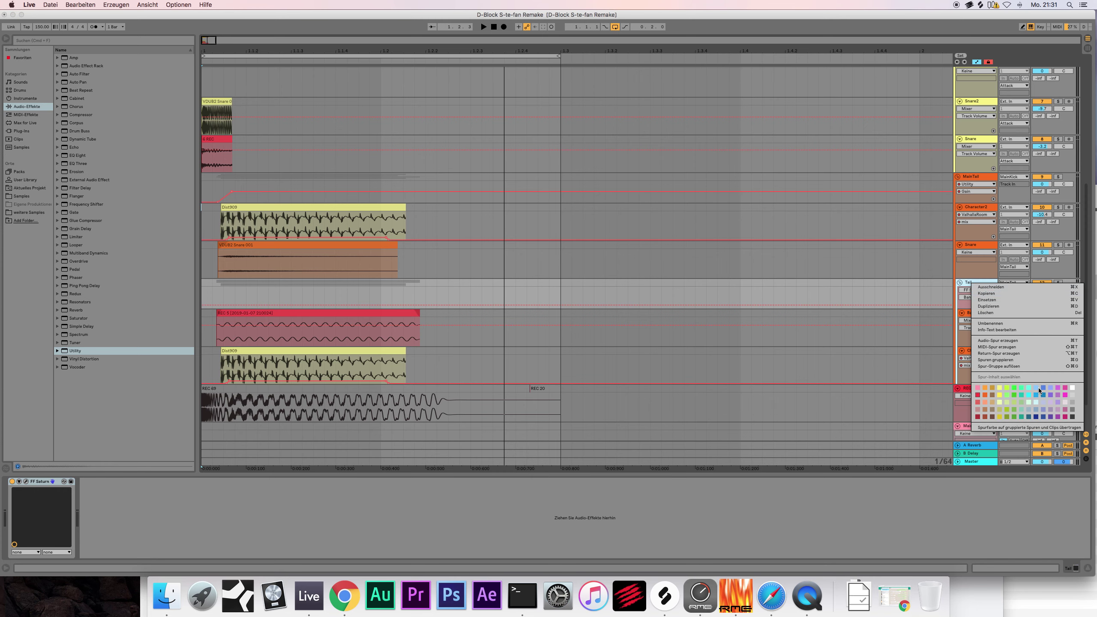
left_click(1035, 389)
left_click(976, 313)
right_click(978, 316)
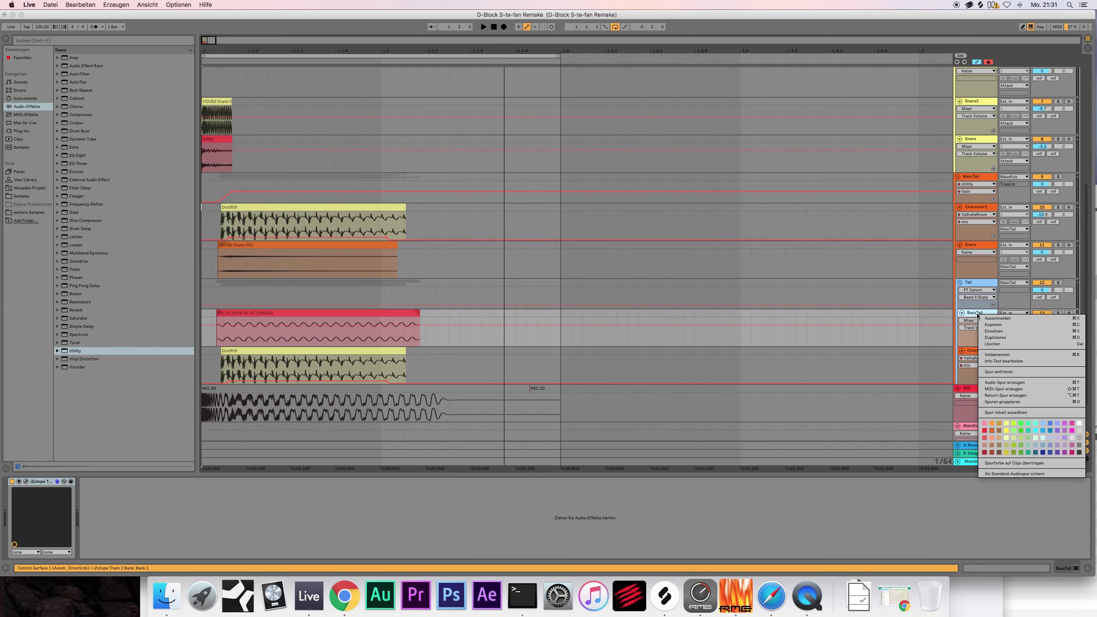
left_click(1039, 424)
Step: Recolor the Character track inside the Tail group light blue to match BassTail
right_click(980, 352)
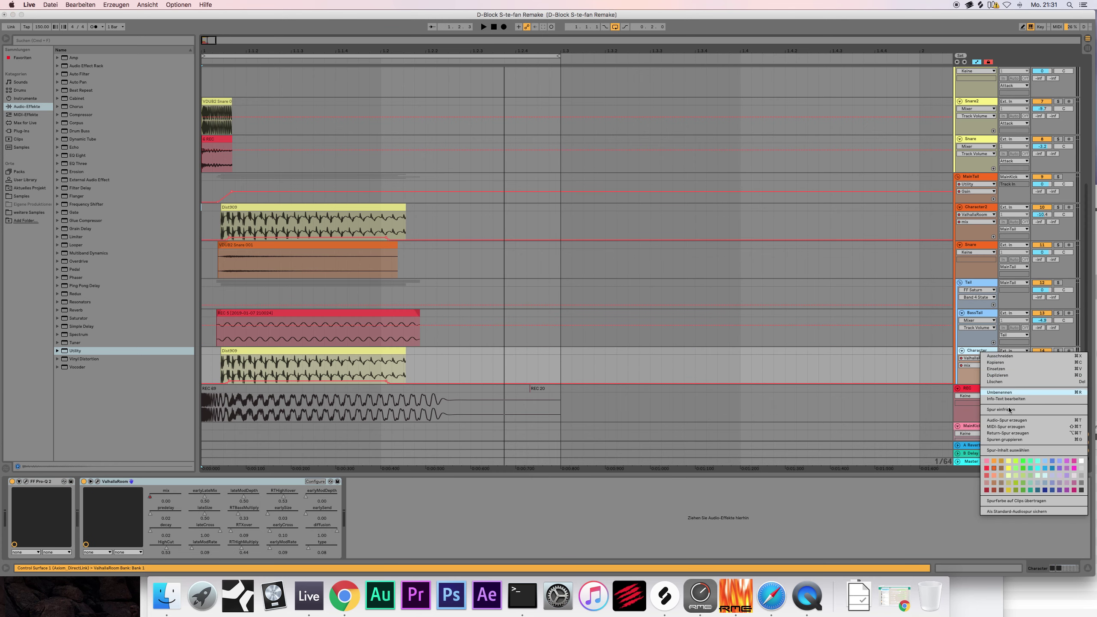
left_click(1054, 462)
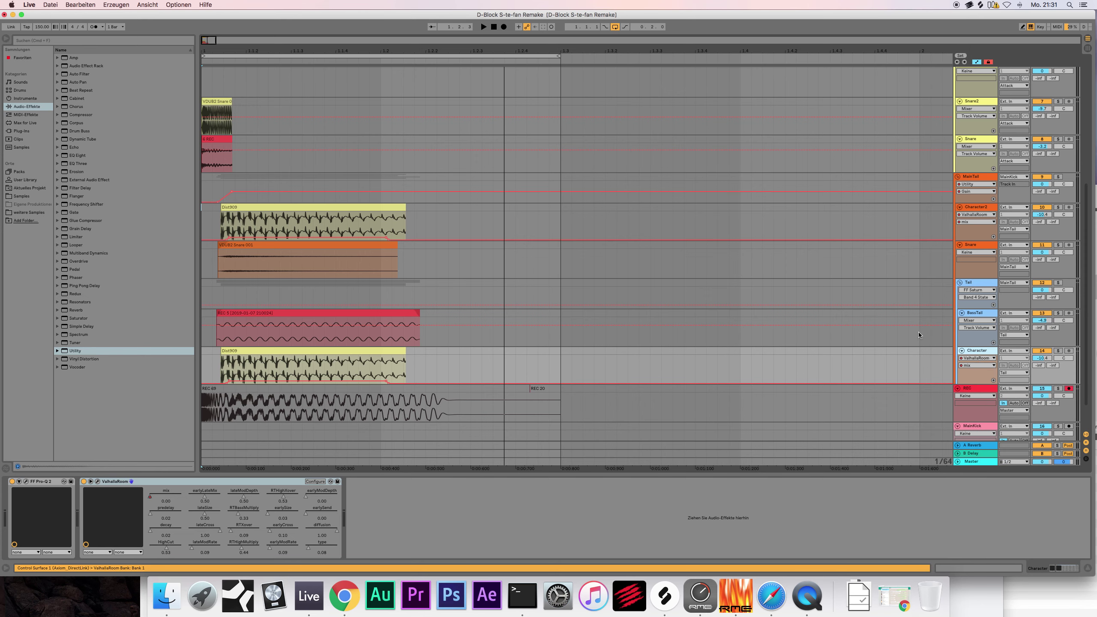
left_click(897, 365)
right_click(983, 353)
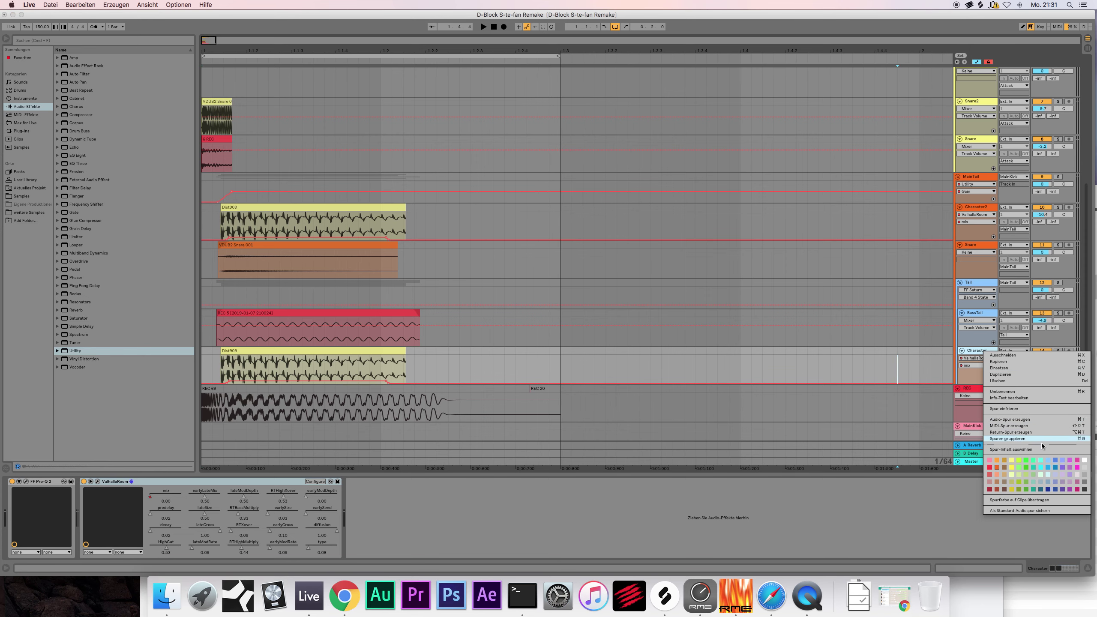
left_click(1047, 467)
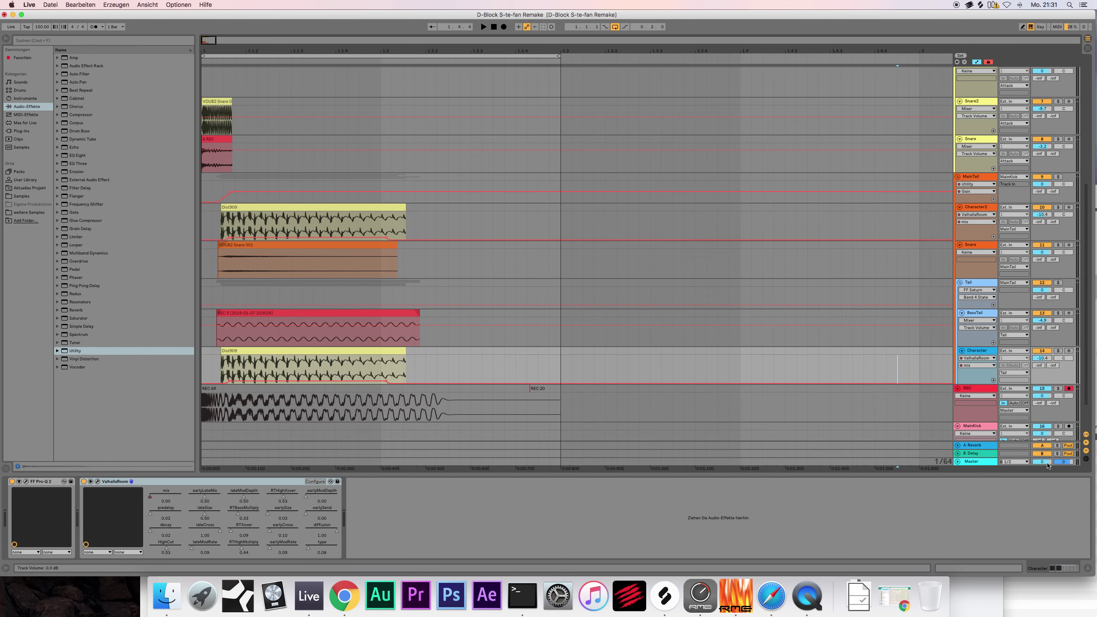
right_click(976, 353)
left_click(1042, 461)
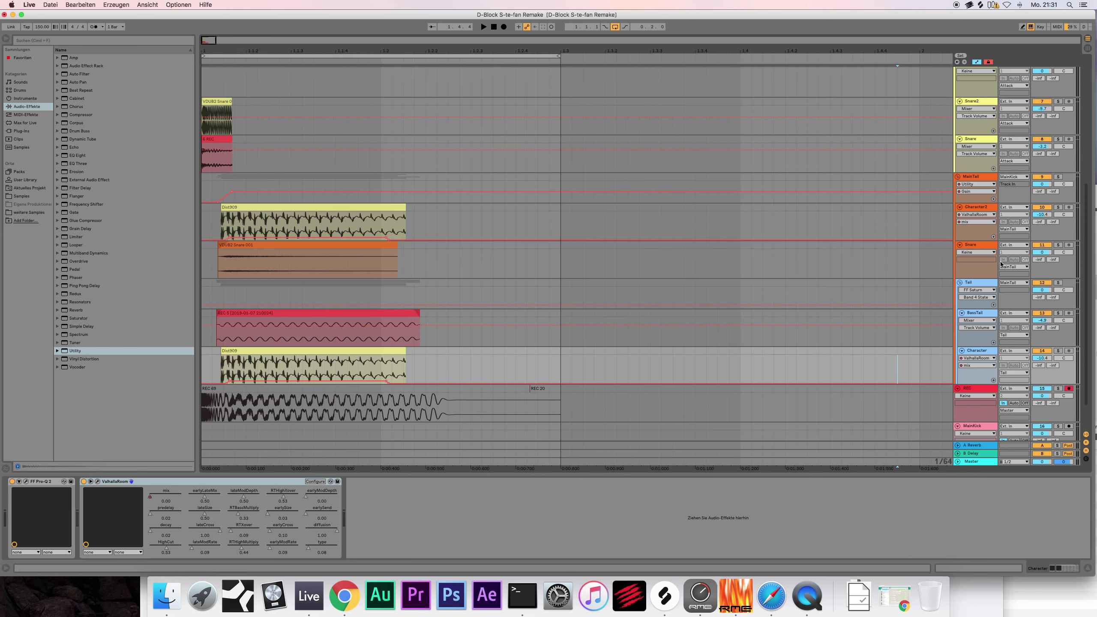
Step: Audition the Character2 track in solo and delete its ValhallaRoom reverb
left_click(977, 244)
left_click(977, 207)
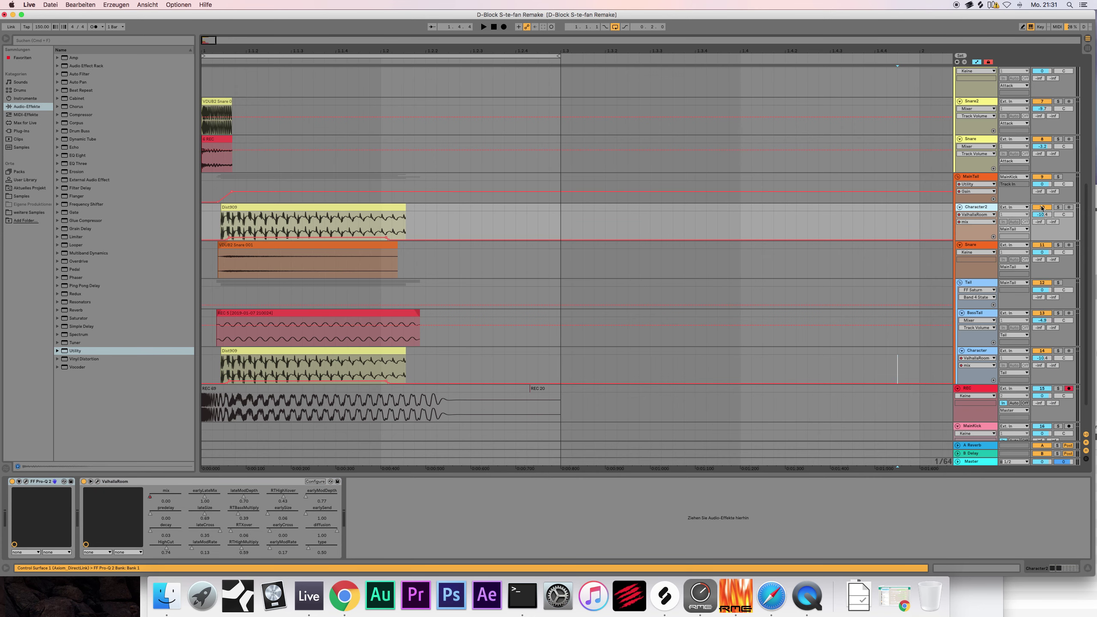
left_click(212, 224)
key("space")
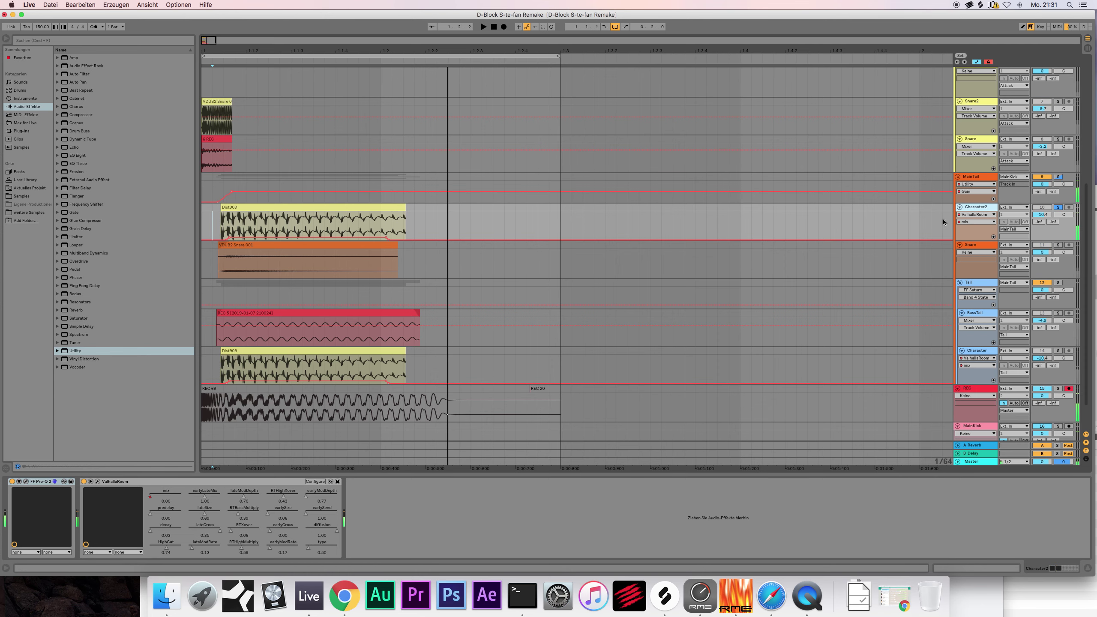
left_click(205, 482)
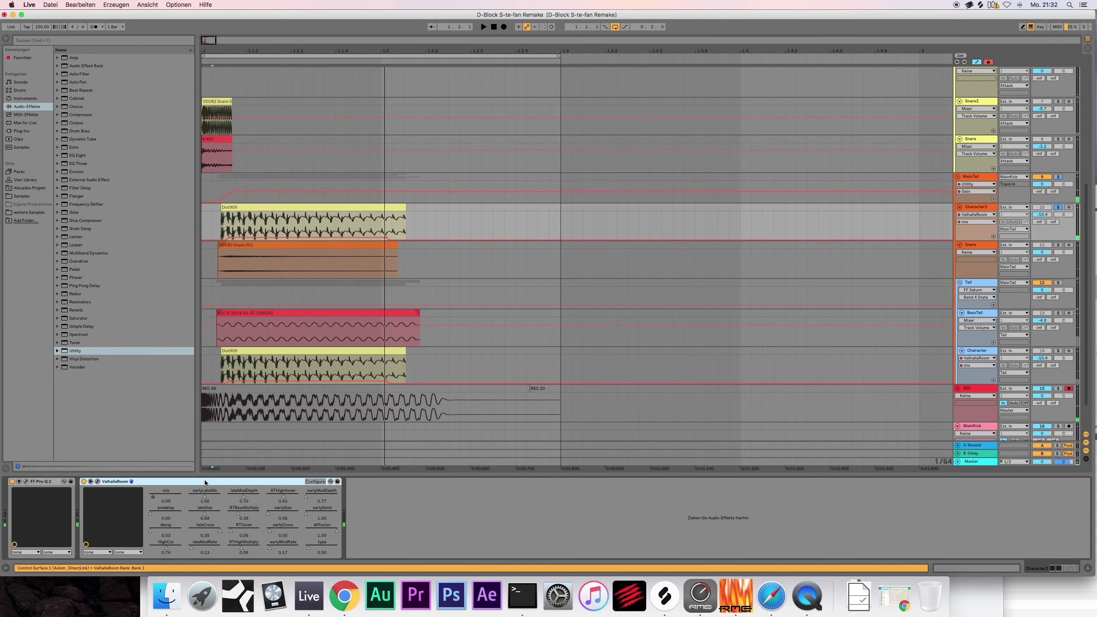
key("Delete")
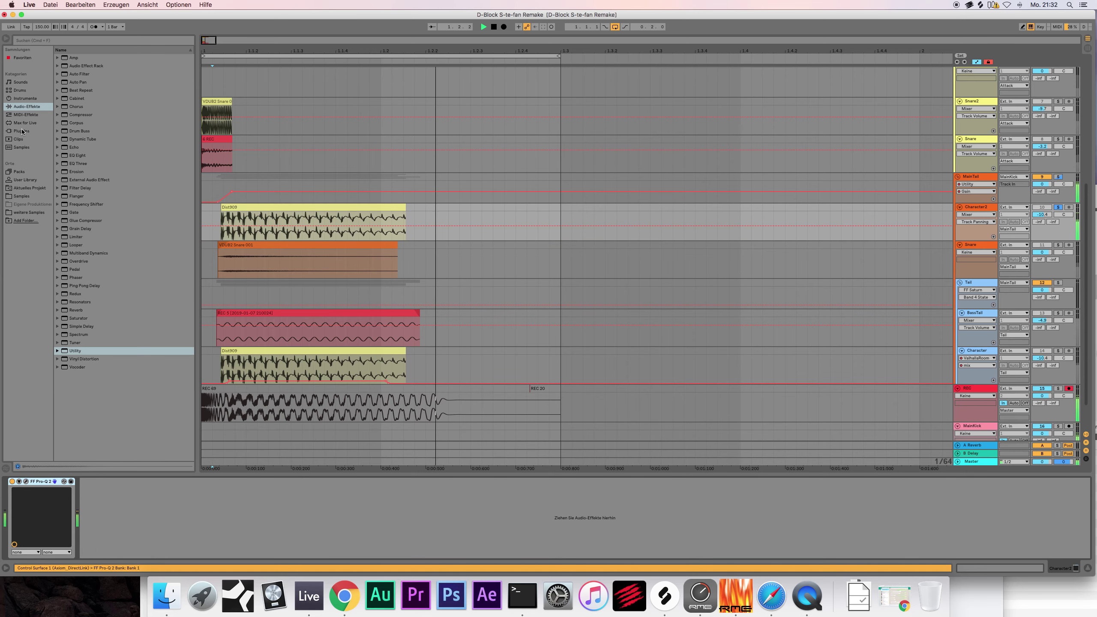
Step: Add a second FF Pro-Q 2 to Character2 and create a bell boost of about 4 dB around 500 Hz with a narrower Q
left_click(21, 131)
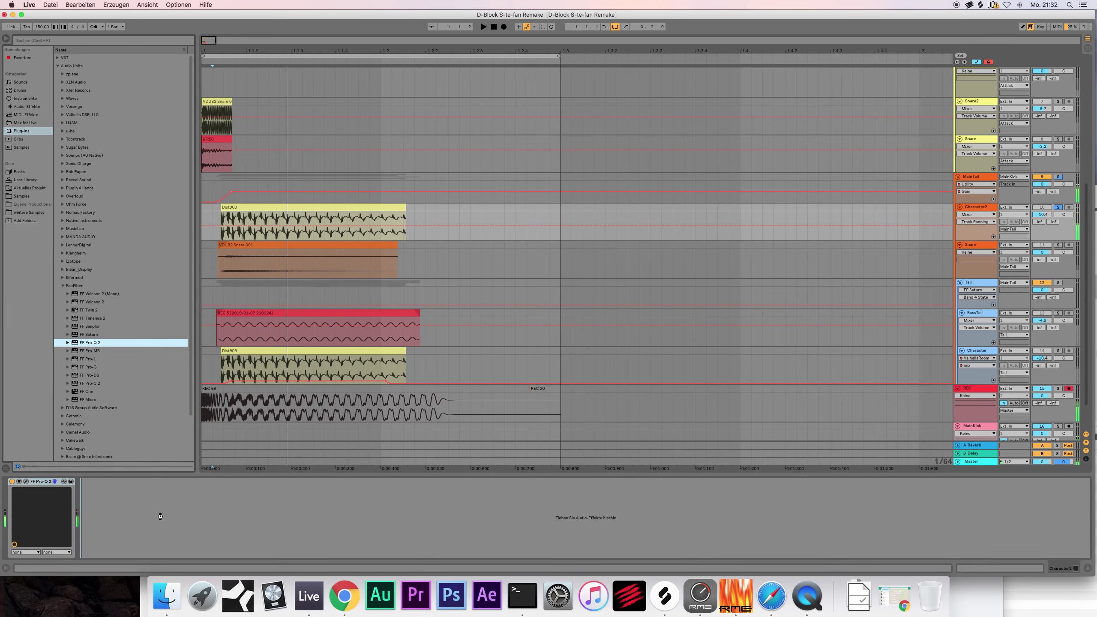
left_click_drag(160, 516, 161, 519)
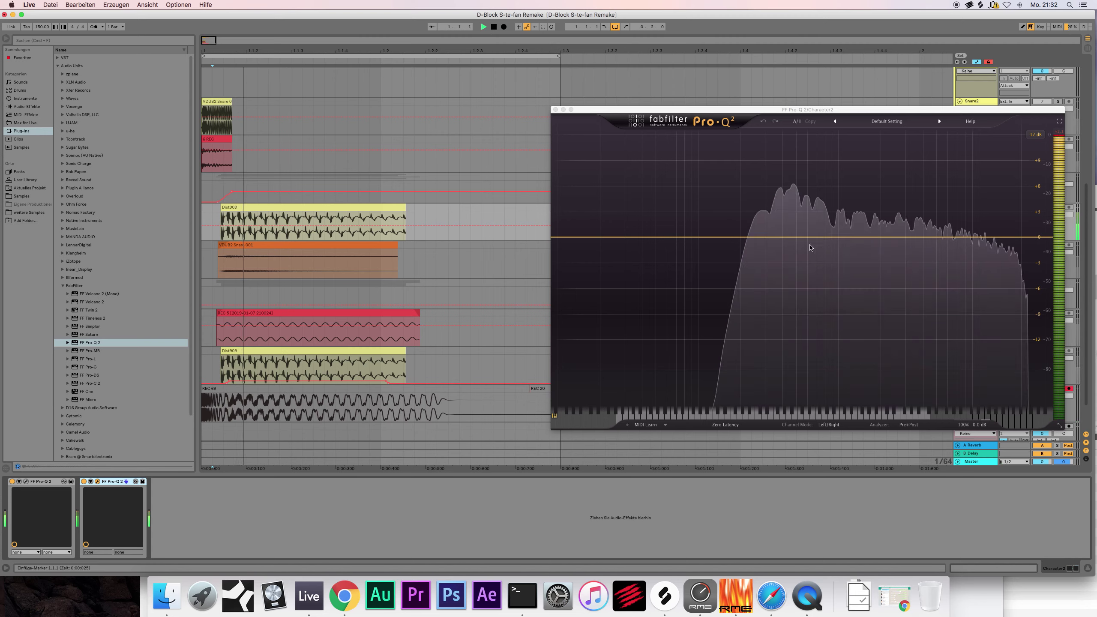
left_click_drag(803, 236, 797, 205)
scroll(796, 204, "up", 5)
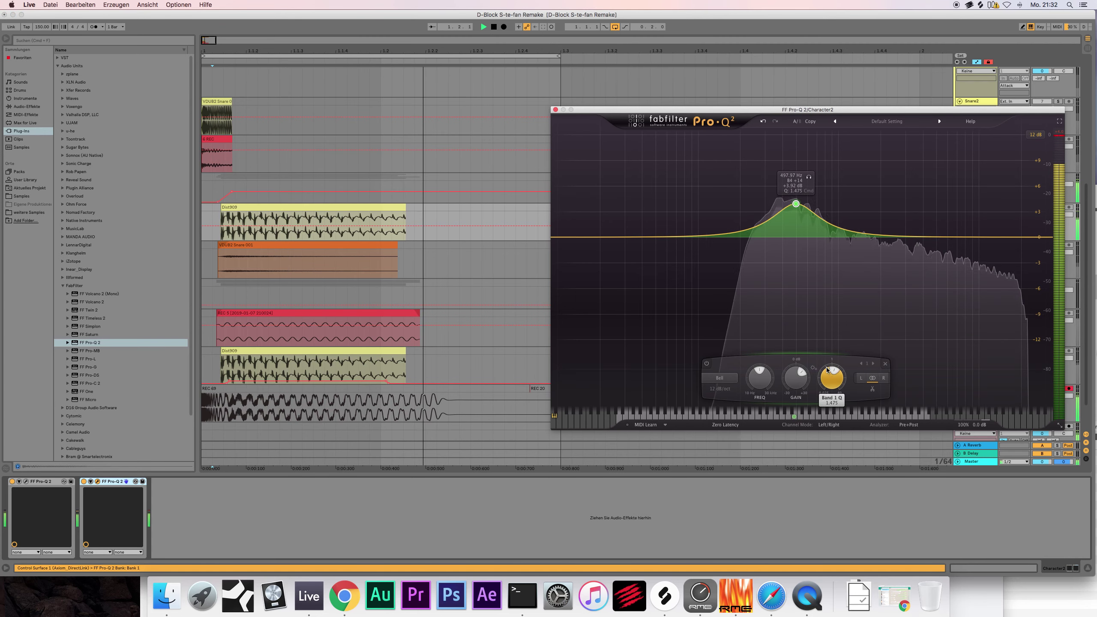
Step: Set the bell band's slope to 96 dB/oct and move it to about 645 Hz with roughly 9 dB of boost
right_click(796, 204)
mouse_move(812, 228)
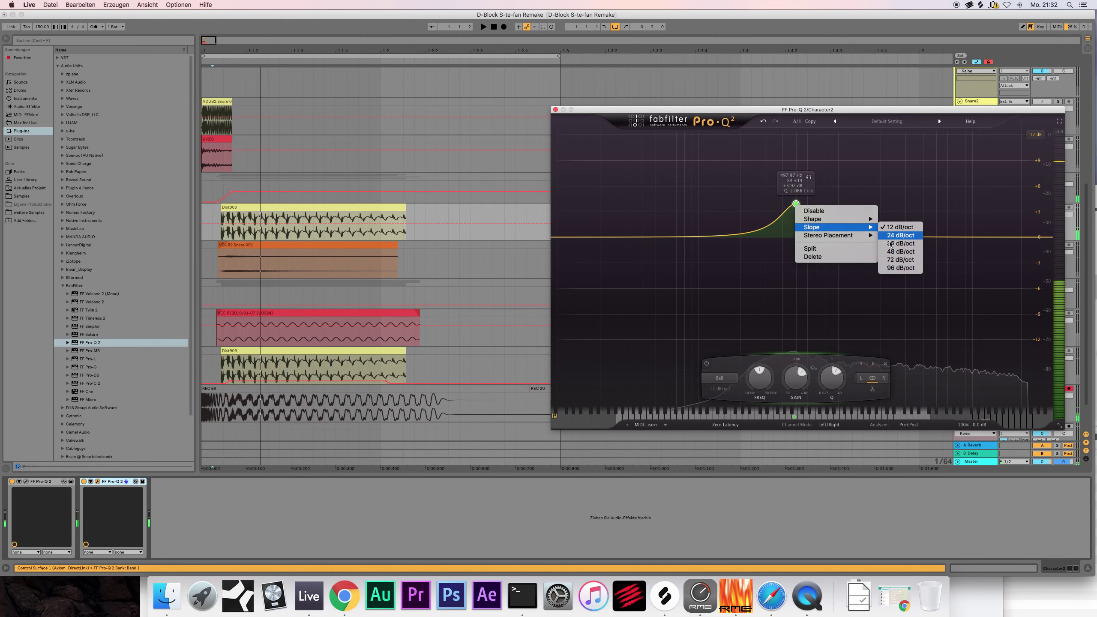
left_click(899, 265)
left_click_drag(793, 157, 805, 156)
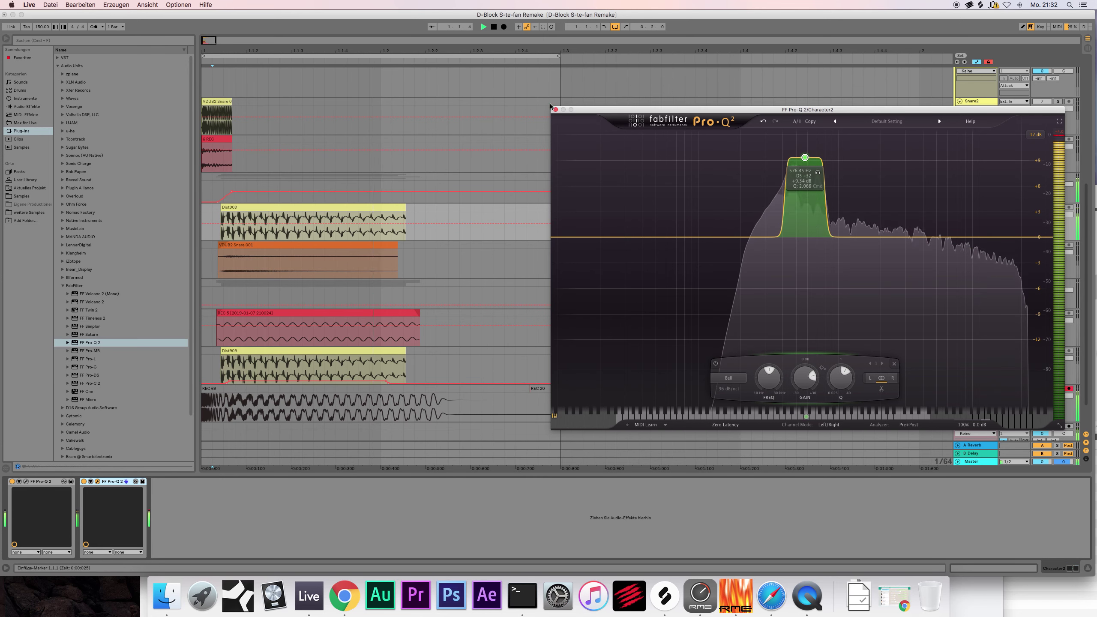
key("space")
left_click_drag(805, 158, 809, 159)
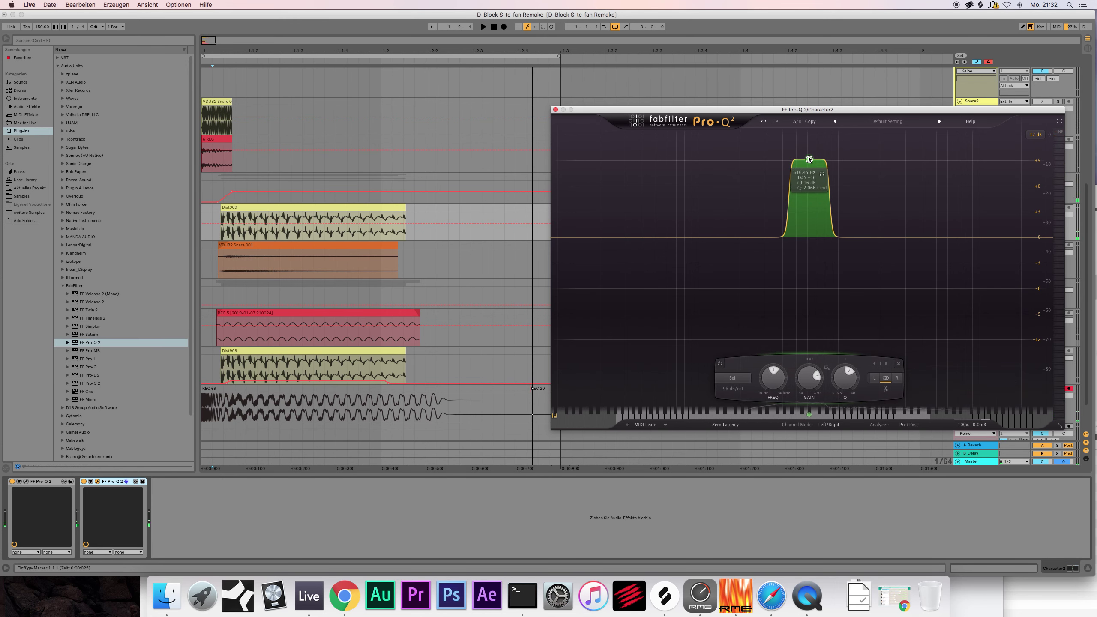
key("space")
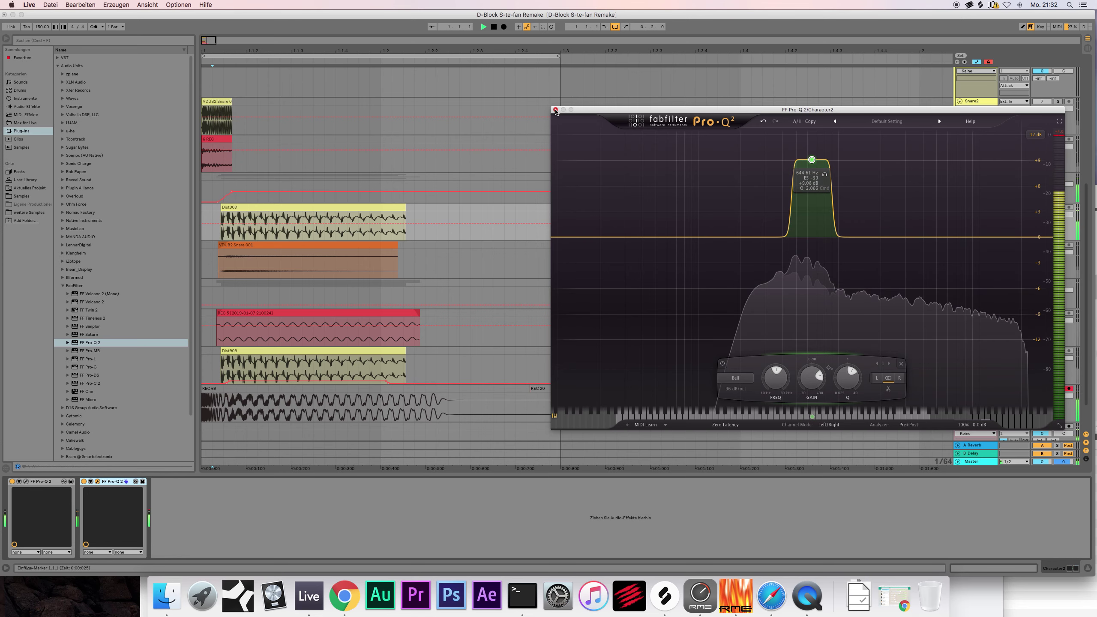
key("super+alt+p")
Step: Take Character2 out of solo and raise its track volume to about -3.8 dB
left_click(1058, 208)
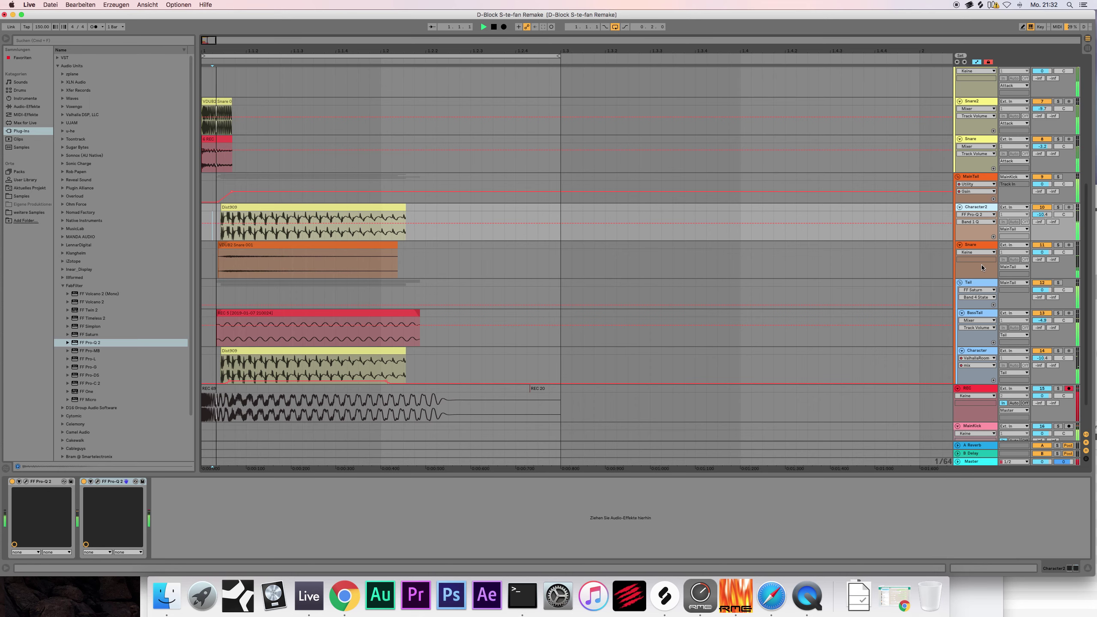
scroll(982, 268, "down", 2)
left_click_drag(1041, 176, 1042, 156)
left_click(1057, 169)
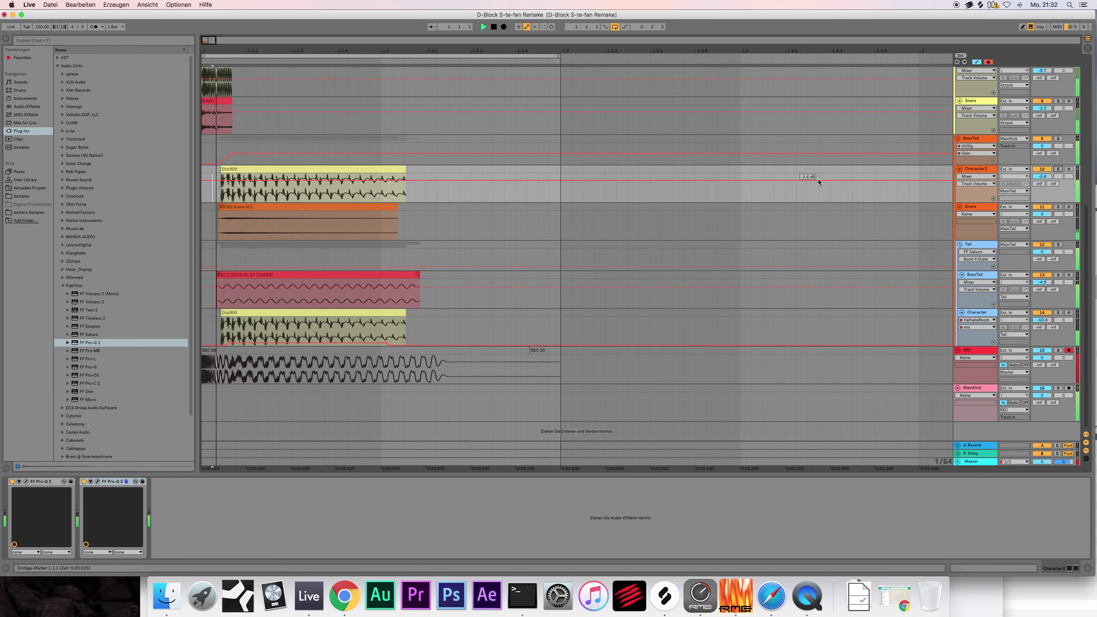
Step: Record a new pass of the kick onto the REC track and examine its waveform up close
scroll(818, 178, "up", 10)
left_click(503, 27)
key("space")
scroll(496, 82, "down", 6)
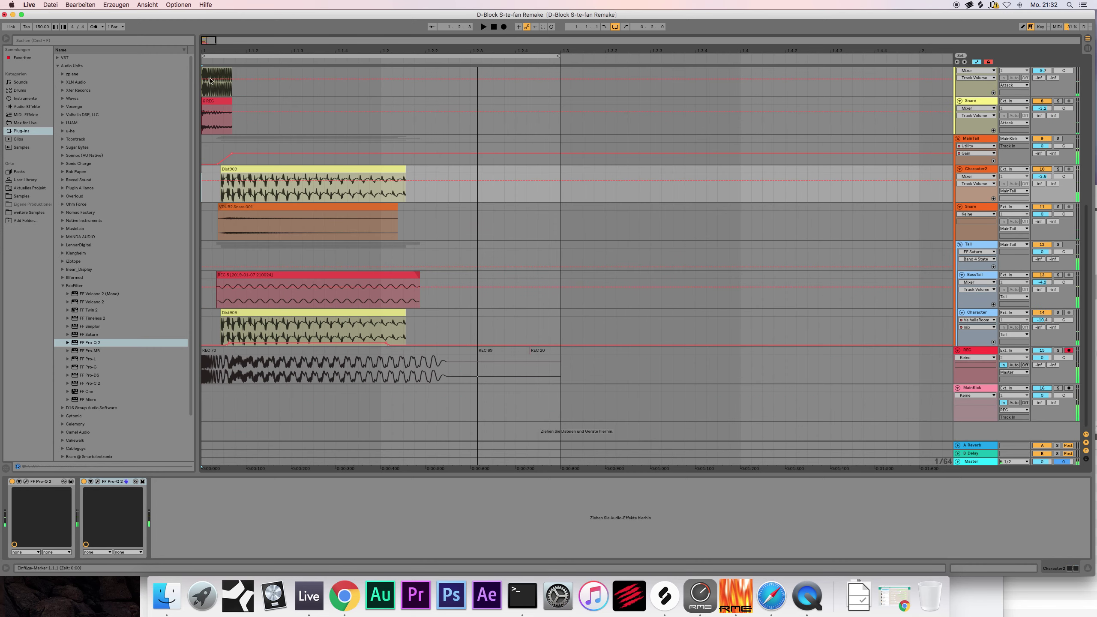
left_click_drag(205, 41, 511, 329)
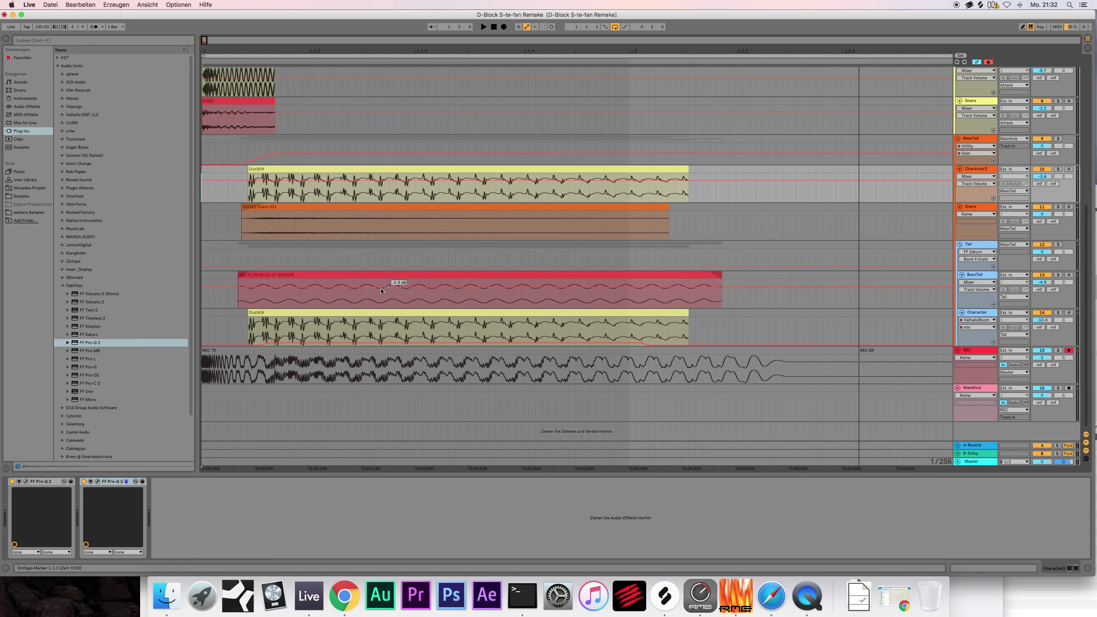
left_click(325, 350)
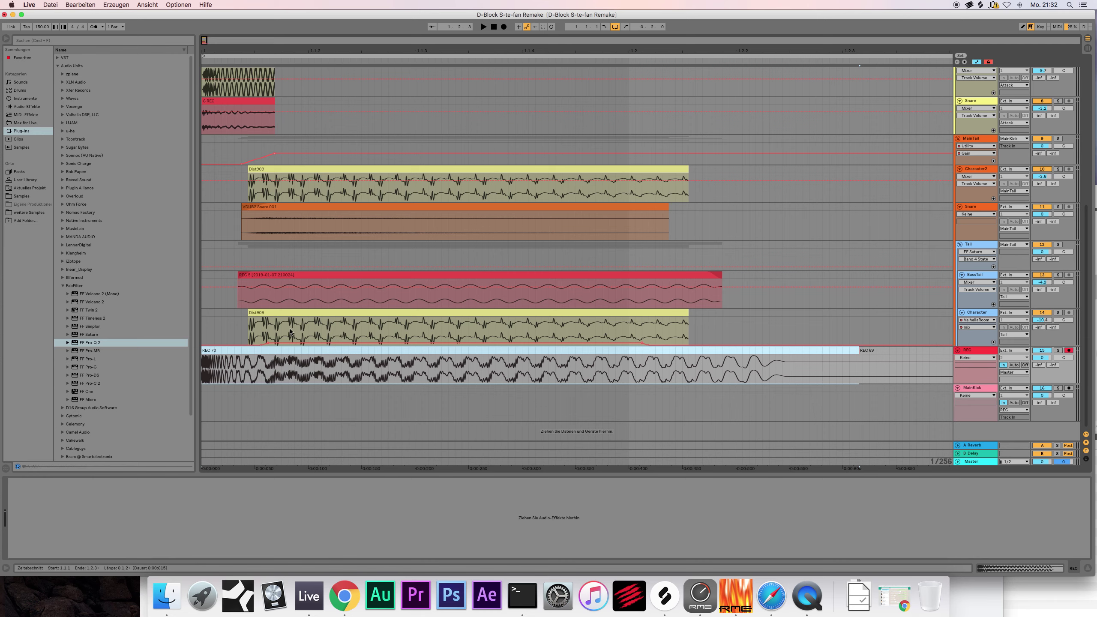
Step: Turn off automation mode and give the Character2 clip a long fade-in over roughly its first 40 percent
left_click(983, 170)
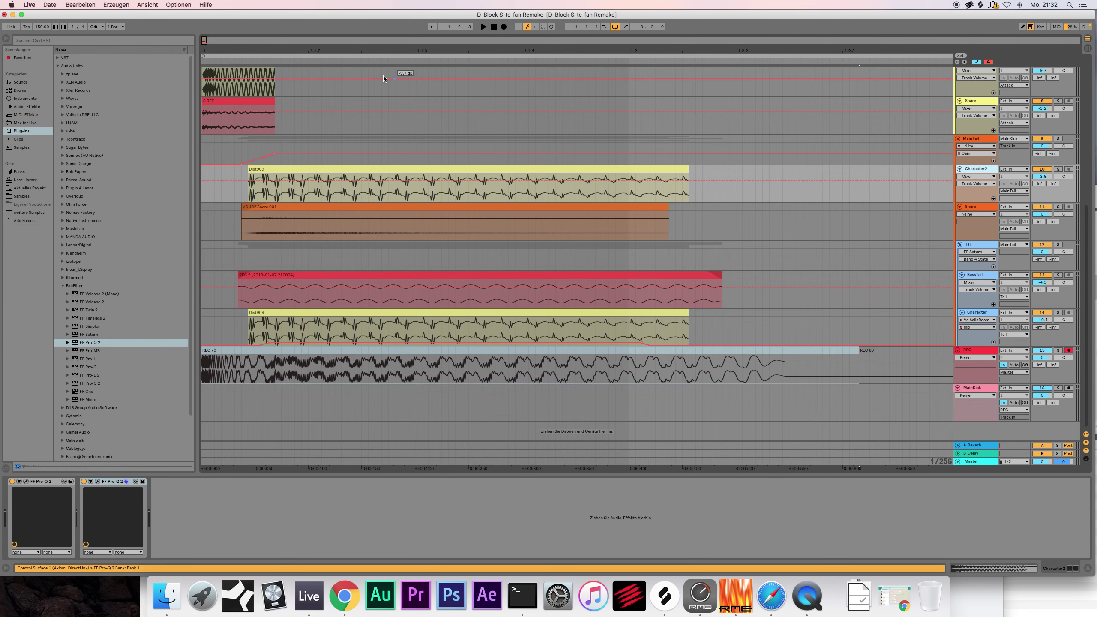
left_click(148, 4)
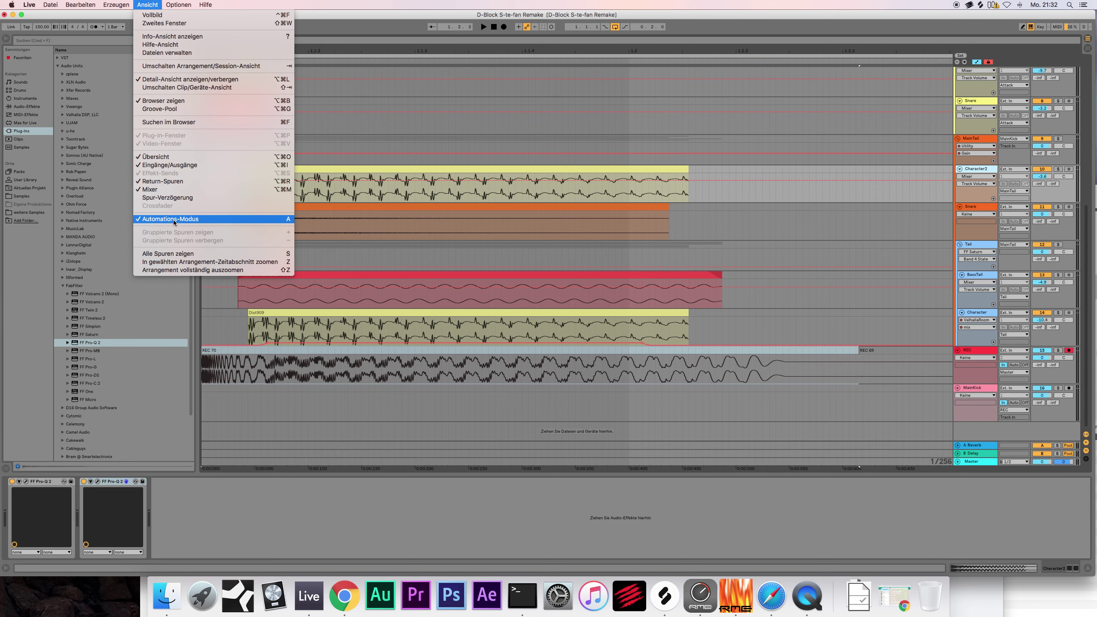
left_click(219, 211)
left_click_drag(250, 168, 431, 166)
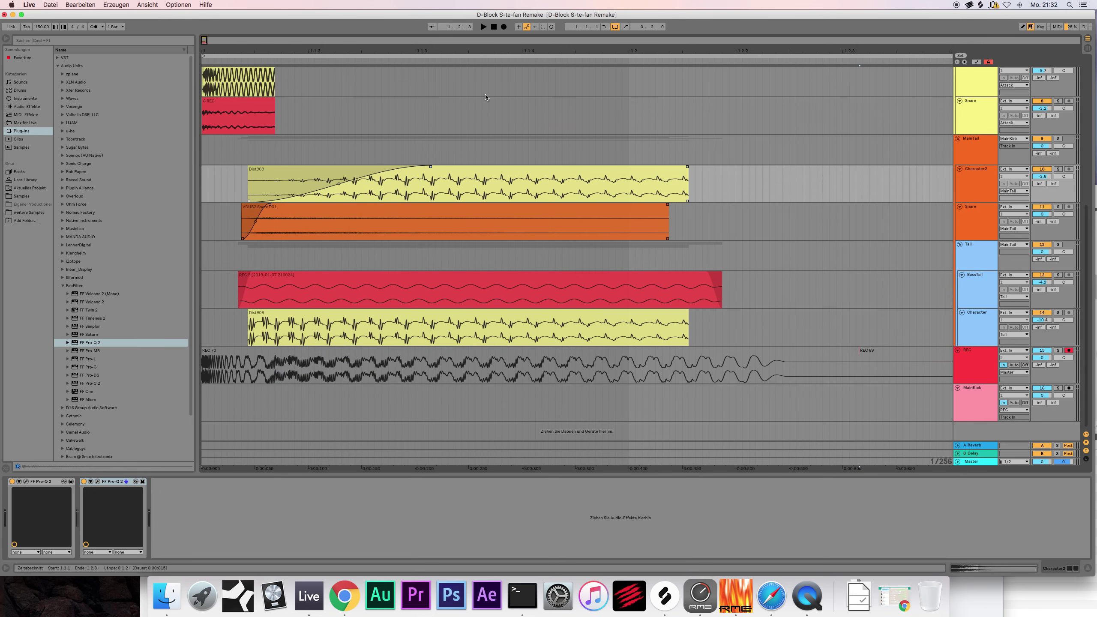
Step: Record another kick pass with the Character2 fade-in onto the REC track and play it back
left_click(504, 27)
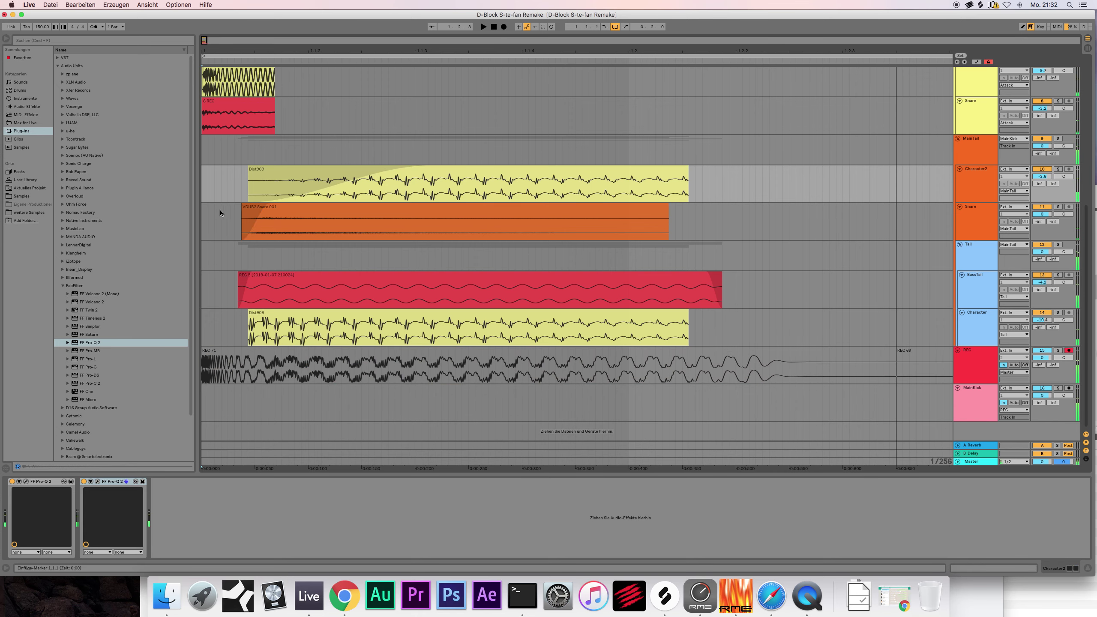
key("space")
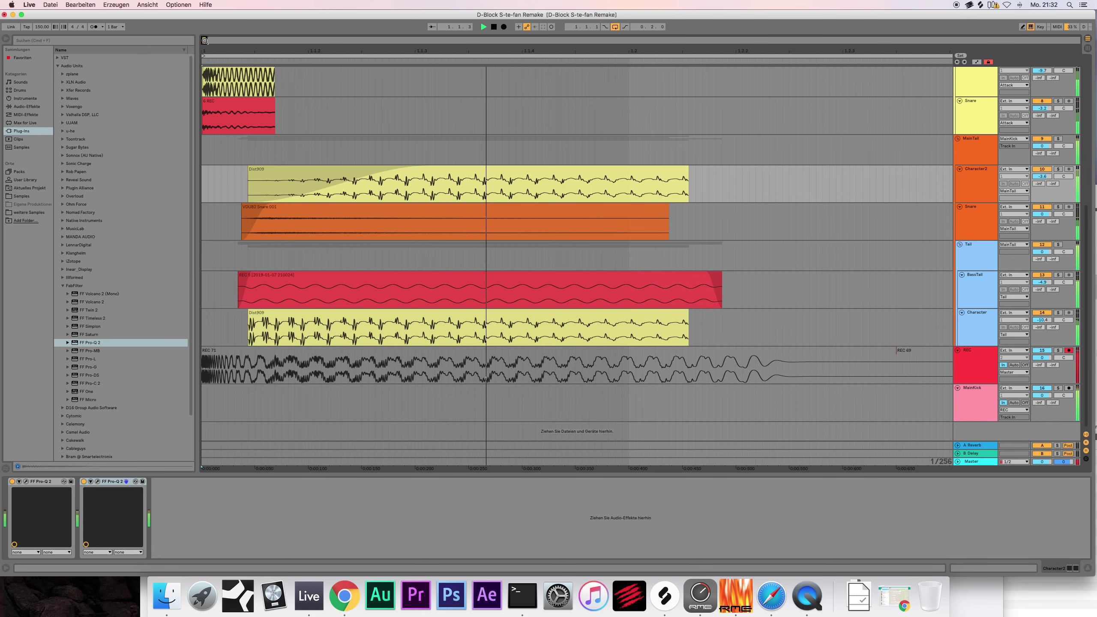
key("minus")
key("minus")
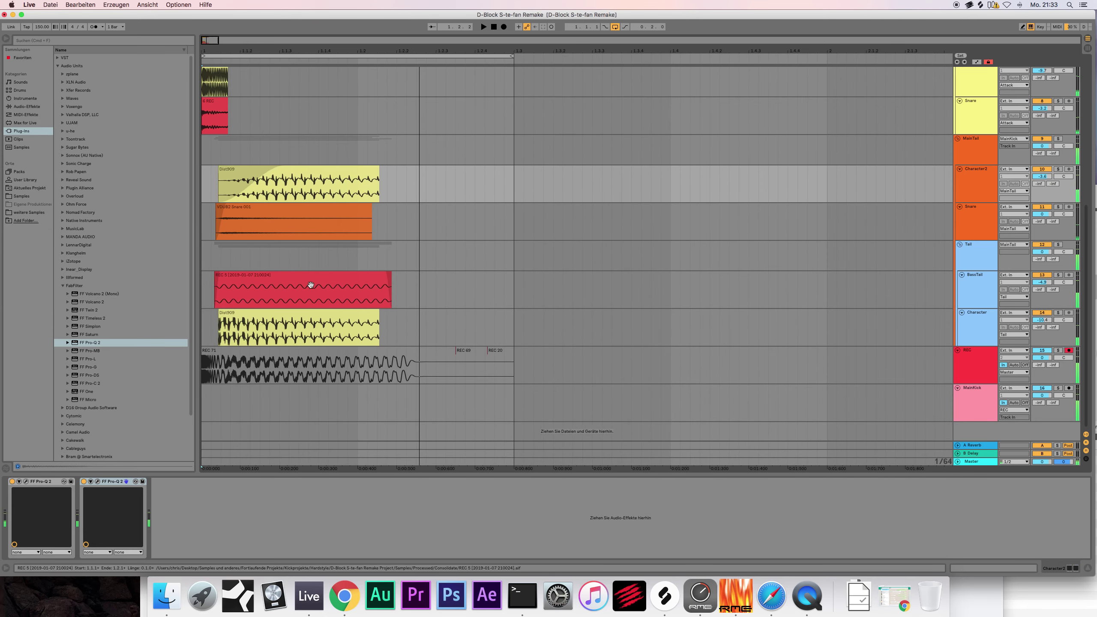
Step: Compare the Character clip's waveform with the latest kick recording on the REC track up close
left_click(272, 340)
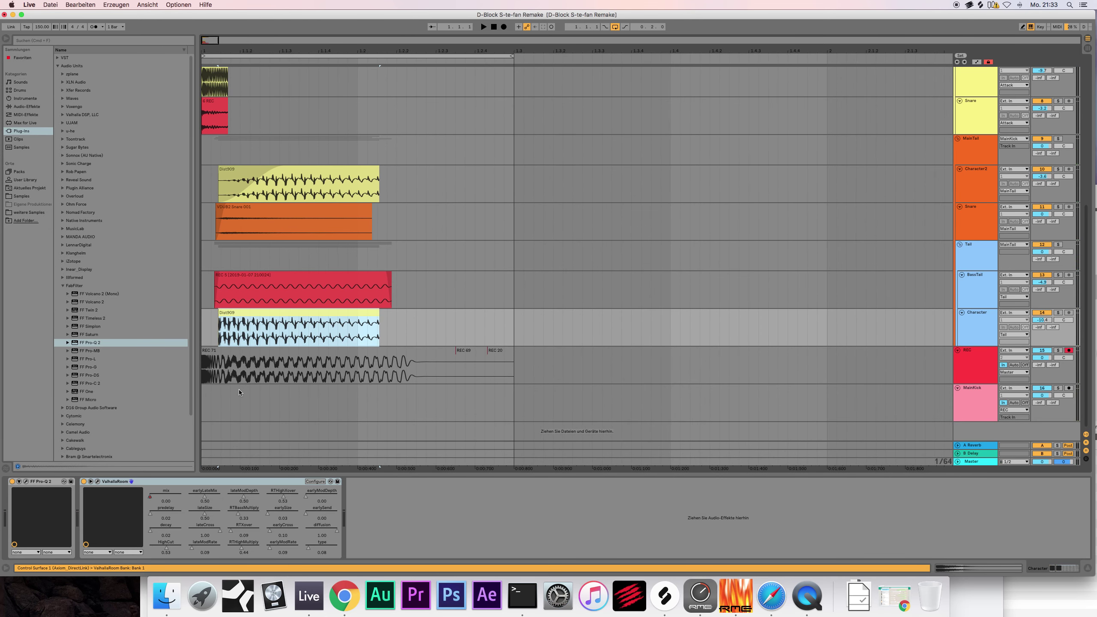
key("plus")
key("plus")
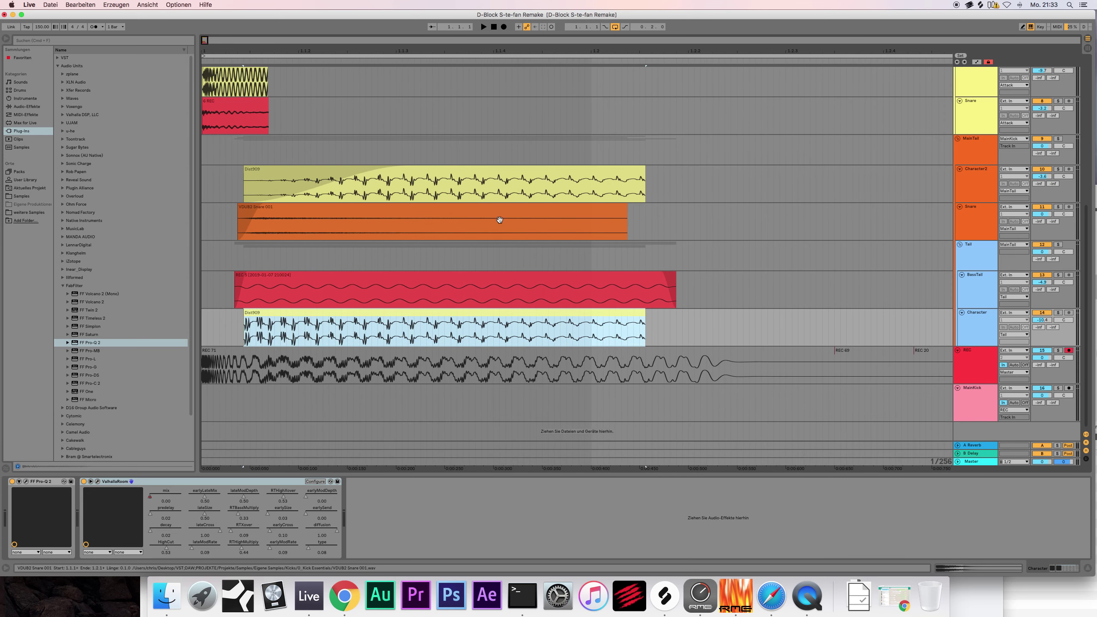
scroll(502, 219, "up", 6)
scroll(505, 221, "down", 6)
left_click(734, 361)
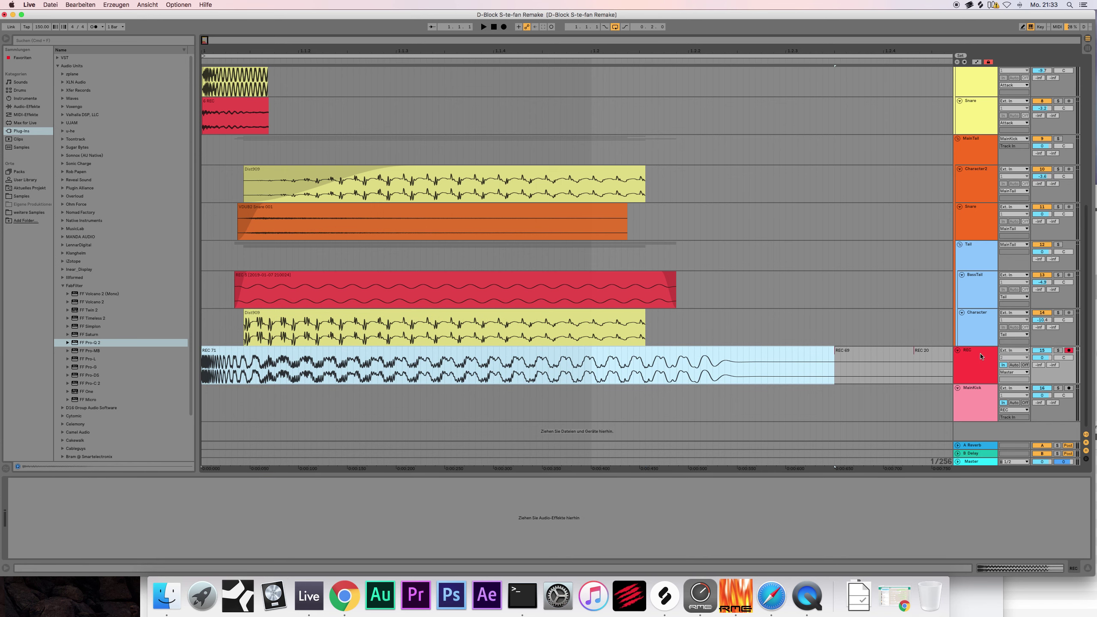
Step: Lower the Character track volume to about -13.3 dB and record a new kick pass onto the REC track
left_click(978, 250)
left_click(975, 277)
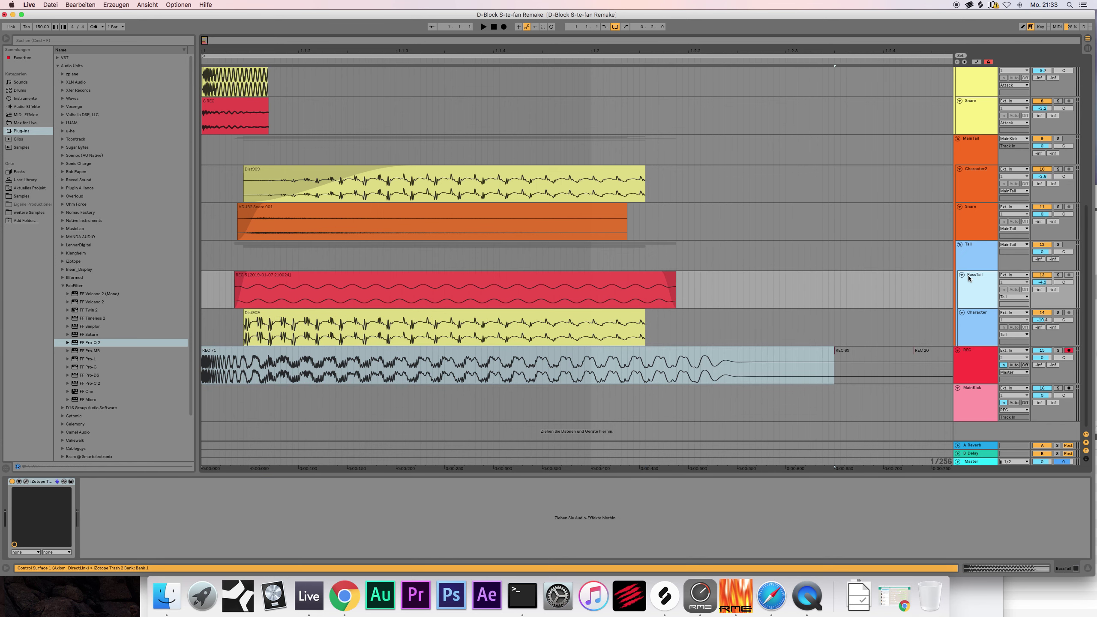
left_click_drag(1040, 321, 1040, 332)
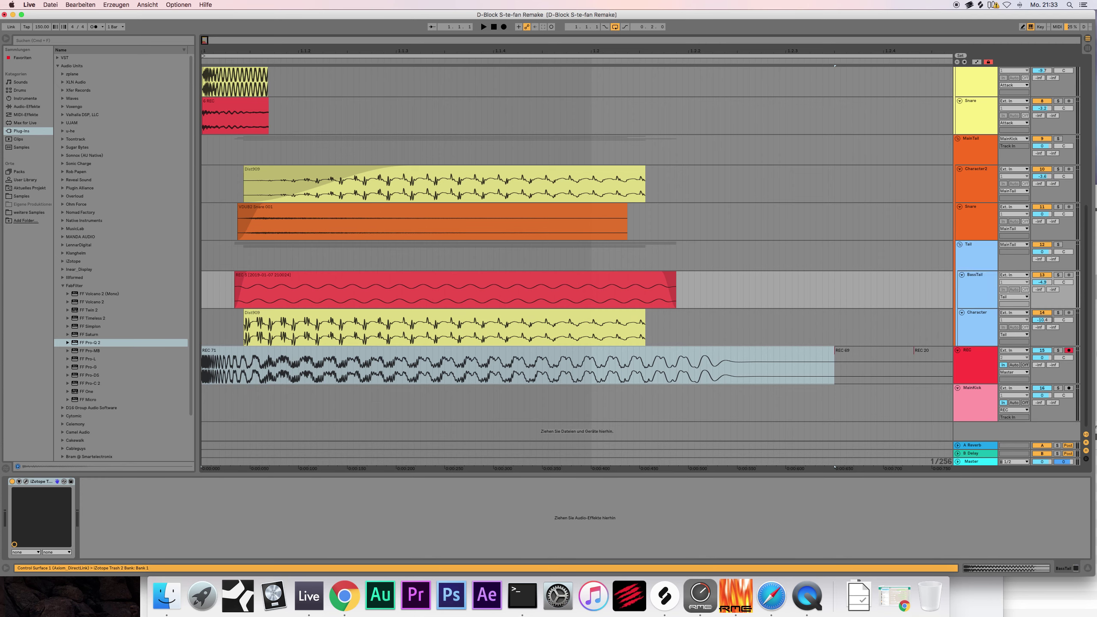
left_click(503, 27)
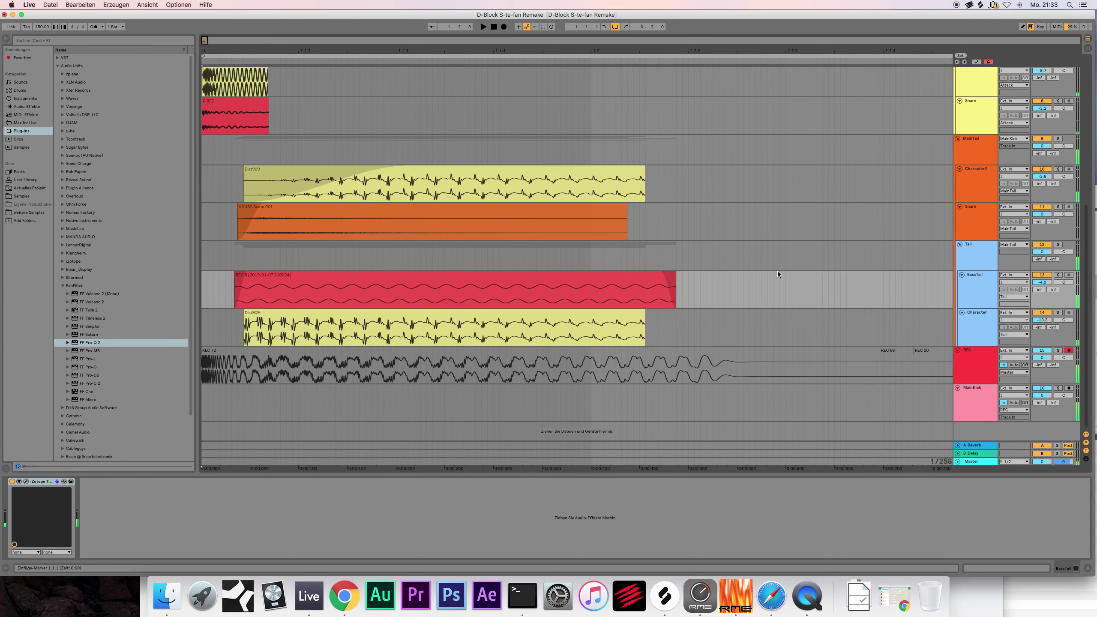
left_click_drag(234, 51, 233, 31)
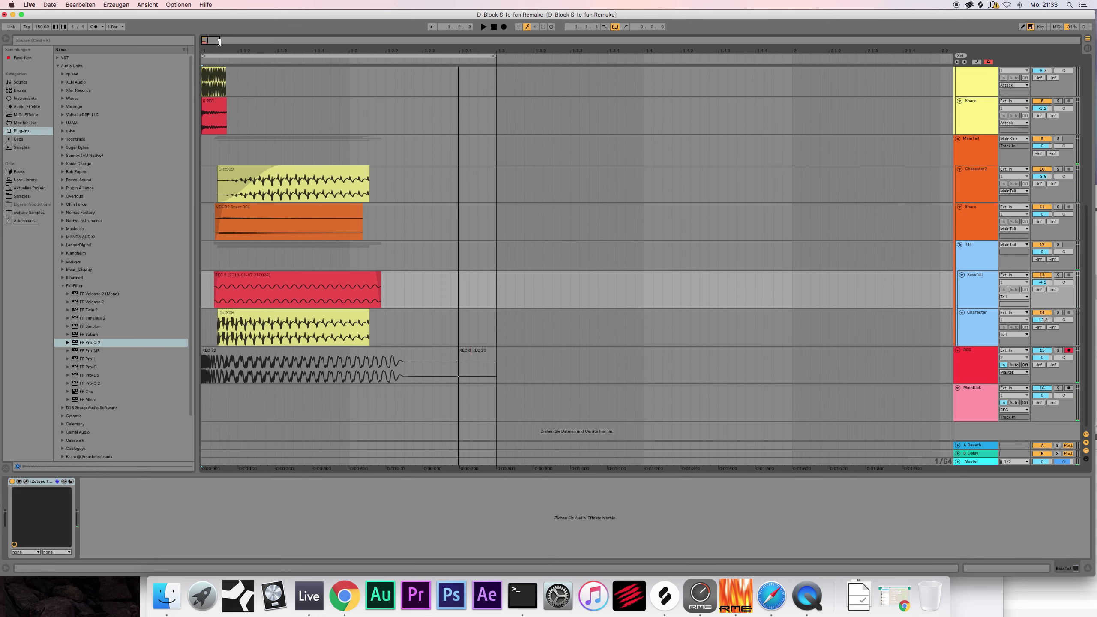
Step: Play the kick, raise the BassTail track volume to about -3.9 dB and also raise the Character2 track volume
key("space")
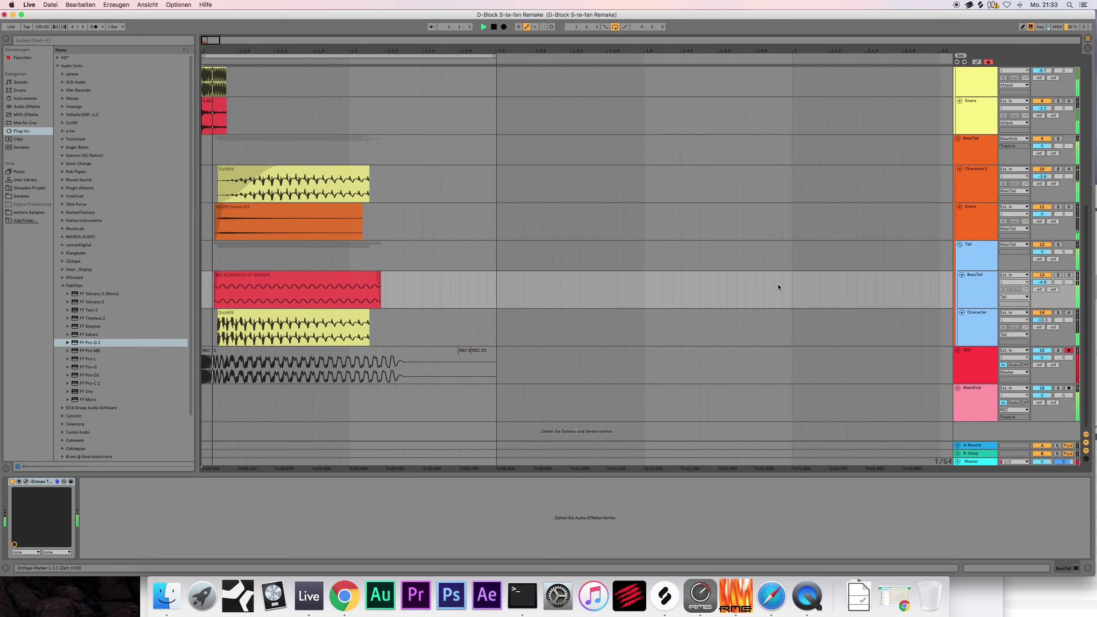
left_click_drag(1042, 282, 1042, 281)
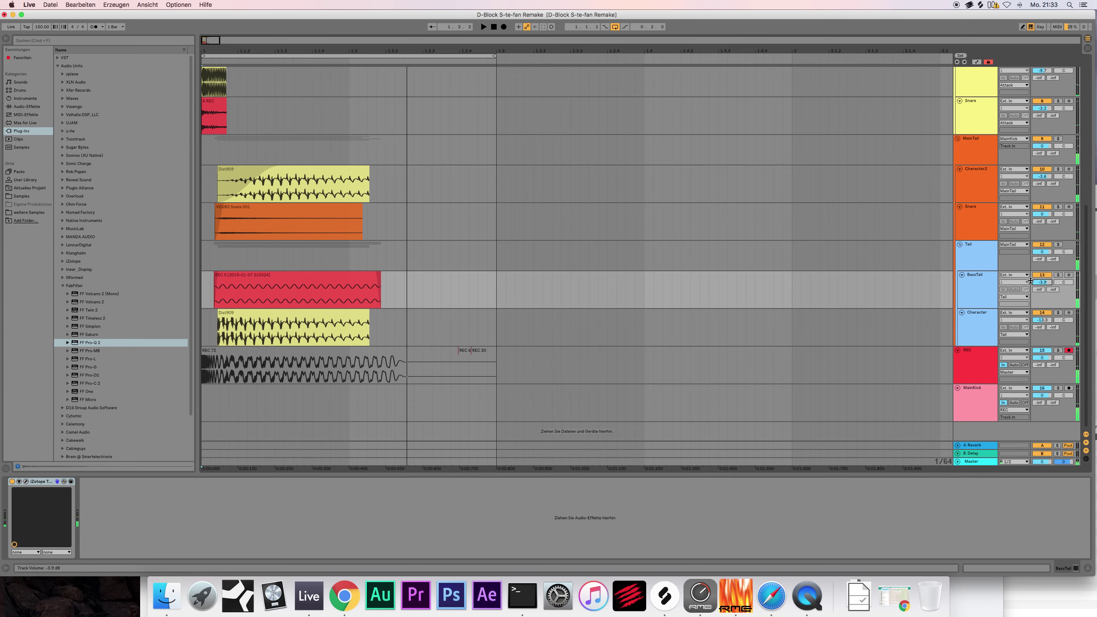
left_click(955, 177)
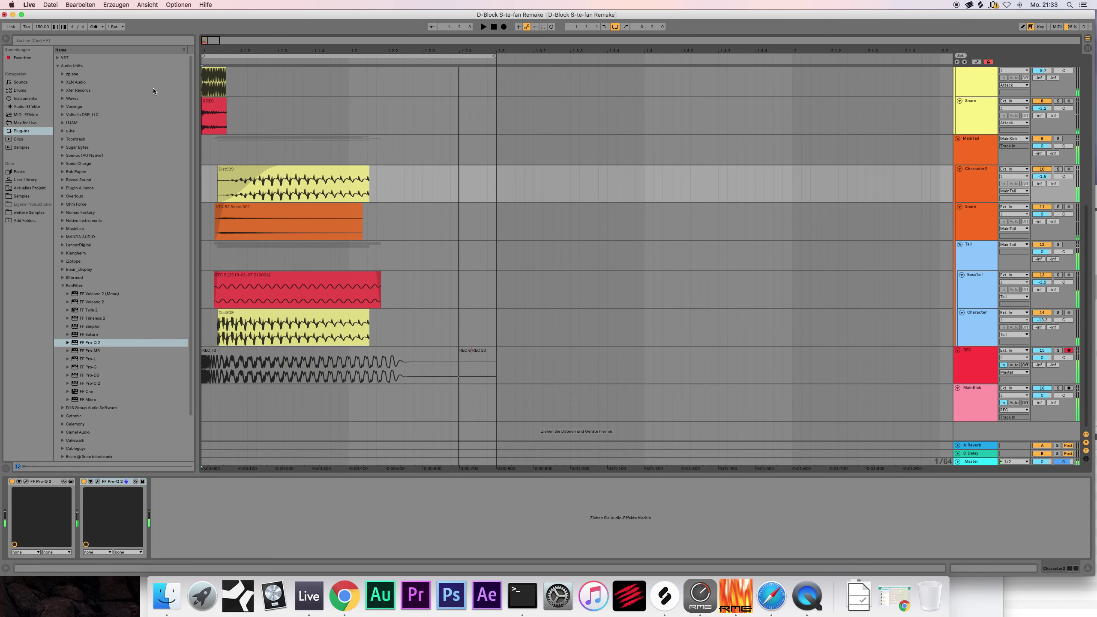
Step: Try shifting the Character2 clip slightly earlier than the BassTail clip and record the result onto the REC track
left_click_drag(214, 40, 214, 57)
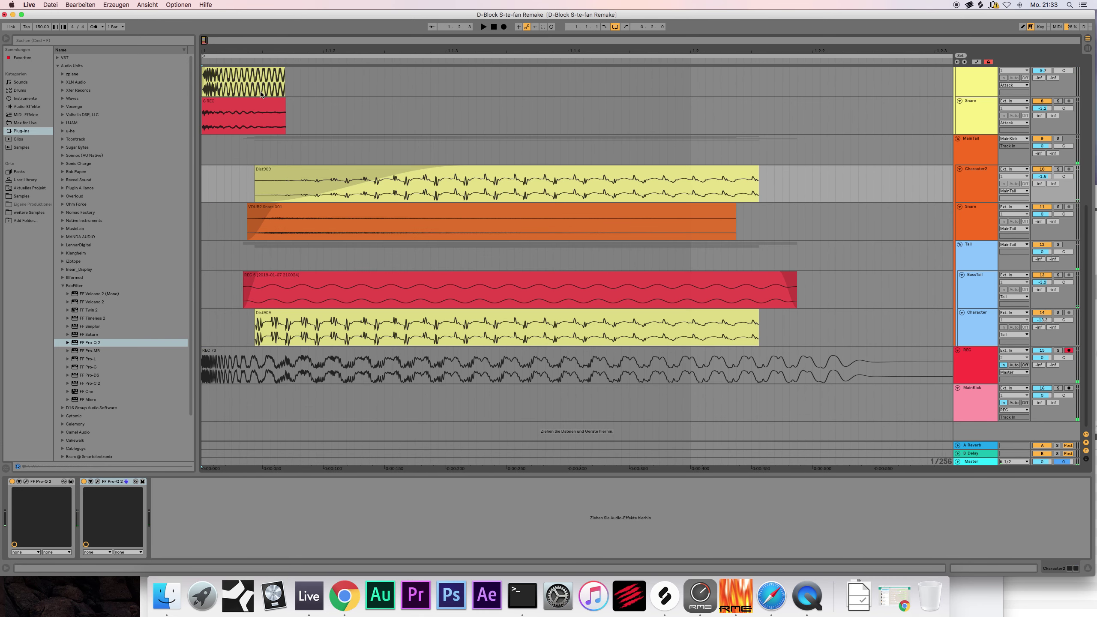
left_click(445, 170)
left_click_drag(501, 170, 486, 171)
left_click(503, 27)
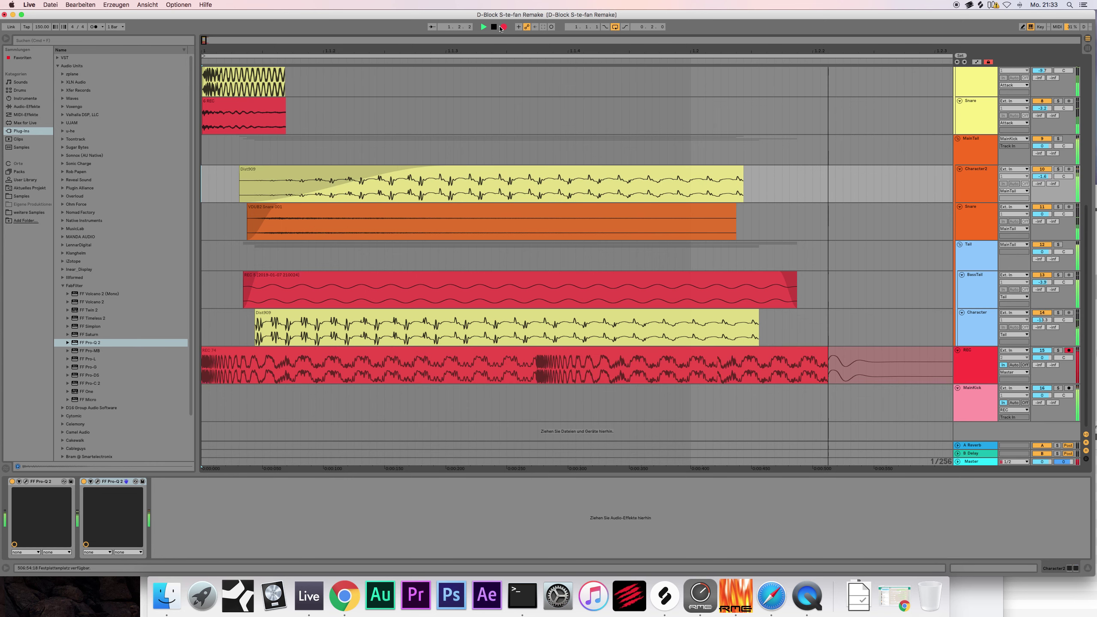
key("space")
Step: Shift the Character2 clip to start slightly after the Character clip and record another kick pass
left_click(496, 171)
left_click_drag(496, 170, 519, 171)
left_click(503, 27)
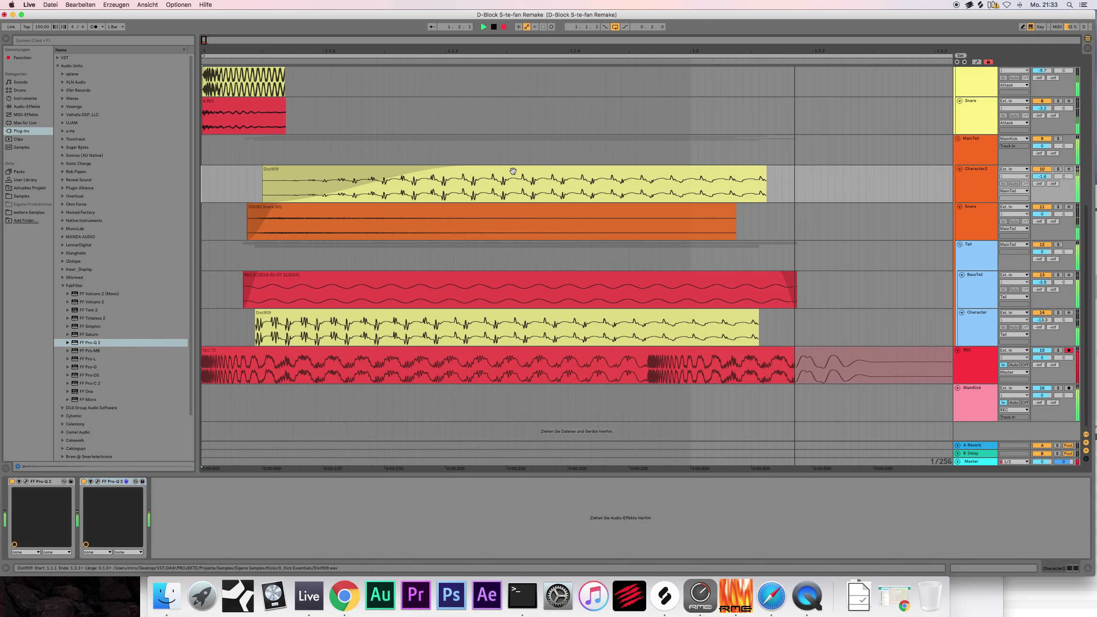
key("space")
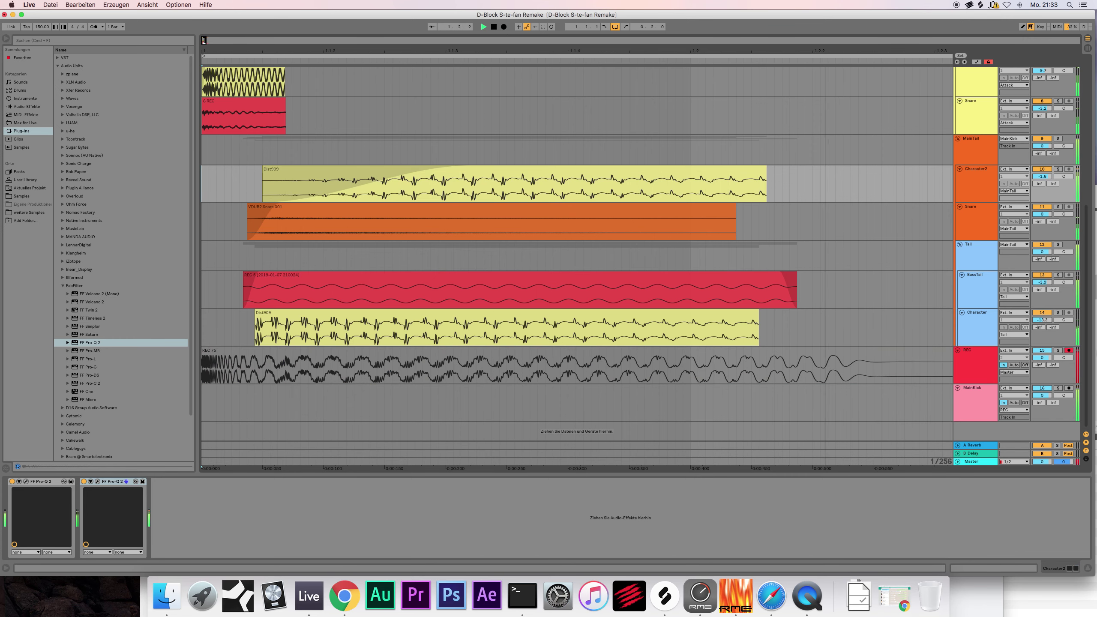
Step: Move the Character2 clip further back so it ends together with the BassTail clip, and play the kick
left_click_drag(207, 40, 322, 147)
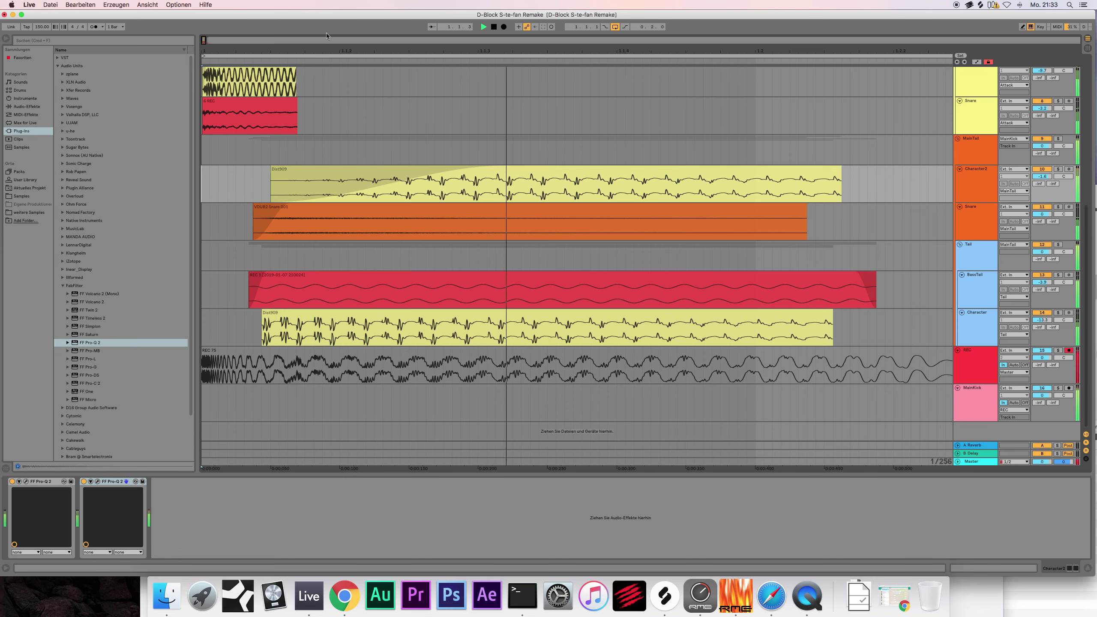
left_click_drag(204, 41, 218, 40)
left_click(322, 174)
key("space")
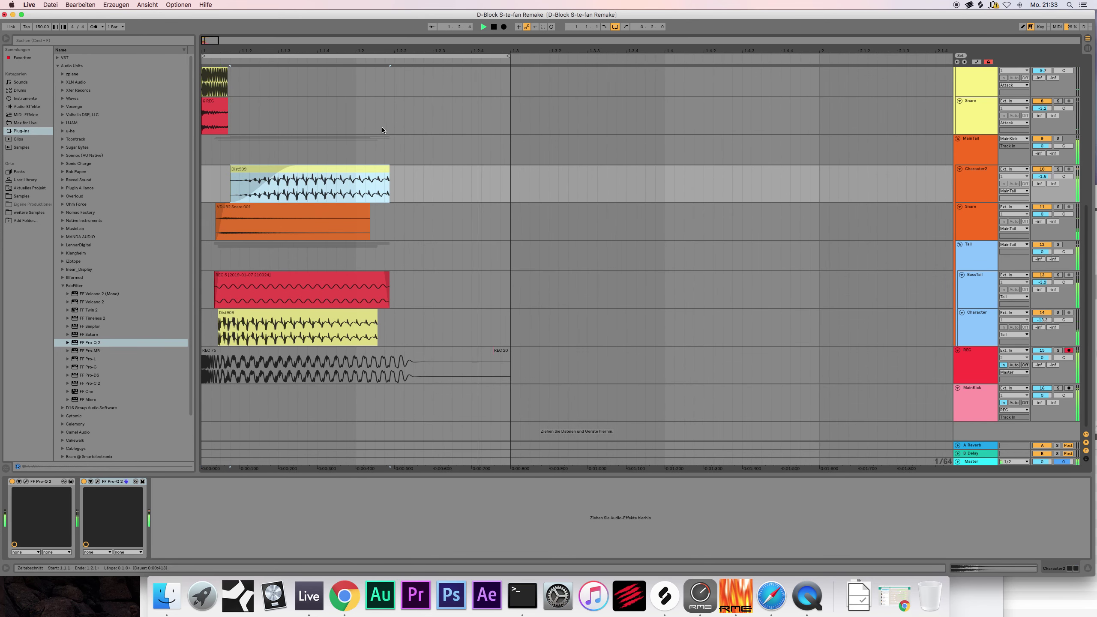
scroll(338, 150, "up", 5)
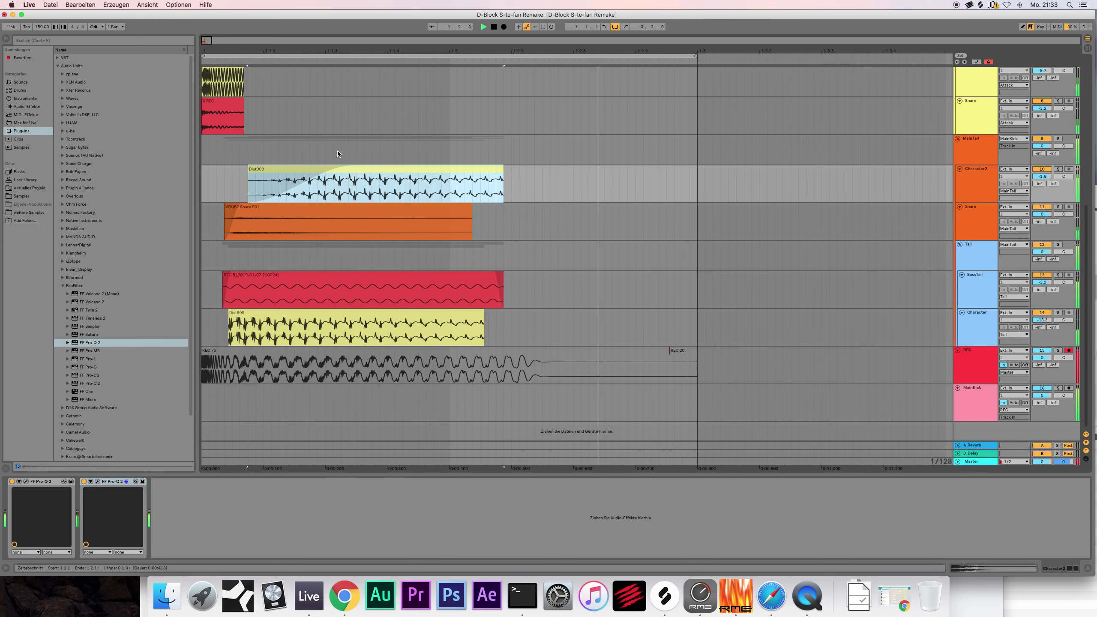
Step: Shorten the Character2 clip's fade-in and nudge the clip slightly earlier, re-recording the kick onto the REC track
left_click_drag(353, 166, 308, 167)
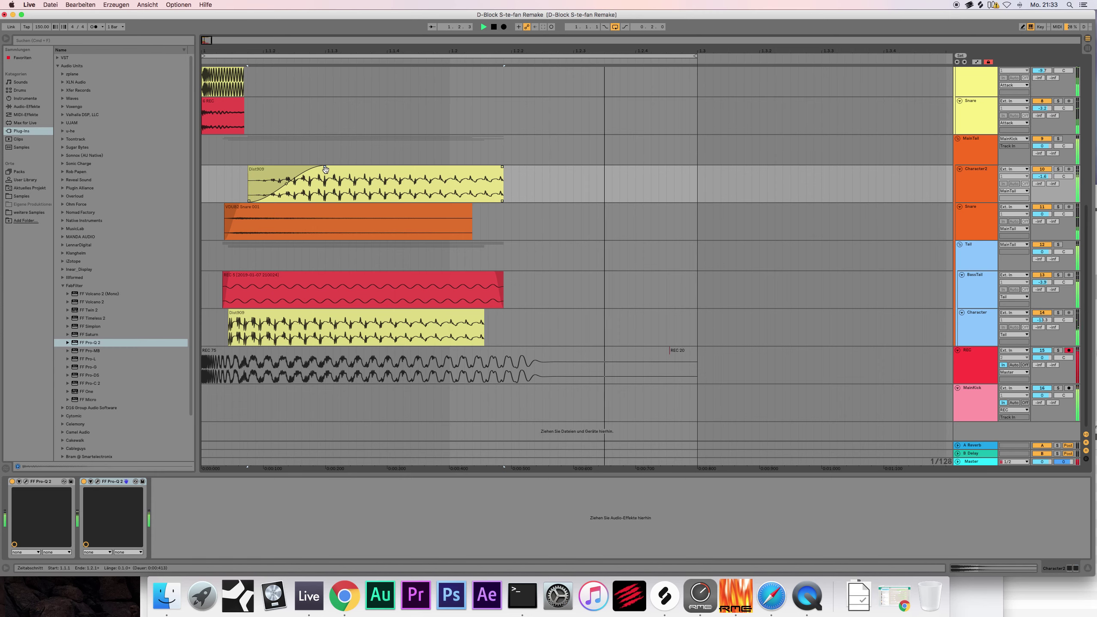
left_click_drag(377, 175, 362, 174)
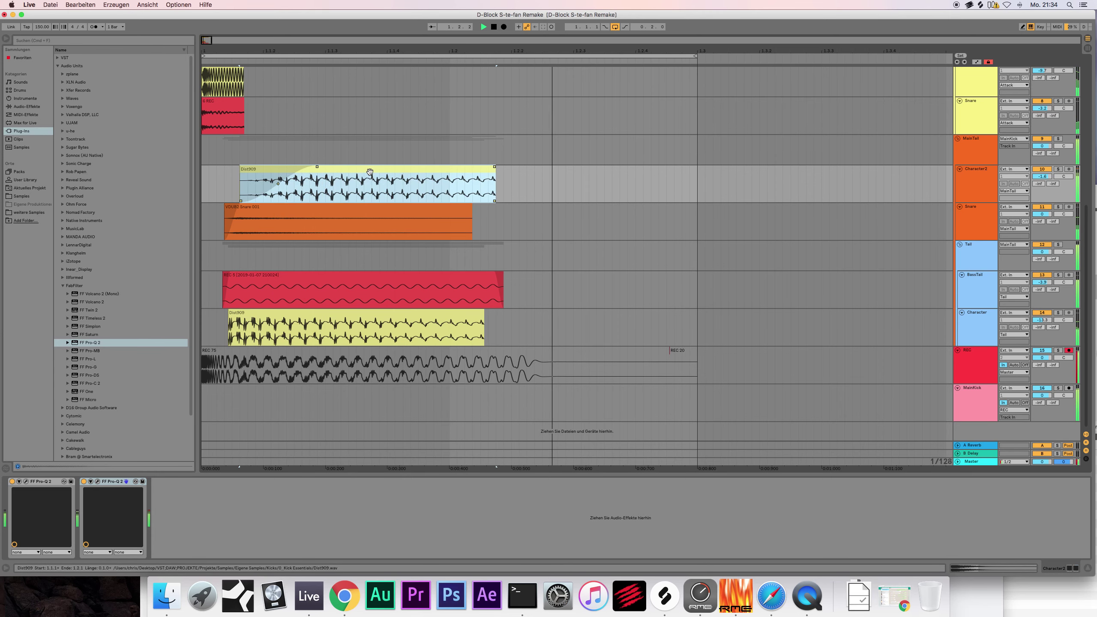
left_click(503, 27)
key("space")
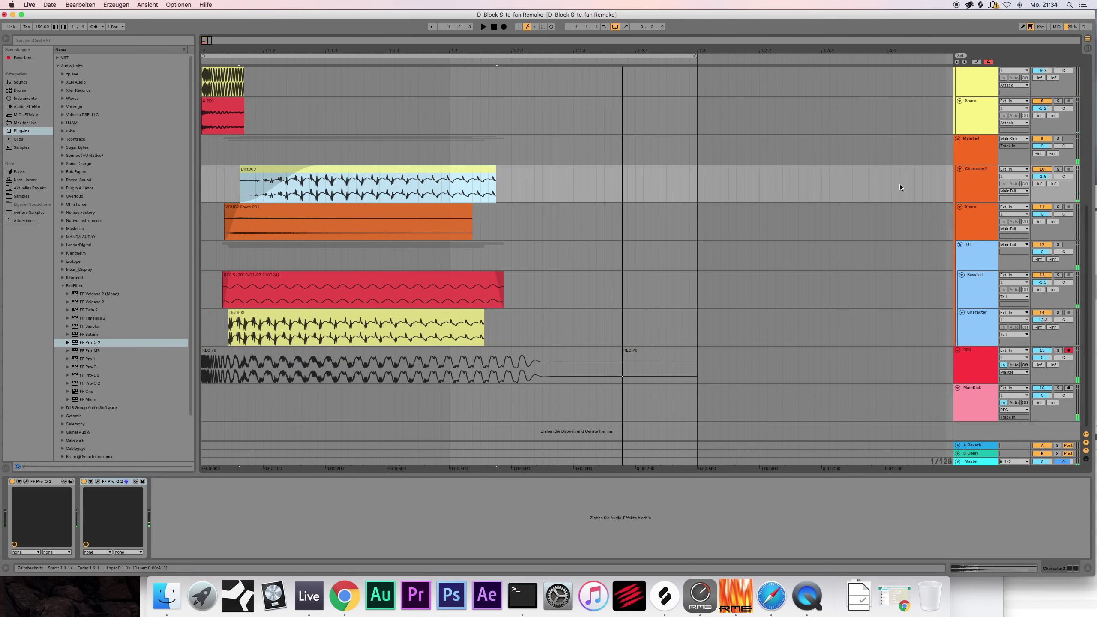
Step: Add a ValhallaRoom reverb after the Character2 track's two equalizers and load its UlmMunsterBackground preset
left_click(986, 170)
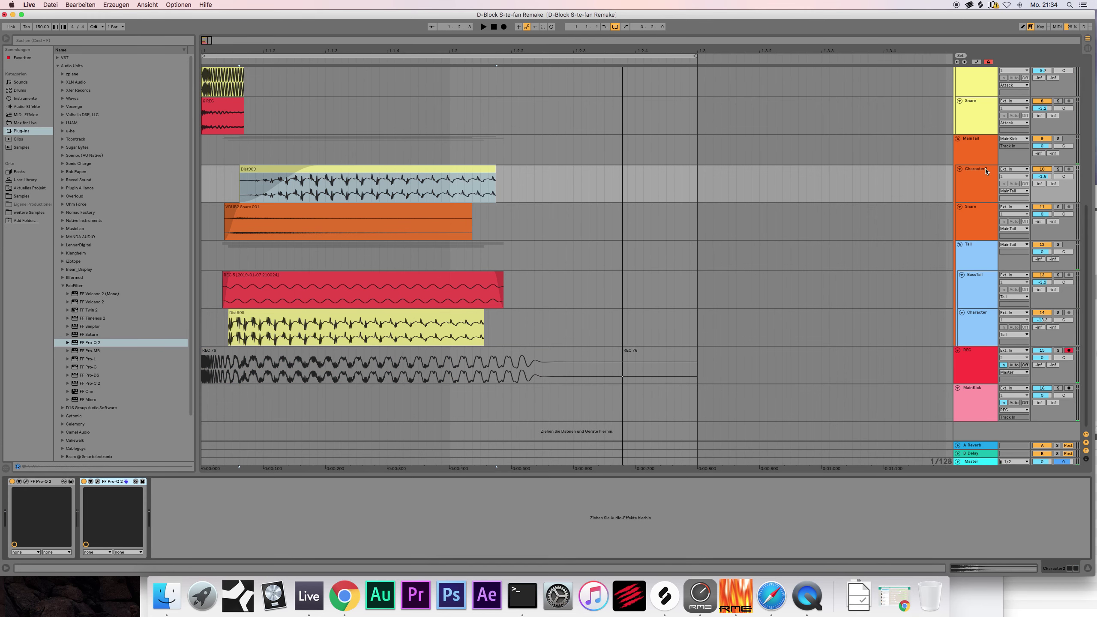
left_click(63, 114)
left_click_drag(86, 125, 316, 193)
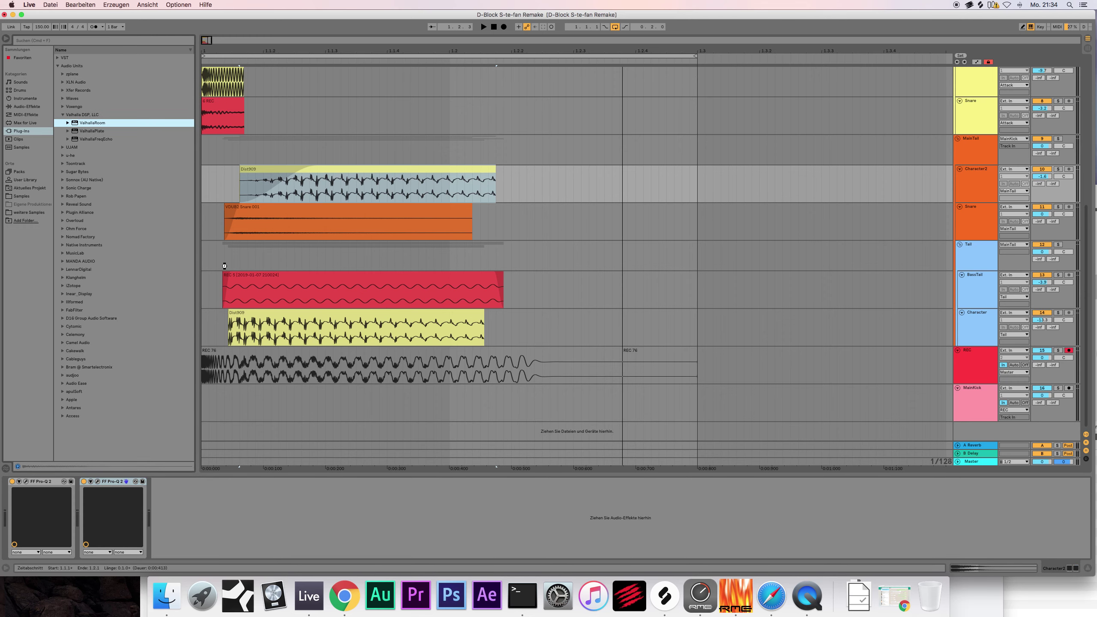
left_click_drag(225, 266, 315, 186)
key("space")
left_click(766, 288)
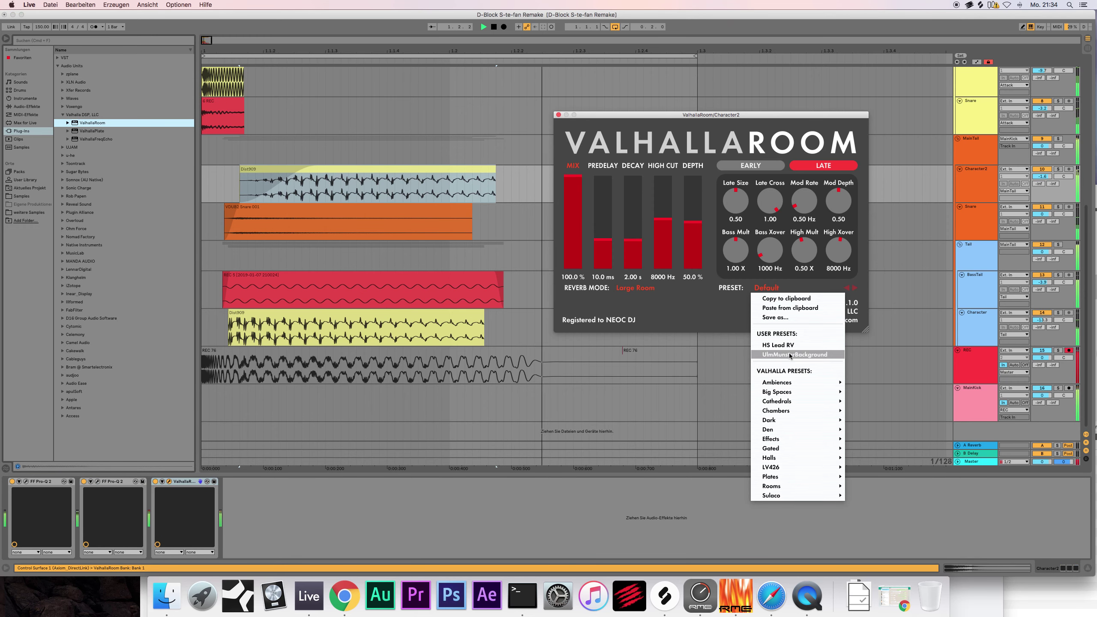
left_click(790, 354)
Step: Automate ValhallaRoom's mix on Character2 to rise from zero at the clip's start and fall back to zero after its end
left_click(162, 481)
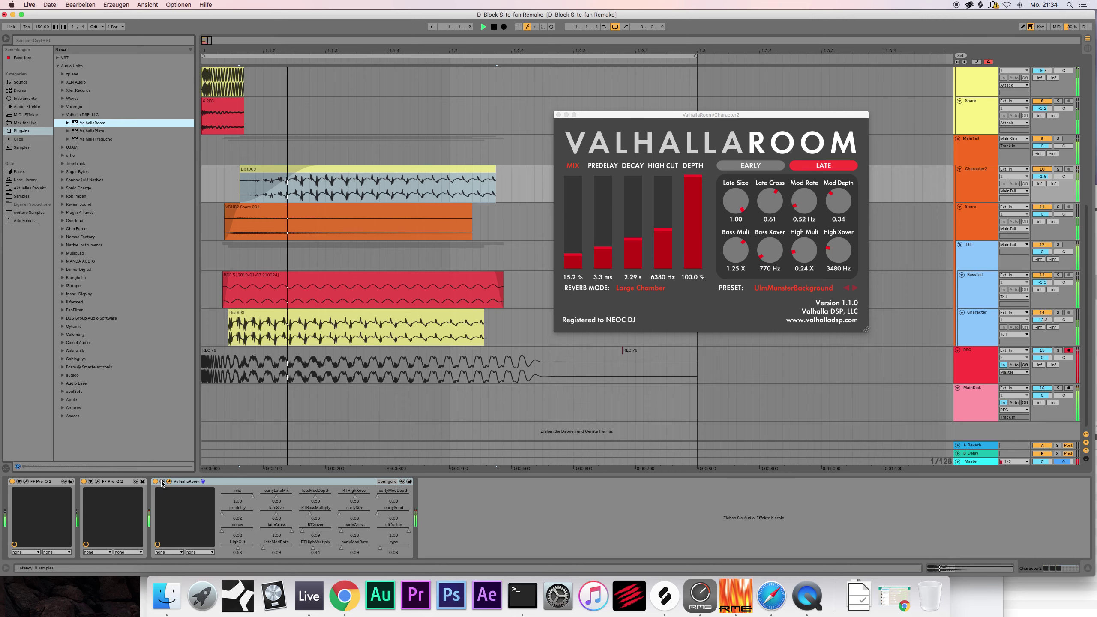
right_click(249, 496)
left_click(267, 499)
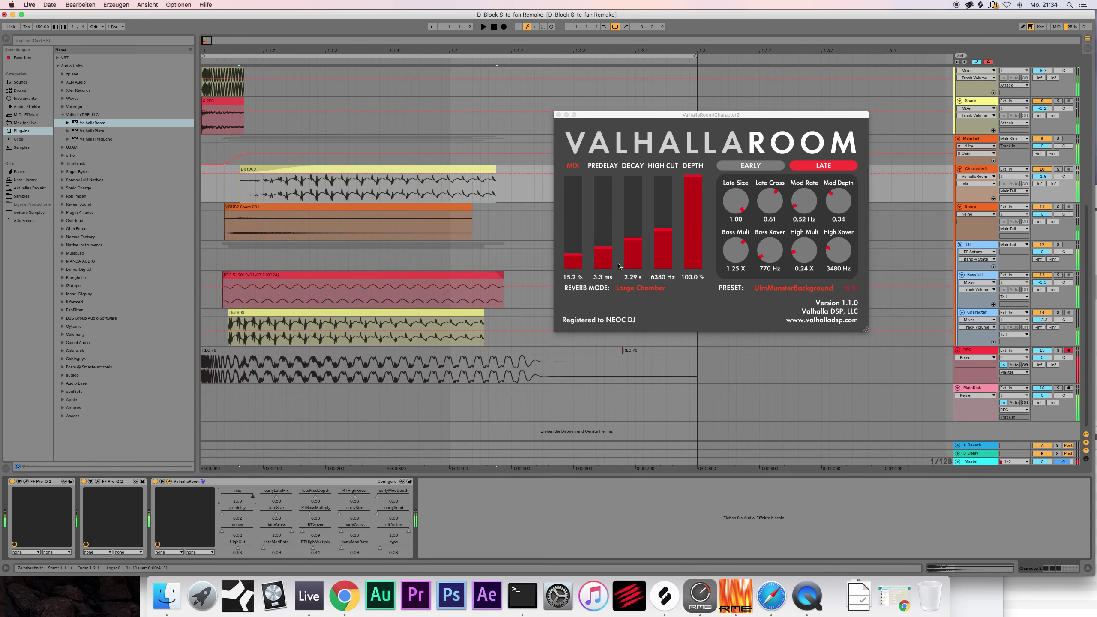
left_click_drag(238, 175, 513, 200)
key("space")
key("space")
key("super+alt+p")
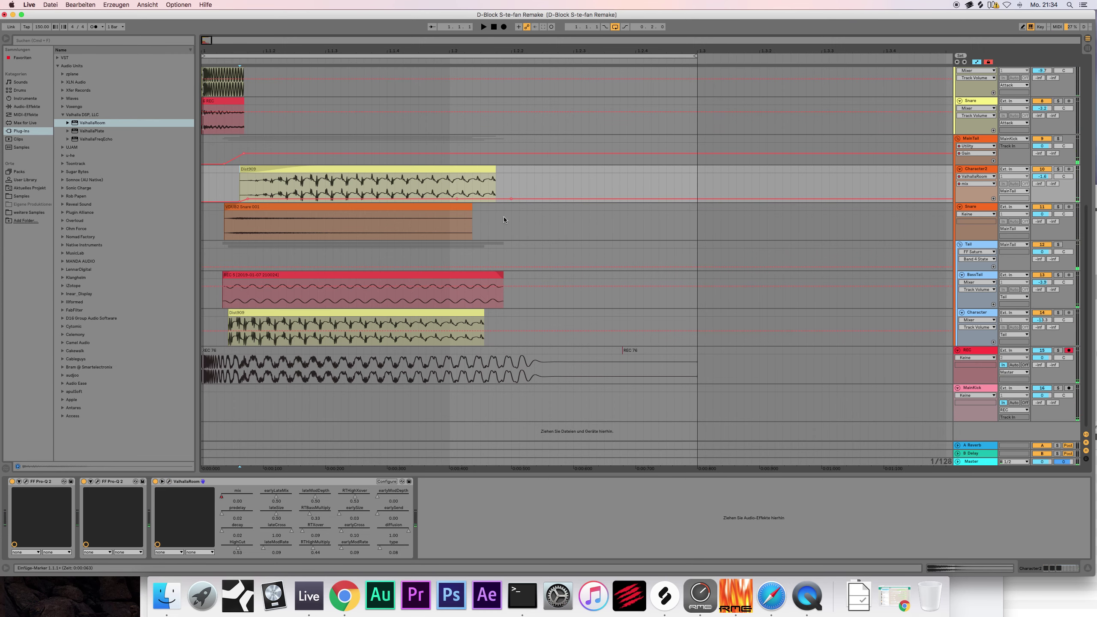
left_click_drag(534, 198, 535, 202)
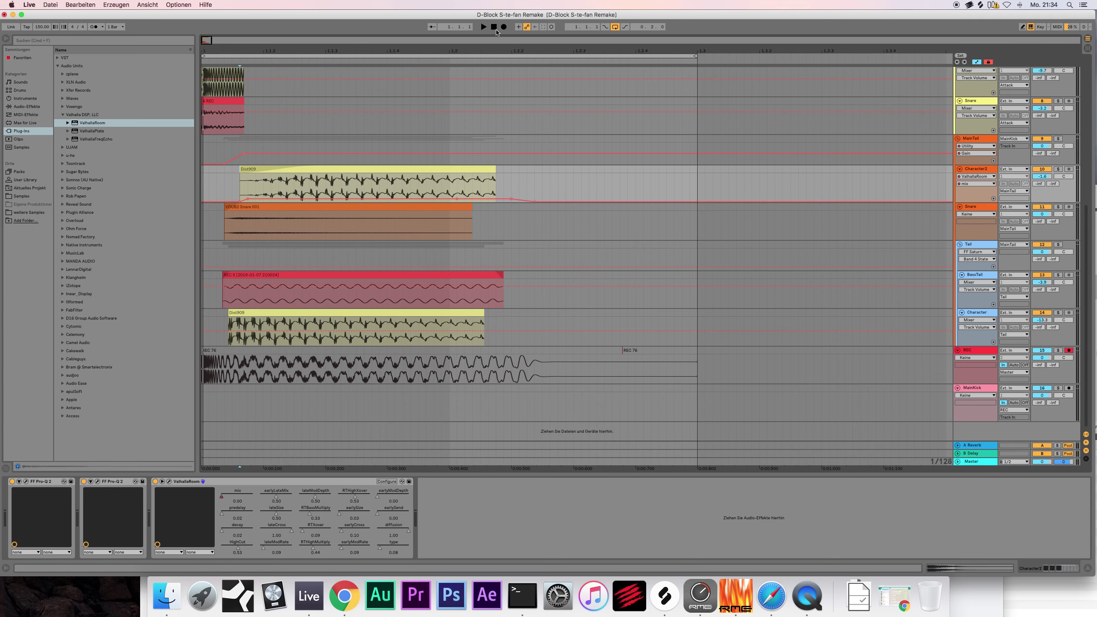
Step: Play the kick with the reverb mix automation and record a new pass onto the REC track
key("space")
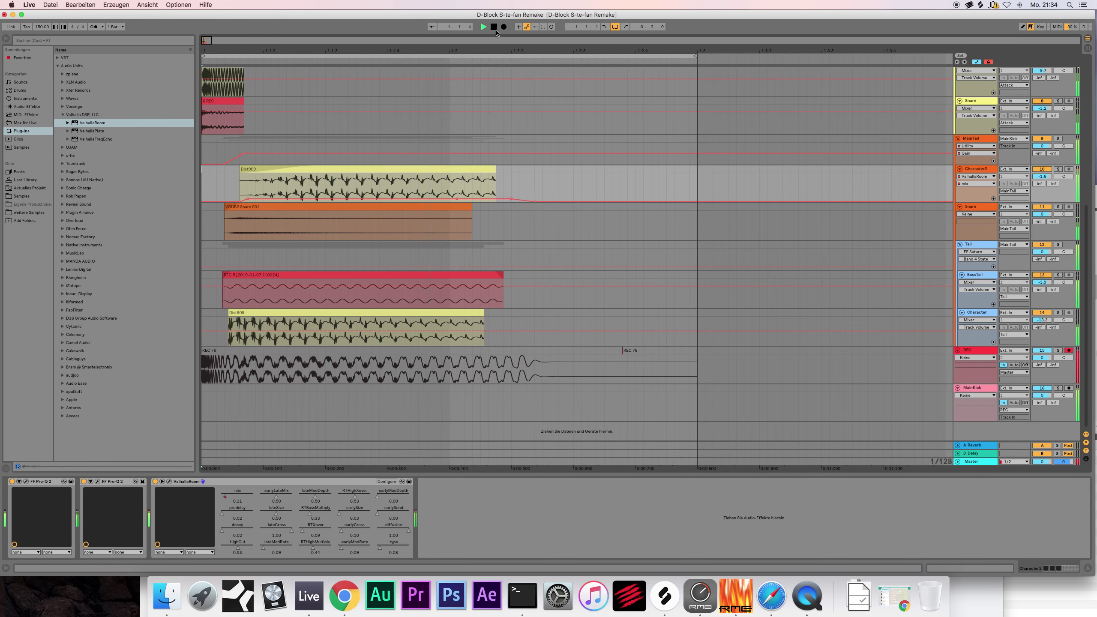
left_click(494, 27)
left_click(504, 27)
key("space")
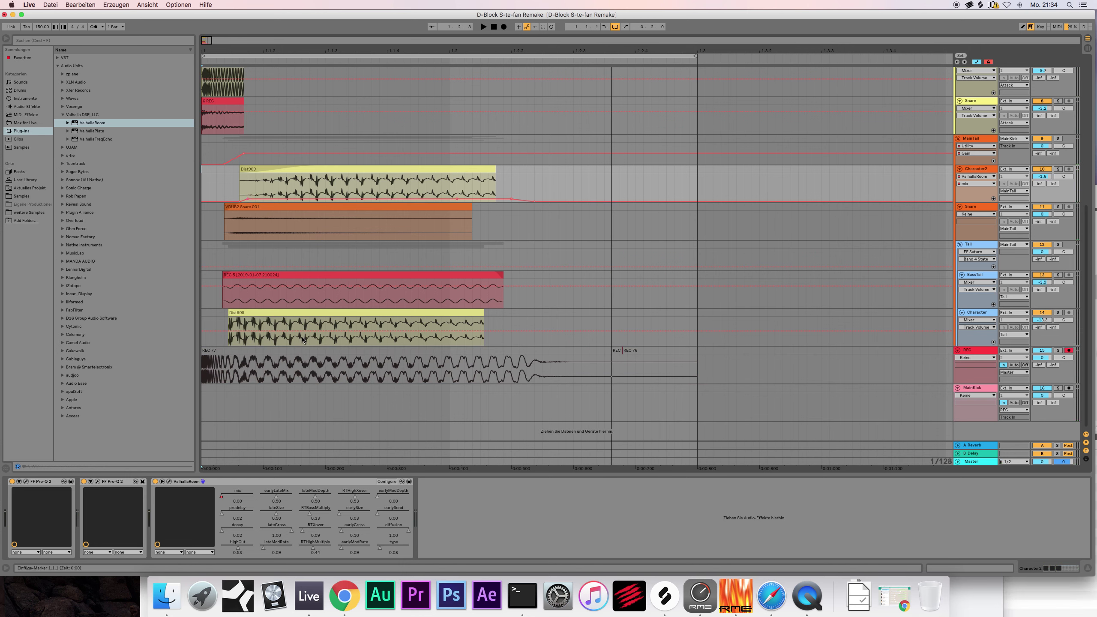
Step: Solo the Character2 track and record its reverberated layer alone onto the REC track to inspect the waveform
left_click(342, 171)
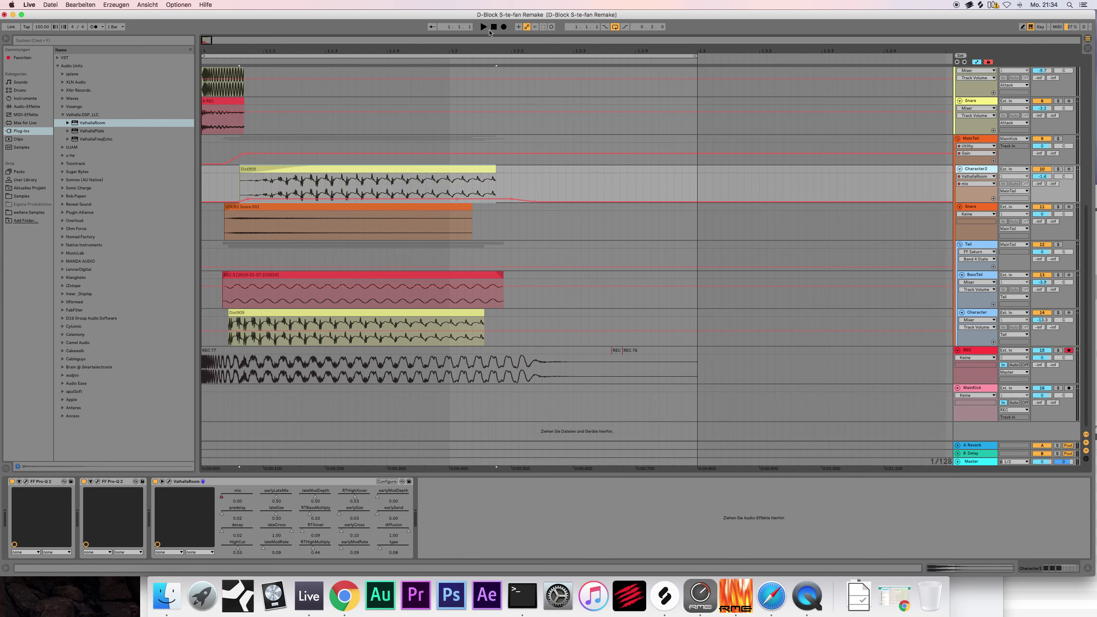
left_click(493, 27)
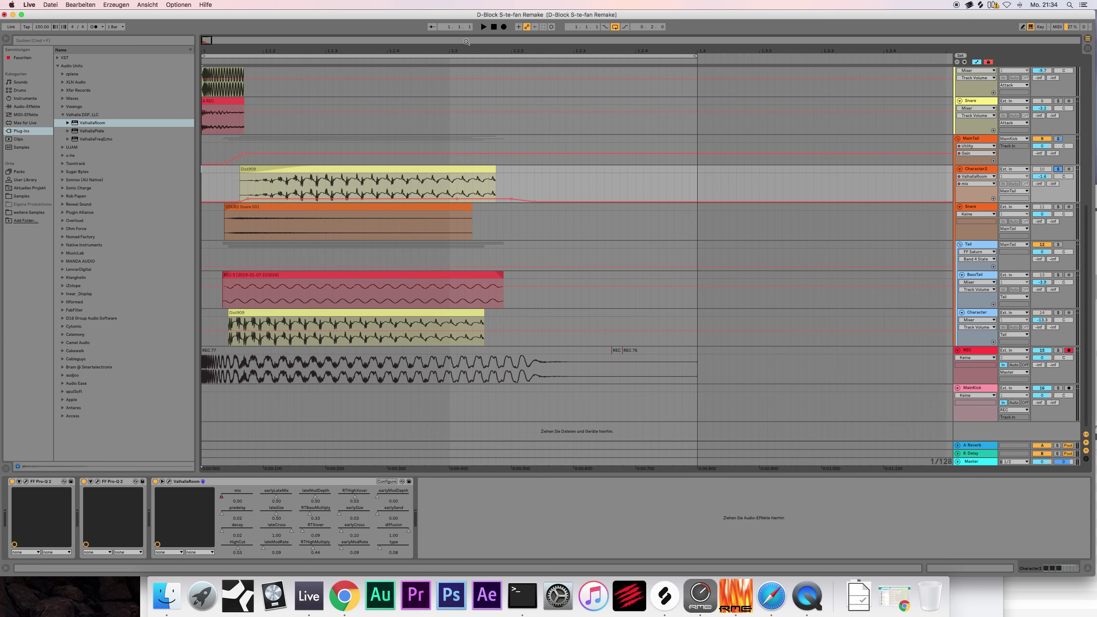
key("space")
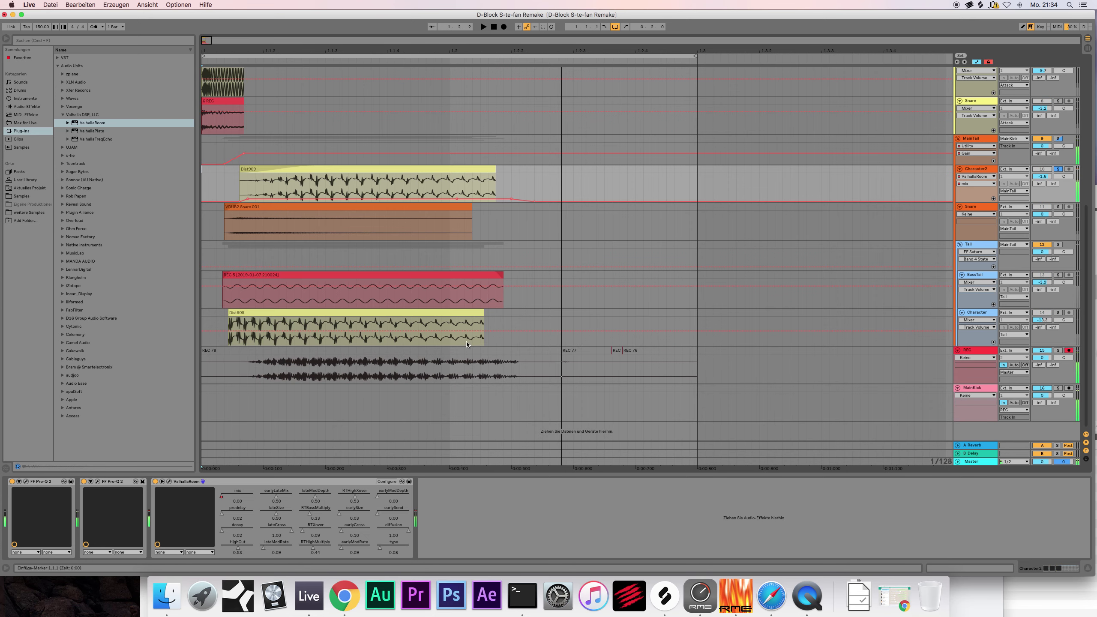
left_click(441, 357)
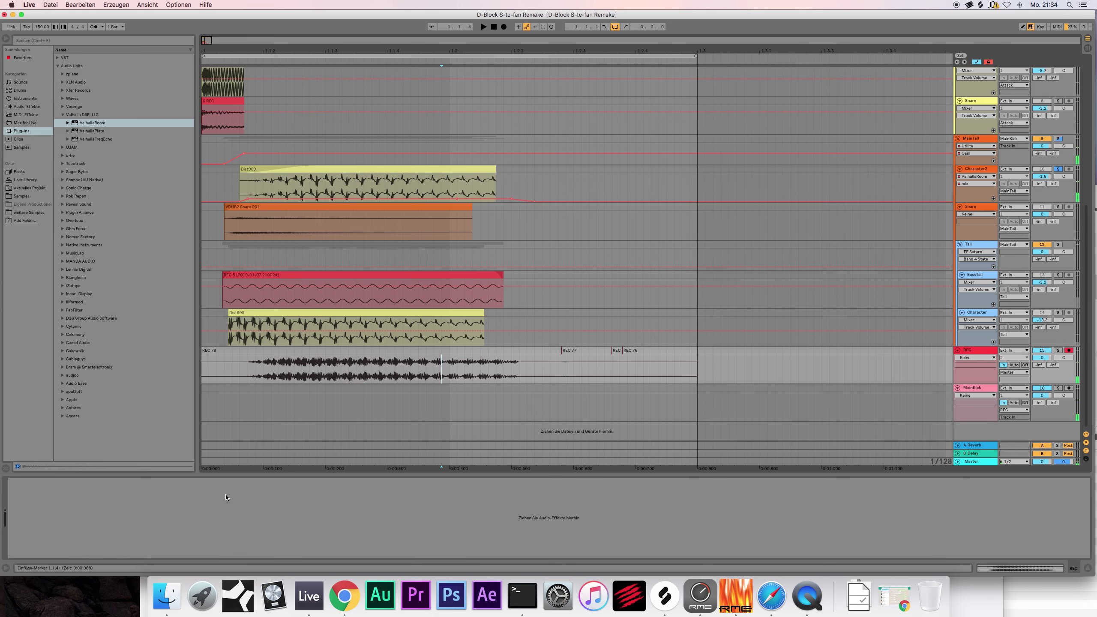
Step: Add a FabFilter Pro-Q 2 after ValhallaRoom on the Character2 track and give it a High Cut band
left_click(978, 176)
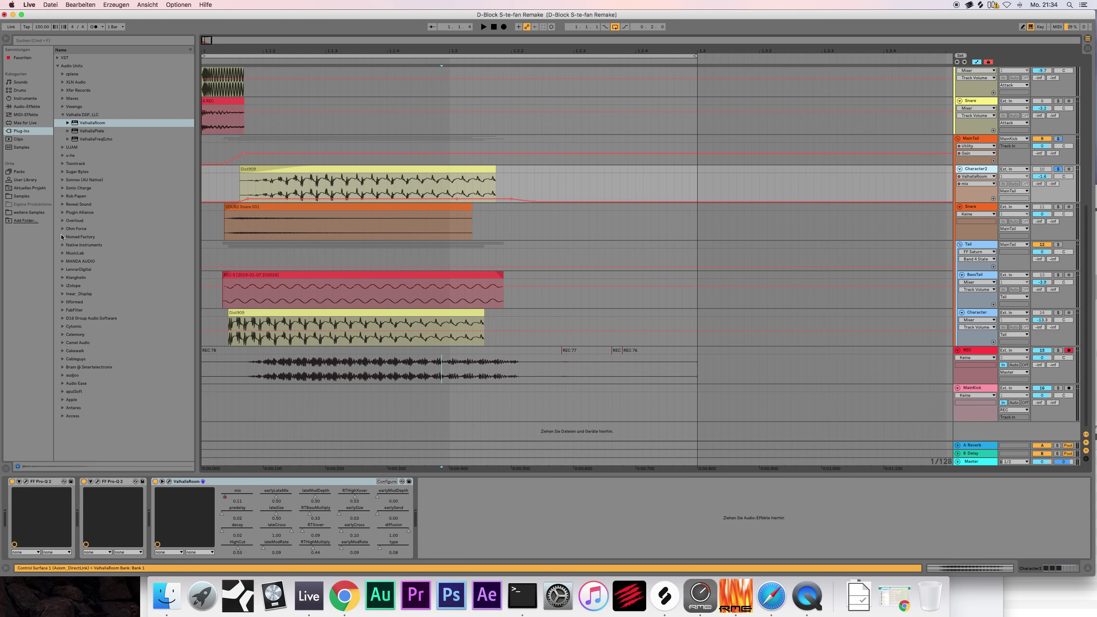
left_click(69, 310)
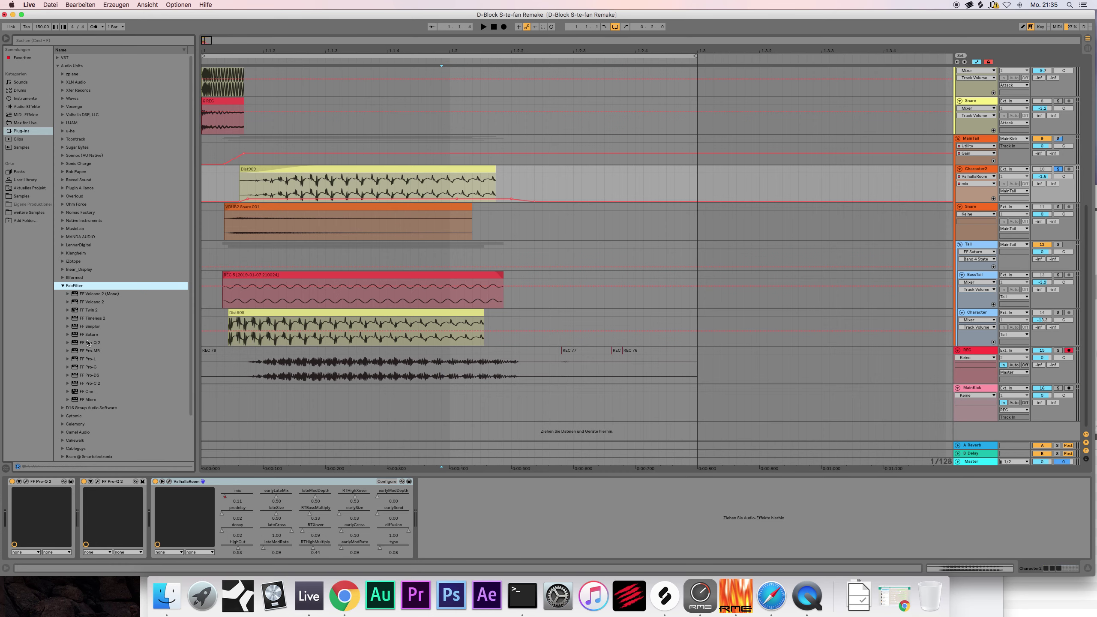
mouse_move(88, 343)
left_mouse_down()
mouse_move(423, 499)
mouse_move(465, 486)
left_mouse_up()
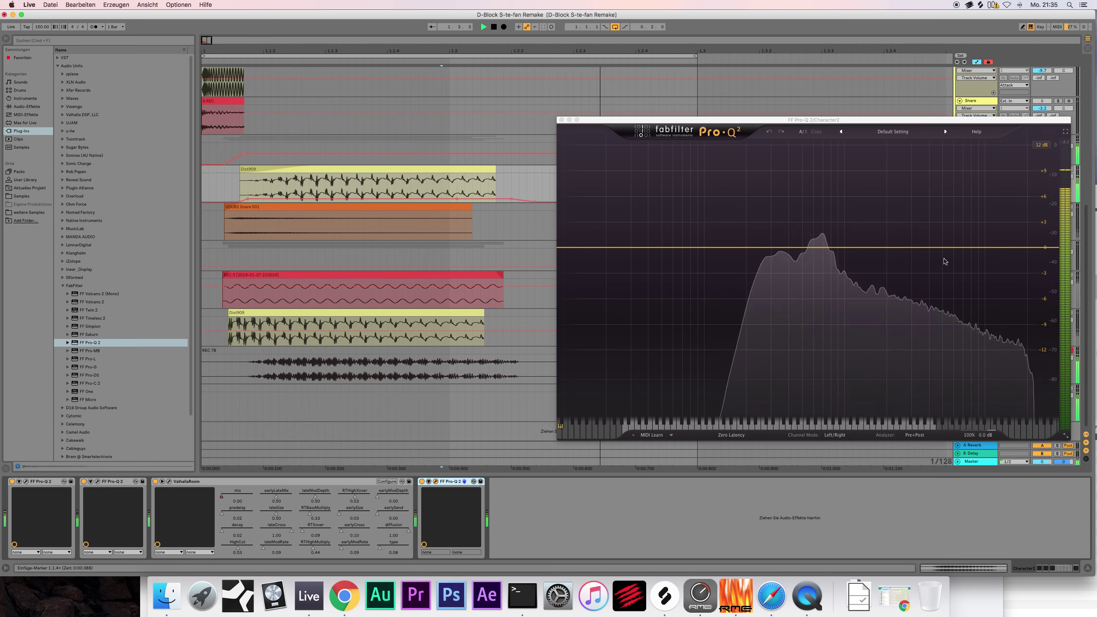
left_click(1046, 248)
right_click(1038, 250)
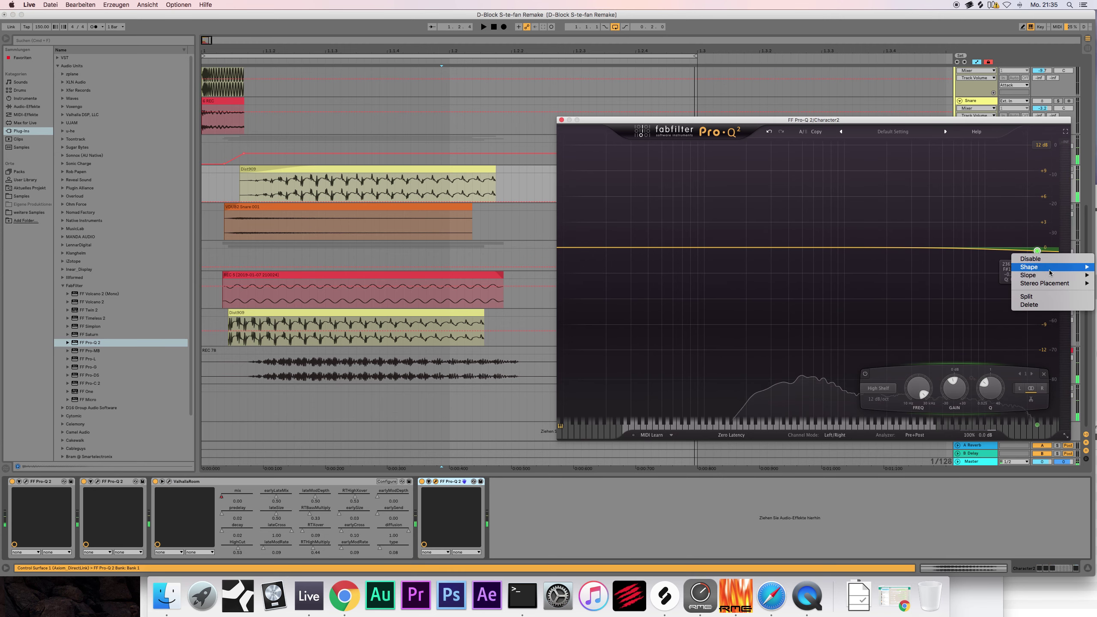
mouse_move(1048, 268)
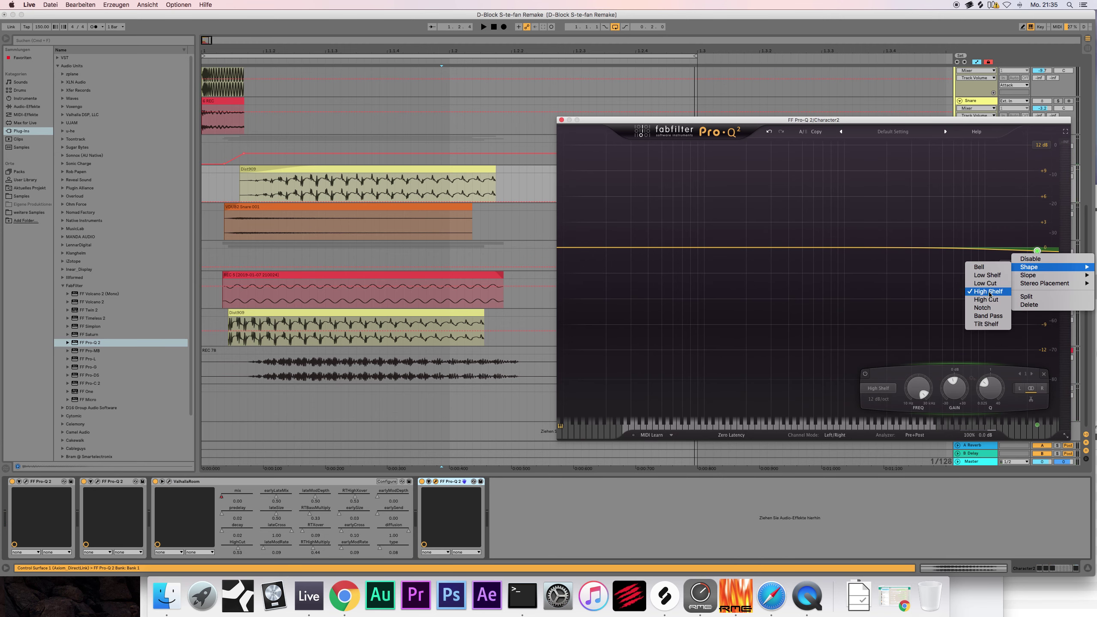
left_click(987, 300)
Step: Set the high cut's slope to 96 dB/oct and lower its cutoff to about 1.9 kHz during playback
right_click(1037, 329)
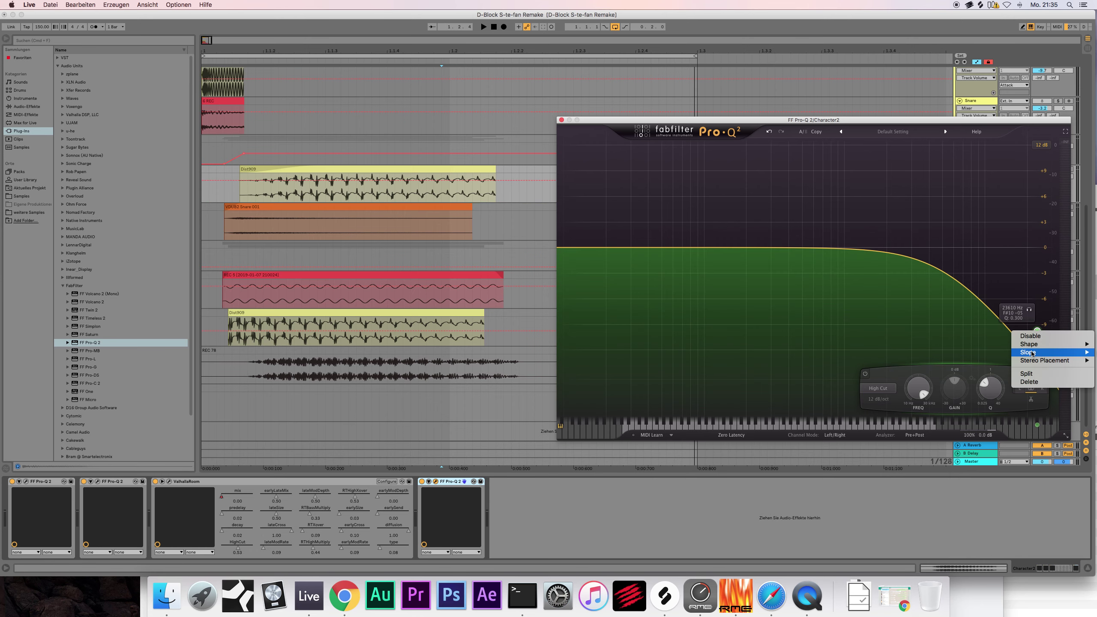
mouse_move(1042, 352)
left_click(992, 420)
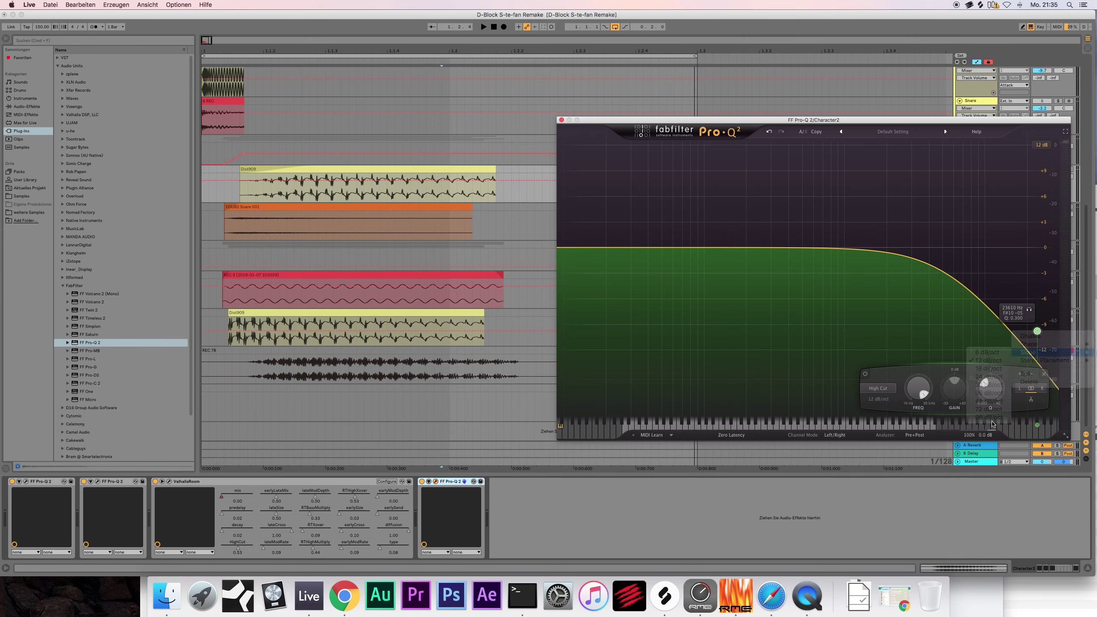
right_click(1037, 330)
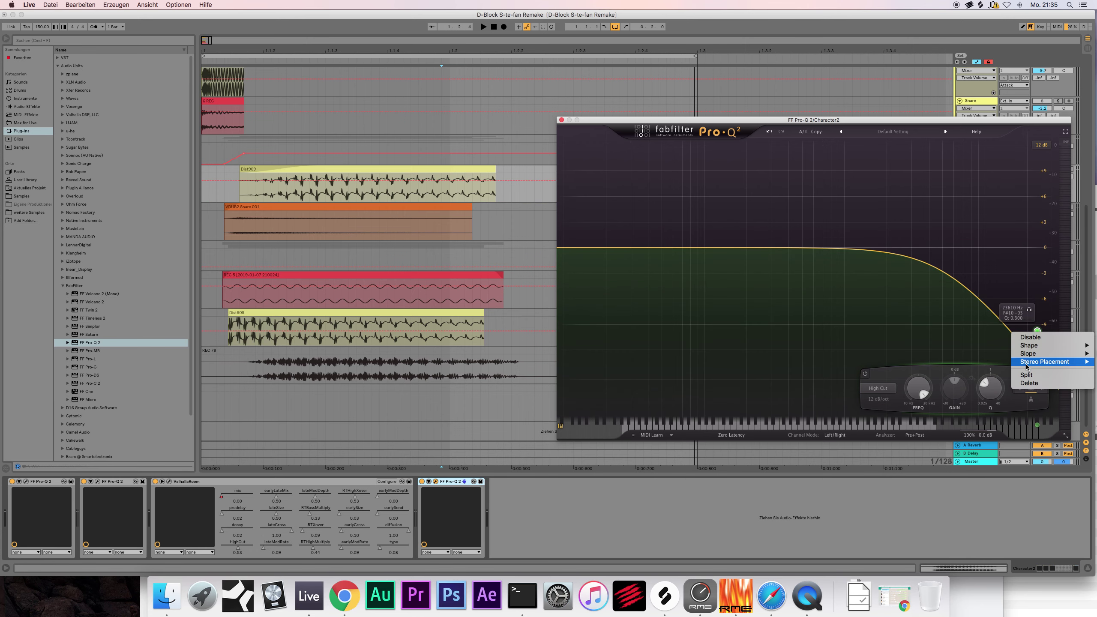
mouse_move(1034, 358)
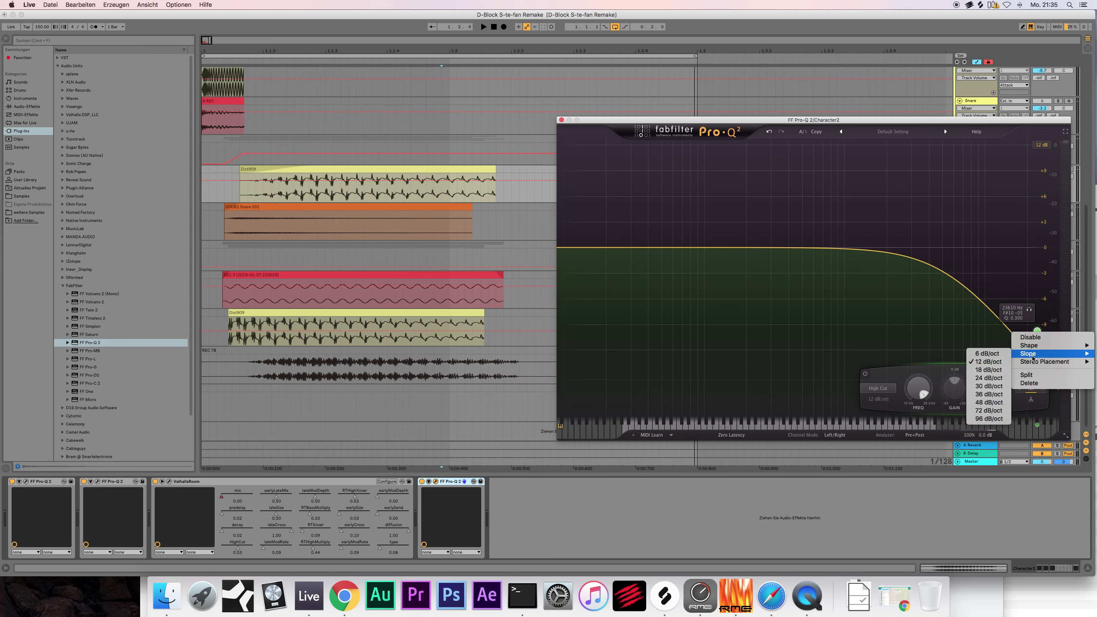
left_click(998, 419)
key("space")
left_click_drag(1037, 331, 883, 256)
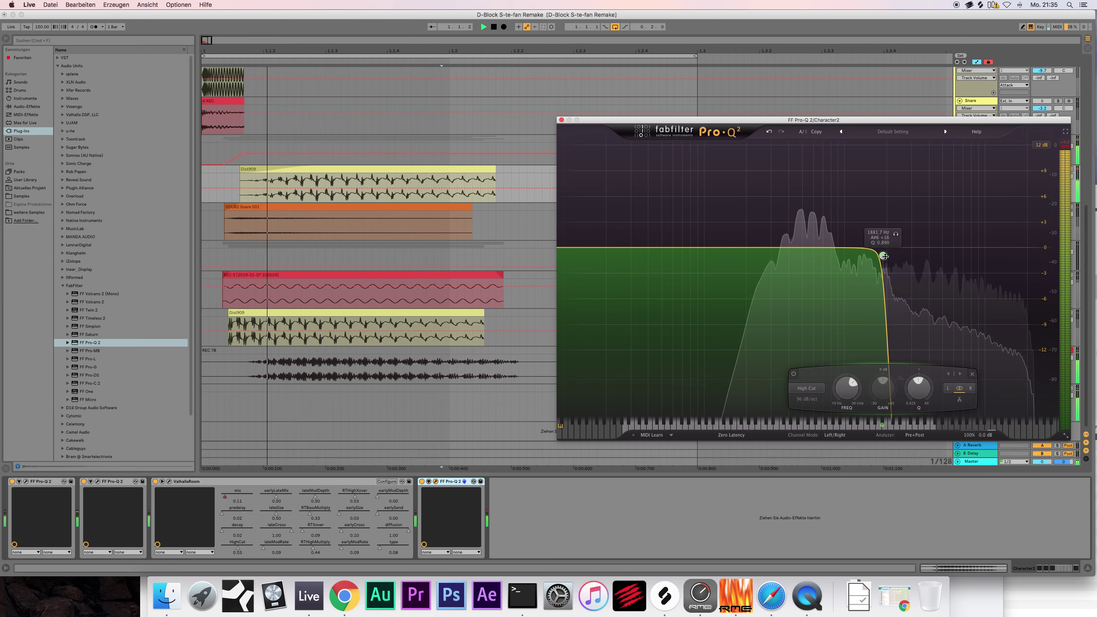
key("super+alt+p")
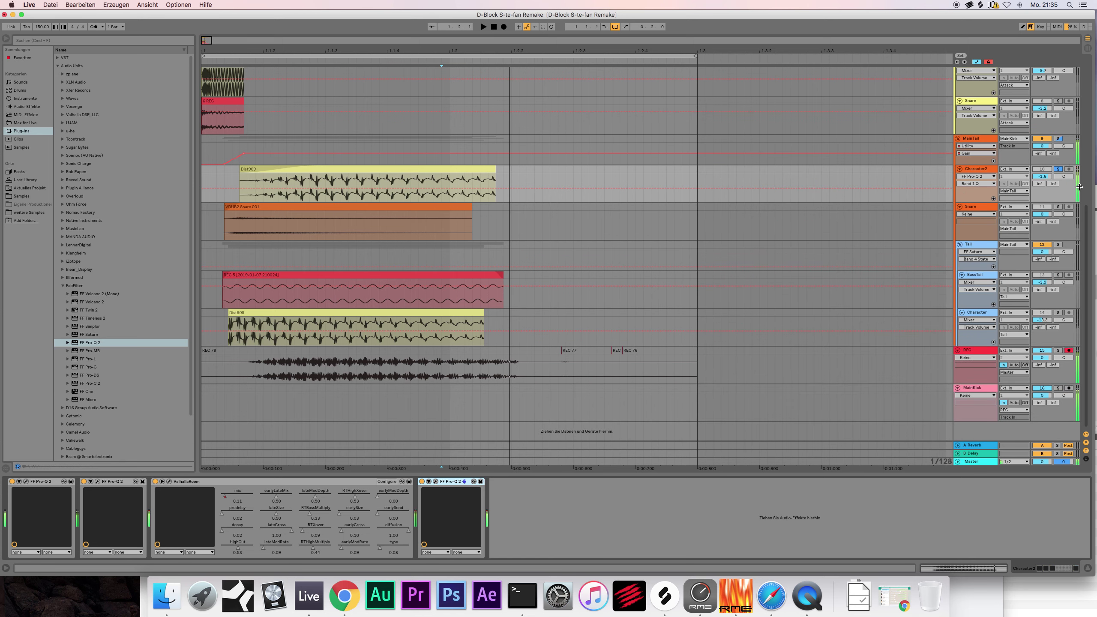
Step: Compare the filtered Character2 layer soloed and within the full kick during playback
key("space")
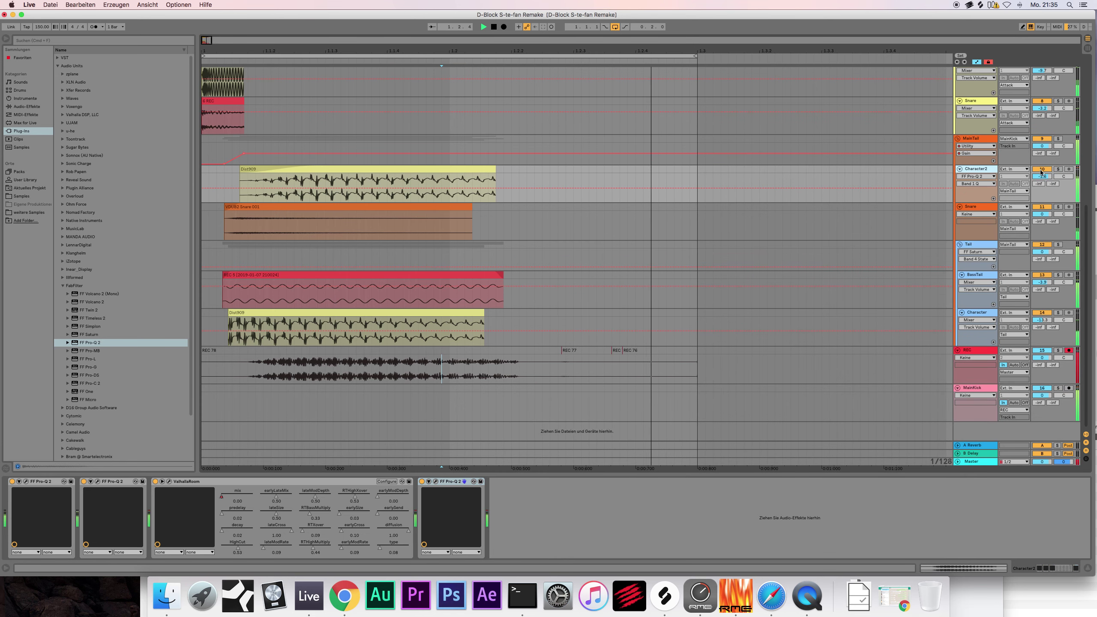
left_click(1058, 169)
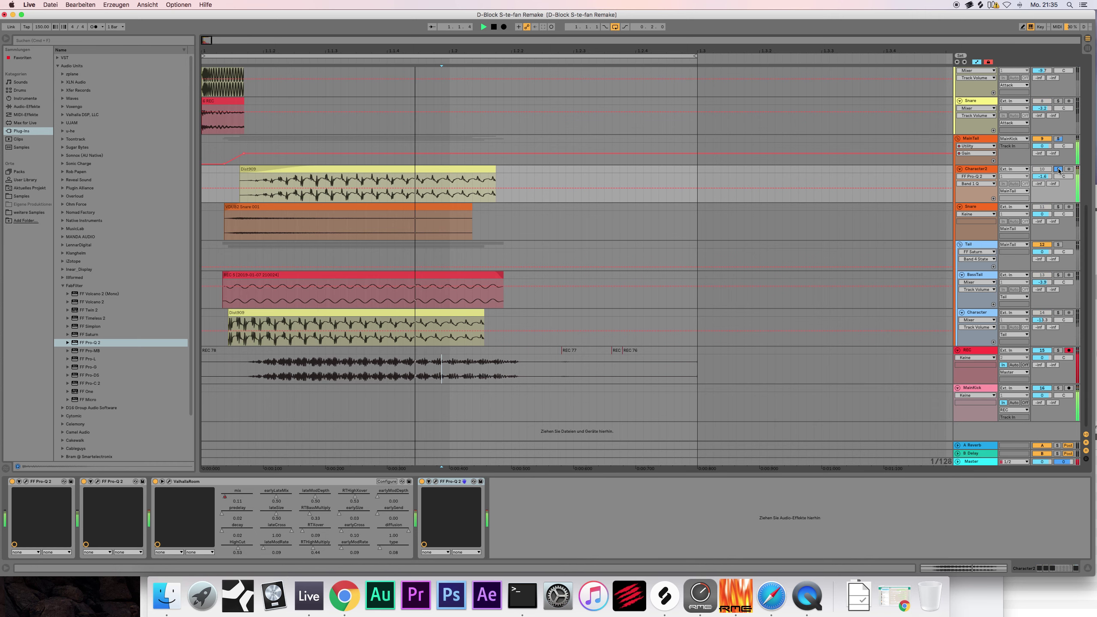
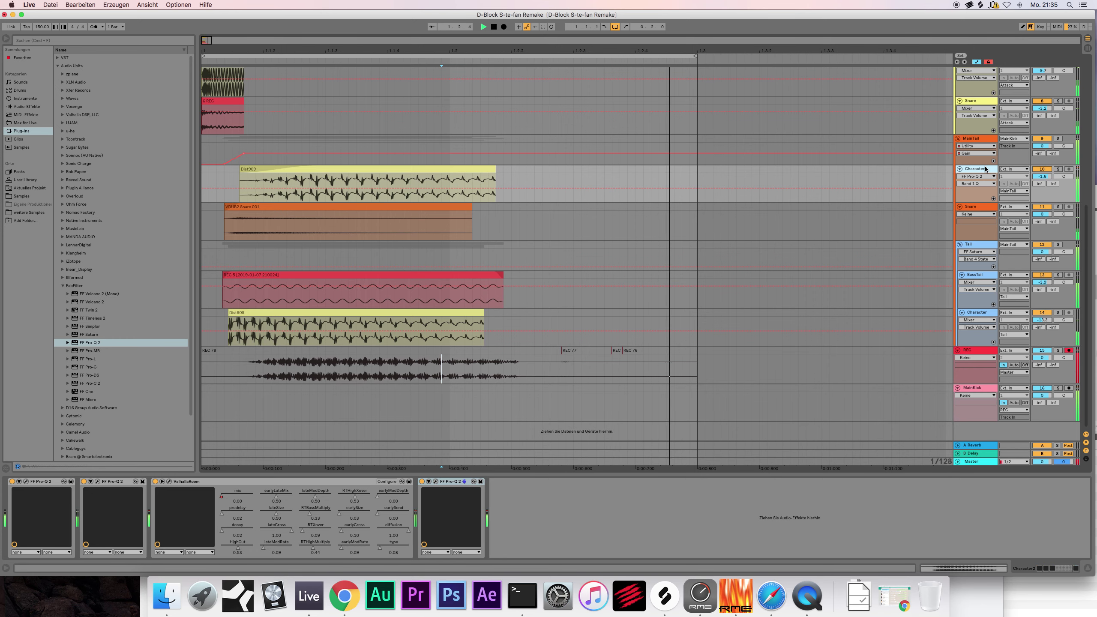
left_click(1060, 170)
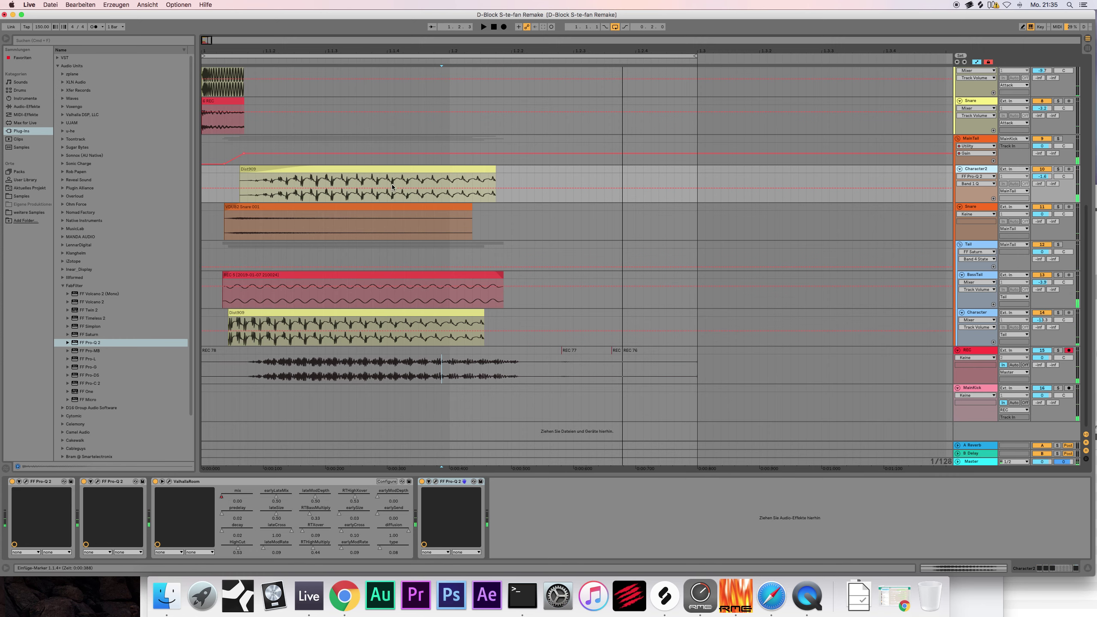
Step: Add a FabFilter Saturn at the end of the Character2 chain, after the last Pro-Q 2, and play the kick
left_click(61, 287)
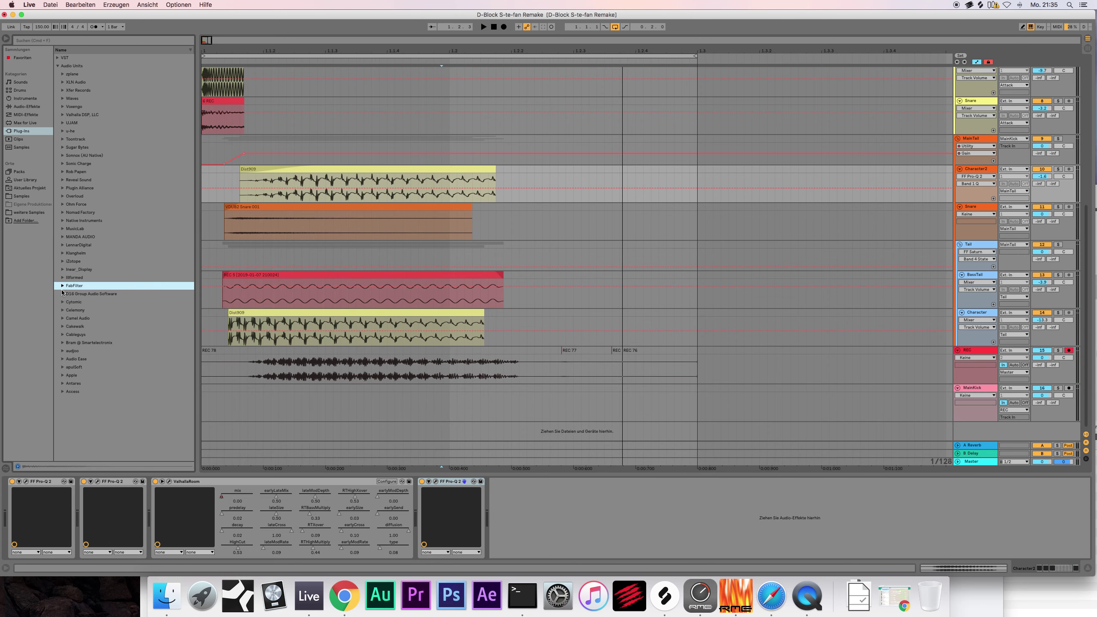
left_click(62, 286)
left_click_drag(92, 336, 456, 491)
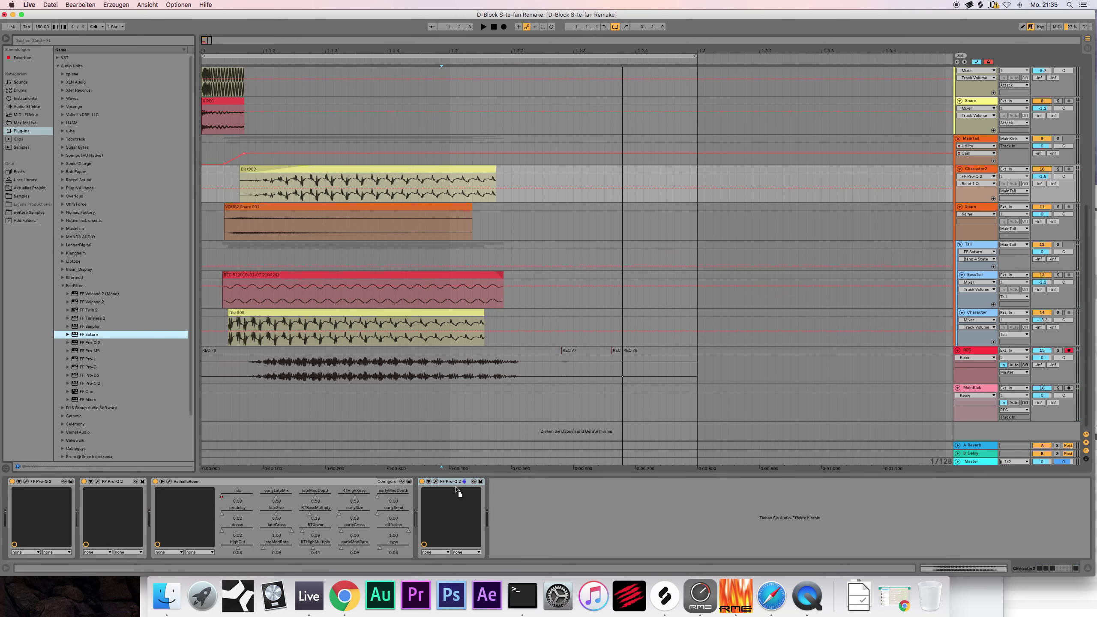
left_click_drag(531, 518, 531, 518)
key("space")
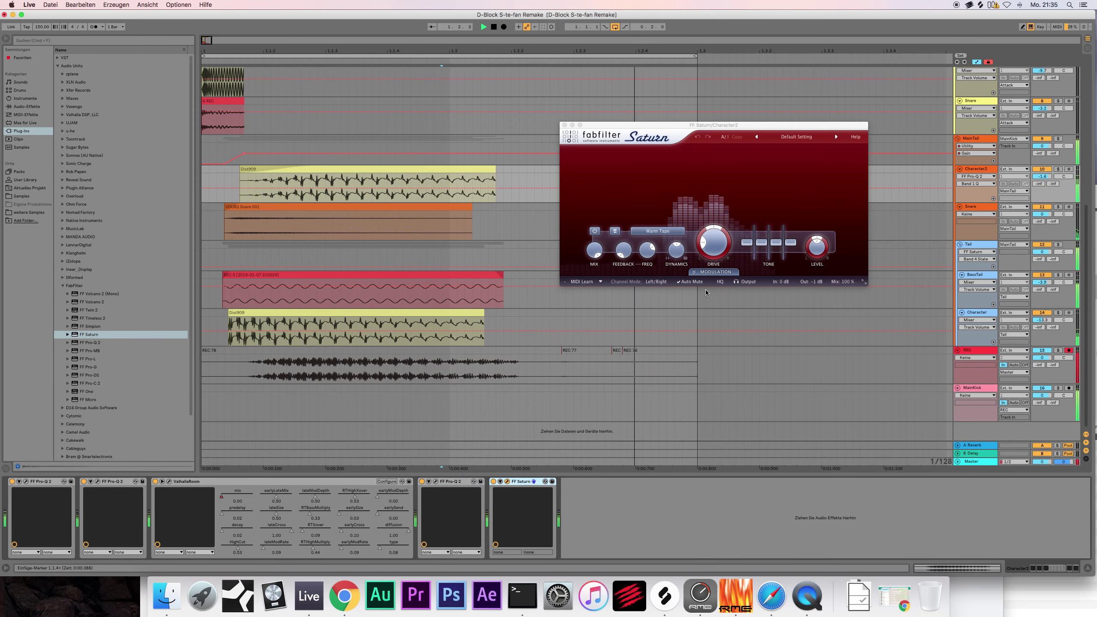
Step: Solo Character2 and load Saturn's Mastering preset Hip Hop Puncher O
left_click(1058, 168)
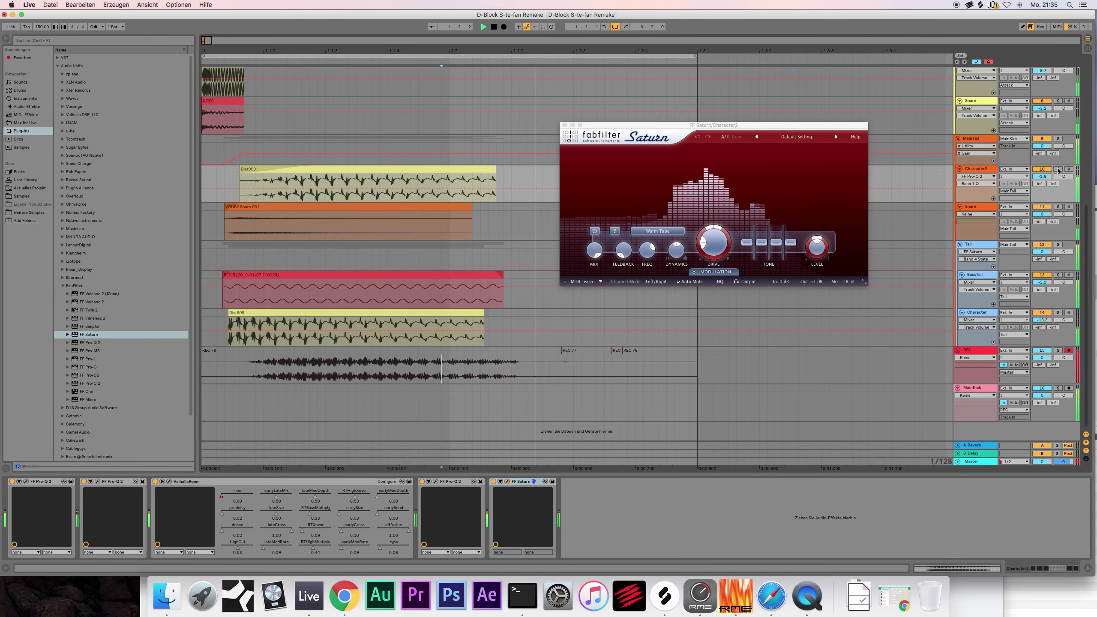
left_click(797, 137)
mouse_move(812, 188)
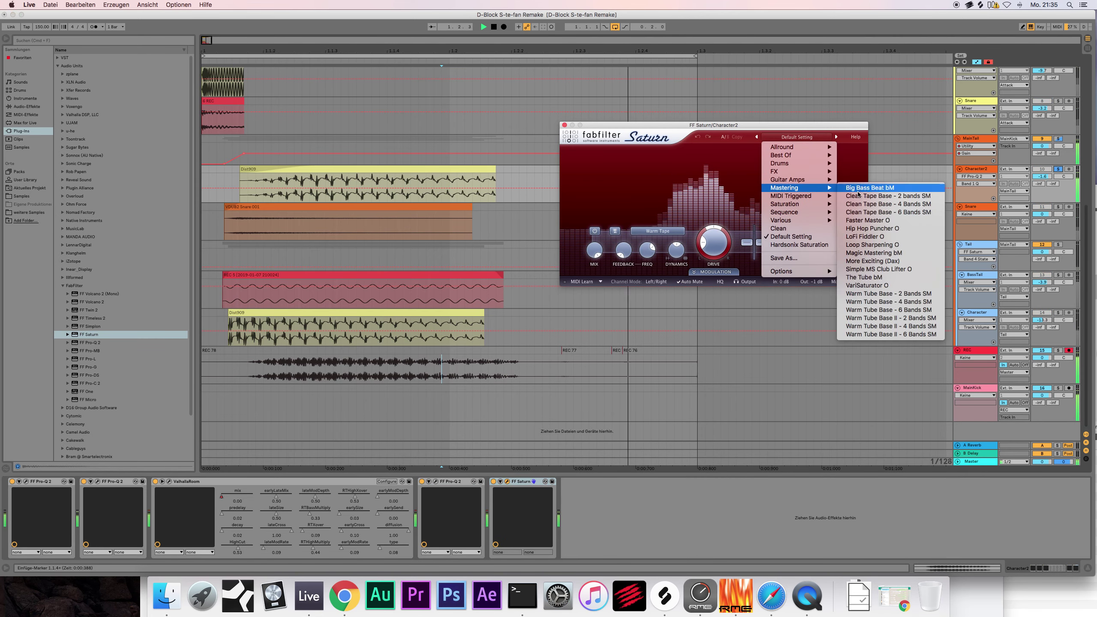
left_click(874, 230)
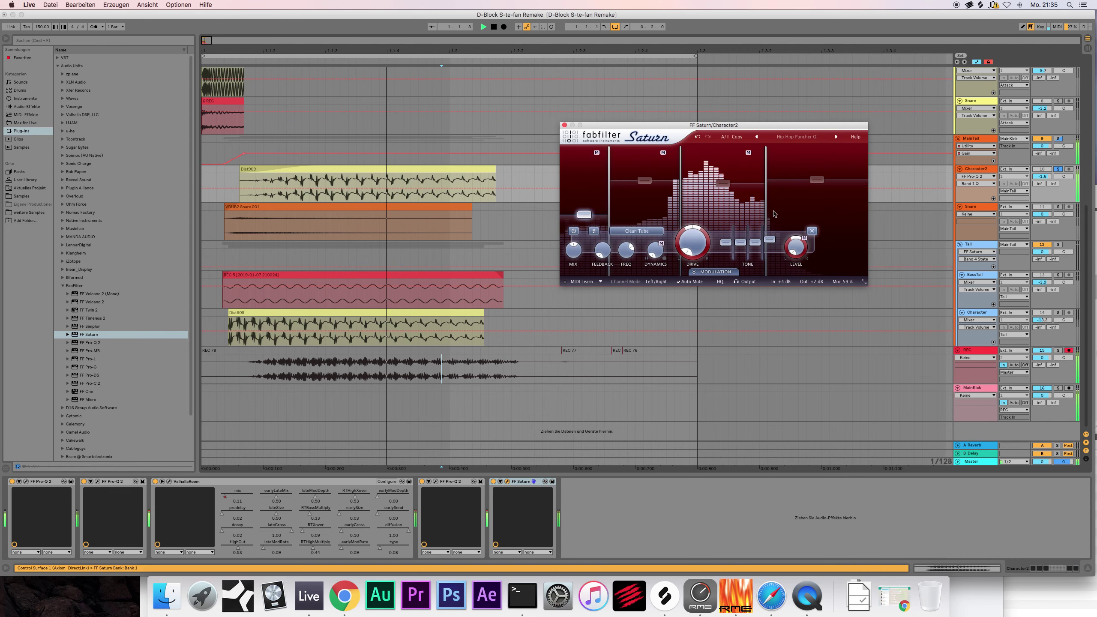
Step: Raise Saturn's highest band level slightly and its band 3 level to about +6 dB on Character2
mouse_move(817, 179)
left_mouse_down()
mouse_move(817, 154)
mouse_move(810, 181)
left_mouse_up()
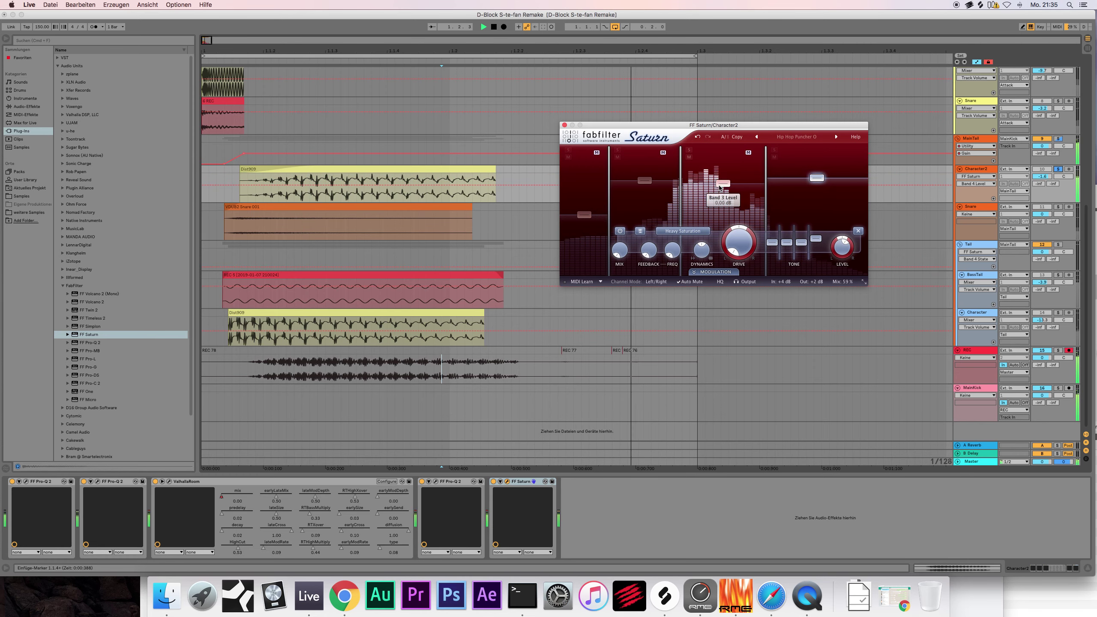
left_click_drag(722, 185, 720, 177)
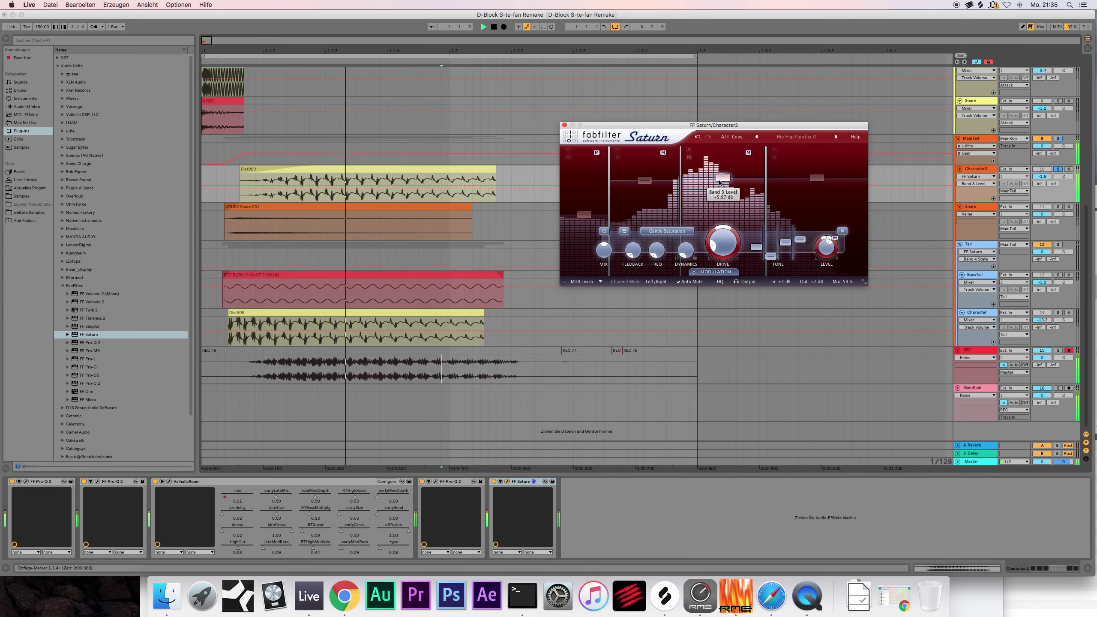
left_click(564, 125)
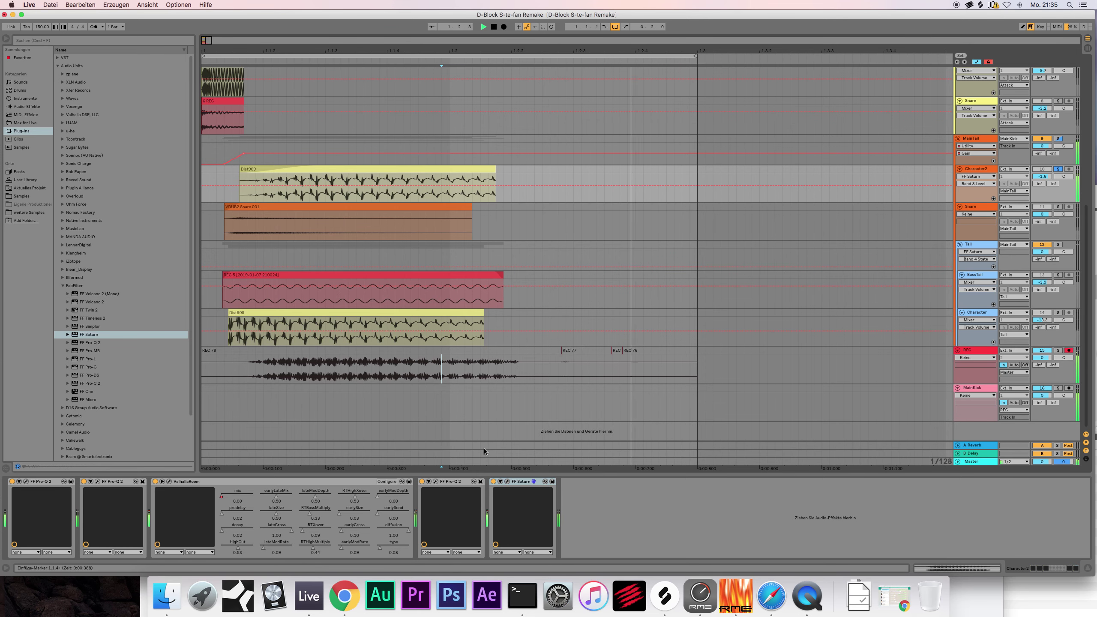
Step: Unsolo the tail layers and record the full kick with the saturated Character2 onto the REC track
left_click(1058, 139)
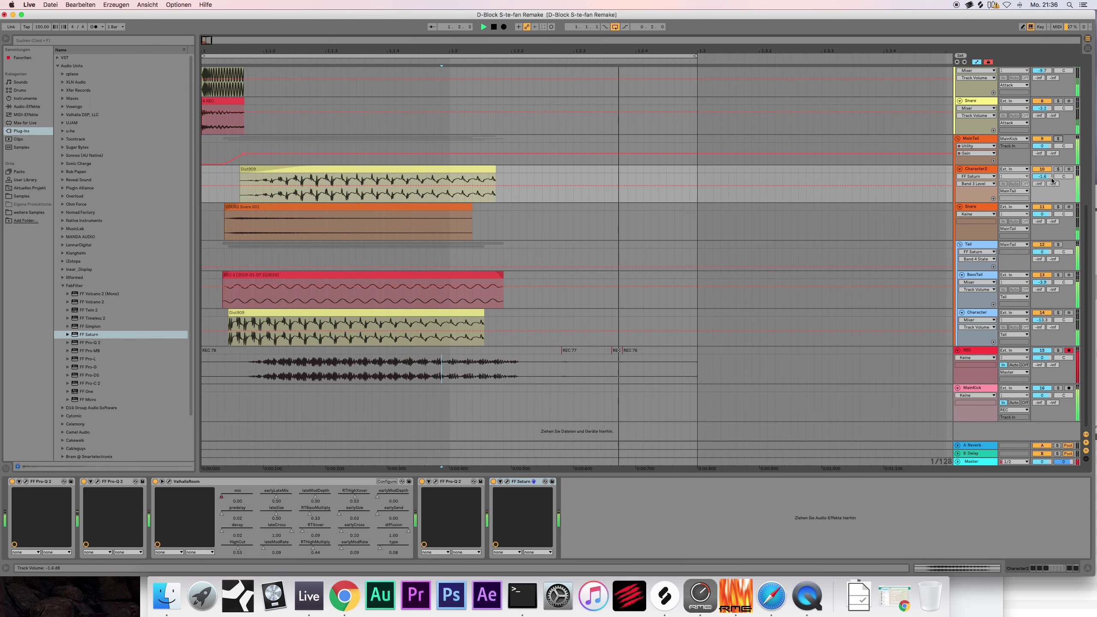
left_click(504, 27)
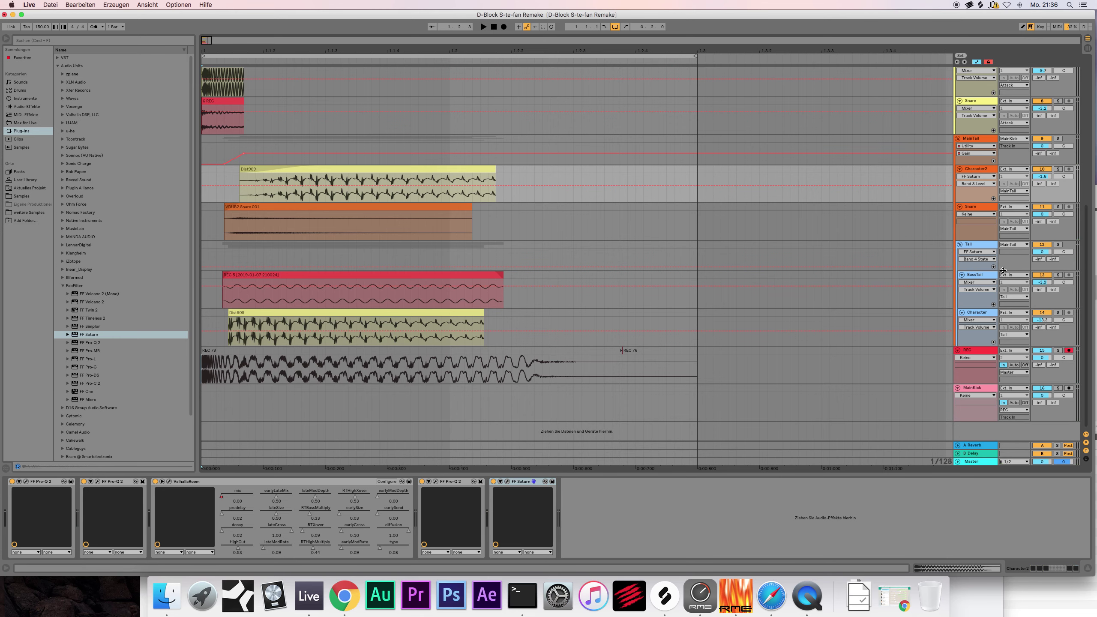
Step: Lower the track volumes of Character and Character2, and re-record the full kick onto the REC track
left_click(1034, 322)
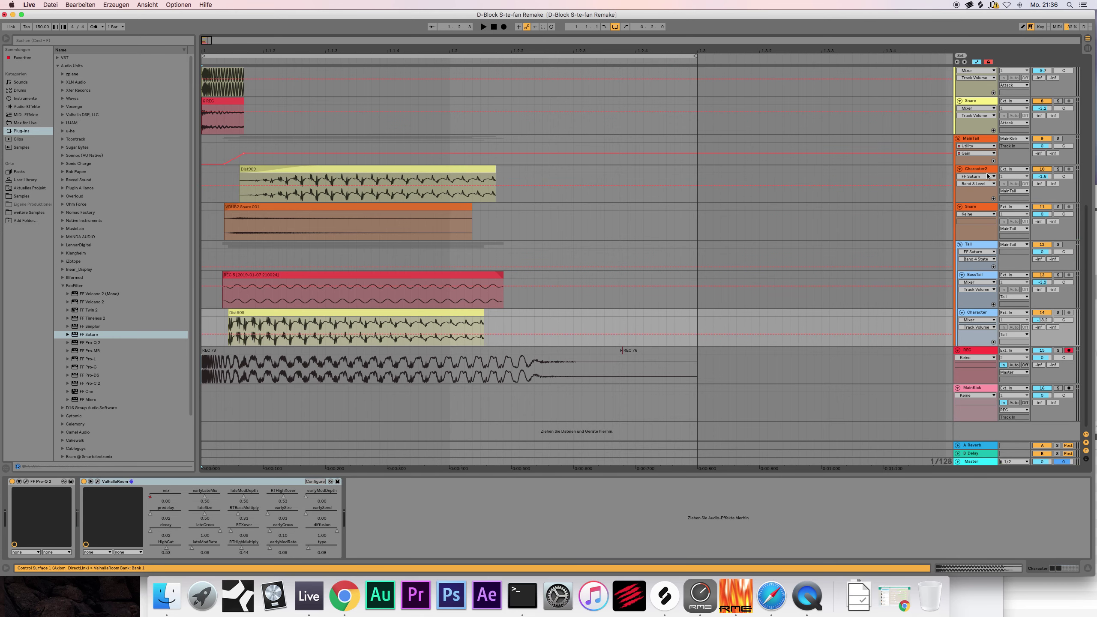
left_click(1041, 177)
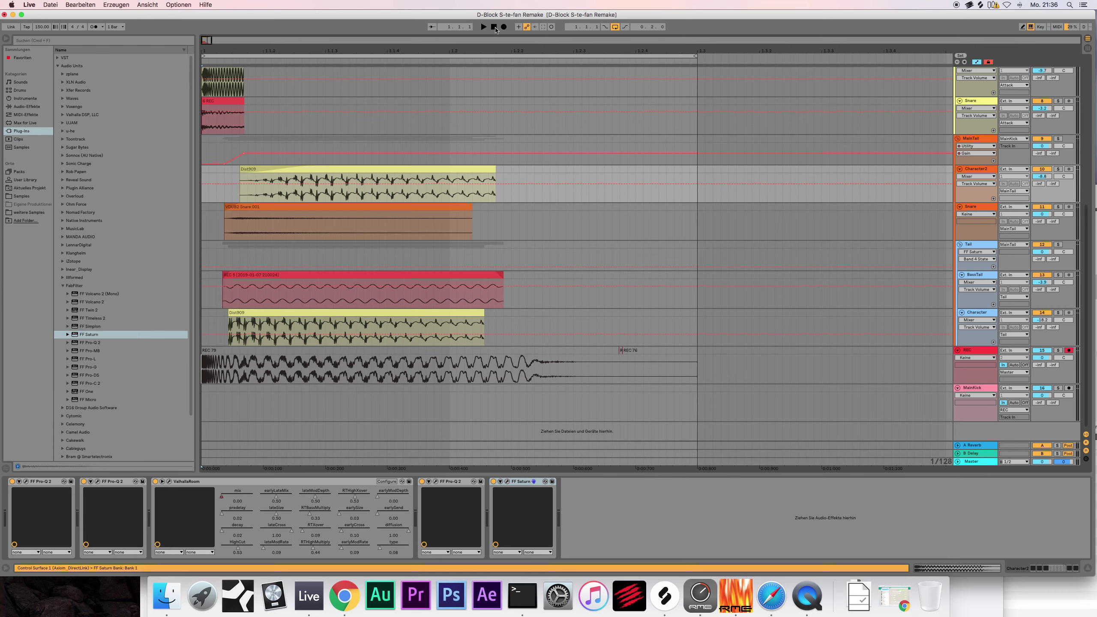
left_click(493, 27)
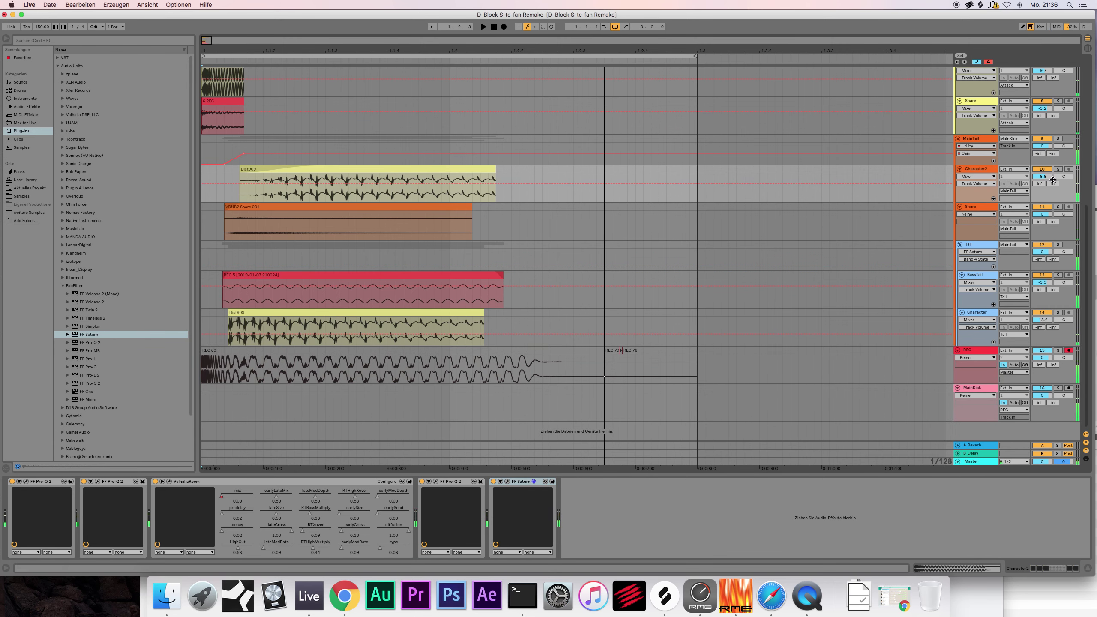
left_click(503, 27)
left_click(494, 27)
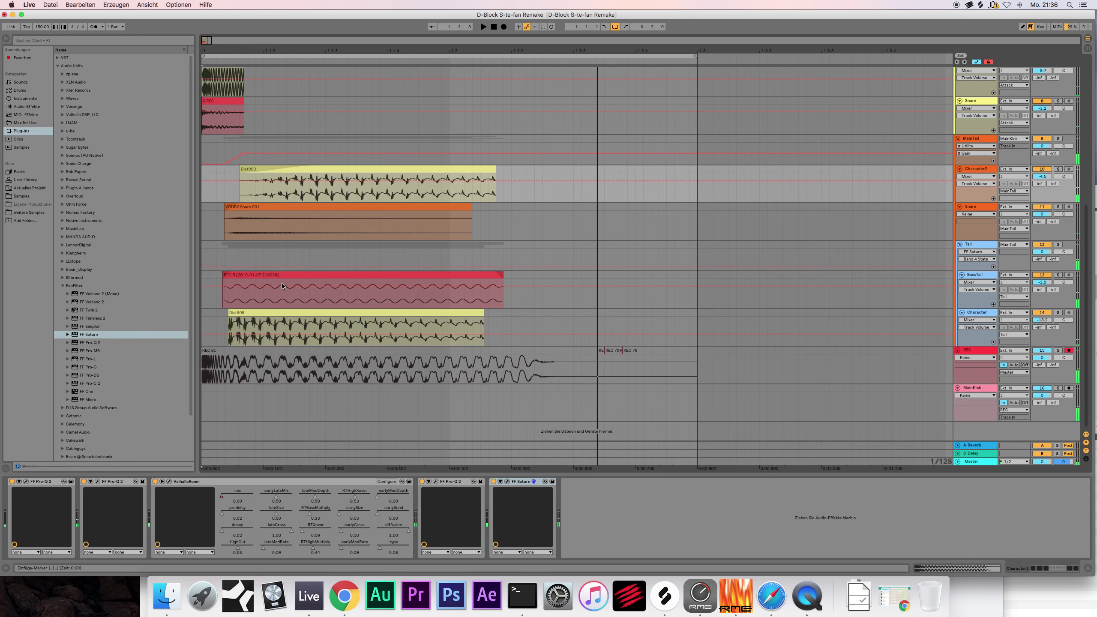
Step: Solo the BassTail track and add a FabFilter Saturn after its iZotope Trash 2
left_click(979, 275)
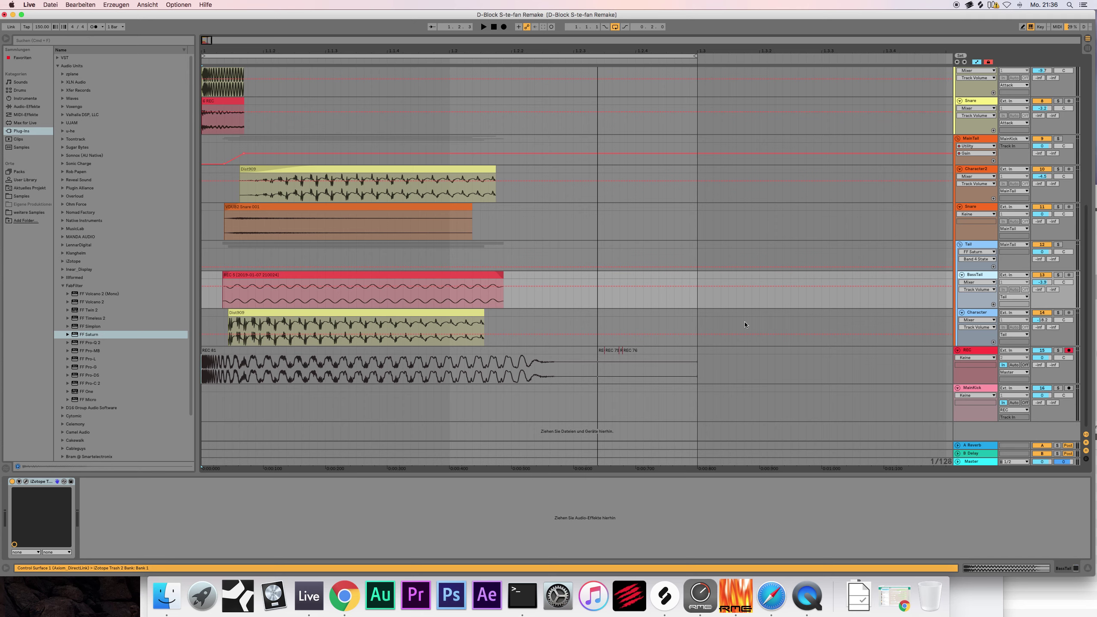
key("space")
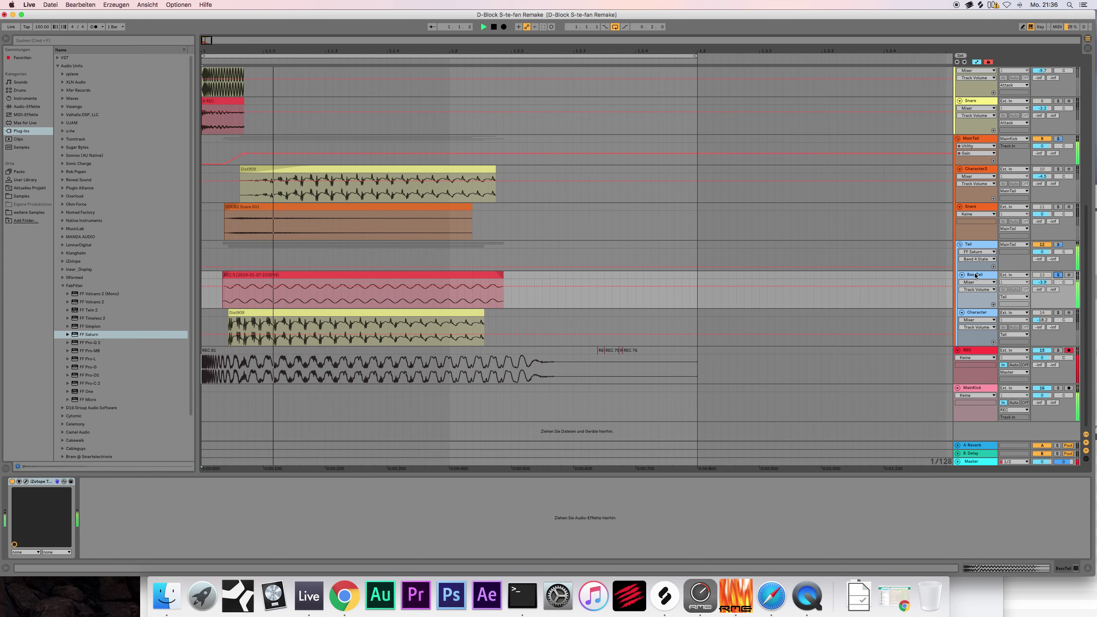
left_click_drag(86, 333, 171, 497)
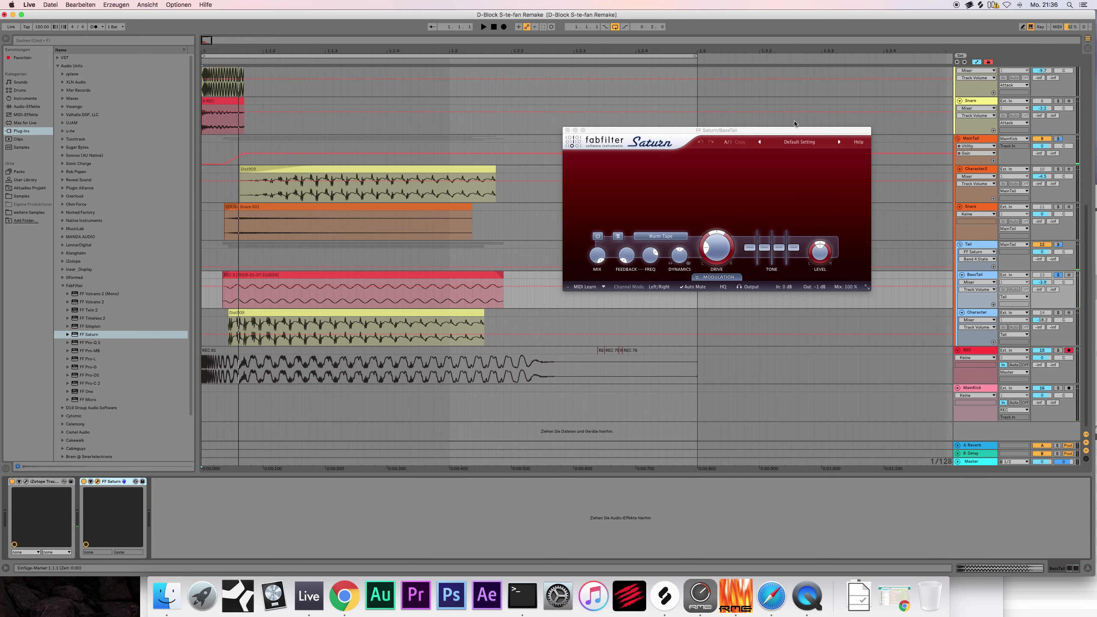
left_click(800, 142)
mouse_move(840, 194)
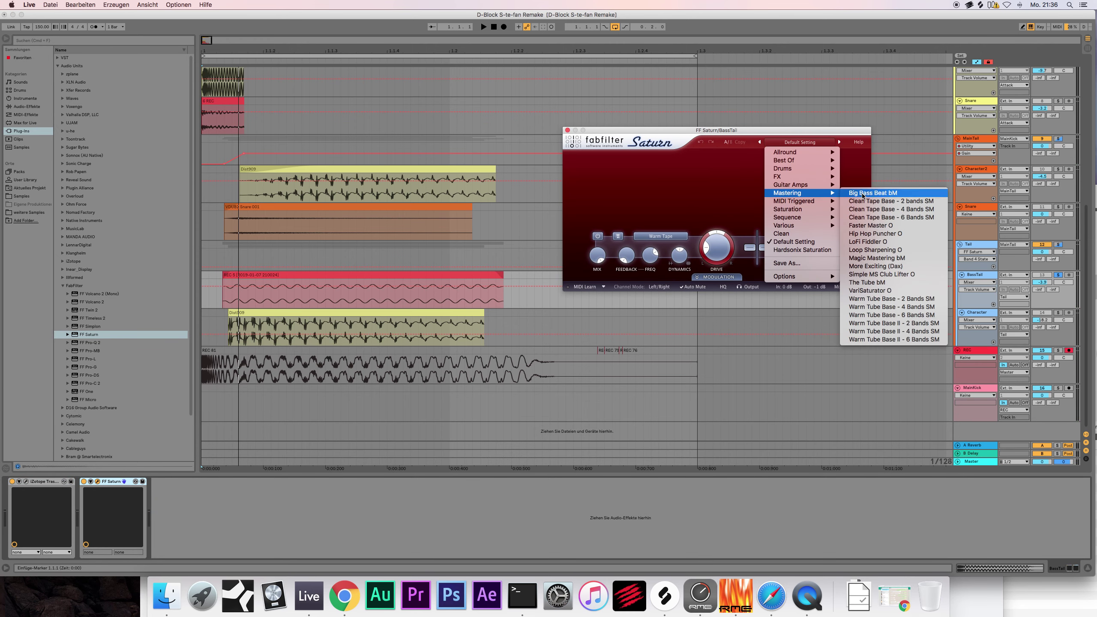
mouse_move(802, 194)
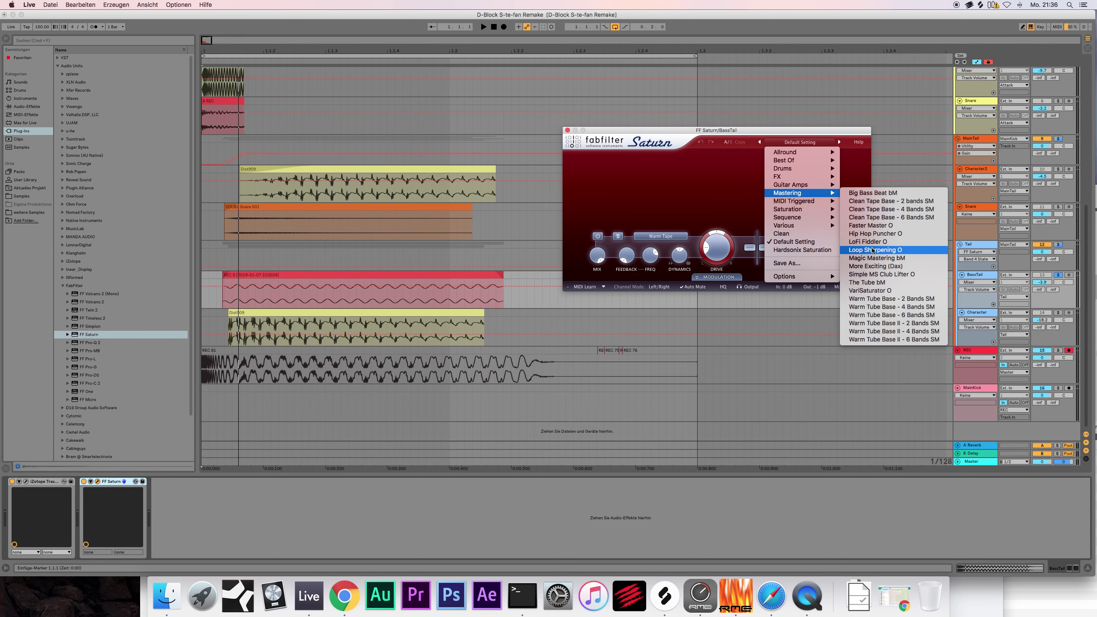
left_click(868, 235)
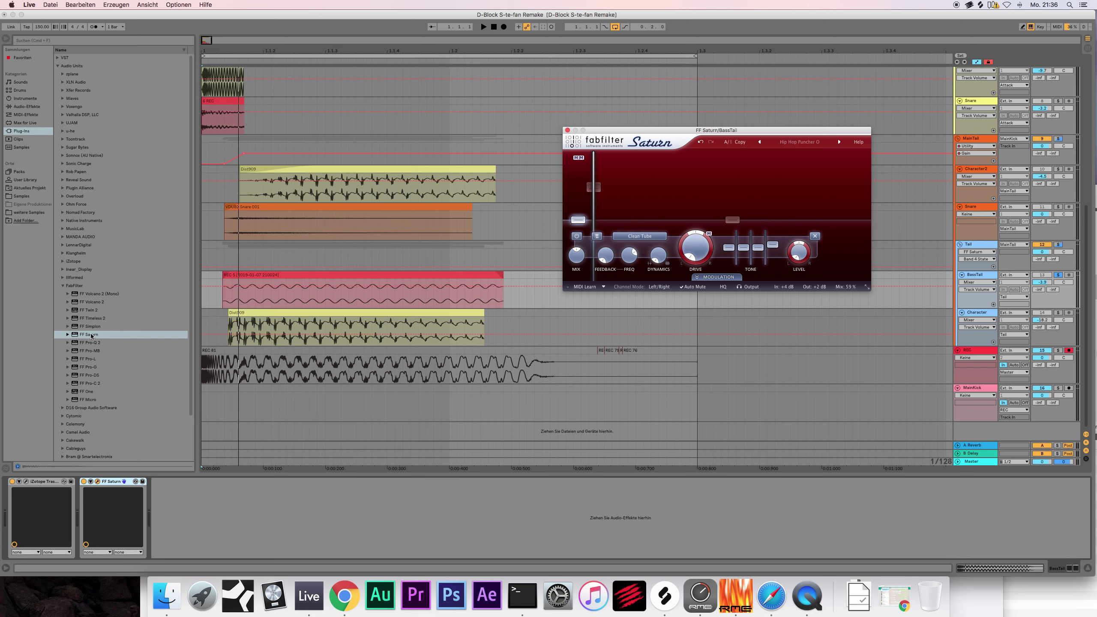
left_click(113, 482)
key("Delete")
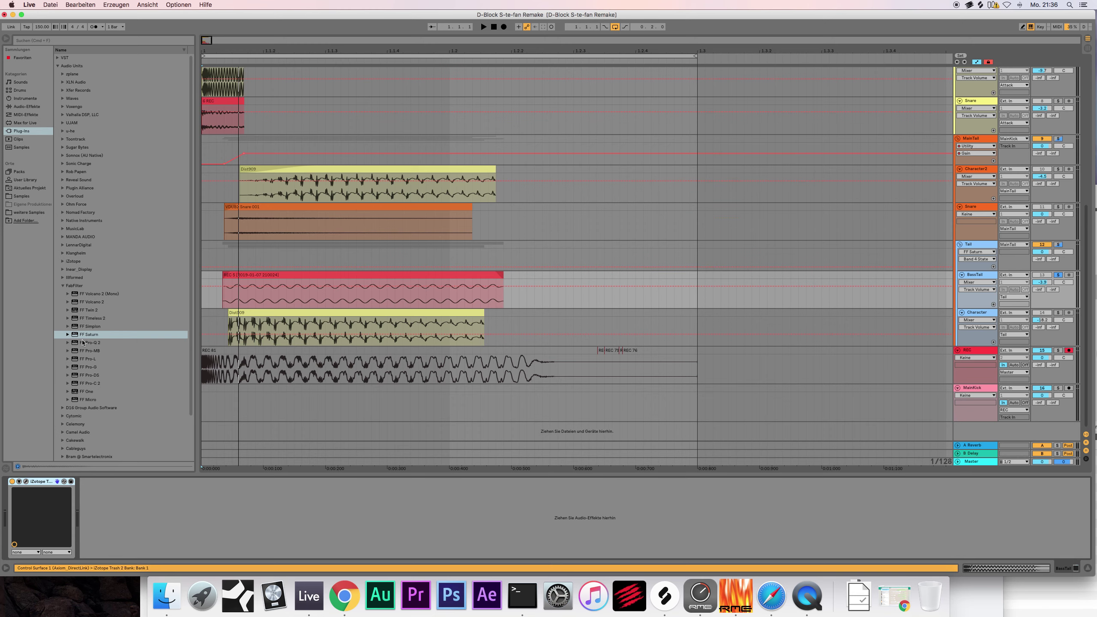
Step: Add a fresh FabFilter Saturn after BassTail's iZotope Trash 2 and load its Hip Hop Puncher mastering preset
left_click_drag(89, 335, 165, 510)
left_click_drag(217, 486, 218, 488)
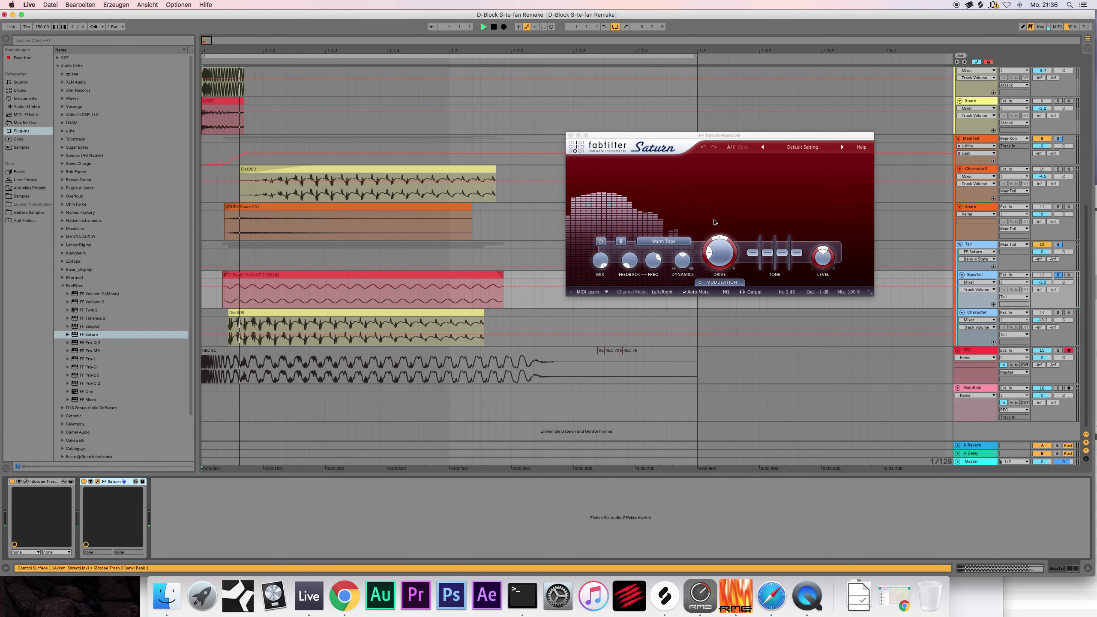
left_click(800, 148)
mouse_move(802, 200)
left_click(885, 236)
key("space")
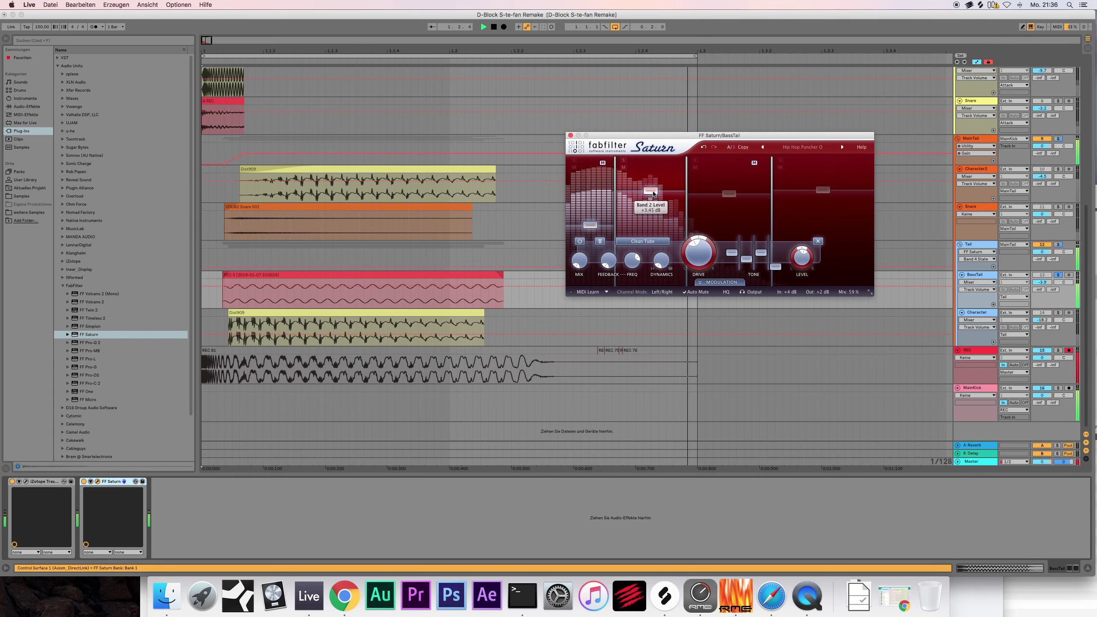
Step: Raise Saturn's band 2 level to about +6 dB and band 3 level to about +12.7 dB on BassTail, and hide the plug-in window
left_click_drag(651, 195, 654, 190)
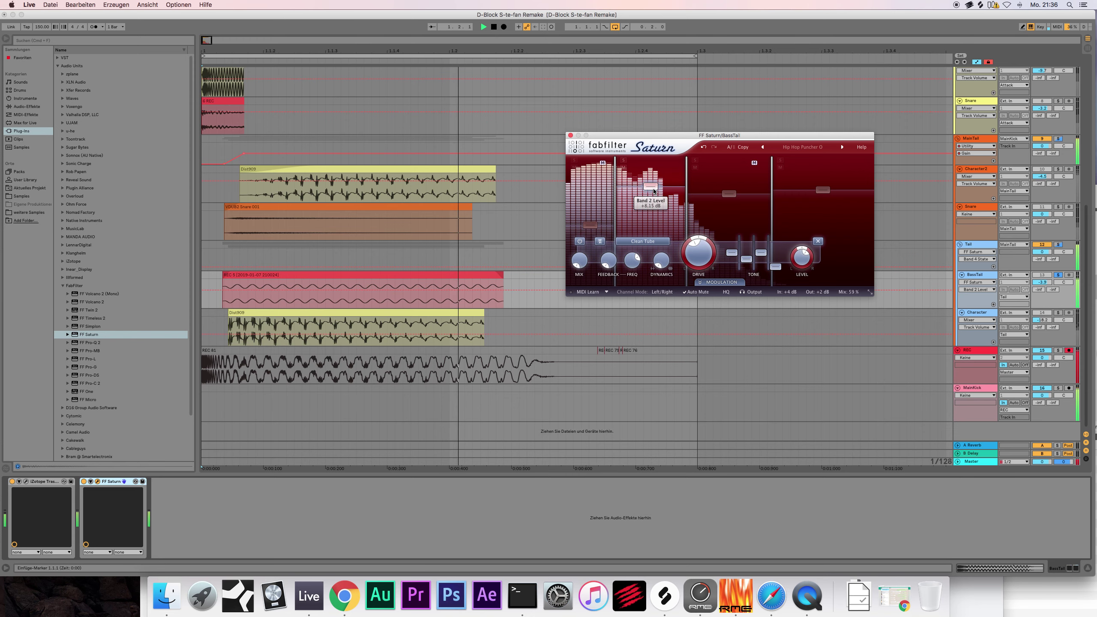
left_click_drag(731, 194, 732, 186)
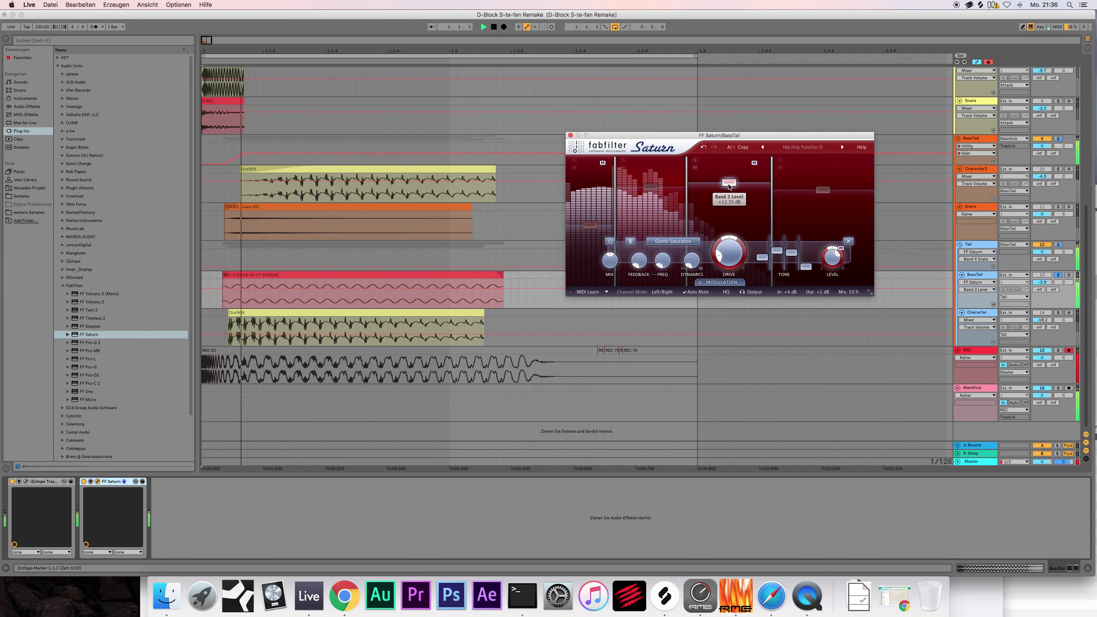
key("super+alt+p")
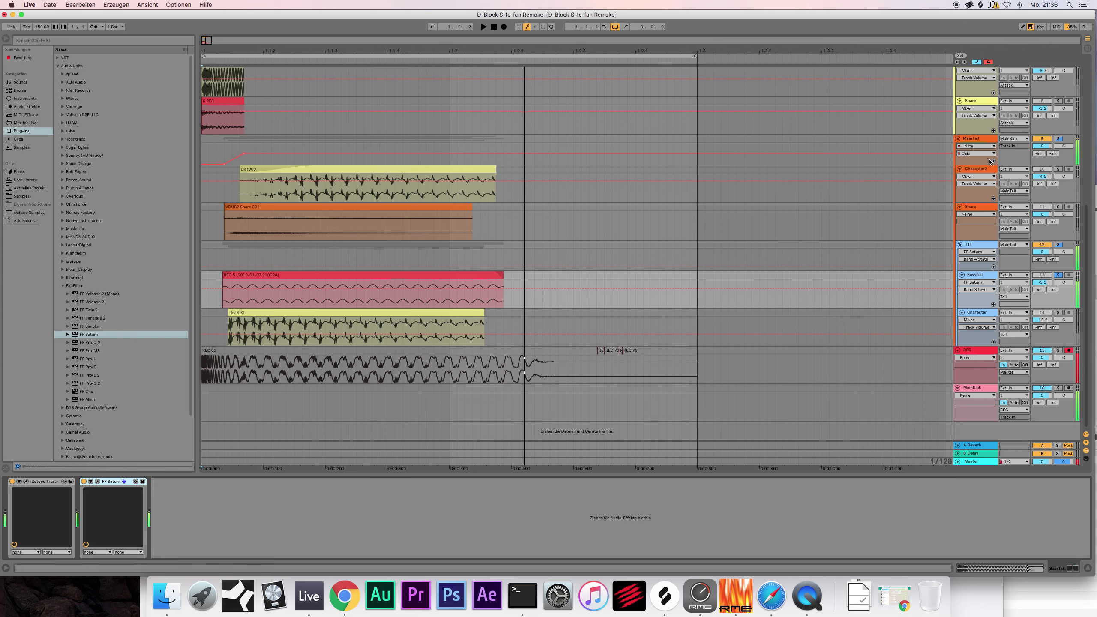
Step: Unsolo the tail layers and record the full kick with the saturated BassTail onto the REC track
left_click(1059, 138)
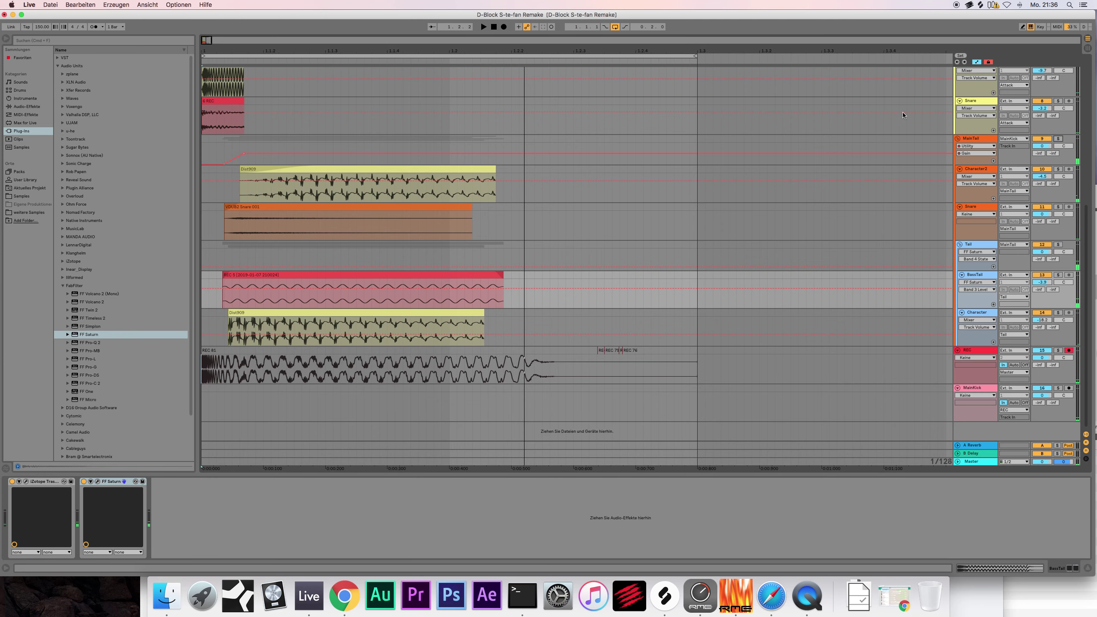
left_click(494, 28)
left_click(503, 27)
key("space")
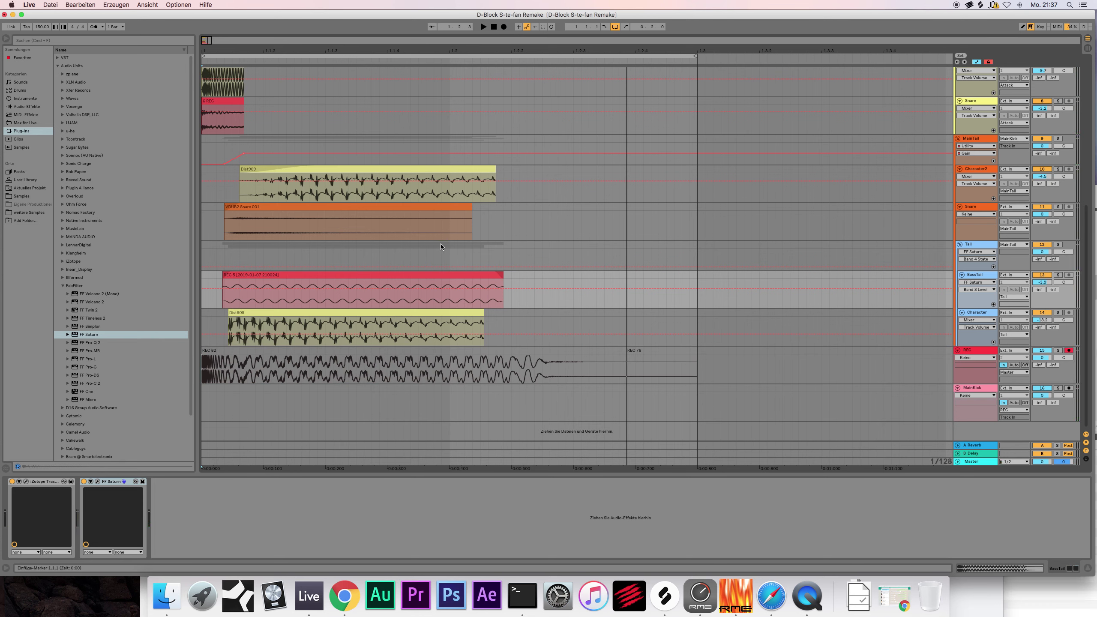
Step: Lower the BassTail track volume to about -4.9 dB and re-record the full kick onto the REC track
key("space")
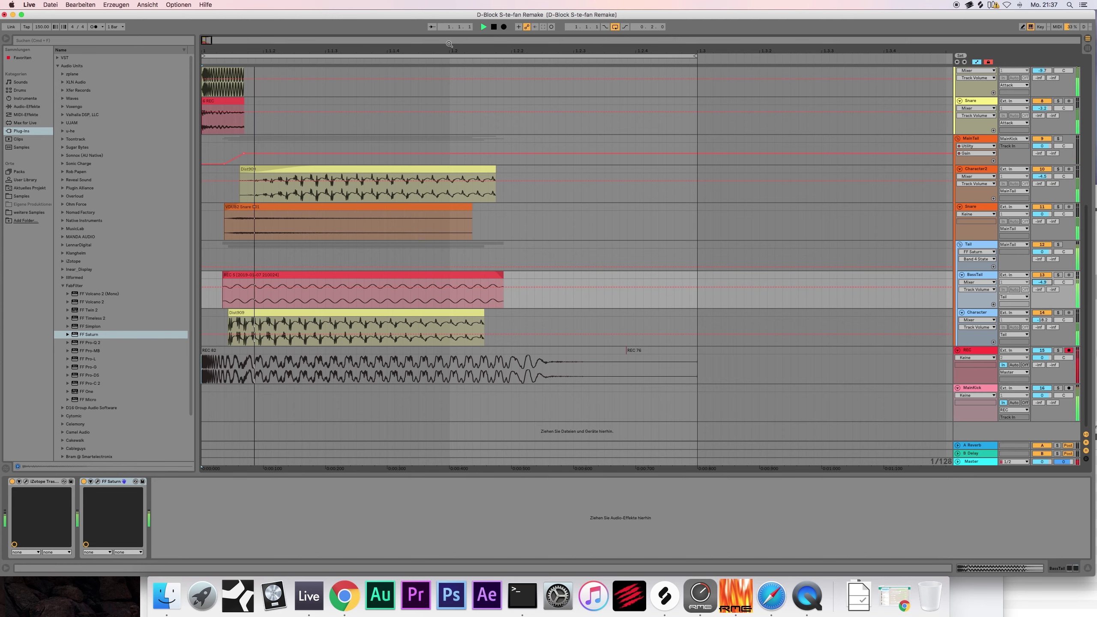
left_click(504, 27)
left_click(504, 27)
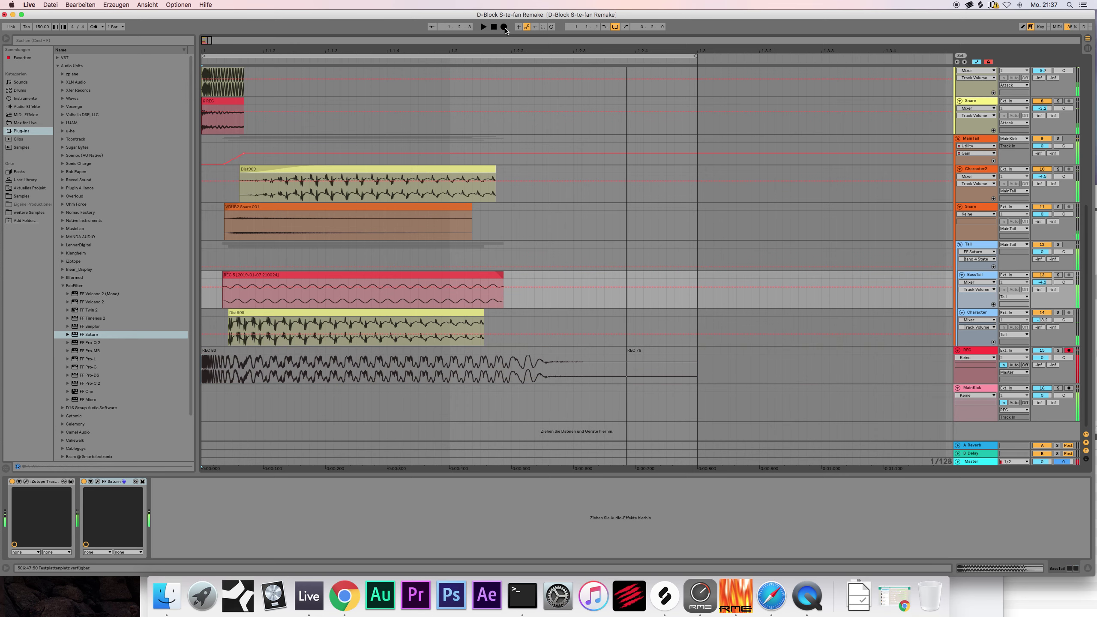
mouse_move(213, 52)
left_mouse_down()
mouse_move(214, 73)
mouse_move(204, 40)
left_mouse_up()
scroll(389, 367, "up", 5)
scroll(389, 351, "down", 5)
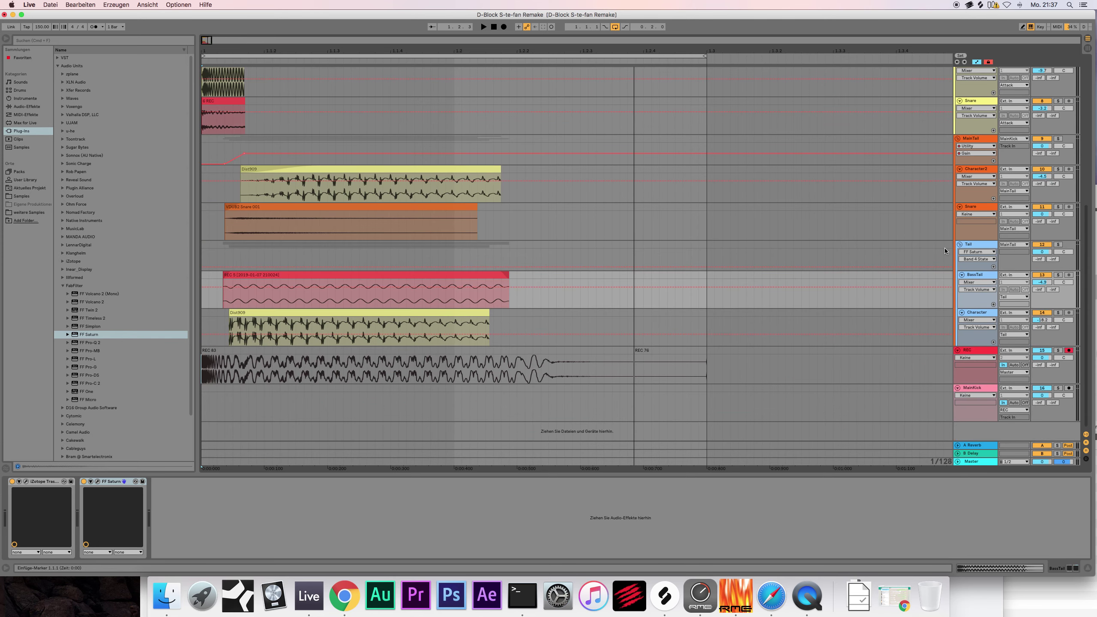
Step: Solo the Tail group, lower the BassTail track volume further and record the soloed tail onto the REC track
left_click(978, 247)
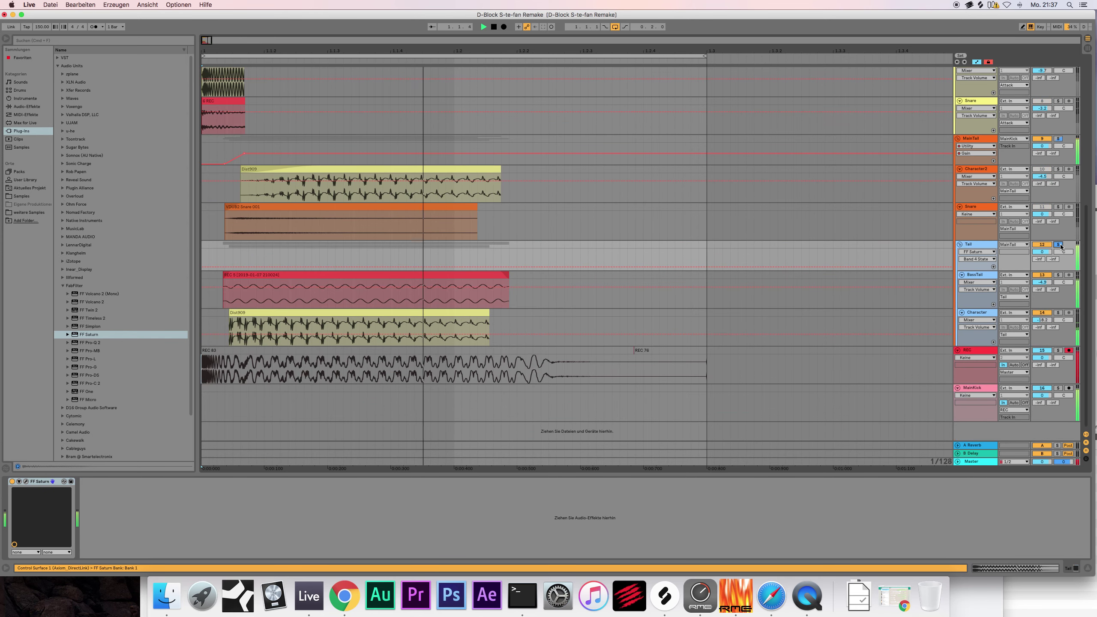
left_click(1059, 245)
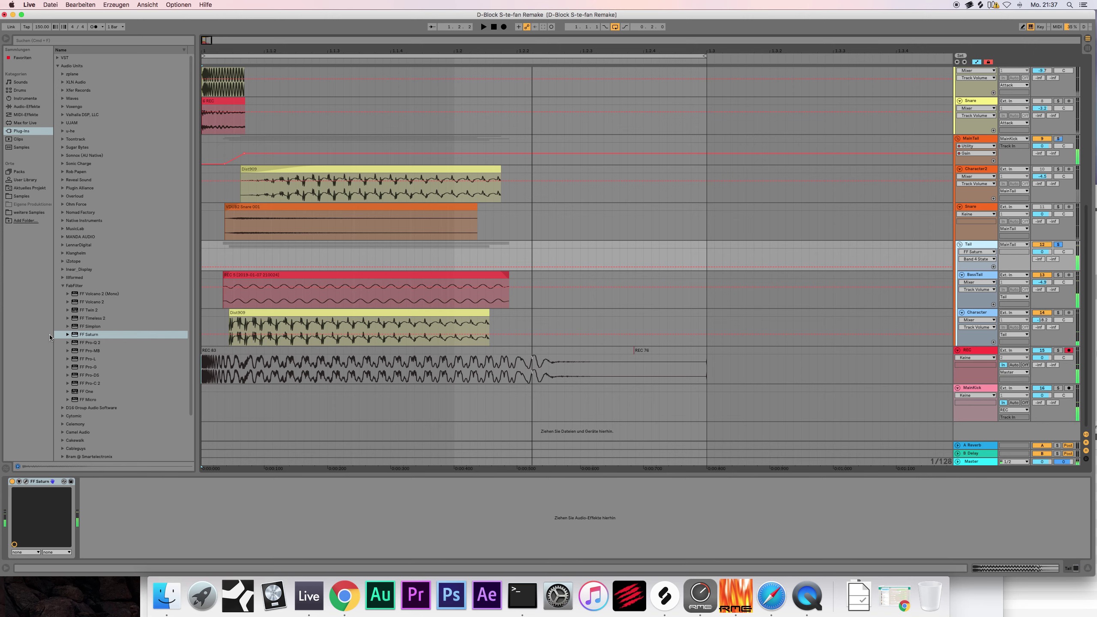
left_click(63, 286)
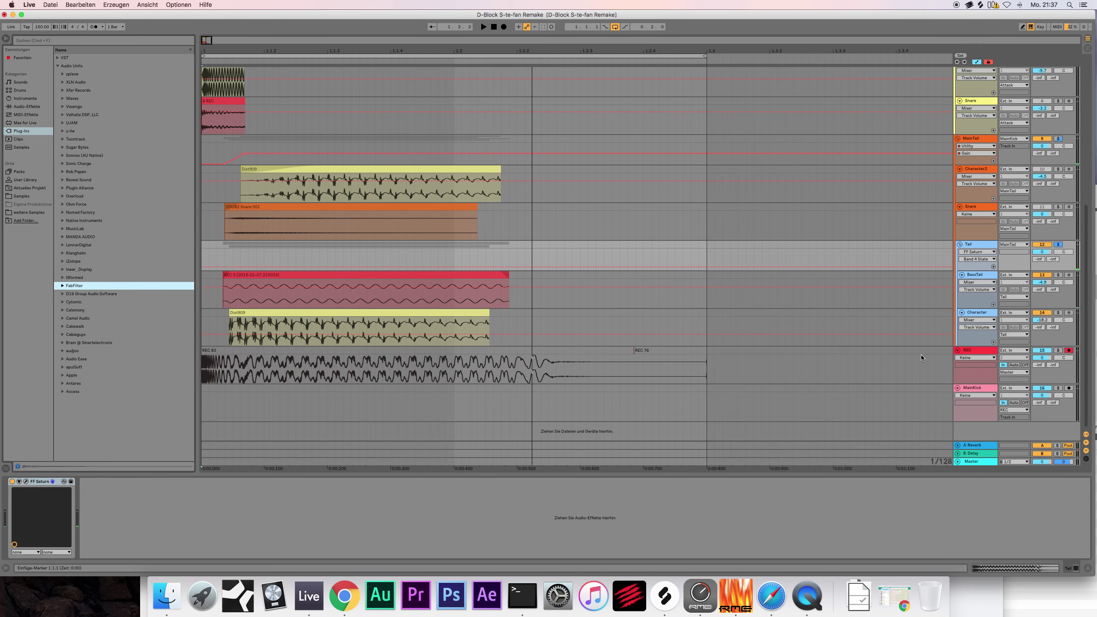
left_click(979, 247)
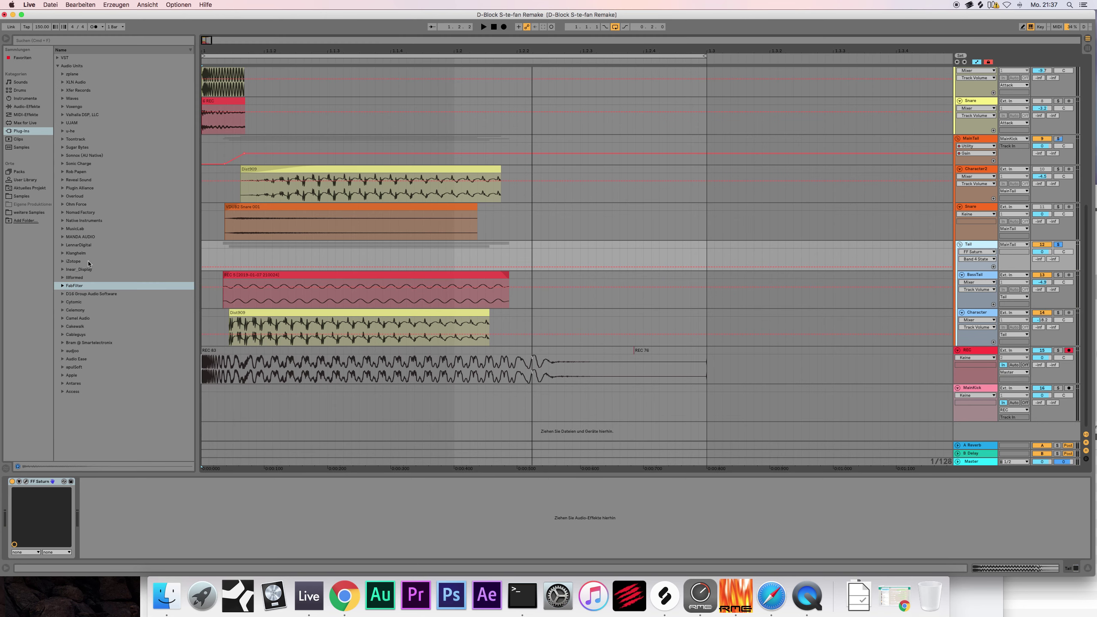
left_click(63, 287)
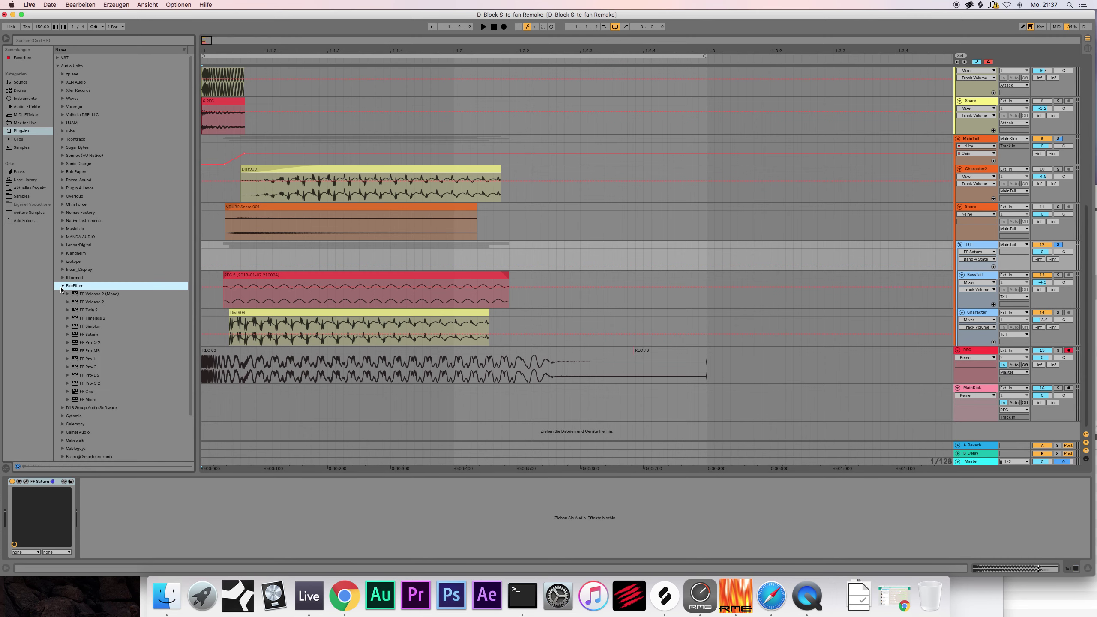
left_click(991, 275)
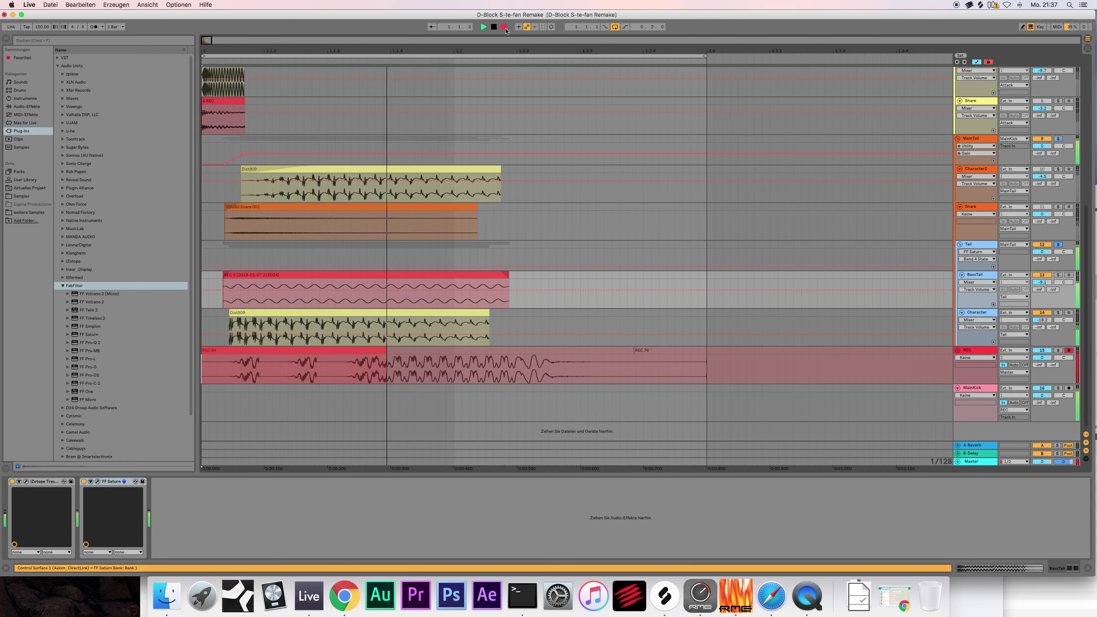
left_click(494, 28)
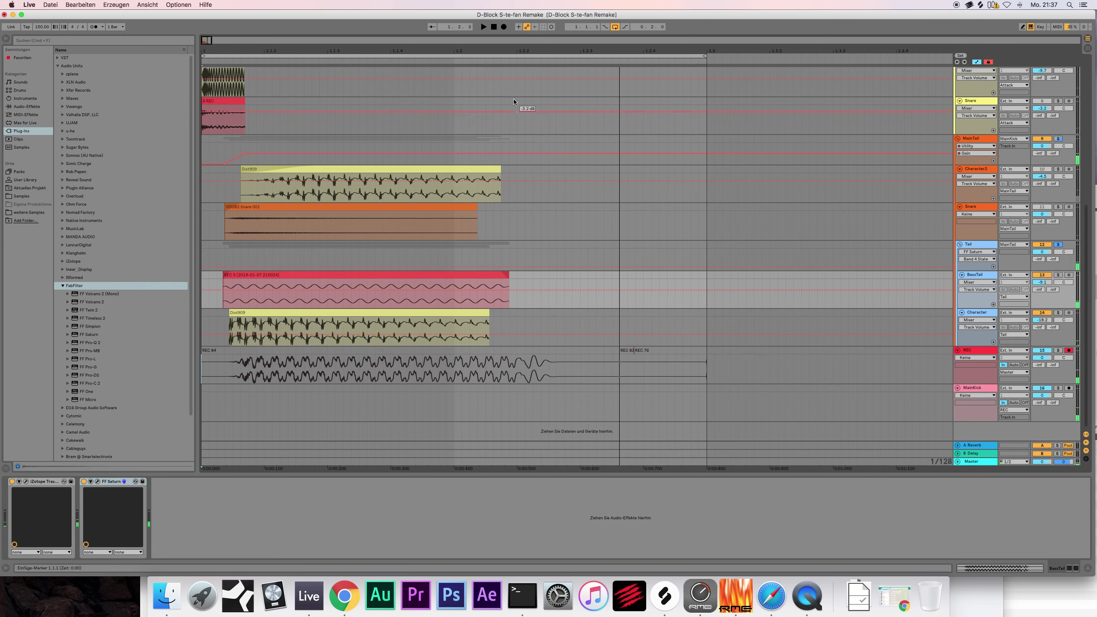
Step: Turn BassTail down a little more during playback and add a FabFilter Pro-Q 2 after its Saturn
key("space")
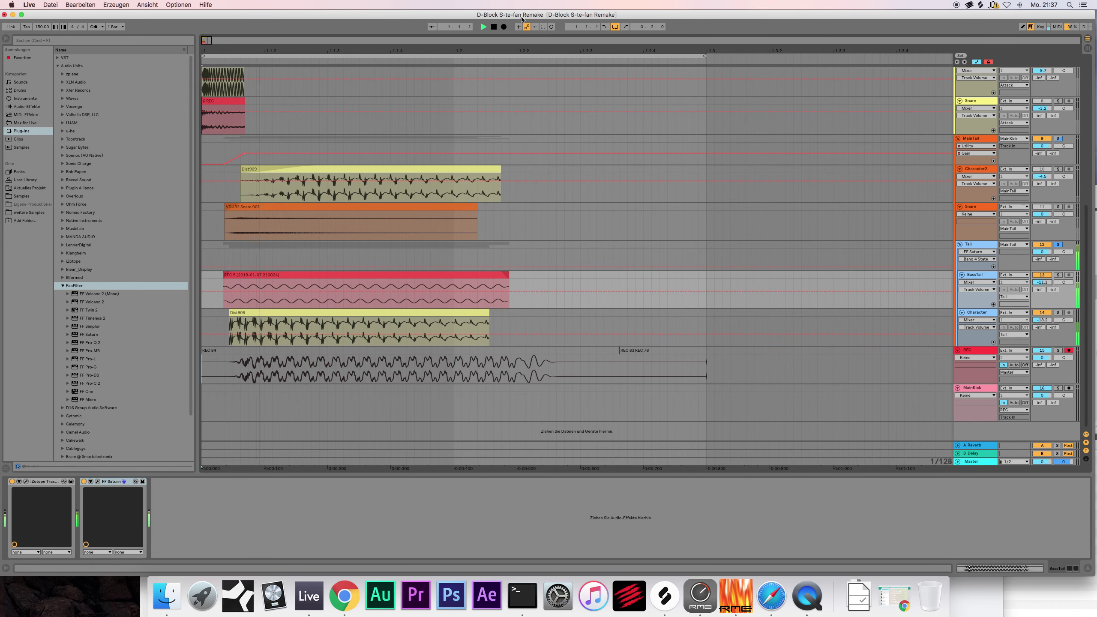
left_click(493, 28)
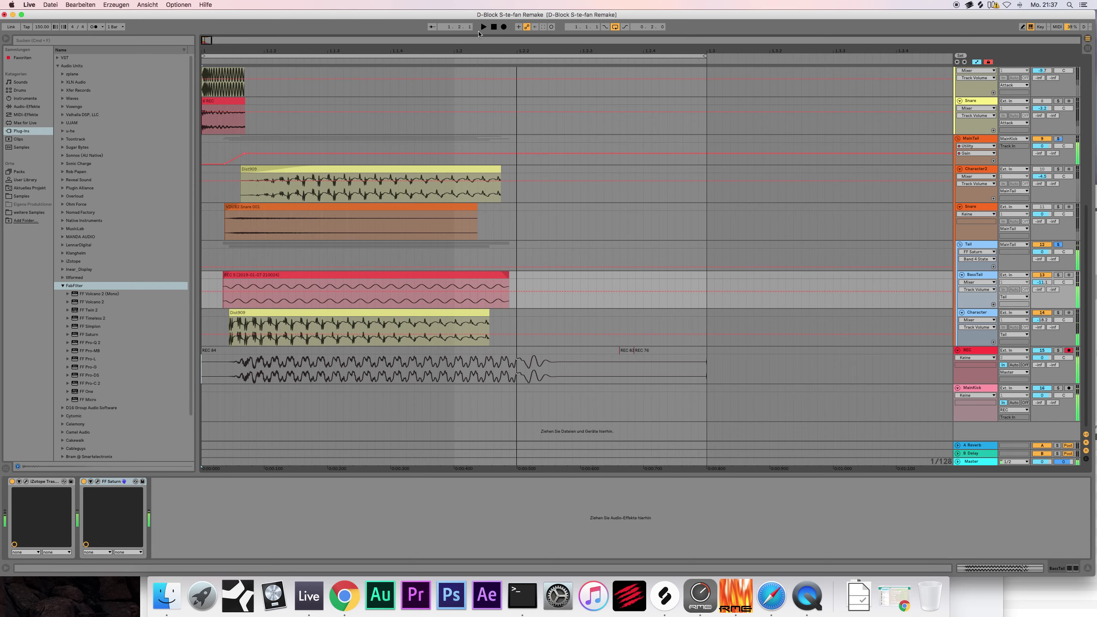
left_click_drag(92, 344, 215, 537)
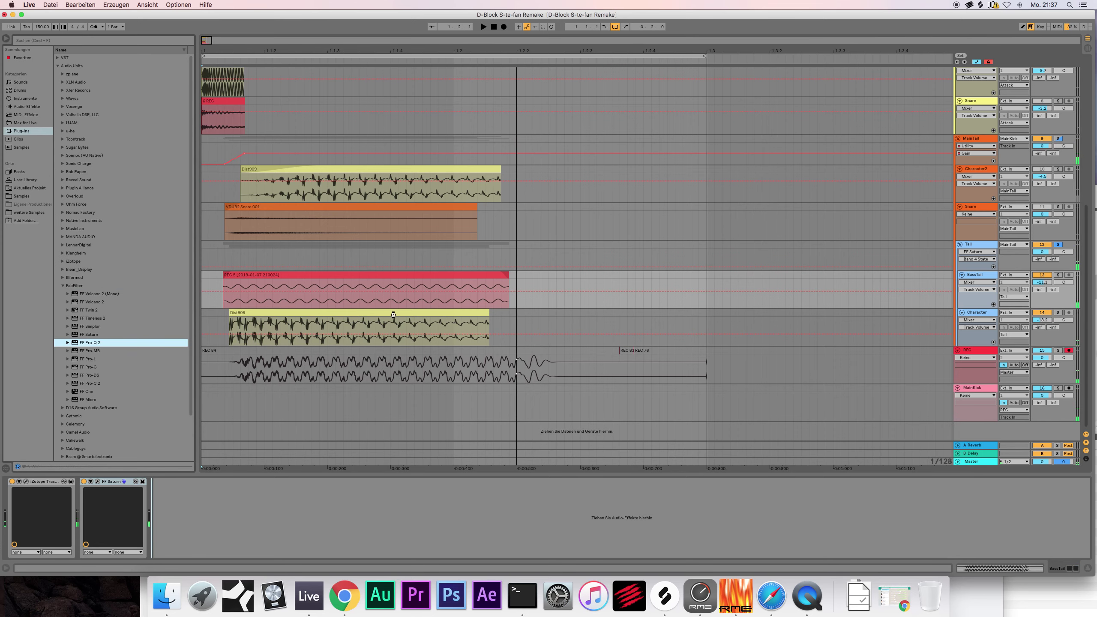
left_click_drag(393, 314, 393, 314)
key("space")
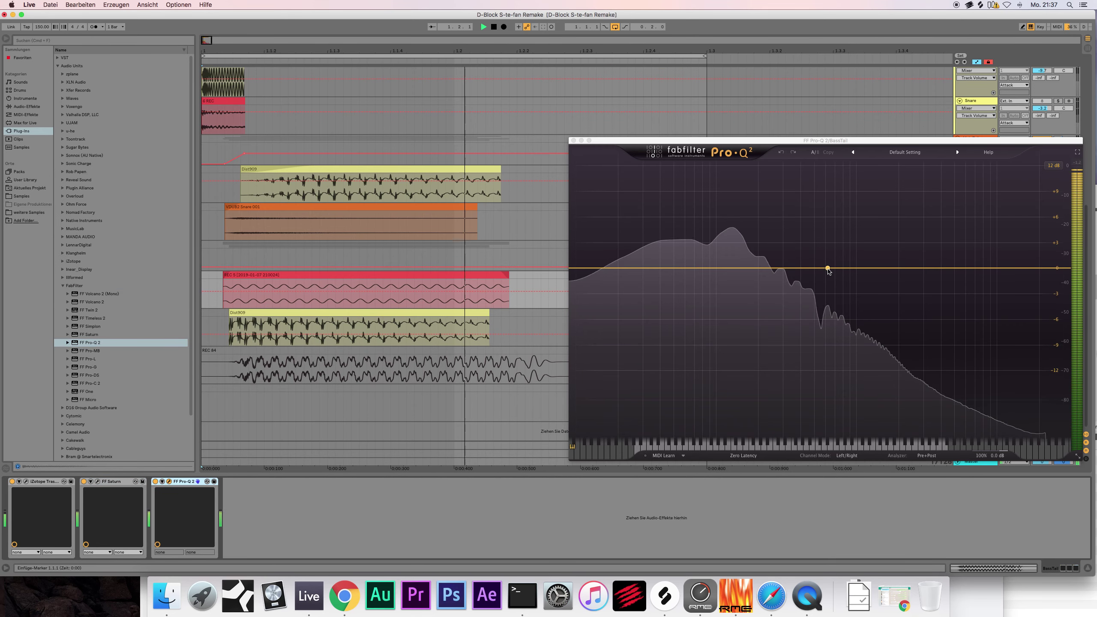
Step: Add two Pro-Q 2 bell cuts on BassTail: about -2.7 dB near 382 Hz and about -2.6 dB near 2.8 kHz
key("space")
left_click_drag(828, 268, 798, 292)
key("space")
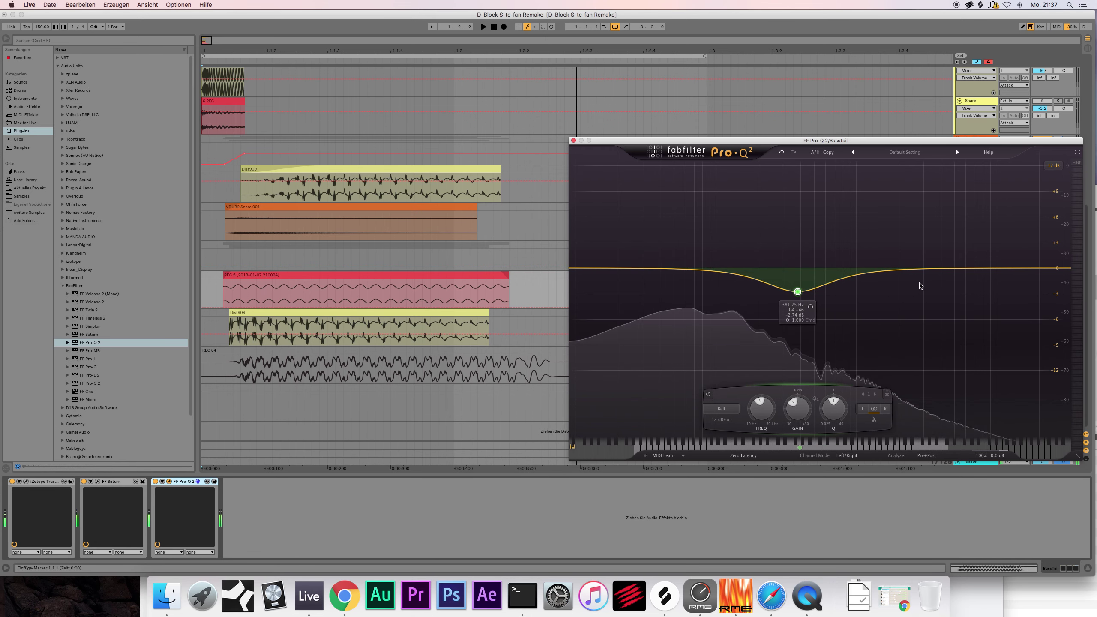
left_click_drag(911, 268, 920, 291)
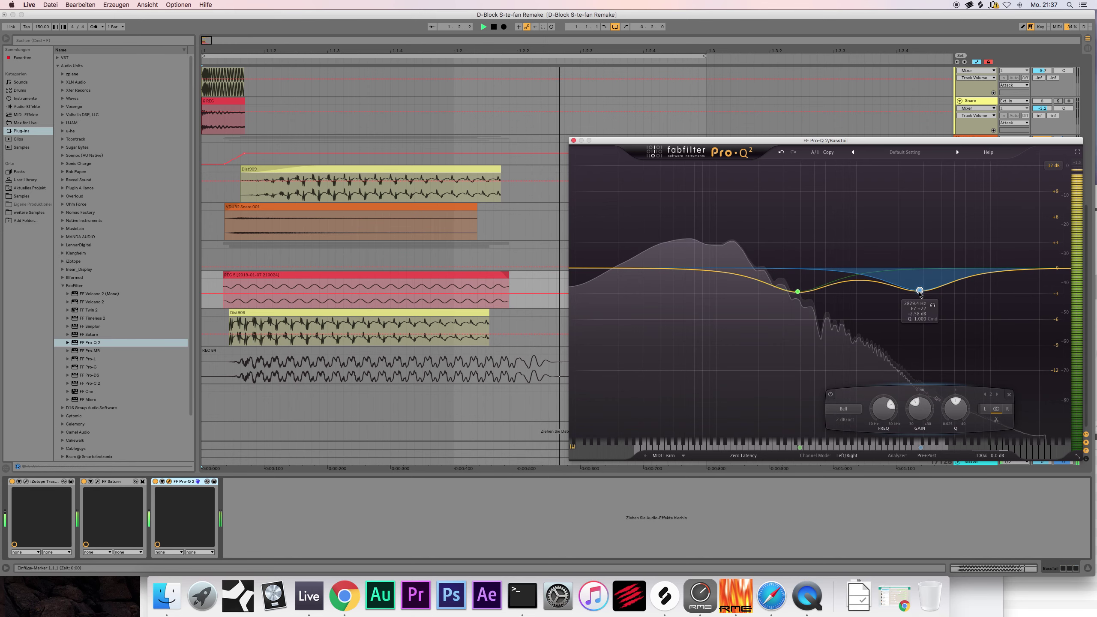
Step: Add a Pro-Q 2 bell boost of about +2.9 dB near 41 Hz on BassTail while auditioning the tail
left_click_drag(590, 268, 662, 246)
key("space")
key("space")
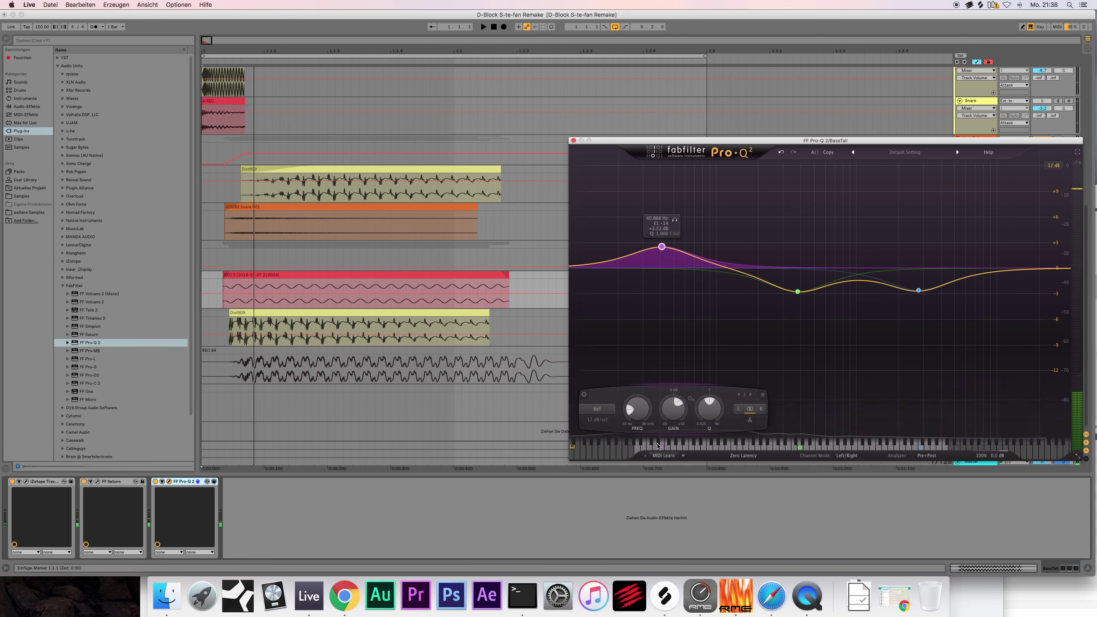
mouse_move(661, 449)
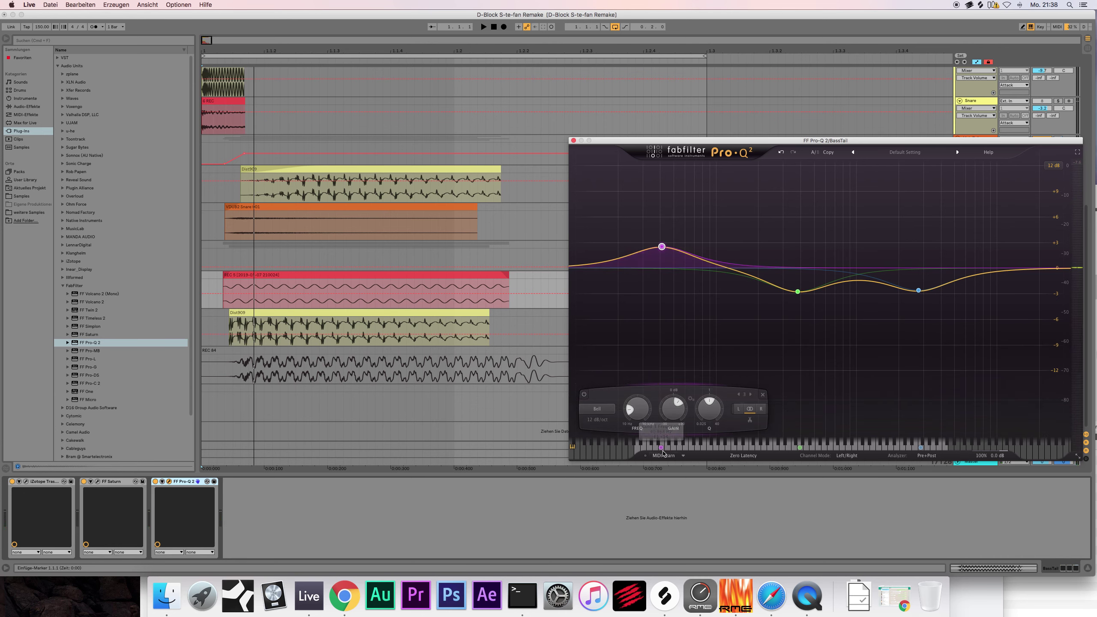
key("space")
left_click_drag(662, 247, 663, 245)
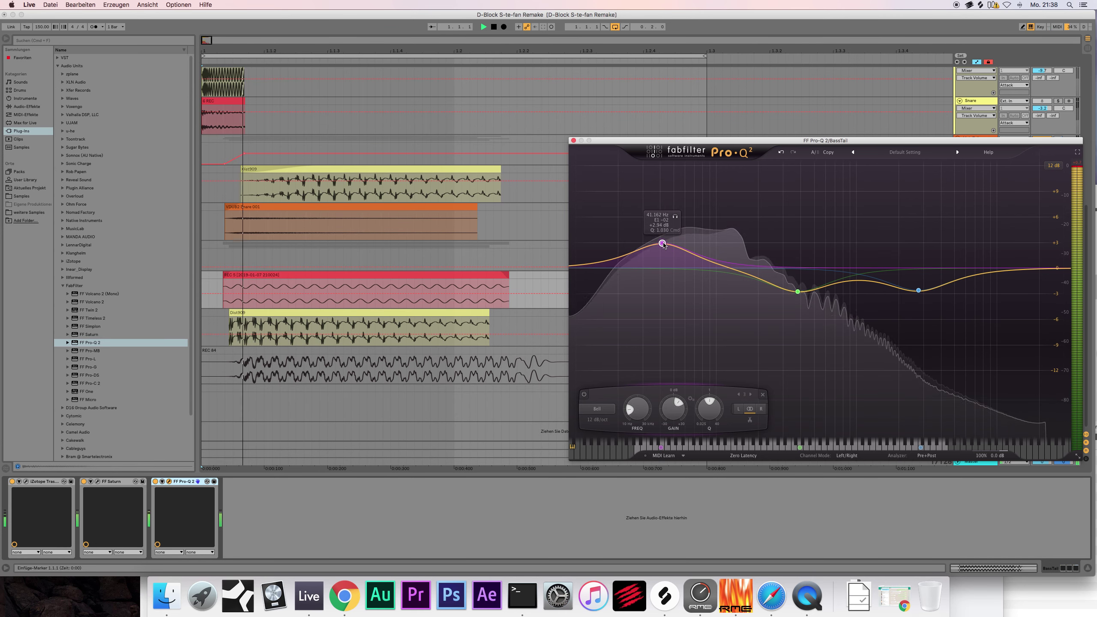
key("space")
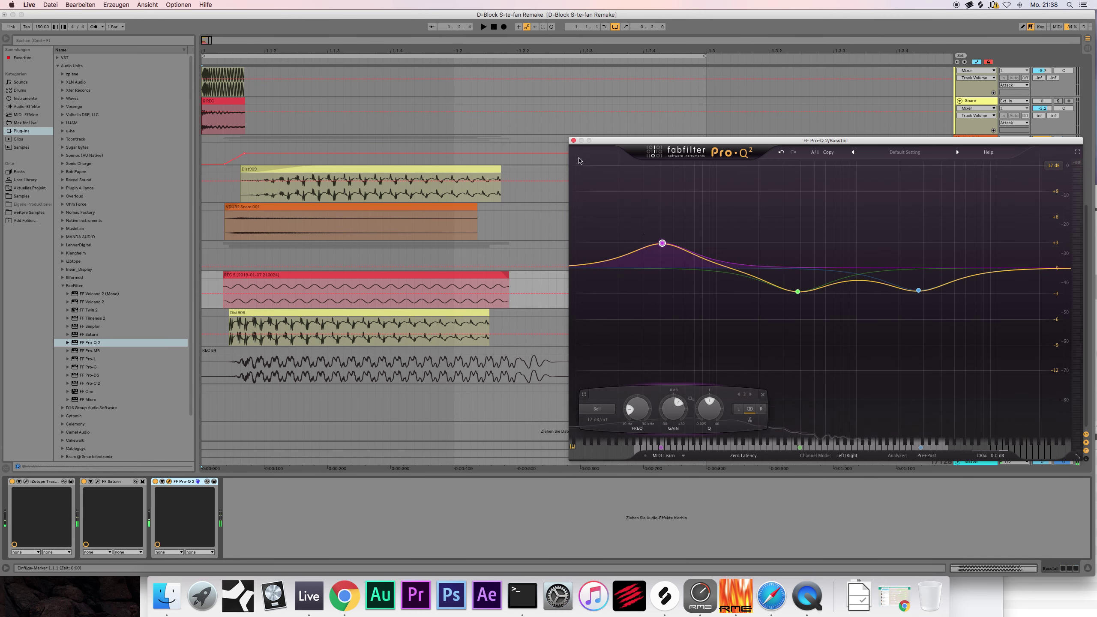
Step: Close the equalizer window and record the soloed tail with the equalized BassTail onto the REC track
left_click(573, 141)
left_click(504, 27)
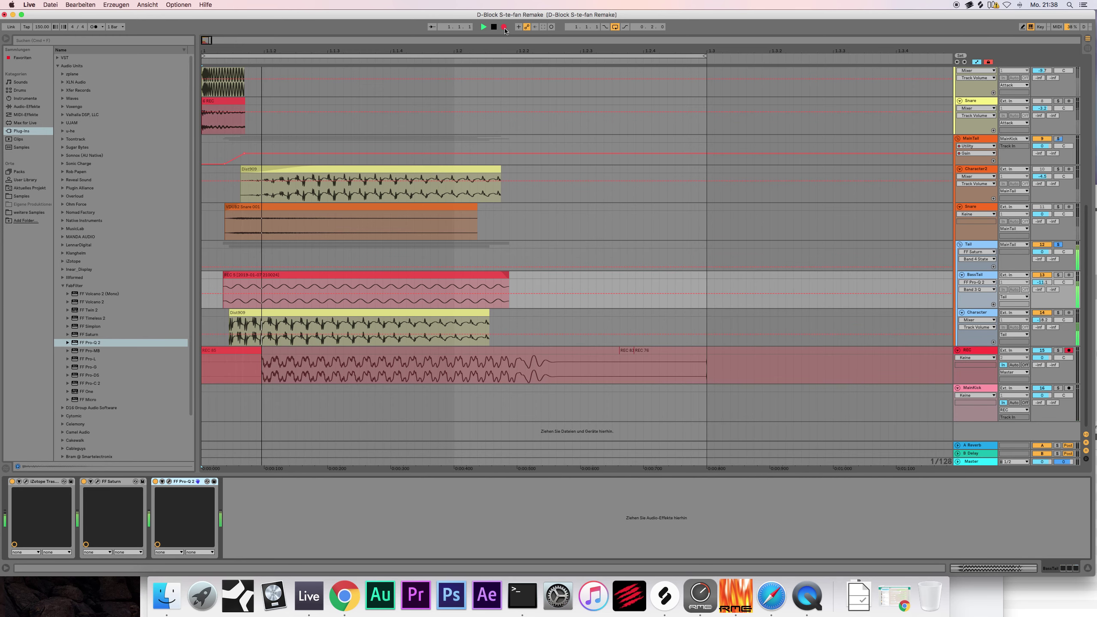
key("space")
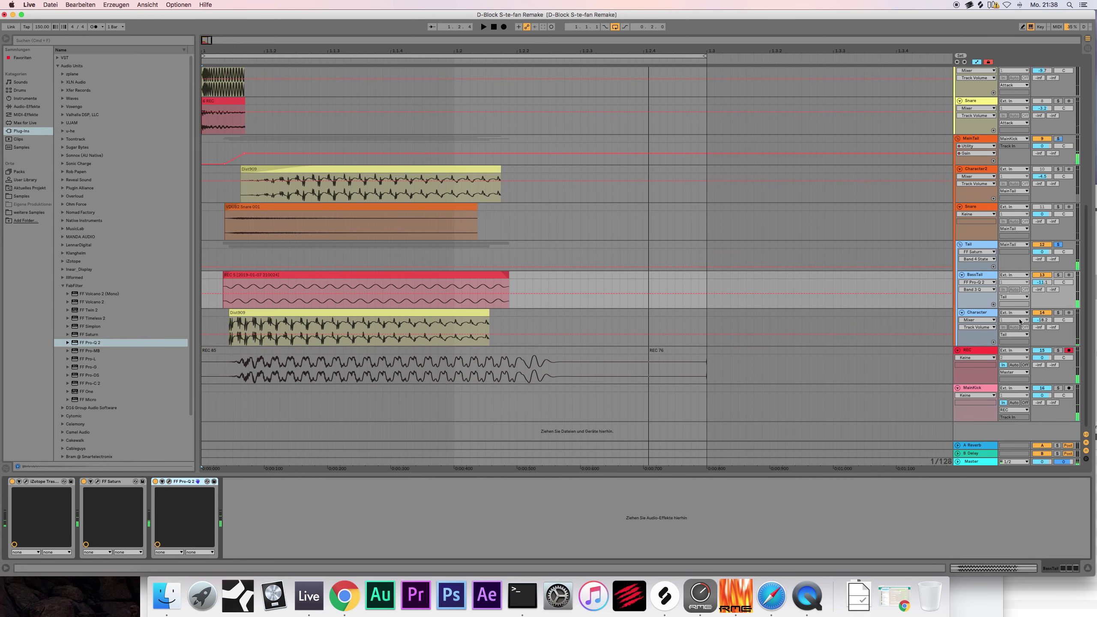
Step: Unsolo the Tail group, re-record the full kick onto the REC track and play it back
left_click(503, 27)
key("space")
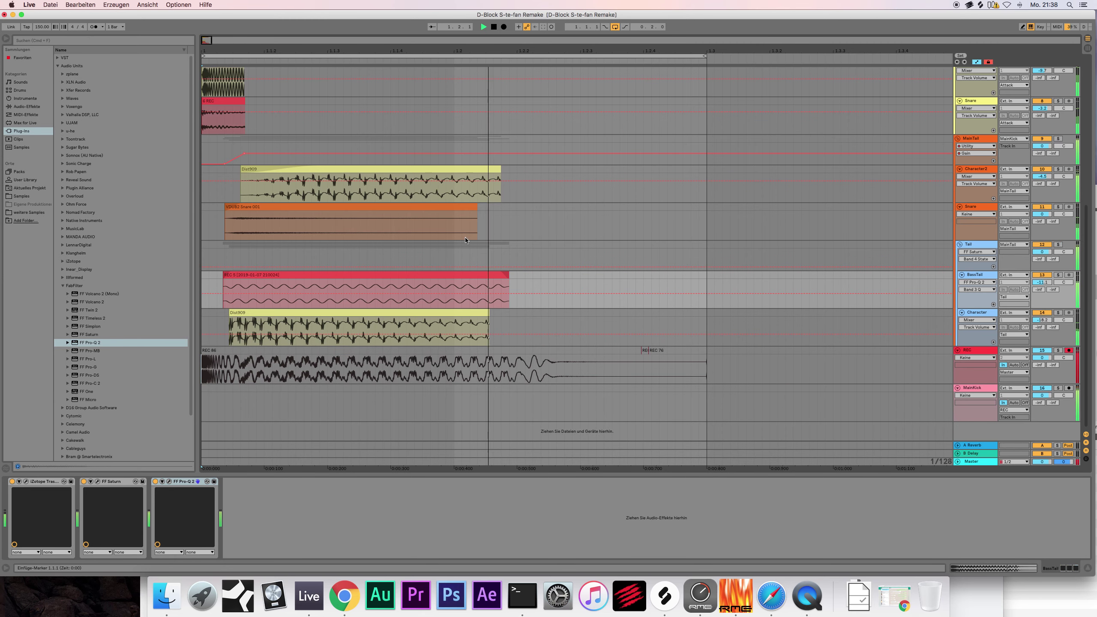
key("space")
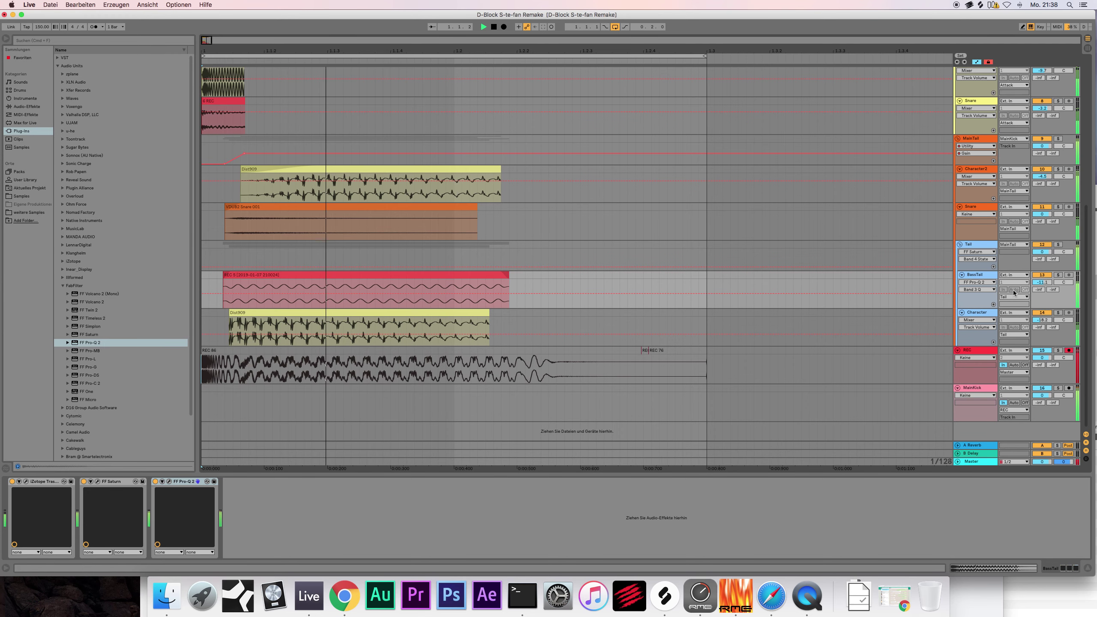
Step: Adjust the Character track's volume and lower the Character2 track's volume to about -15 dB during playback
left_click(1045, 323)
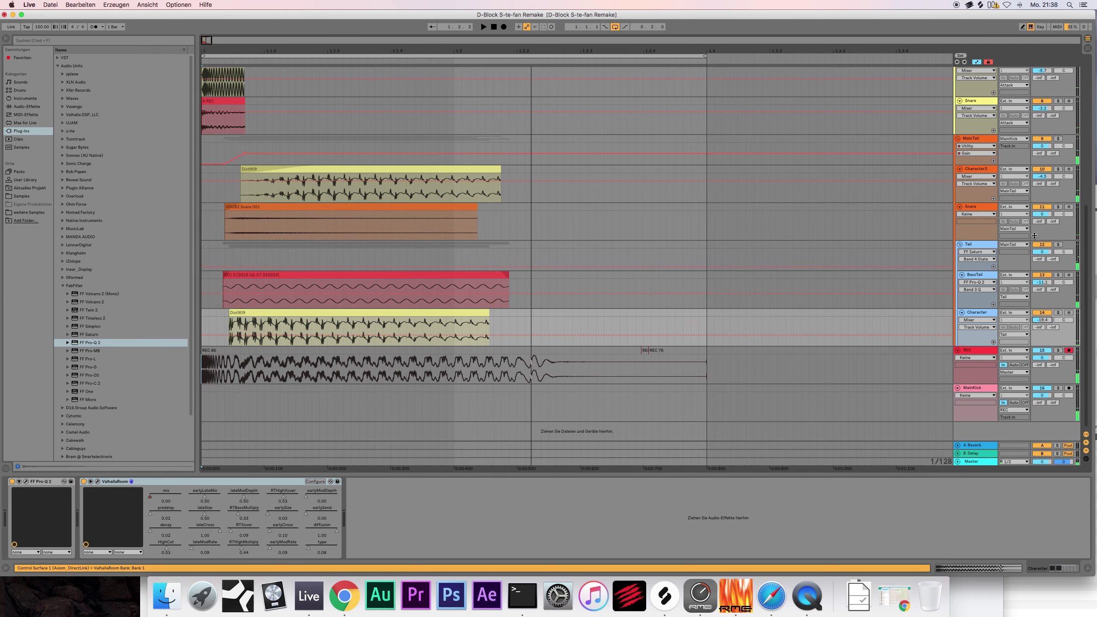
key("space")
left_click(1046, 169)
left_click_drag(1046, 172, 1046, 177)
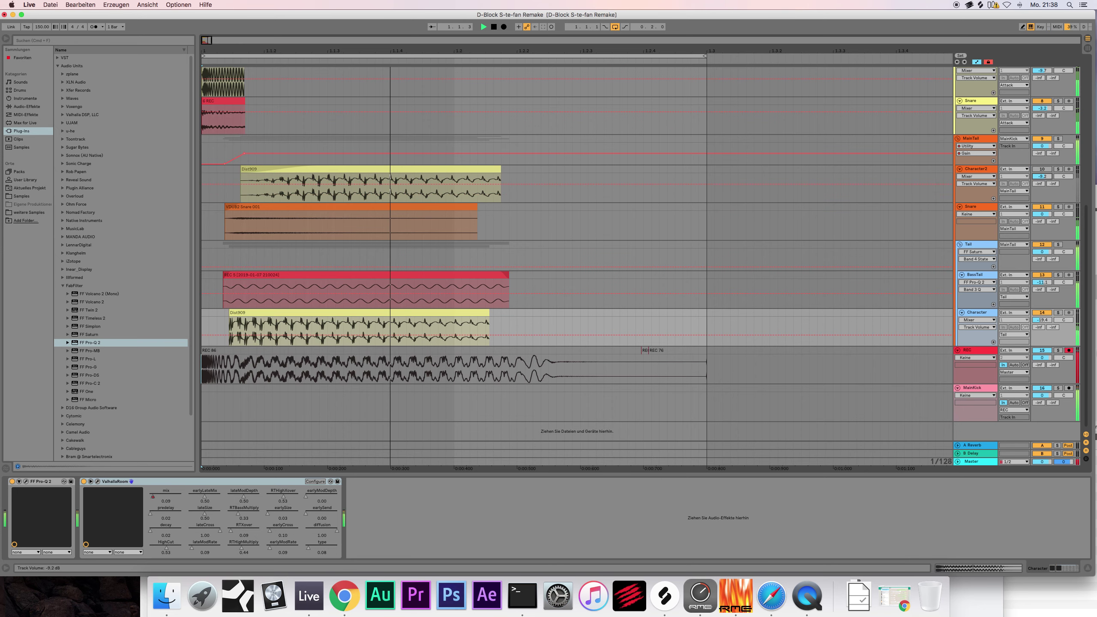
left_click(1046, 171)
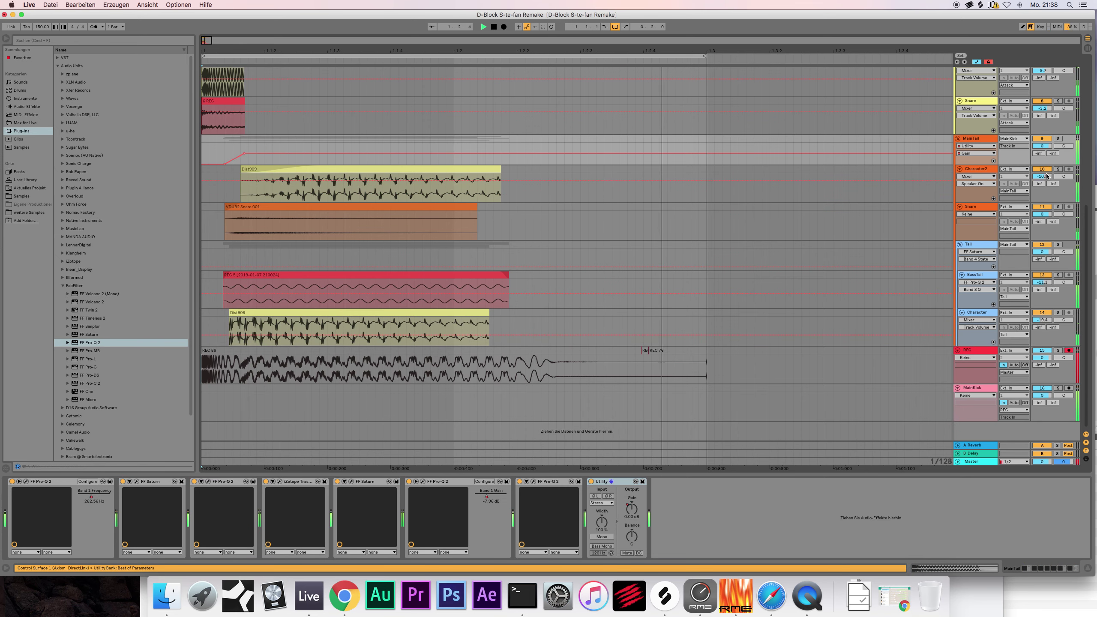
Step: On the soloed MainTail's Pro-Q 2, reduce the low bell and high shelf boosts and add a bell cut of about -1.2 dB near 406 Hz
left_click(979, 139)
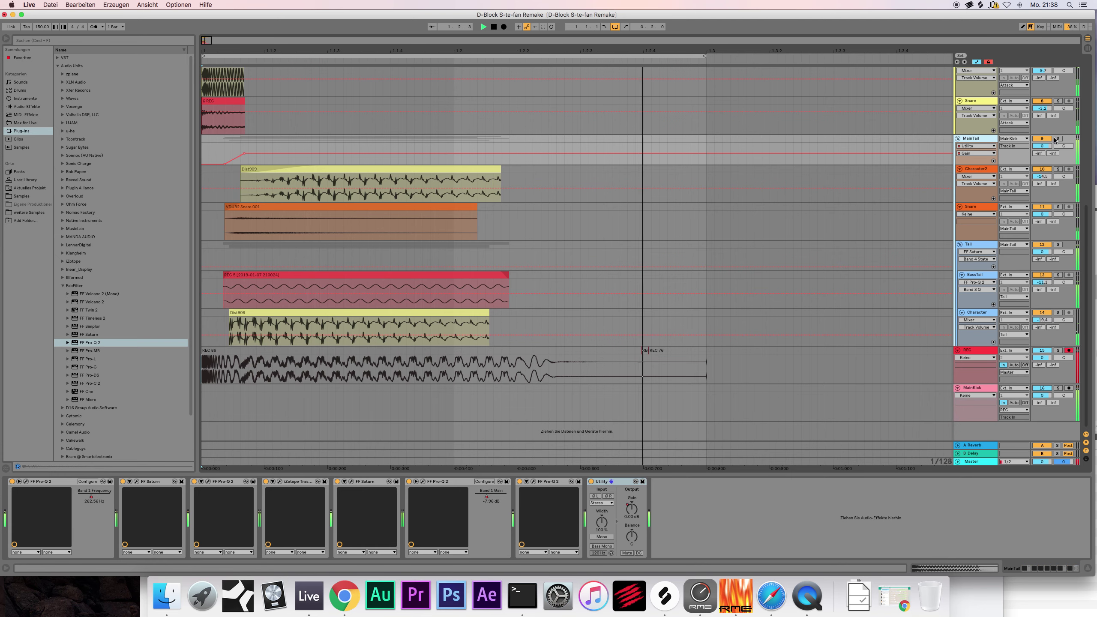
left_click(1057, 139)
left_click(977, 140)
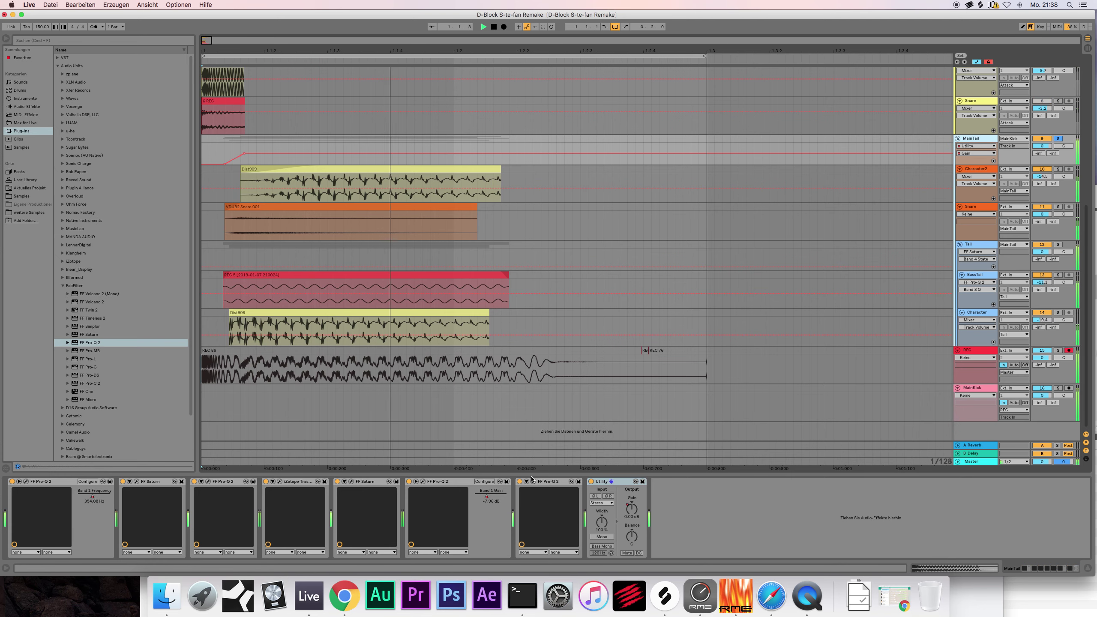
key("super+alt+p")
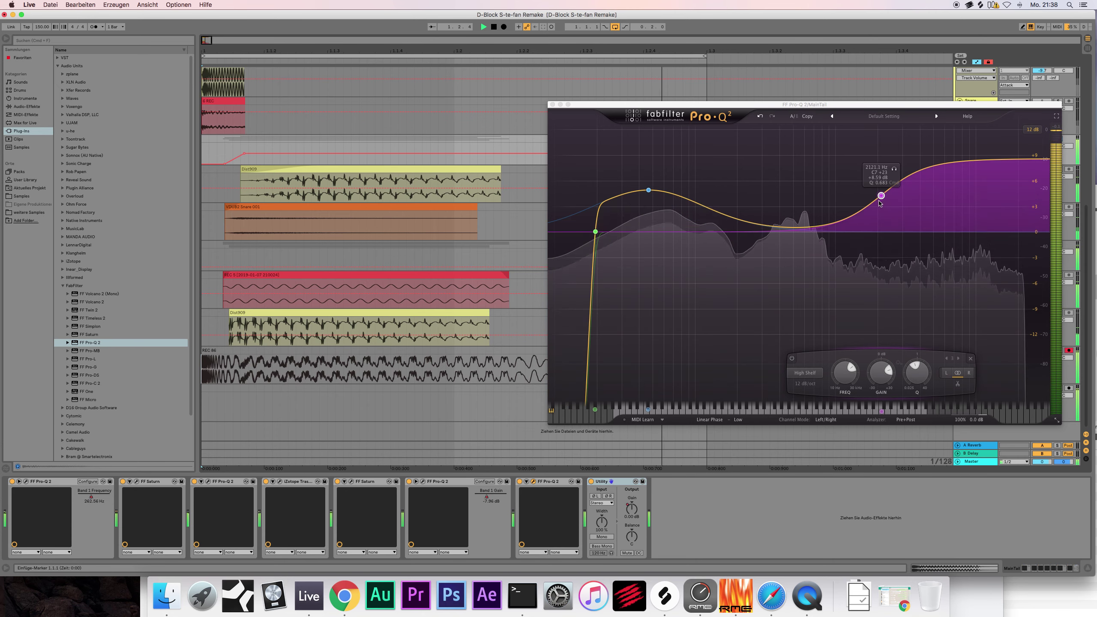
mouse_move(644, 193)
left_click_drag(644, 193, 647, 204)
left_click_drag(881, 196, 777, 232)
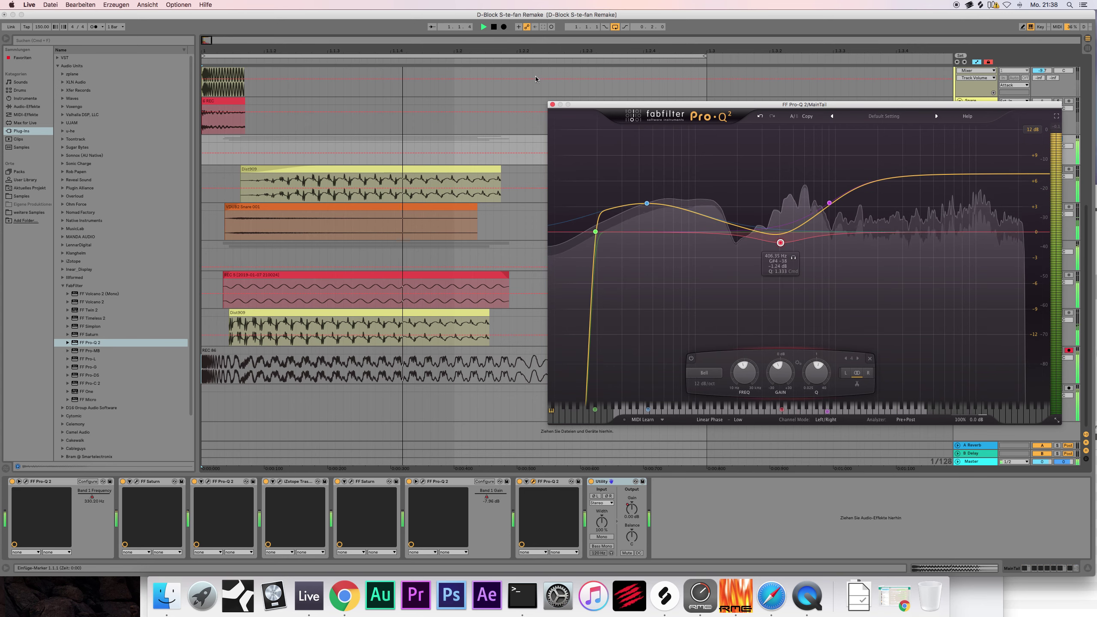
Step: Close the equalizer window, unsolo MainTail and record the full kick onto the REC track
left_click(552, 105)
left_click(1058, 139)
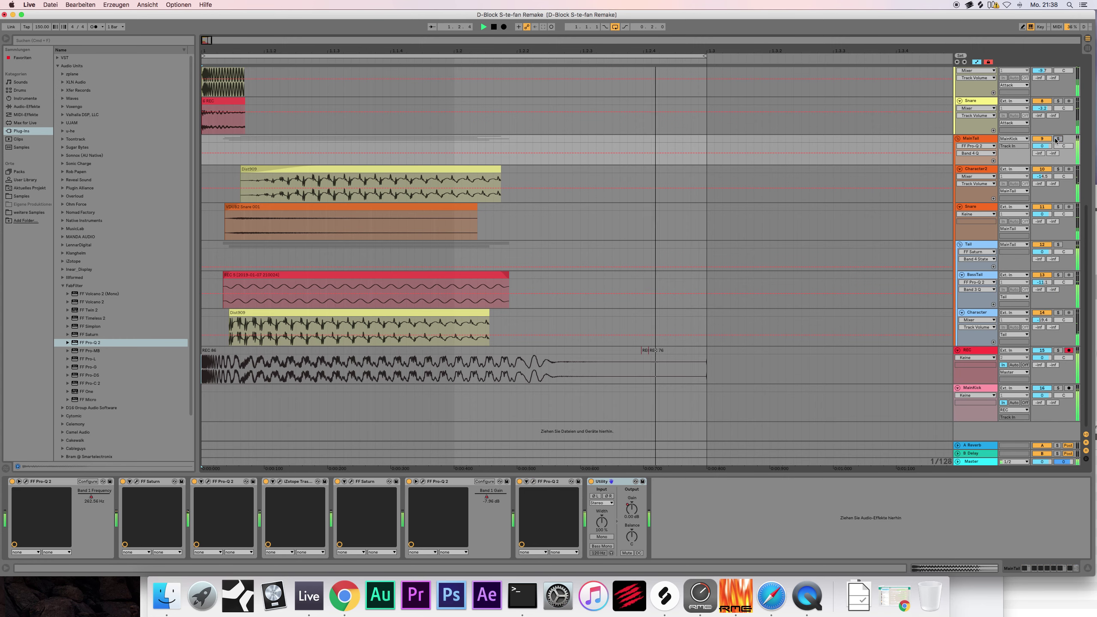
left_click(494, 28)
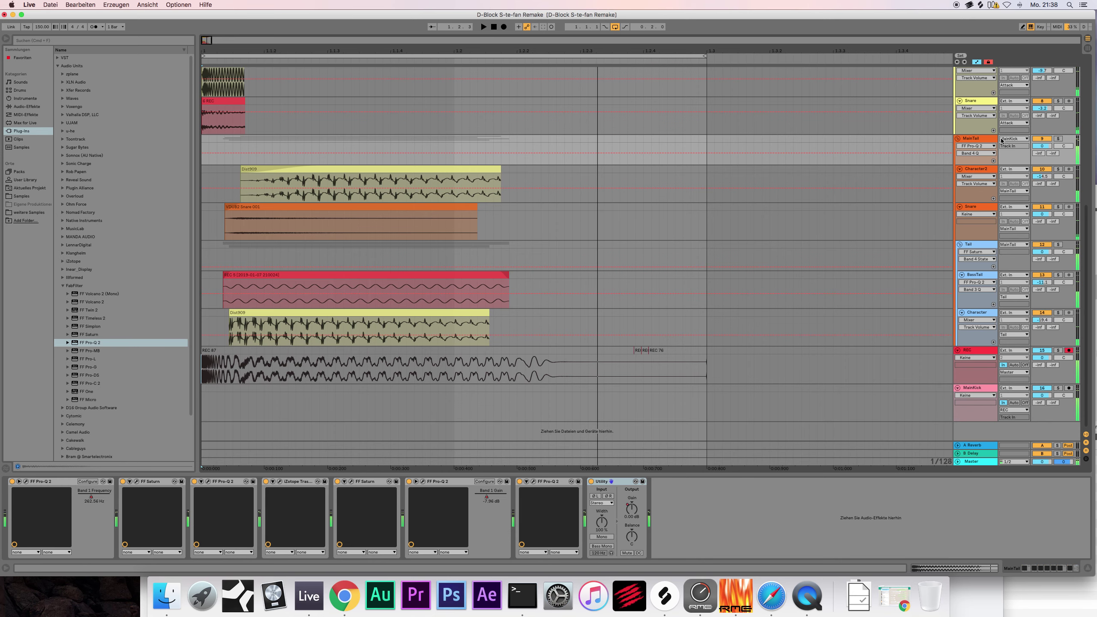
Step: Shift MainTail's Pro-Q 2 high shelf up in frequency, raise the mid bell to a slight boost and re-record the kick onto REC
left_click(534, 481)
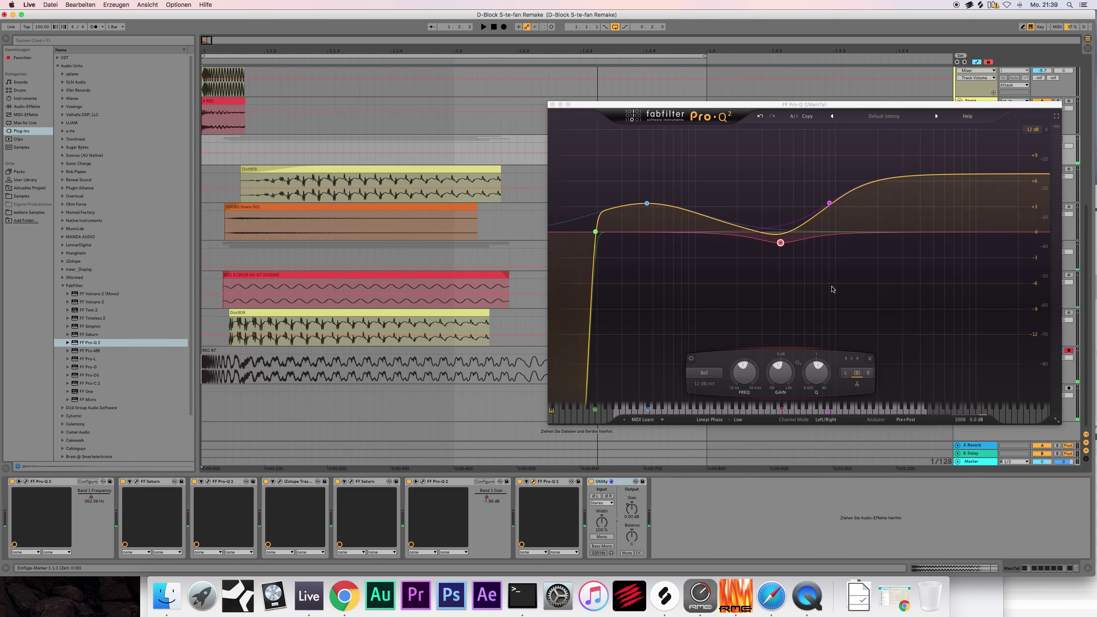
key("space")
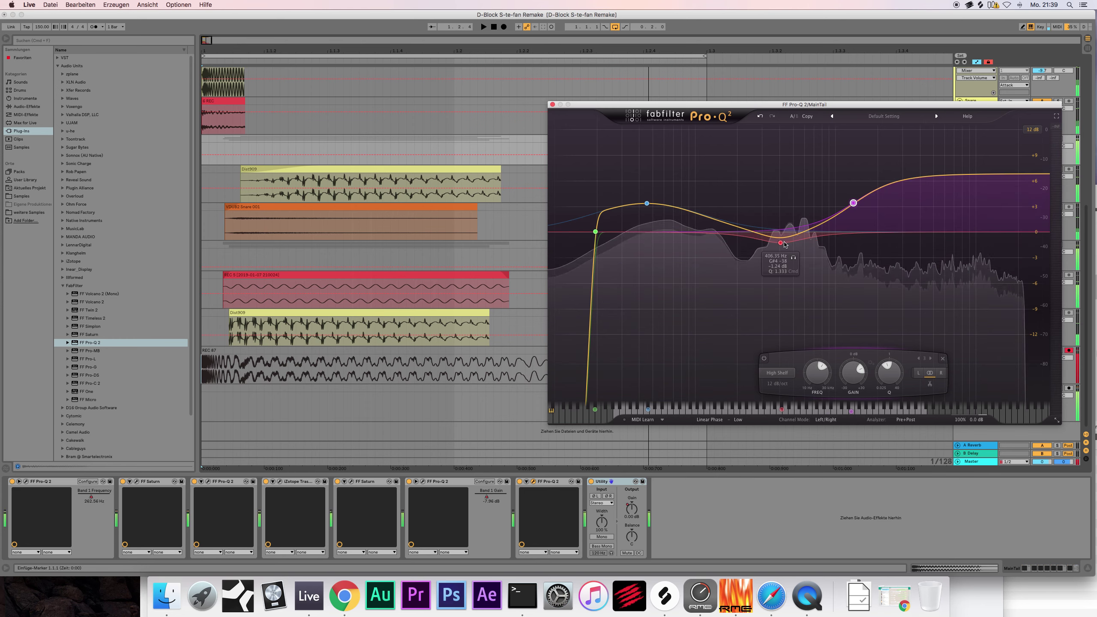
left_click_drag(780, 243, 784, 225)
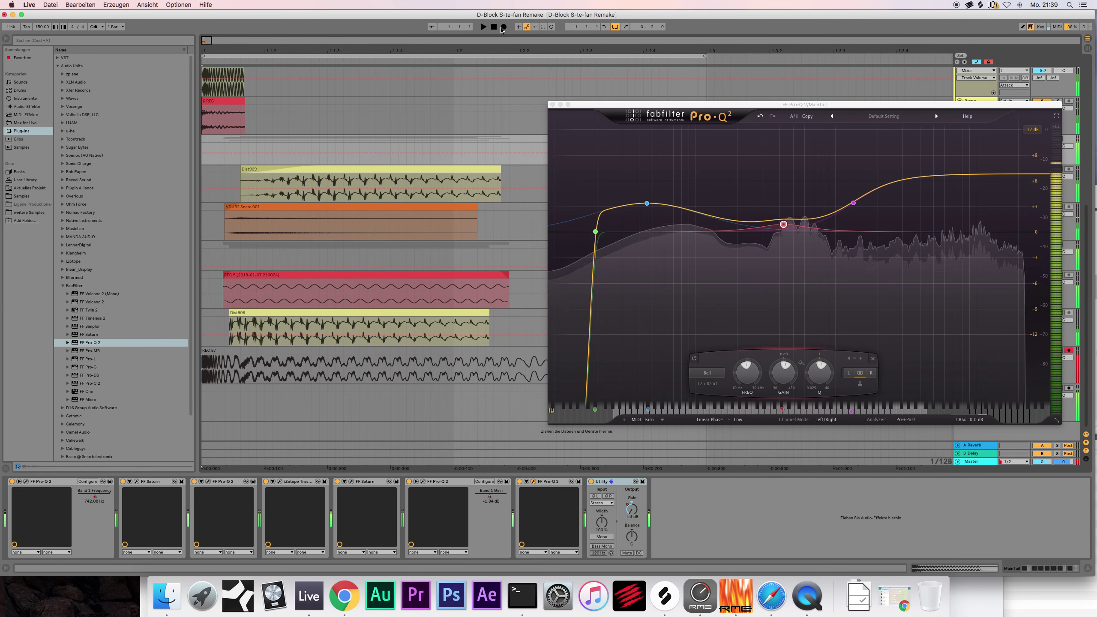
left_click(494, 27)
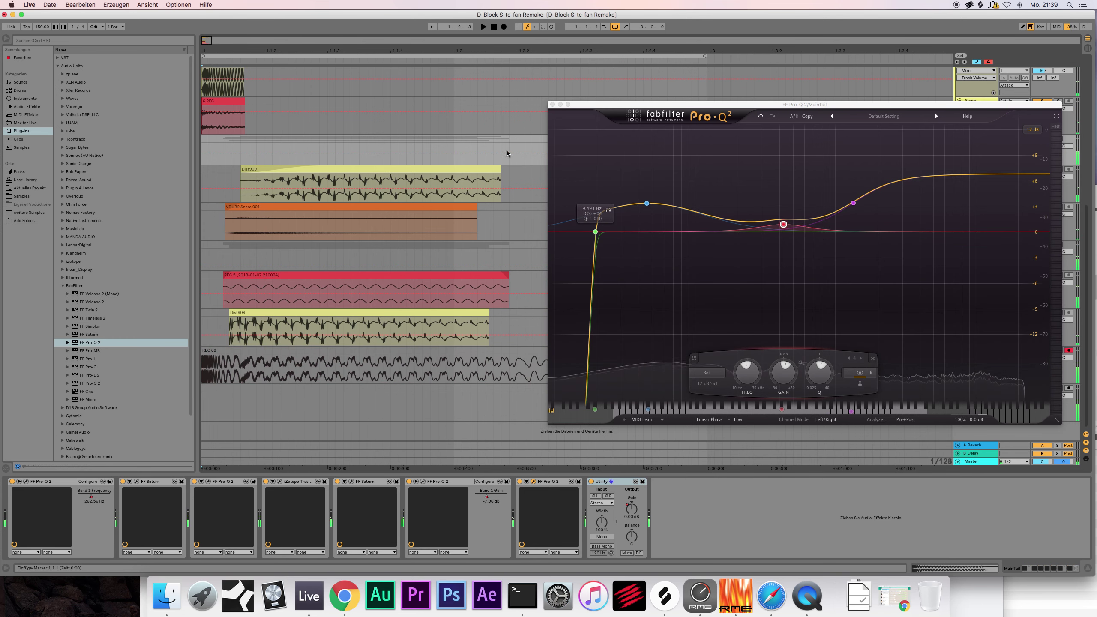
left_click(552, 105)
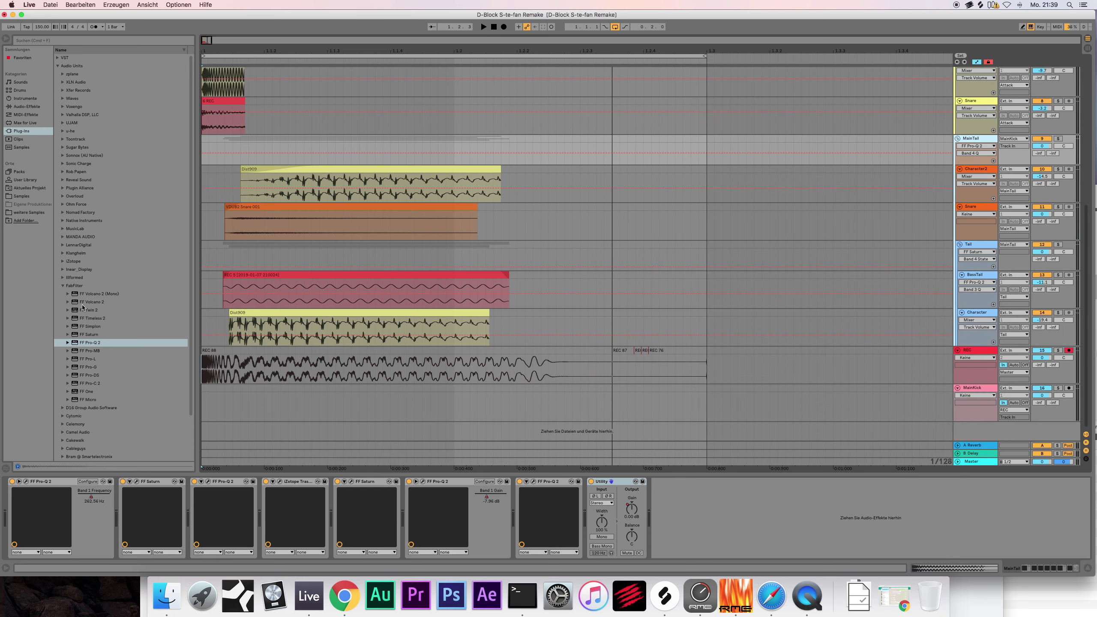
Step: Insert iZotope Trash 2 on MainTail between the last Pro-Q 2 and the Utility device
left_click(62, 287)
left_click(62, 261)
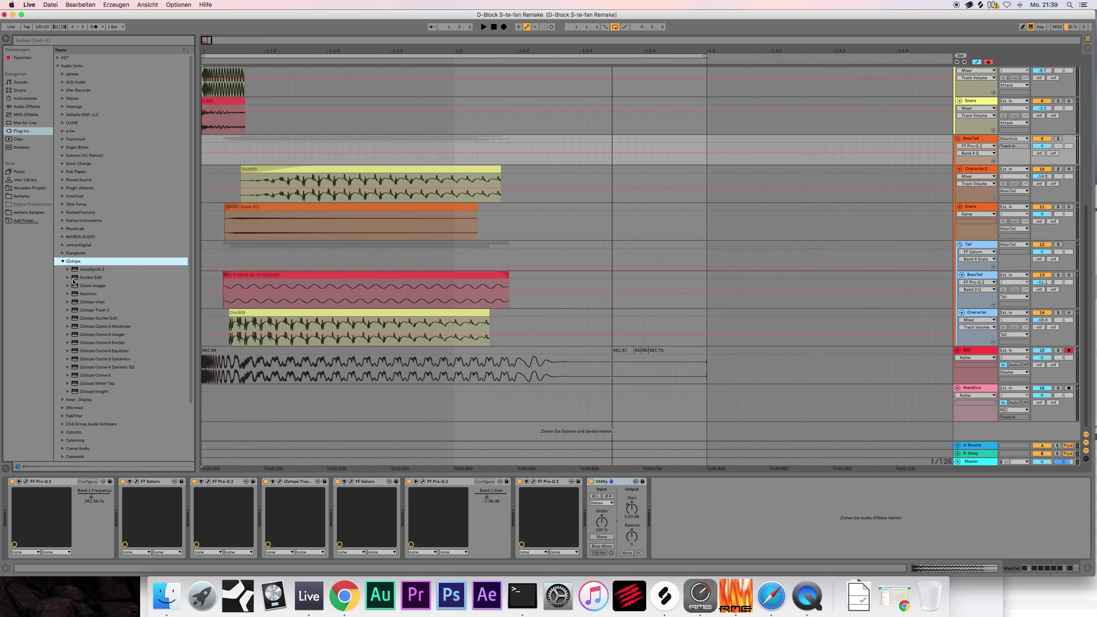
left_click_drag(102, 311, 569, 490)
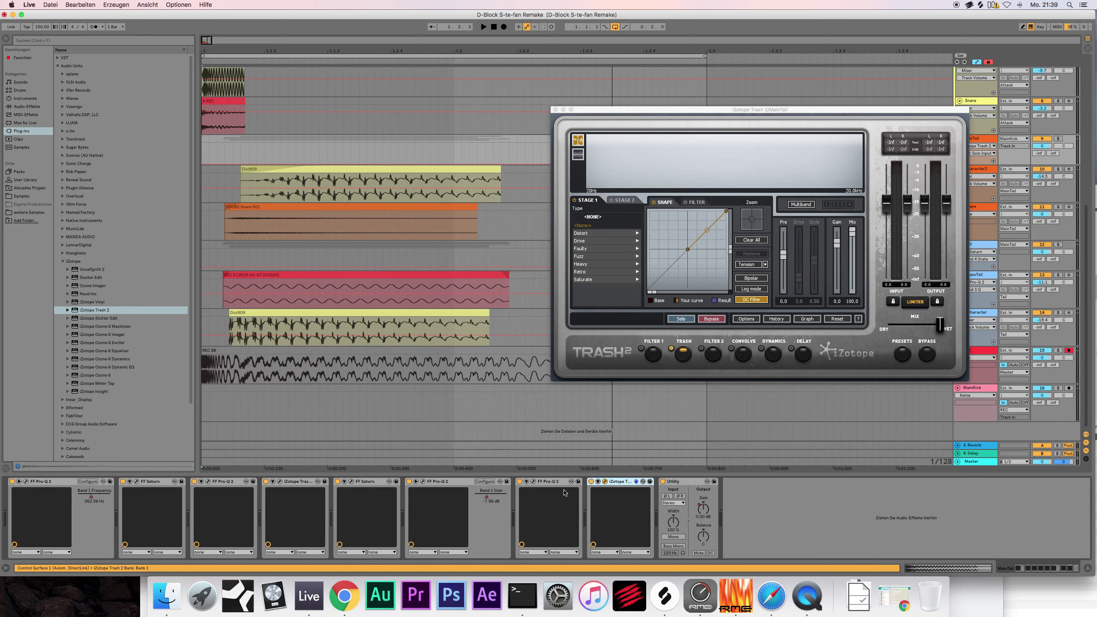
Step: Try the Busted and Clip Control distortions in Trash 2's stage 1 and record the kick with Clip Control
key("space")
left_click(609, 240)
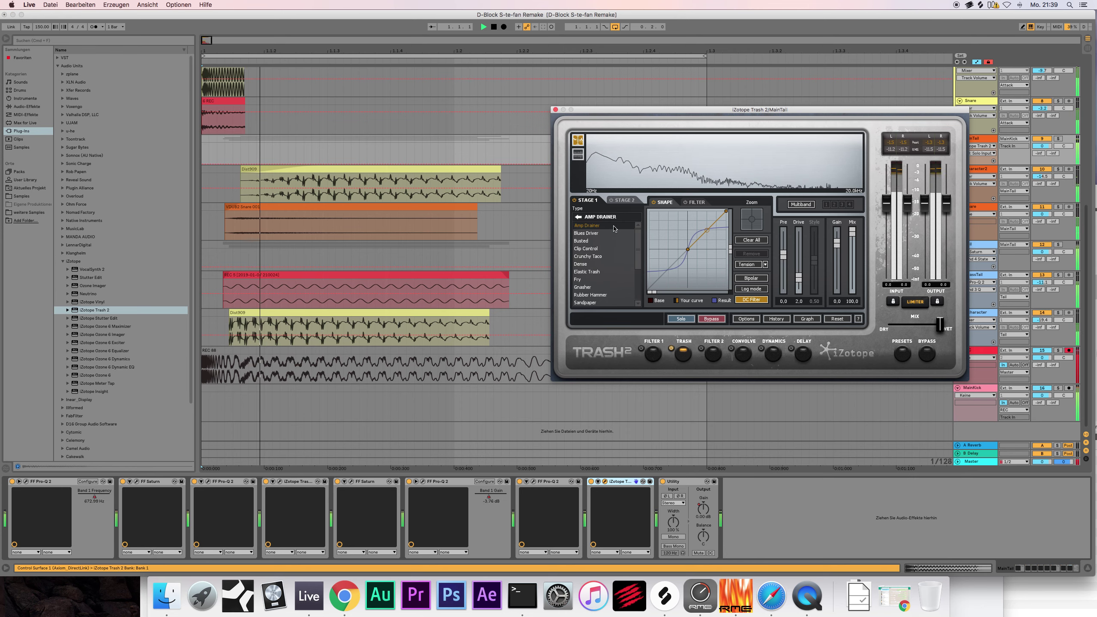
left_click(606, 241)
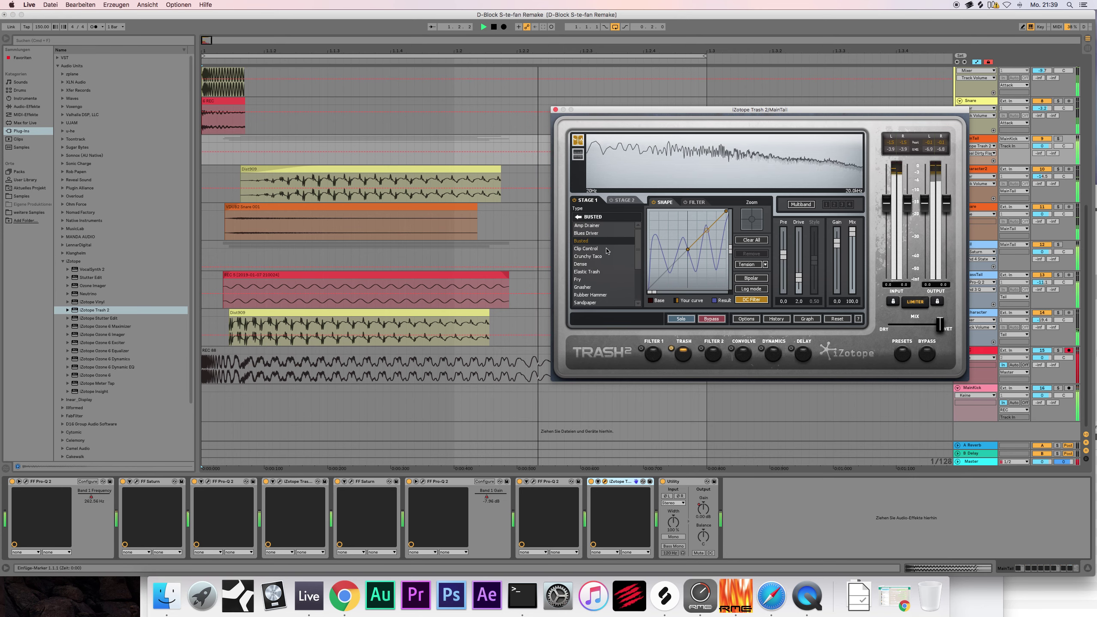
left_click(608, 249)
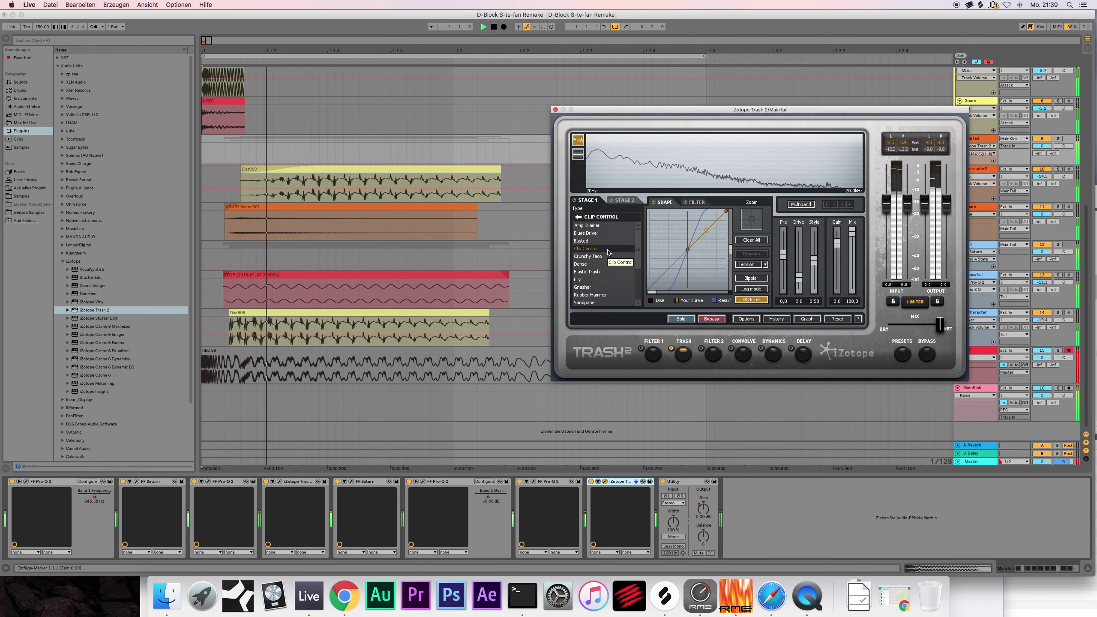
key("super+alt+p")
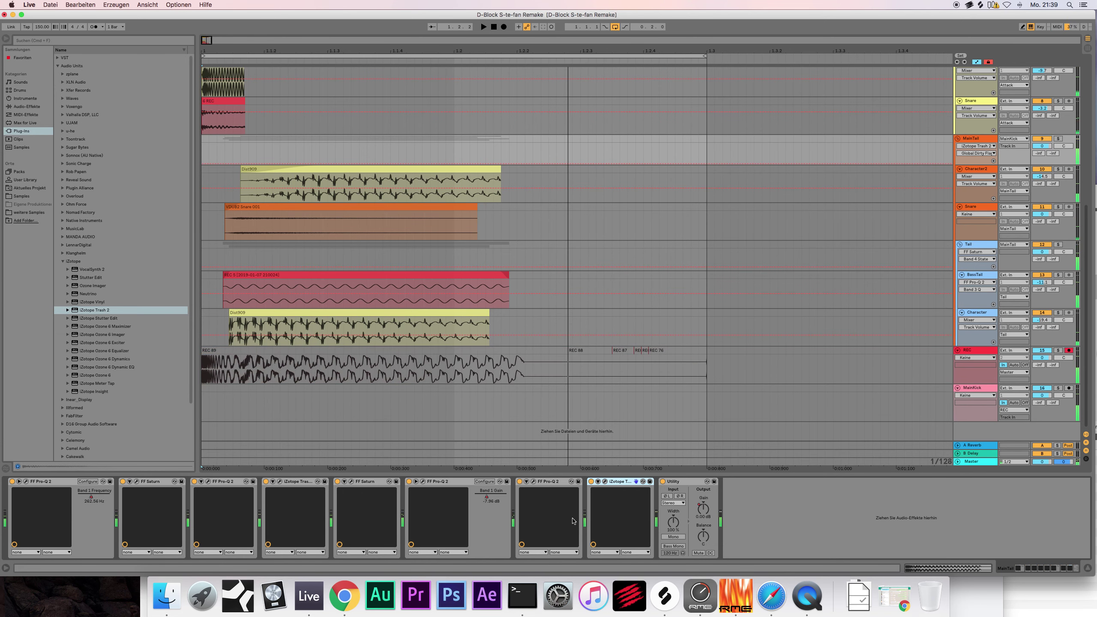
Step: Reset Trash 2's stage 1 distortion to none and bend the waveshaper curve upward in its upper half during playback
left_click(604, 481)
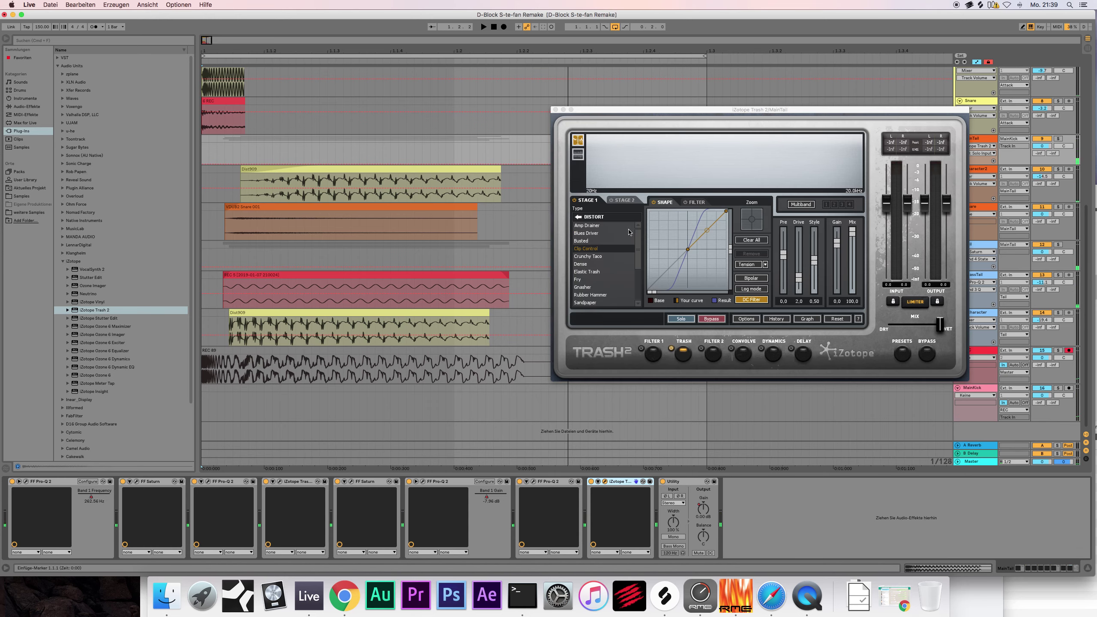
left_click(591, 217)
left_click(582, 225)
key("space")
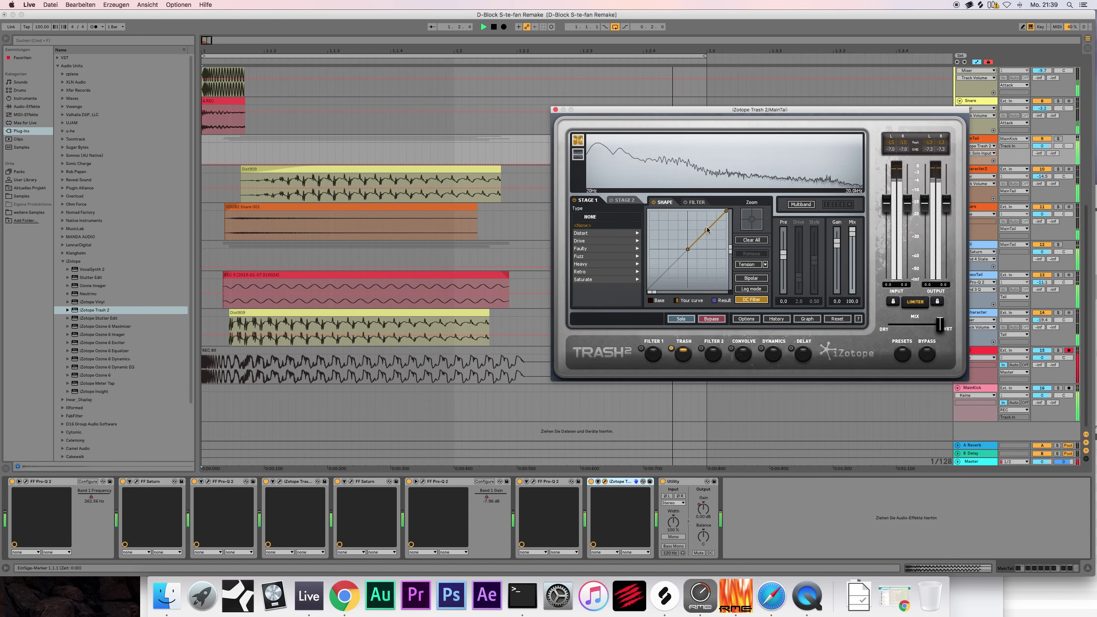
left_click_drag(707, 230, 708, 224)
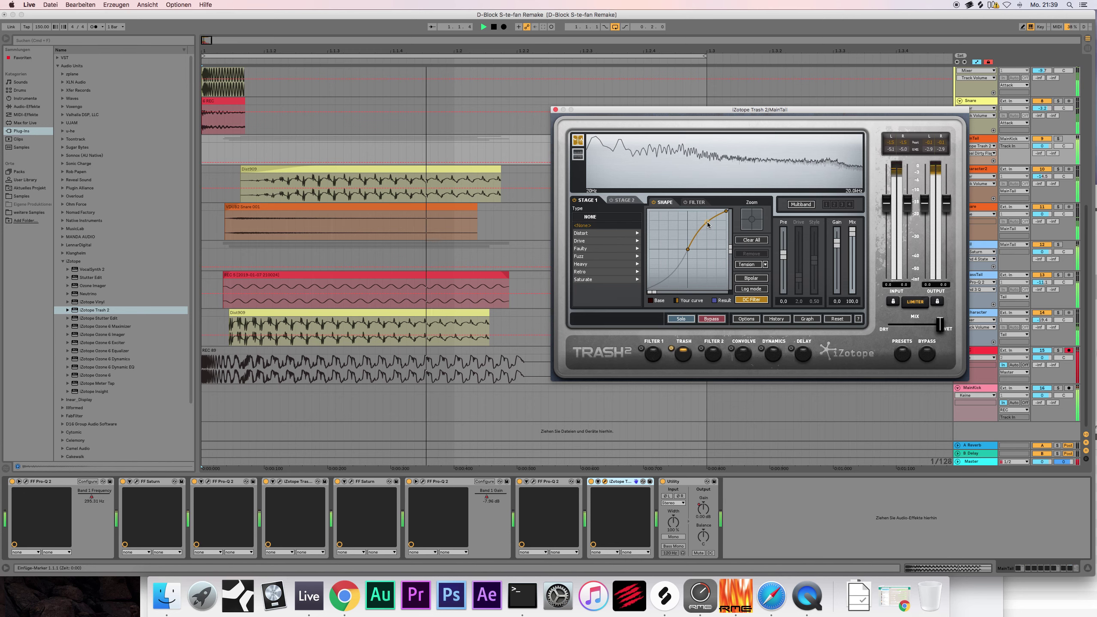
Step: Record the kick onto the REC track, soften the Trash 2 waveshaper bend slightly and re-record it
left_click(504, 27)
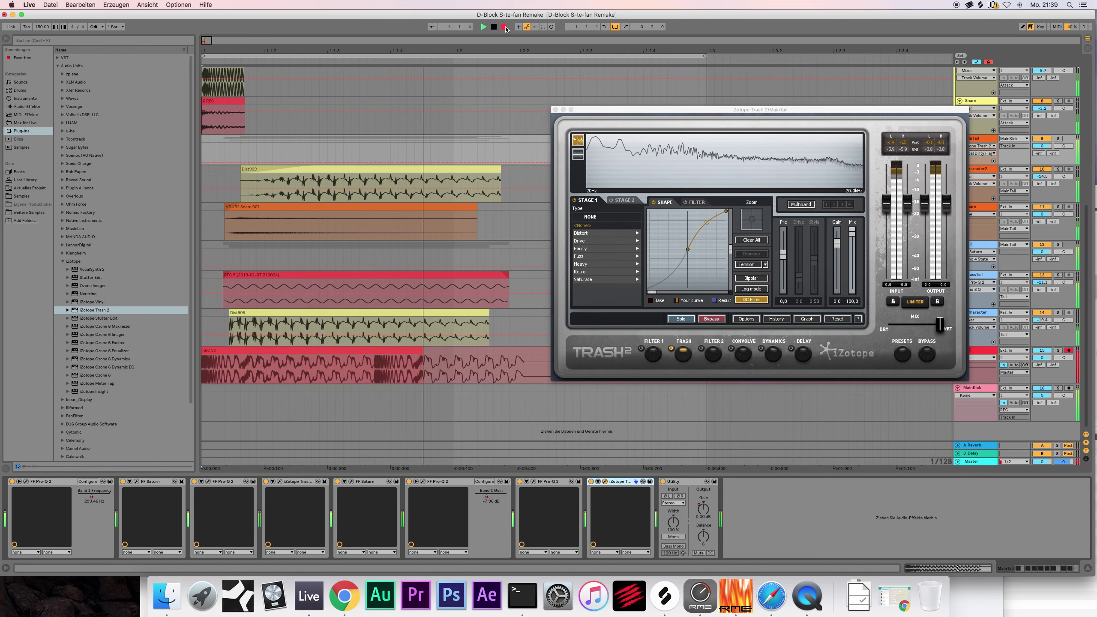
key("space")
left_click(706, 224)
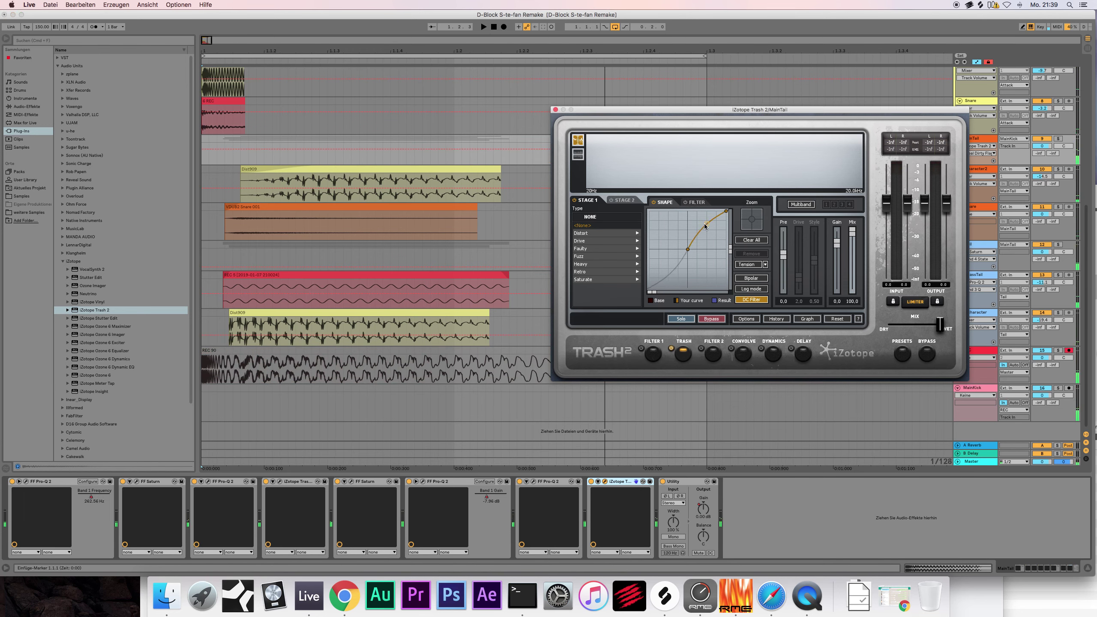
left_click(504, 27)
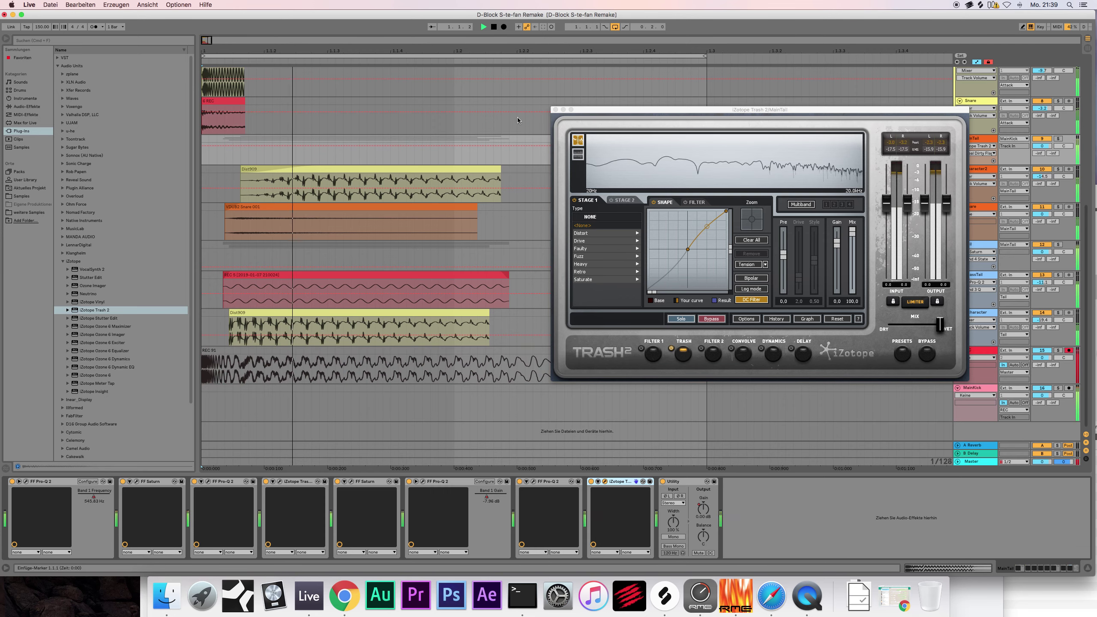
key("super+alt+p")
Step: Compare the reference kick's waveform with the newly recorded REC clip during playback
scroll(424, 137, "up", 10)
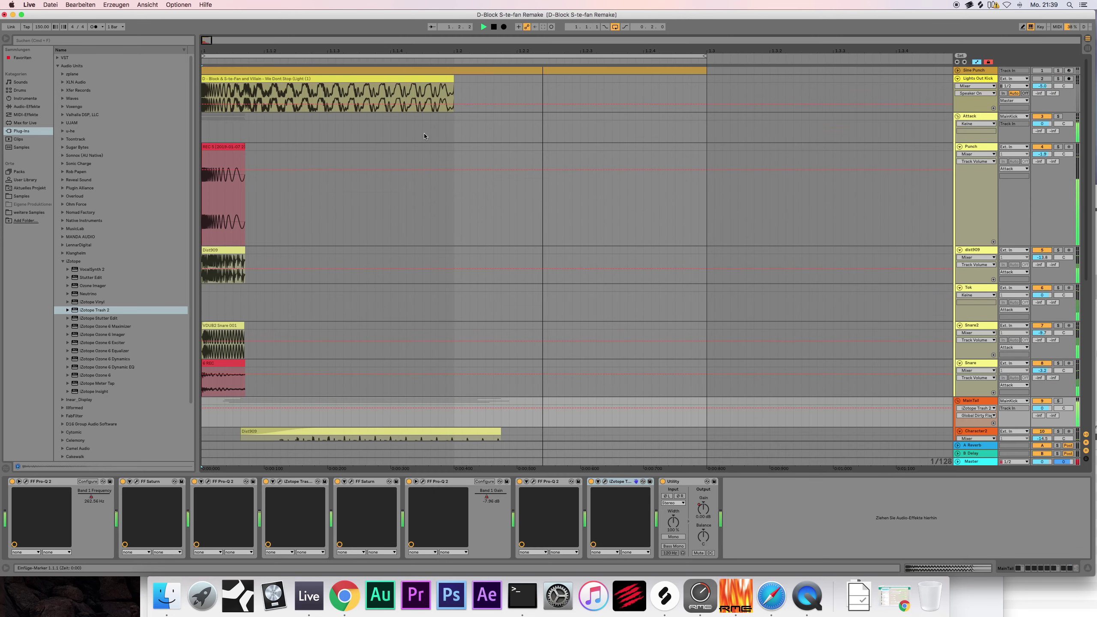
scroll(206, 40, "up", 5)
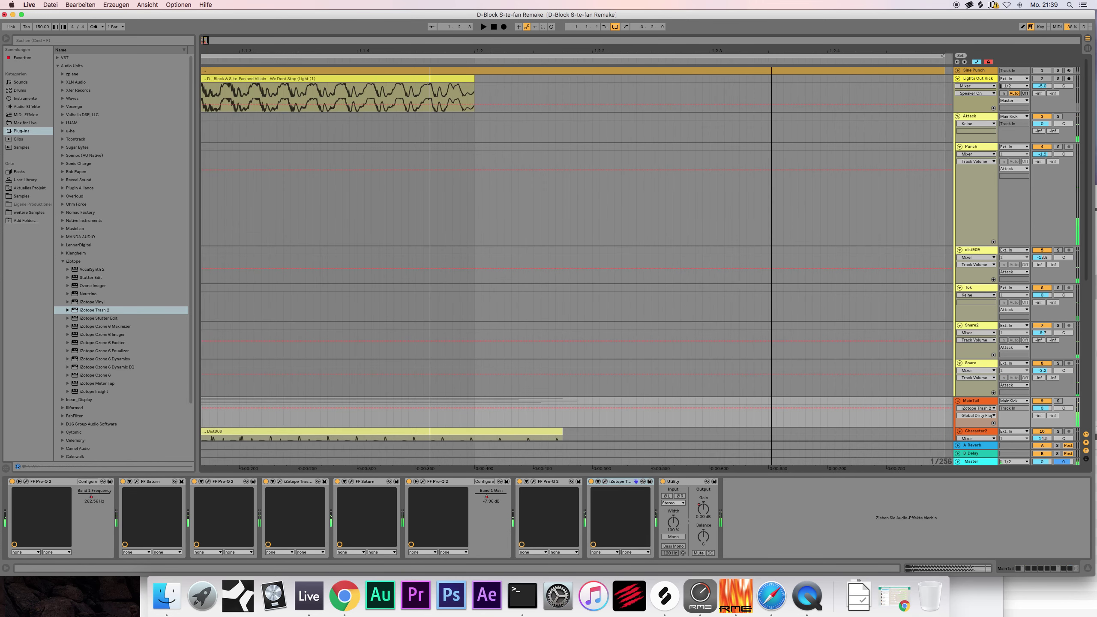
scroll(535, 201, "down", 8)
key("space")
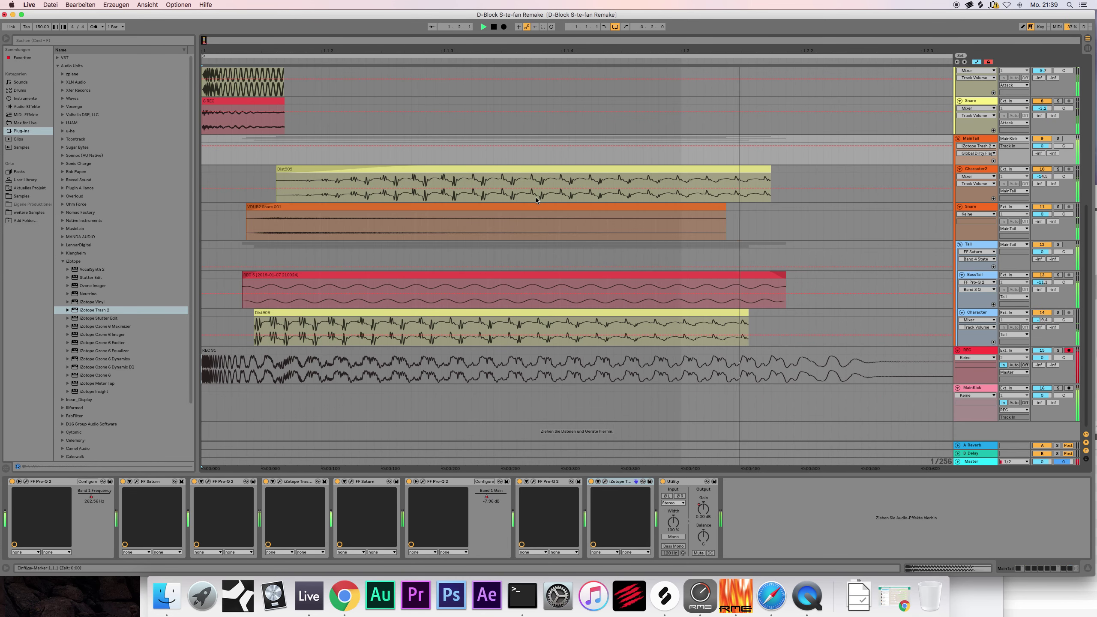
Step: Solo MainTail and raise its Pro-Q 2 low bell to about +6.5 dB near 42 Hz
left_click(986, 275)
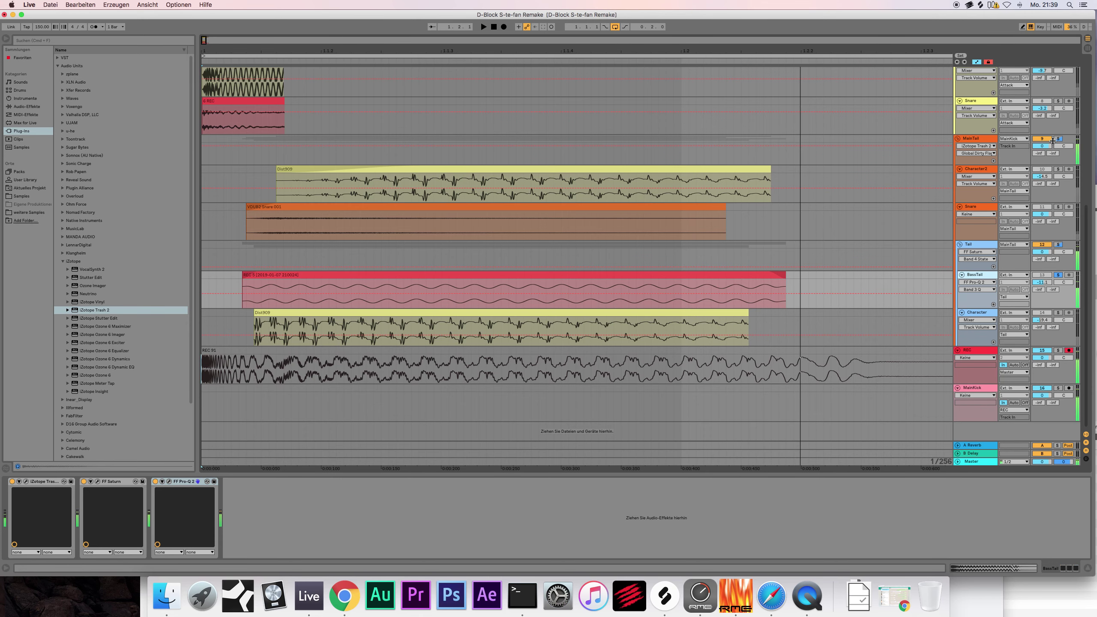
left_click(975, 140)
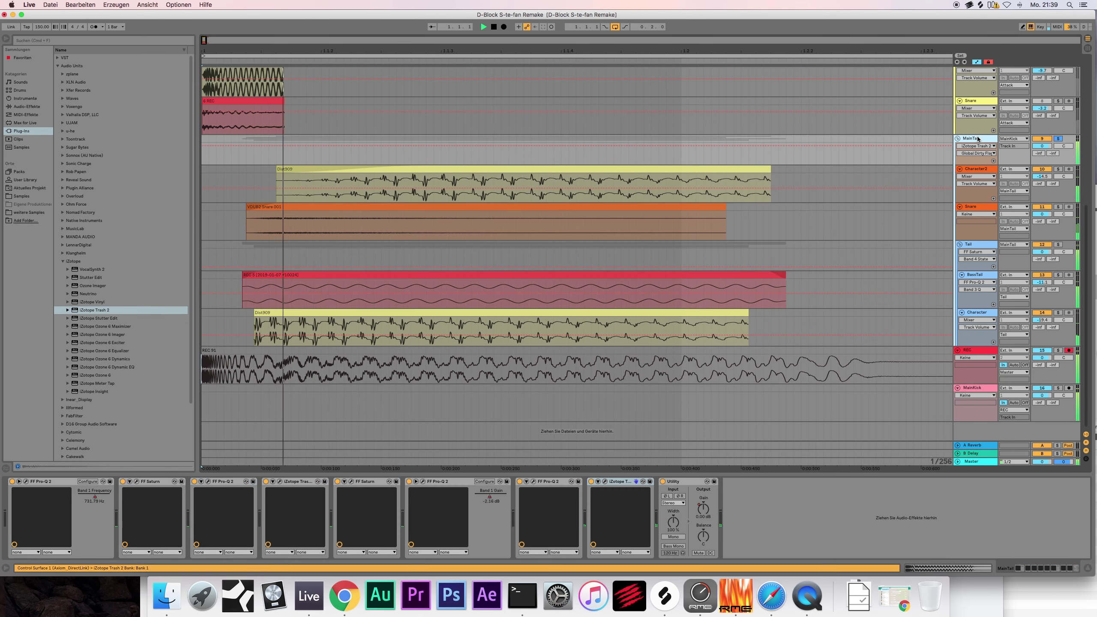
left_click(534, 481)
left_click_drag(644, 233, 643, 177)
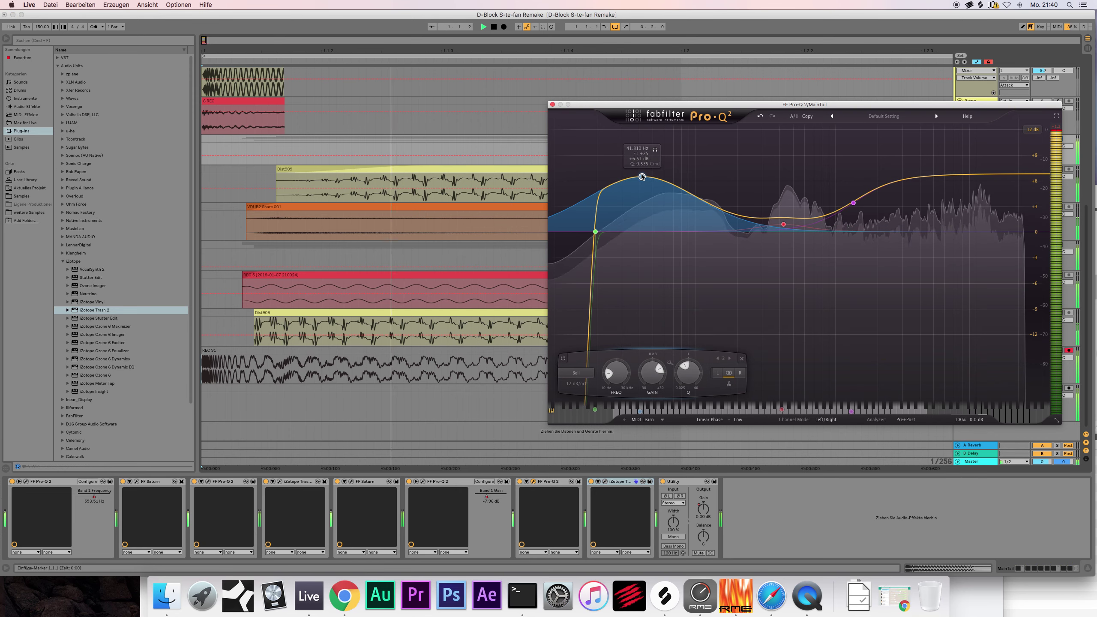
Step: Audition the soloed tail and move MainTail's Pro-Q 2 low bell higher in frequency at roughly the same gain
key("super+alt+p")
key("space")
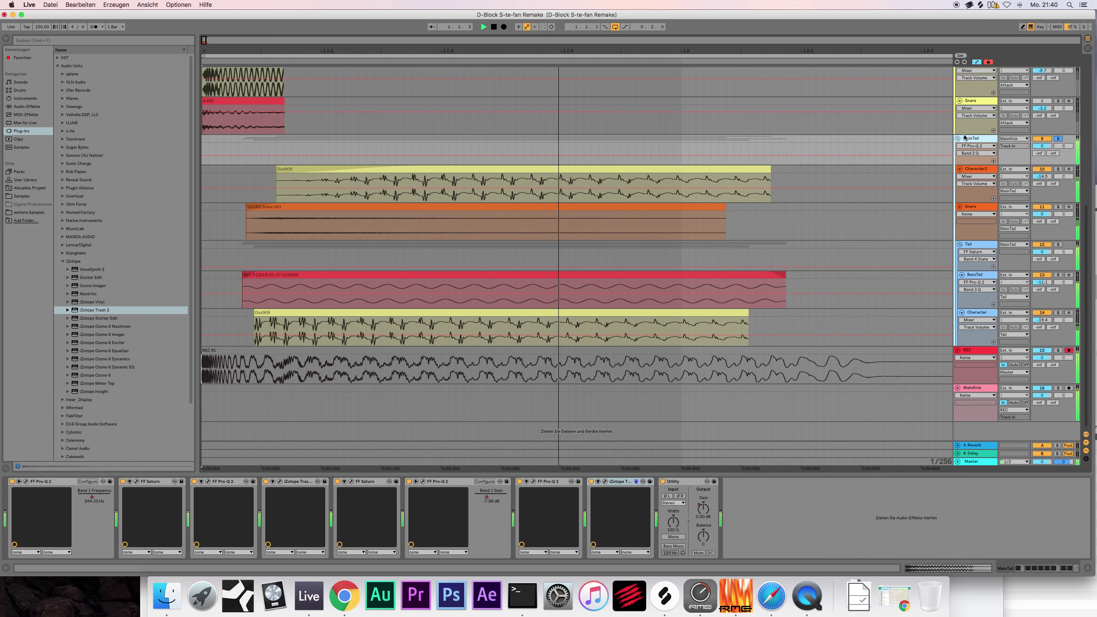
left_click(533, 482)
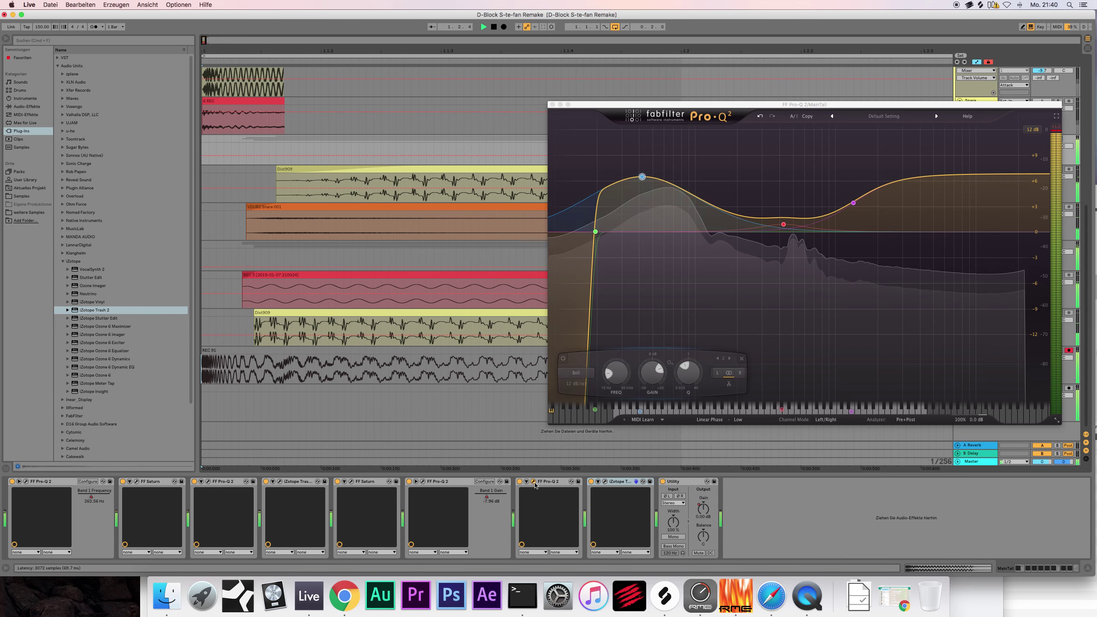
left_click_drag(642, 177, 683, 178)
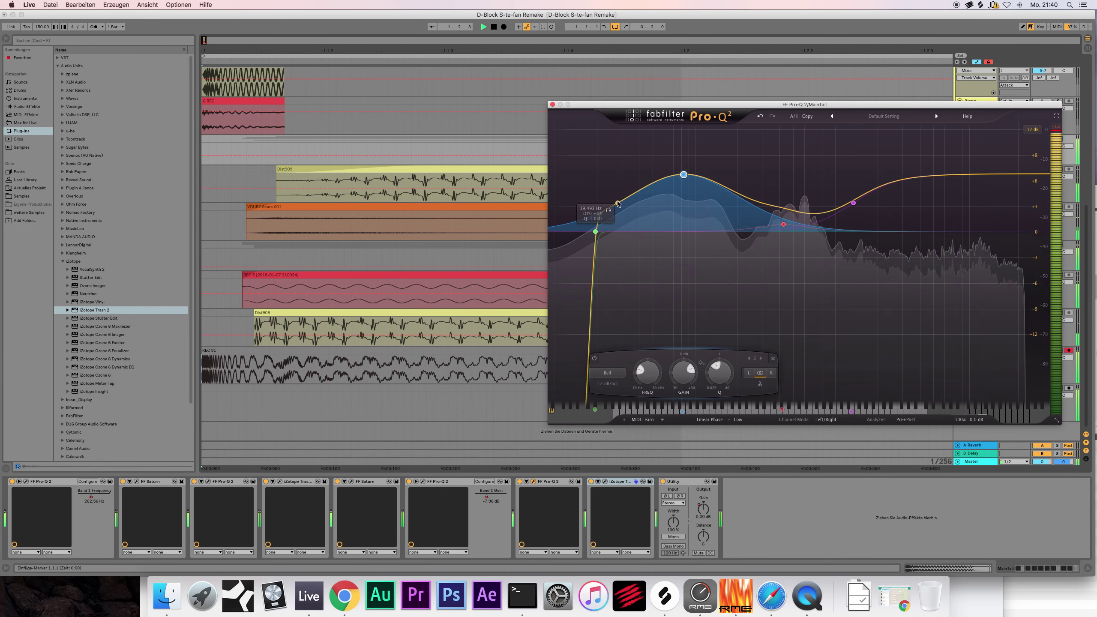
Step: Close the MainTail equalizer and re-record the soloed tail onto the REC track
left_click(552, 104)
key("space")
left_click(504, 27)
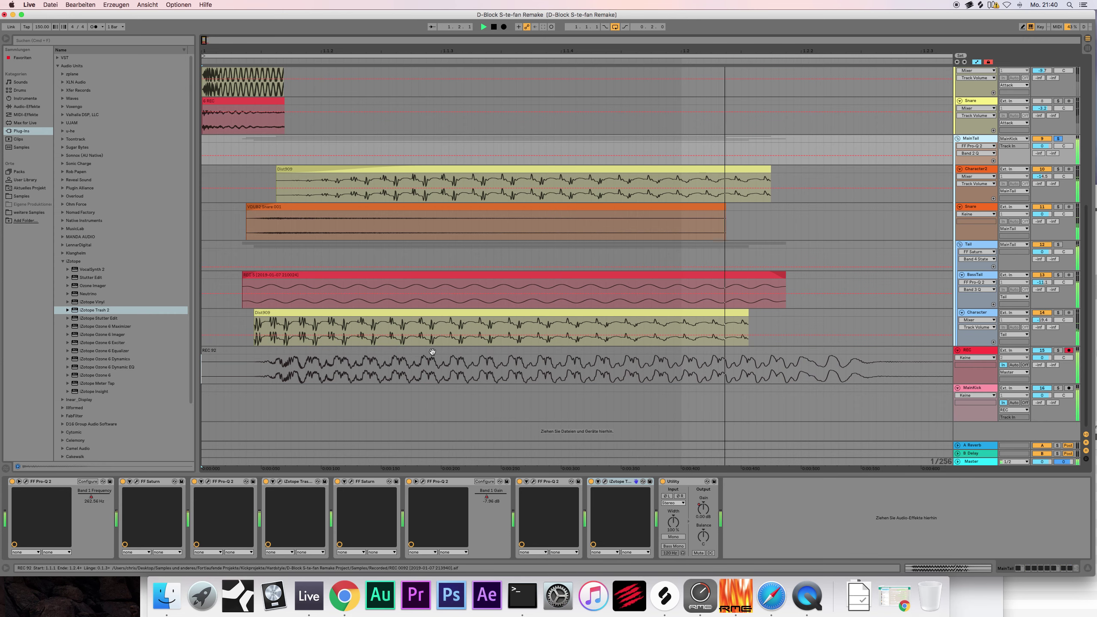
Step: Move MainTail's Pro-Q 2 low bell to about 41 Hz, boost it to about +11 dB and re-record the tail
left_click(534, 483)
left_click_drag(683, 179, 640, 174)
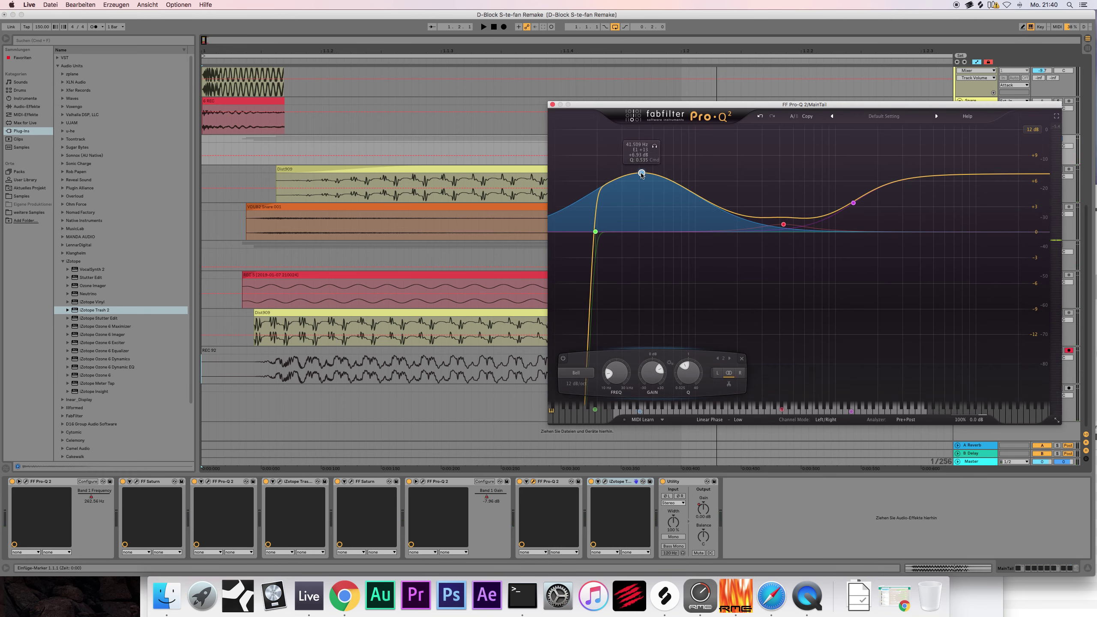
key("space")
scroll(652, 374, "up", 4)
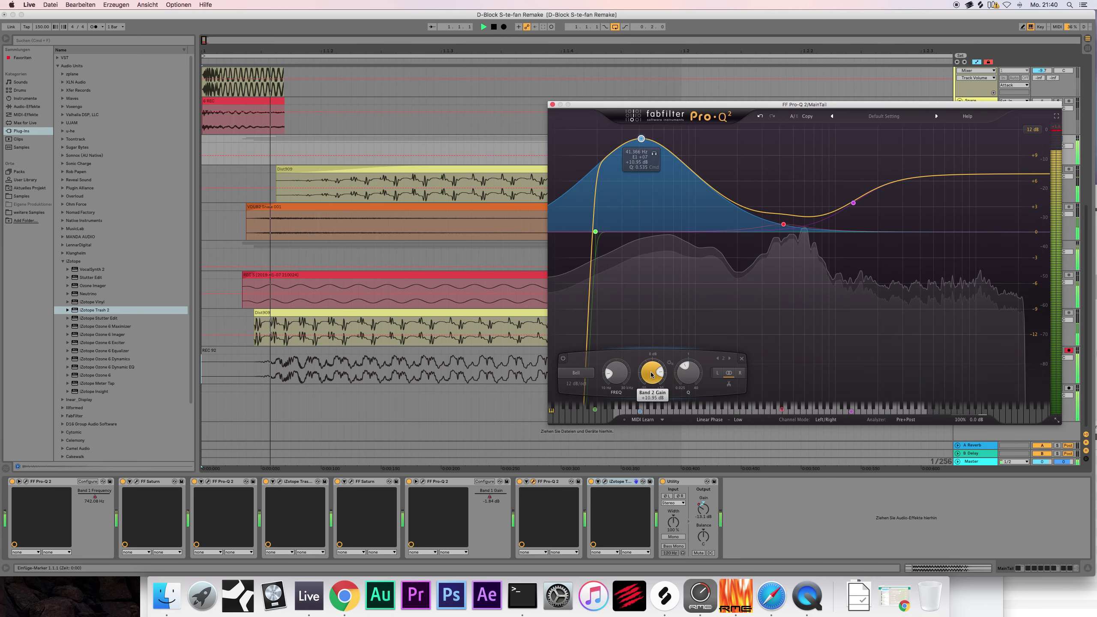
scroll(652, 374, "up", 1)
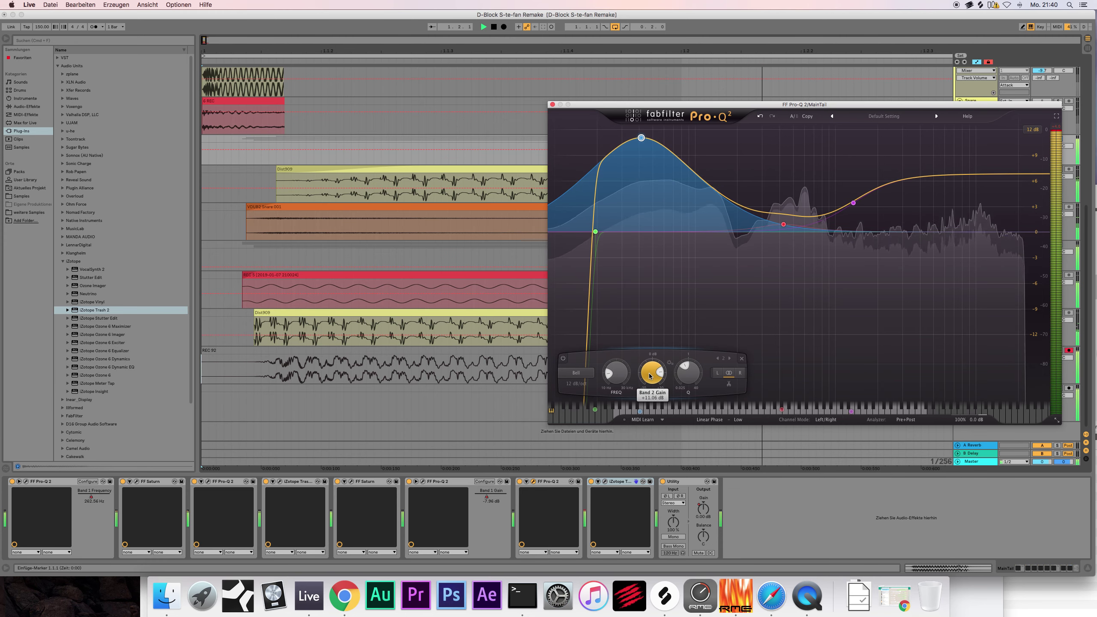
left_click(553, 105)
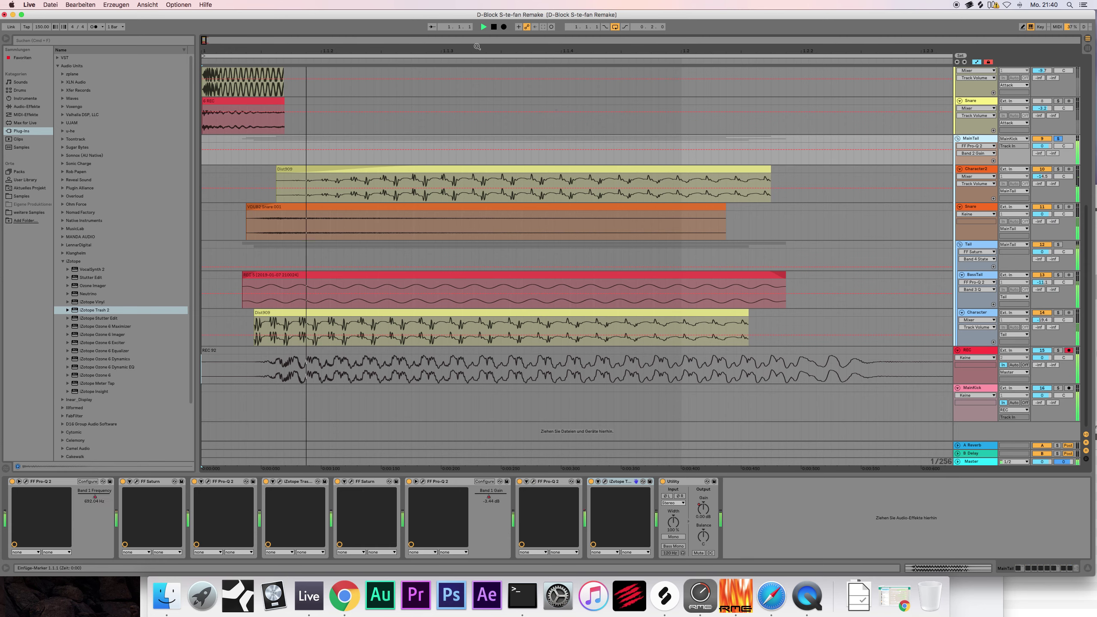
left_click(492, 27)
left_click(504, 27)
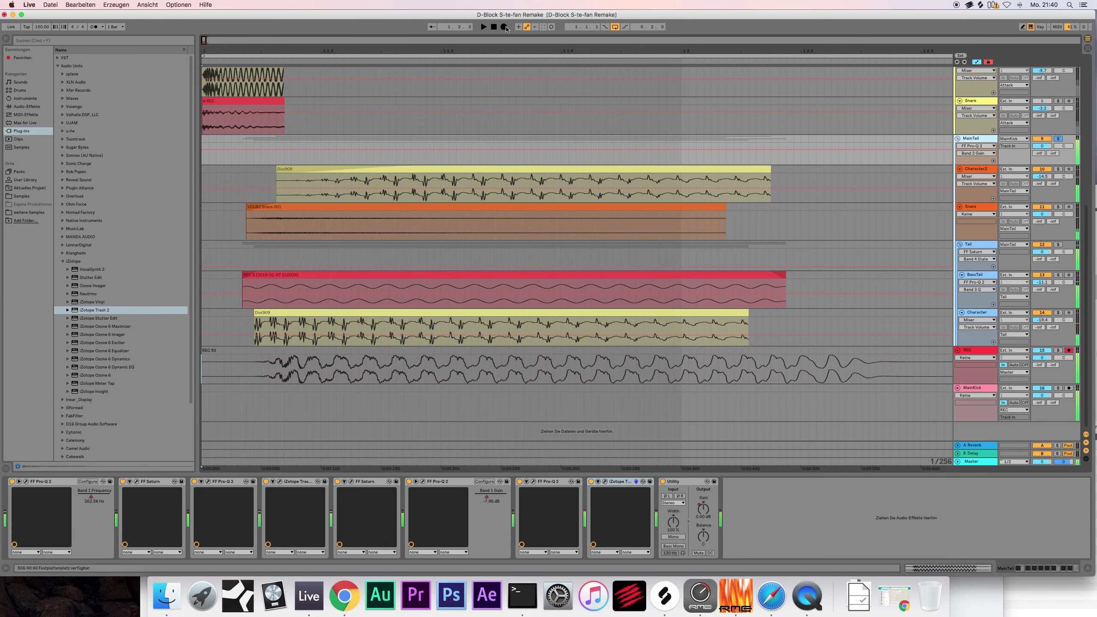
Step: Lower the Pro-Q 2 low bell's gain in stages to about +7 dB, re-recording the tail after each reduction
left_click(534, 483)
left_click_drag(651, 372, 647, 380)
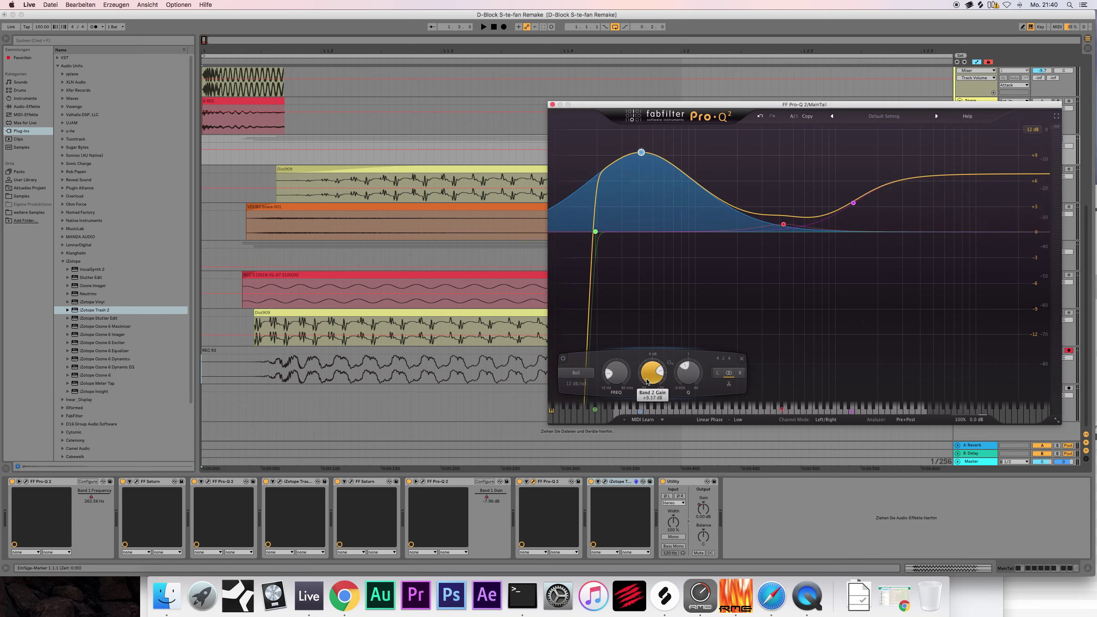
left_click(504, 27)
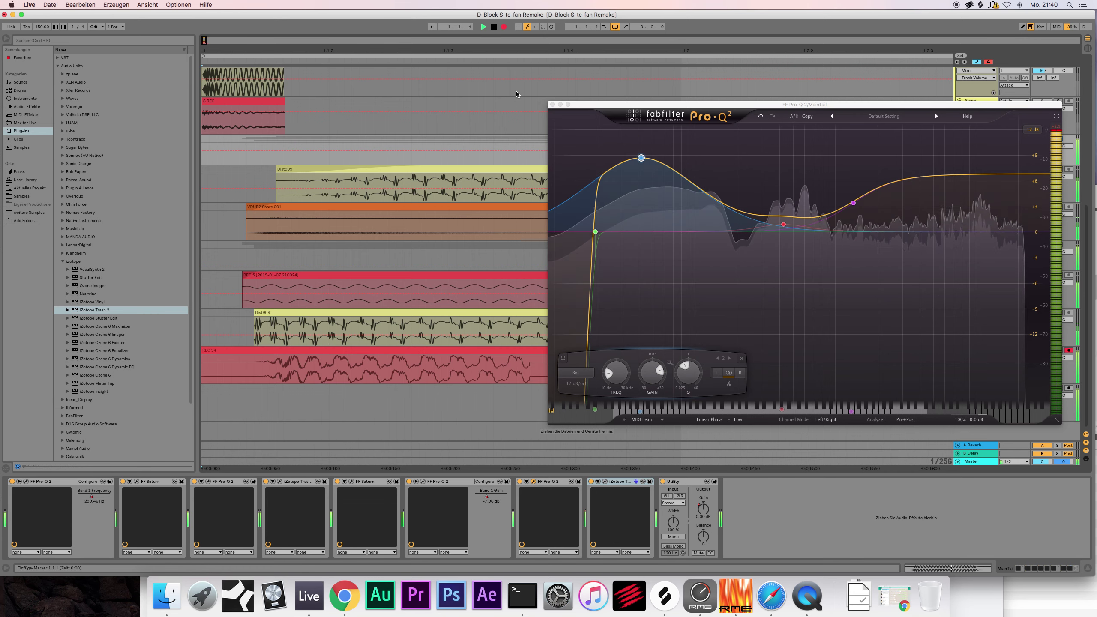
left_click_drag(651, 376, 650, 382)
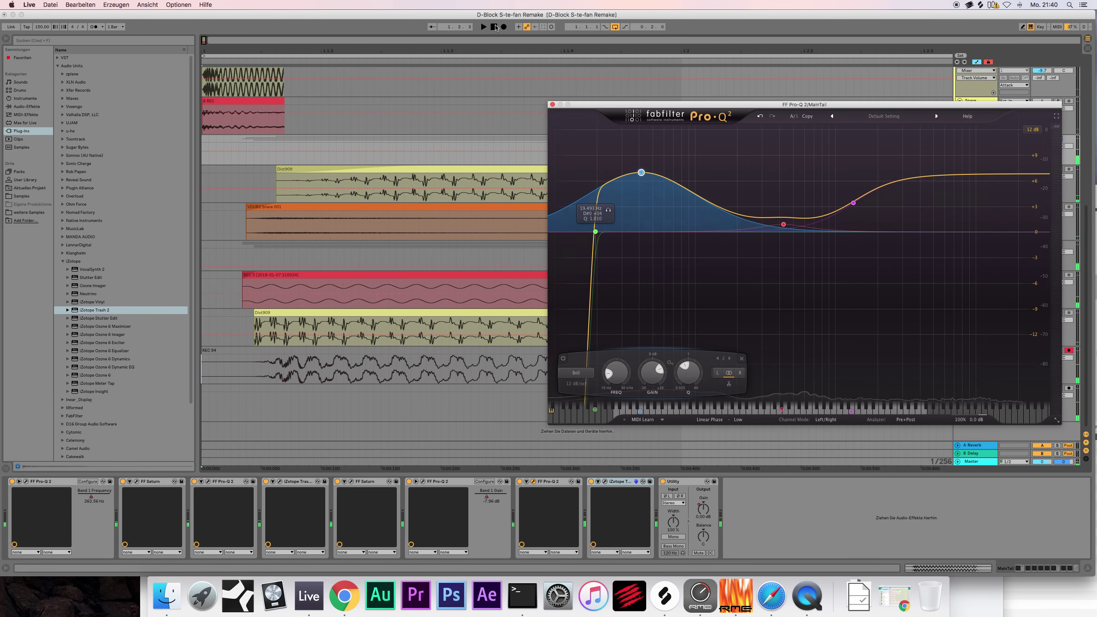
left_click(503, 27)
left_click(494, 27)
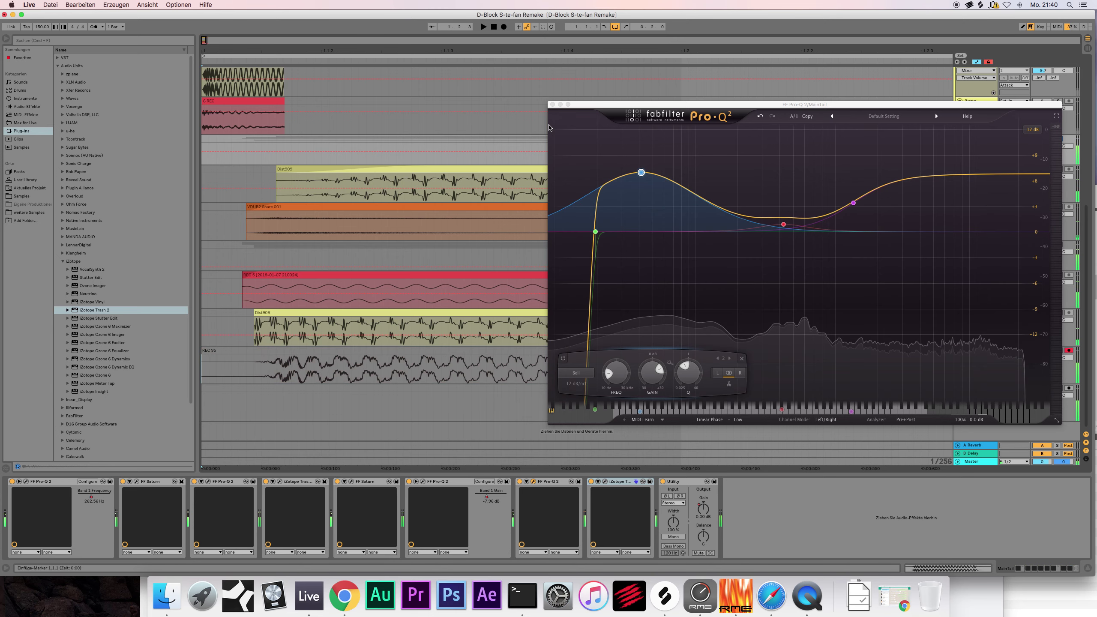
left_click(553, 104)
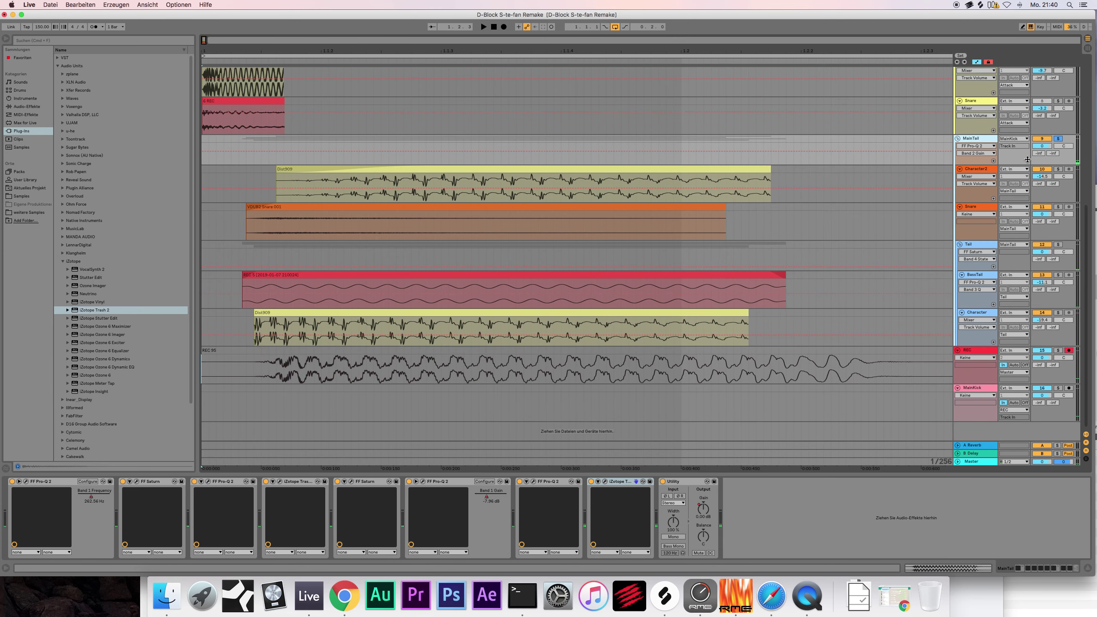
Step: Reduce the low bell slightly to about +6 dB and move MainTail's high shelf to about 780 Hz at +8.6 dB
key("space")
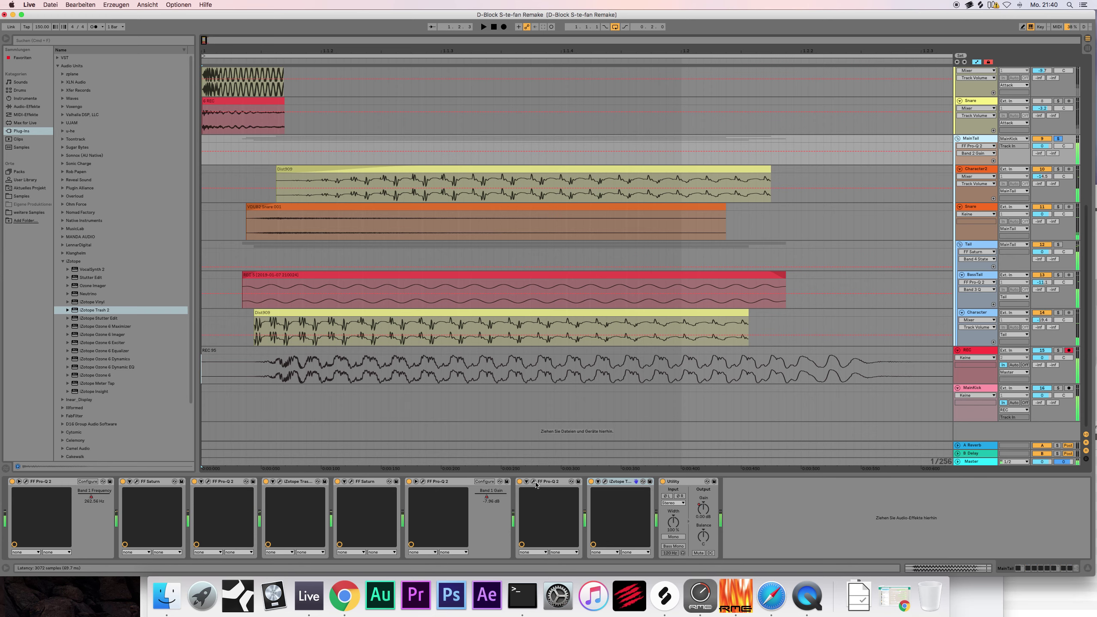
left_click(534, 482)
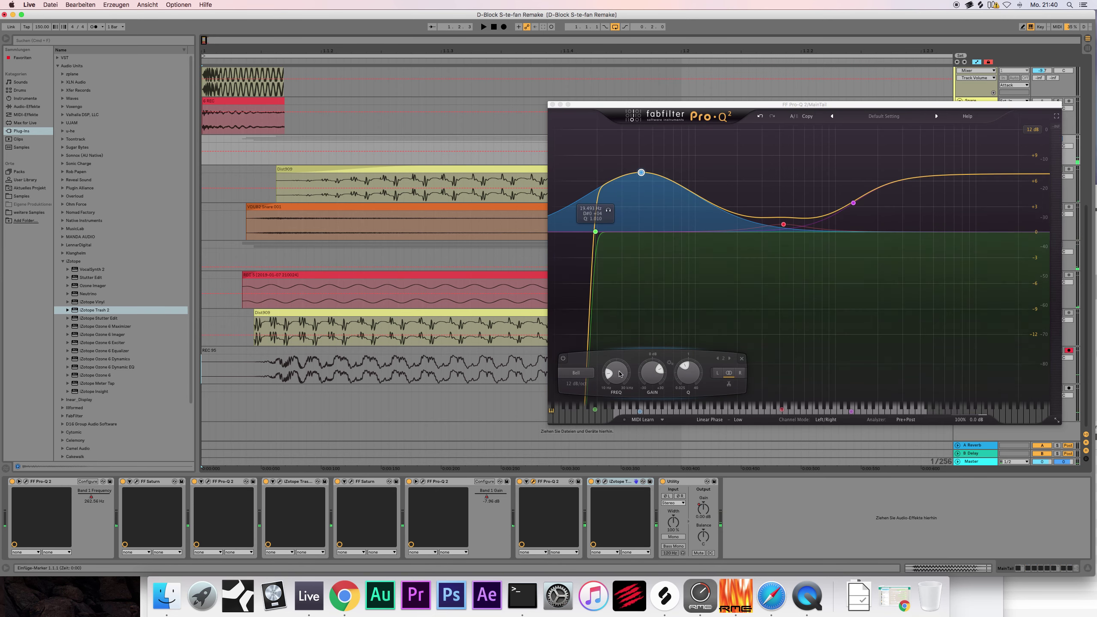
left_click(618, 375)
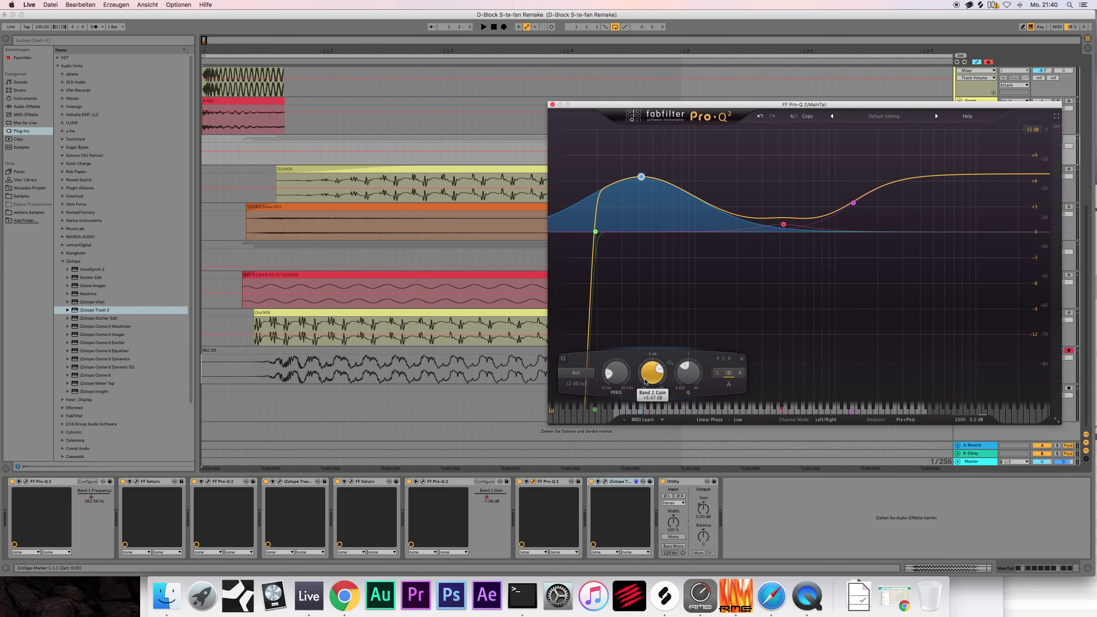
left_click_drag(854, 202, 820, 181)
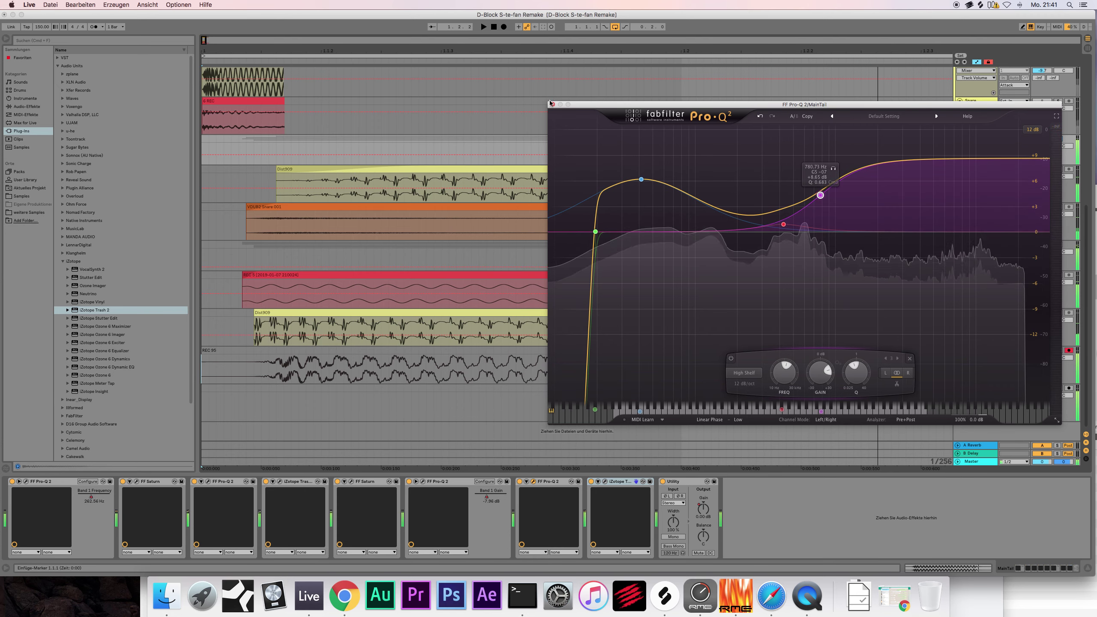
left_click(552, 105)
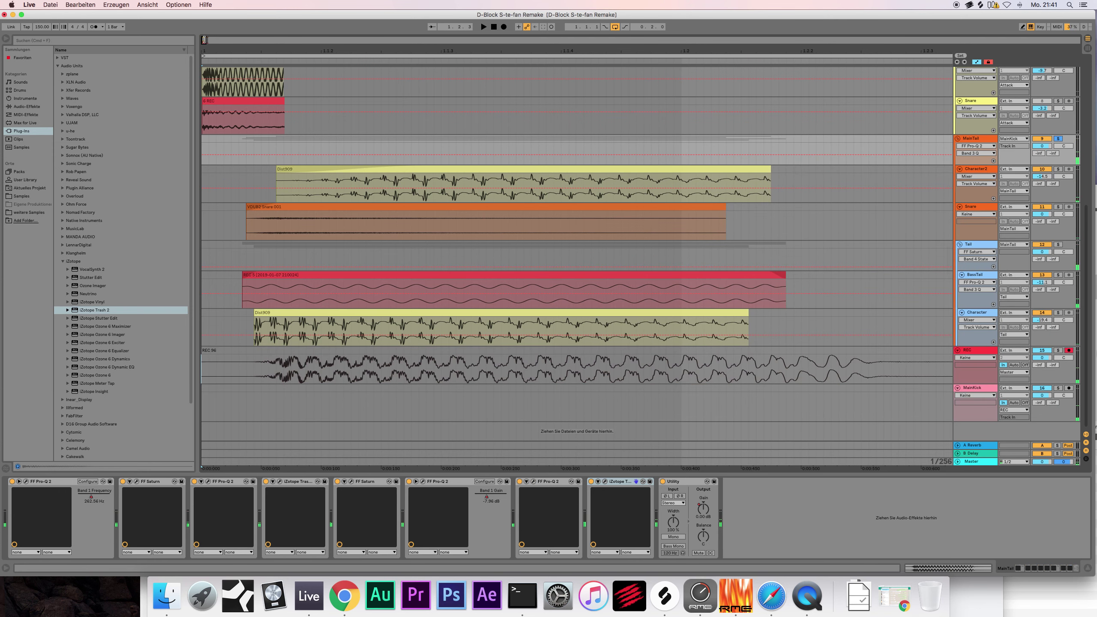
Step: Unsolo MainTail and record the complete kick onto the REC track
key("minus")
key("minus")
key("space")
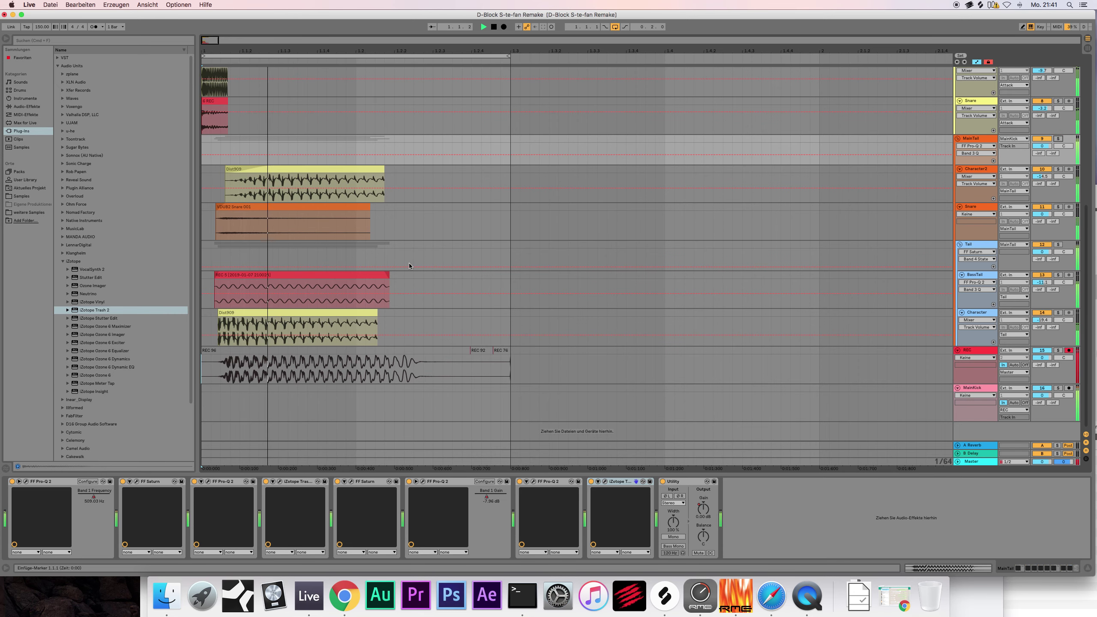
left_click(503, 27)
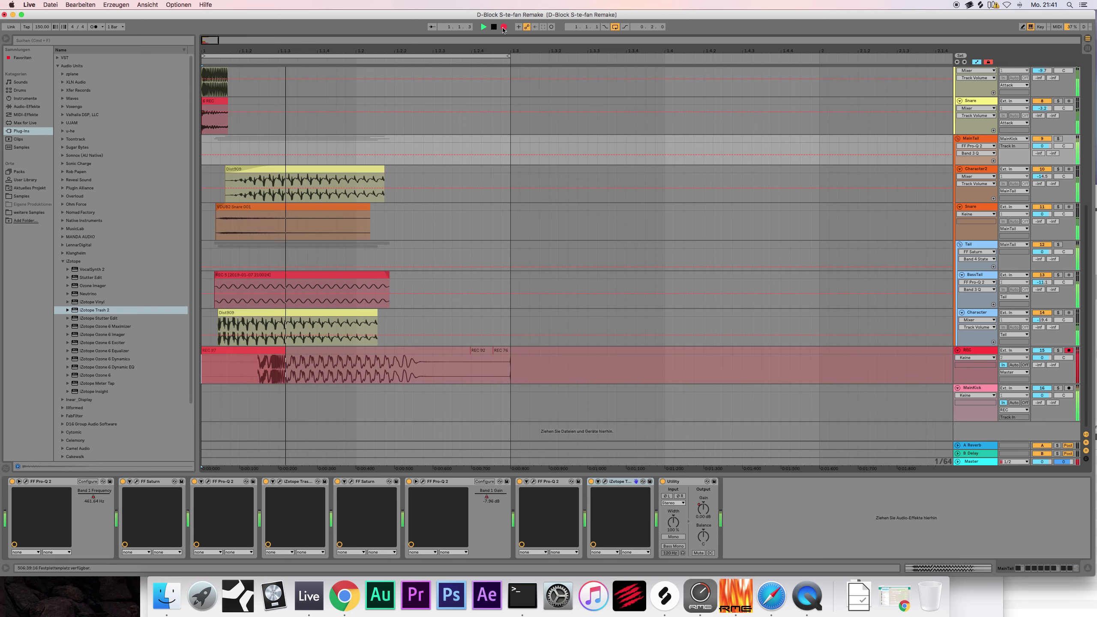
Step: Copy the REC clip to a new audio track named TEST below Lights Out Kick and trim it to the reference clip's length
left_click(271, 348)
scroll(285, 342, "up", 6)
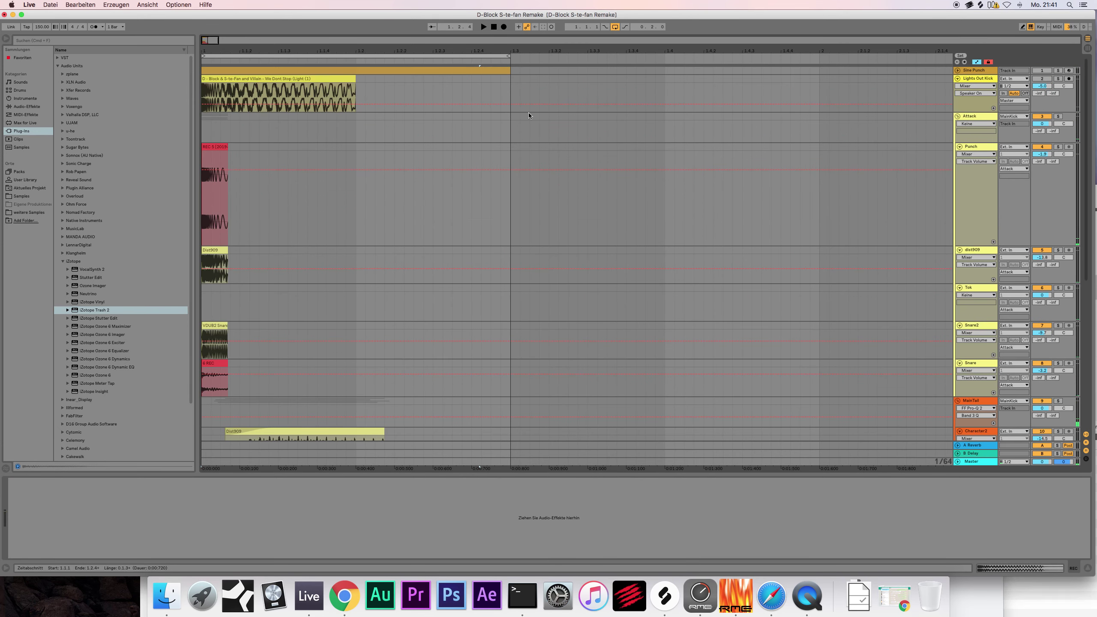
left_click(977, 80)
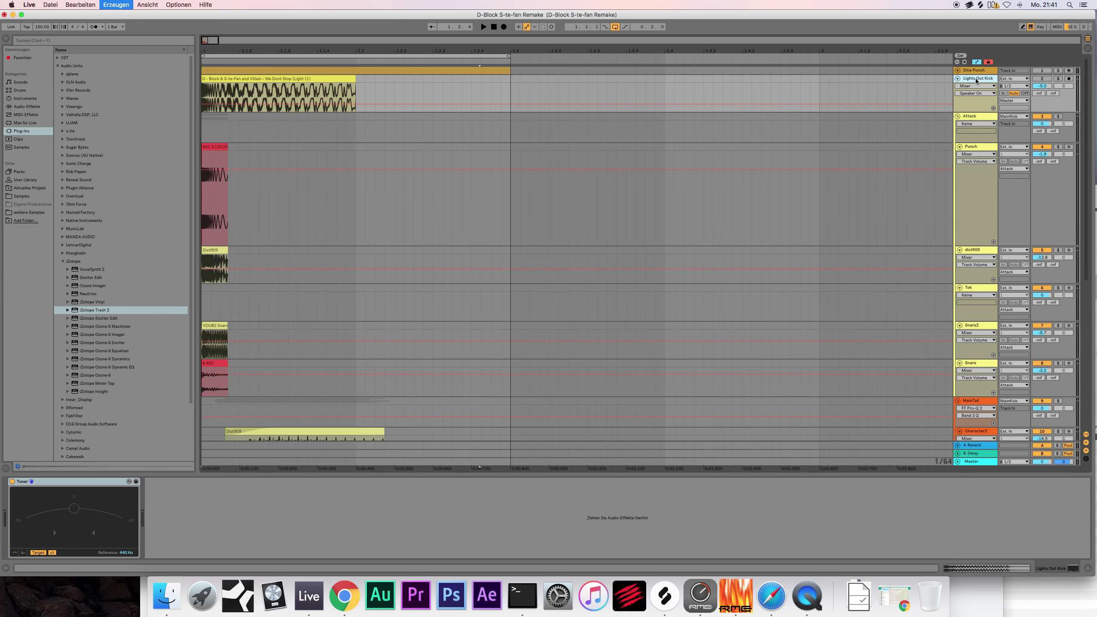
key("cmd+t")
key("cmd+r")
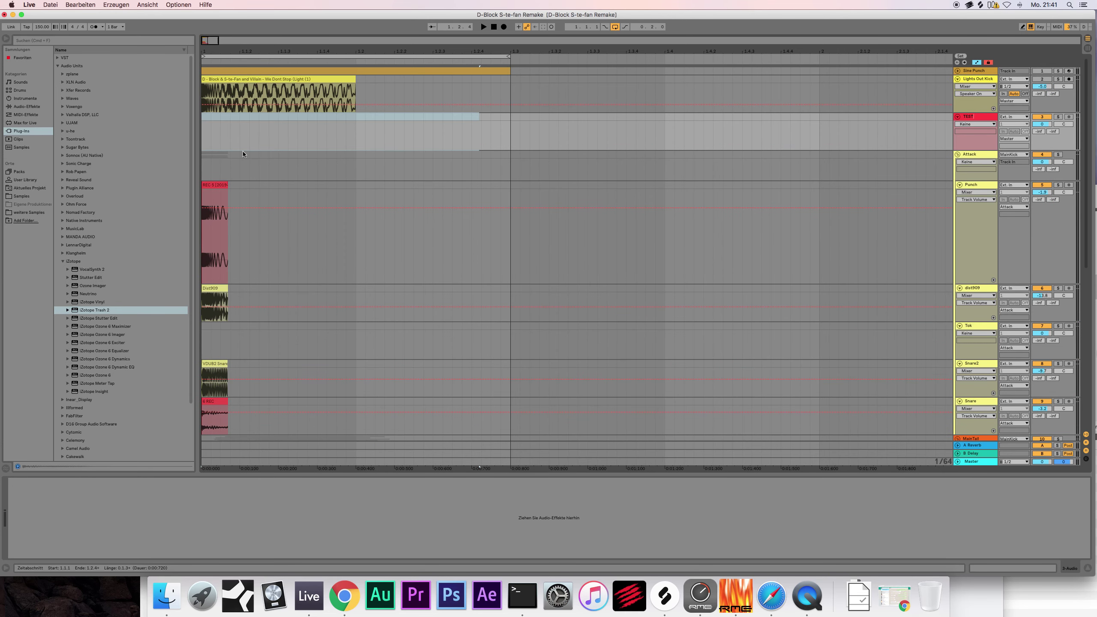
key("cmd+v")
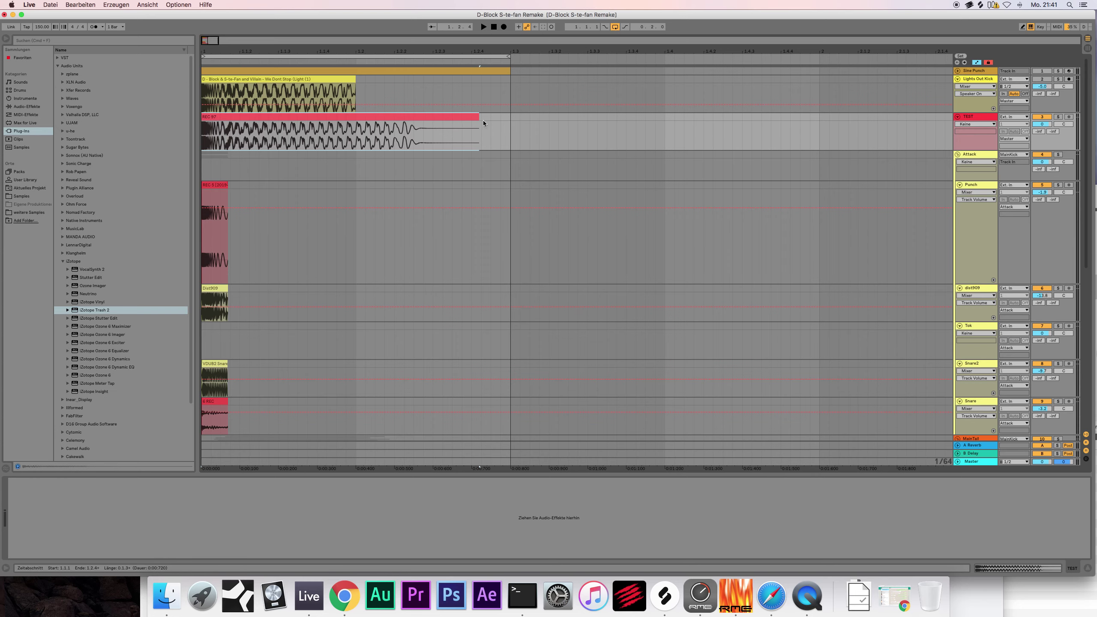
left_click_drag(449, 119, 357, 121)
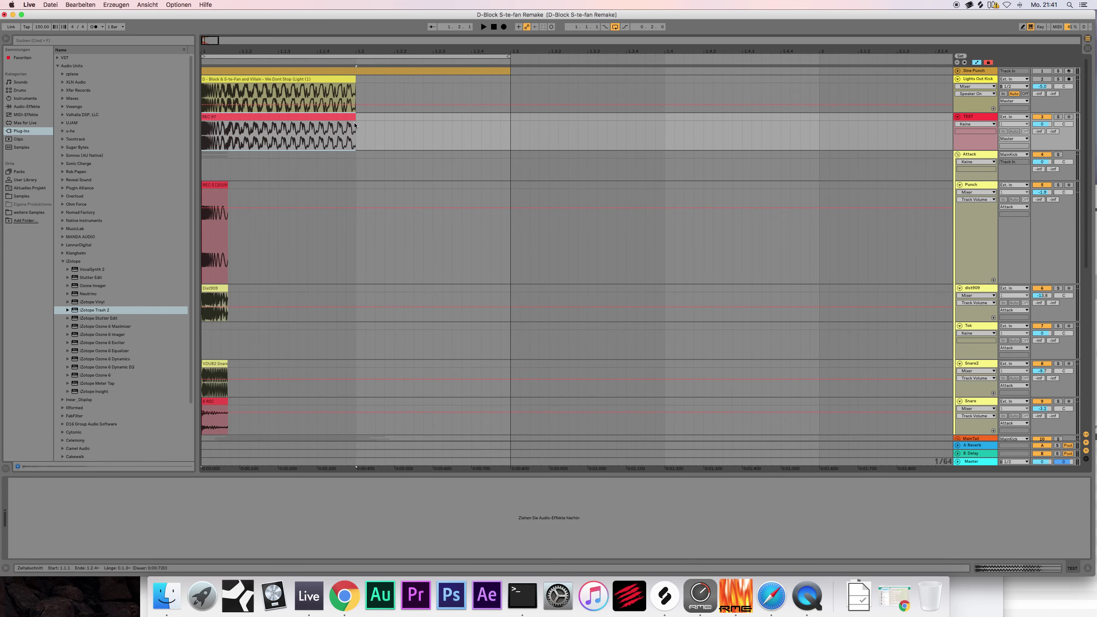
mouse_move(198, 40)
left_mouse_down()
mouse_move(205, 52)
mouse_move(202, 41)
left_mouse_up()
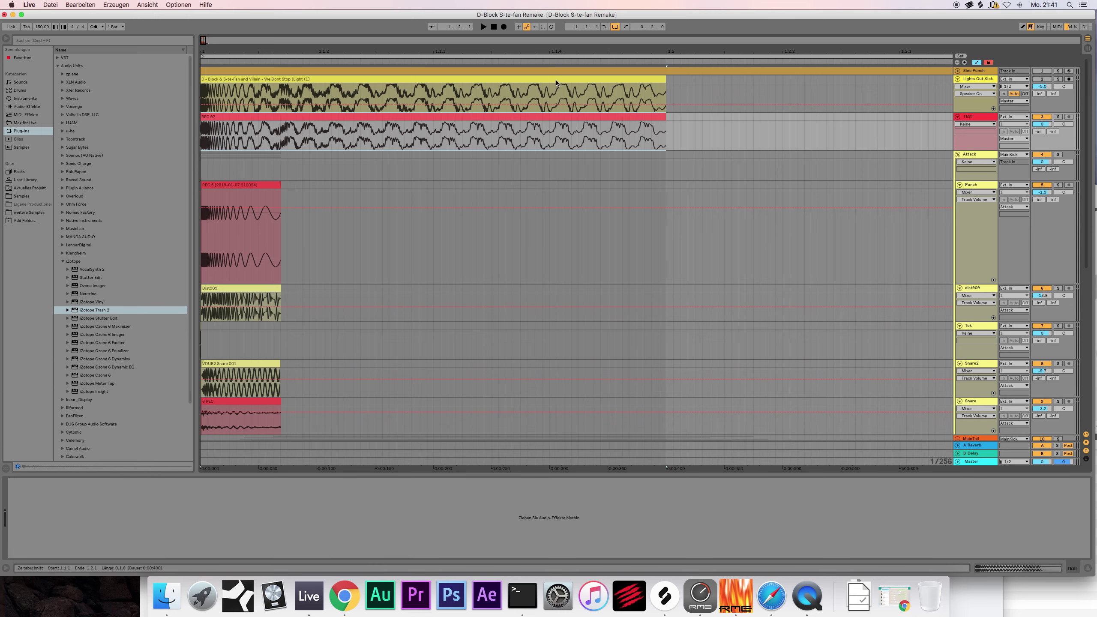
Step: Compare the TEST recording with the Lights Out Kick reference by alternately soloing the two tracks during playback
left_click(1059, 116)
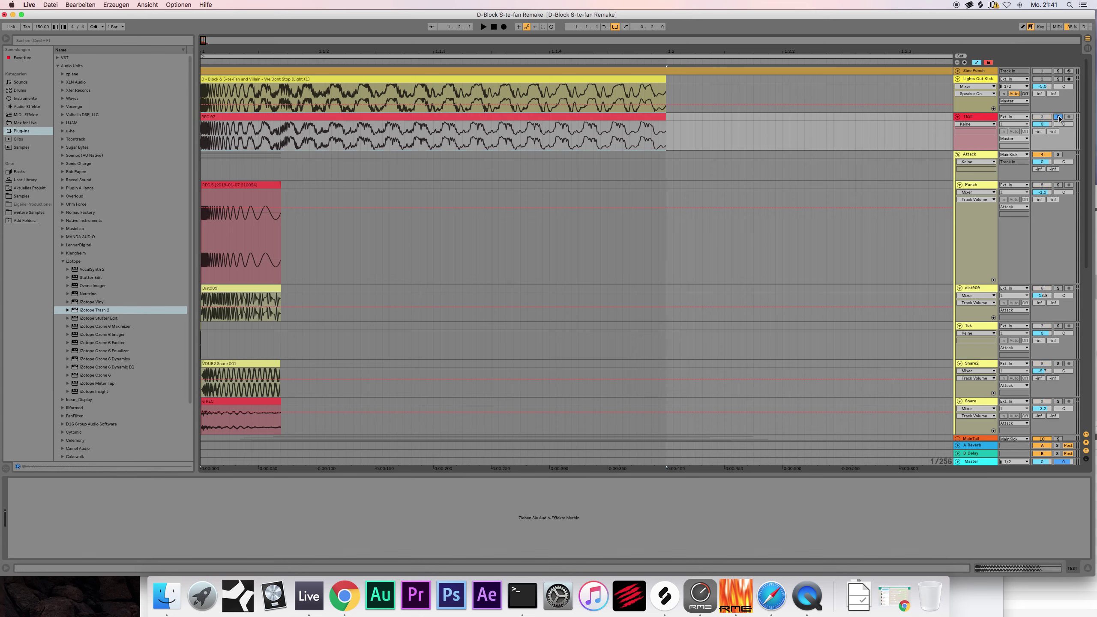
key("space")
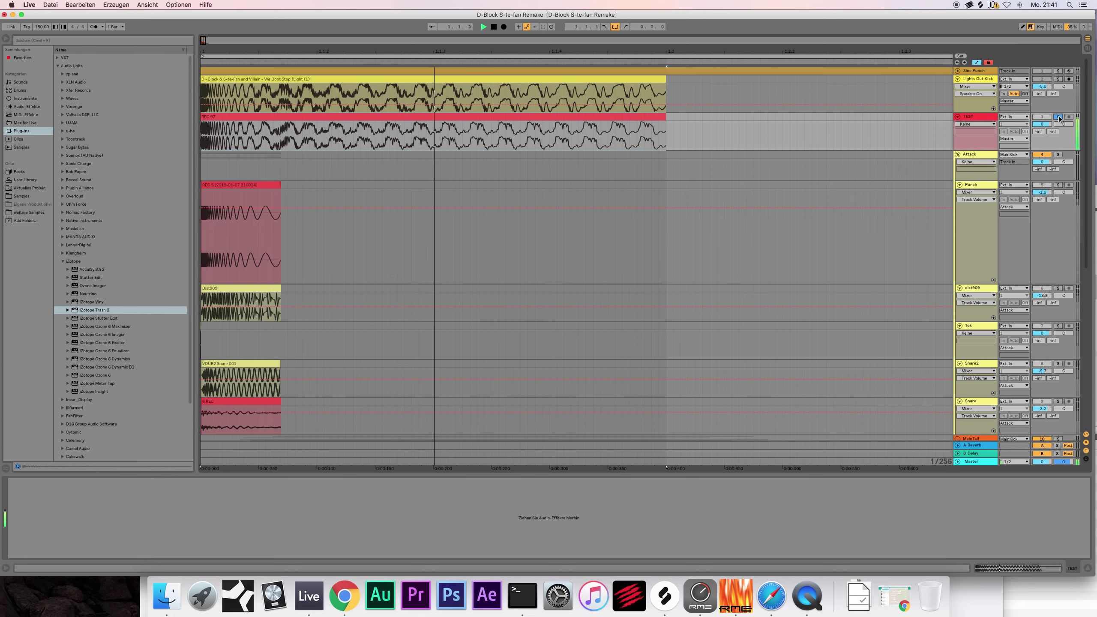
left_click(1058, 80)
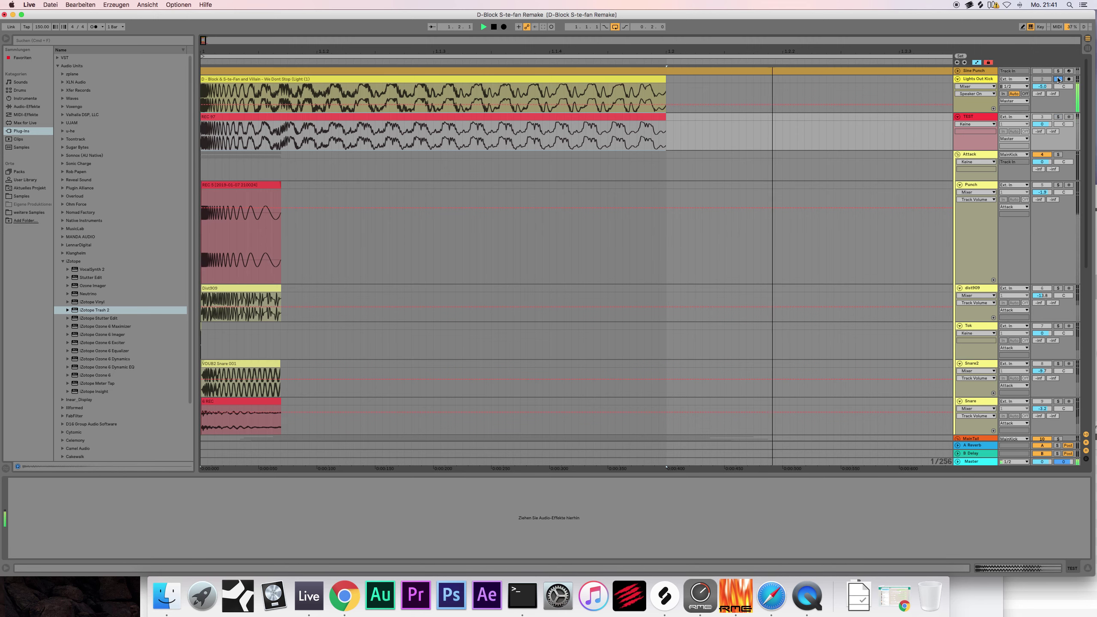
left_click(1058, 117)
left_click(1058, 79)
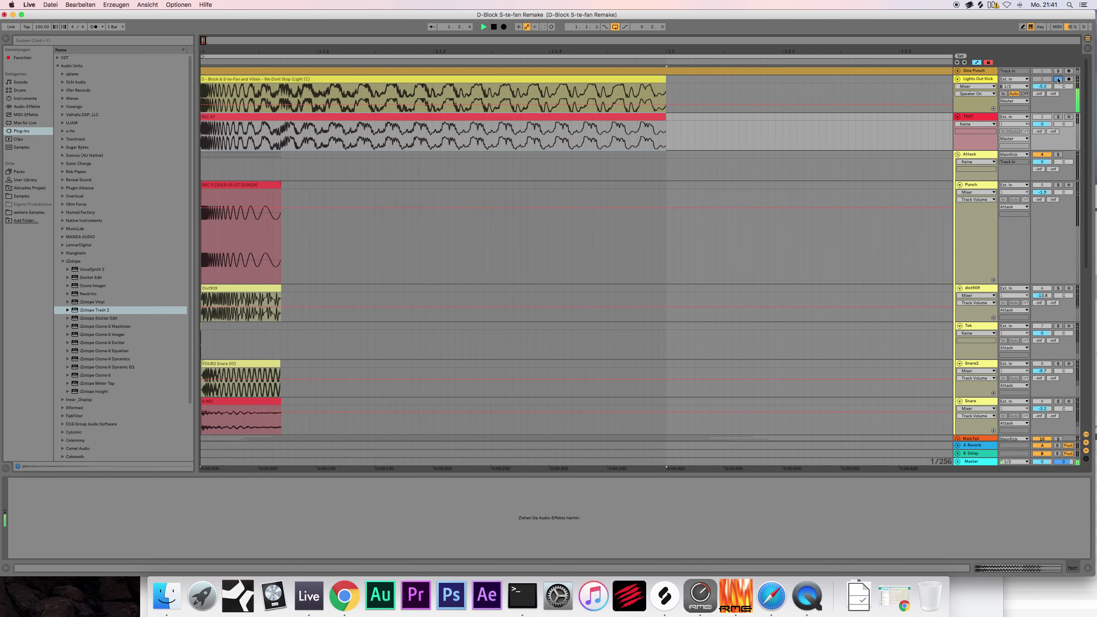
left_click(1058, 117)
left_click(1057, 80)
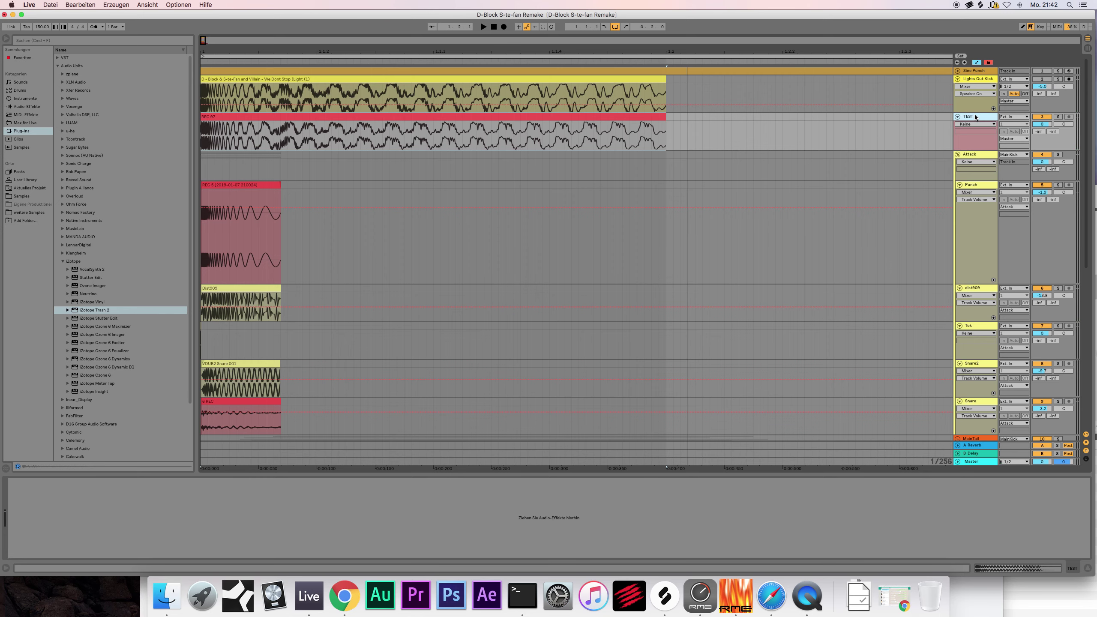
Step: Delete the recorded clip from the TEST track and solo the MainTail group
left_click(569, 117)
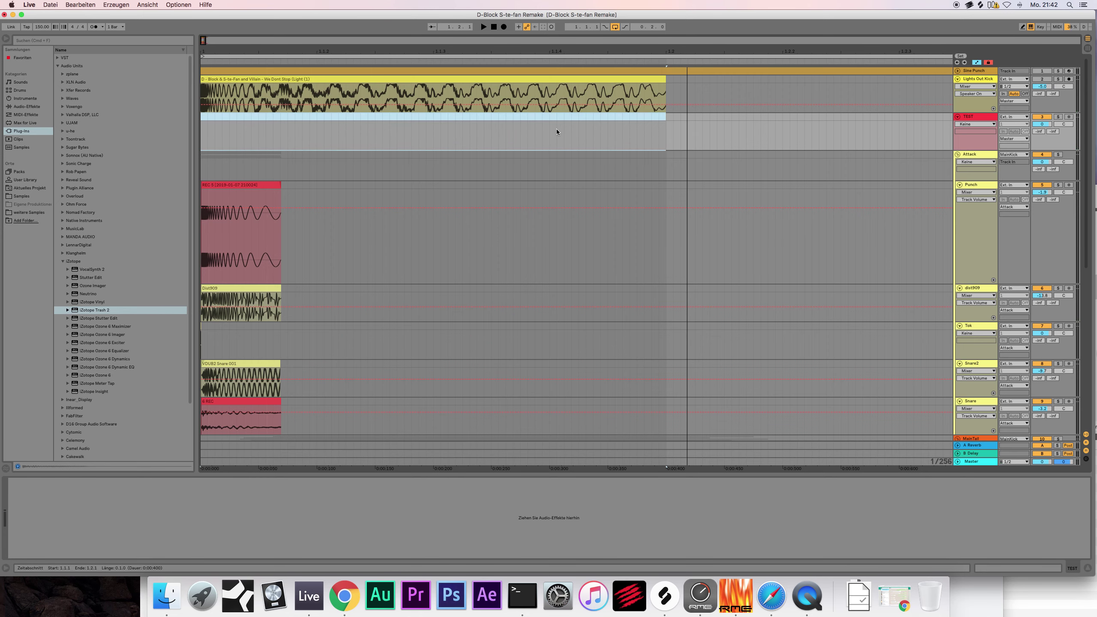
scroll(557, 129, "down", 6)
scroll(939, 114, "up", 6)
scroll(971, 192, "down", 3)
left_click(973, 258)
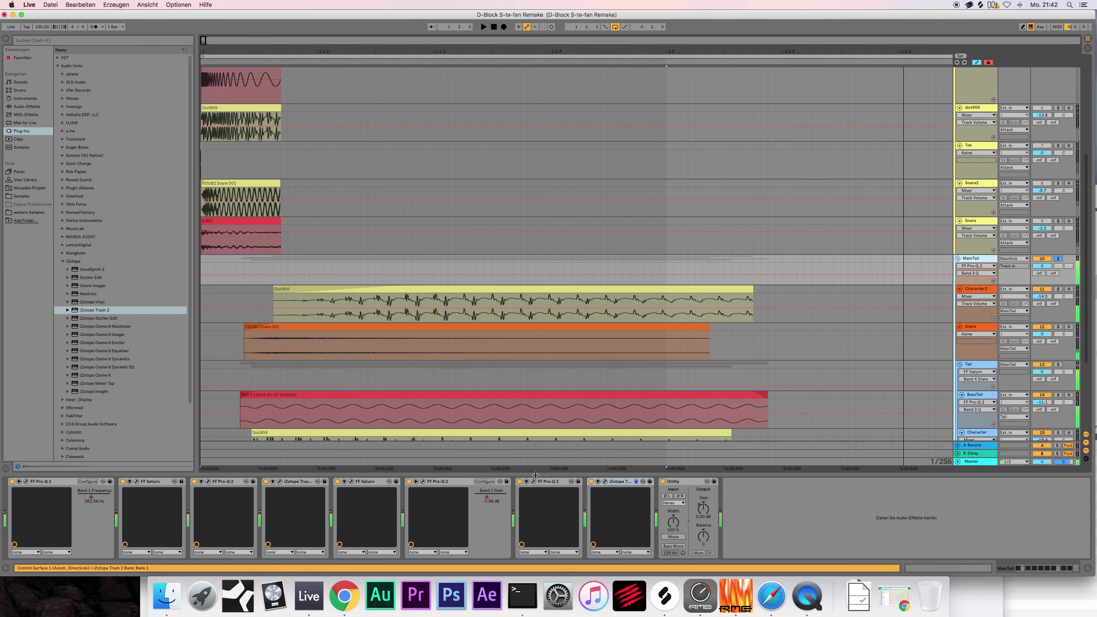
Step: Cut MainTail's Pro-Q 2 mid bell to about -8.4 dB near 281 Hz while playing the tail
key("super+alt+p")
left_click_drag(781, 194, 757, 304)
key("space")
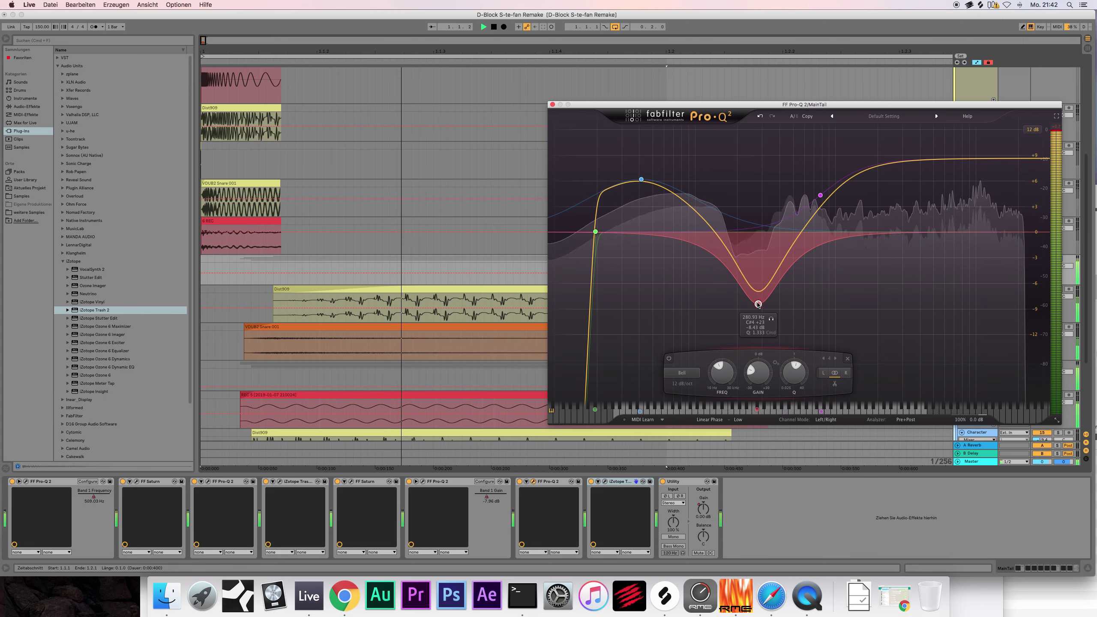
Step: Raise the Pro-Q 2 high shelf to about +10.6 dB, steepen its slope to 30 dB/oct and shift it below 529 Hz
left_click_drag(821, 194, 798, 178)
right_click(797, 186)
mouse_move(821, 209)
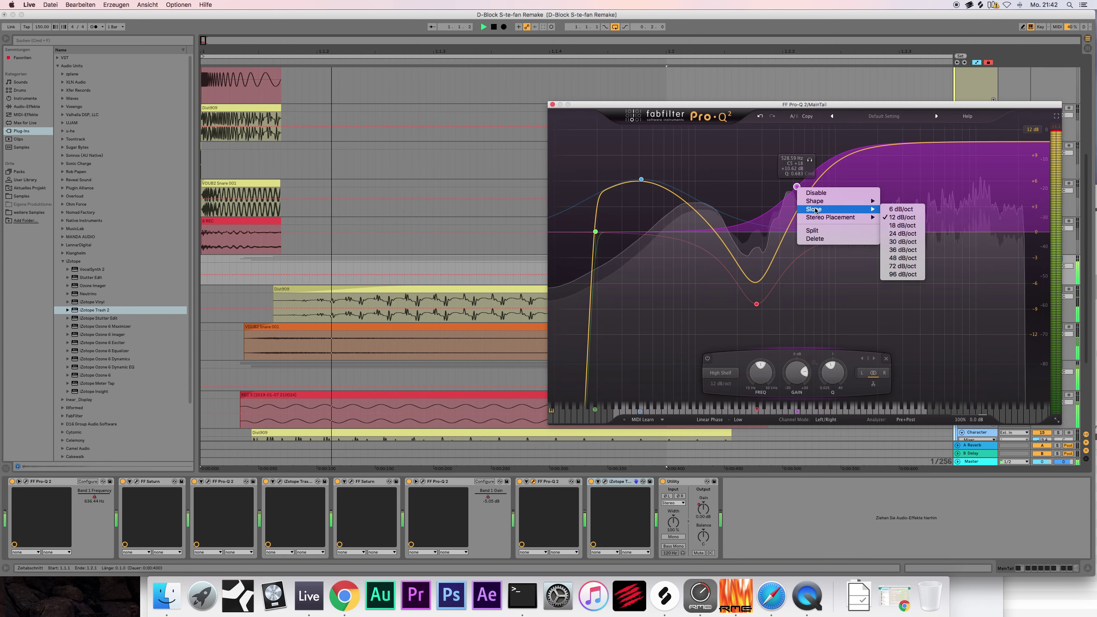
left_click(906, 244)
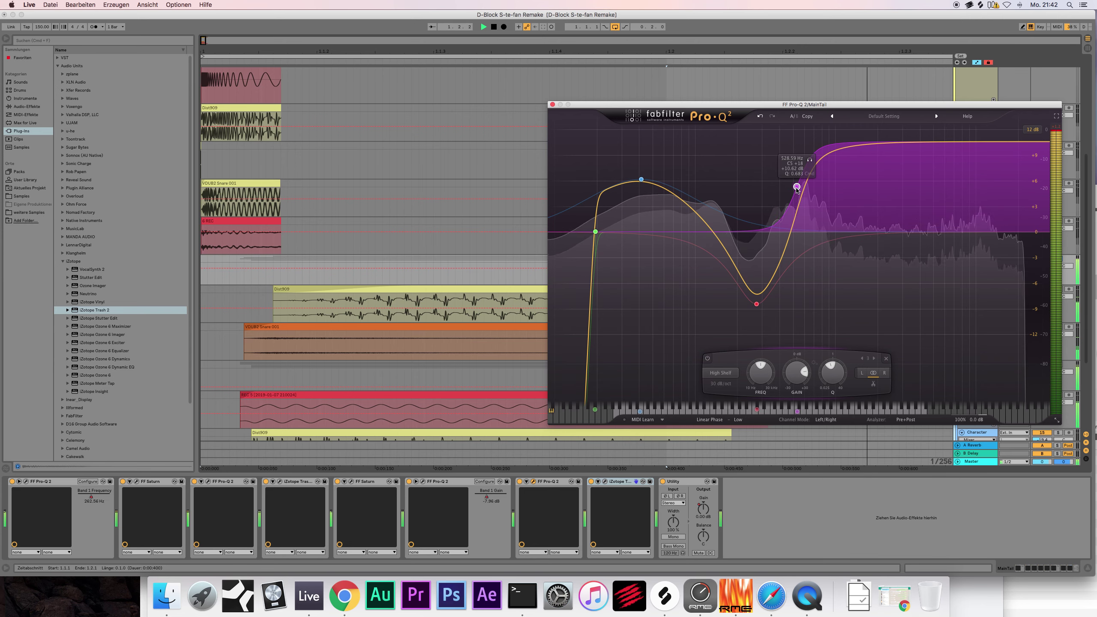
left_click_drag(798, 187, 766, 186)
left_click(553, 105)
scroll(554, 118, "down", 5)
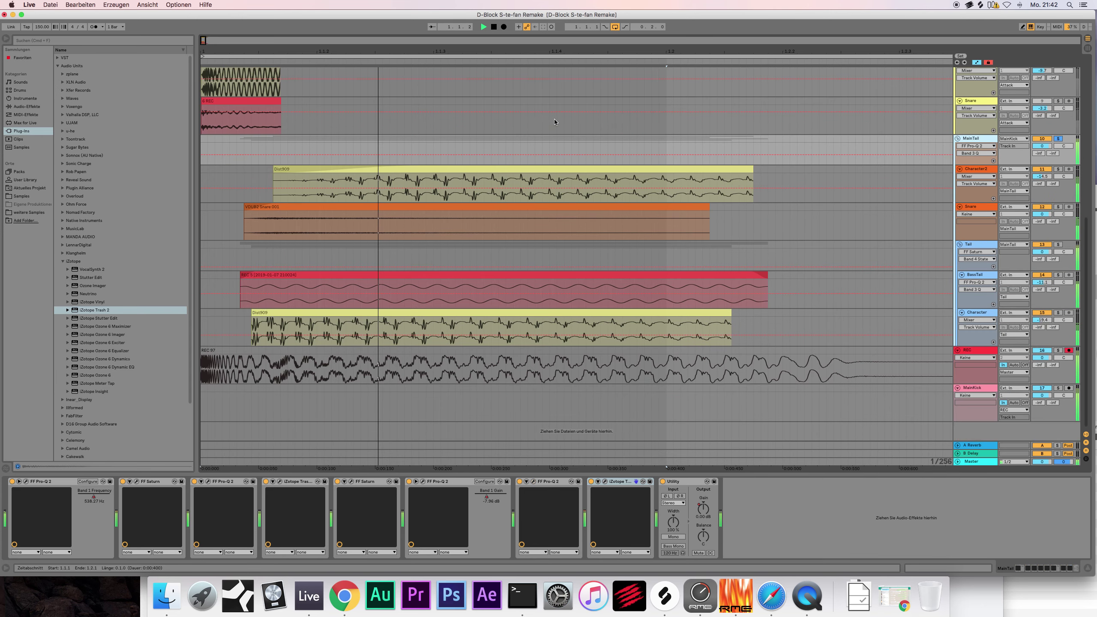
Step: Record the soloed MainTail group onto the REC track with the current EQ setting
key("F9")
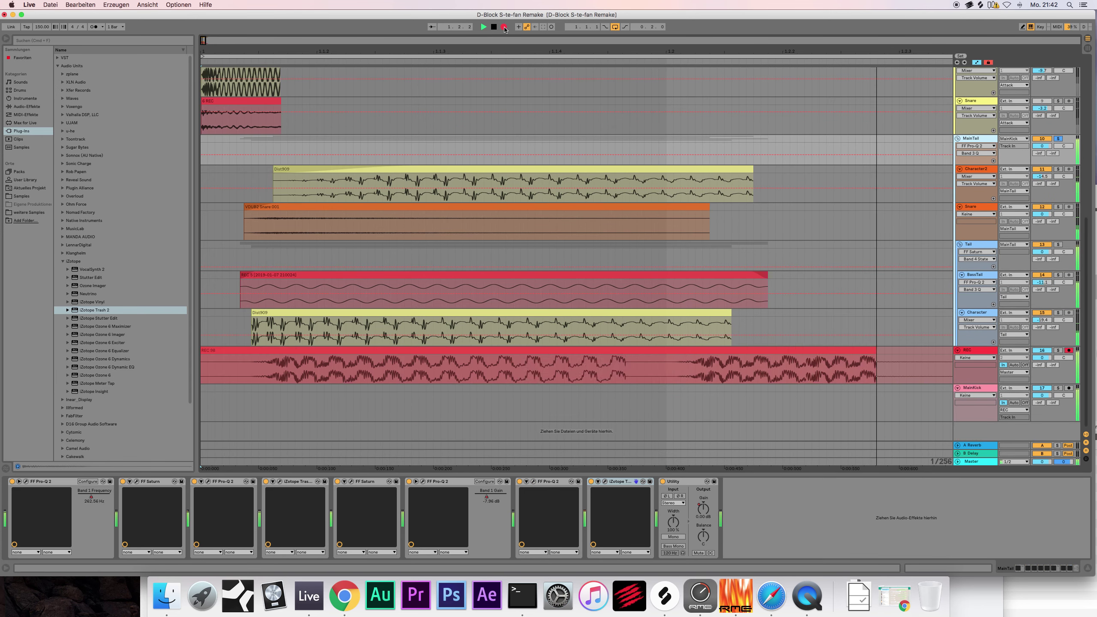
key("space")
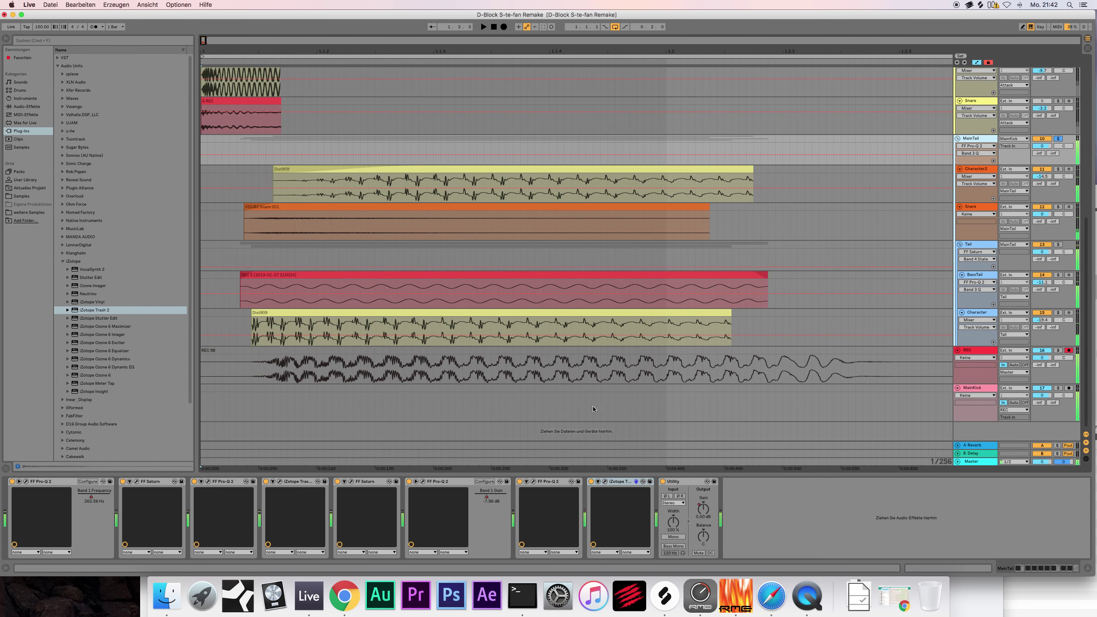
Step: Shift MainTail's Pro-Q 2 high shelf up to about 1113 Hz at roughly +11 dB and play the tail
left_click(534, 482)
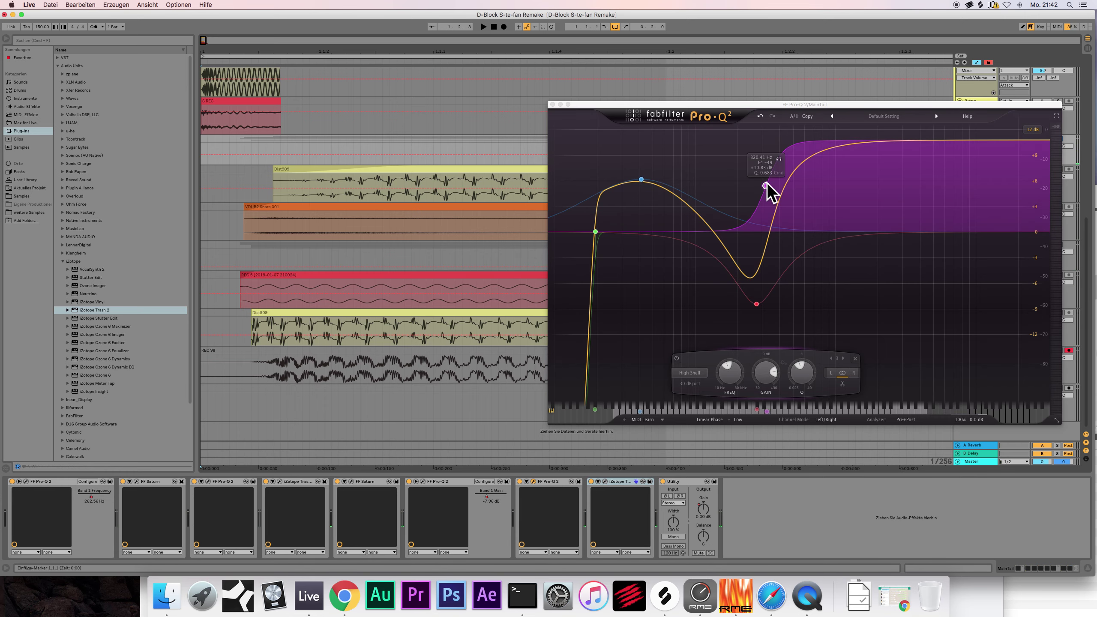
left_click_drag(767, 186, 842, 185)
key("space")
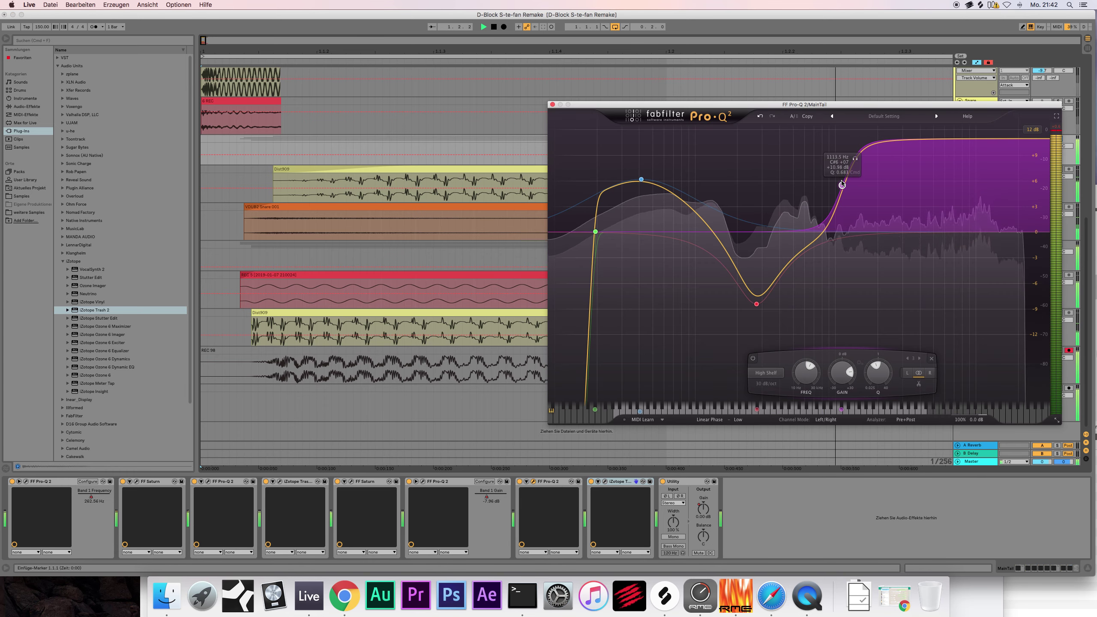
Step: Set the Pro-Q 2 mid bell's slope to 36 dB/oct, shift it to a higher frequency and hide the plug-in window
right_click(756, 304)
mouse_move(794, 325)
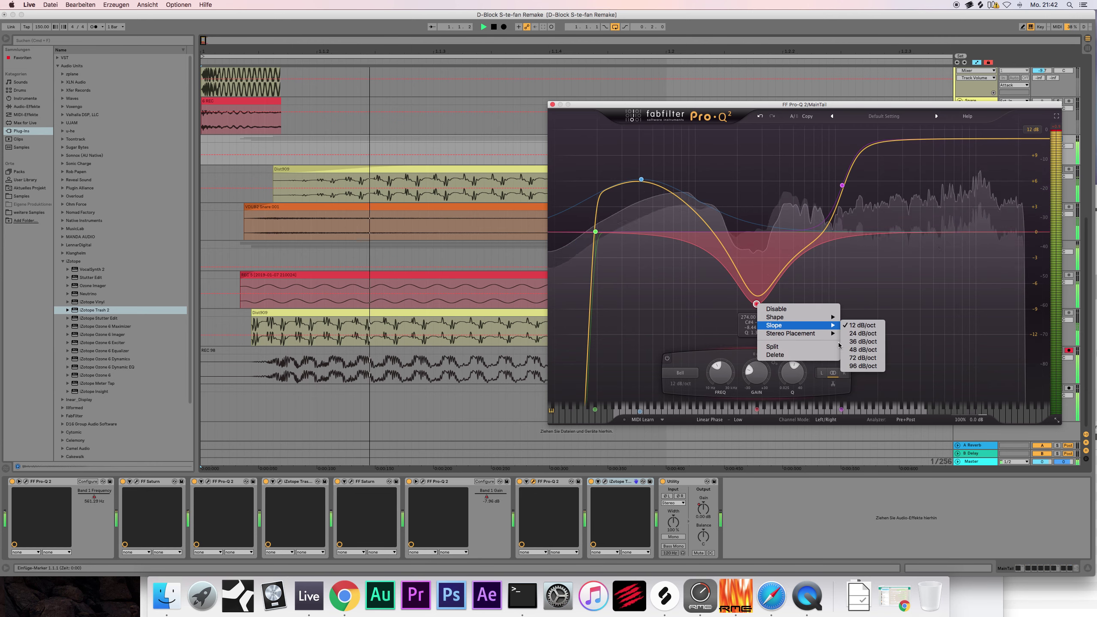
left_click(852, 342)
left_click_drag(756, 303, 788, 303)
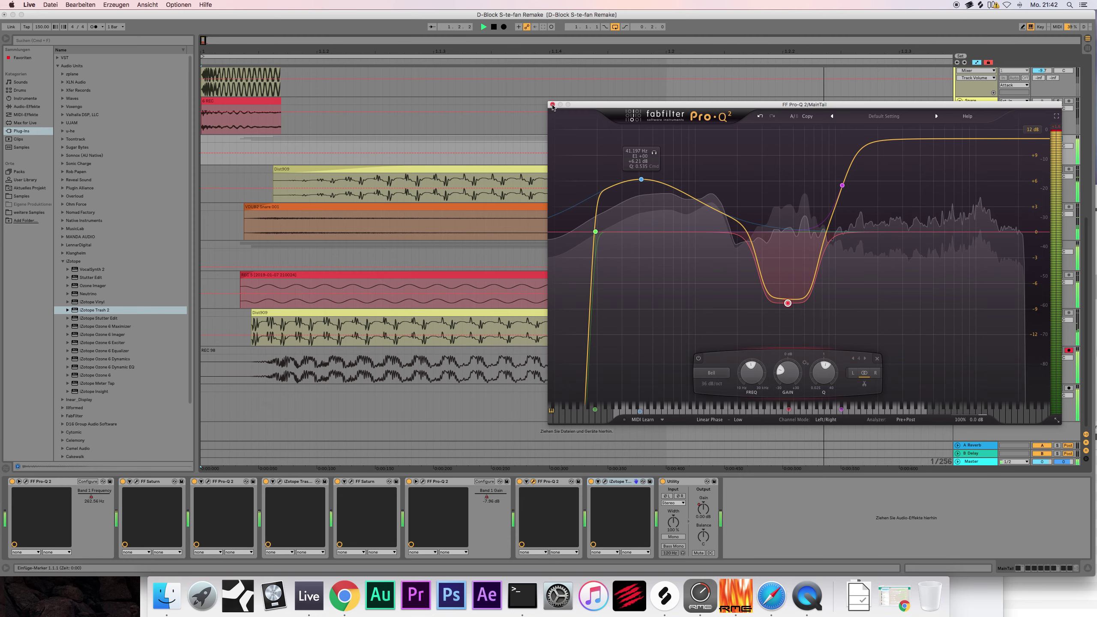
key("super+alt+p")
Step: Raise the Character track's volume and re-record the soloed tail onto the REC track
left_click(976, 169)
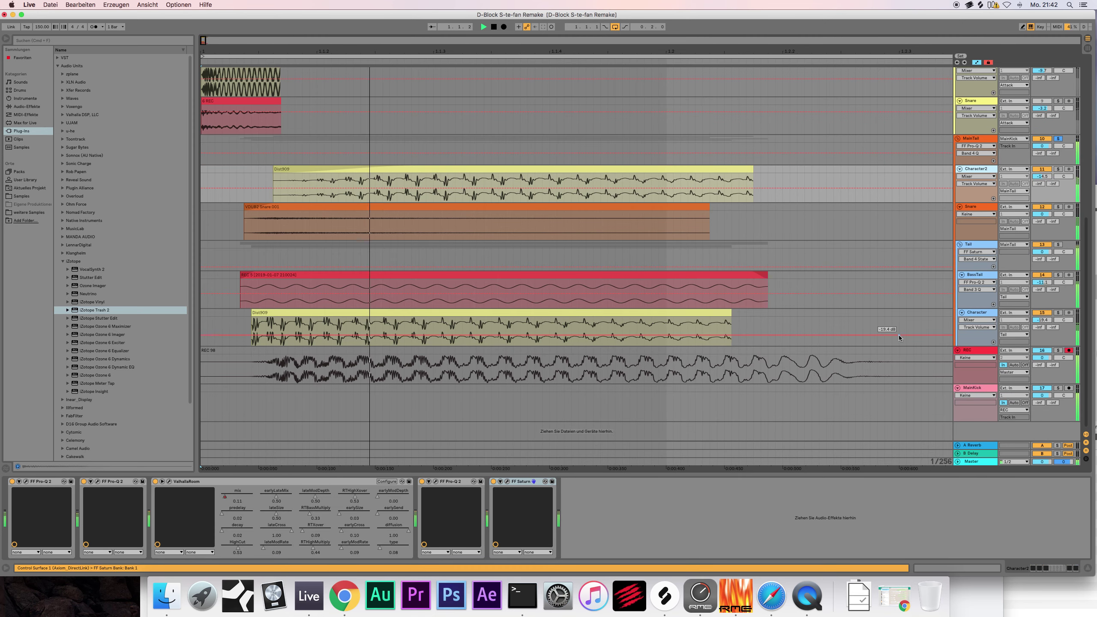
left_click(975, 312)
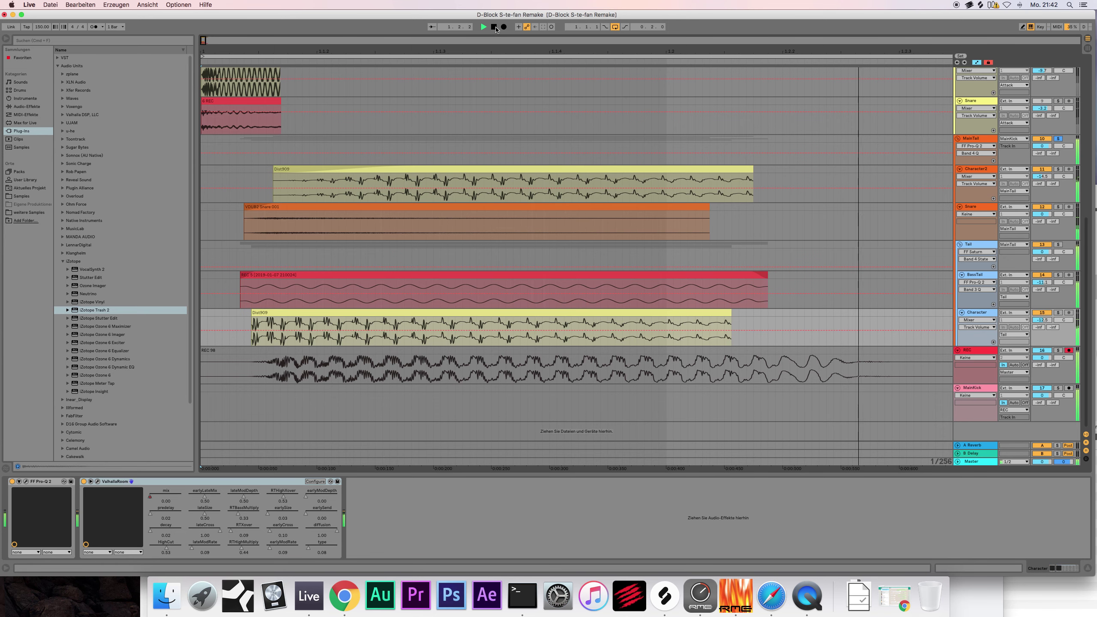
left_click(495, 27)
left_click(504, 27)
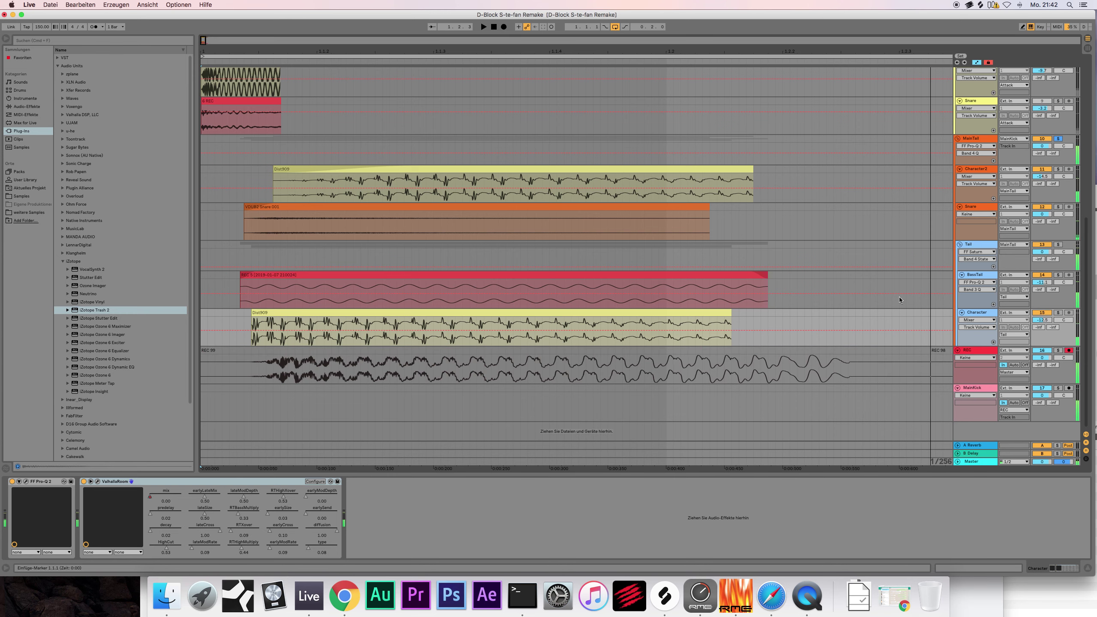
Step: Raise the Character track's volume further to about -9.9 dB during playback and record the soloed tail again
key("space")
left_click_drag(1042, 320, 1042, 312)
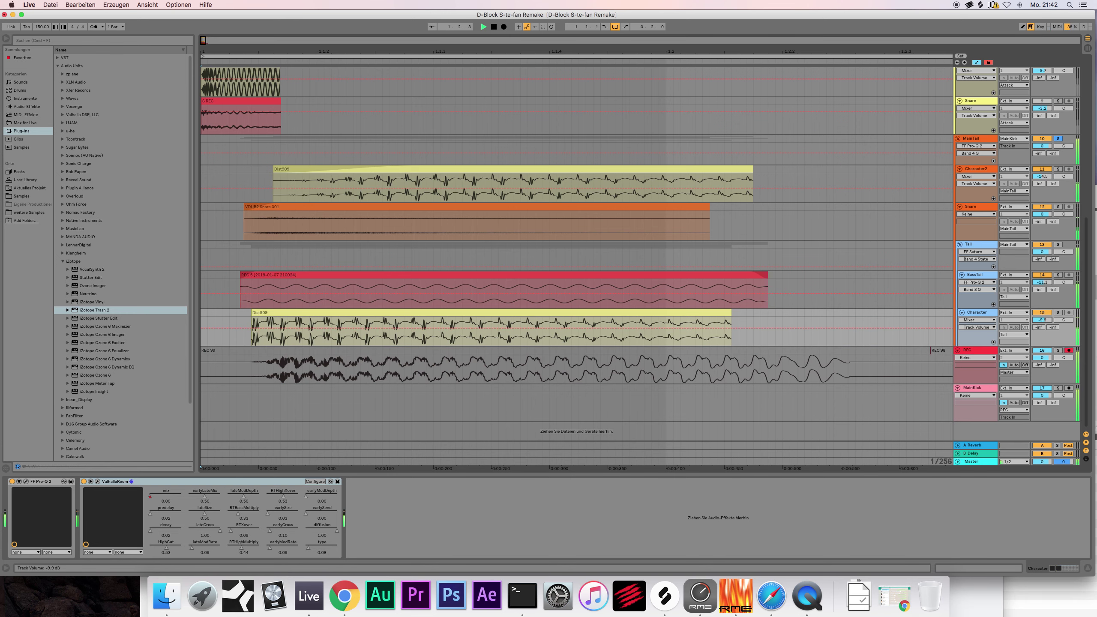
left_click(494, 28)
left_click(504, 28)
key("space")
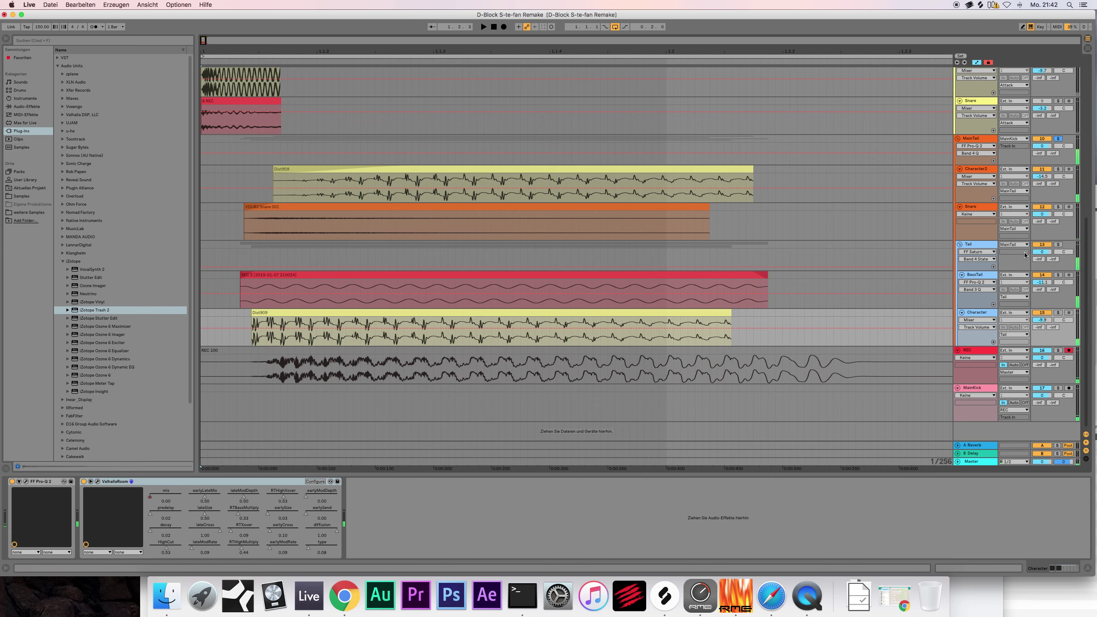
Step: Turn off Automation Mode and give the Character track's clip a fade-in covering about its first quarter
left_click(988, 168)
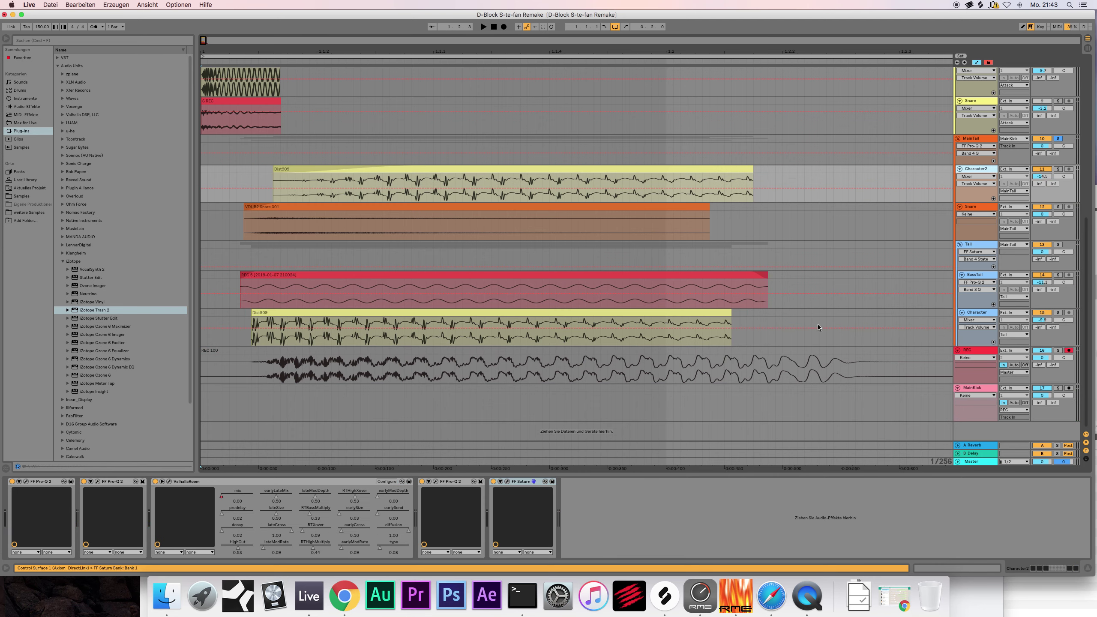
left_click(975, 314)
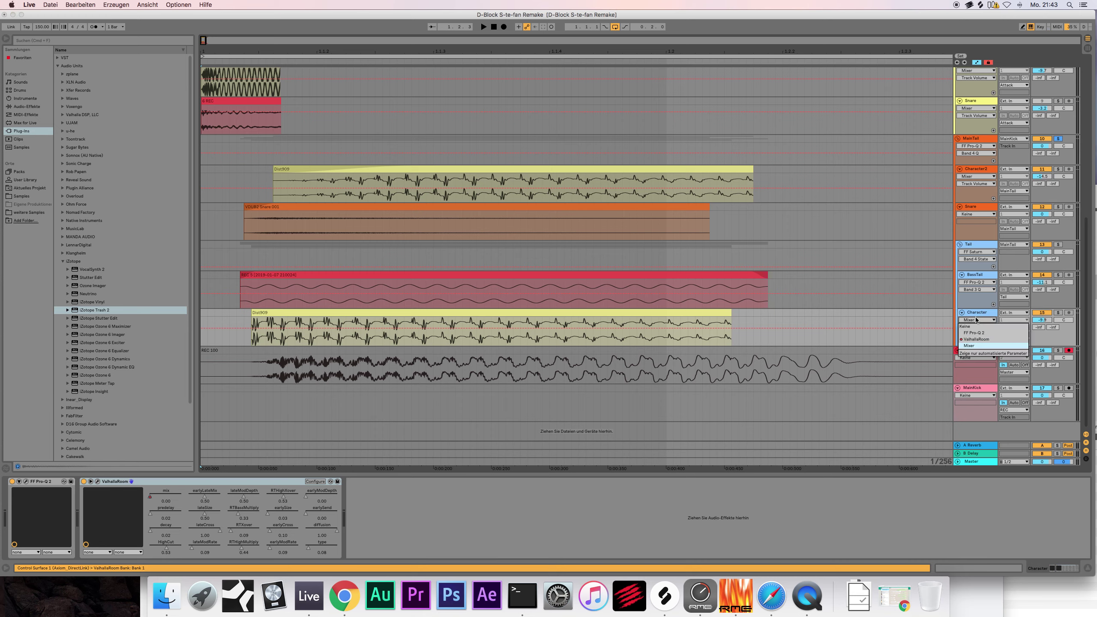
left_click(273, 314)
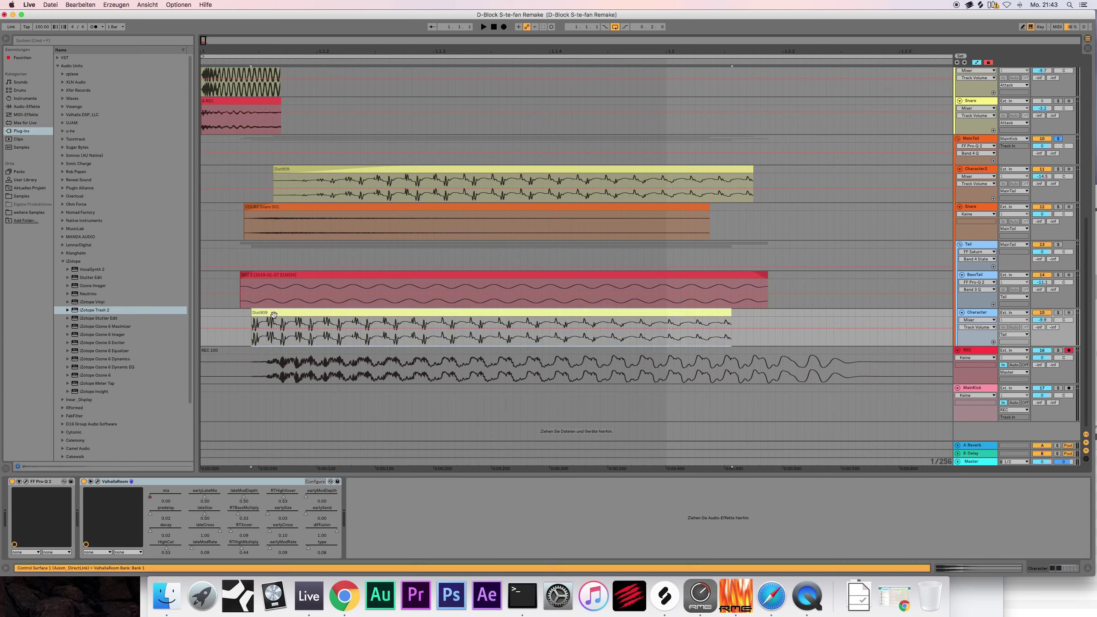
left_click(148, 5)
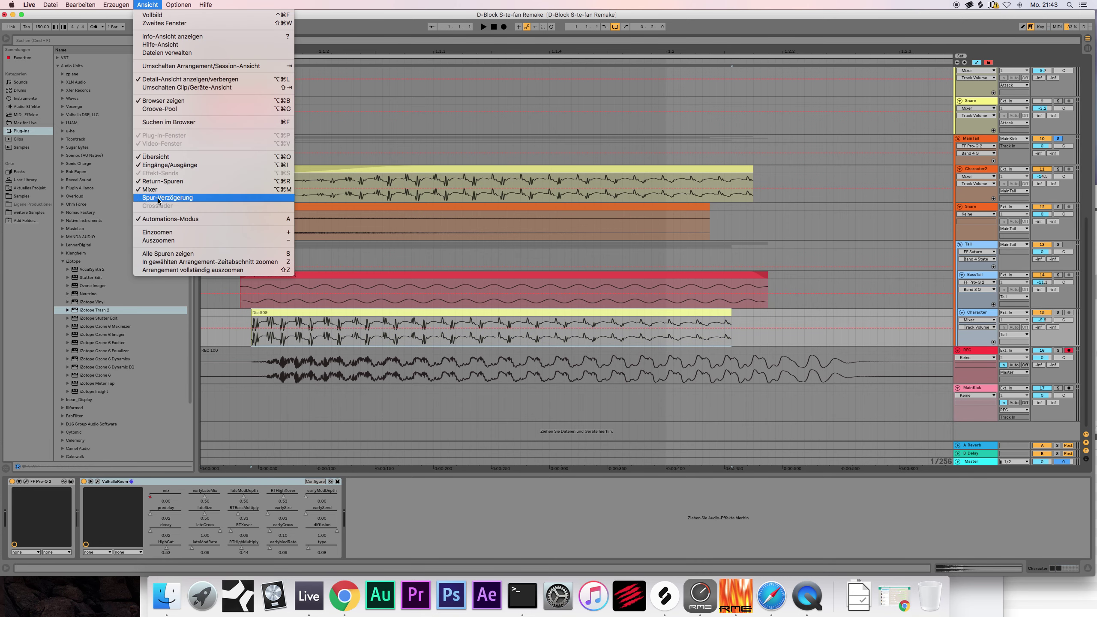
left_click(158, 219)
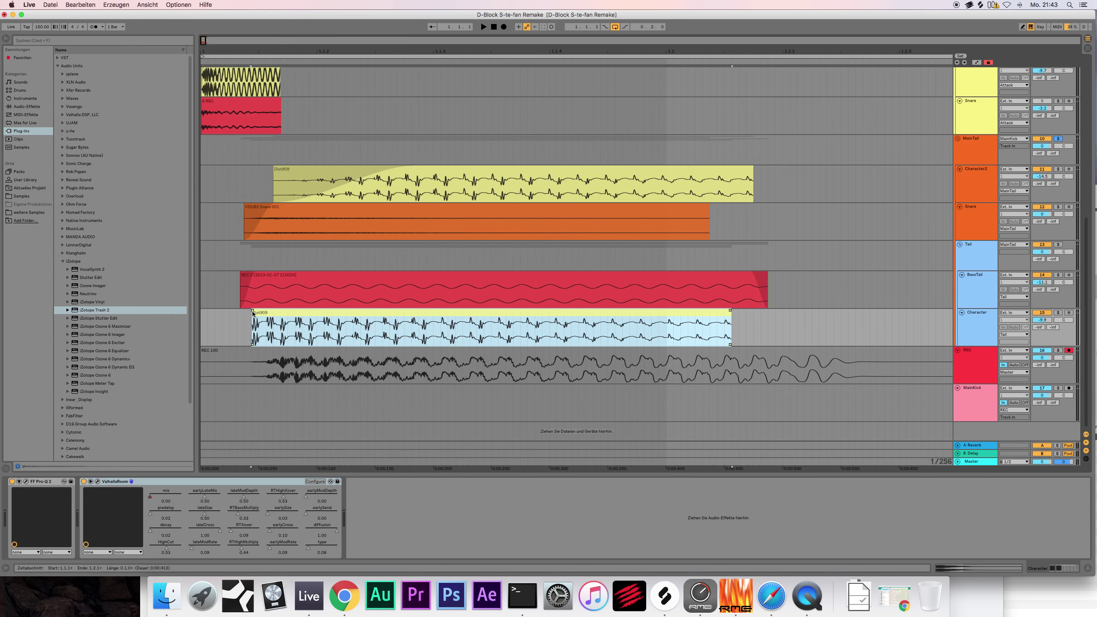
left_click_drag(322, 316, 337, 316)
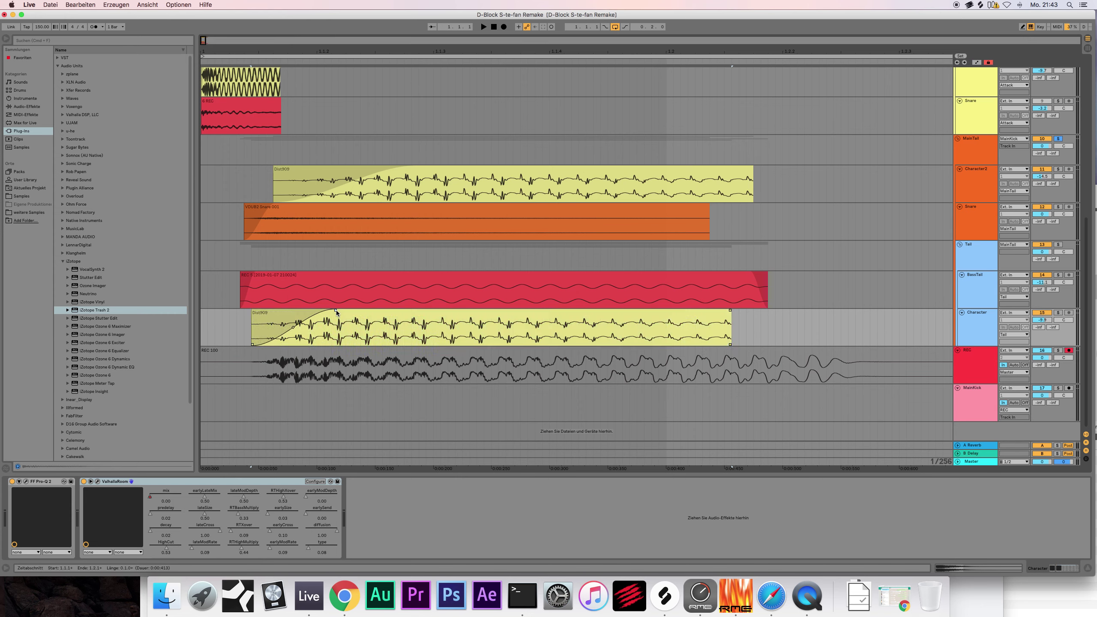
left_click(336, 310)
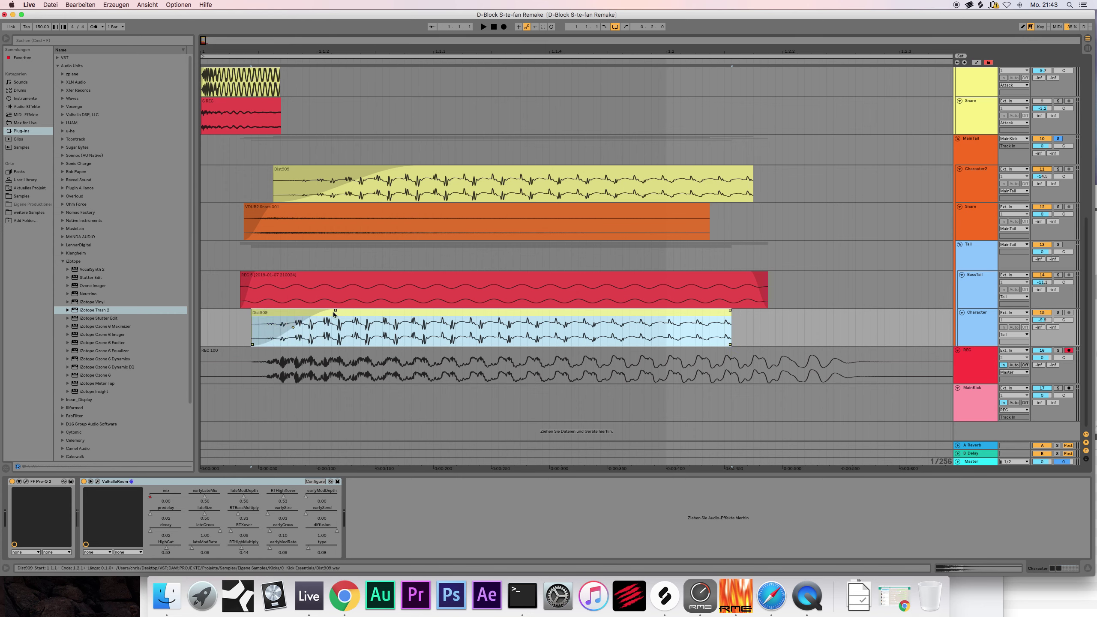
left_click_drag(337, 313, 383, 315)
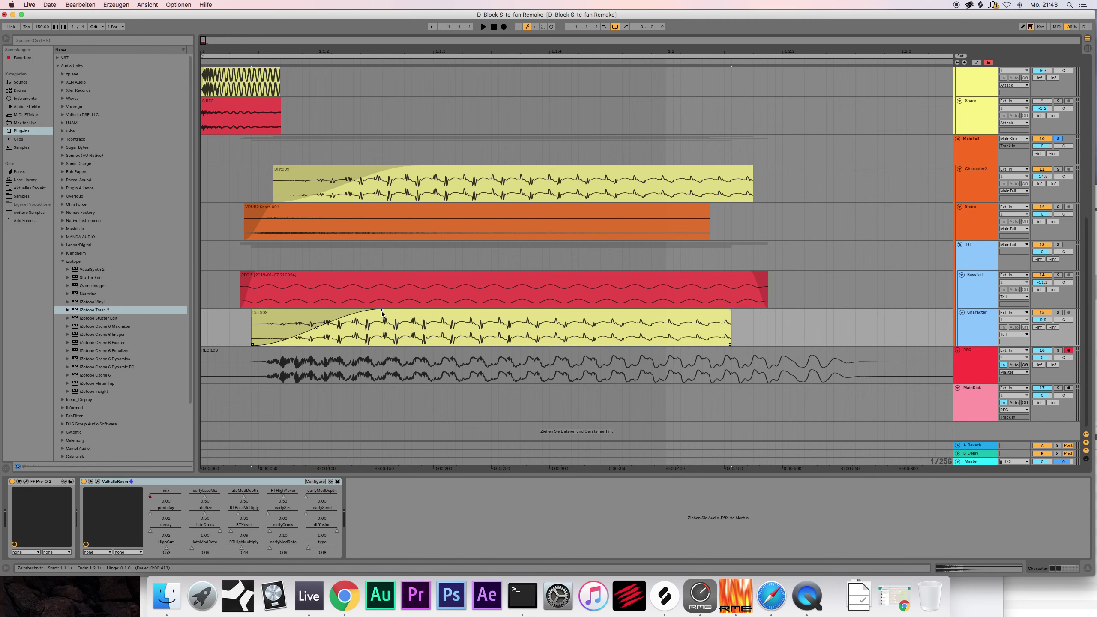
Step: Re-record the soloed tail with the faded Character clip and raise the Character track's volume slightly
left_click(503, 27)
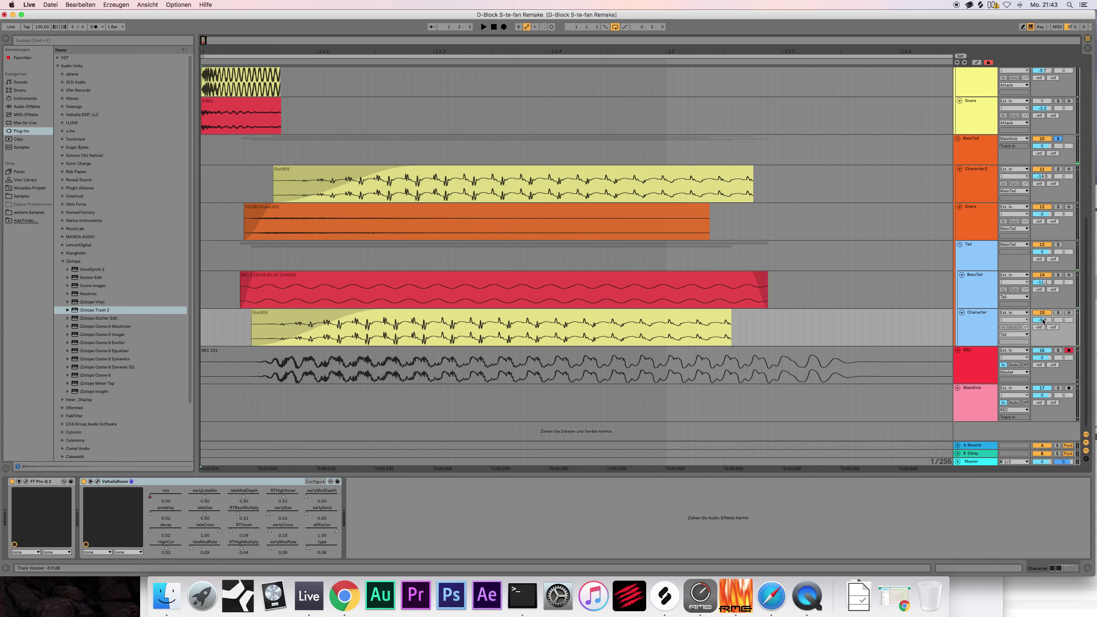
key("space")
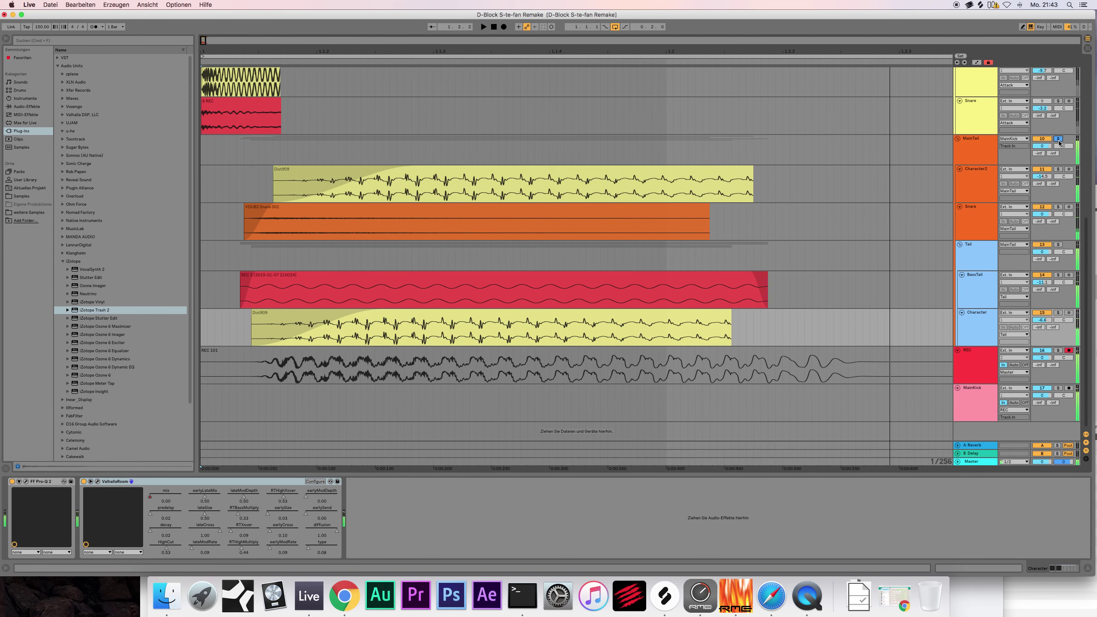
Step: Record the full kick onto the REC track with MainTail unsoloed and play it back
left_click(503, 27)
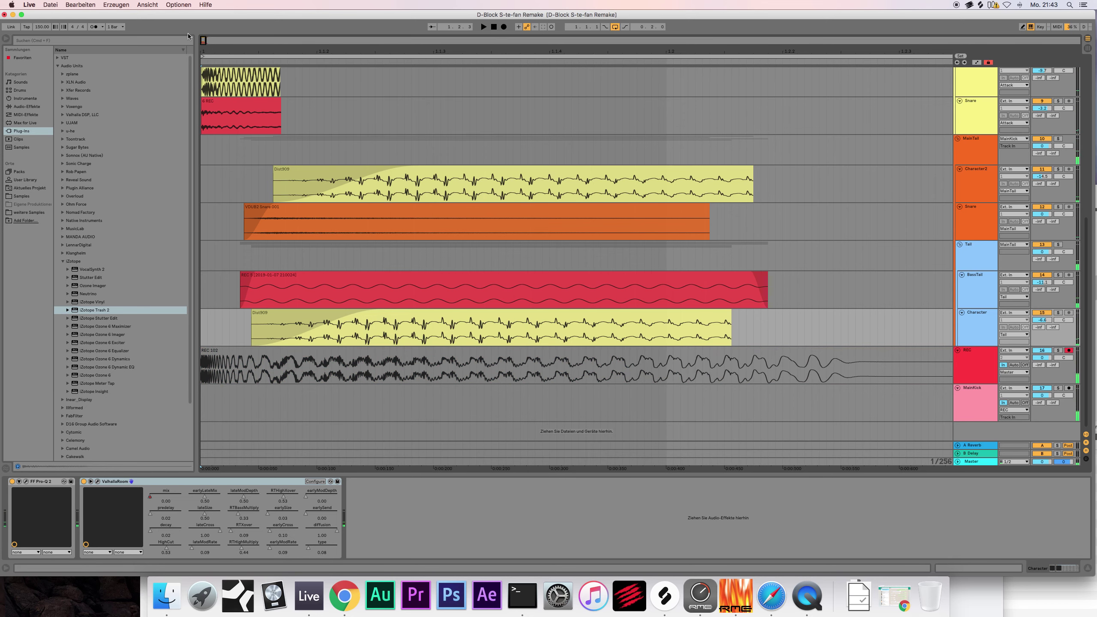
left_click_drag(205, 41, 206, 41)
key("space")
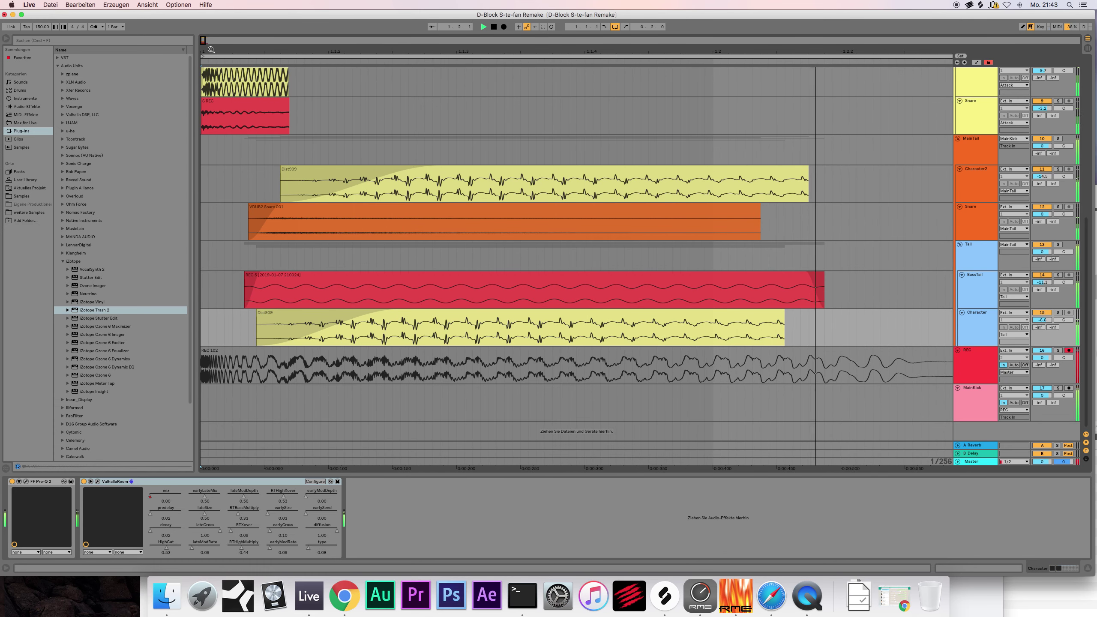
key("space")
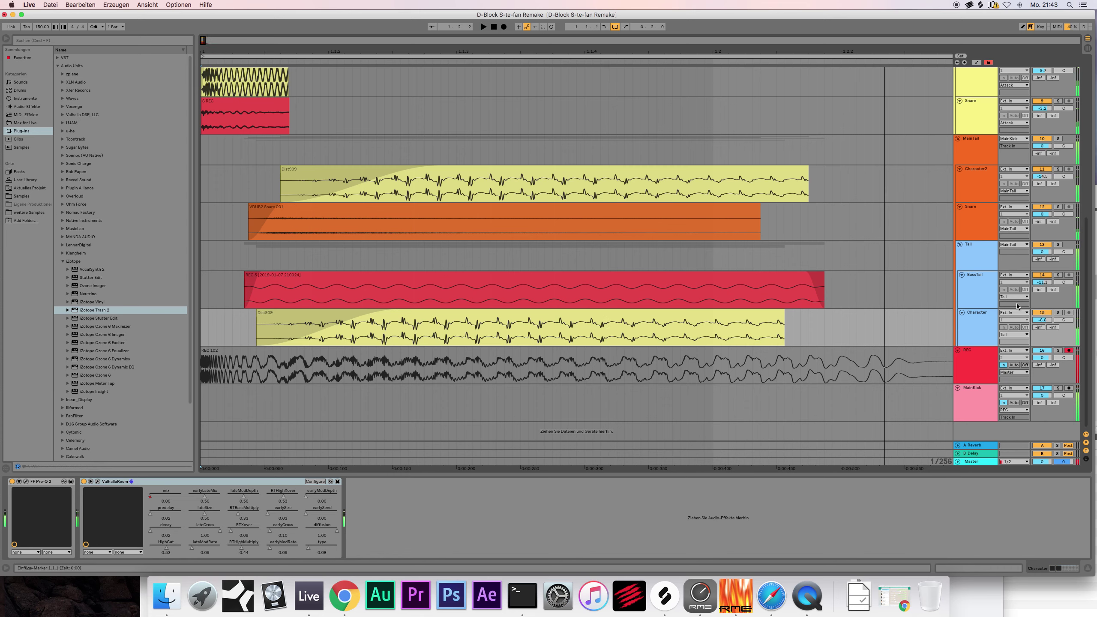
Step: Raise the Character2 track's volume to about -6.1 dB and re-record the full kick onto REC
left_click(981, 172)
key("space")
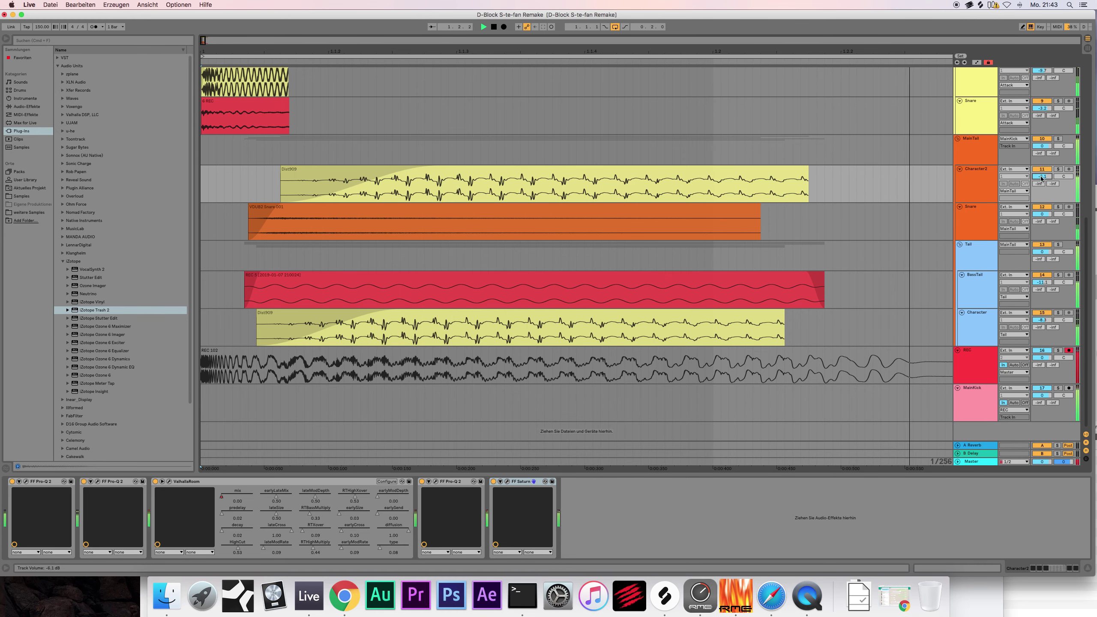
left_click(493, 27)
left_click(504, 27)
key("space")
Step: Lower the Character2 track's volume and record another full kick take onto the REC track
left_click(254, 110)
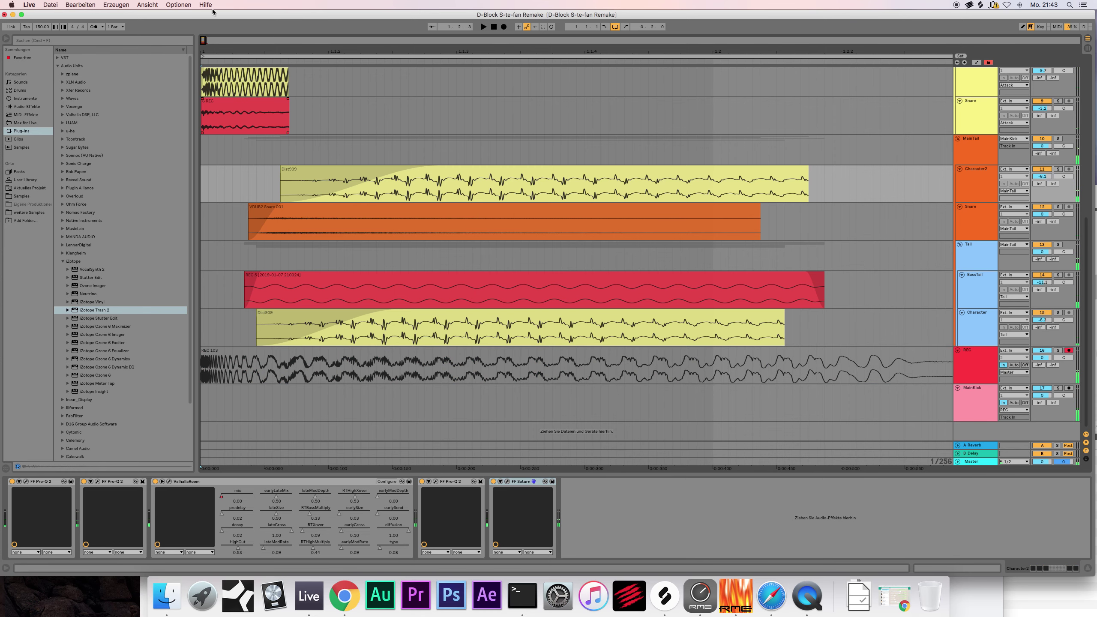
scroll(357, 122, "down", 4)
scroll(357, 122, "up", 2)
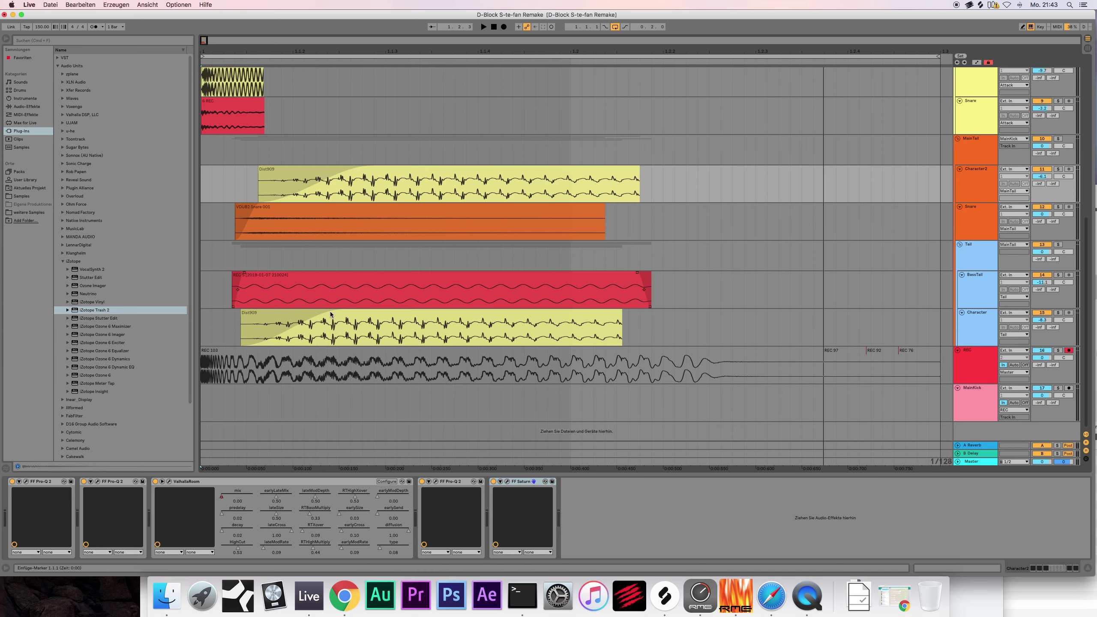
left_click(342, 352)
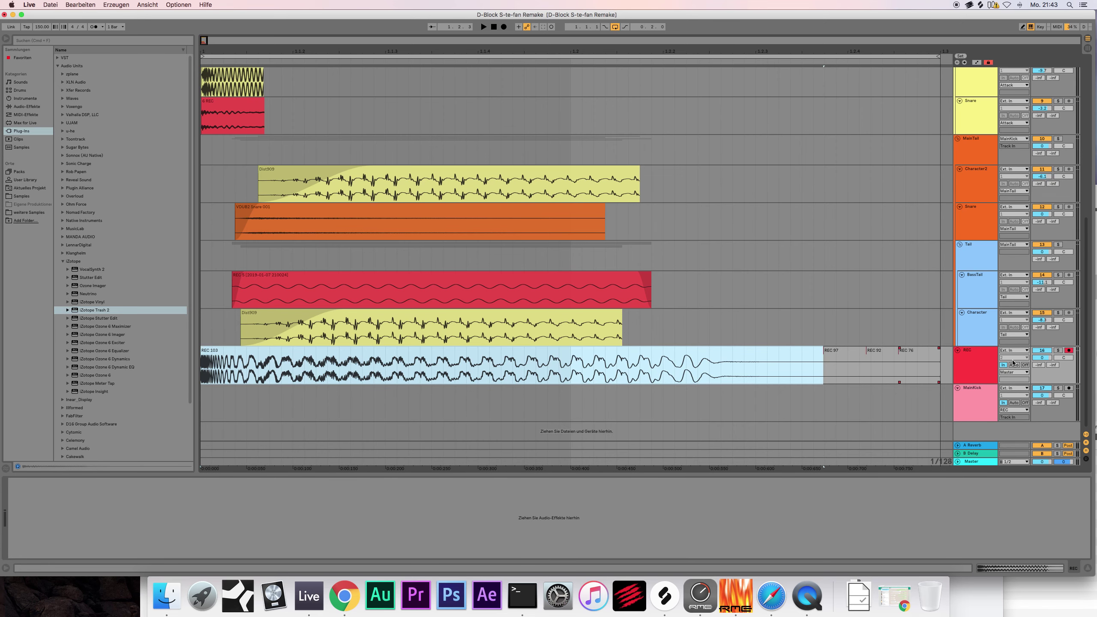
left_click(987, 324)
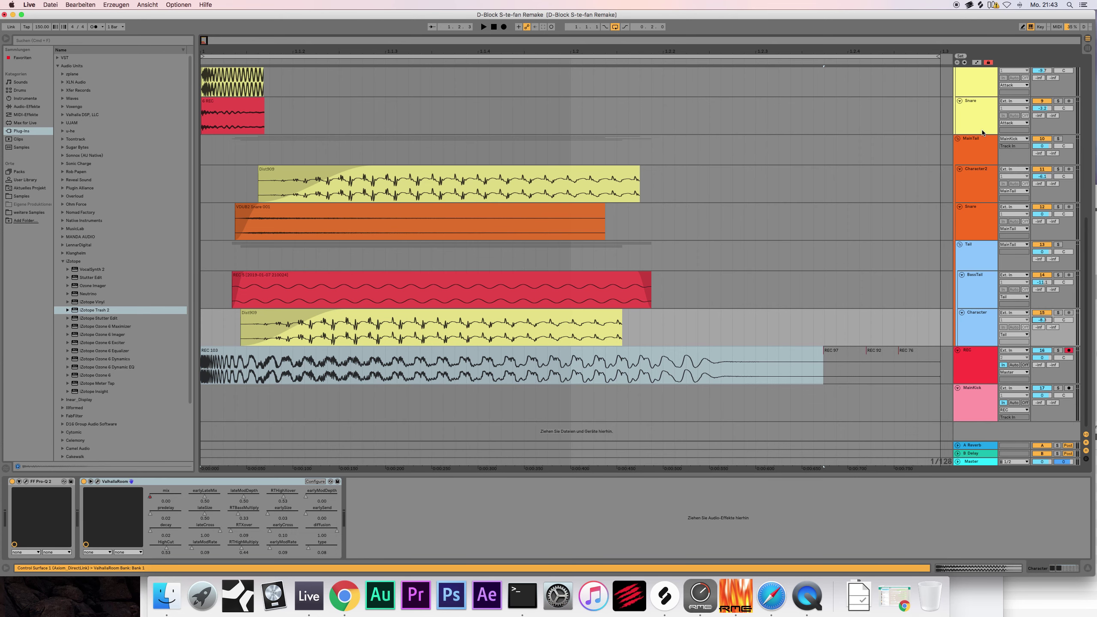
scroll(981, 125, "up", 2)
left_click(984, 103)
scroll(993, 100, "up", 3)
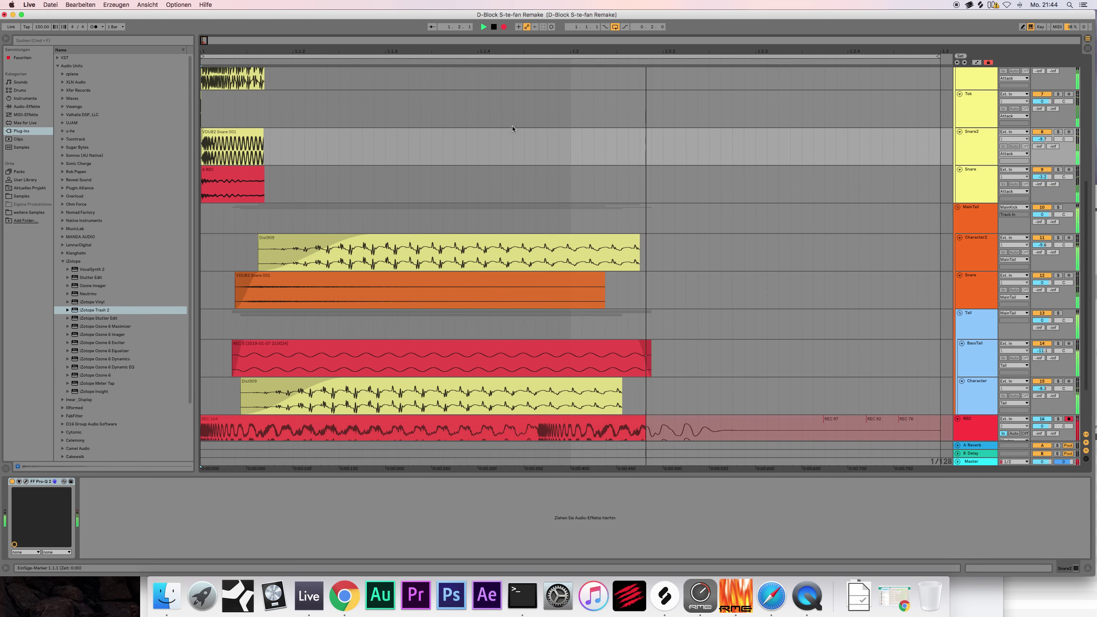
scroll(519, 138, "down", 5)
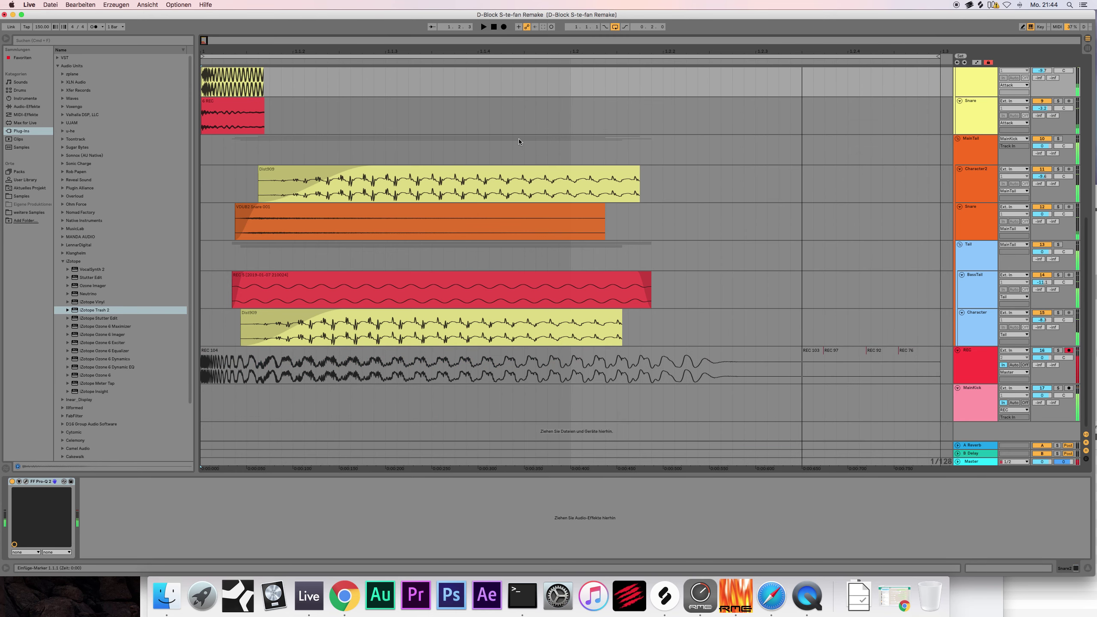
Step: Extend the ends of the Character, BassTail, Character2 and MainTail Snare clips to lengthen the kick's tail
left_click(384, 284)
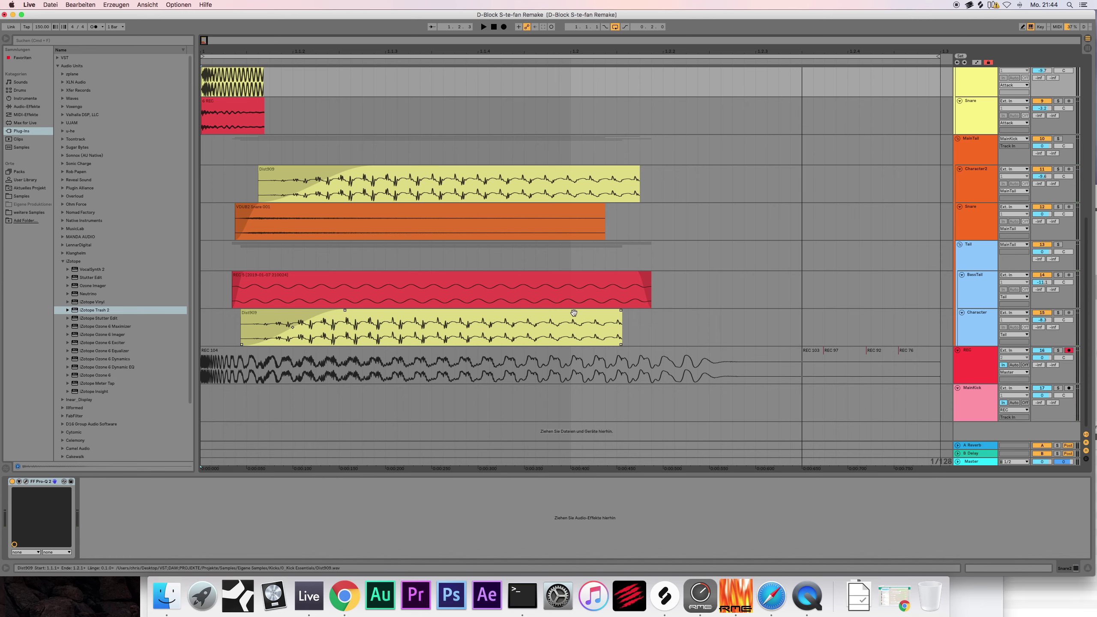
left_click_drag(619, 319, 672, 318)
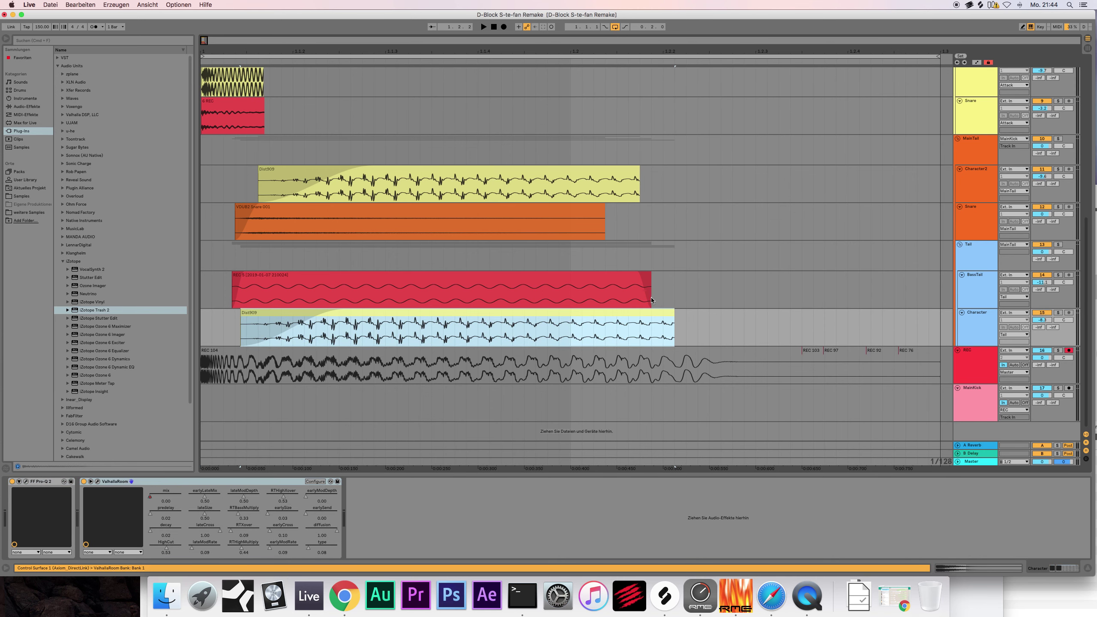
left_click_drag(648, 278, 679, 277)
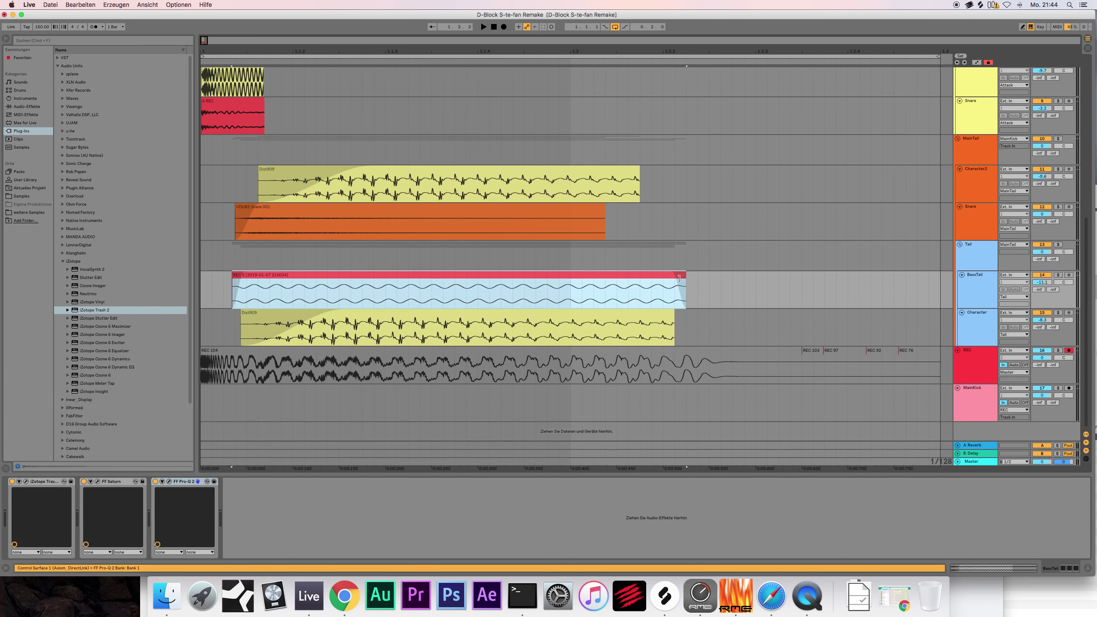
left_click(639, 190)
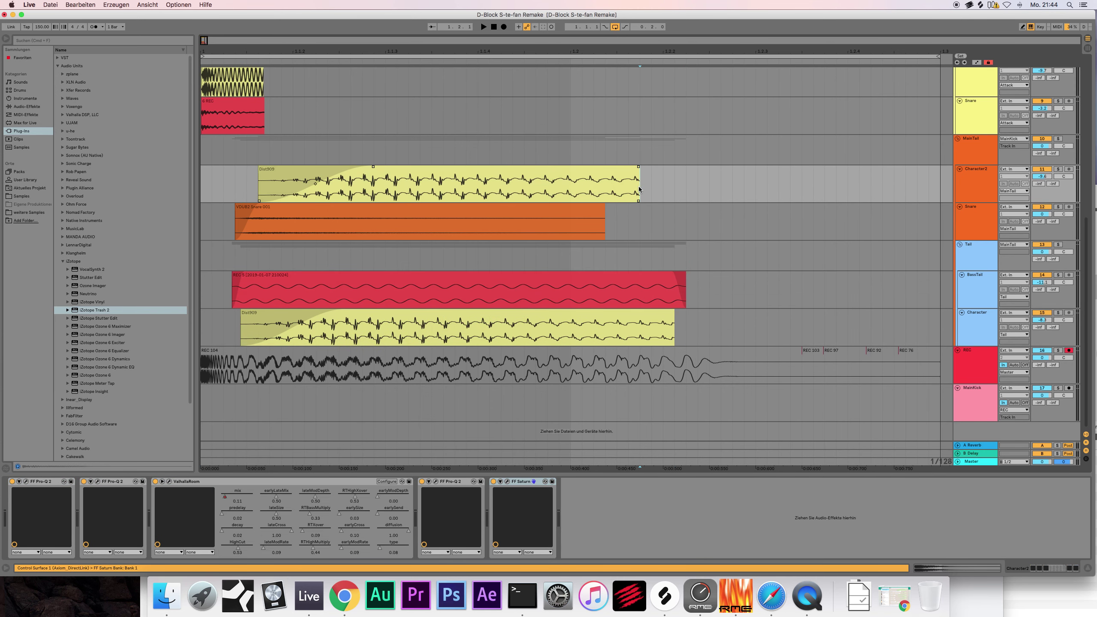
left_click_drag(638, 178, 659, 179)
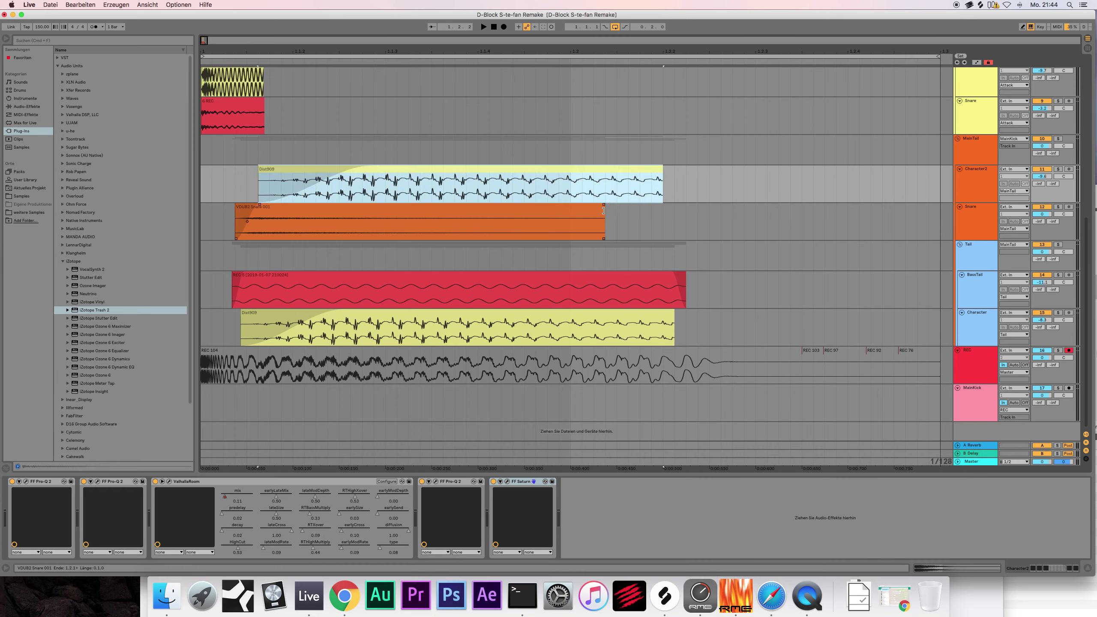
left_click_drag(599, 210, 624, 211)
Step: Move all four tail clips together slightly earlier, closer to the attack, and record the full kick onto REC
left_click(625, 210, "shift")
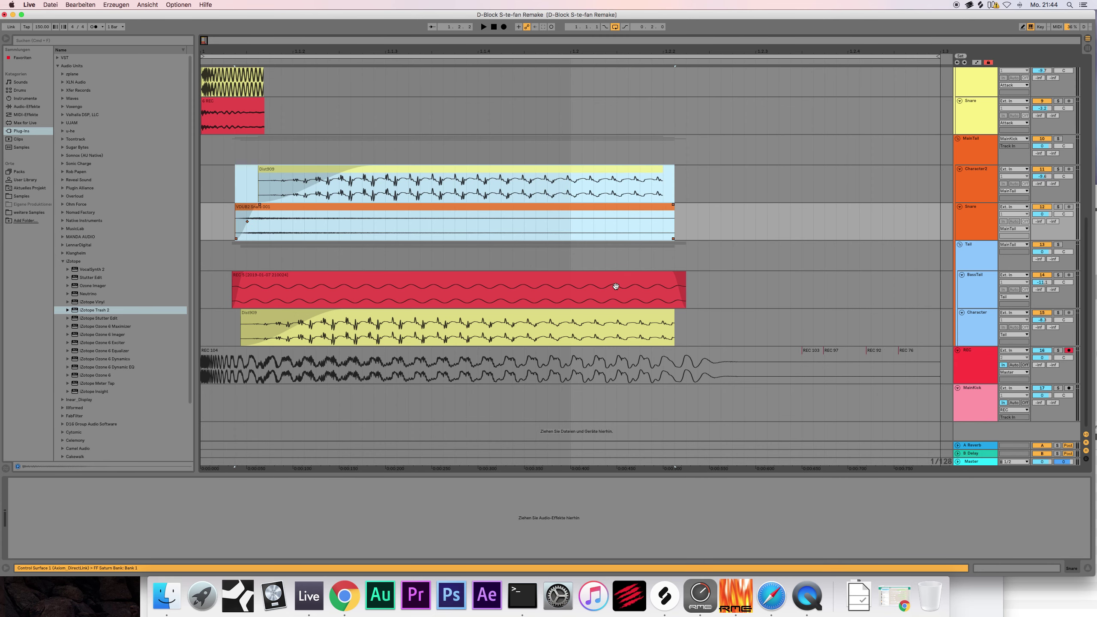
left_click(614, 278, "shift")
left_click(557, 315, "shift")
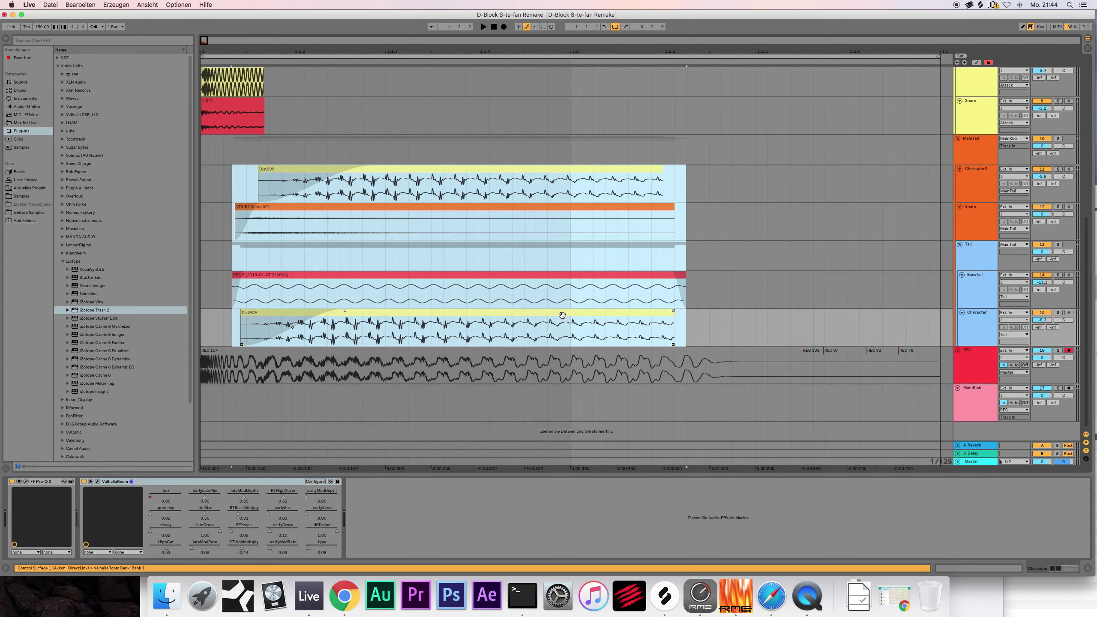
left_click_drag(565, 314, 542, 319)
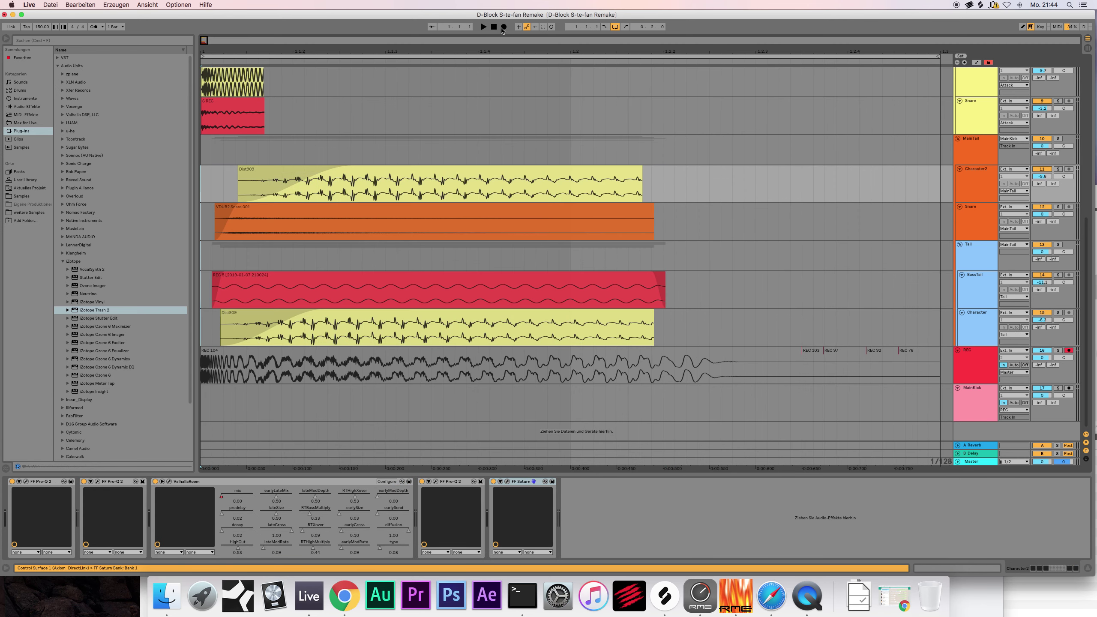
left_click(504, 27)
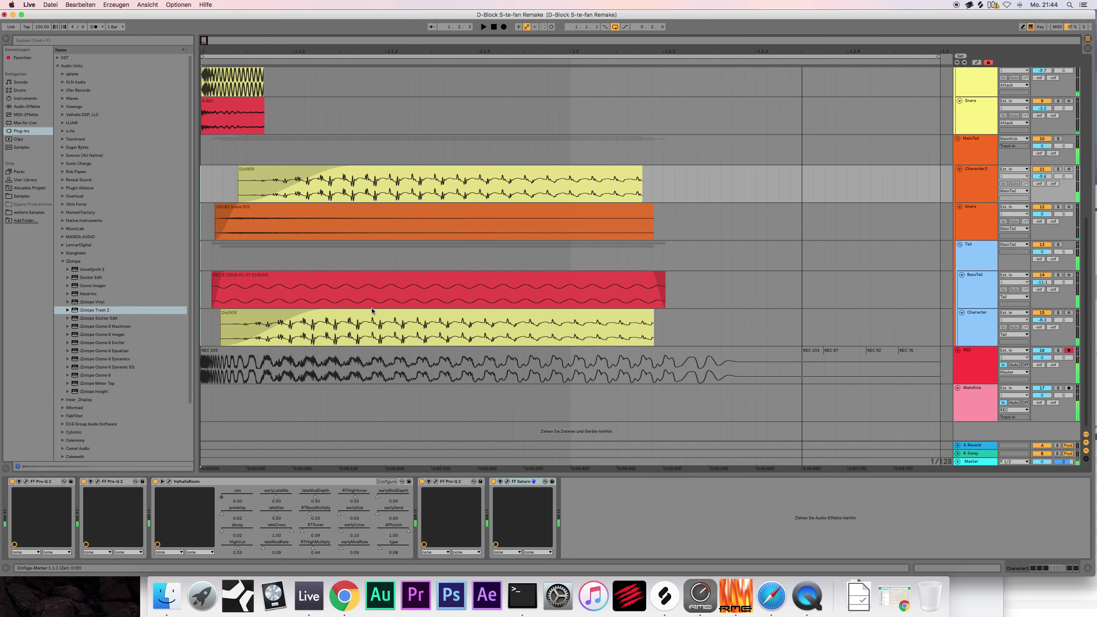
Step: Lengthen the Character clip's fade-in, reshape its curve and re-record the full kick onto the REC track
left_click(460, 283)
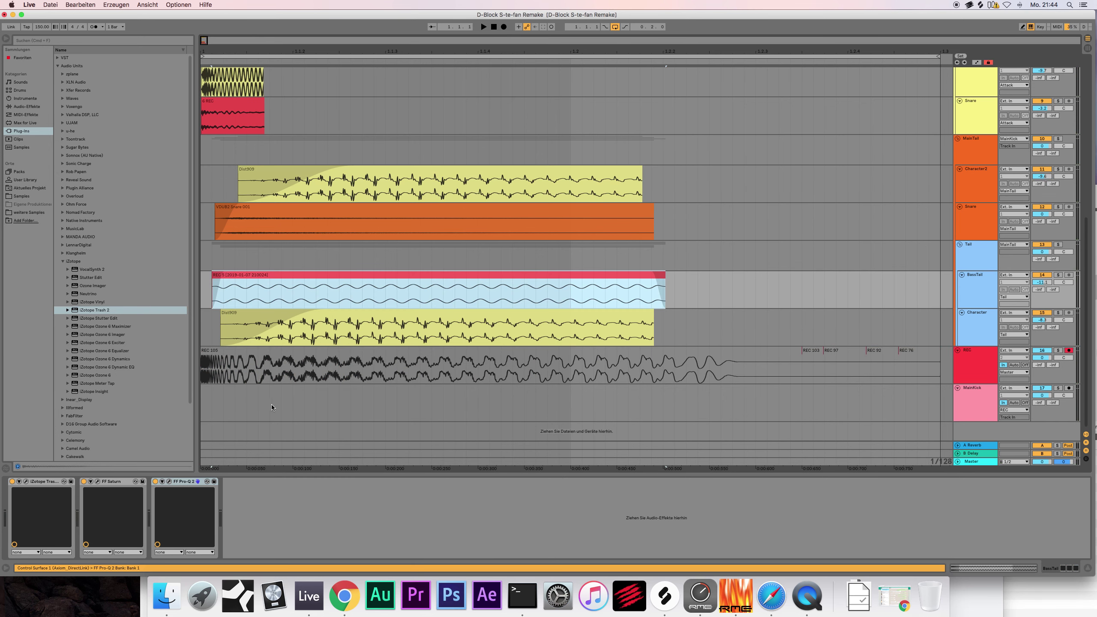
left_click(309, 316)
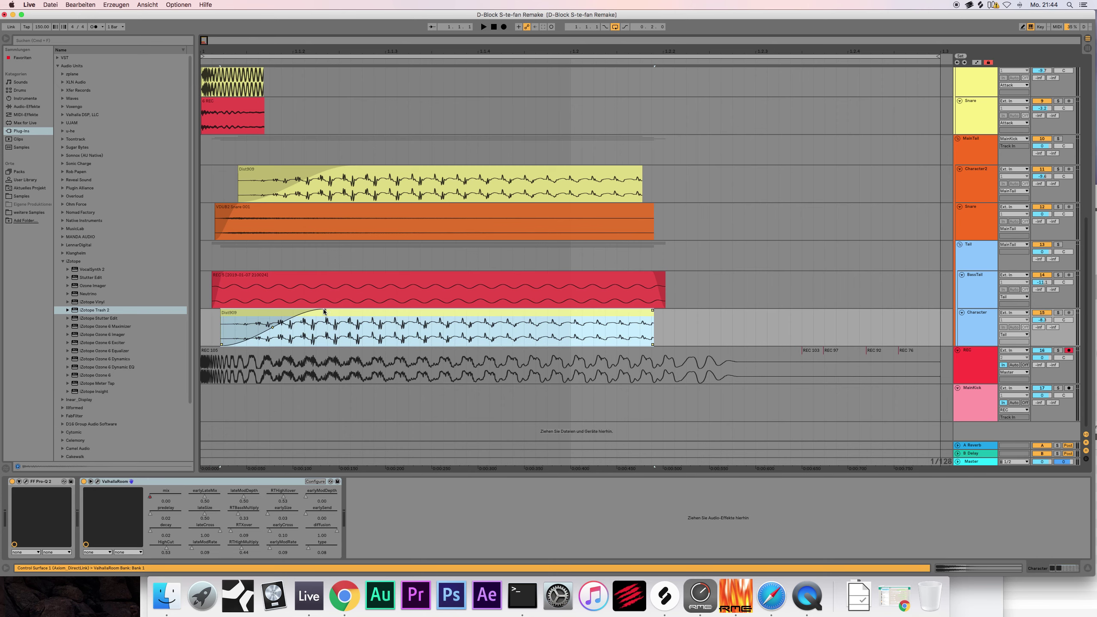
left_click_drag(325, 310, 299, 332)
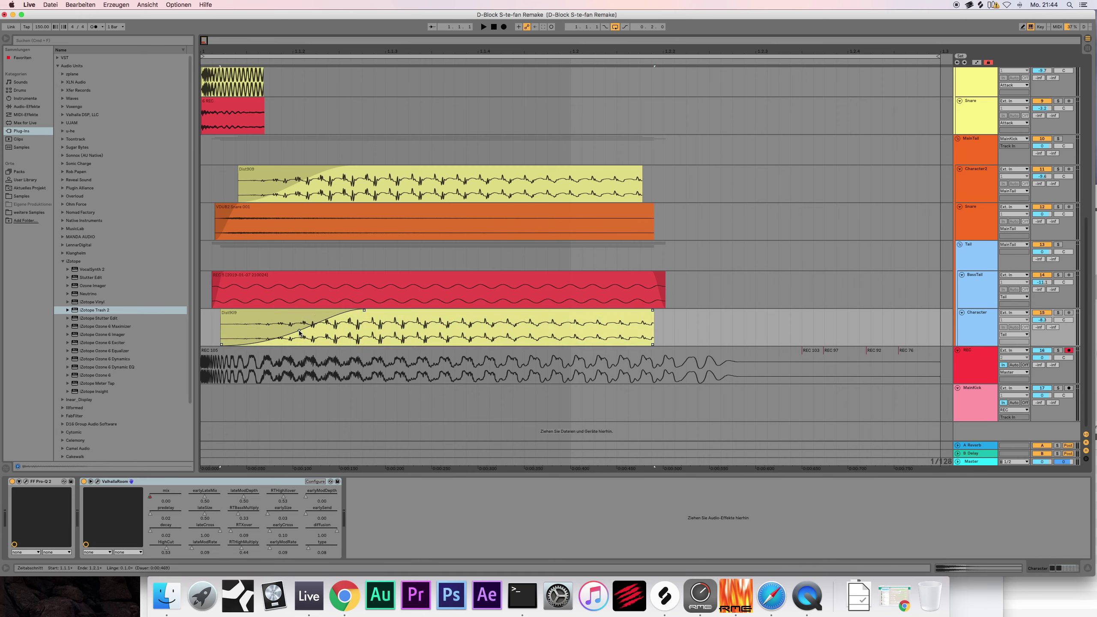
left_click(503, 27)
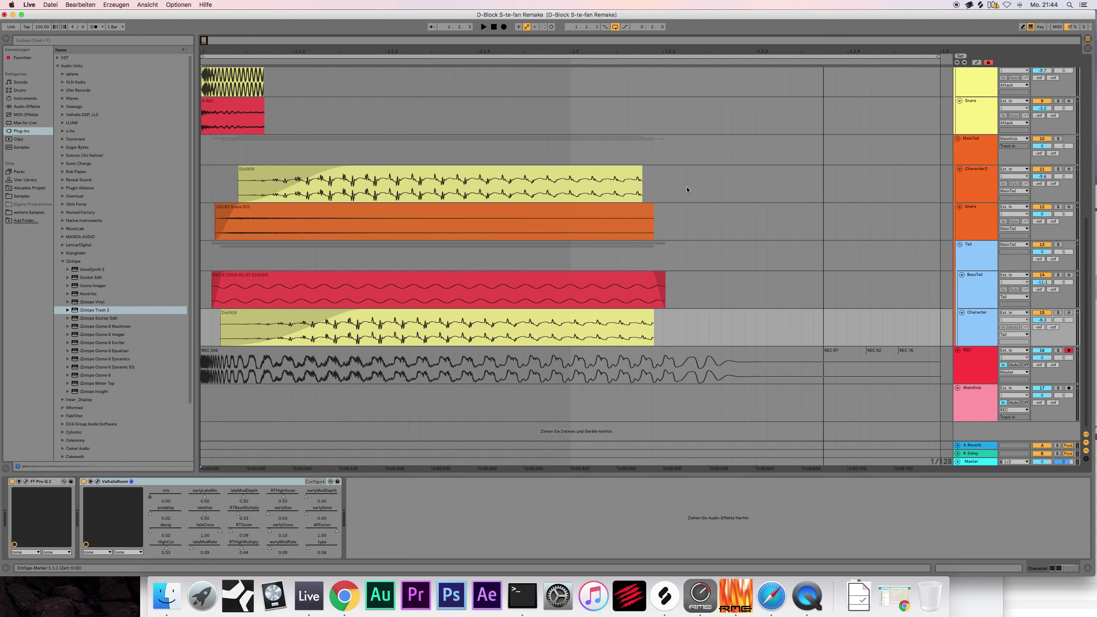
Step: Try iZotope Trash 2 on the MainKick track during playback, raising the upper point of its waveshaper curve slightly
scroll(758, 161, "up", 3)
scroll(758, 161, "down", 3)
left_click(975, 392)
left_click_drag(91, 309, 117, 388)
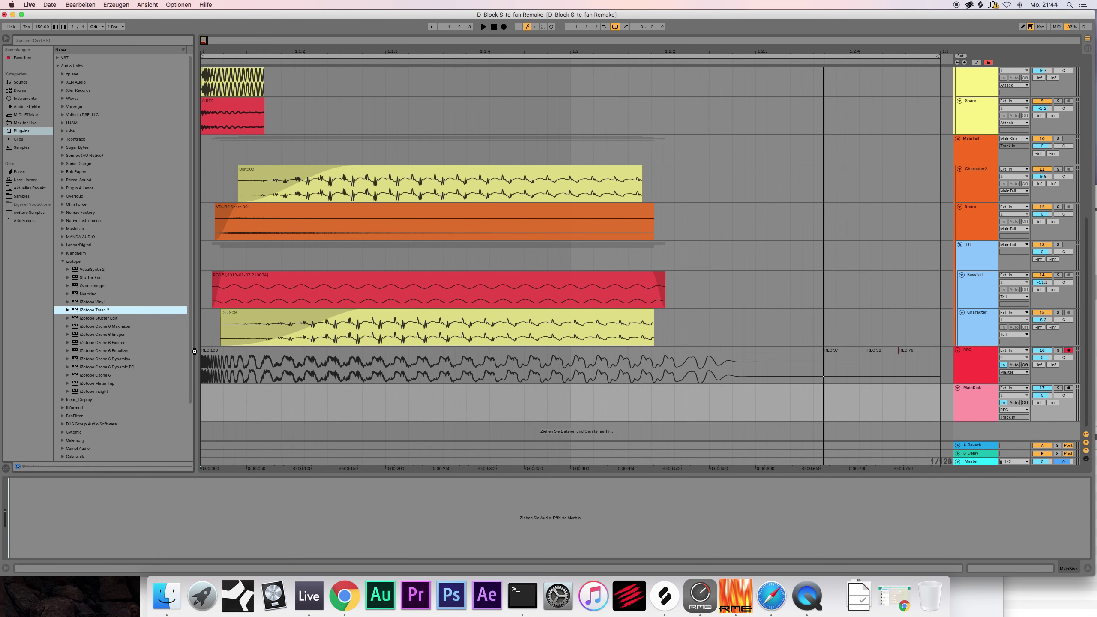
key("Return")
key("space")
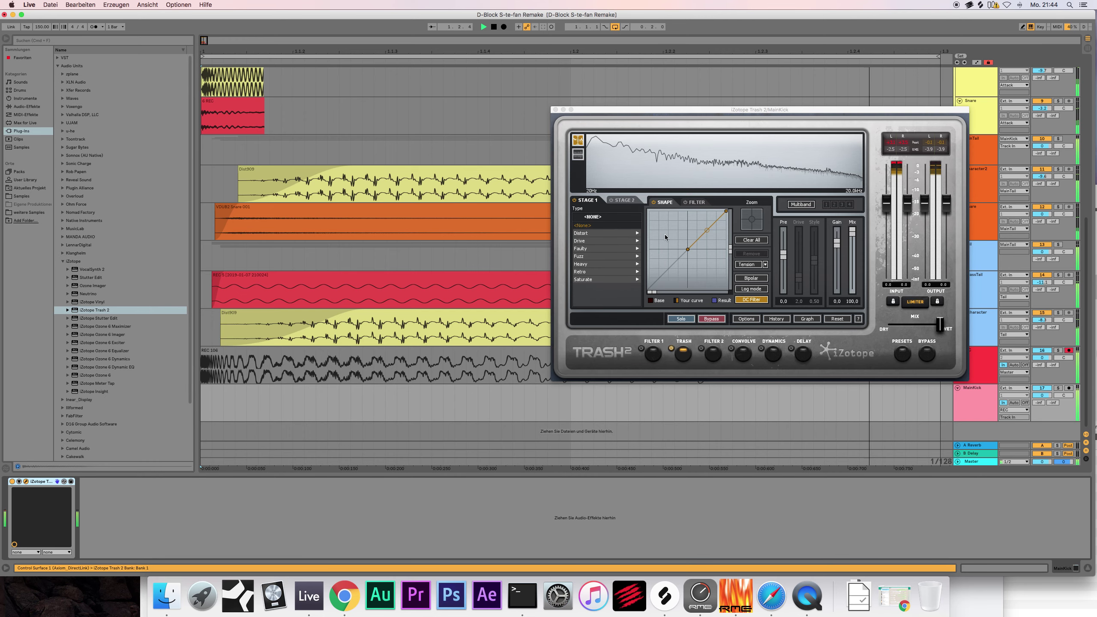
key("space")
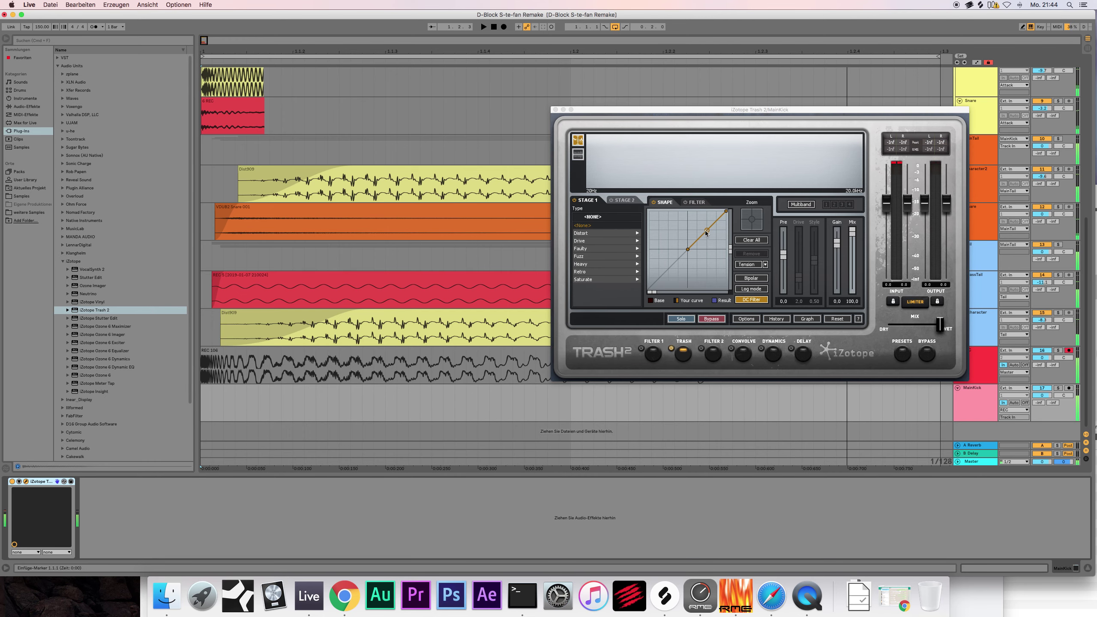
left_click(706, 232)
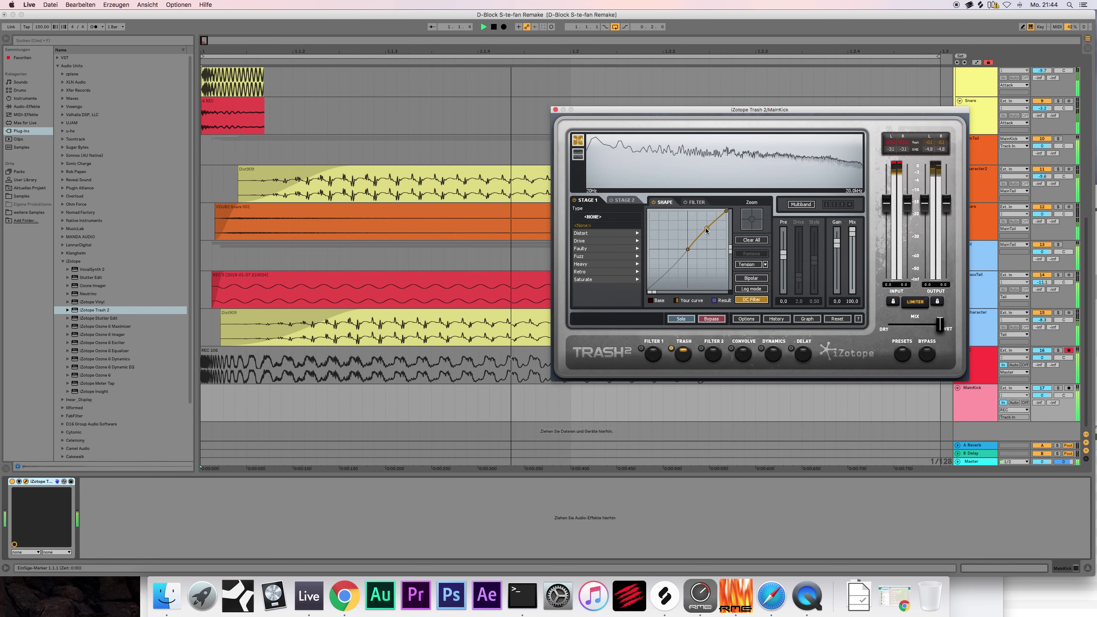
left_click(555, 110)
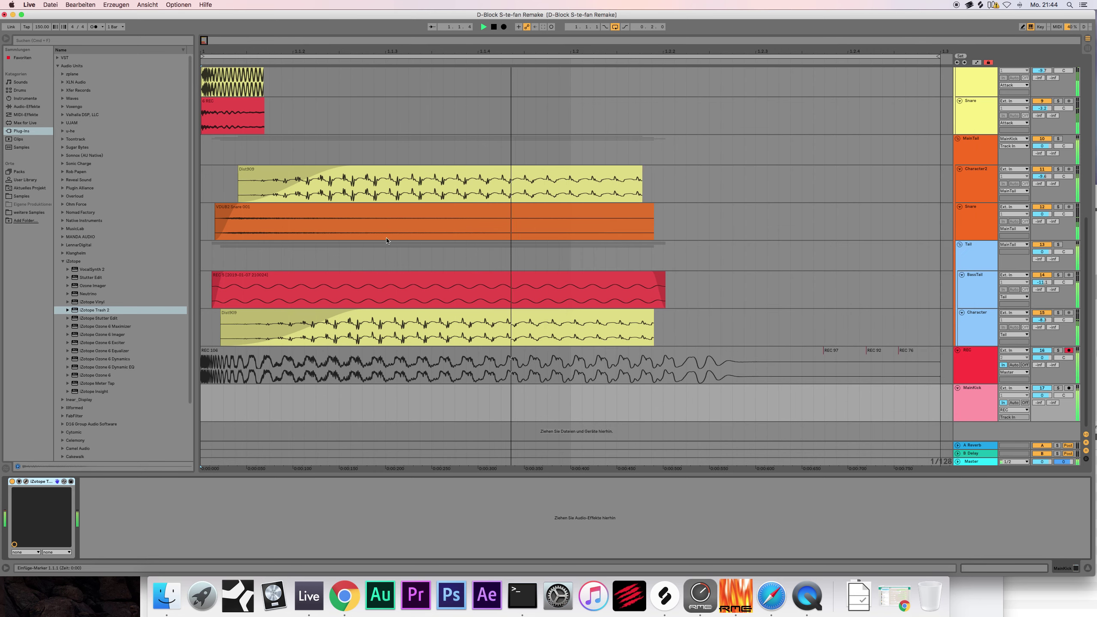
Step: Solo the MainTail group and add the Erosion audio effect after Utility in its device chain
left_click(63, 262)
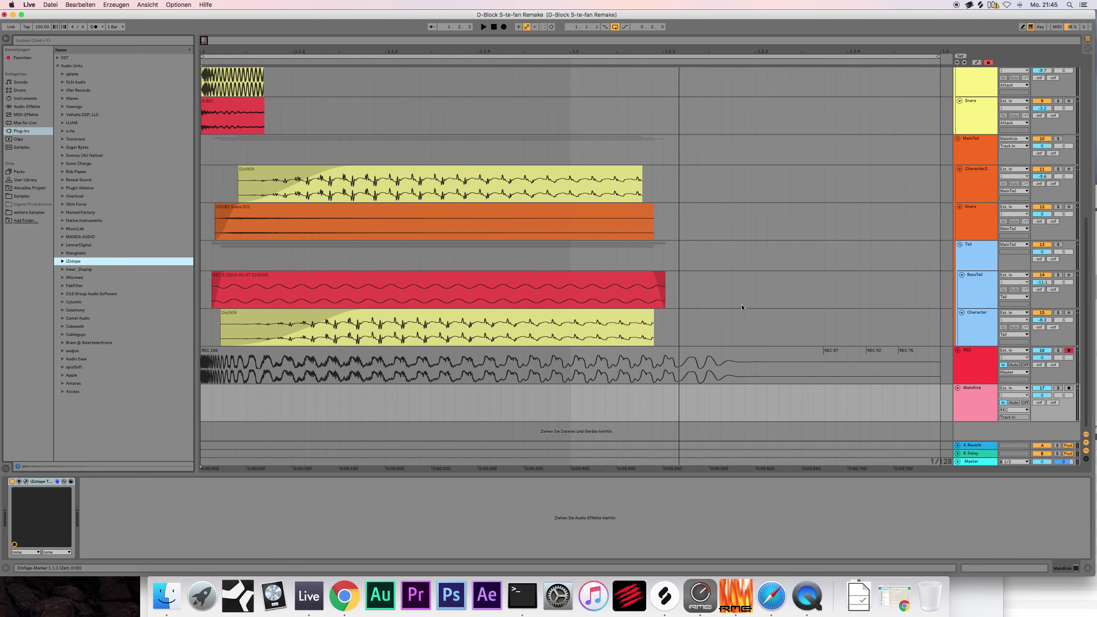
scroll(738, 304, "up", 2)
left_click(979, 174)
left_click(1057, 173)
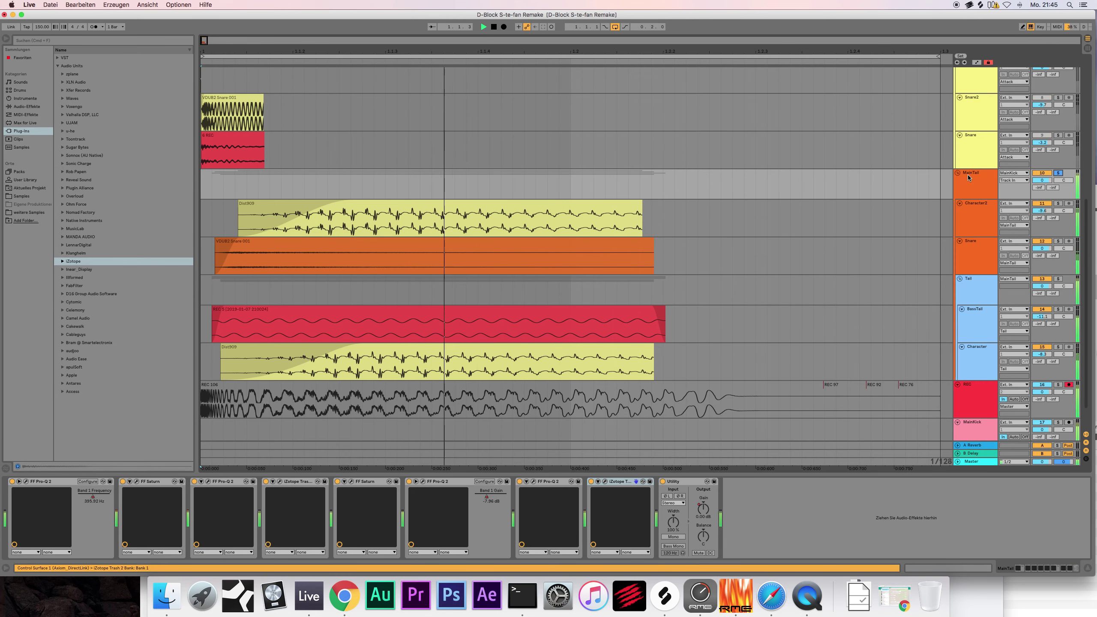
left_click(29, 106)
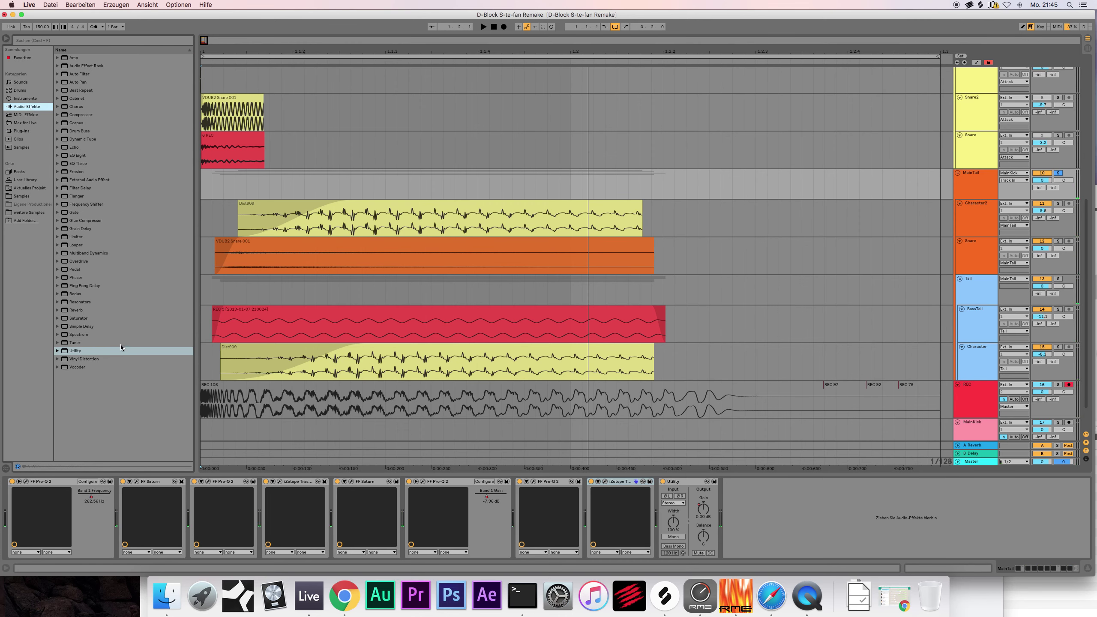
left_click_drag(85, 173, 834, 517)
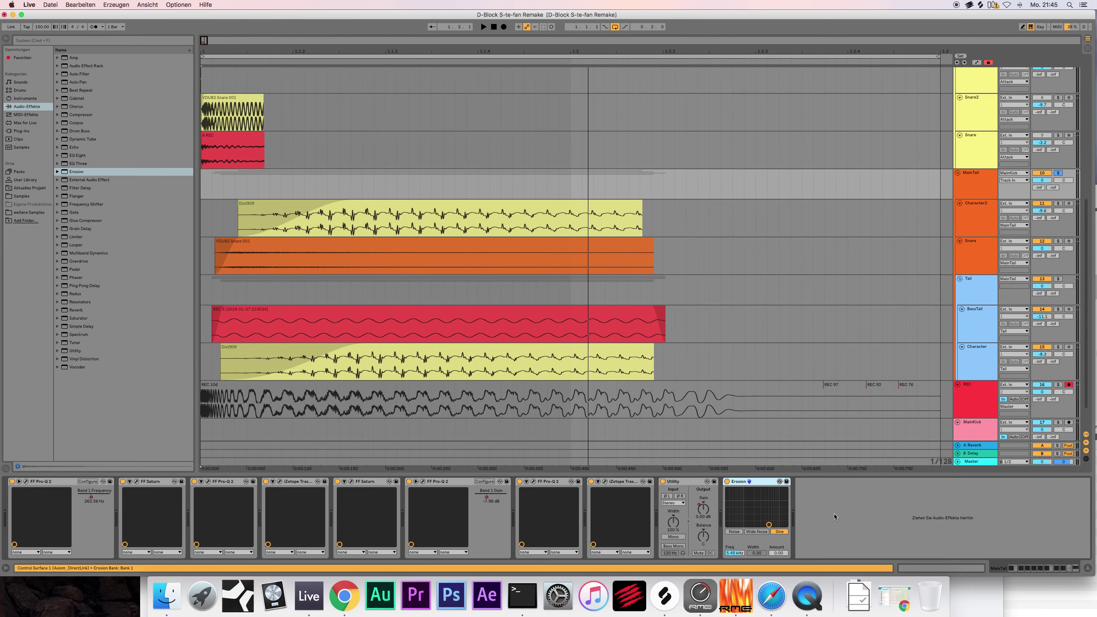
Step: Switch Erosion to Wide Noise, raise its amount with the band in the upper mids, and audition the soloed tail
left_click(764, 532)
left_click_drag(769, 525, 767, 493)
key("space")
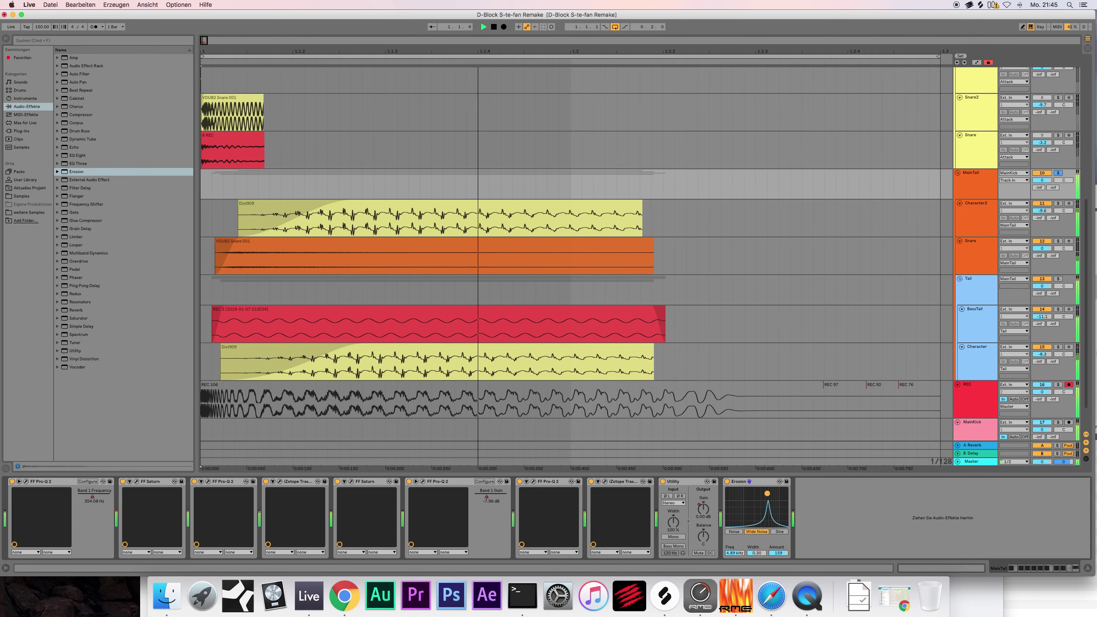
key("space")
left_click(767, 483)
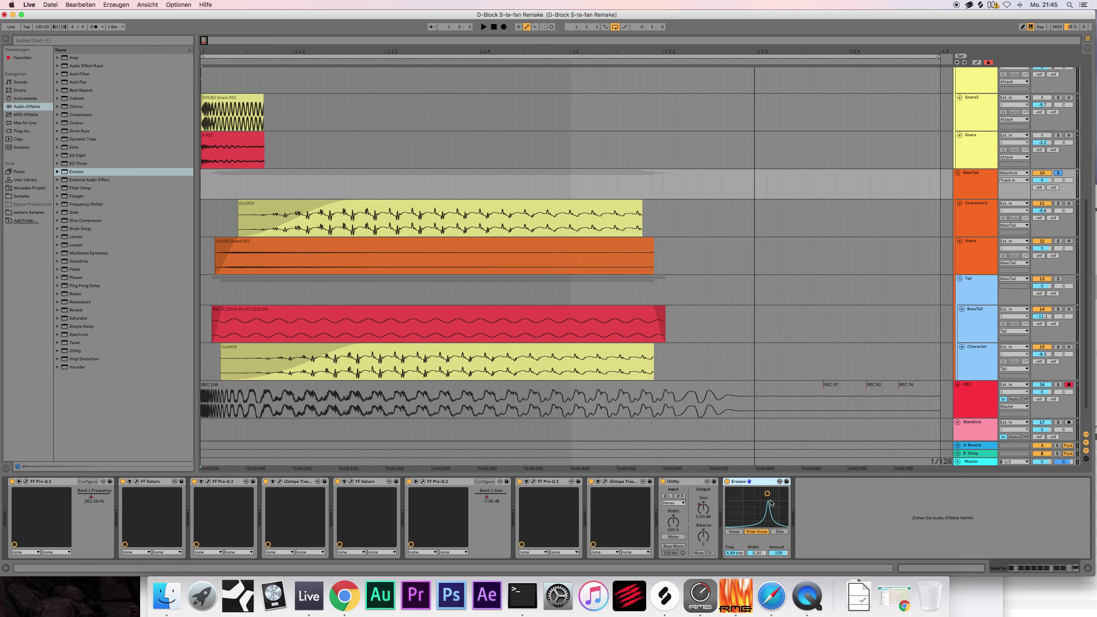
Step: Fine-tune Erosion's noise frequency and amount, unsolo MainTail and record the full kick onto the REC track
left_click_drag(767, 496, 764, 493)
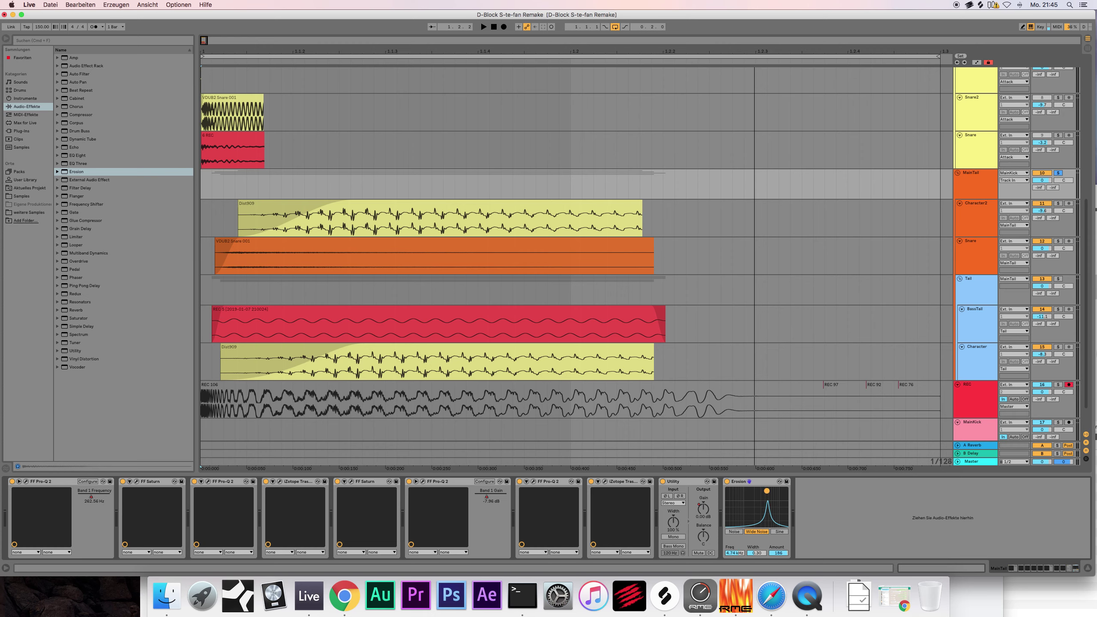
left_click_drag(769, 492, 769, 491)
key("space")
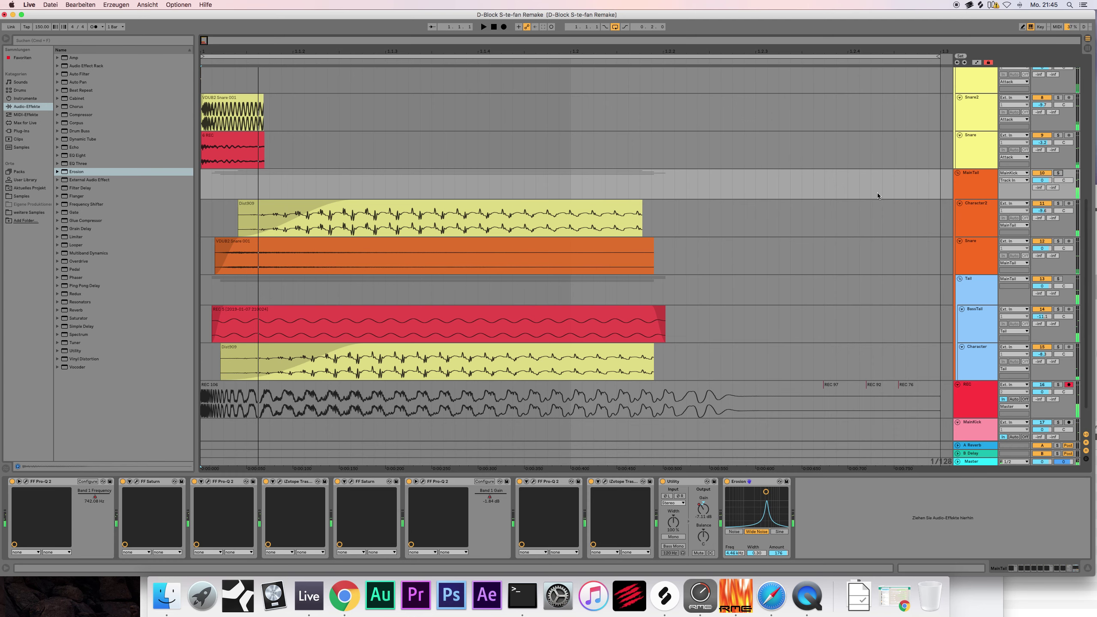
scroll(658, 170, "down", 2)
left_click(503, 27)
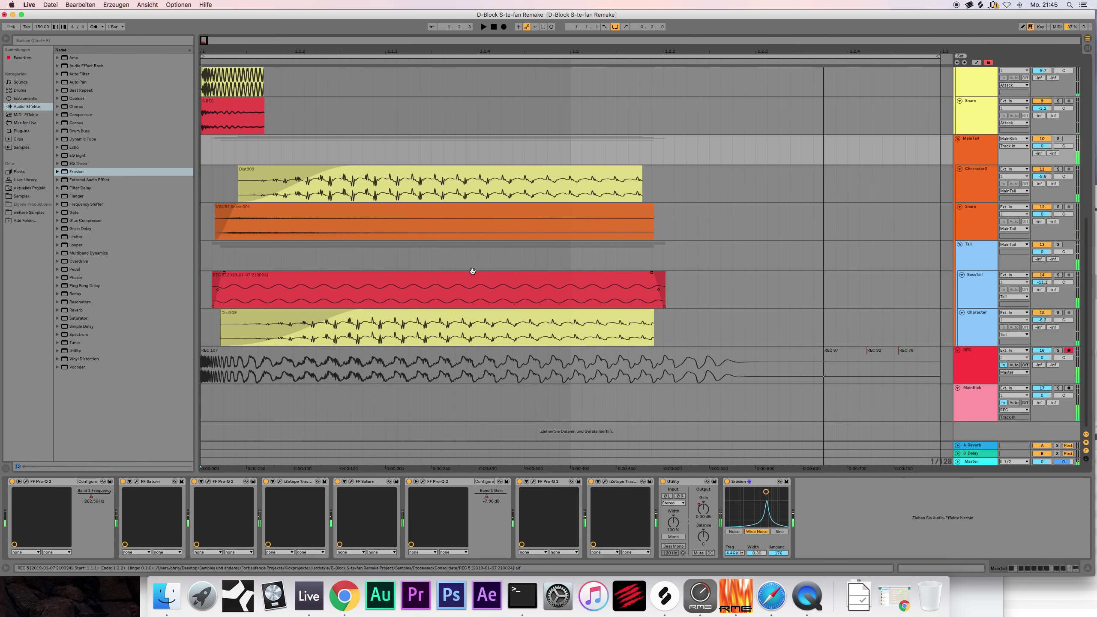
key("space")
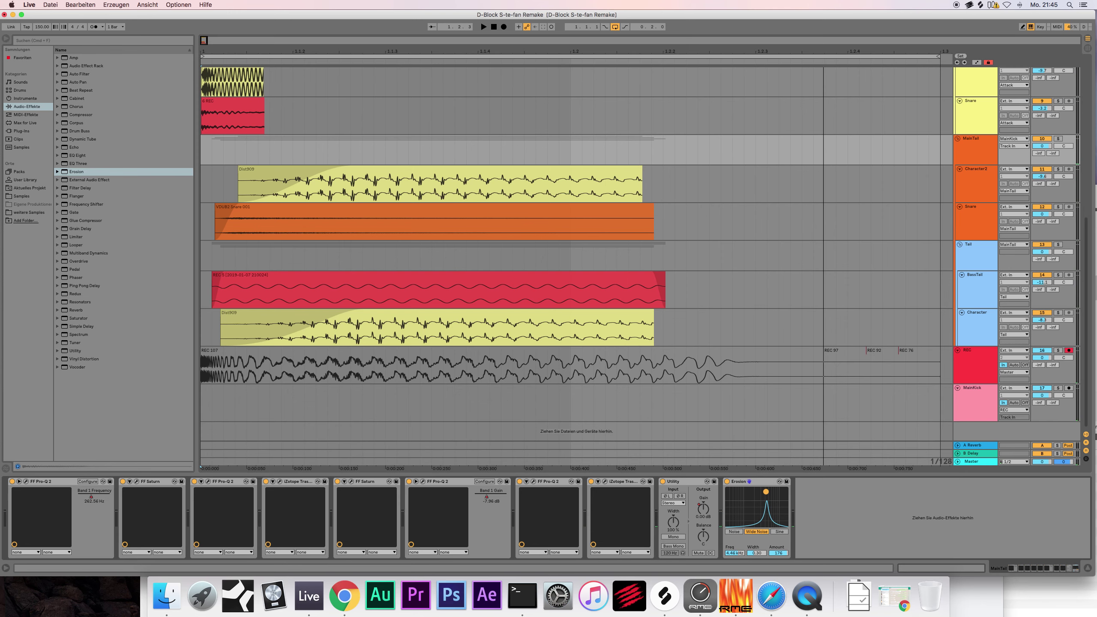
Step: Shift Erosion's noise band up to about 17.5 kHz with a reduced amount, recording and replaying the full kick
mouse_move(766, 493)
left_mouse_down()
mouse_move(764, 513)
mouse_move(785, 500)
left_mouse_up()
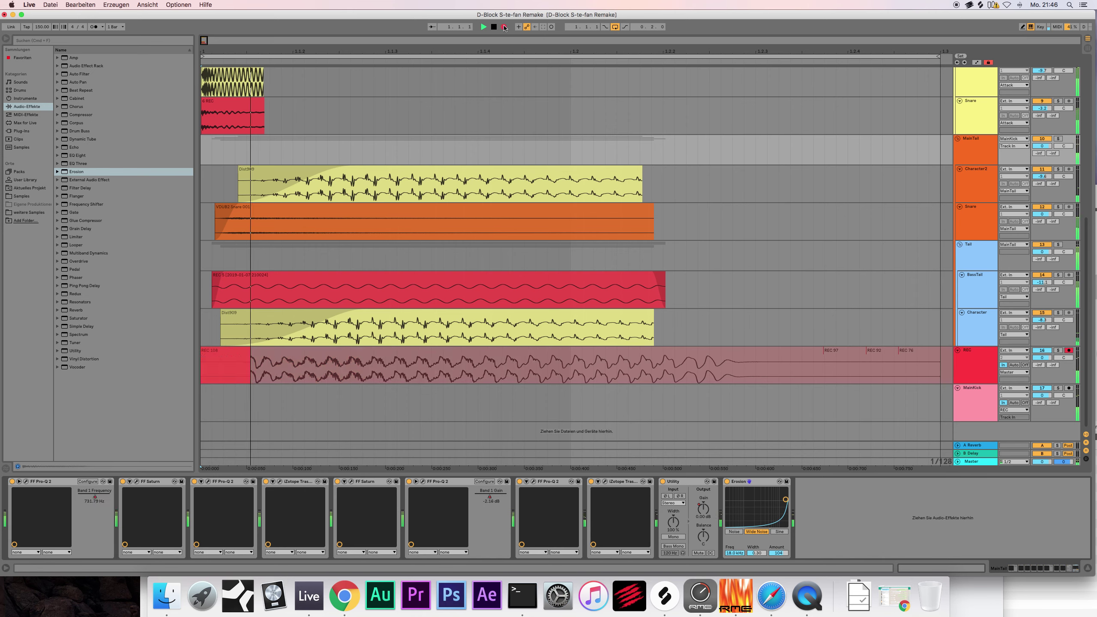
left_click(495, 27)
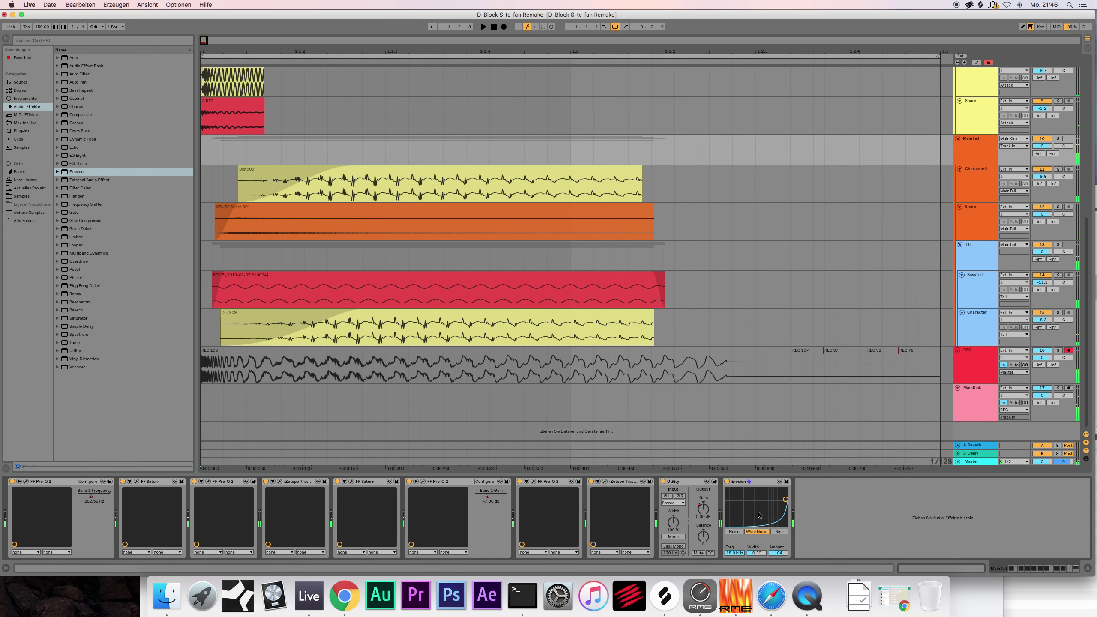
left_click_drag(785, 500, 784, 501)
key("space")
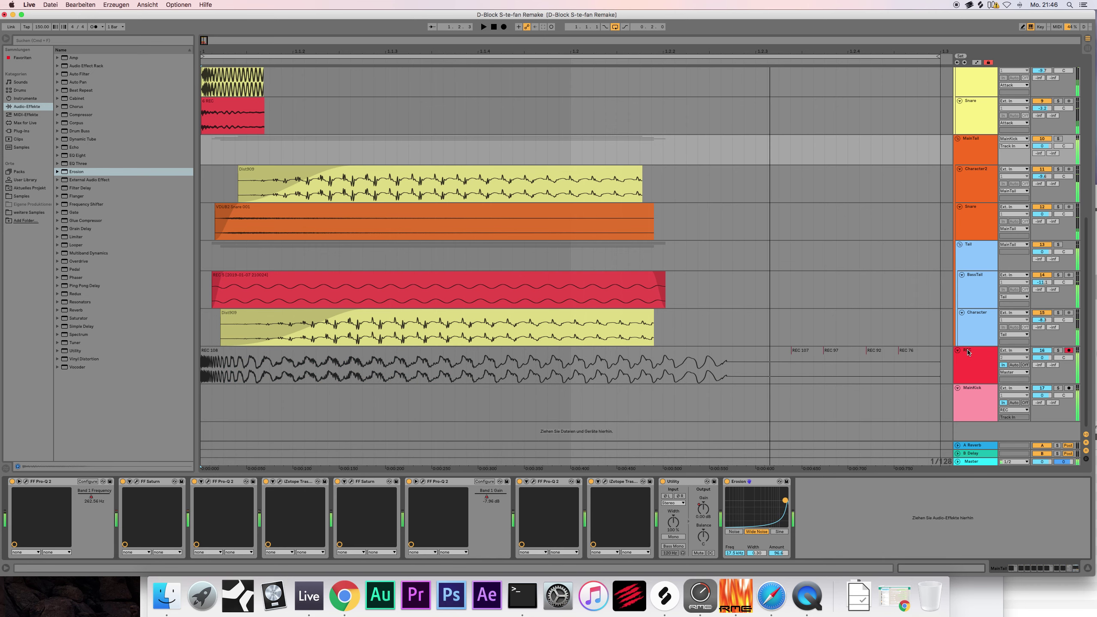
Step: Remove iZotope Trash 2 from the MainKick track and re-record the full kick onto REC
left_click(973, 390)
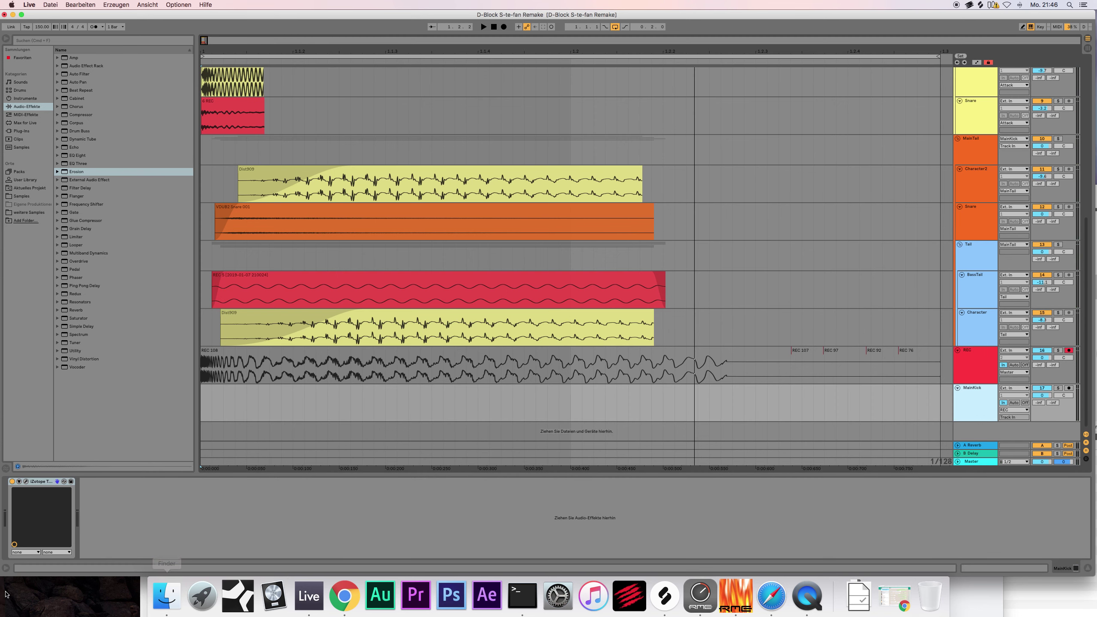
left_click(42, 483)
key("Delete")
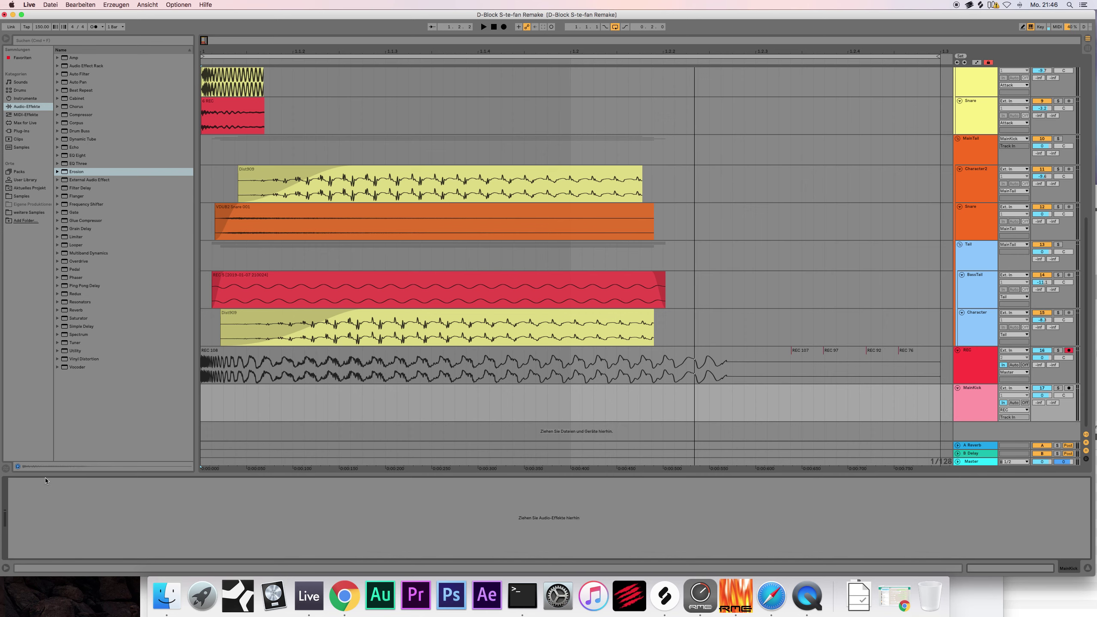
left_click(494, 27)
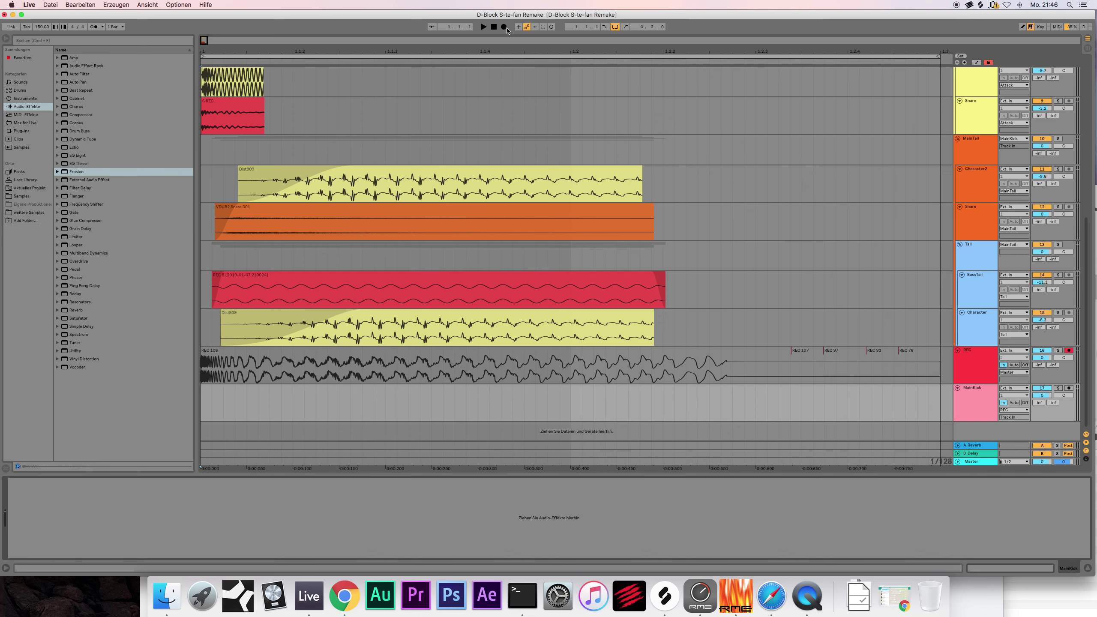
left_click(503, 27)
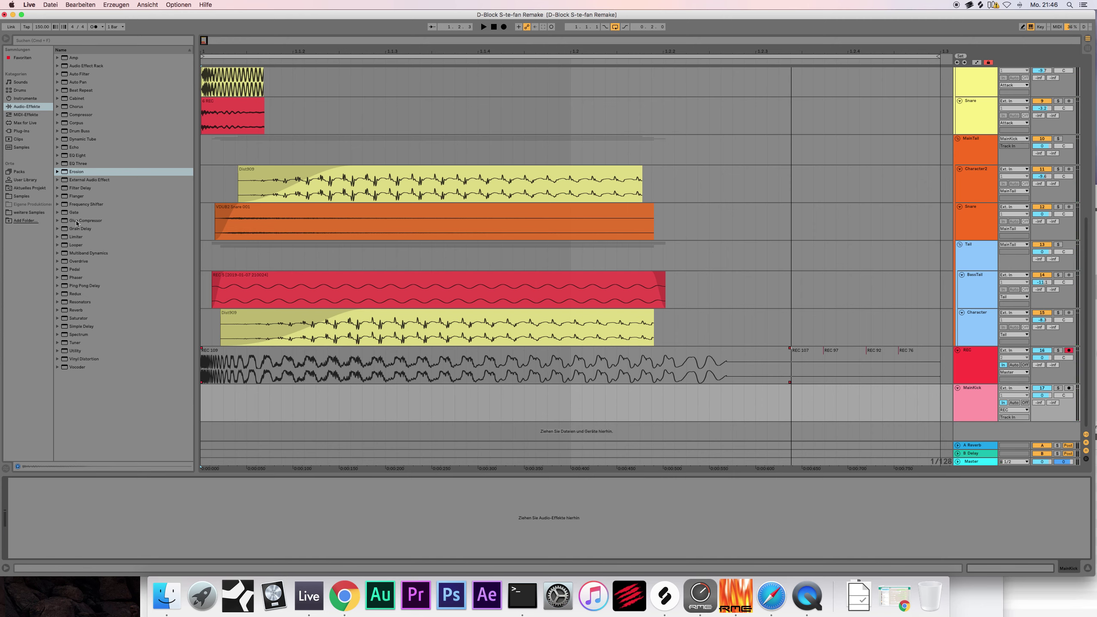
Step: Load the FabFilter Pro-L limiter onto the MainKick track
left_click(21, 131)
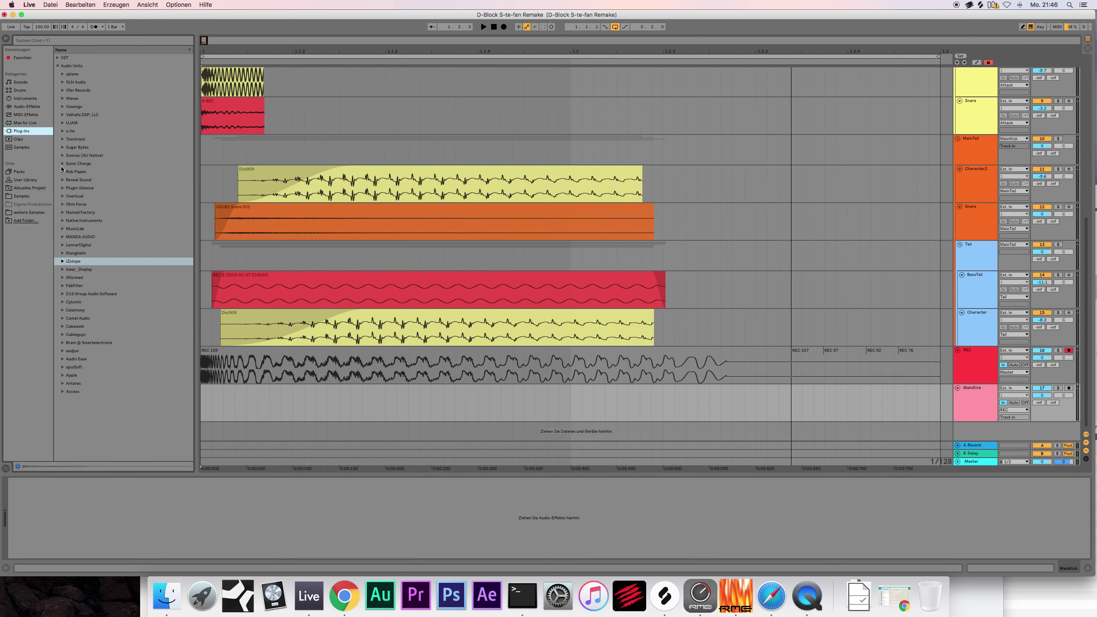
left_click(62, 148)
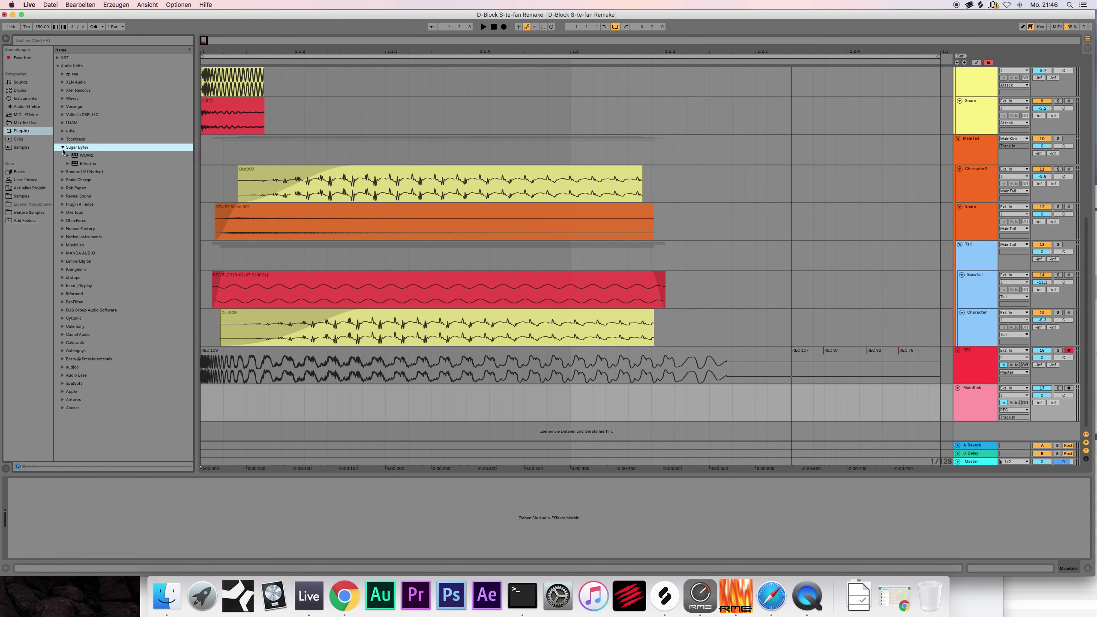
left_click(63, 147)
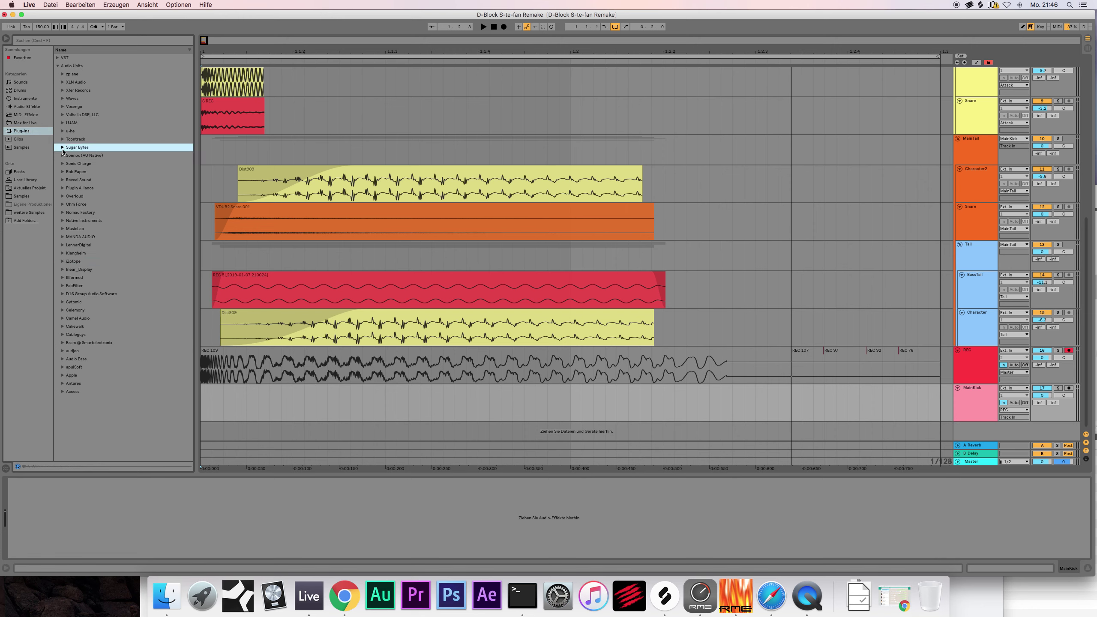
left_click(63, 286)
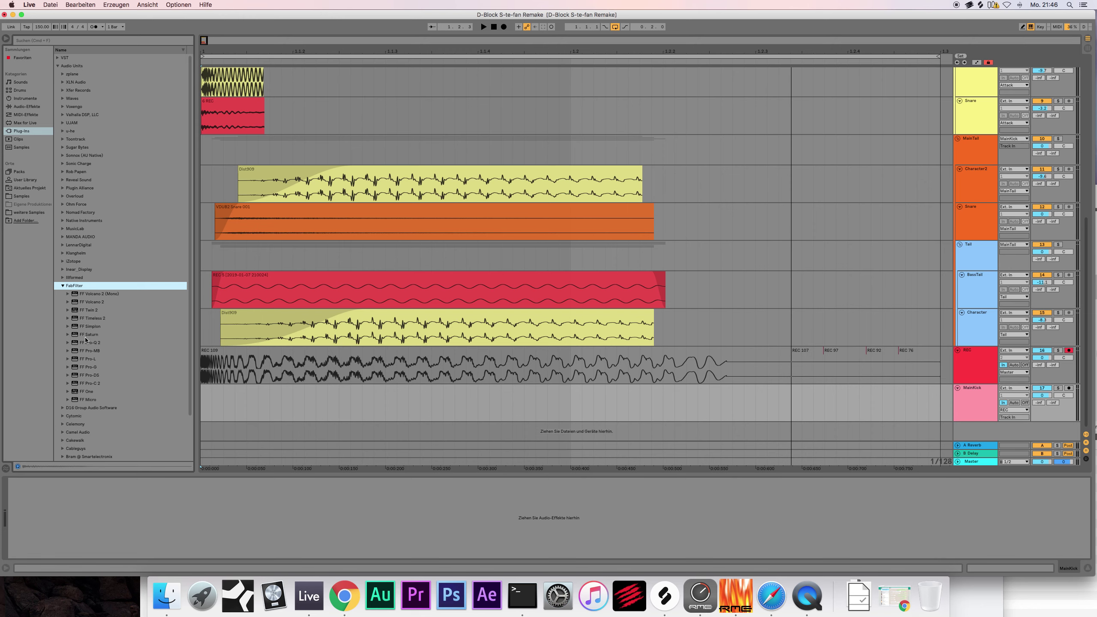
left_click(91, 360)
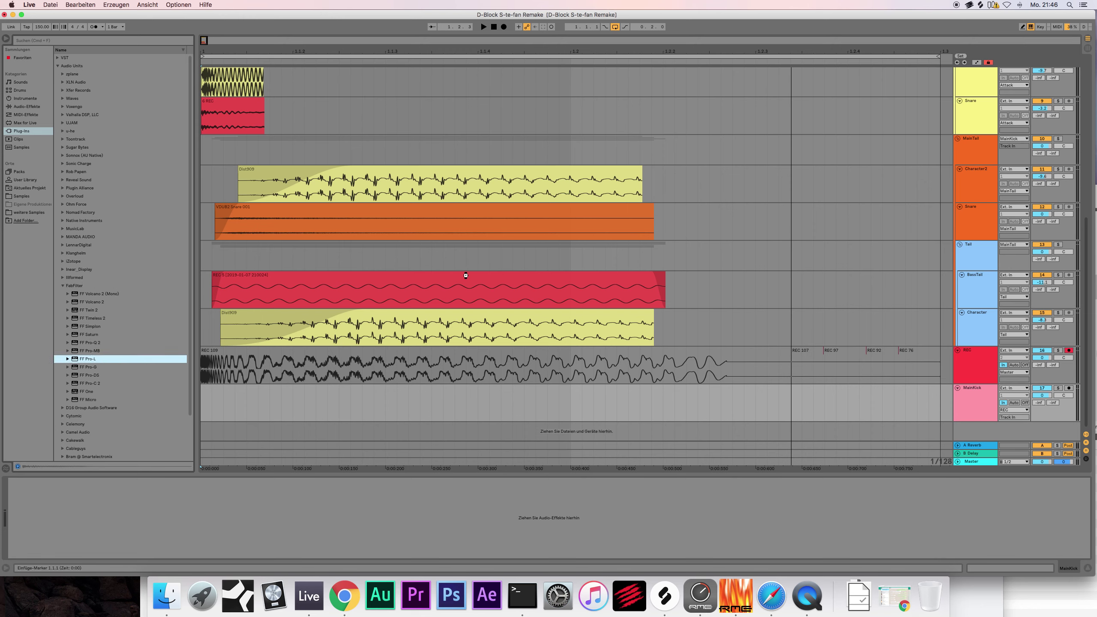
left_click_drag(465, 275, 466, 275)
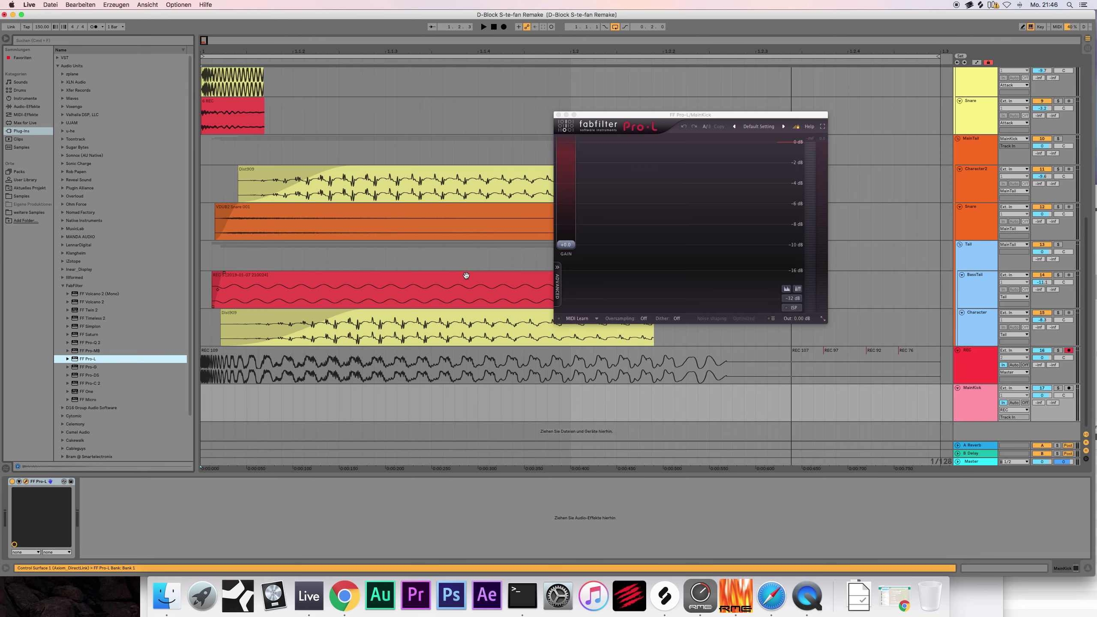
Step: Raise Pro-L's gain to about +2.3 dB, re-record the full kick onto REC and close the limiter window
left_click_drag(567, 252, 584, 238)
key("space")
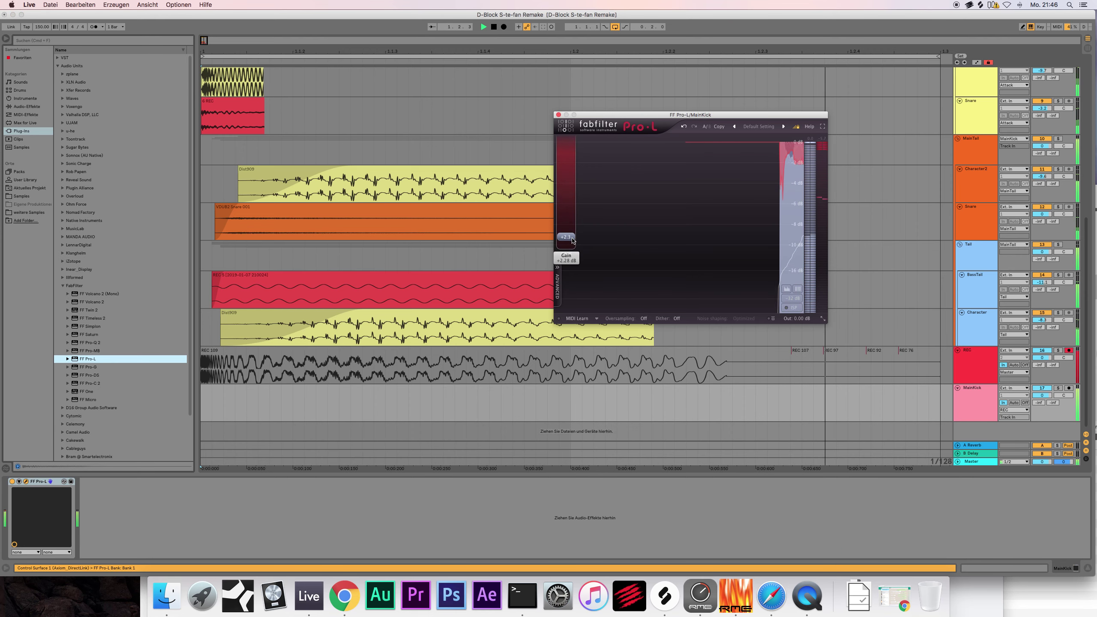
left_click(506, 173)
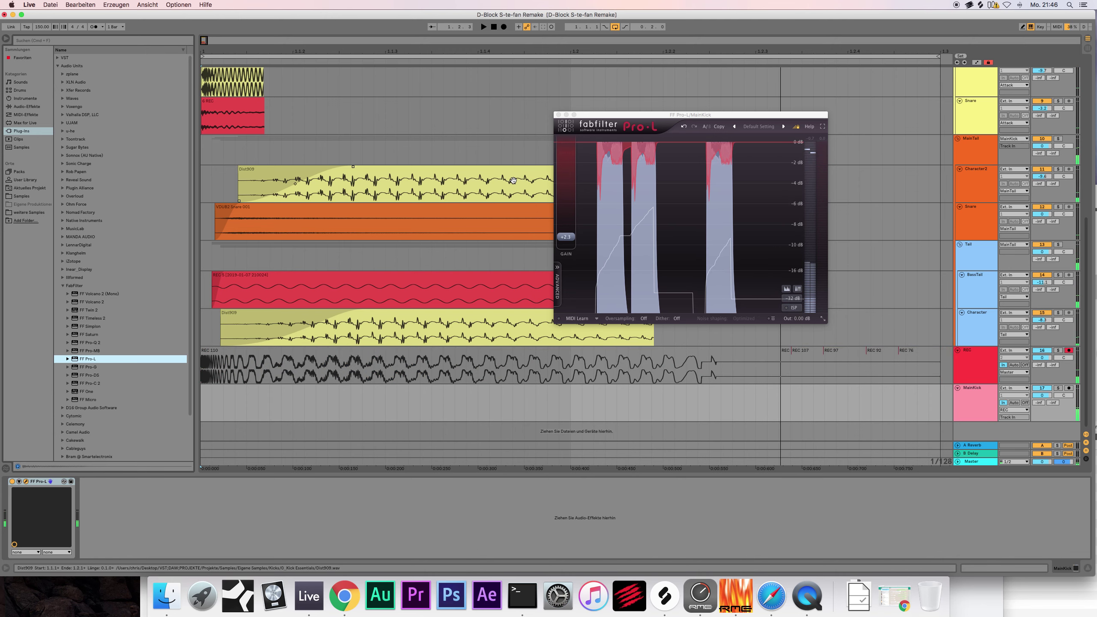
left_click(559, 114)
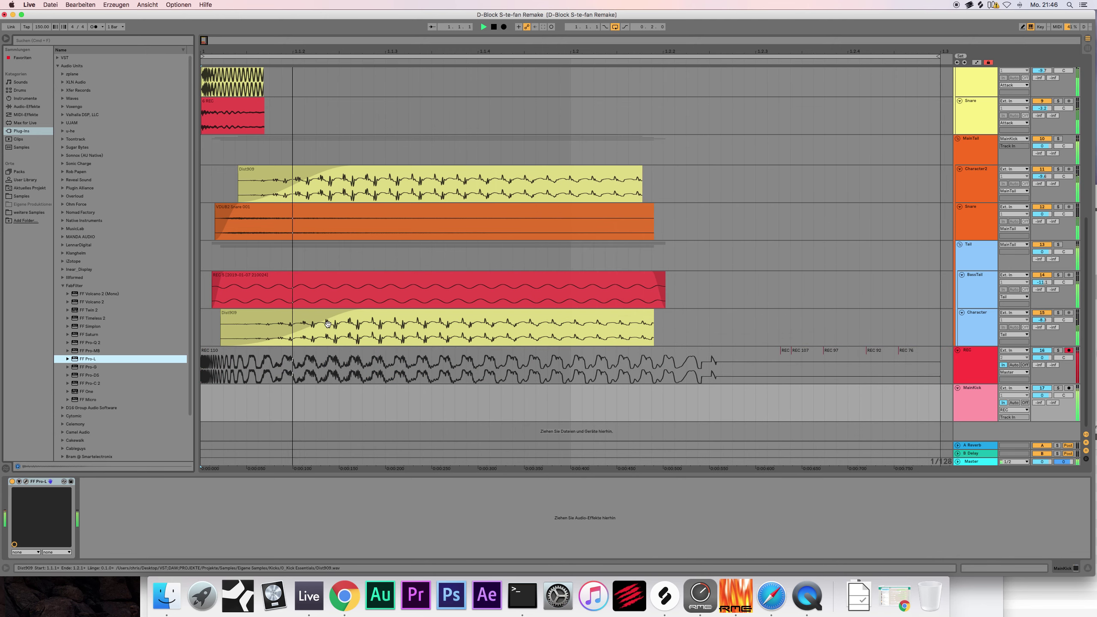
Step: Copy the new REC take to the start of the TEST track and trim it to end with the reference kick
left_click(326, 357)
key("space")
scroll(327, 346, "up", 10)
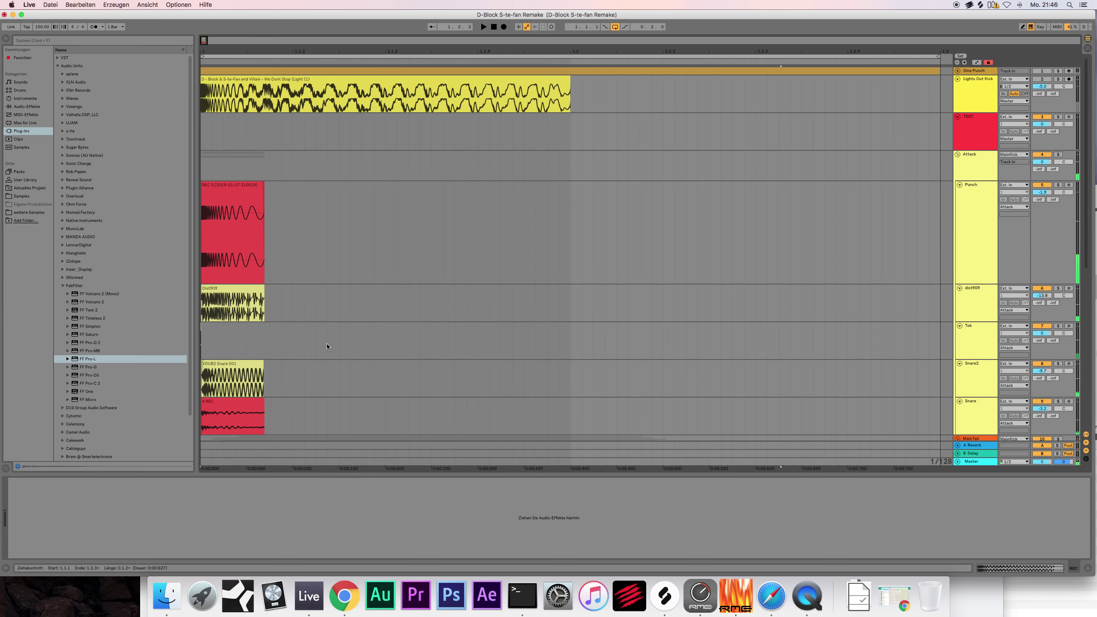
left_click(204, 136)
key("super+v")
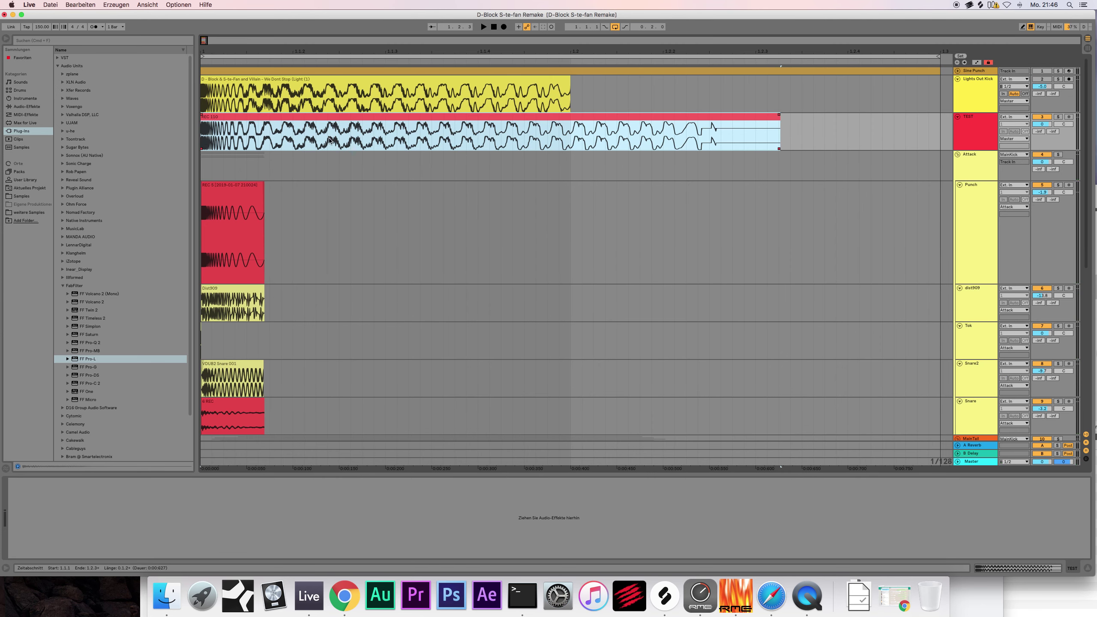
left_click_drag(780, 132, 570, 132)
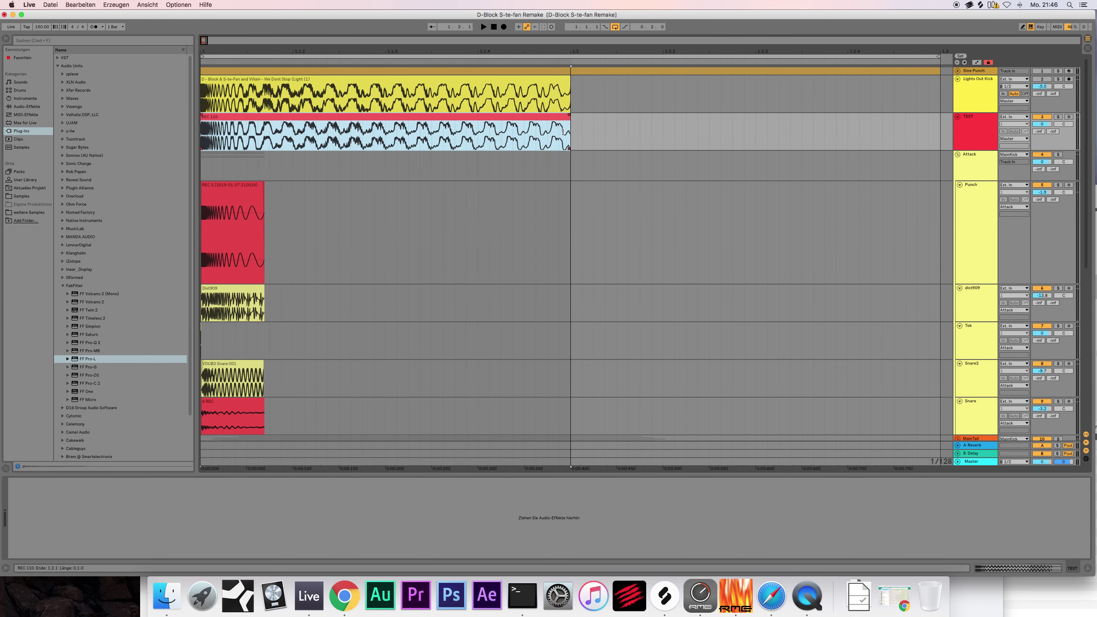
Step: Loop the trimmed take, audition it soloed on the TEST track and compare it with the Lights Out Kick reference
left_click(549, 145)
left_click(524, 117)
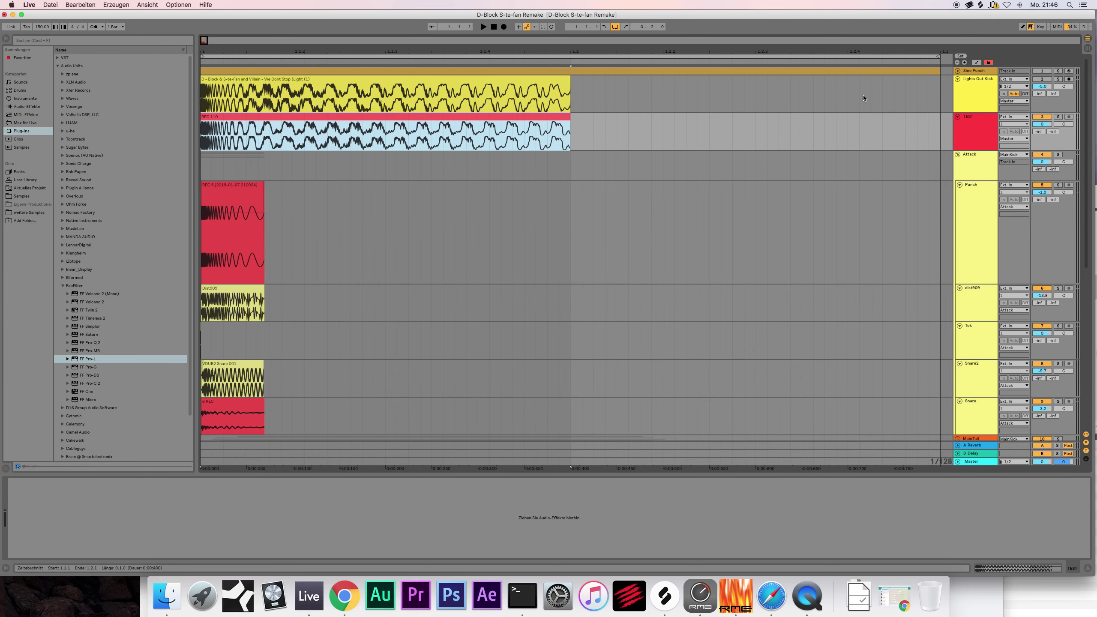
left_click(972, 118)
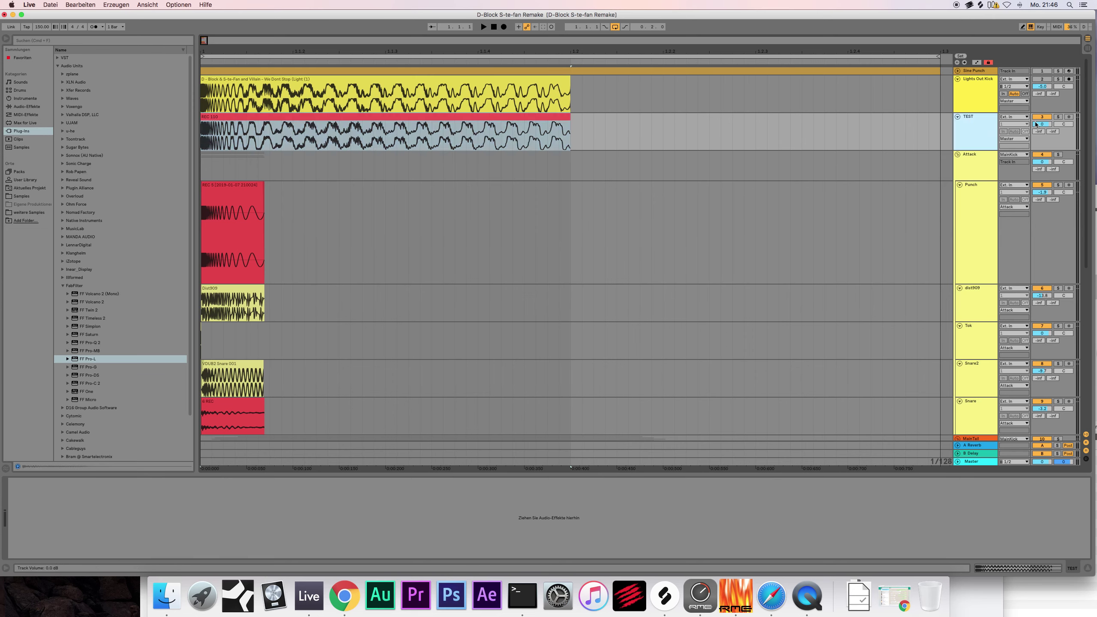
left_click(1058, 117)
left_click(565, 130)
left_click_drag(566, 130, 212, 125)
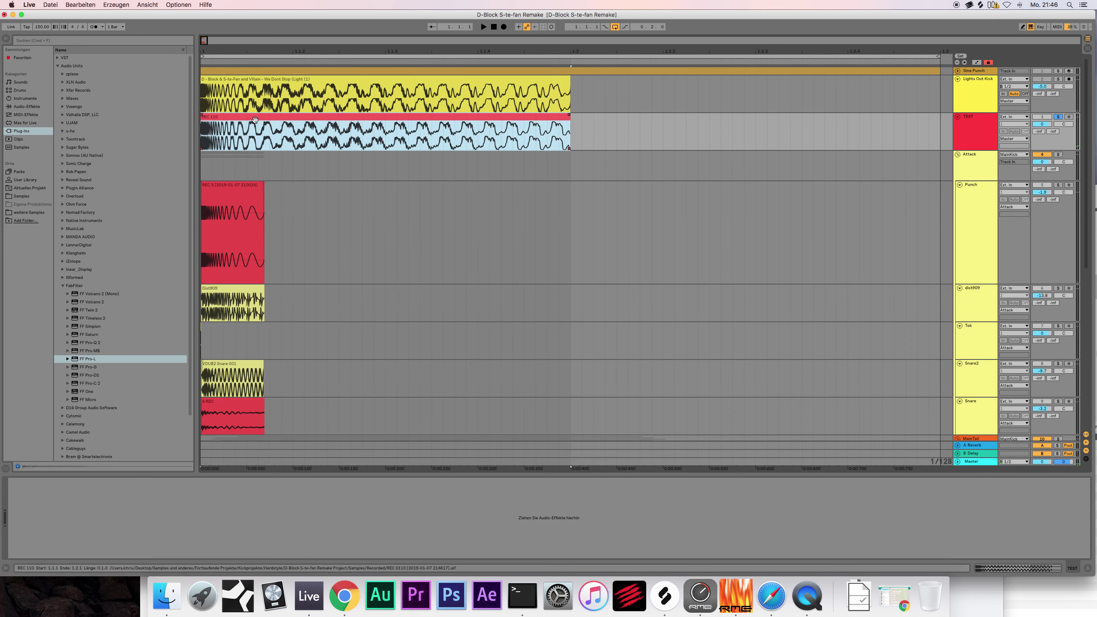
key("super+l")
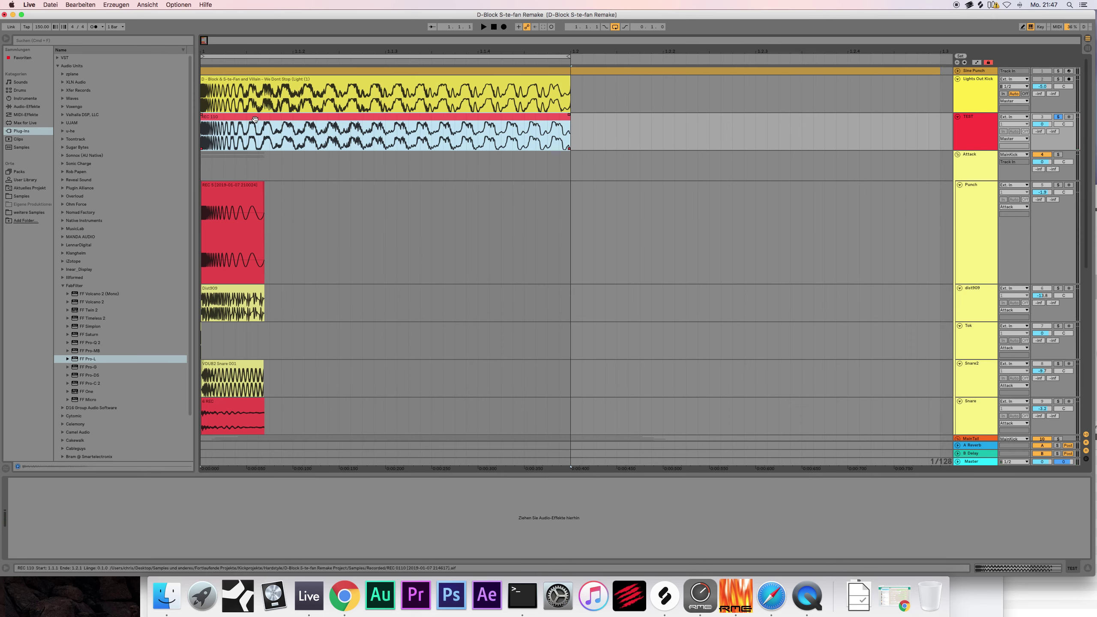
key("space")
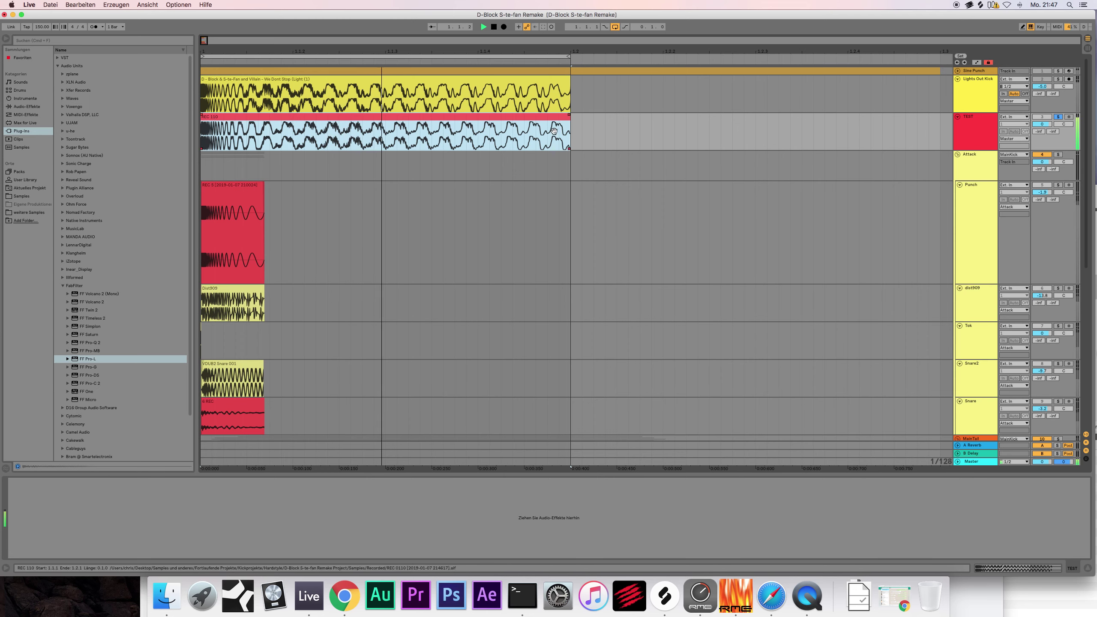
left_click(983, 81)
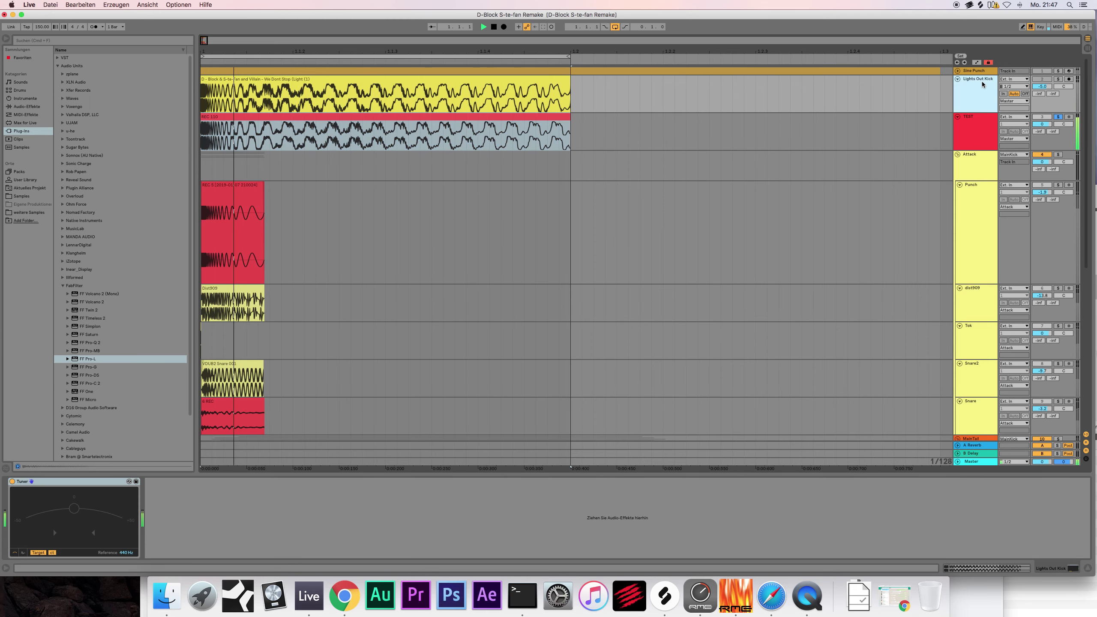
left_click(1057, 79)
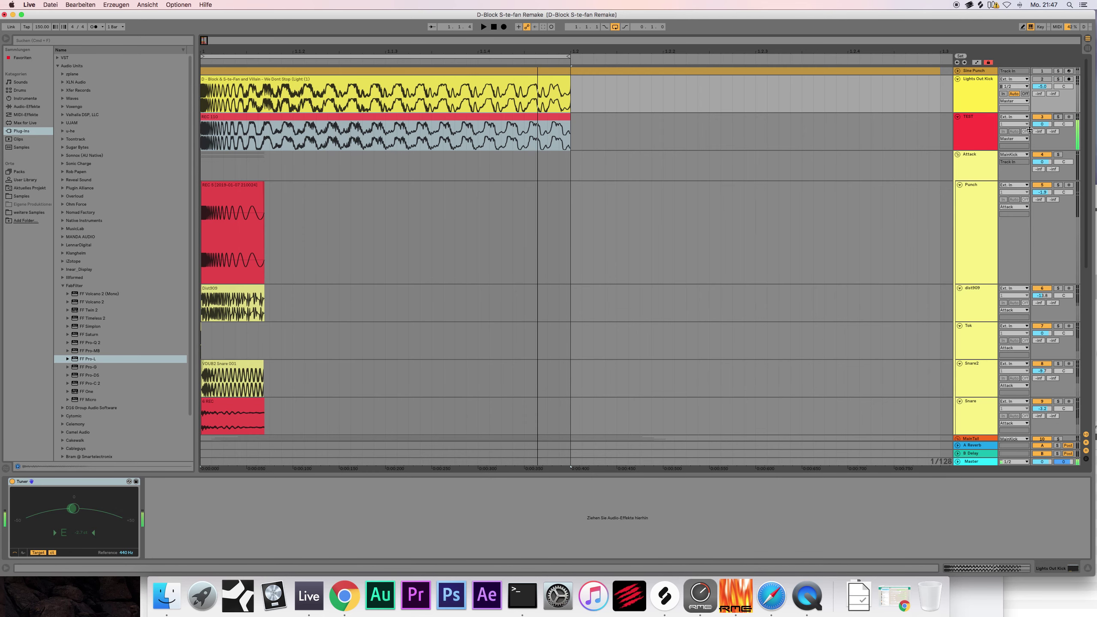
Step: Move the TEST take and the reference kick to 2.1.1, extending the reference clip's beginning back to bar 1
left_click(989, 129)
left_click_drag(204, 40, 208, 15)
left_click_drag(233, 119, 548, 143)
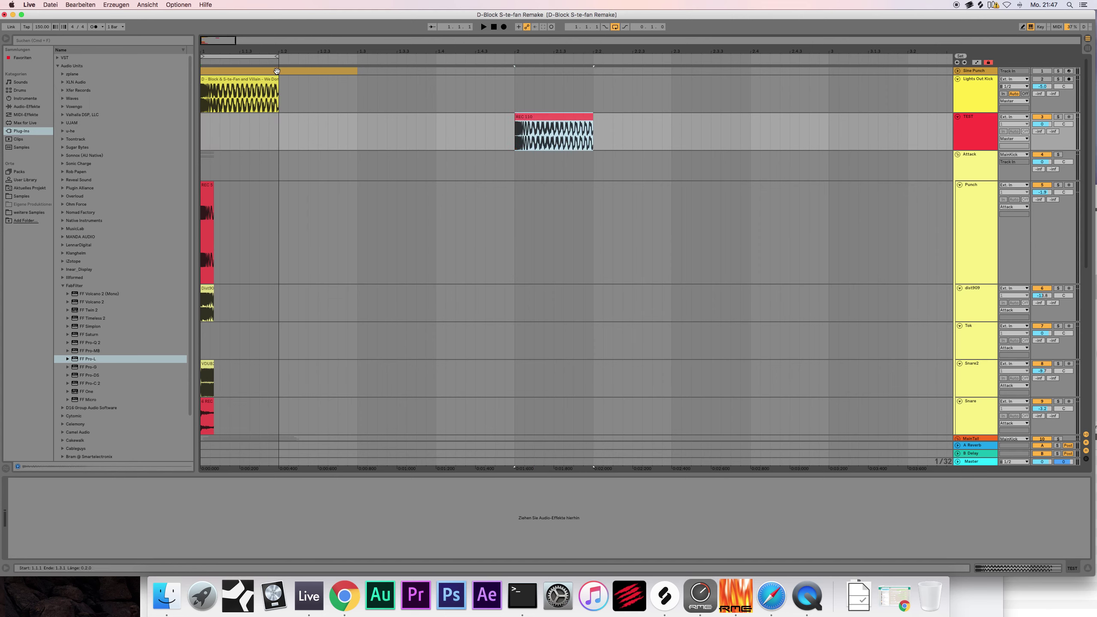
left_click(254, 81)
left_click_drag(254, 81, 201, 96)
left_click(540, 118)
left_click(526, 115)
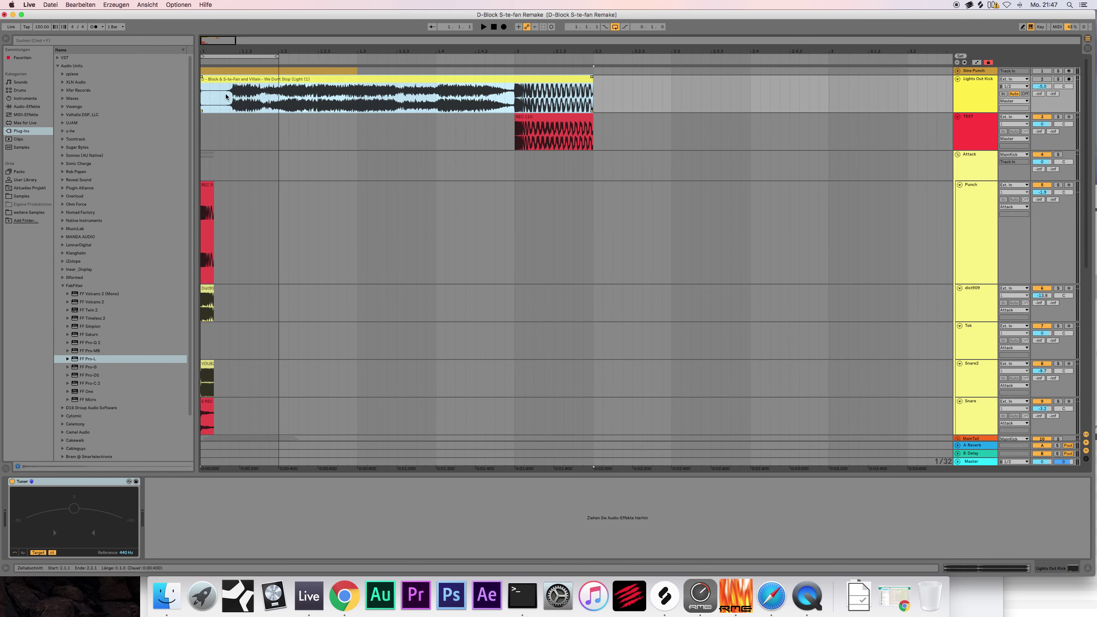
Step: Shift the reference kick and the TEST take to 2.4.1, extend the reference back to bar 1 and loop the kick beat
left_click_drag(553, 98, 784, 100)
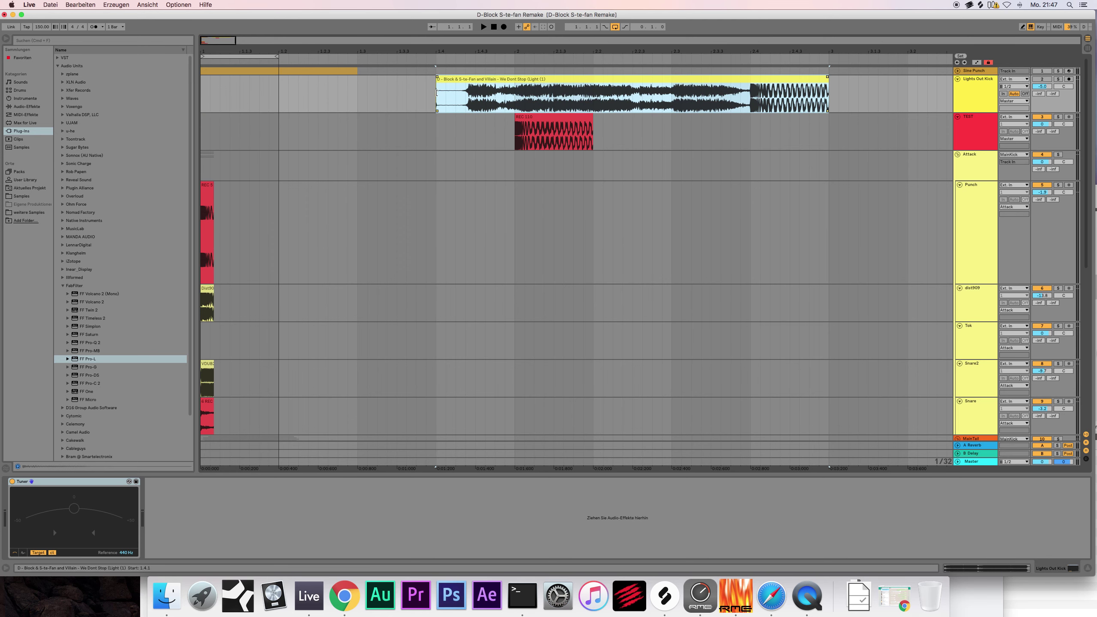
key("super+j")
left_click_drag(560, 135, 797, 134)
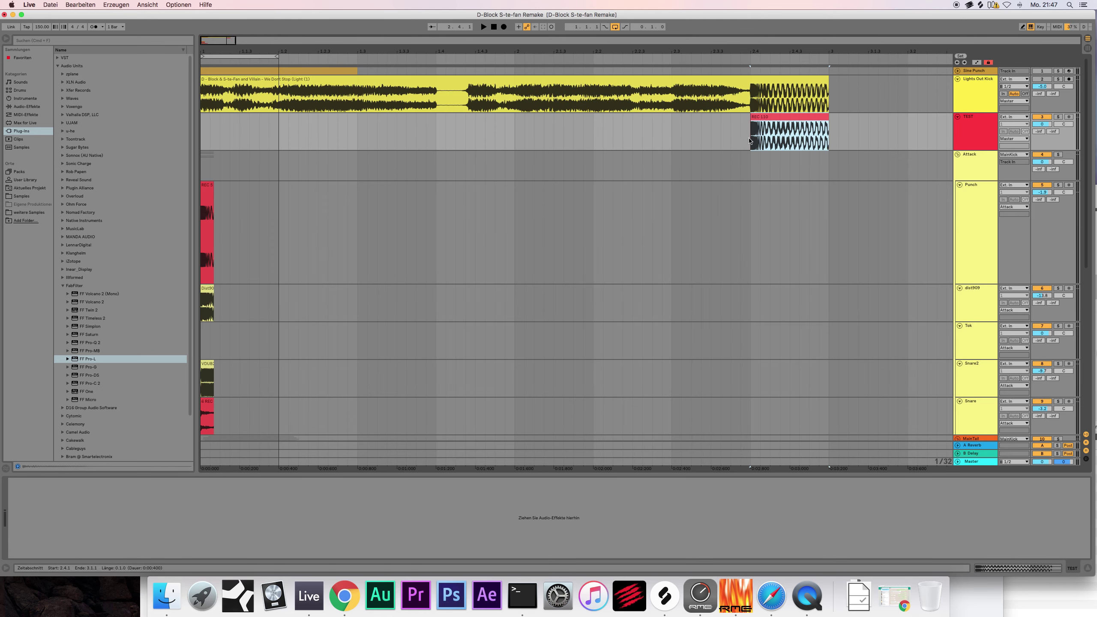
key("super+l")
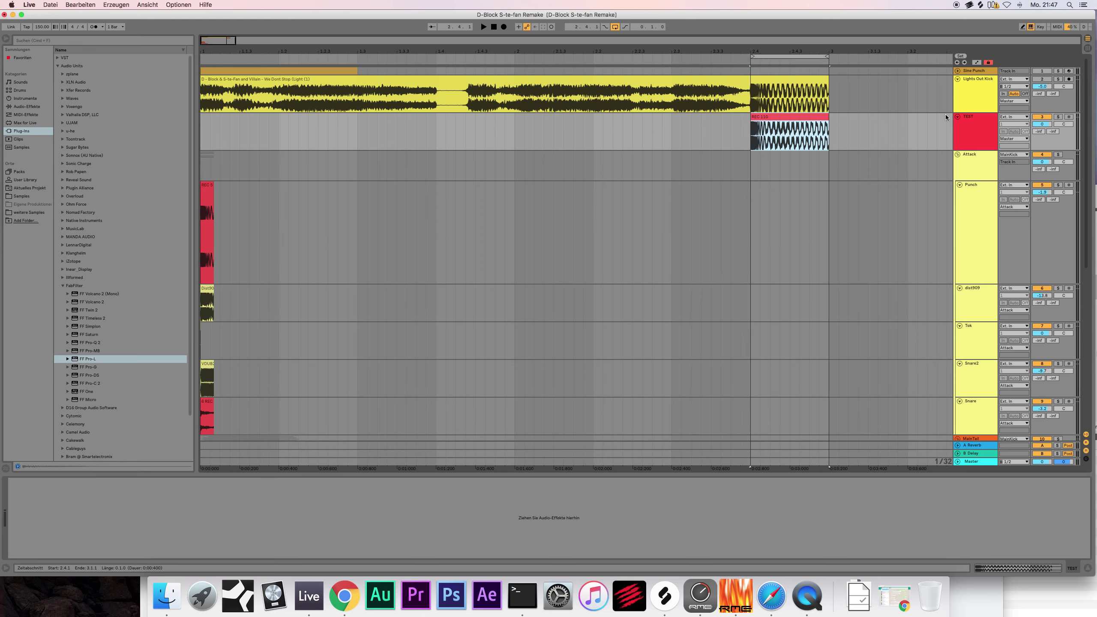
Step: Solo the Lights Out Kick track and audition the reference leading into its kick
left_click(1049, 74)
left_click(1042, 80)
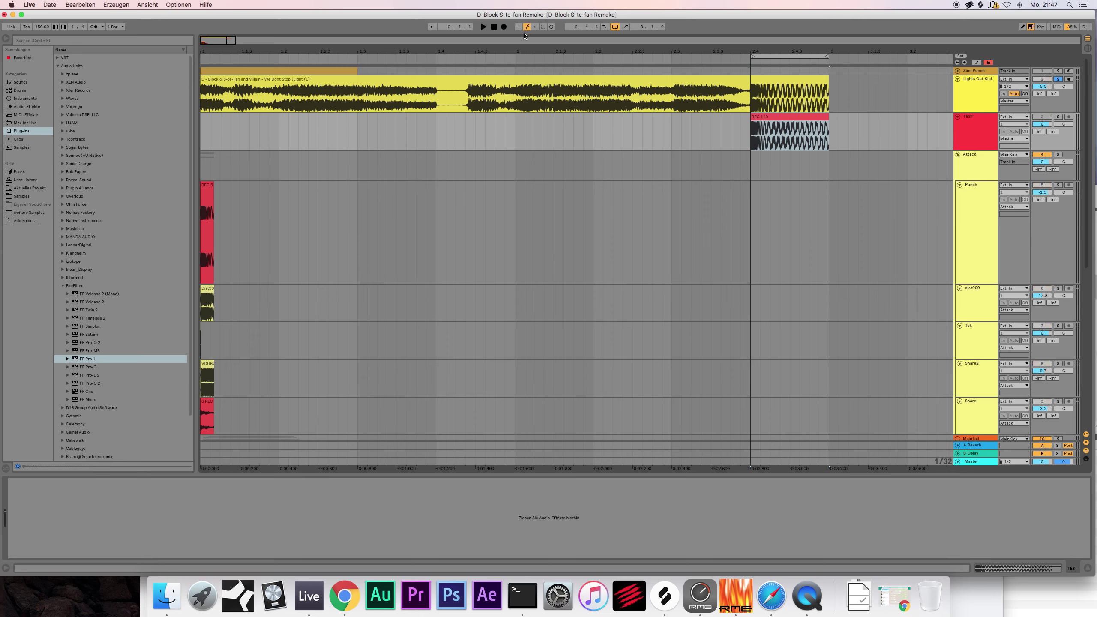
key("space")
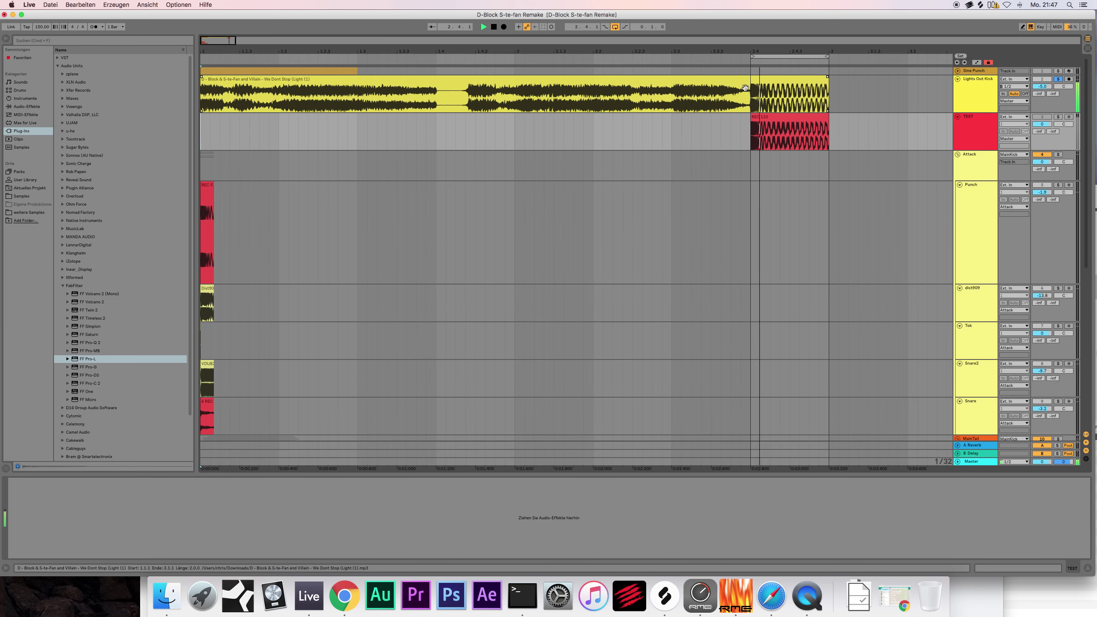
left_click(980, 86)
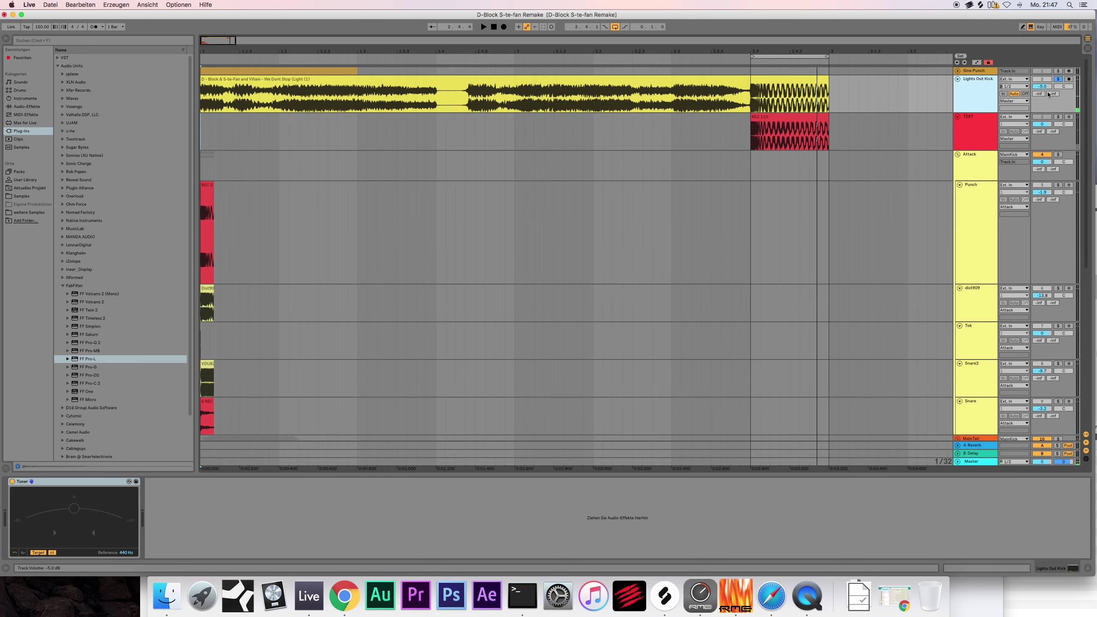
Step: Solo the TEST track too, cut the kick off the reference clip at 2.4.1 and play the remade kick in its place
left_click(1058, 118)
left_click_drag(826, 85, 750, 85)
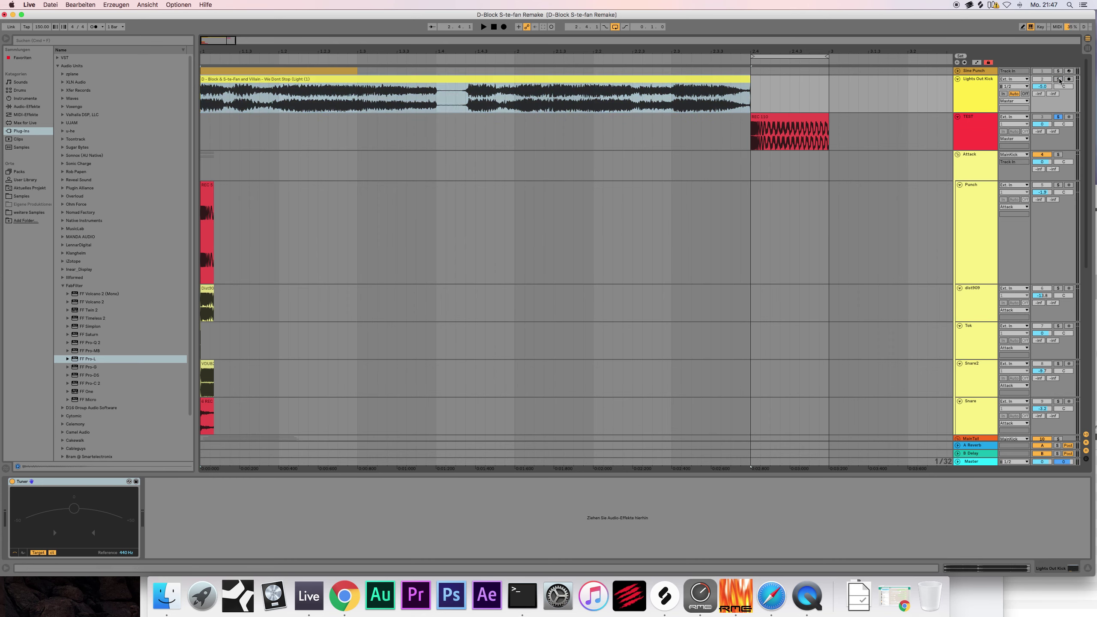
key("space")
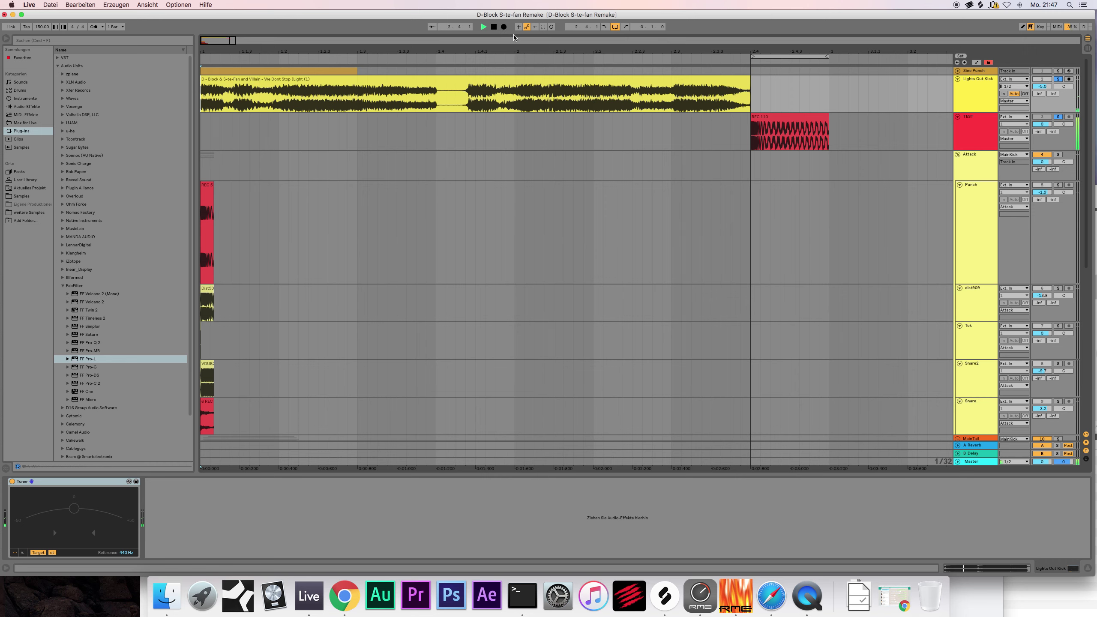
key("space")
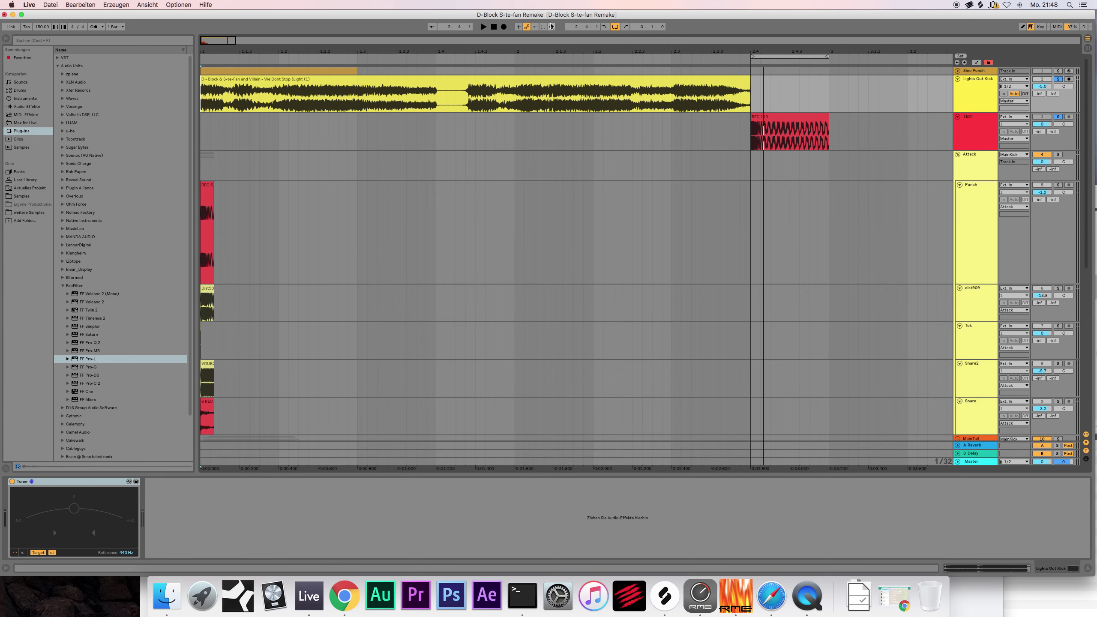
Step: Extend the end of the Lights Out Kick reference clip to 3.1.1 so its original kick sits above the TEST take
mouse_move(222, 45)
left_mouse_down()
mouse_move(227, 85)
mouse_move(228, 40)
left_mouse_up()
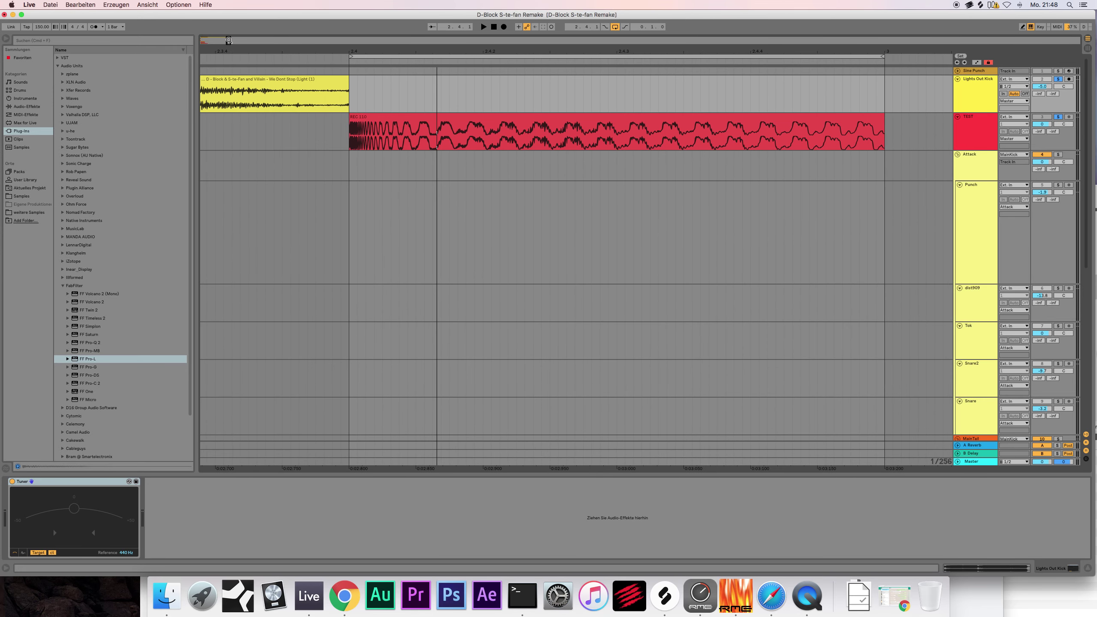
left_click(413, 115)
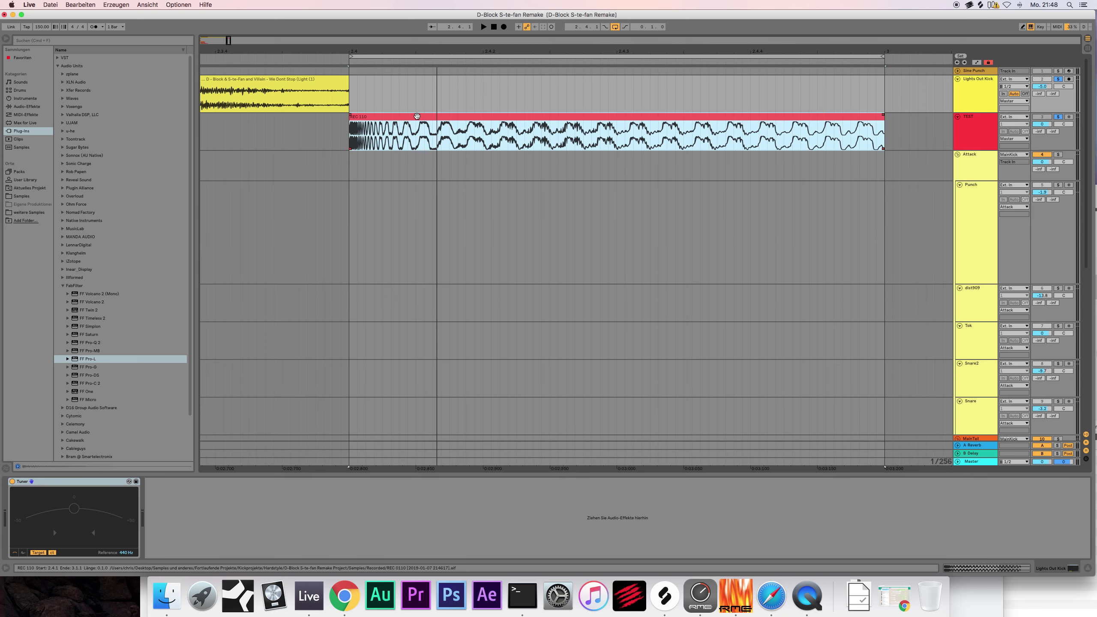
left_click_drag(230, 42, 229, 27)
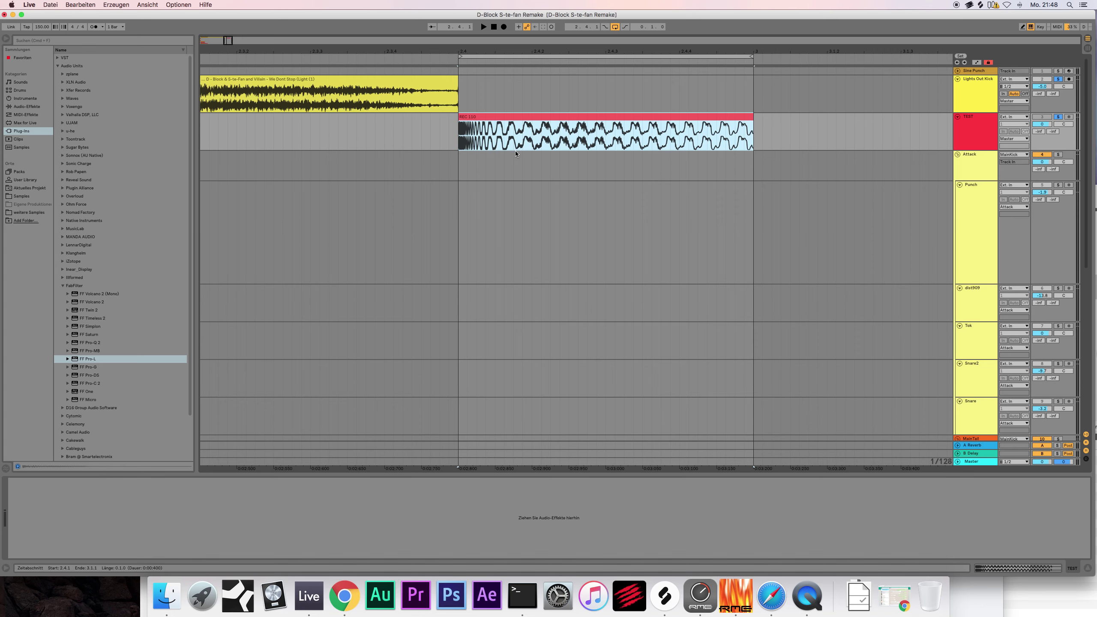
scroll(536, 152, "left", 5)
scroll(539, 135, "right", 4)
left_click(484, 91)
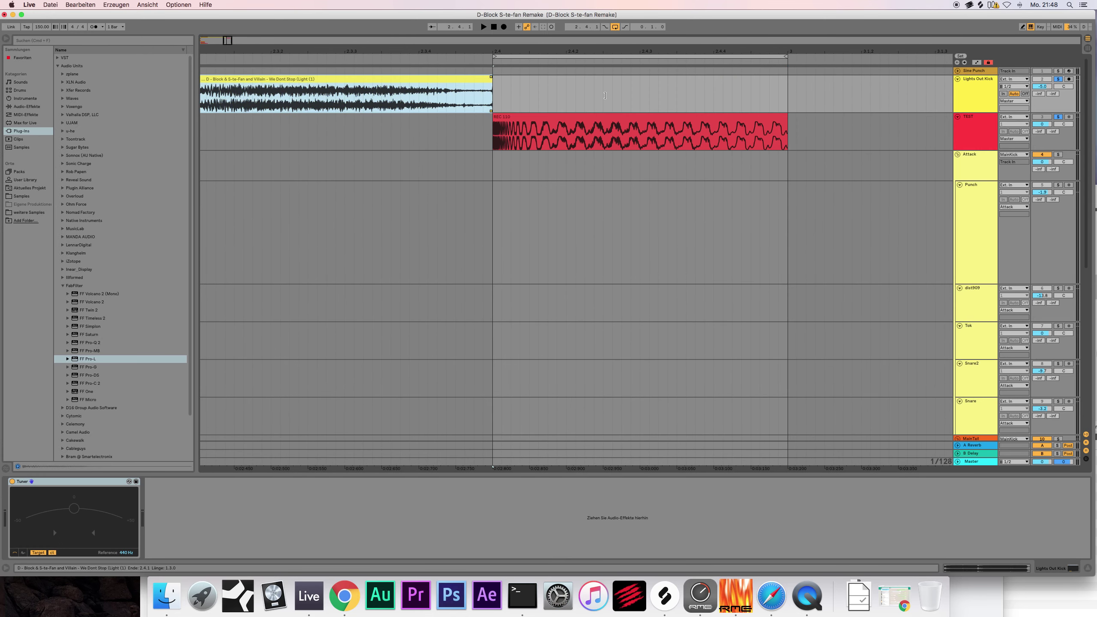
left_click_drag(491, 95, 785, 111)
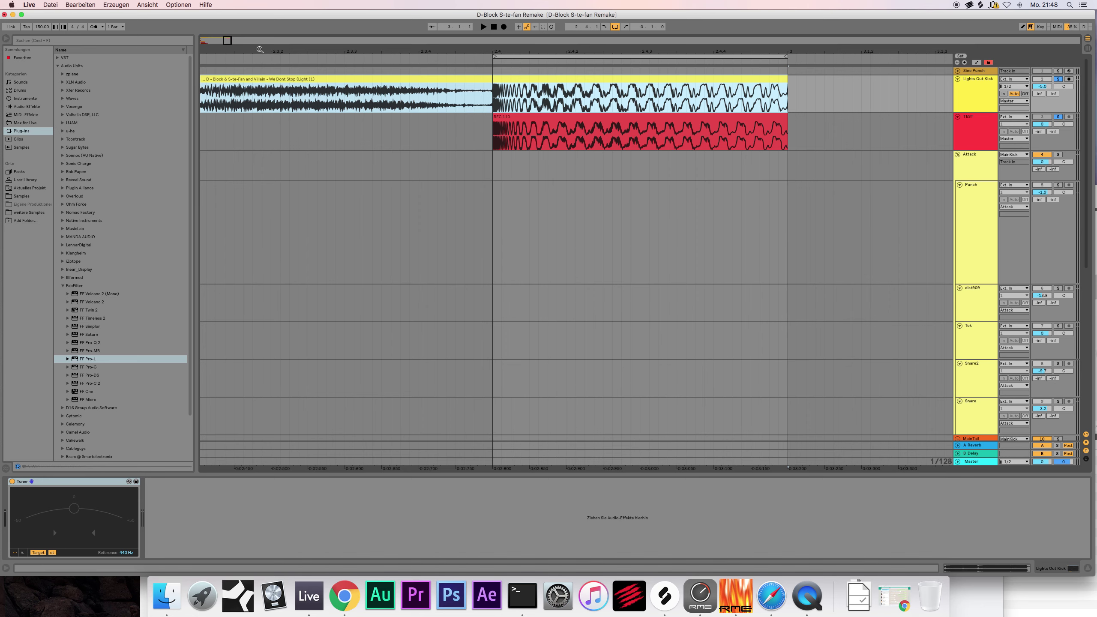
Step: Solo only the TEST track, audition the remade kick from 2.4.1 and take the solo off again
mouse_move(227, 40)
left_mouse_down()
mouse_move(227, 52)
mouse_move(228, 41)
left_mouse_up()
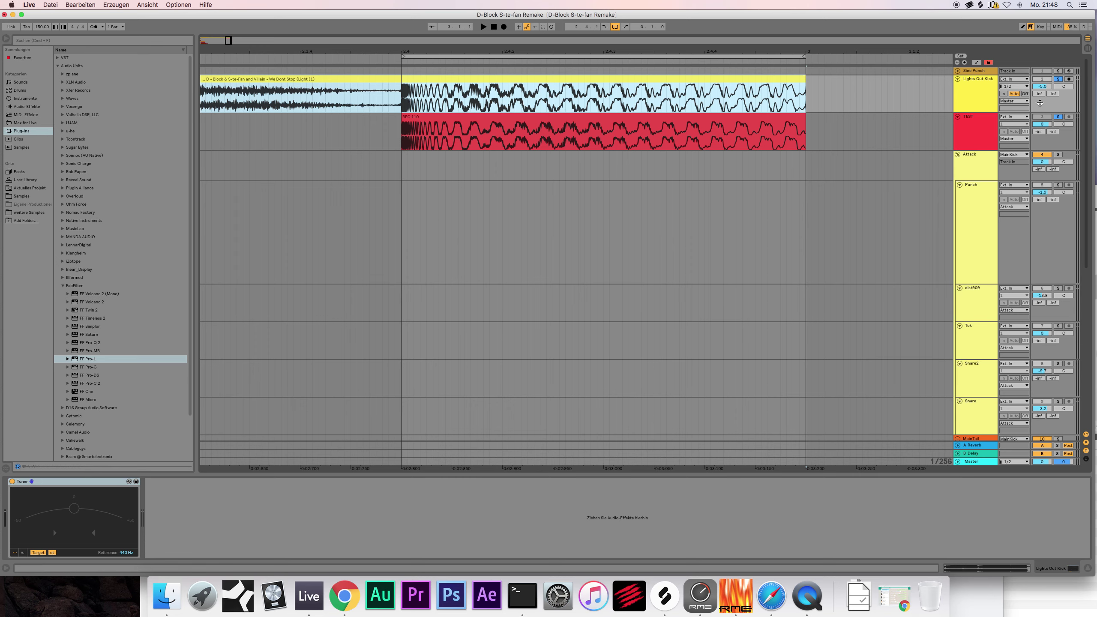
left_click(1058, 117)
key("space")
key("space")
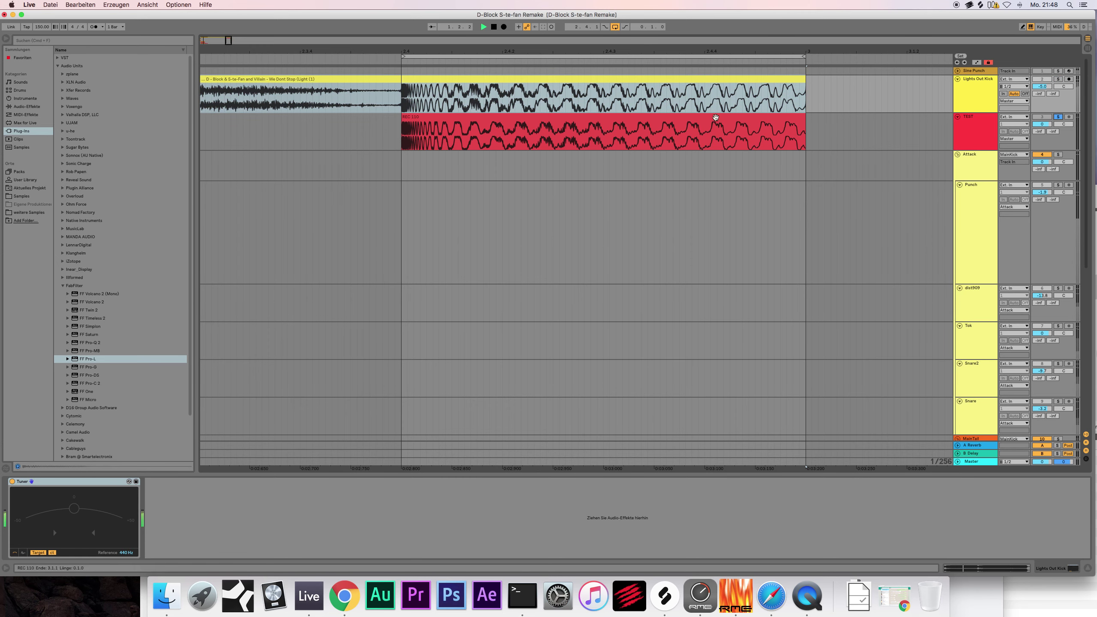
left_click(406, 137)
key("space")
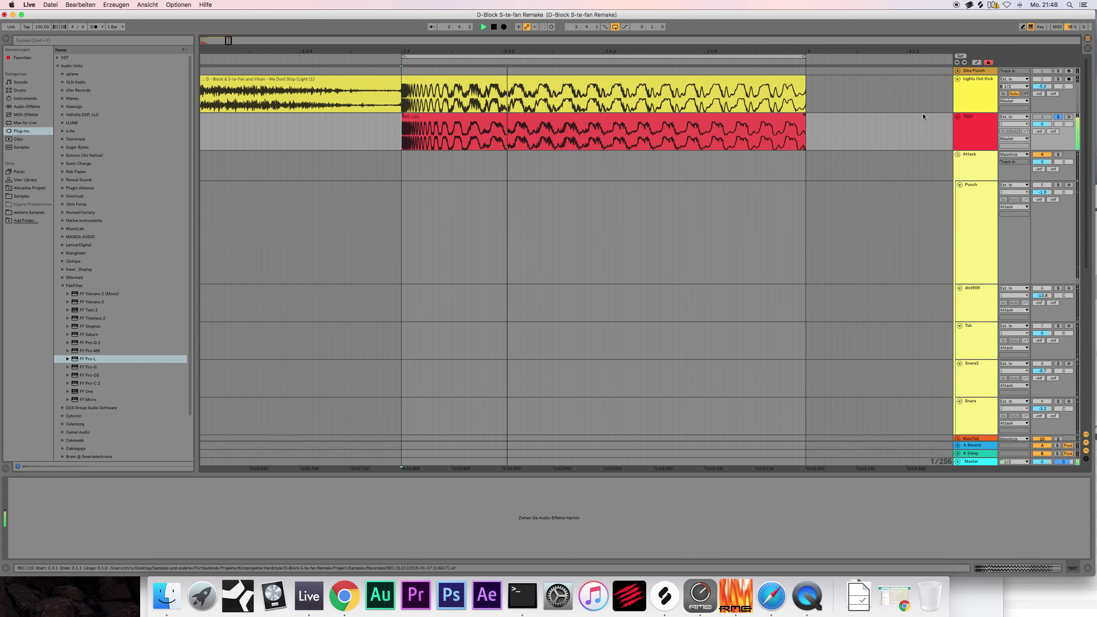
left_click(1059, 119)
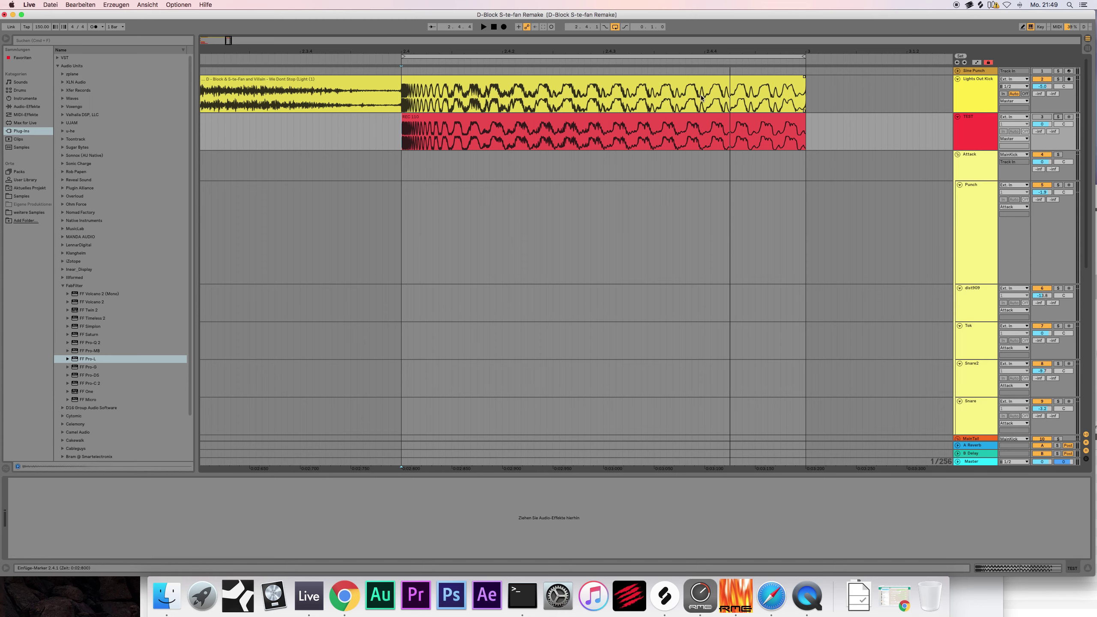
Step: Compare the TEST take's waveform closely with the reference kick's waveform above it
left_click(438, 117)
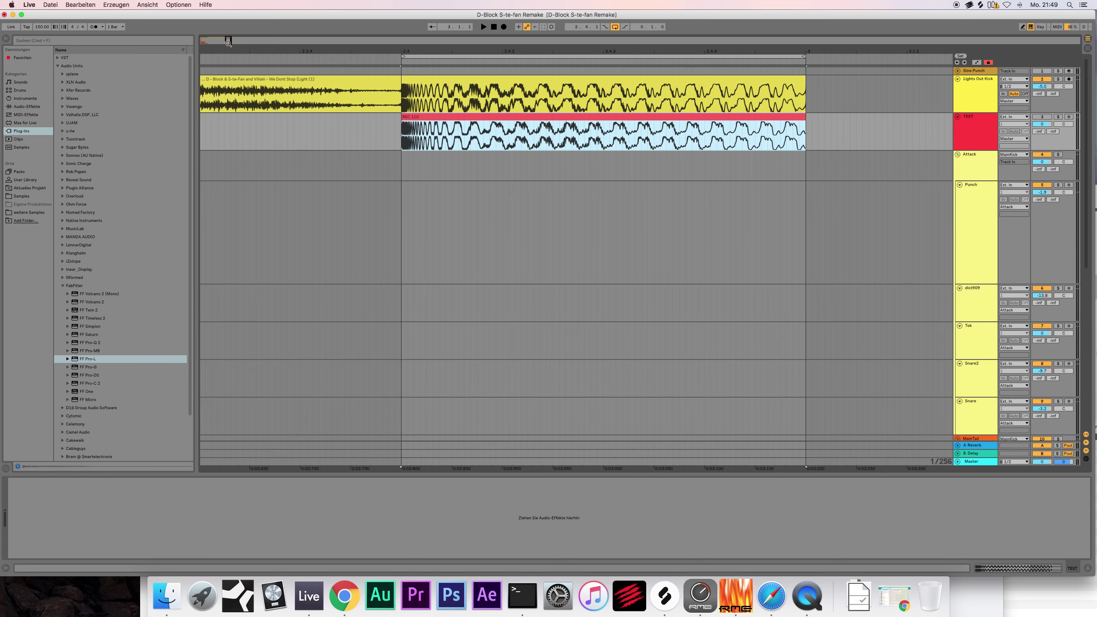
left_click_drag(242, 52, 243, 46)
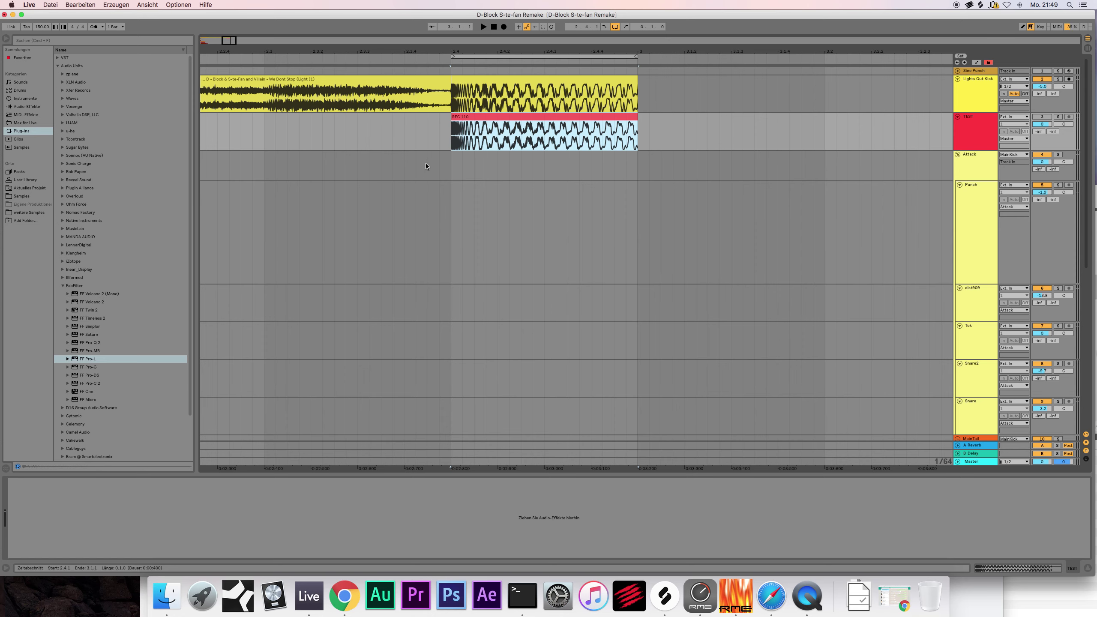
left_click(449, 140)
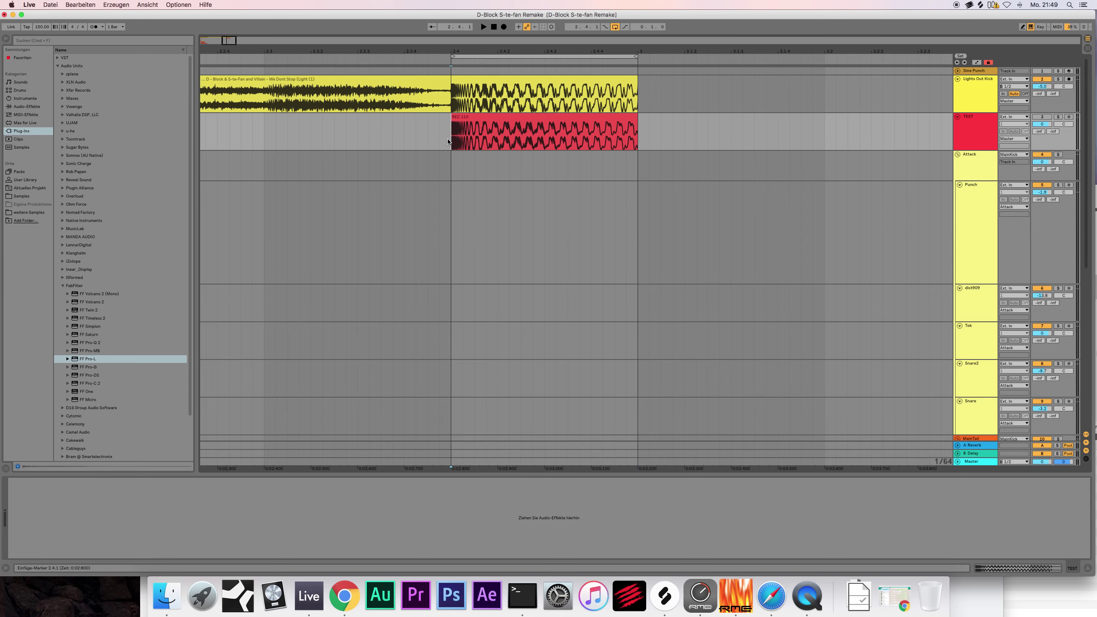
left_click_drag(243, 49, 415, 136)
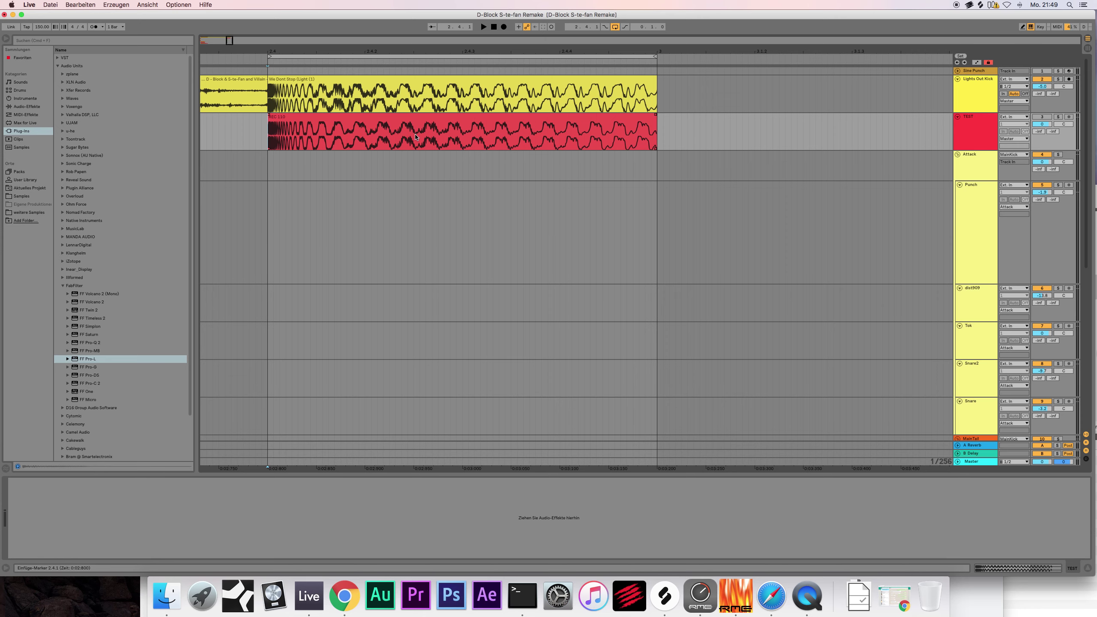
mouse_move(445, 51)
left_mouse_down()
mouse_move(467, 64)
mouse_move(482, 51)
left_mouse_up()
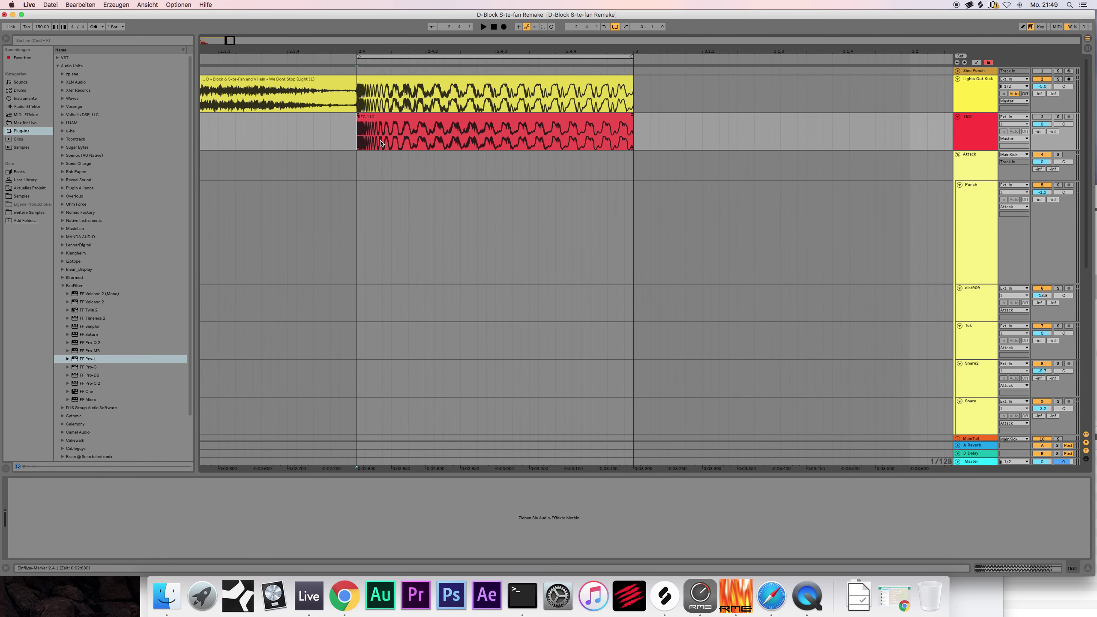
scroll(365, 177, "left", 3)
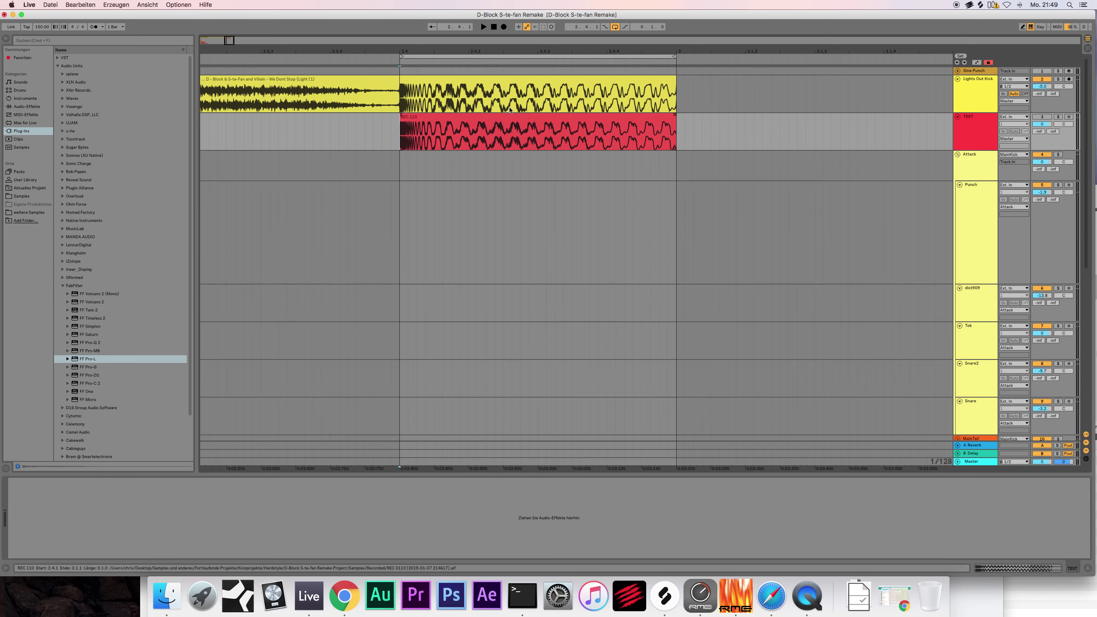
left_click_drag(228, 40, 228, 63)
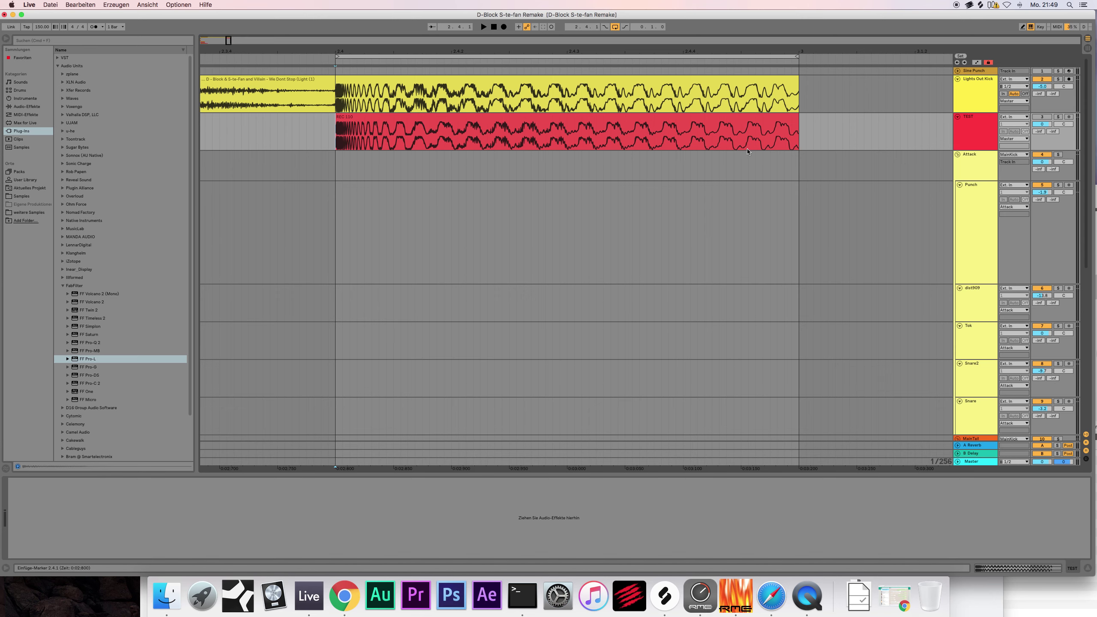
Step: Mark a short slice near the end of the TEST kick and add an audio track named "whatever" below TEST
left_click_drag(769, 150, 763, 149)
left_click(975, 129)
key("super+t")
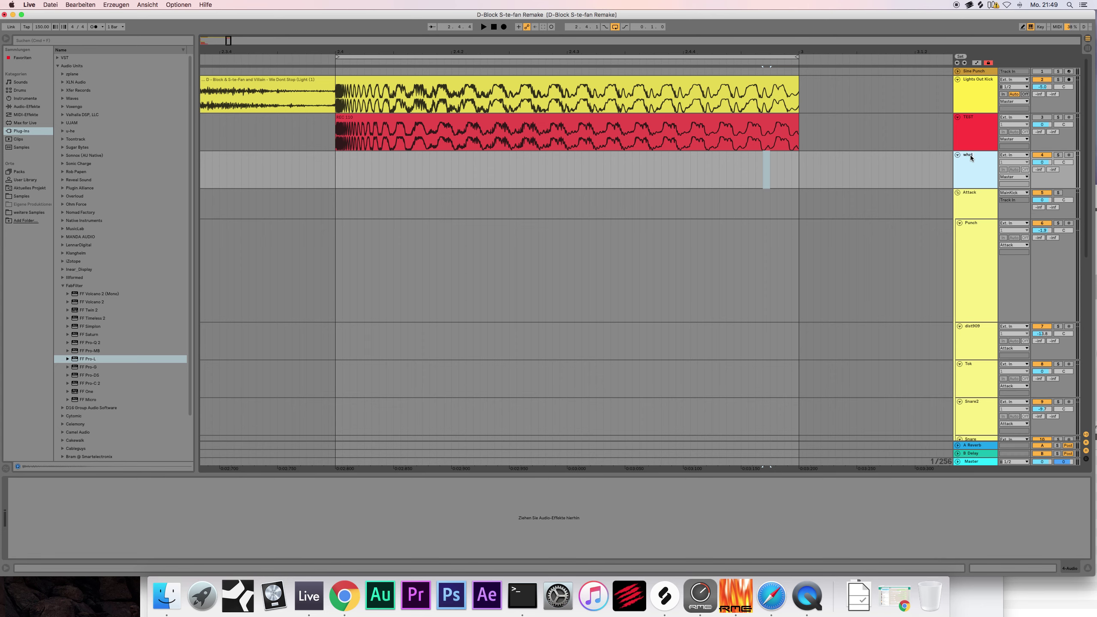
type("whatever")
key("Return")
Step: Copy the marked TEST tail slice and paste it onto the whatever track between 2.4.1 and 2.4.2
key("Up")
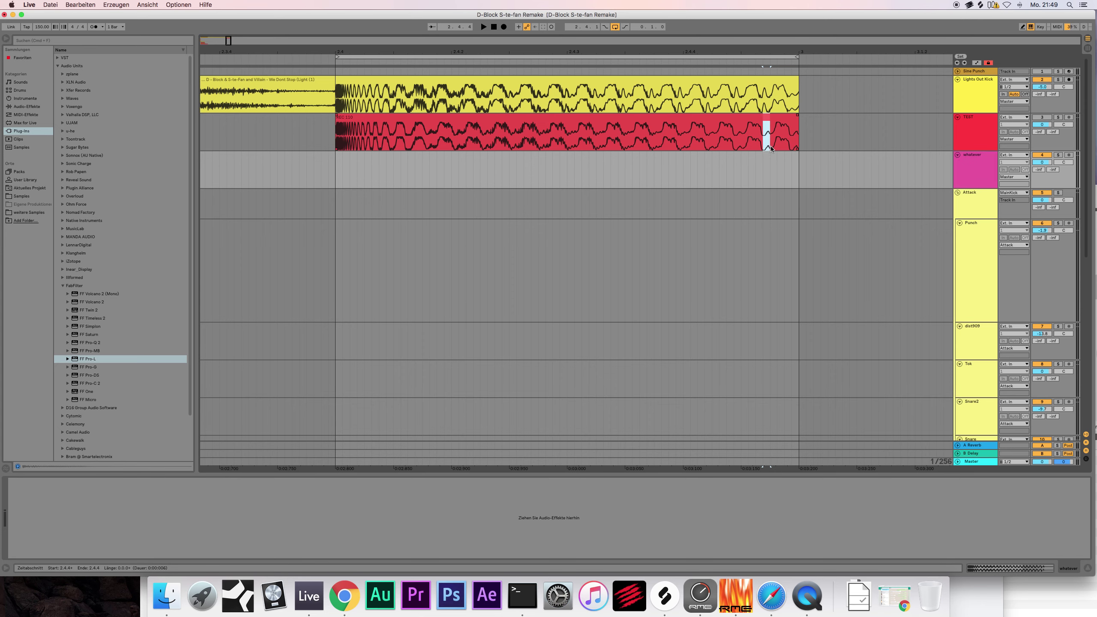
key("super+c")
left_click(431, 170)
key("super+v")
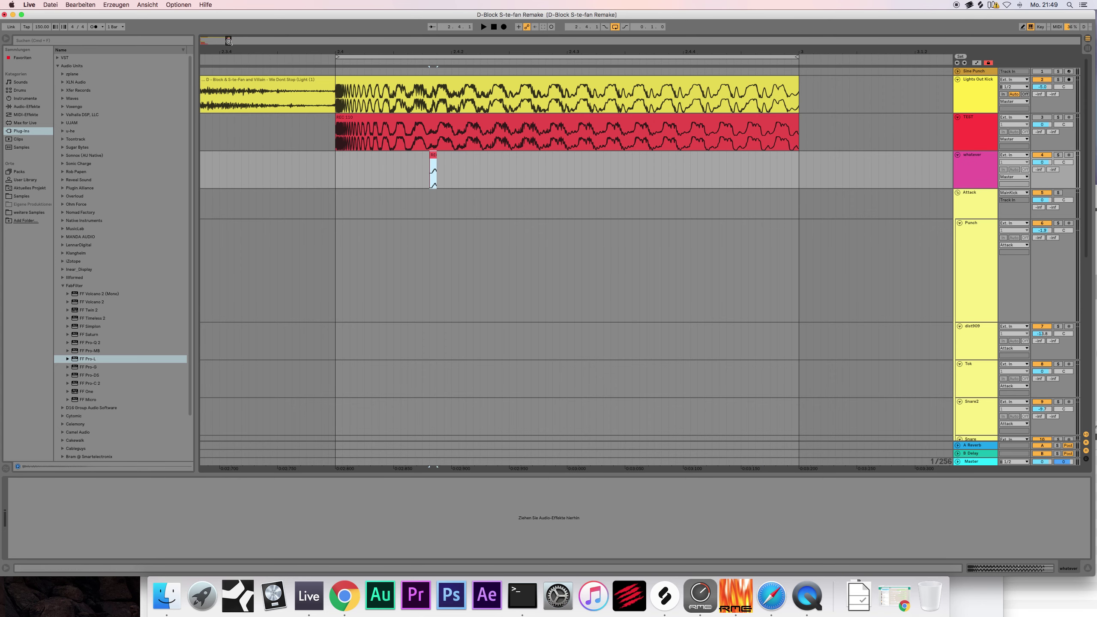
Step: Open the pasted slice in the clip view, inspect its waveform and return to the arrangement
key("plus")
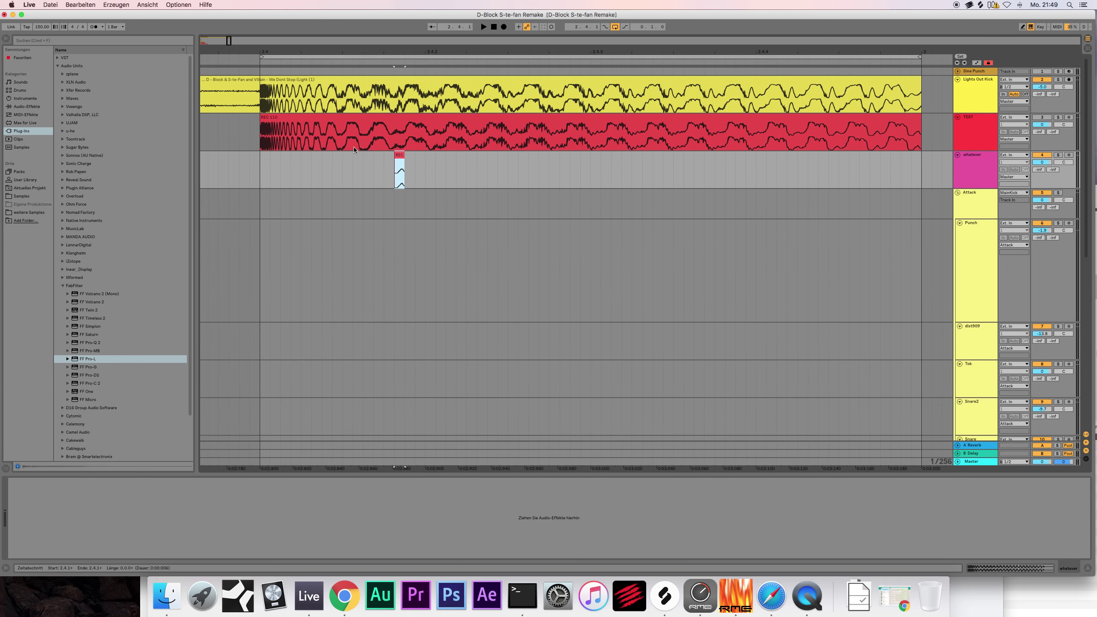
double_click(399, 168)
left_click_drag(71, 95, 71, 96)
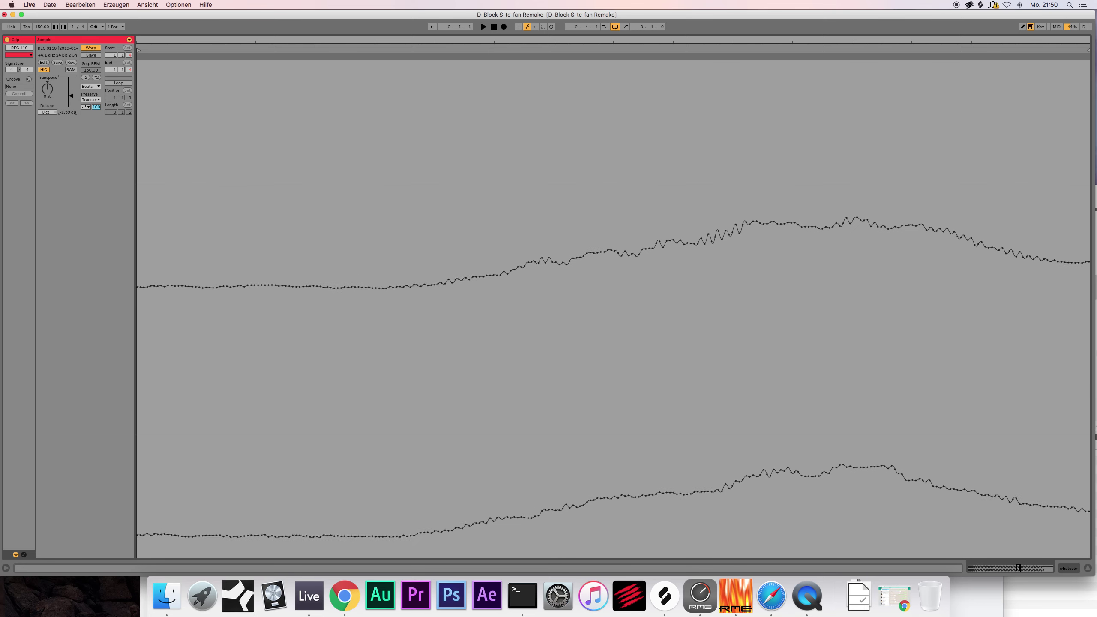
left_click(1088, 568)
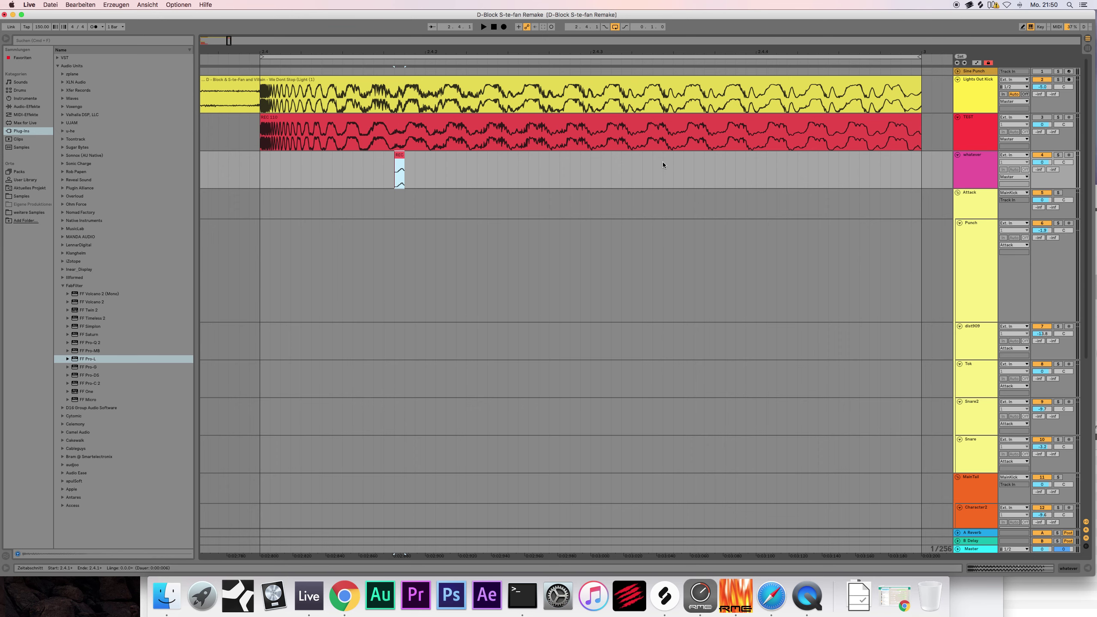
Step: Extend the end of the TEST take past 3.1.1 to include the rest of the recorded tail
scroll(561, 160, "right", 5)
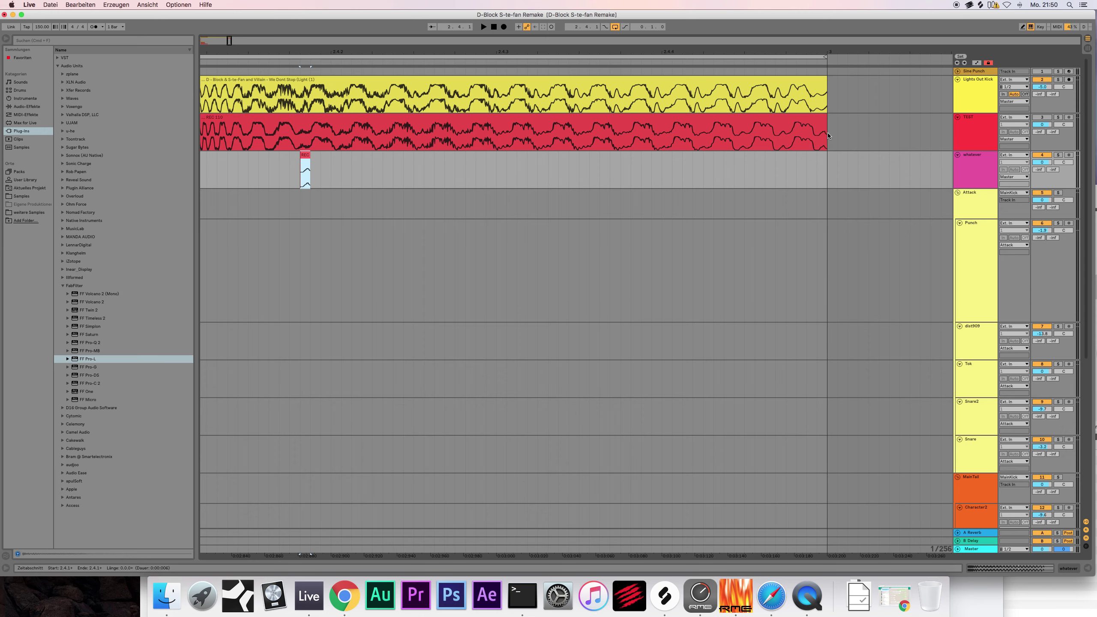
left_click_drag(826, 134, 943, 128)
scroll(852, 177, "right", 10)
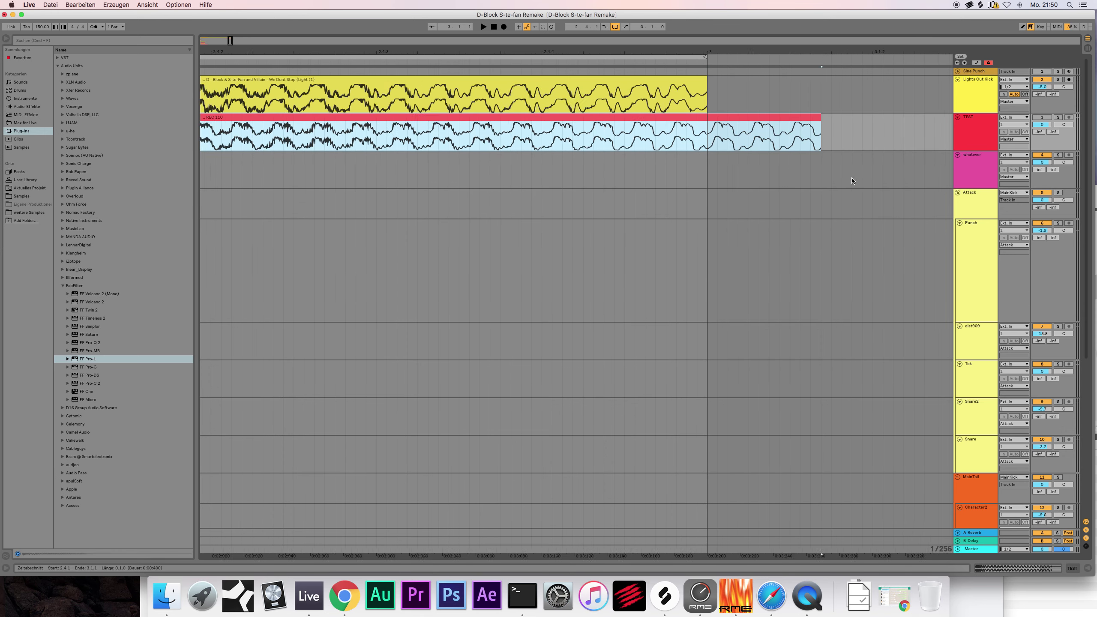
left_click_drag(695, 117, 867, 127)
scroll(566, 165, "left", 1)
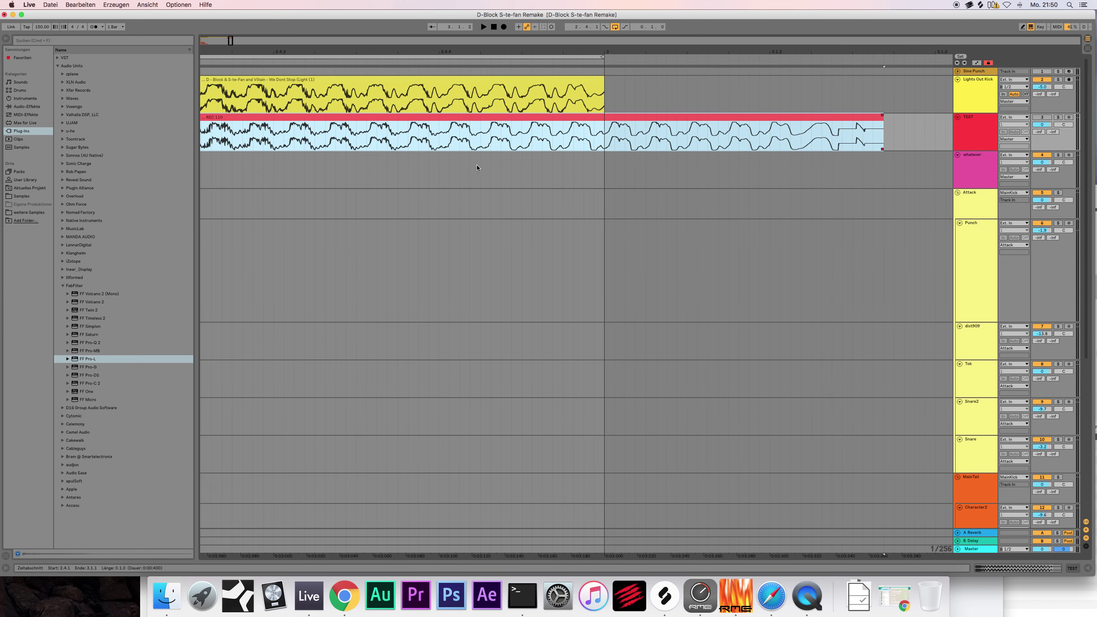
Step: Paste a second copy of the slice on the whatever track and nudge it to about 2.4.2
scroll(468, 175, "left", 15)
left_click(493, 168)
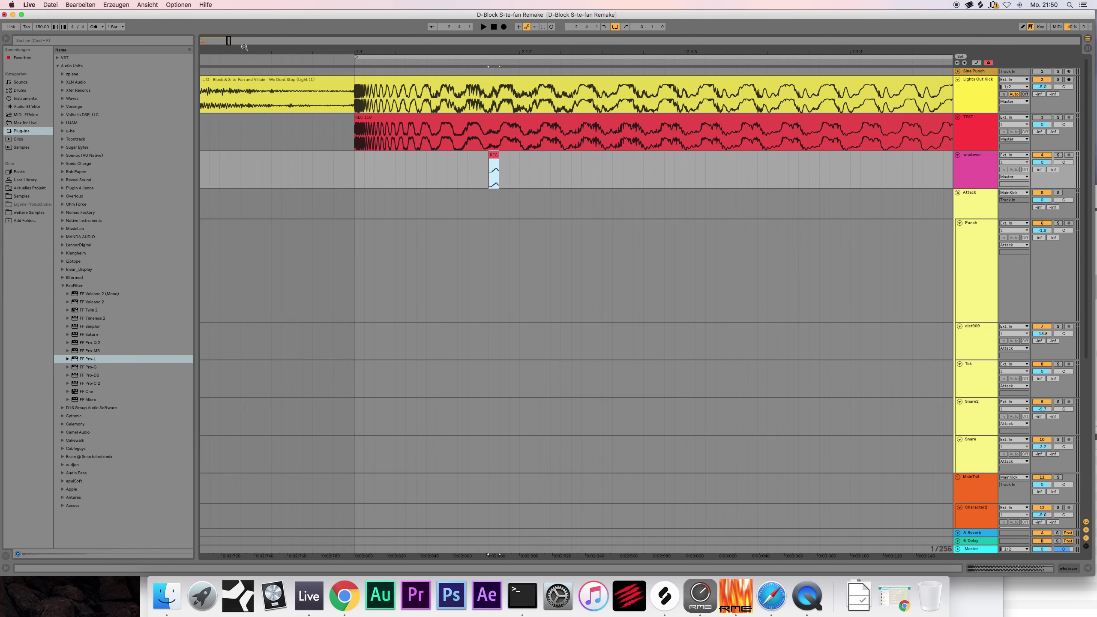
left_click_drag(249, 45, 249, 50)
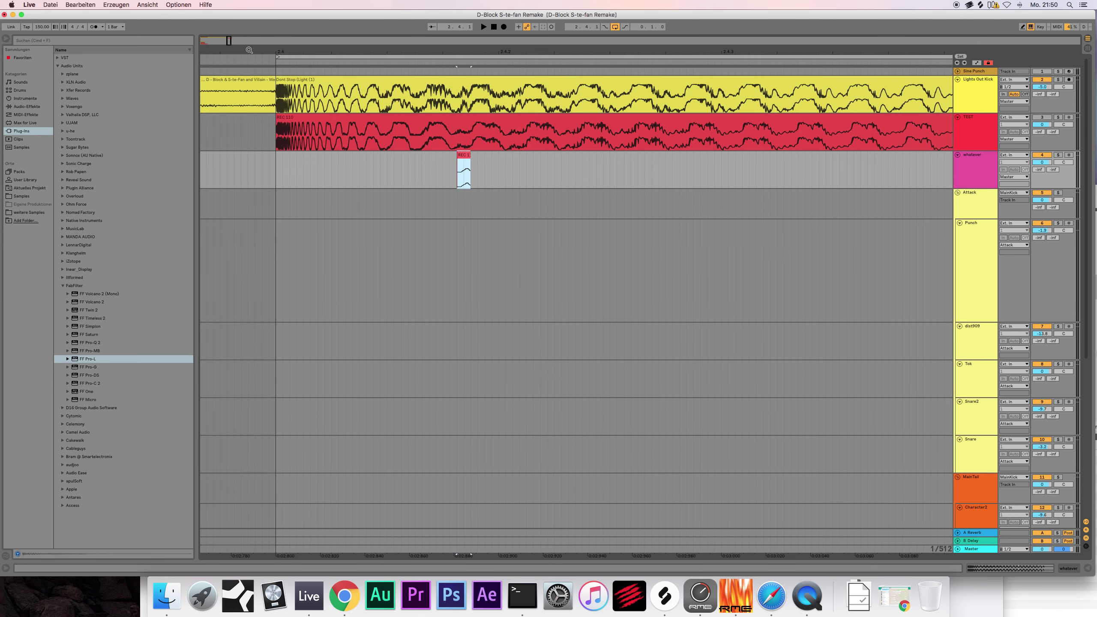
left_click(510, 166)
key("super+v")
left_click_drag(518, 155, 512, 156)
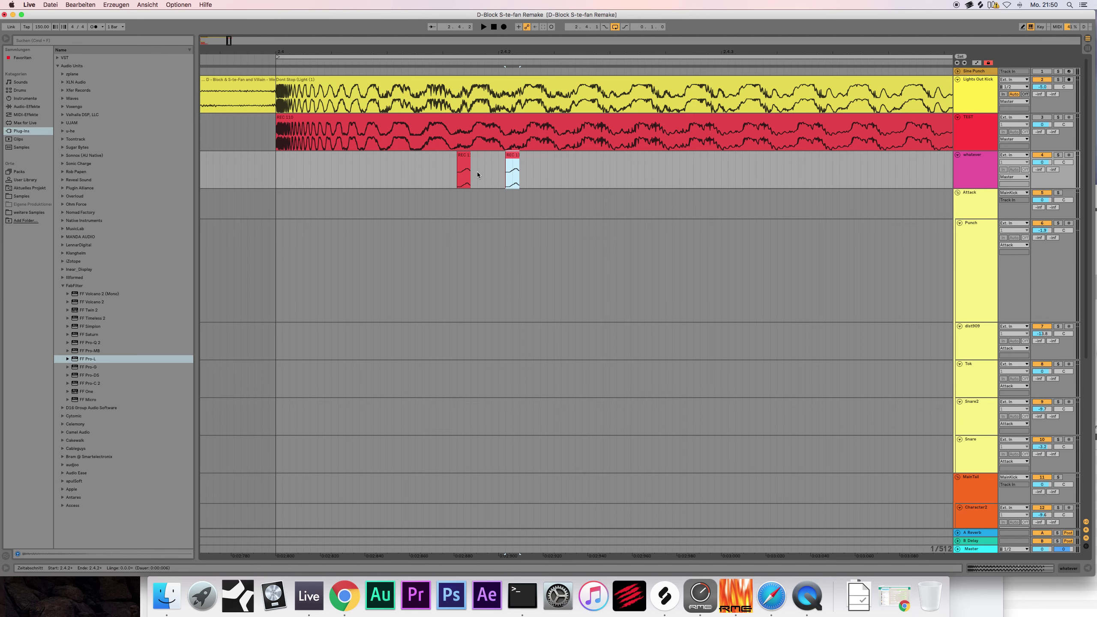
Step: Duplicate the pair of slices along the whatever track, adjusting the spacing, until seven pairs reach 3.1.1
left_click_drag(459, 177, 518, 181)
key("super+d")
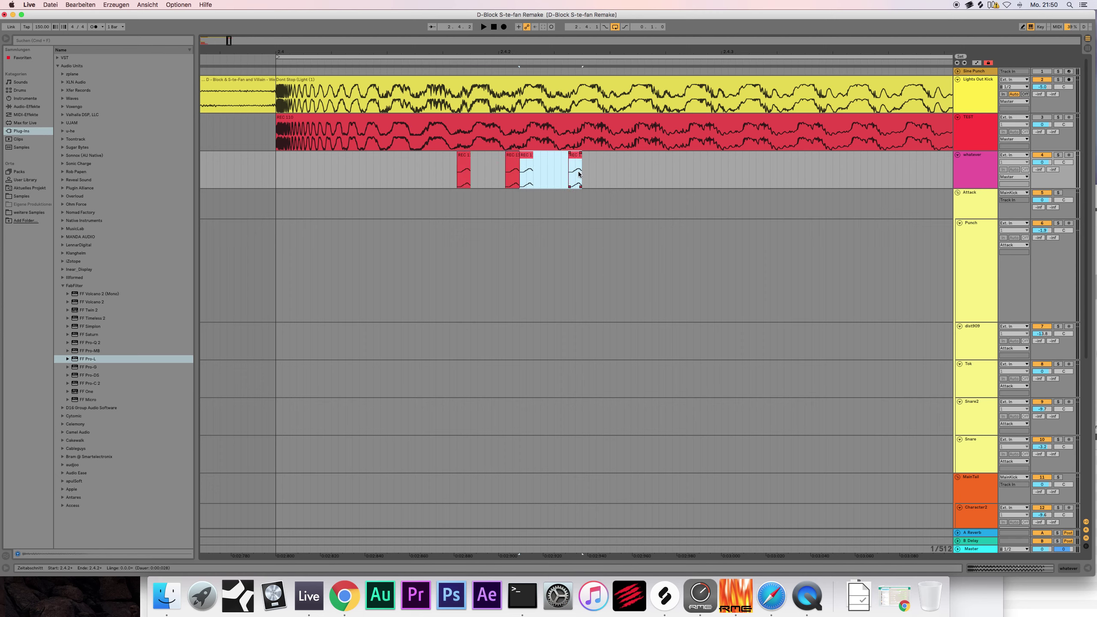
mouse_move(578, 160)
left_mouse_down()
mouse_move(638, 164)
mouse_move(617, 166)
left_mouse_up()
key("super+d")
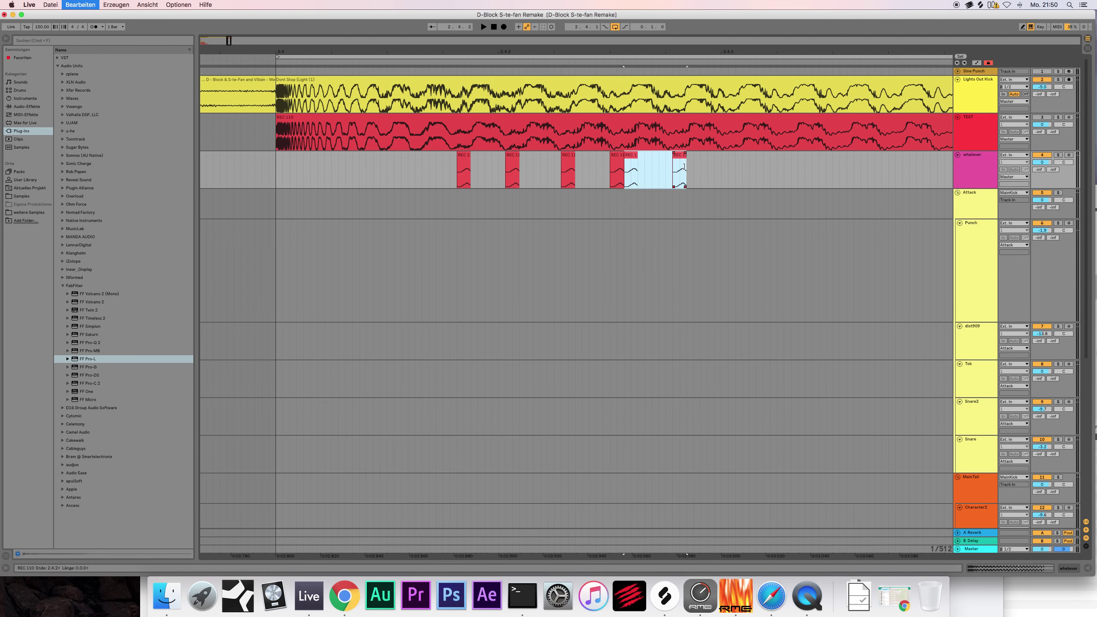
left_click_drag(687, 160, 731, 164)
key("super+d")
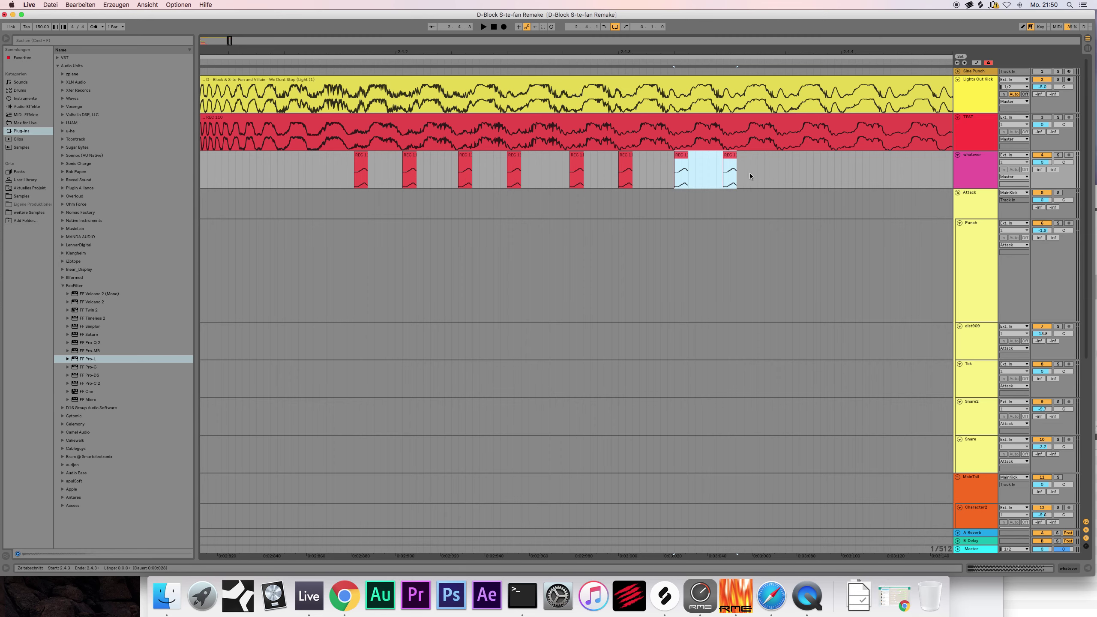
scroll(747, 177, "right", 5)
key("super+d")
mouse_move(638, 155)
left_mouse_down()
mouse_move(700, 162)
mouse_move(632, 159)
left_mouse_up()
key("super+d")
left_click_drag(730, 166, 900, 166)
key("super+d")
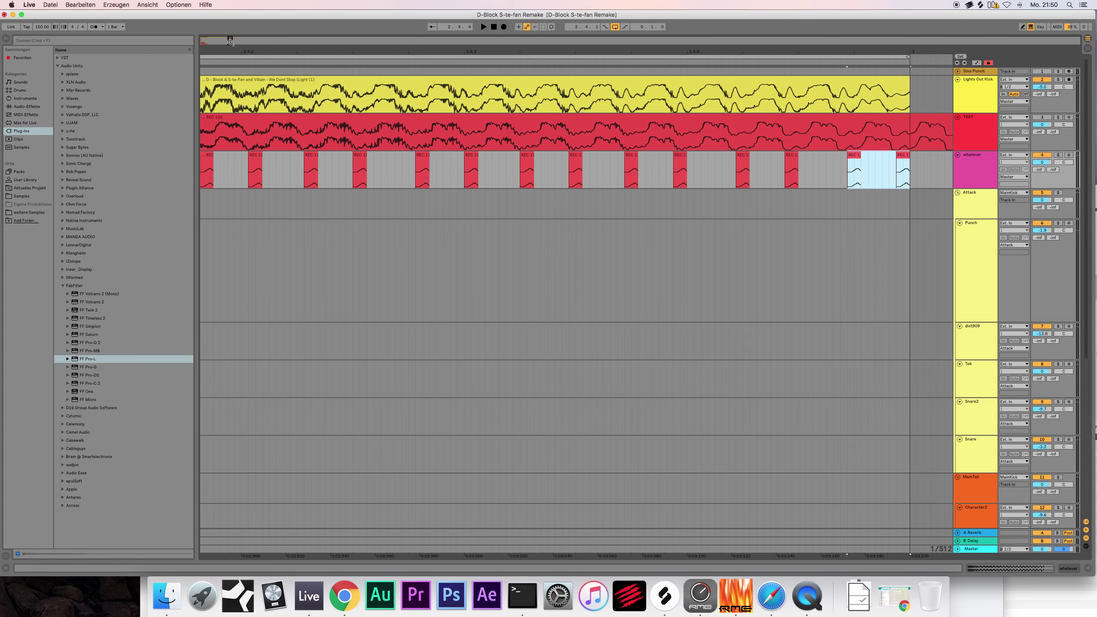
Step: Solo the TEST and whatever tracks together and play the kick with the repeated slices
left_click_drag(230, 41, 232, 17)
left_click(416, 178)
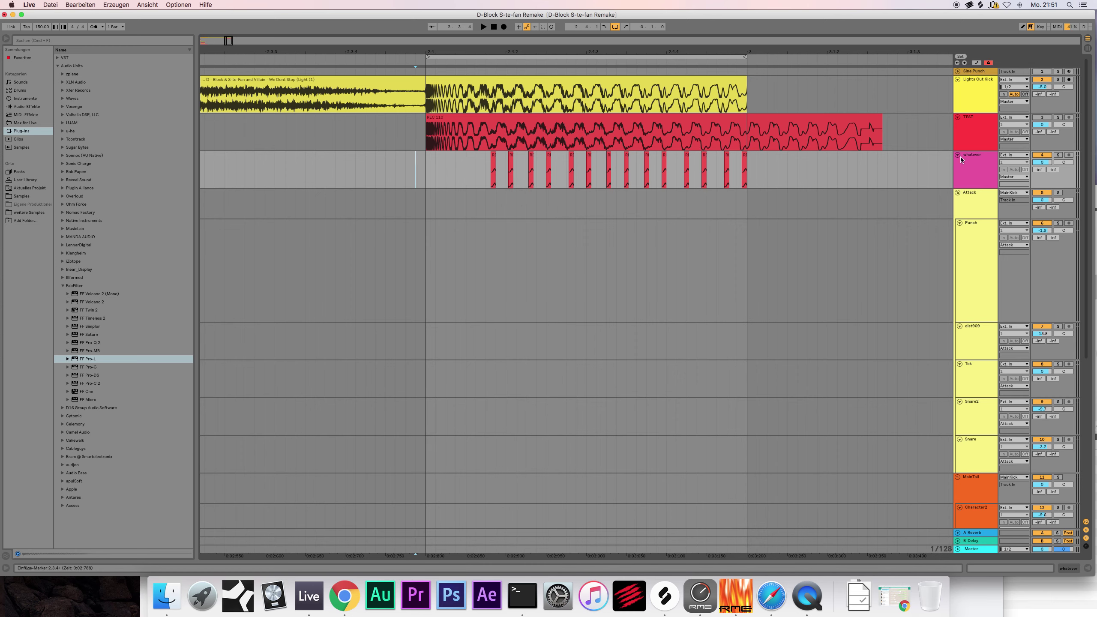
left_click(979, 156)
left_click(980, 121, "shift")
left_click(1057, 117)
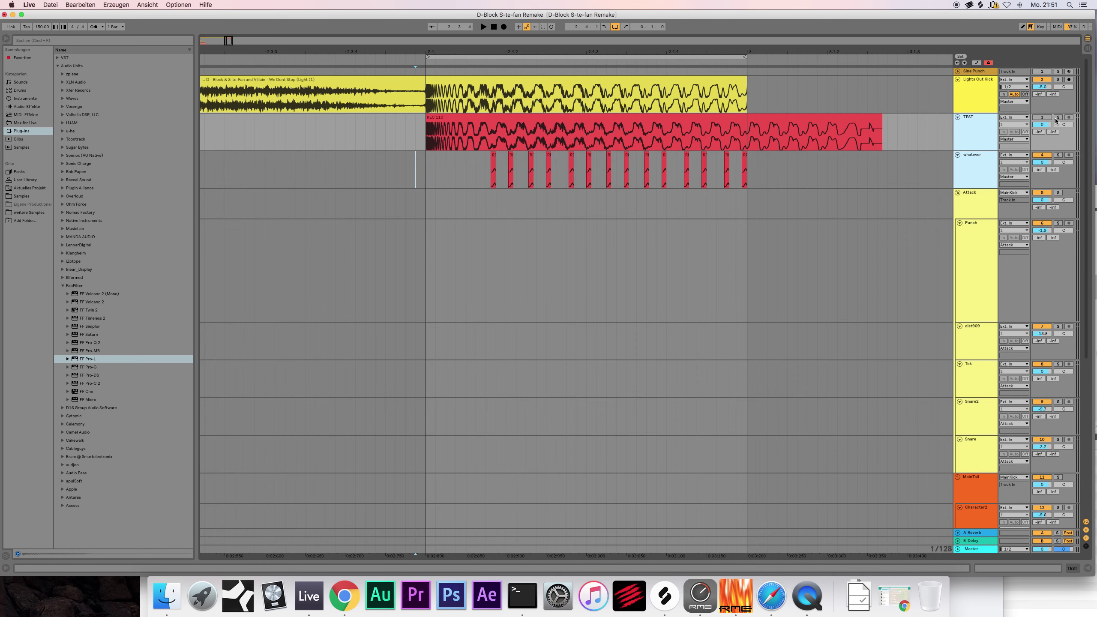
key("space")
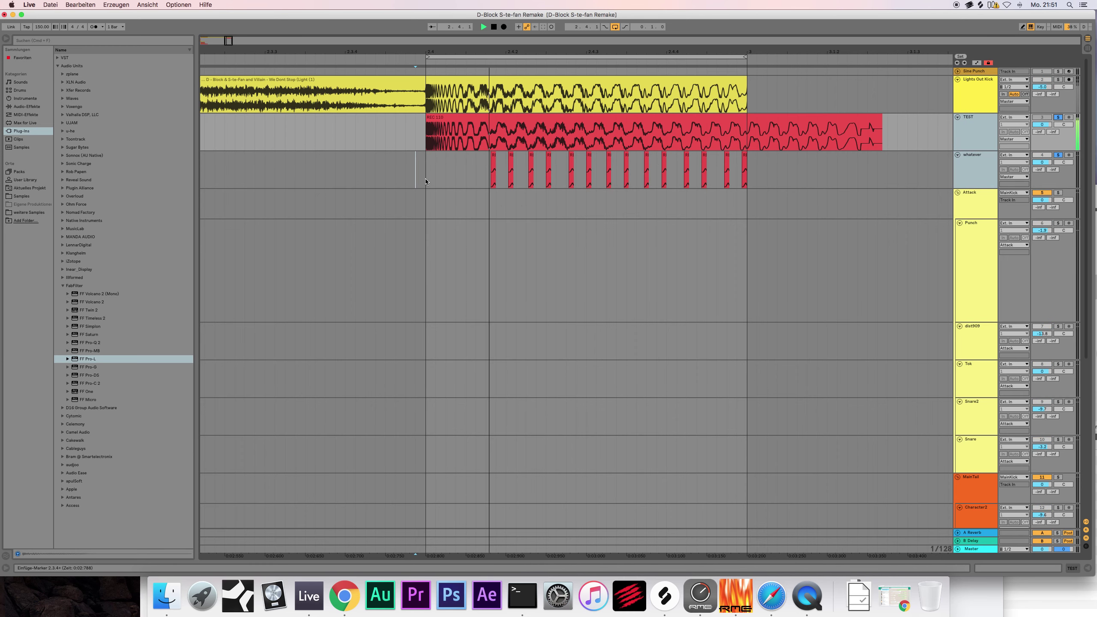
left_click(974, 158)
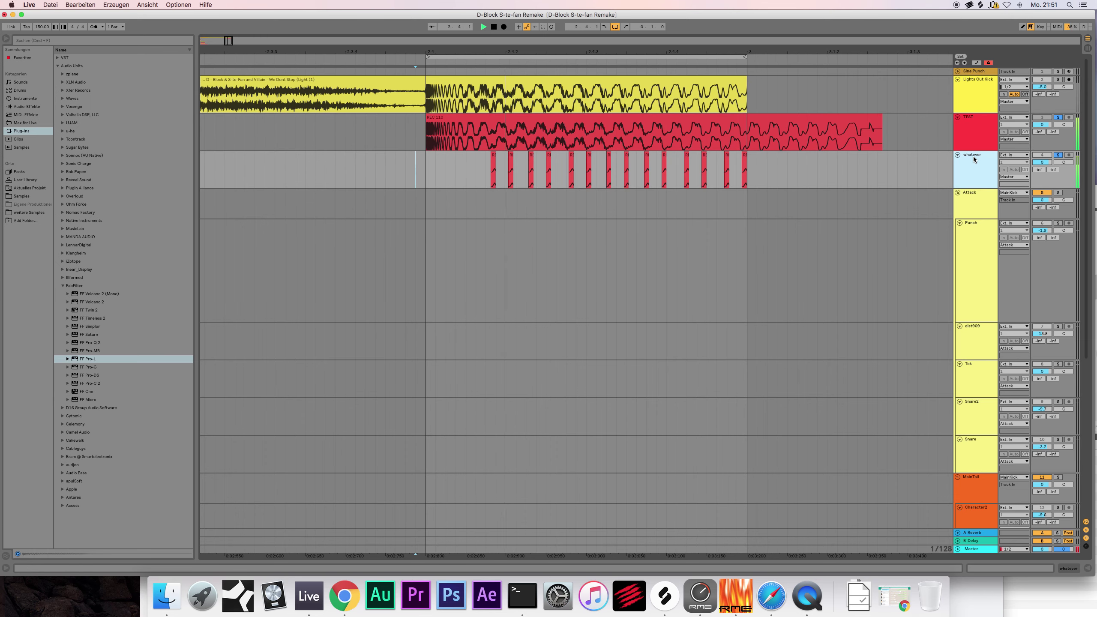
left_click(461, 169)
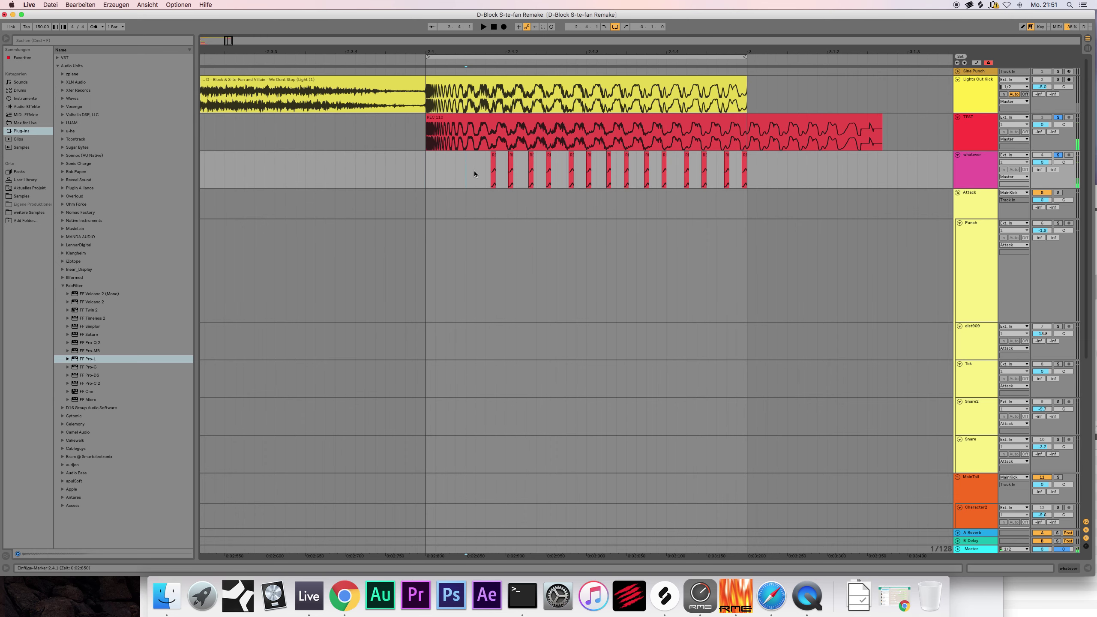
Step: Move the third and fourth slices slightly earlier on the whatever track so the first four are evenly spaced
left_click_drag(224, 38, 228, 56)
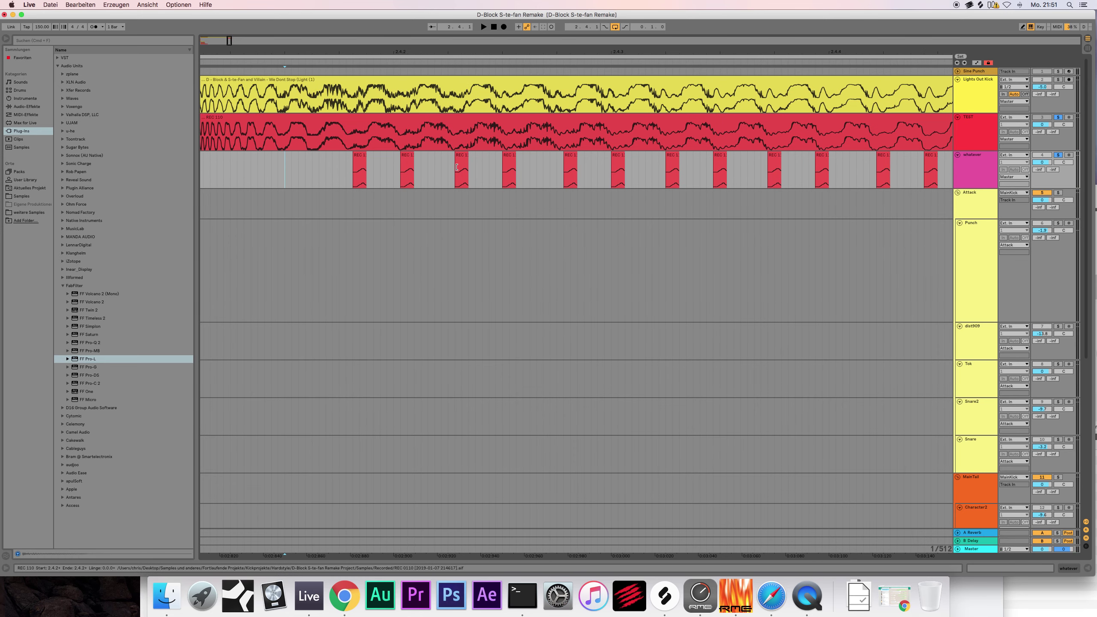
left_click(407, 170)
left_click_drag(465, 172, 502, 168)
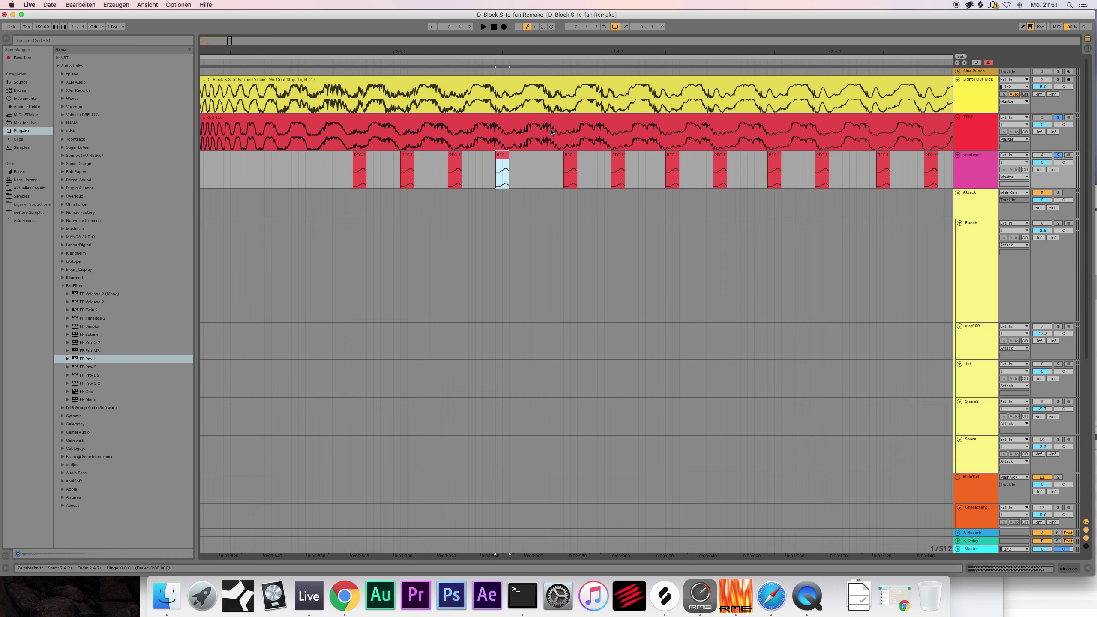
key("minus")
key("minus")
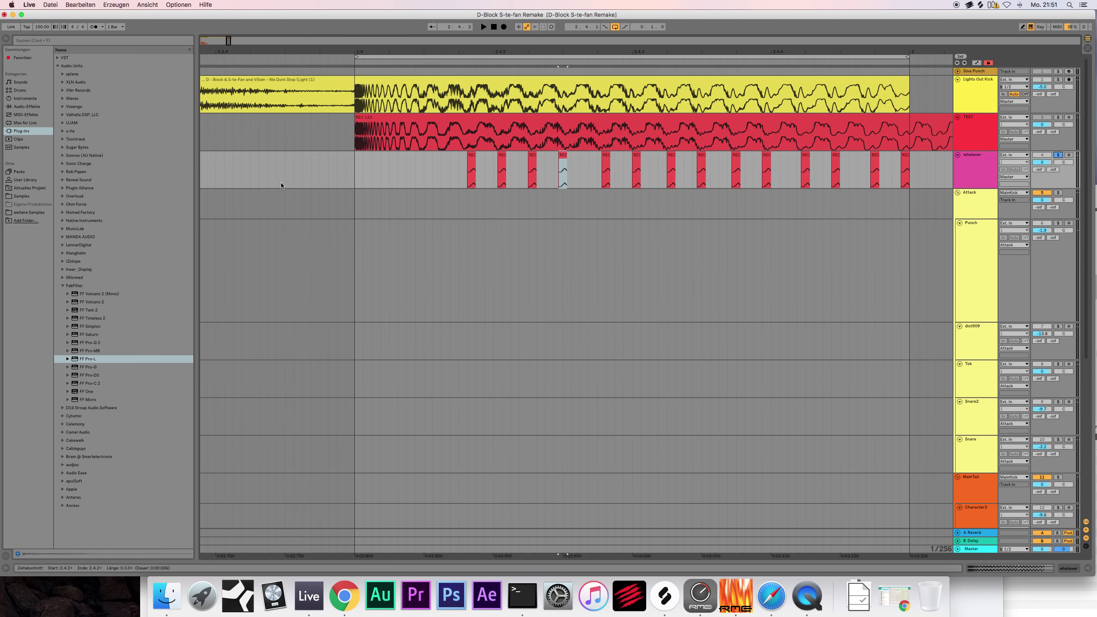
Step: Play the soloed whatever track from 2.4.1, and delete all the repeated slices on it
left_click(353, 176)
key("space")
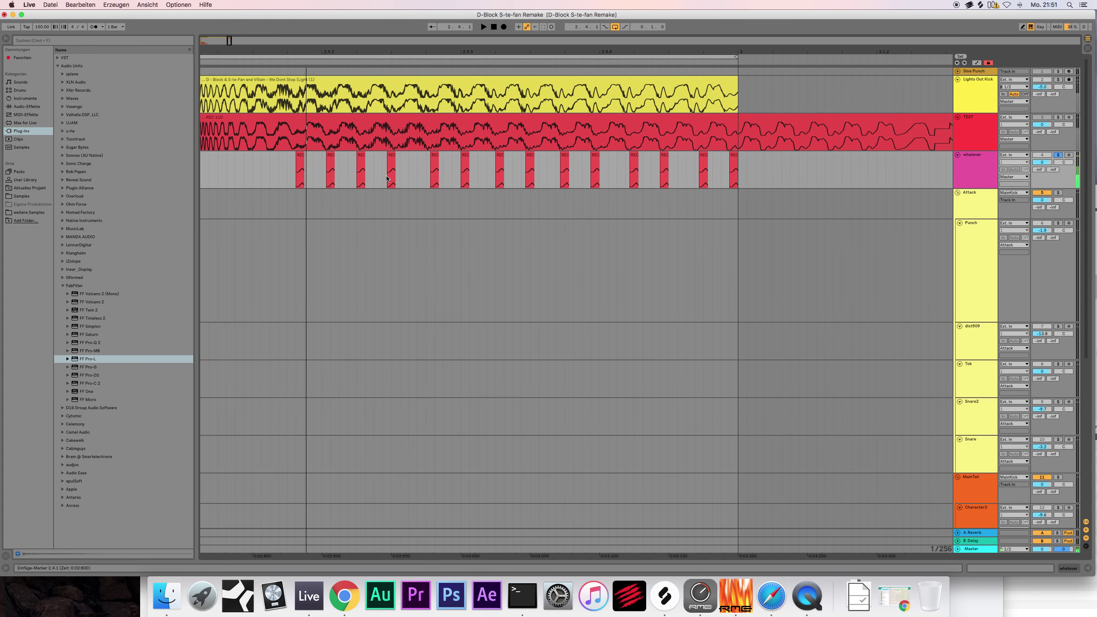
left_click_drag(278, 177, 123, 175)
key("Delete")
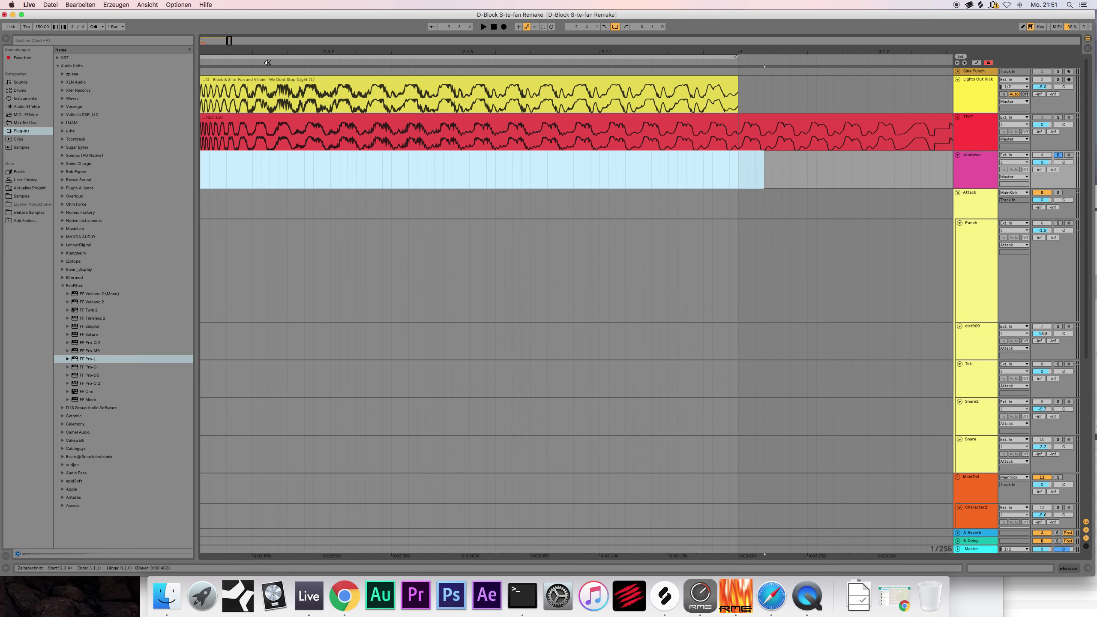
Step: Solo only the TEST track and play the remade kick from 2.4.1
left_click_drag(228, 40, 229, 29)
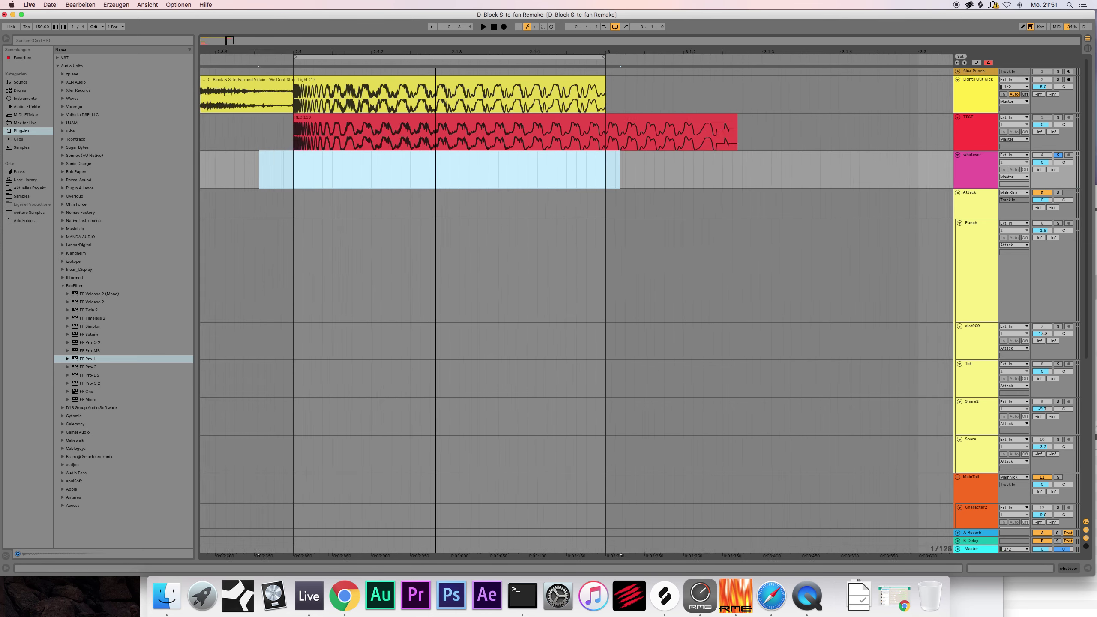
left_click(372, 172)
left_click(1010, 120)
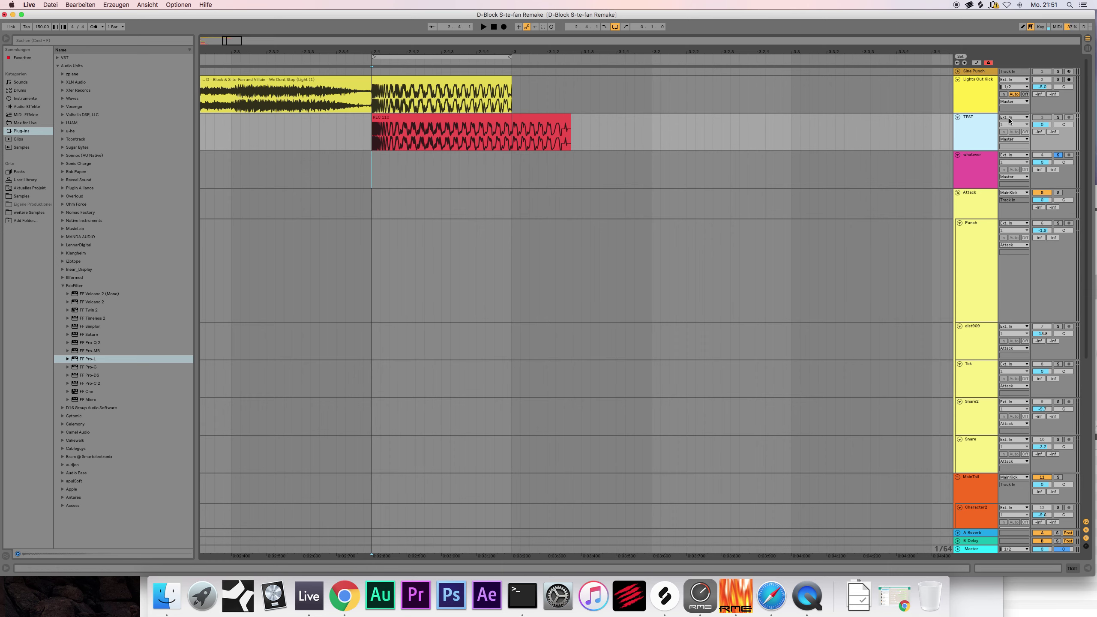
left_click(1058, 118)
key("space")
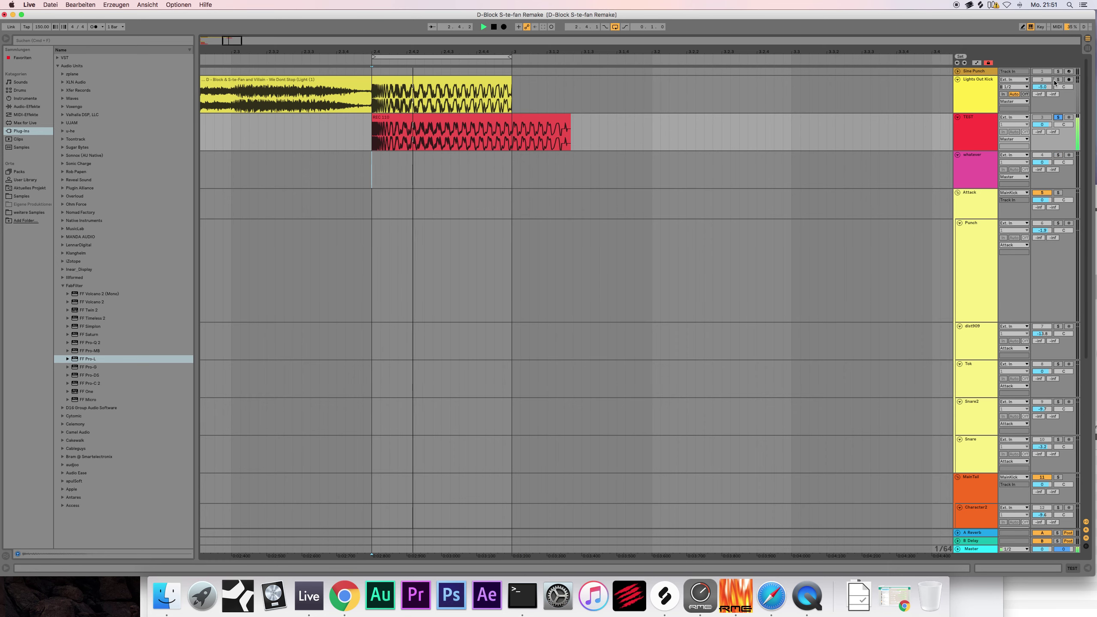
key("space")
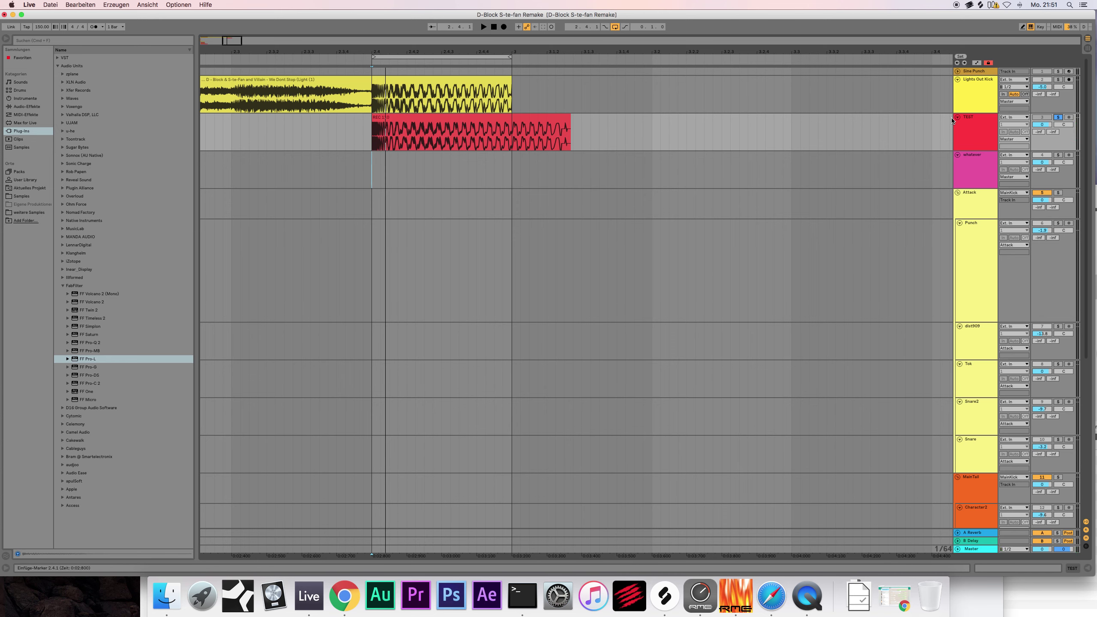
key("minus")
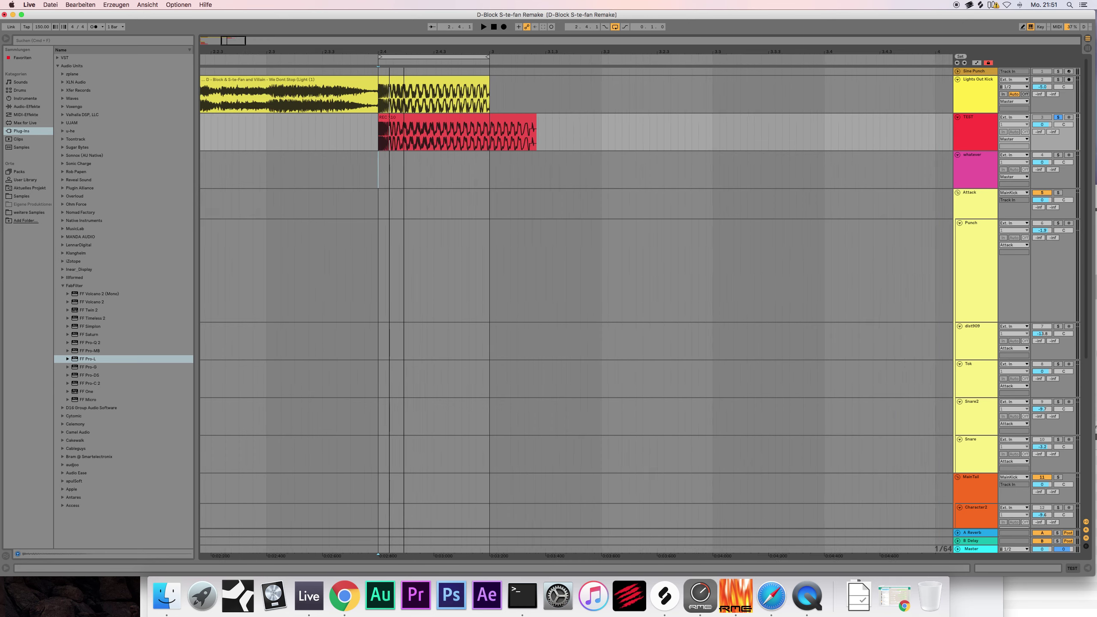
right_click(807, 596)
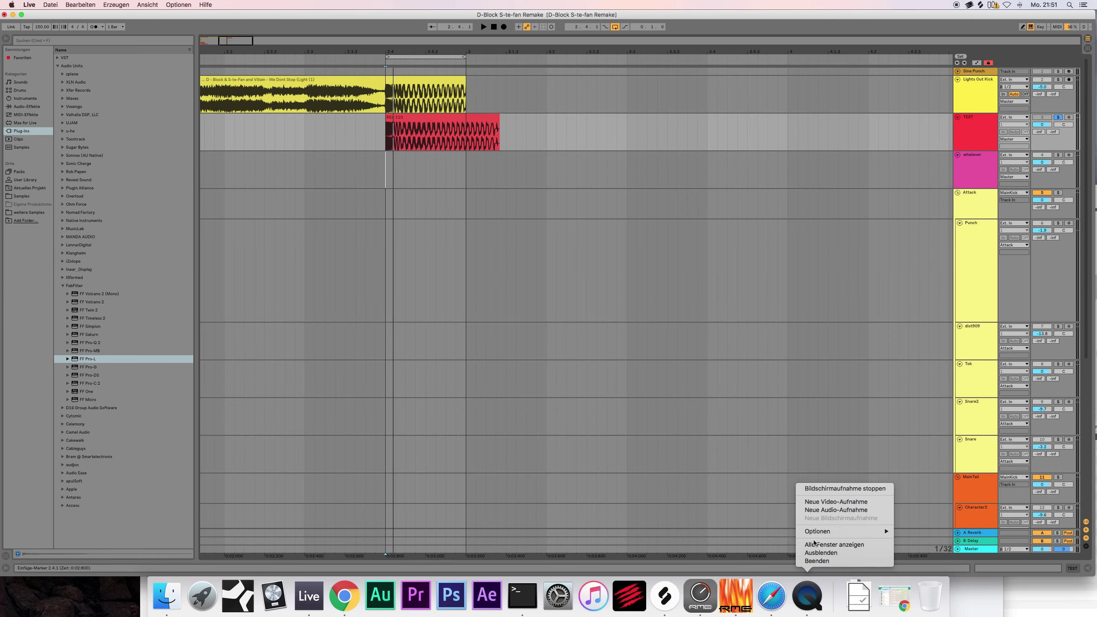